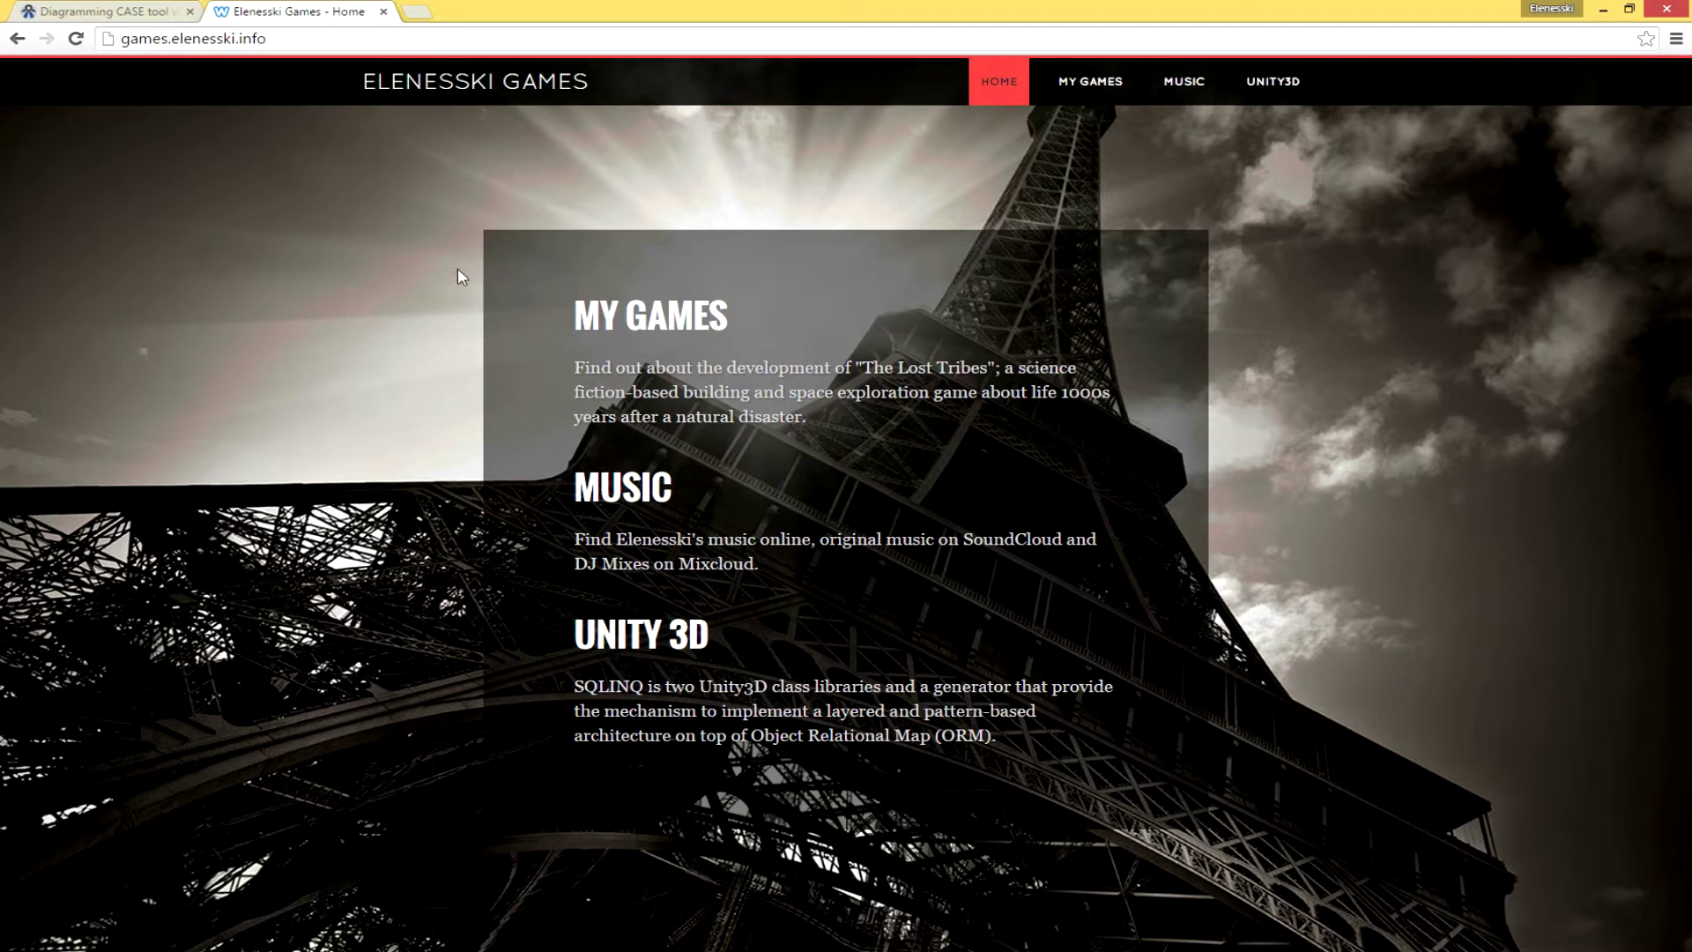
# Close the browser and check the DataDomain, Tables and Utility folders of TestCode in Notepad++, then minimize that window.
pyautogui.moveTo(1275, 93)
pyautogui.click(1668, 11)
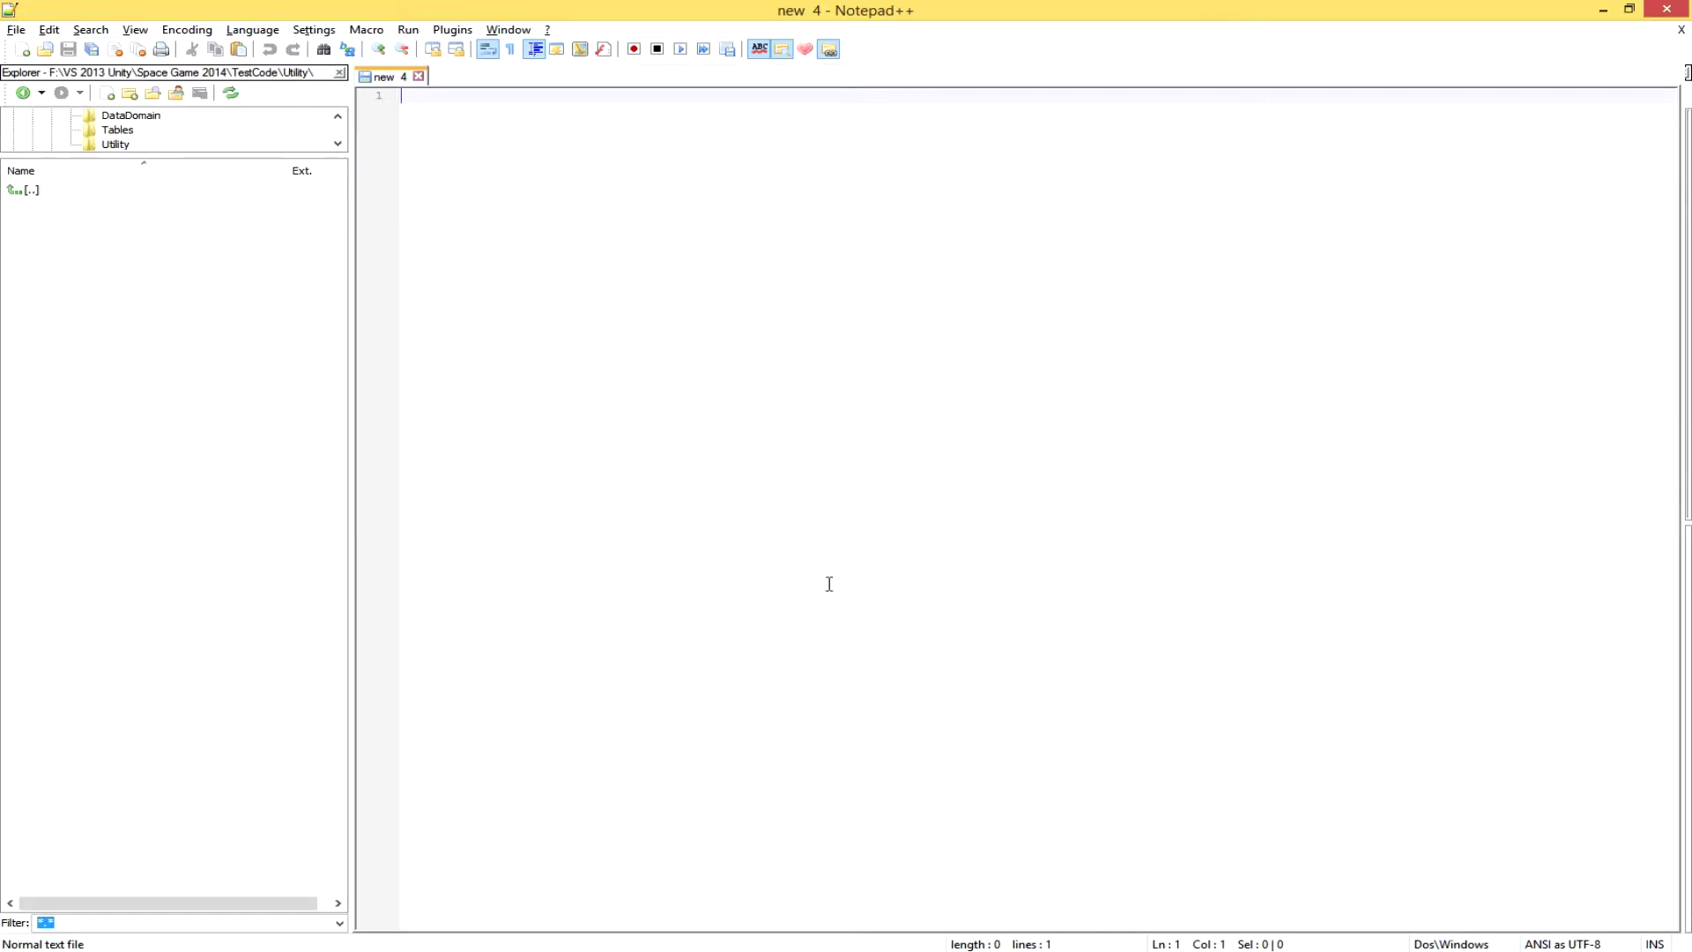
pyautogui.click(140, 118)
pyautogui.click(126, 130)
pyautogui.click(114, 146)
pyautogui.click(114, 132)
pyautogui.click(127, 119)
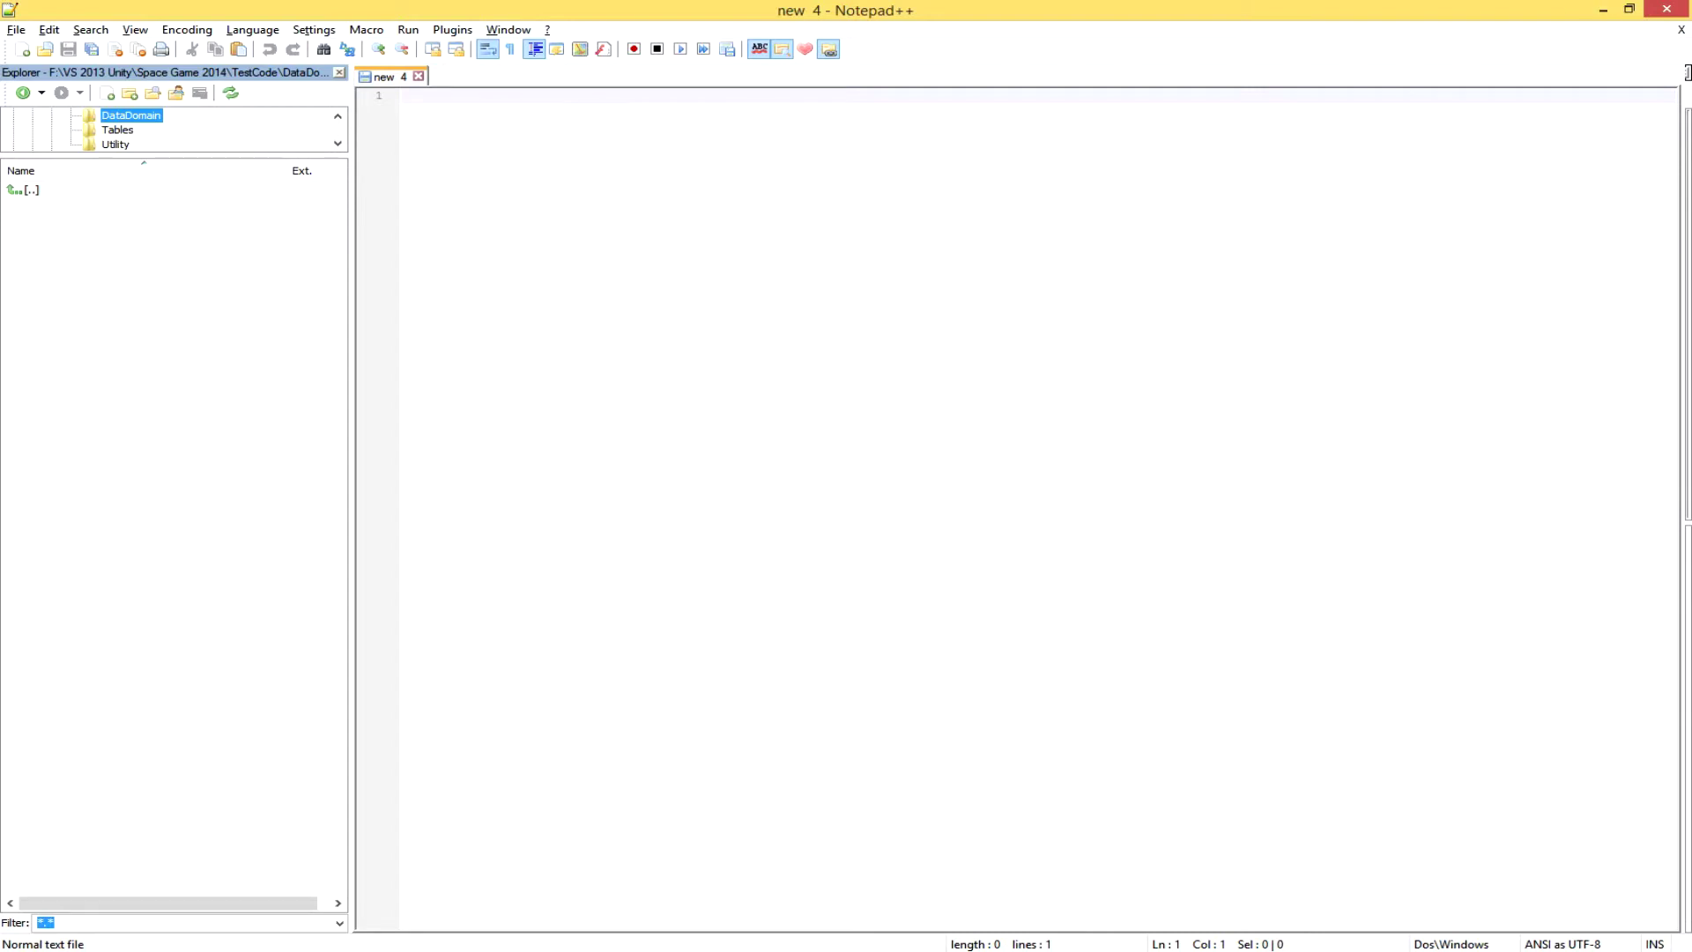
pyautogui.click(1603, 10)
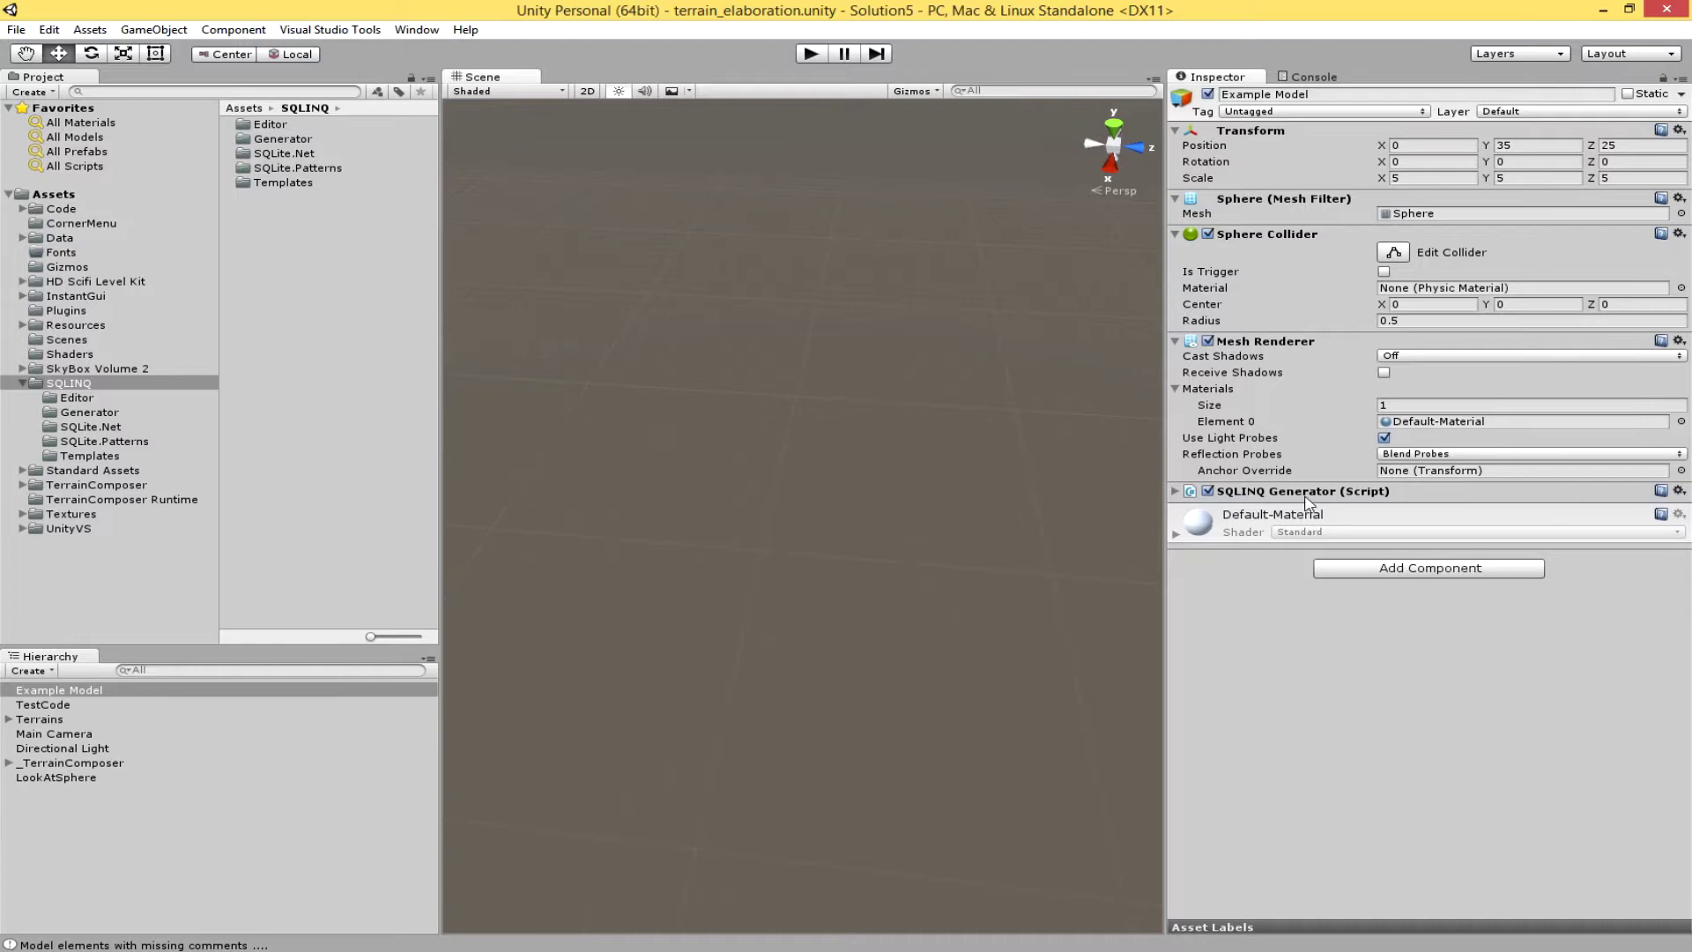
# Search the components that can be added to the Example Model object for "sql", then dismiss the list without adding one.
pyautogui.click(1406, 584)
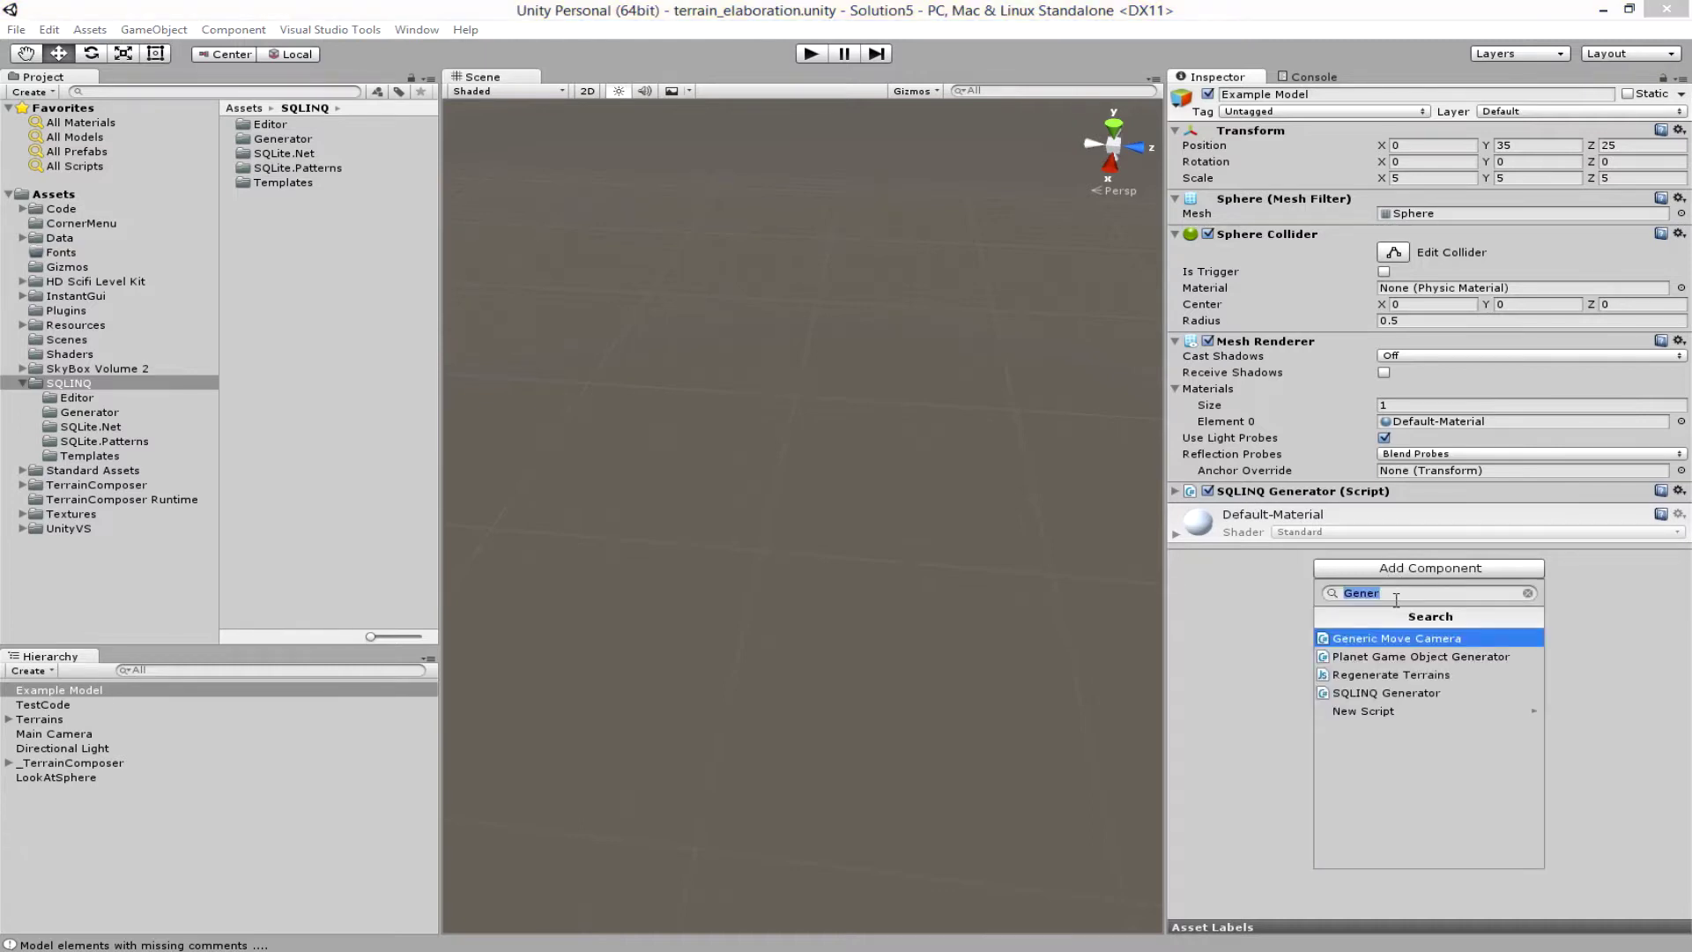
pyautogui.press('BackSpace')
pyautogui.press('BackSpace')
pyautogui.press('BackSpace')
pyautogui.press('BackSpace')
pyautogui.press('BackSpace')
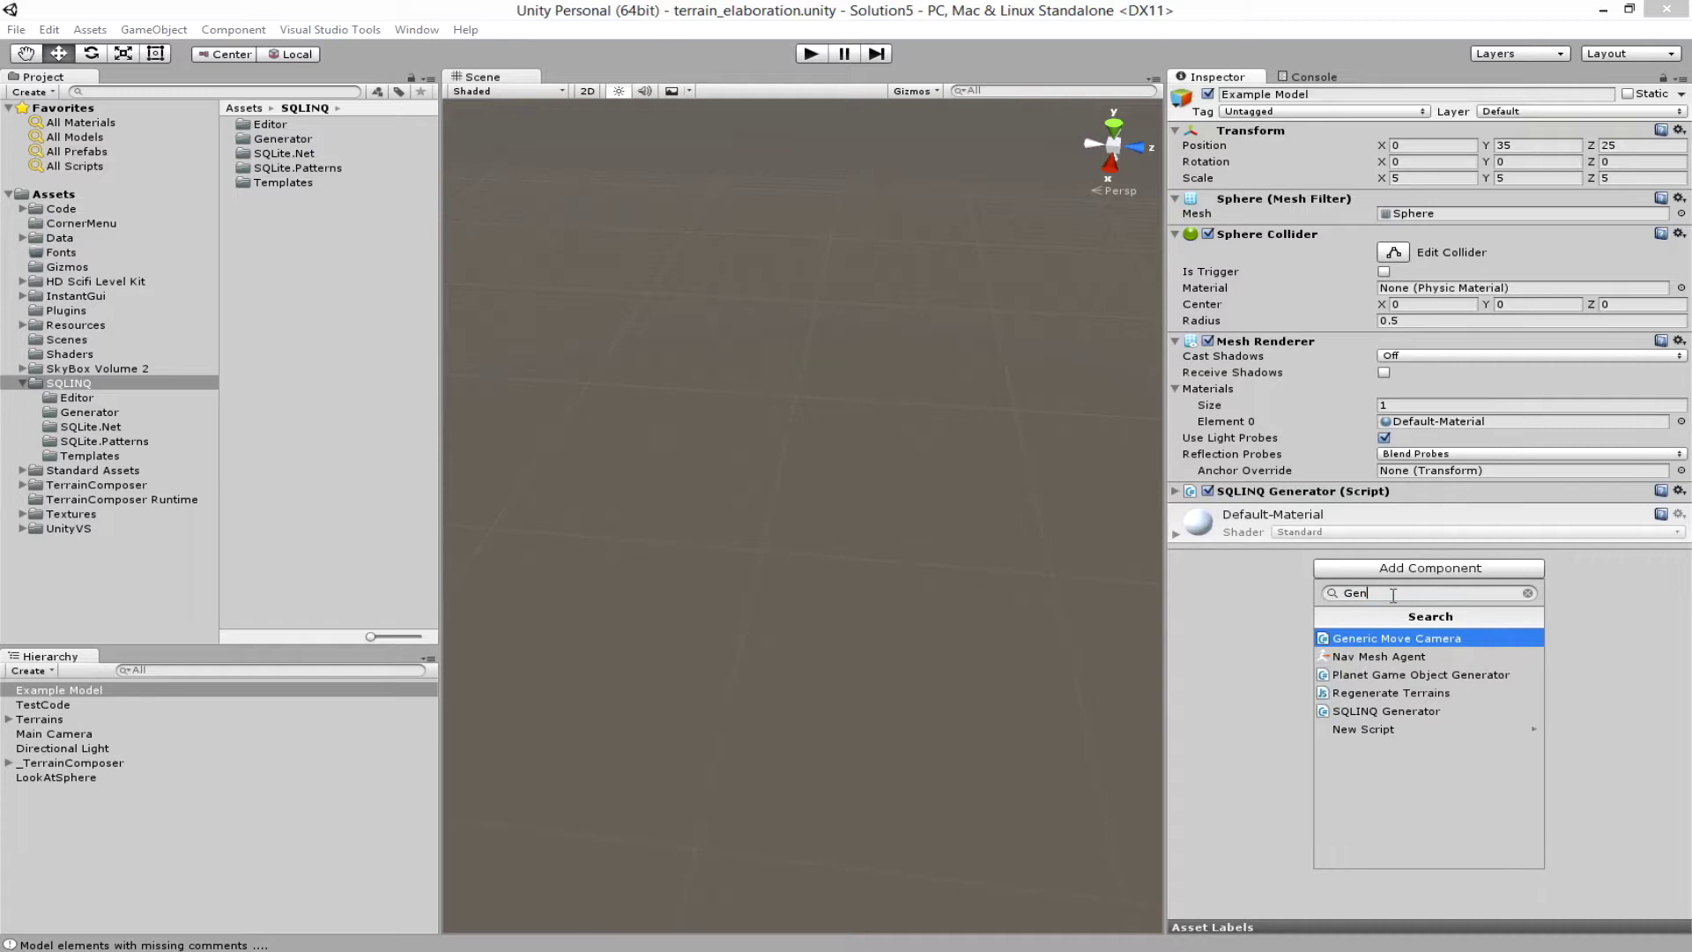
pyautogui.write('sql')
pyautogui.write('k')
pyautogui.press('BackSpace')
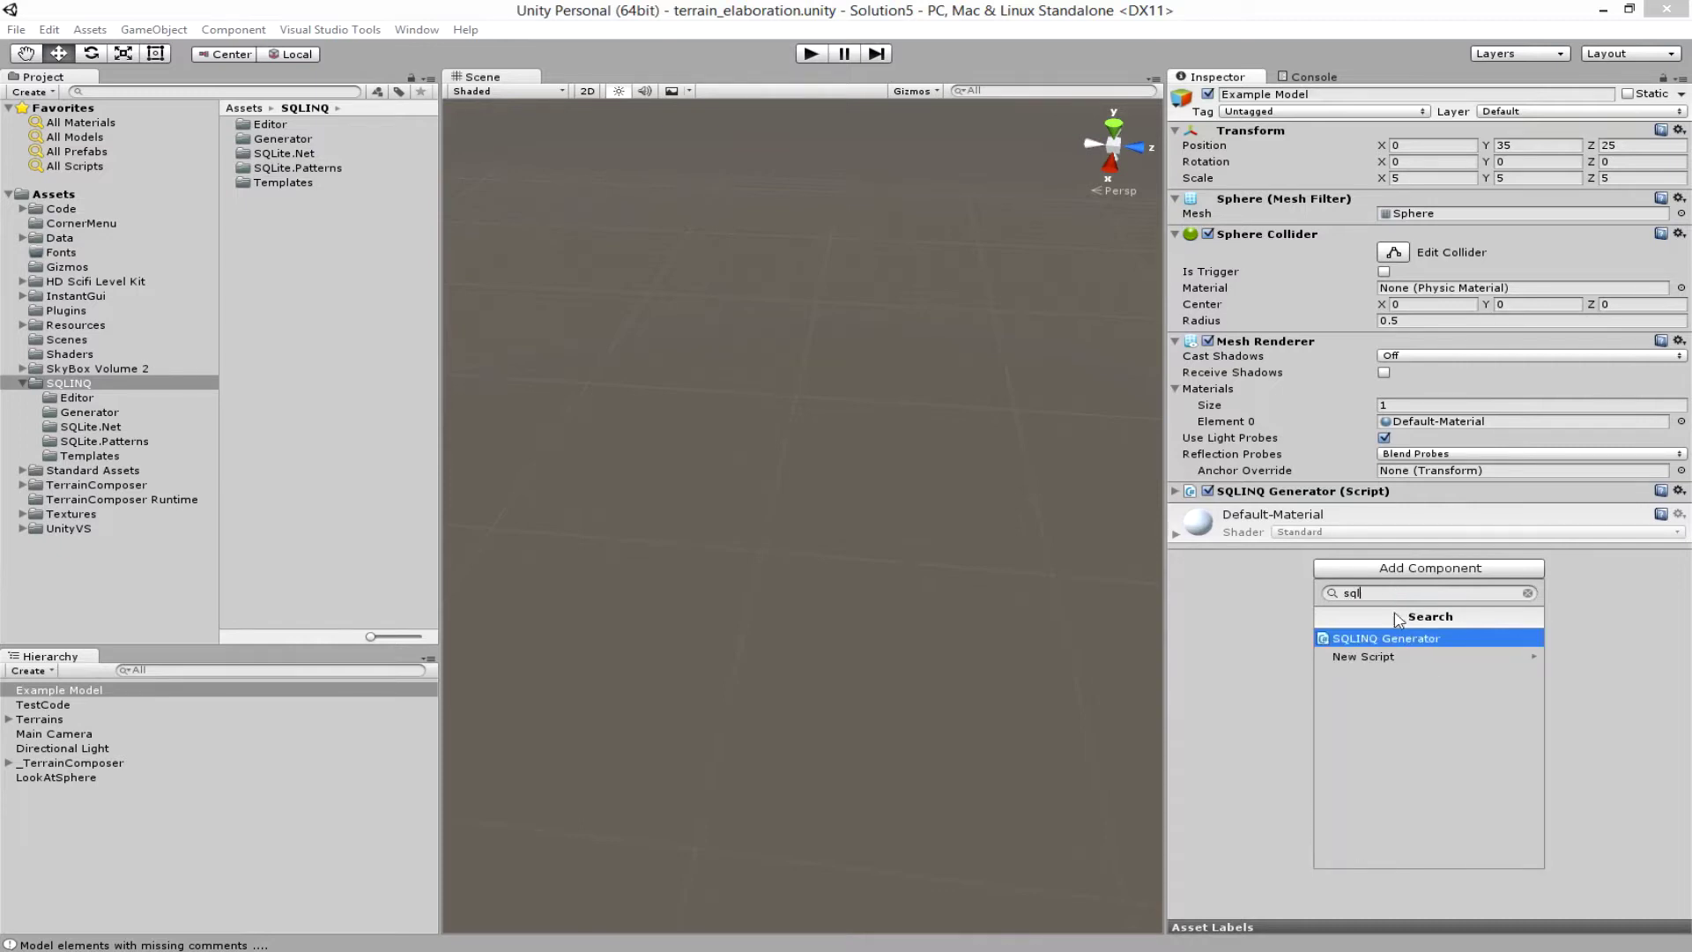
pyautogui.click(1234, 659)
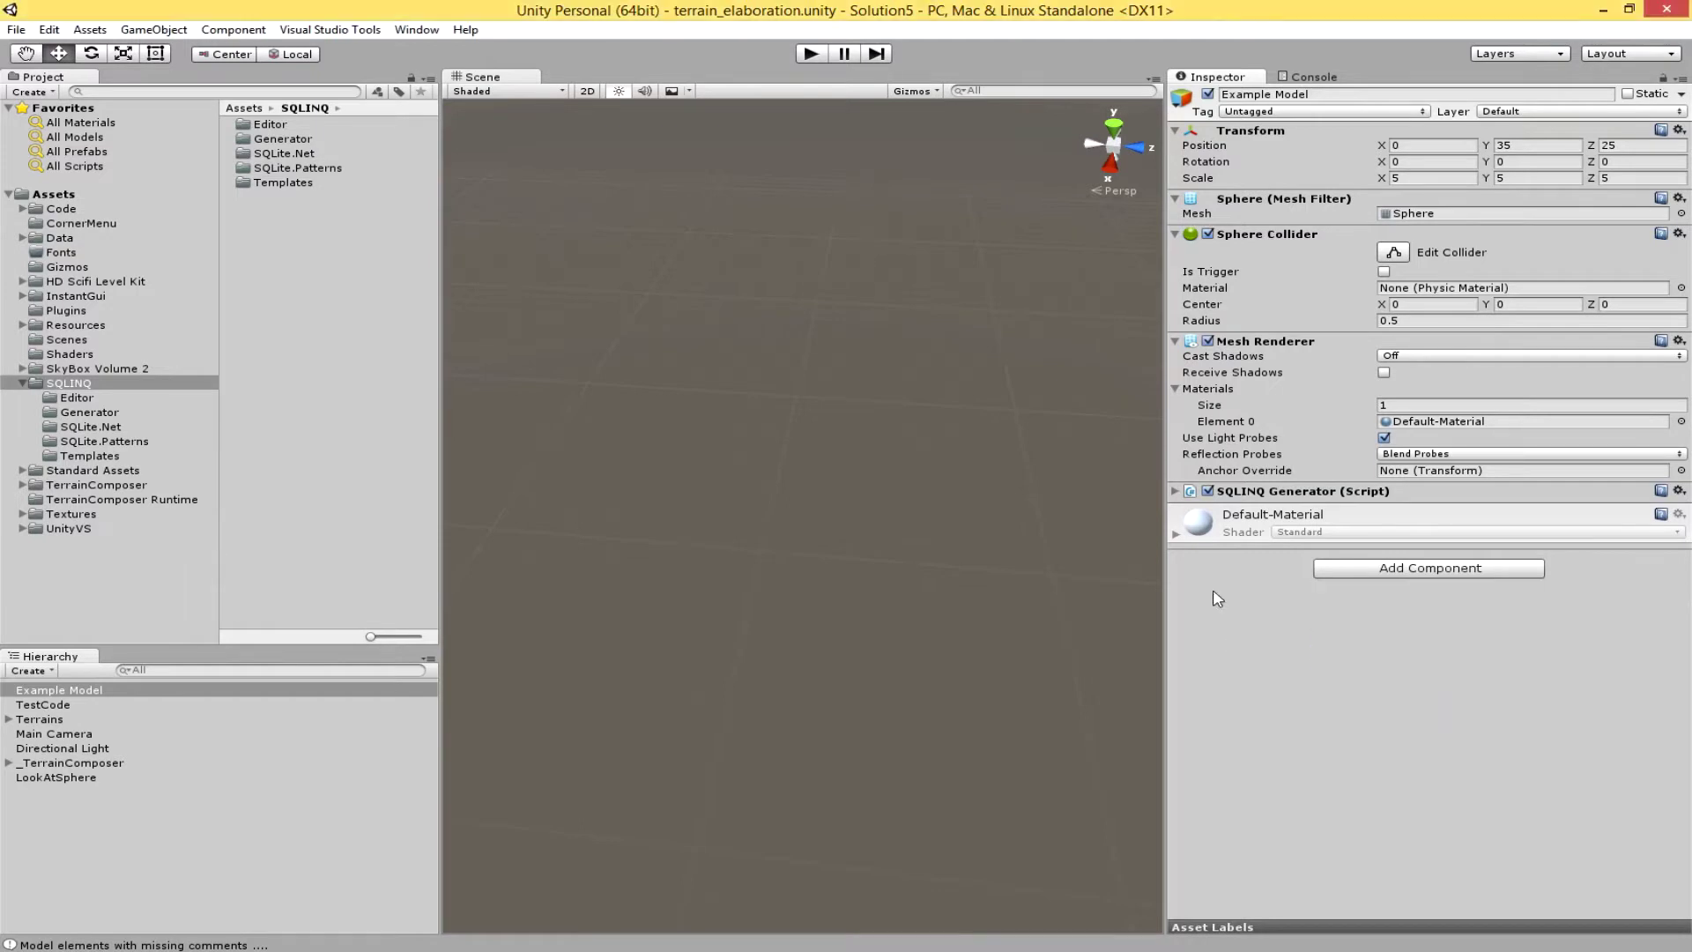
# Expand the SQLINQ Generator component of Example Model and read its full settings with the Inspector temporarily widened.
pyautogui.click(1175, 494)
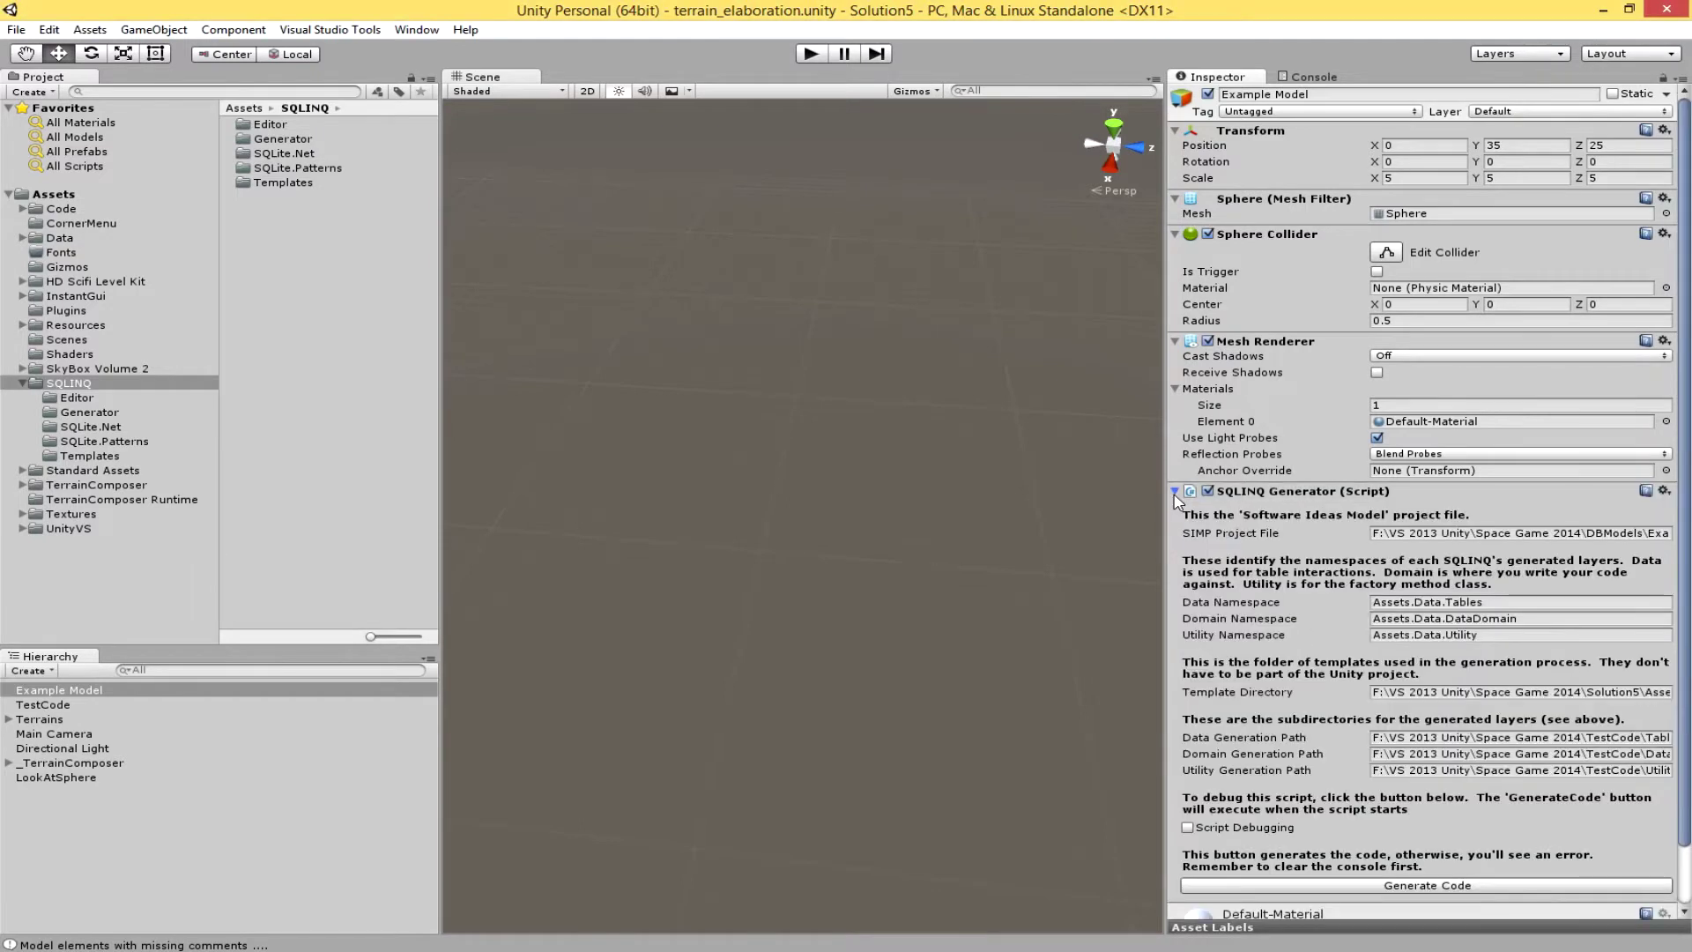
pyautogui.moveTo(1161, 490); pyautogui.dragTo(870, 502)
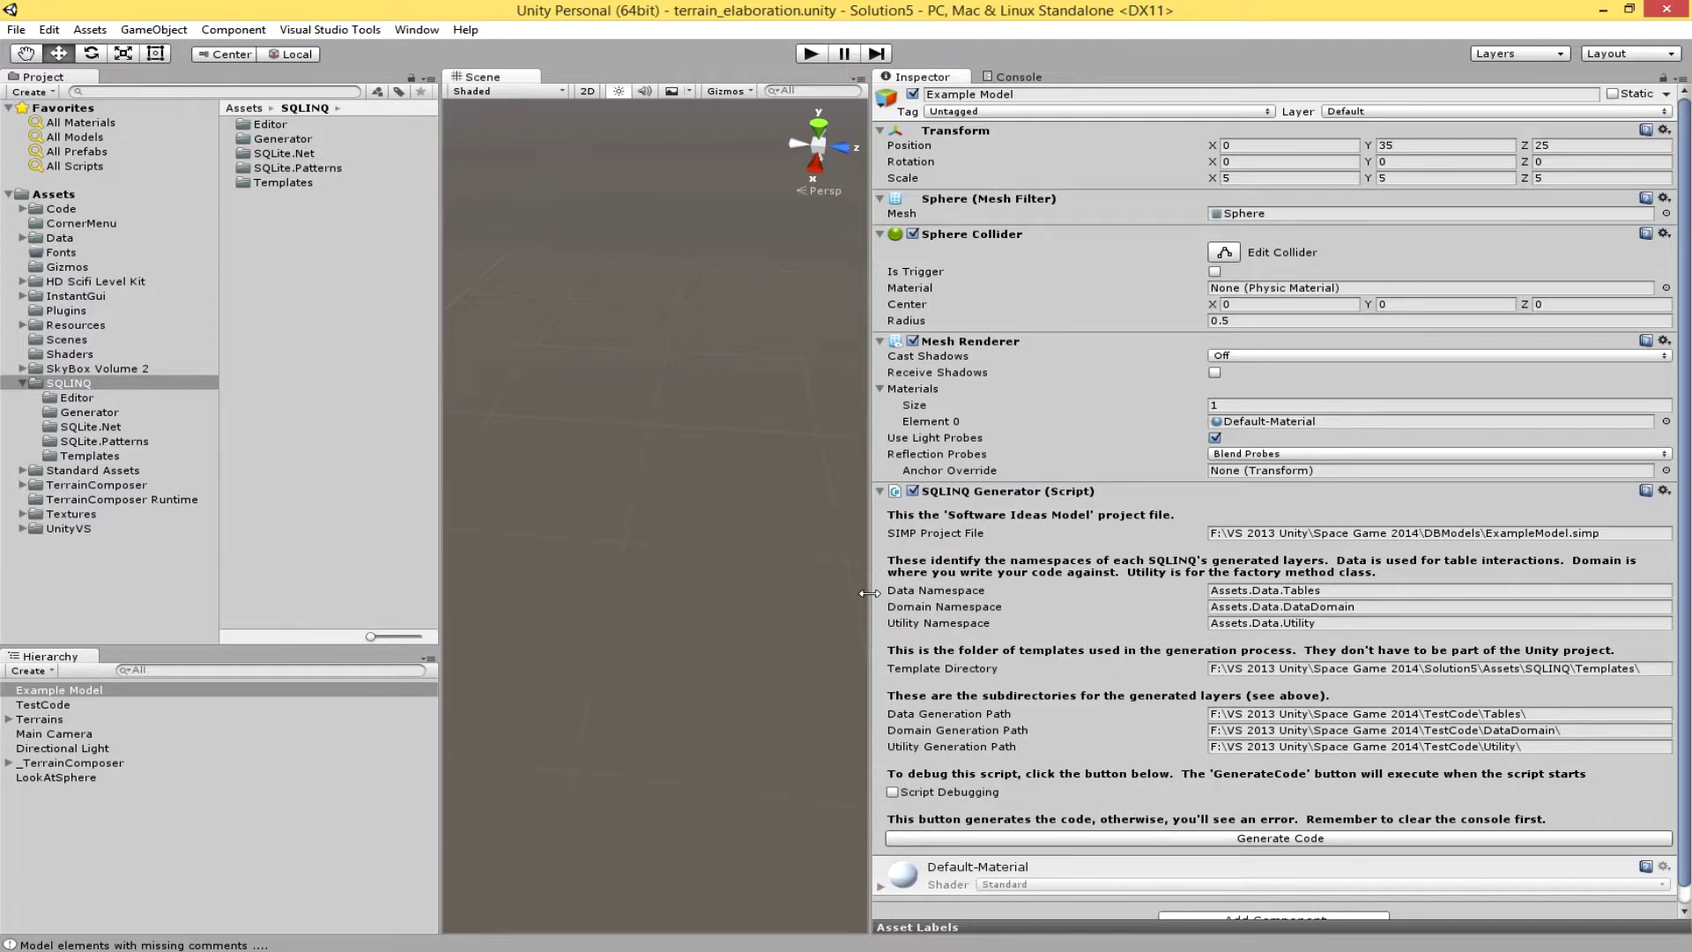
pyautogui.moveTo(869, 593); pyautogui.dragTo(1170, 602)
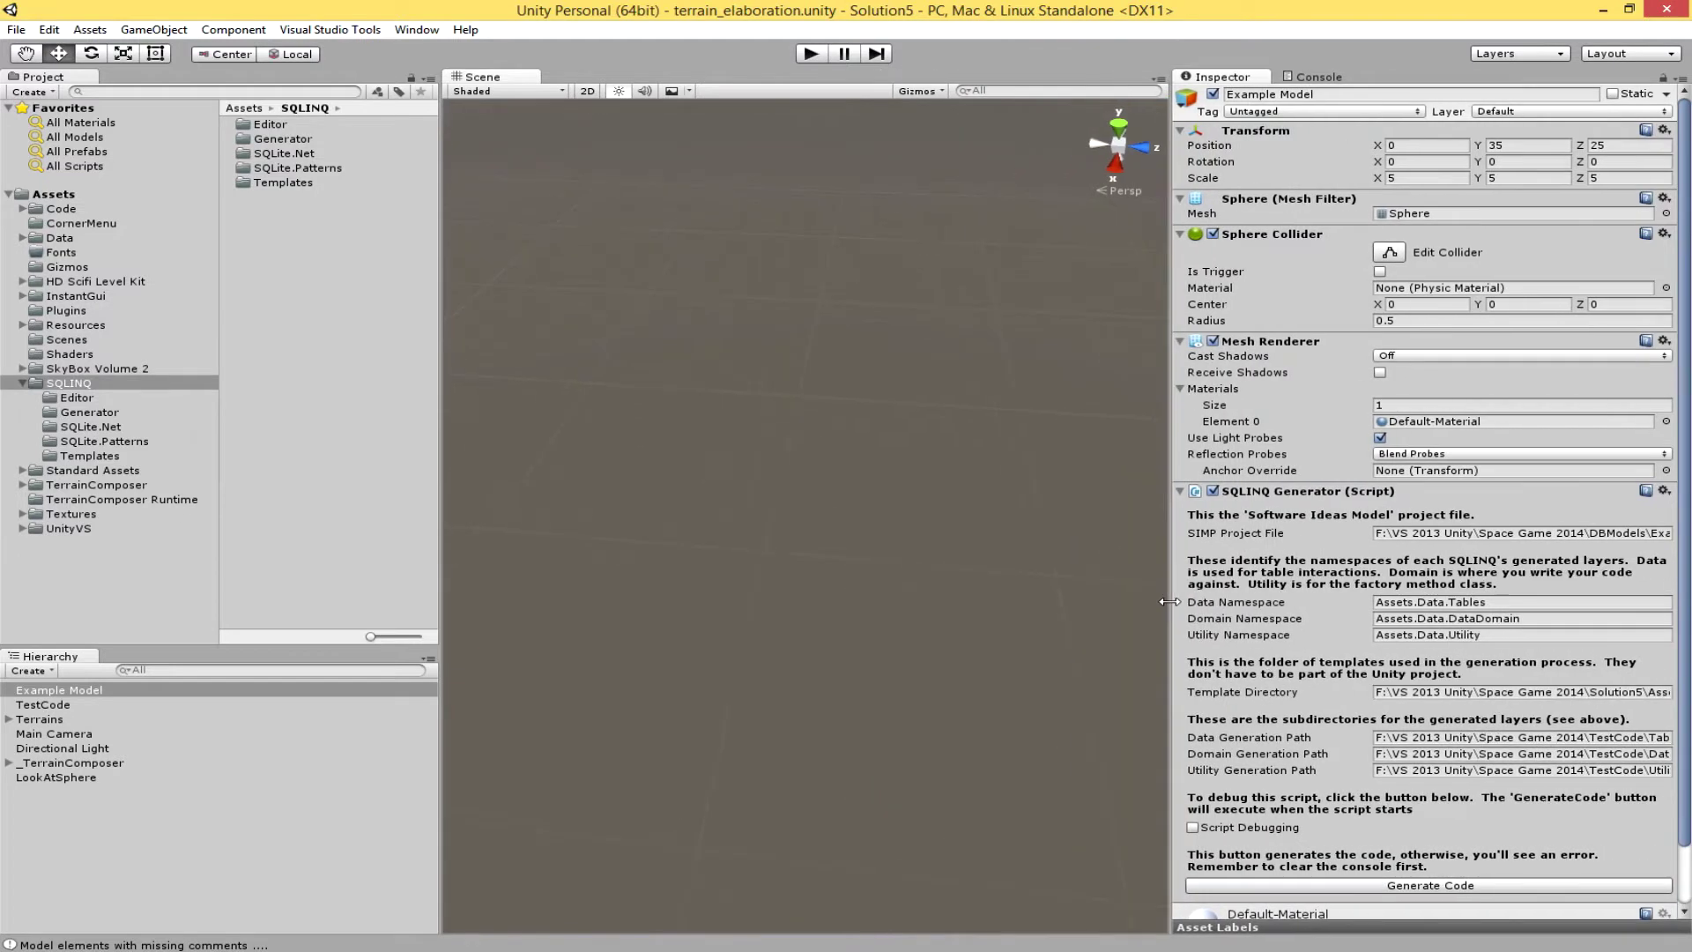
# Look through the Editor, Generator, SQLite.Net and Templates folders of SQLINQ, making room to read the template file names.
pyautogui.click(88, 401)
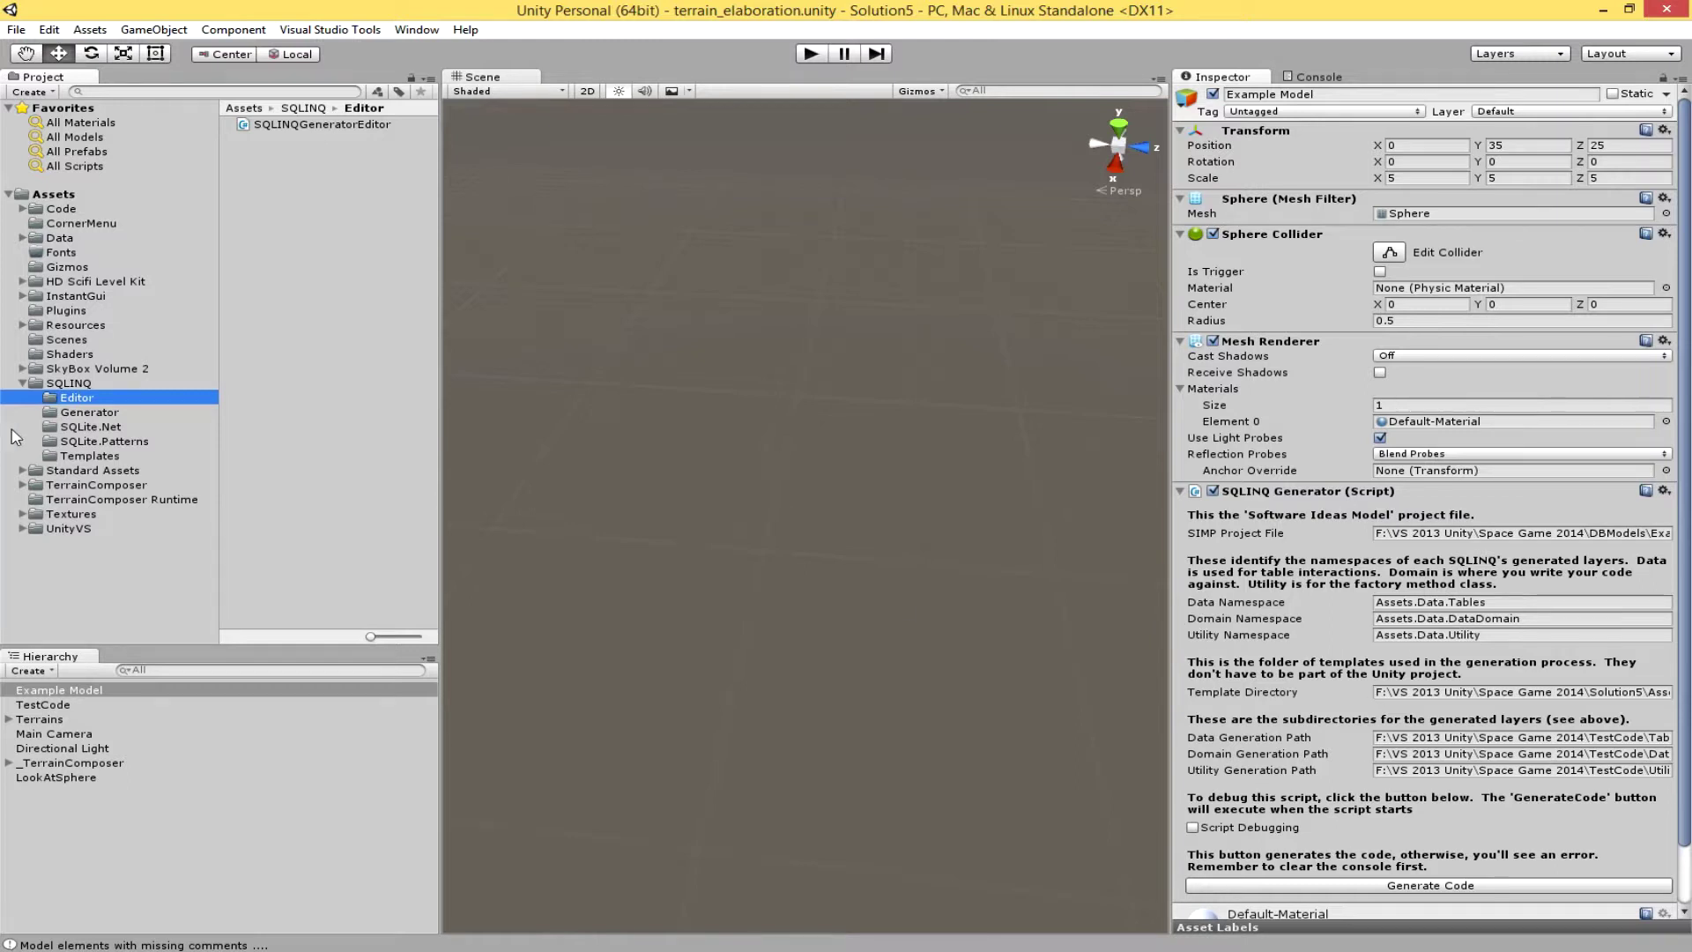
pyautogui.click(104, 412)
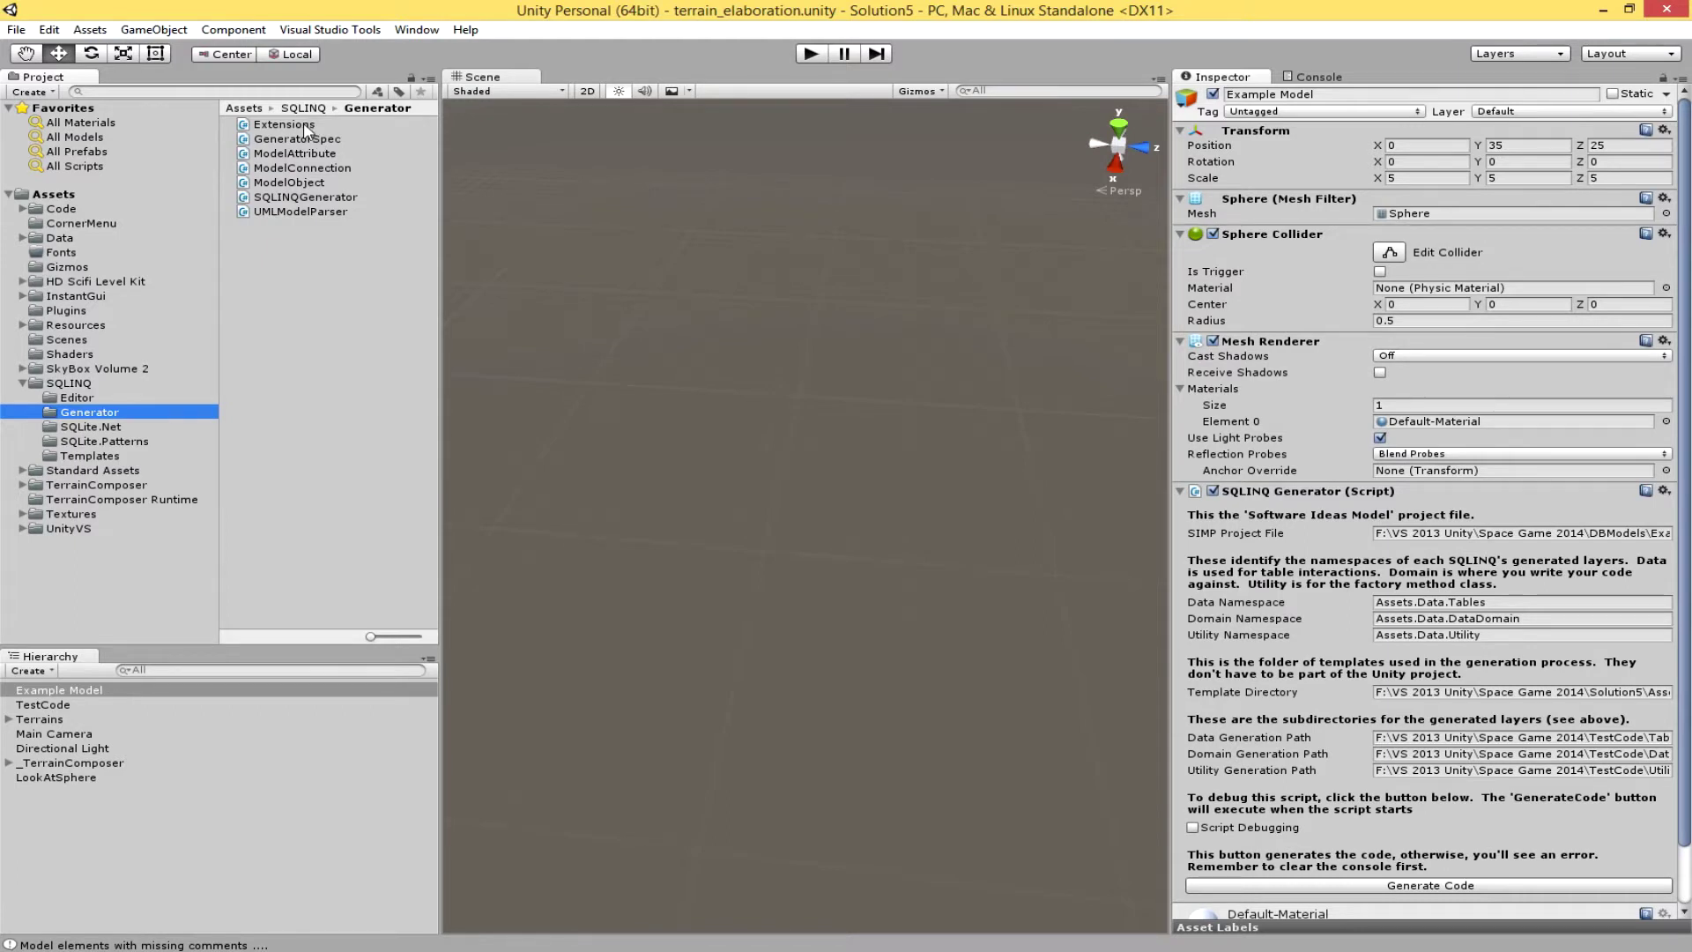
pyautogui.click(113, 428)
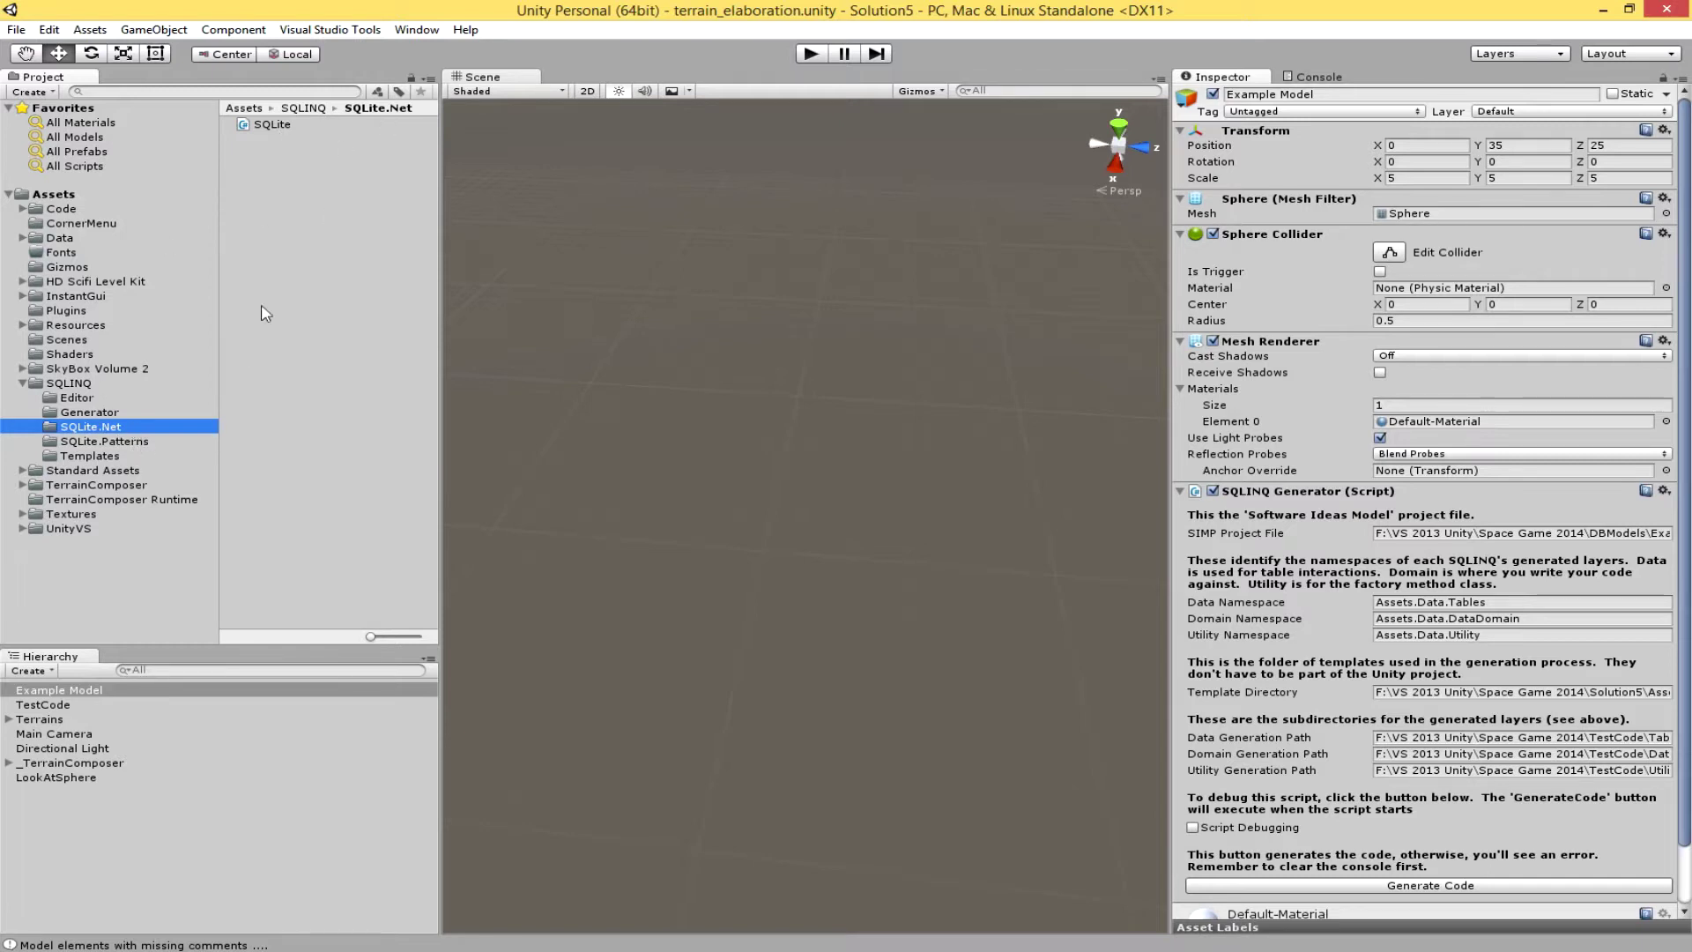
pyautogui.click(105, 458)
pyautogui.moveTo(436, 426); pyautogui.dragTo(600, 432)
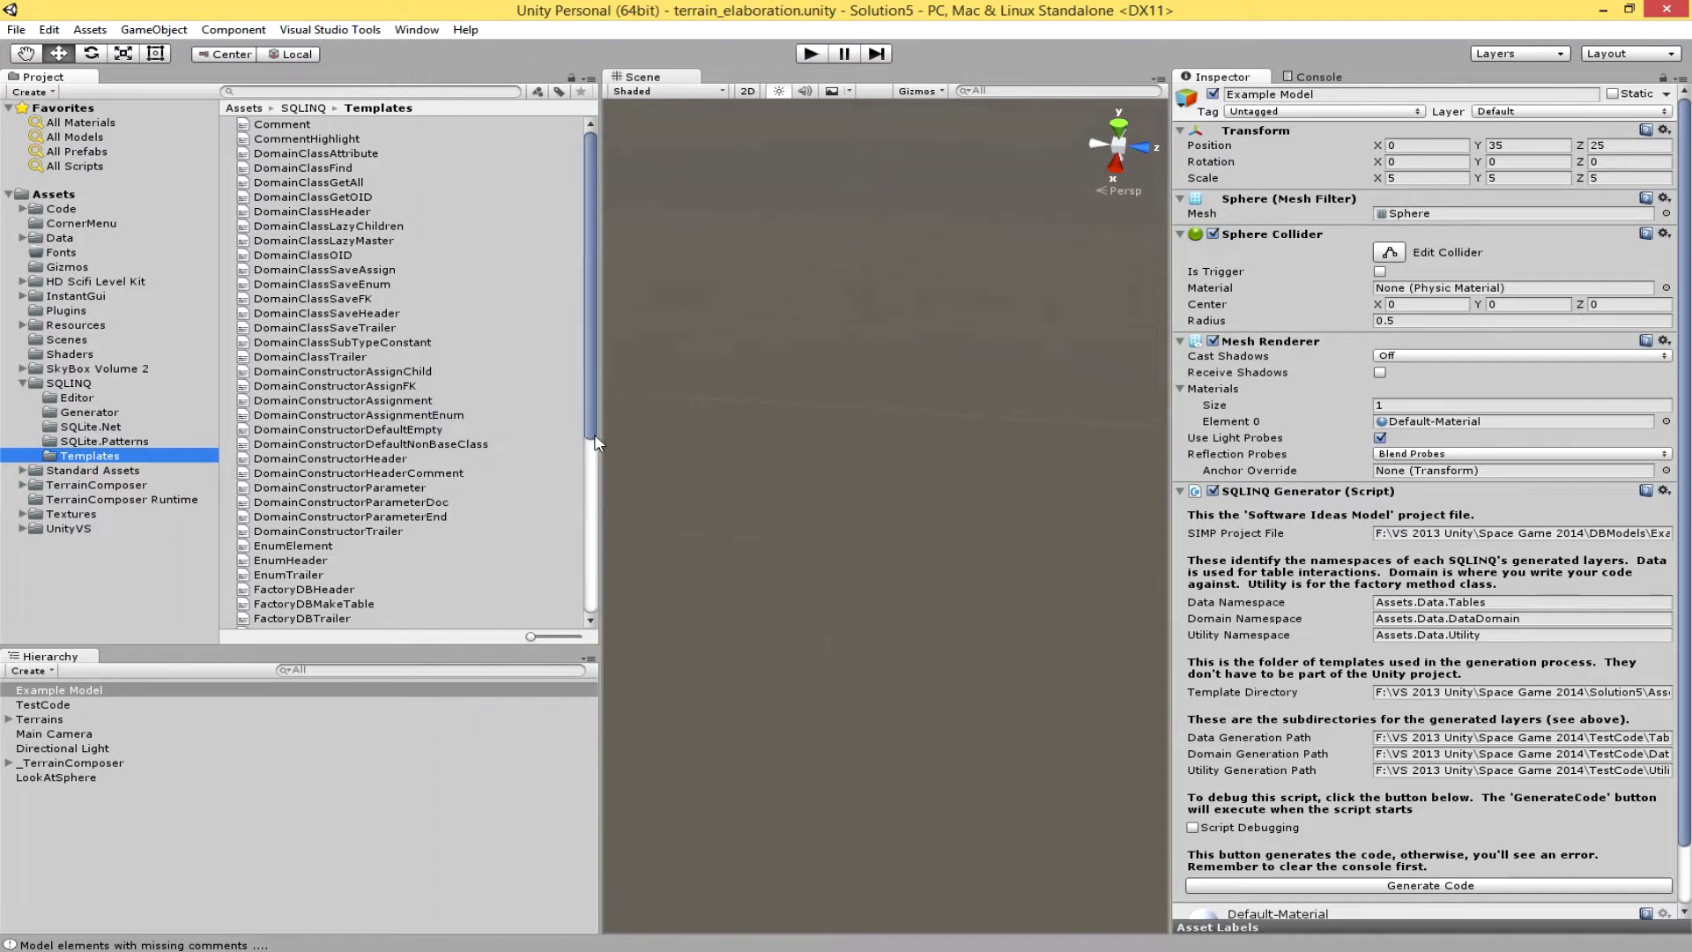
# Revisit the SQLINQ Generator folder, then preview the EnumHeader template from the Templates folder with a resized Inspector.
pyautogui.click(1163, 458)
pyautogui.moveTo(1163, 458); pyautogui.dragTo(823, 460)
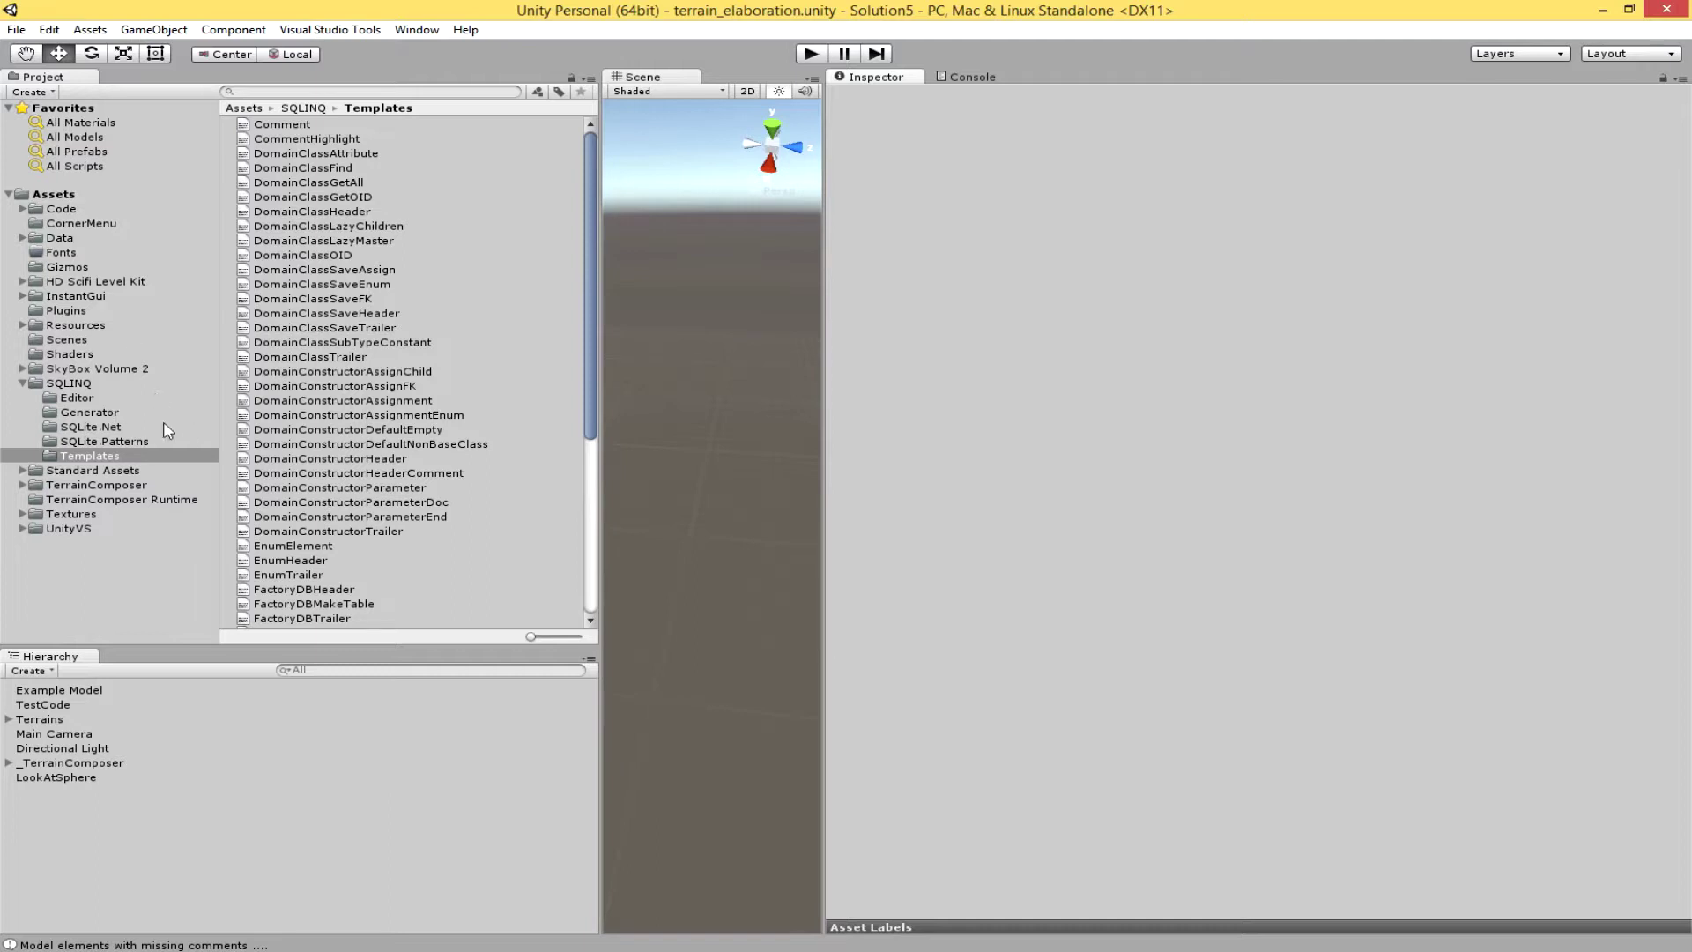
pyautogui.click(99, 412)
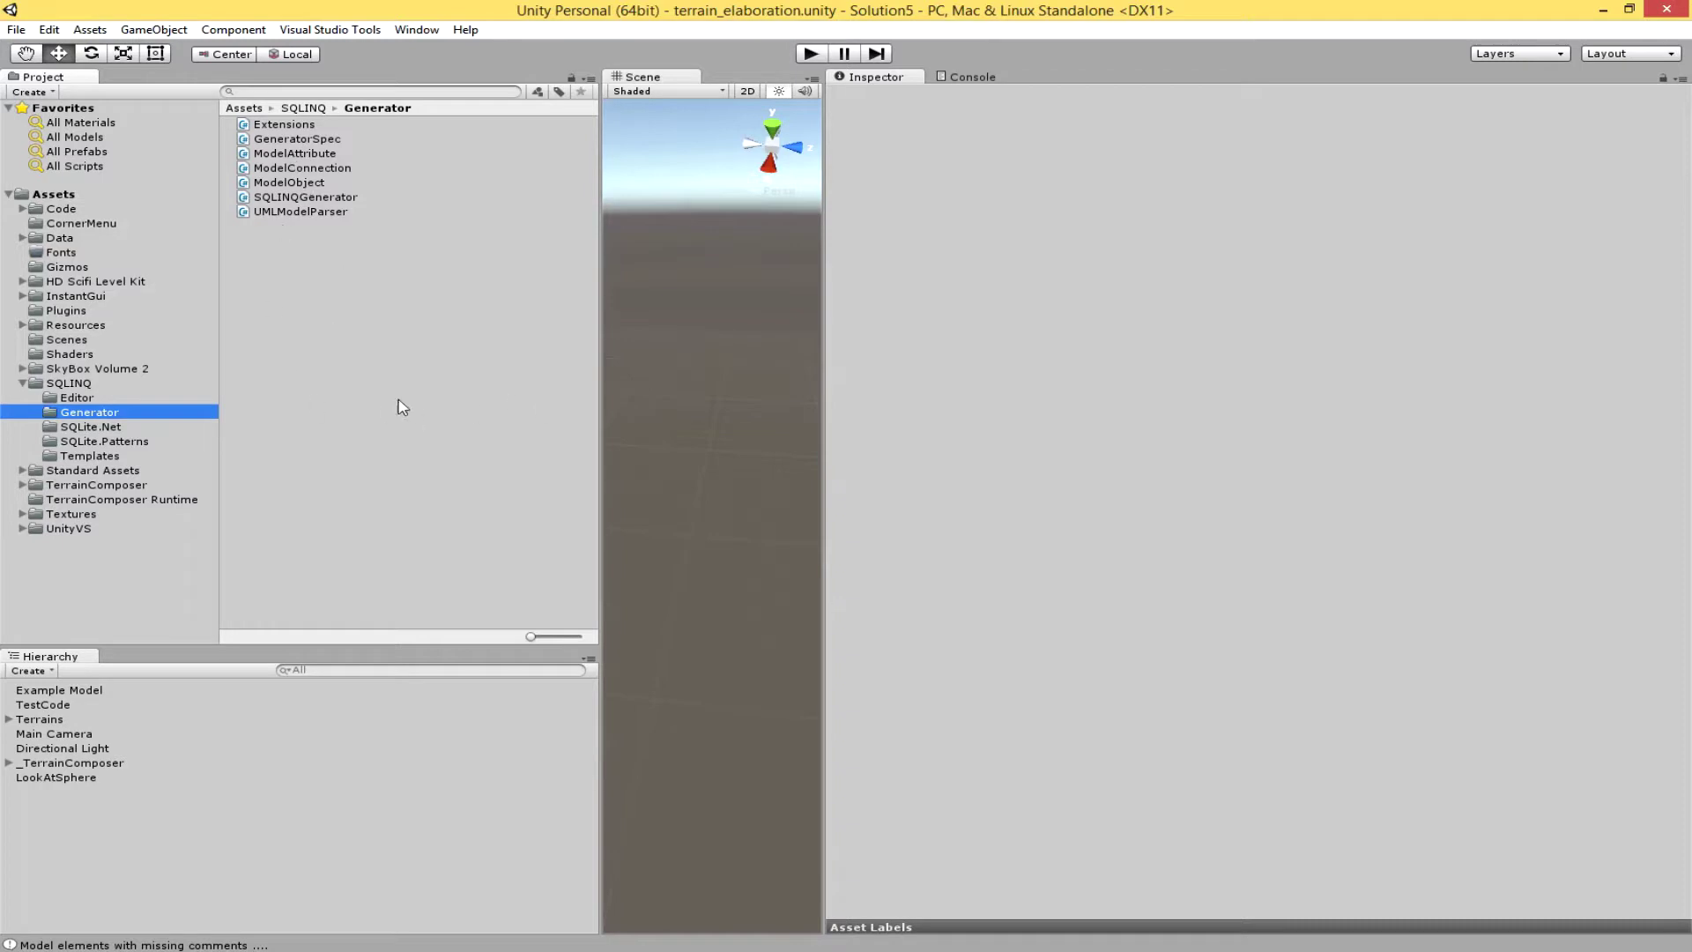
pyautogui.click(824, 455)
pyautogui.moveTo(824, 456); pyautogui.dragTo(1053, 456)
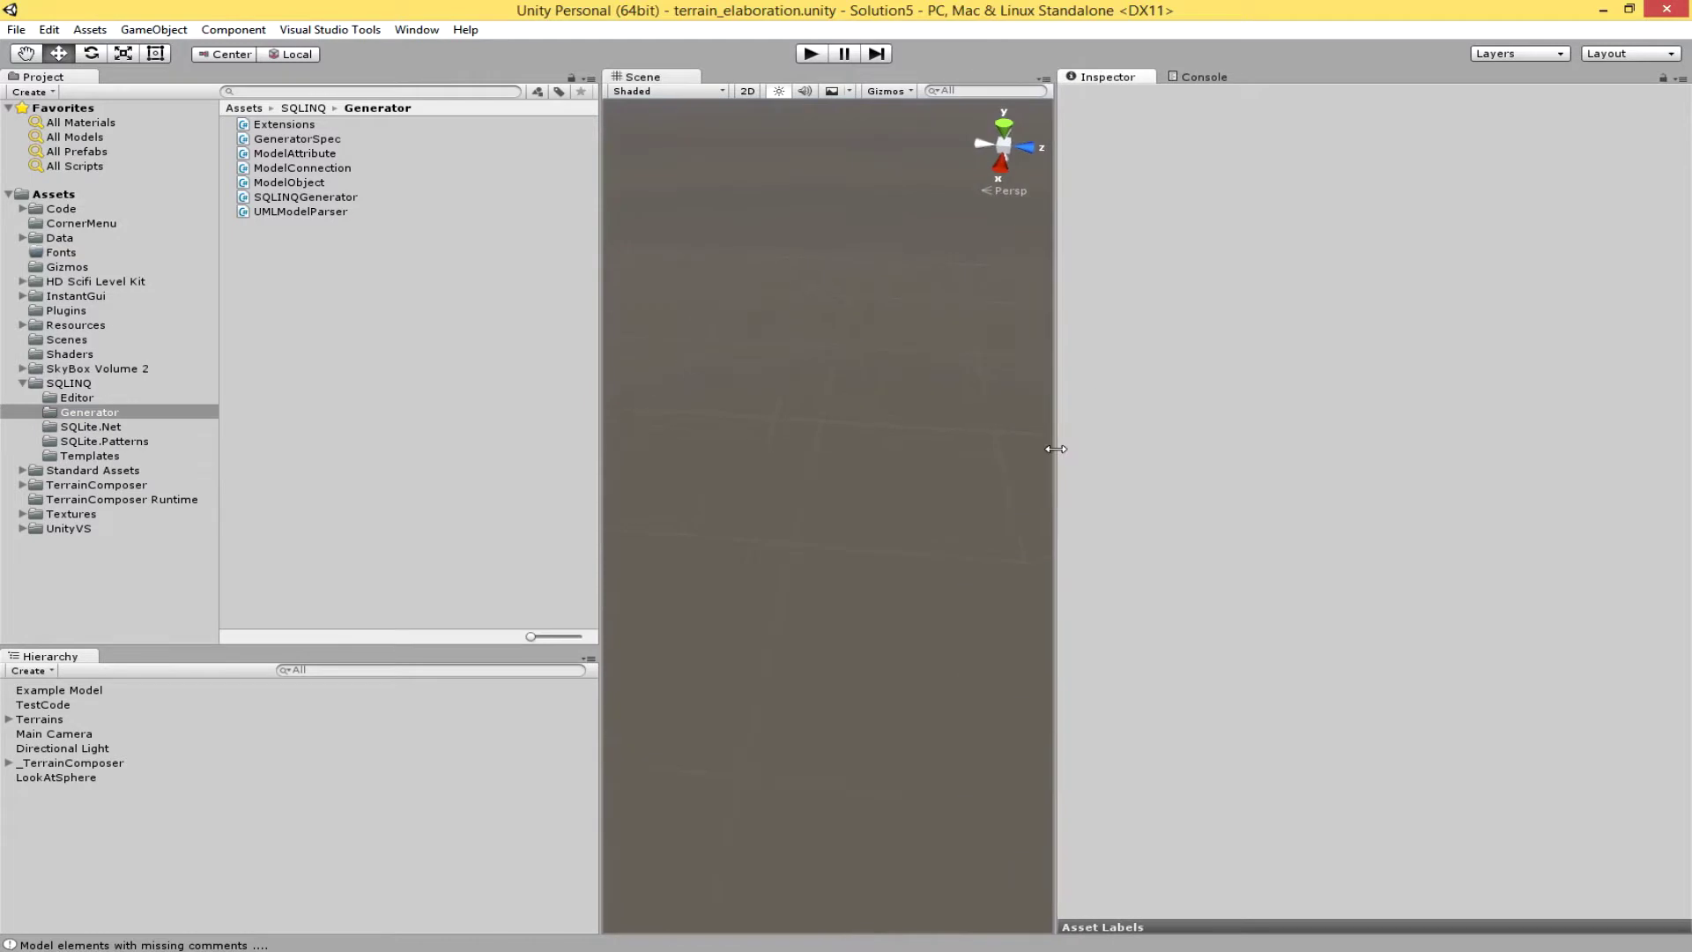
pyautogui.click(89, 456)
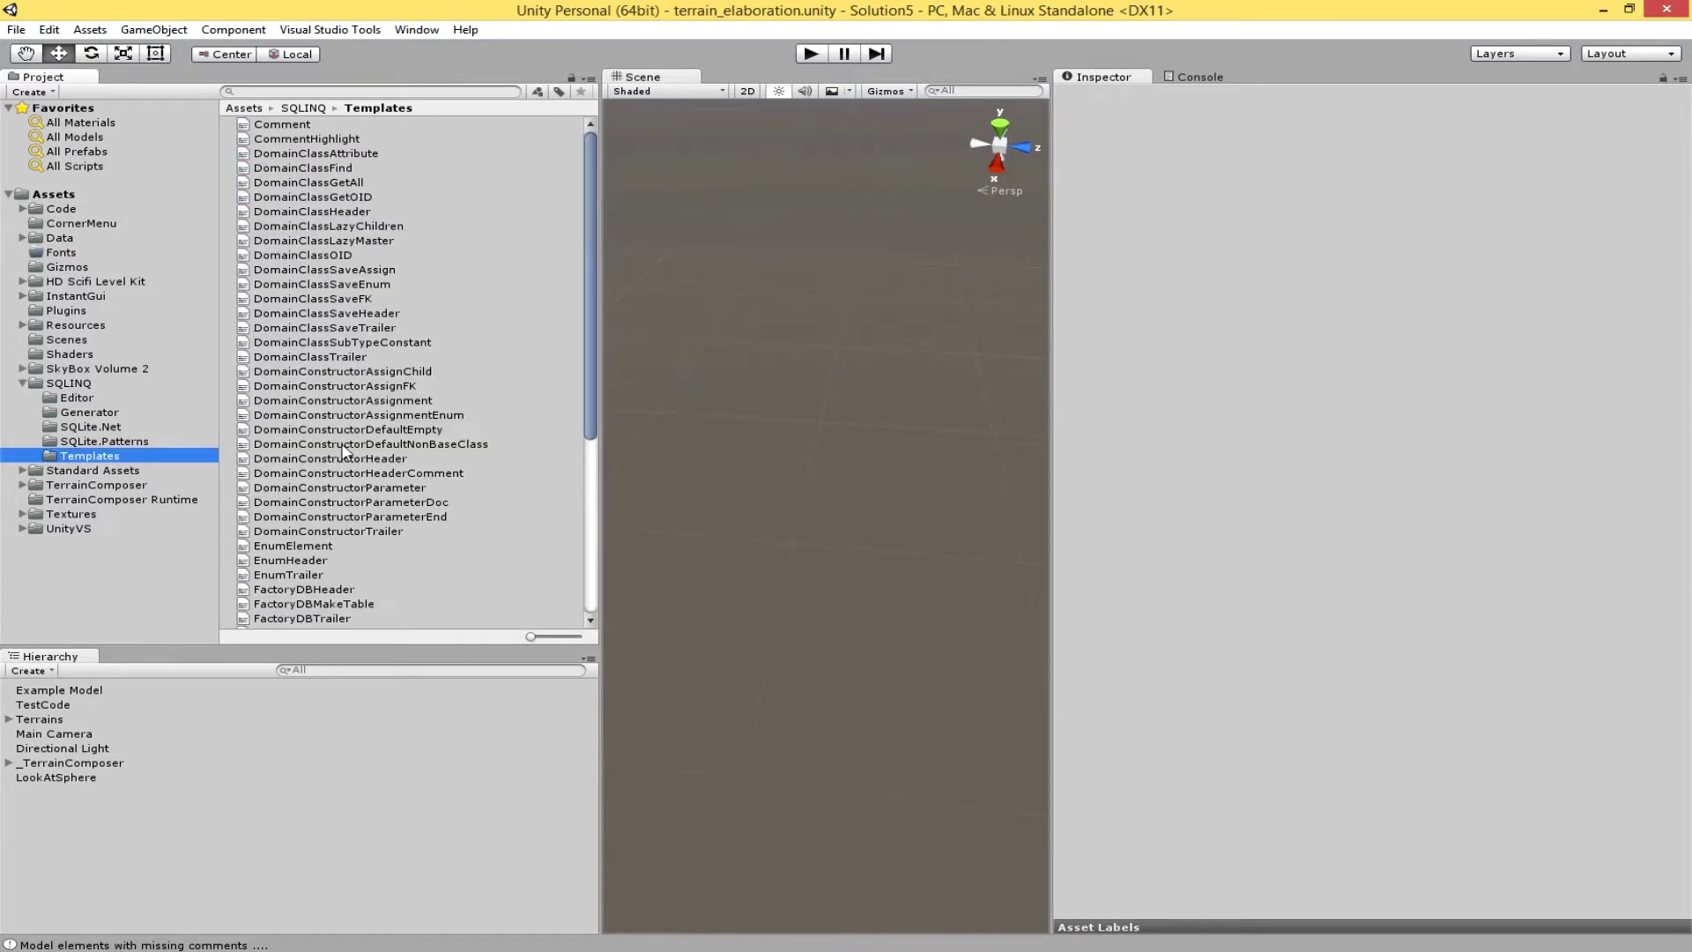
pyautogui.click(319, 561)
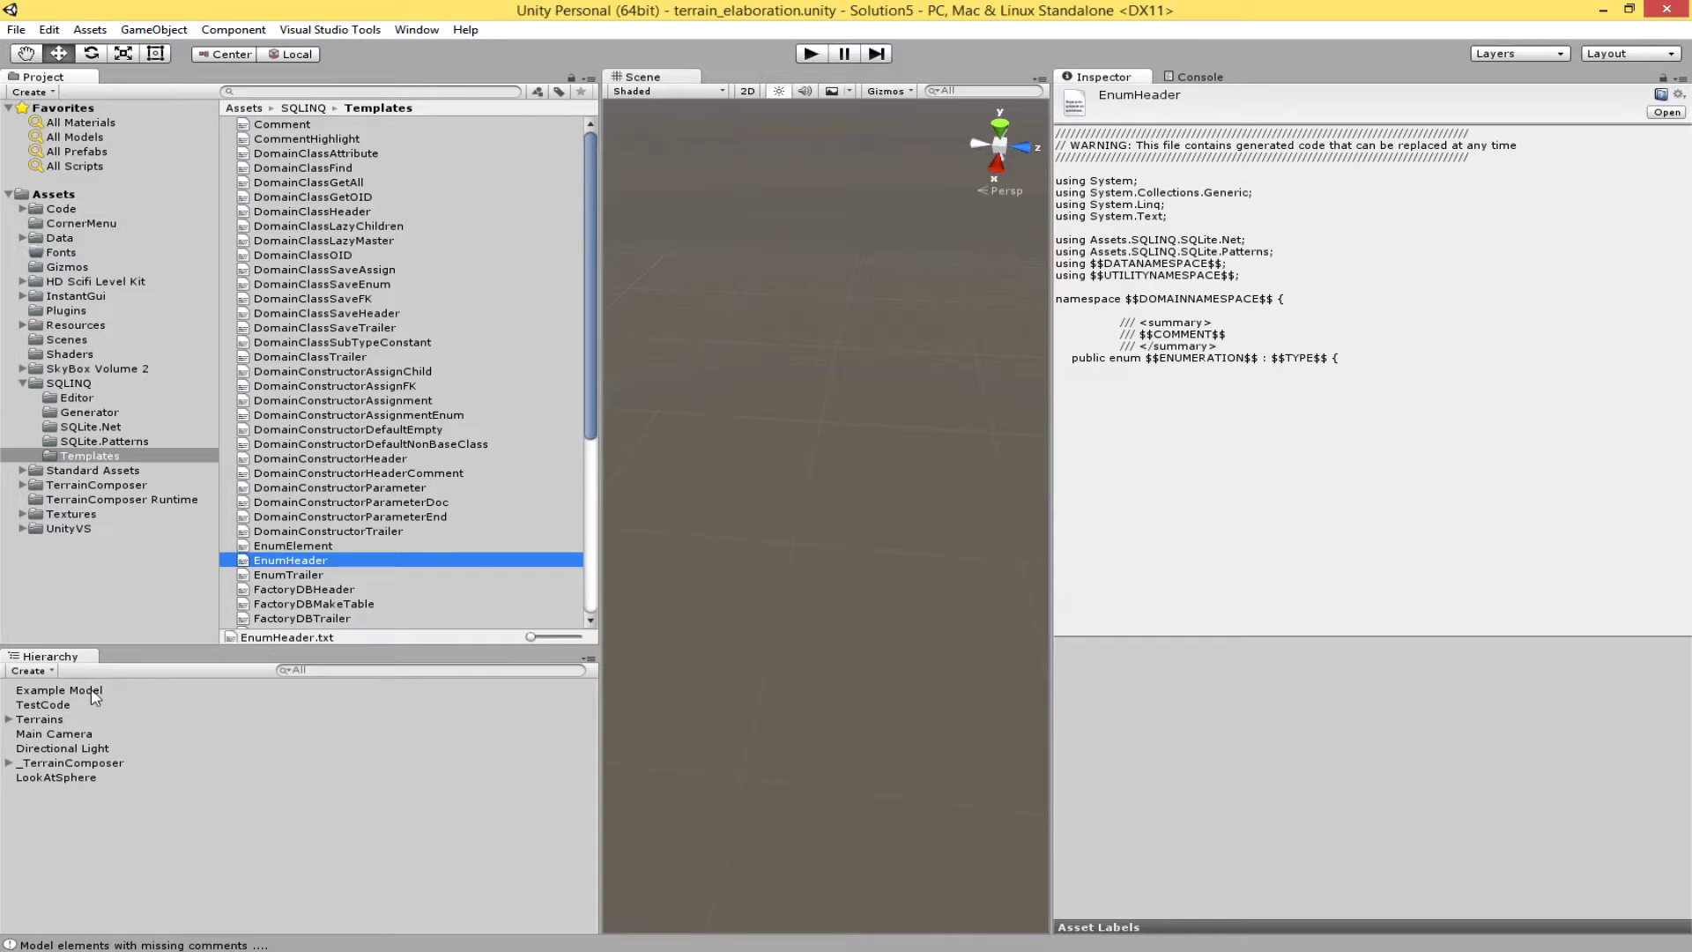
# Copy the file name ExampleModel.simp from the SIMP Project File path in Example Model's SQLINQ Generator settings.
pyautogui.click(95, 694)
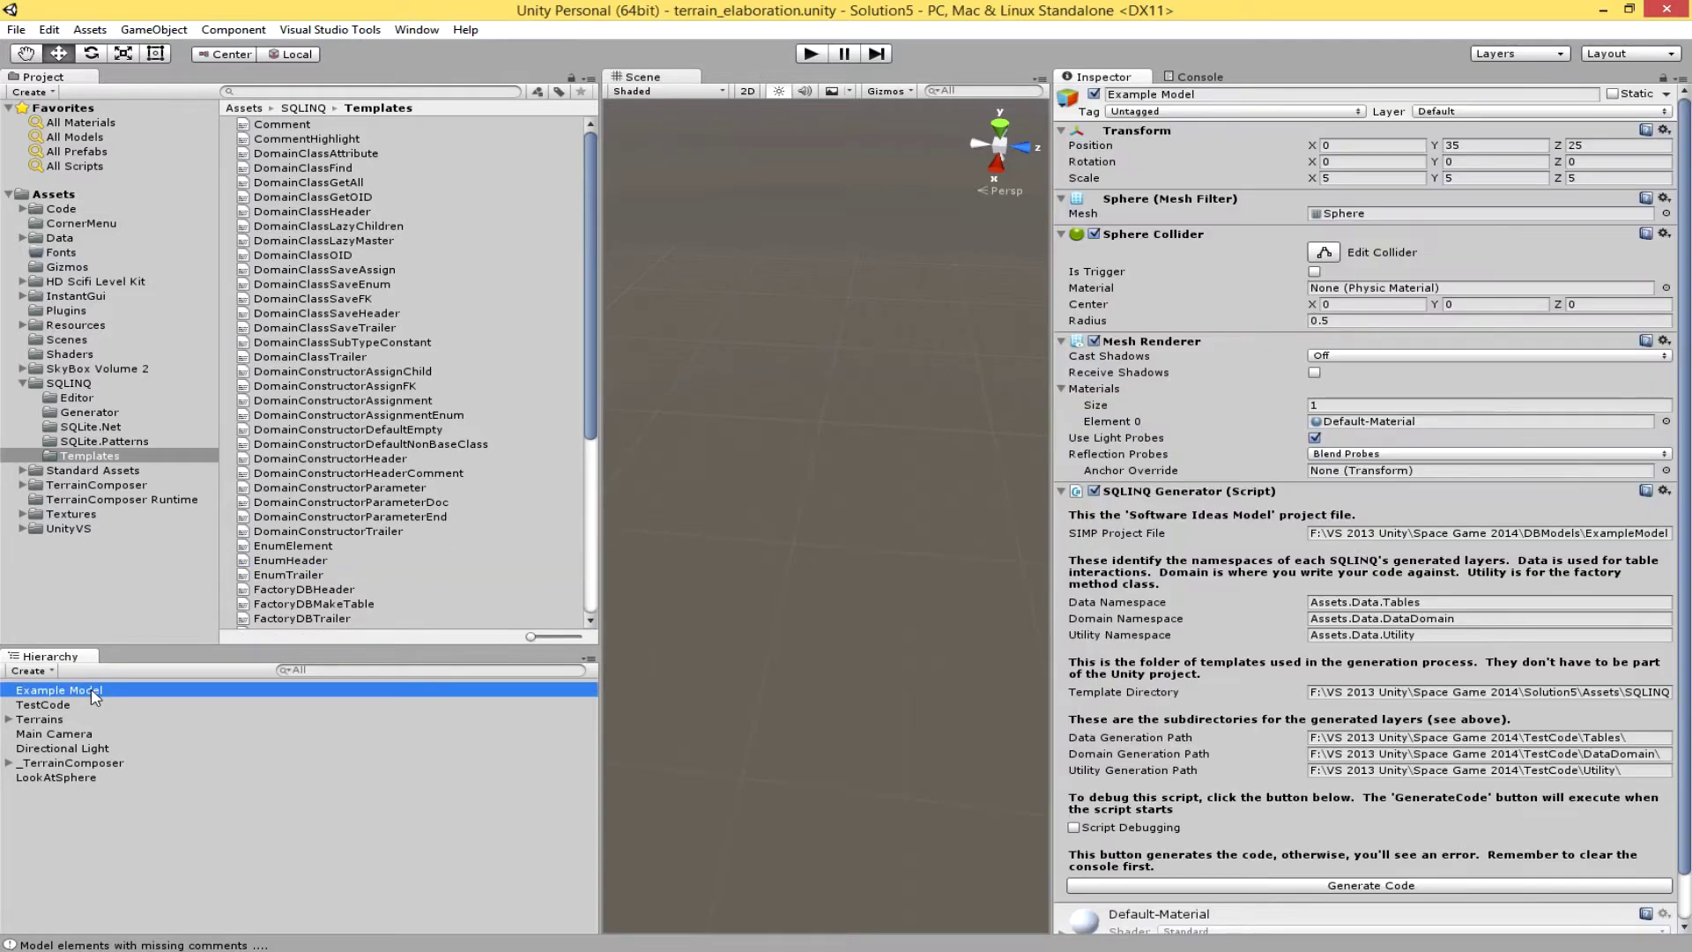
pyautogui.moveTo(1051, 618); pyautogui.dragTo(811, 600)
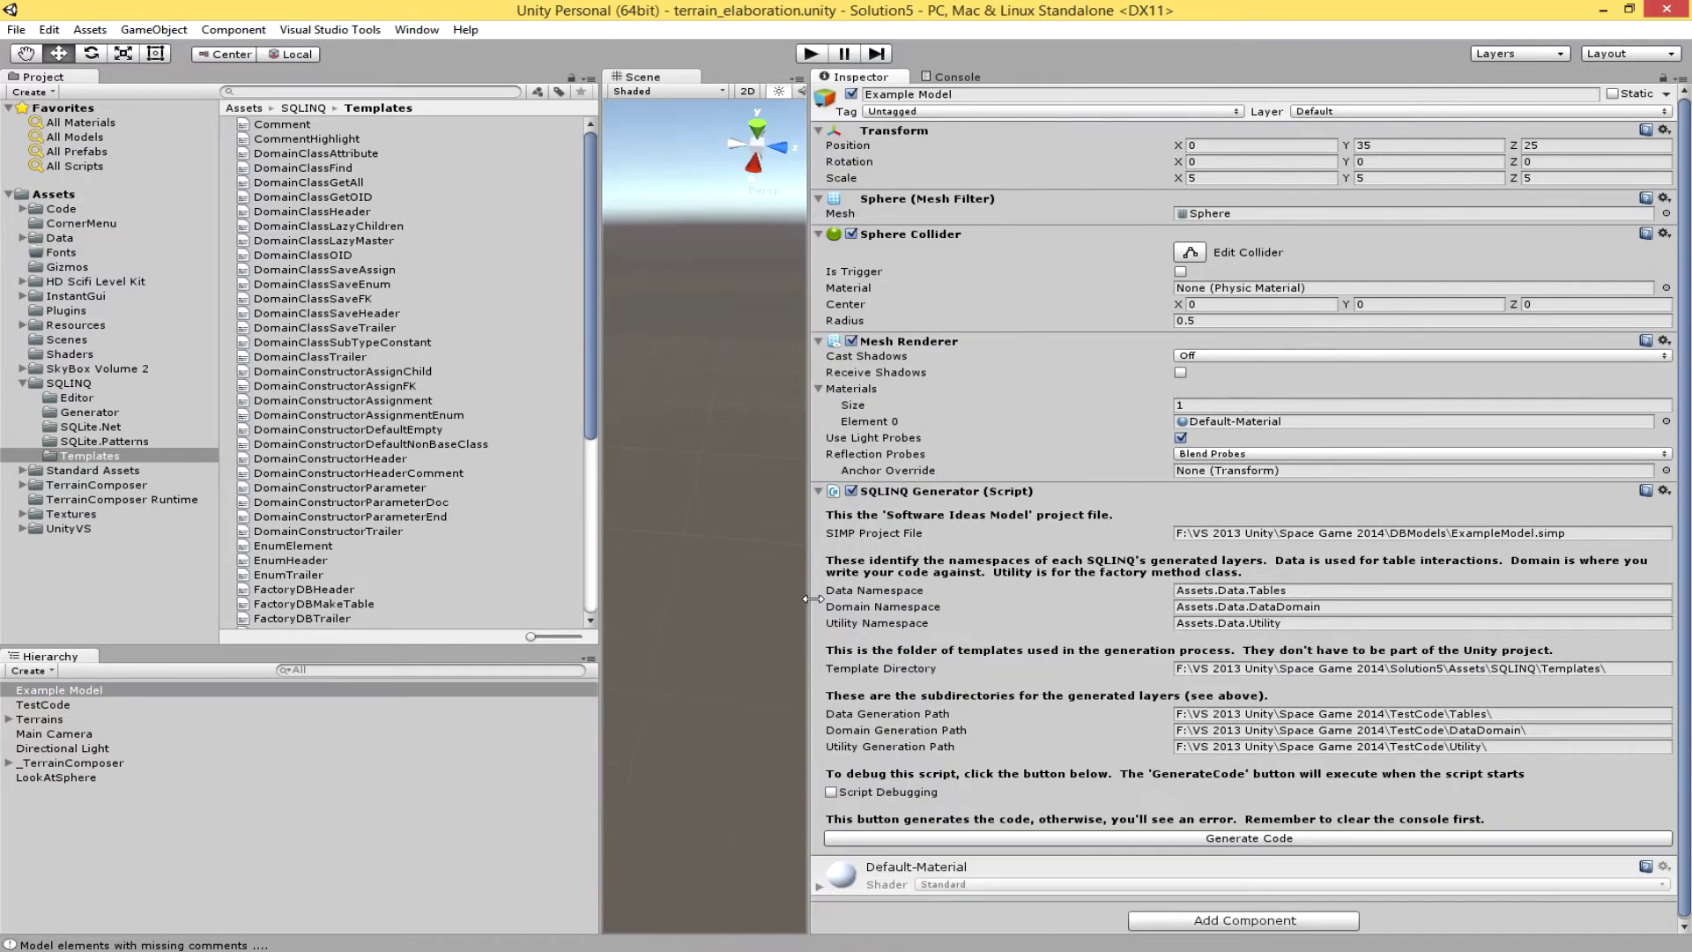
pyautogui.click(1579, 534)
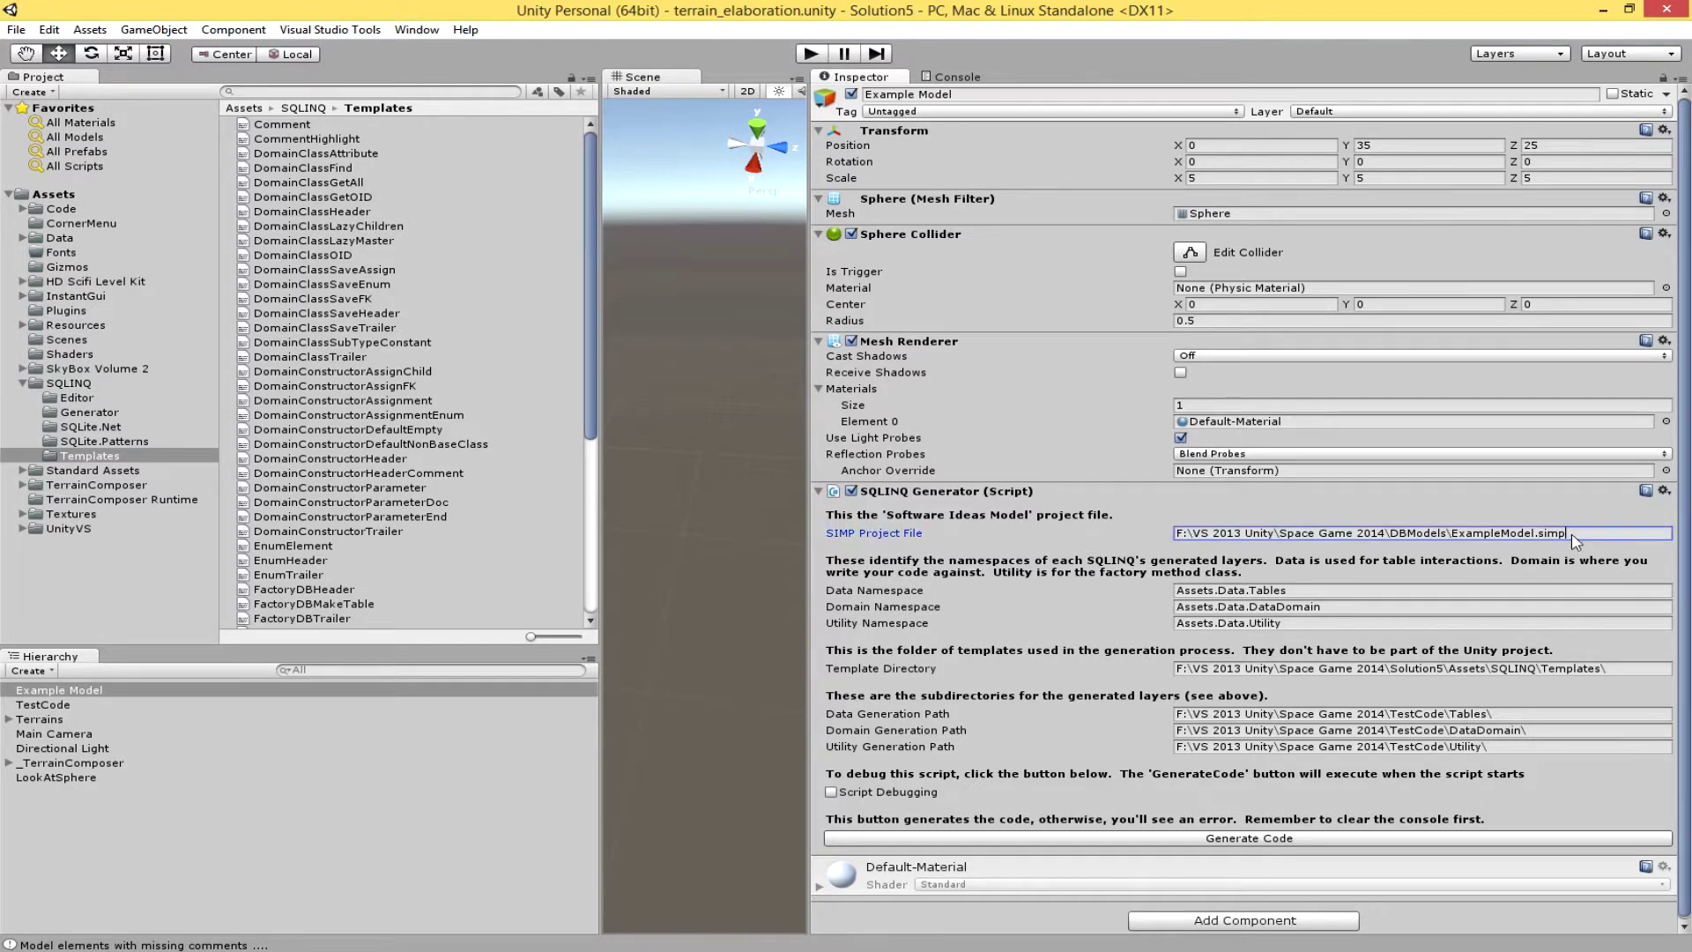
pyautogui.keyDown('shift'); pyautogui.click(1458, 533); pyautogui.keyUp('shift')
pyautogui.moveTo(1452, 533); pyautogui.dragTo(1579, 537)
pyautogui.rightClick(1579, 537)
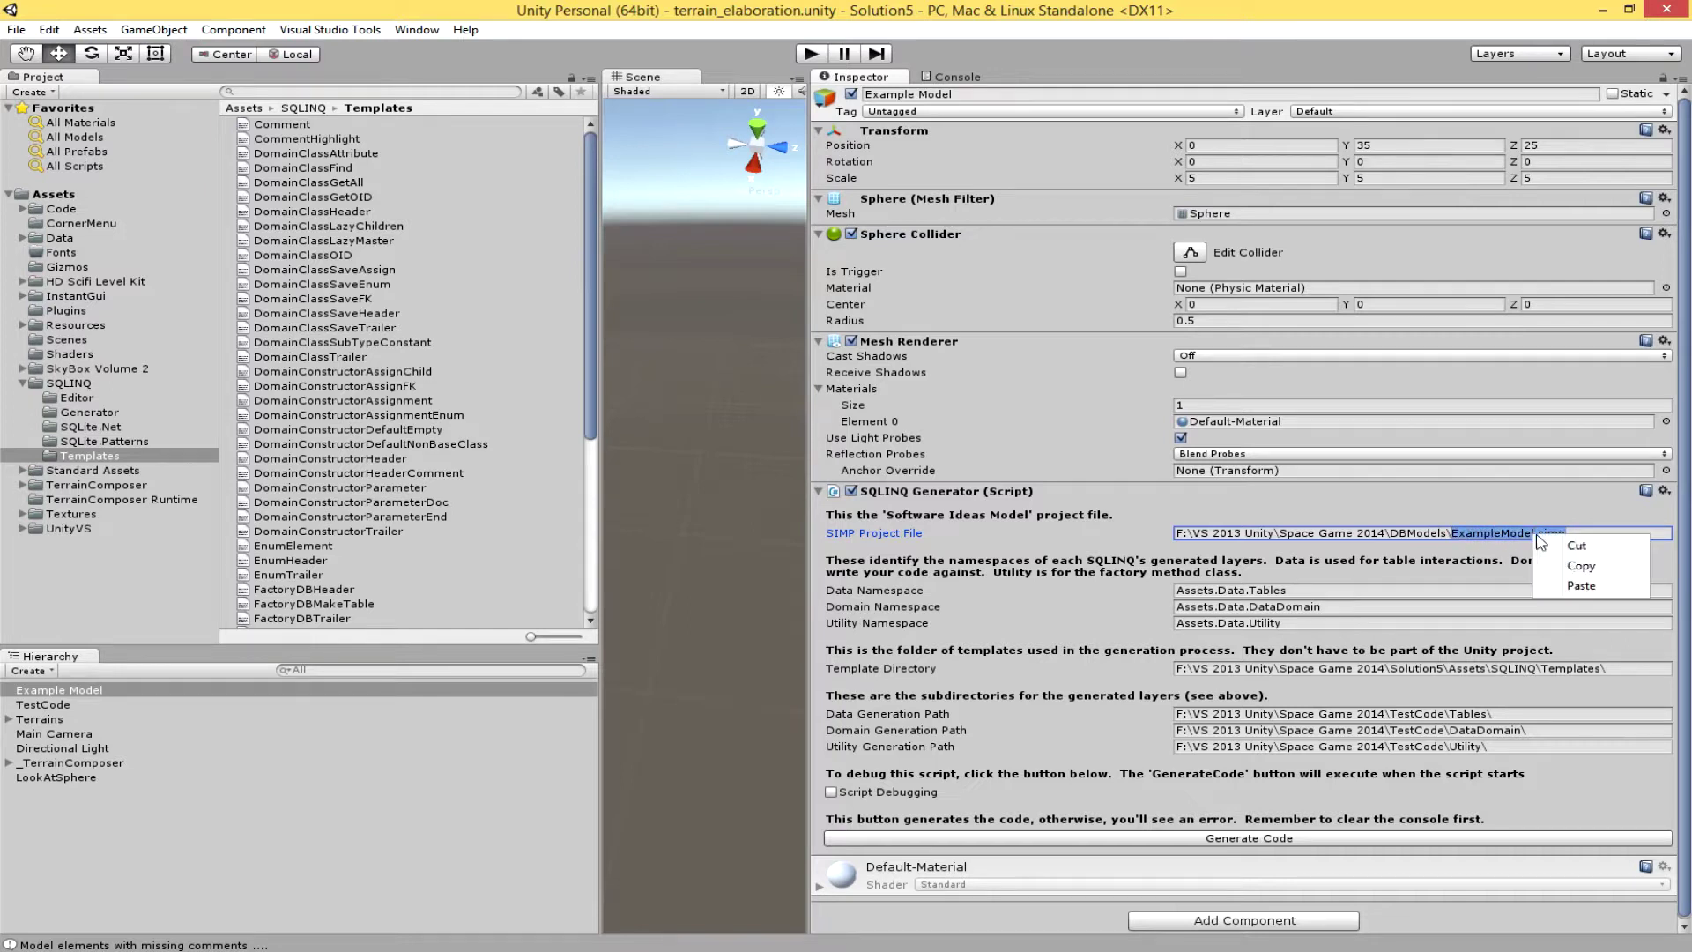
pyautogui.click(1580, 568)
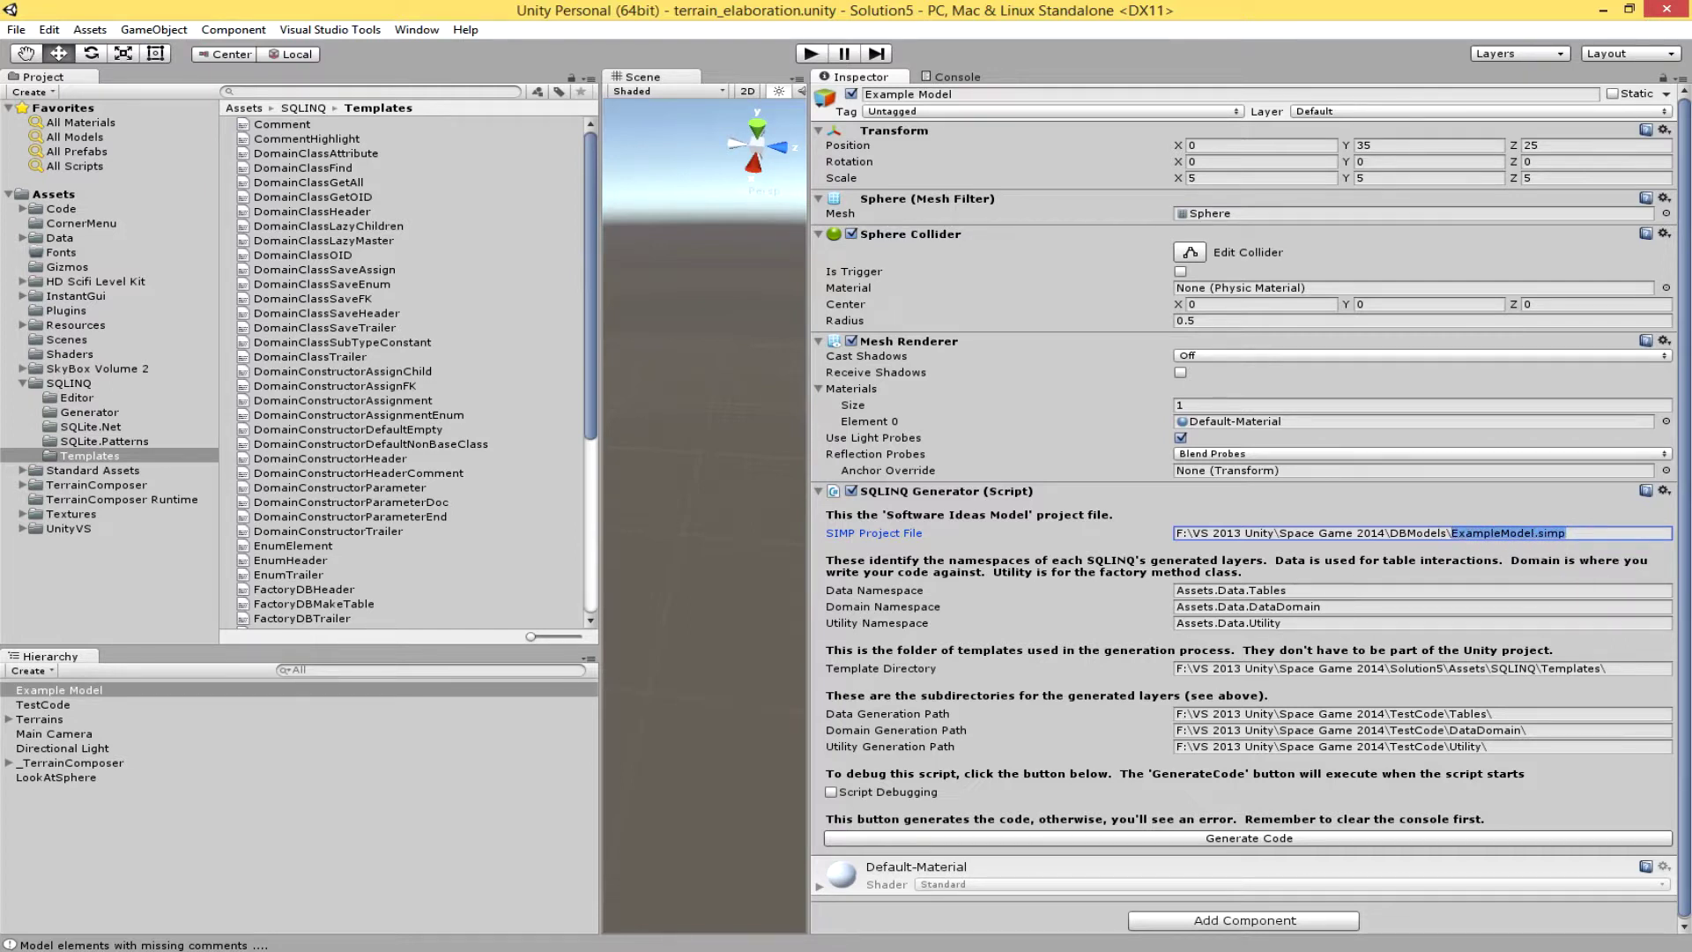
# Switch to Software Ideas Modeler and create a new project.
pyautogui.hotkey('alt', 'Tab')
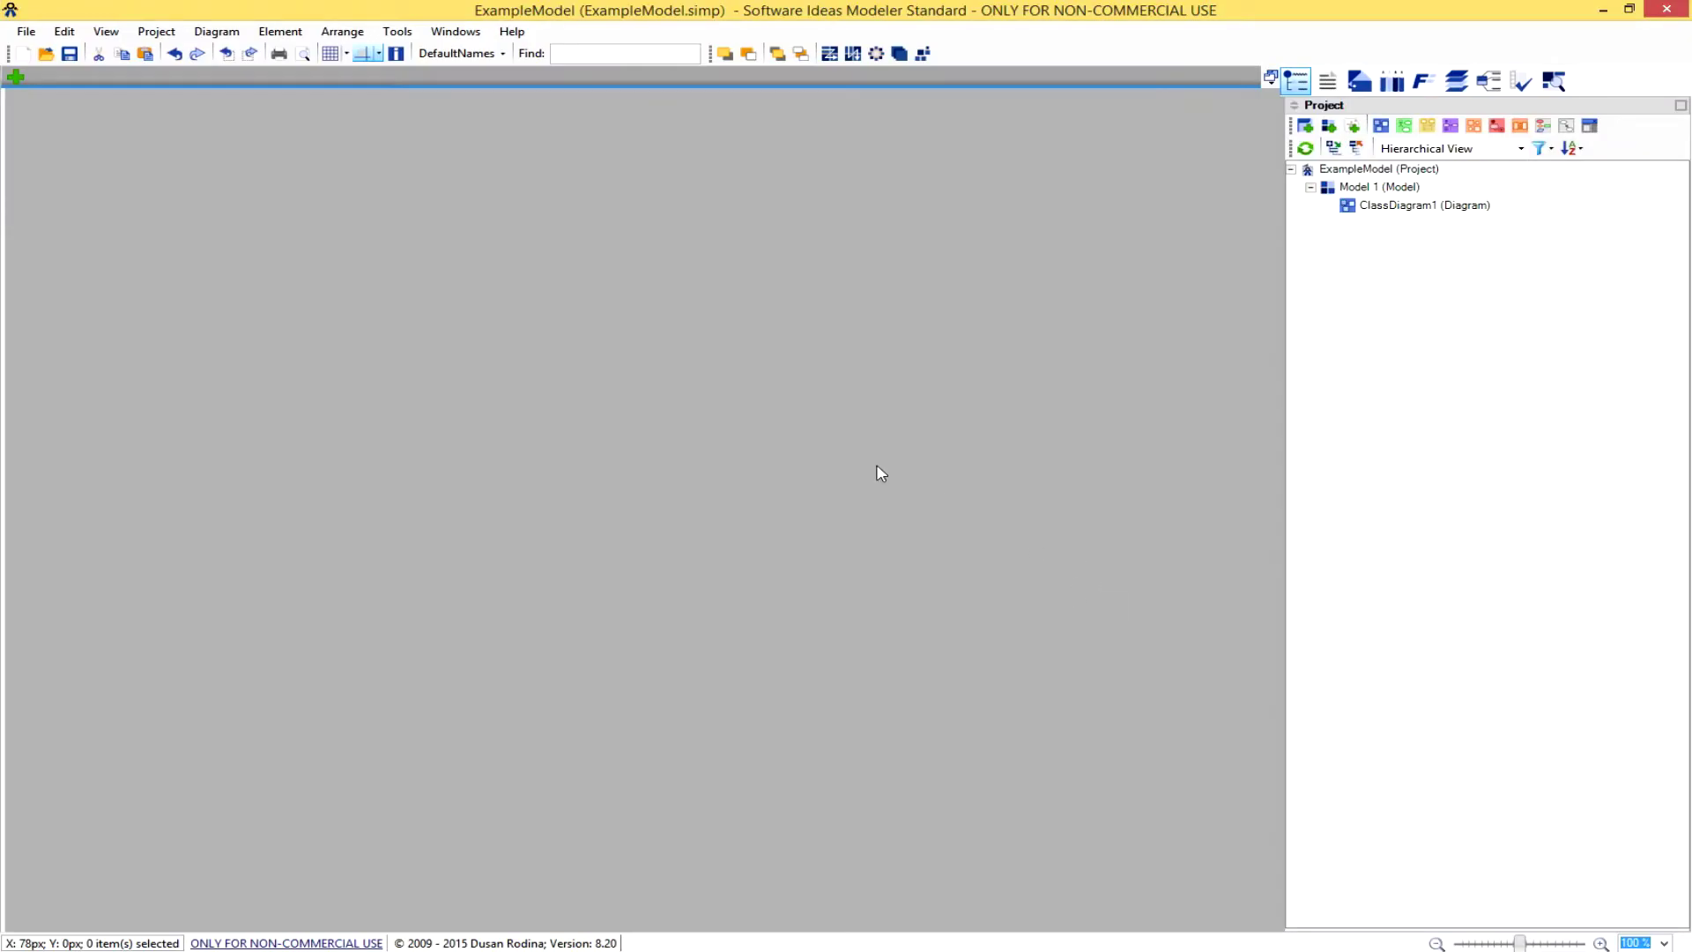
pyautogui.click(1342, 192)
pyautogui.doubleClick(1441, 206)
pyautogui.click(25, 31)
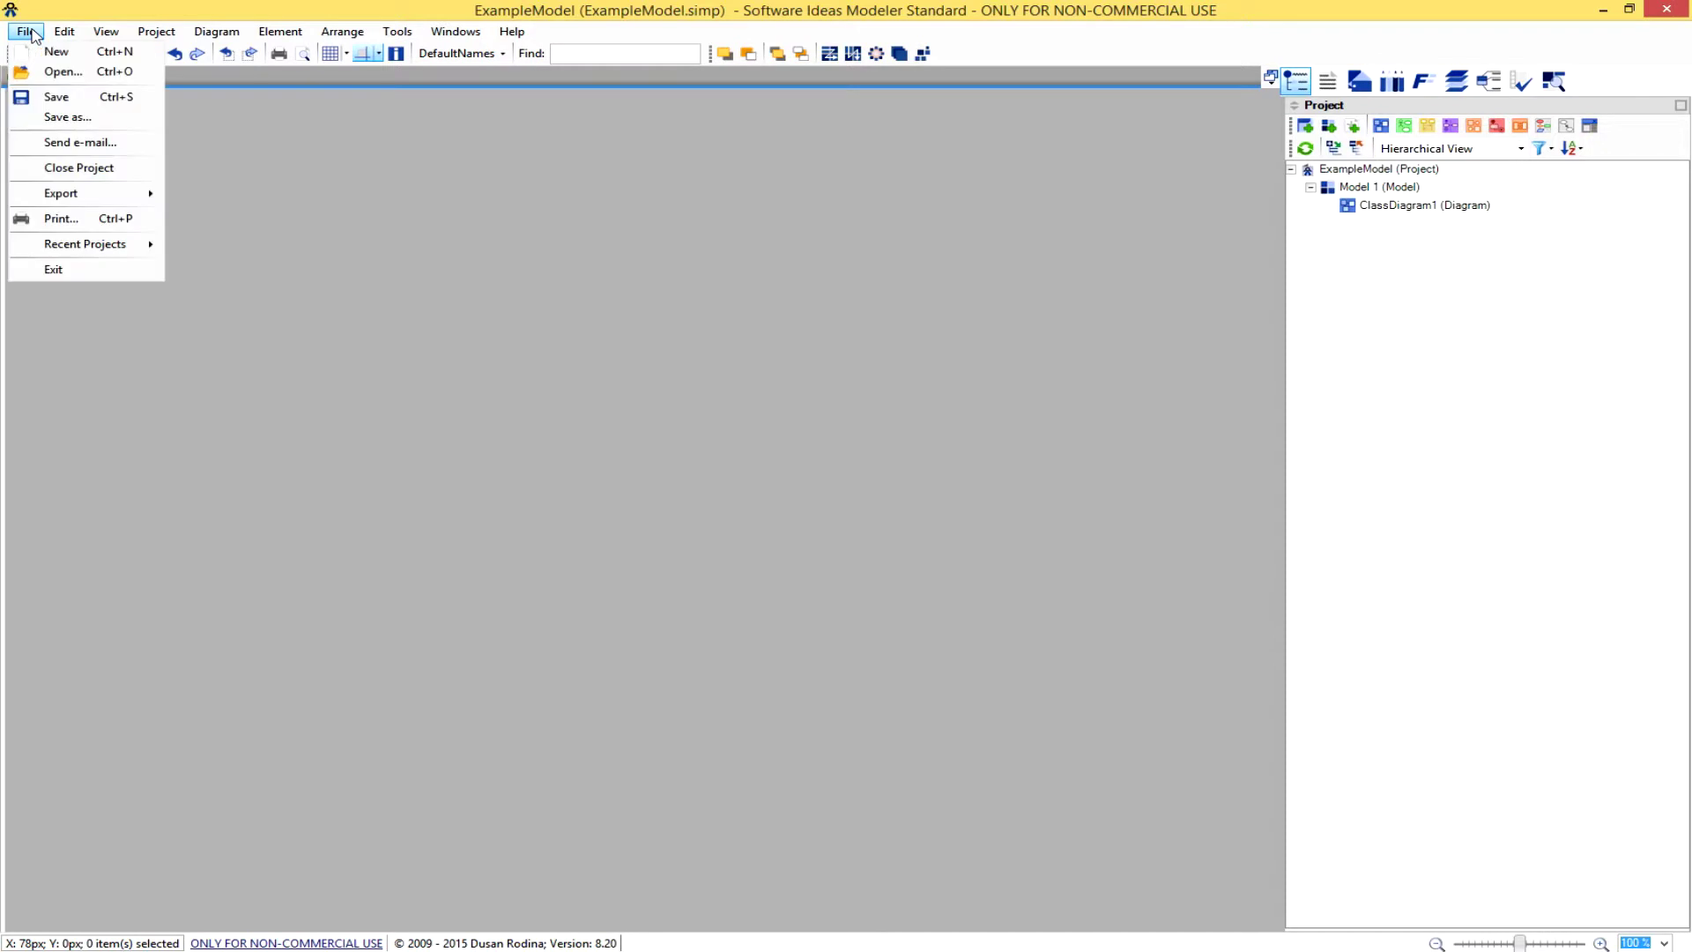
pyautogui.click(56, 53)
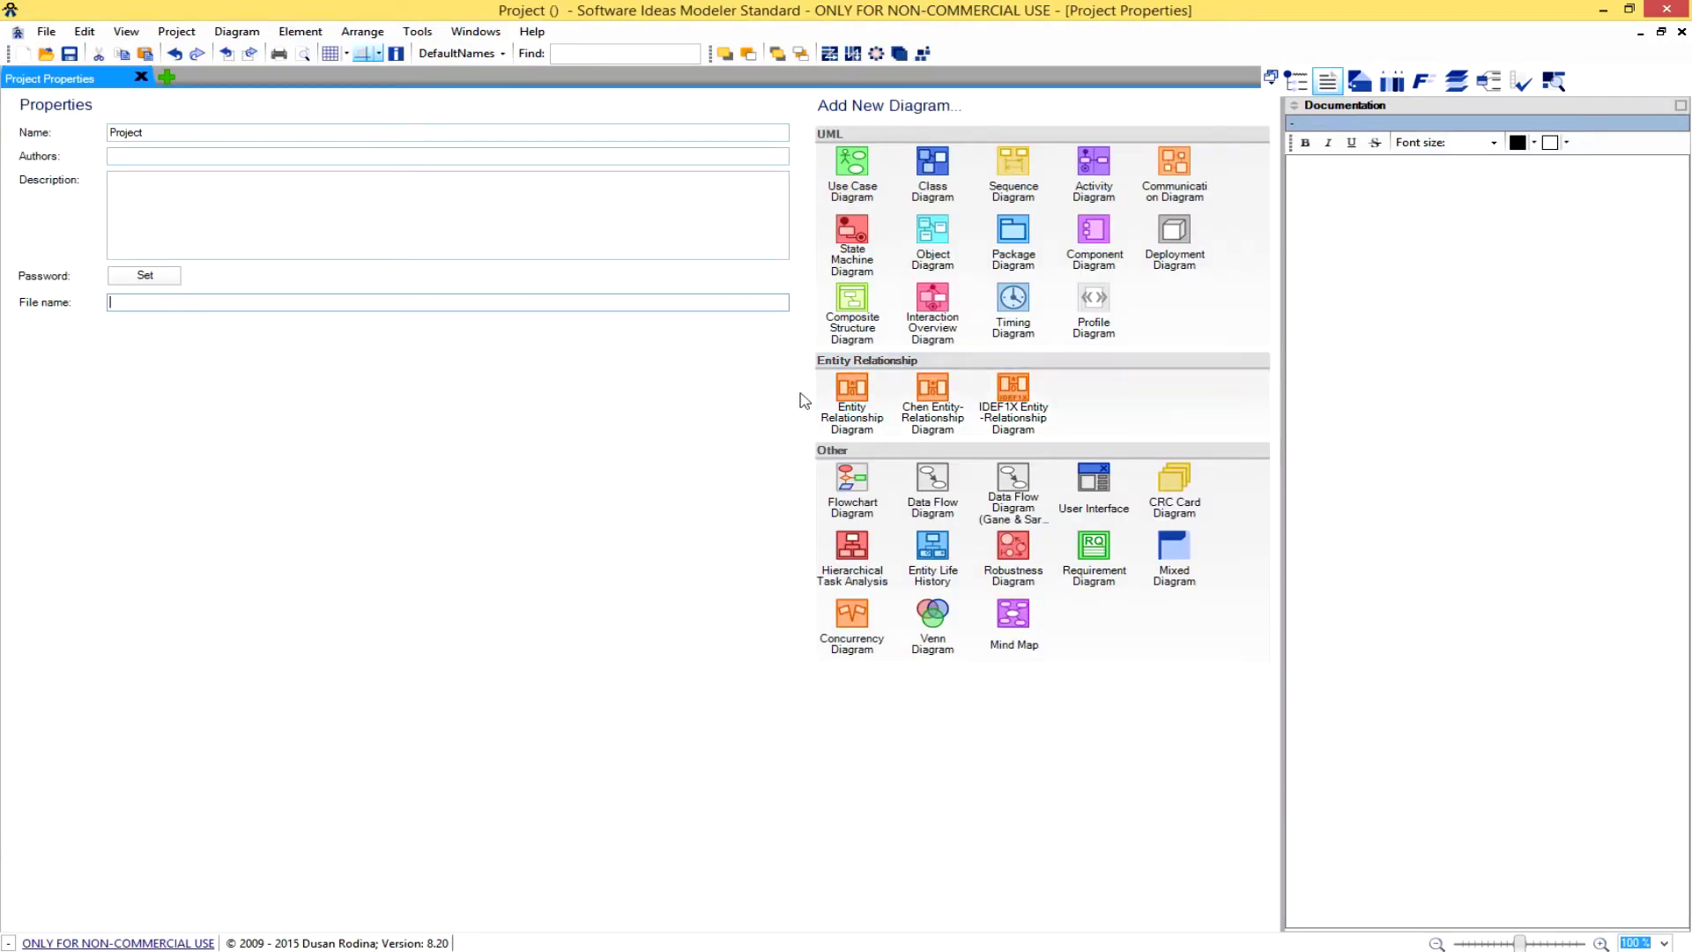
# Name the project ExampleModel, set its author to "Me" and its description to "This is my sample".
pyautogui.doubleClick(219, 134)
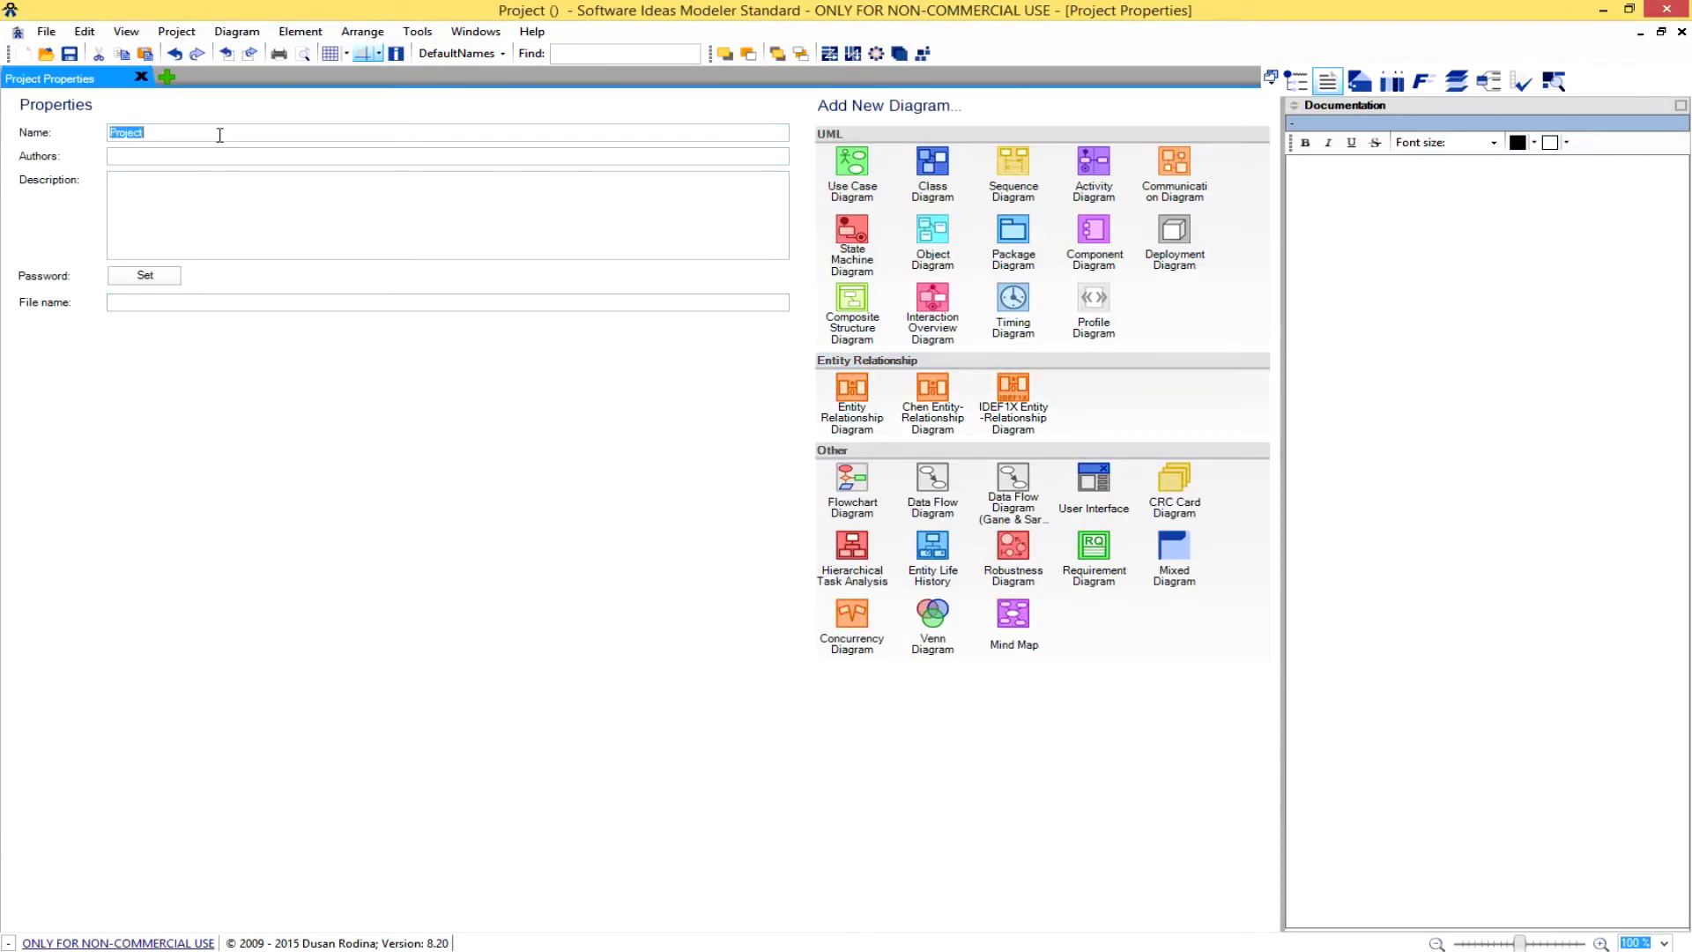
pyautogui.hotkey('ctrl', 'v')
pyautogui.press('BackSpace')
pyautogui.press('BackSpace')
pyautogui.press('BackSpace')
pyautogui.press('BackSpace')
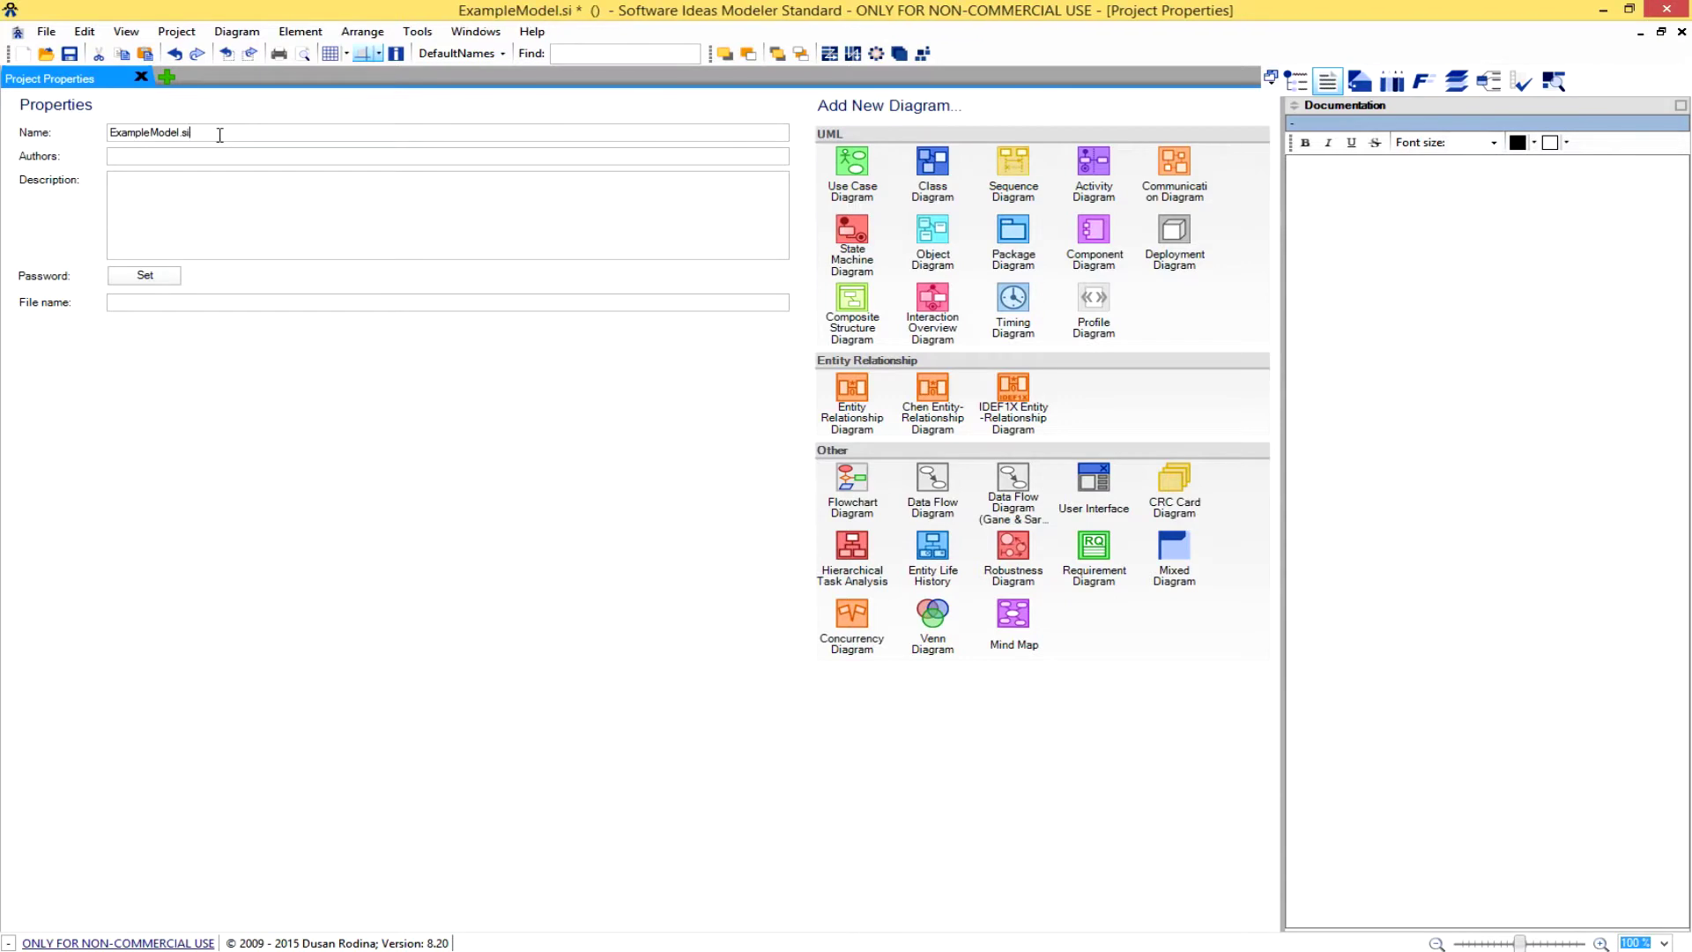
pyautogui.press('Tab')
pyautogui.write('M')
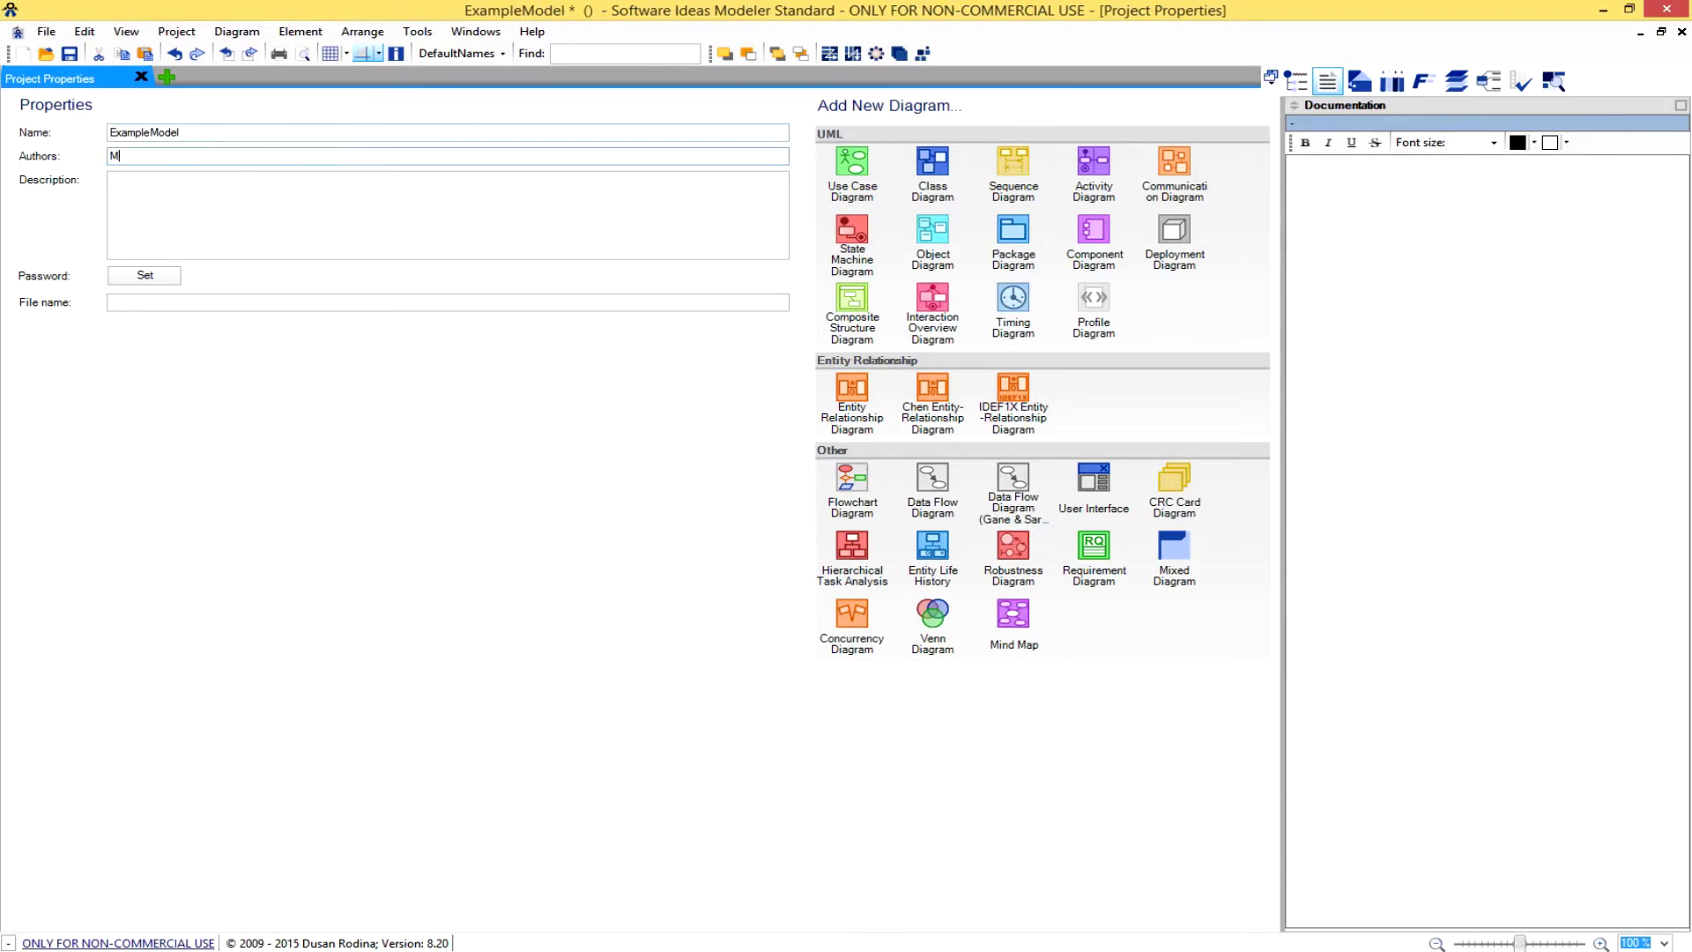
pyautogui.write('This is my sample')
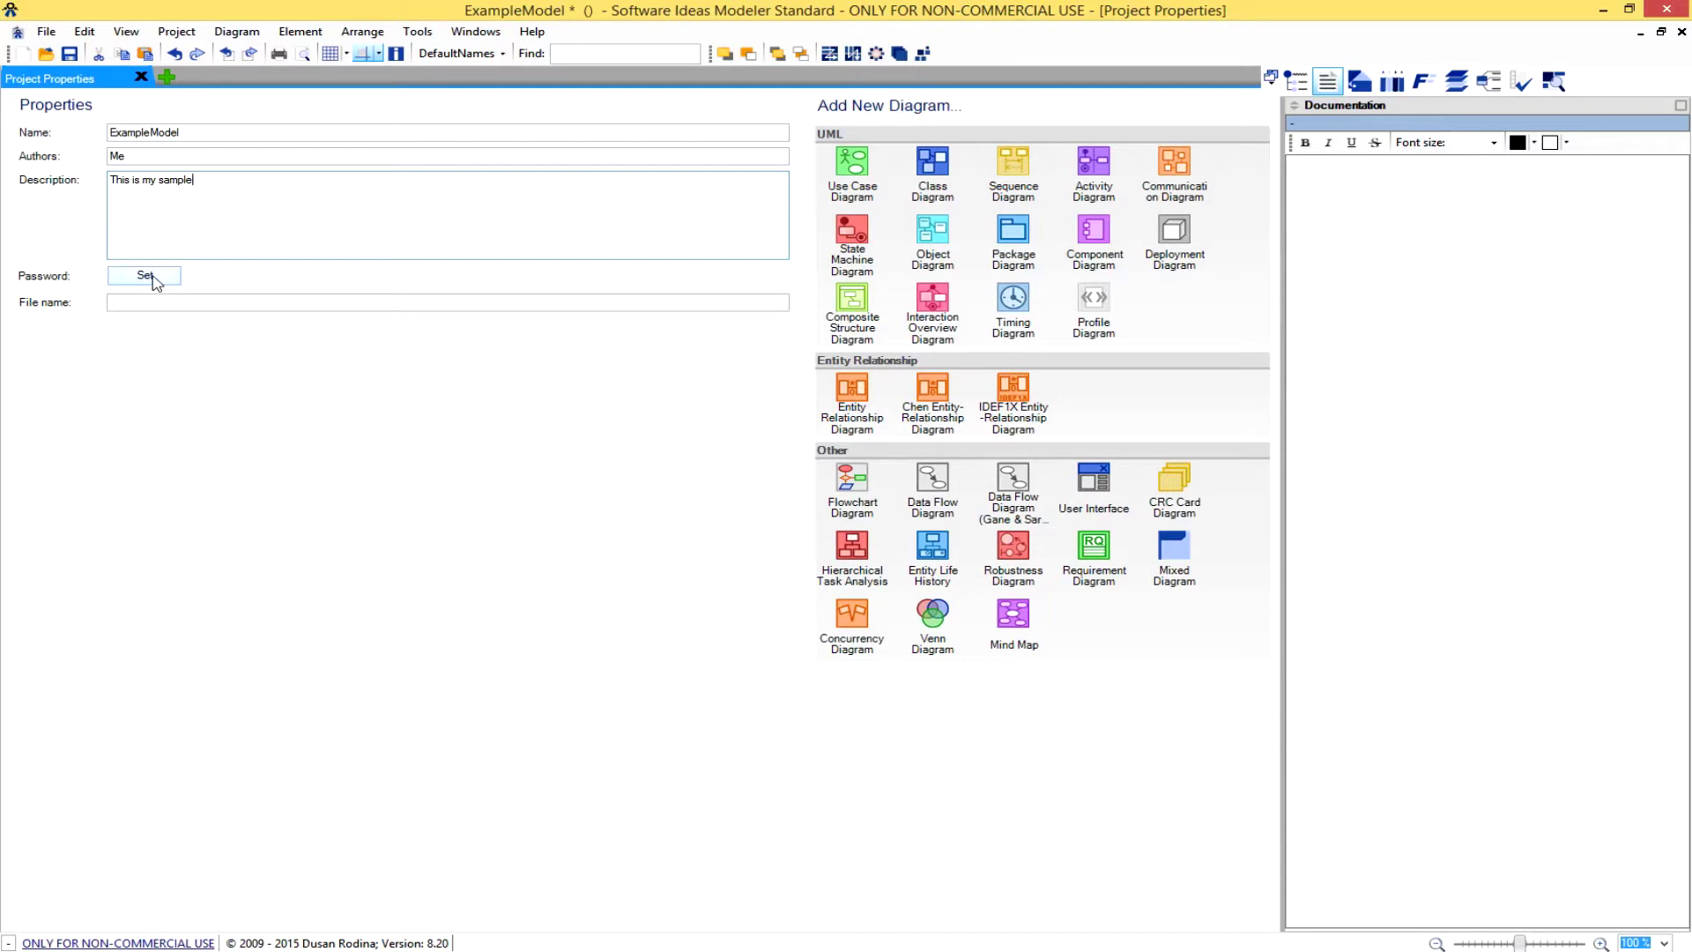
# Try to save the project in the DBModels folder, replacing the existing ExampleModel.simp.
pyautogui.click(70, 54)
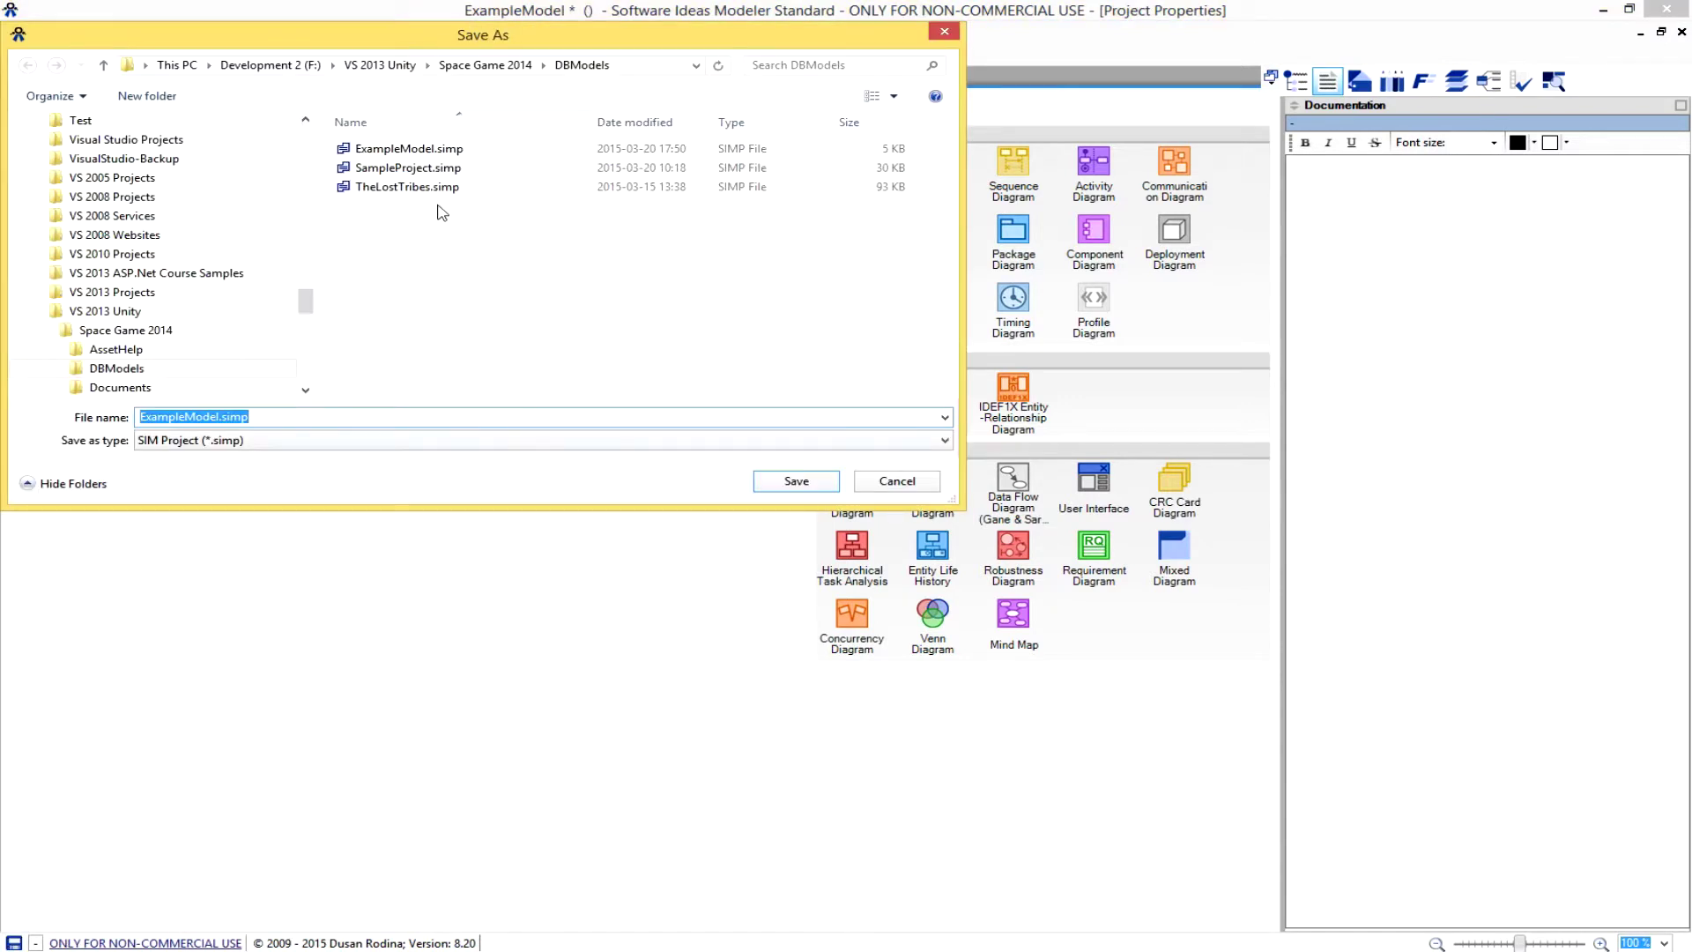
pyautogui.click(417, 156)
pyautogui.click(794, 483)
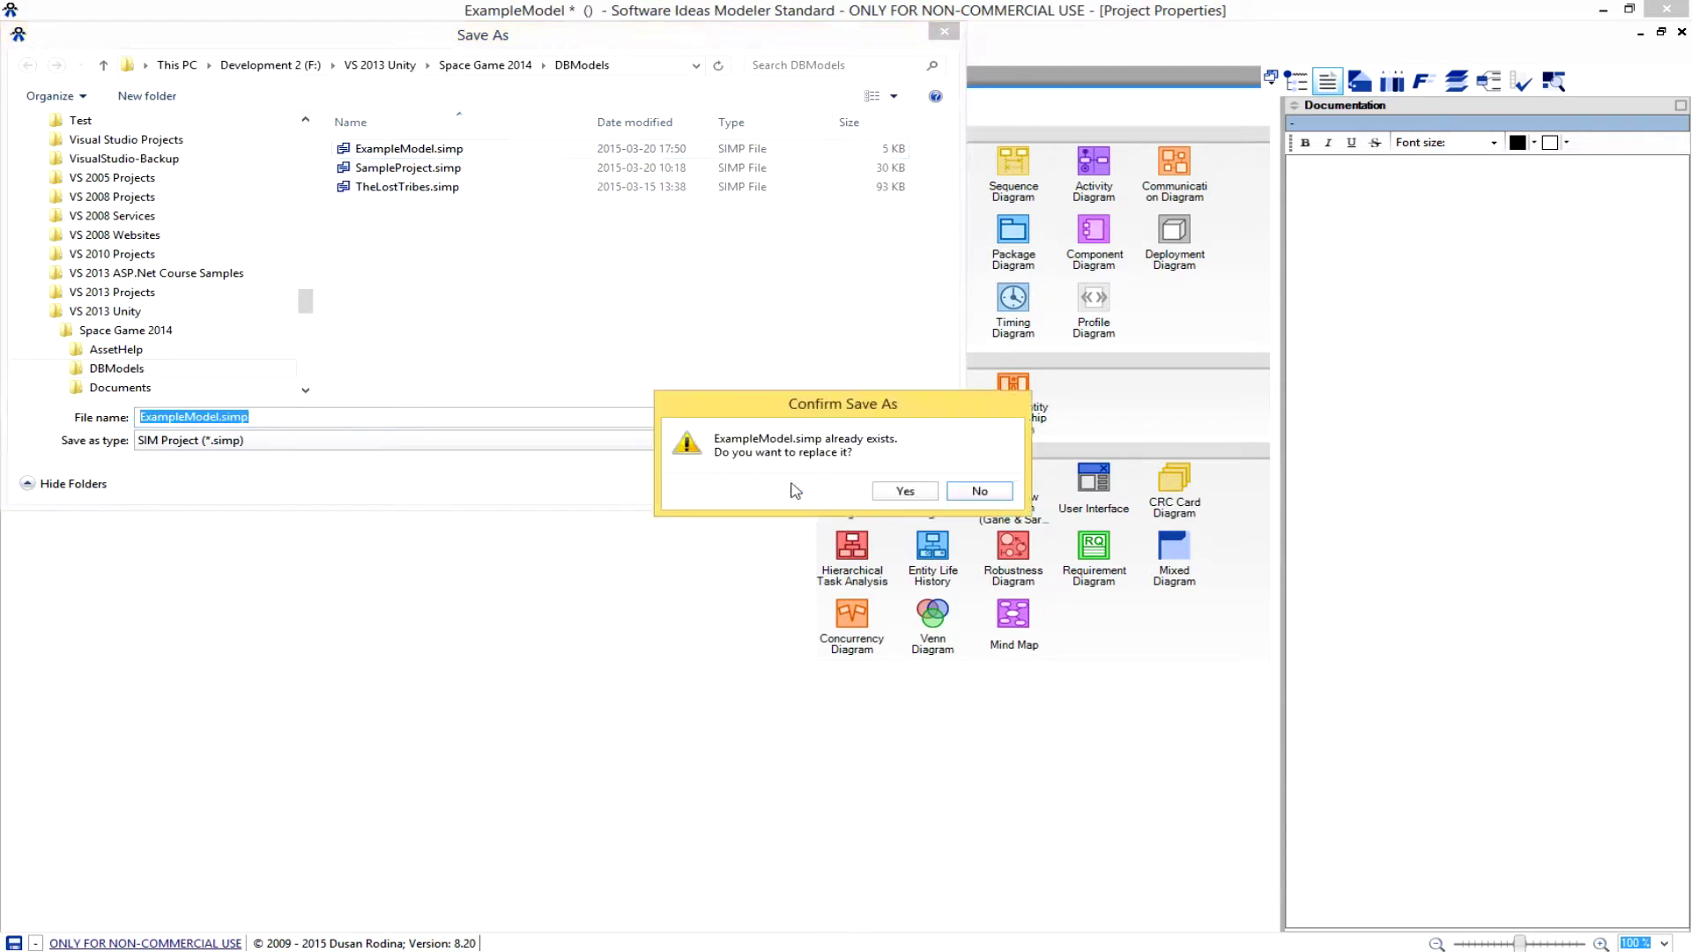
pyautogui.click(907, 494)
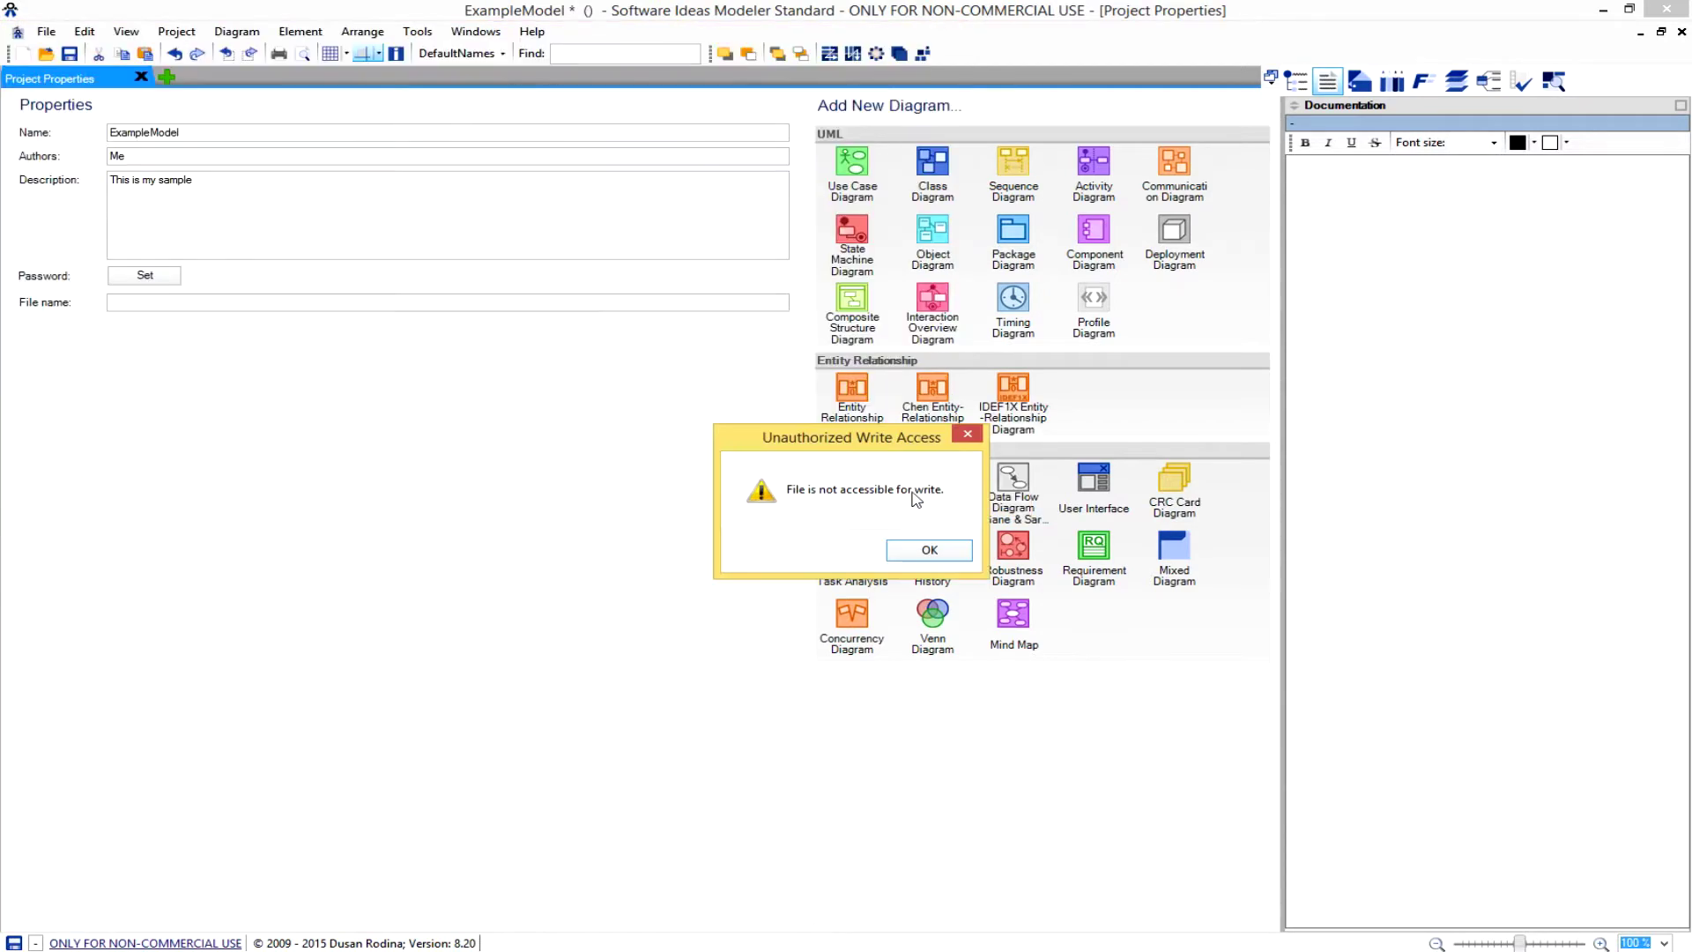
pyautogui.click(930, 553)
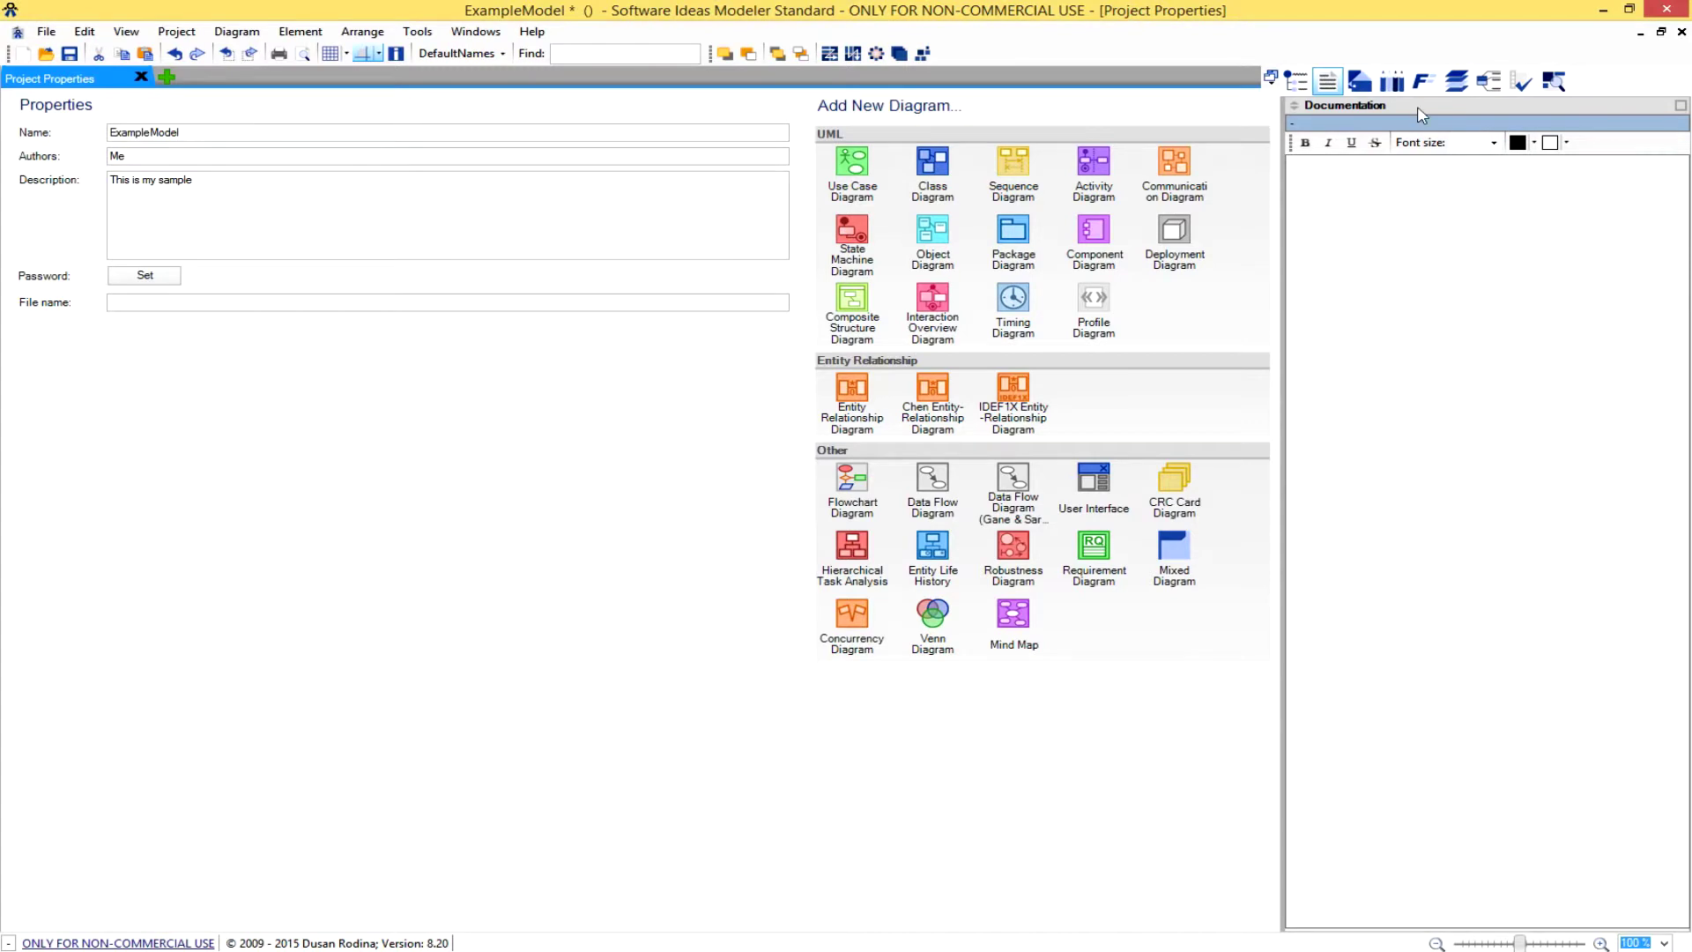
# Close Software Ideas Modeler without saving the project changes, and also exit the reopened ExampleModel project.
pyautogui.click(1666, 8)
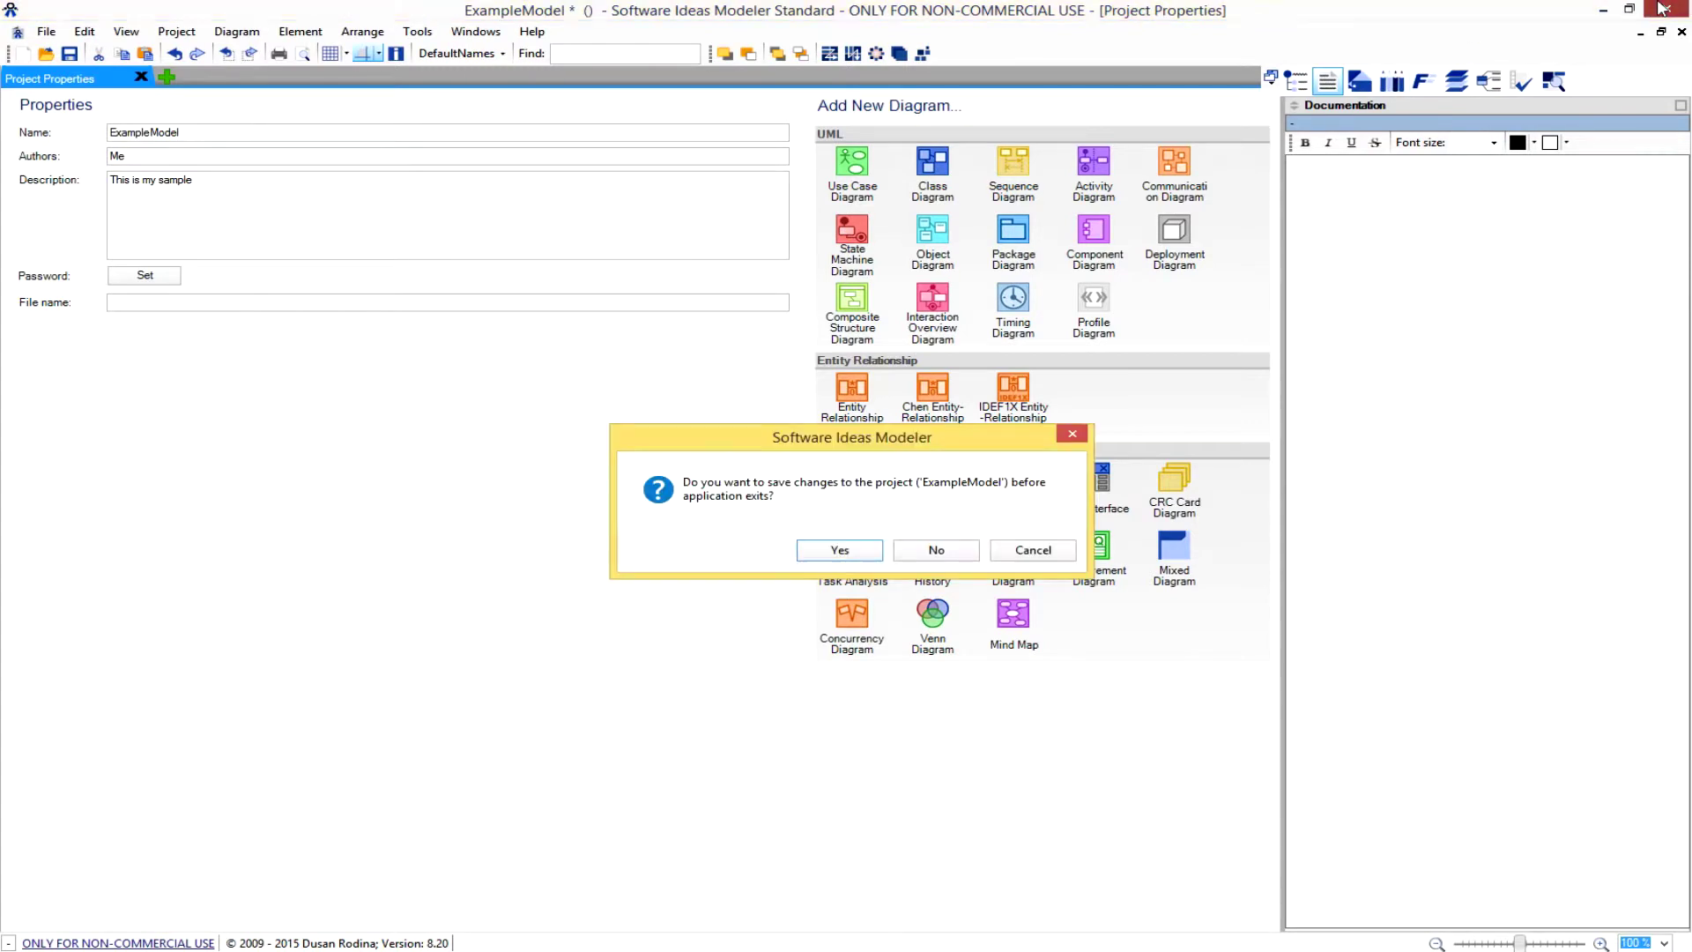
pyautogui.click(938, 551)
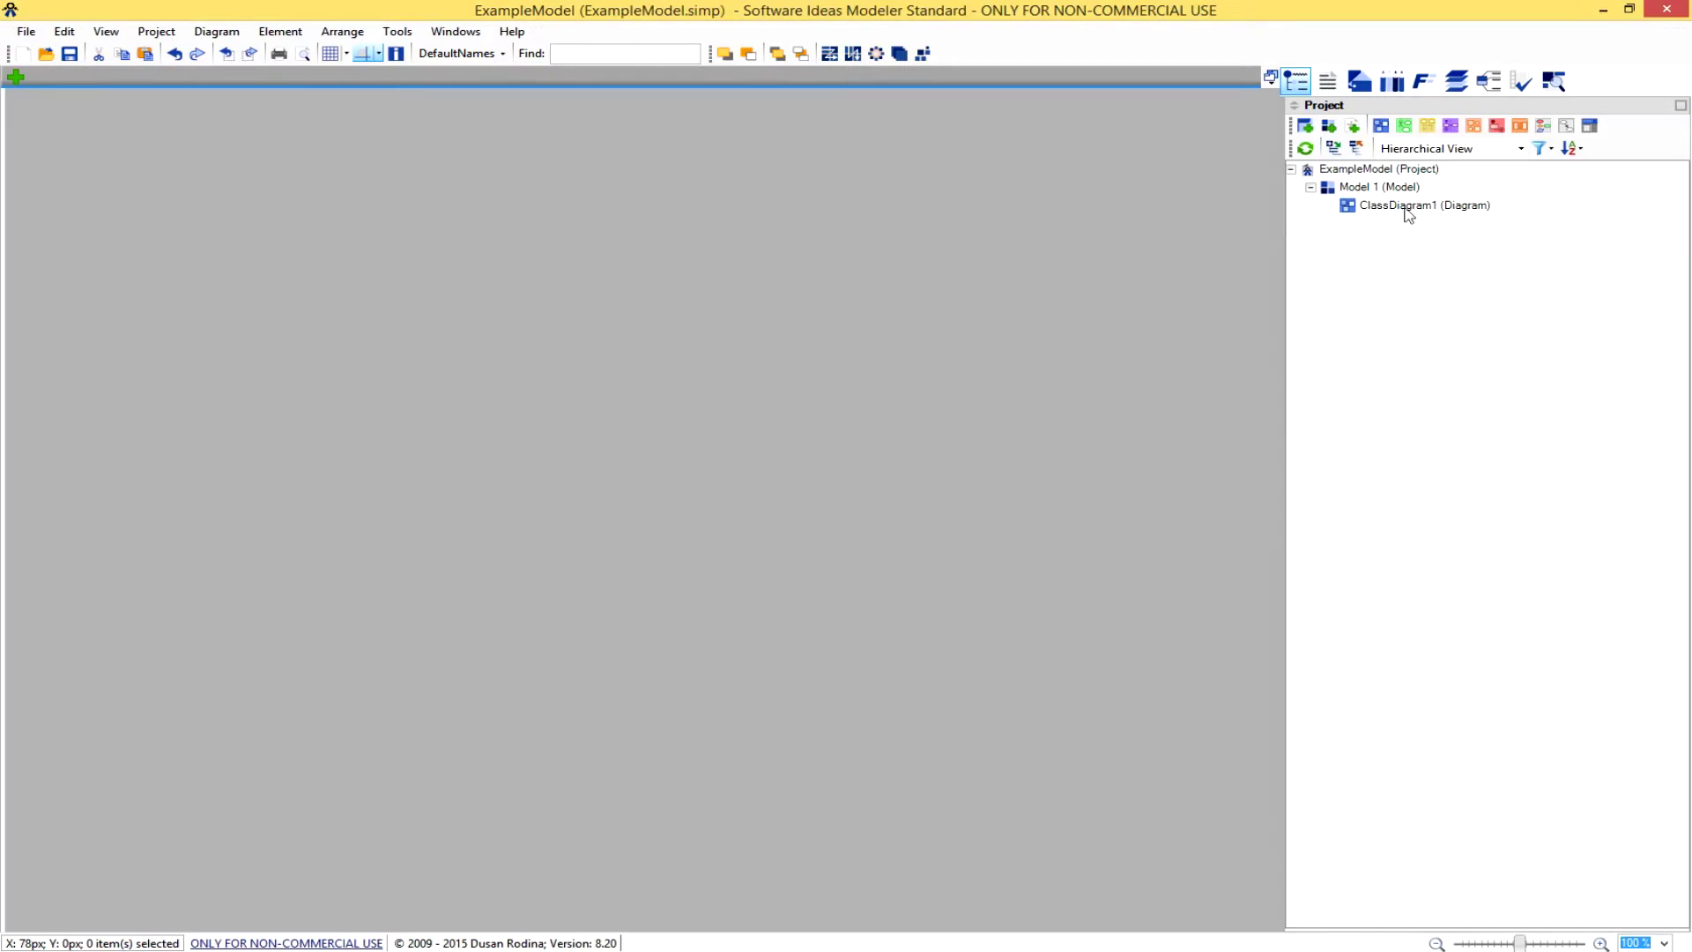
pyautogui.click(1665, 9)
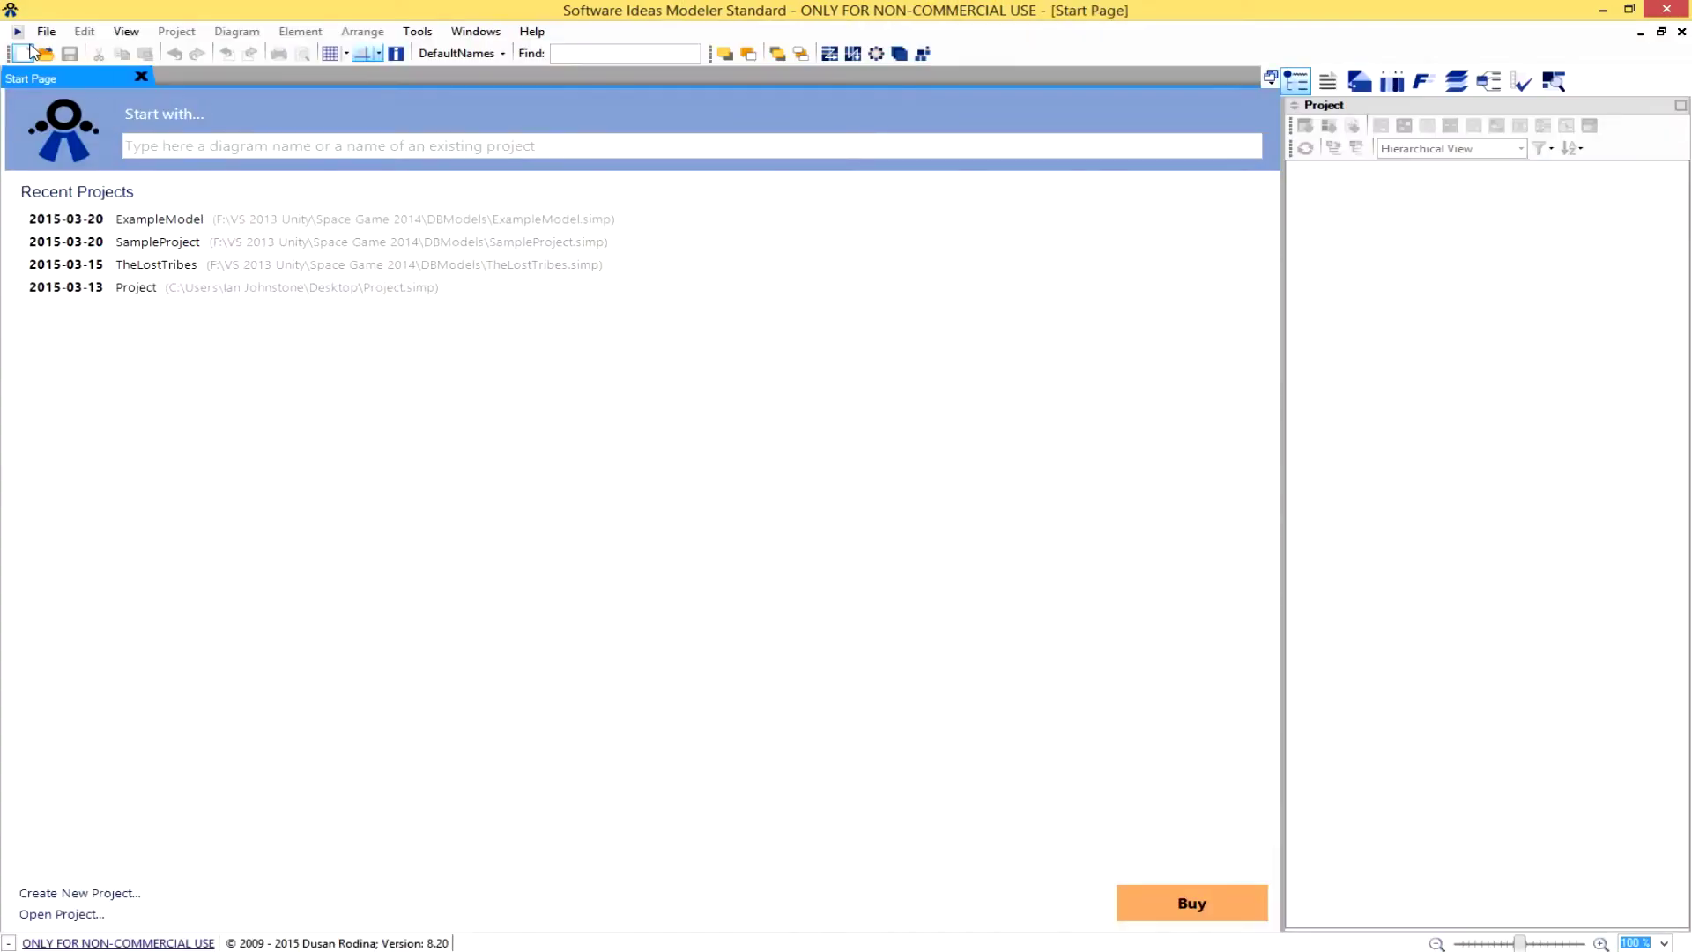
# Create a new project and name it ExampleModel.
pyautogui.click(26, 53)
pyautogui.click(204, 137)
pyautogui.hotkey('ctrl', 'a')
pyautogui.write('ExampleModel.simp')
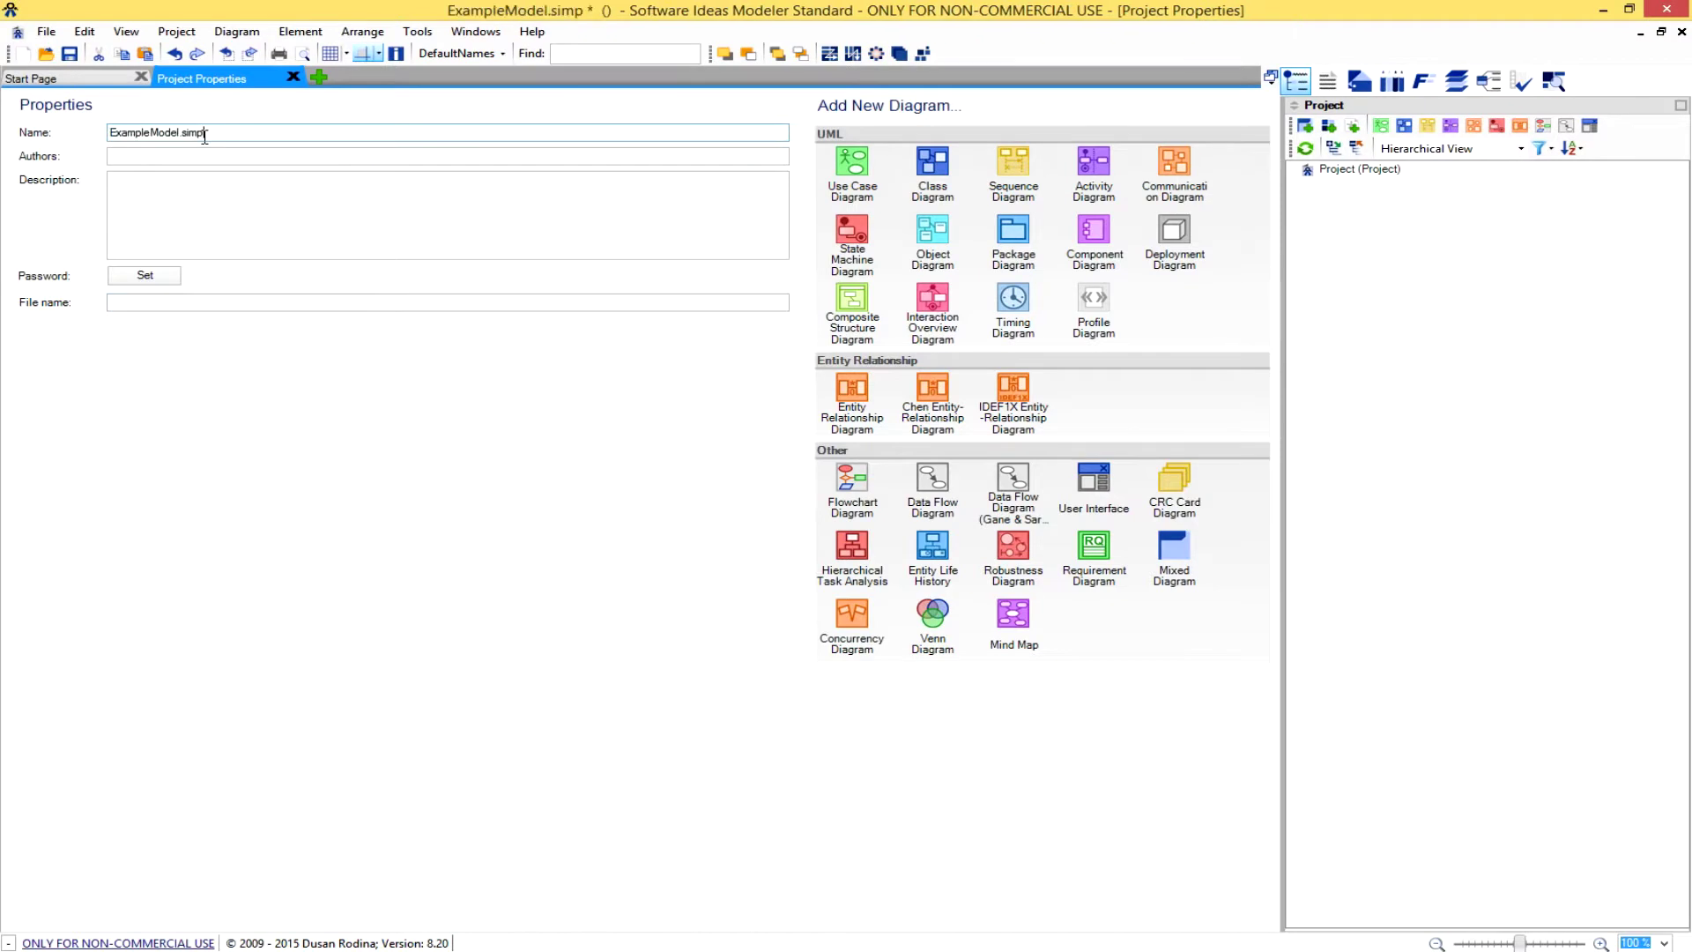
pyautogui.press('BackSpace')
pyautogui.press('BackSpace')
pyautogui.press('BackSpace')
pyautogui.press('BackSpace')
pyautogui.press('BackSpace')
# Set the project's author to "Me" and its description to "Example".
pyautogui.press('Tab')
pyautogui.write('Me')
pyautogui.press('Tab')
pyautogui.write('Example')
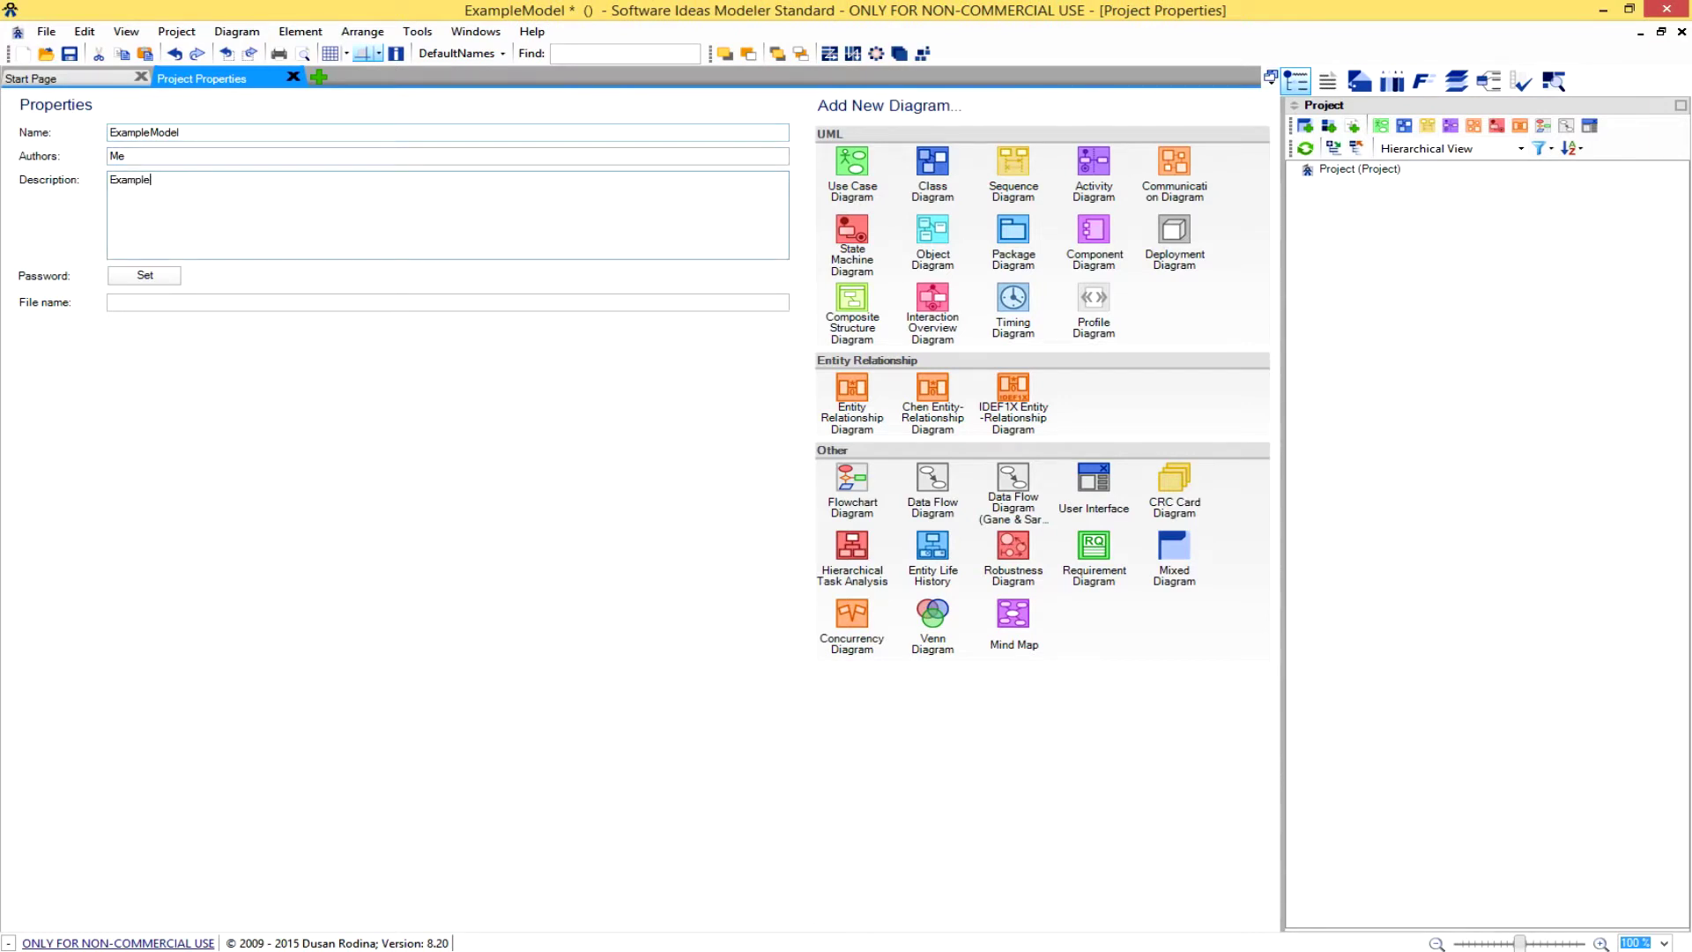
# Save the project over the existing ExampleModel.simp in the DBModels folder, and add a class diagram to it.
pyautogui.click(71, 54)
pyautogui.click(421, 149)
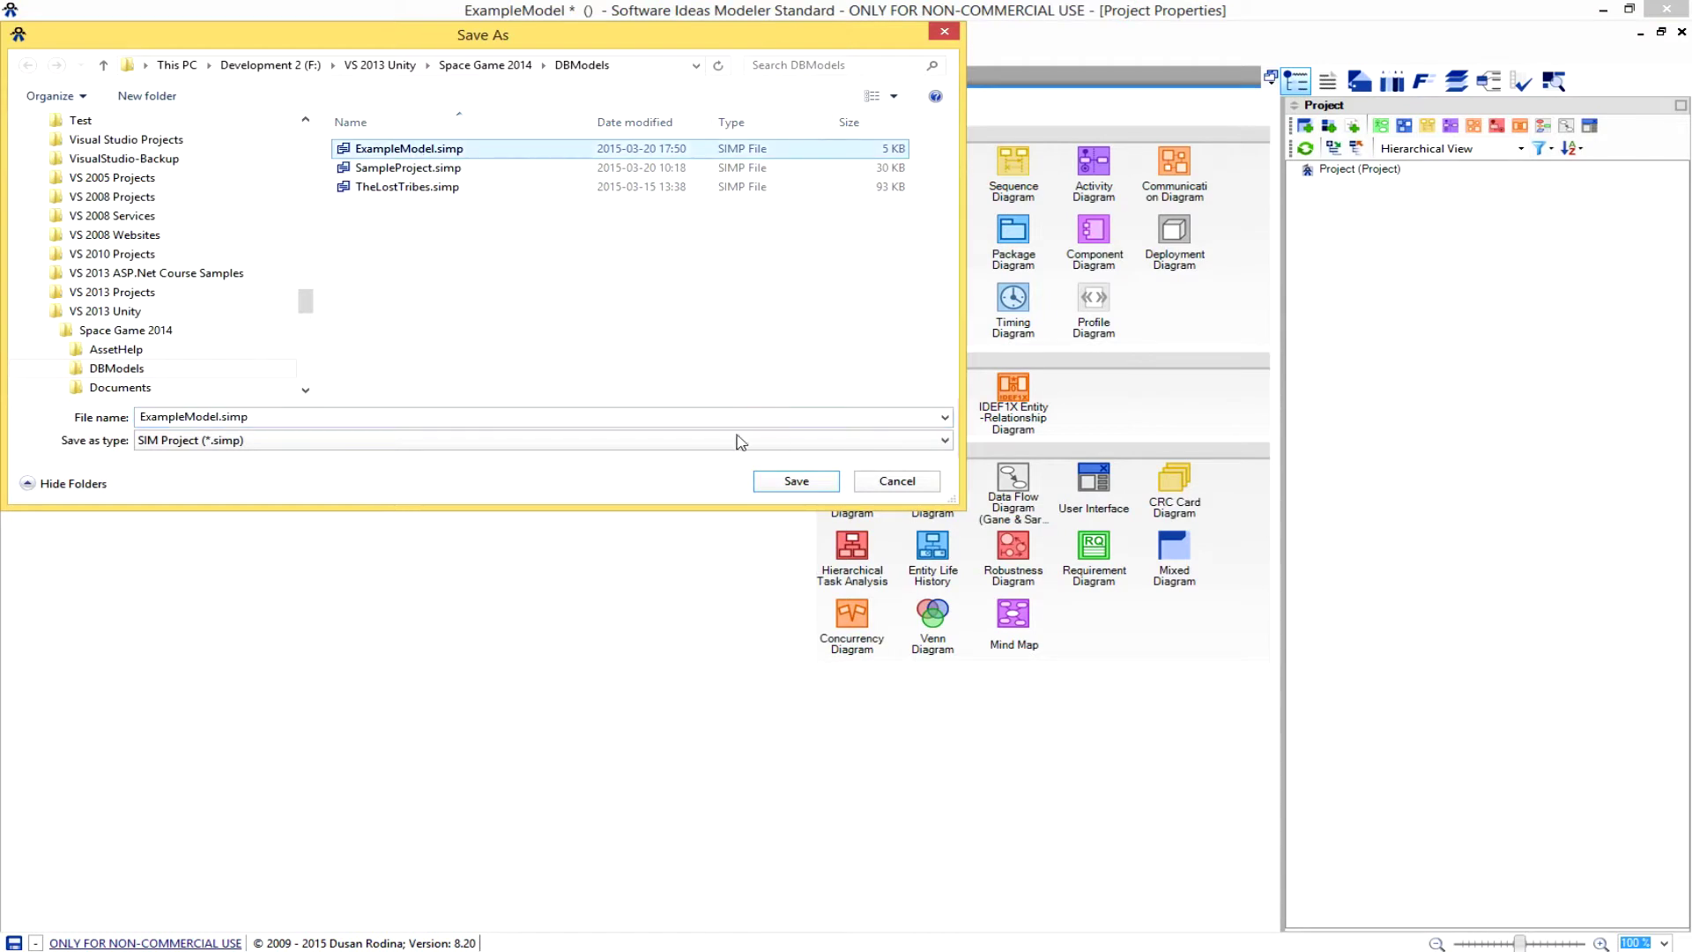
pyautogui.click(797, 481)
pyautogui.click(936, 497)
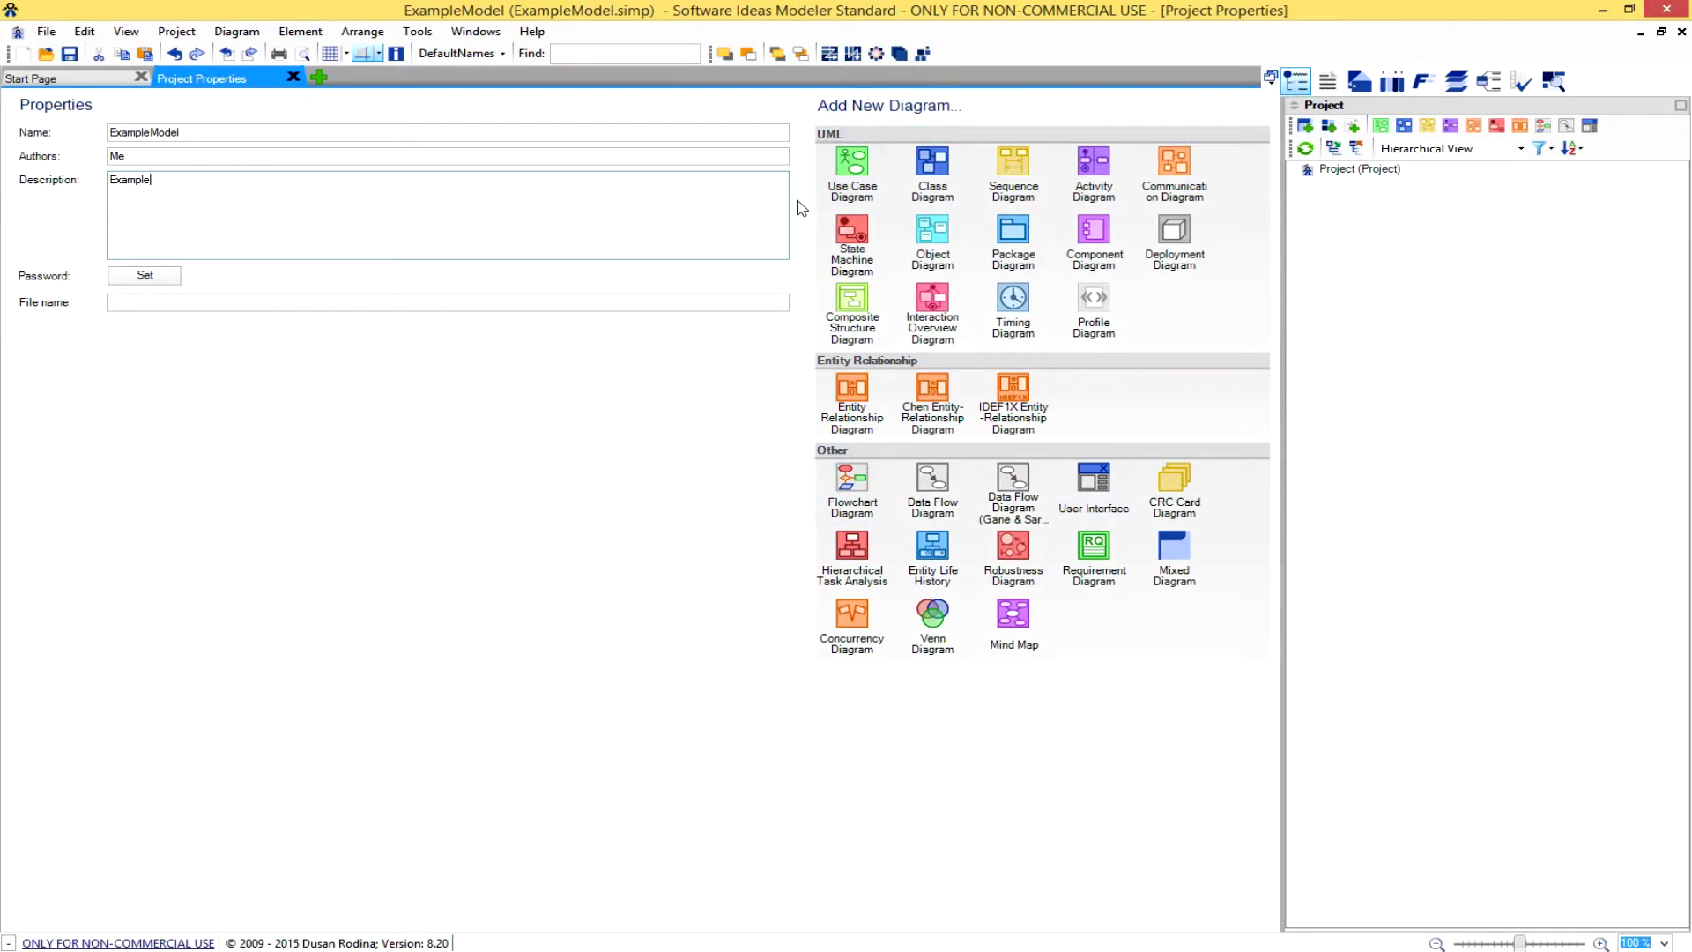
pyautogui.click(939, 173)
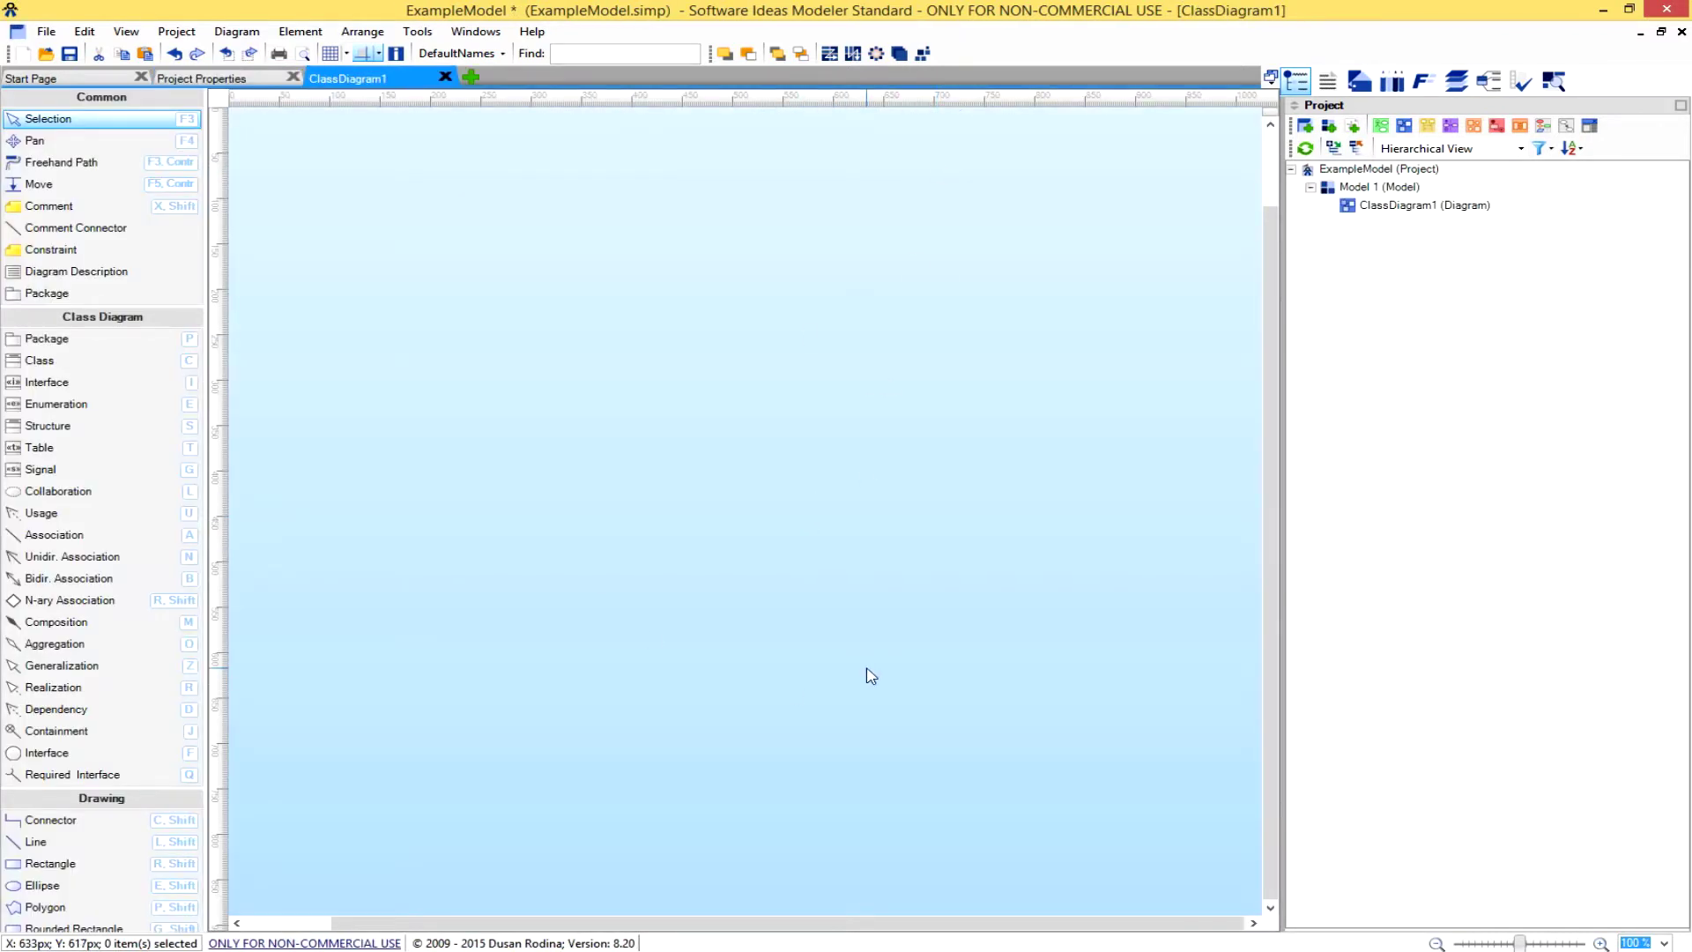
# Examine the class diagram's Class, Enumeration, Association, Generalization, Realization and Aggregation tools.
pyautogui.click(63, 364)
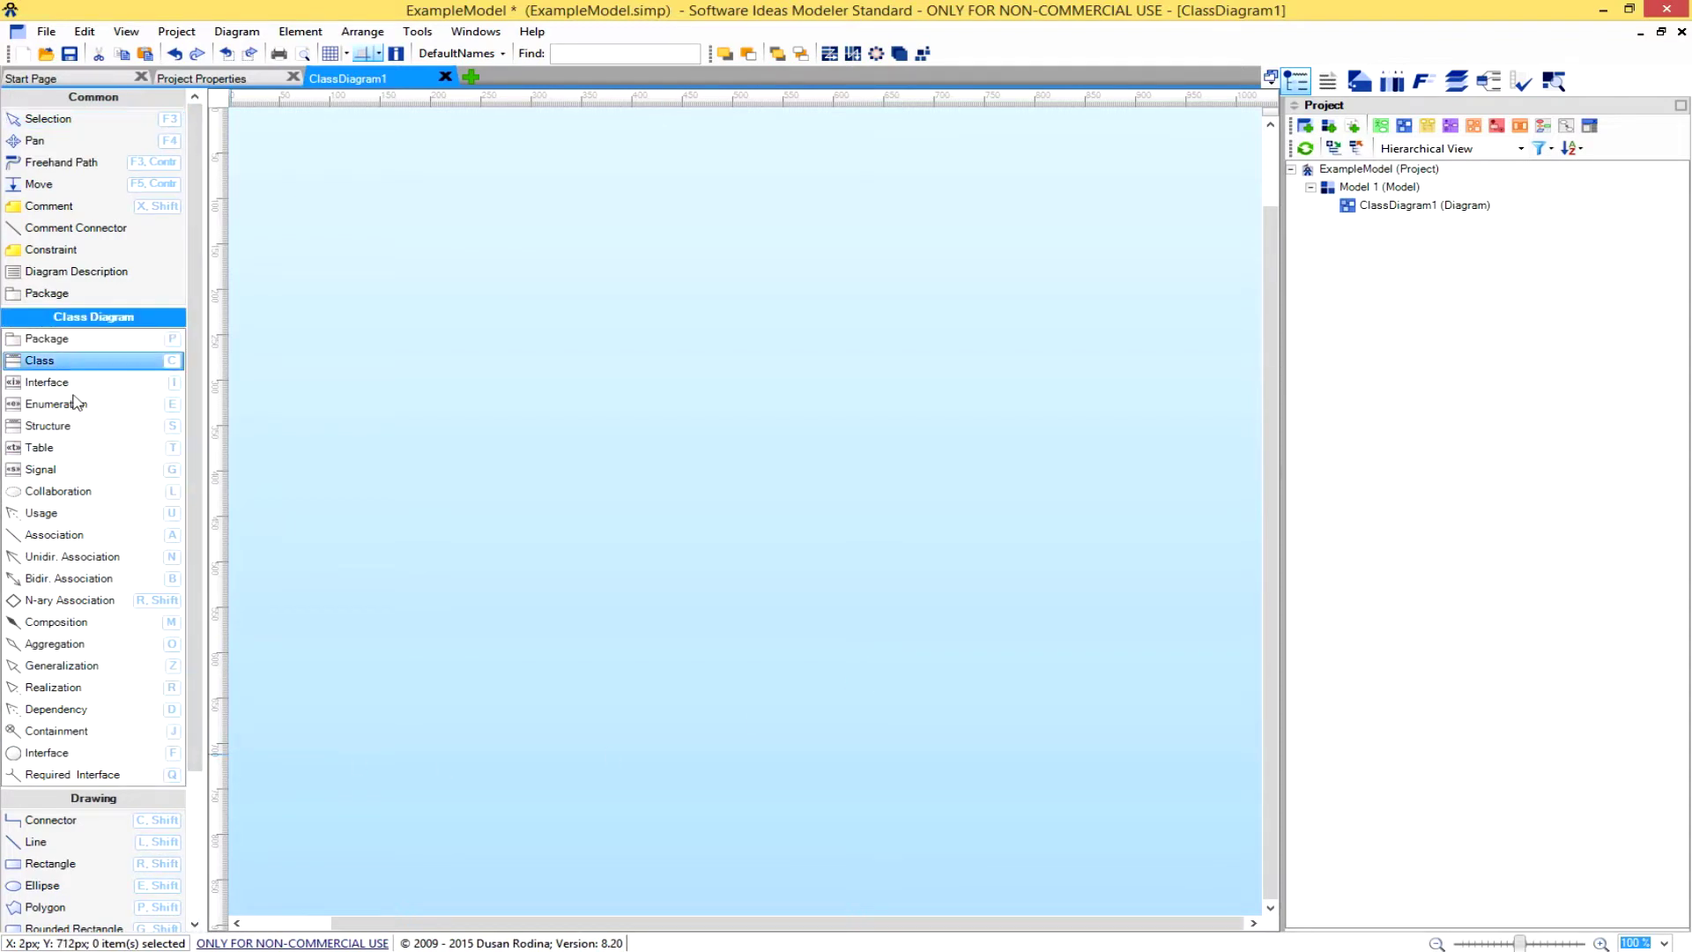
pyautogui.click(83, 407)
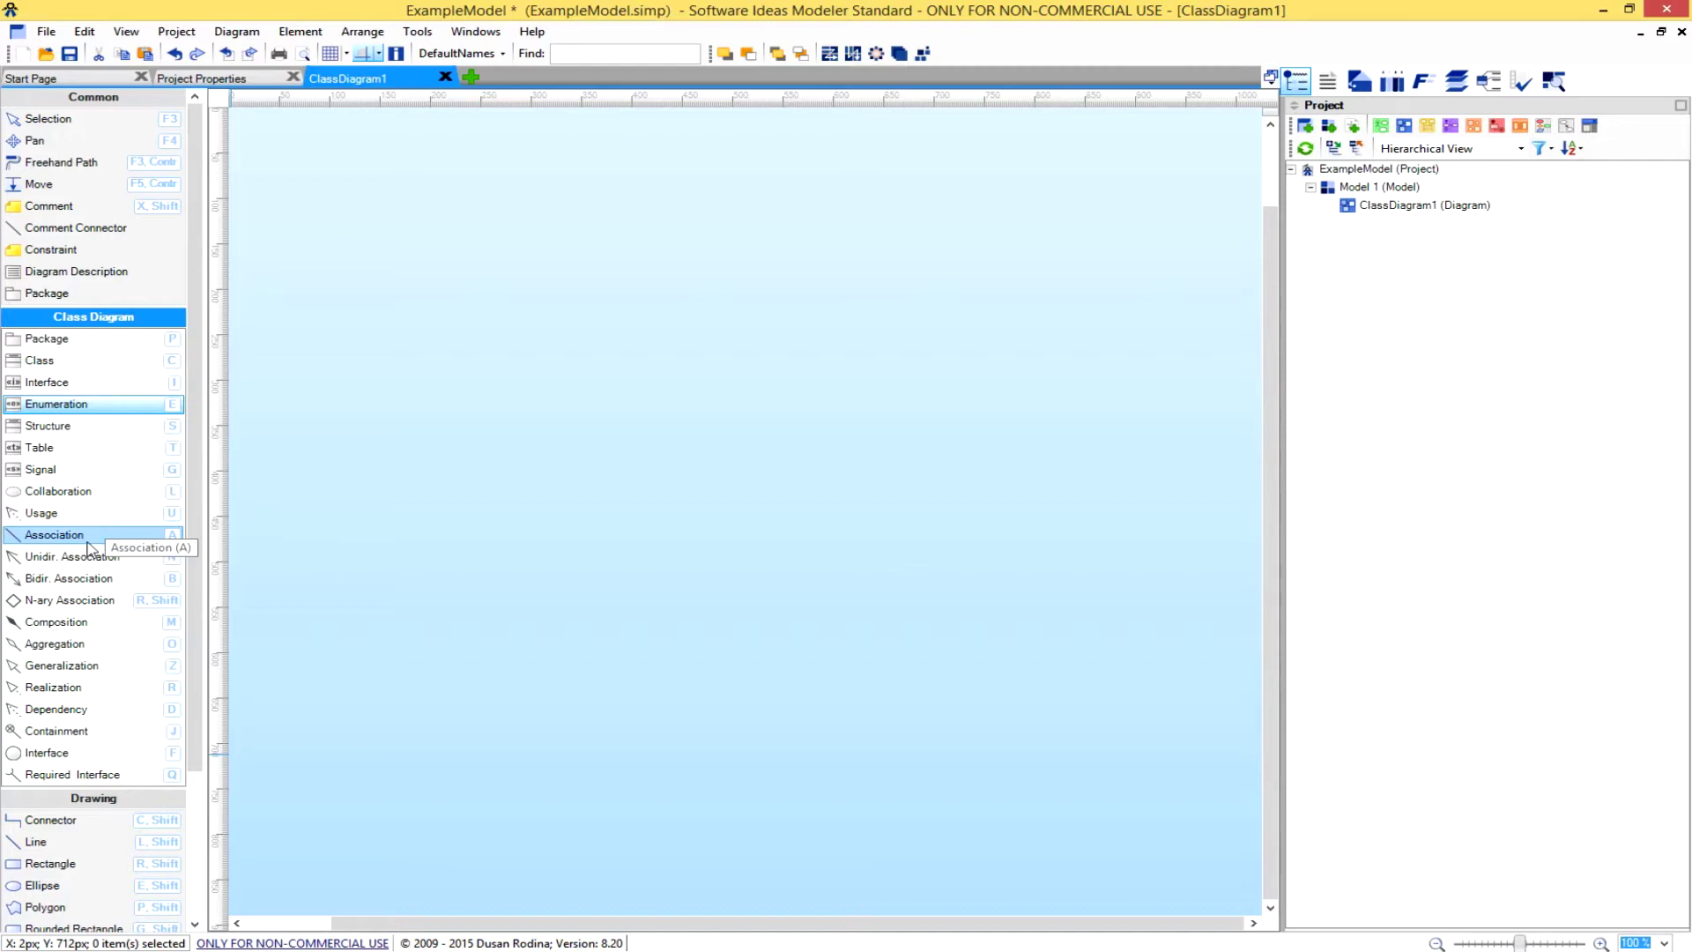
pyautogui.click(88, 542)
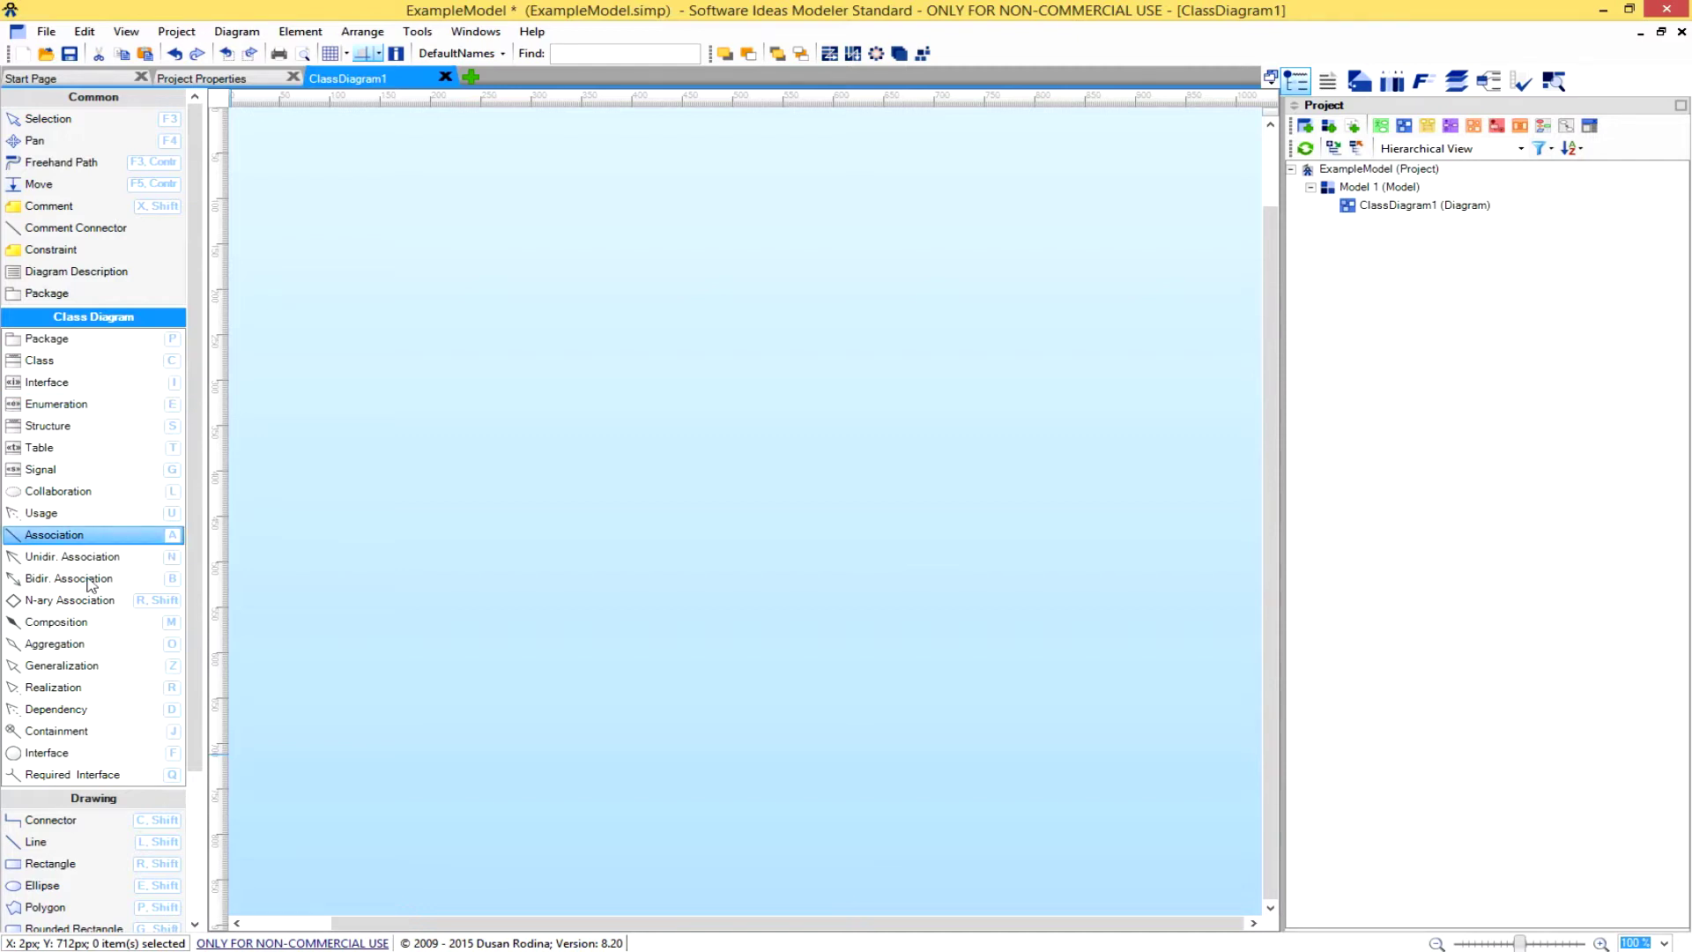
pyautogui.click(89, 670)
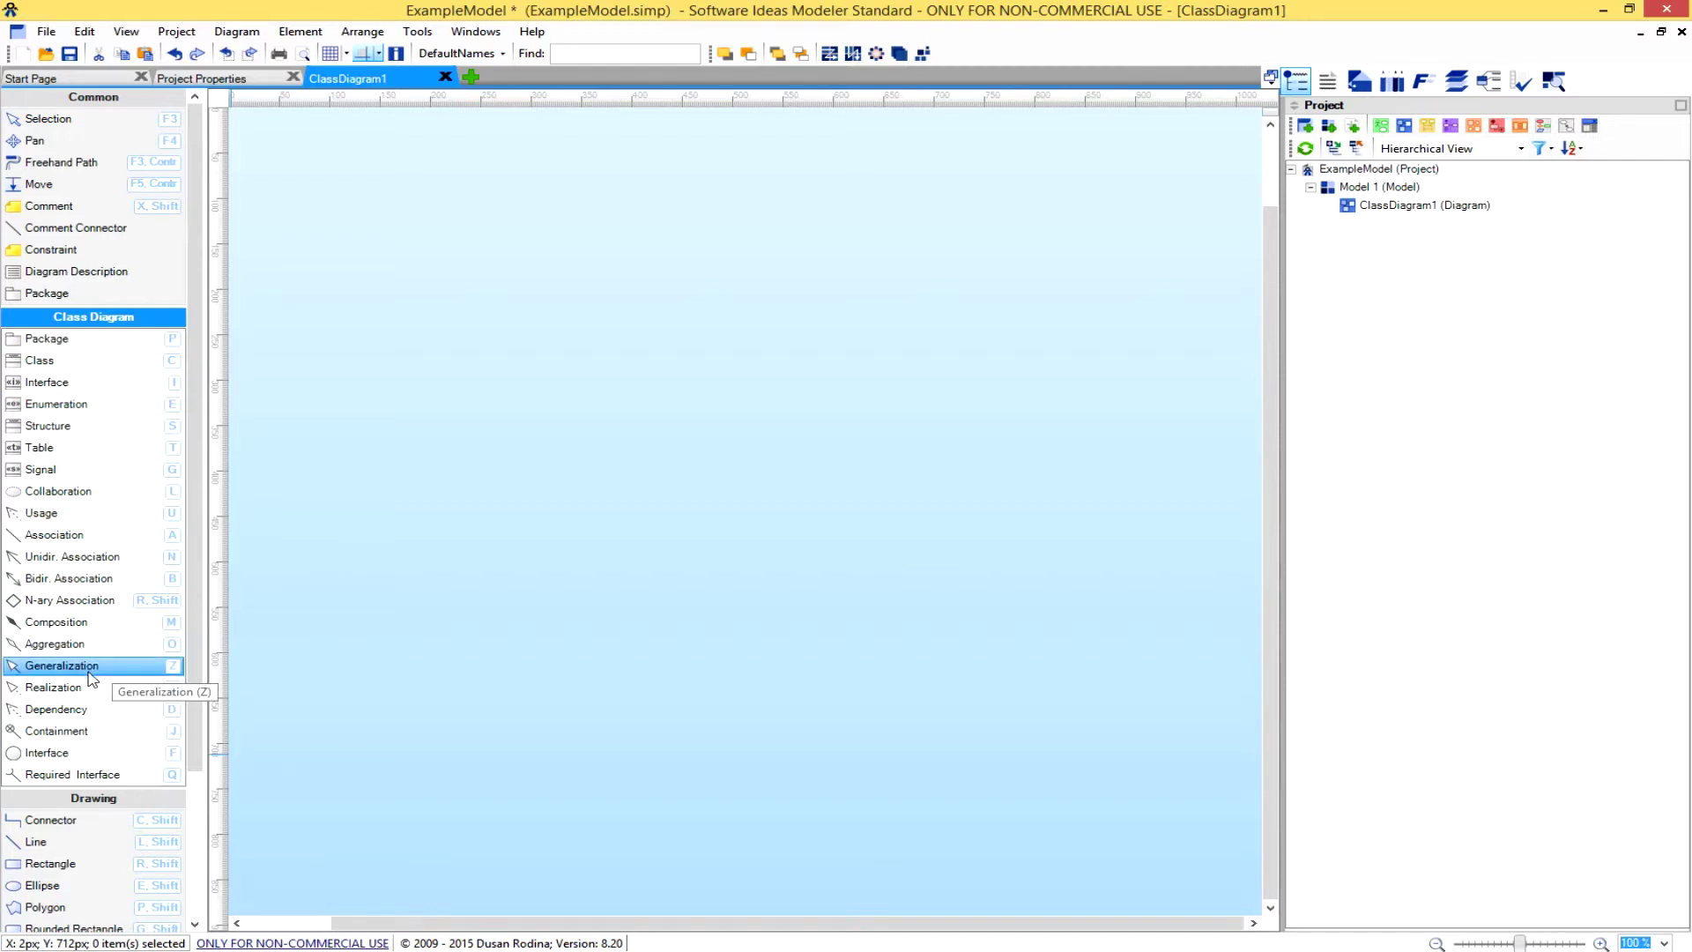
pyautogui.click(33, 687)
pyautogui.click(99, 665)
pyautogui.click(91, 646)
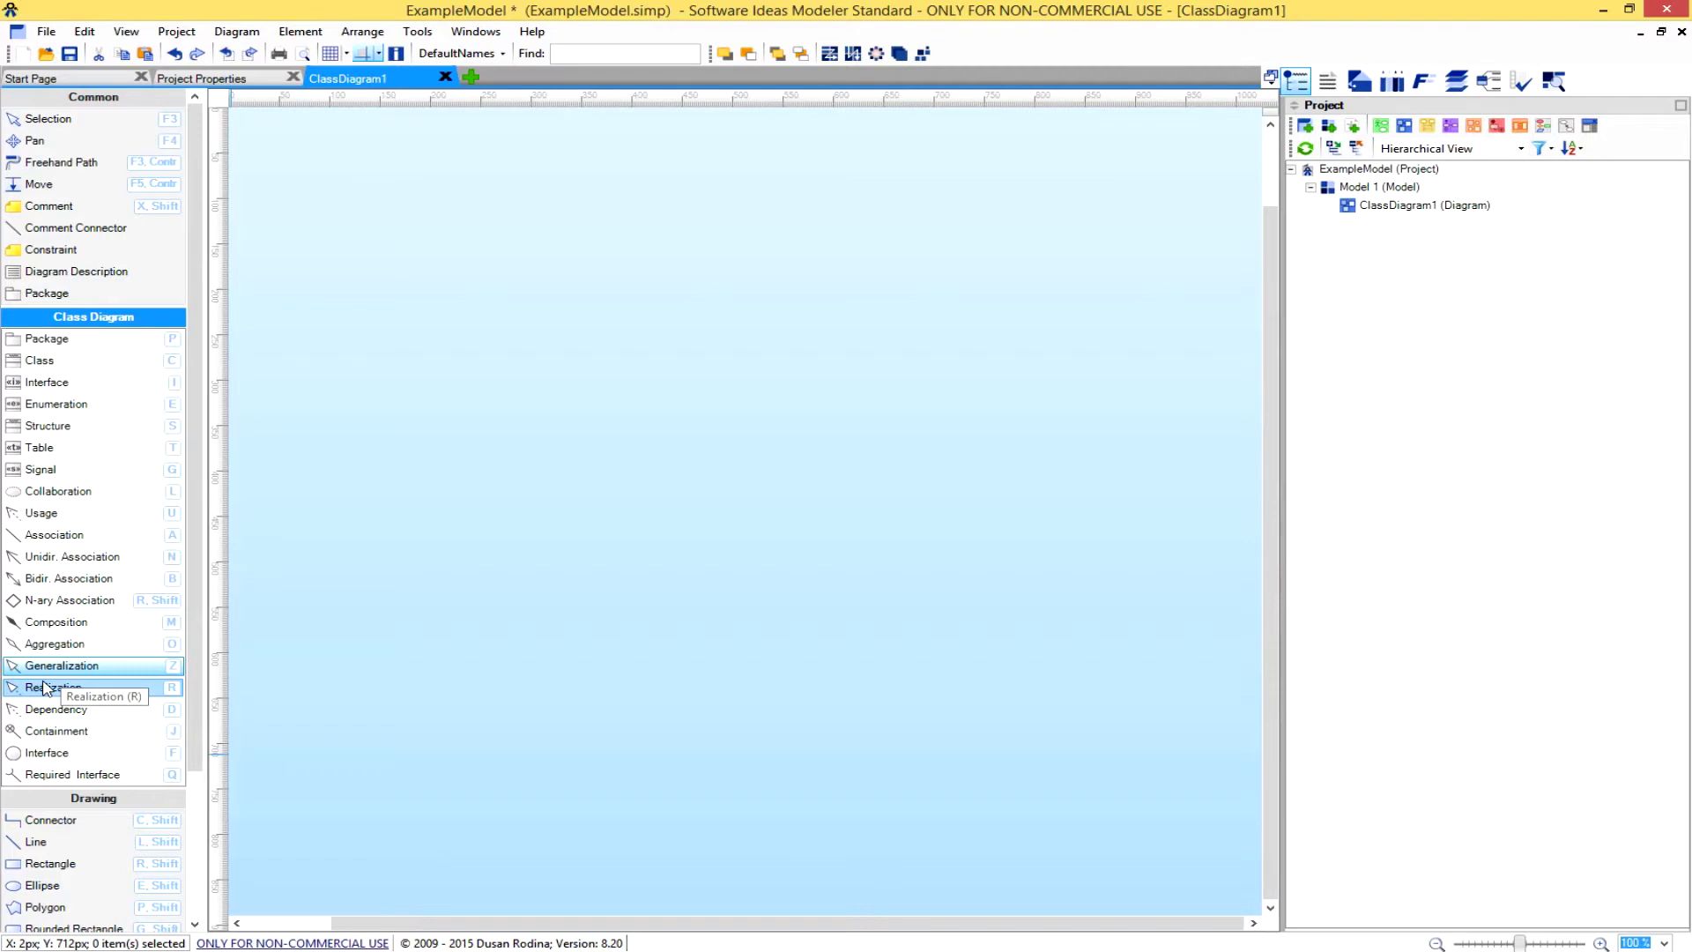
# Place a class in the upper part of the diagram and name it Planet.
pyautogui.click(52, 369)
pyautogui.hotkey('ctrl', 's')
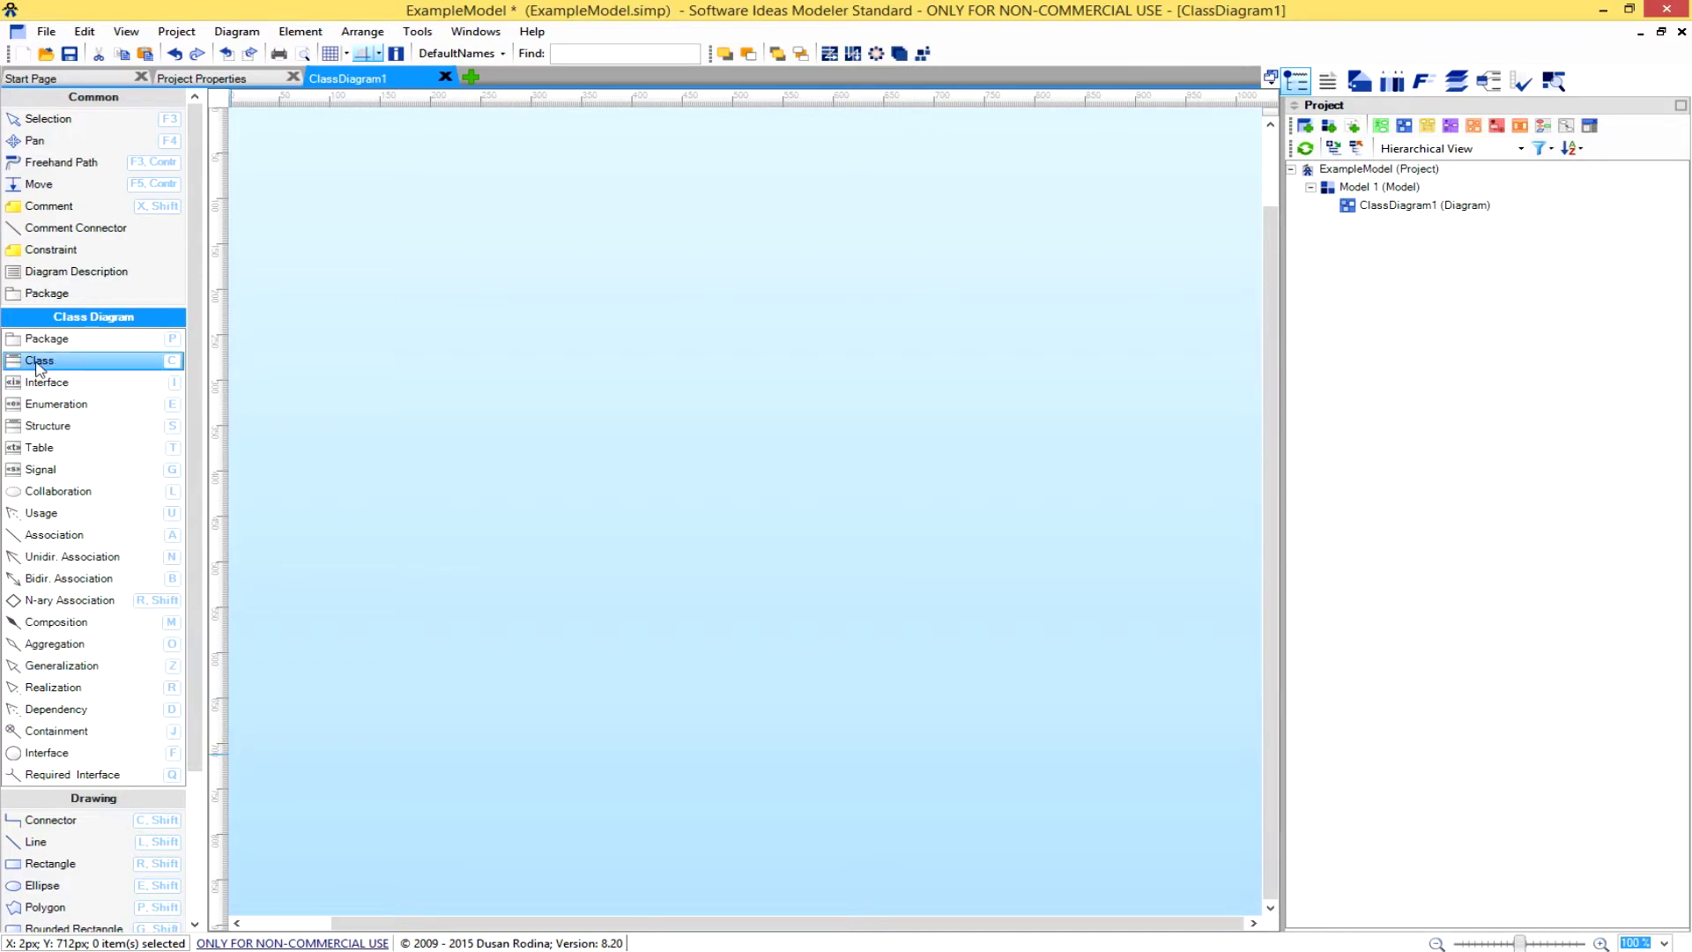
pyautogui.click(584, 342)
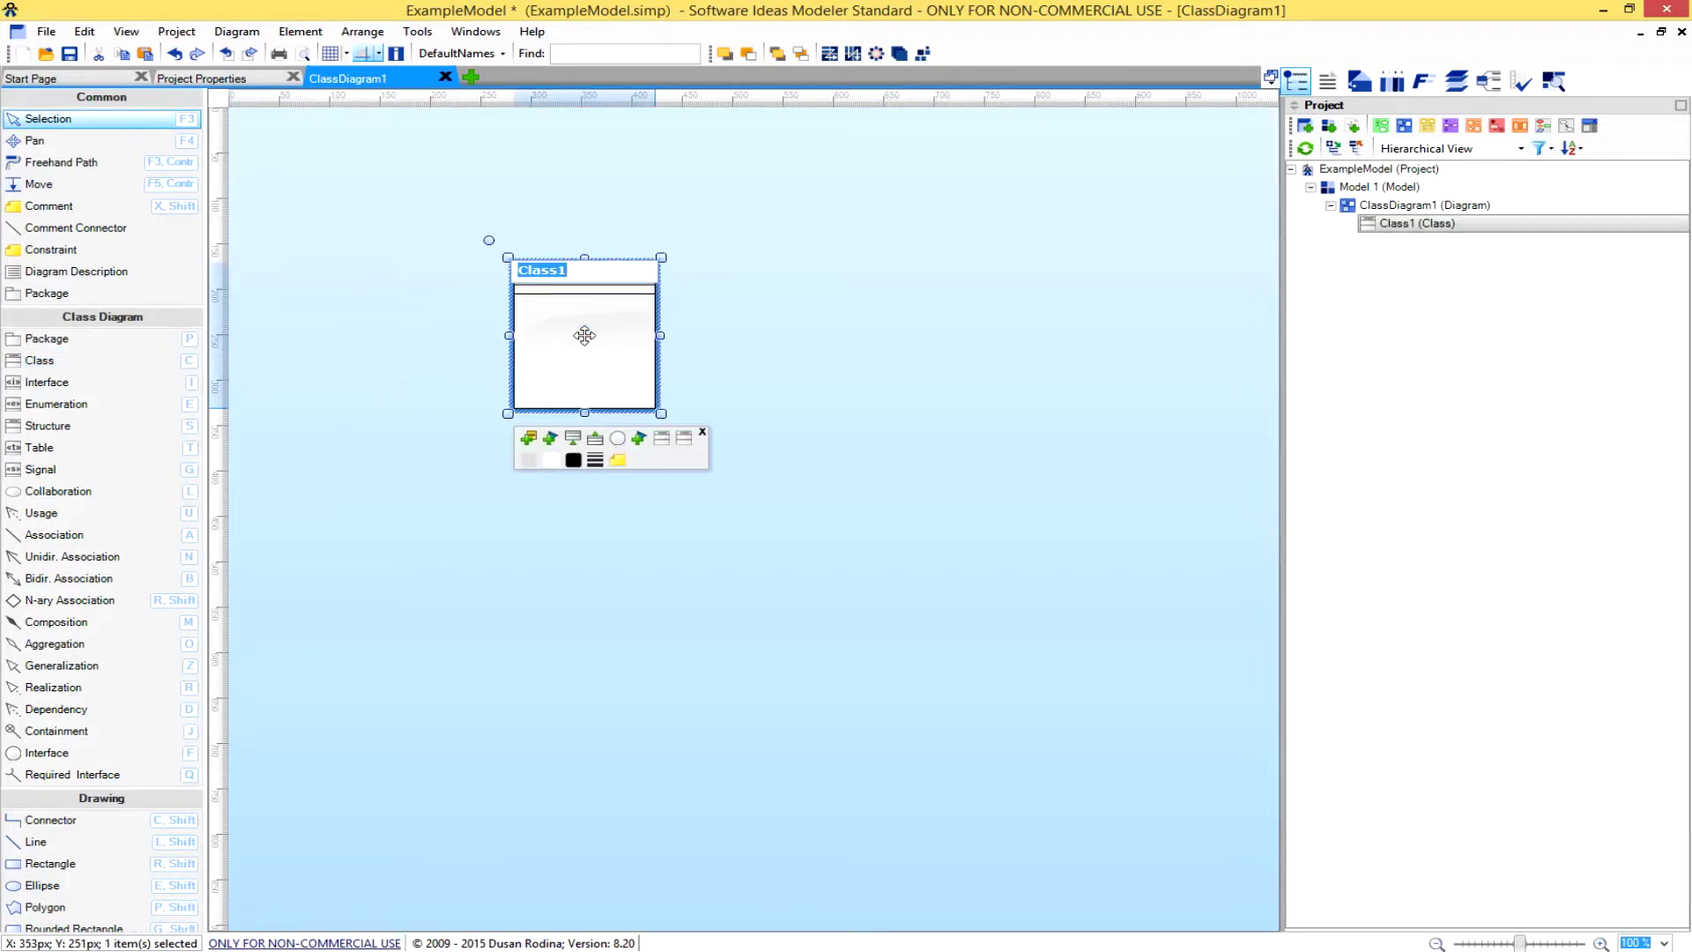
pyautogui.write('Planet')
pyautogui.press('Return')
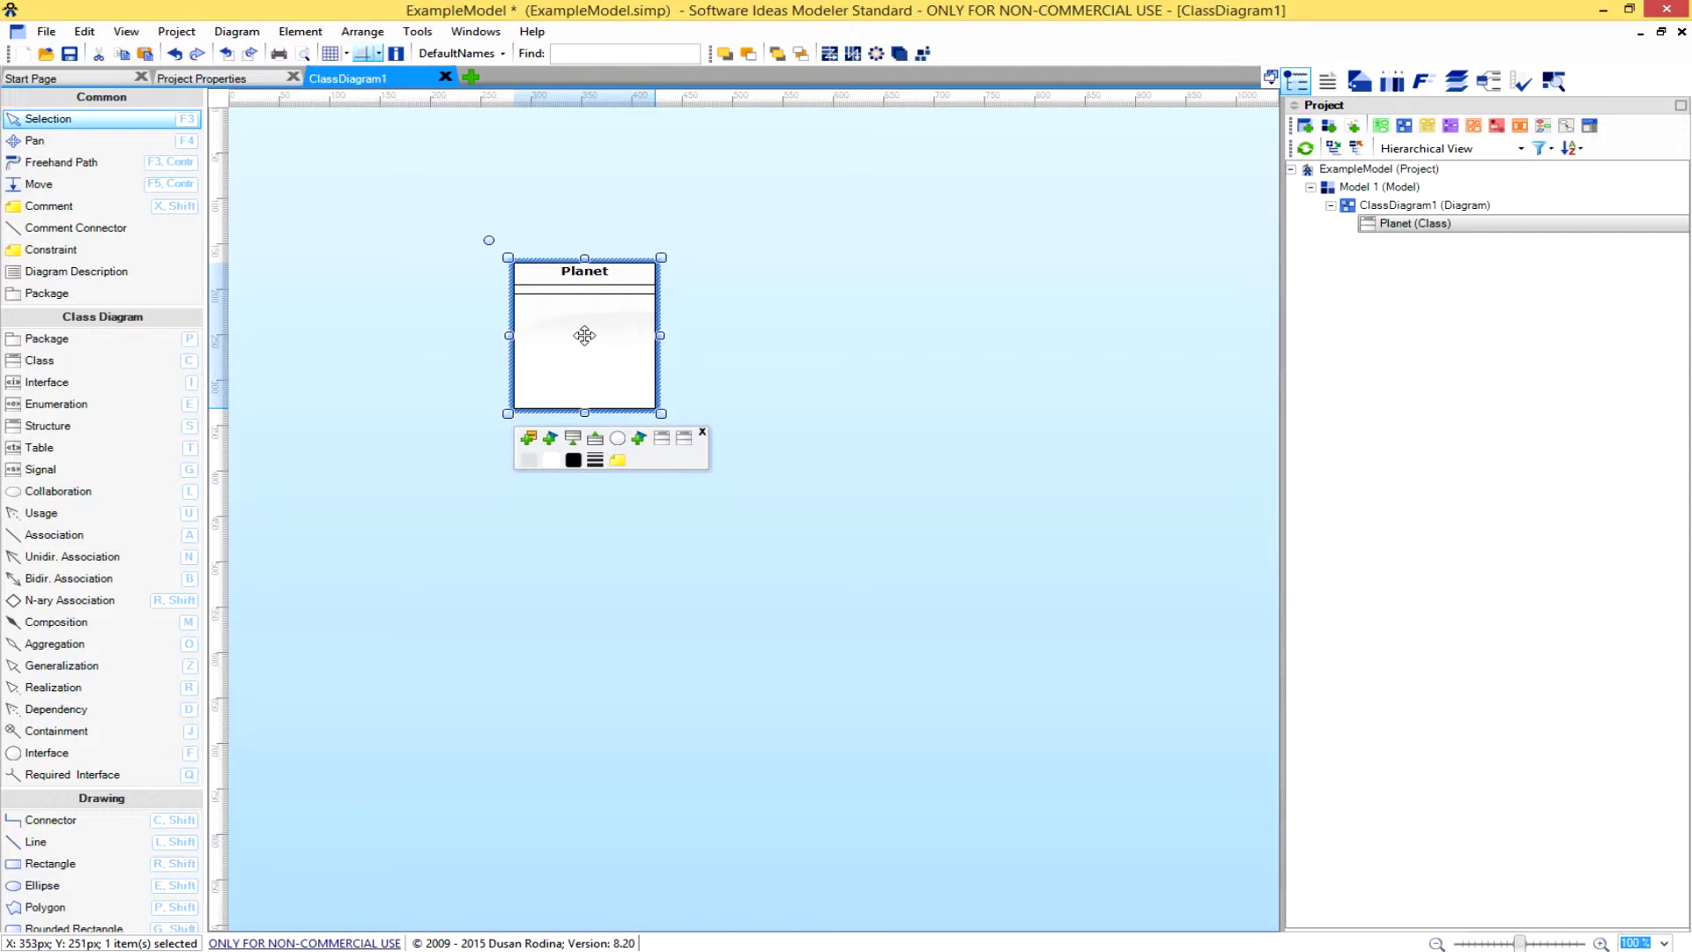
# Open the Planet class's properties and examine the columns of its attribute list.
pyautogui.rightClick(585, 337)
pyautogui.click(679, 537)
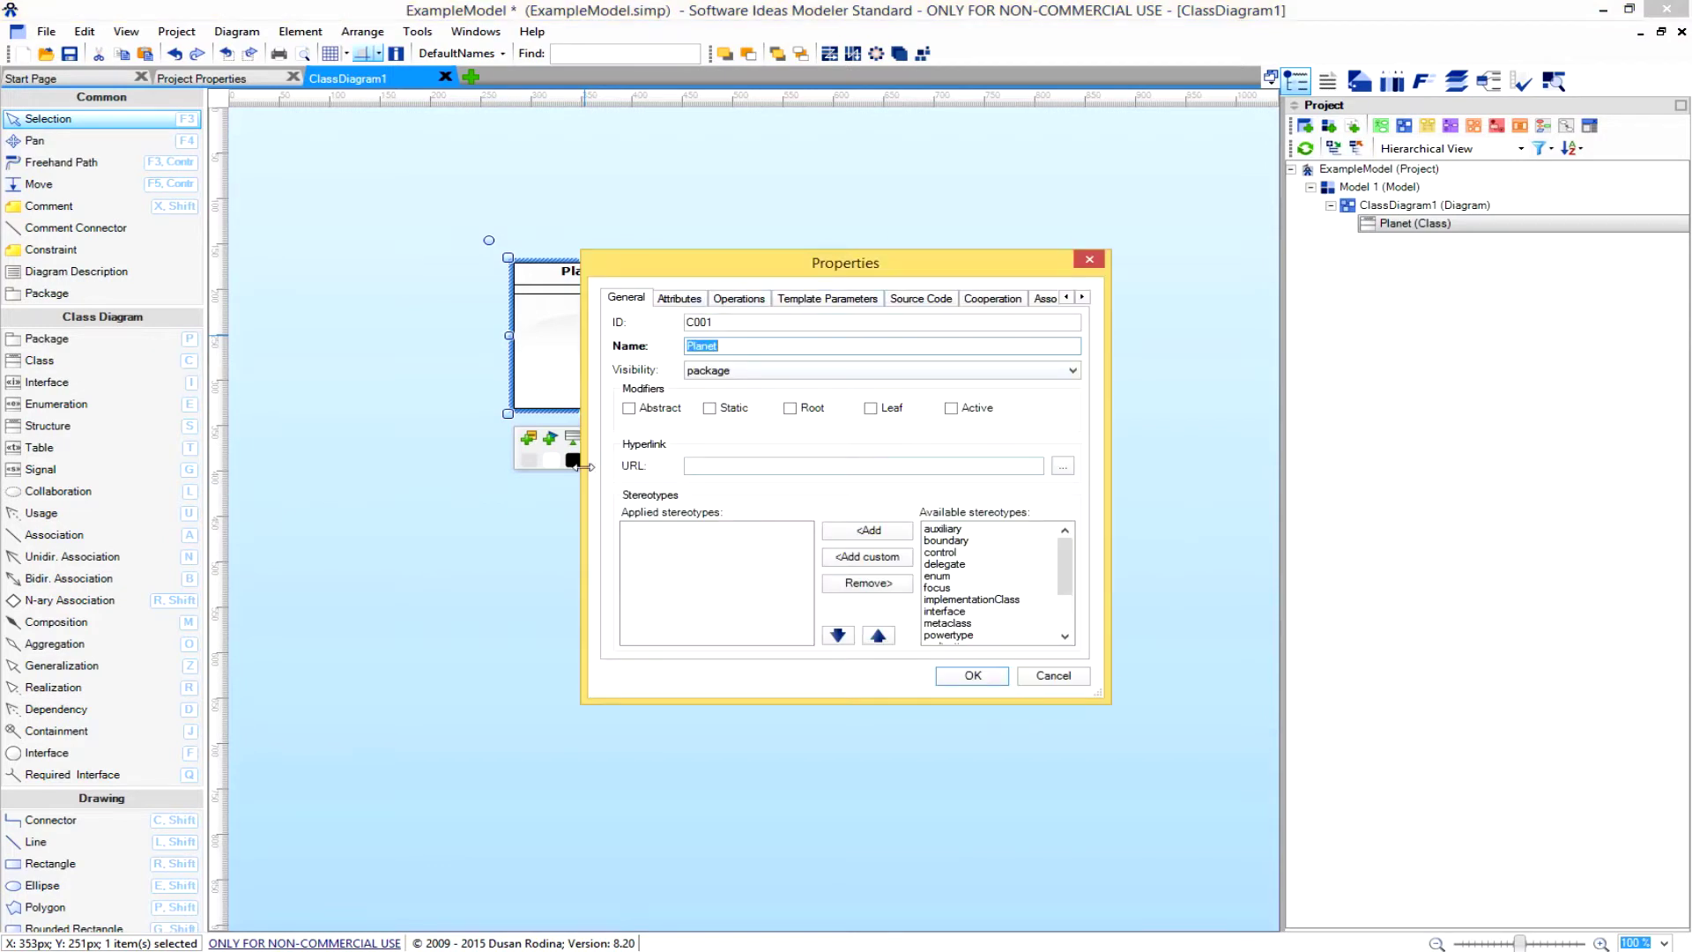
pyautogui.moveTo(824, 269); pyautogui.dragTo(967, 247)
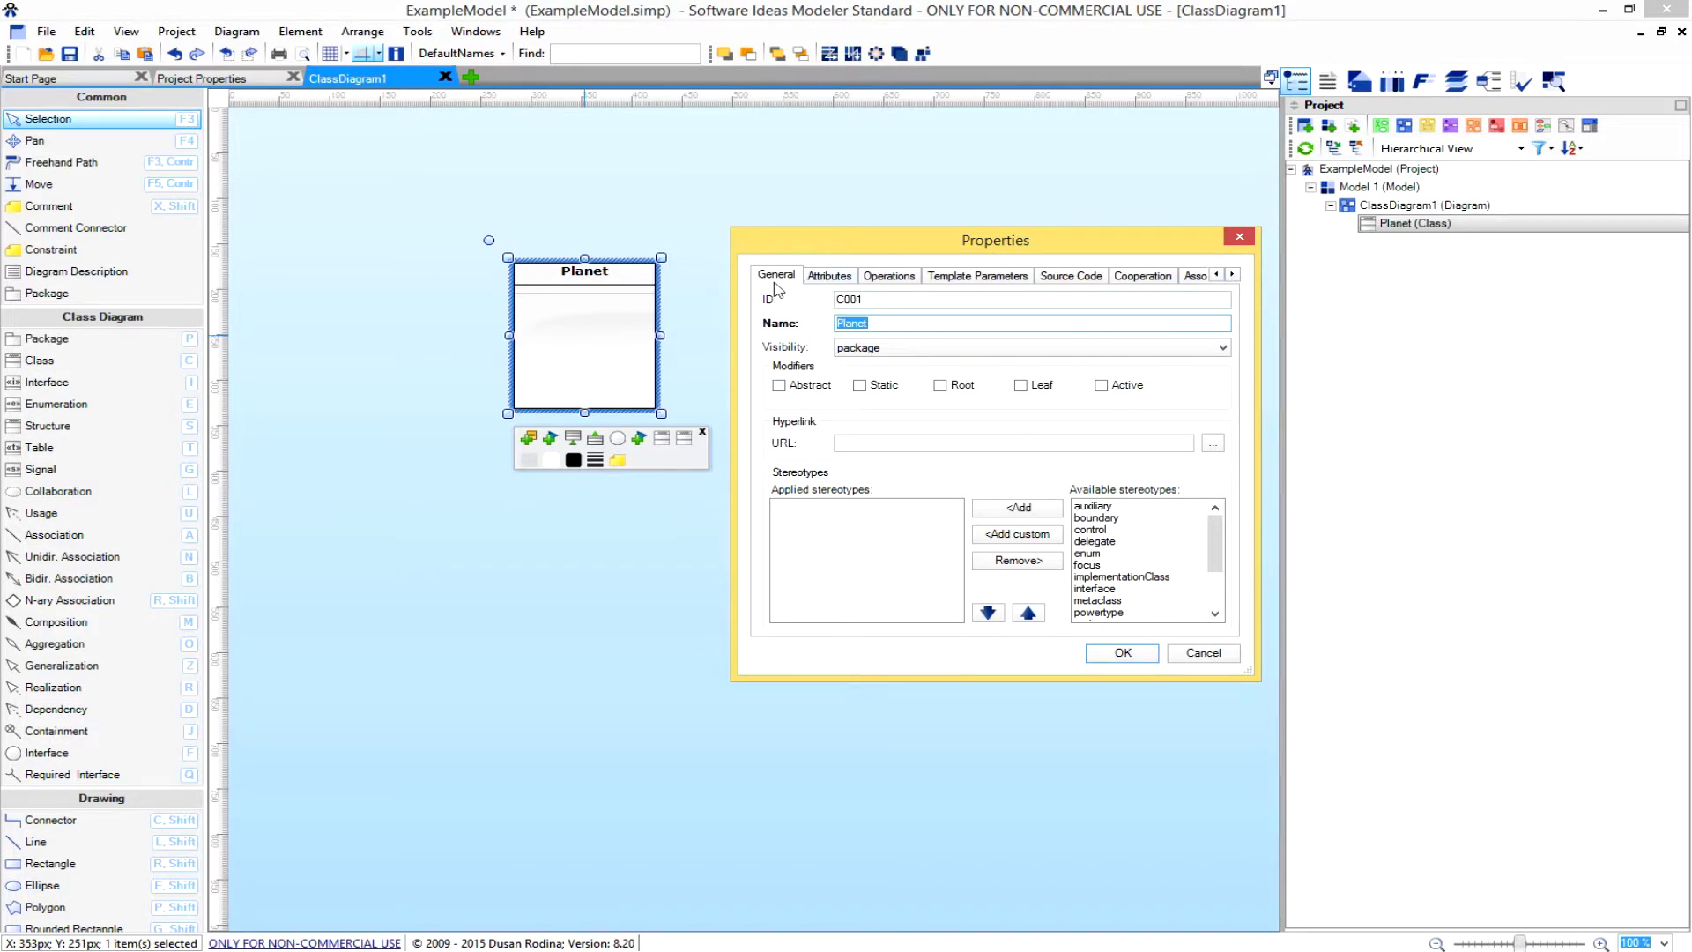
pyautogui.click(829, 276)
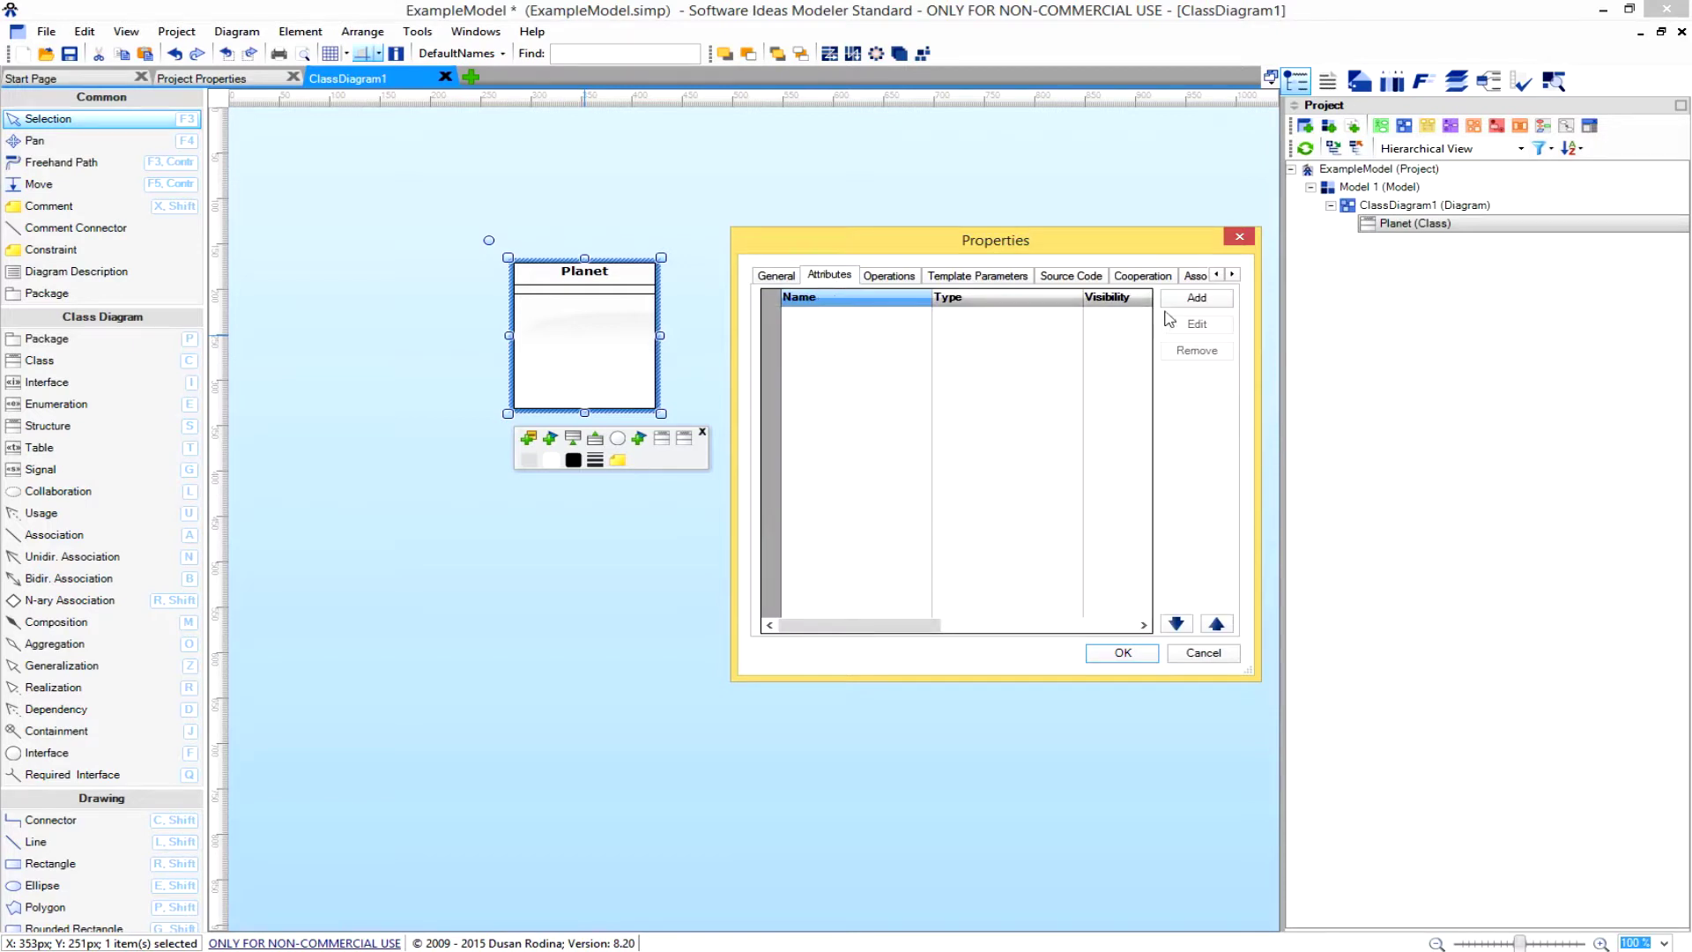
pyautogui.click(1143, 624)
pyautogui.click(1143, 625)
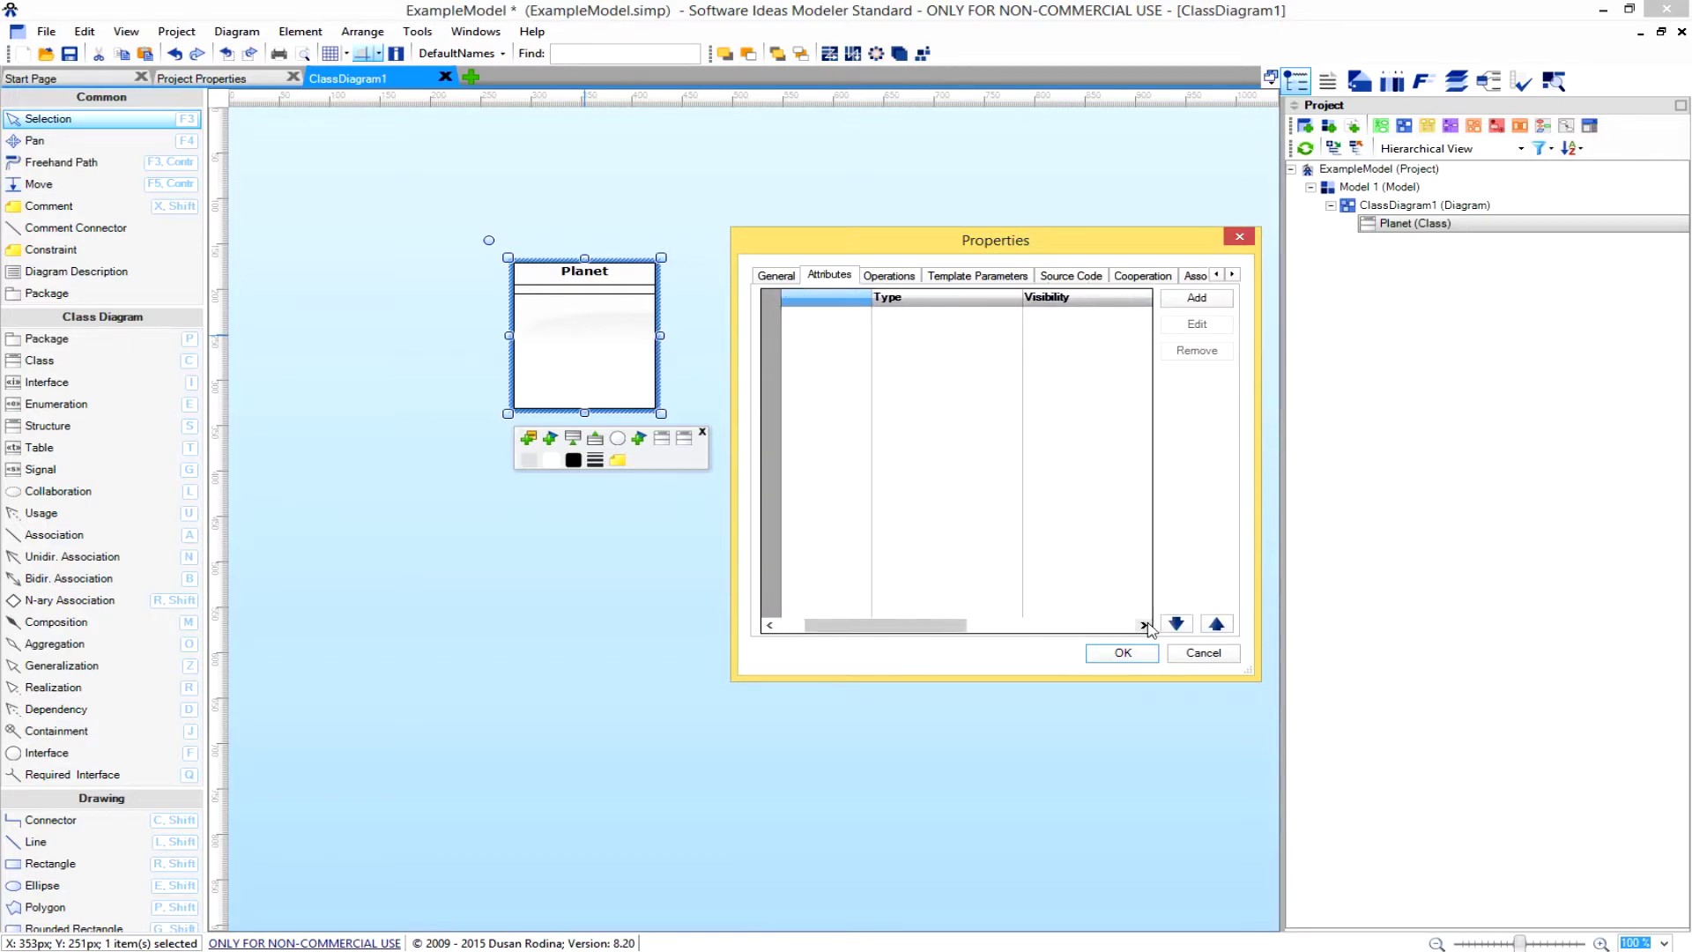
# Add a tagged value named SubType with the value PLANET to the Planet class and apply its properties.
pyautogui.click(1233, 275)
pyautogui.click(1233, 275)
pyautogui.click(1233, 275)
pyautogui.click(1233, 275)
pyautogui.click(1233, 275)
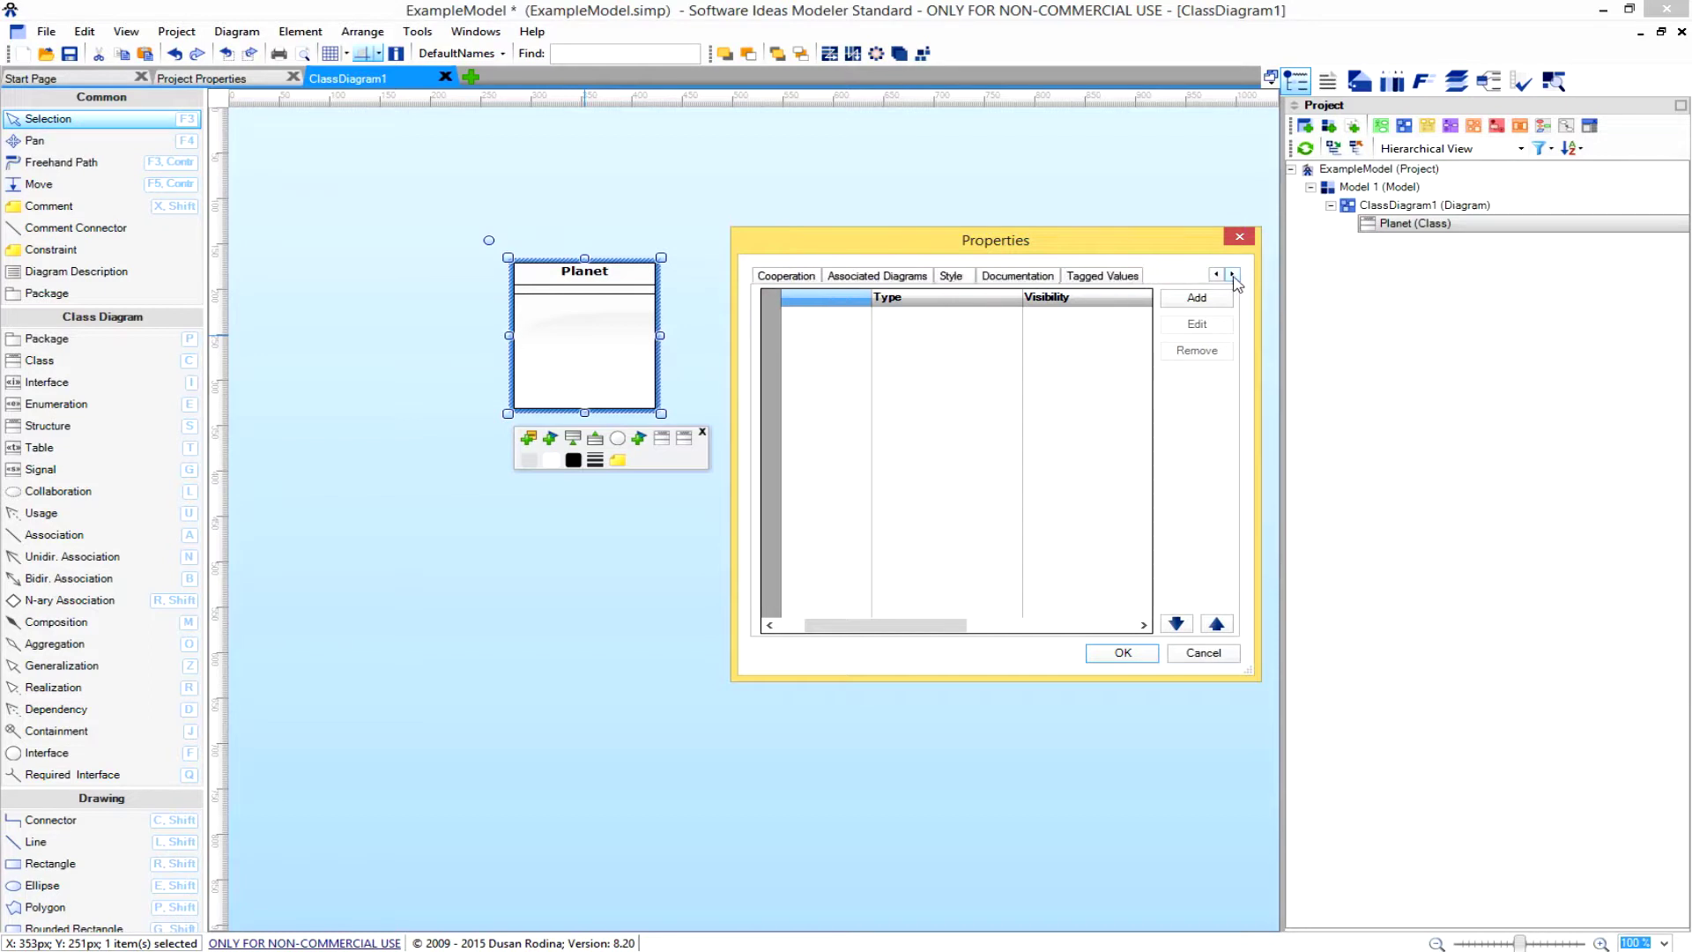
pyautogui.click(1096, 279)
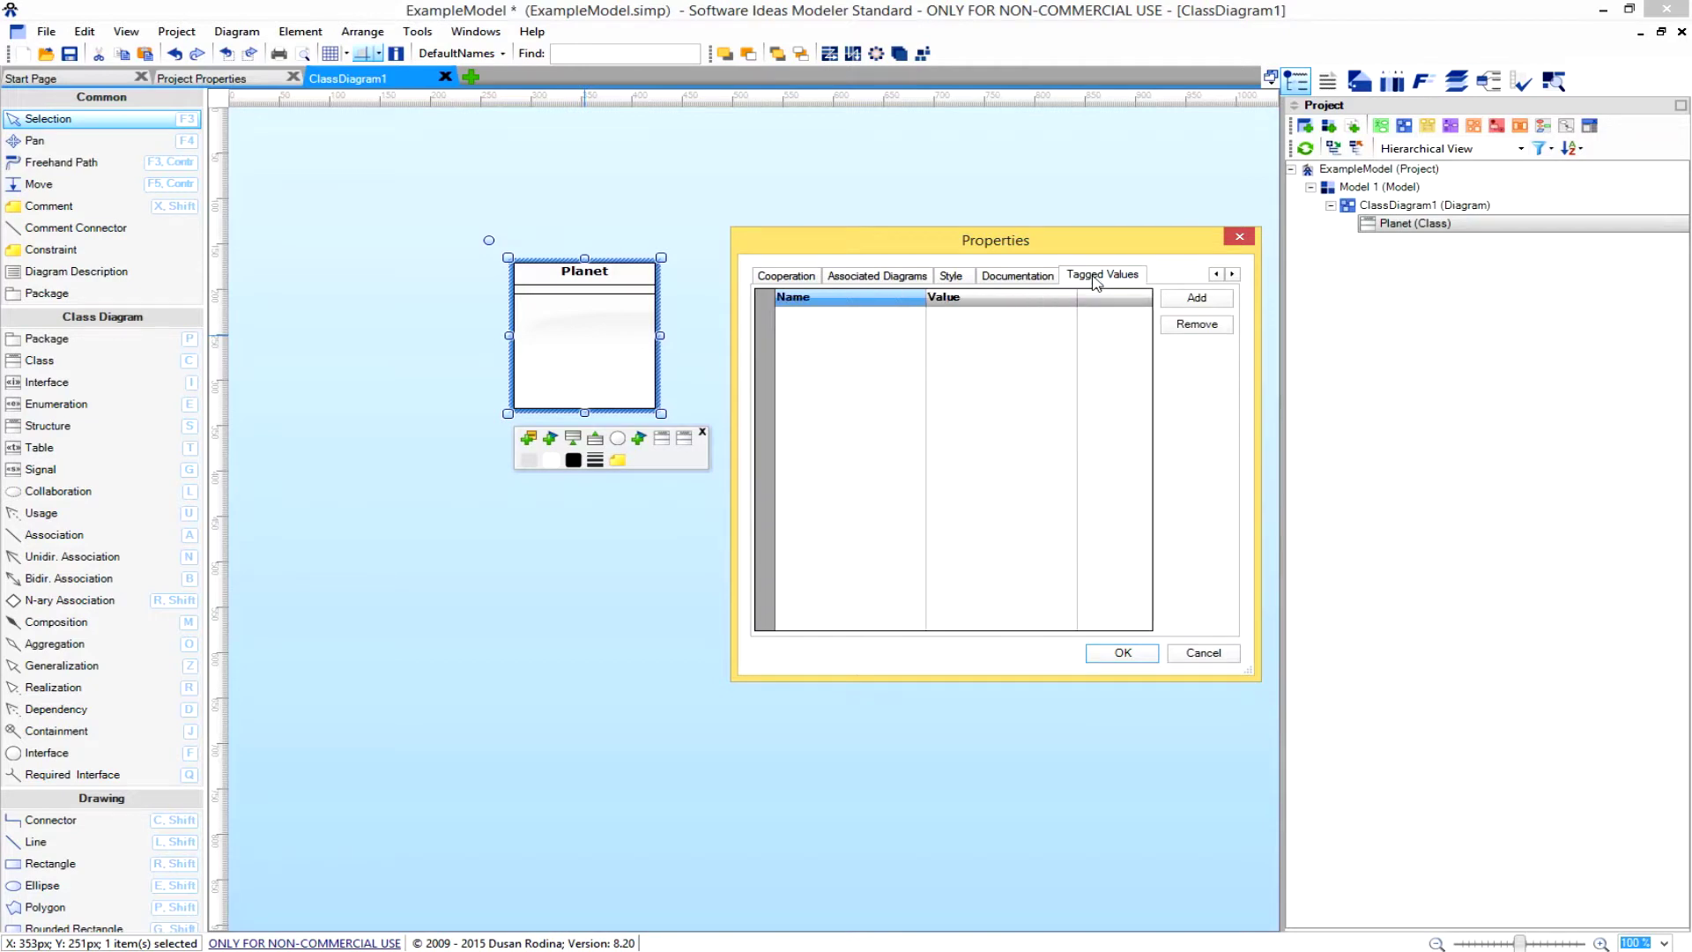
pyautogui.click(1193, 304)
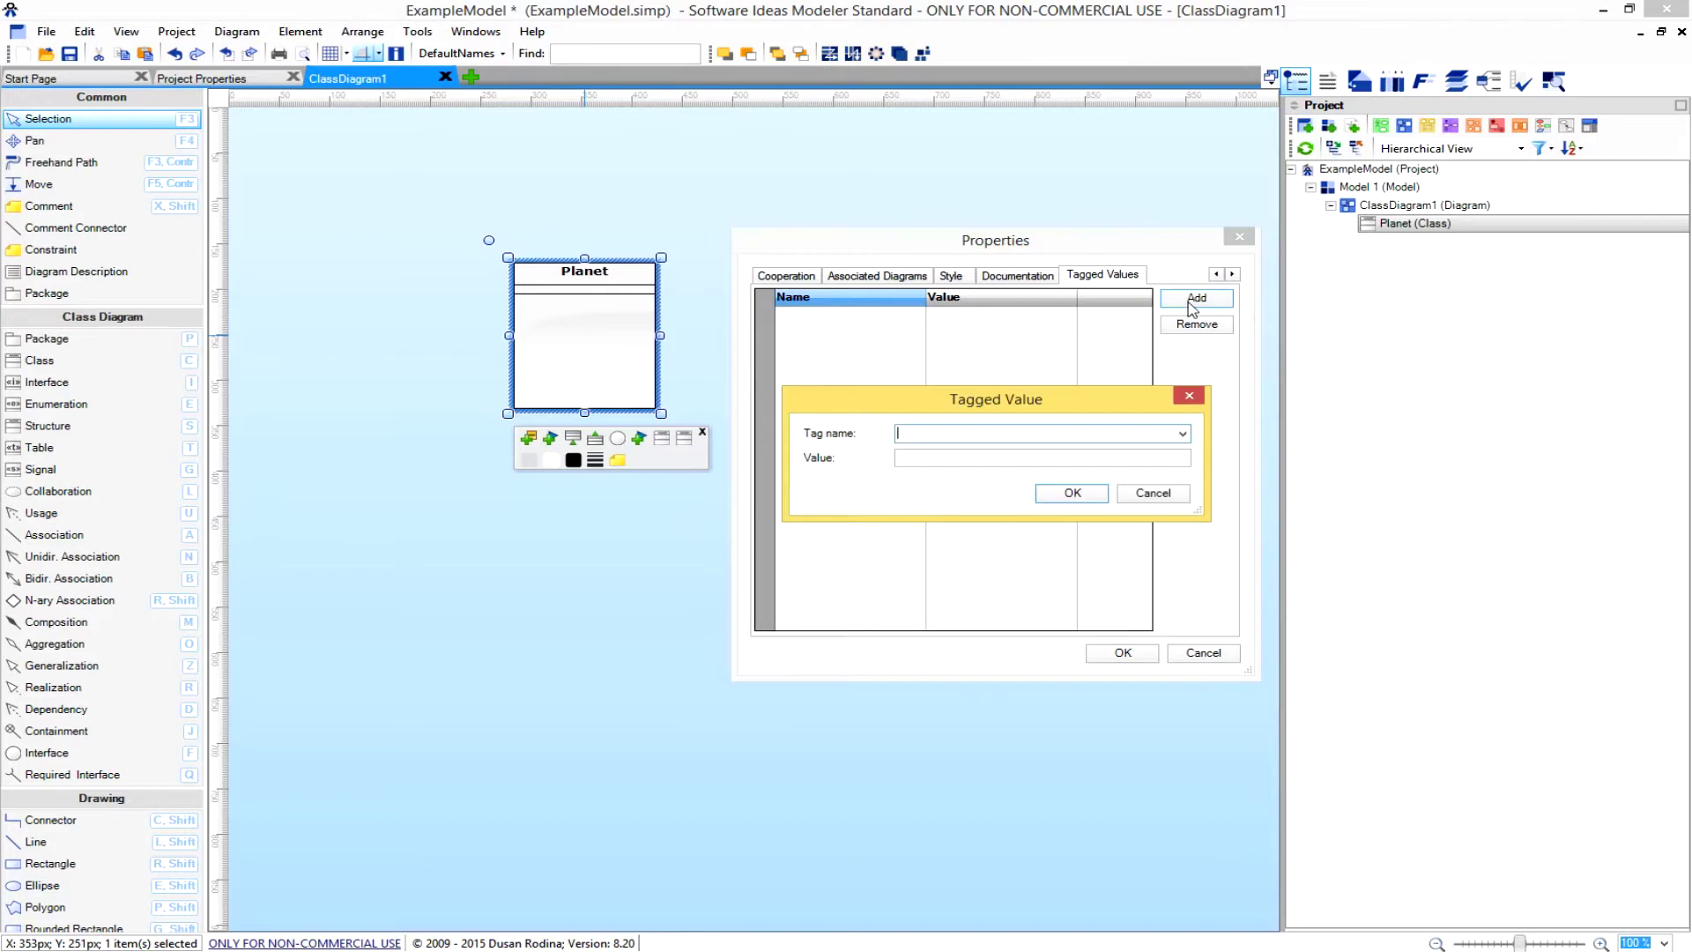
pyautogui.write('sub')
pyautogui.press('BackSpace')
pyautogui.press('BackSpace')
pyautogui.press('BackSpace')
pyautogui.write('Subt')
pyautogui.press('BackSpace')
pyautogui.write('Type')
pyautogui.write('PLANET')
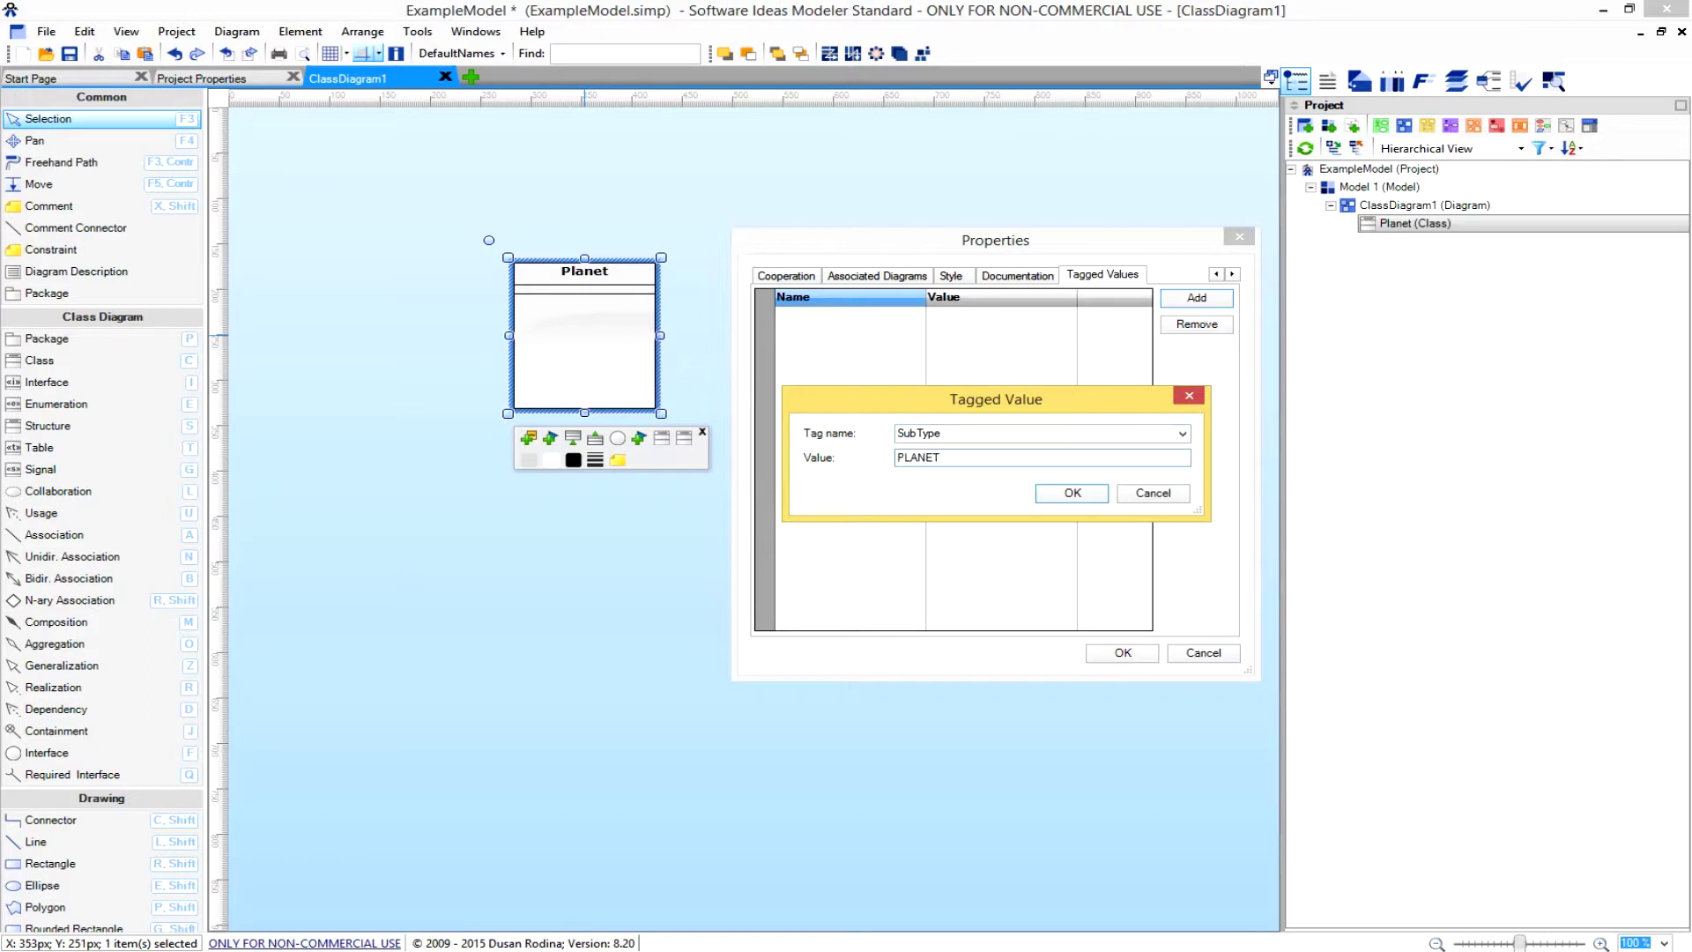
pyautogui.click(1071, 493)
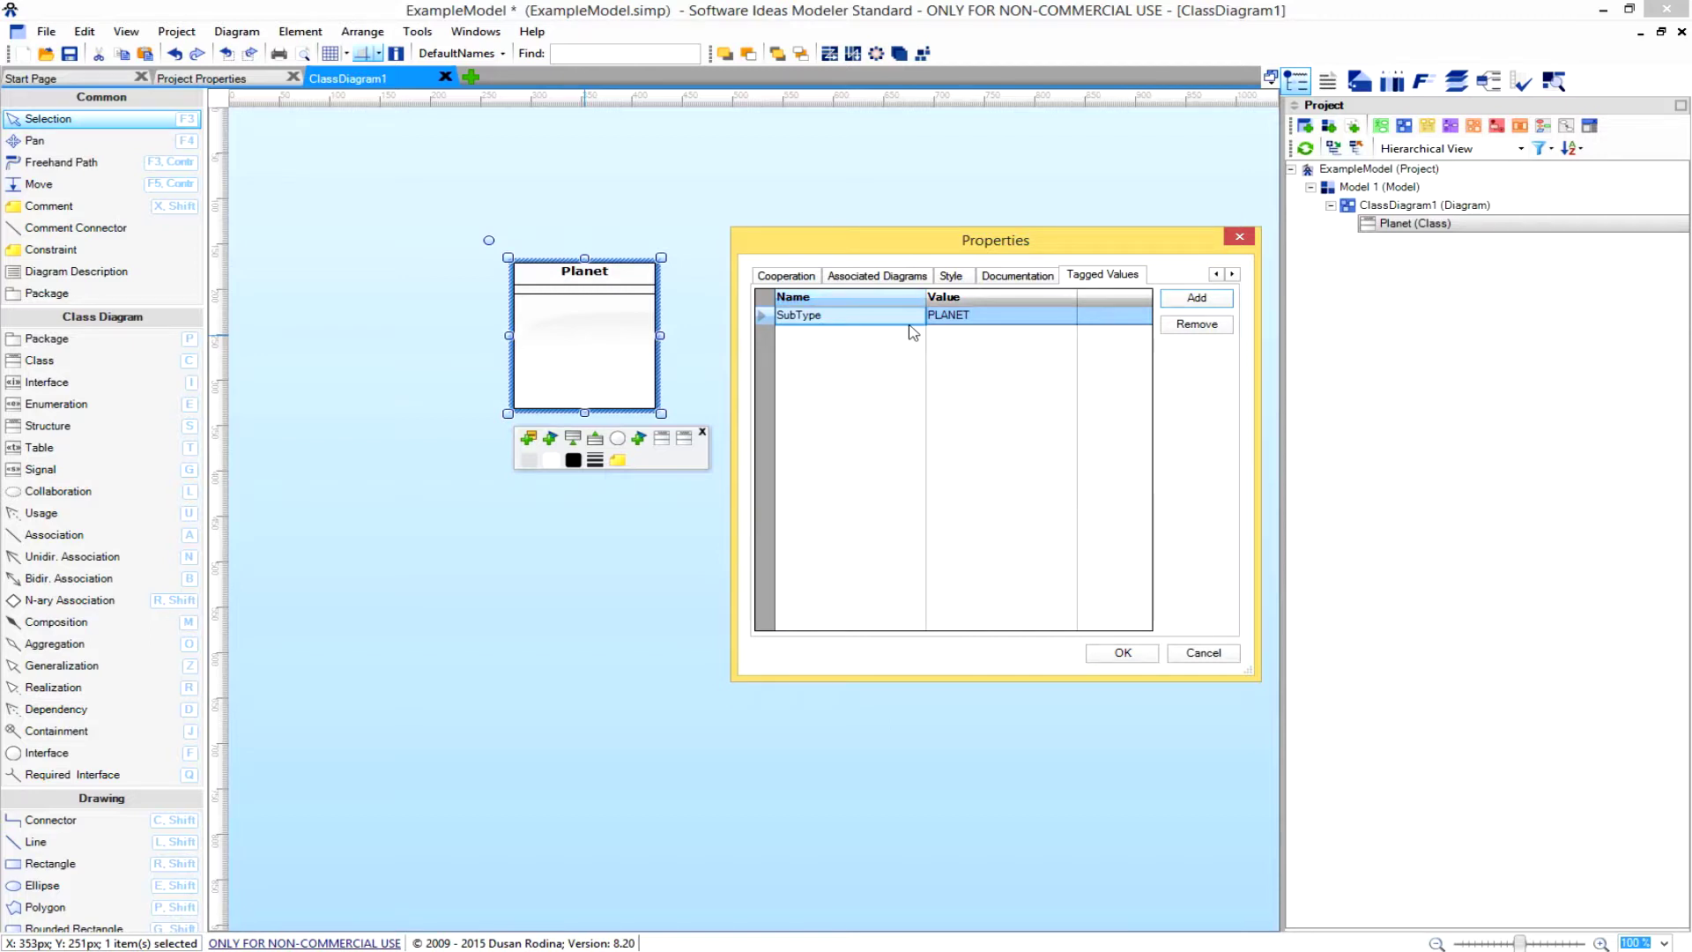
pyautogui.click(1124, 654)
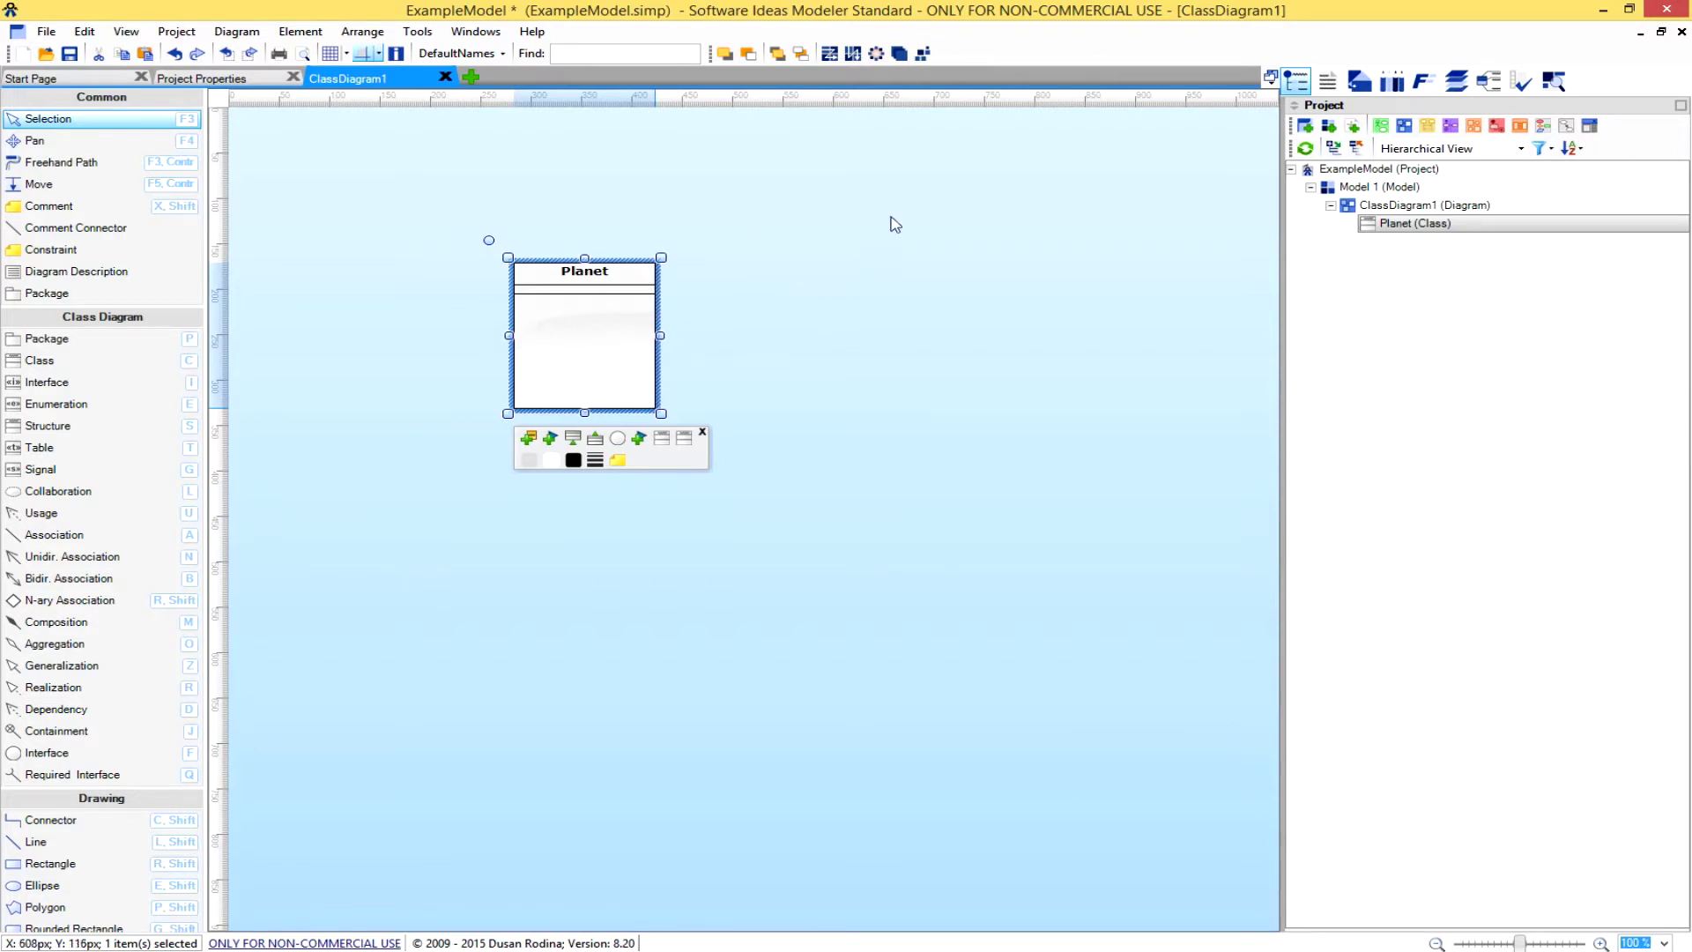
# Check in the diagram's properties whether tagged values are among the element parts shown.
pyautogui.rightClick(799, 275)
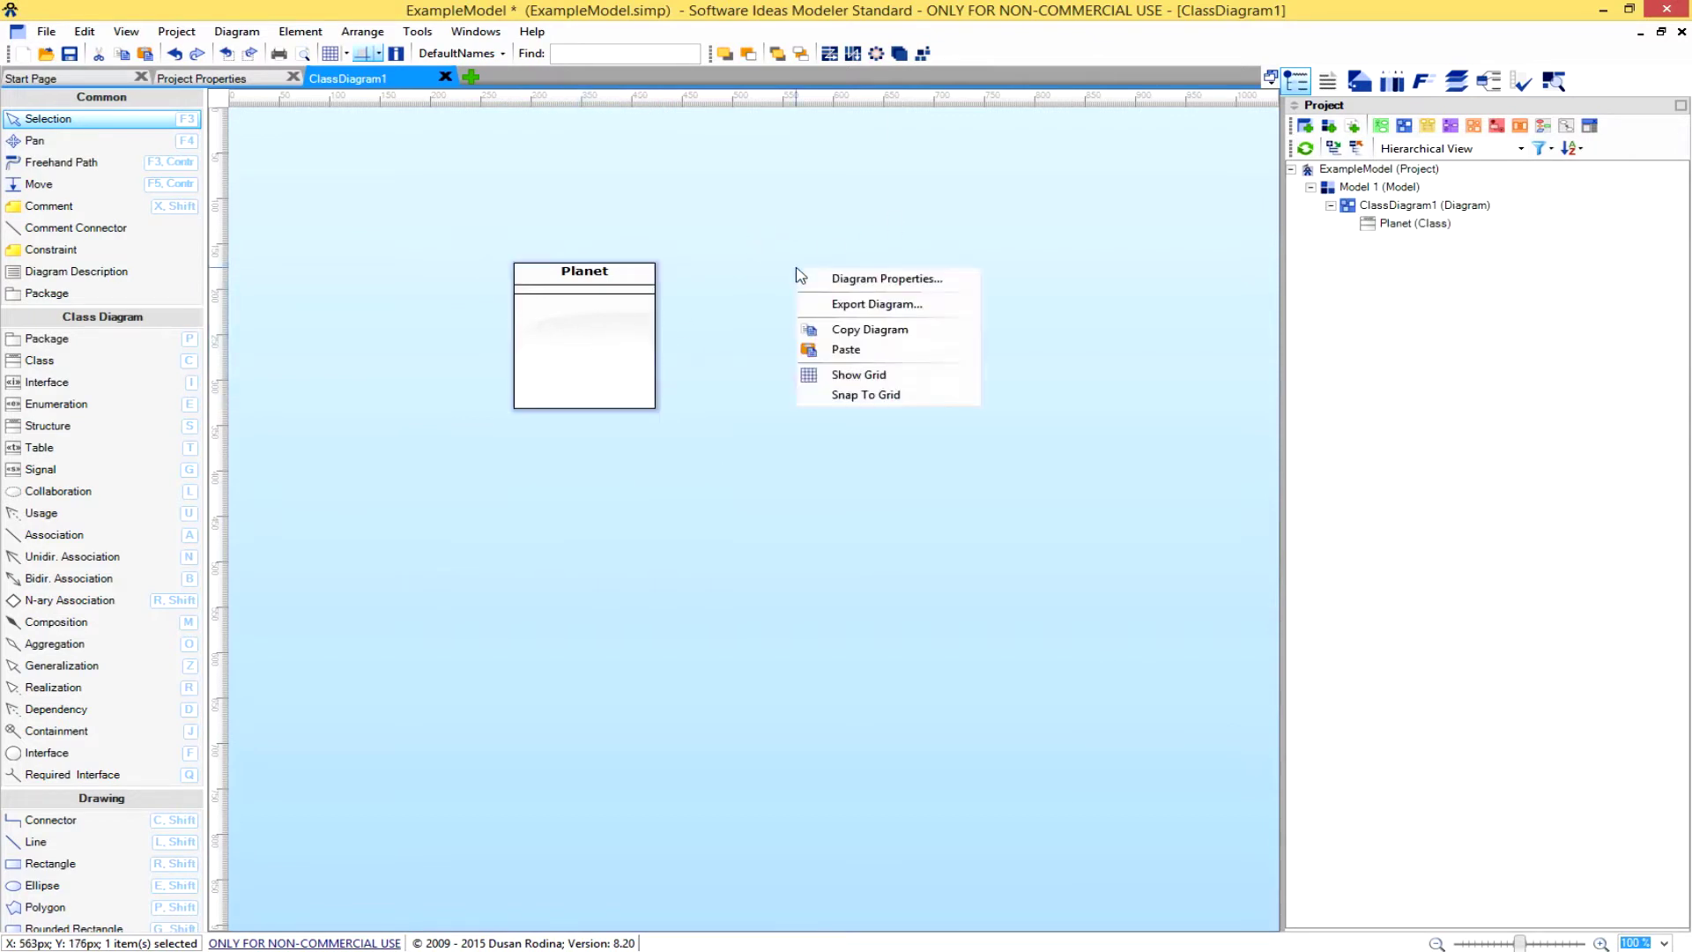
pyautogui.click(855, 280)
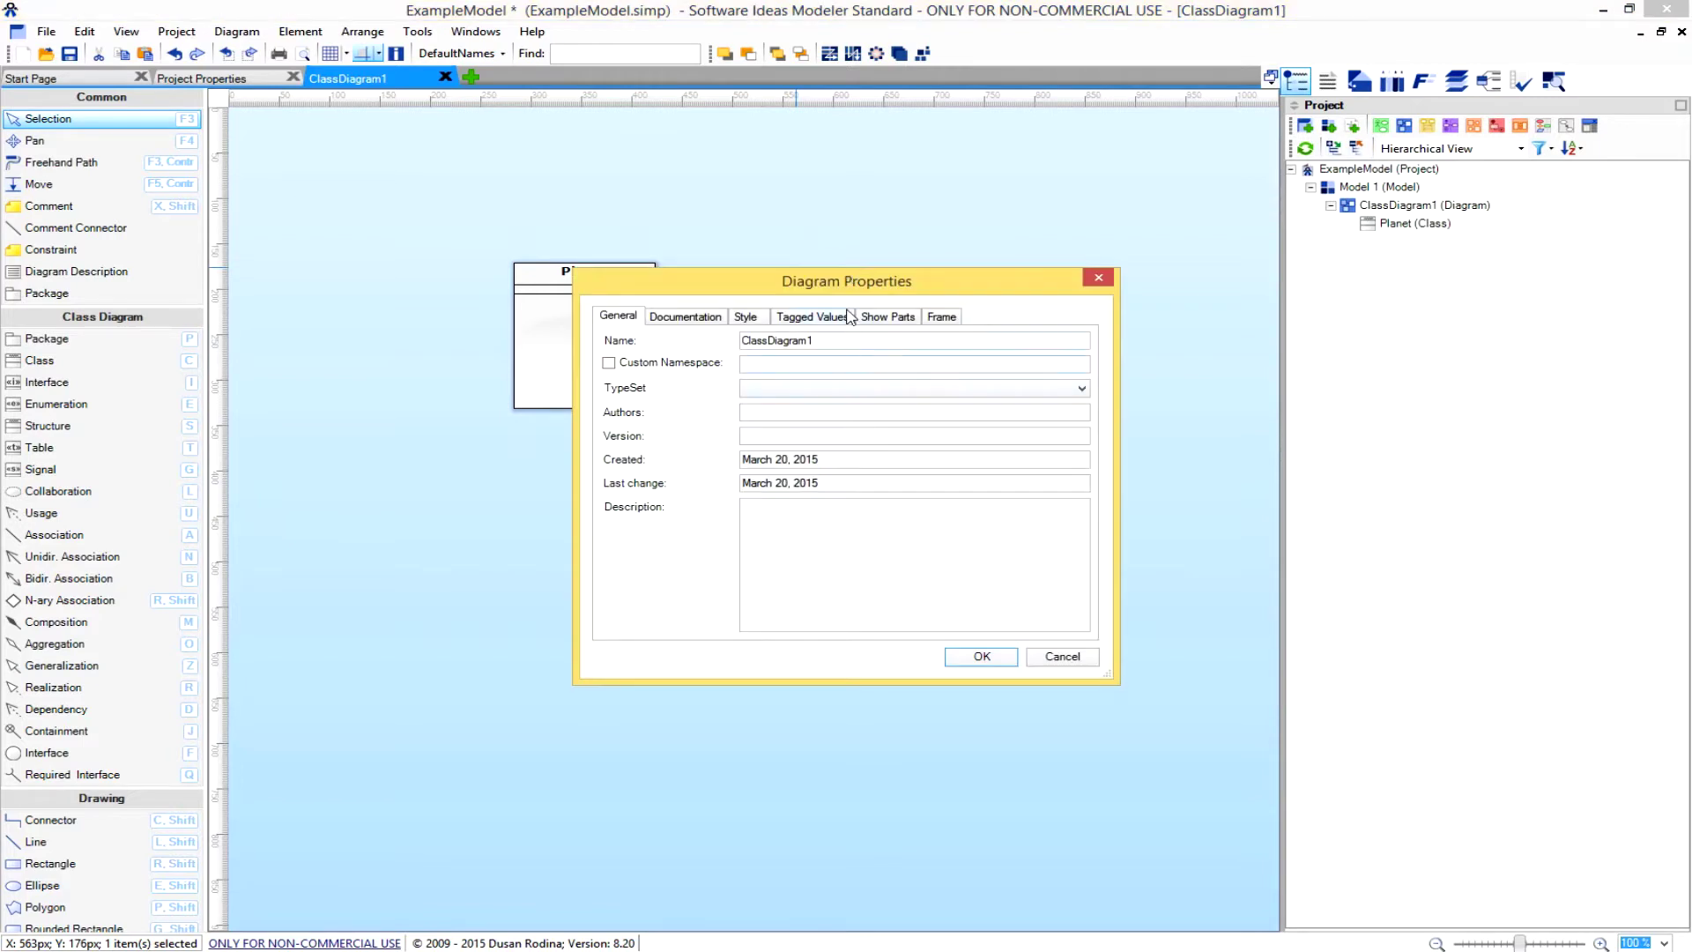
pyautogui.click(887, 317)
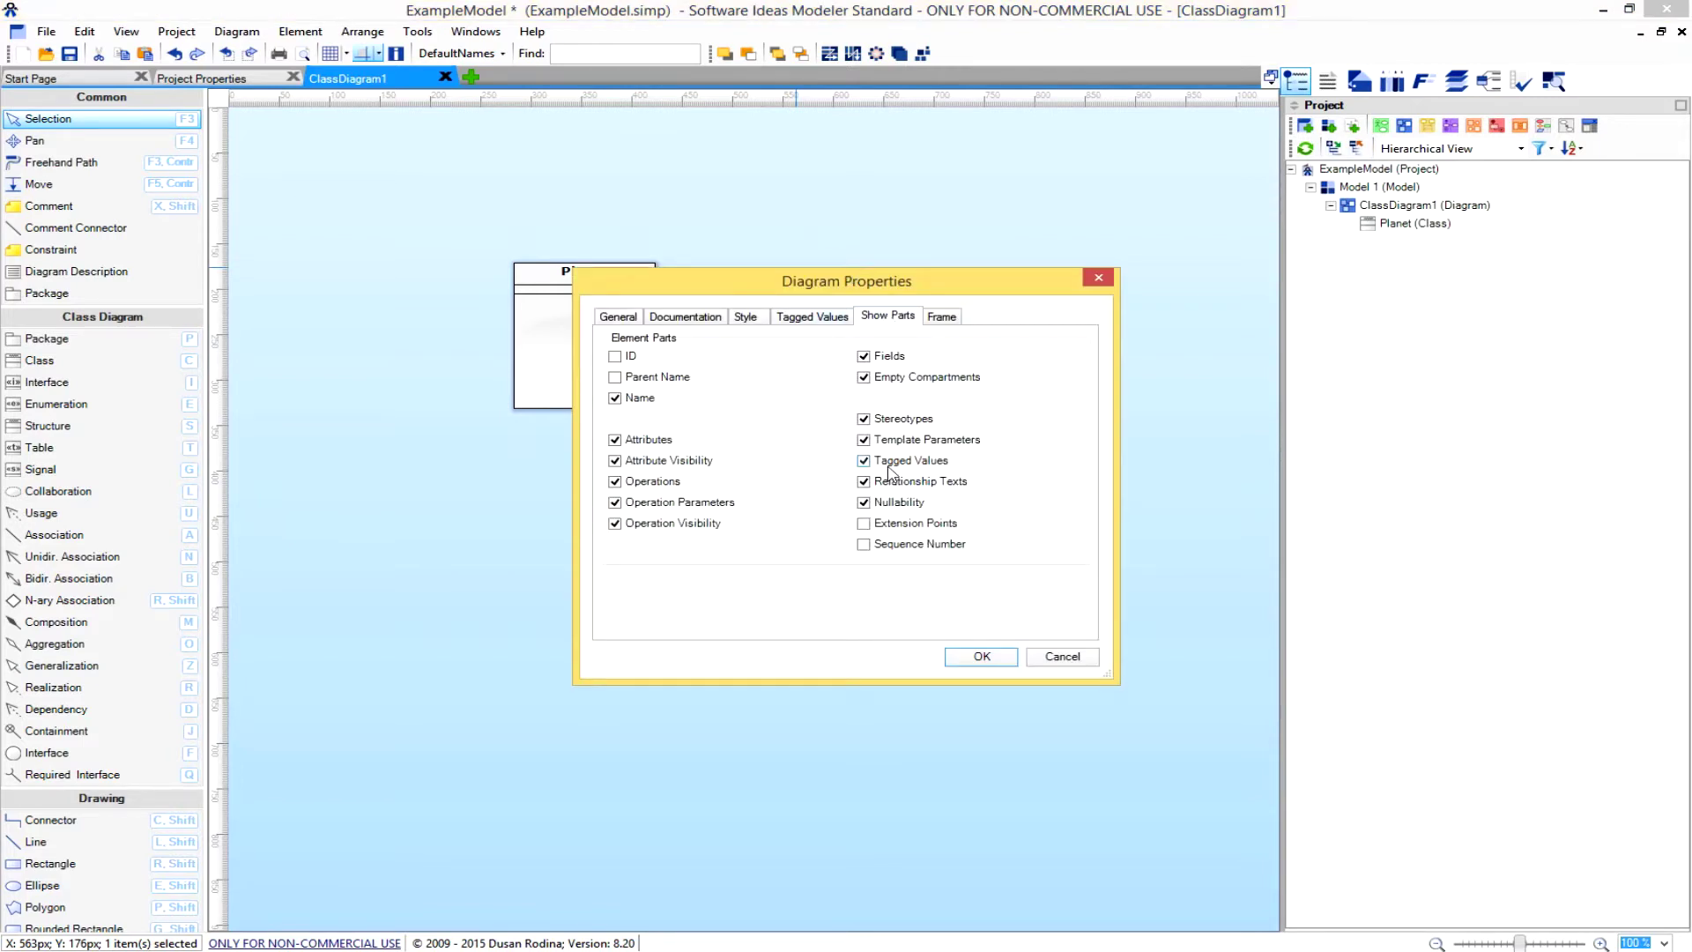
pyautogui.click(973, 657)
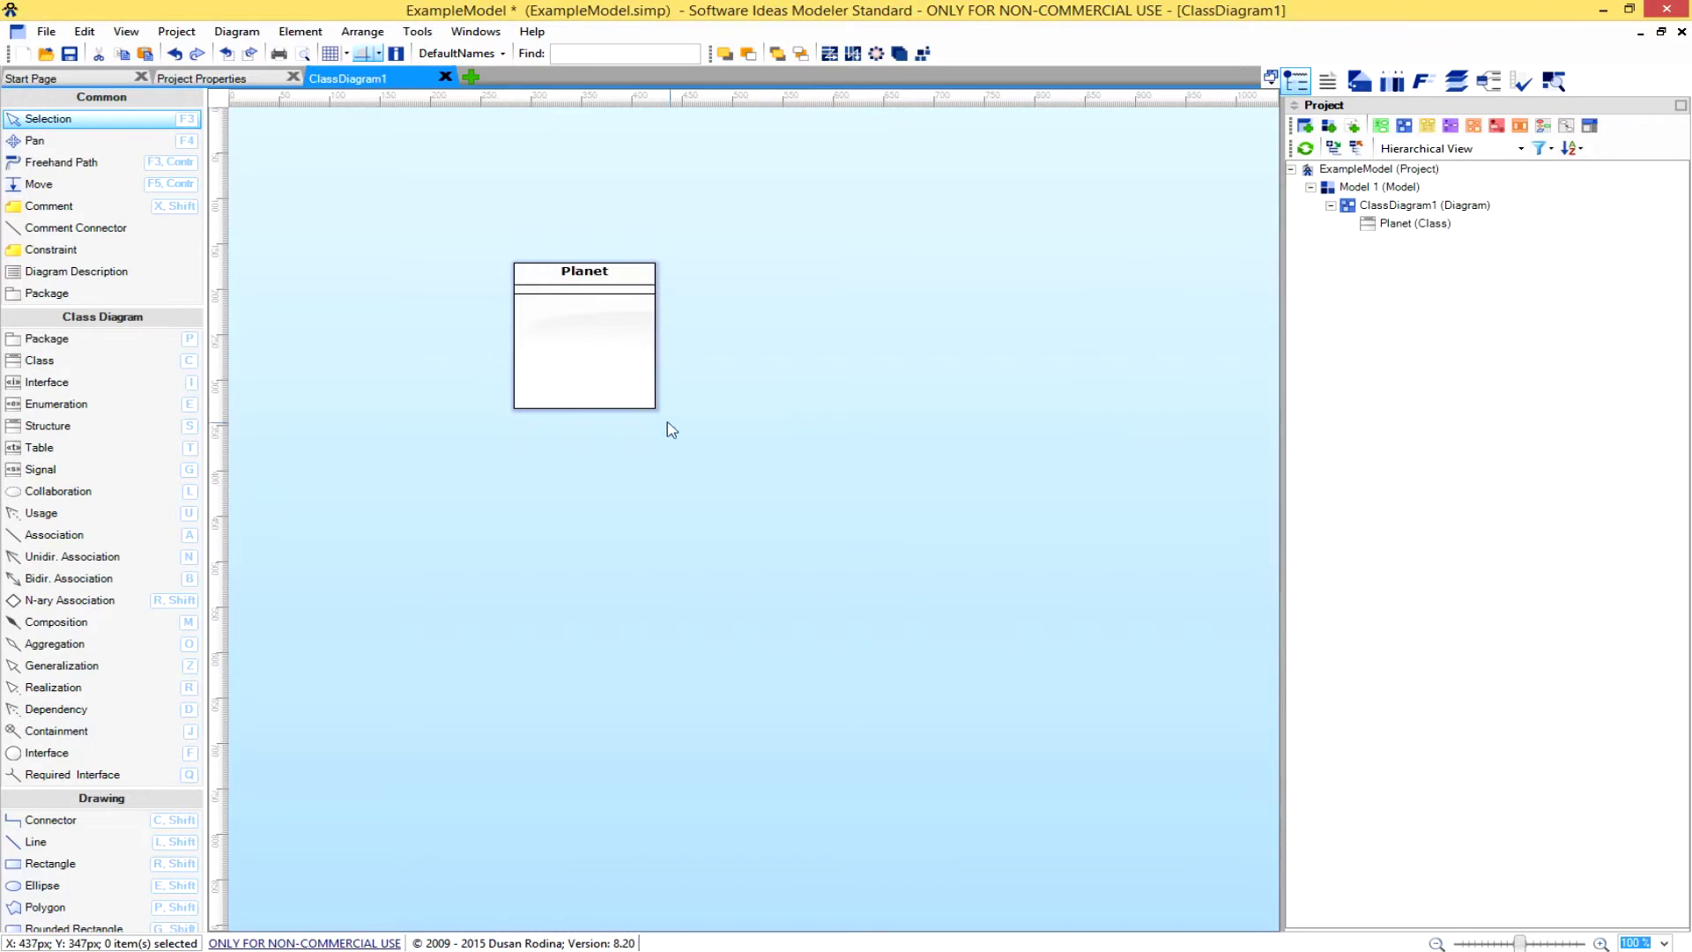
# Widen the Planet class box just enough to fit its SubType tagged value.
pyautogui.click(592, 340)
pyautogui.moveTo(661, 336); pyautogui.dragTo(724, 336)
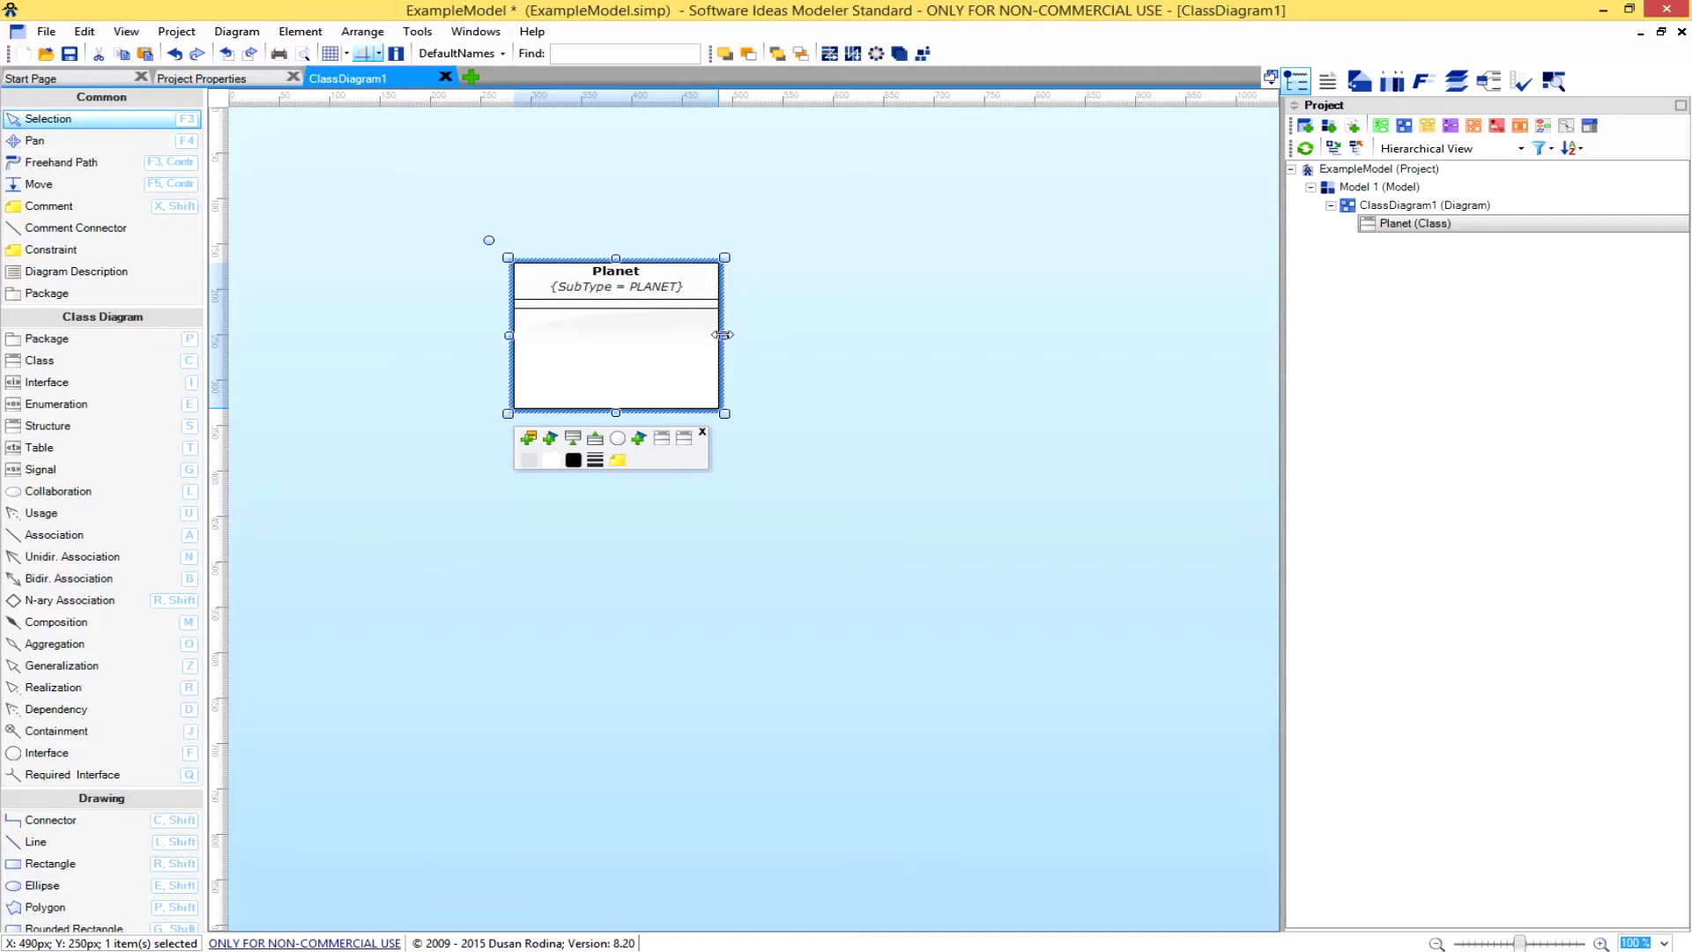
pyautogui.moveTo(722, 335); pyautogui.dragTo(691, 336)
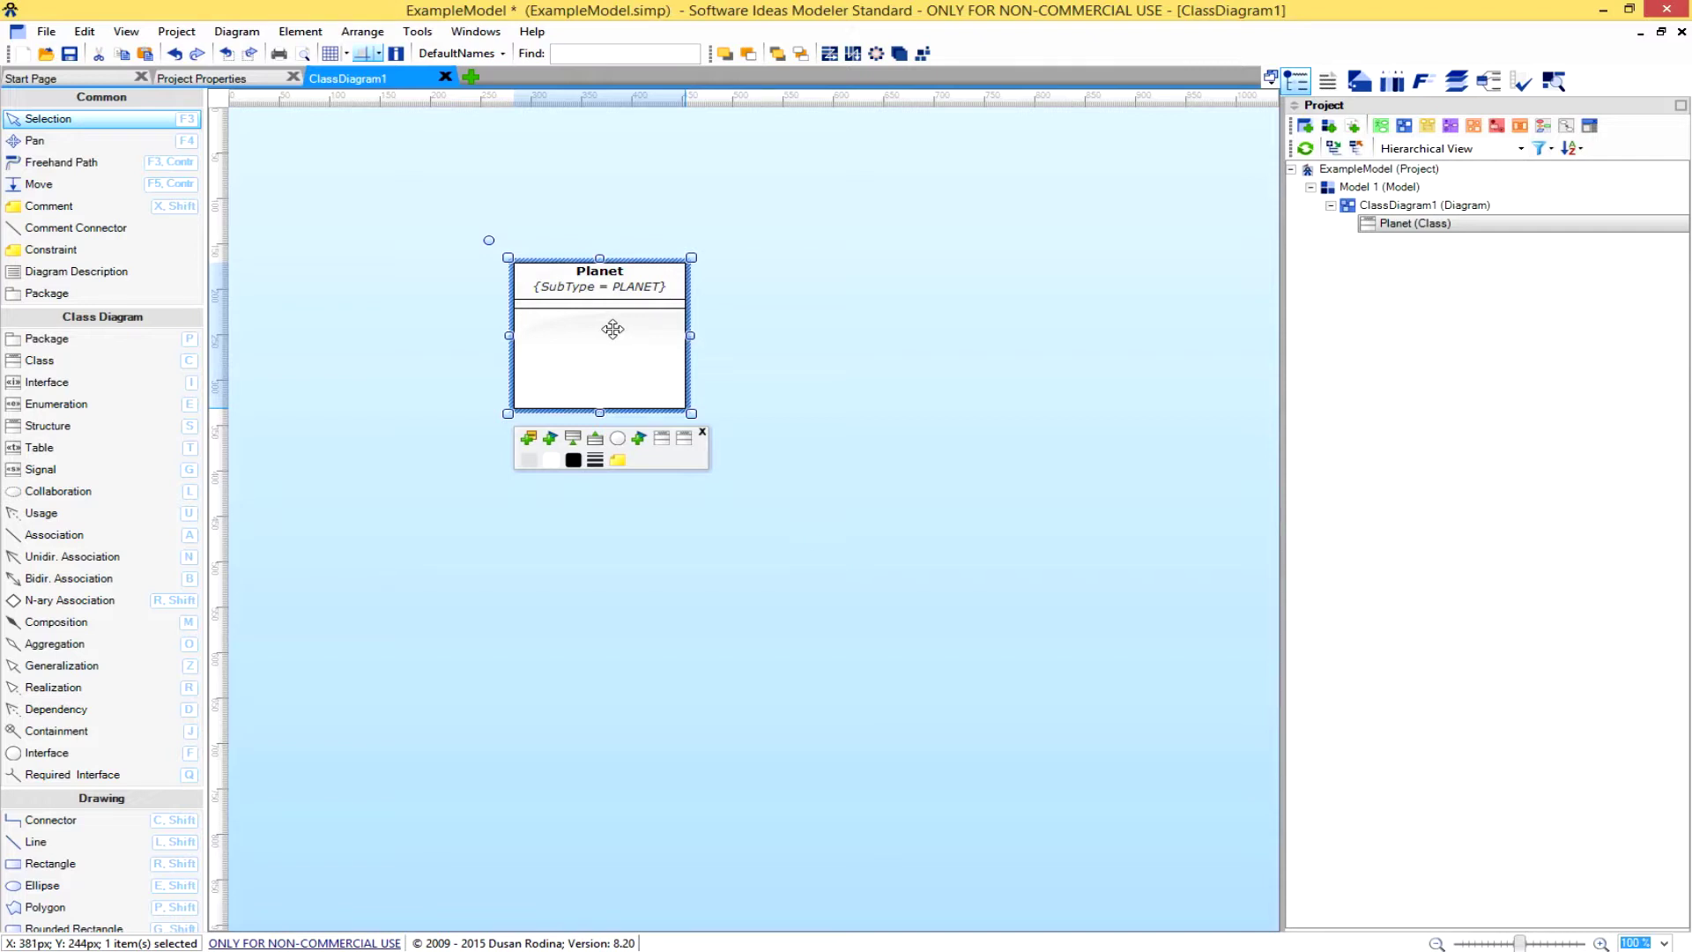
# Set the Planet class's documentation to "Information about a planet.".
pyautogui.rightClick(612, 331)
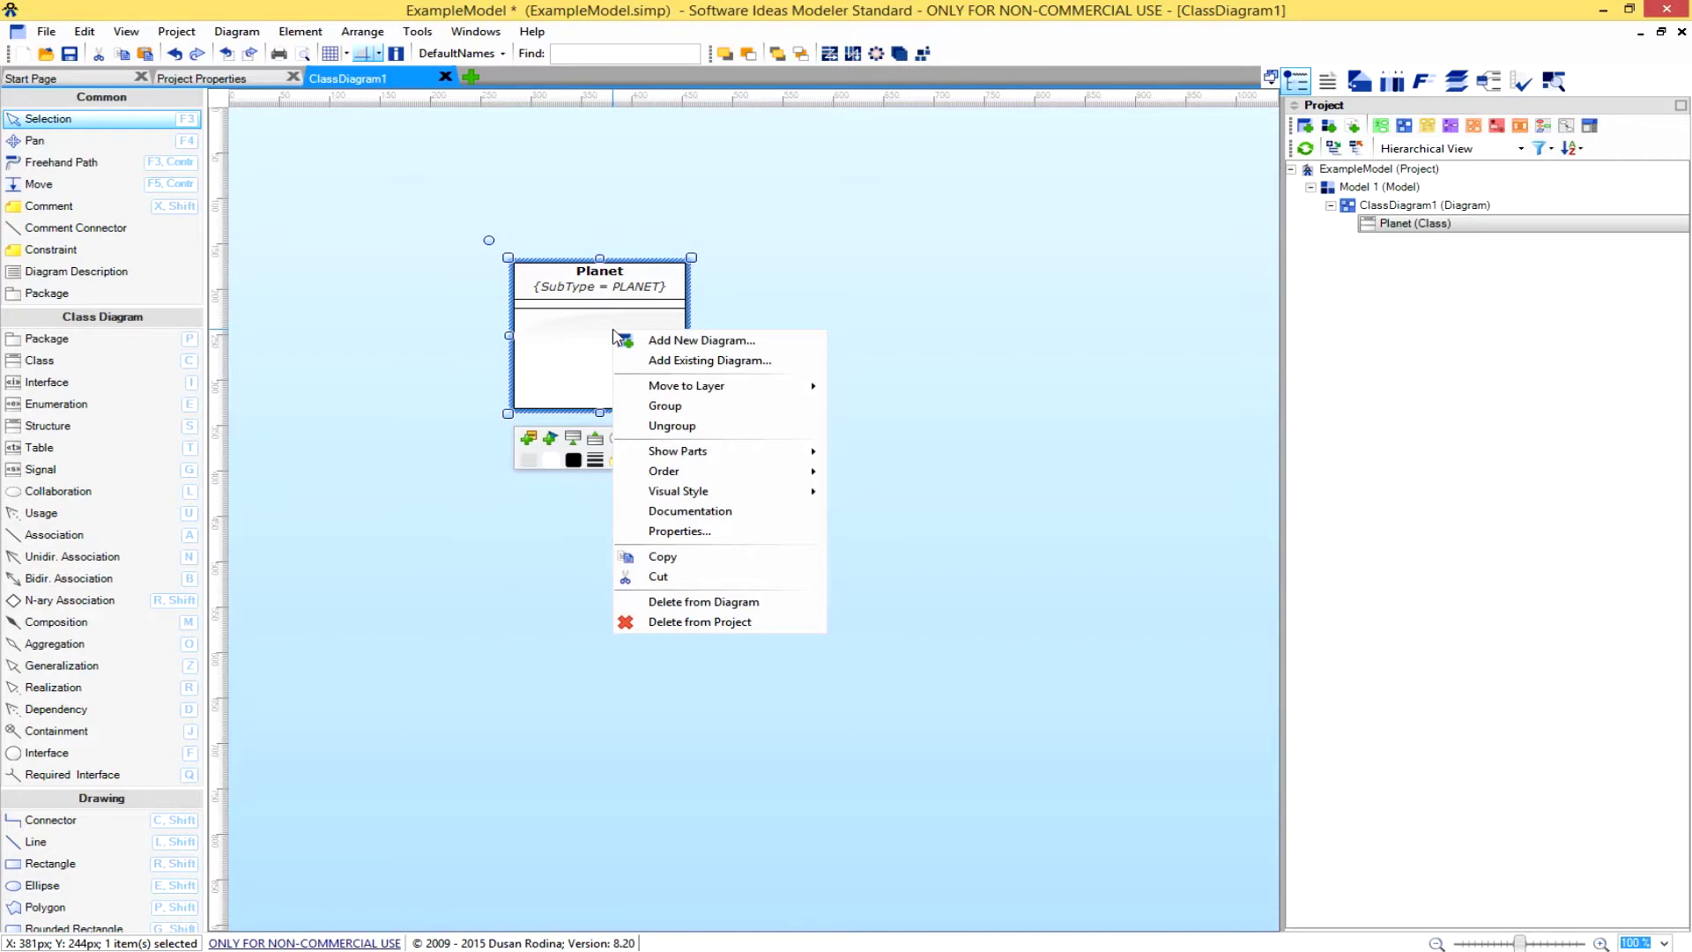
pyautogui.click(715, 511)
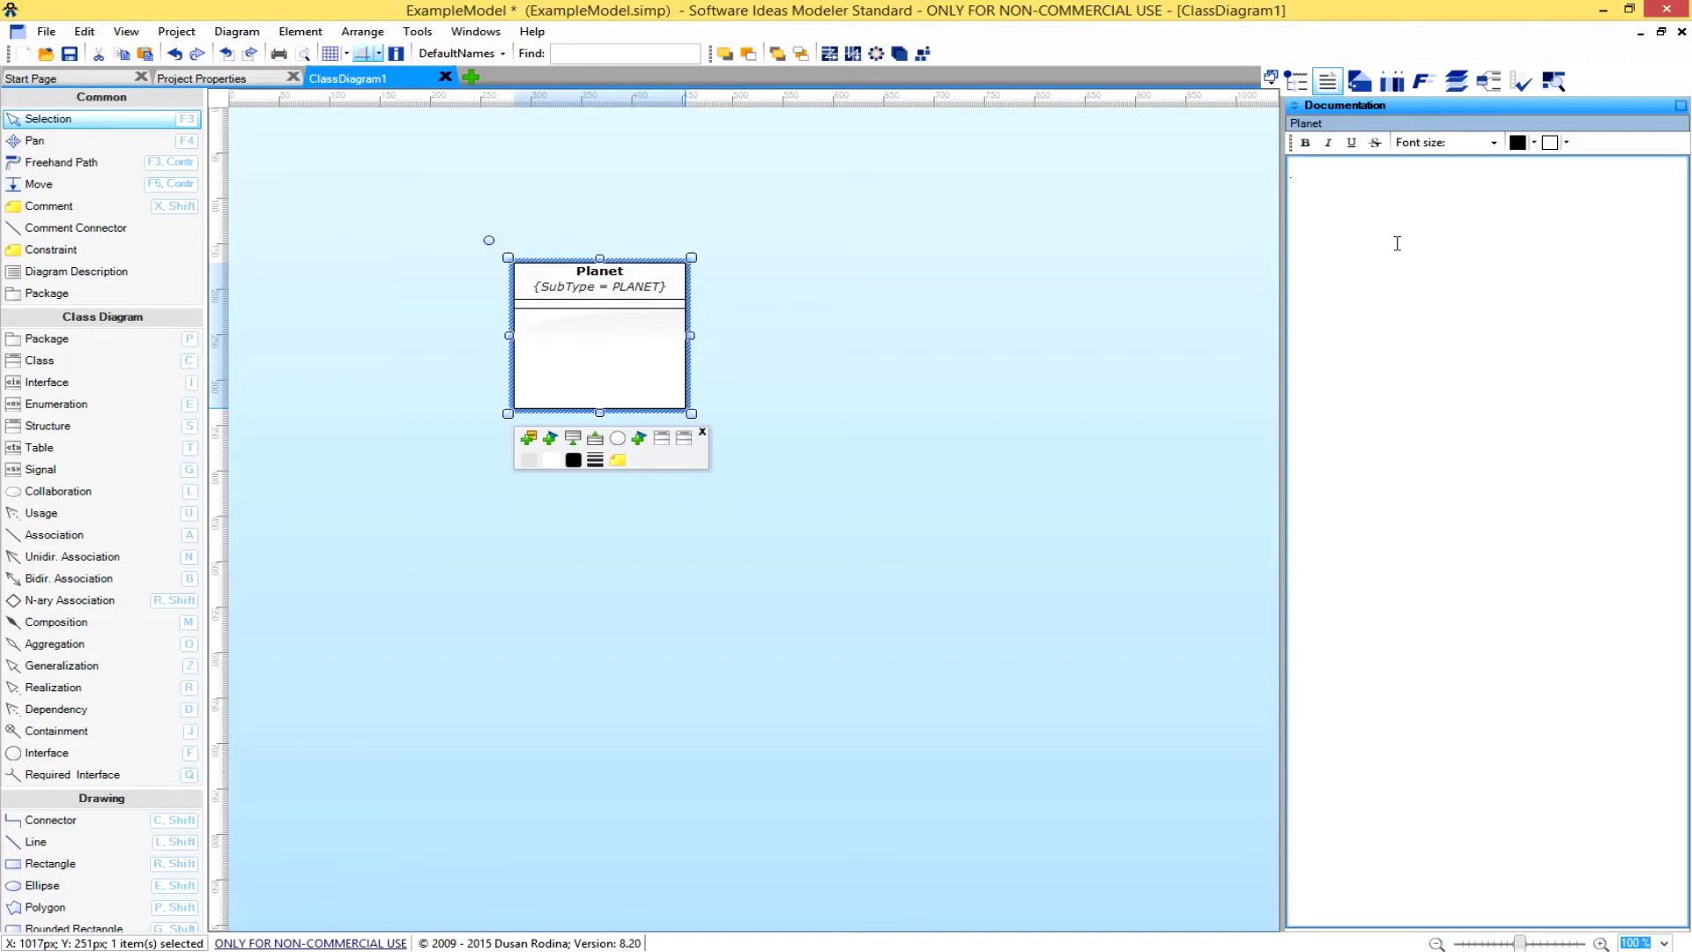
pyautogui.write('Here')
pyautogui.hotkey('ctrl', 'a')
pyautogui.write('Information about a planet.')
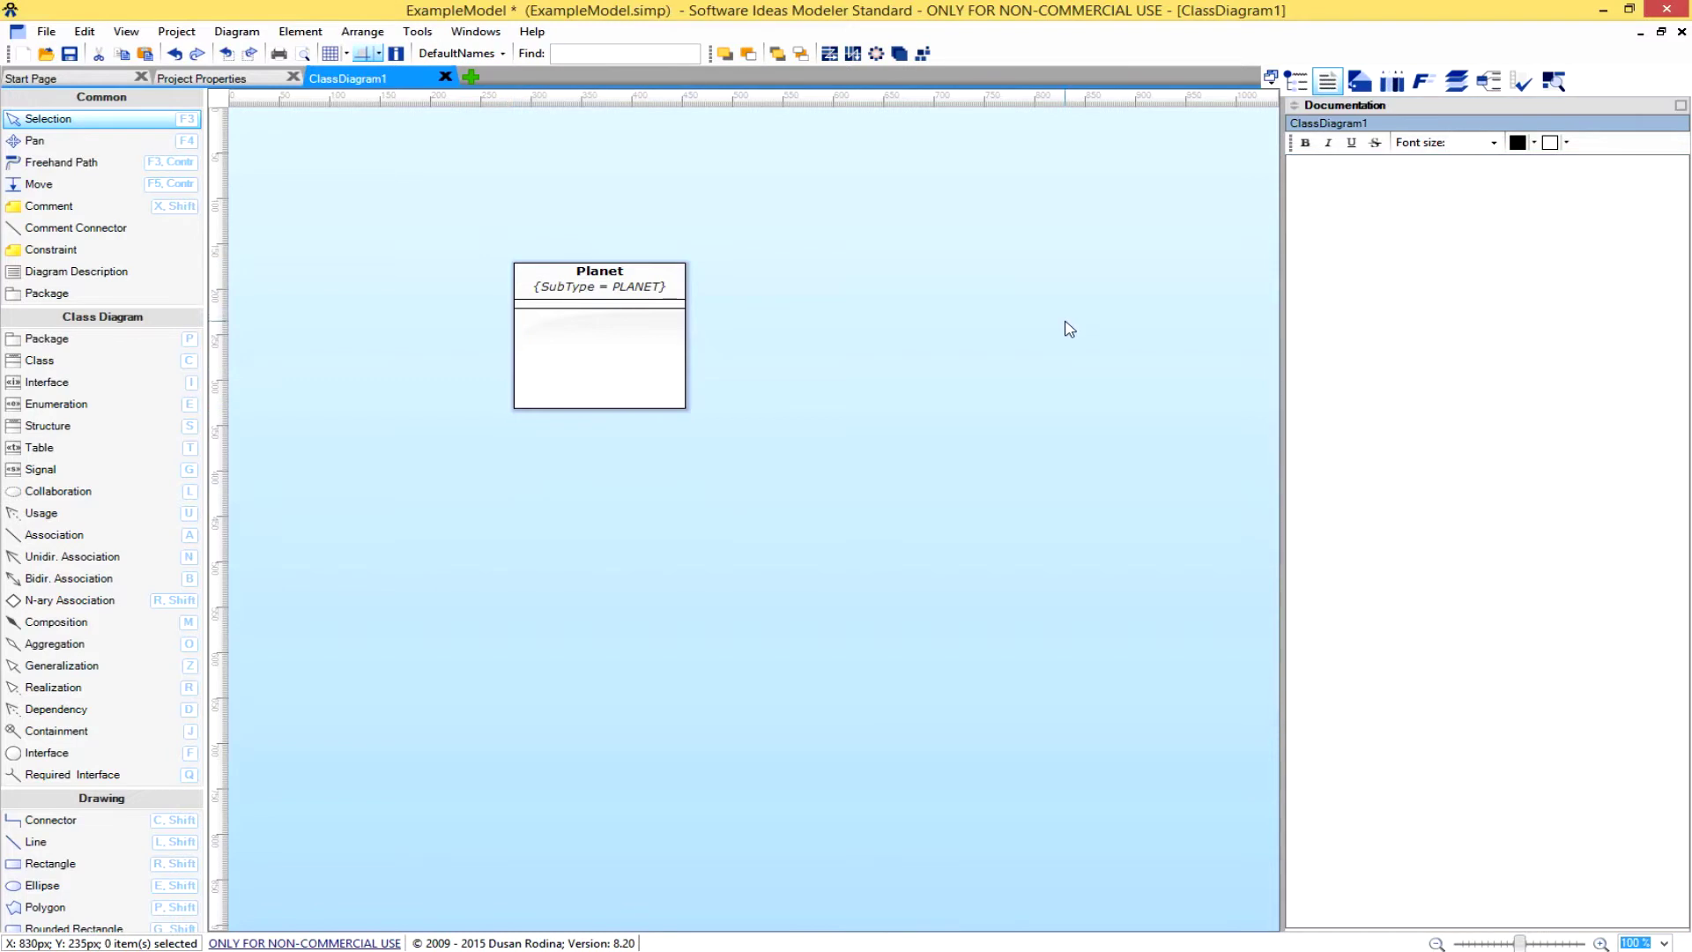
# Add a new attribute named Name to the Planet class through its properties.
pyautogui.rightClick(613, 329)
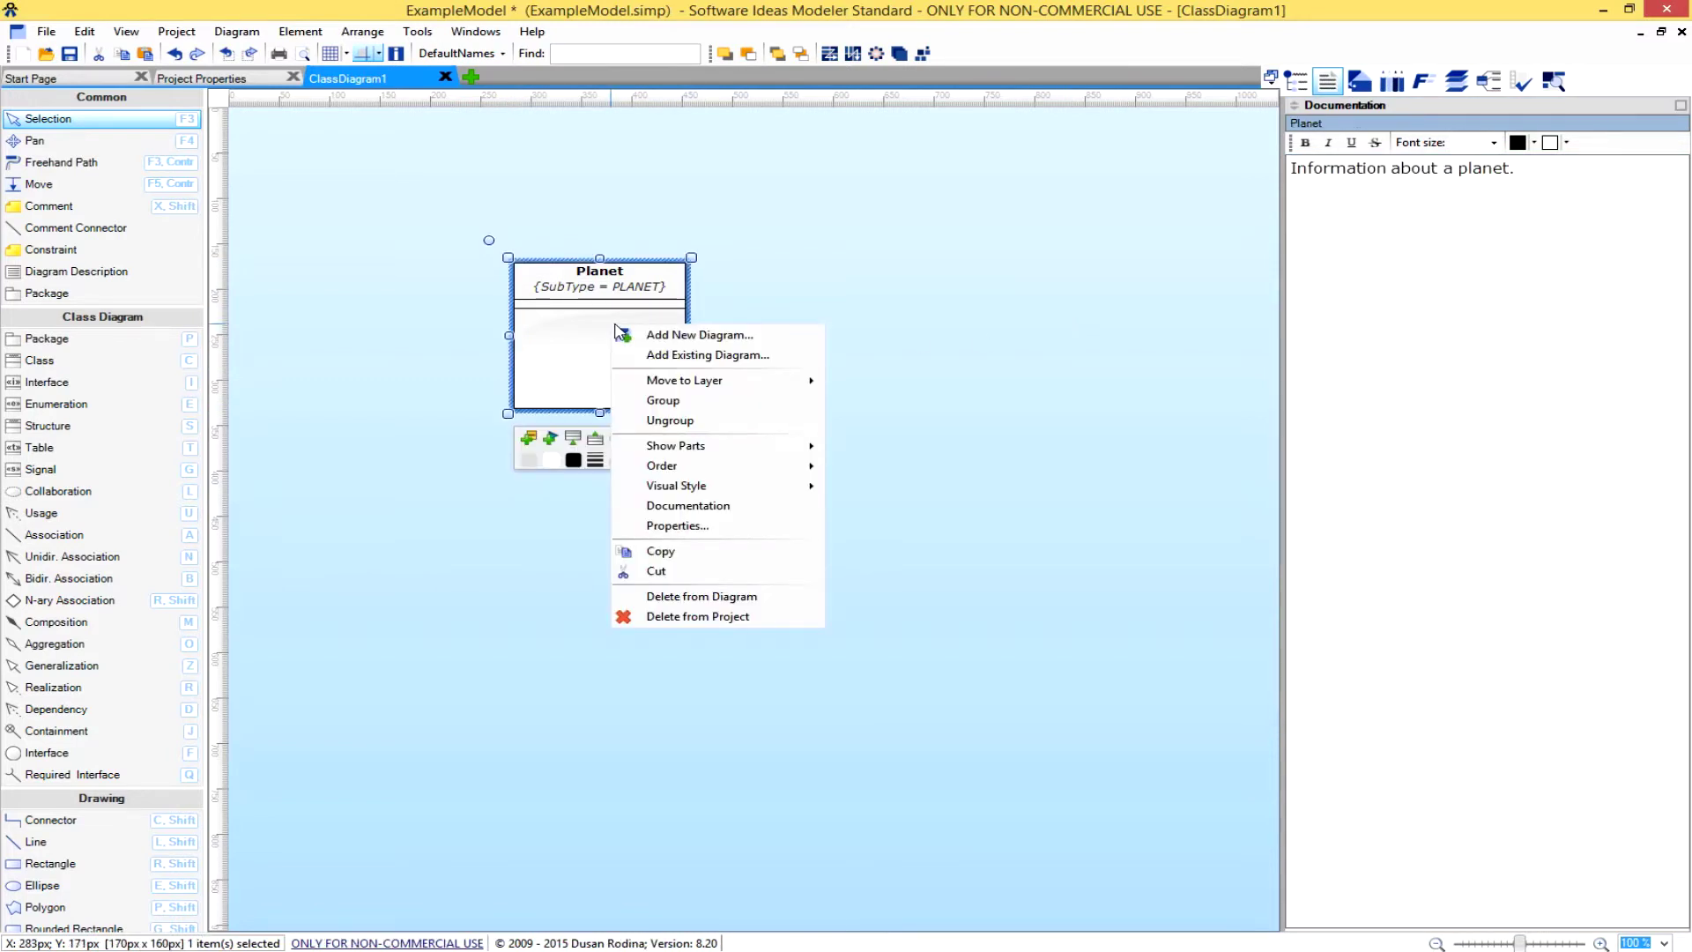
pyautogui.click(696, 526)
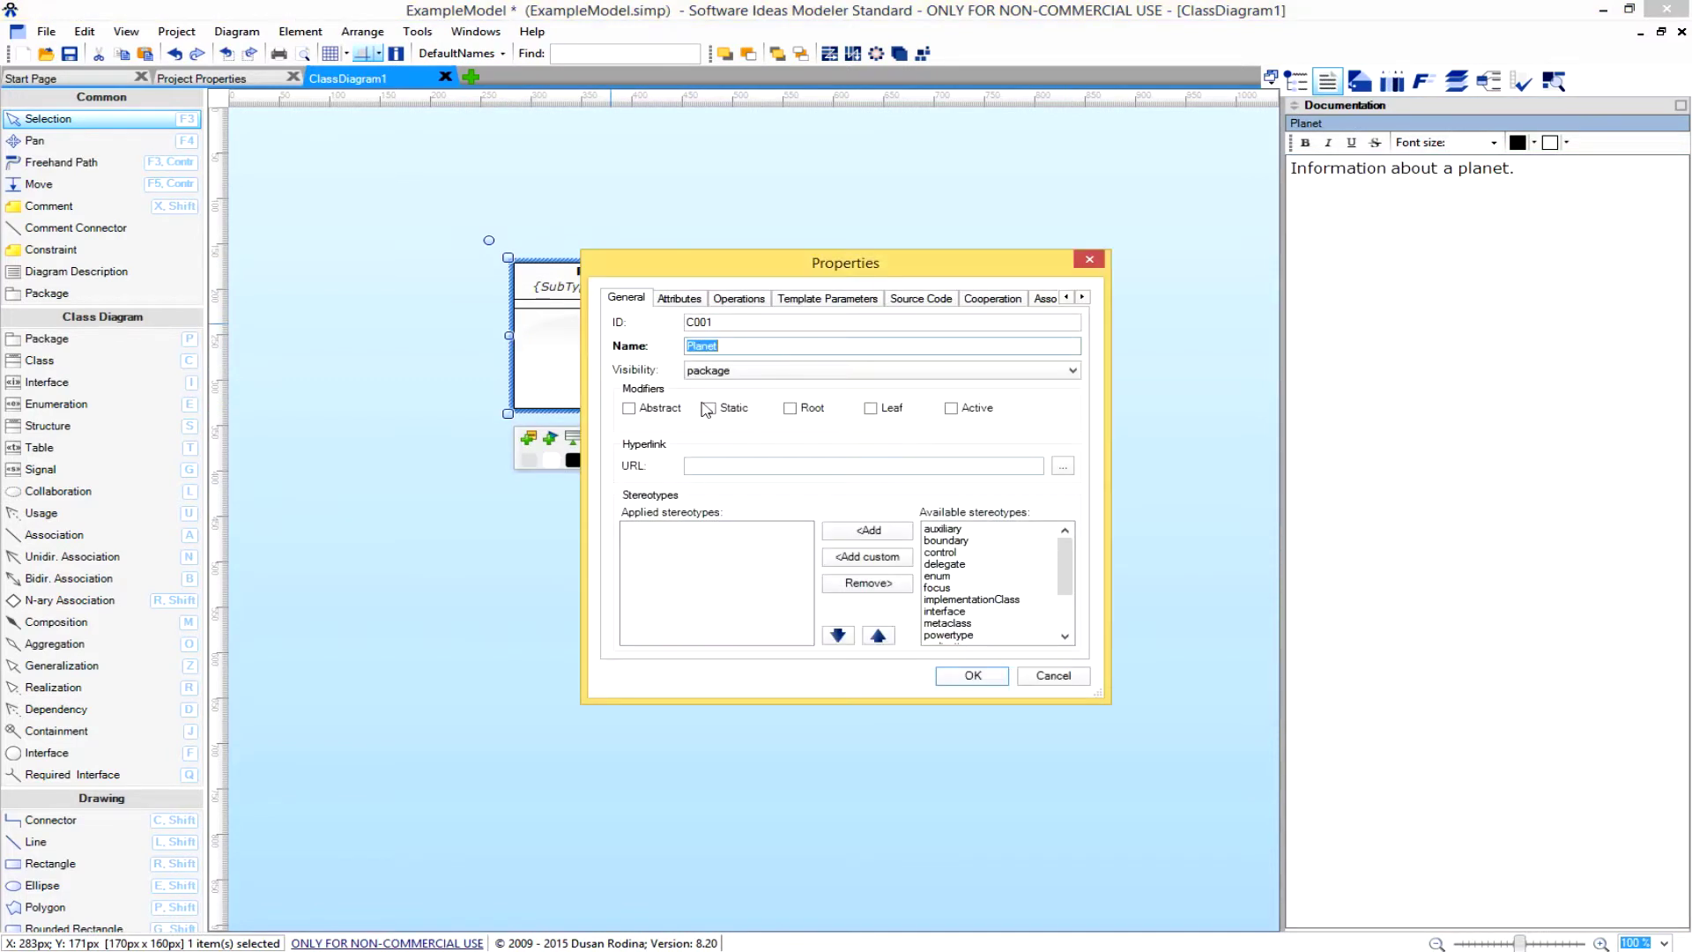
pyautogui.click(688, 303)
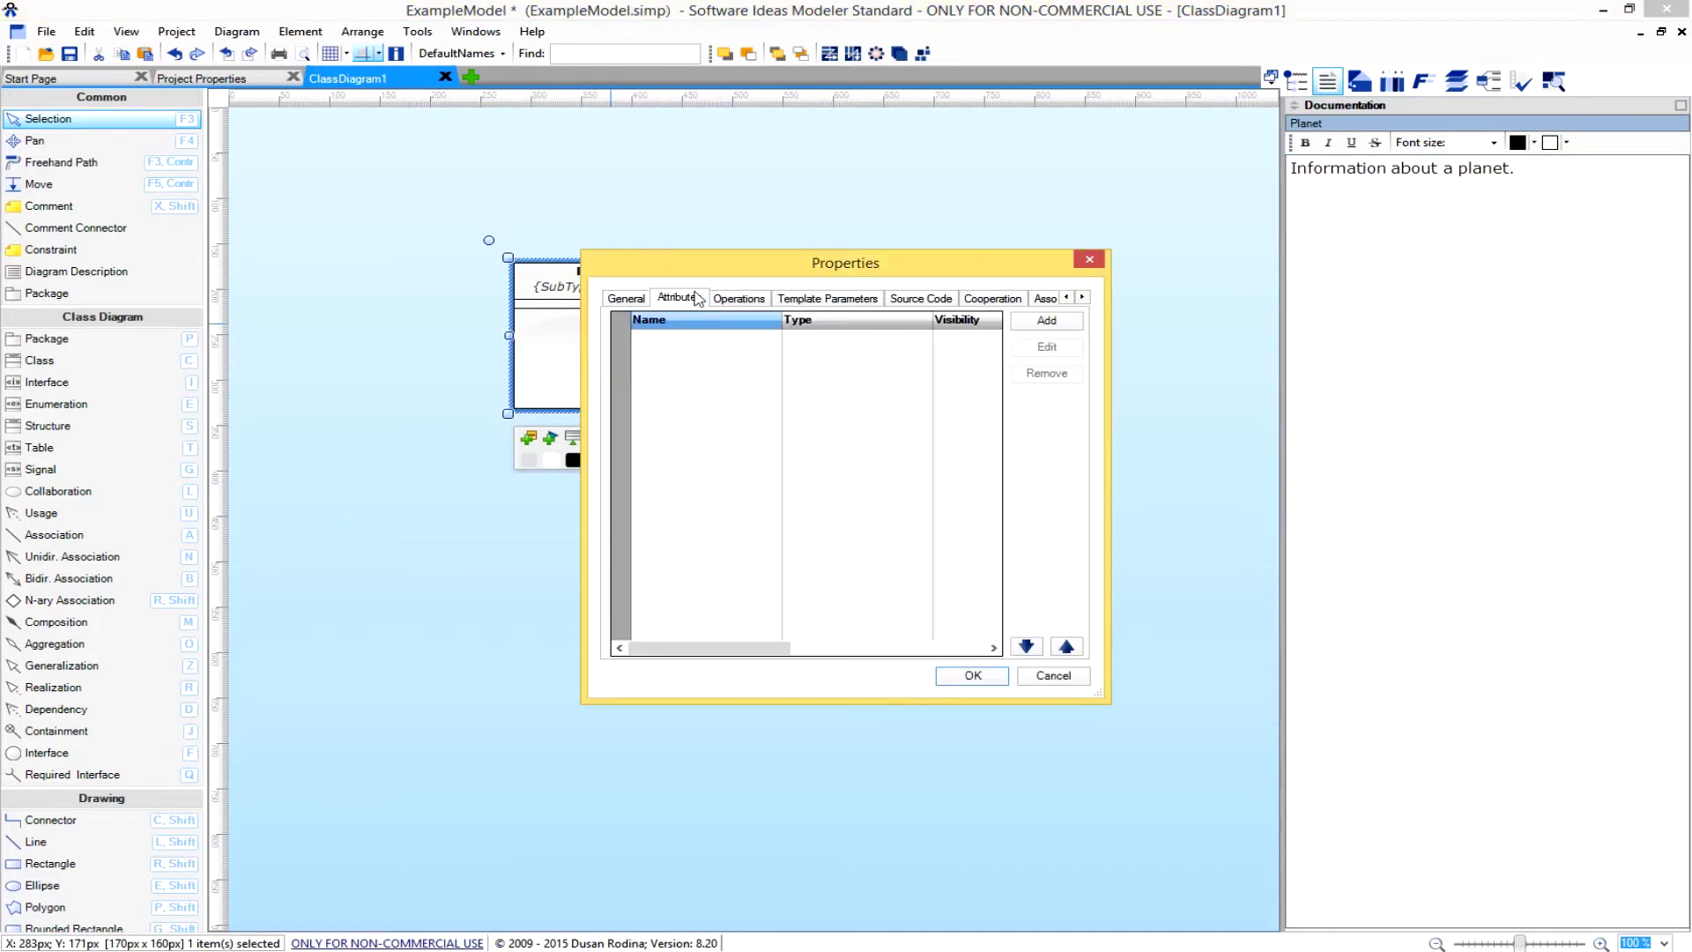
pyautogui.click(1047, 320)
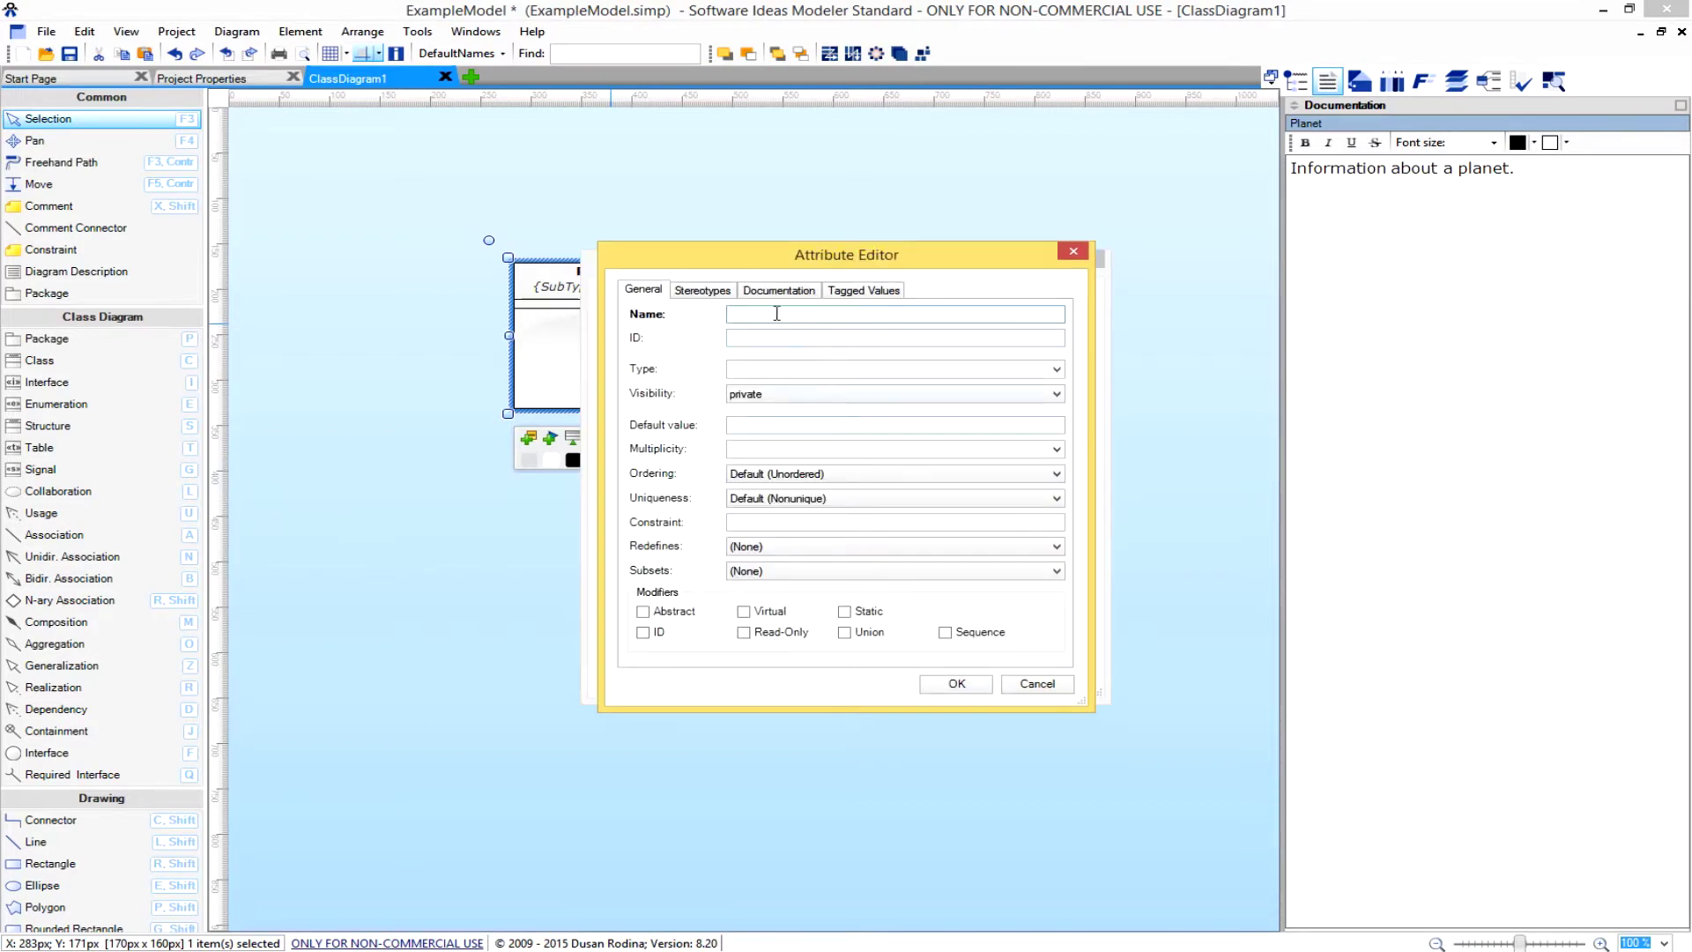
pyautogui.write('Name')
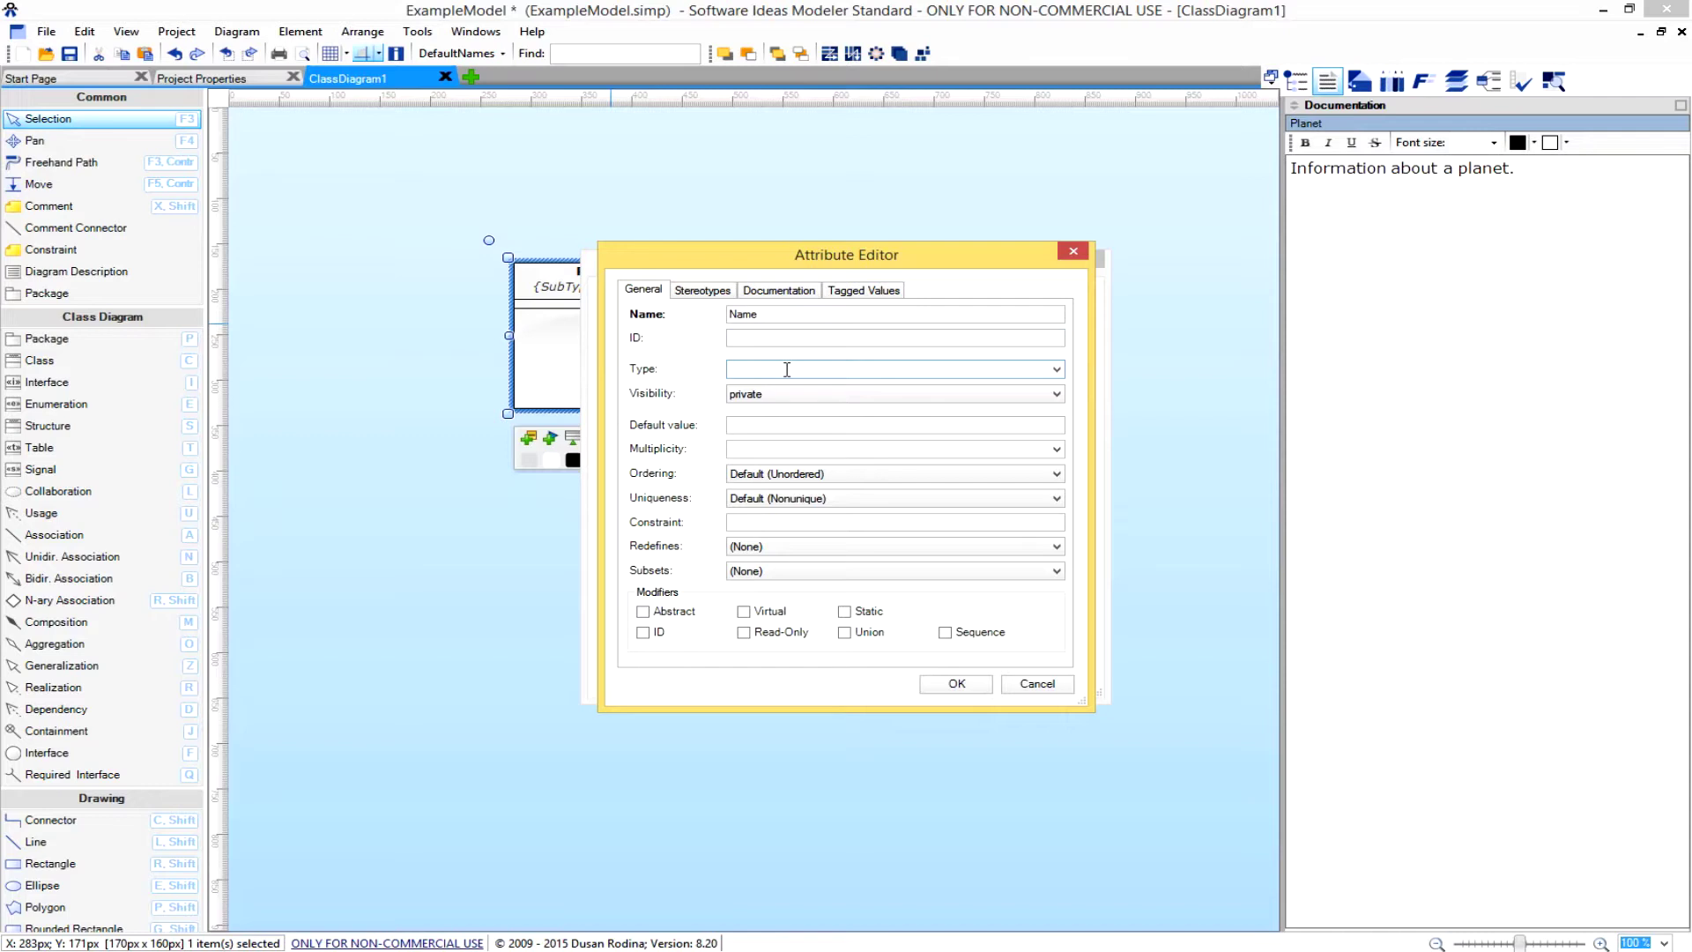
# Set the Name attribute's type to string[50], keeping its visibility private.
pyautogui.write('string[50')
pyautogui.write('1500')
pyautogui.press('Right')
pyautogui.press('BackSpace')
pyautogui.press('BackSpace')
pyautogui.press('BackSpace')
pyautogui.press('BackSpace')
pyautogui.press('BackSpace')
pyautogui.press('BackSpace')
pyautogui.write('50]')
# Document the Name attribute as "The name of the planet." and accept the attribute.
pyautogui.click(766, 294)
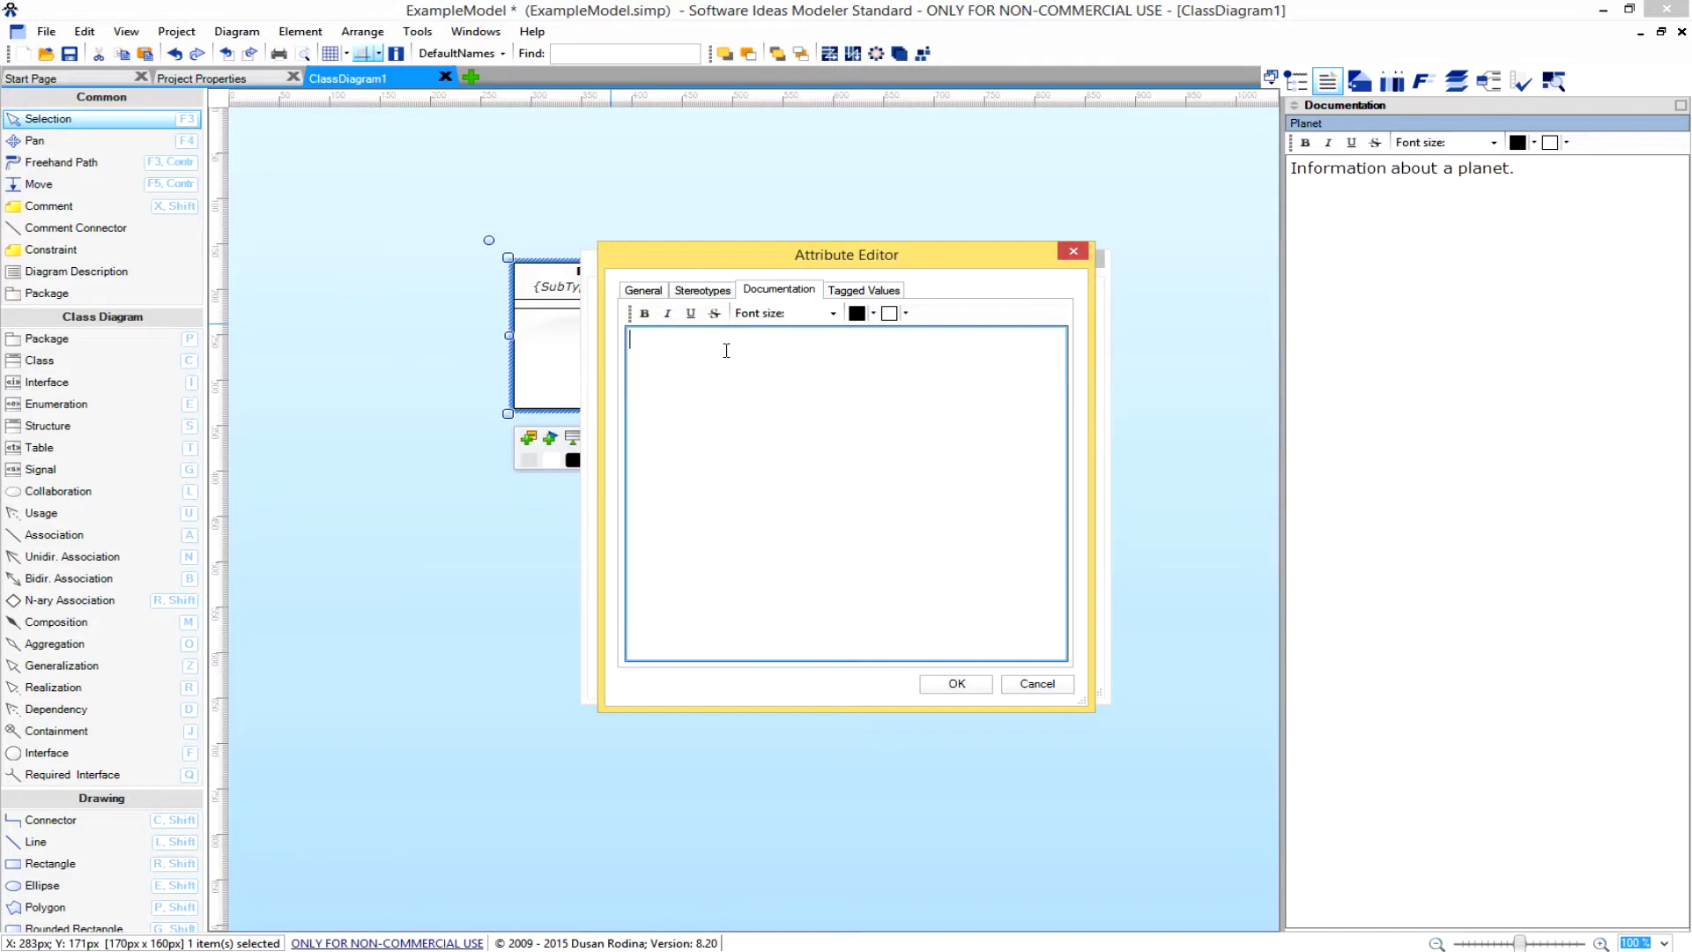
pyautogui.write('The name of the planet.')
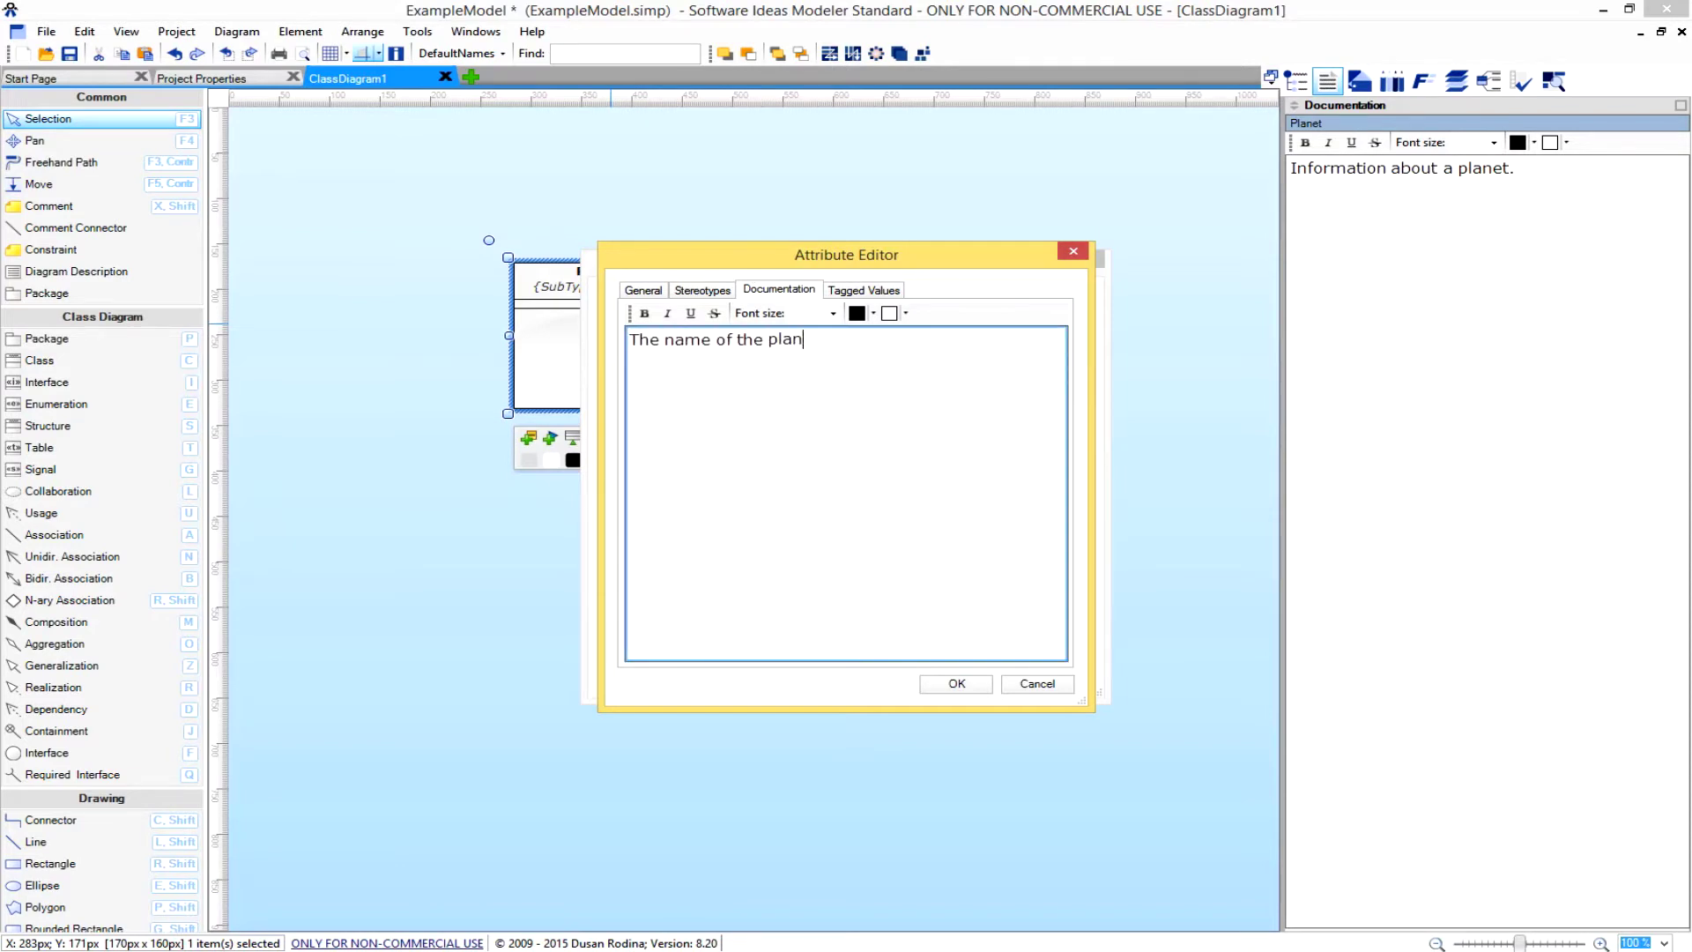
pyautogui.click(948, 686)
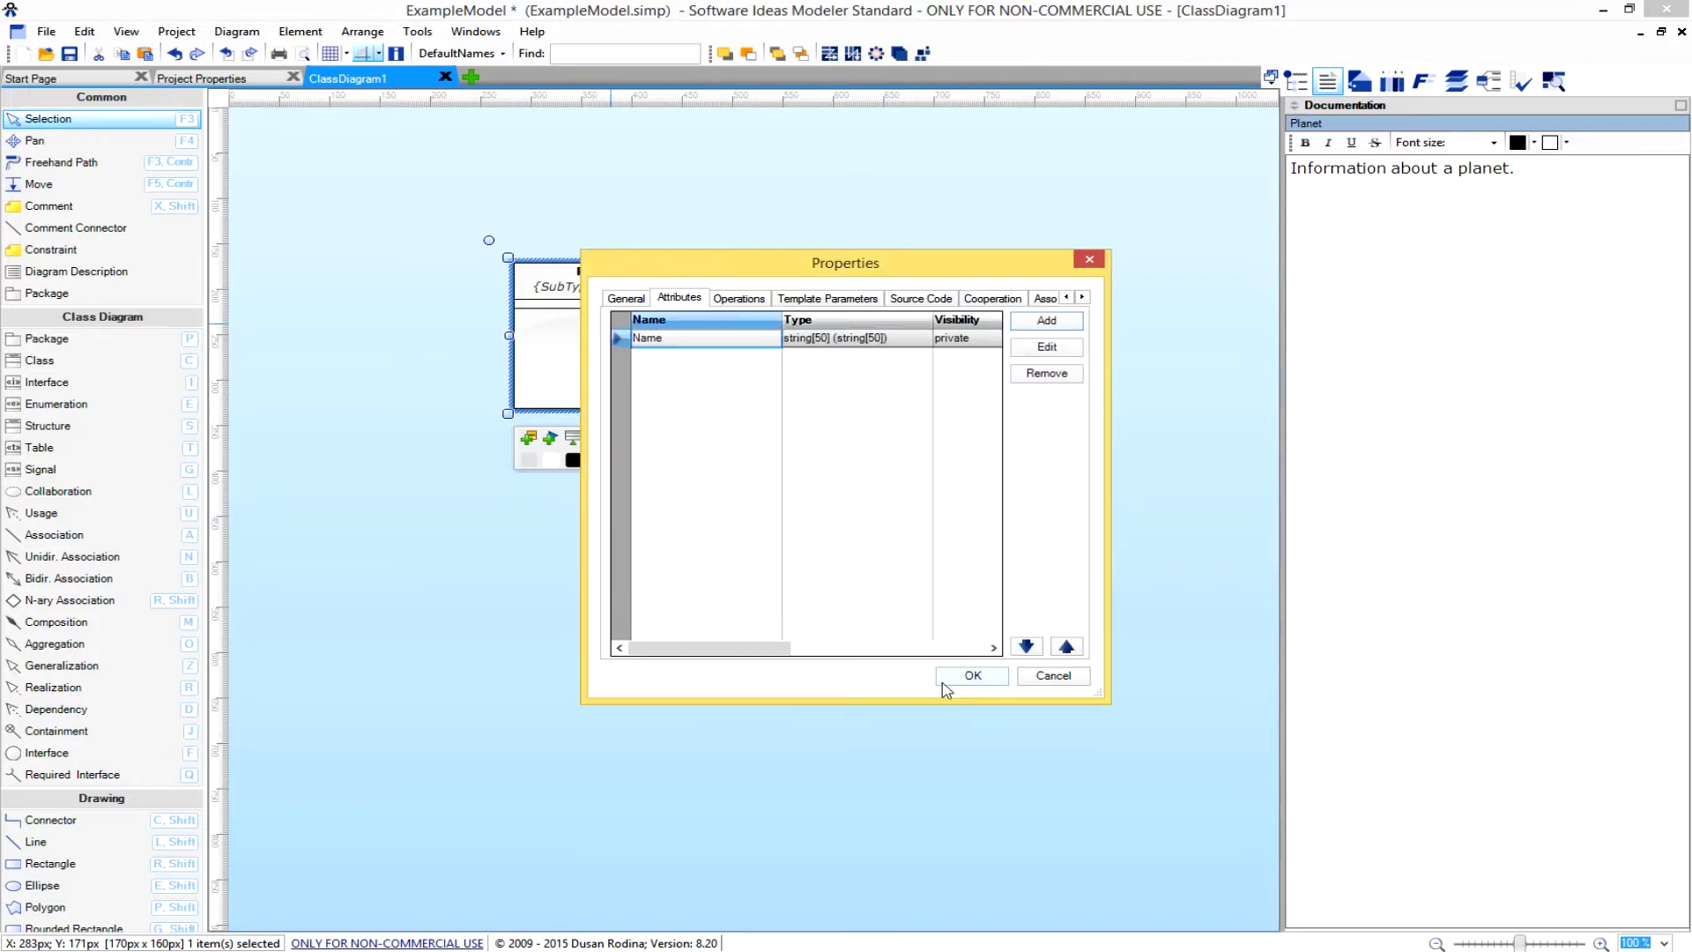
# Apply the Planet class's properties, move its box slightly right and up in the diagram, and deselect it.
pyautogui.click(751, 339)
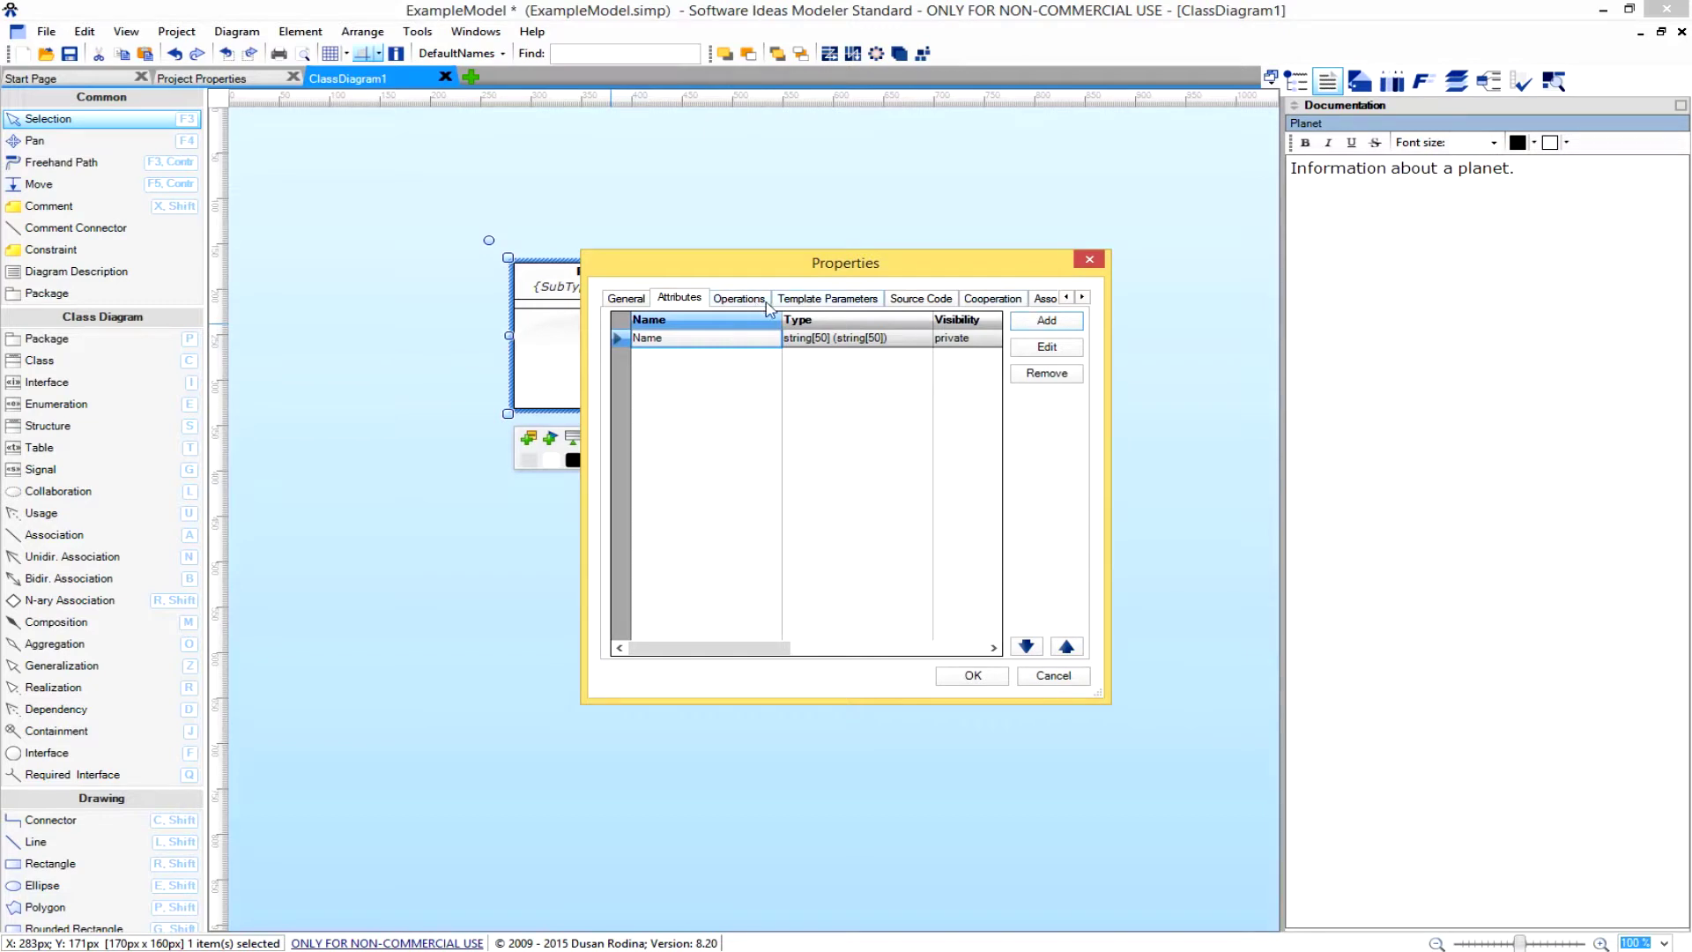
pyautogui.click(626, 304)
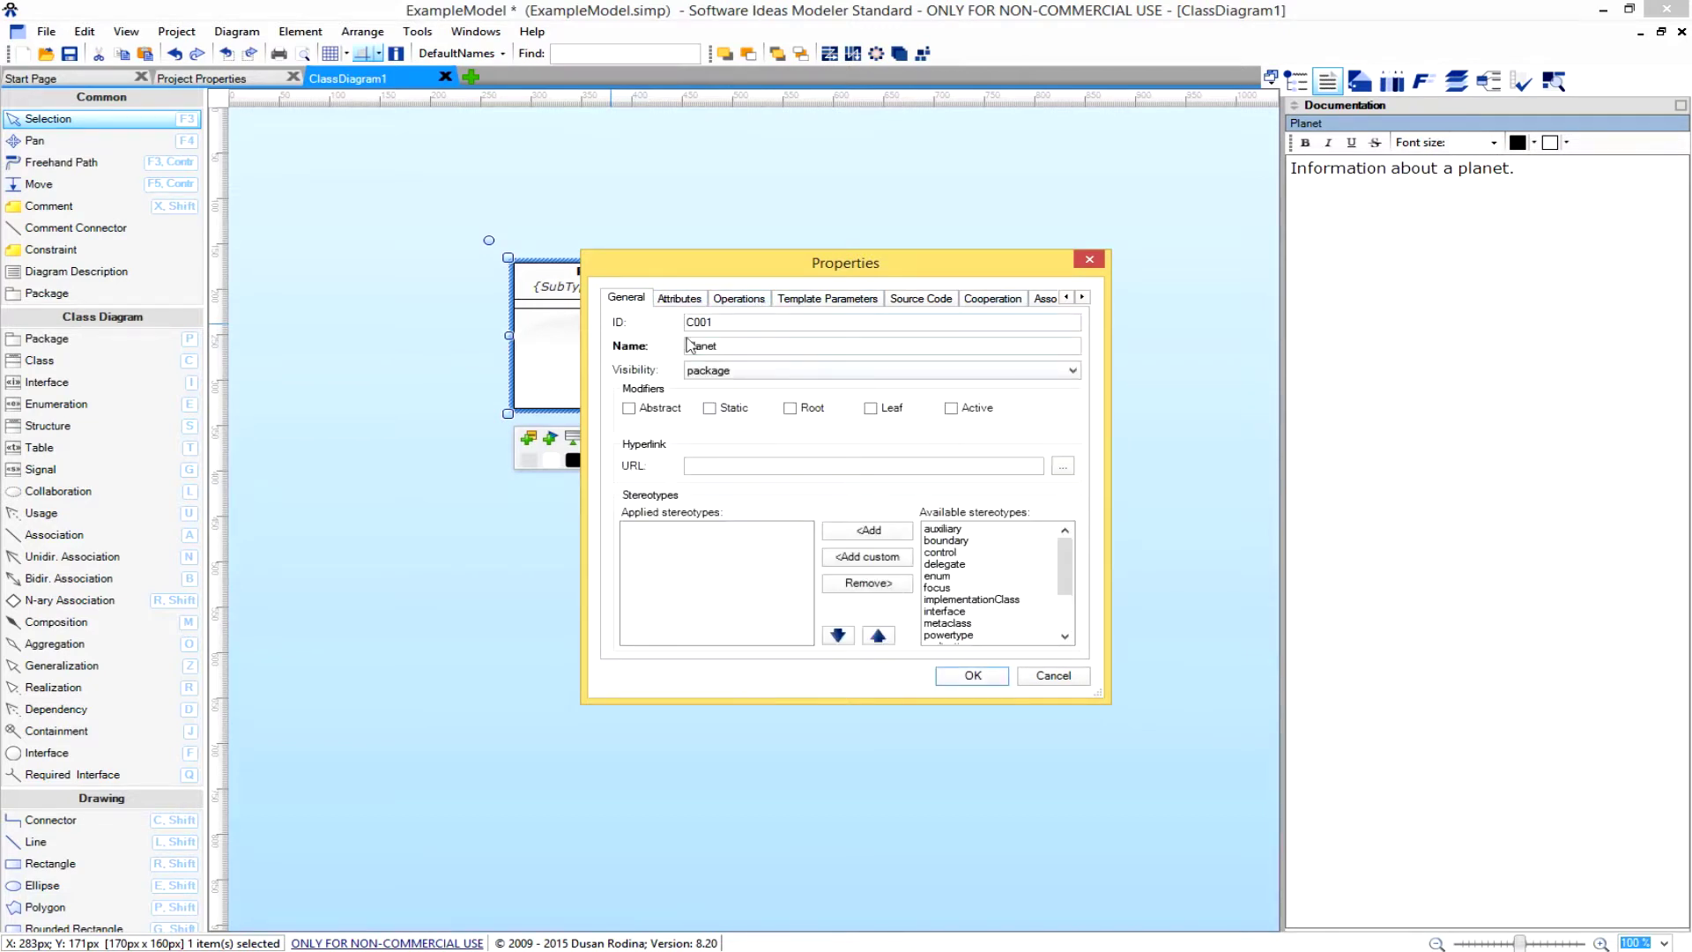
pyautogui.click(973, 676)
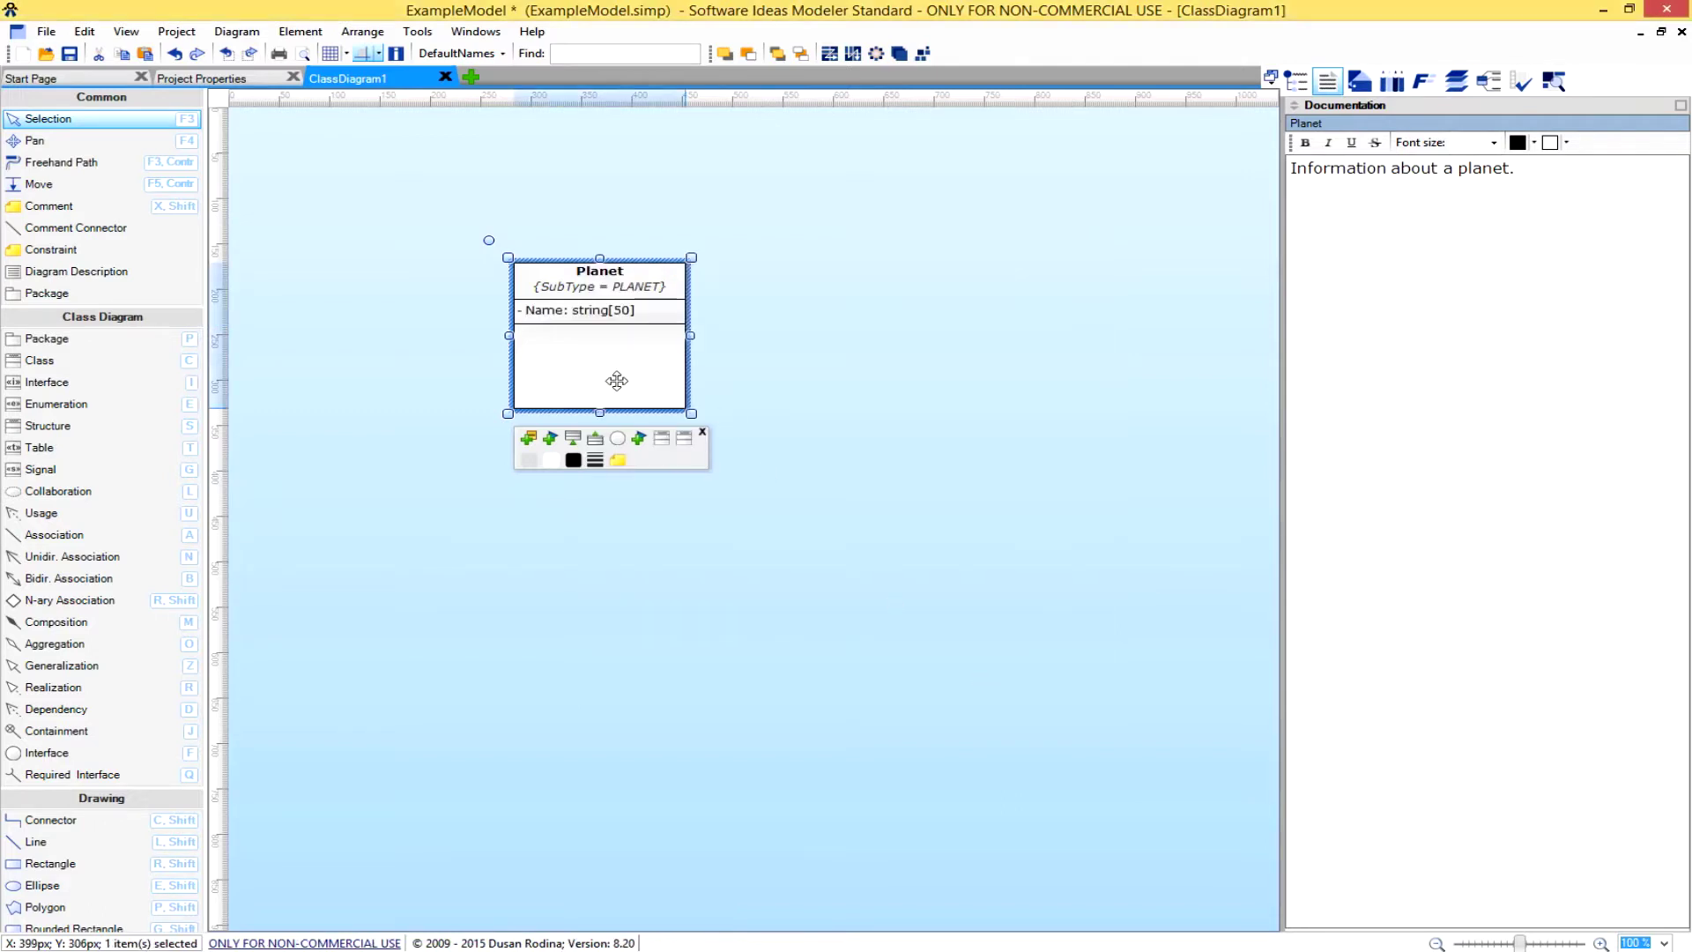
pyautogui.moveTo(582, 366); pyautogui.dragTo(620, 359)
pyautogui.click(815, 384)
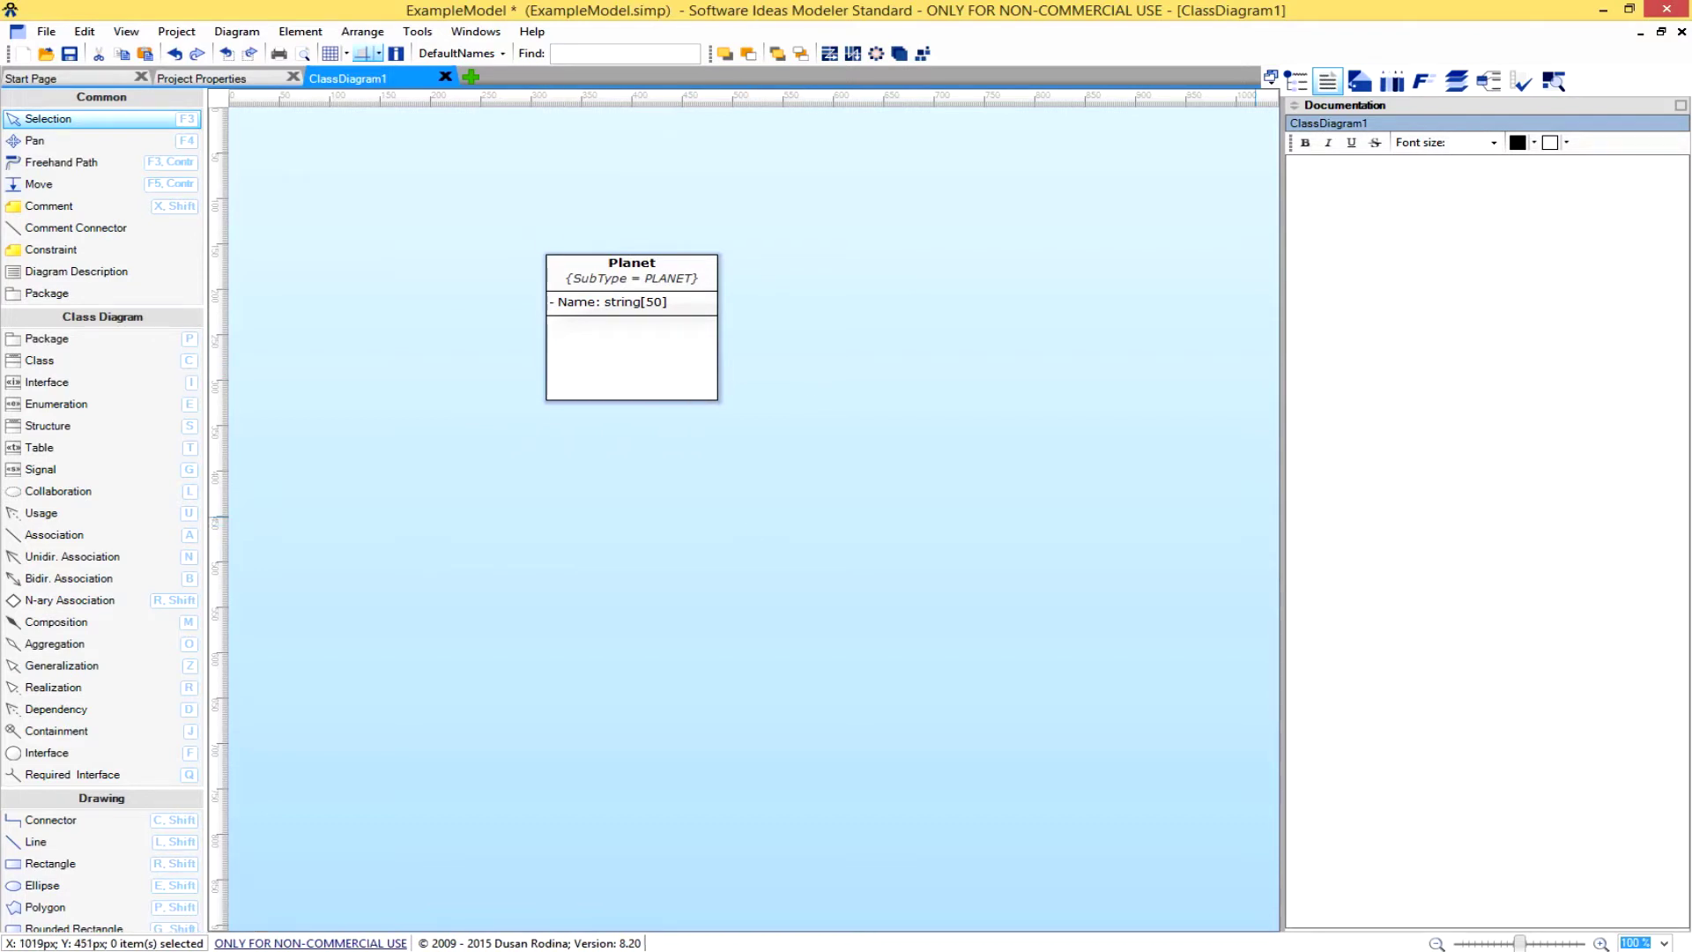
# Switch to Unity and clear all messages from the console.
pyautogui.hotkey('alt', 'Tab')
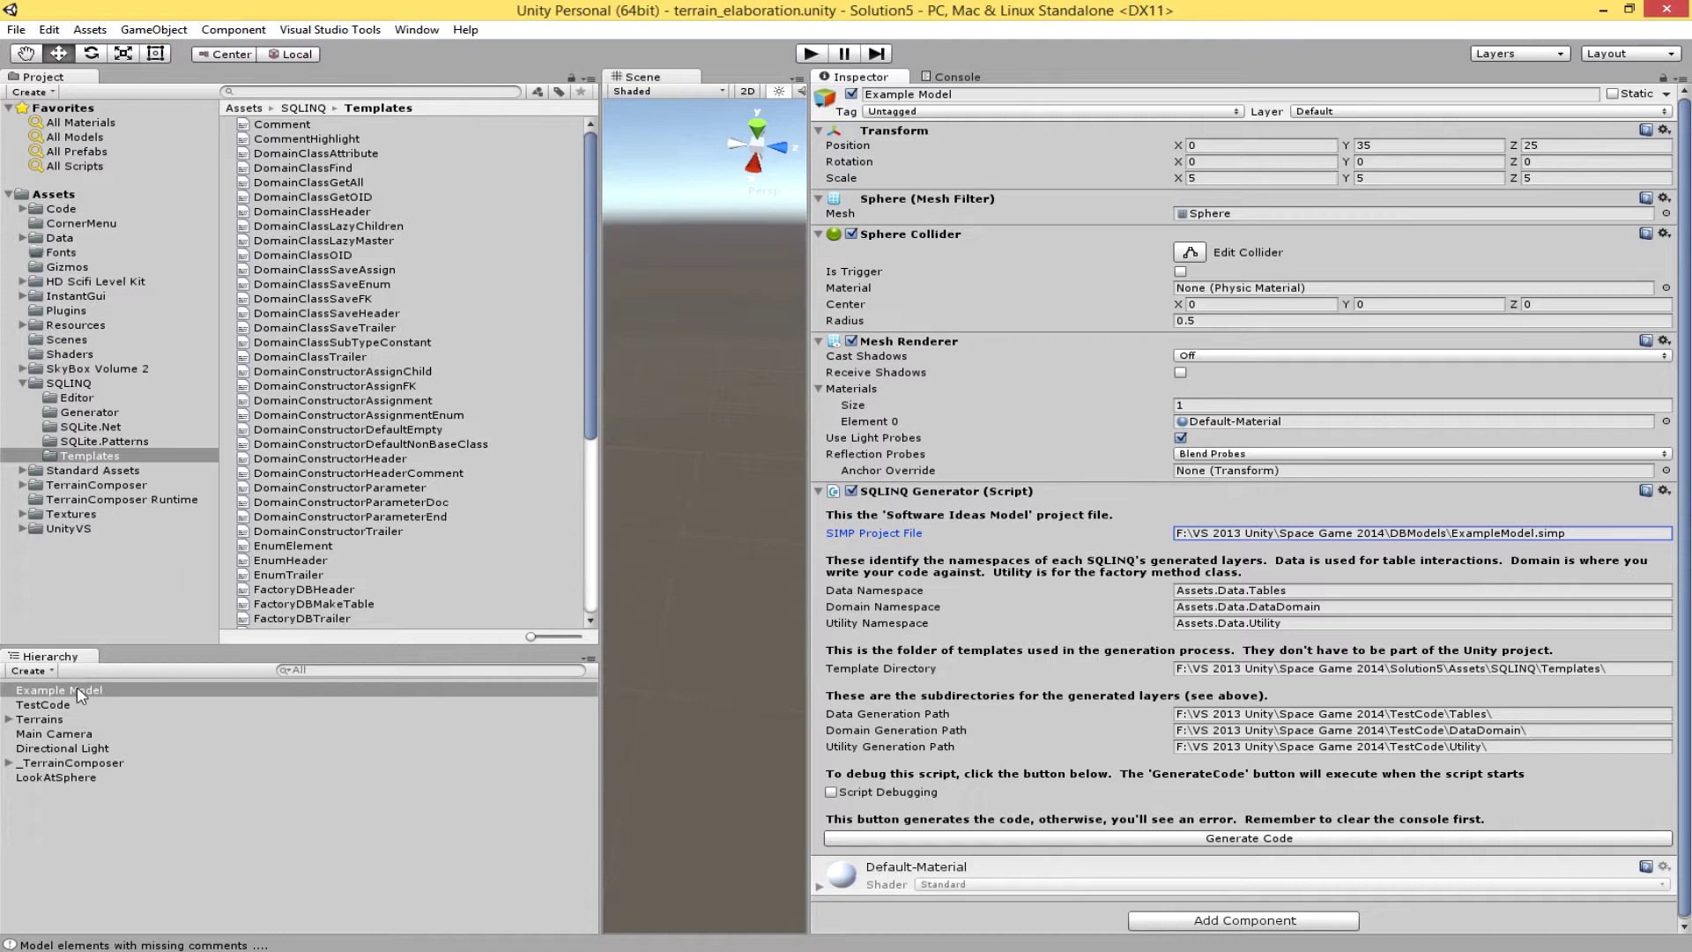
pyautogui.click(956, 77)
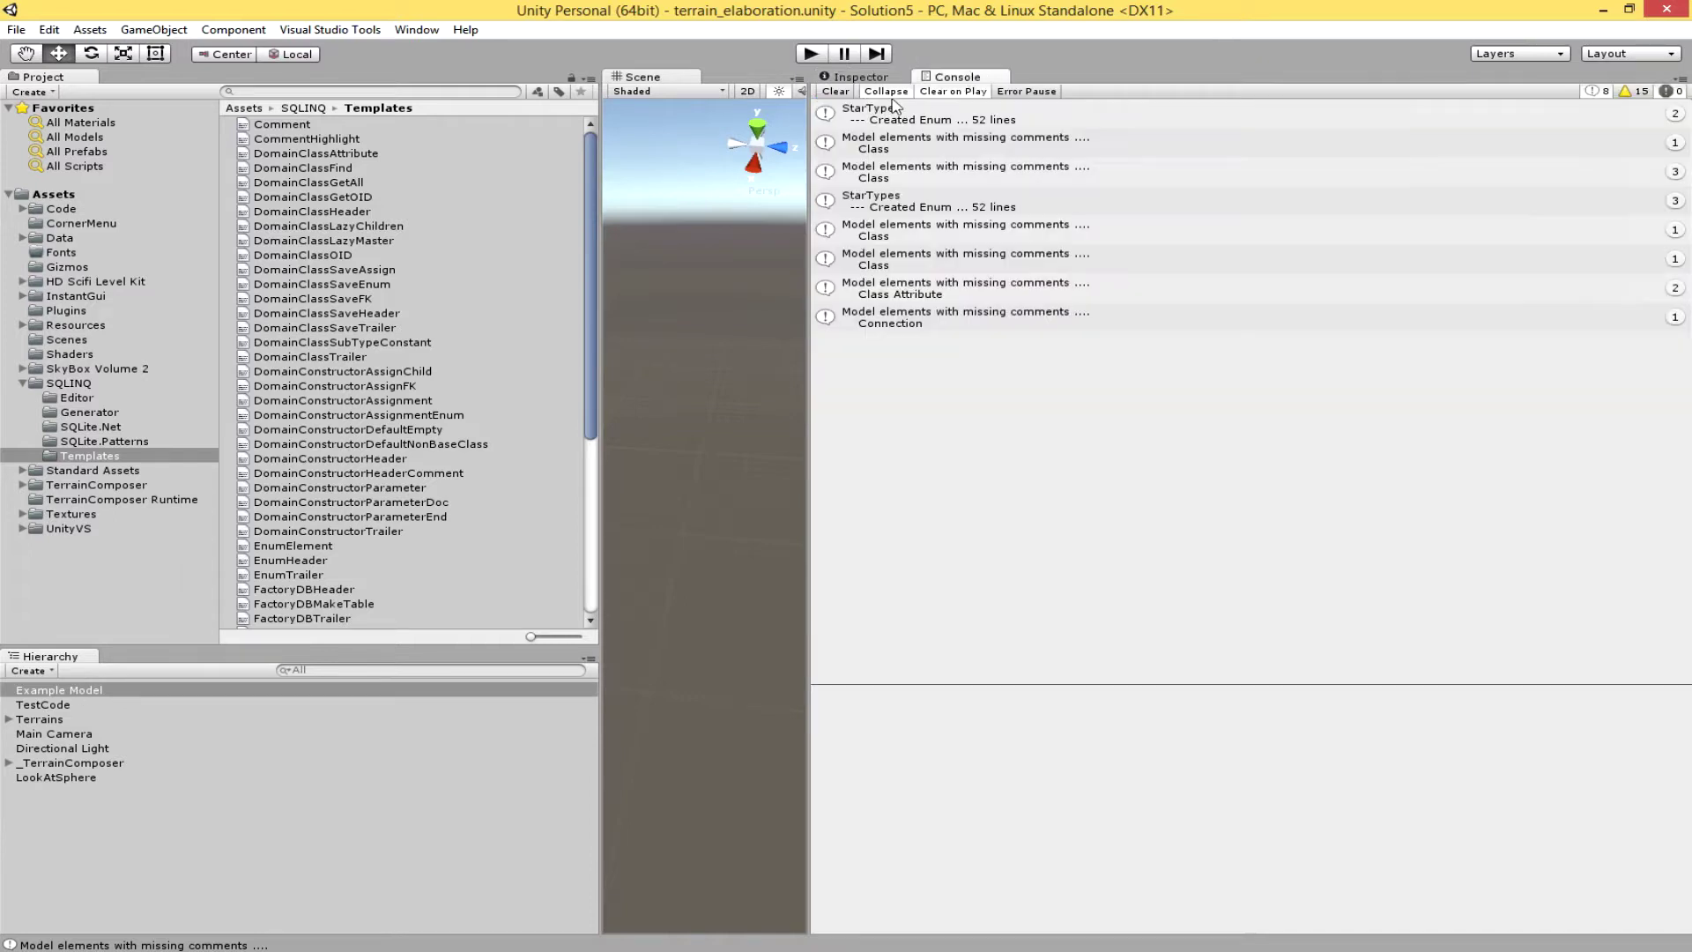
pyautogui.click(839, 92)
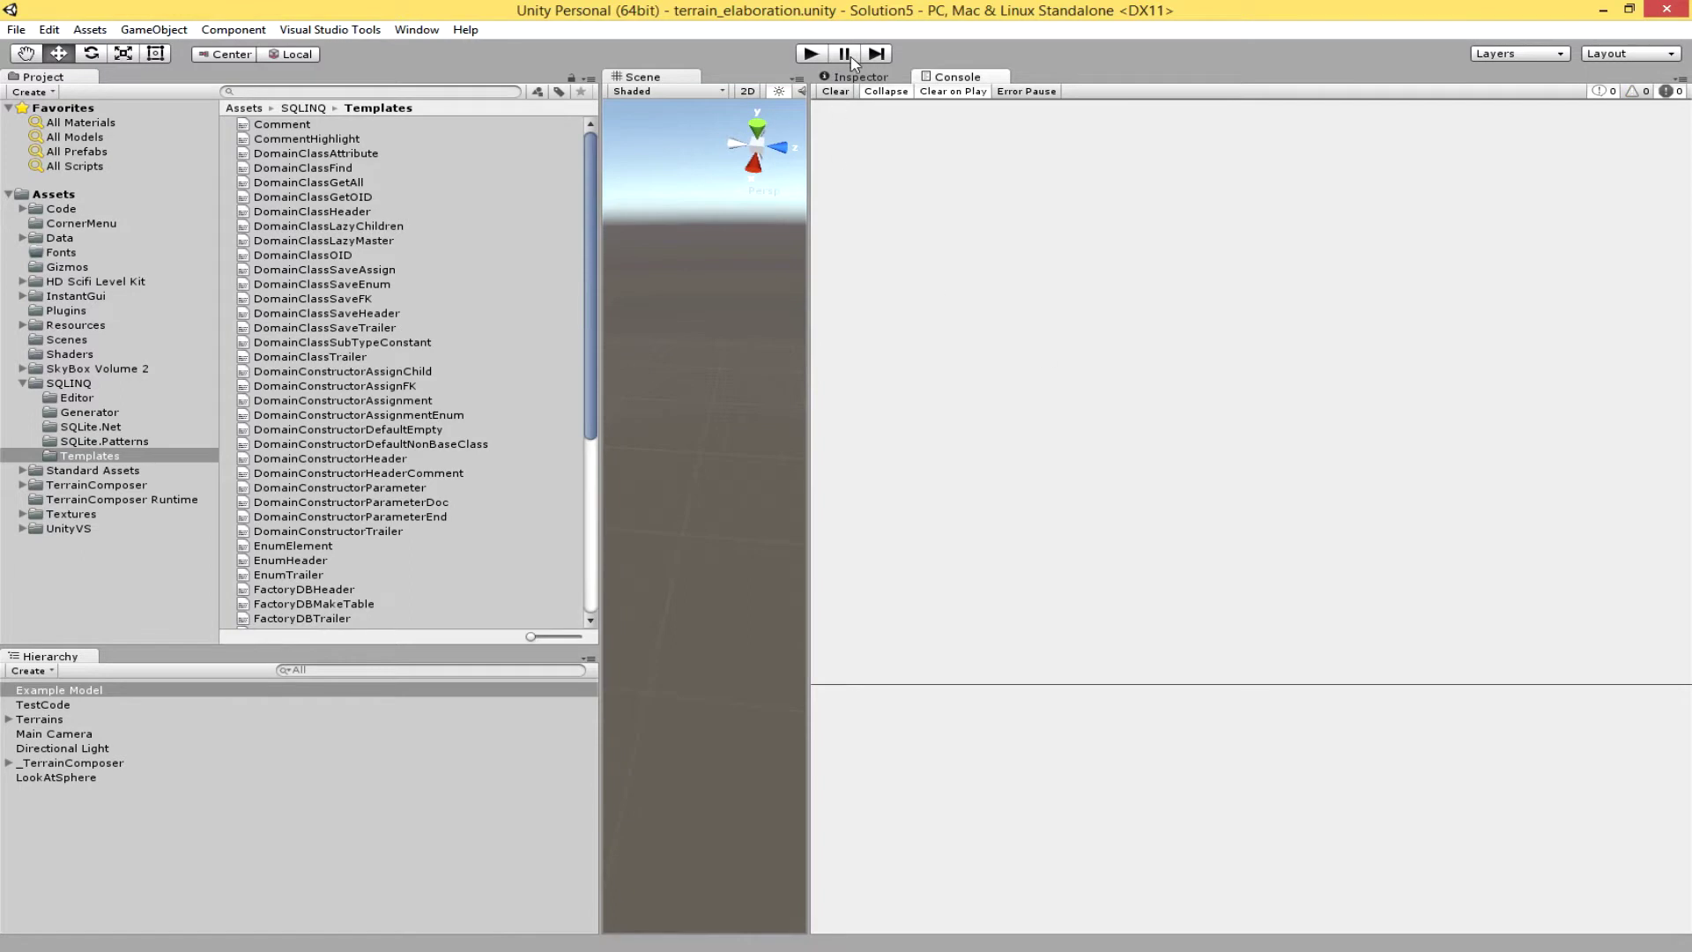
# Generate code with the Example Model object's SQLINQ Generator and inspect the resulting console entry.
pyautogui.click(880, 79)
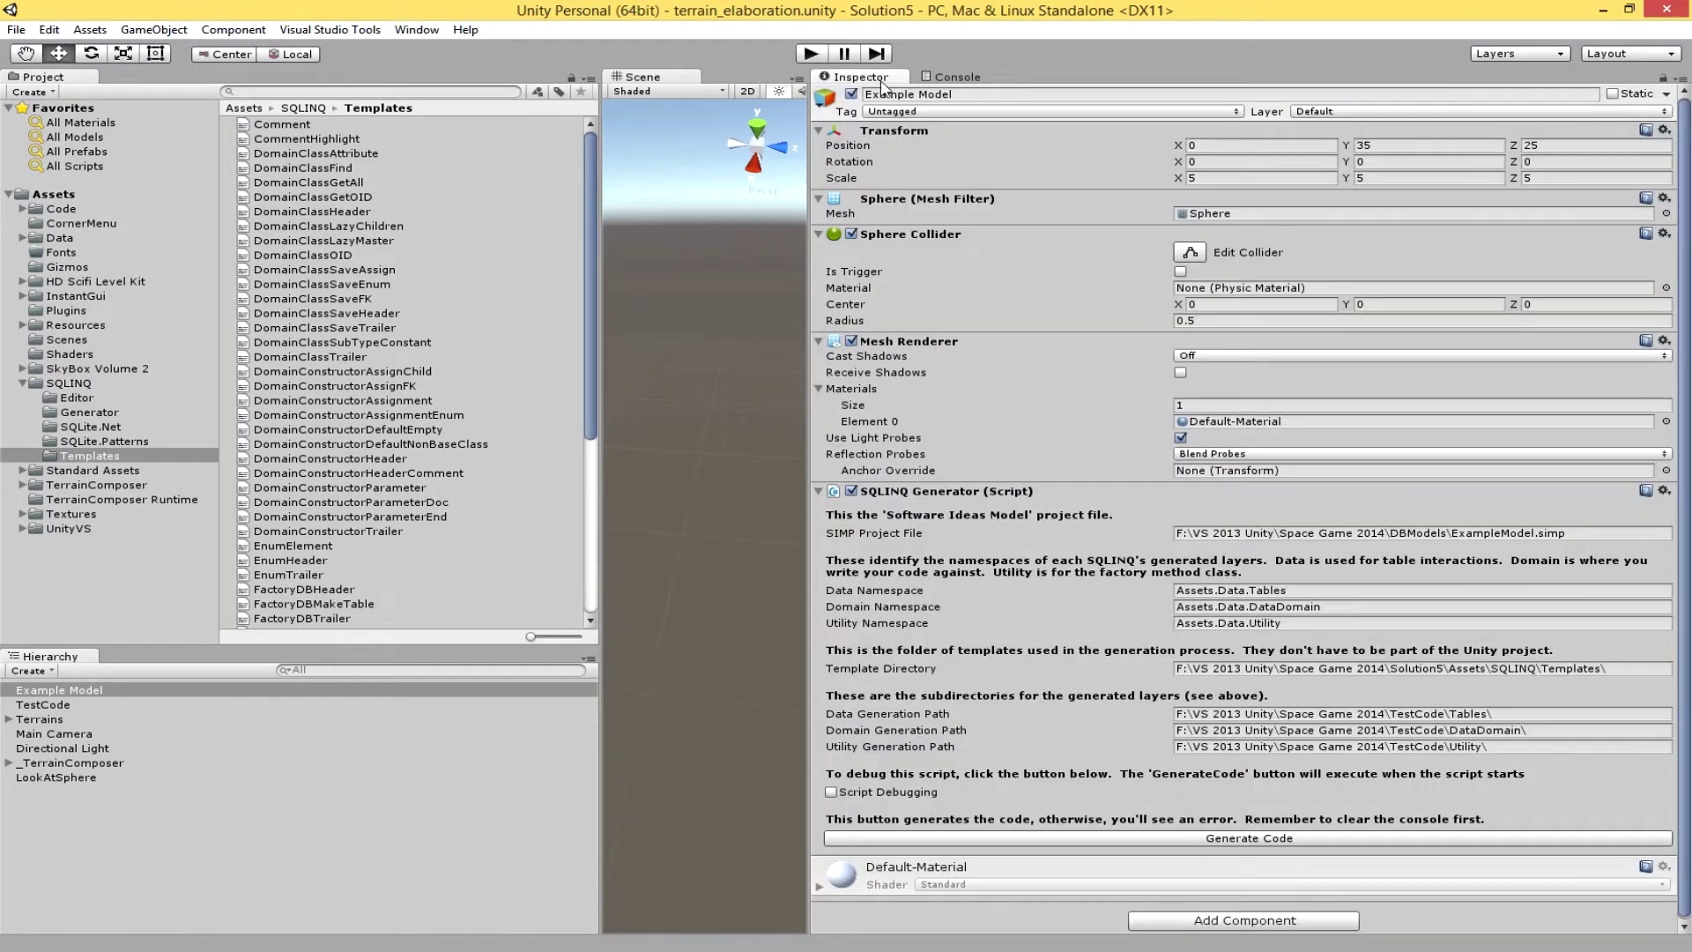
pyautogui.click(1273, 840)
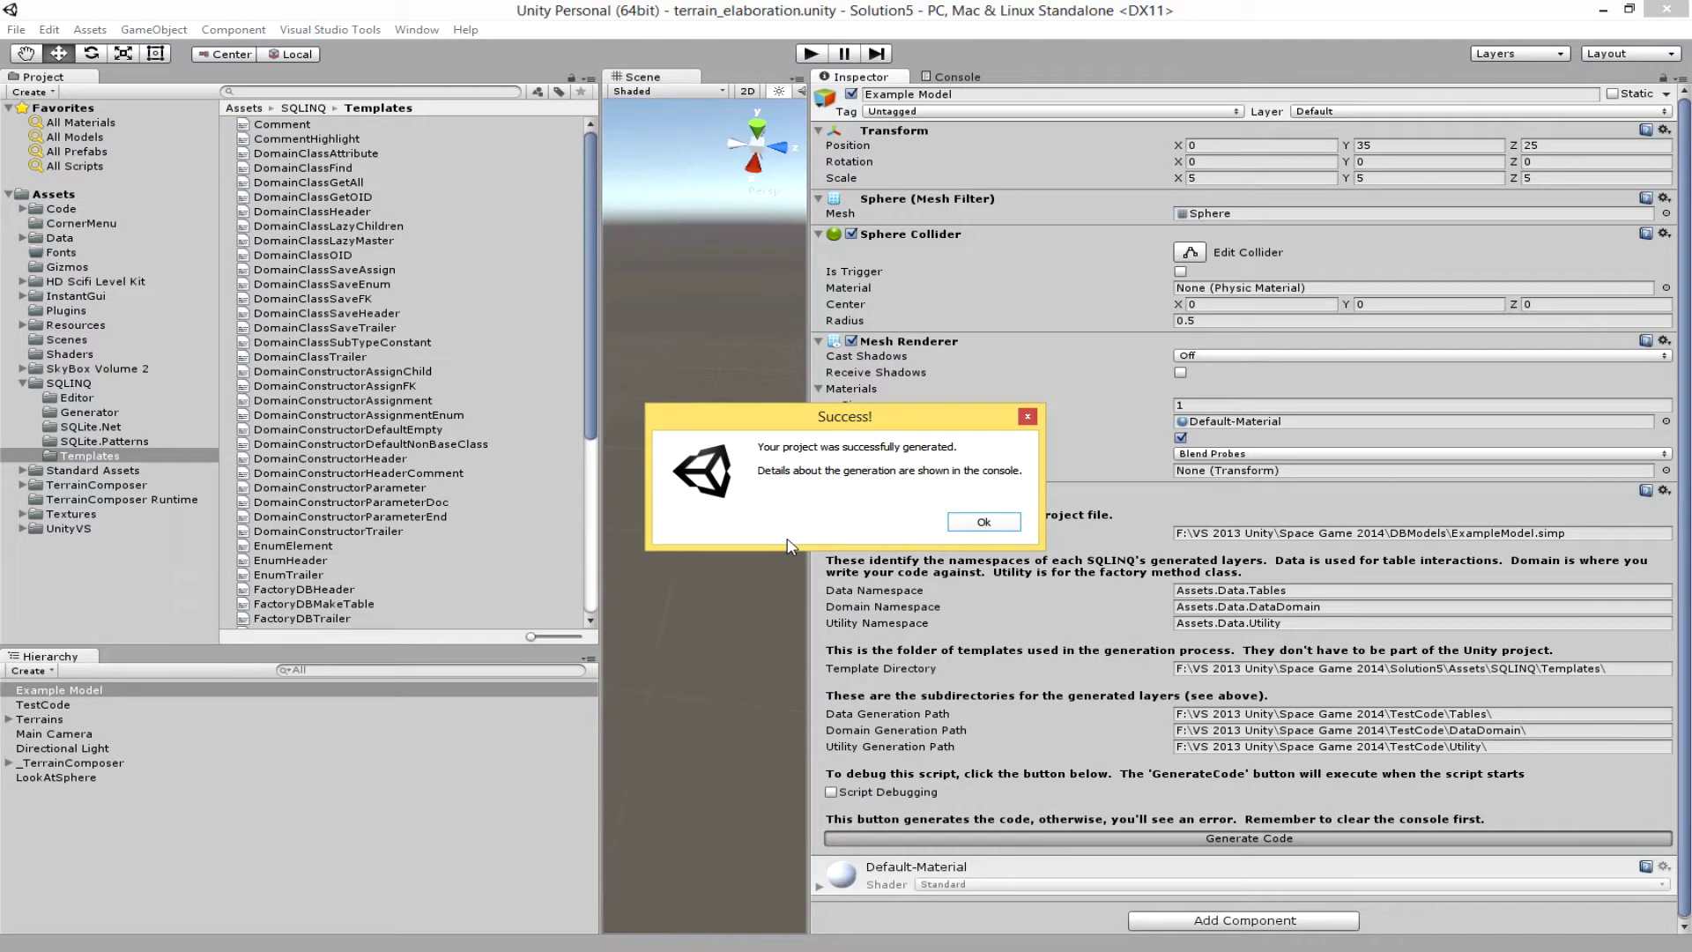
pyautogui.click(981, 527)
pyautogui.click(928, 81)
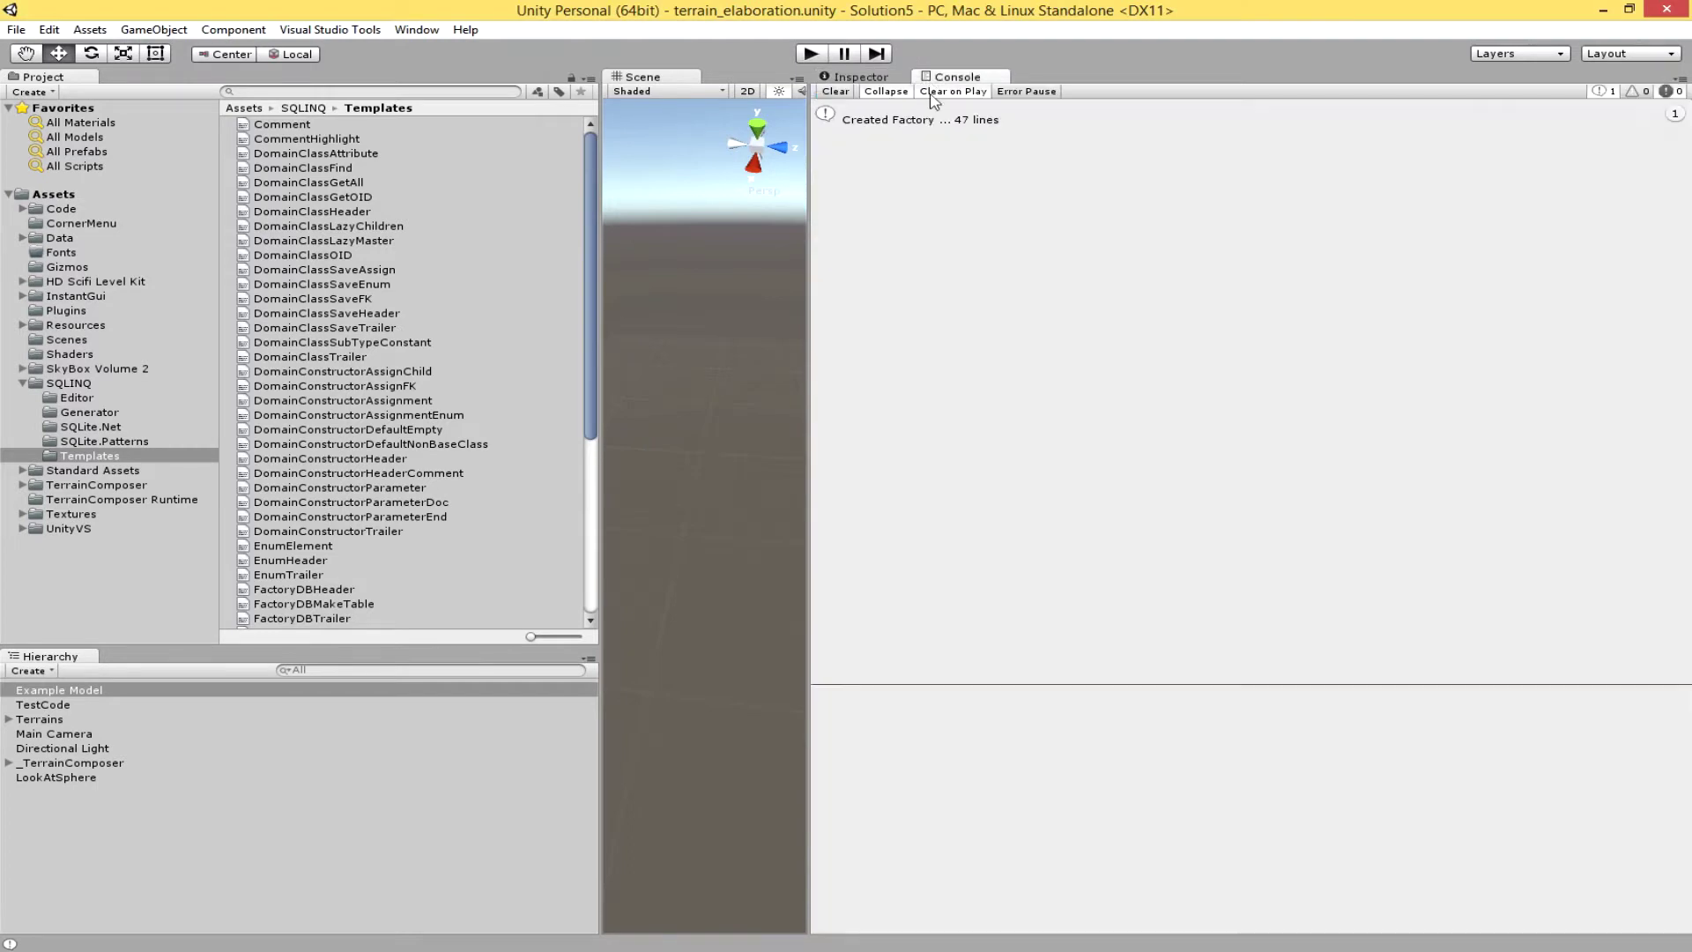
pyautogui.click(918, 123)
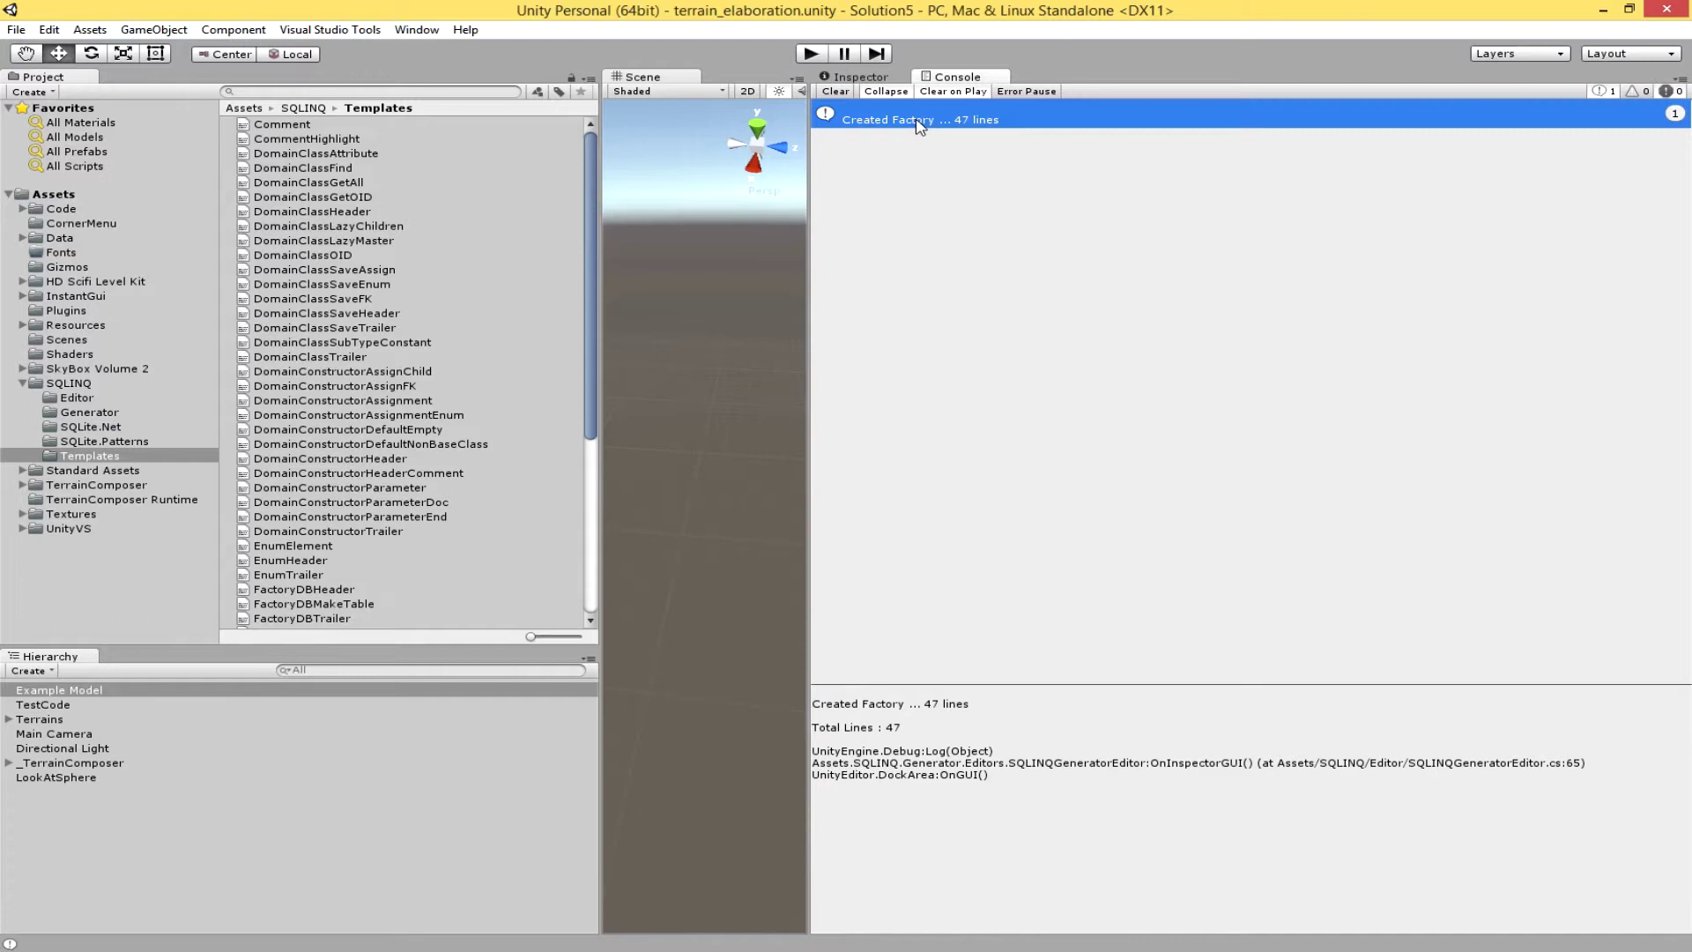
pyautogui.click(879, 81)
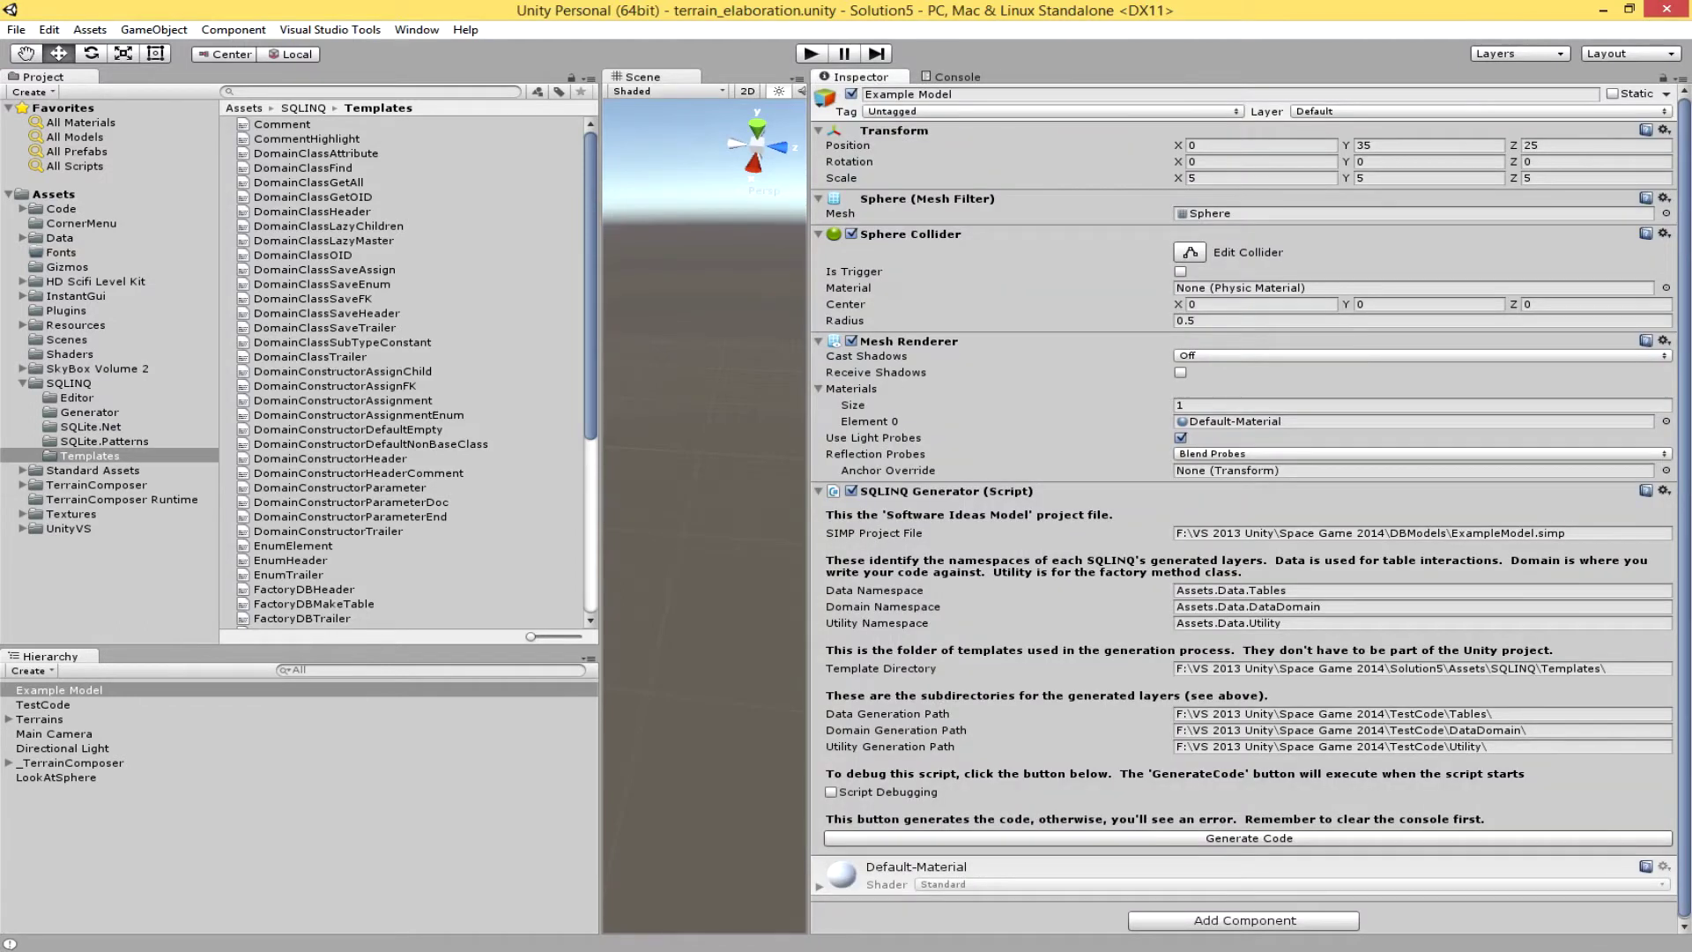
# Switch to Software Ideas Modeler and save the ExampleModel project.
pyautogui.hotkey('alt', 'Tab')
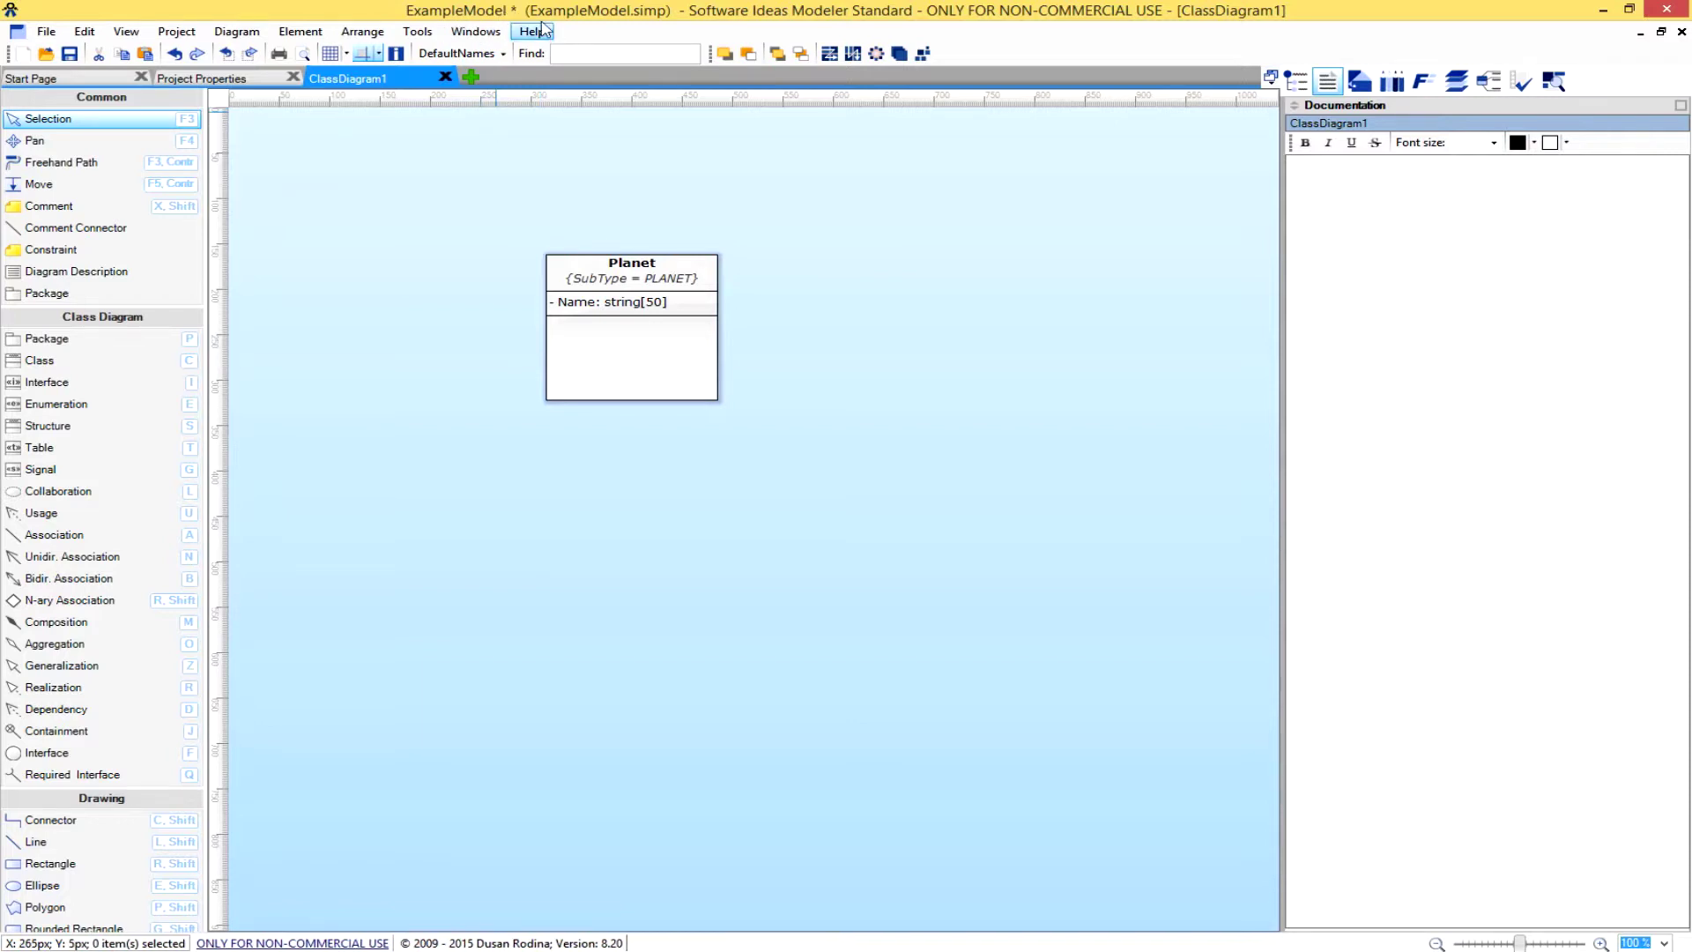
pyautogui.click(69, 54)
pyautogui.click(70, 54)
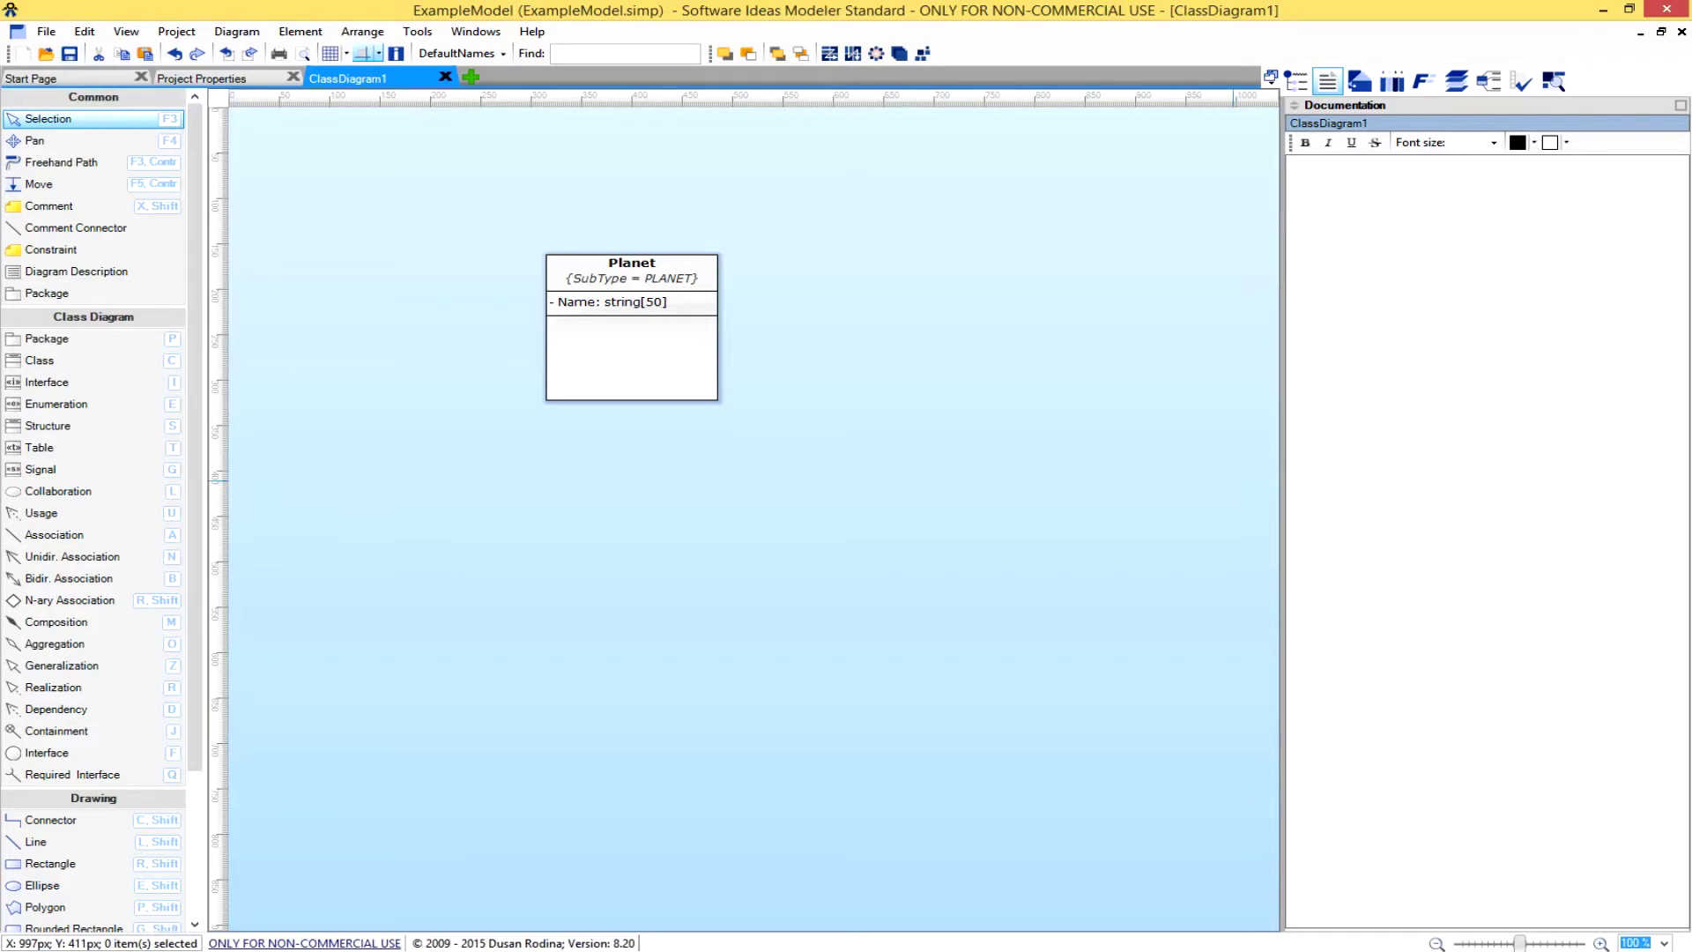
# Switch to Unity, generate the code from the saved ExampleModel.simp and inspect the console entry for Planet.
pyautogui.hotkey('alt', 'Tab')
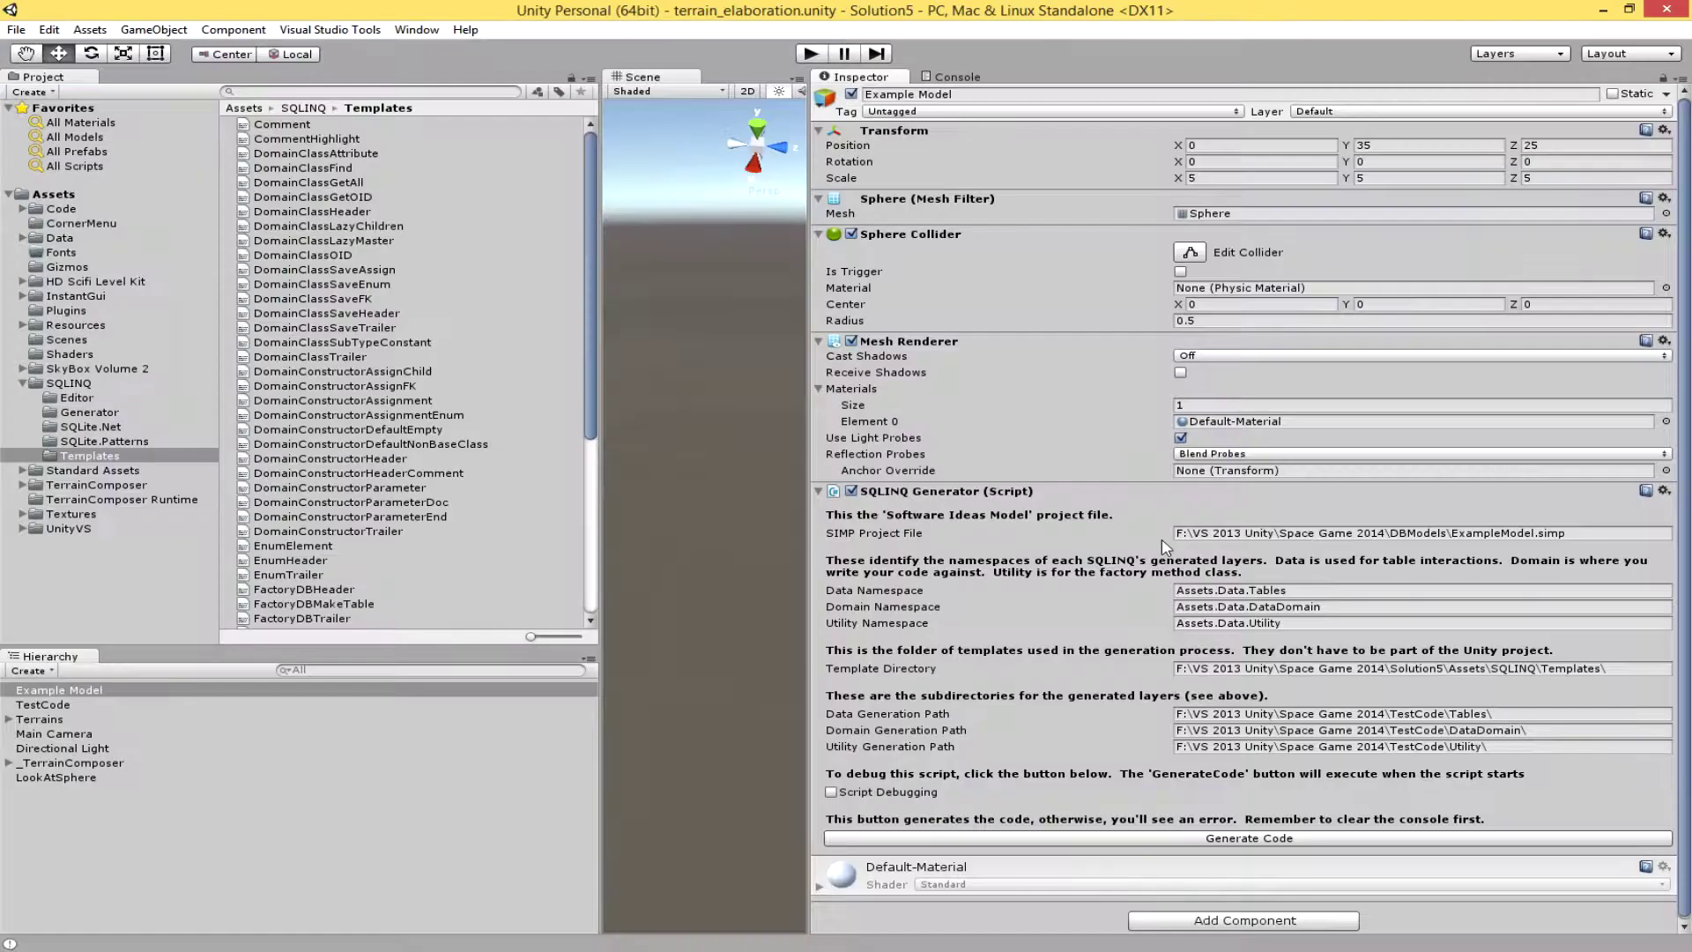
pyautogui.click(1293, 839)
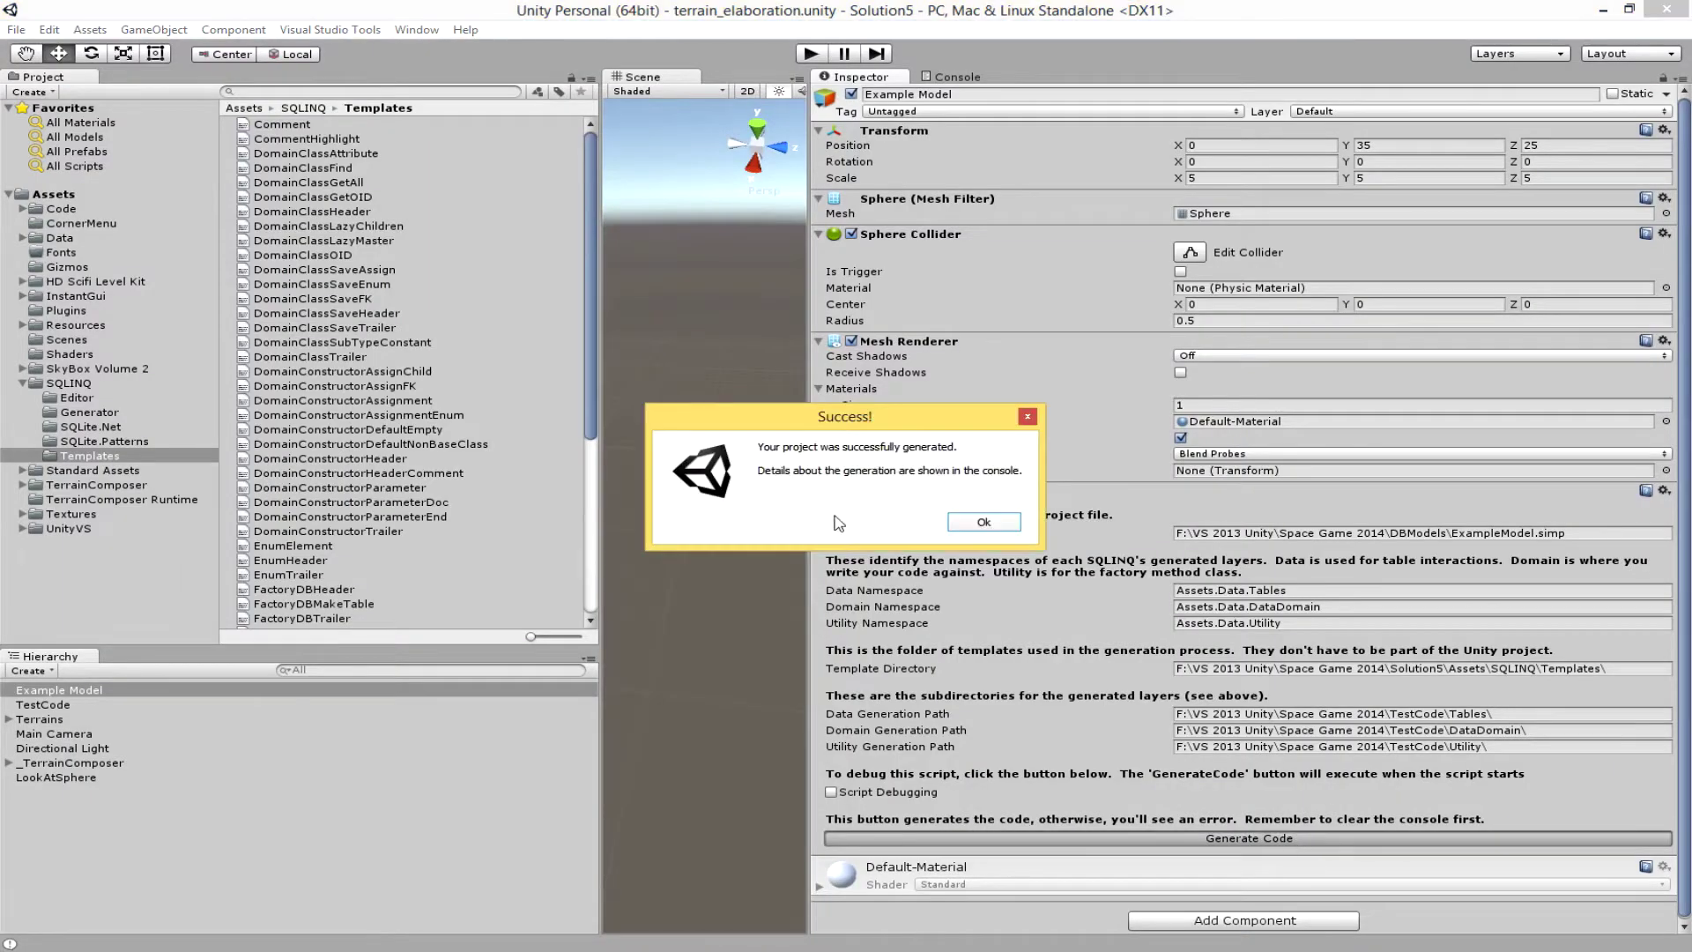
pyautogui.click(972, 524)
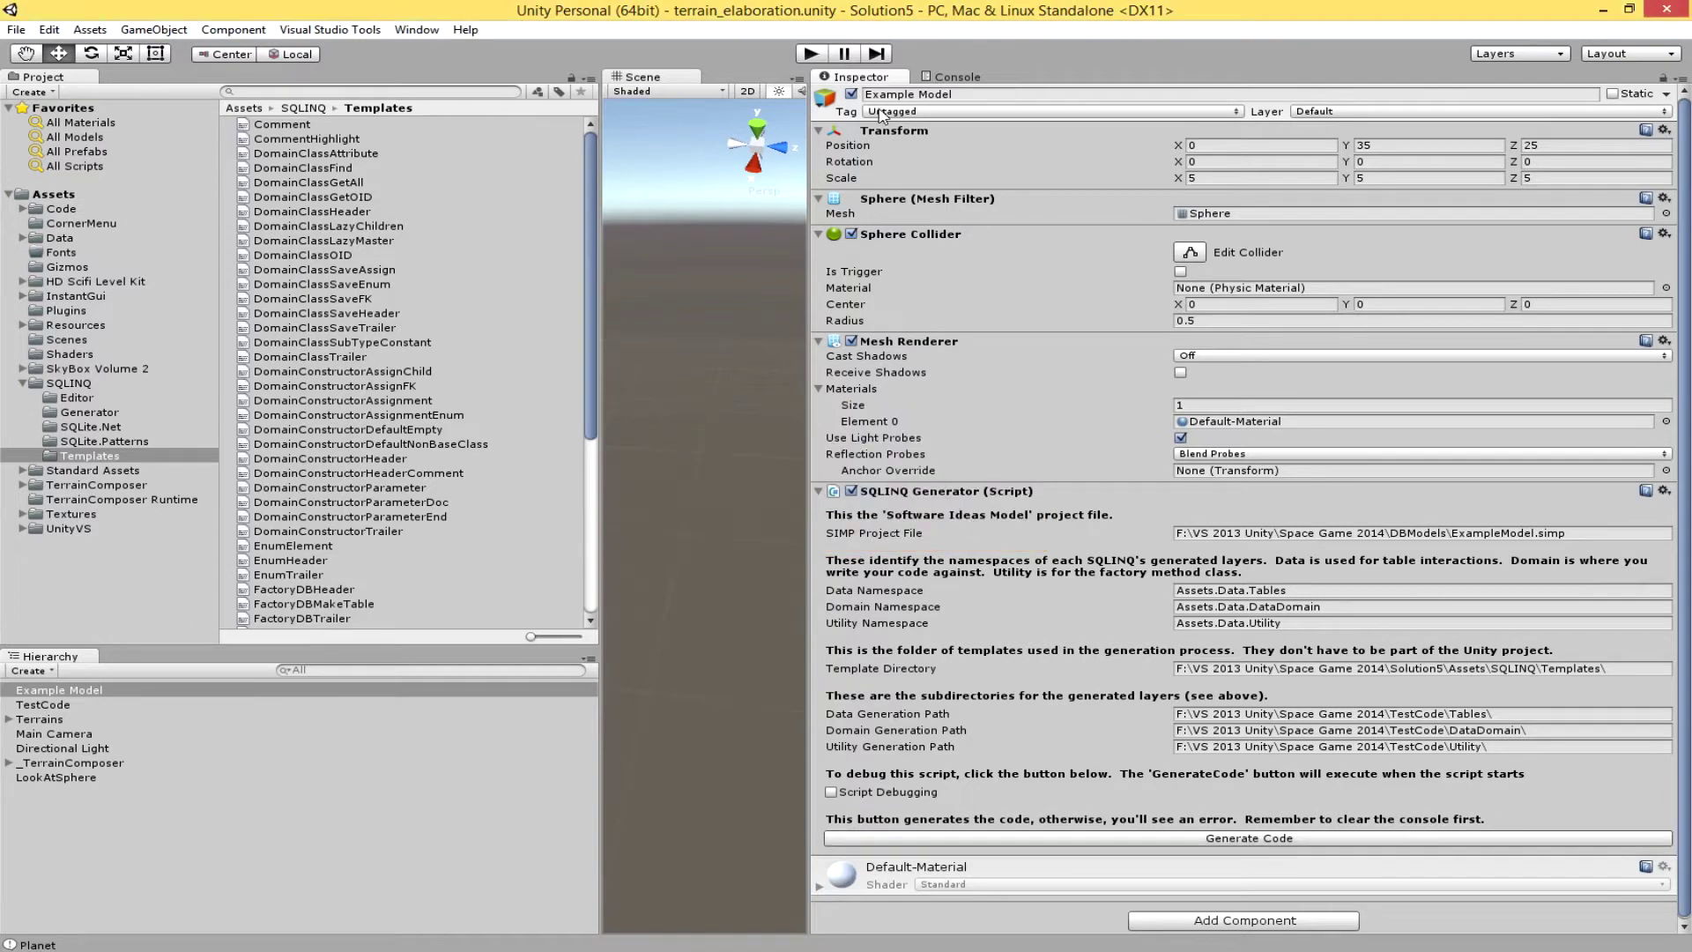
pyautogui.click(954, 79)
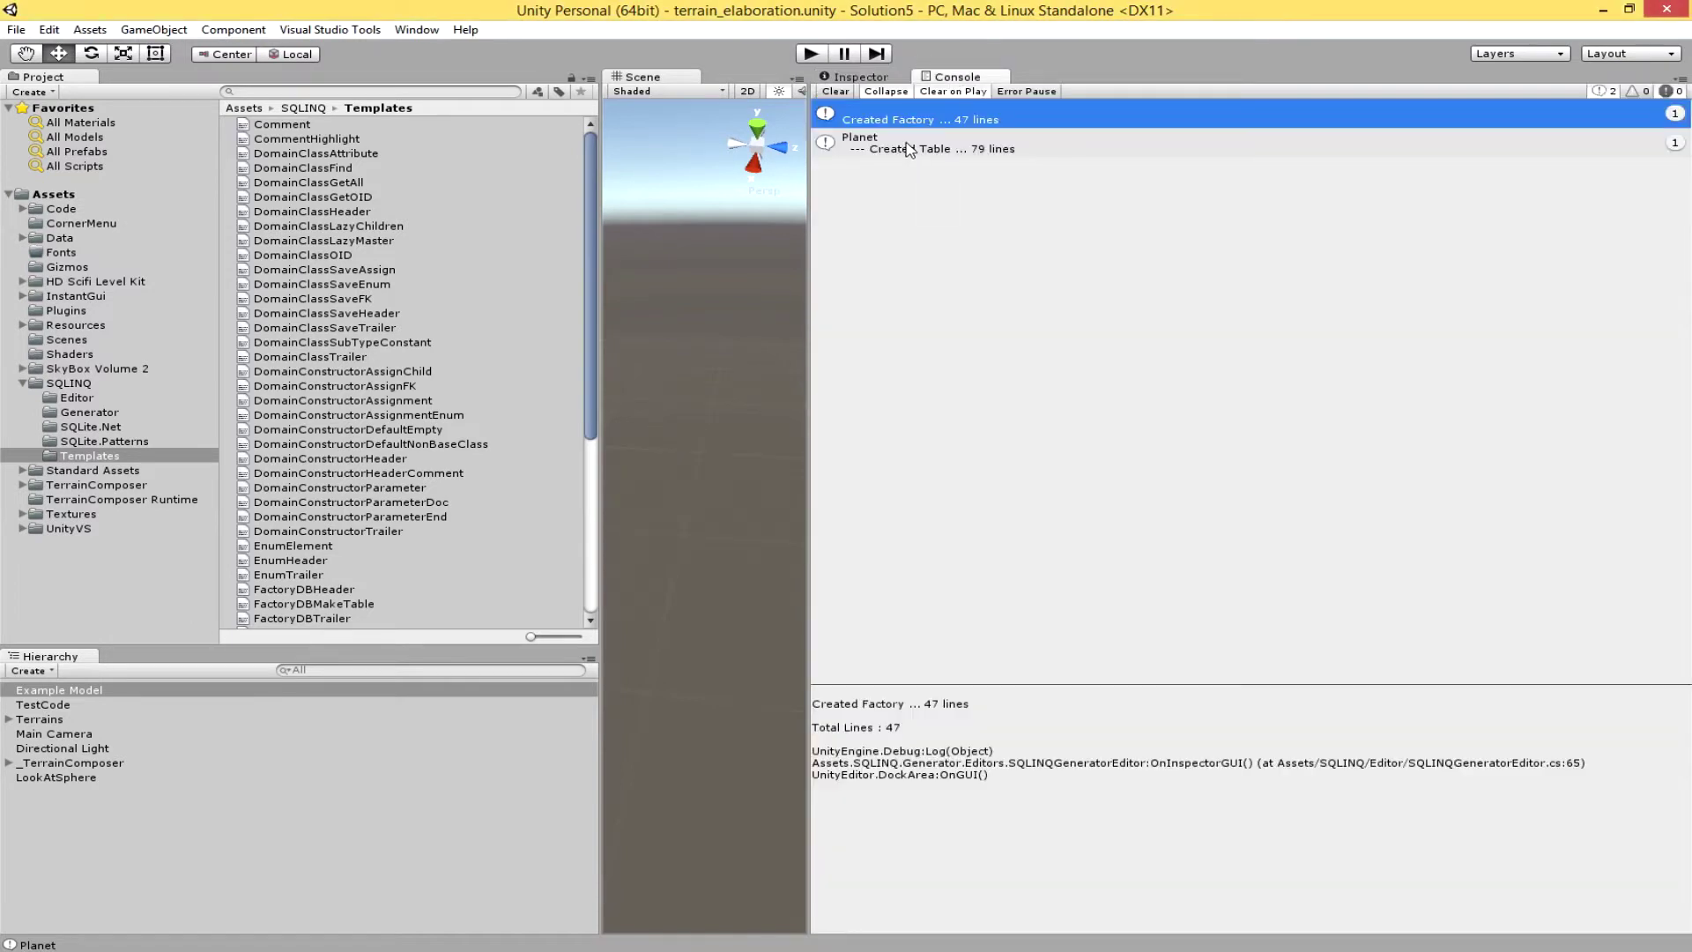
pyautogui.click(912, 145)
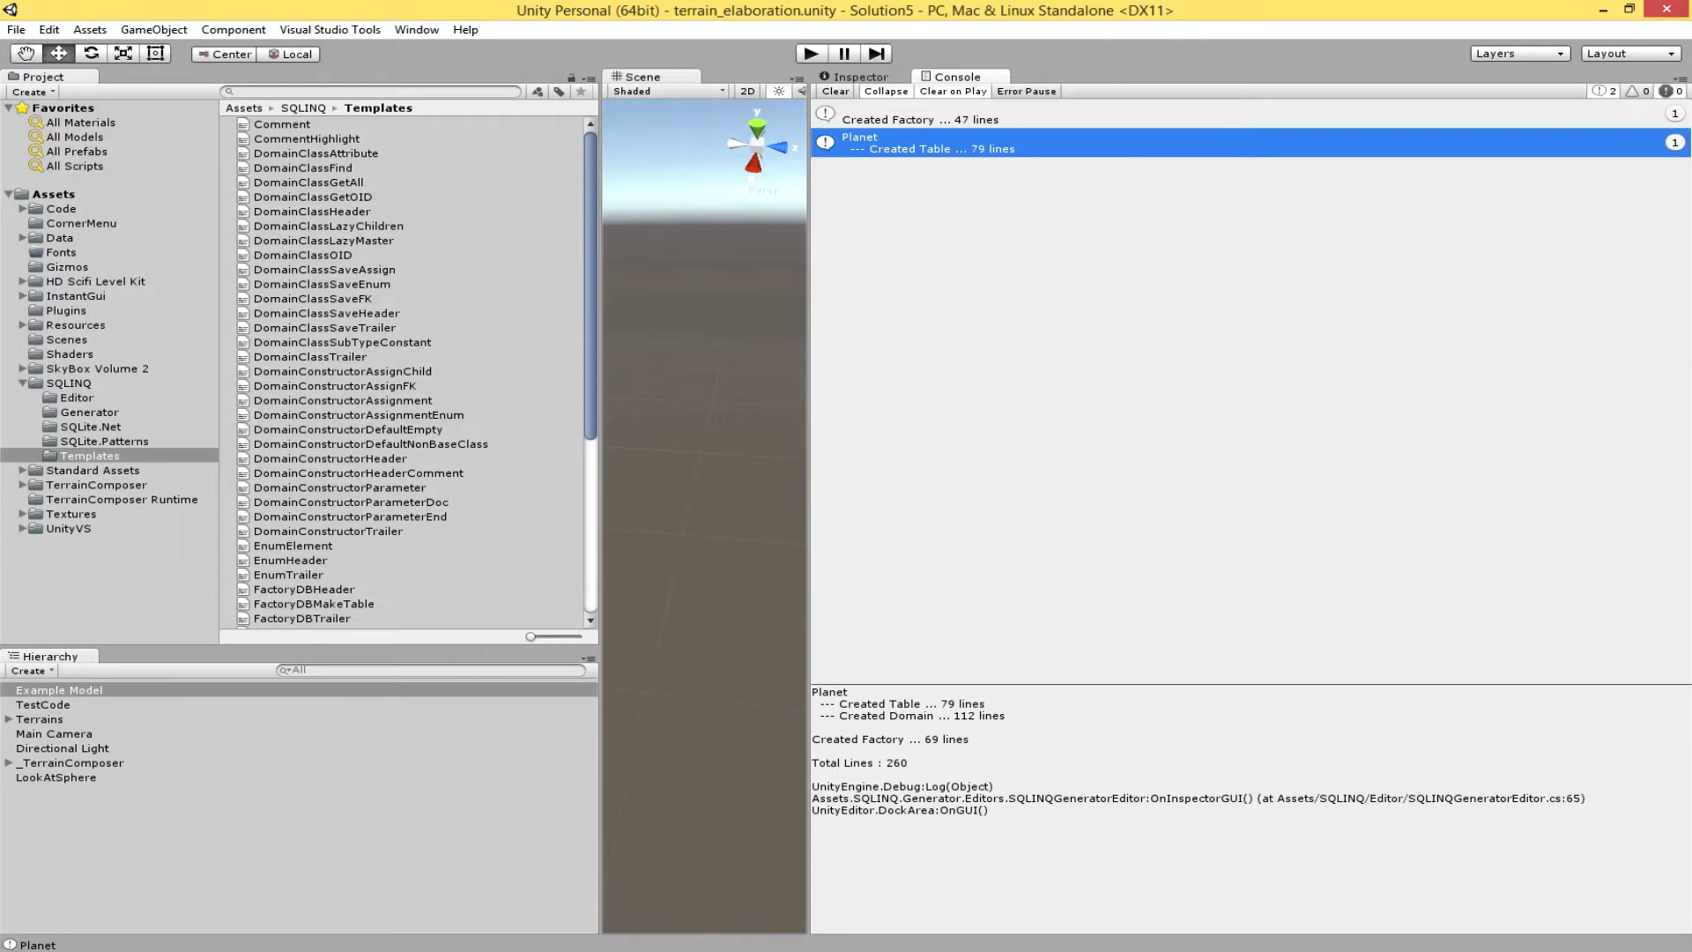
# Switch to Notepad++ and browse the generated files in the DataDomain, Tables and Utility folders of TestCode.
pyautogui.hotkey('alt', 'Tab')
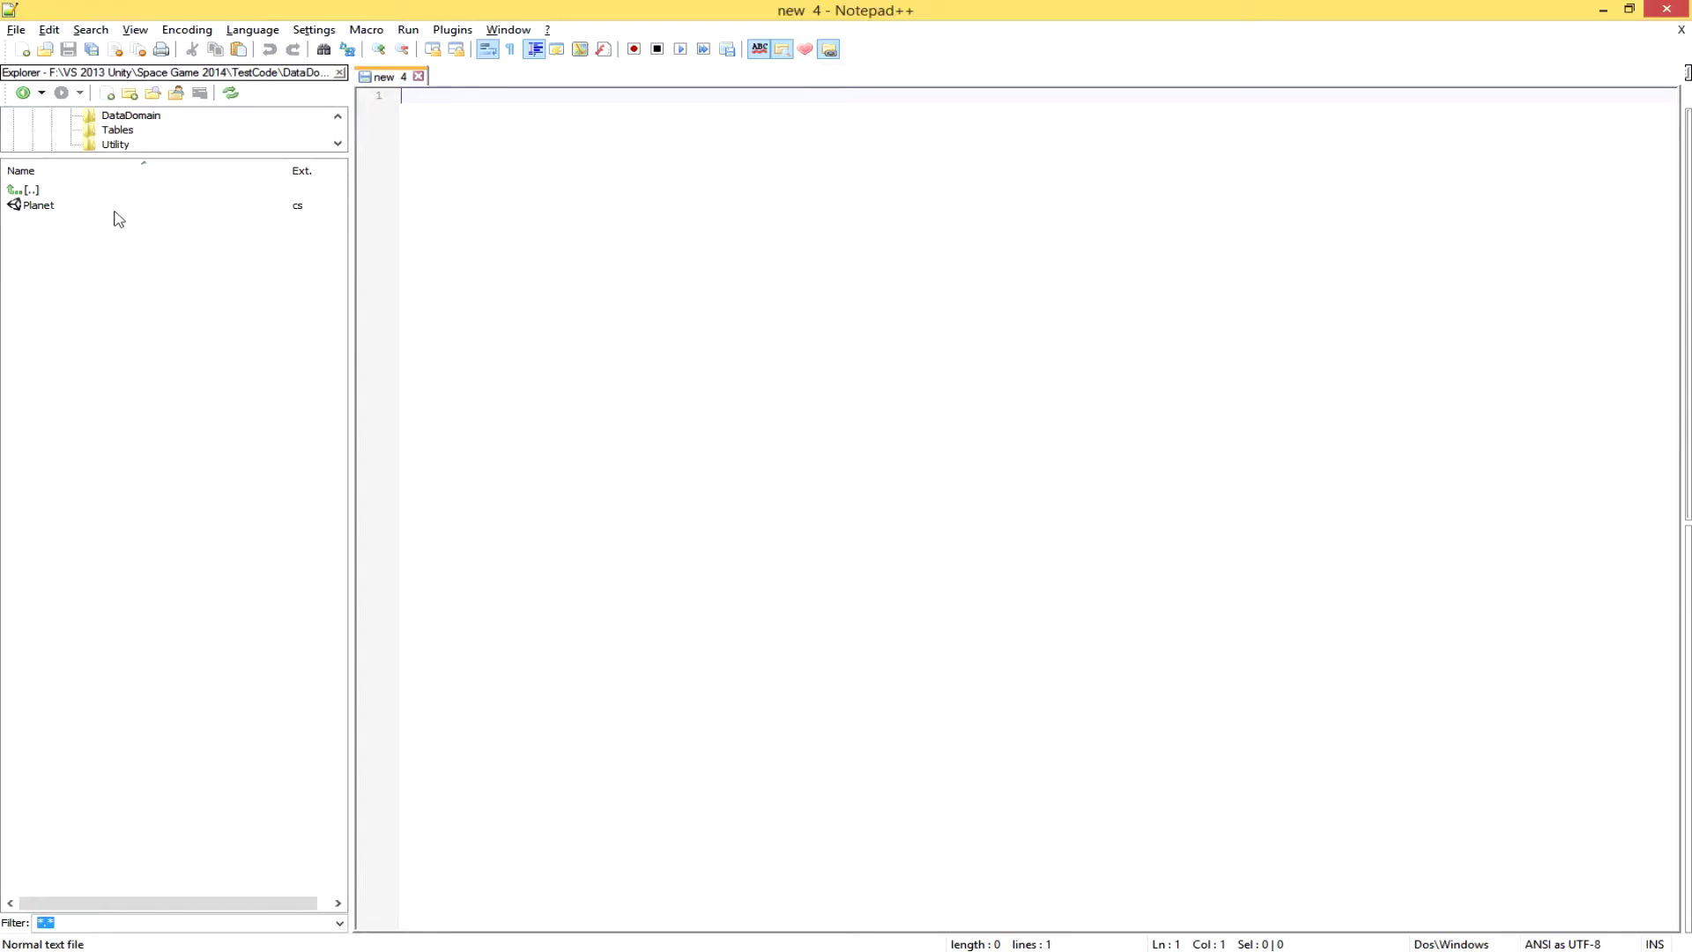
pyautogui.click(126, 117)
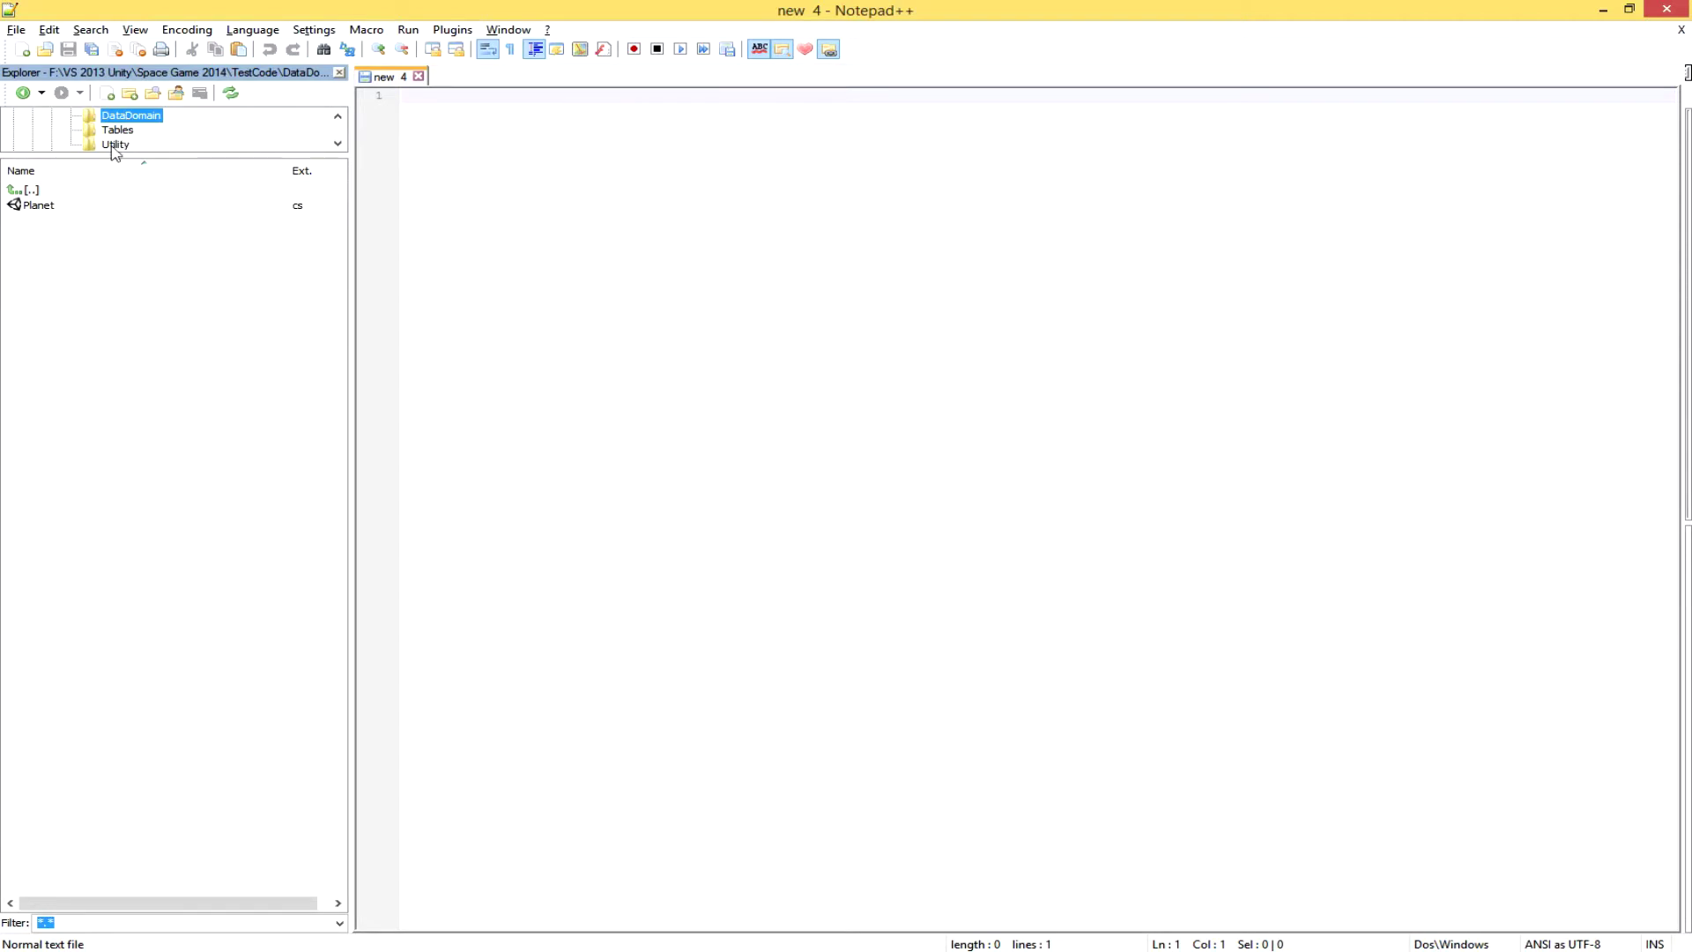
pyautogui.click(119, 132)
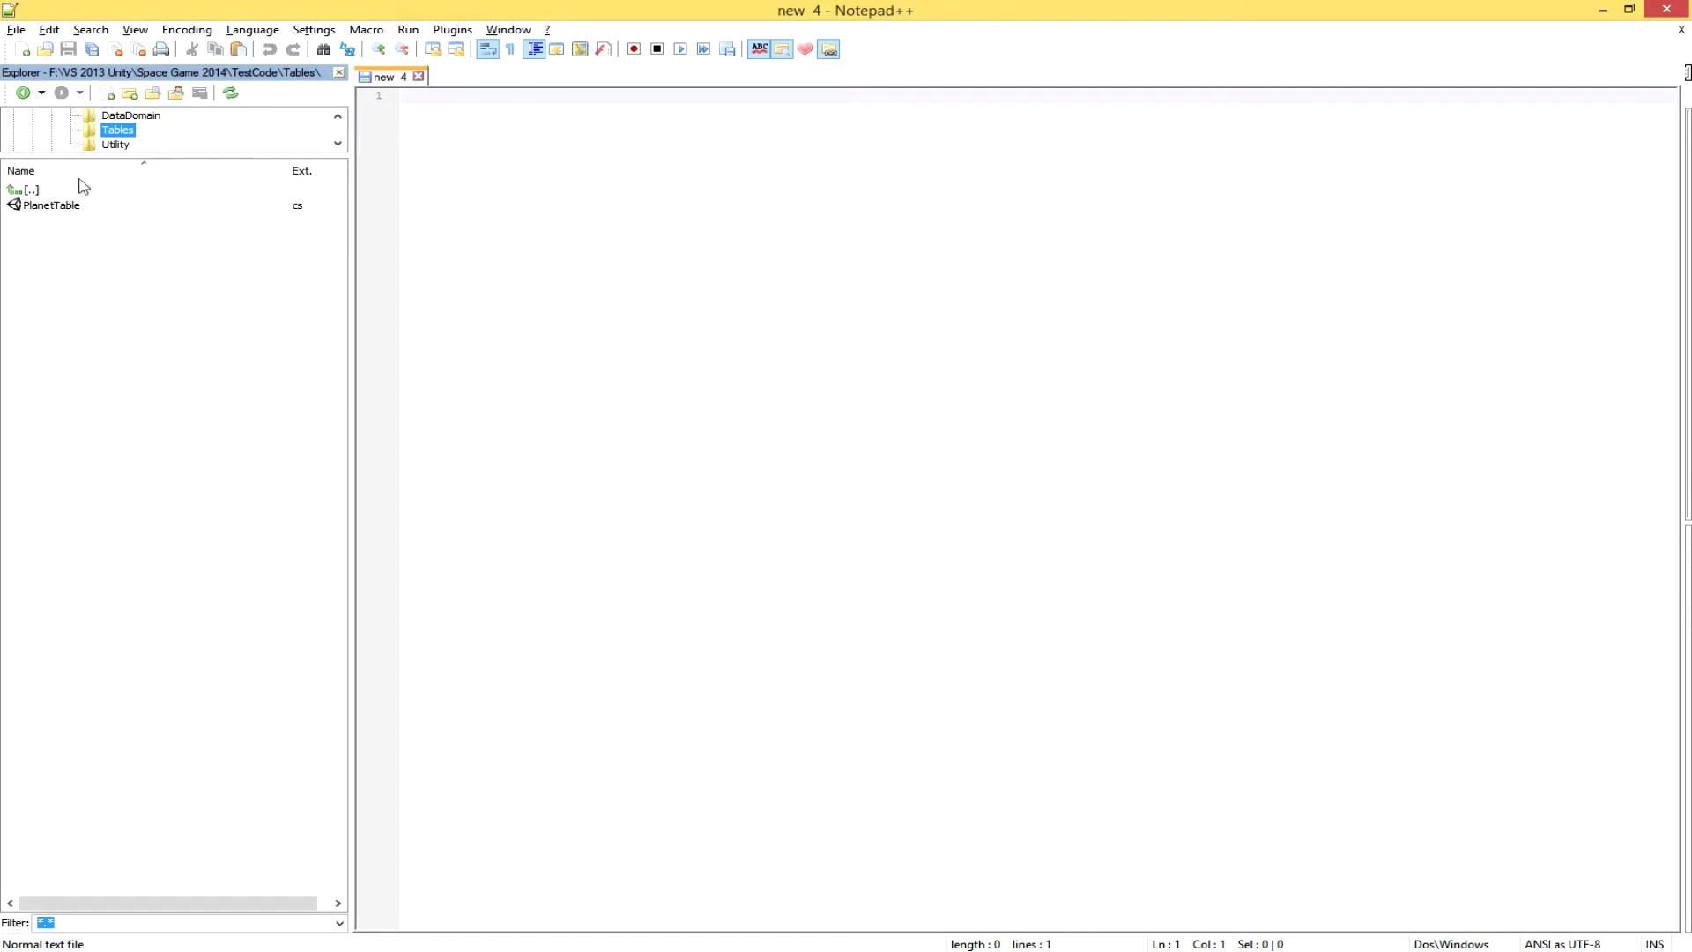
pyautogui.click(115, 145)
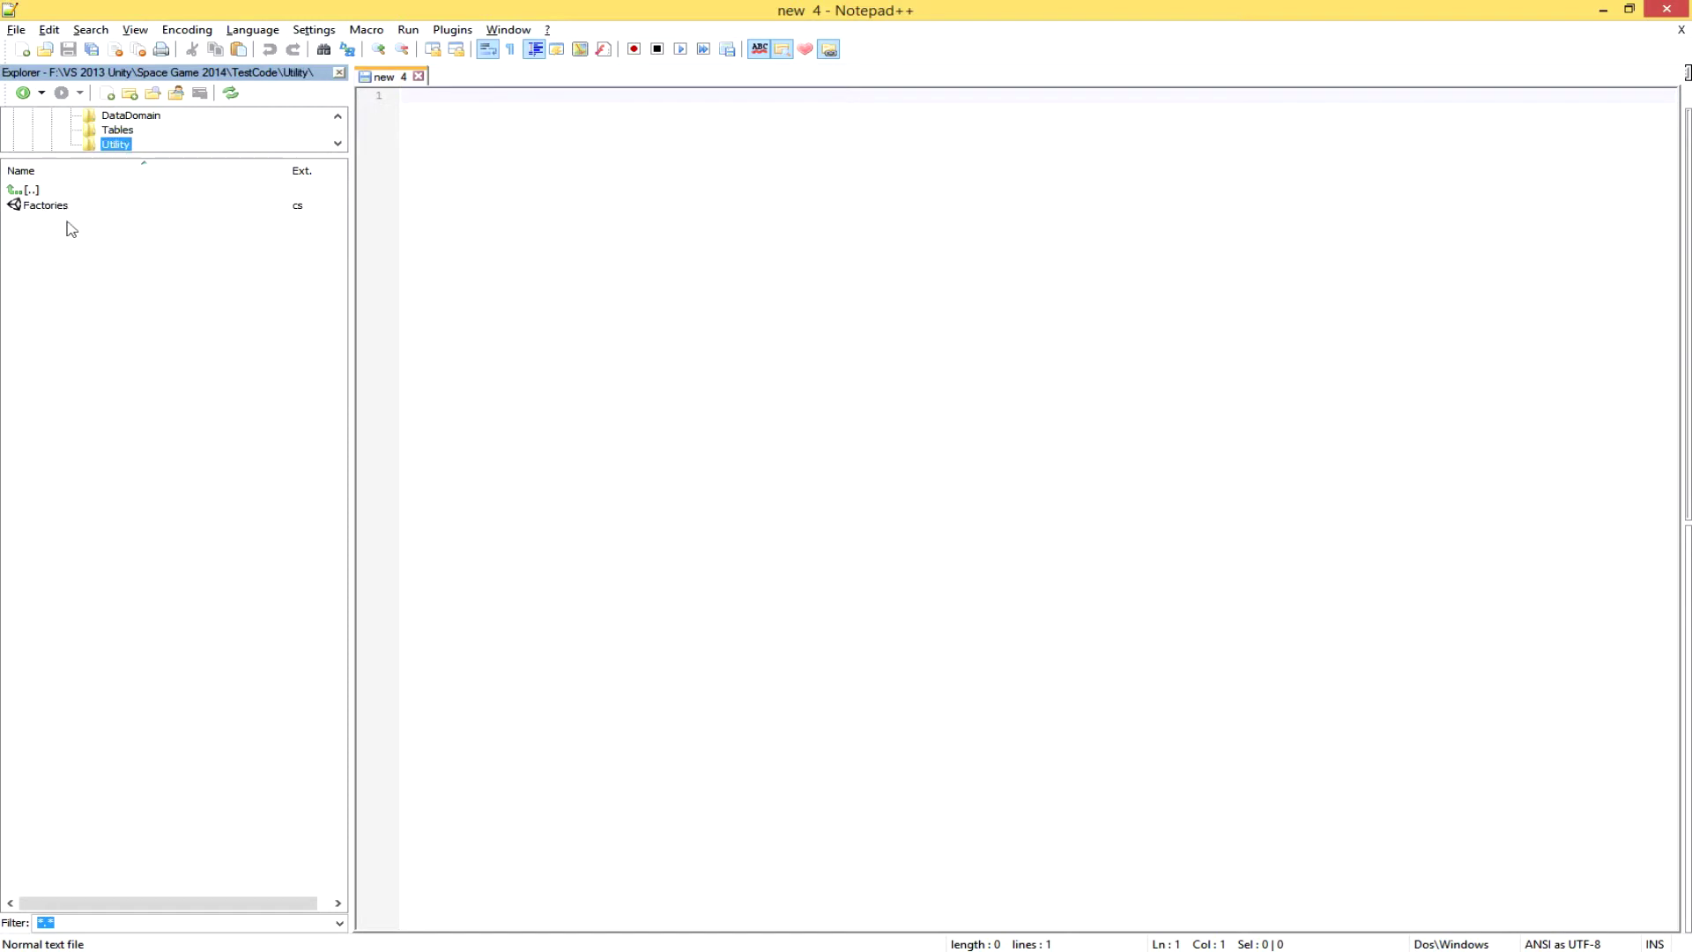
# Open PlanetTable.cs from the Tables folder and examine its namespace, class declaration and OID property.
pyautogui.click(116, 132)
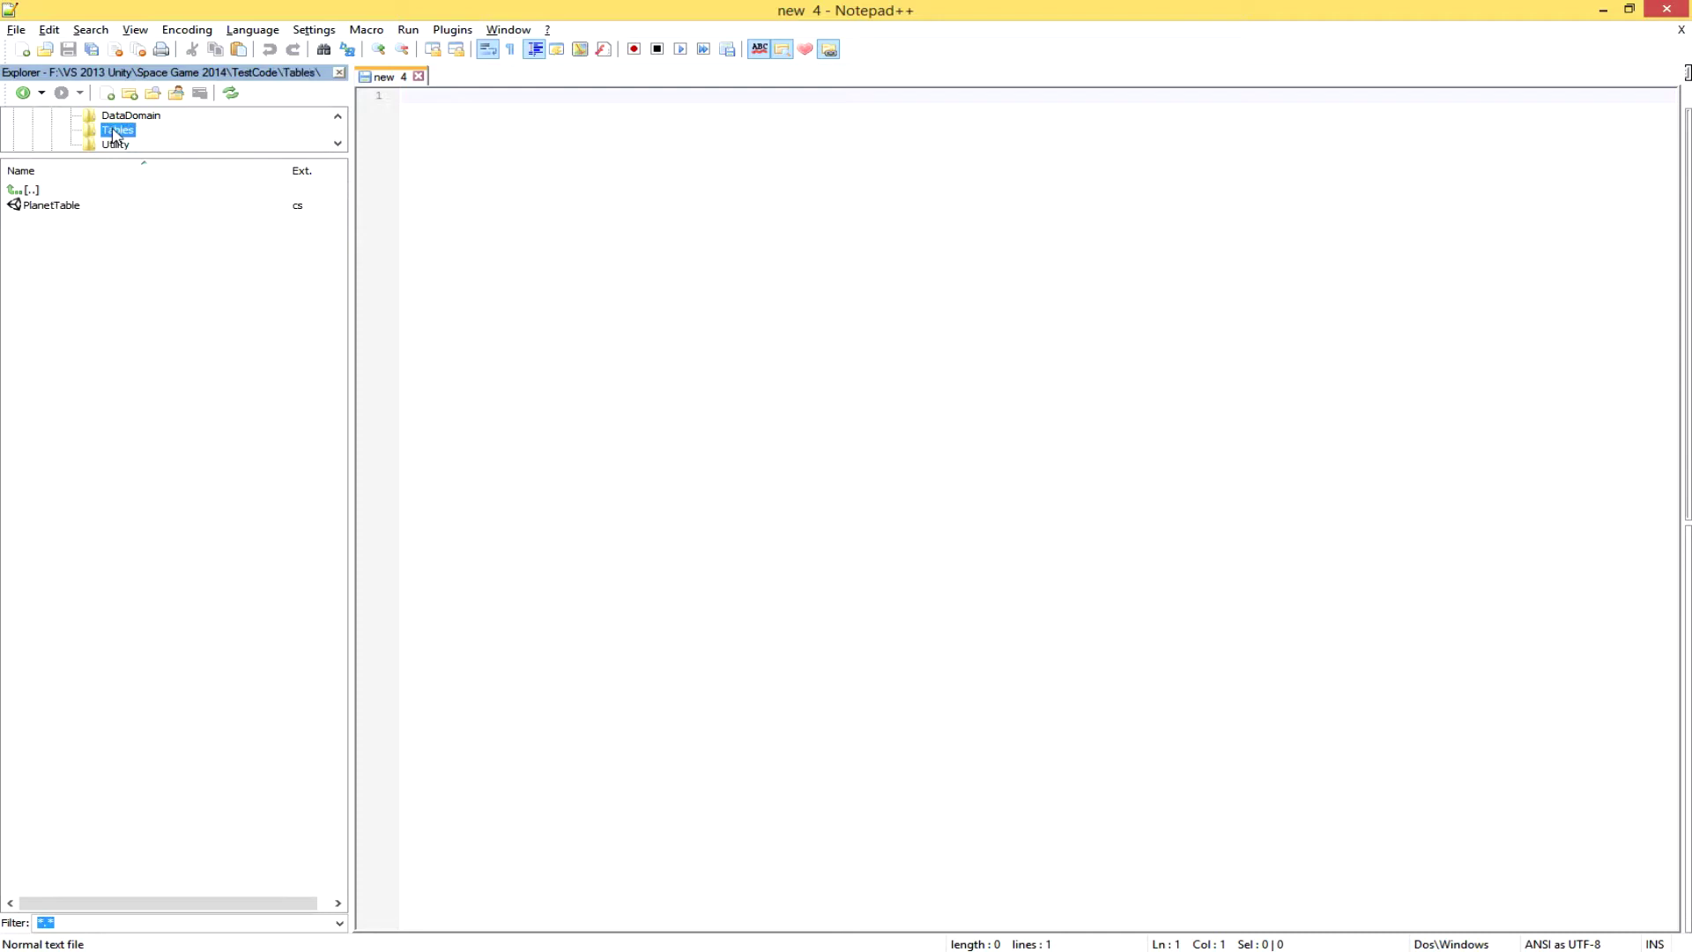
pyautogui.doubleClick(50, 205)
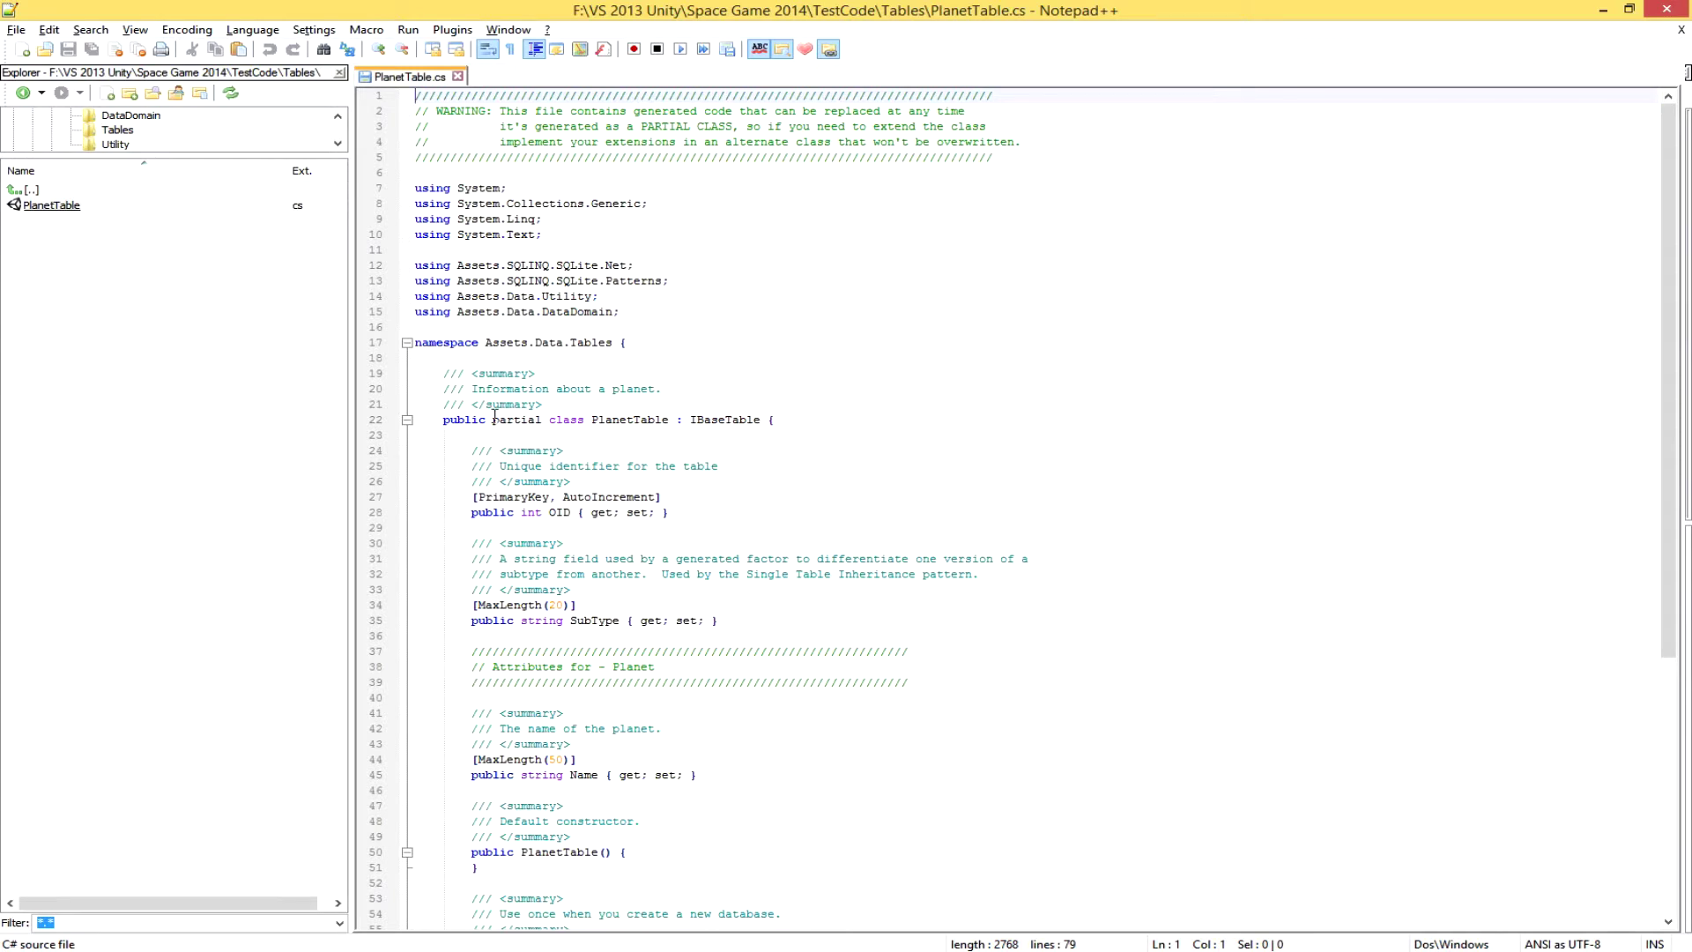
pyautogui.moveTo(785, 421); pyautogui.dragTo(401, 355)
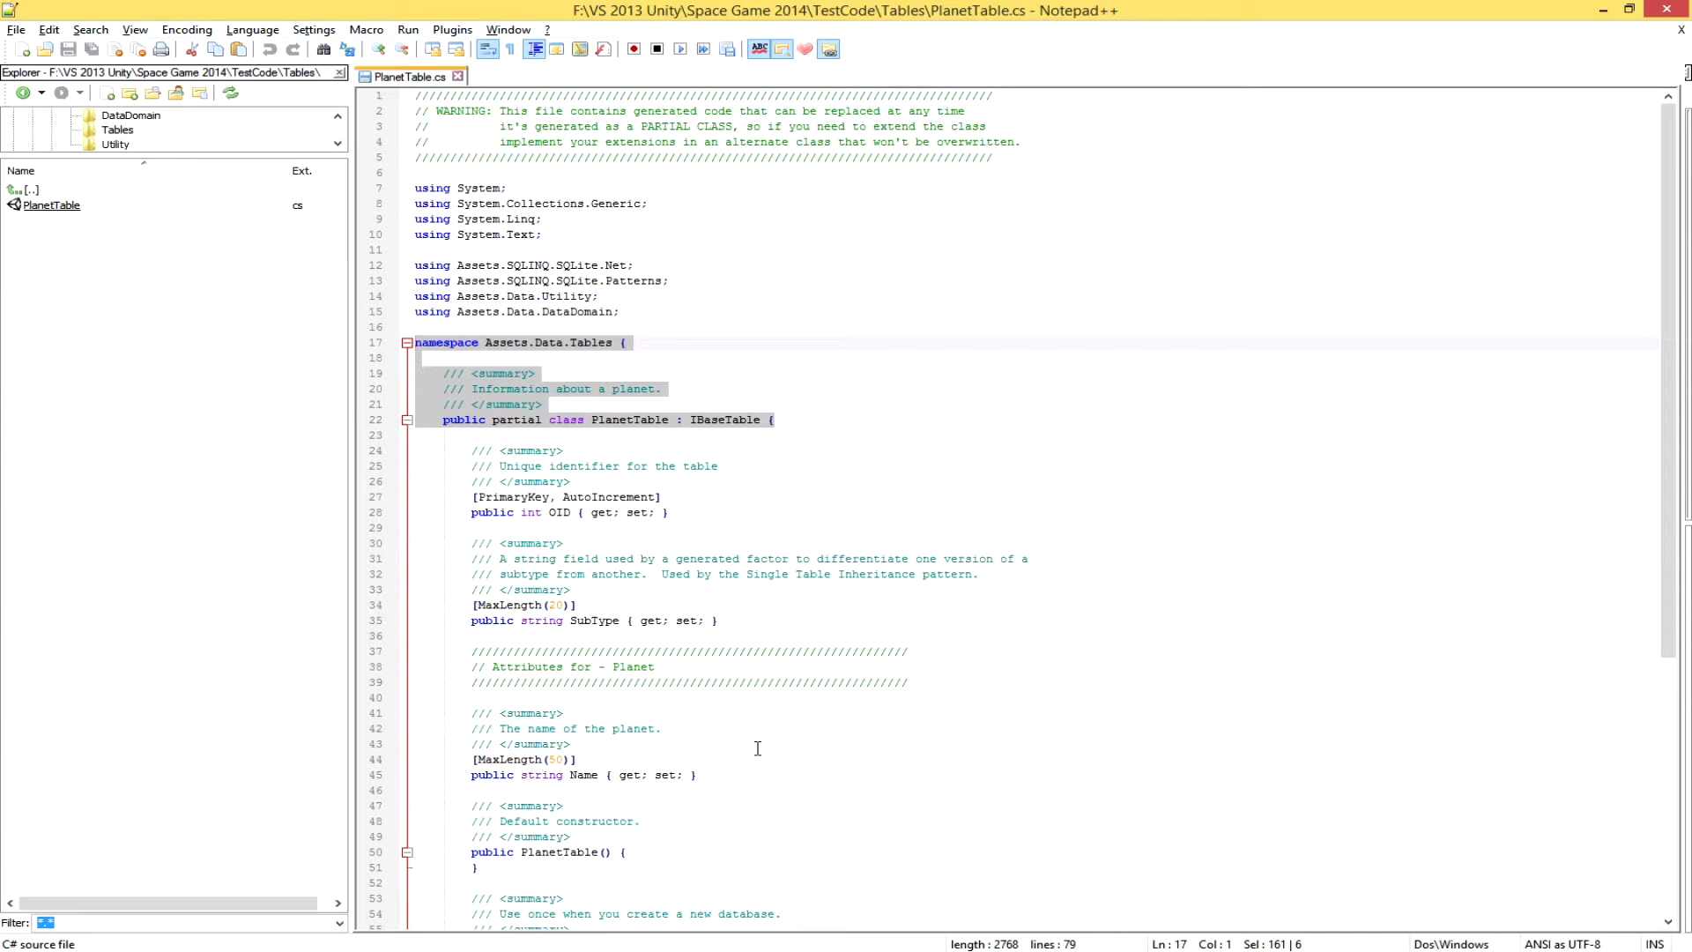
pyautogui.click(722, 508)
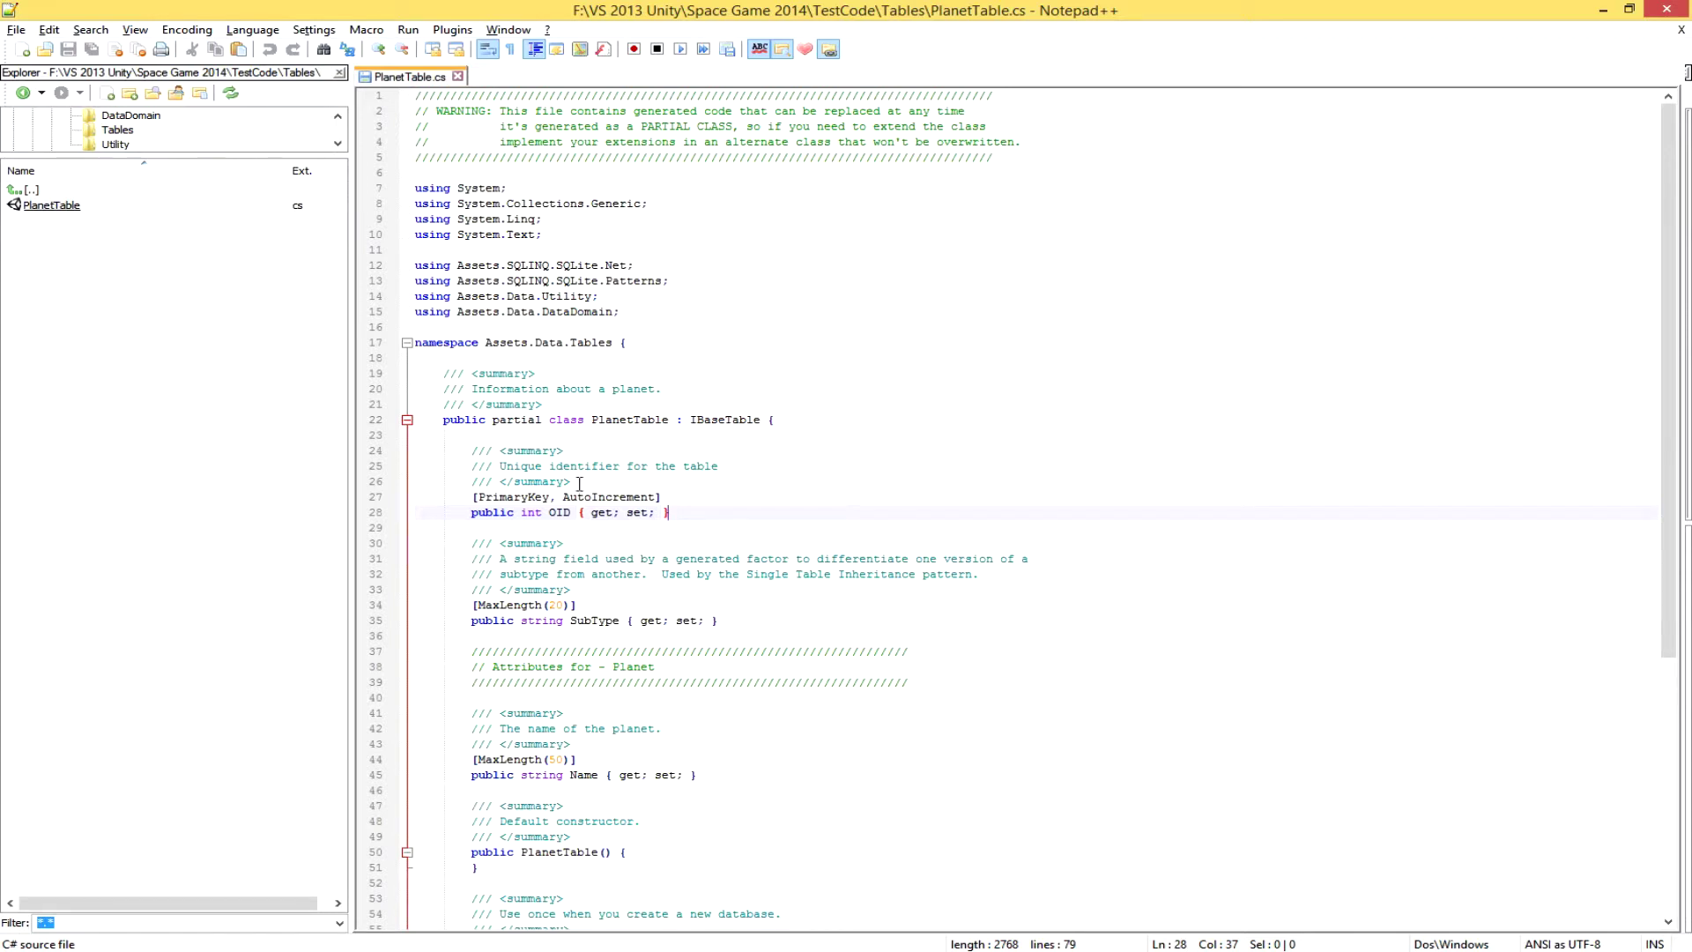
# Examine the class summary and the CreateTable, GetByOID and GetAll methods in PlanetTable.cs.
pyautogui.moveTo(475, 389); pyautogui.dragTo(700, 388)
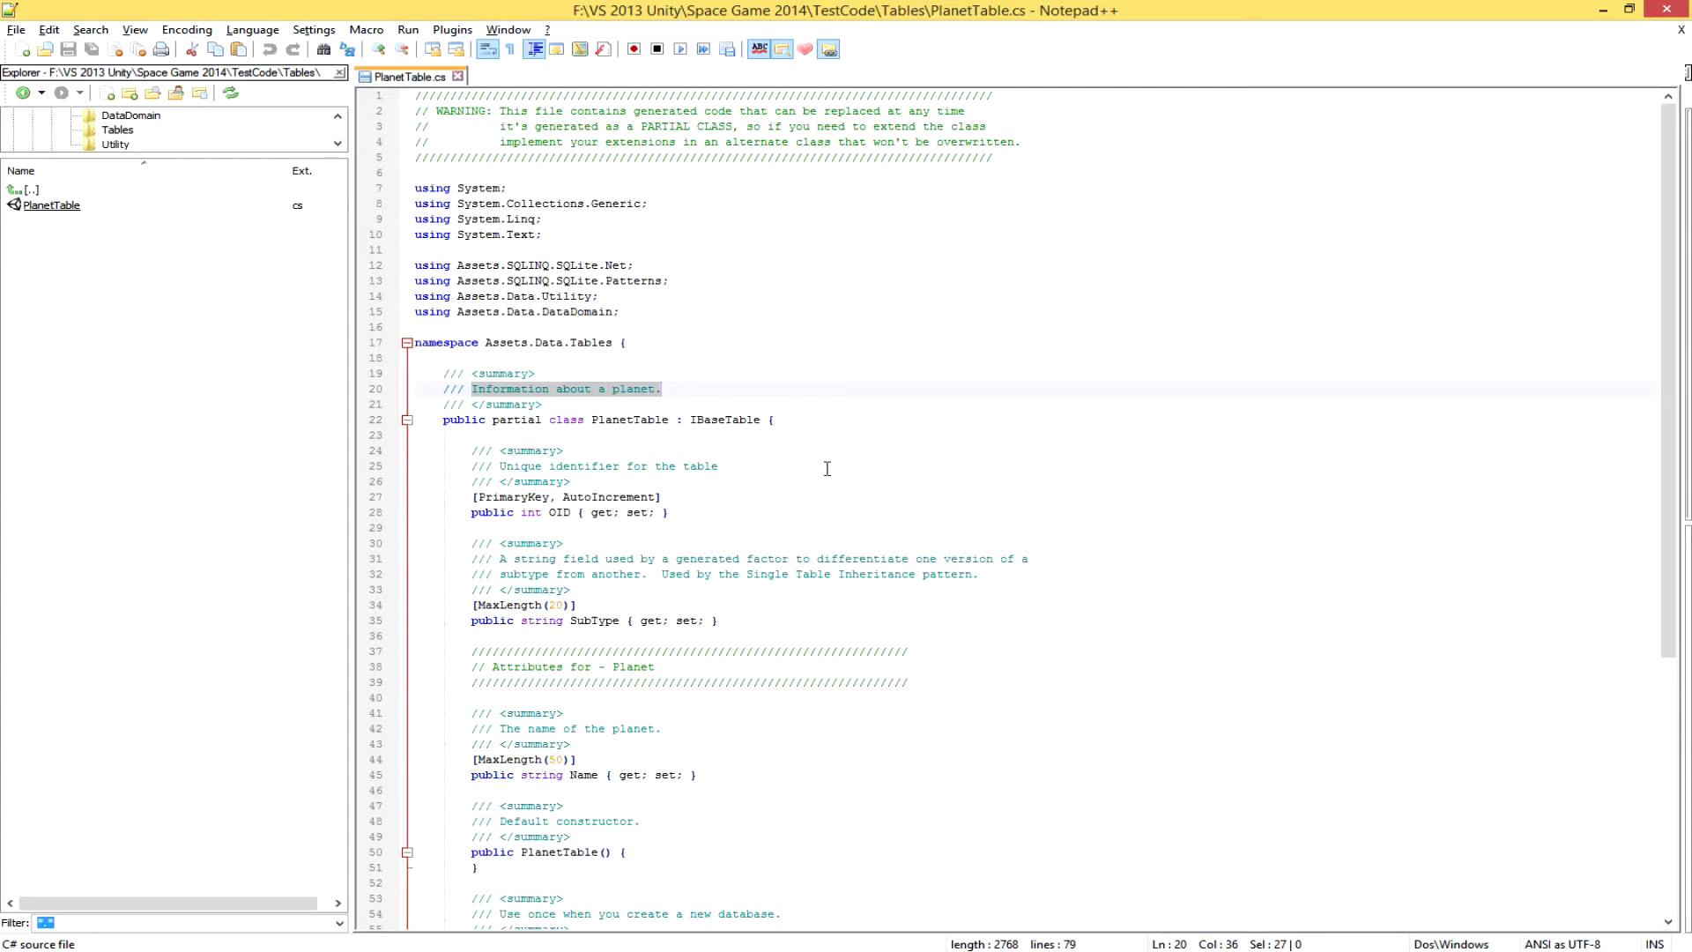
pyautogui.click(840, 369)
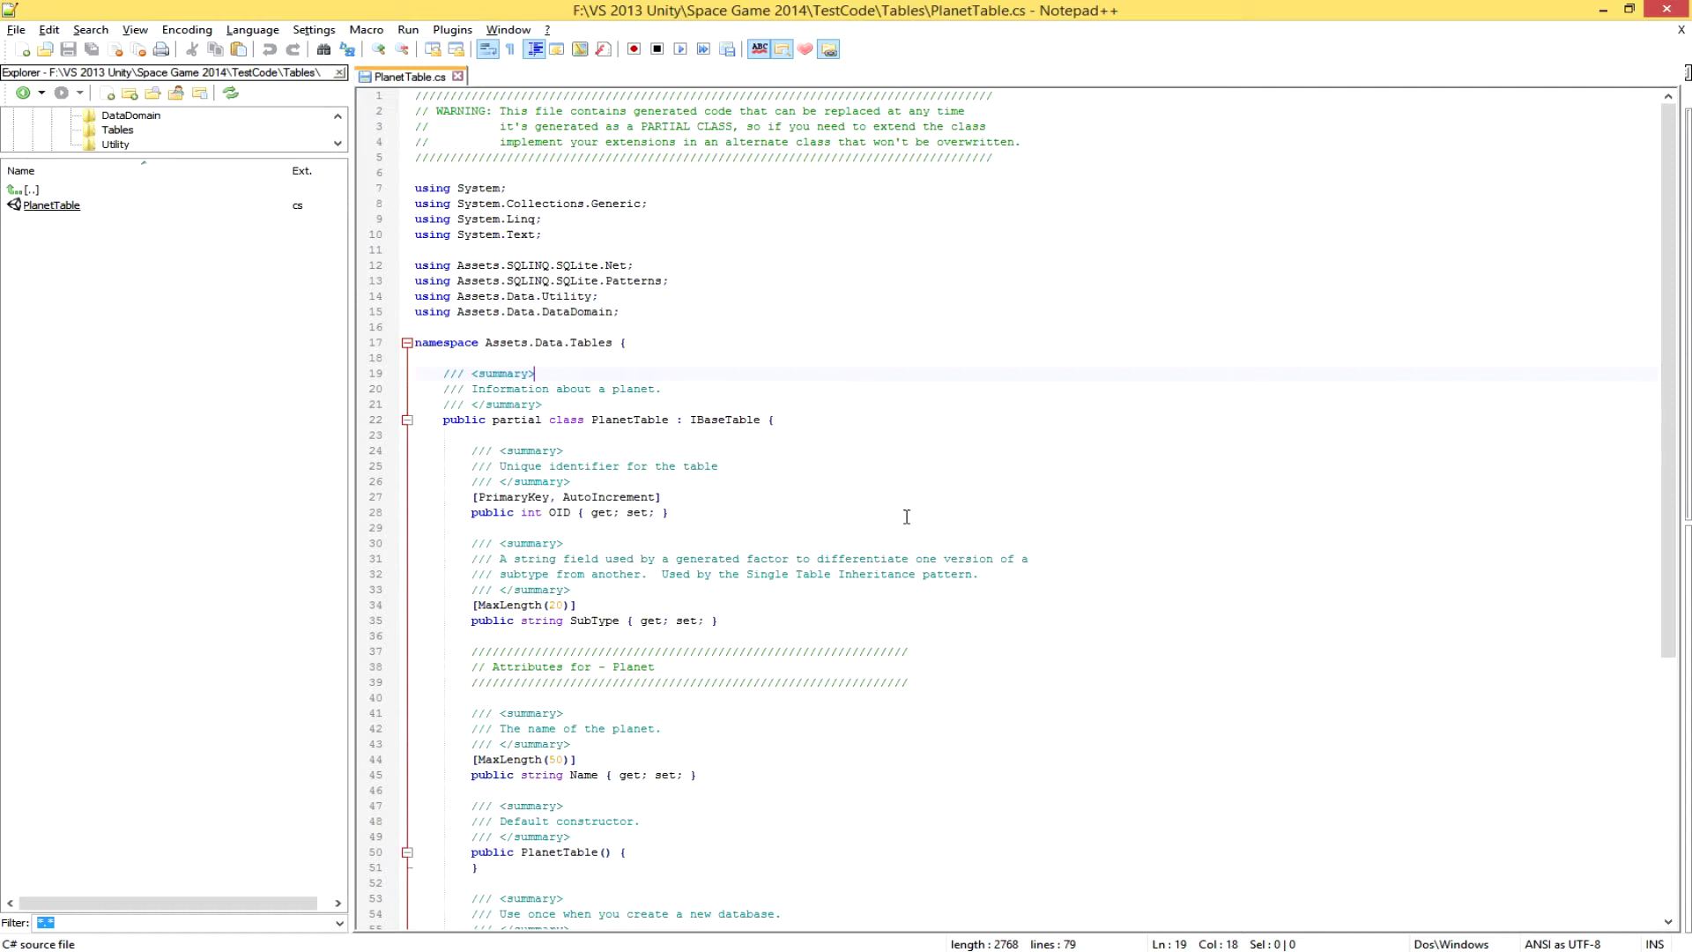
pyautogui.scroll(-8, 960, 646)
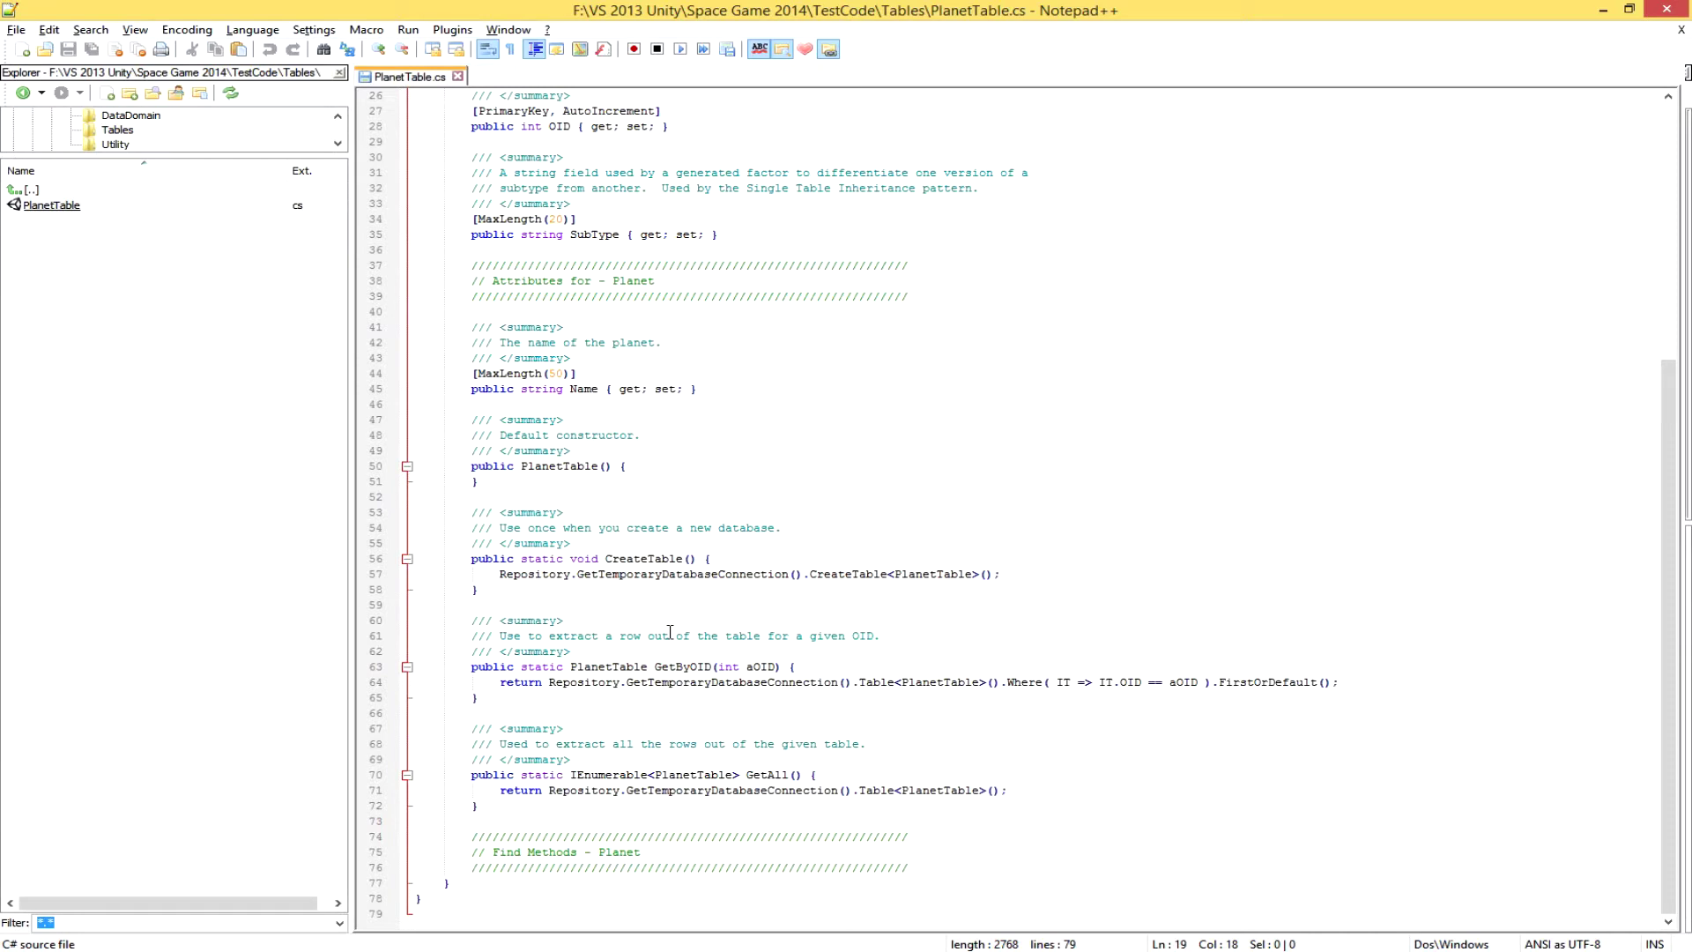
pyautogui.click(499, 575)
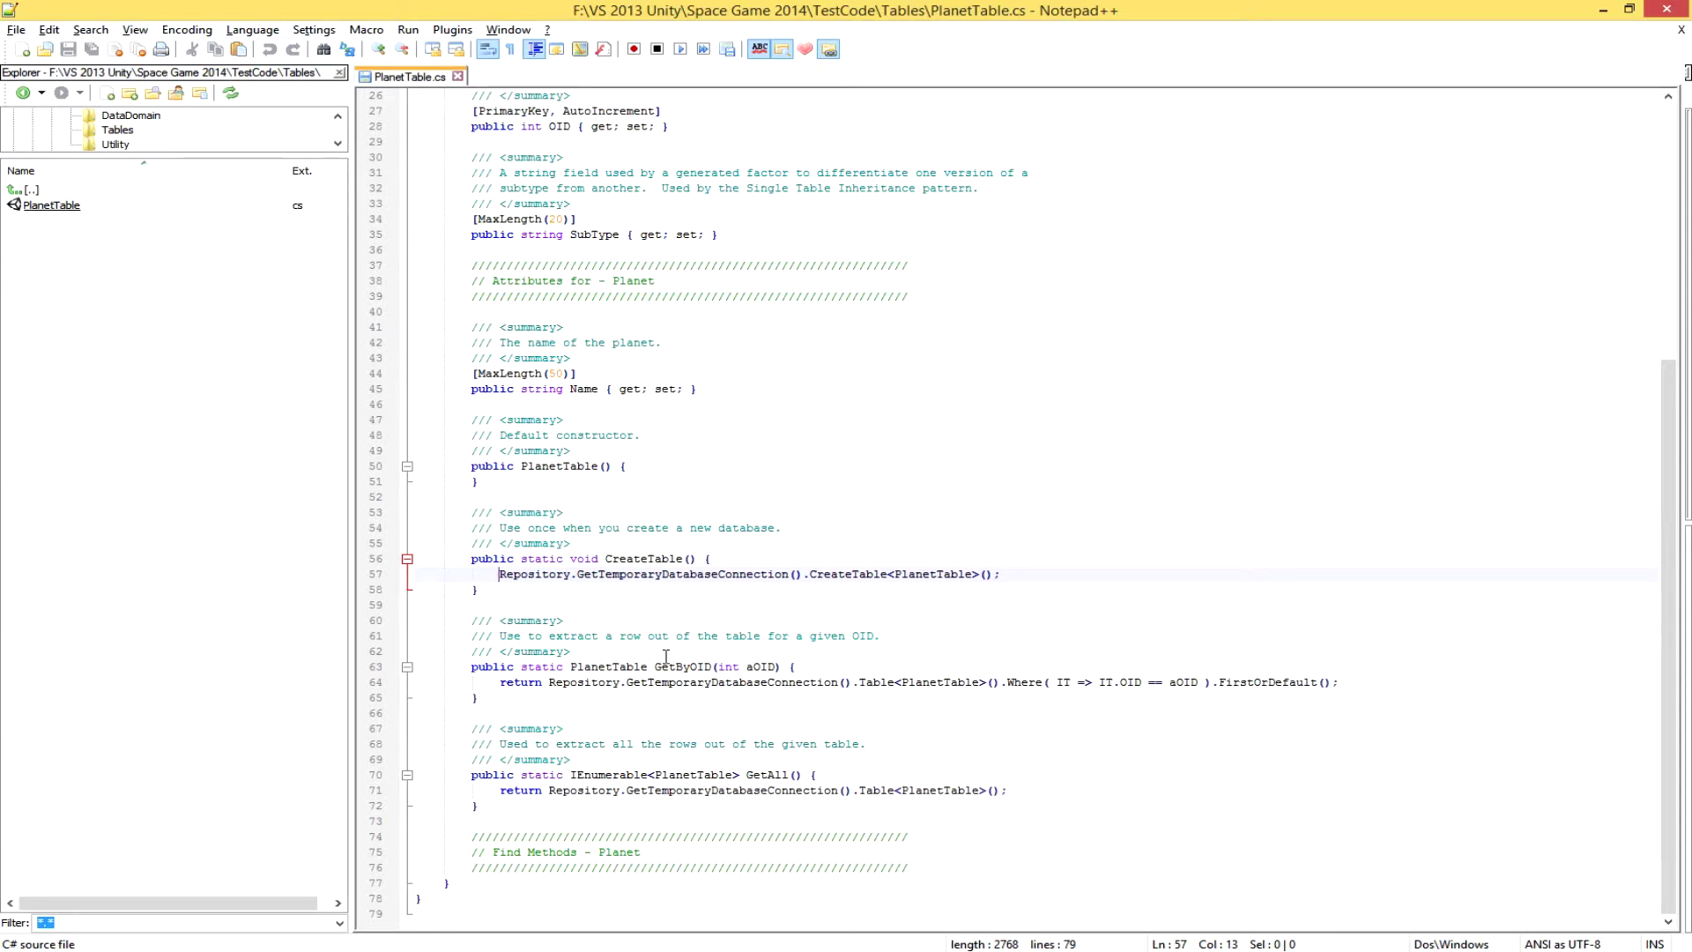
pyautogui.moveTo(655, 668); pyautogui.dragTo(781, 667)
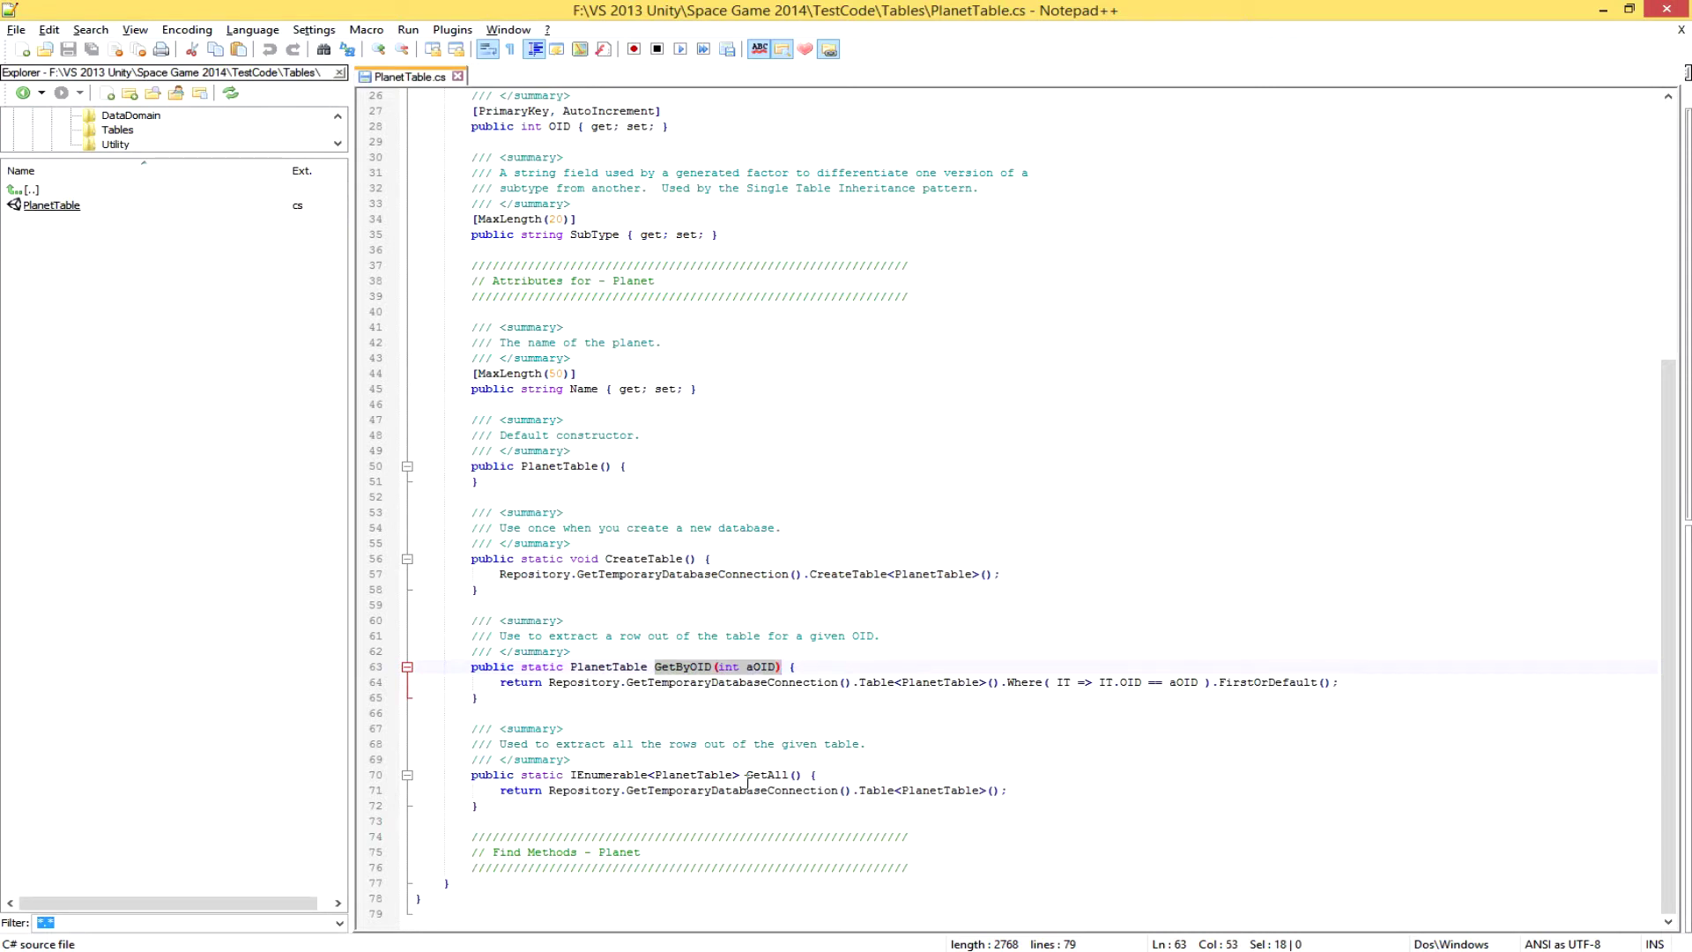
pyautogui.moveTo(747, 775); pyautogui.dragTo(804, 776)
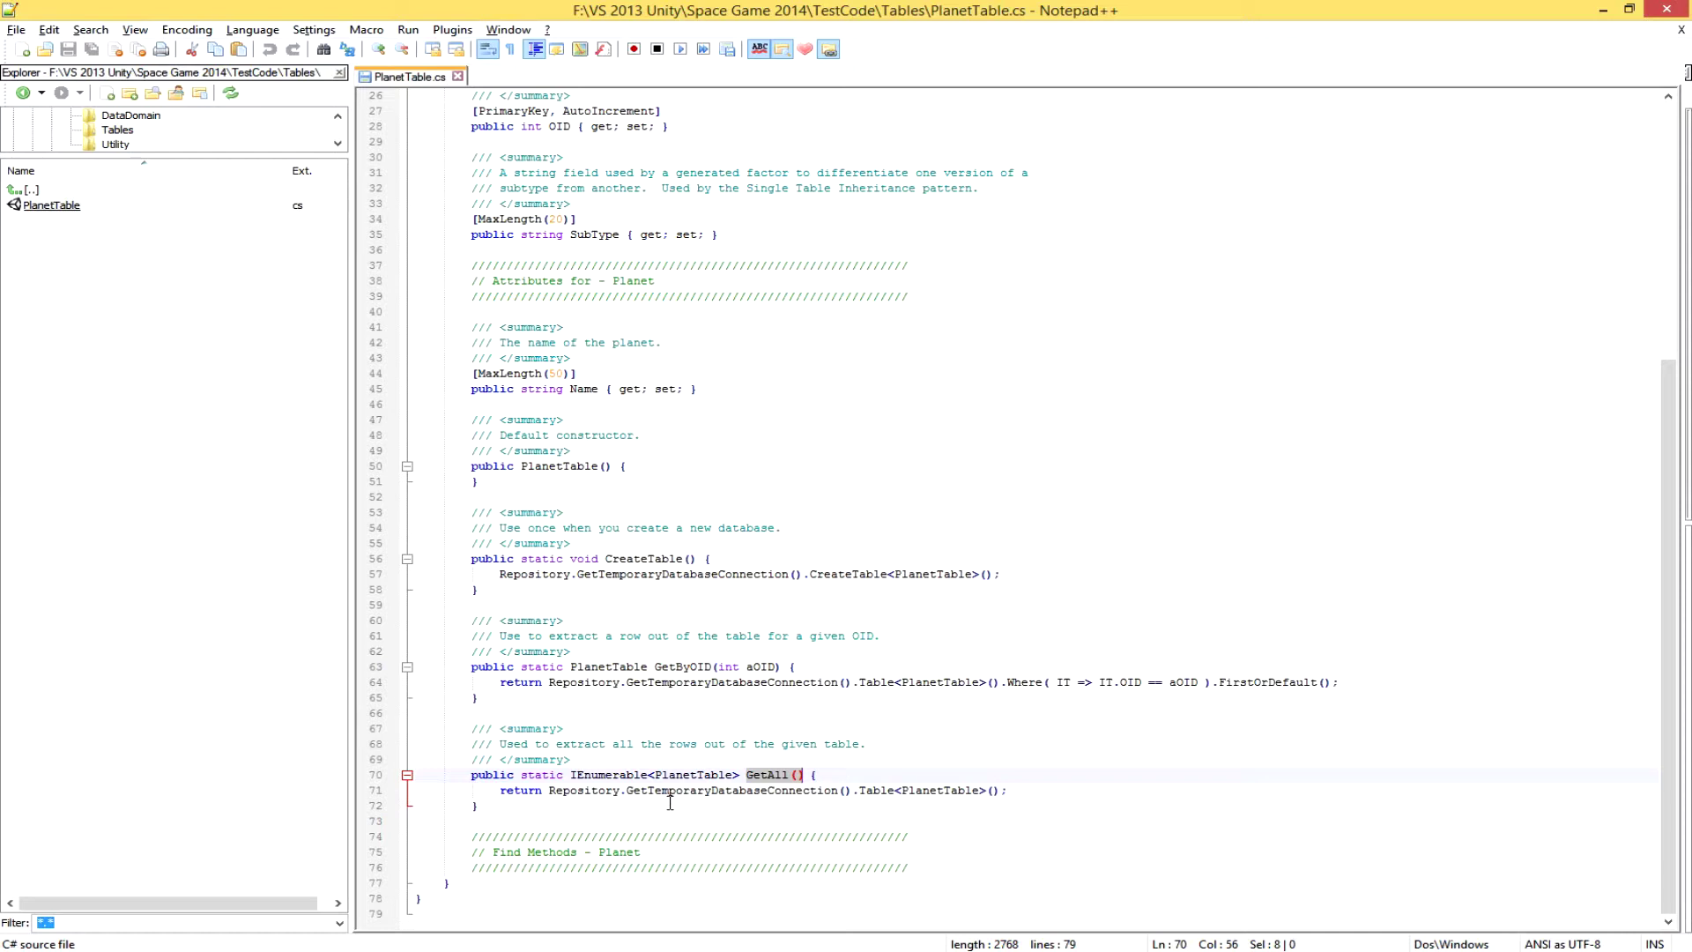
# Open Planet.cs from the DataDomain folder and examine the Name property, its _Name field and the IsDirty assignment.
pyautogui.click(134, 120)
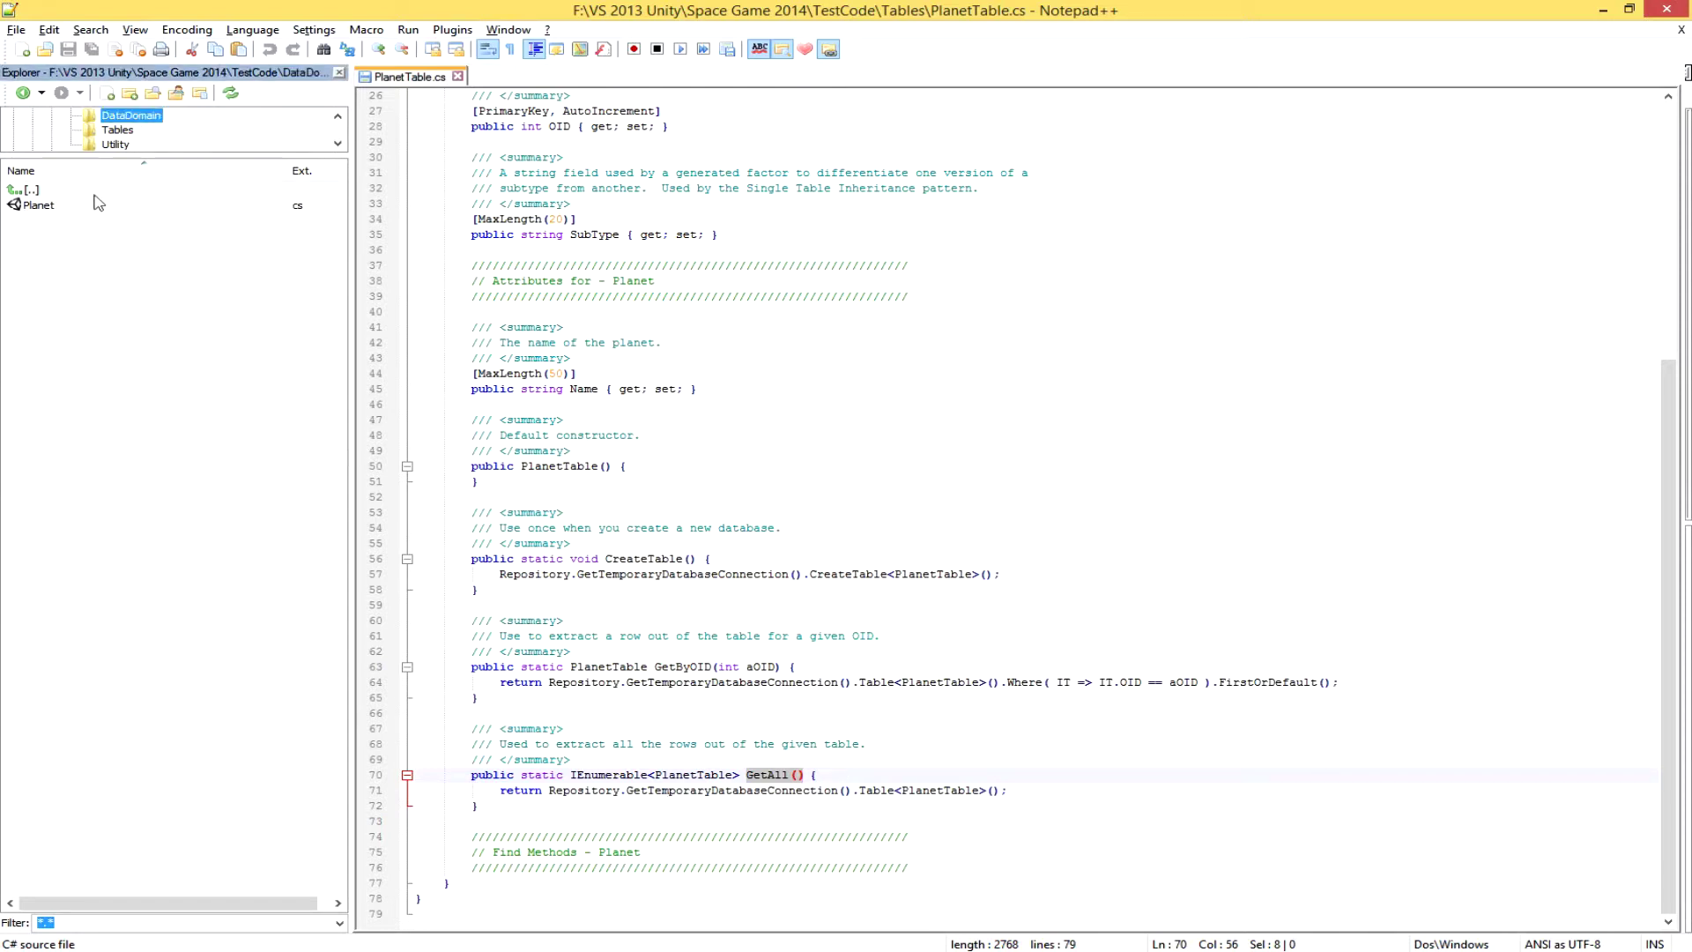
pyautogui.doubleClick(46, 212)
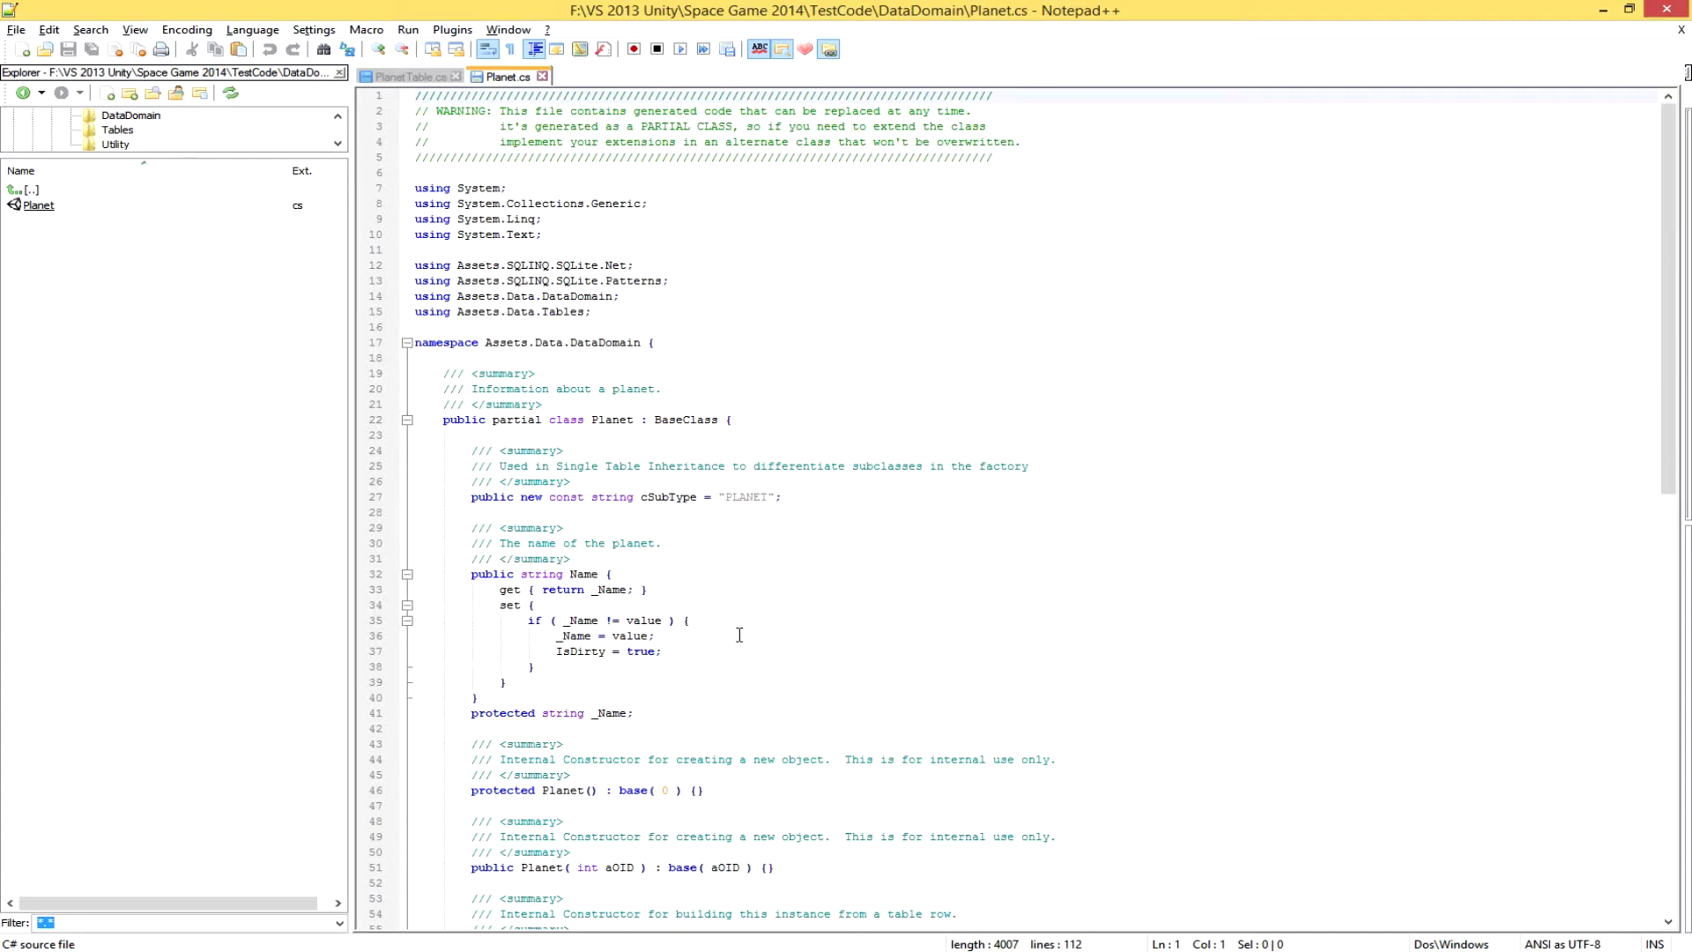
pyautogui.moveTo(662, 714); pyautogui.dragTo(335, 540)
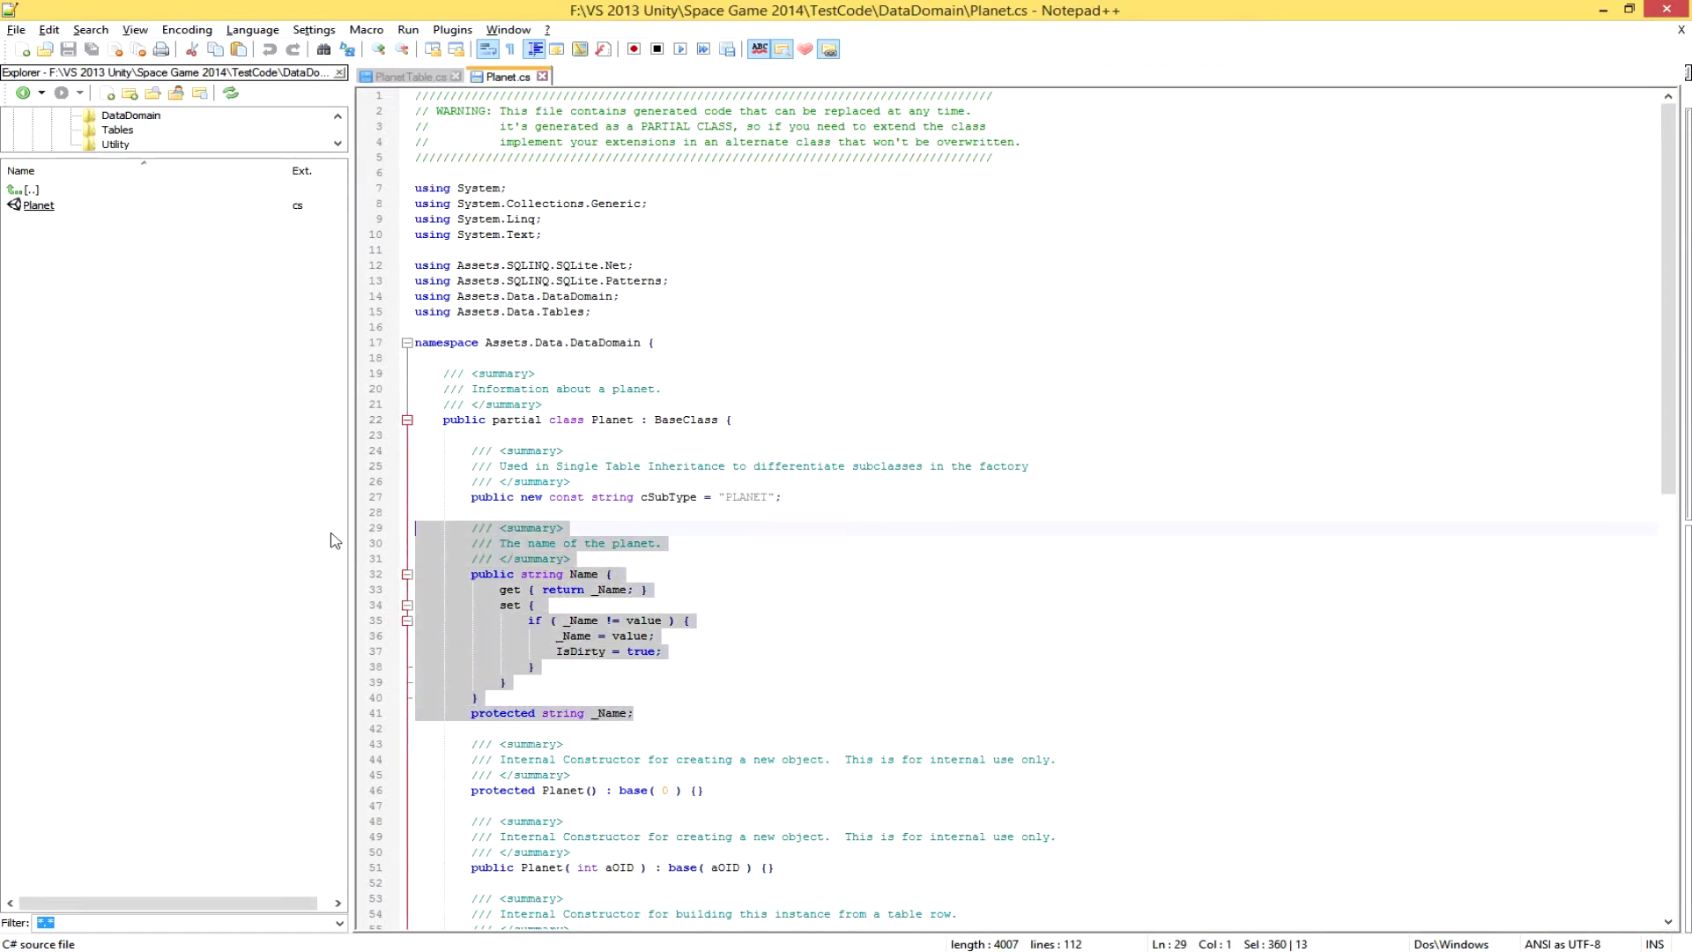
pyautogui.click(725, 624)
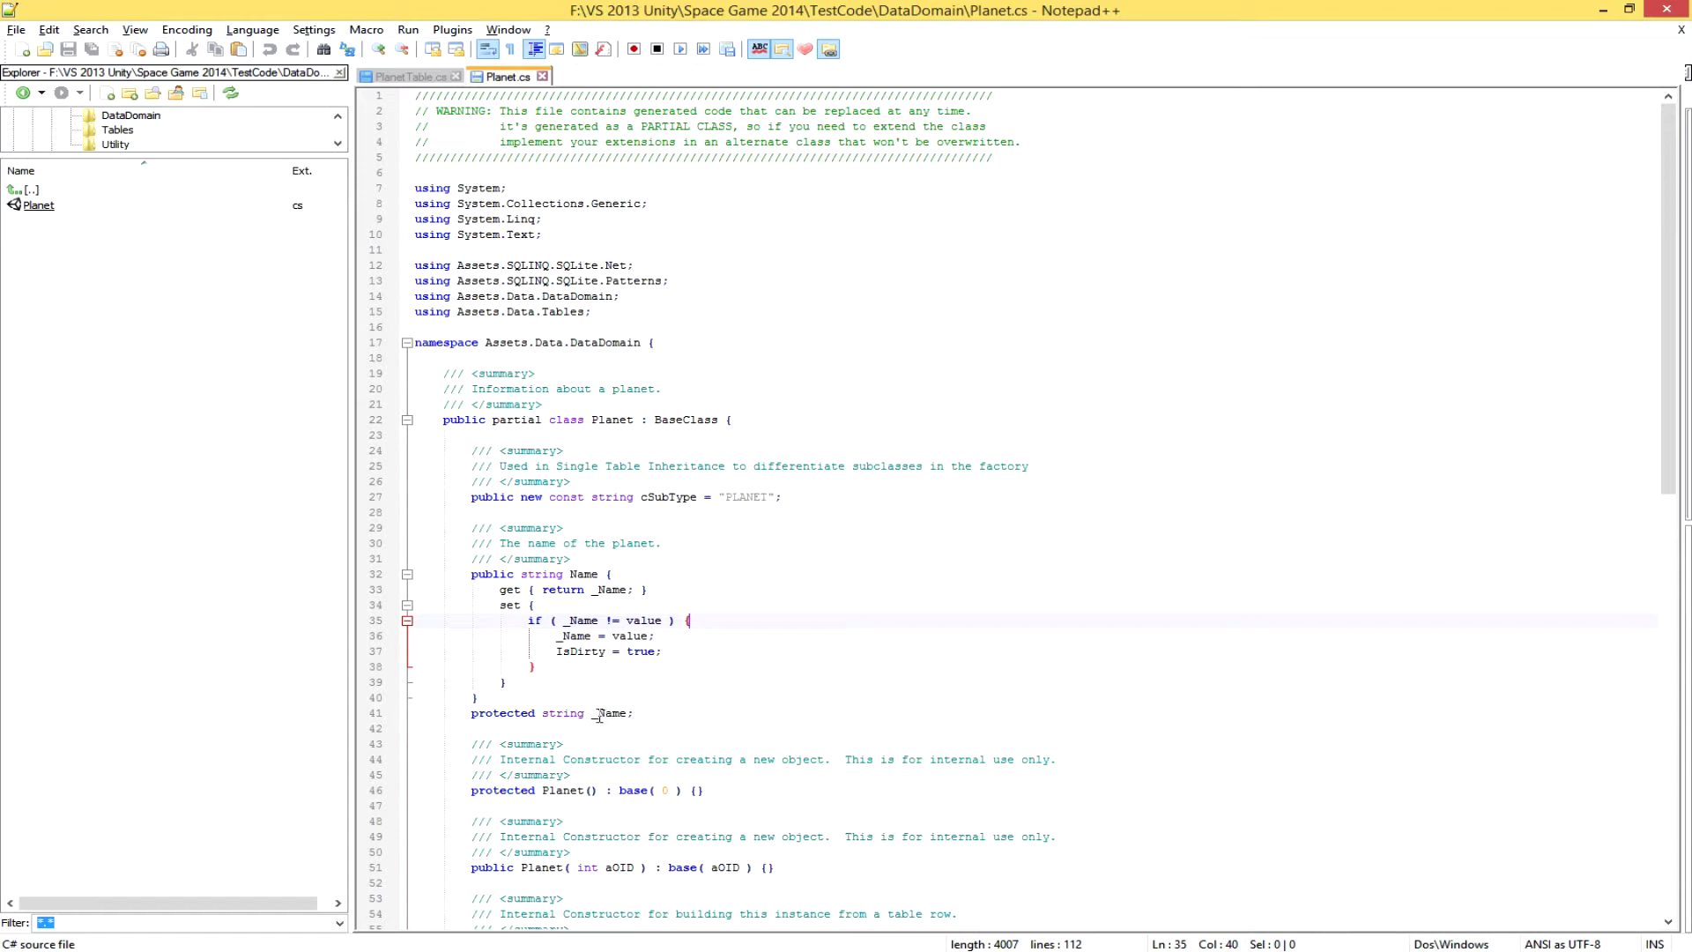
pyautogui.moveTo(591, 716); pyautogui.dragTo(631, 715)
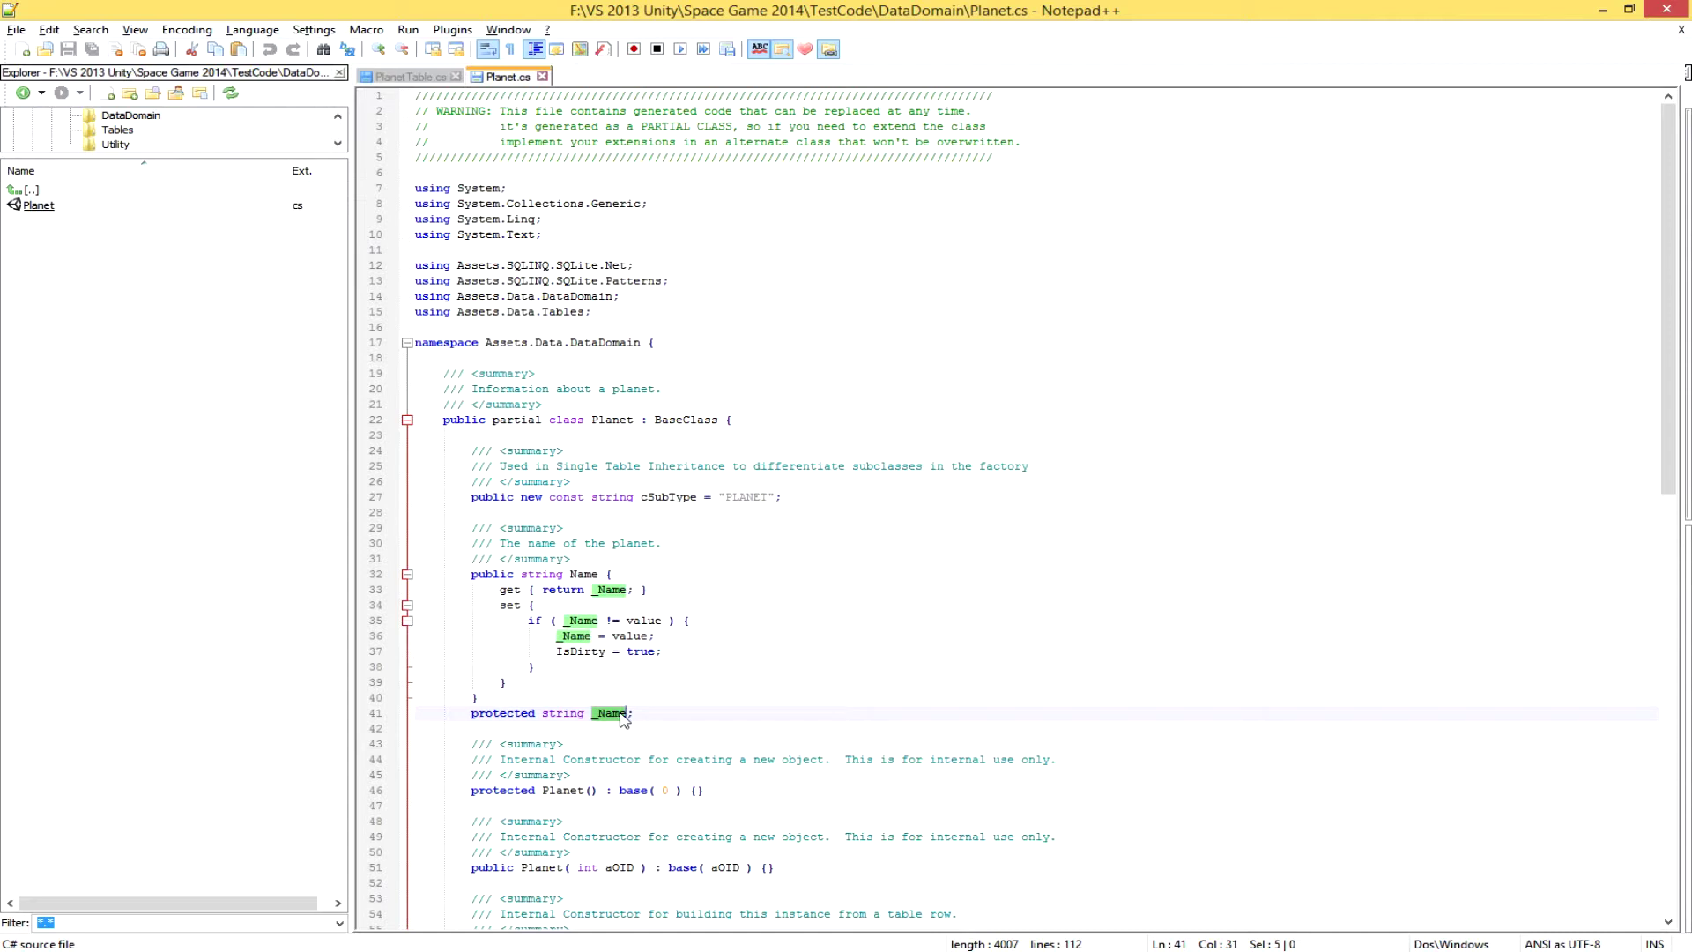
pyautogui.doubleClick(573, 578)
pyautogui.press('End')
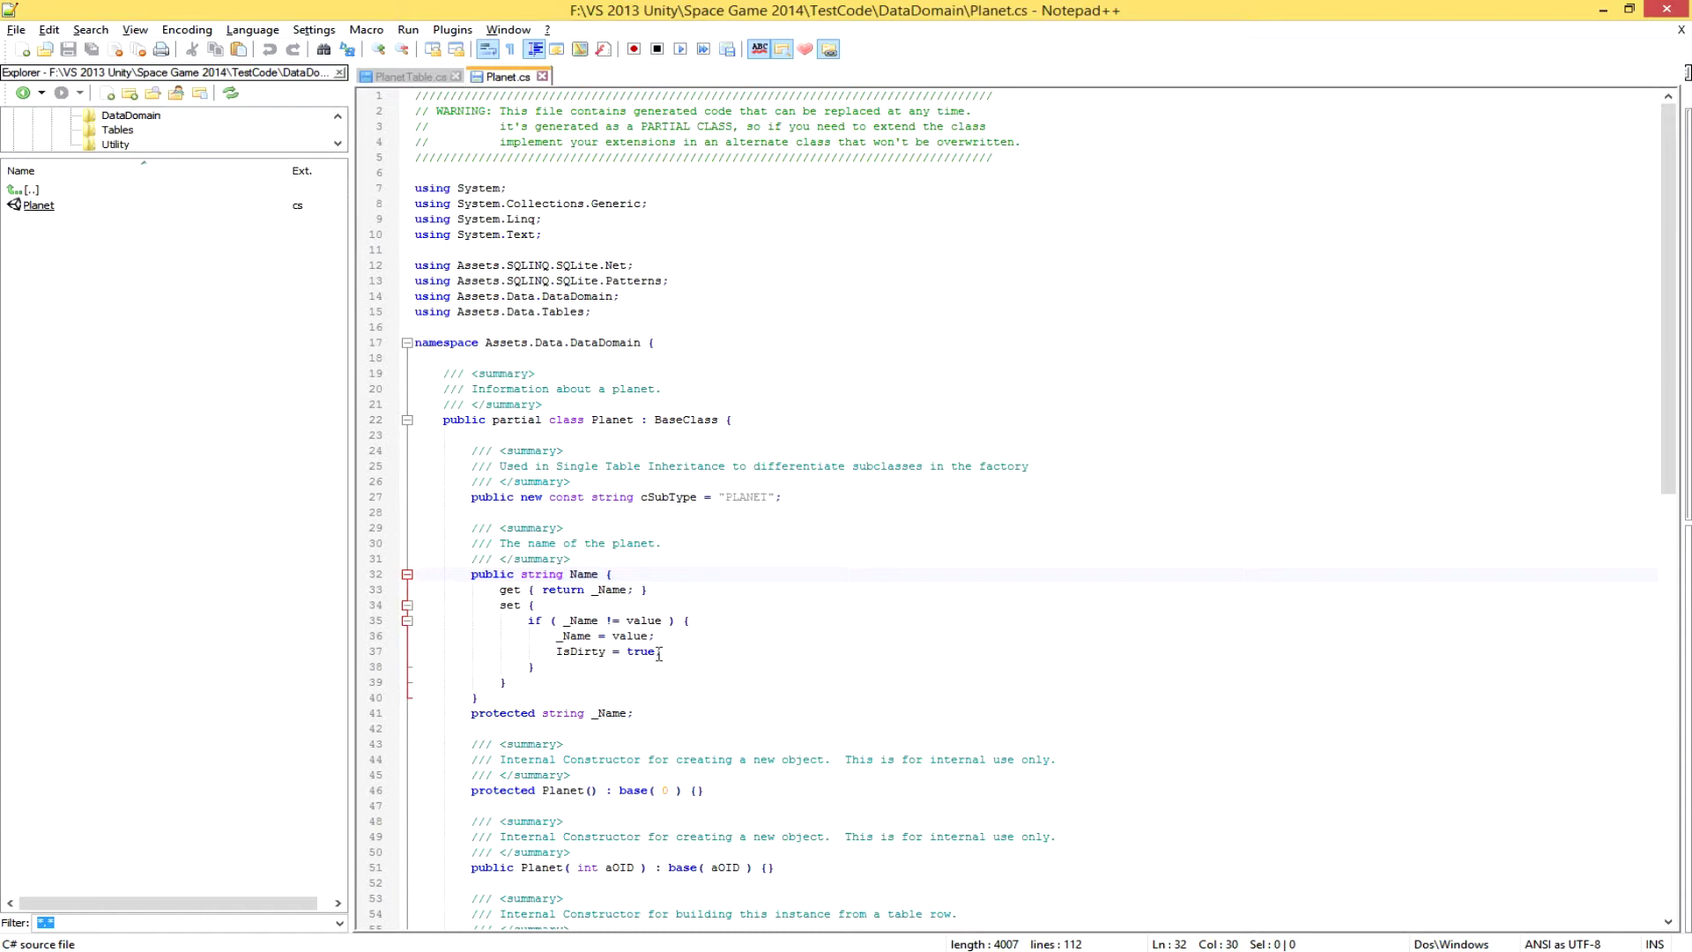
pyautogui.moveTo(668, 652); pyautogui.dragTo(559, 651)
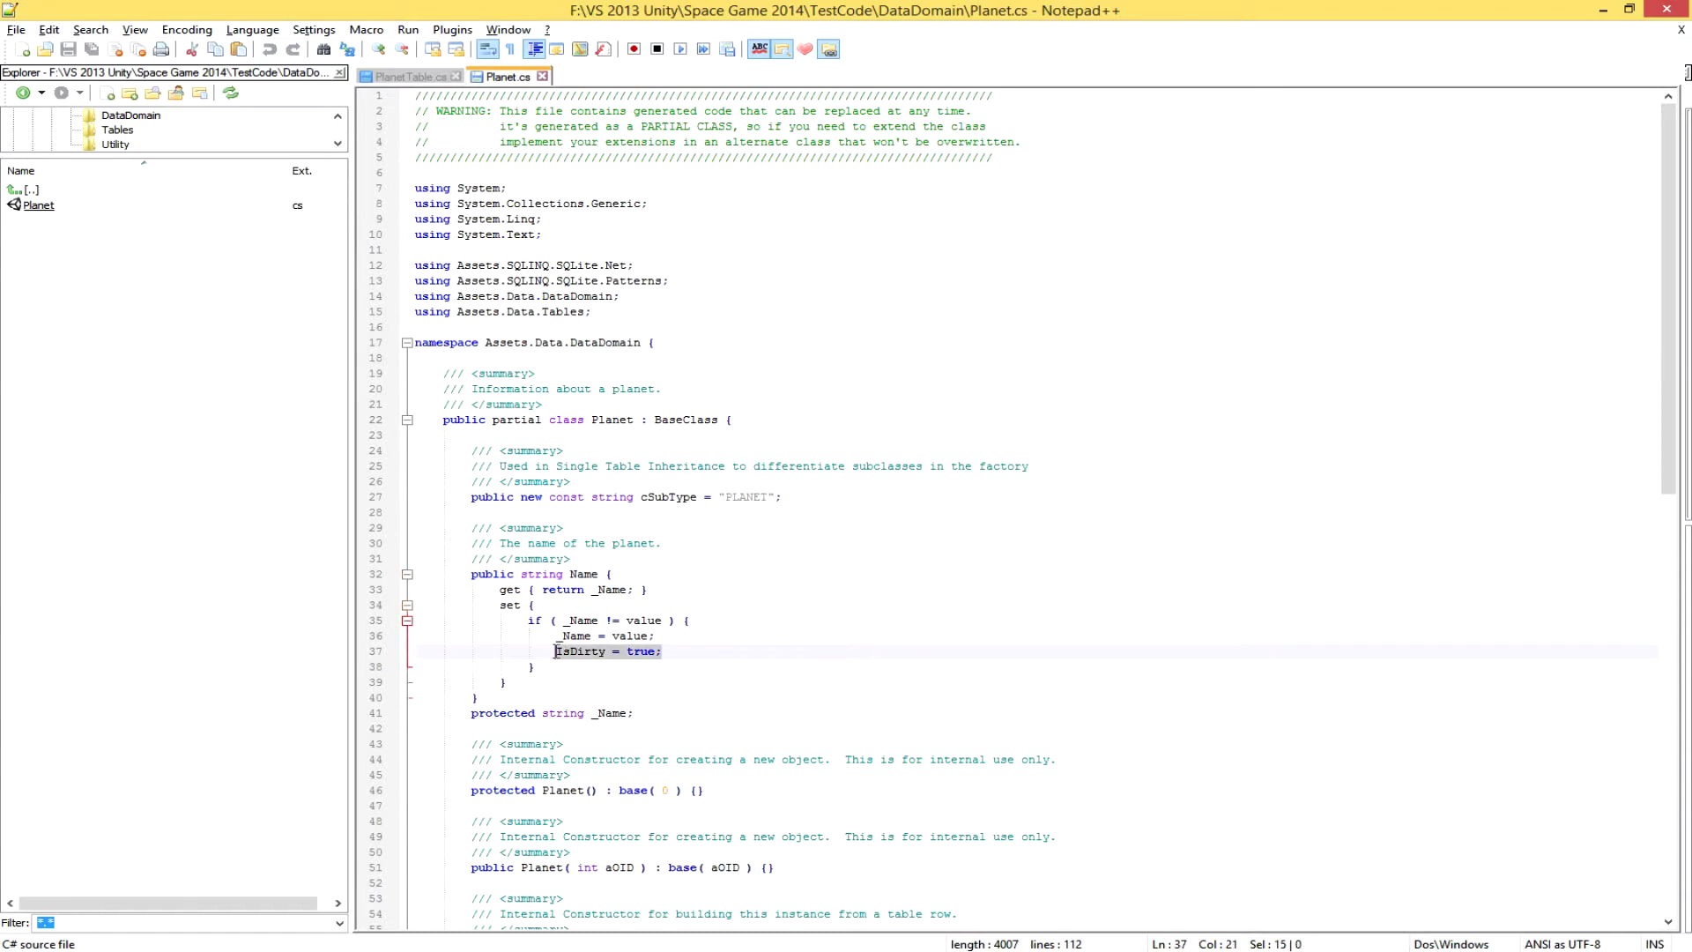
pyautogui.click(682, 651)
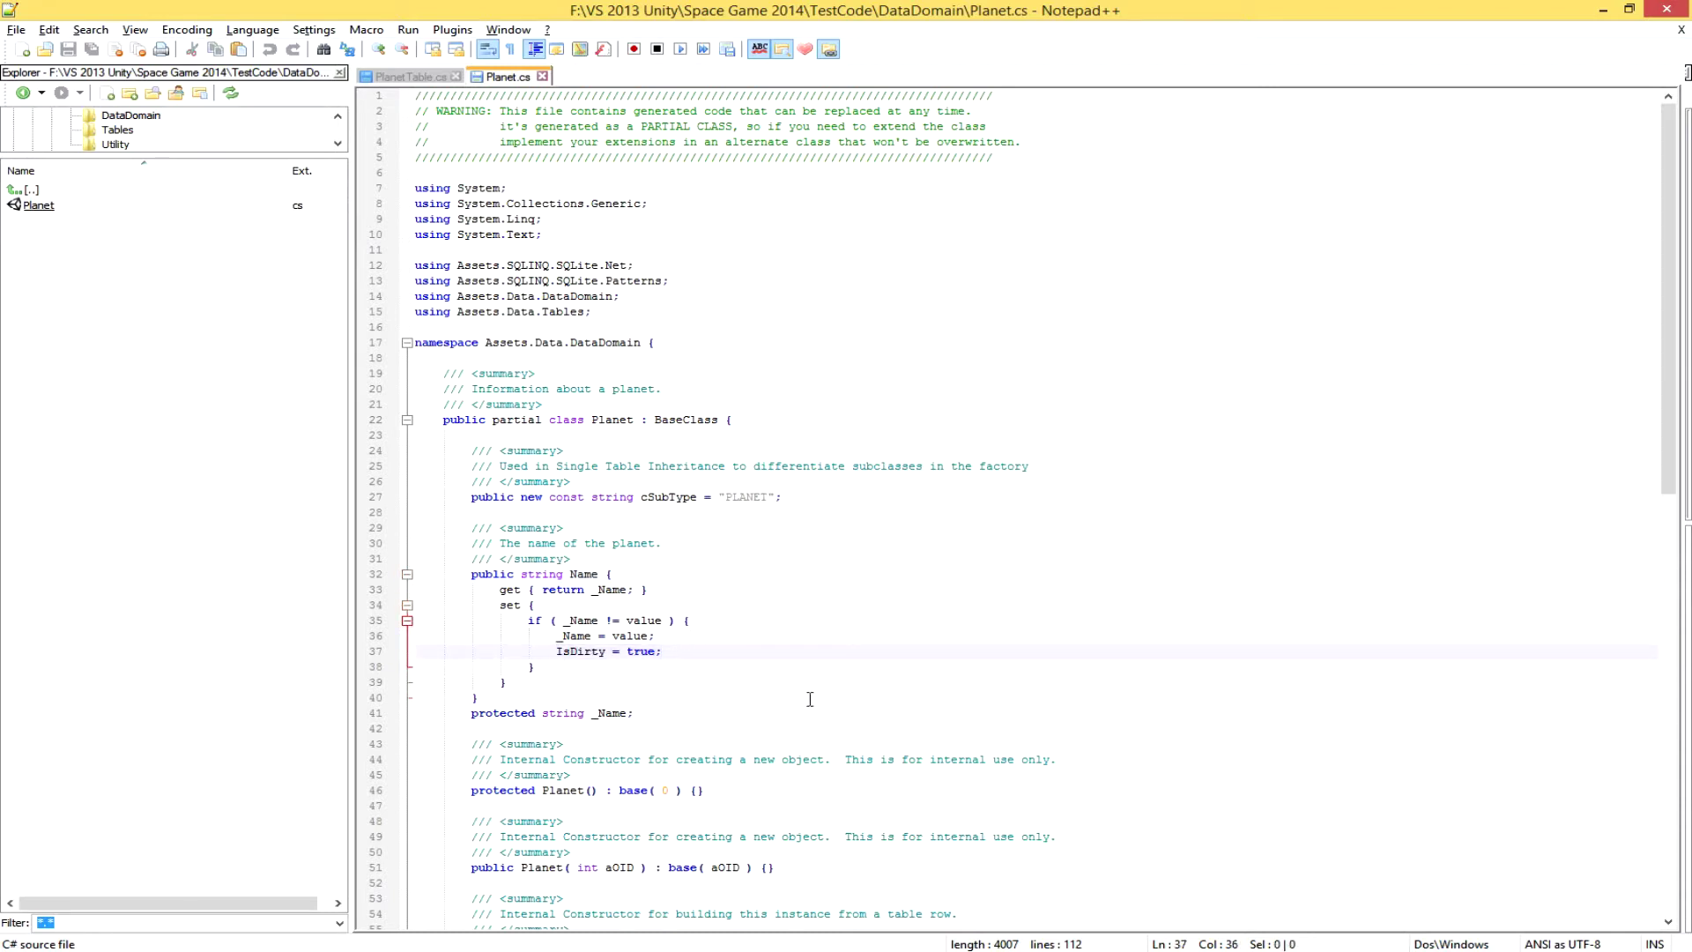
# Review the constructors, the Save method and the GetByOID and GetAll methods in Planet.cs.
pyautogui.scroll(-6, 811, 700)
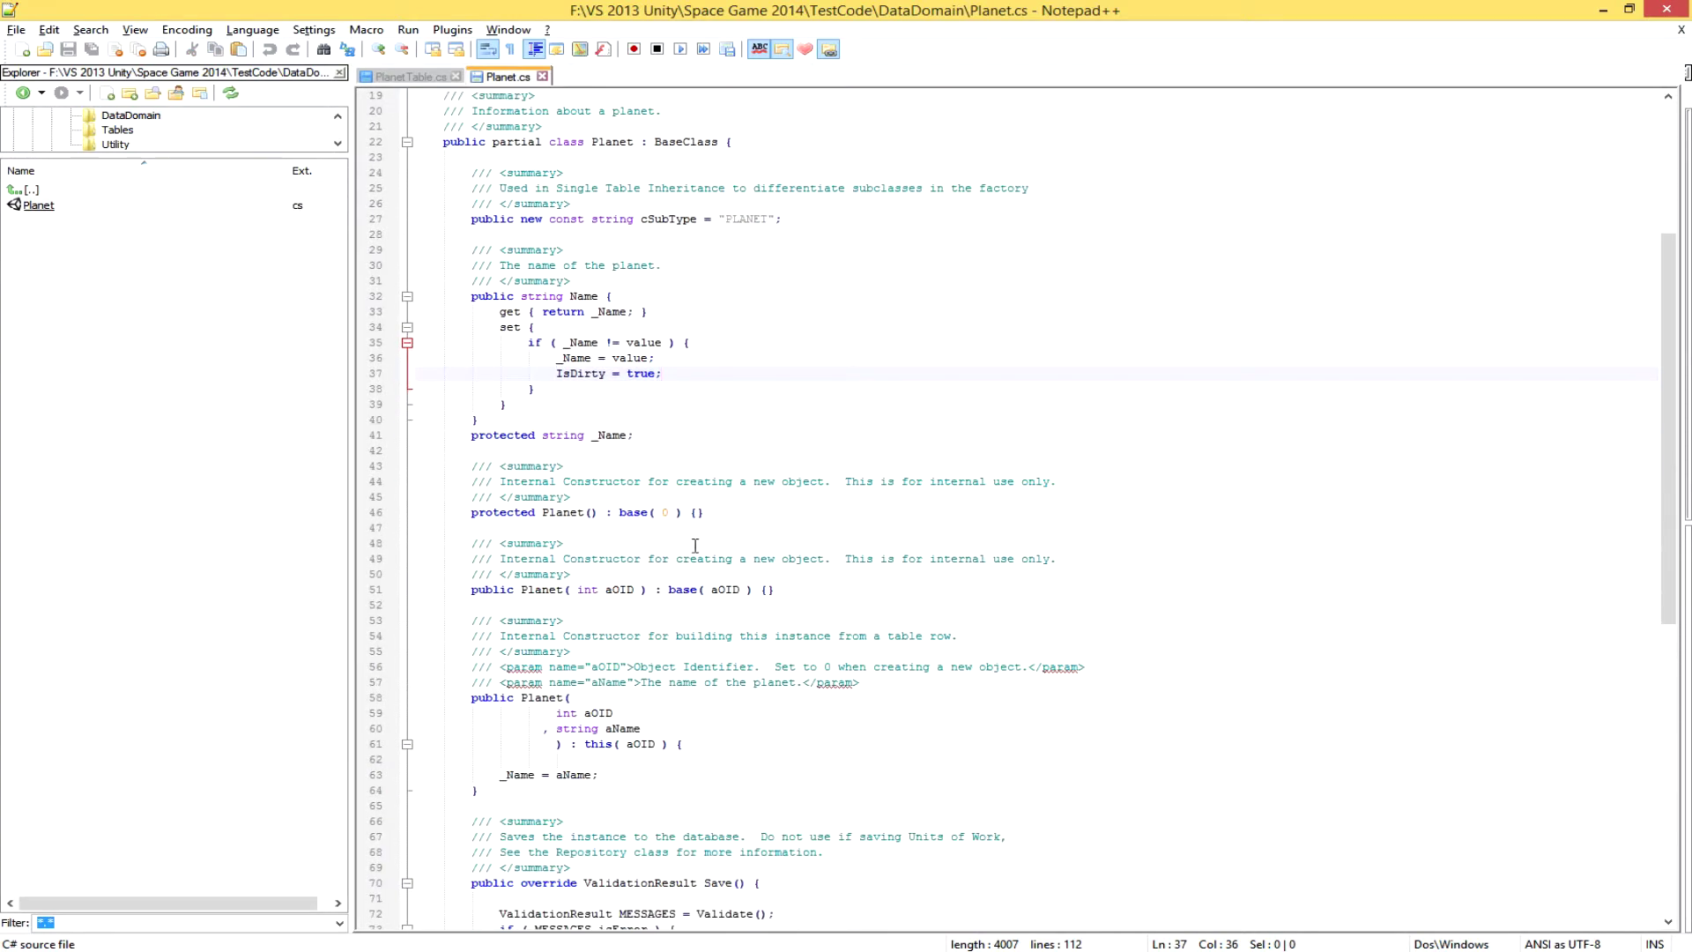
pyautogui.scroll(-3, 695, 547)
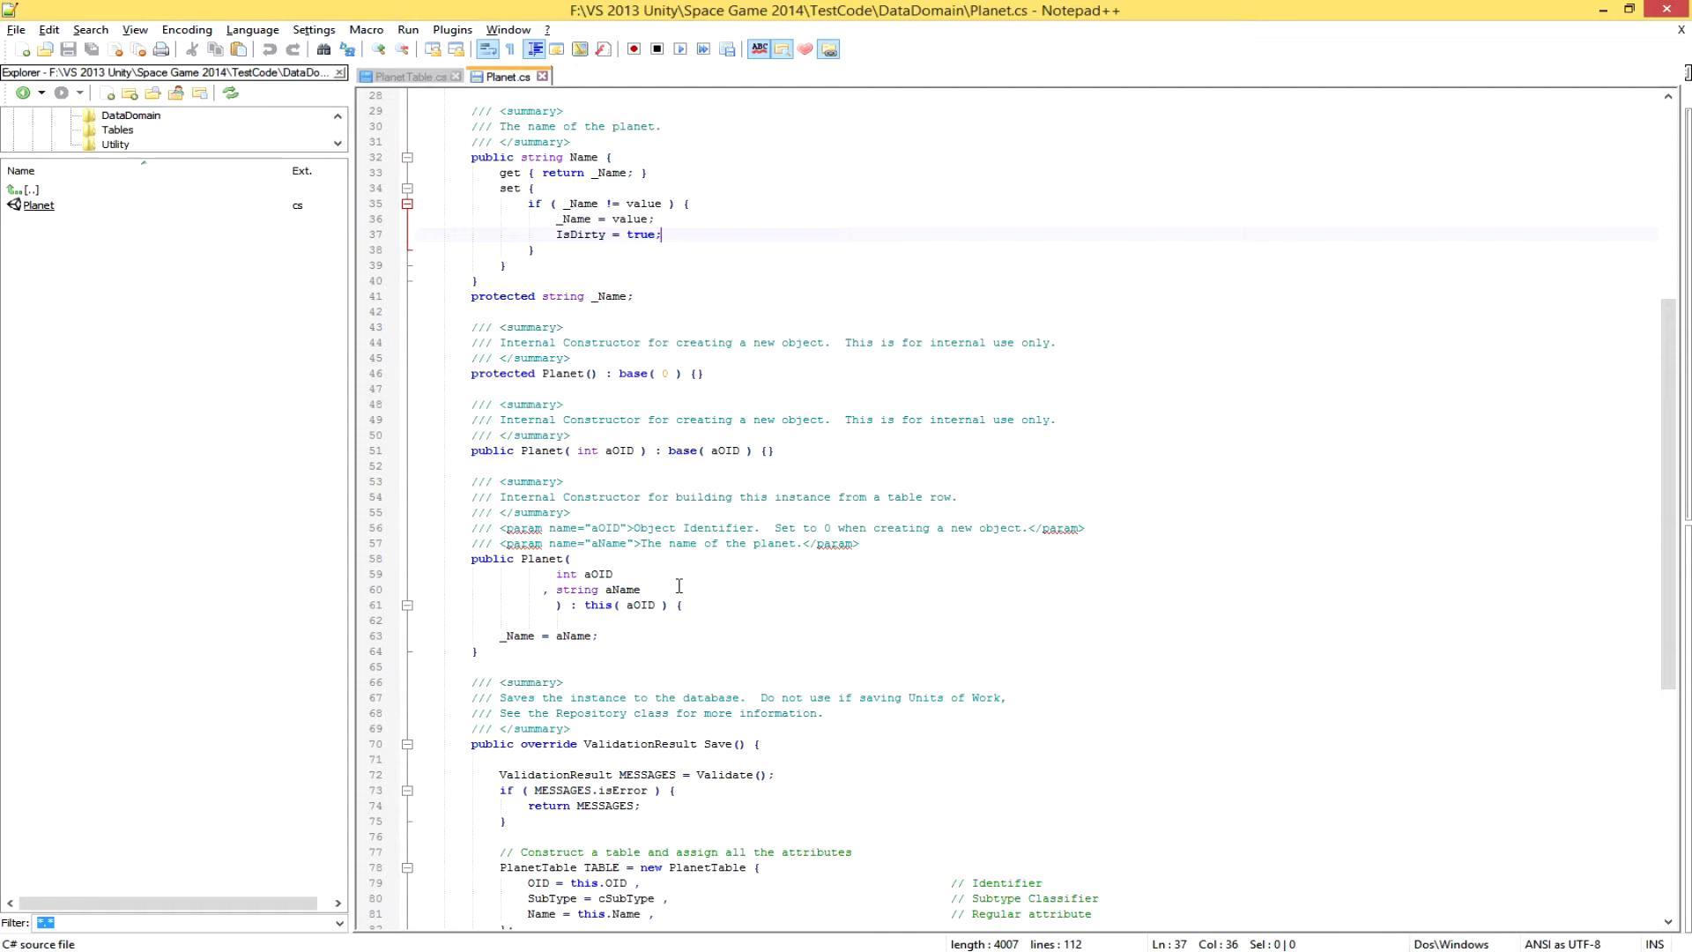
pyautogui.scroll(-6, 729, 684)
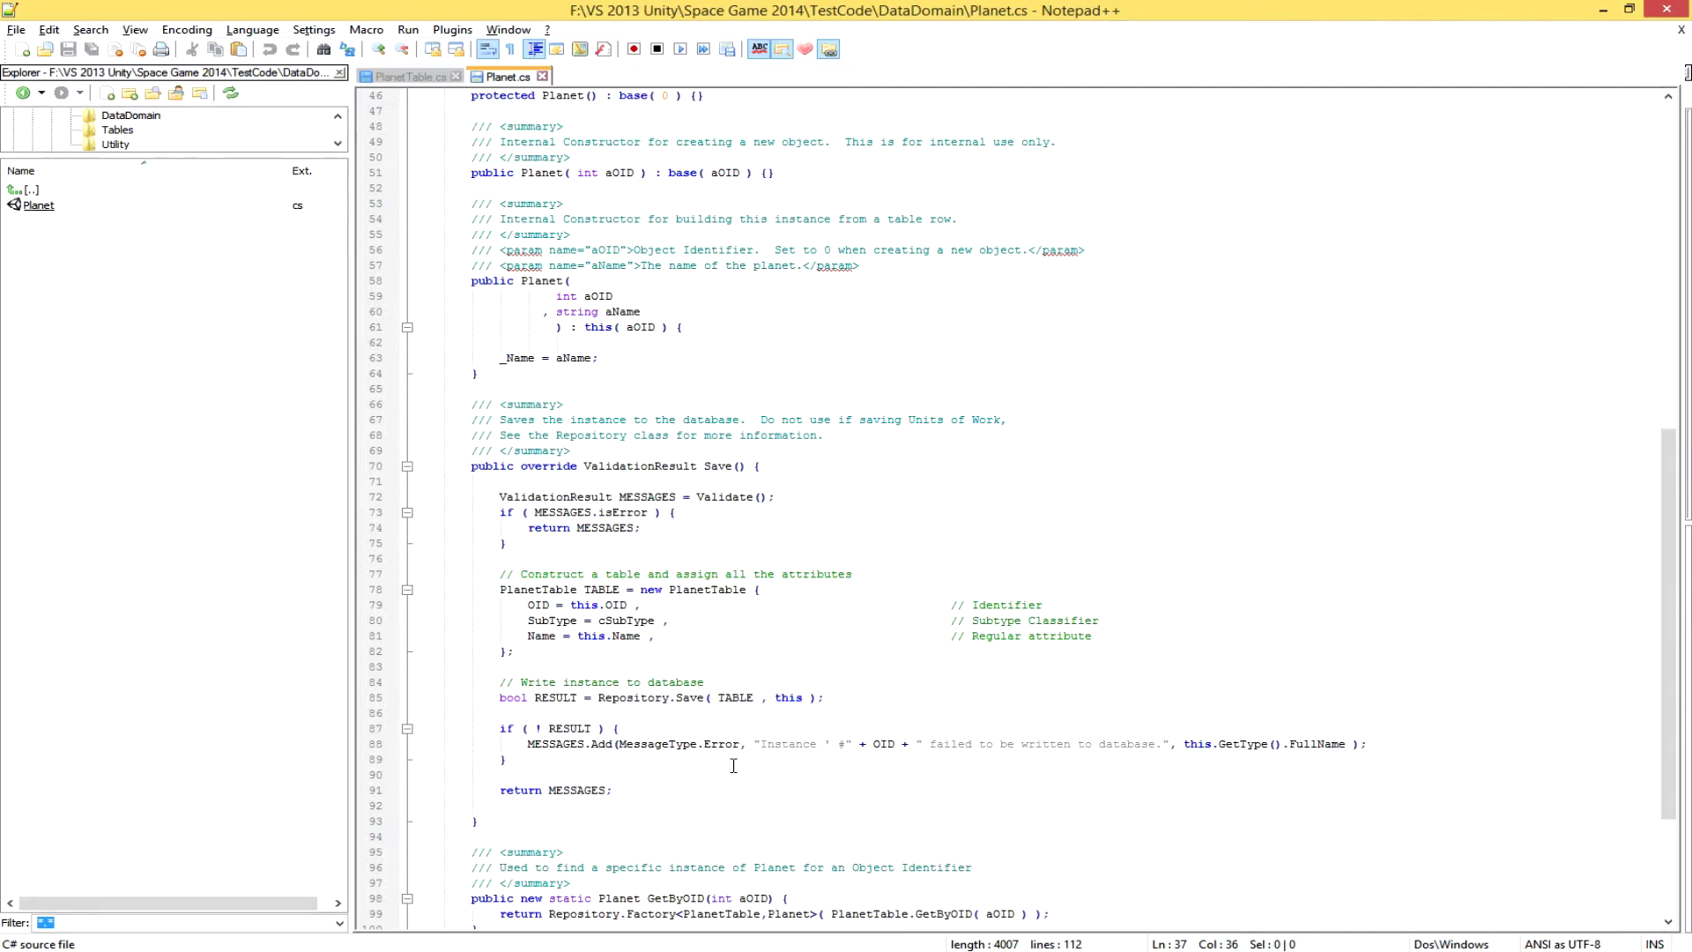
pyautogui.scroll(-4, 734, 765)
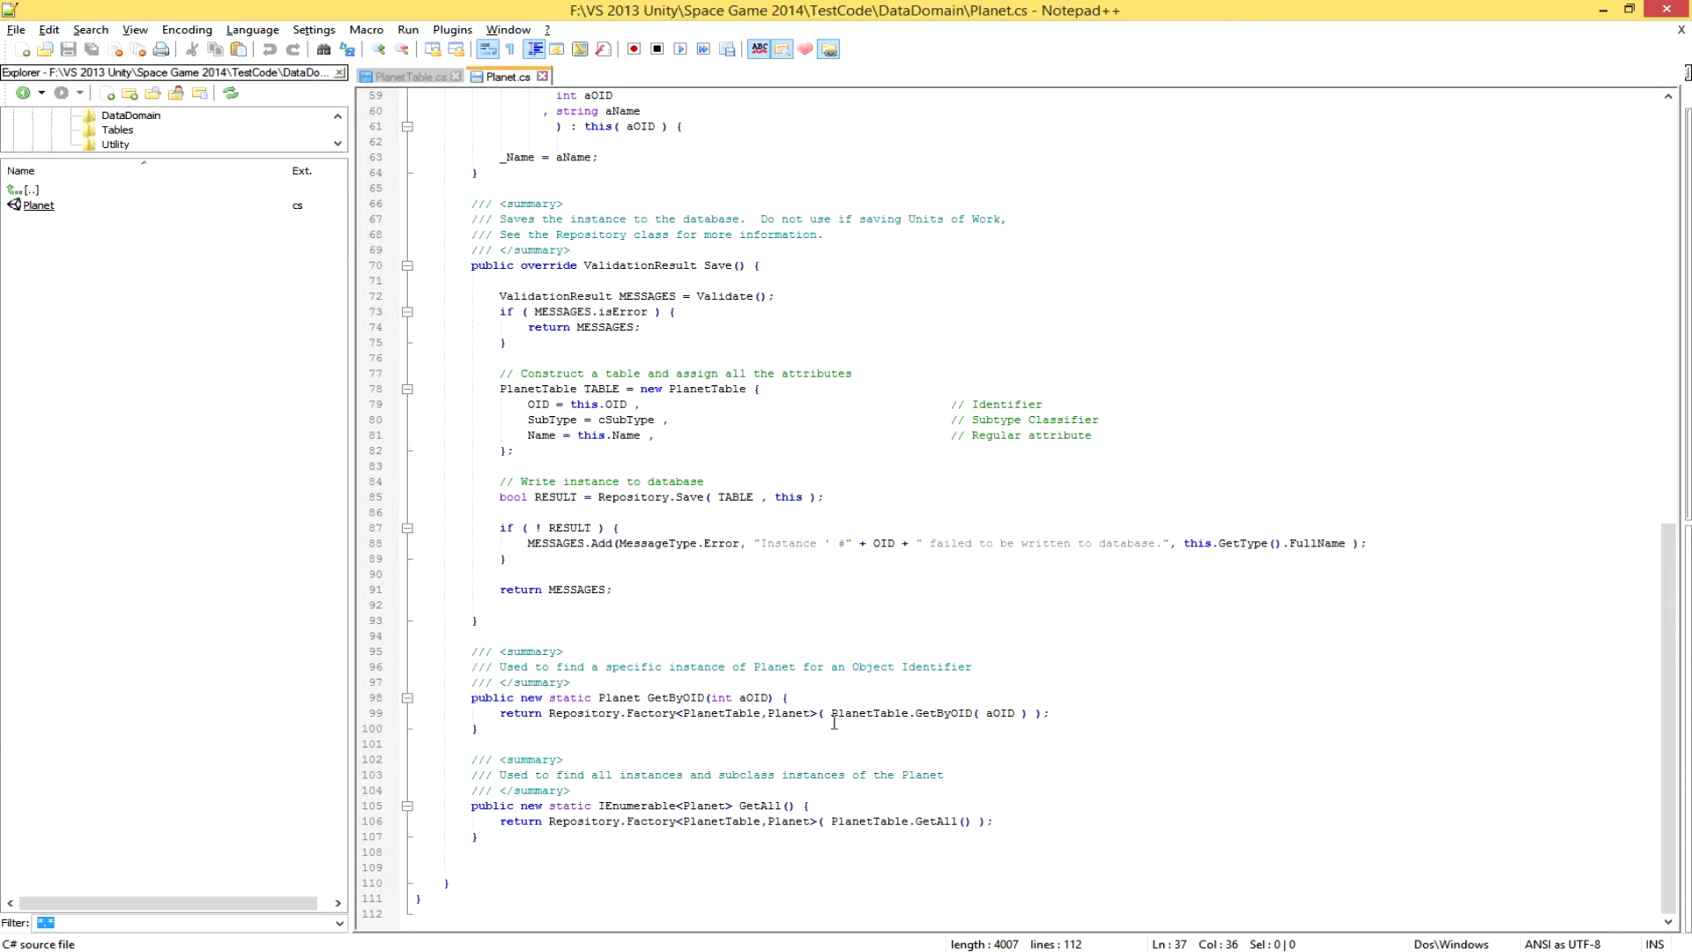
pyautogui.moveTo(831, 821); pyautogui.dragTo(973, 821)
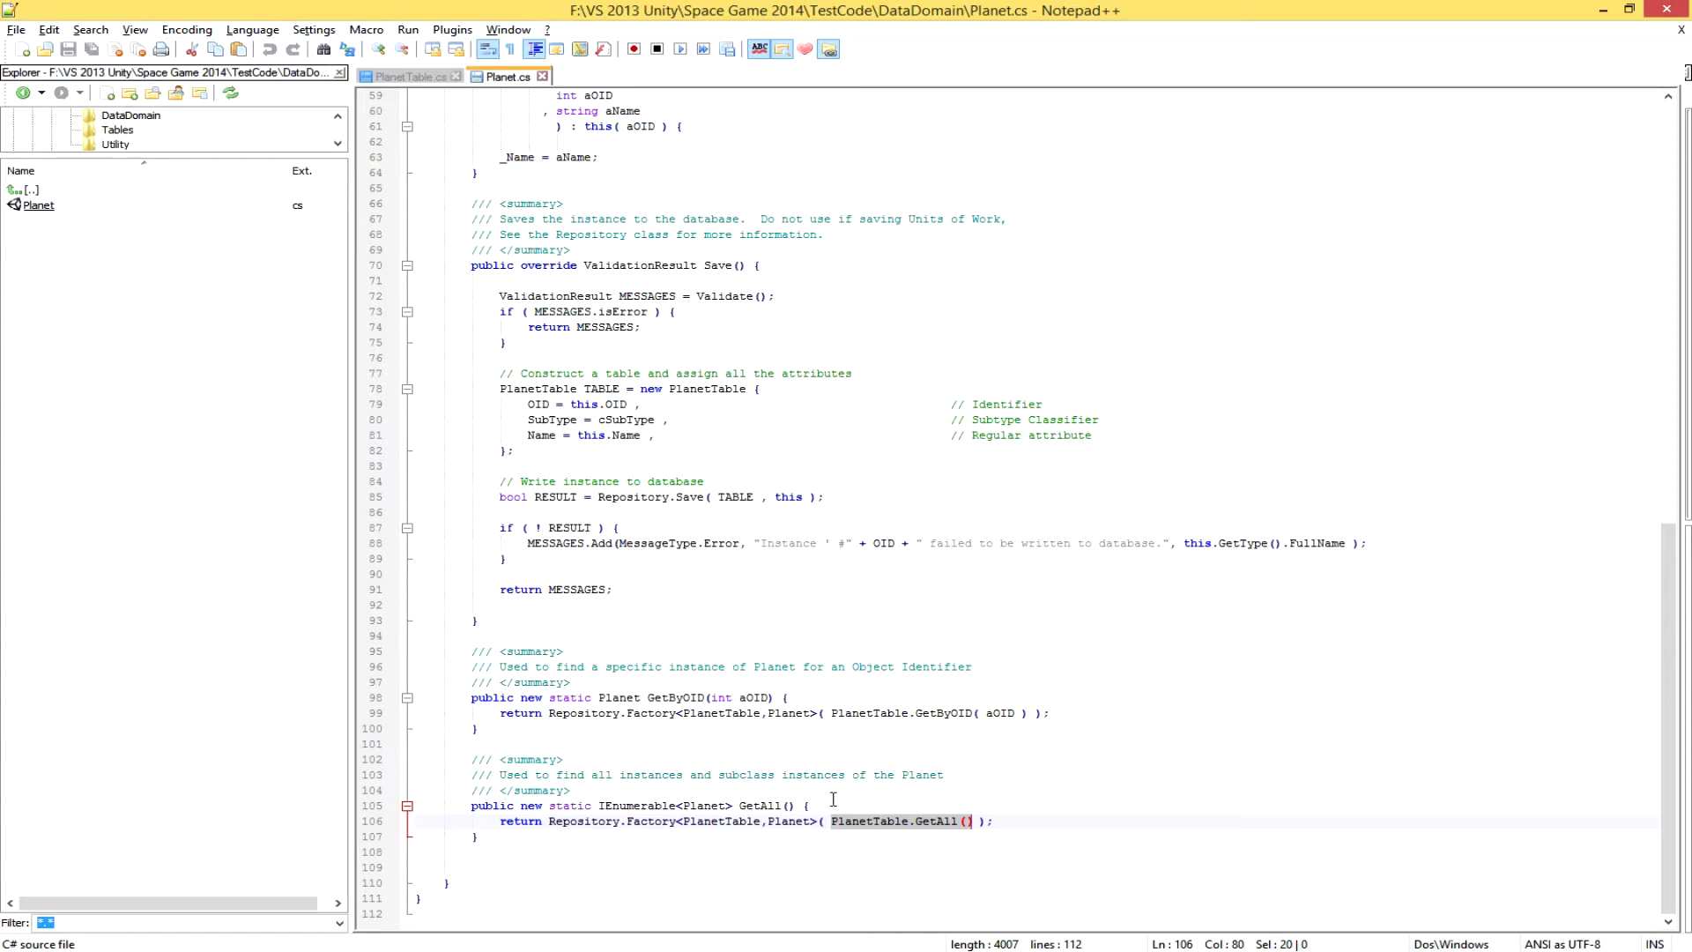
pyautogui.press('End')
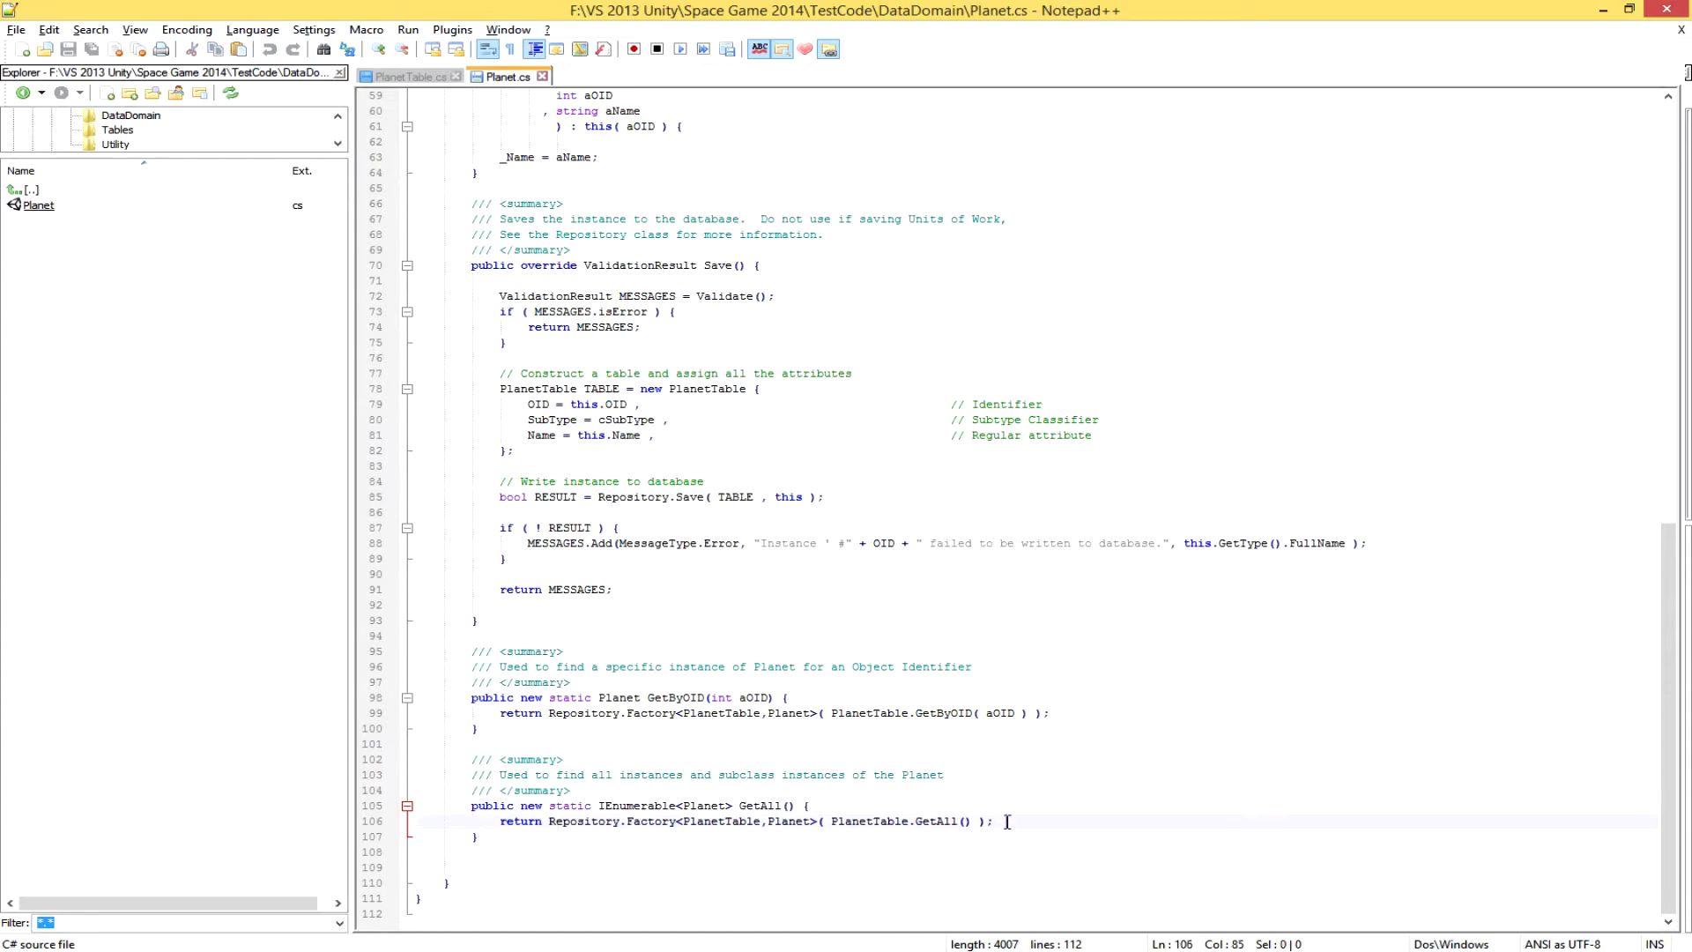
# Open Factories.cs from the Utility folder and examine where PlanetReadFactory is registered and defined.
pyautogui.click(118, 144)
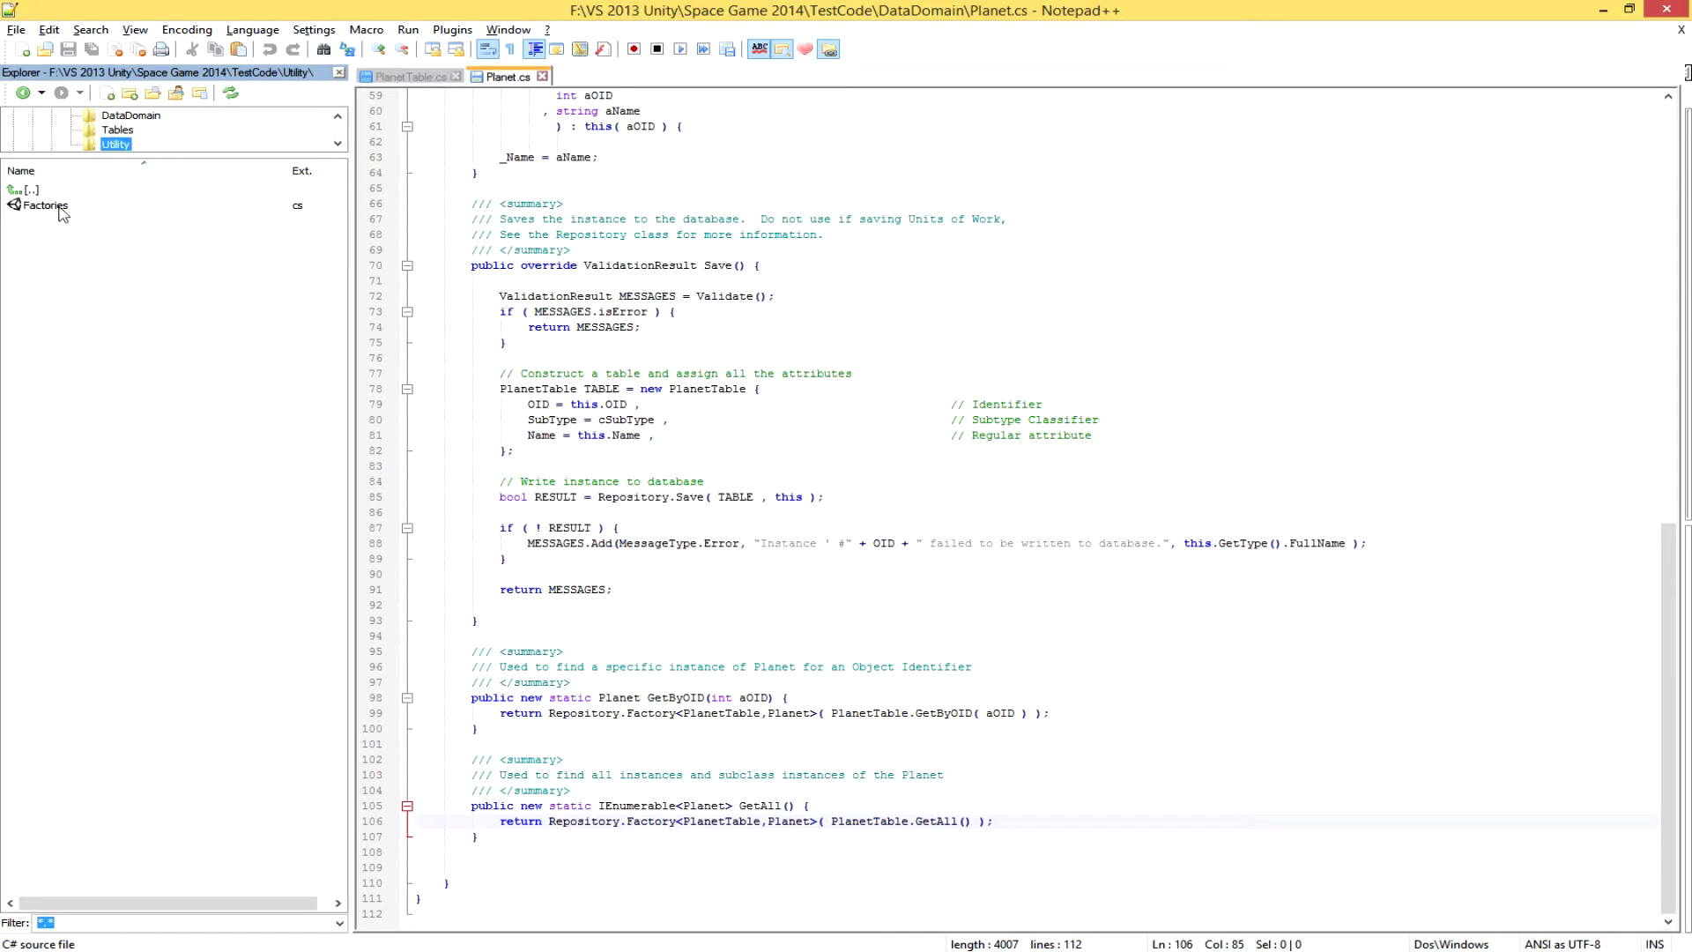
pyautogui.doubleClick(60, 208)
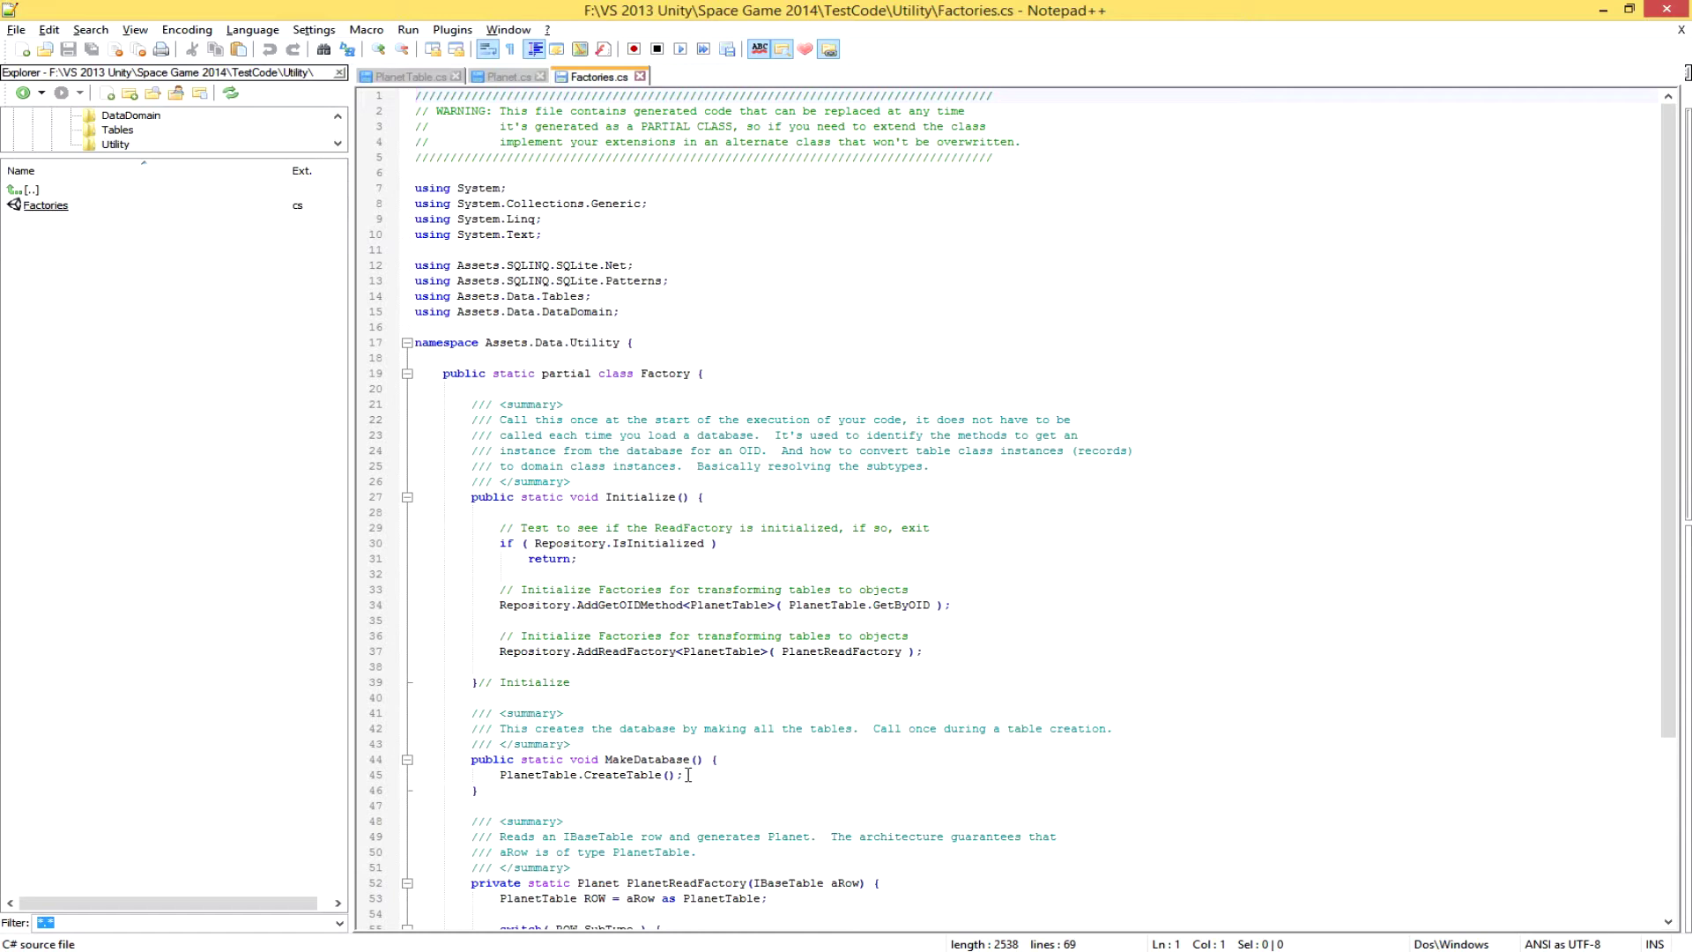
pyautogui.scroll(-5, 688, 776)
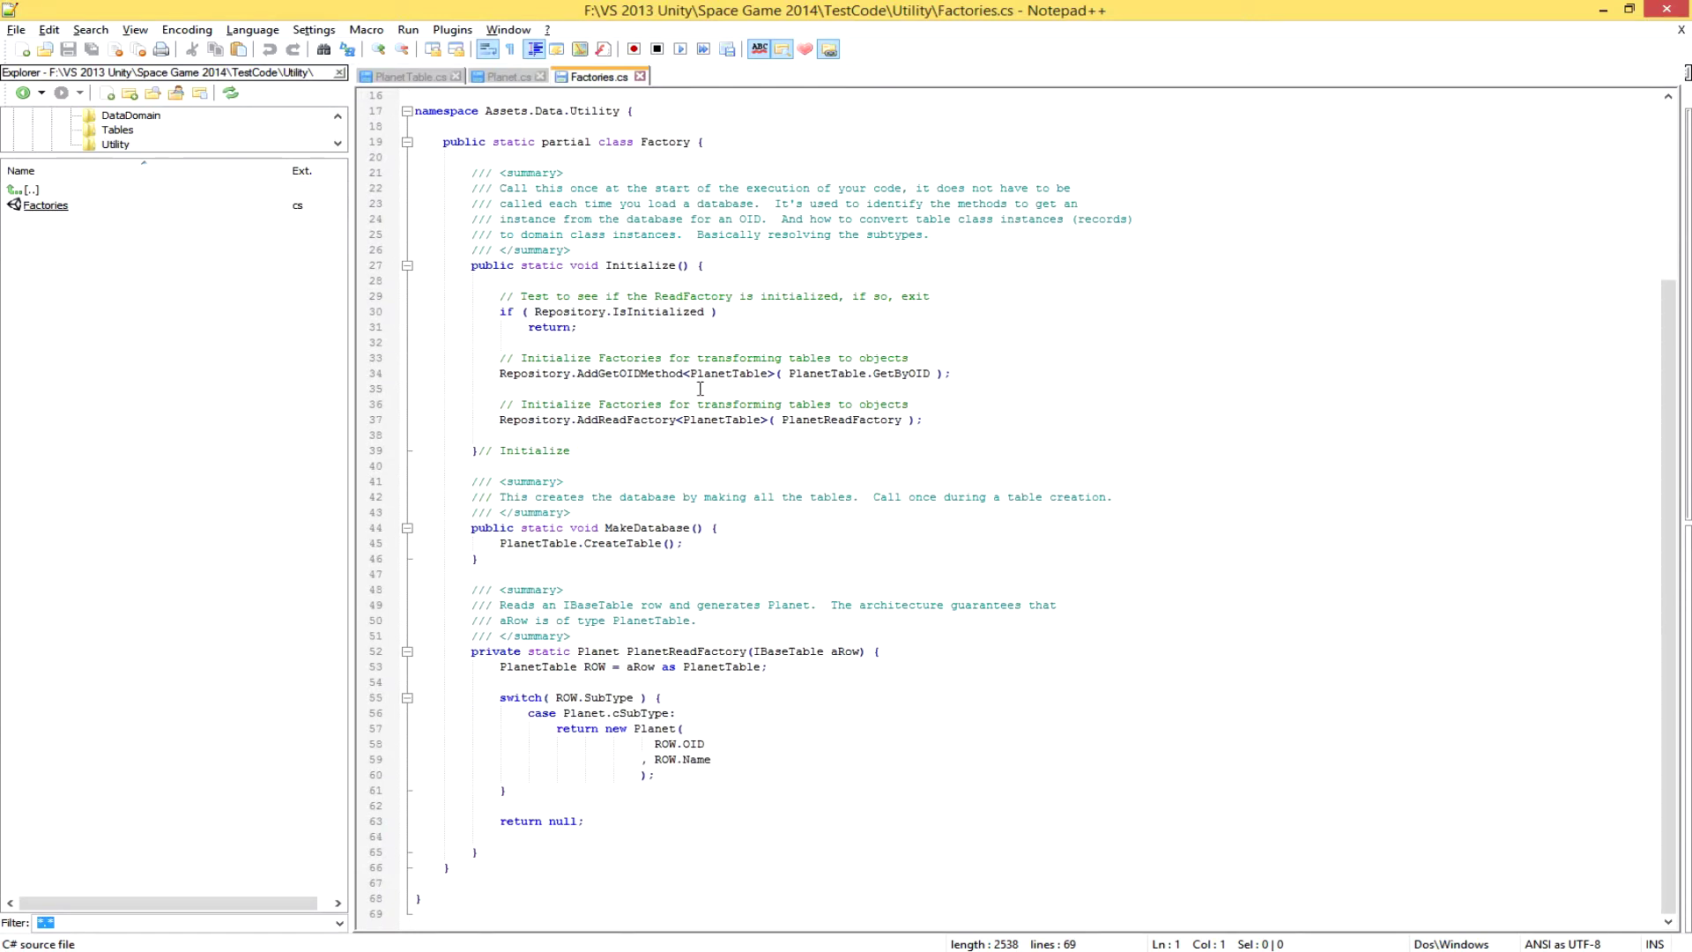
pyautogui.moveTo(797, 426); pyautogui.dragTo(864, 430)
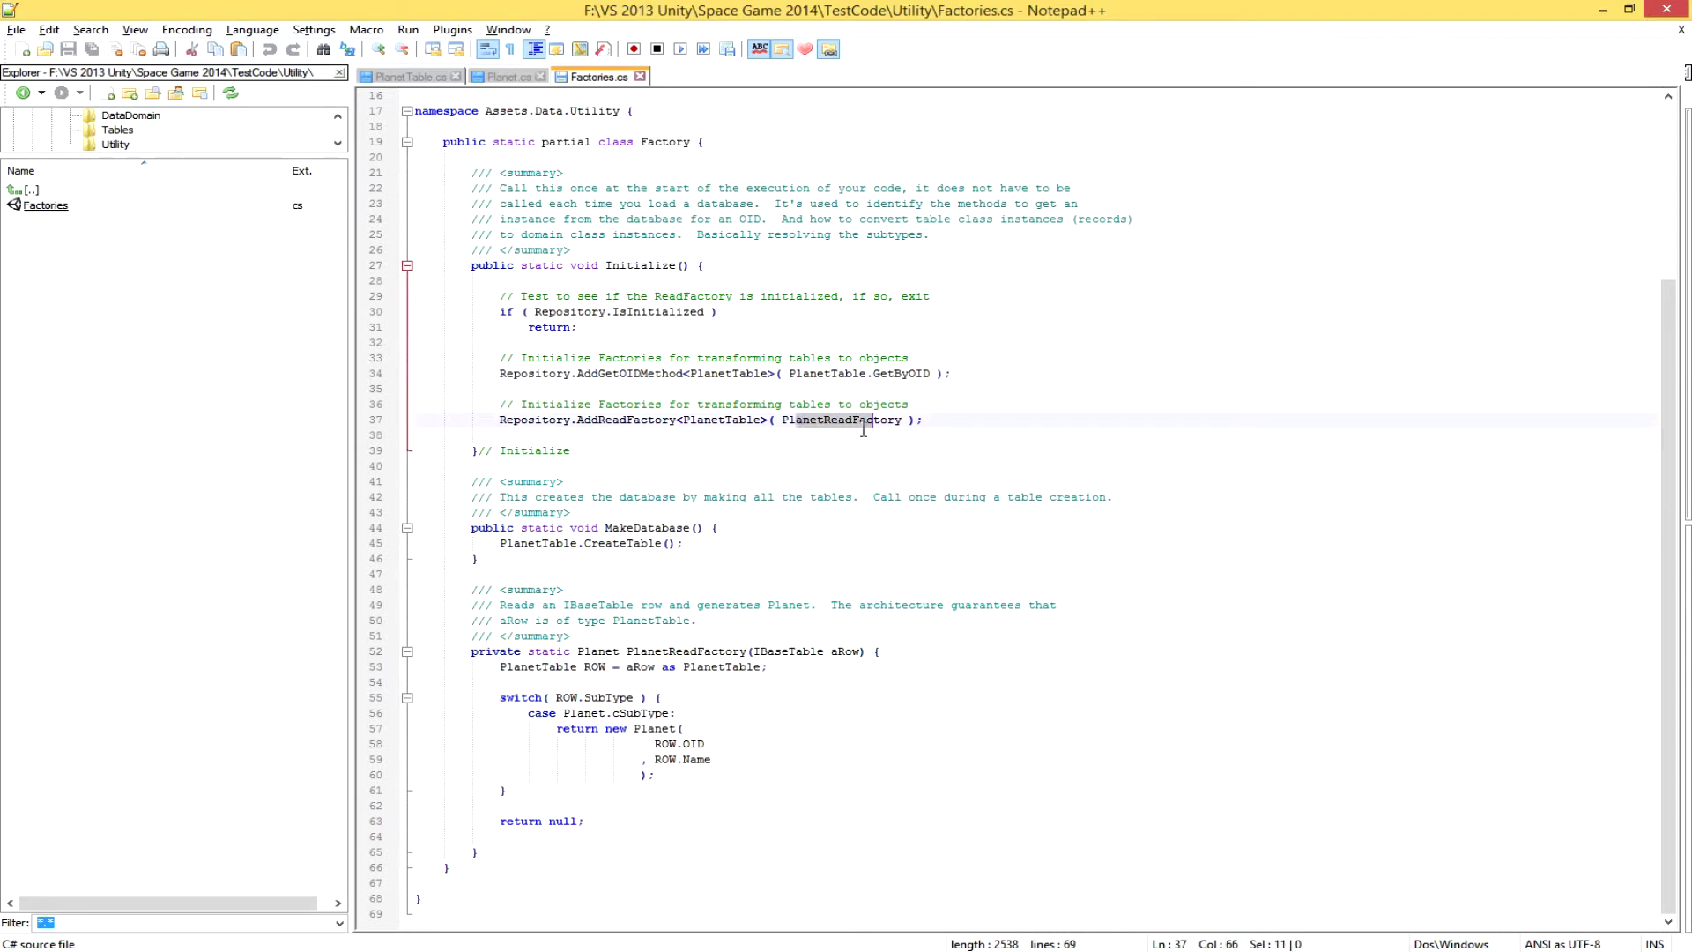
pyautogui.moveTo(654, 652); pyautogui.dragTo(711, 651)
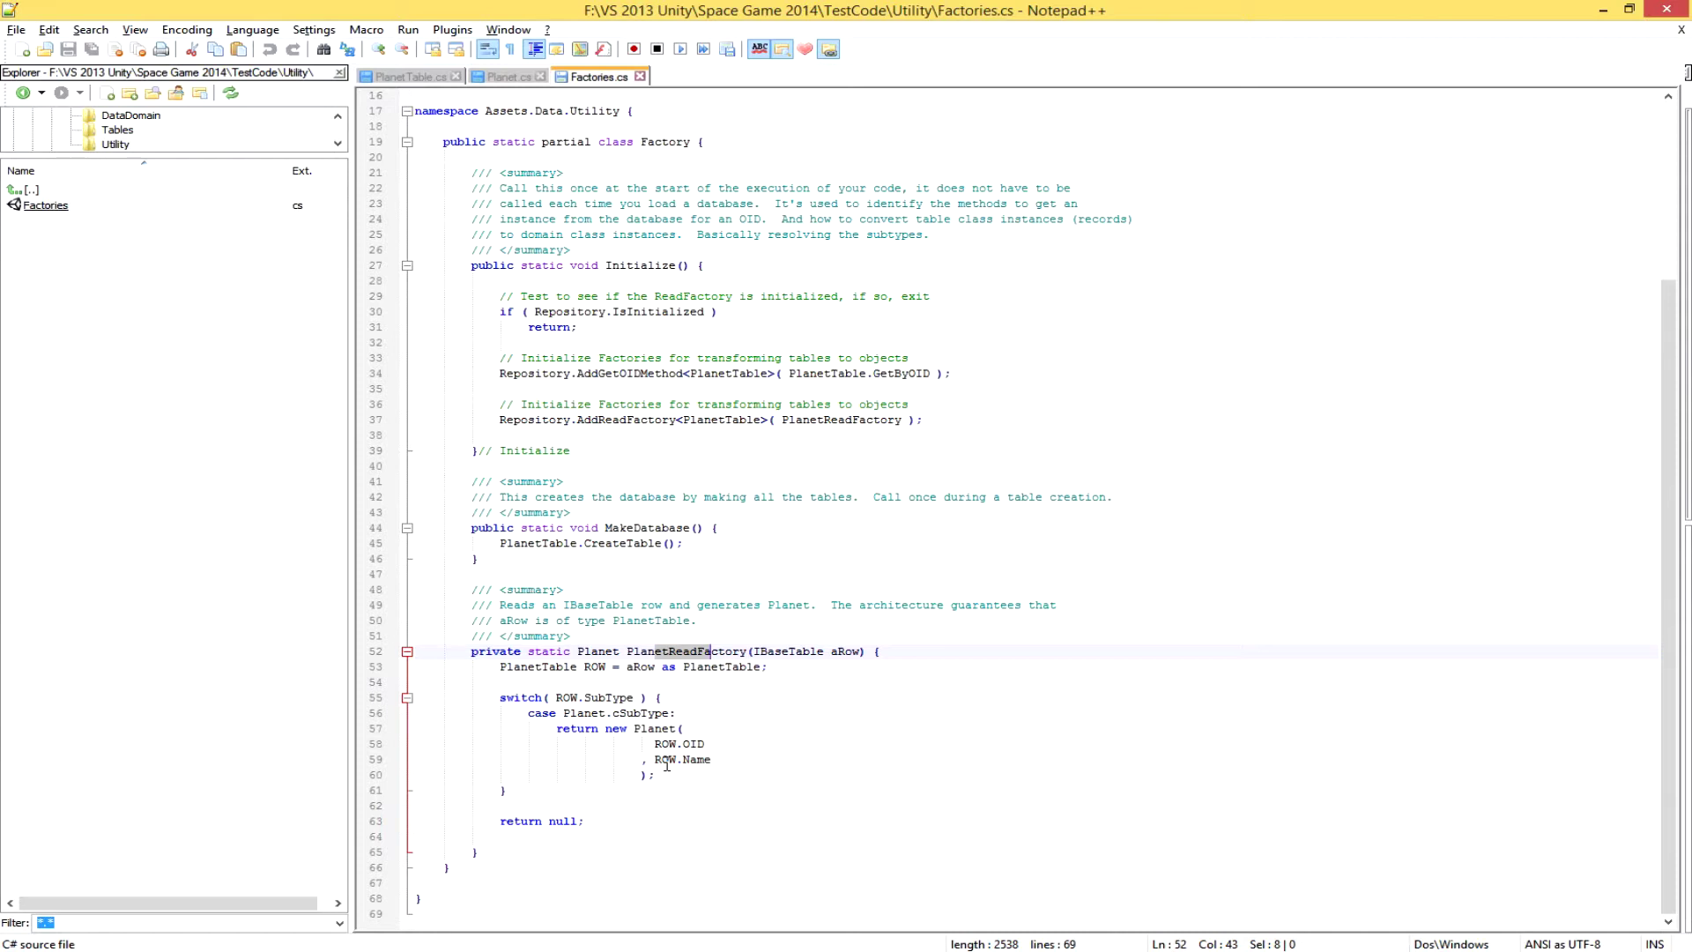
# Switch to Unity, clear its console, and return to the class diagram in Software Ideas Modeler.
pyautogui.click(1606, 8)
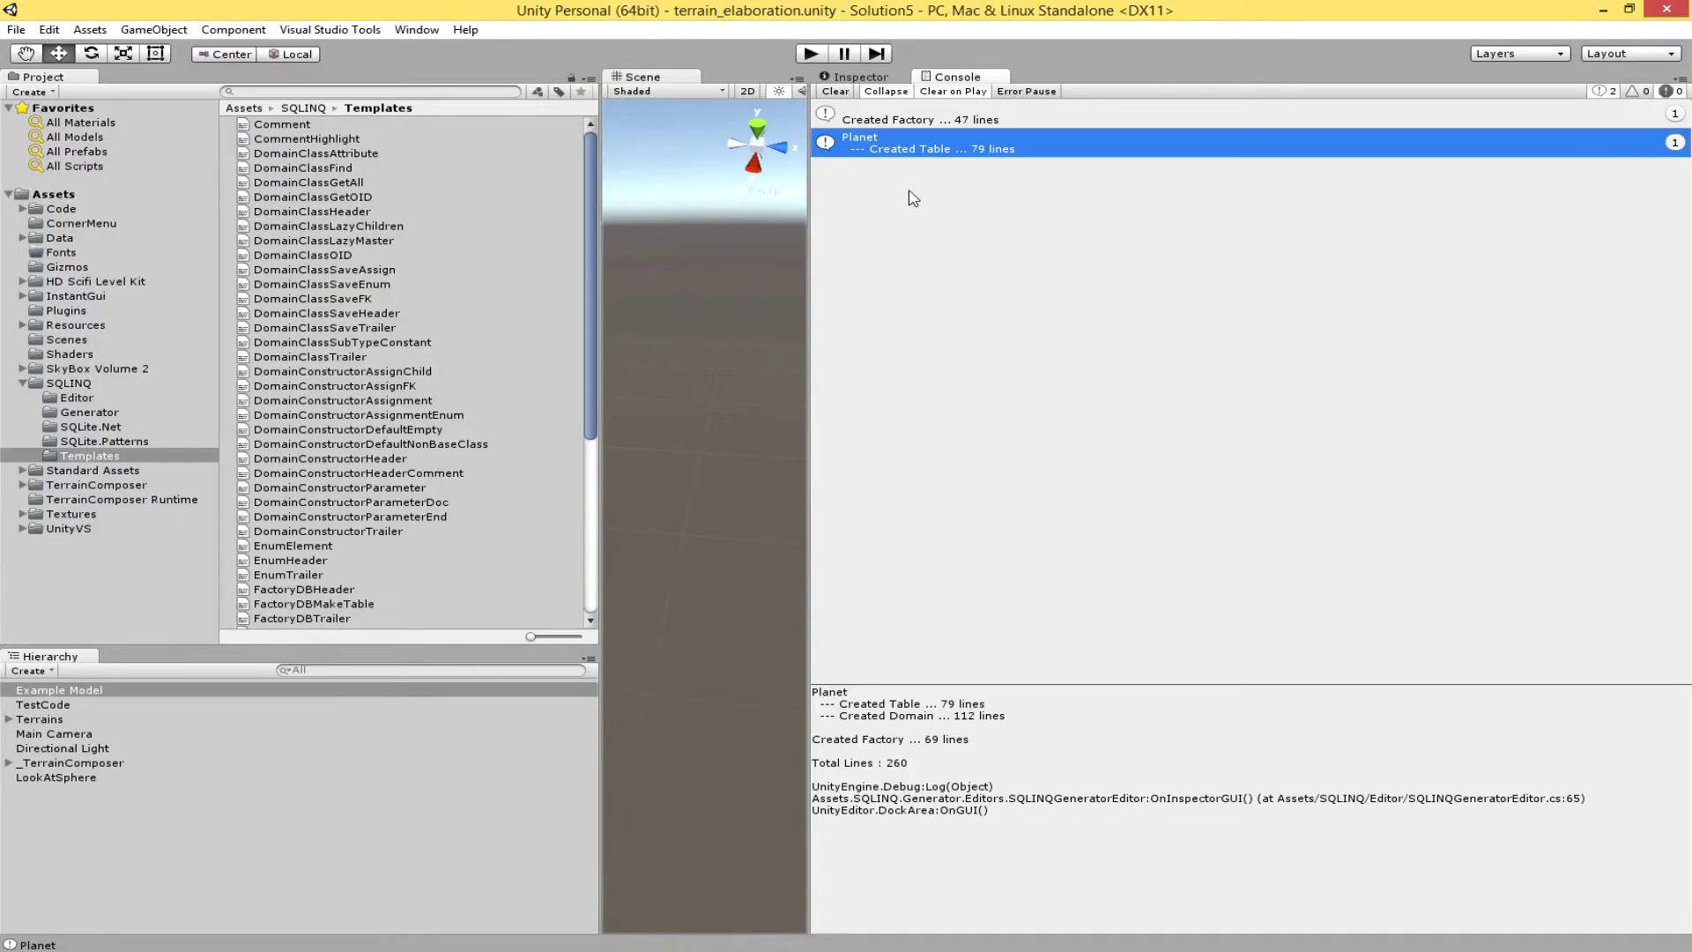
pyautogui.click(848, 92)
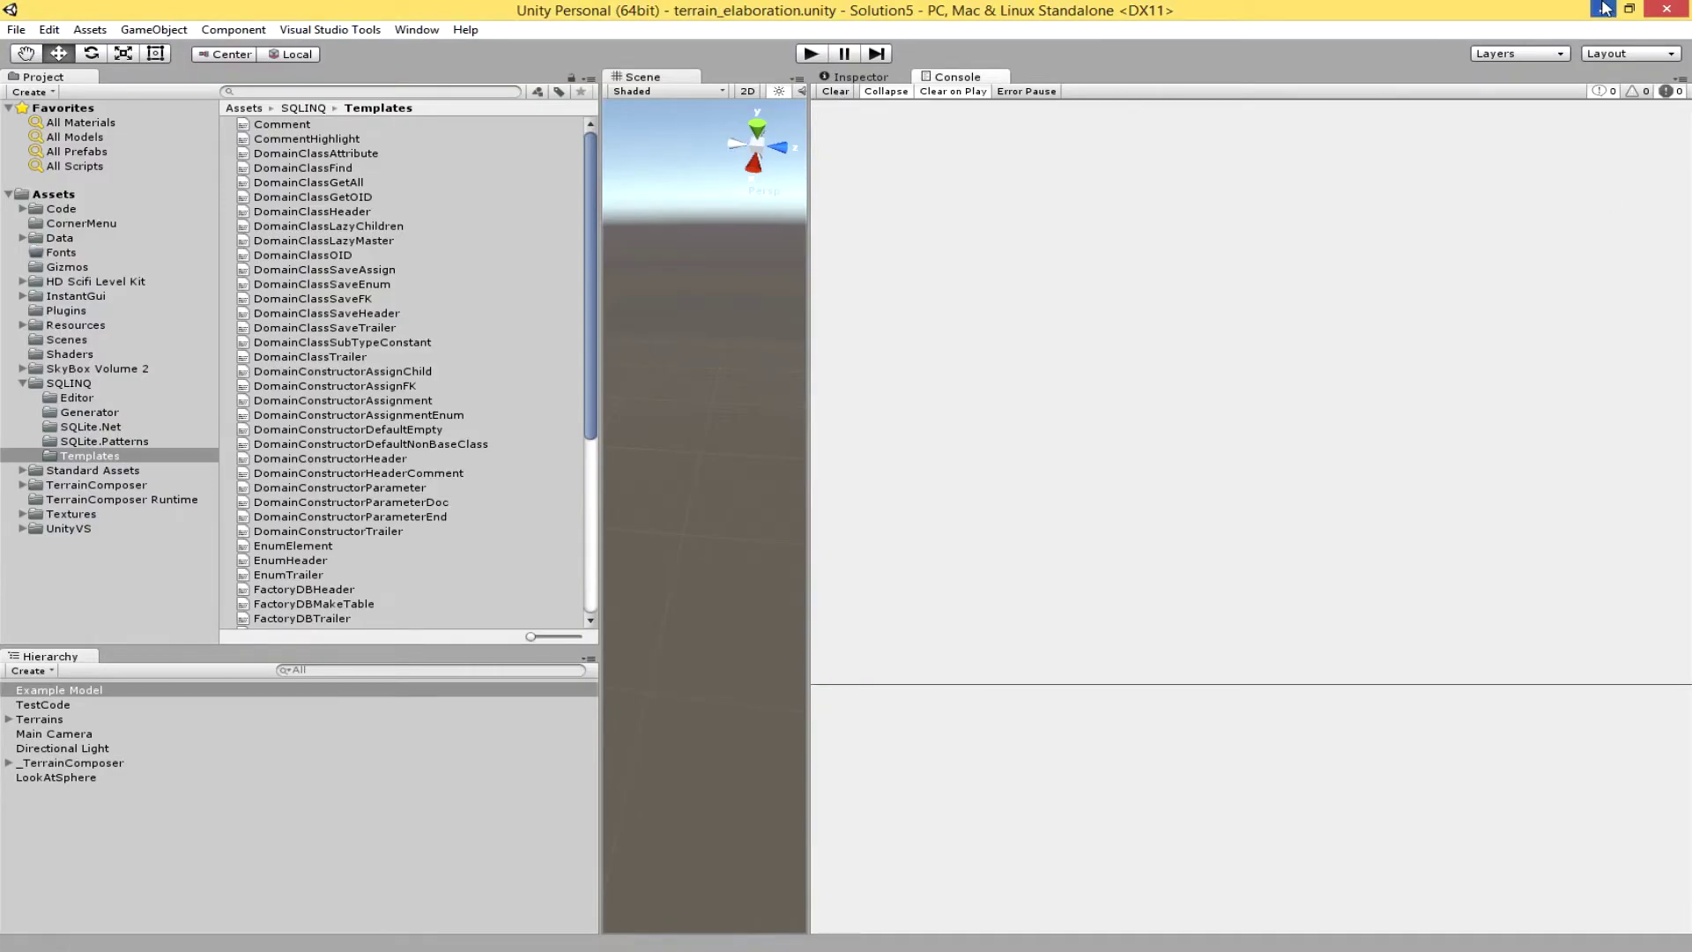
pyautogui.click(1604, 9)
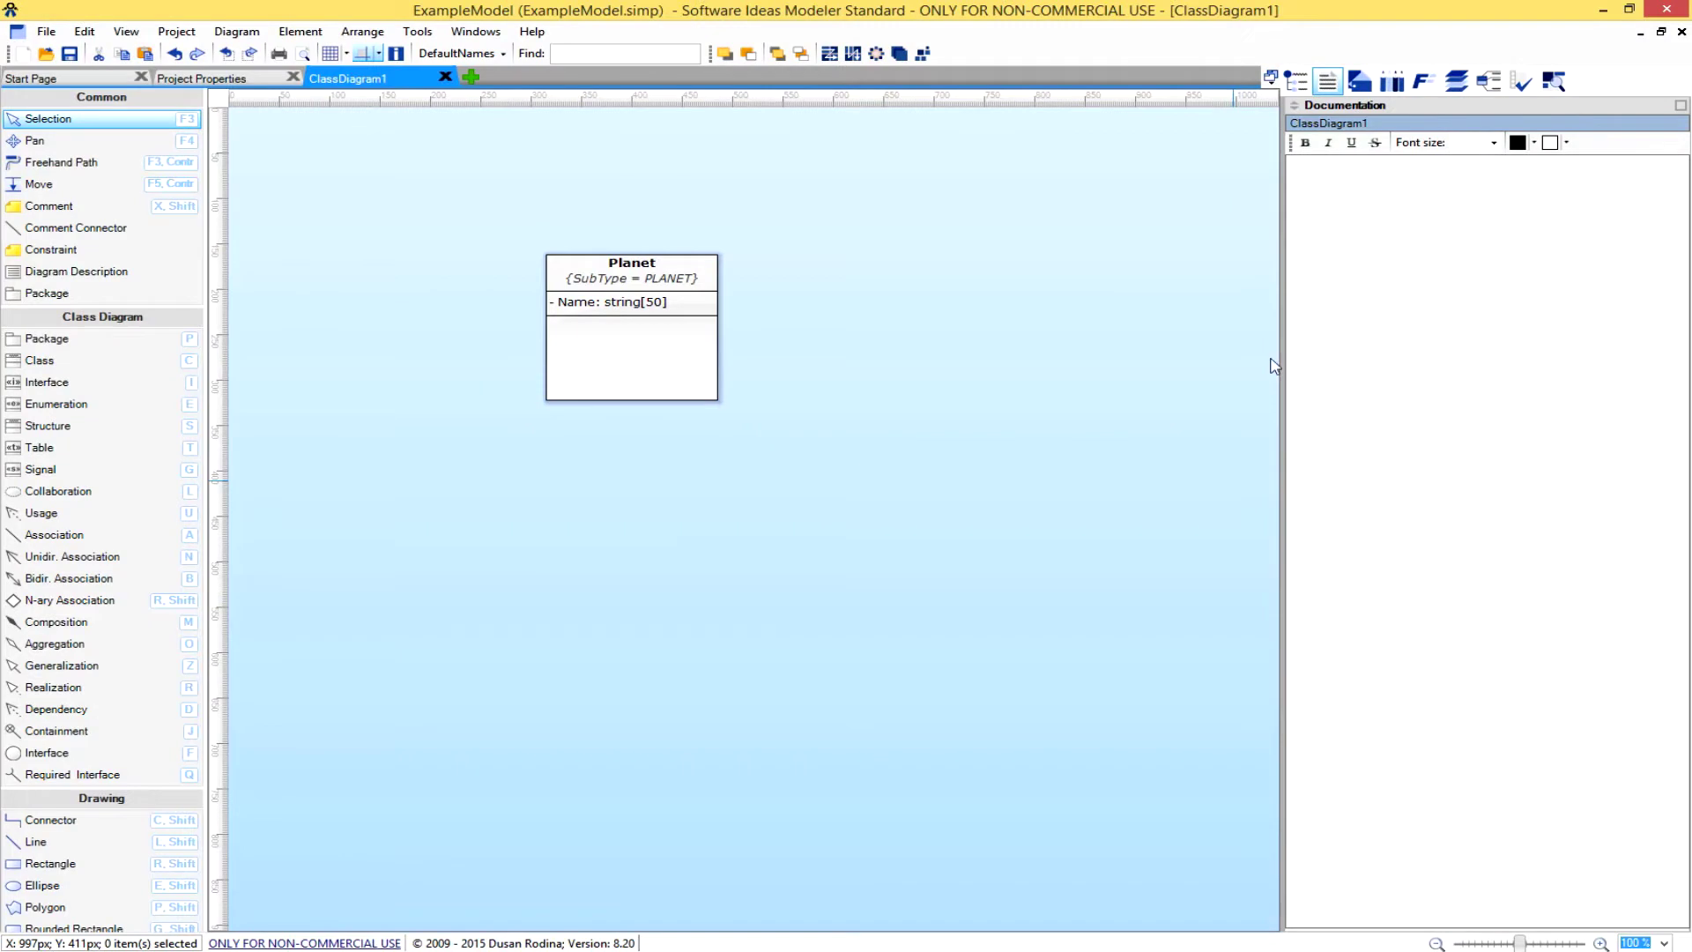
# Open the Planet class's properties and bring up its Name attribute in the Attribute Editor.
pyautogui.rightClick(627, 319)
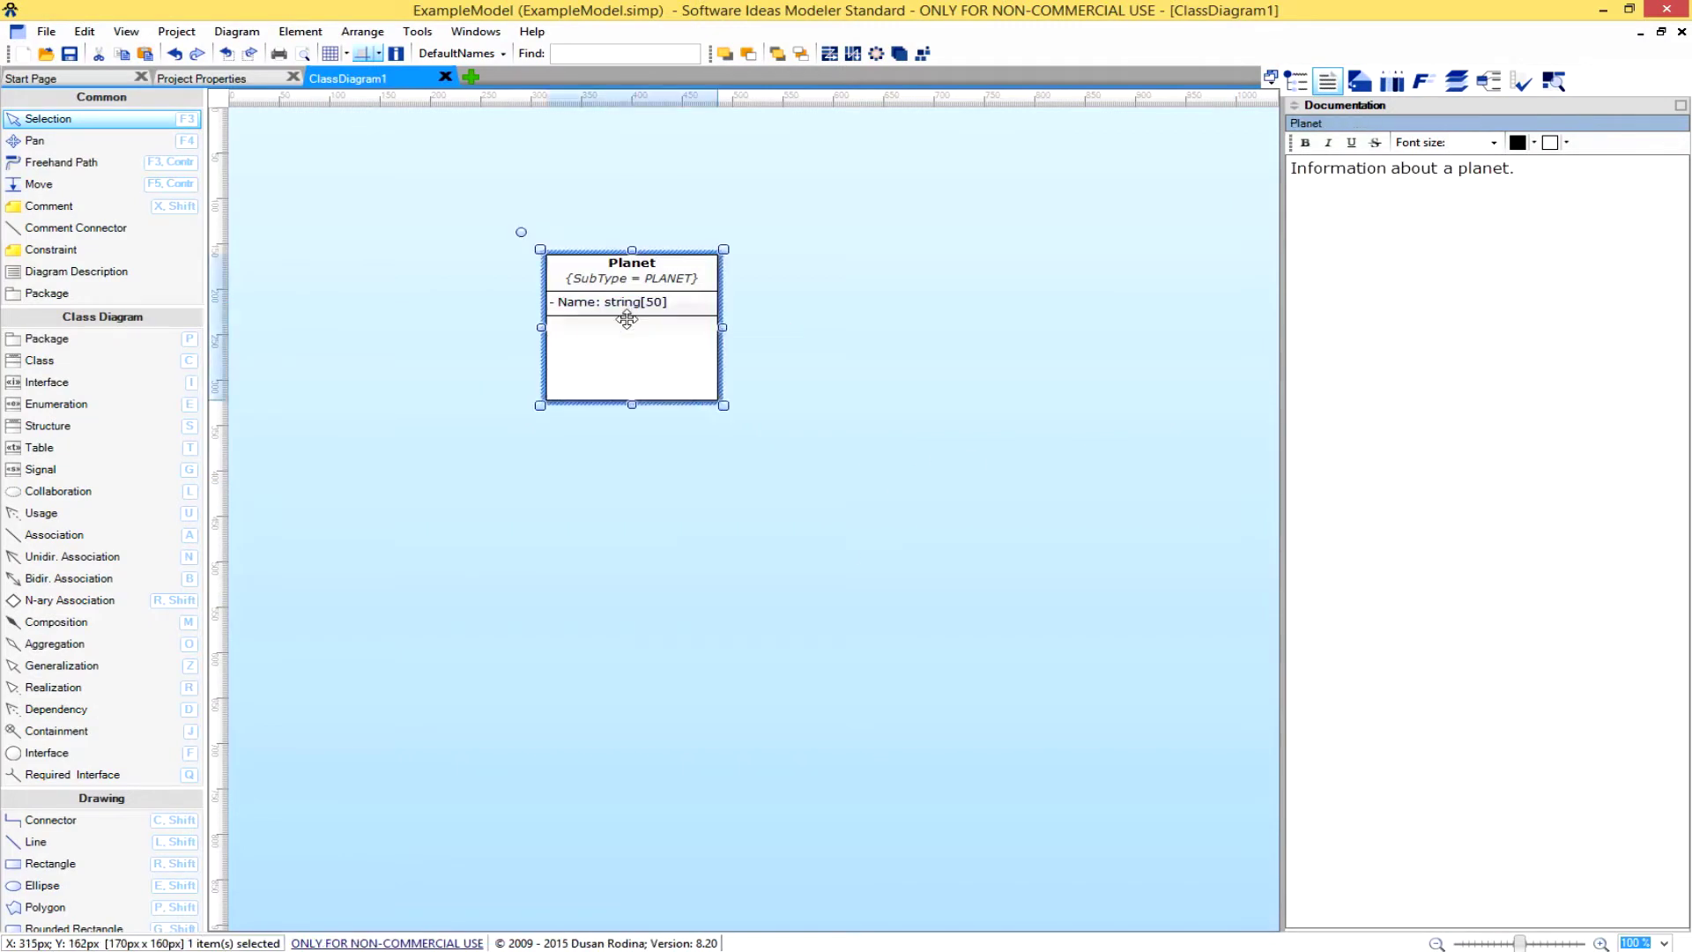
pyautogui.click(736, 522)
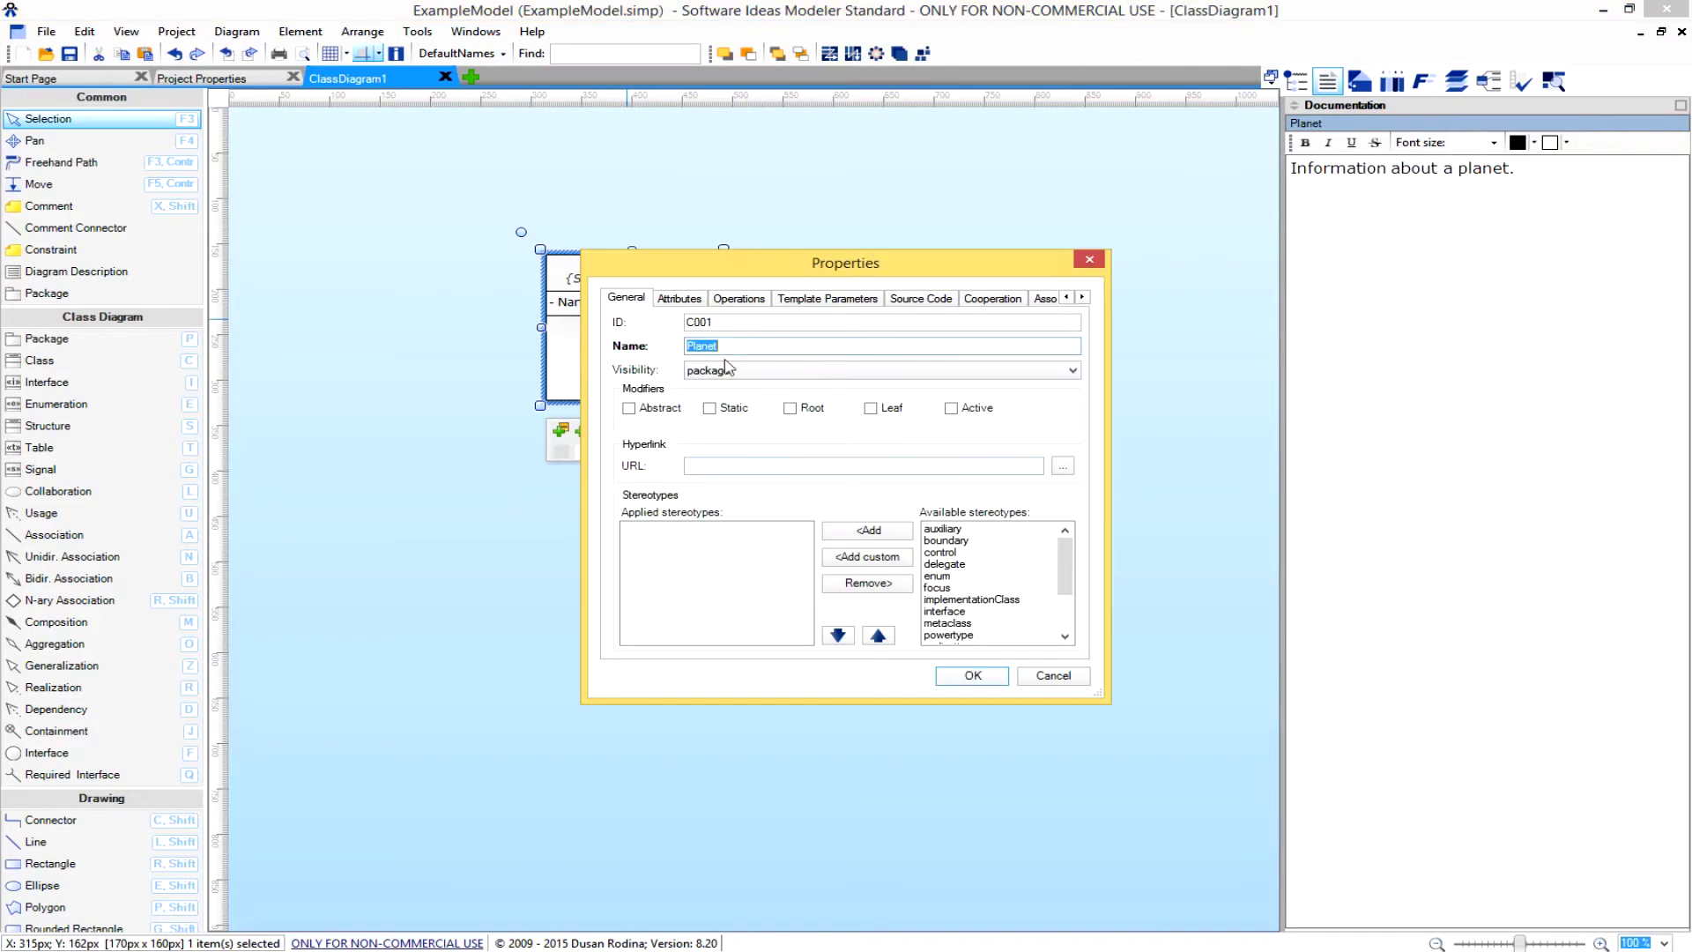
pyautogui.click(692, 299)
pyautogui.click(743, 342)
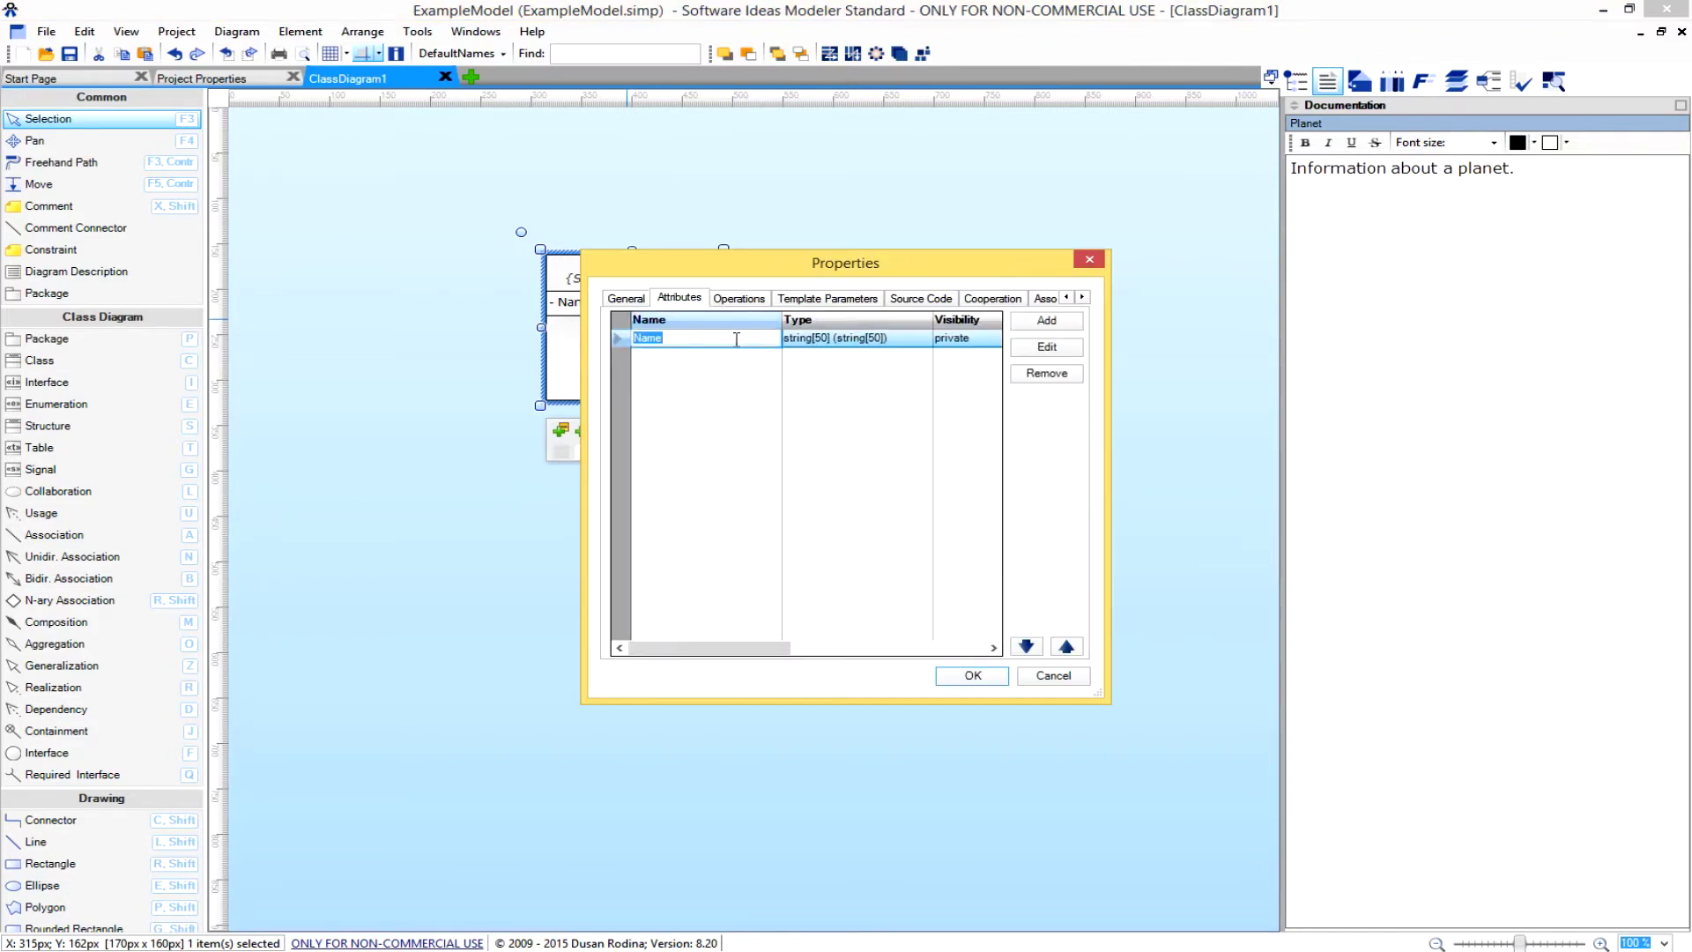
pyautogui.click(1047, 349)
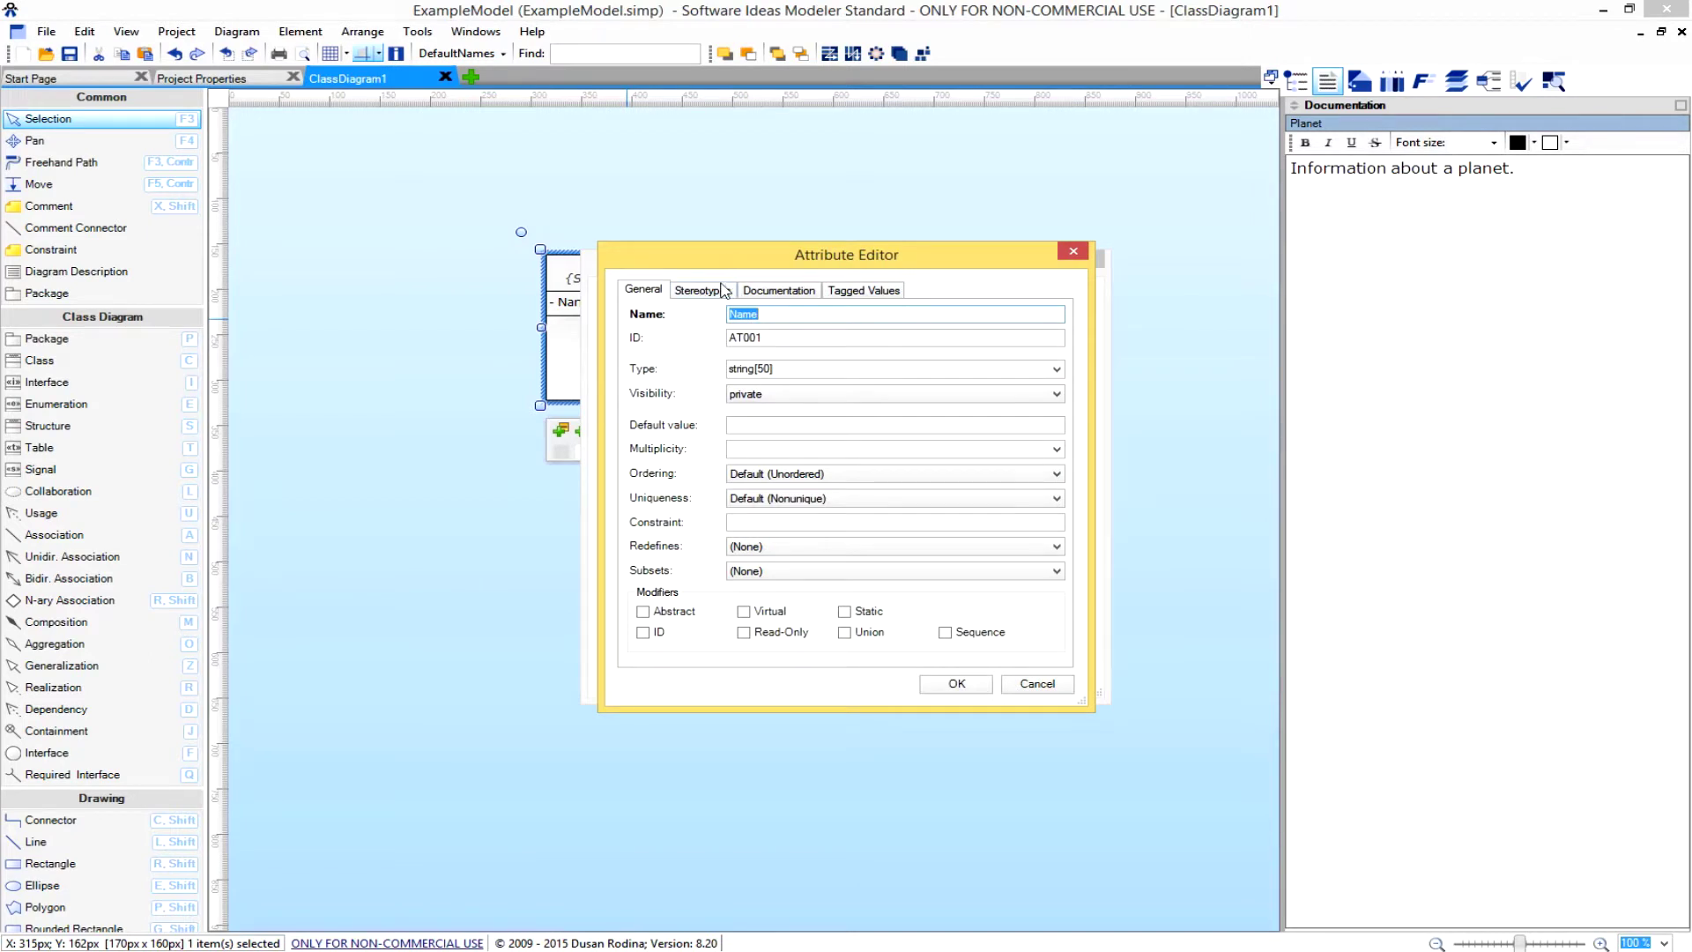
# Display the stereotypes of the Name attribute in the Attribute Editor.
pyautogui.click(717, 297)
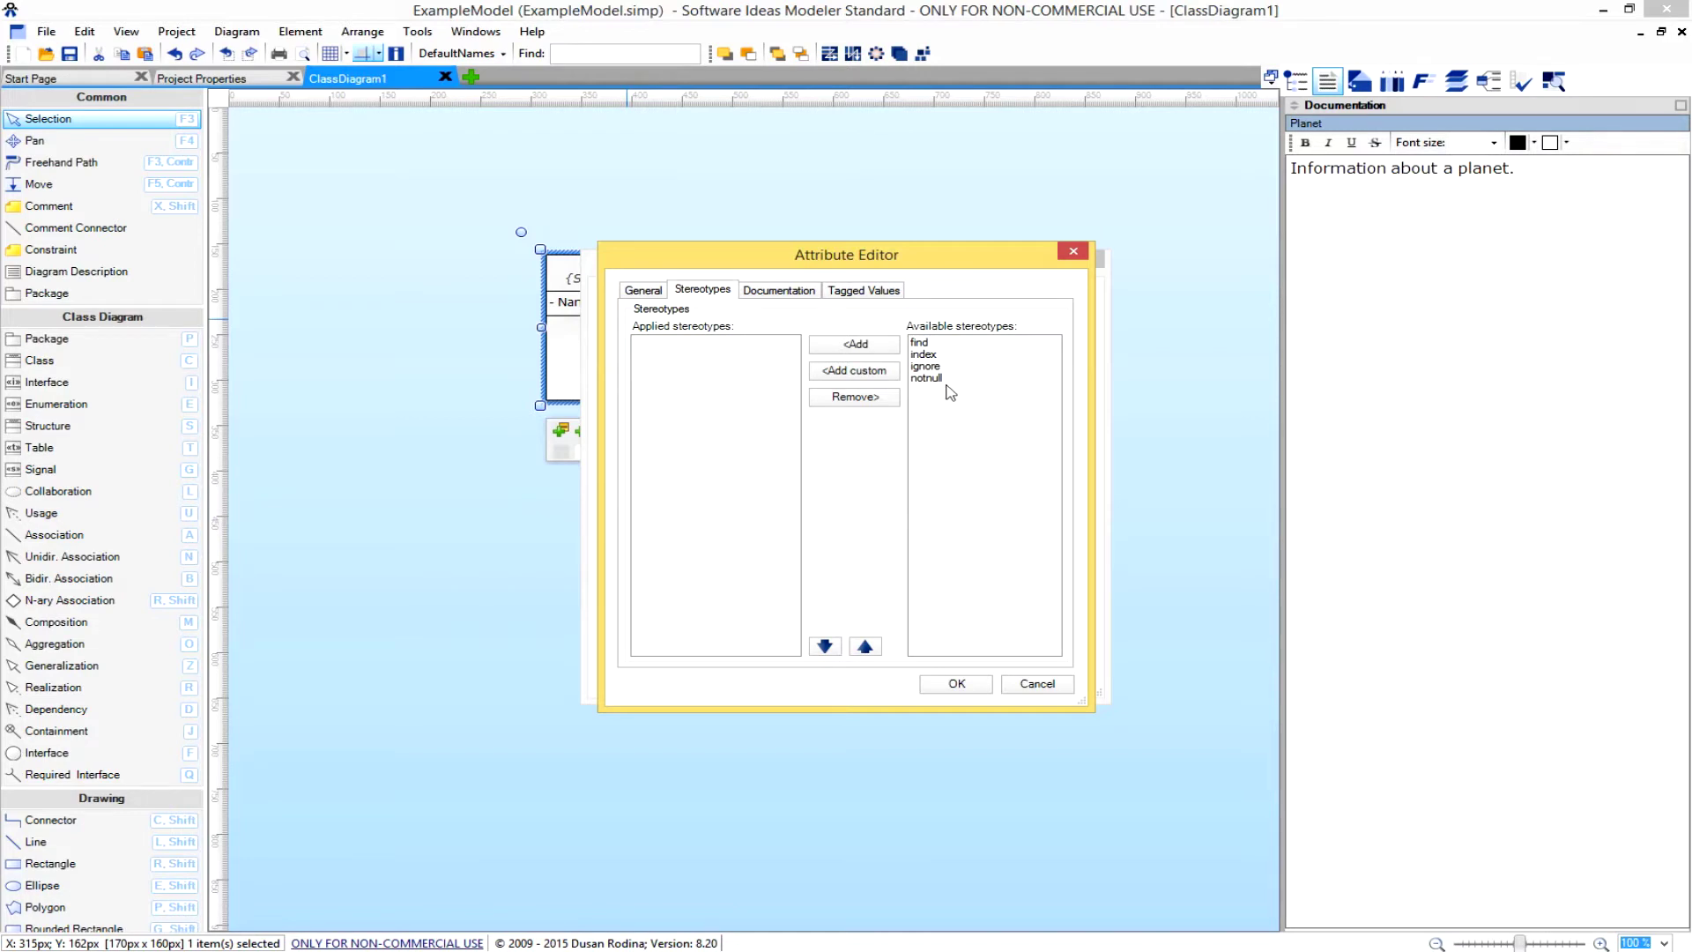
pyautogui.click(838, 372)
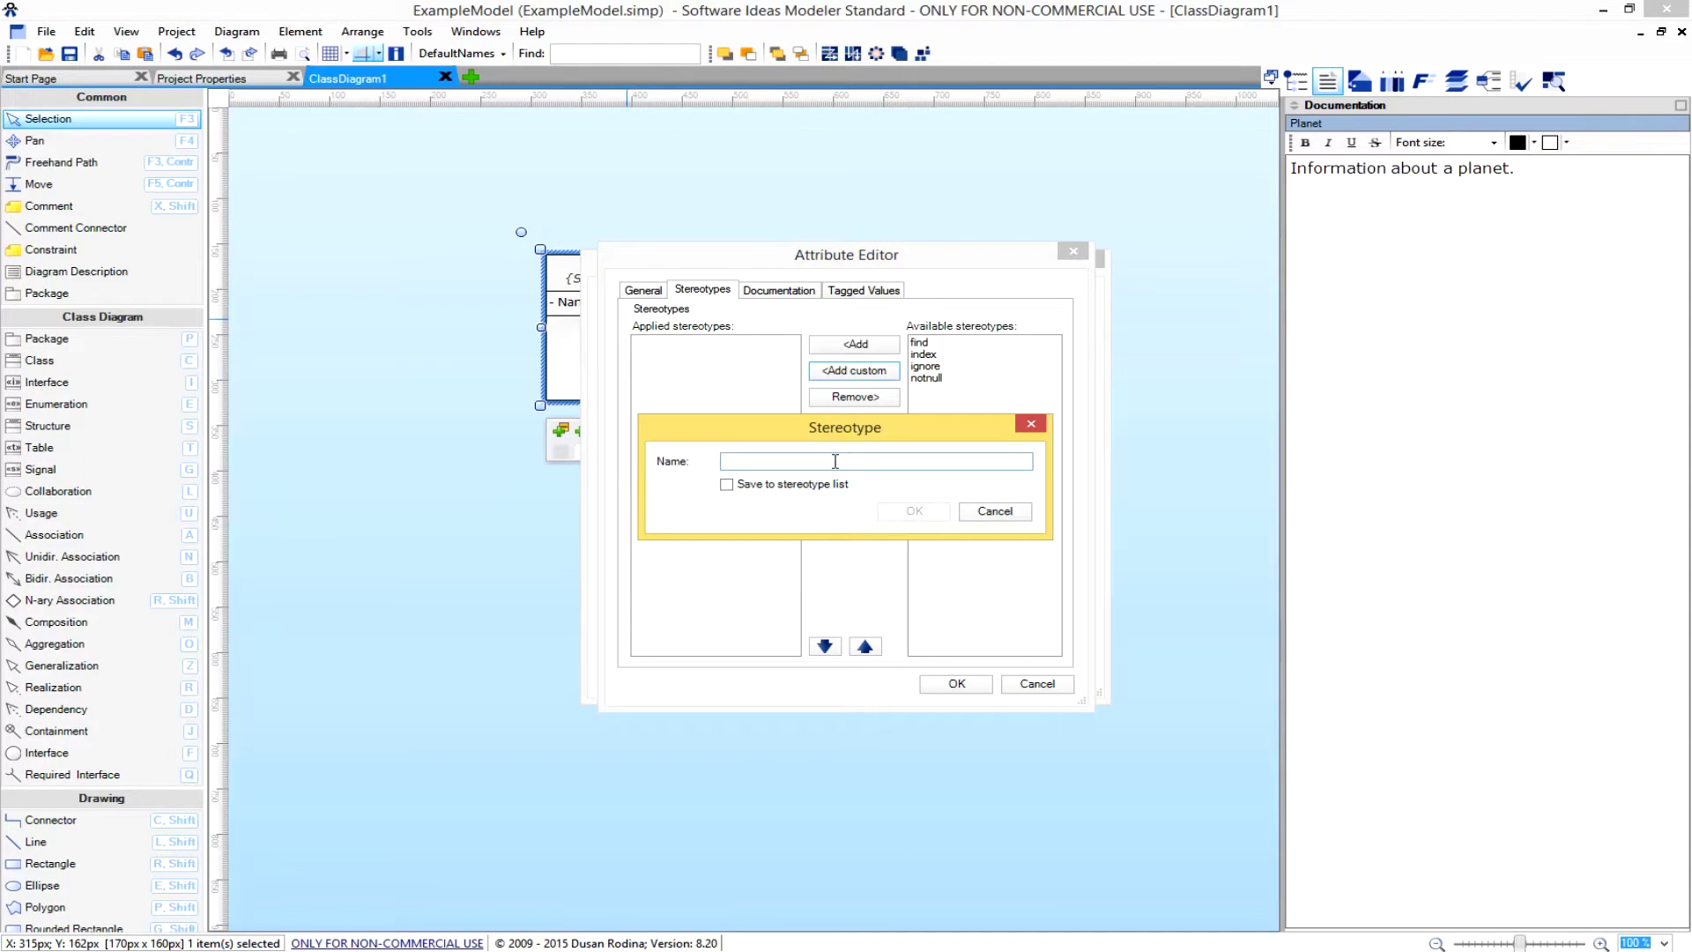
pyautogui.write('find')
pyautogui.click(727, 485)
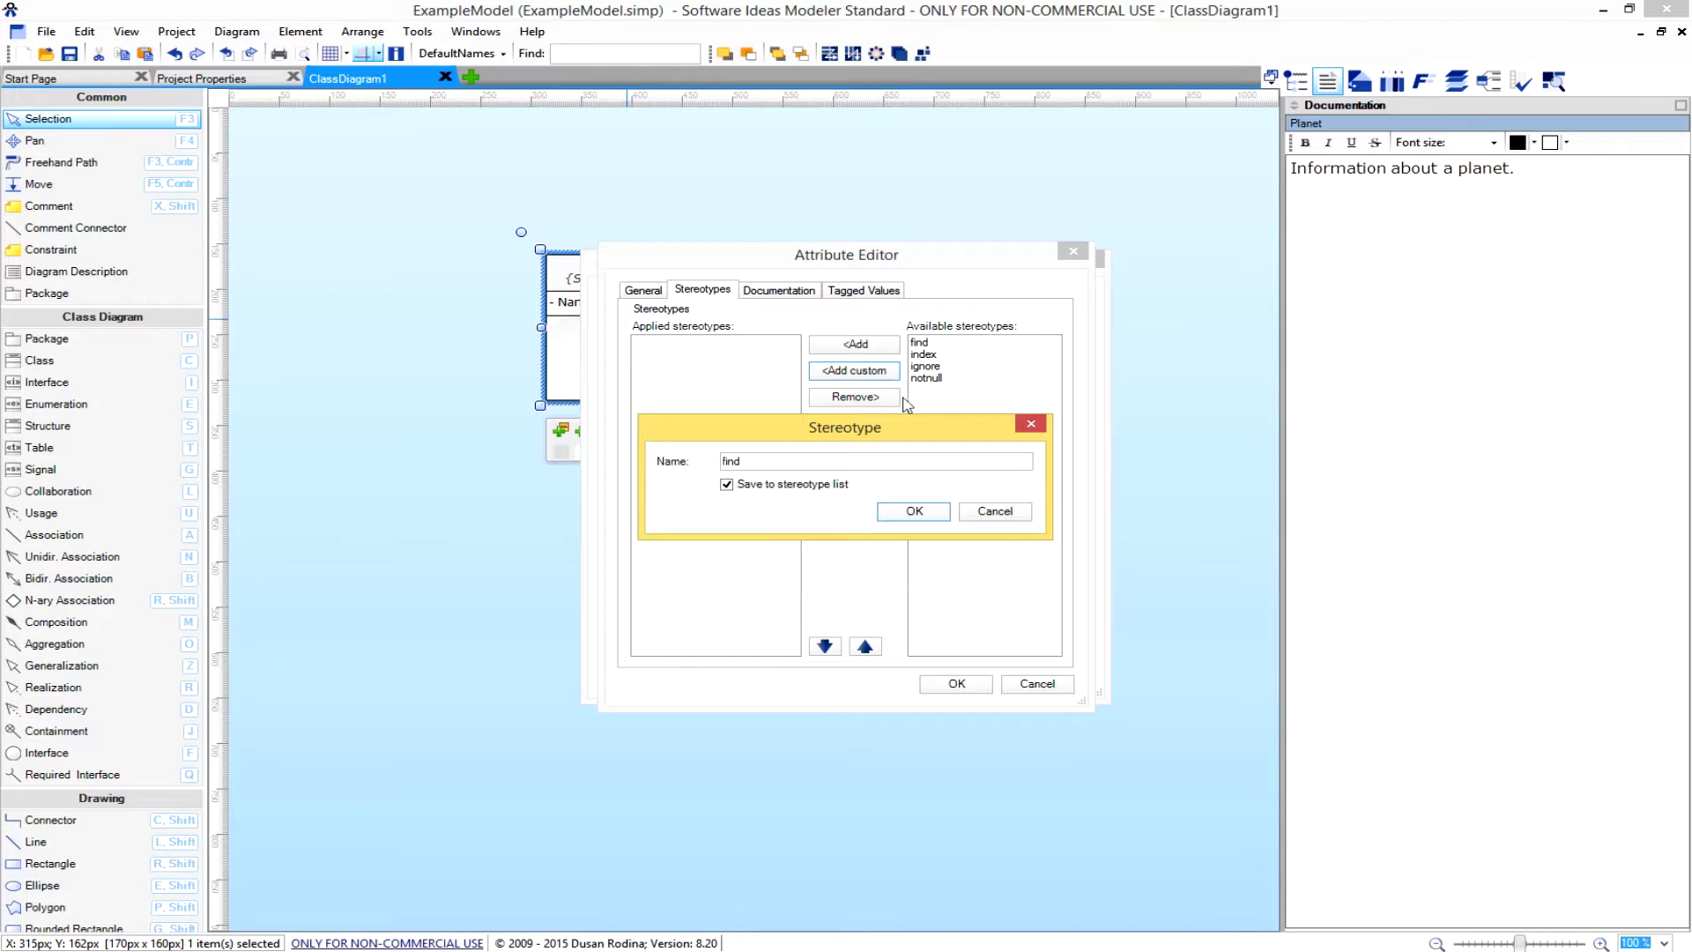
pyautogui.click(997, 513)
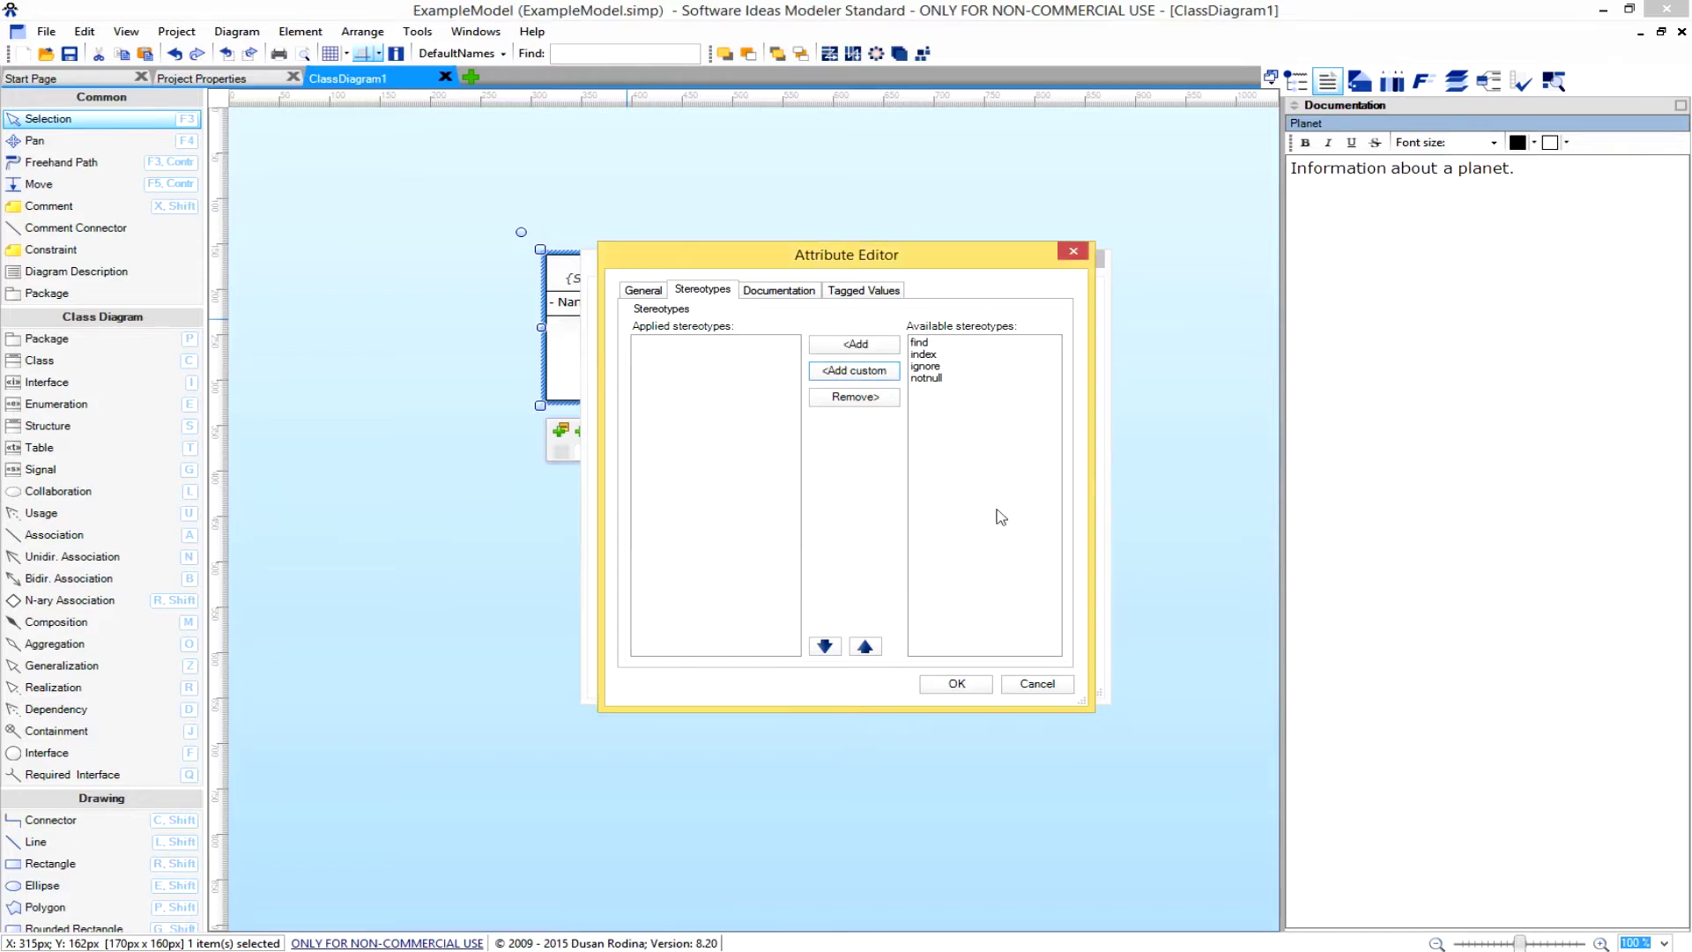
# Apply the available find stereotype to the Planet class's Name attribute and save the project.
pyautogui.click(922, 342)
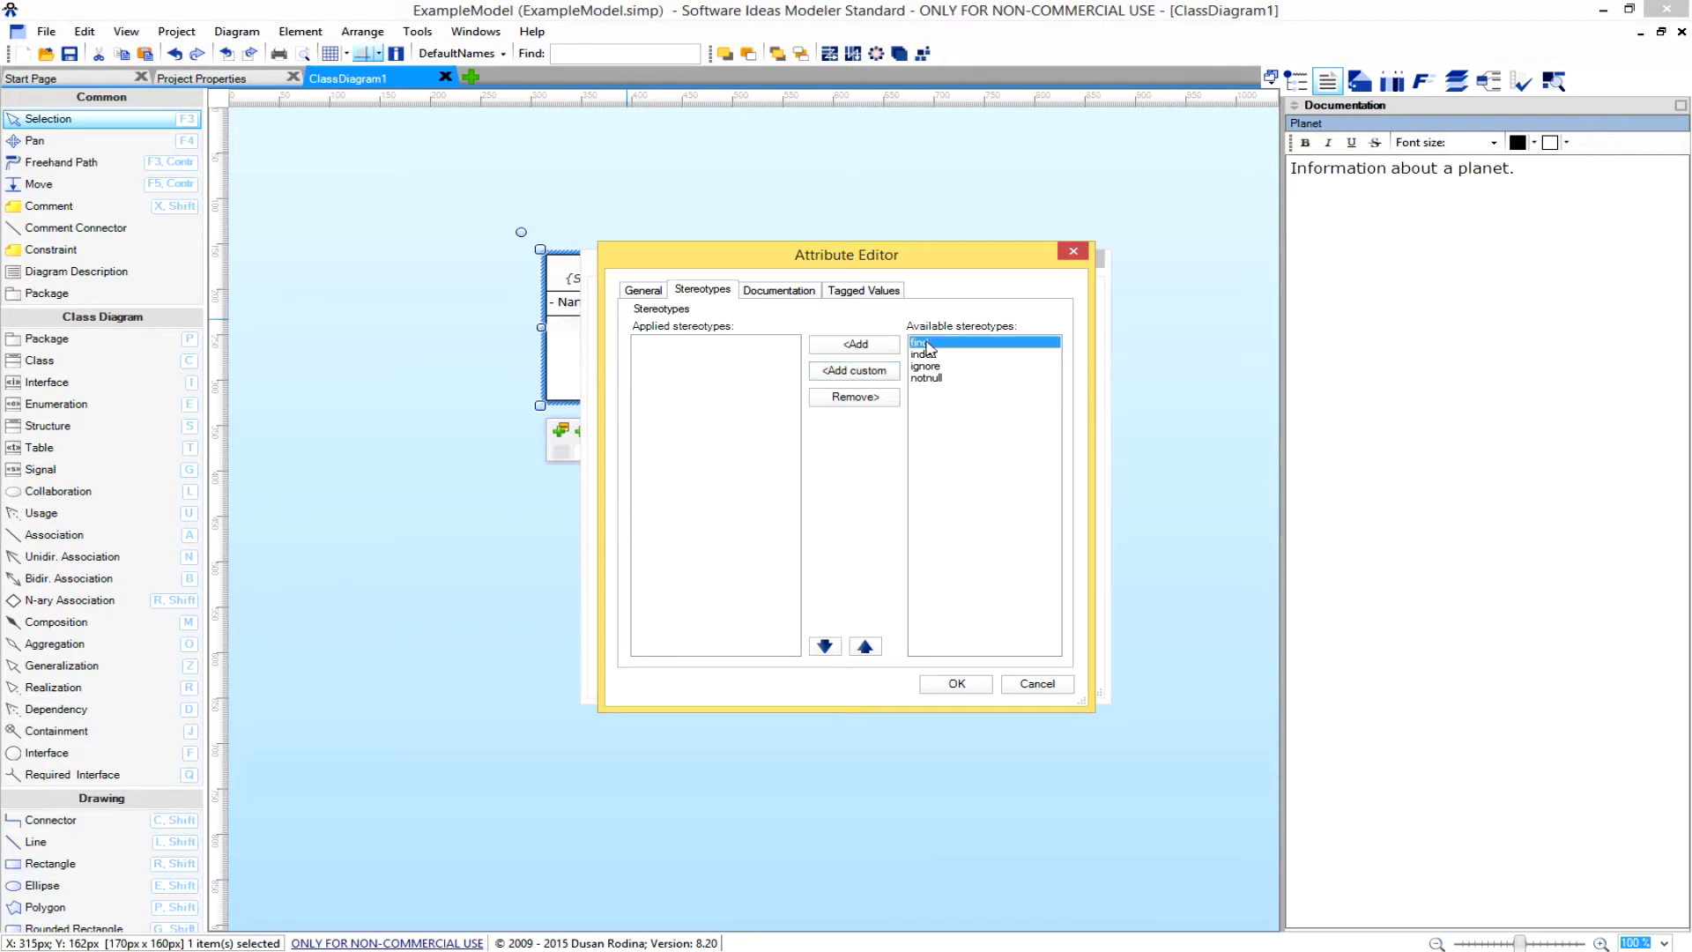
pyautogui.click(860, 348)
pyautogui.click(957, 686)
pyautogui.click(972, 676)
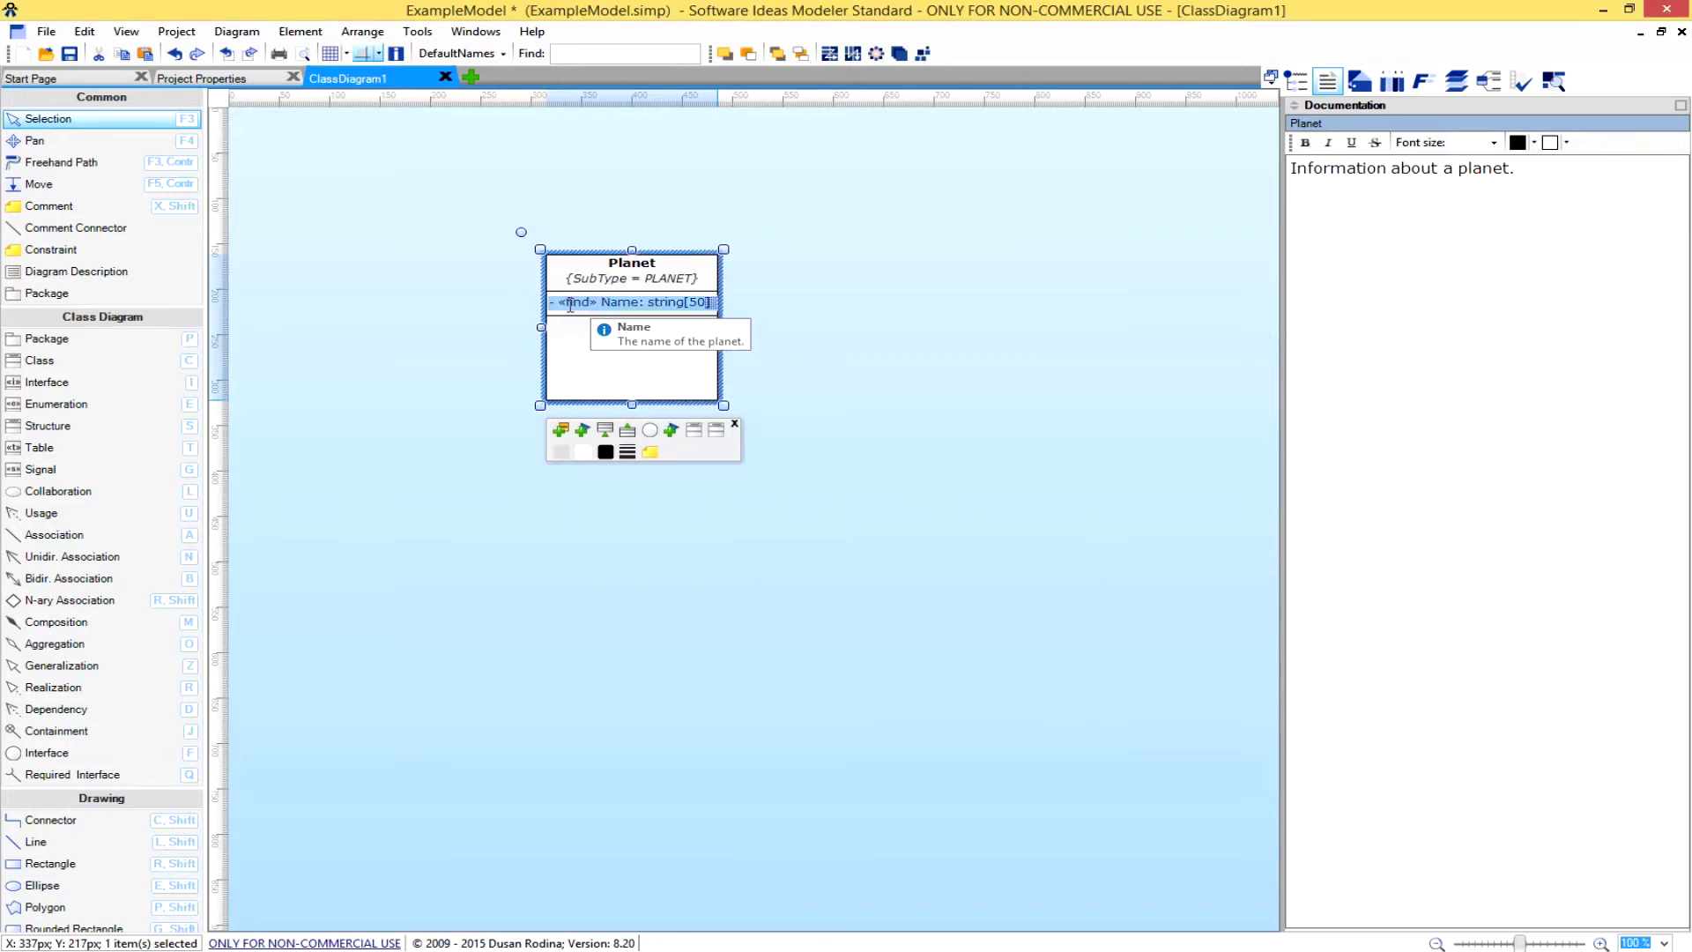
pyautogui.click(760, 317)
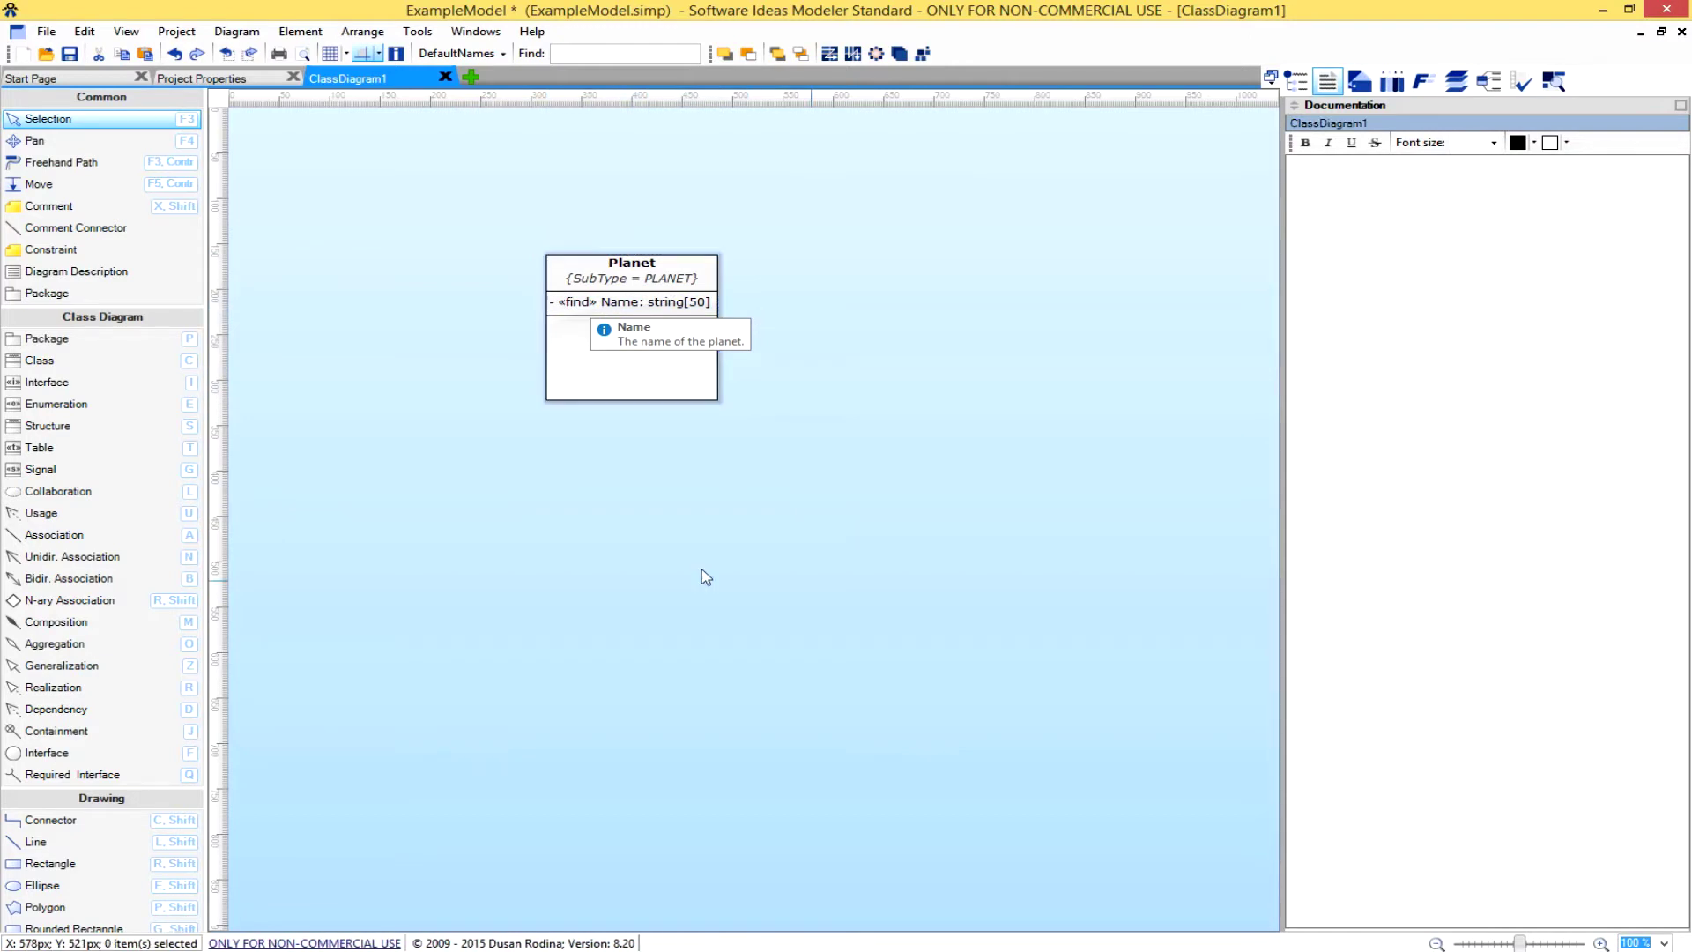
pyautogui.click(70, 55)
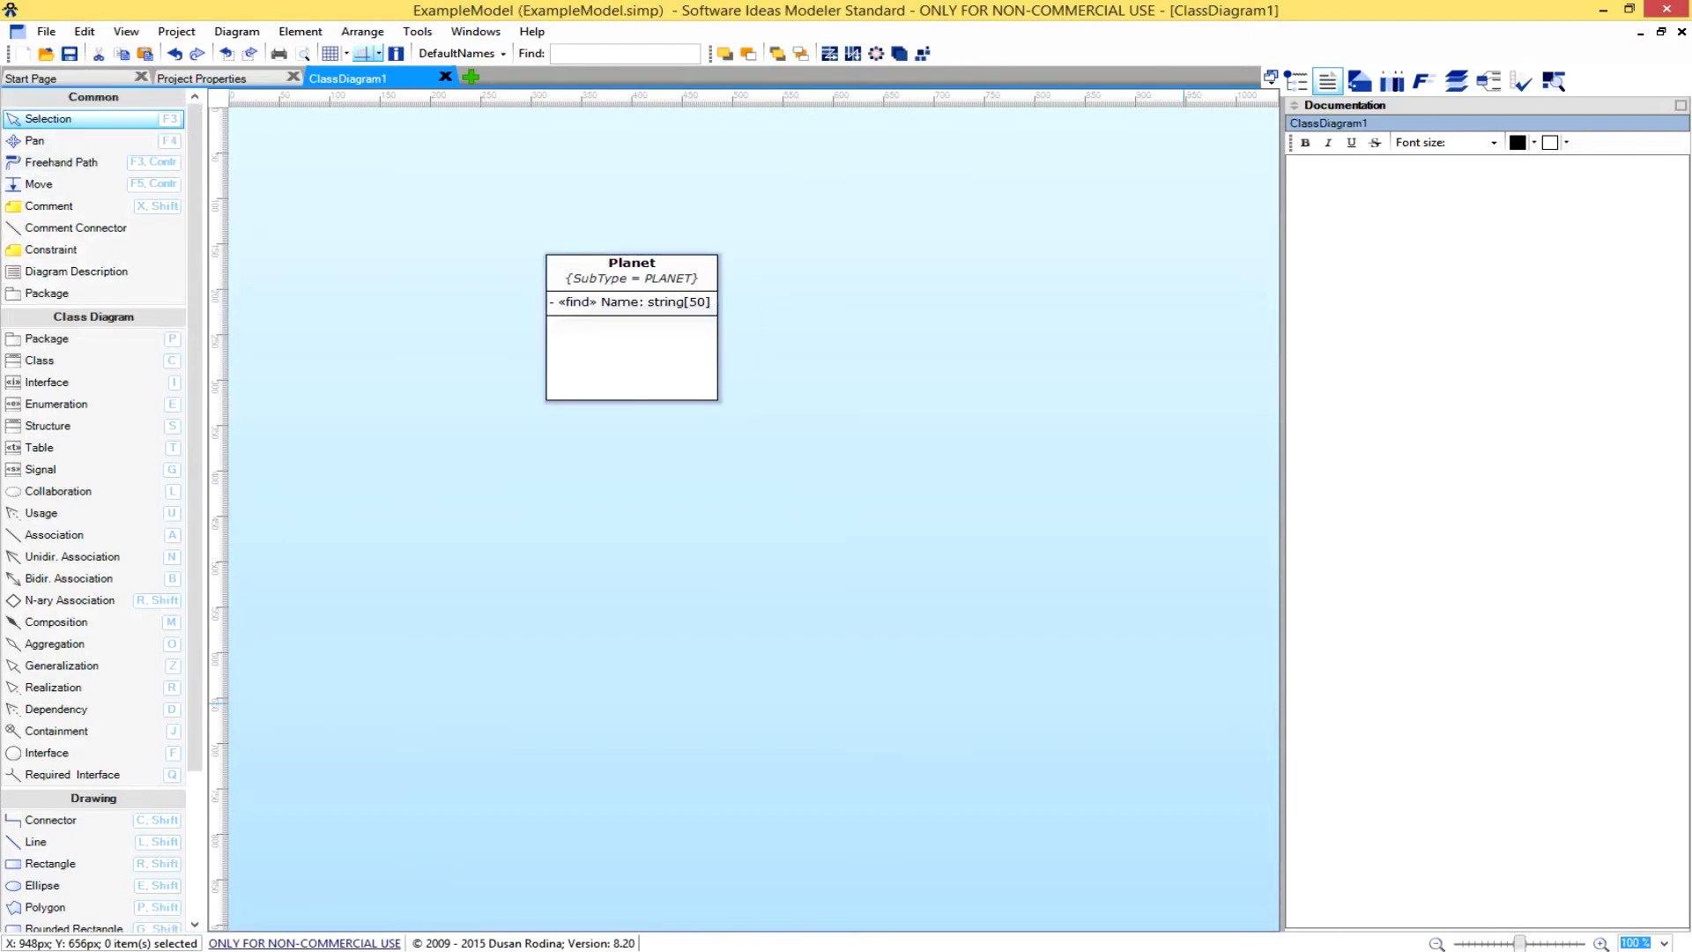
# Switch to Unity, generate the code for the Example Model object, and display the Planet entry's details in the console.
pyautogui.hotkey('alt', 'Tab')
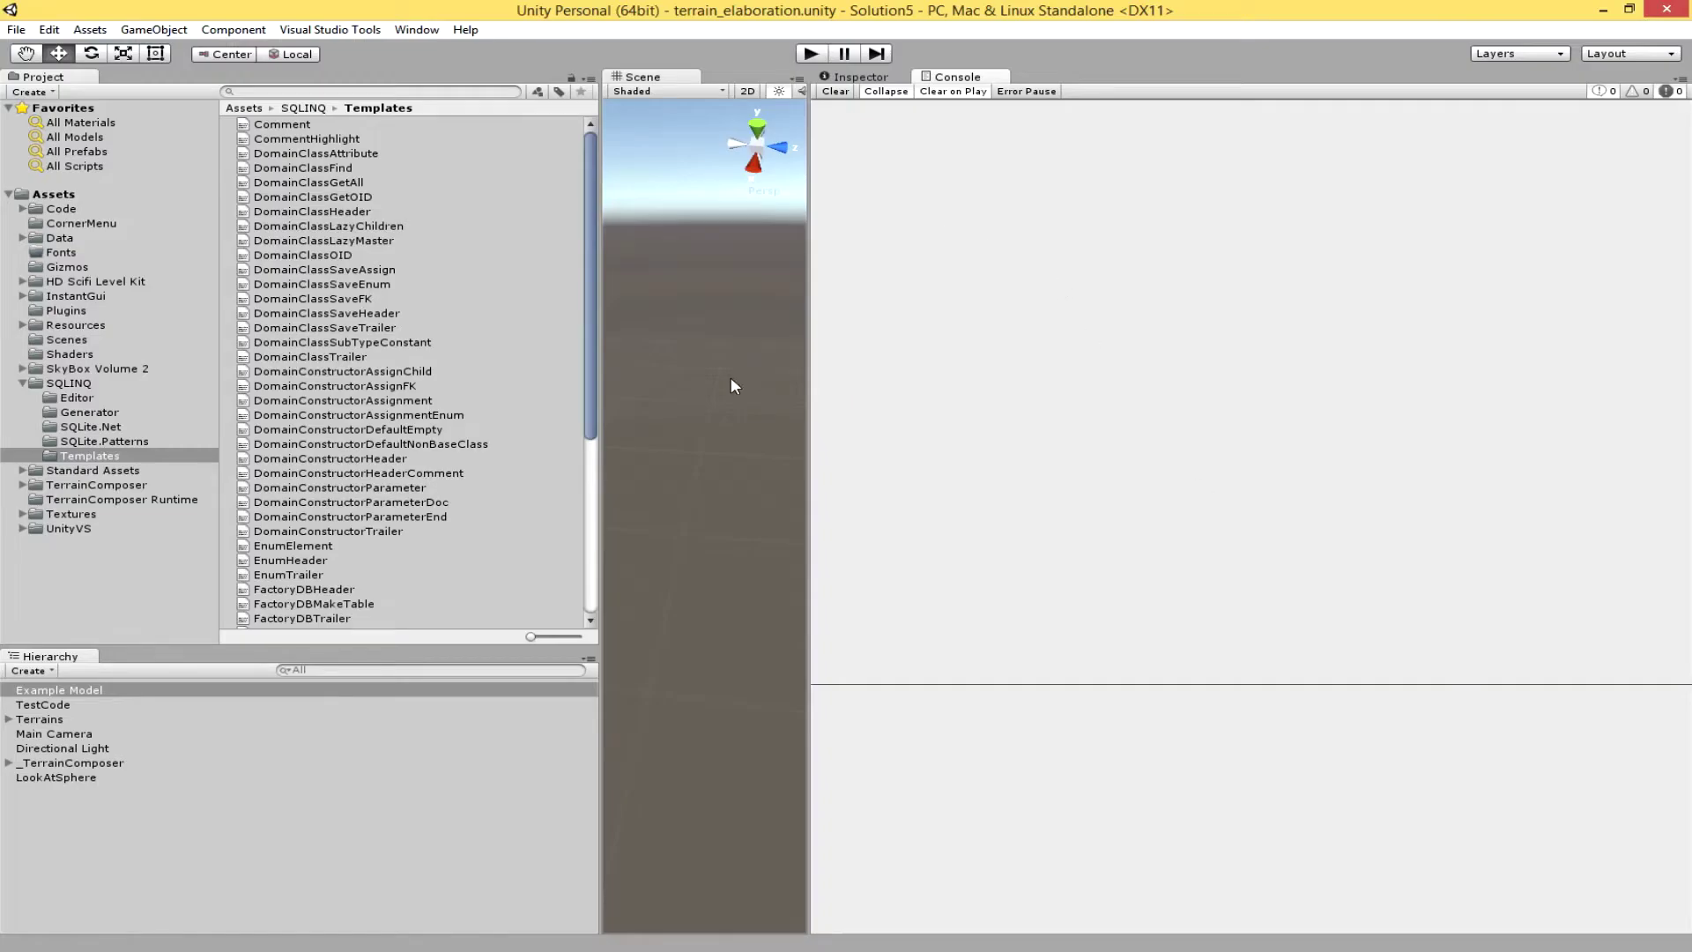
pyautogui.click(856, 78)
pyautogui.click(1196, 838)
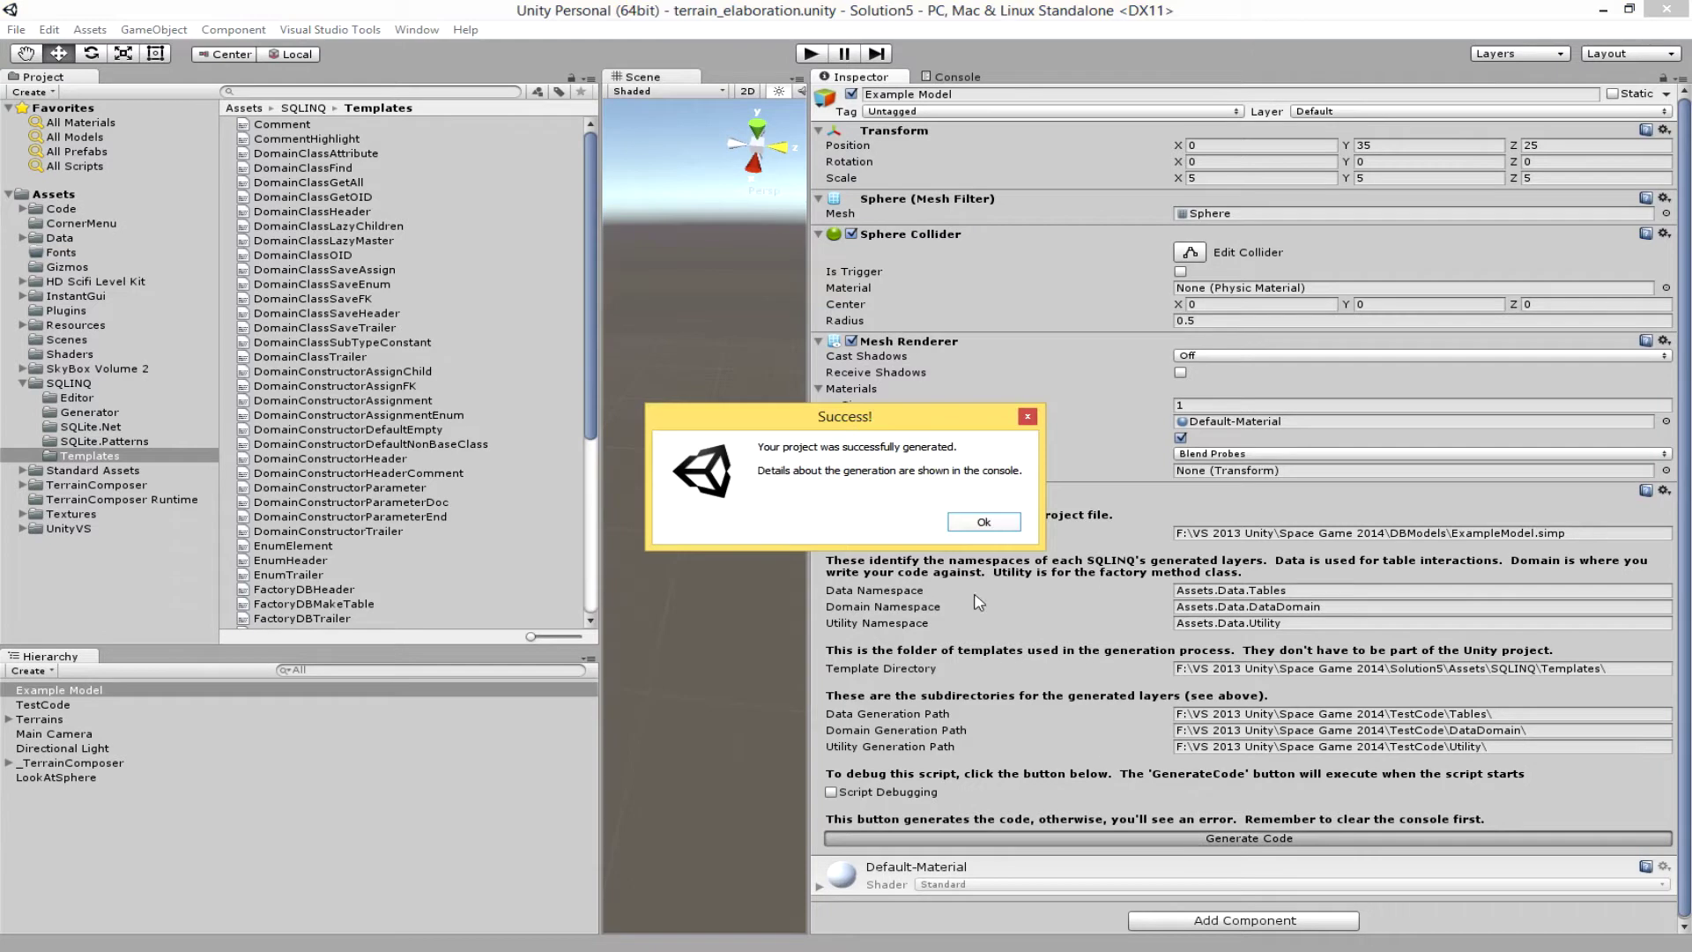
pyautogui.click(969, 523)
pyautogui.click(948, 84)
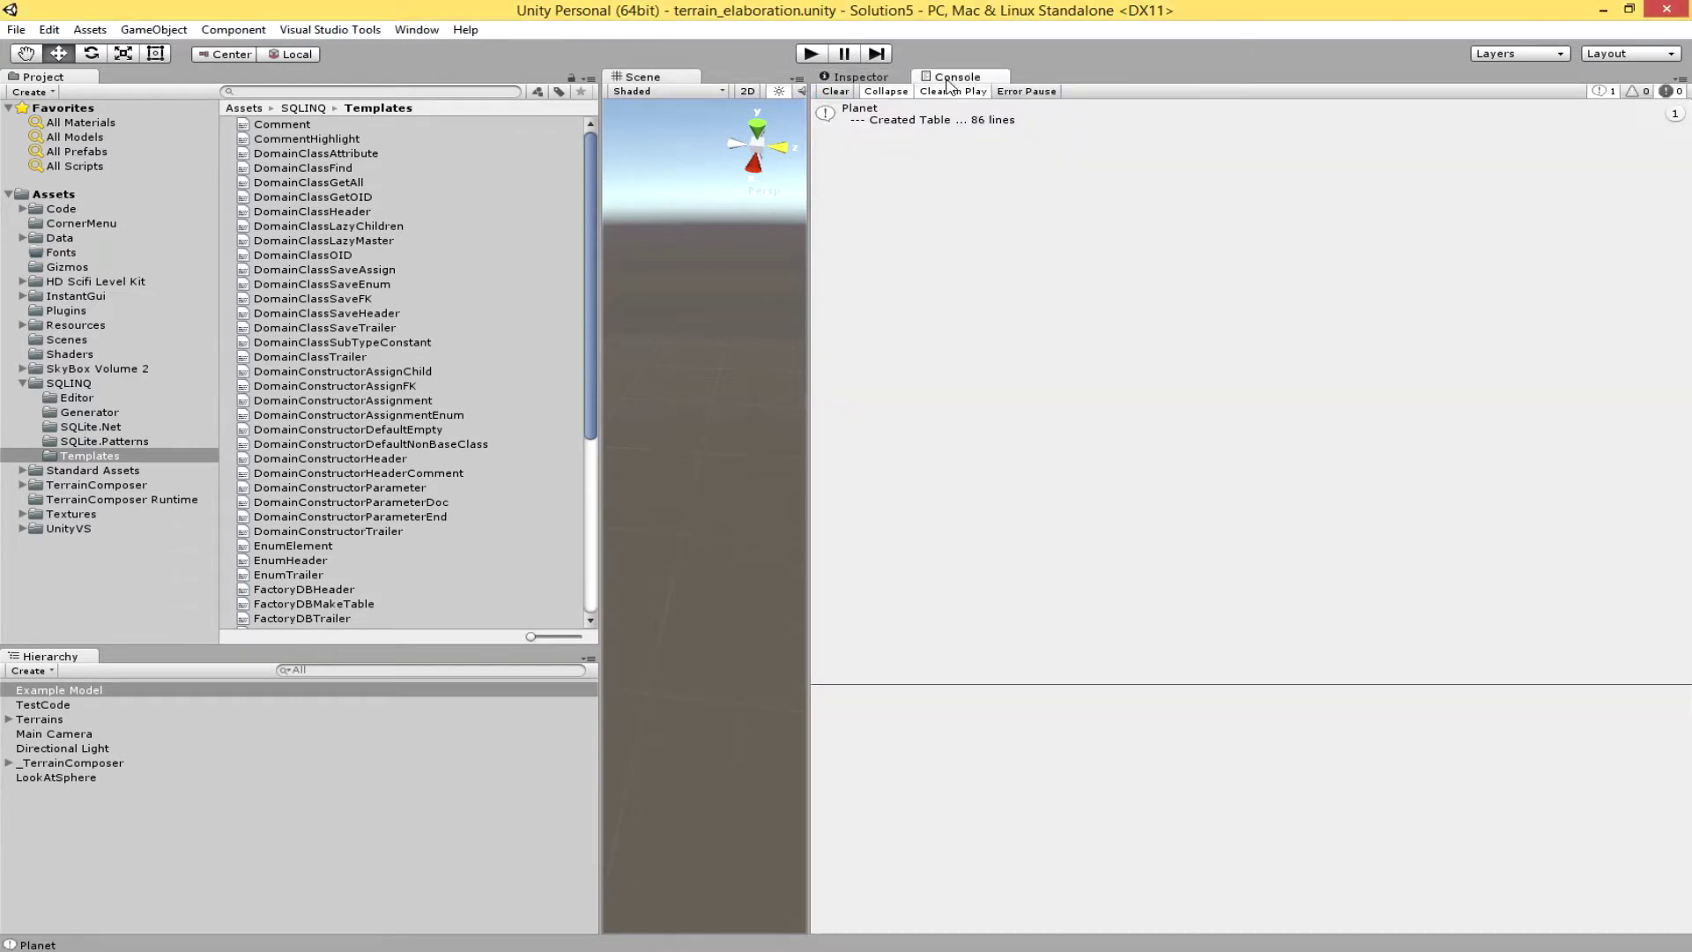
pyautogui.click(909, 118)
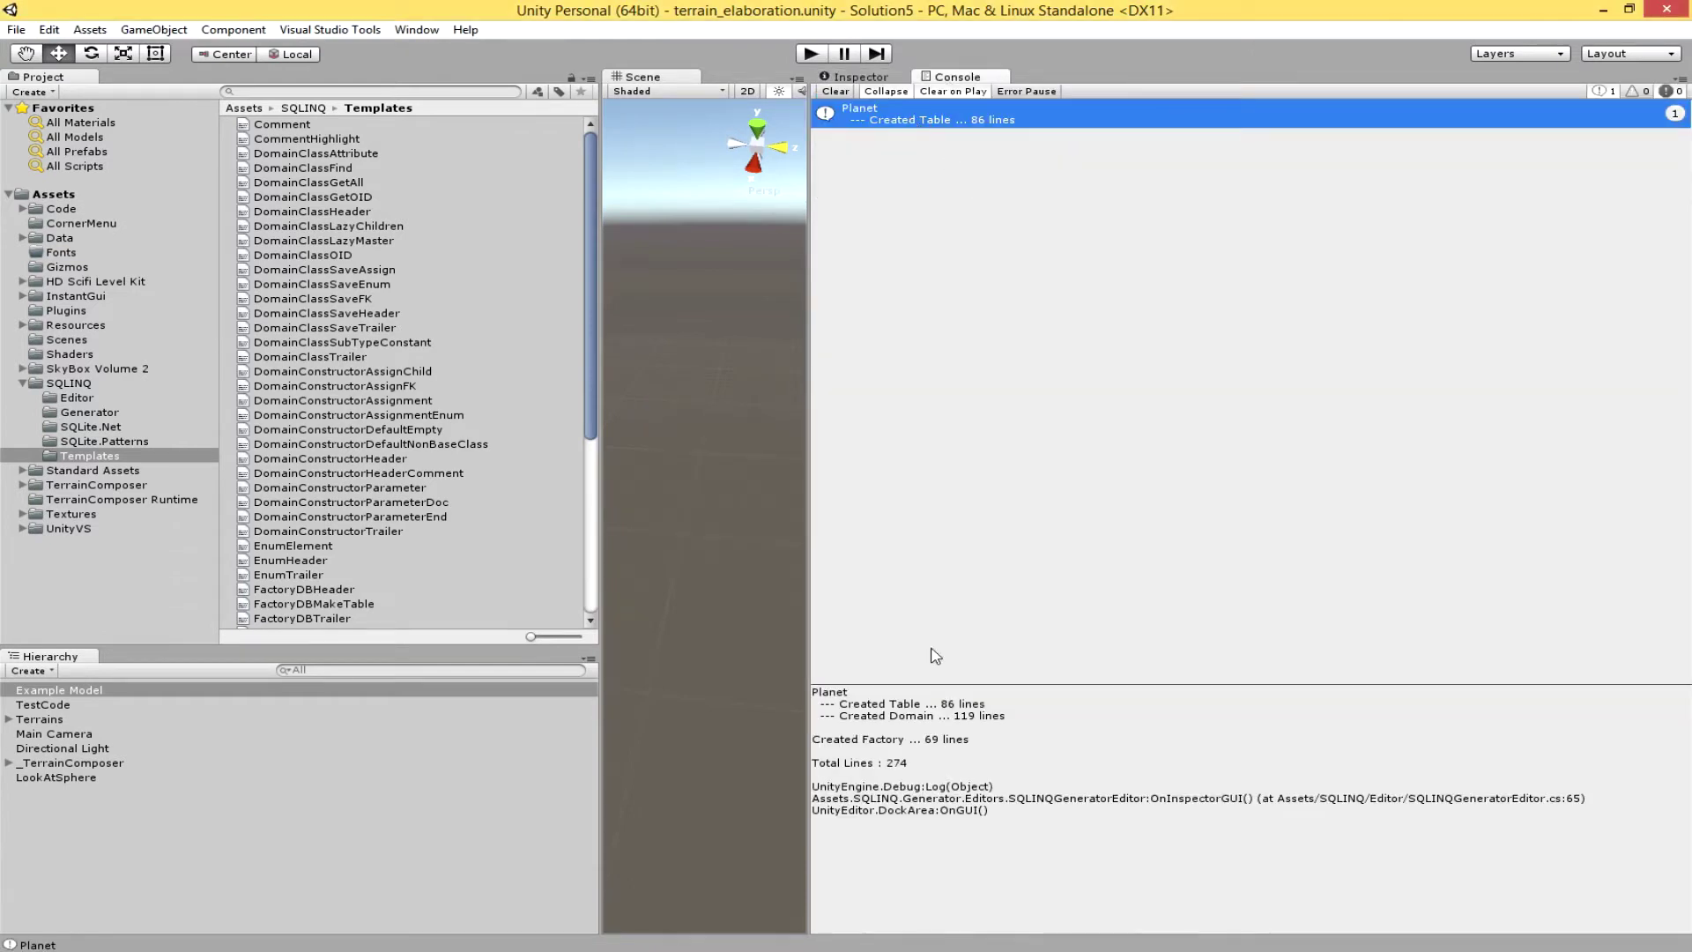
# Switch to Notepad++ and examine the find methods in PlanetTable.cs, highlighting the table query and Where clause in FindByName.
pyautogui.hotkey('alt', 'Tab')
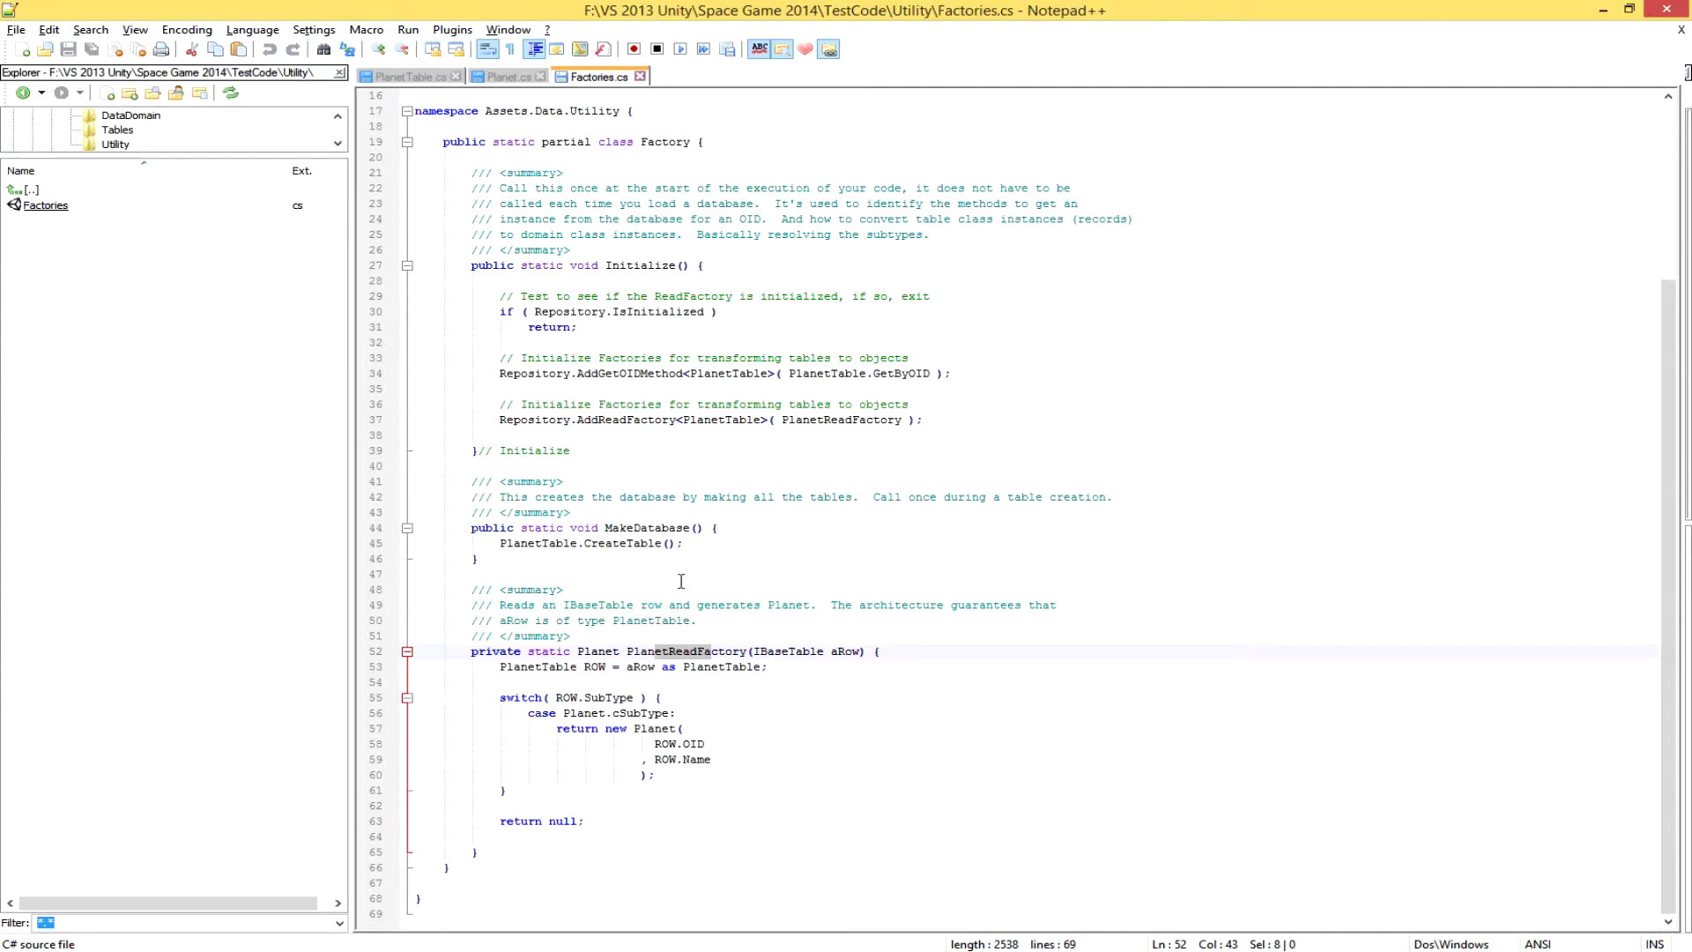
pyautogui.press('Right')
pyautogui.click(121, 130)
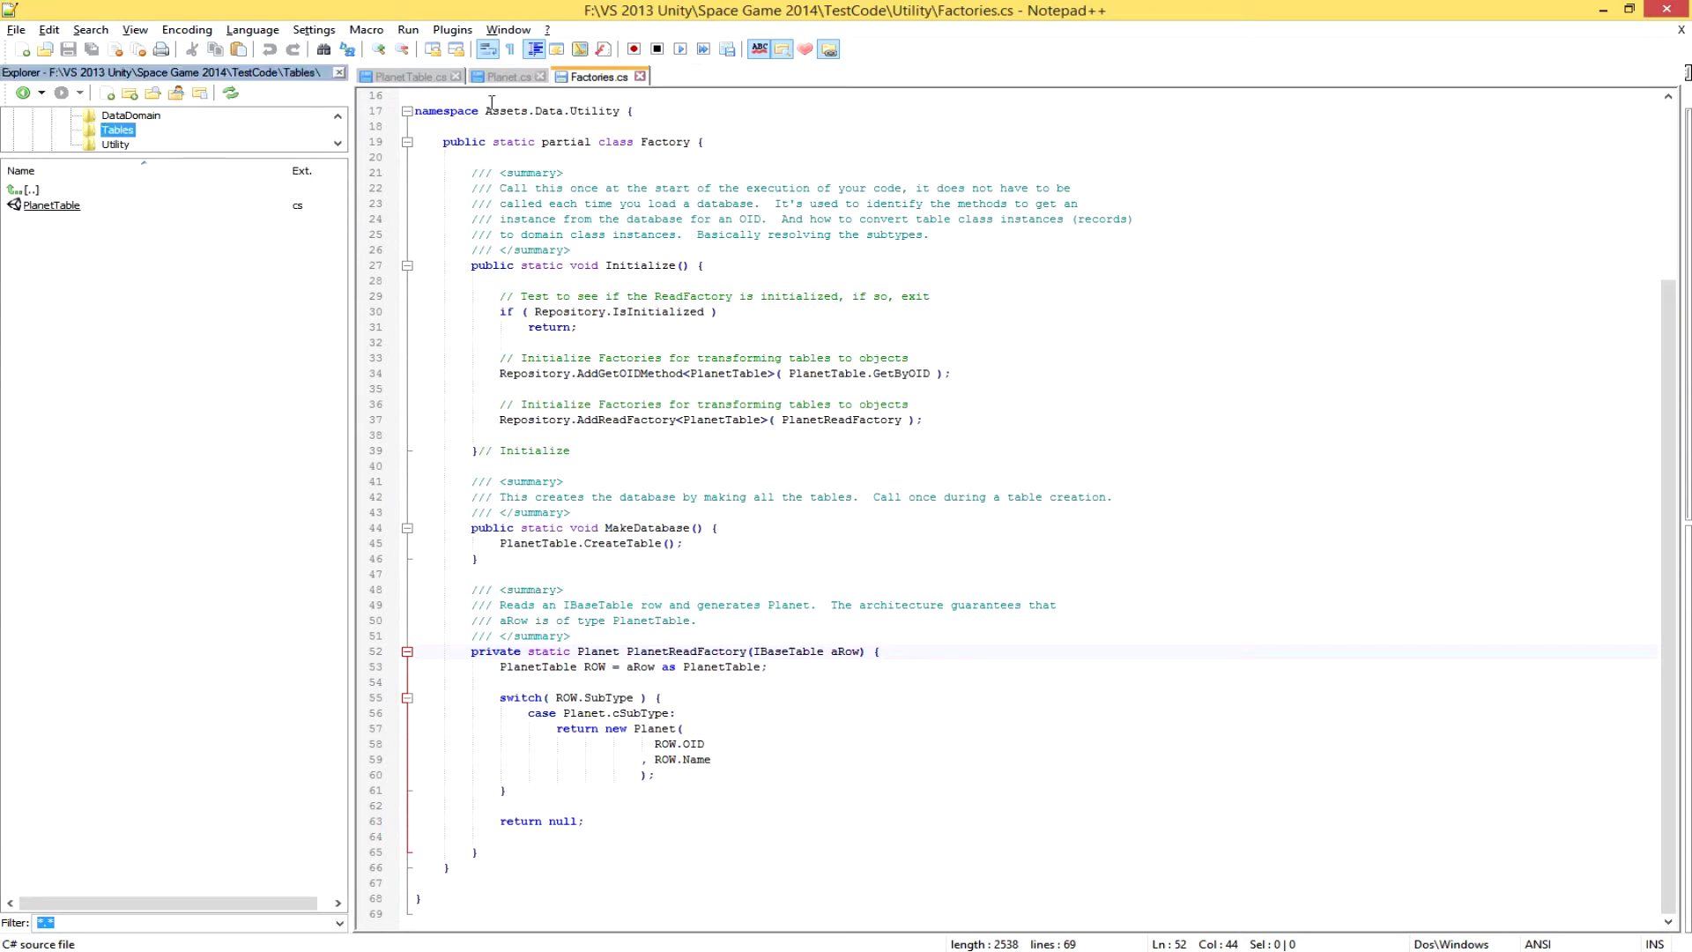
pyautogui.click(421, 79)
pyautogui.click(922, 729)
pyautogui.scroll(-3, 871, 677)
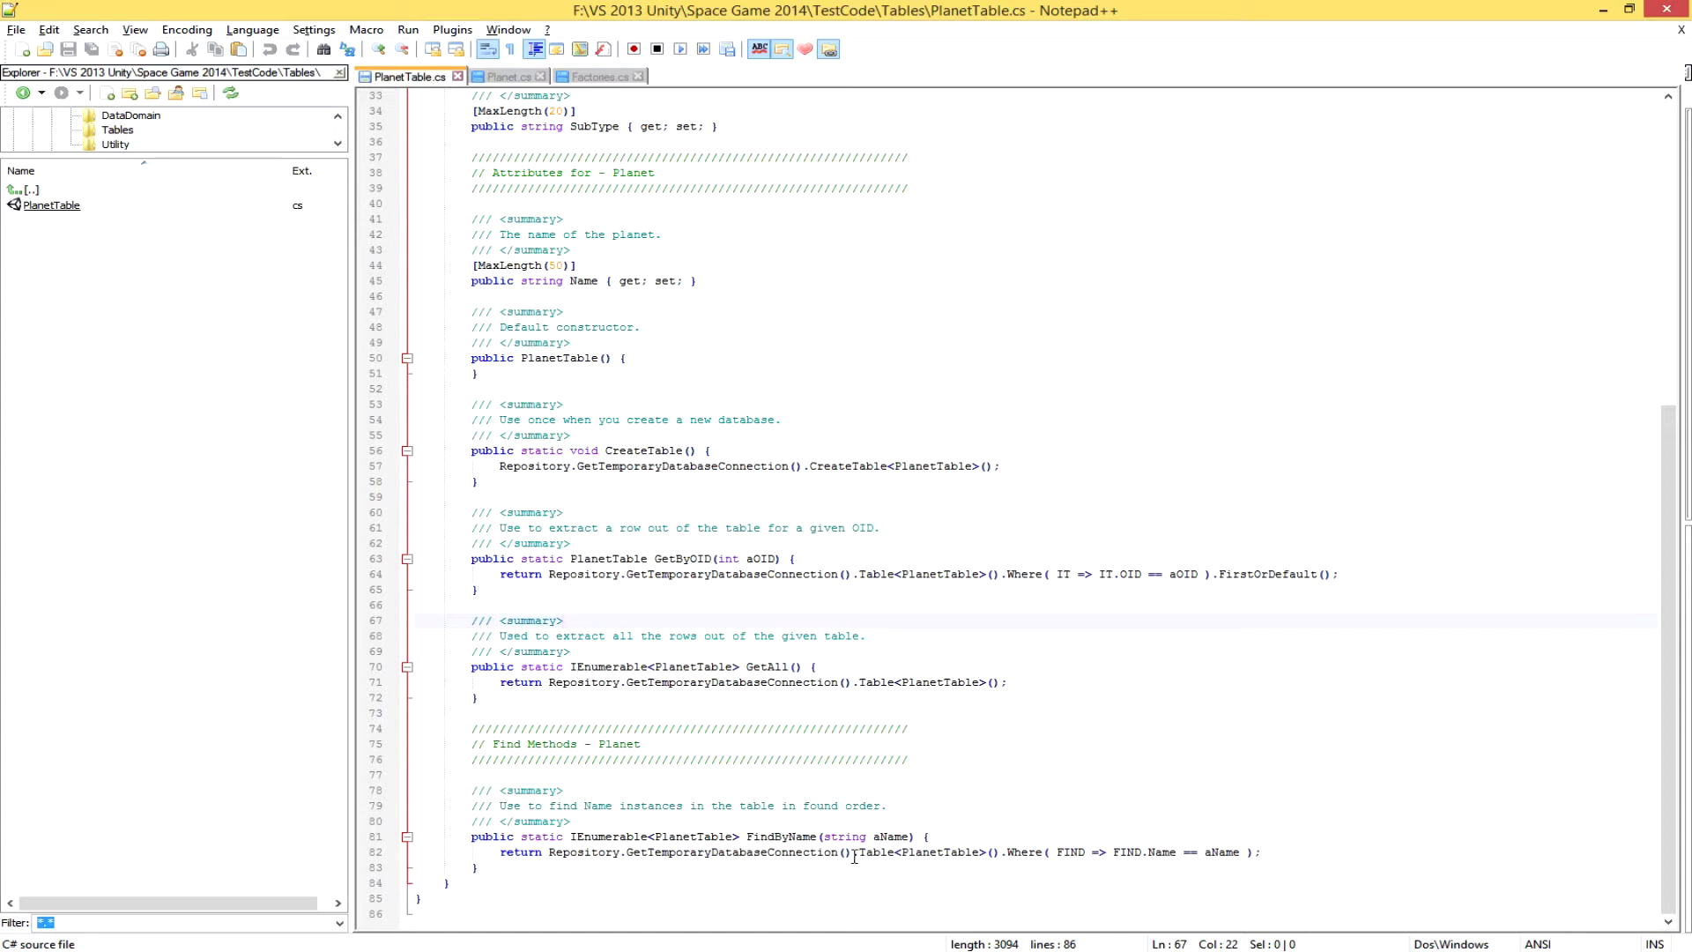
pyautogui.moveTo(856, 854); pyautogui.dragTo(1001, 850)
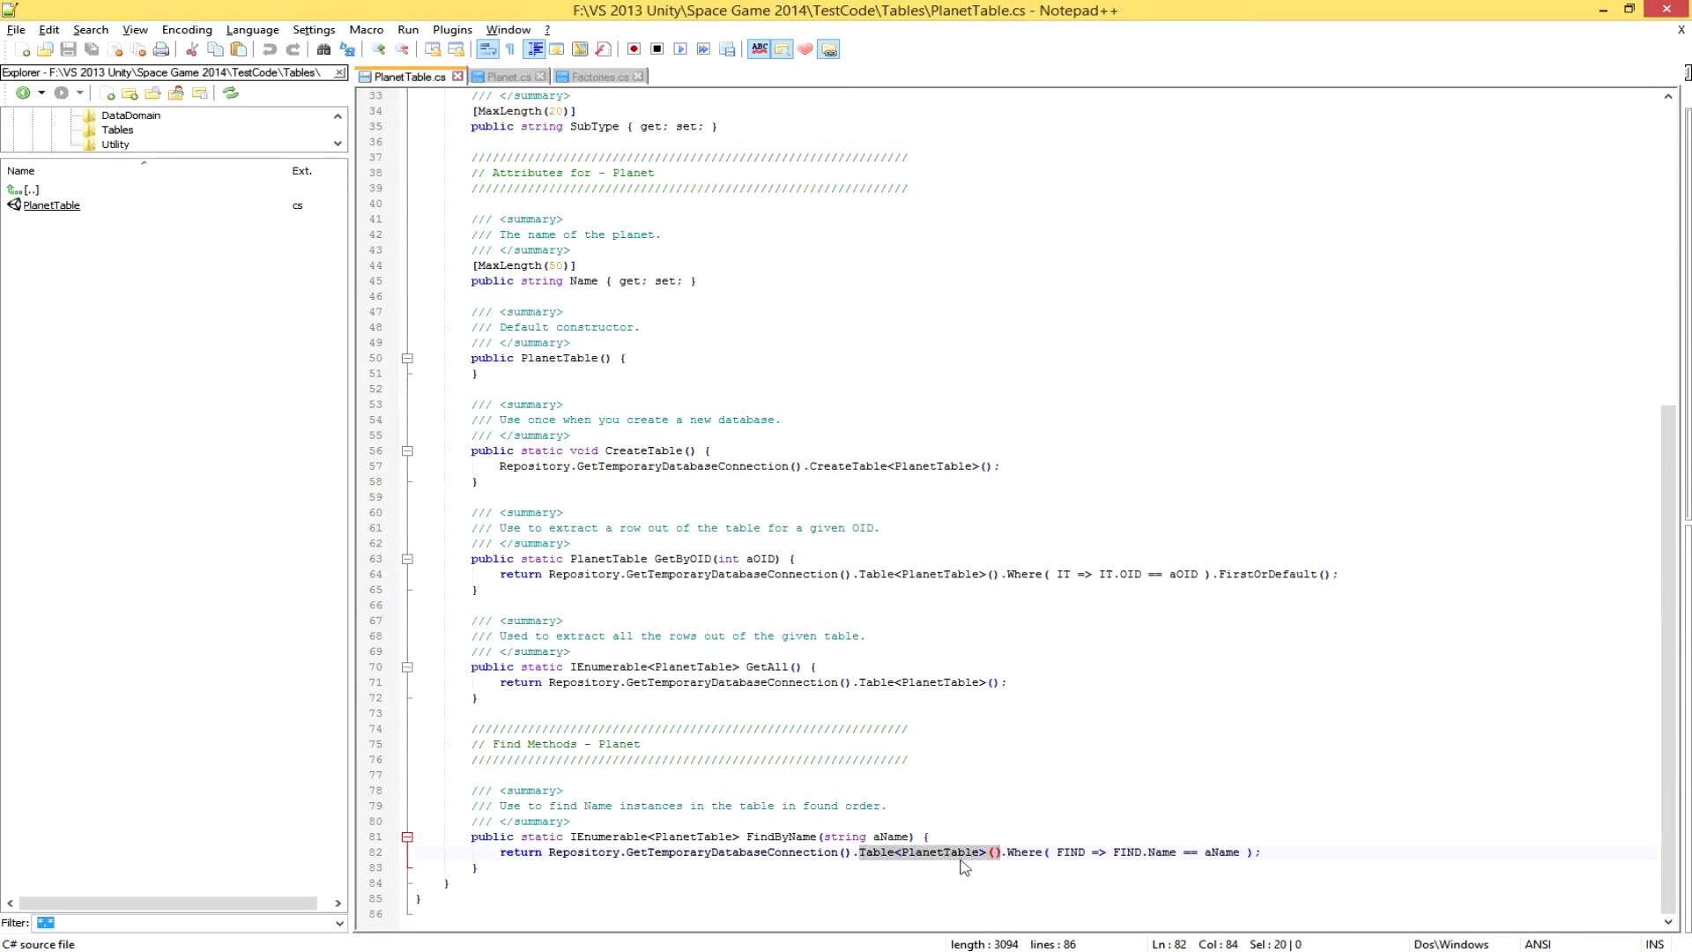
pyautogui.click(861, 853)
pyautogui.moveTo(861, 853); pyautogui.dragTo(1259, 857)
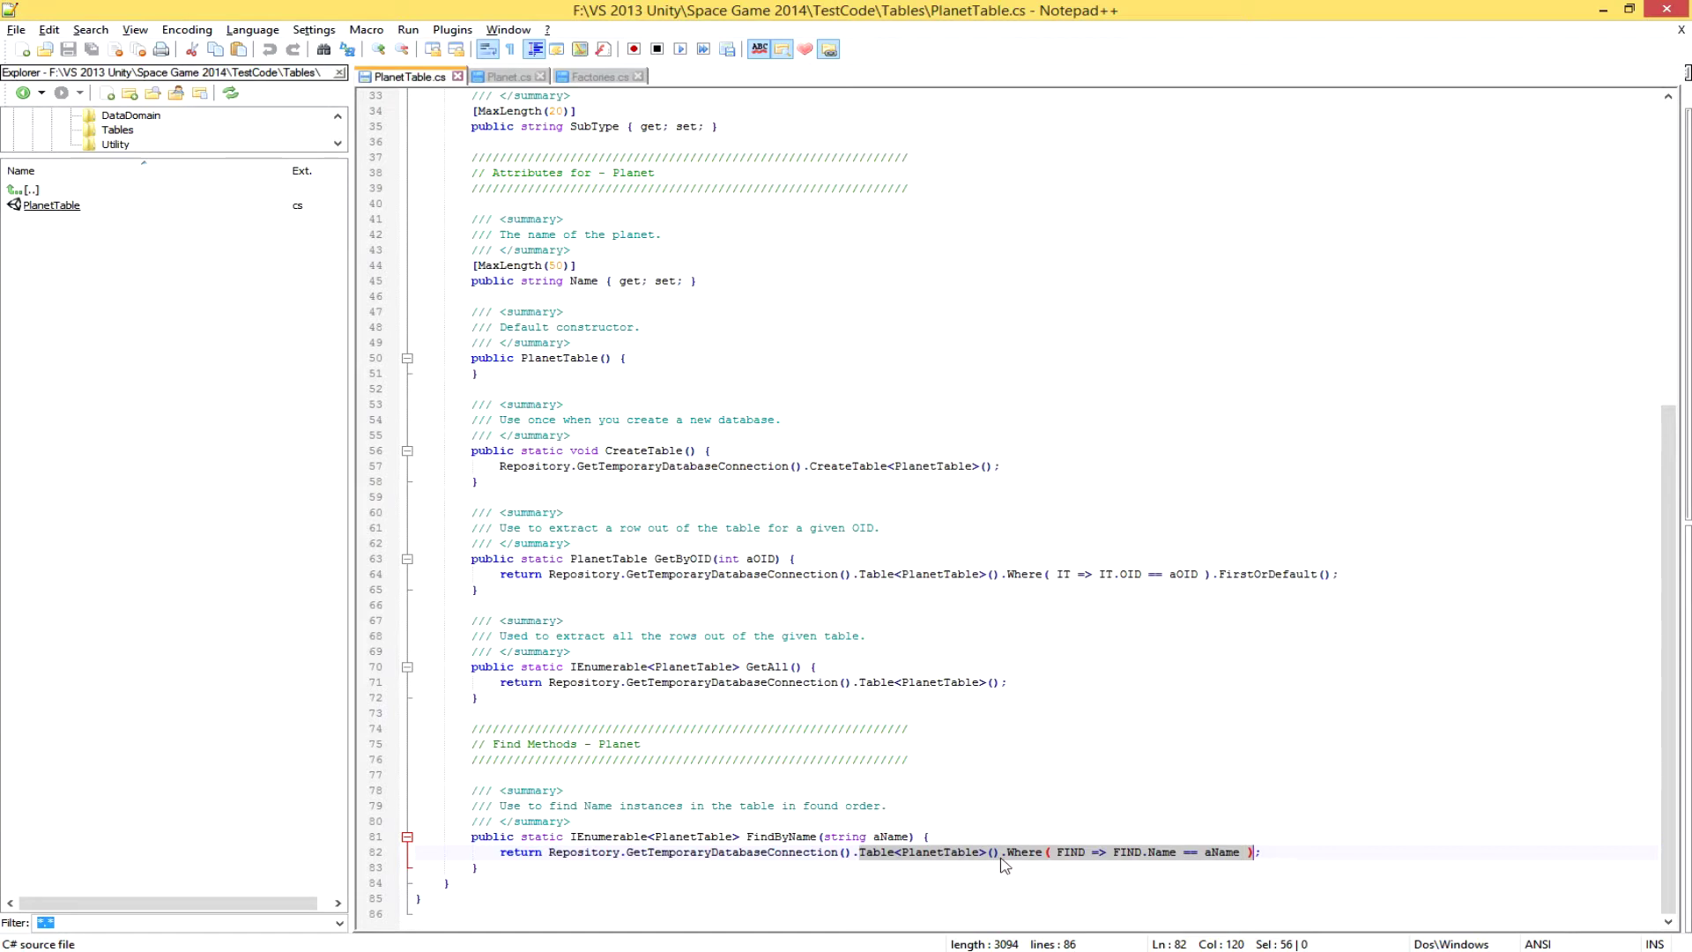
pyautogui.click(1091, 853)
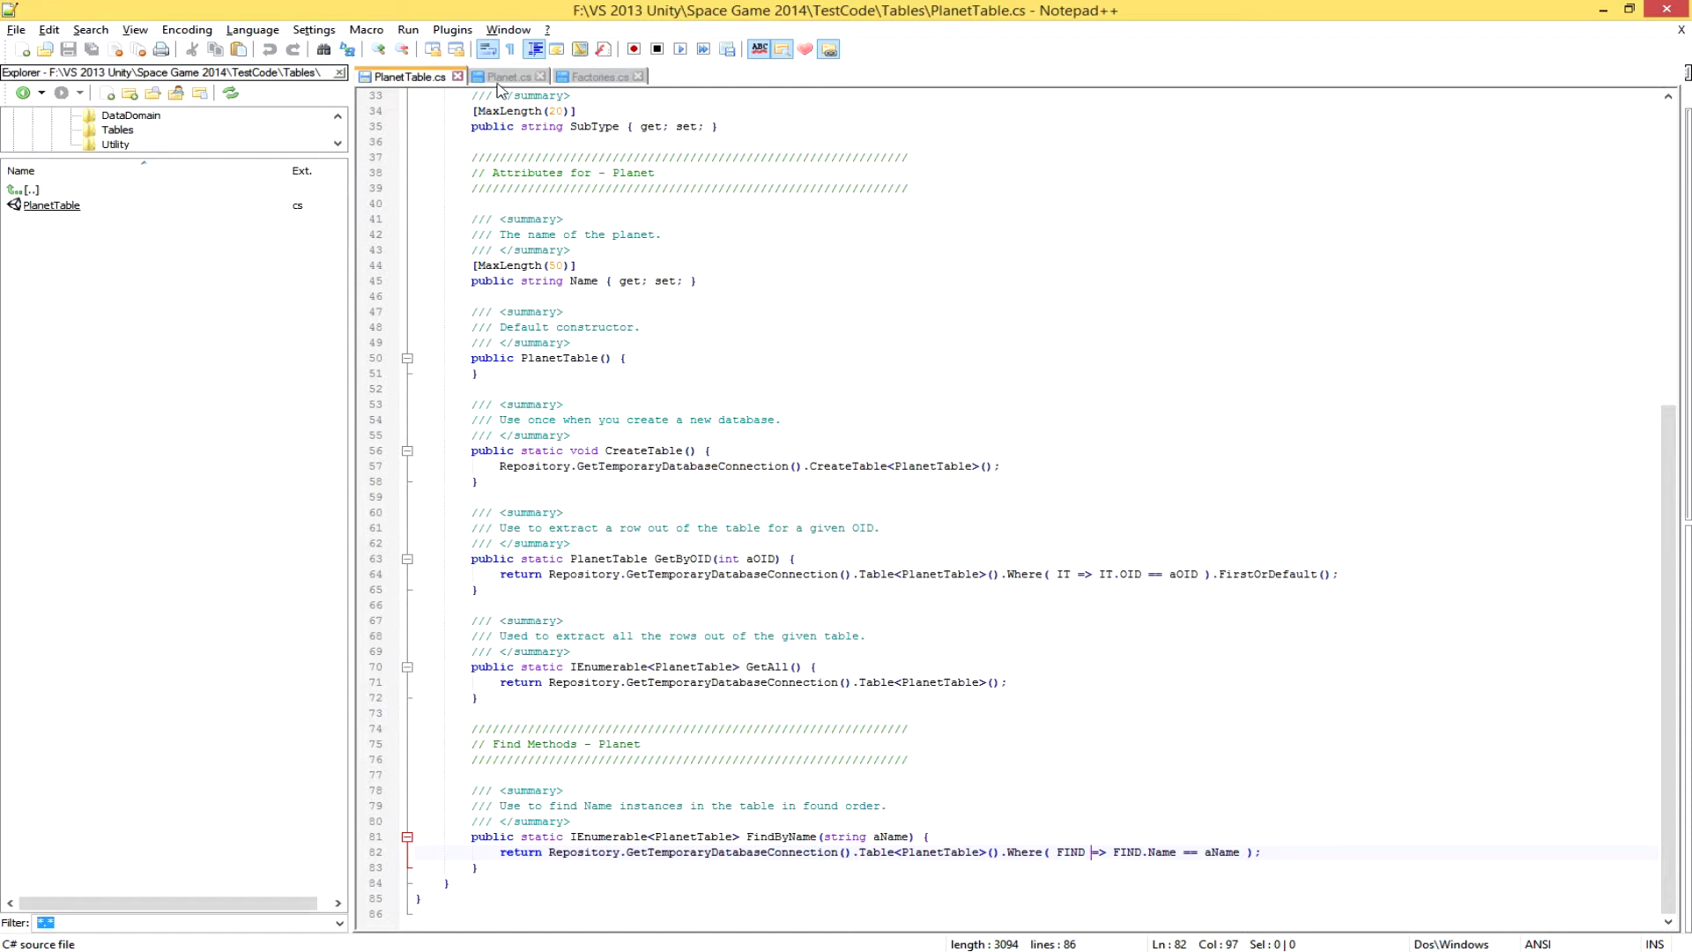
# Examine the FindByName method in Planet.cs, highlighting its call to PlanetTable.FindByName.
pyautogui.click(499, 81)
pyautogui.scroll(-3, 912, 535)
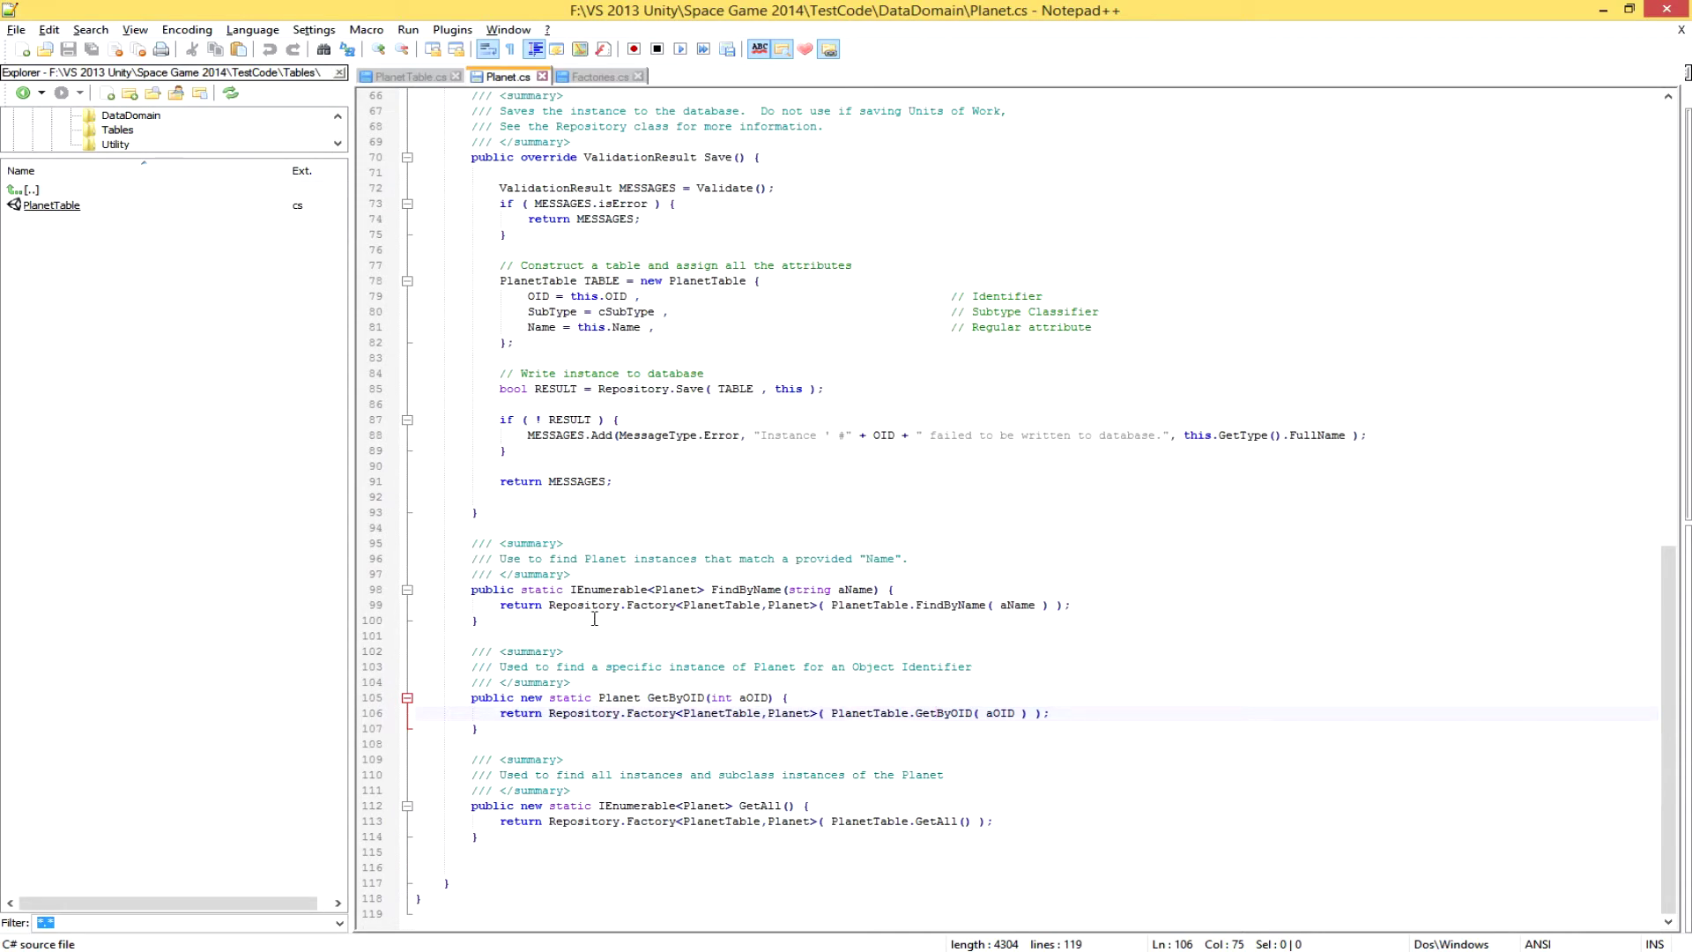
pyautogui.moveTo(831, 605); pyautogui.dragTo(1053, 604)
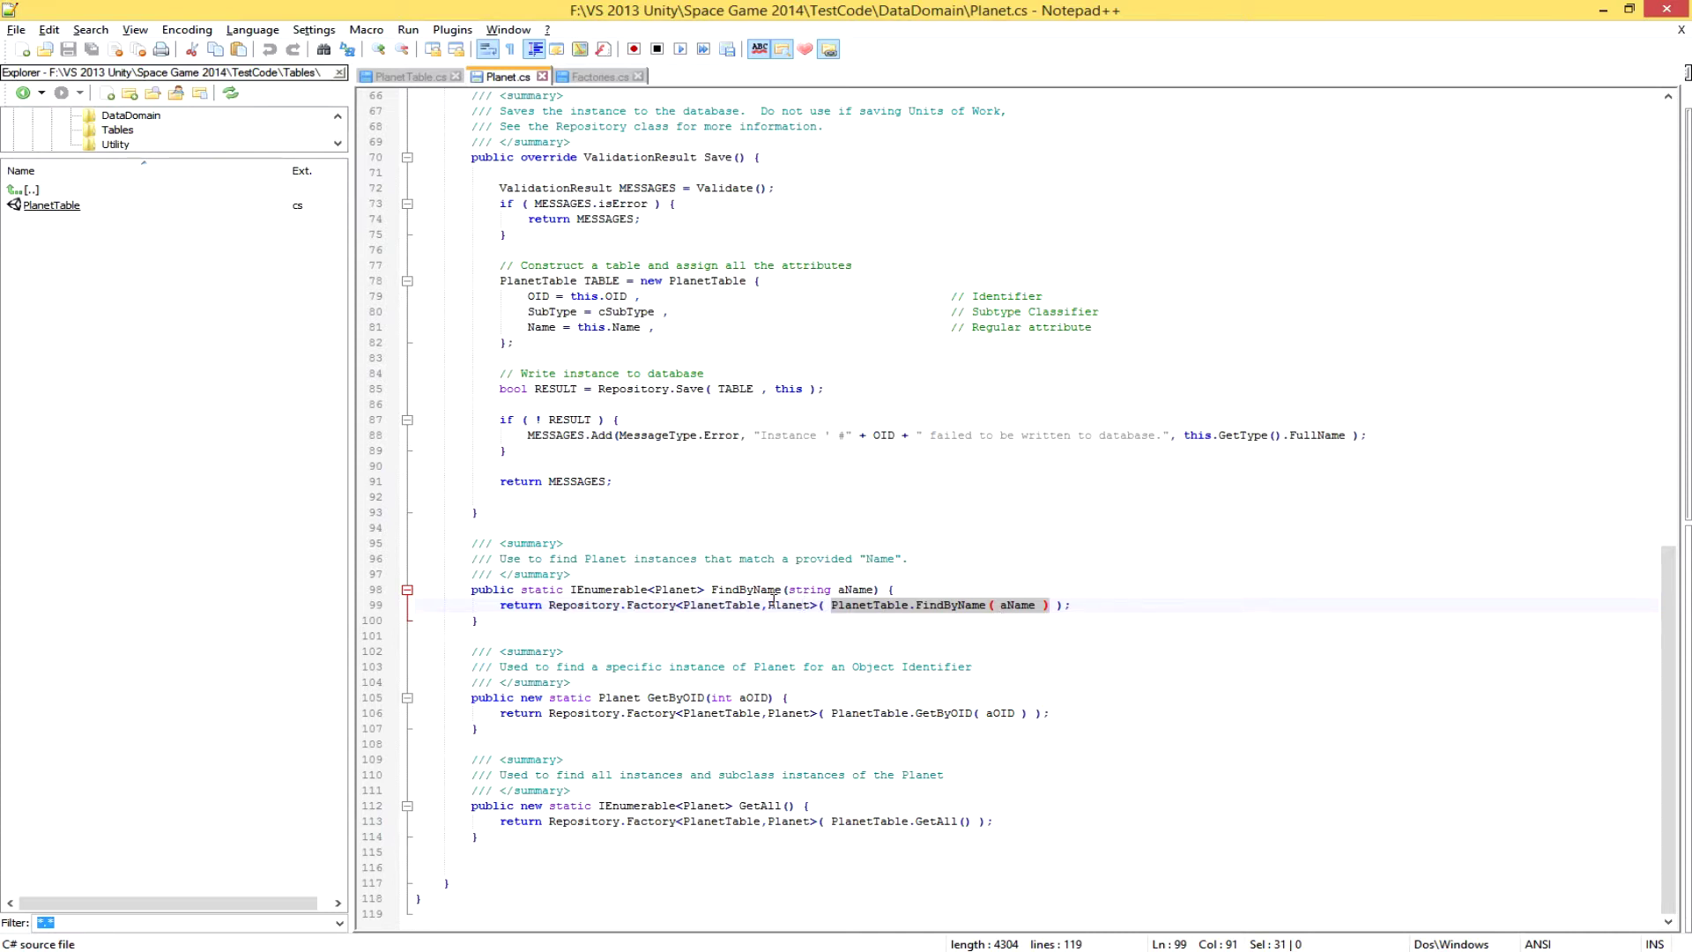
pyautogui.click(911, 577)
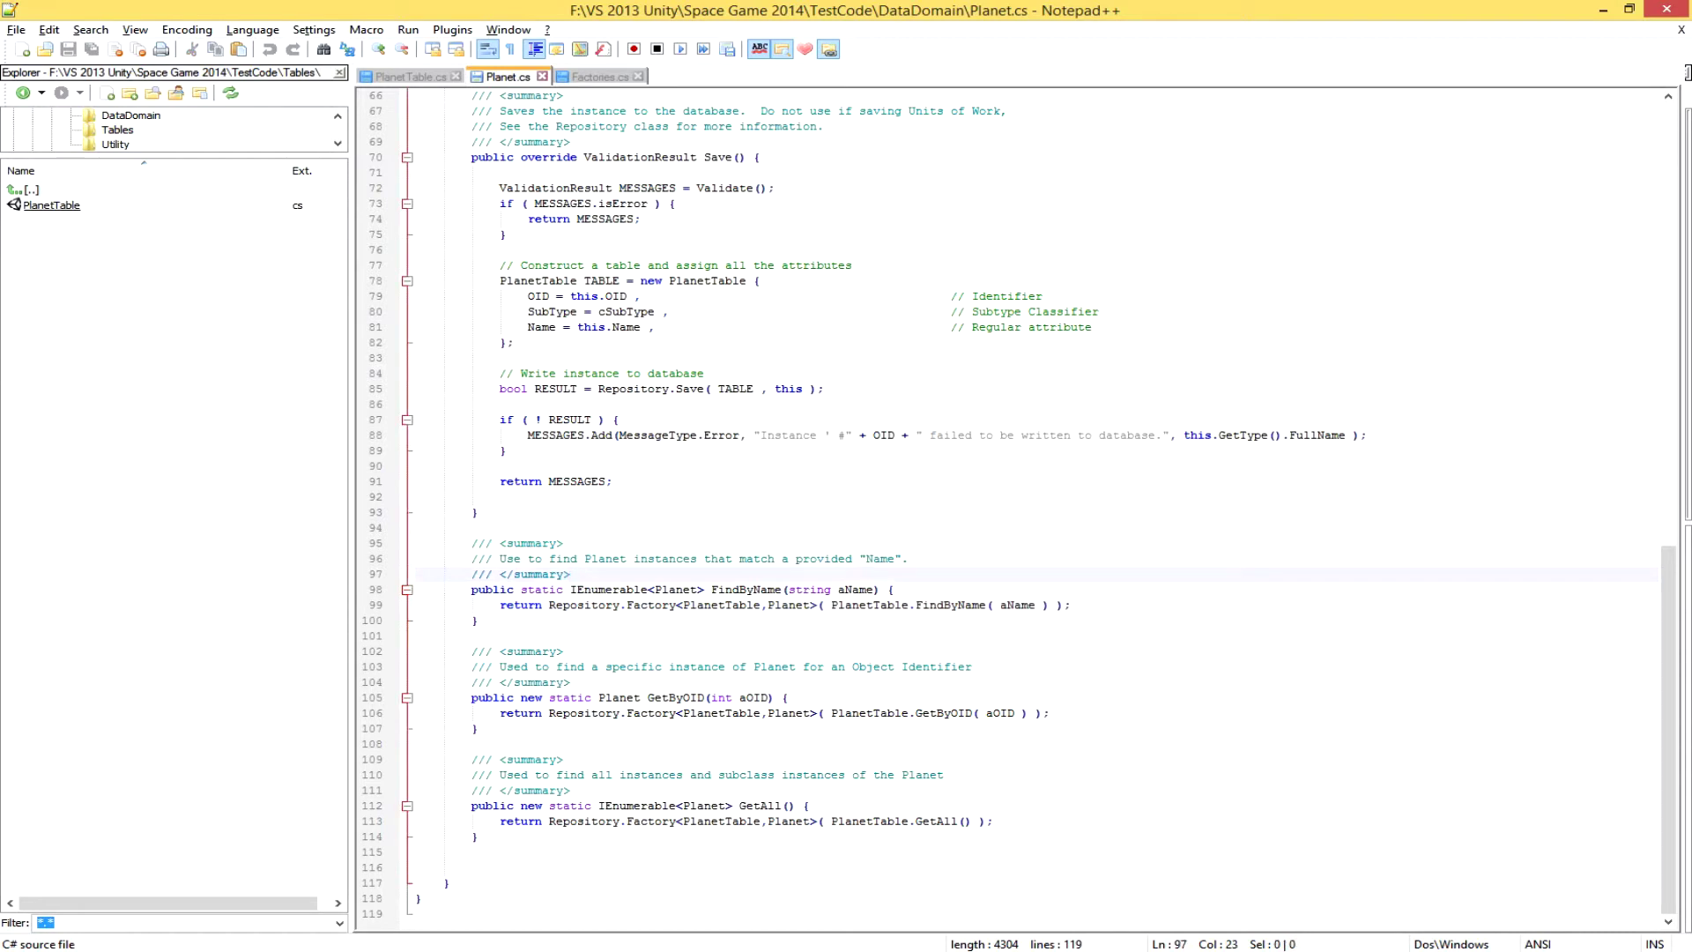
# Switch to Software Ideas Modeler, add the index stereotype to the Planet class's Name attribute, and save the project.
pyautogui.hotkey('alt', 'Tab')
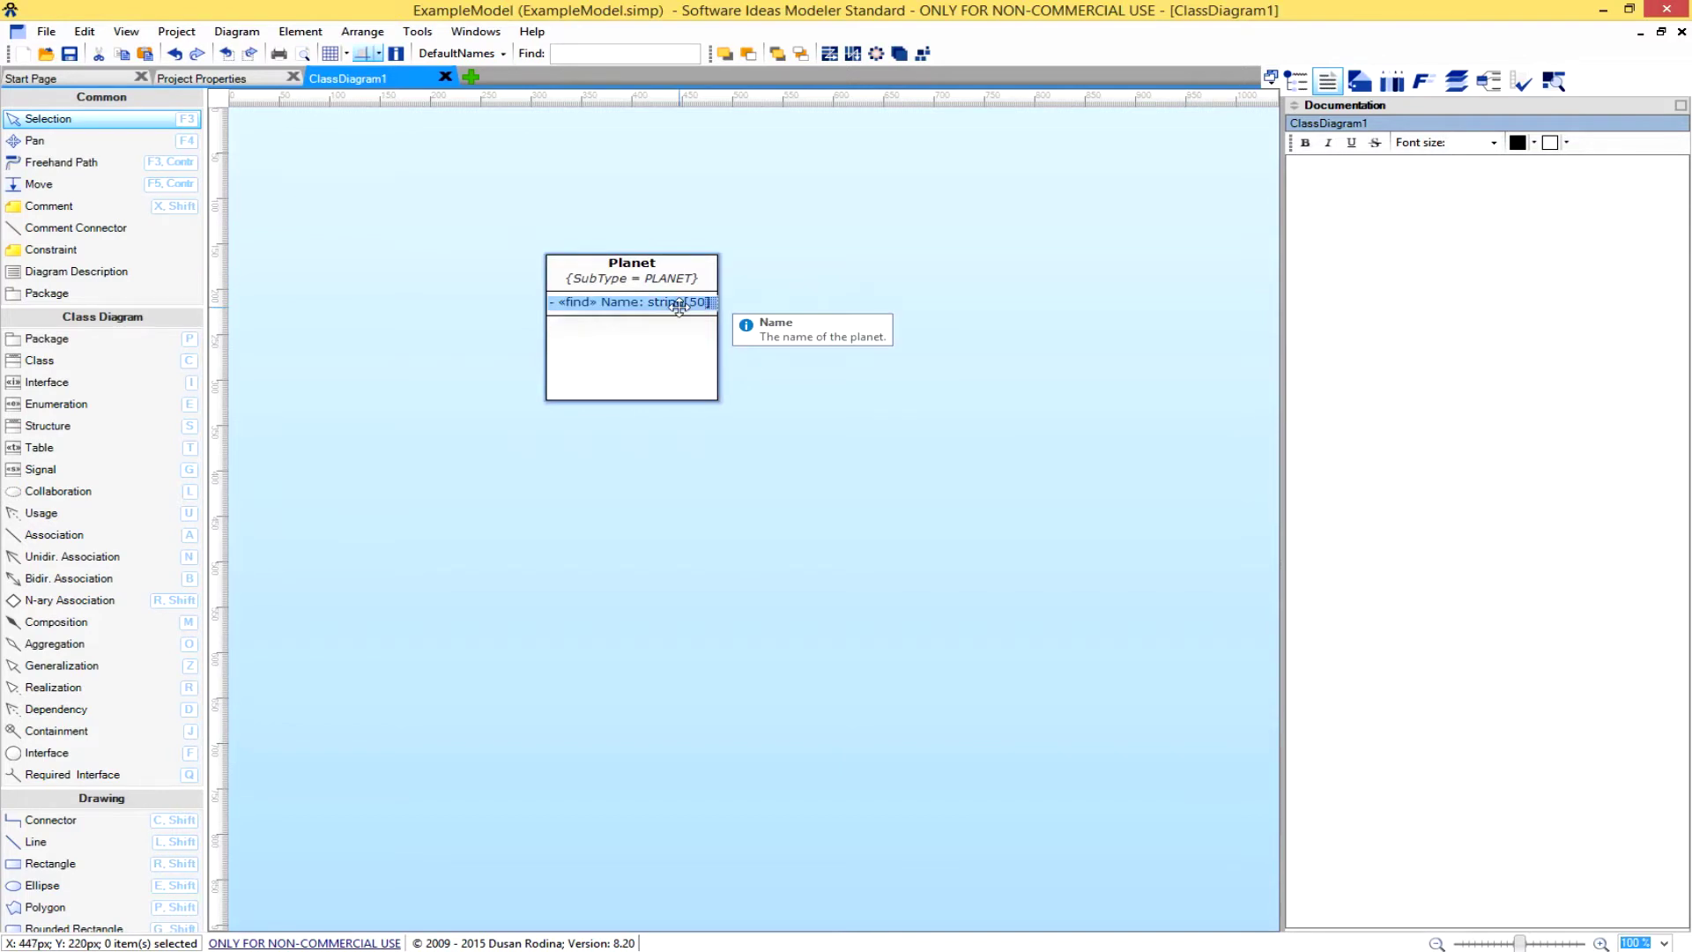
pyautogui.rightClick(680, 337)
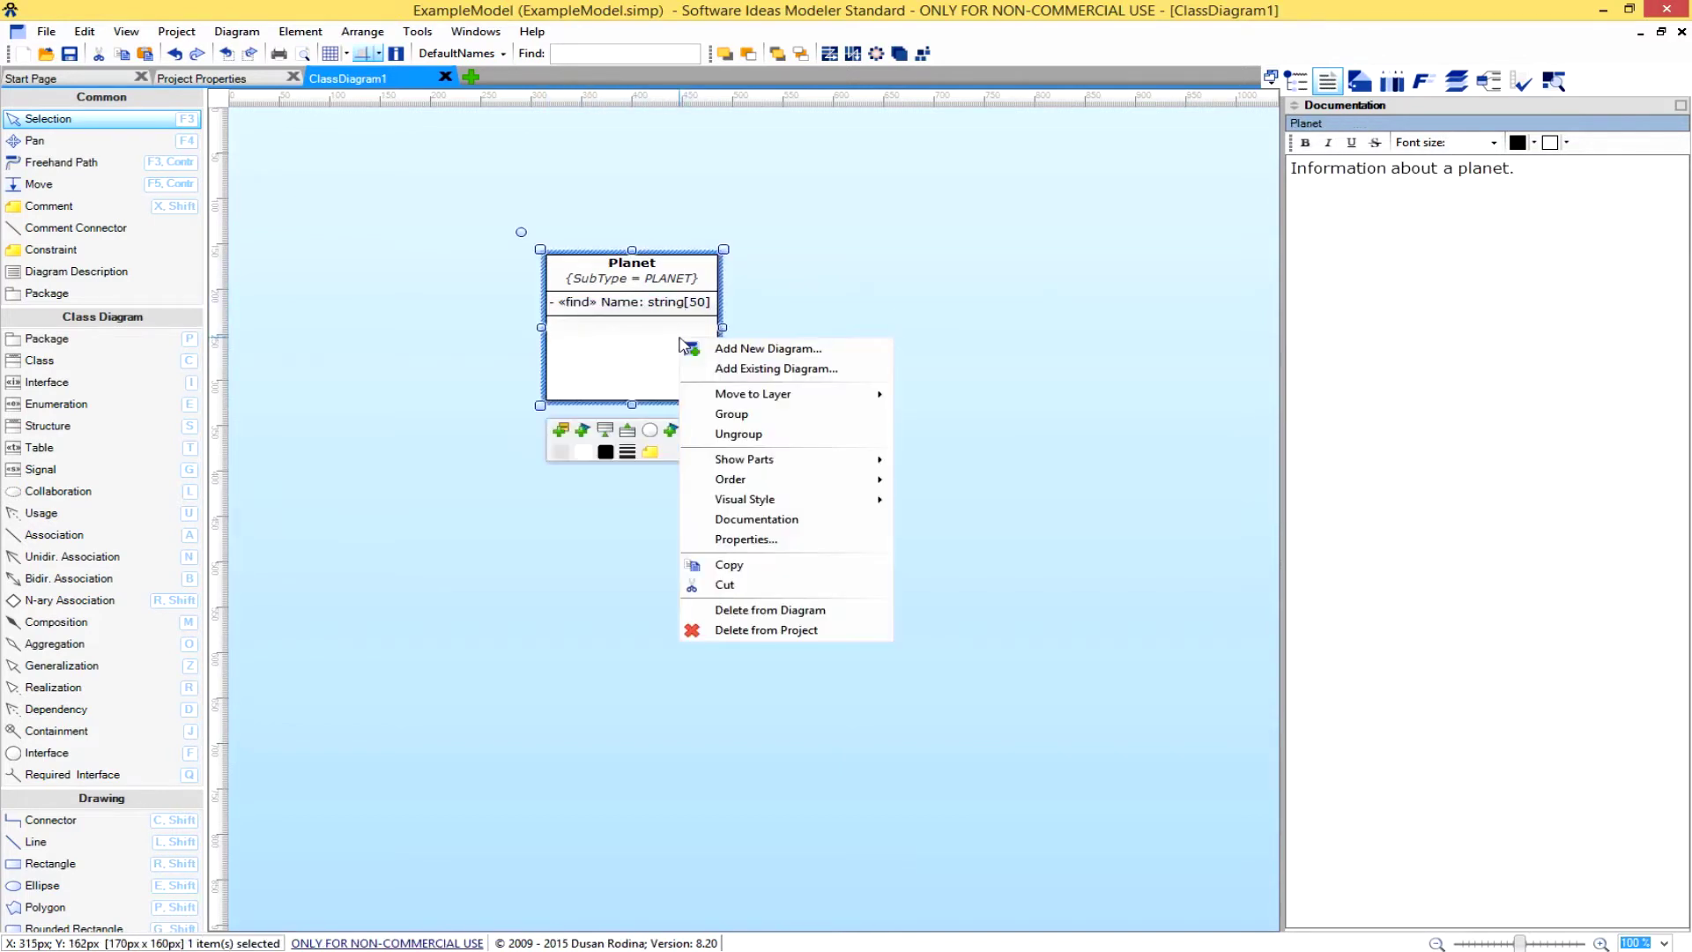
pyautogui.click(834, 539)
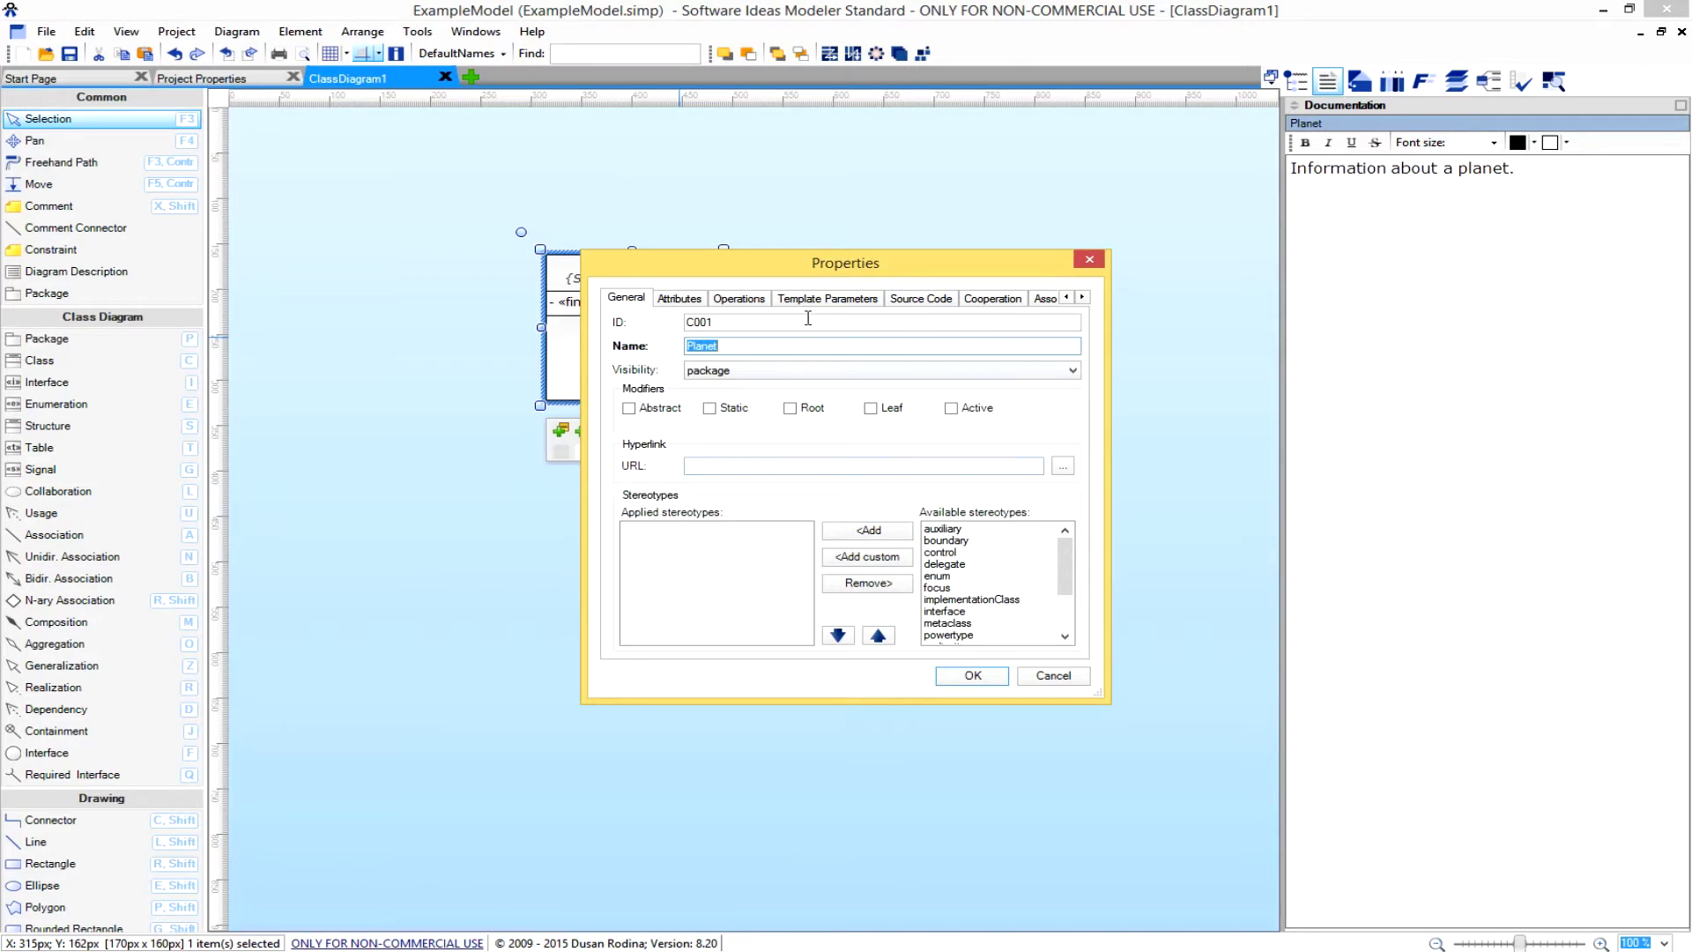
pyautogui.click(680, 300)
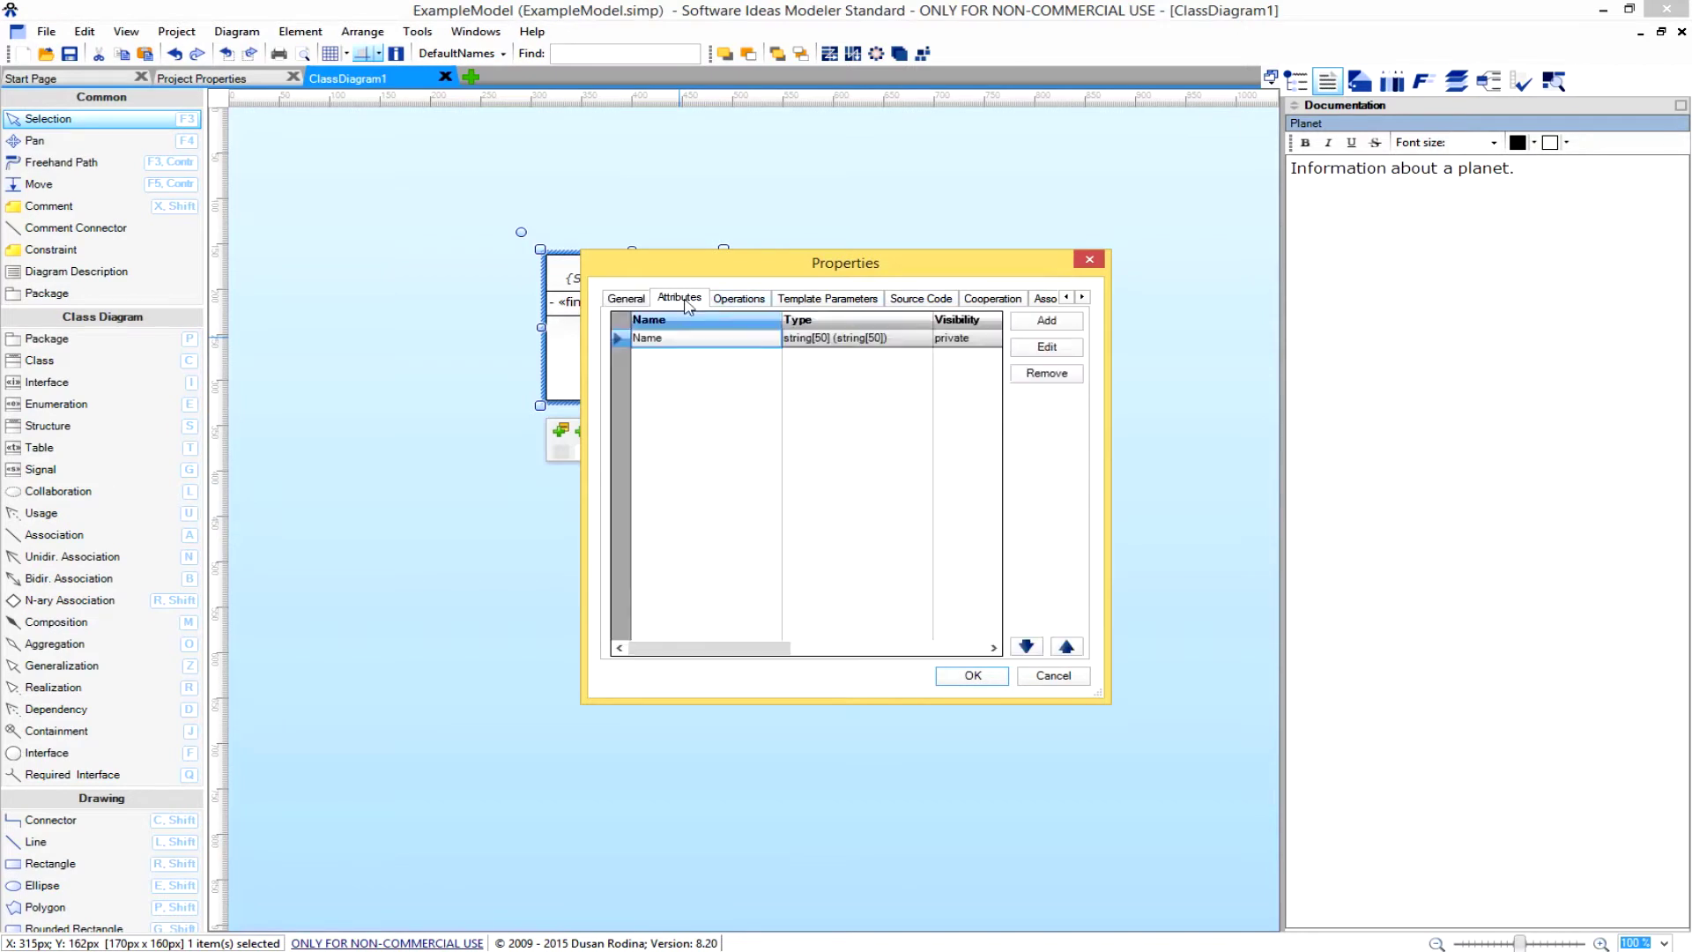
pyautogui.click(1038, 349)
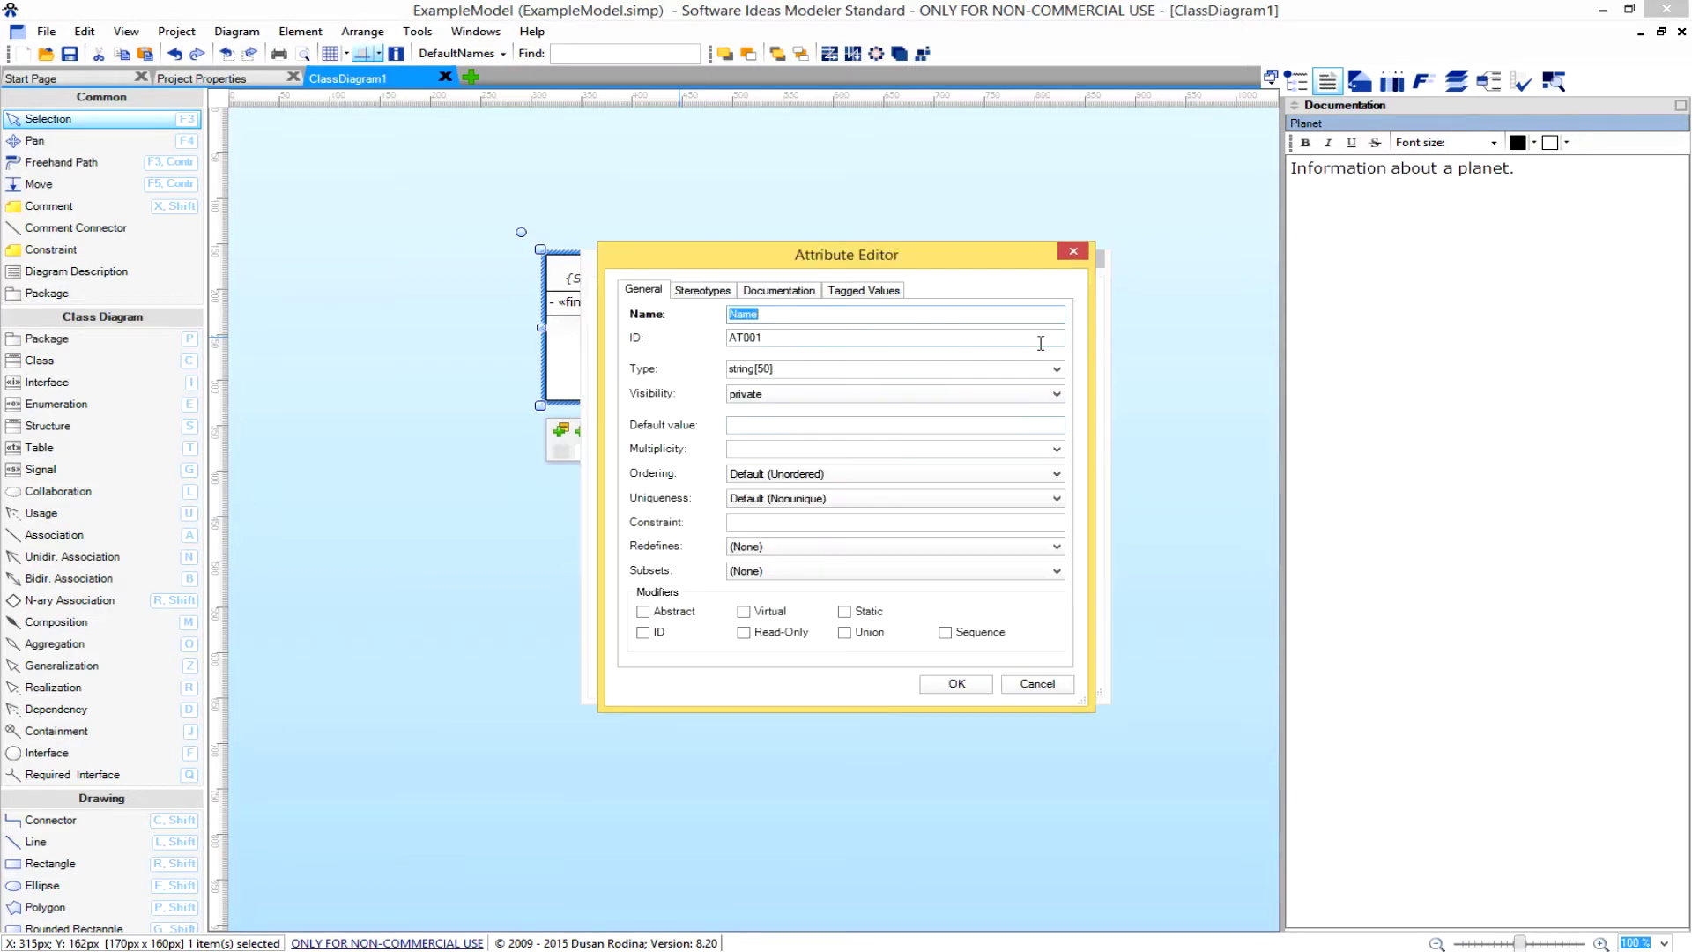
pyautogui.click(702, 290)
pyautogui.click(925, 355)
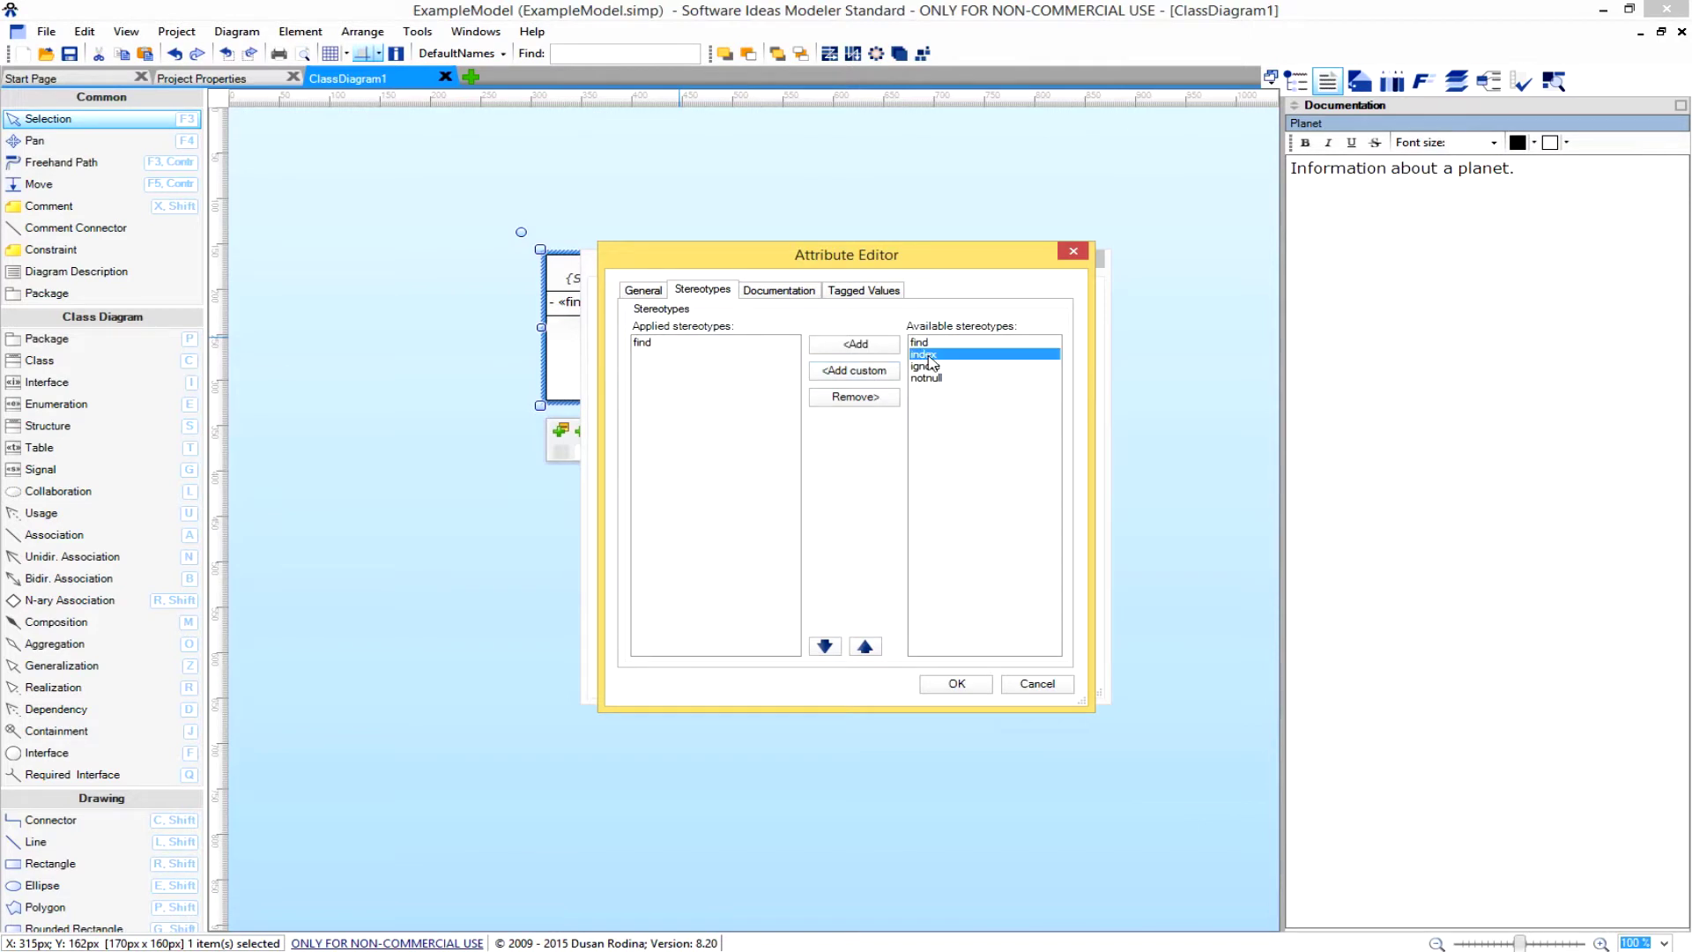
pyautogui.click(873, 346)
pyautogui.click(959, 683)
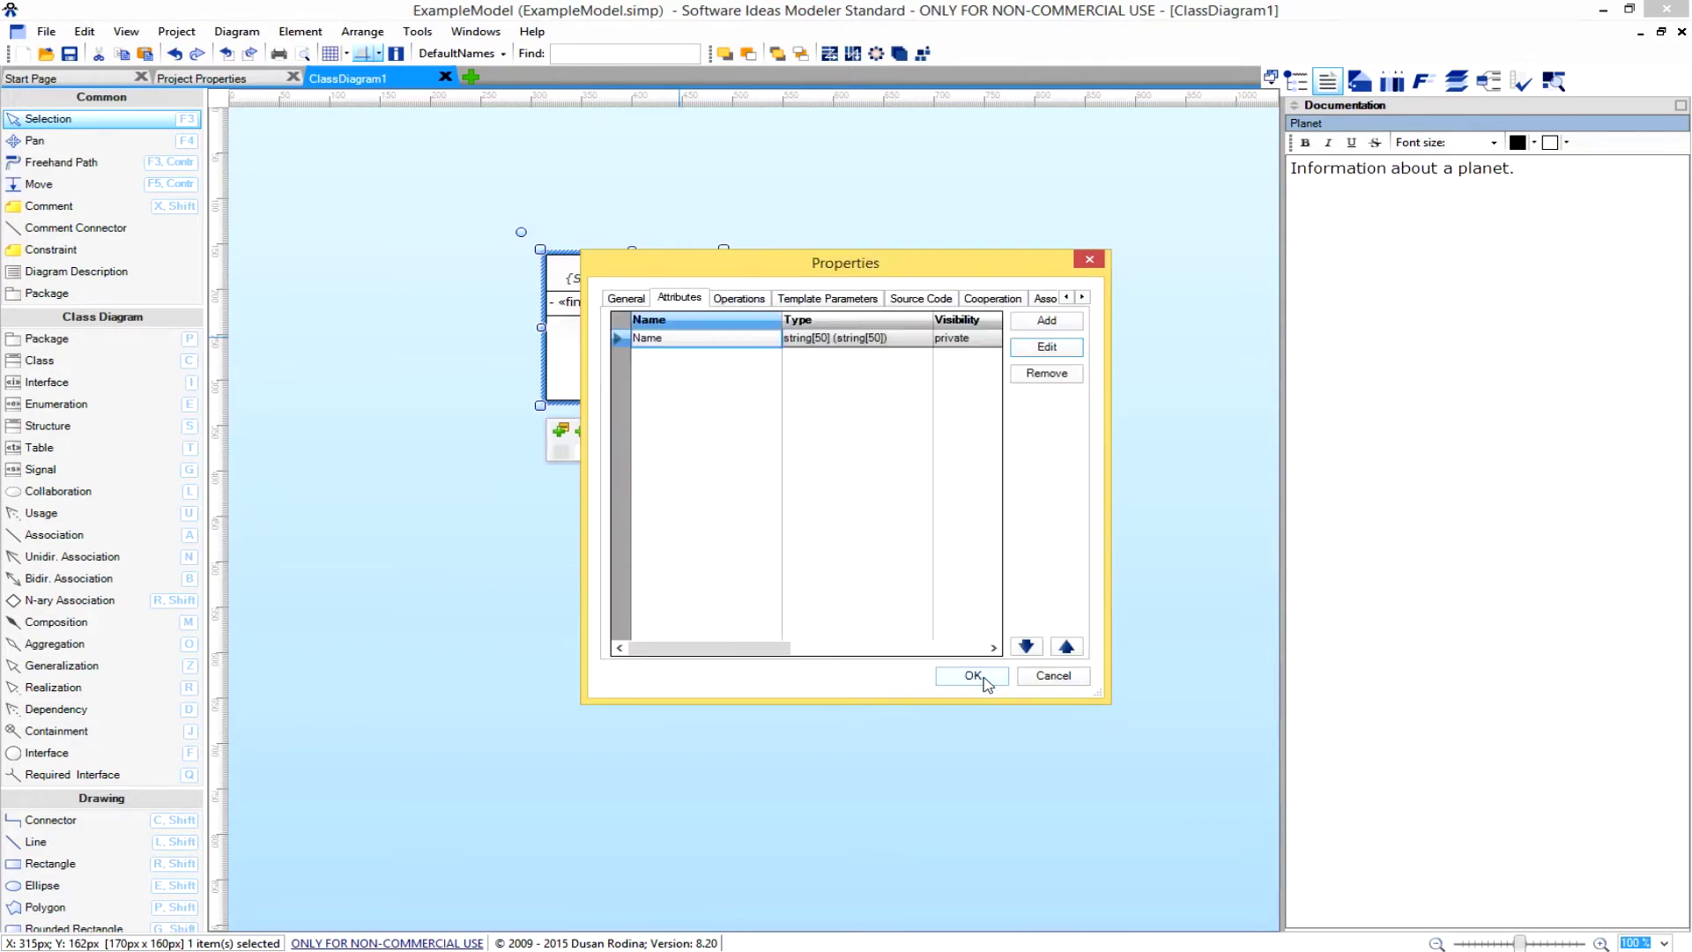
pyautogui.click(980, 683)
pyautogui.click(69, 53)
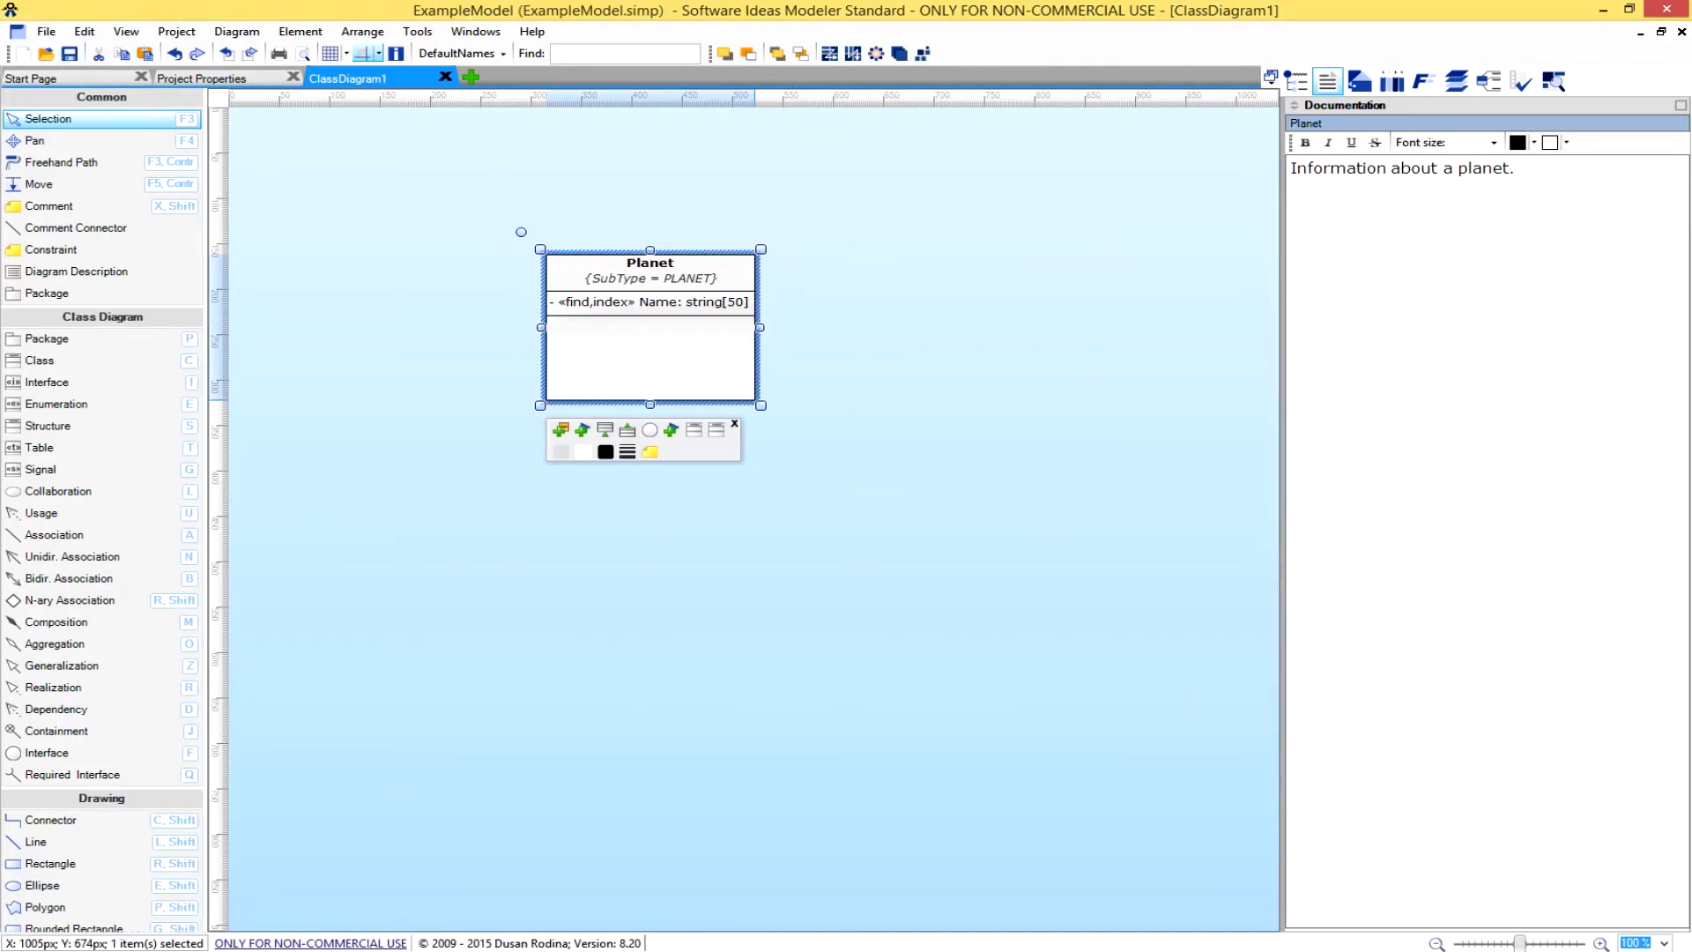
# Switch to Unity, clear the console, regenerate the Example Model code, and show the new Planet entry's details.
pyautogui.hotkey('alt', 'Tab')
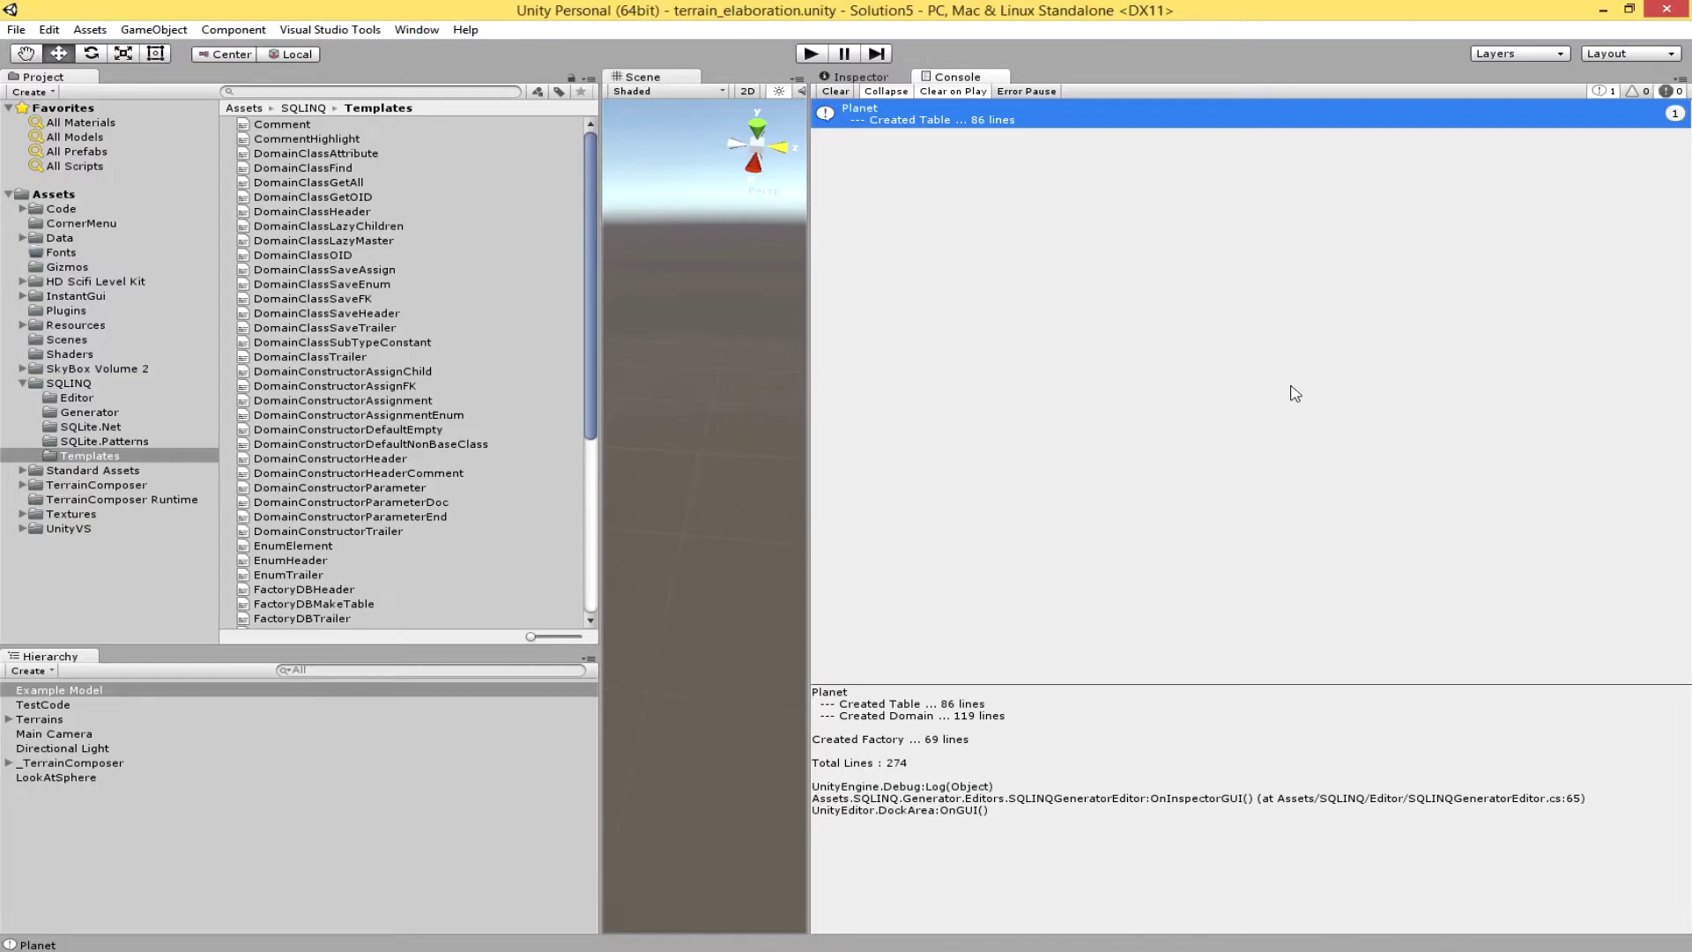
pyautogui.click(836, 92)
pyautogui.click(857, 78)
pyautogui.click(1205, 842)
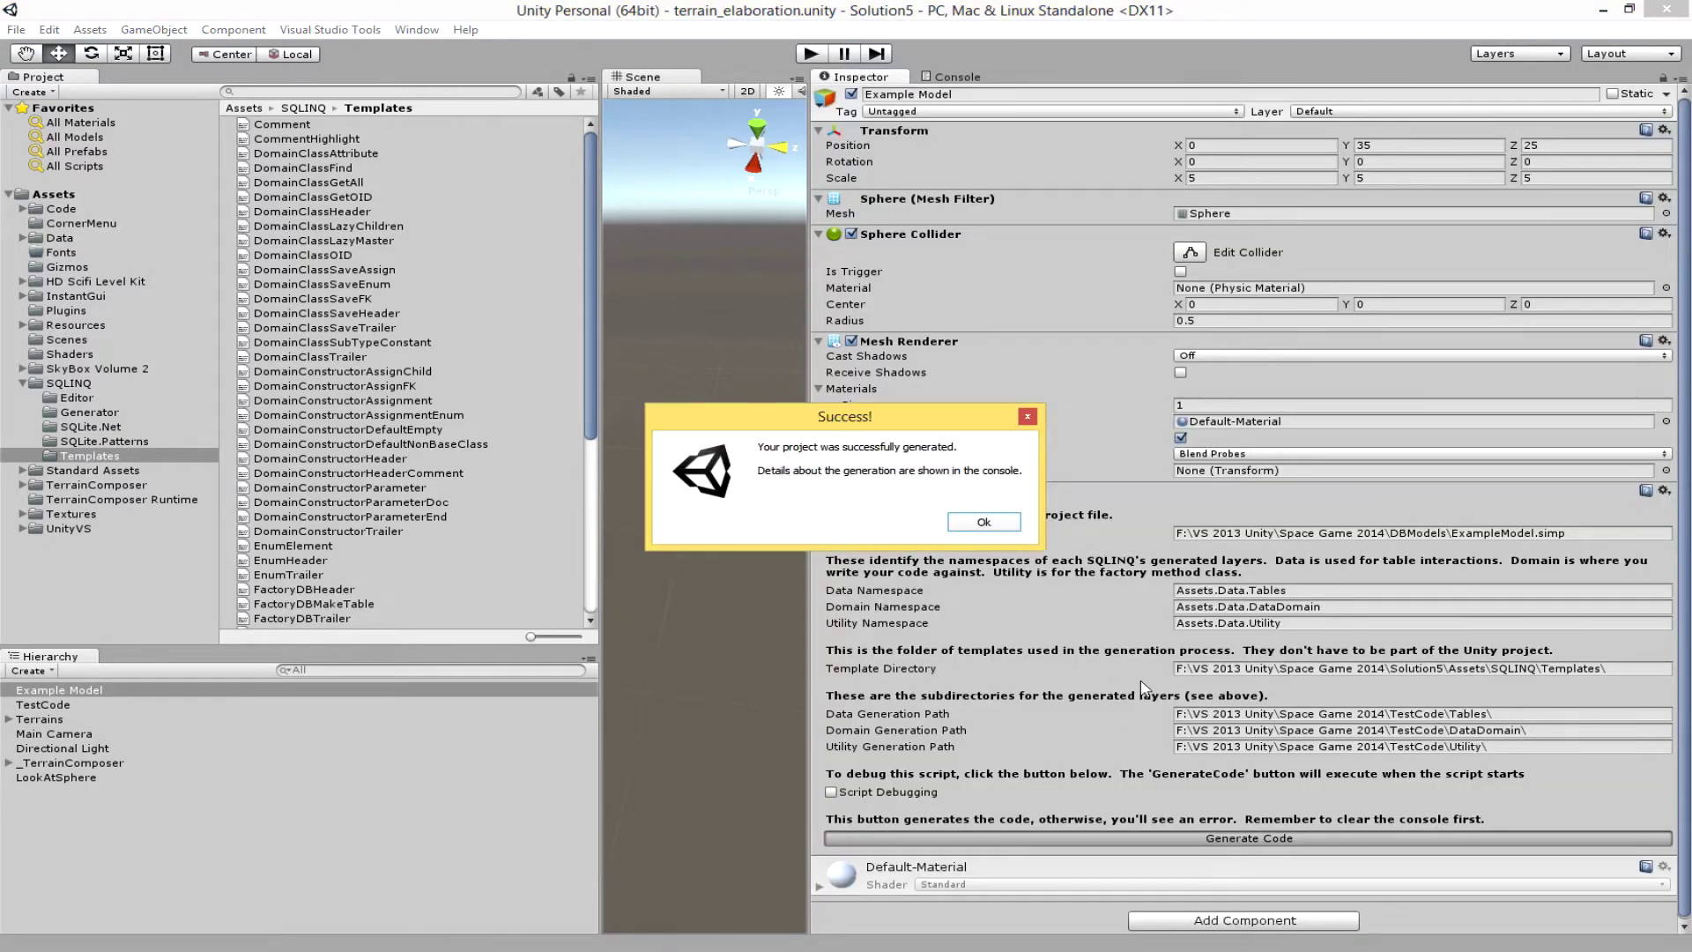
pyautogui.click(984, 532)
pyautogui.click(942, 80)
pyautogui.click(928, 116)
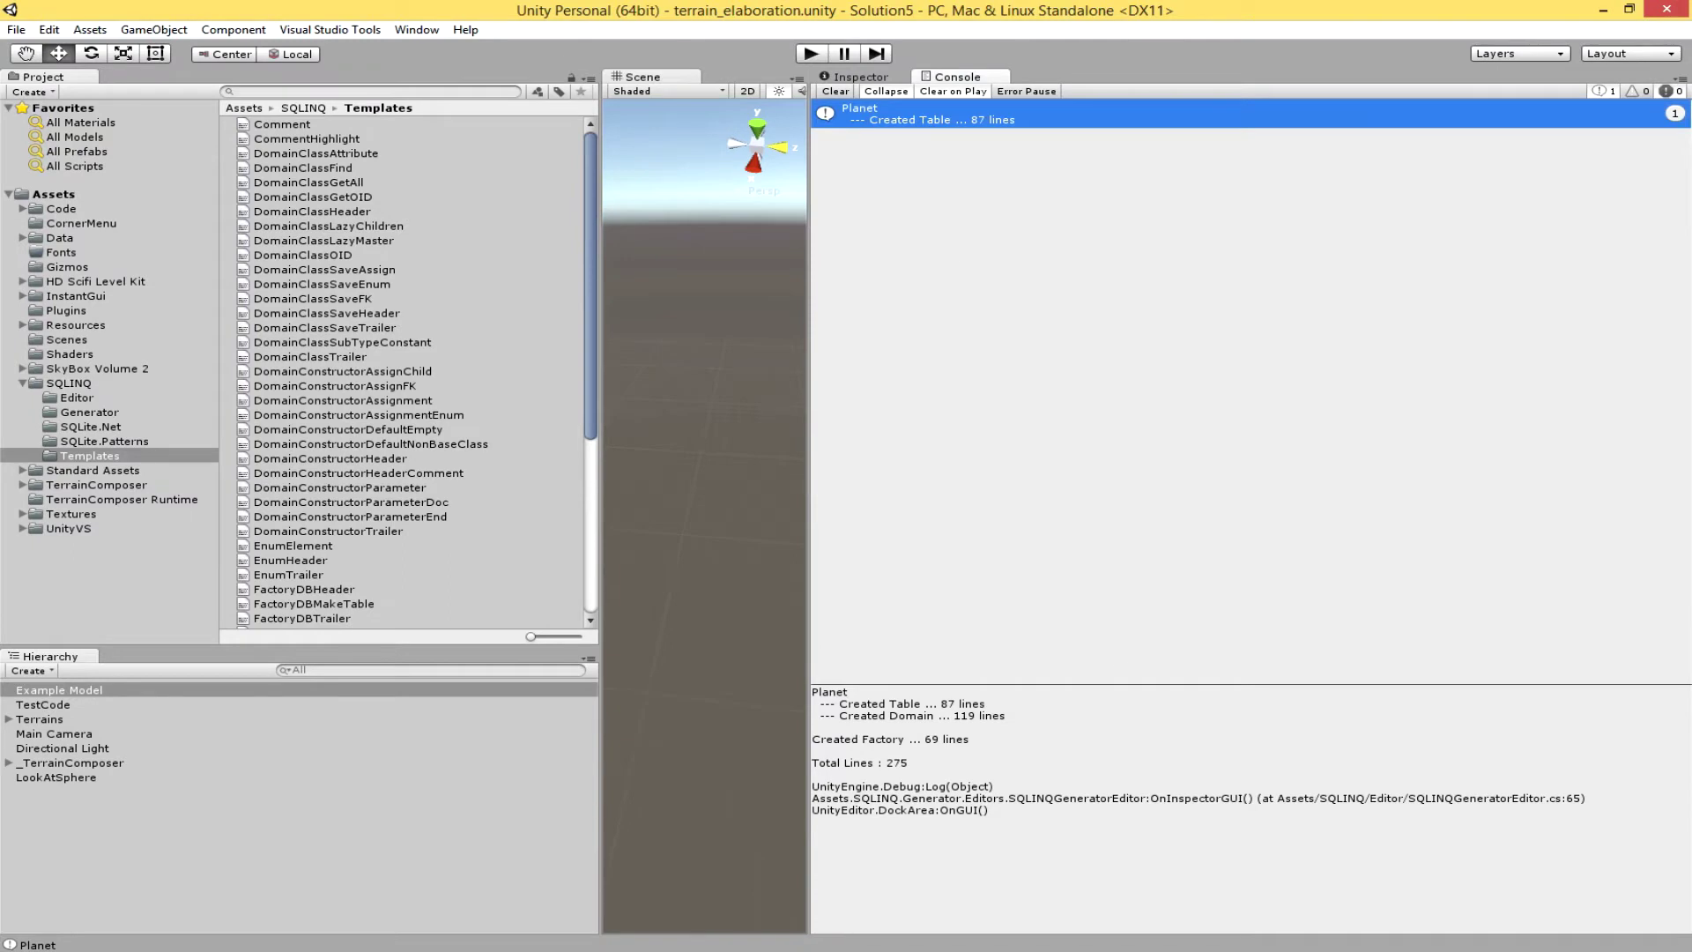
# Switch to Notepad++ and examine the Name property in PlanetTable.cs, highlighting its [Indexed] annotation.
pyautogui.hotkey('alt', 'Tab')
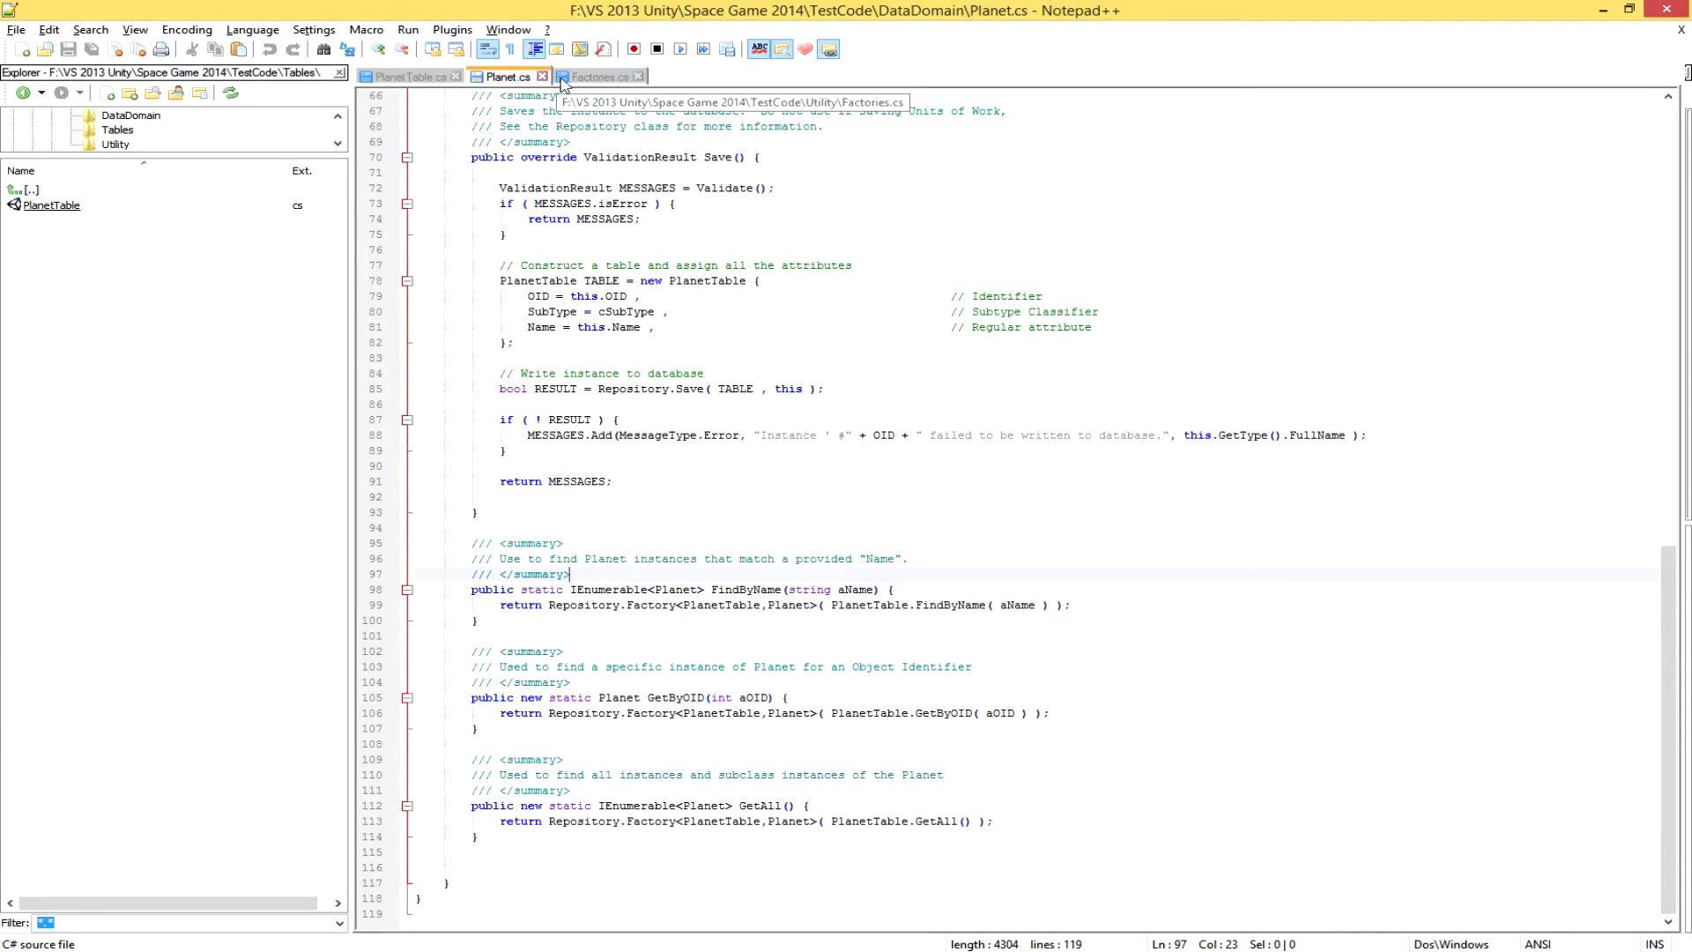
pyautogui.hotkey('ctrl', 'Tab')
pyautogui.click(408, 78)
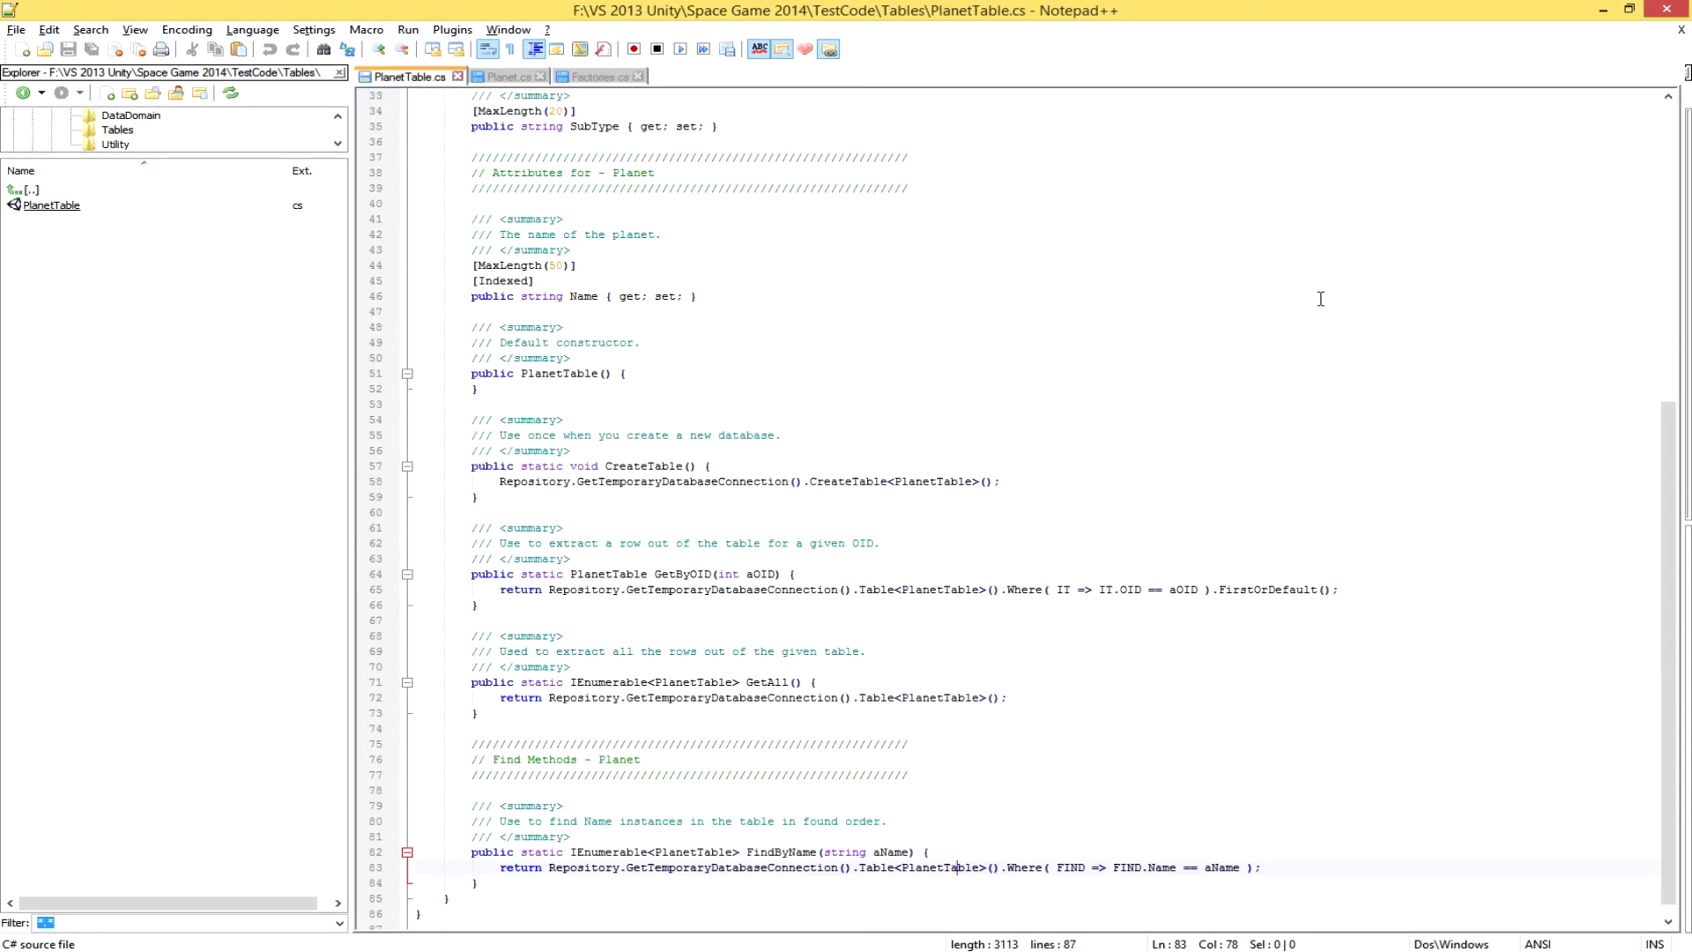
pyautogui.moveTo(1674, 434); pyautogui.dragTo(1674, 294)
pyautogui.moveTo(533, 512); pyautogui.dragTo(382, 518)
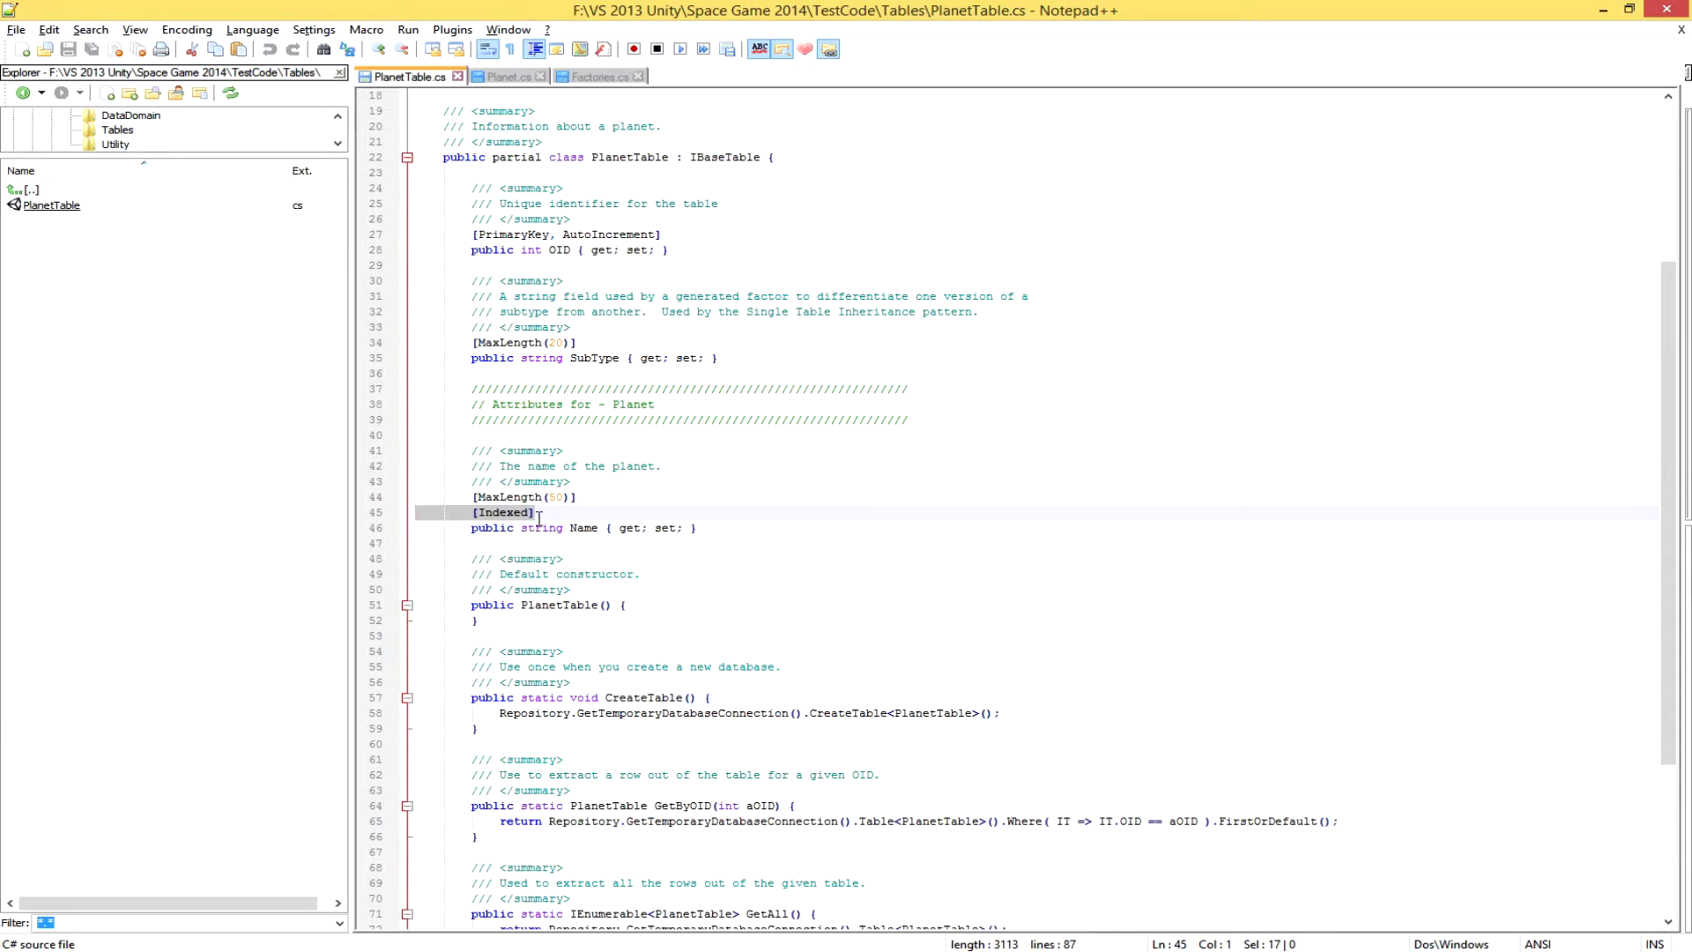
# Switch to Software Ideas Modeler and move the Planet class up and to the left in the class diagram.
pyautogui.click(538, 511)
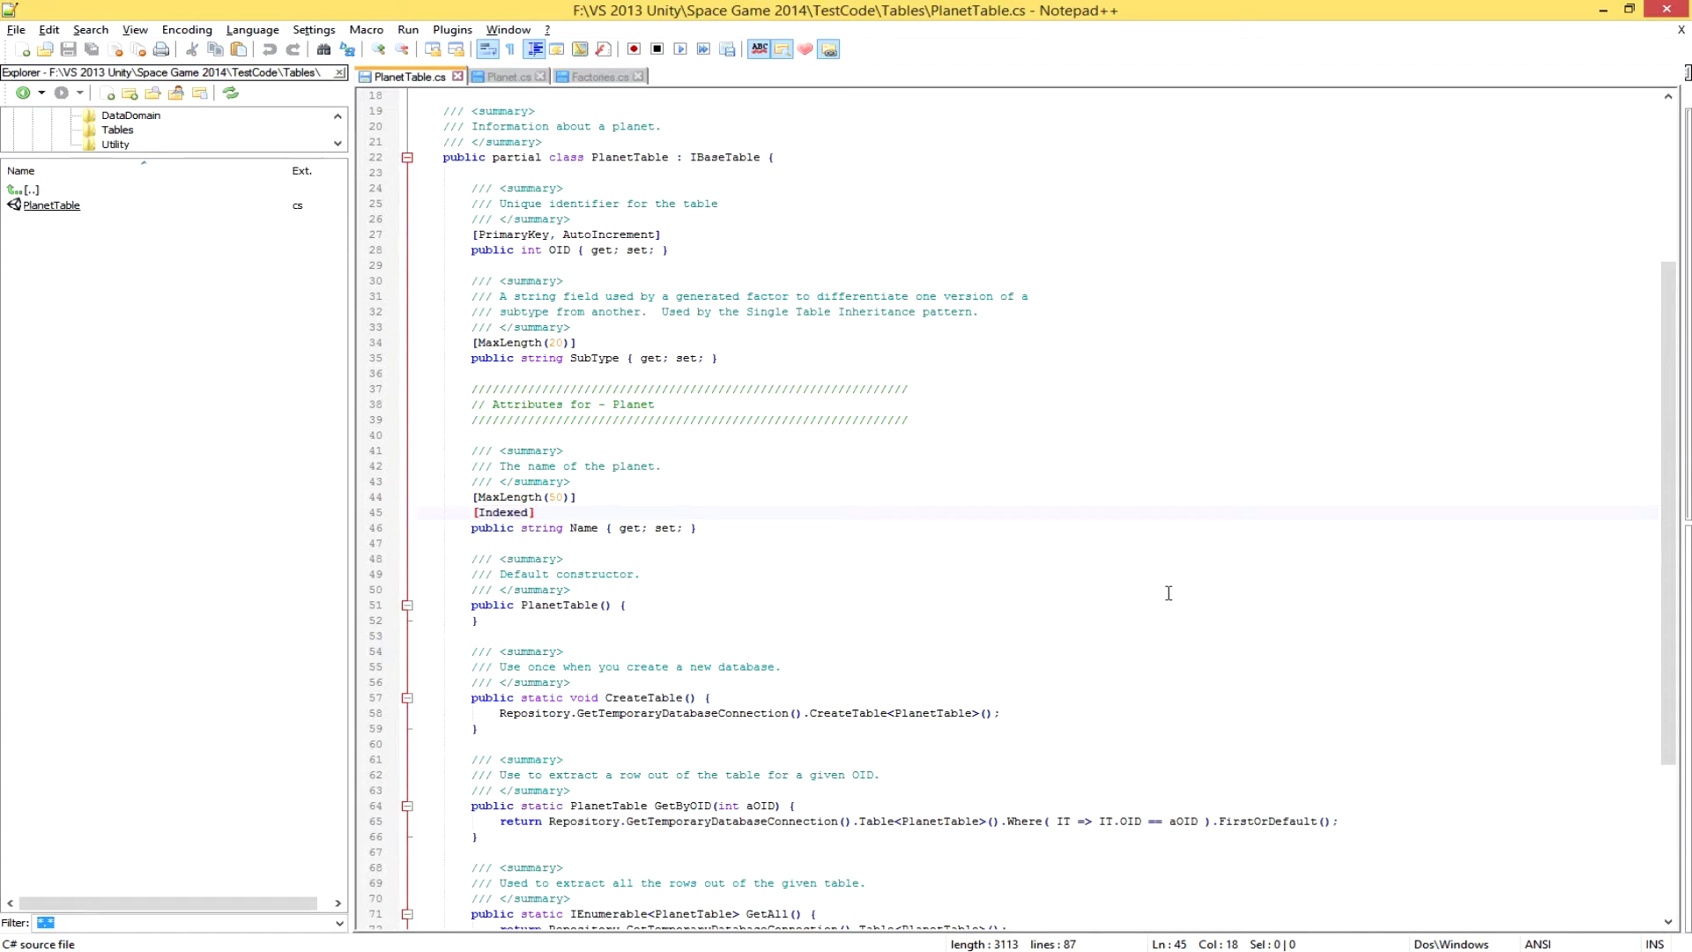
pyautogui.hotkey('alt', 'Tab')
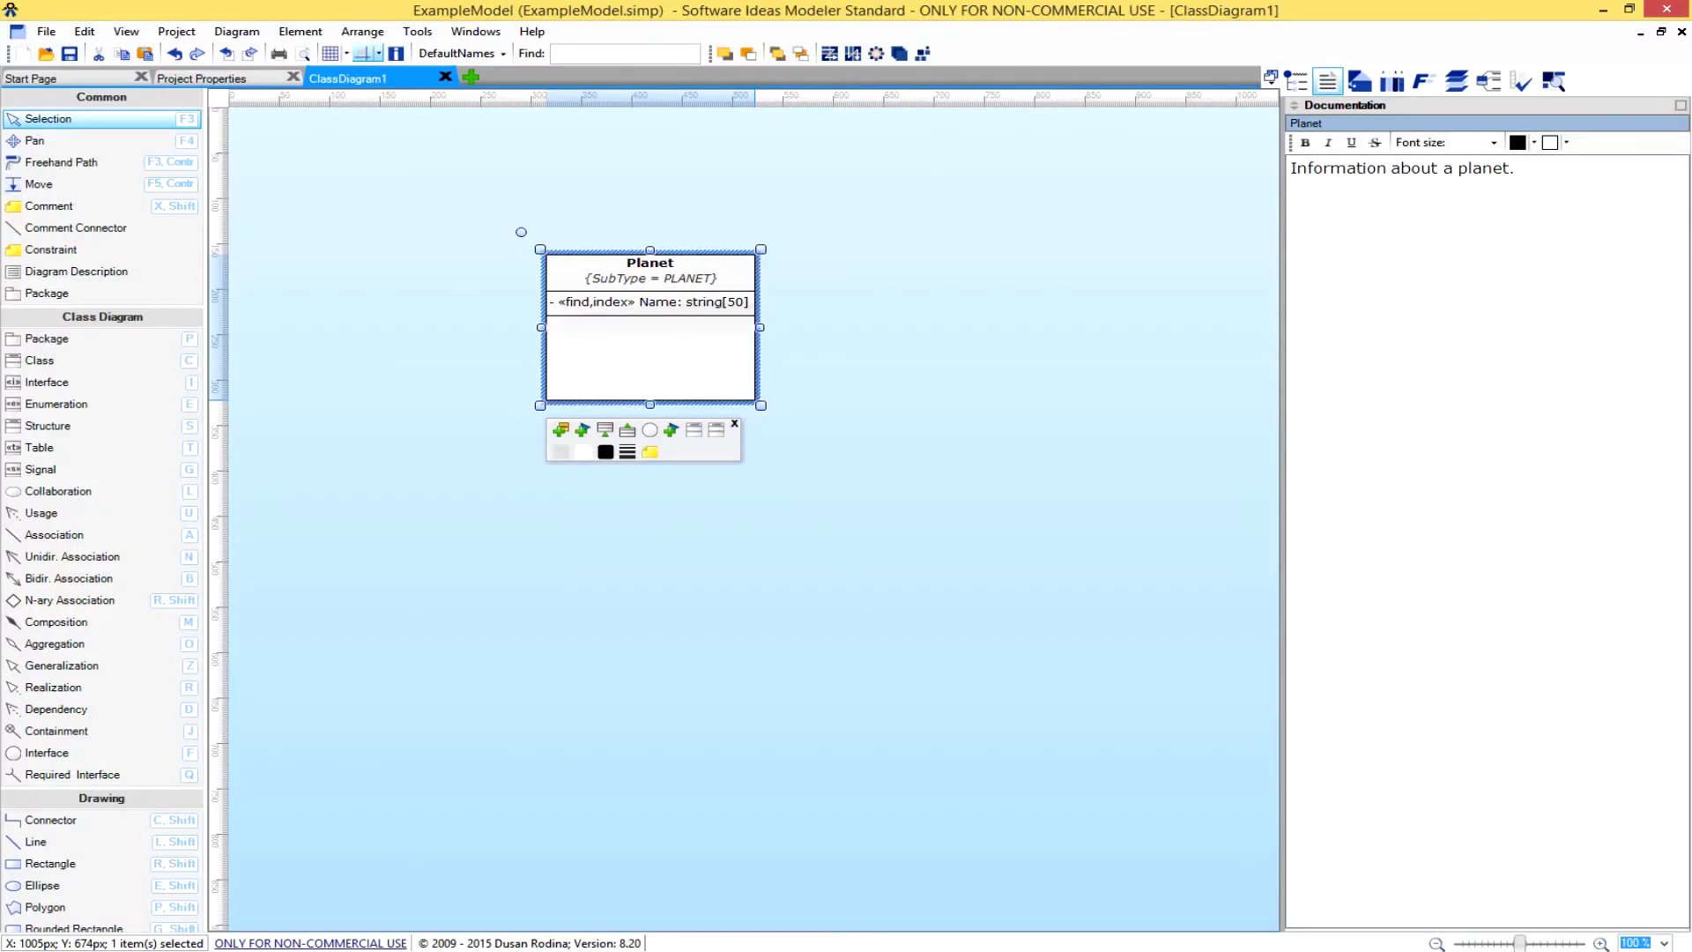
pyautogui.moveTo(661, 310)
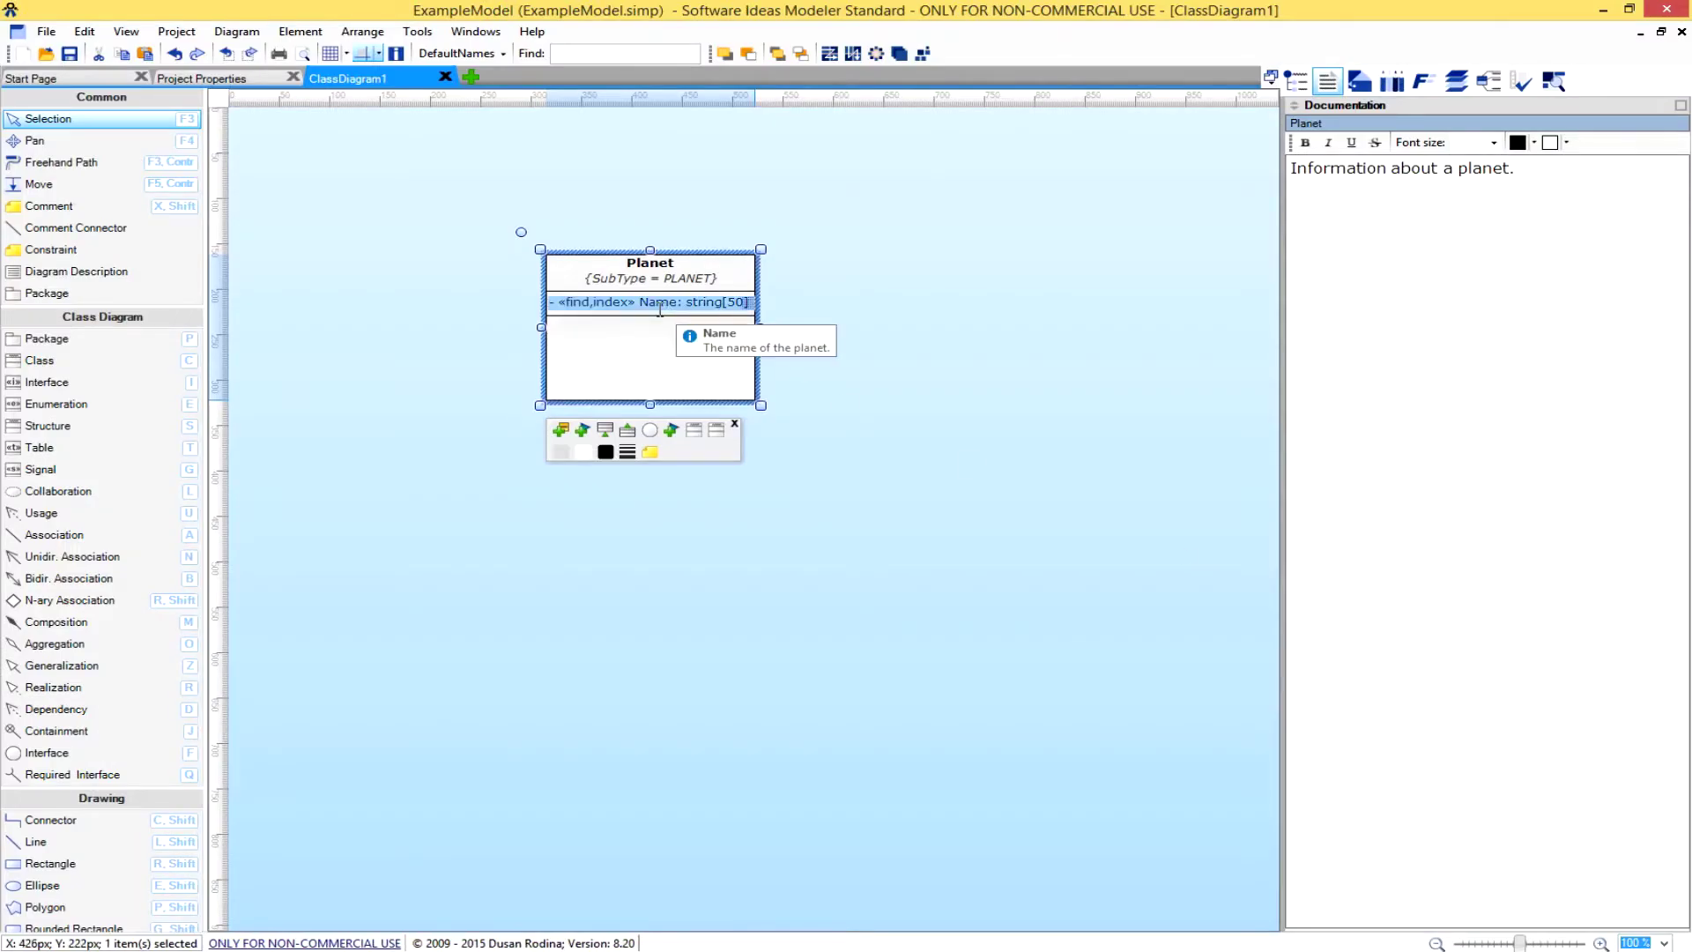
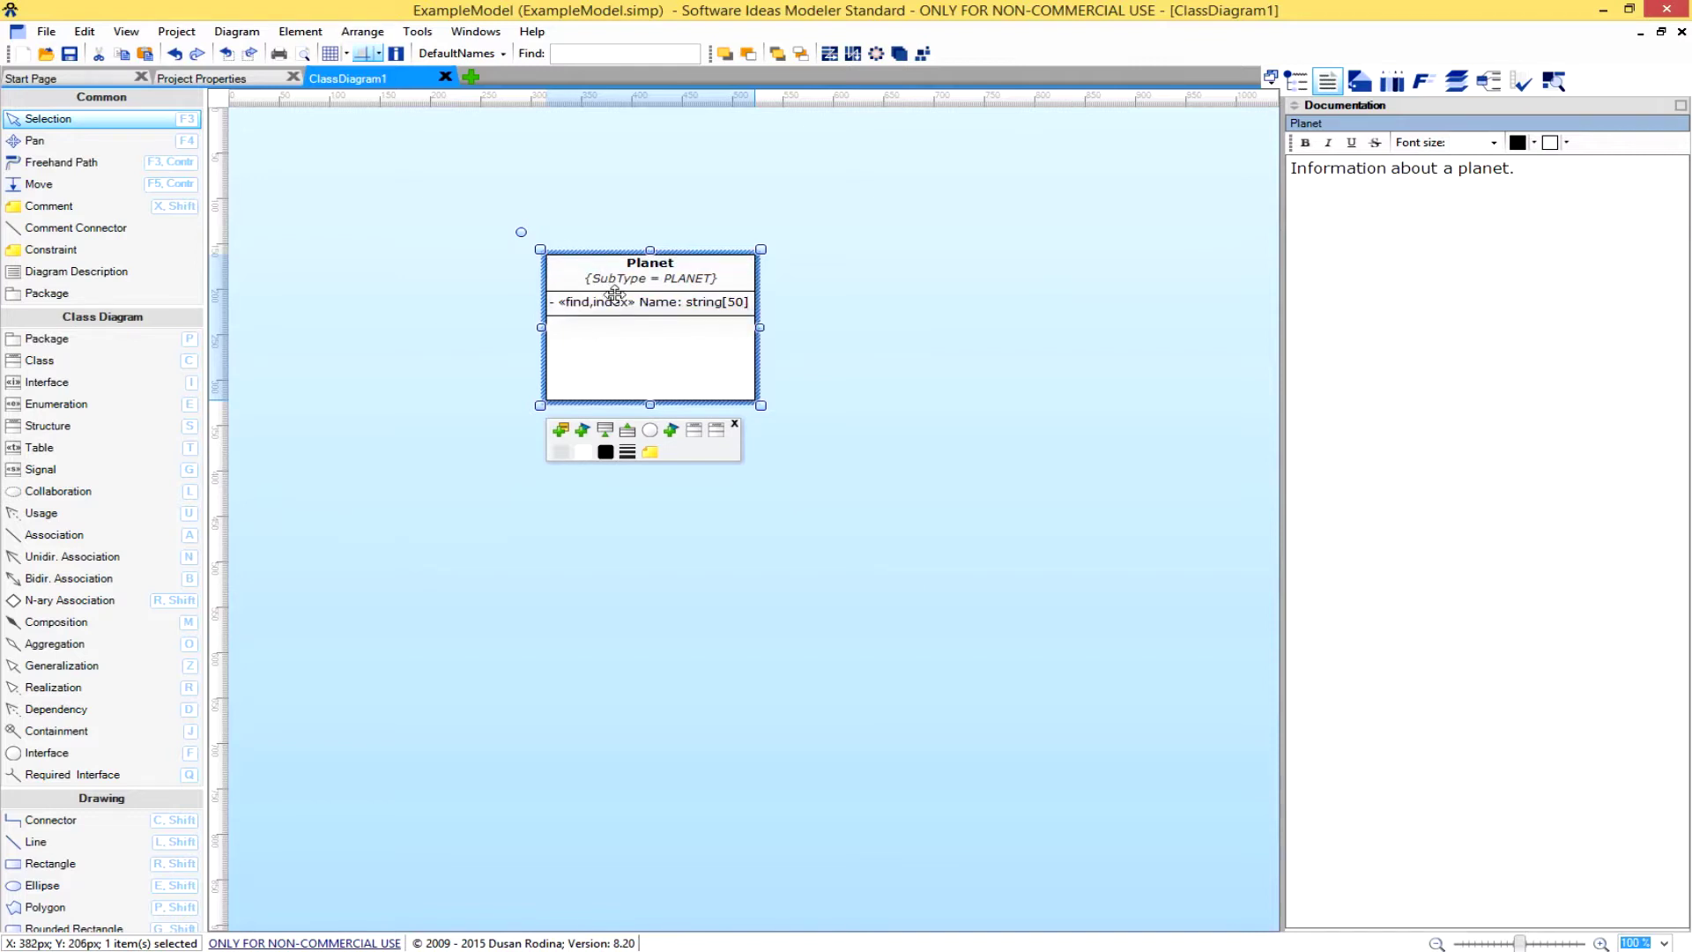
pyautogui.moveTo(628, 301)
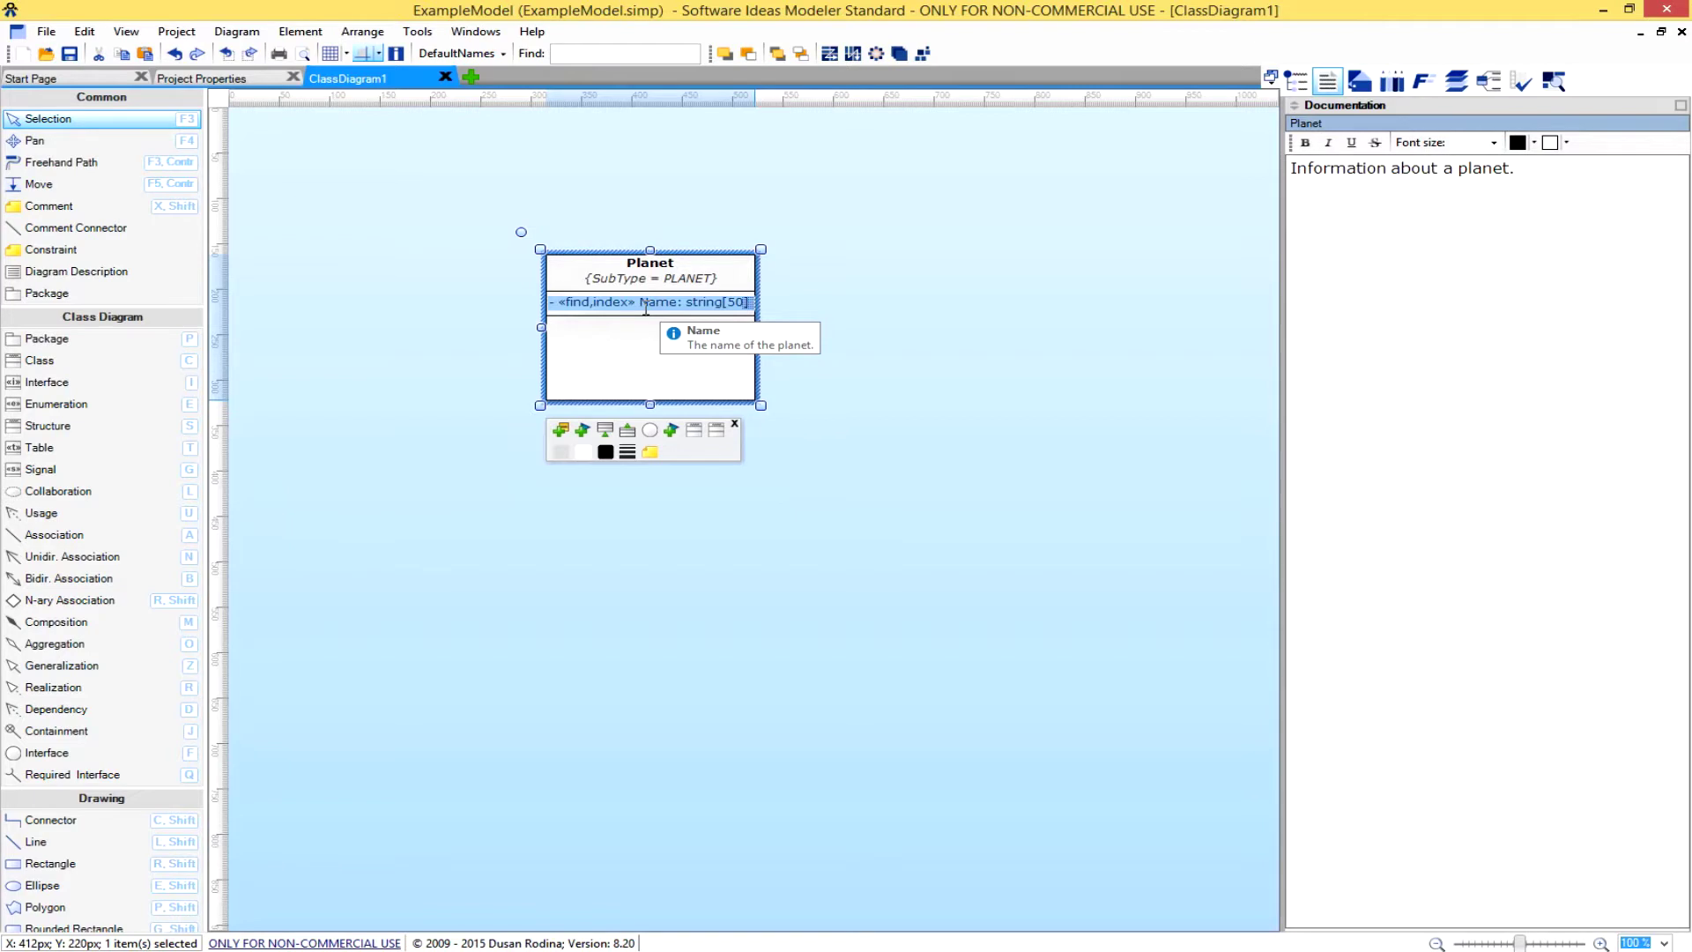
pyautogui.click(795, 347)
pyautogui.moveTo(676, 343); pyautogui.dragTo(515, 284)
pyautogui.click(725, 406)
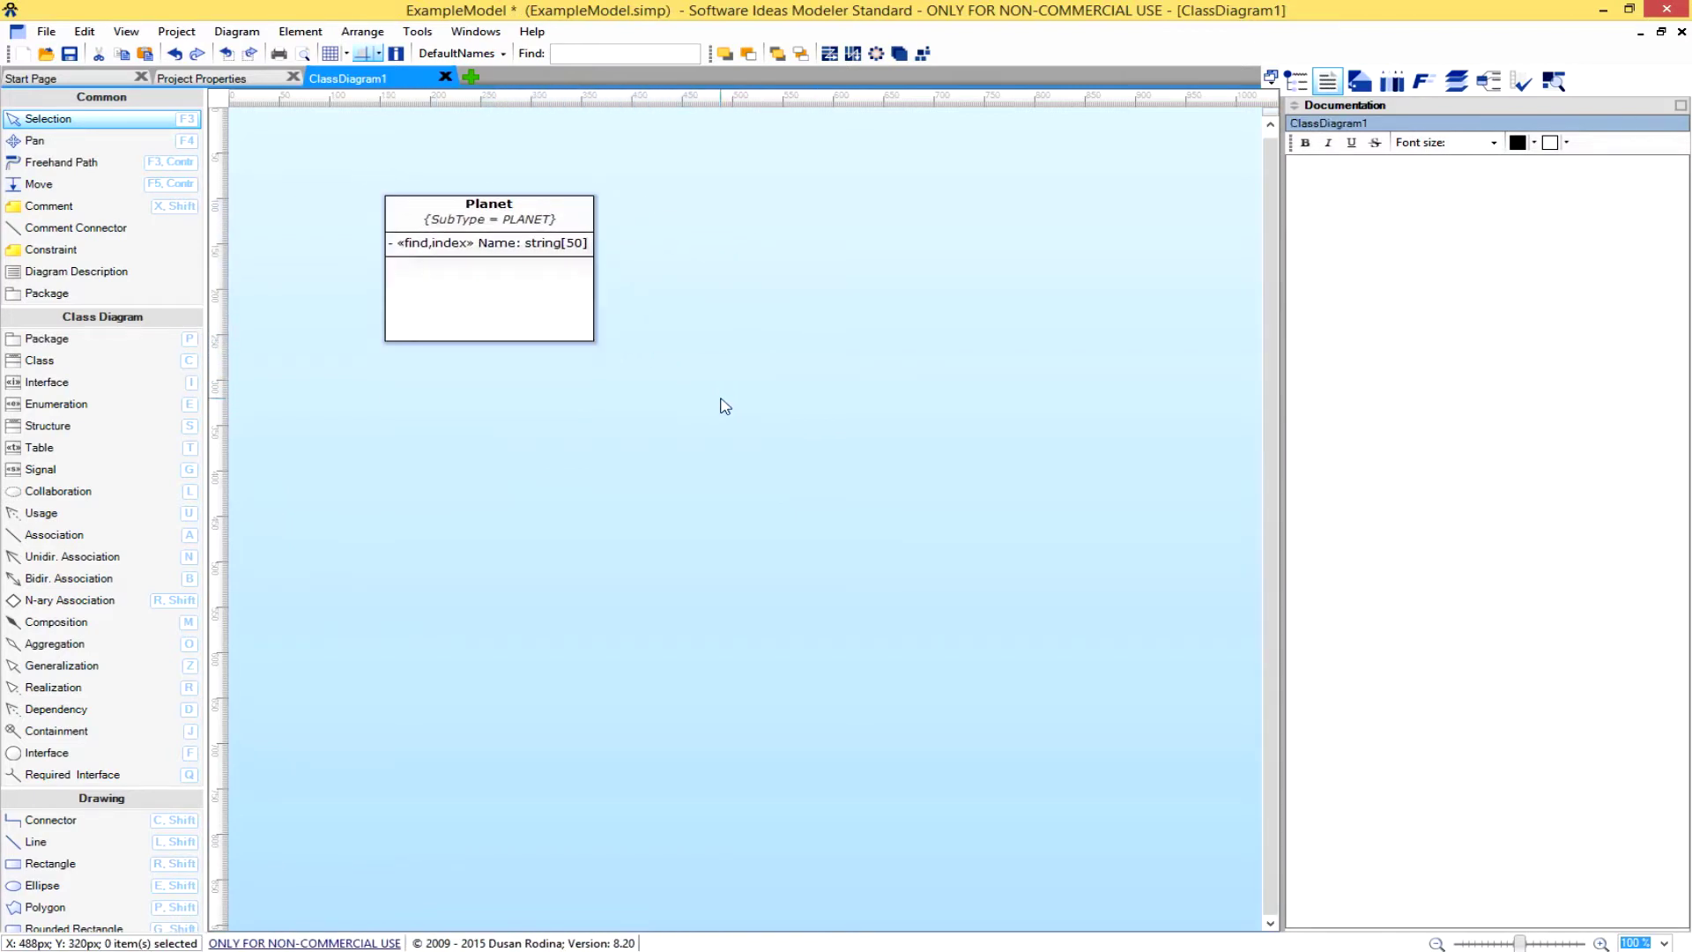
# Add a new class named Settlement below the Planet class in the diagram.
pyautogui.moveTo(39, 359); pyautogui.dragTo(480, 551)
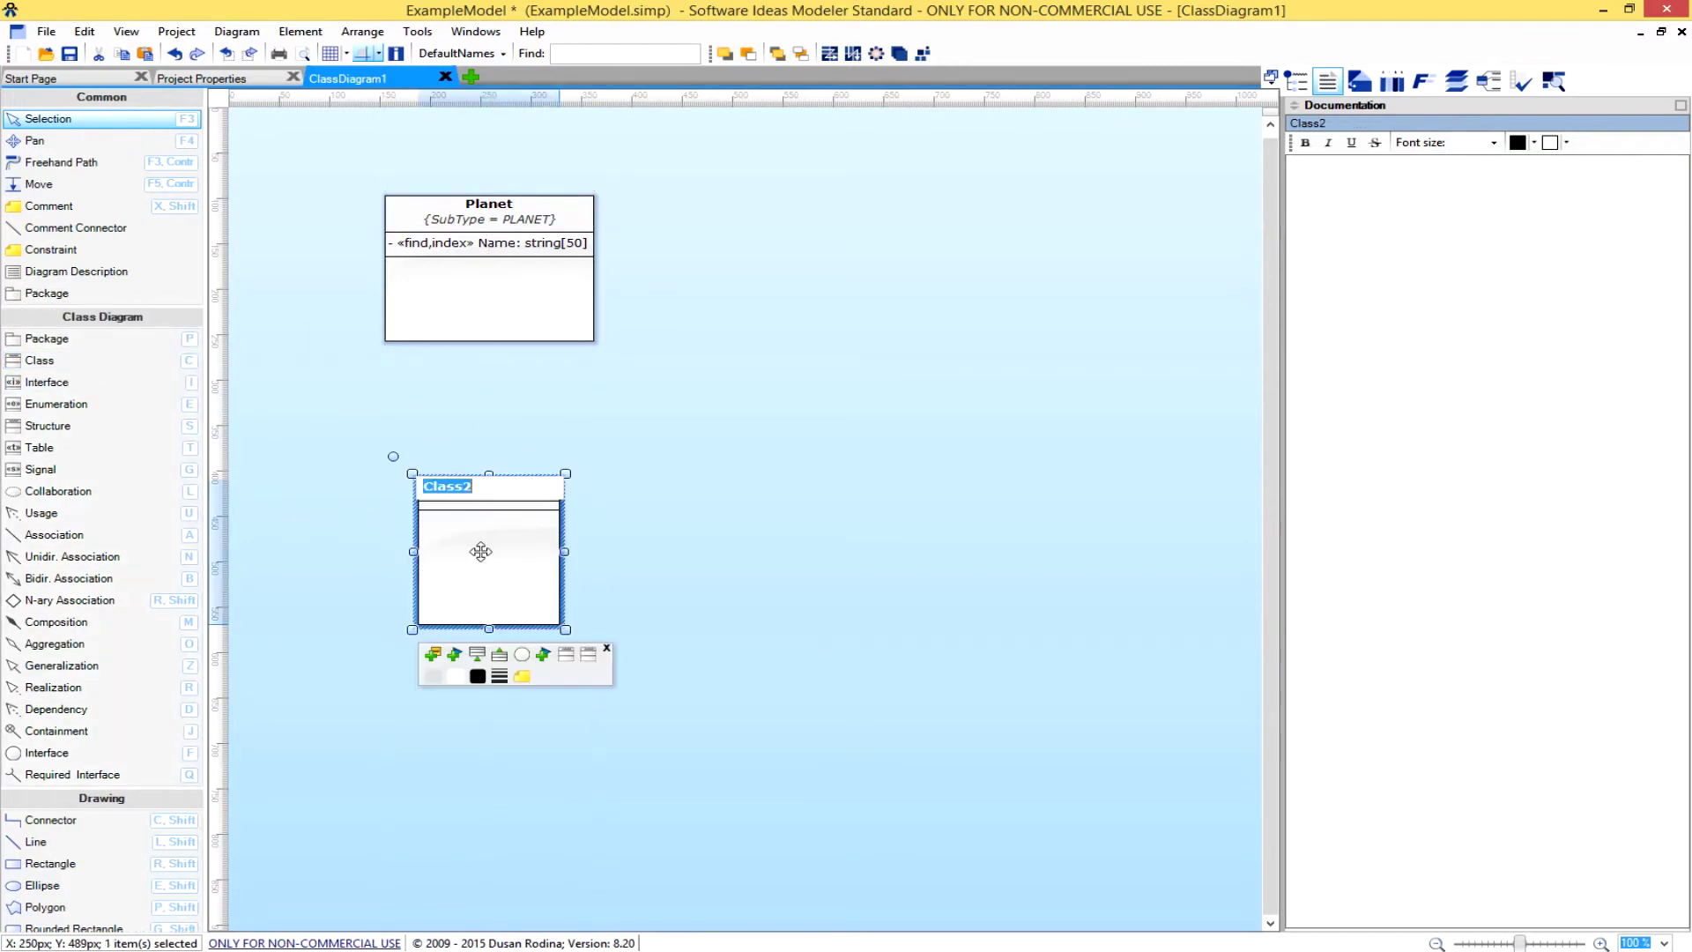
pyautogui.write('Settlement')
pyautogui.press('Return')
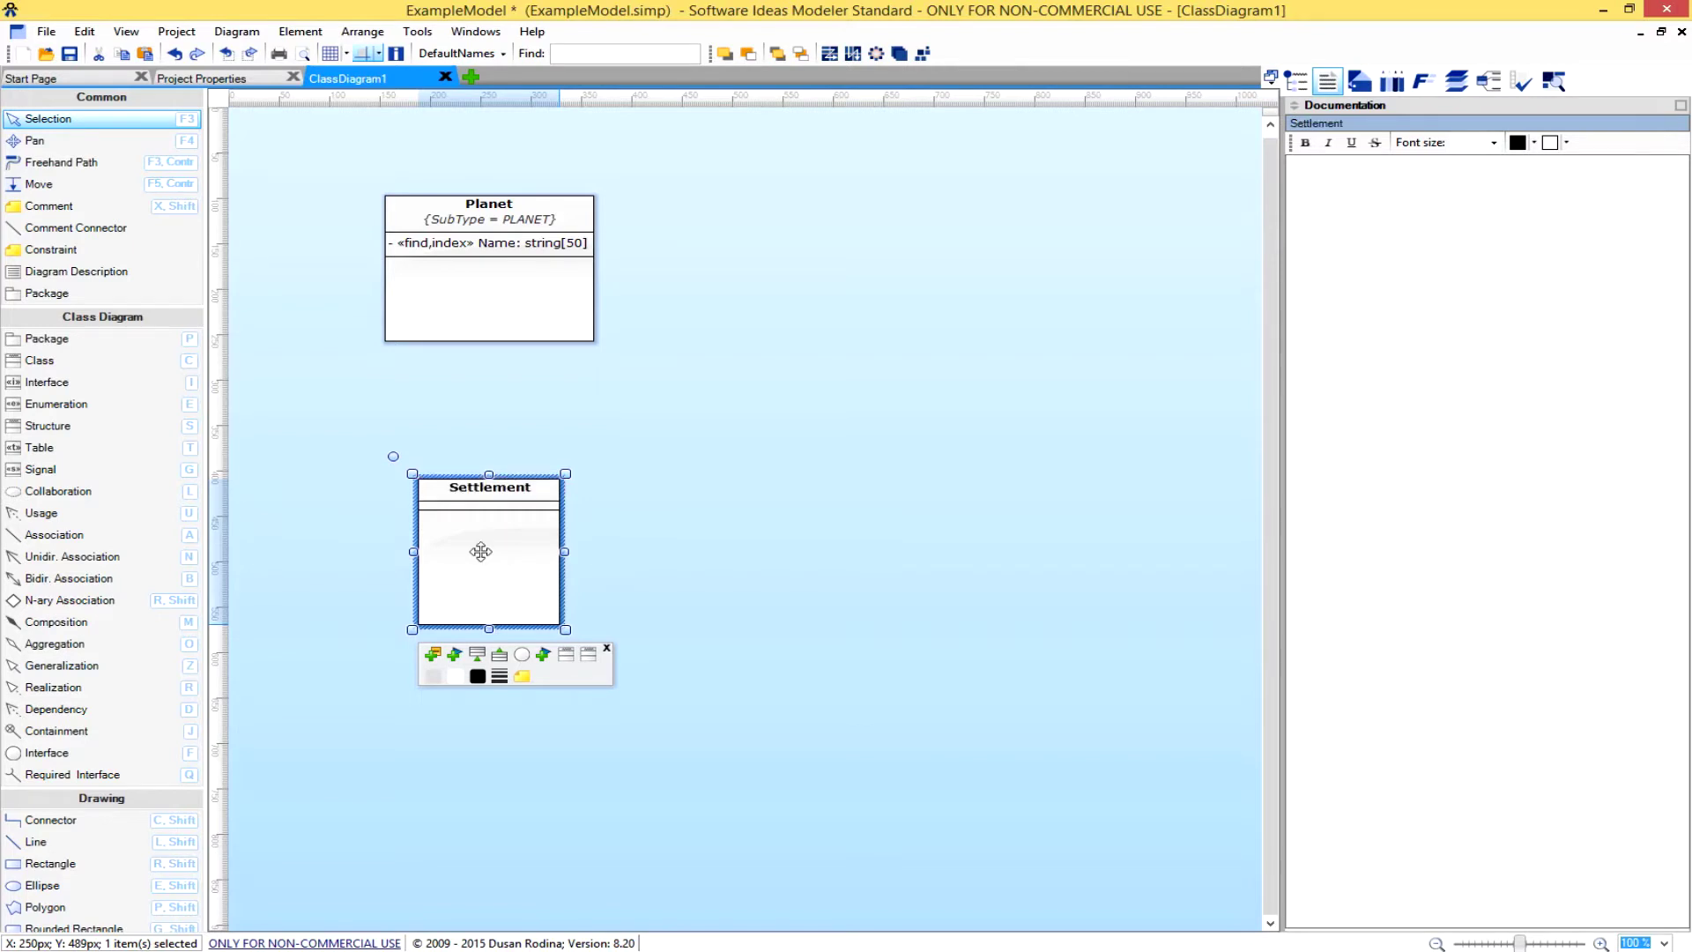
# Document the Settlement class with the text "Locations on the planet with peons.".
pyautogui.rightClick(480, 552)
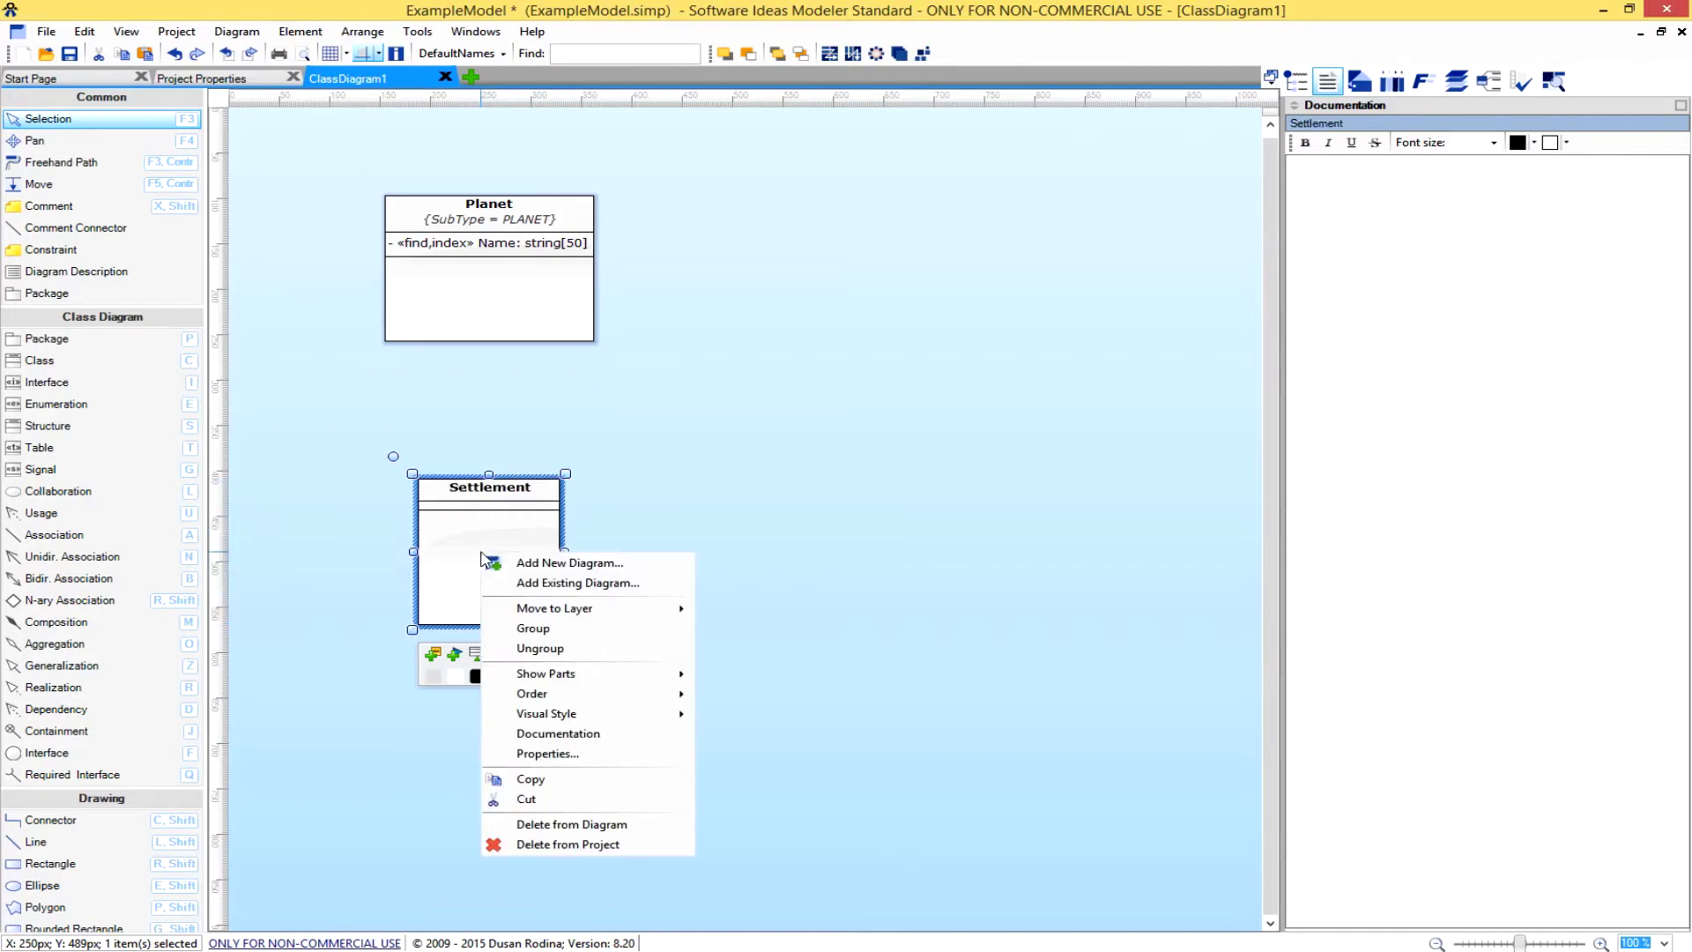
pyautogui.click(564, 737)
pyautogui.click(1348, 256)
pyautogui.write('Locations on the platn')
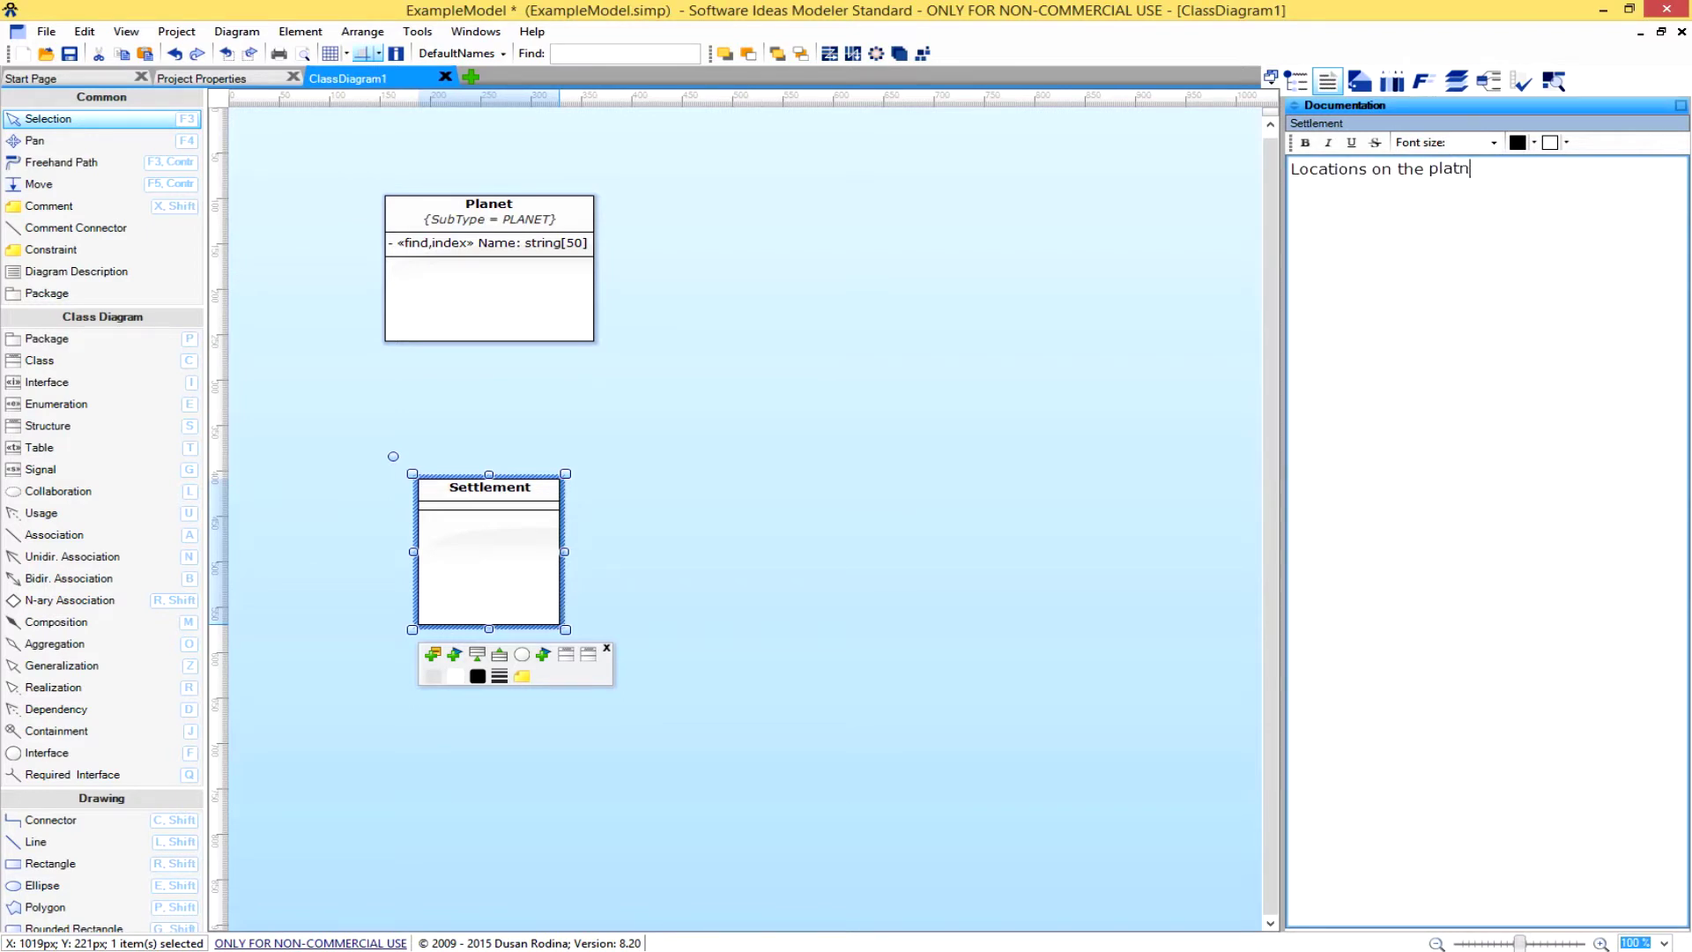
pyautogui.press('BackSpace')
pyautogui.press('BackSpace')
pyautogui.write('net with peons.')
pyautogui.click(624, 560)
pyautogui.click(512, 552)
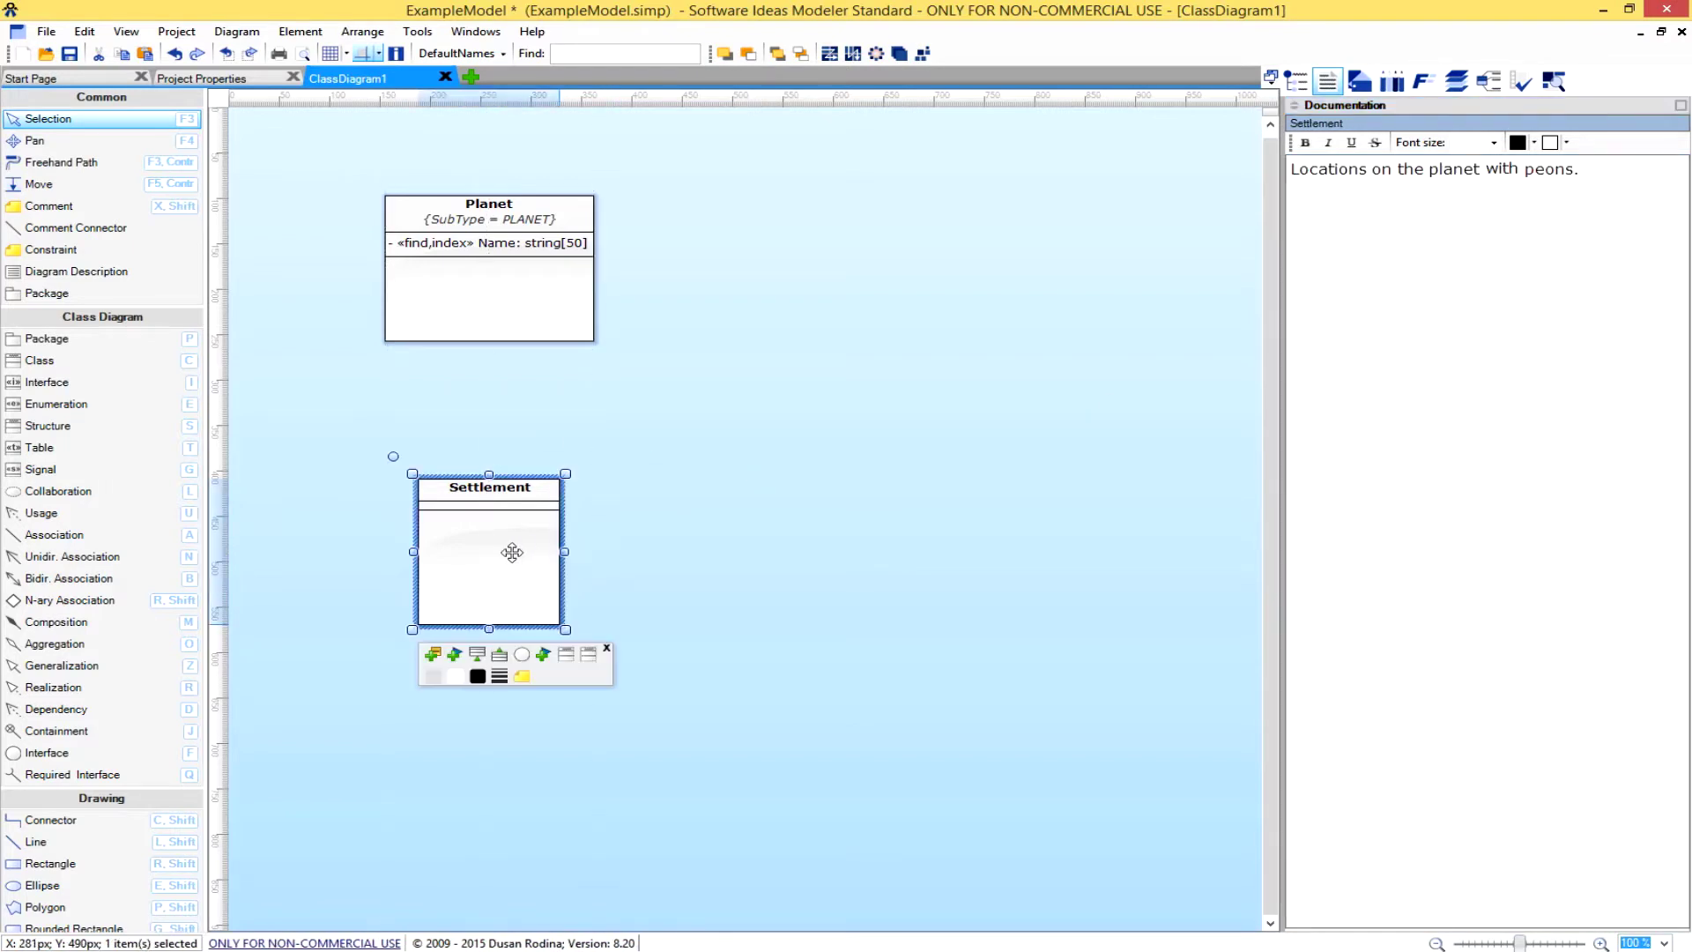
# Add a SubType tagged value of SETTLEMENT to the Settlement class's properties.
pyautogui.rightClick(513, 555)
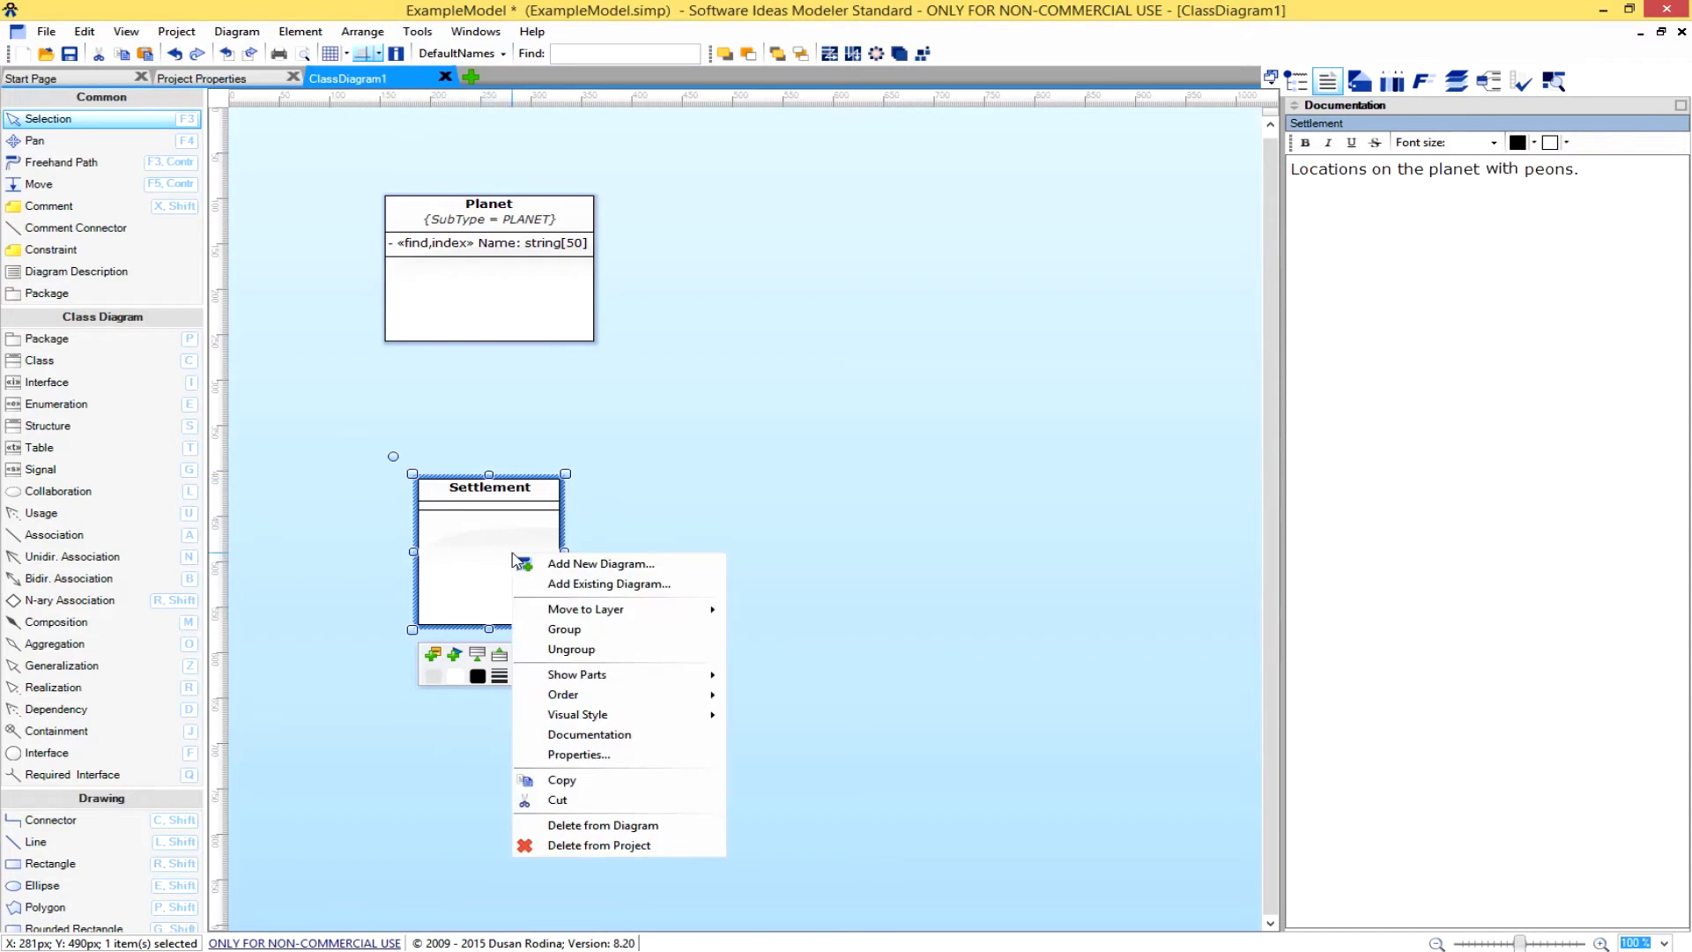
pyautogui.click(637, 756)
pyautogui.click(1083, 299)
pyautogui.click(1084, 299)
pyautogui.click(1083, 299)
pyautogui.click(1083, 299)
pyautogui.click(977, 298)
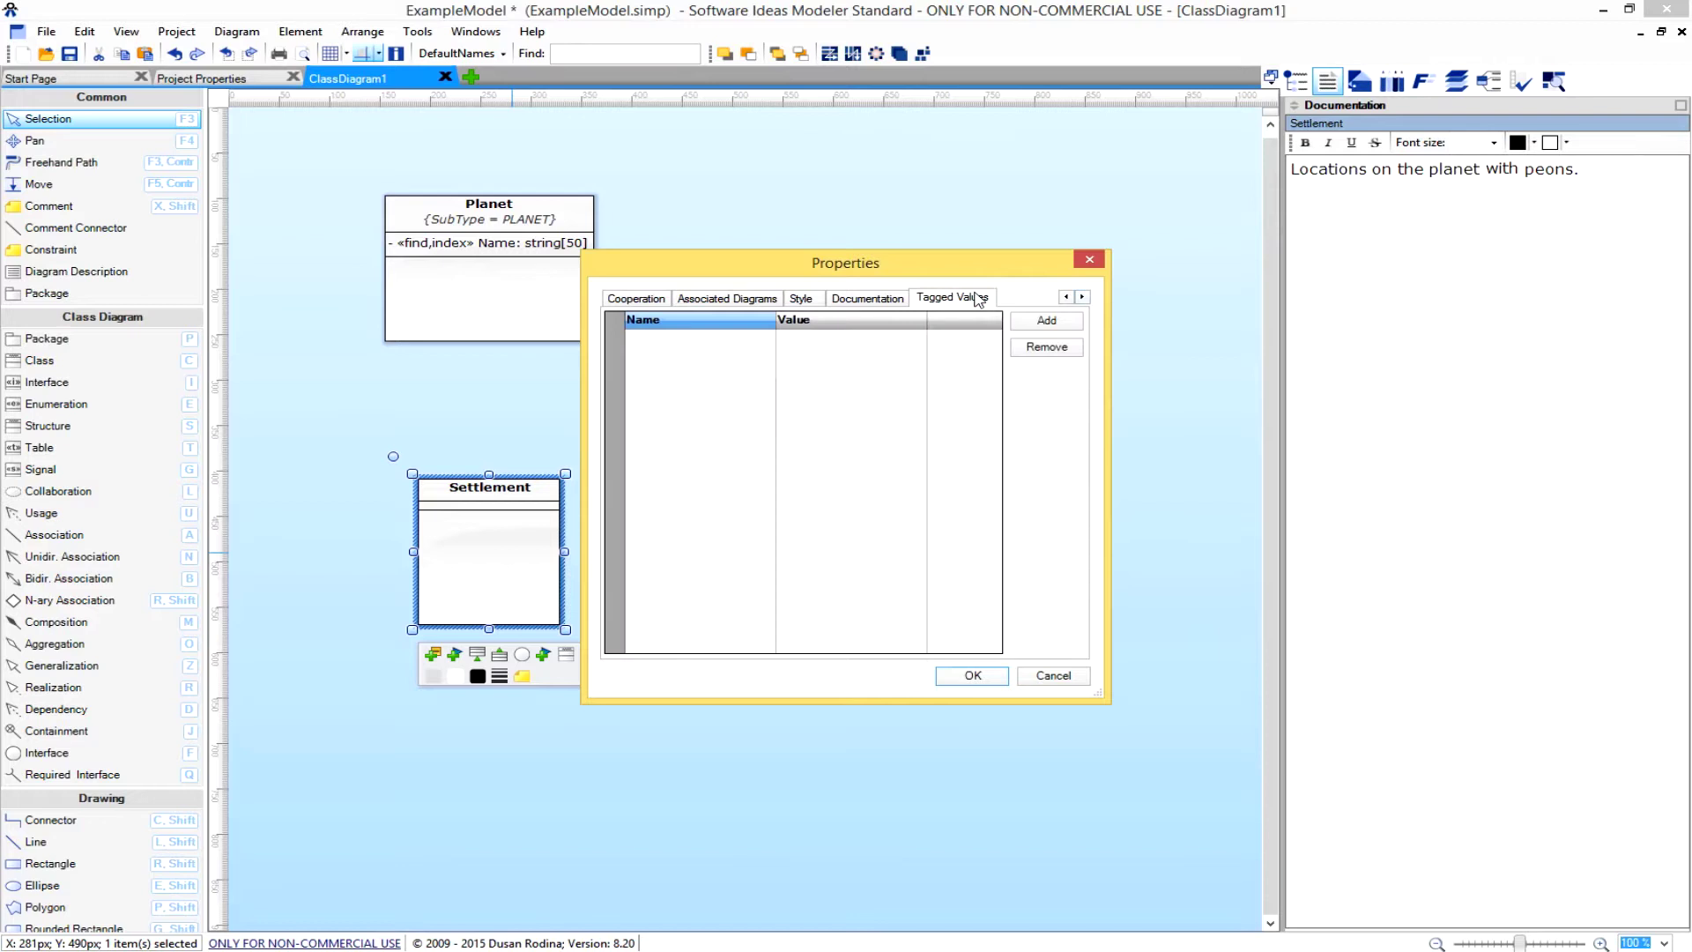
pyautogui.click(1048, 321)
pyautogui.write('subType')
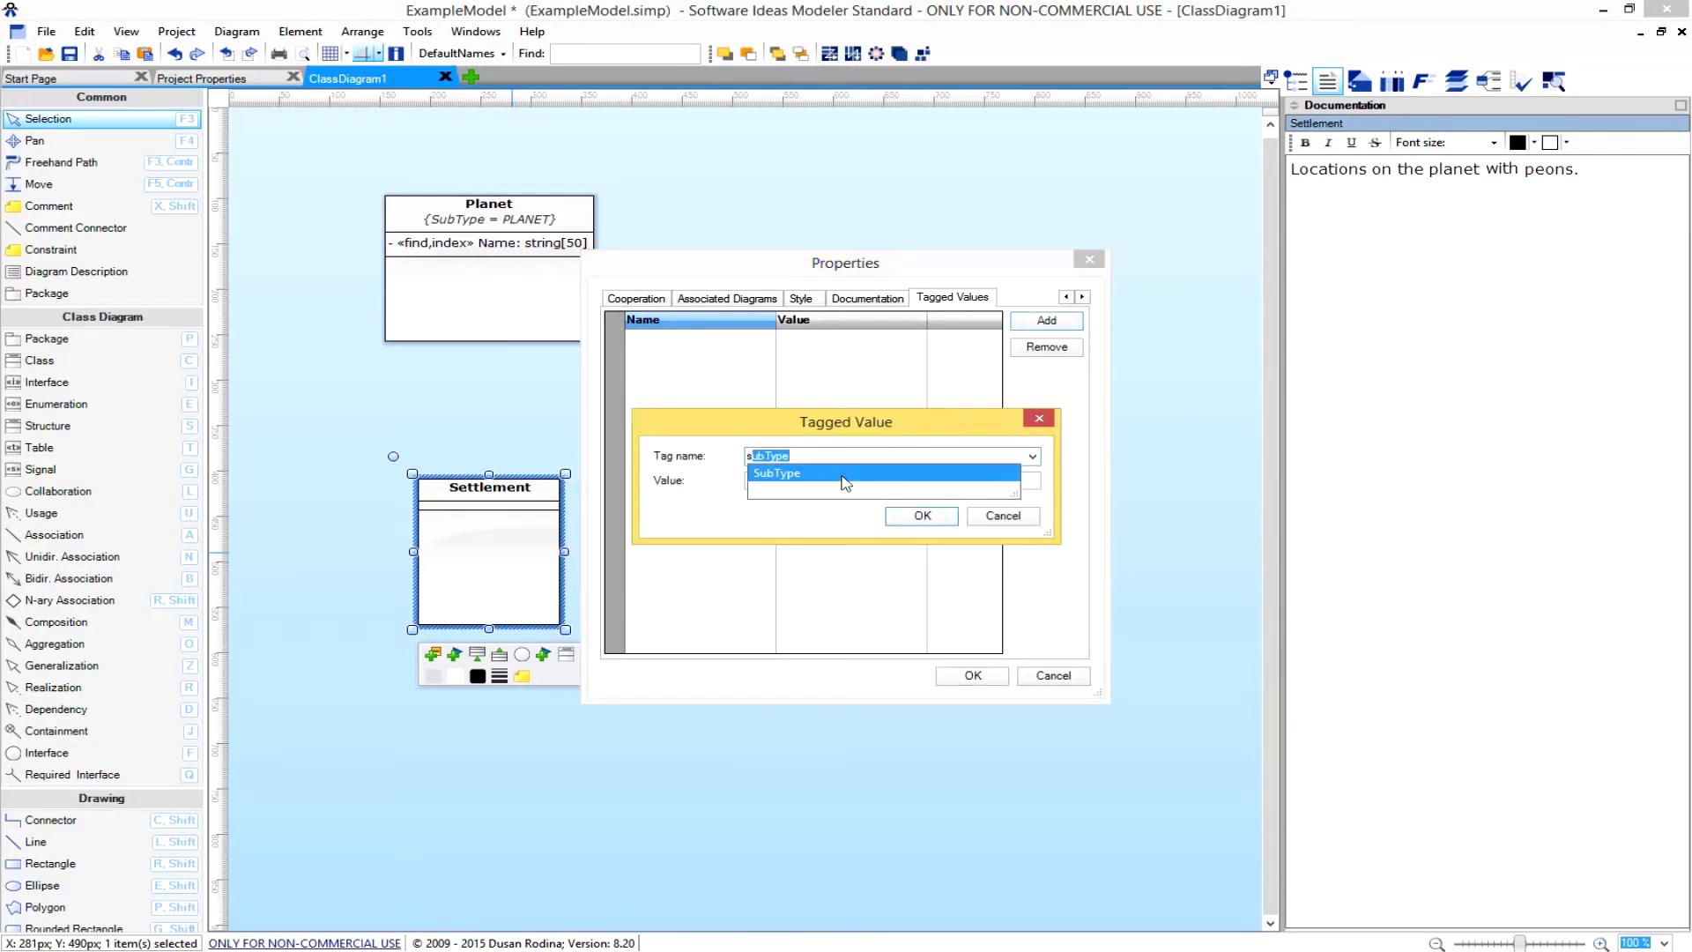
pyautogui.click(809, 476)
pyautogui.click(799, 480)
pyautogui.write('SETTL')
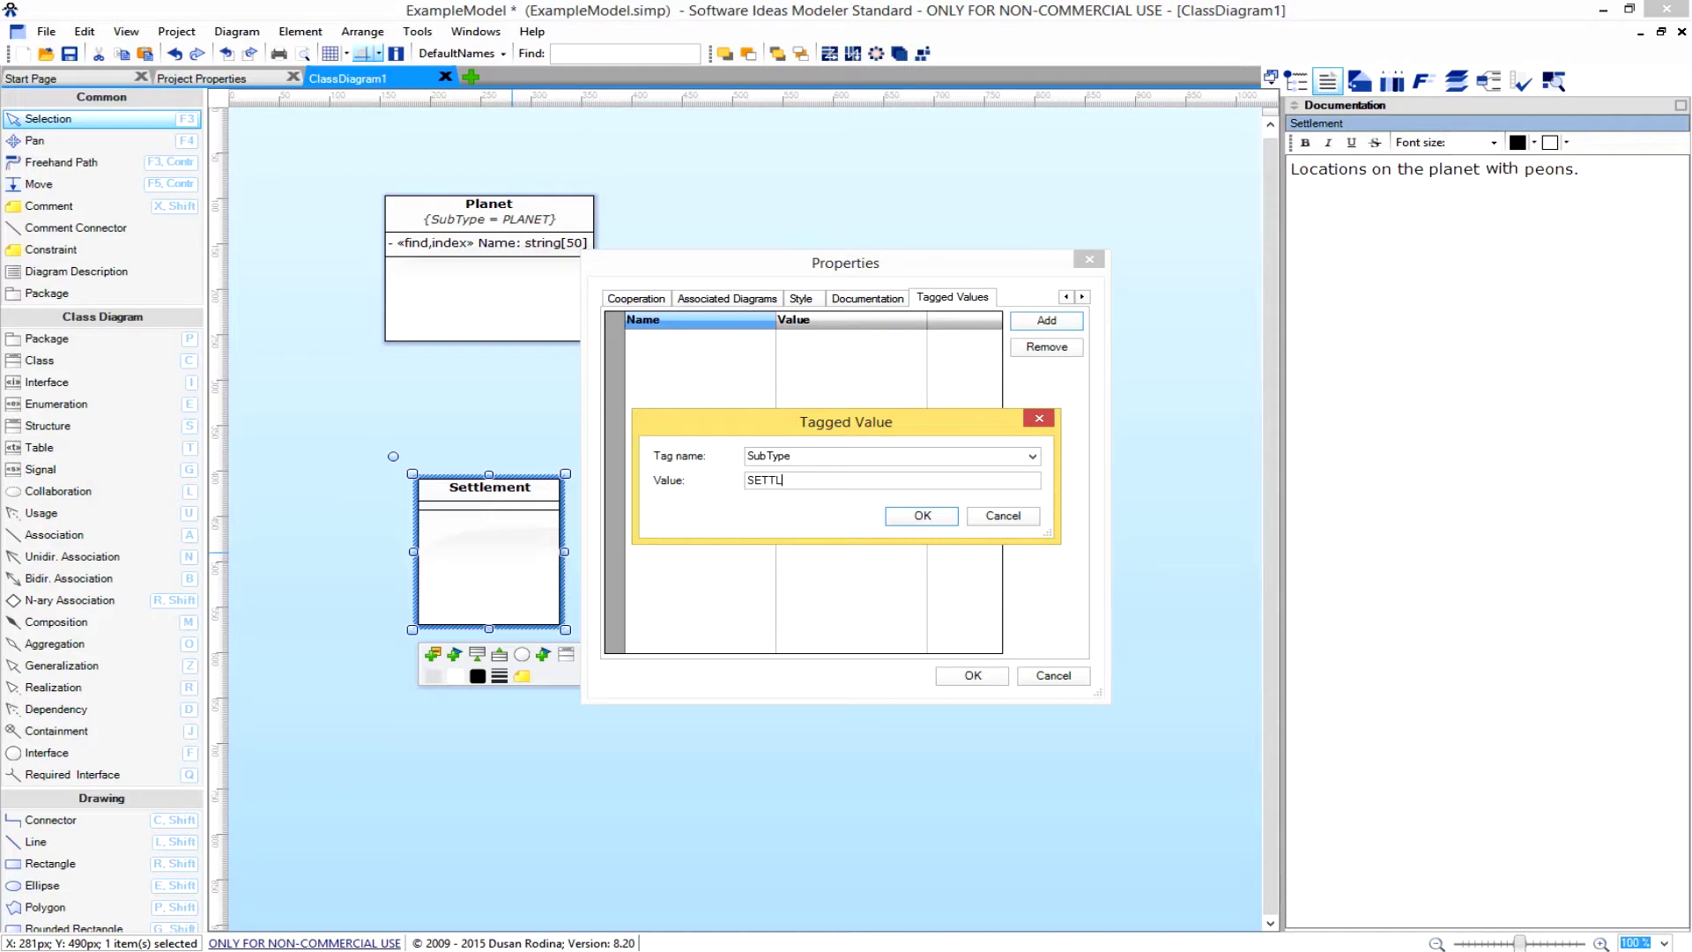
pyautogui.write('EMENT')
pyautogui.click(928, 517)
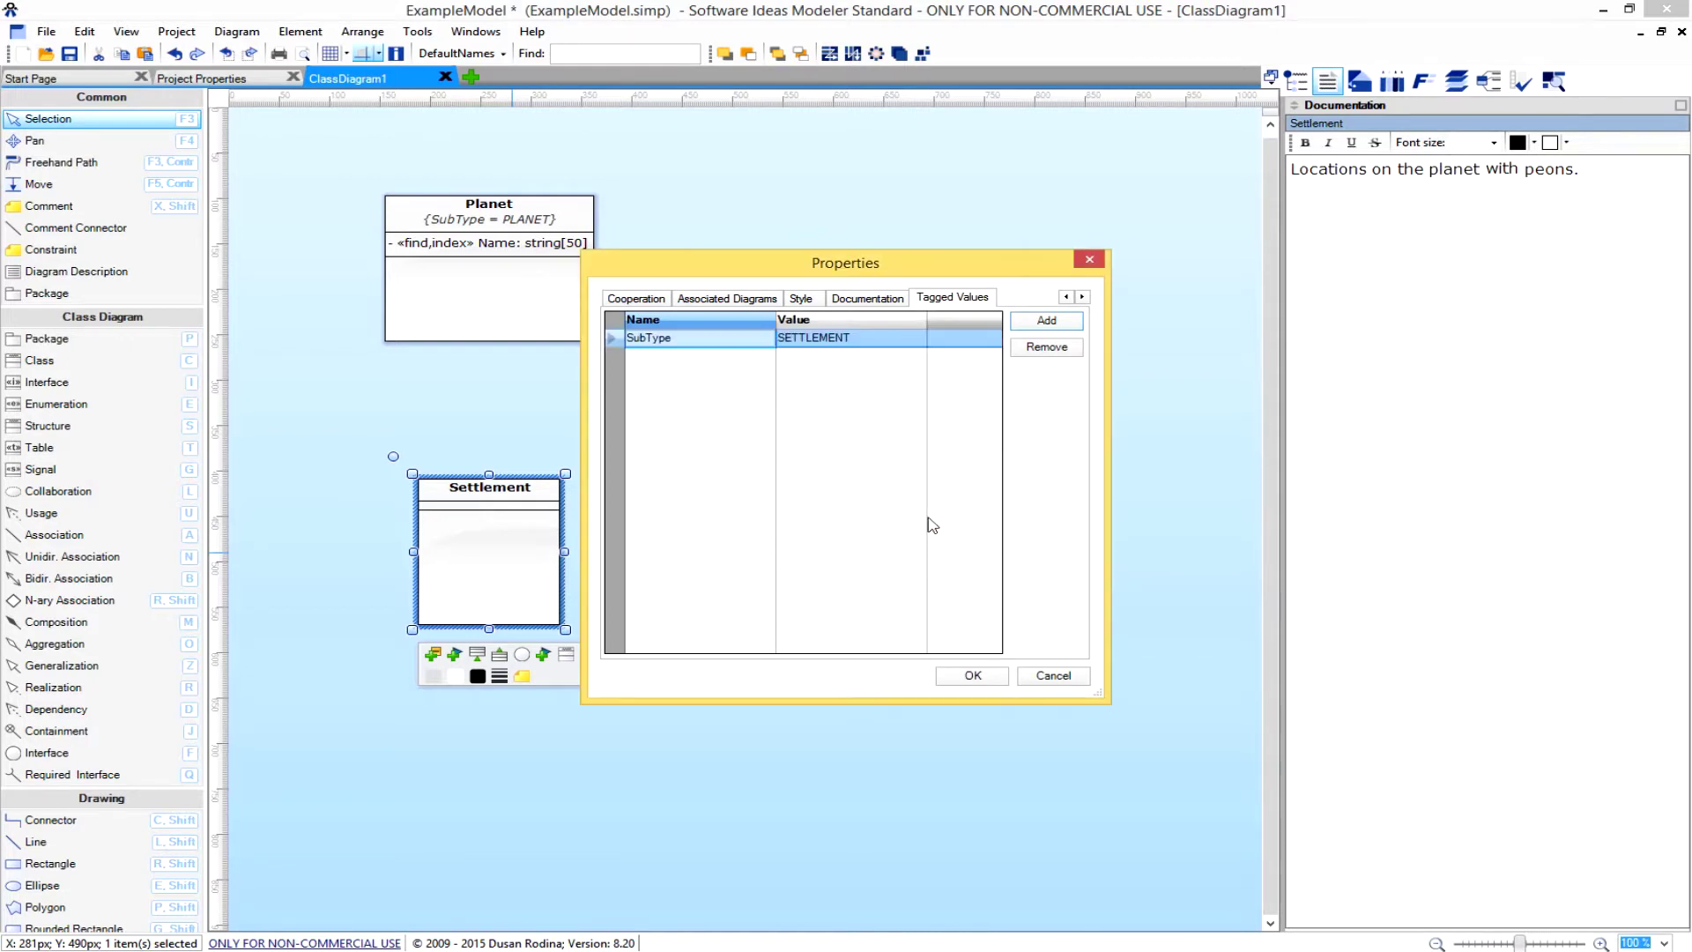
# Create an attribute called Name with type string[50] for the Settlement class.
pyautogui.click(1065, 297)
pyautogui.click(1066, 298)
pyautogui.click(1065, 298)
pyautogui.click(1065, 298)
pyautogui.click(1065, 298)
pyautogui.click(683, 300)
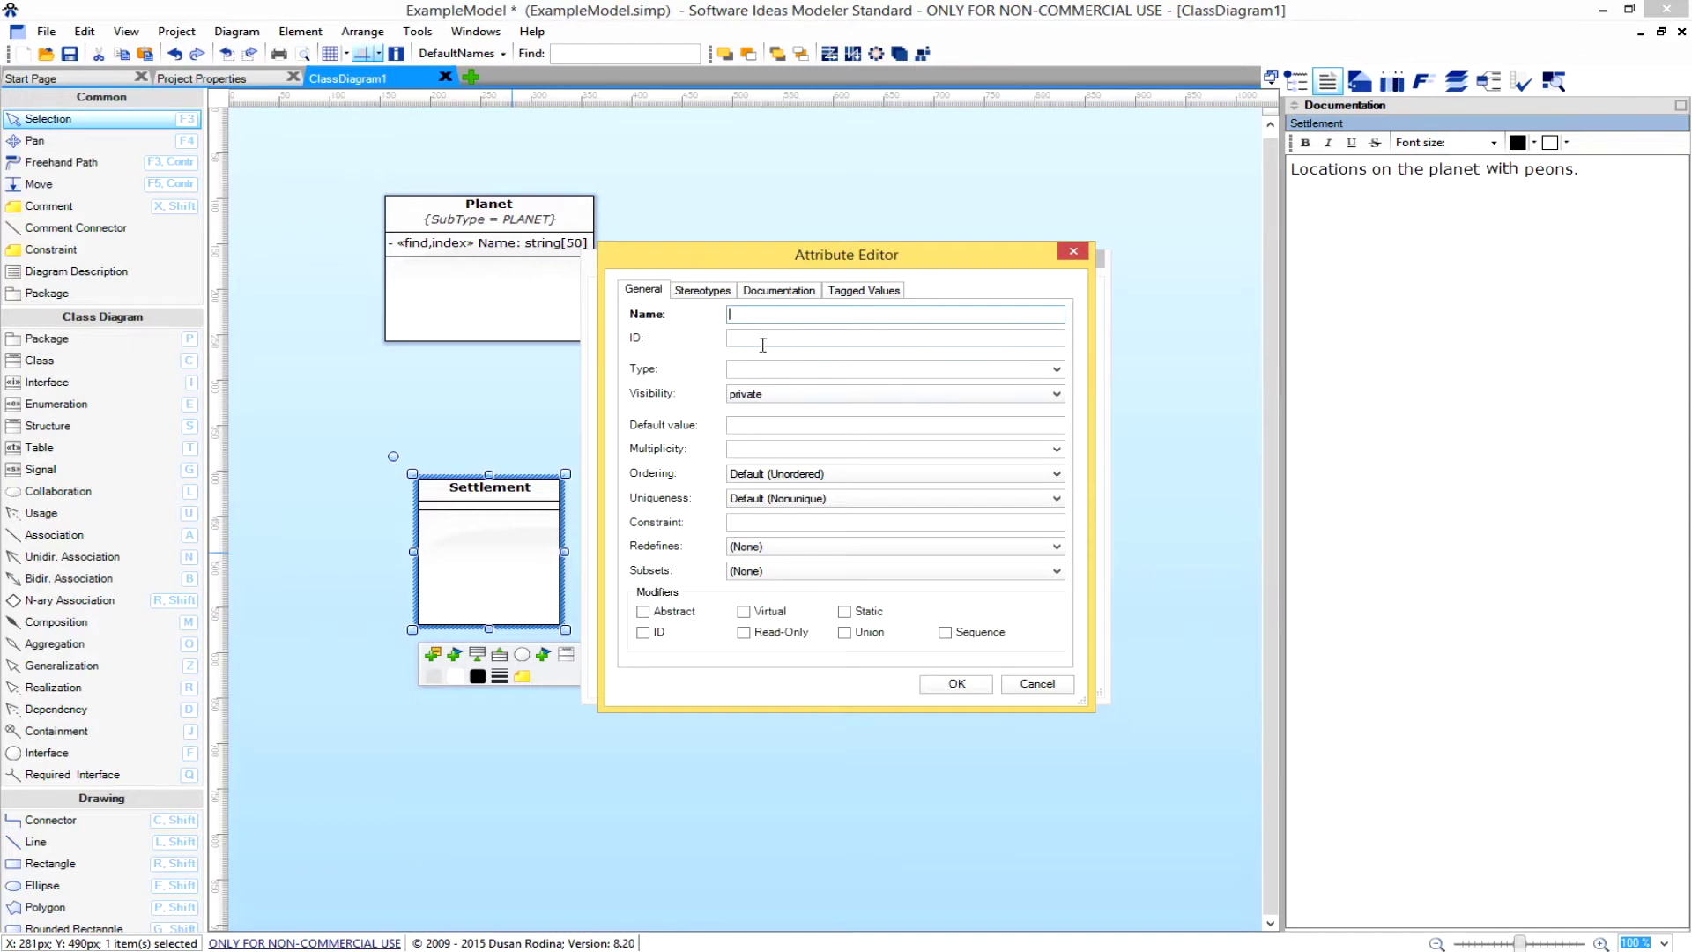
pyautogui.write('Name')
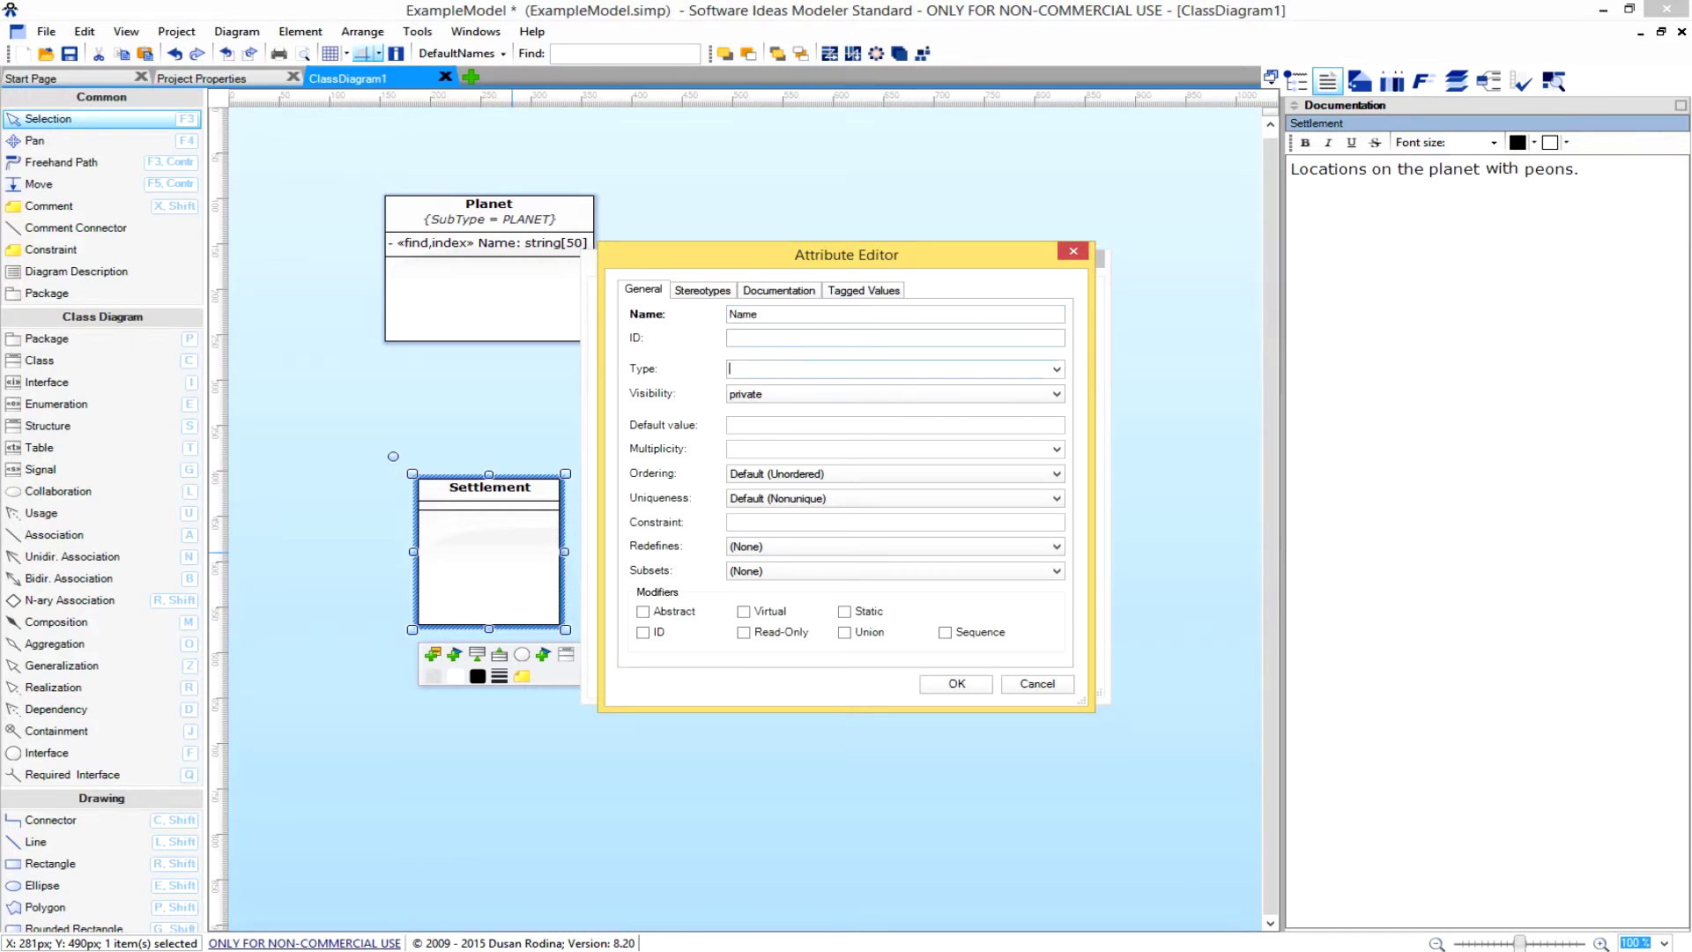
pyautogui.click(890, 368)
pyautogui.write('St')
pyautogui.press('BackSpace')
pyautogui.press('BackSpace')
pyautogui.write('string[50]')
# Document the new Settlement attribute with "Name of the settlement." and accept it.
pyautogui.click(775, 291)
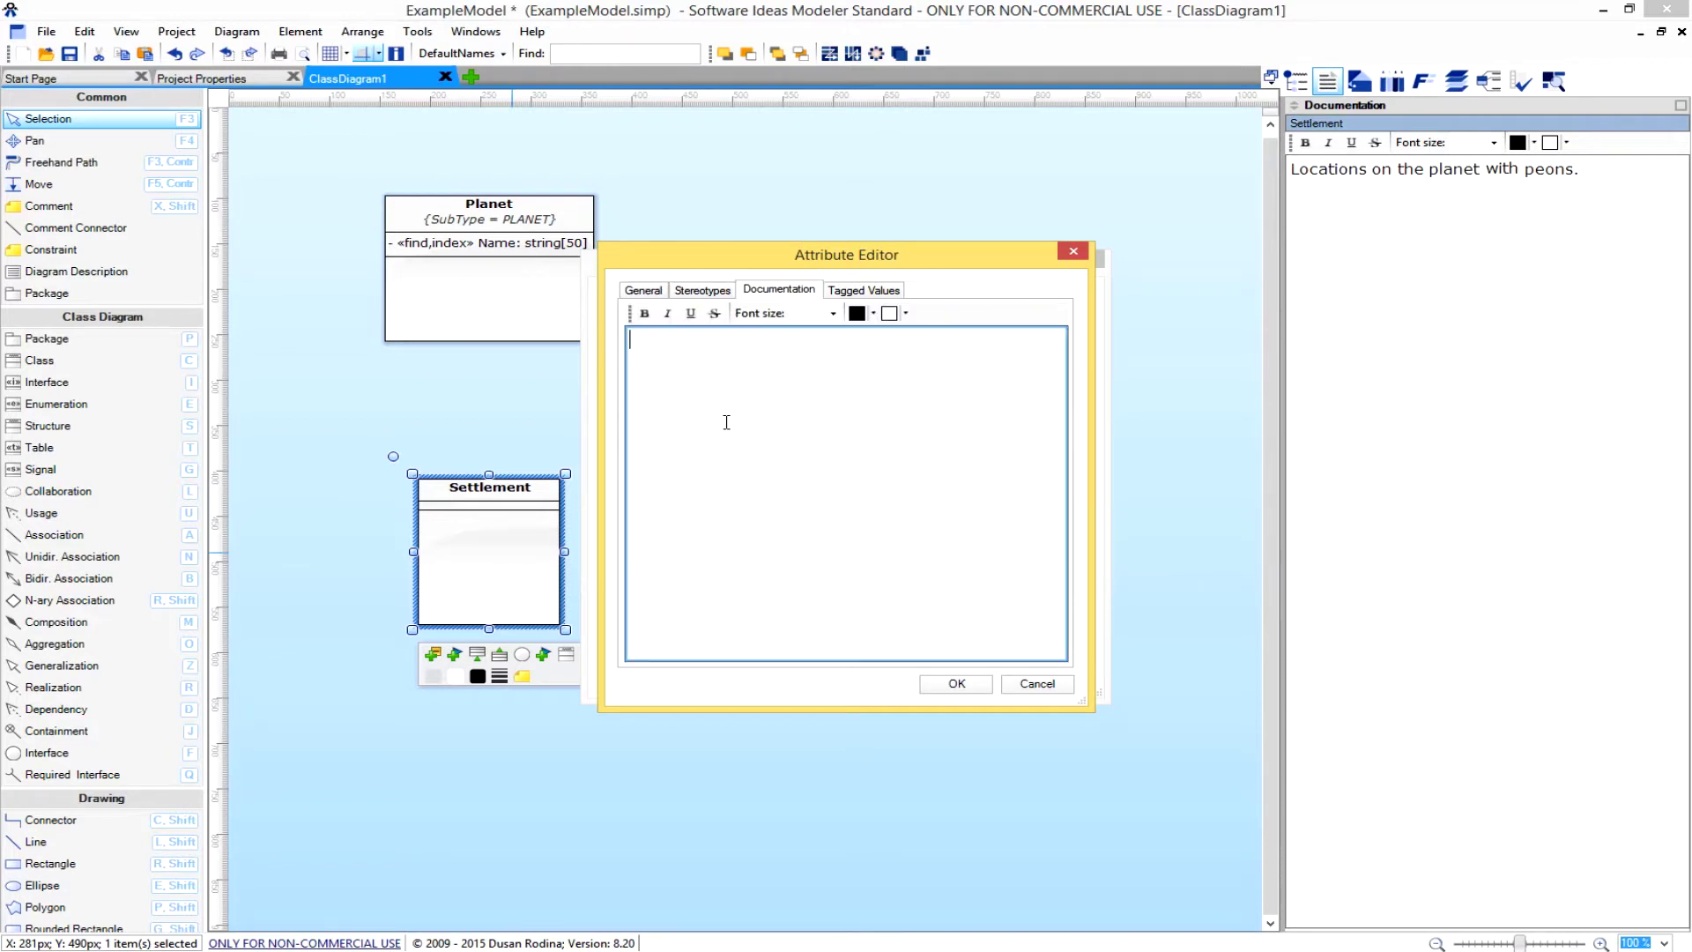
pyautogui.write('Name of the settlement.')
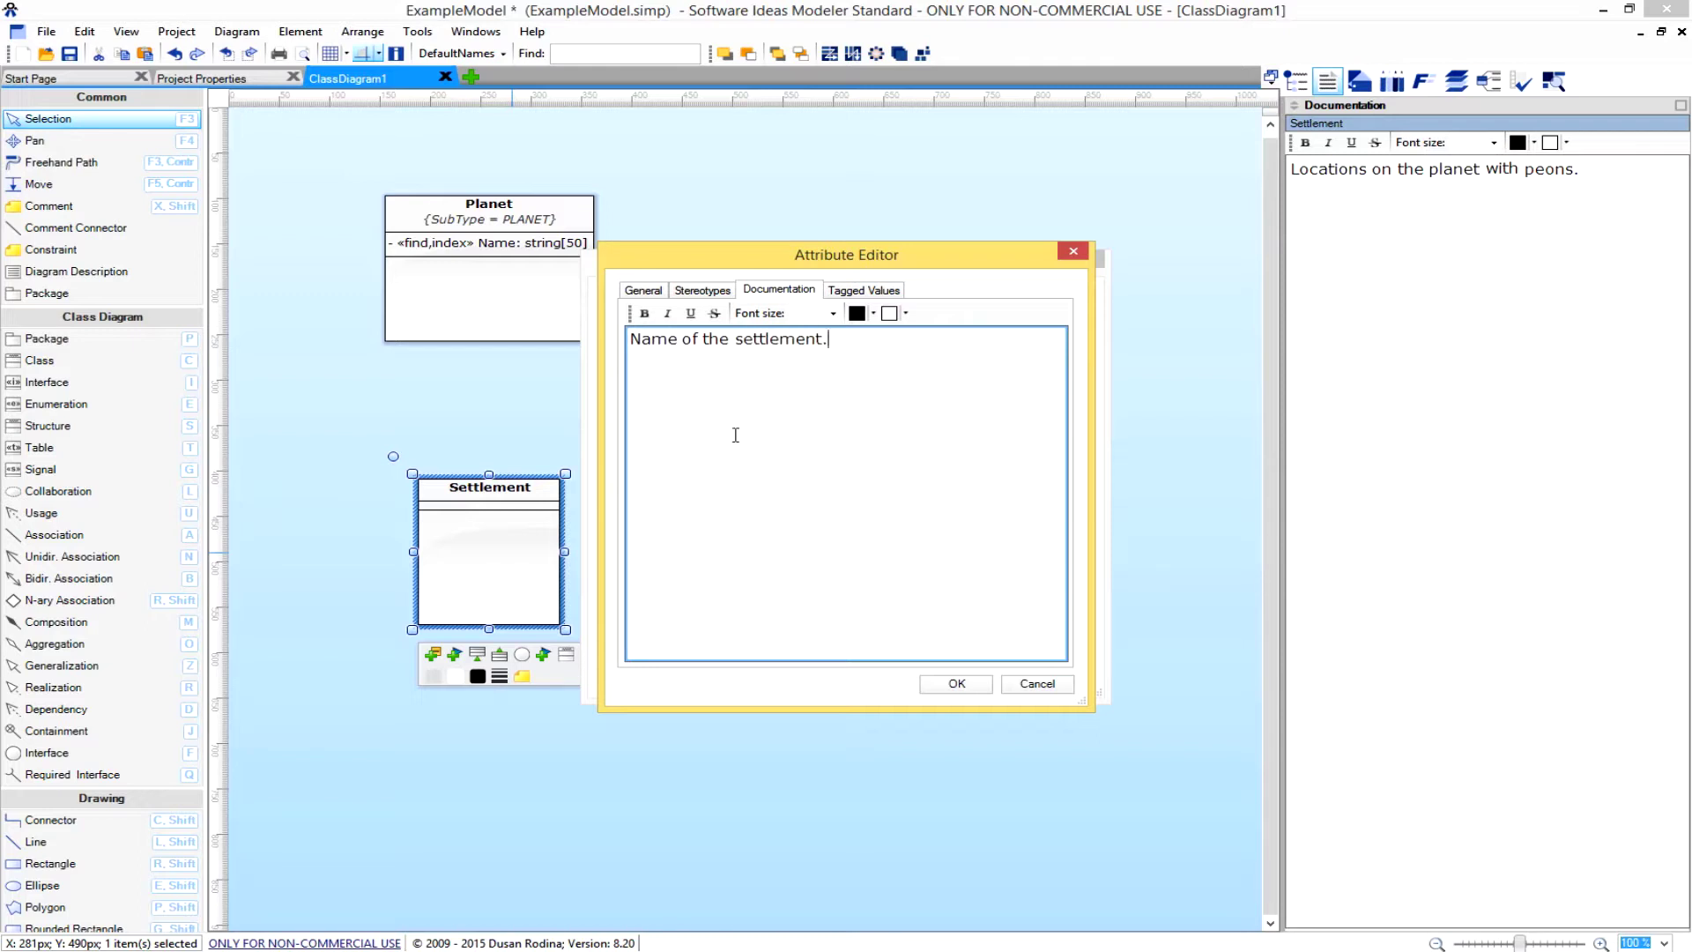
pyautogui.click(959, 684)
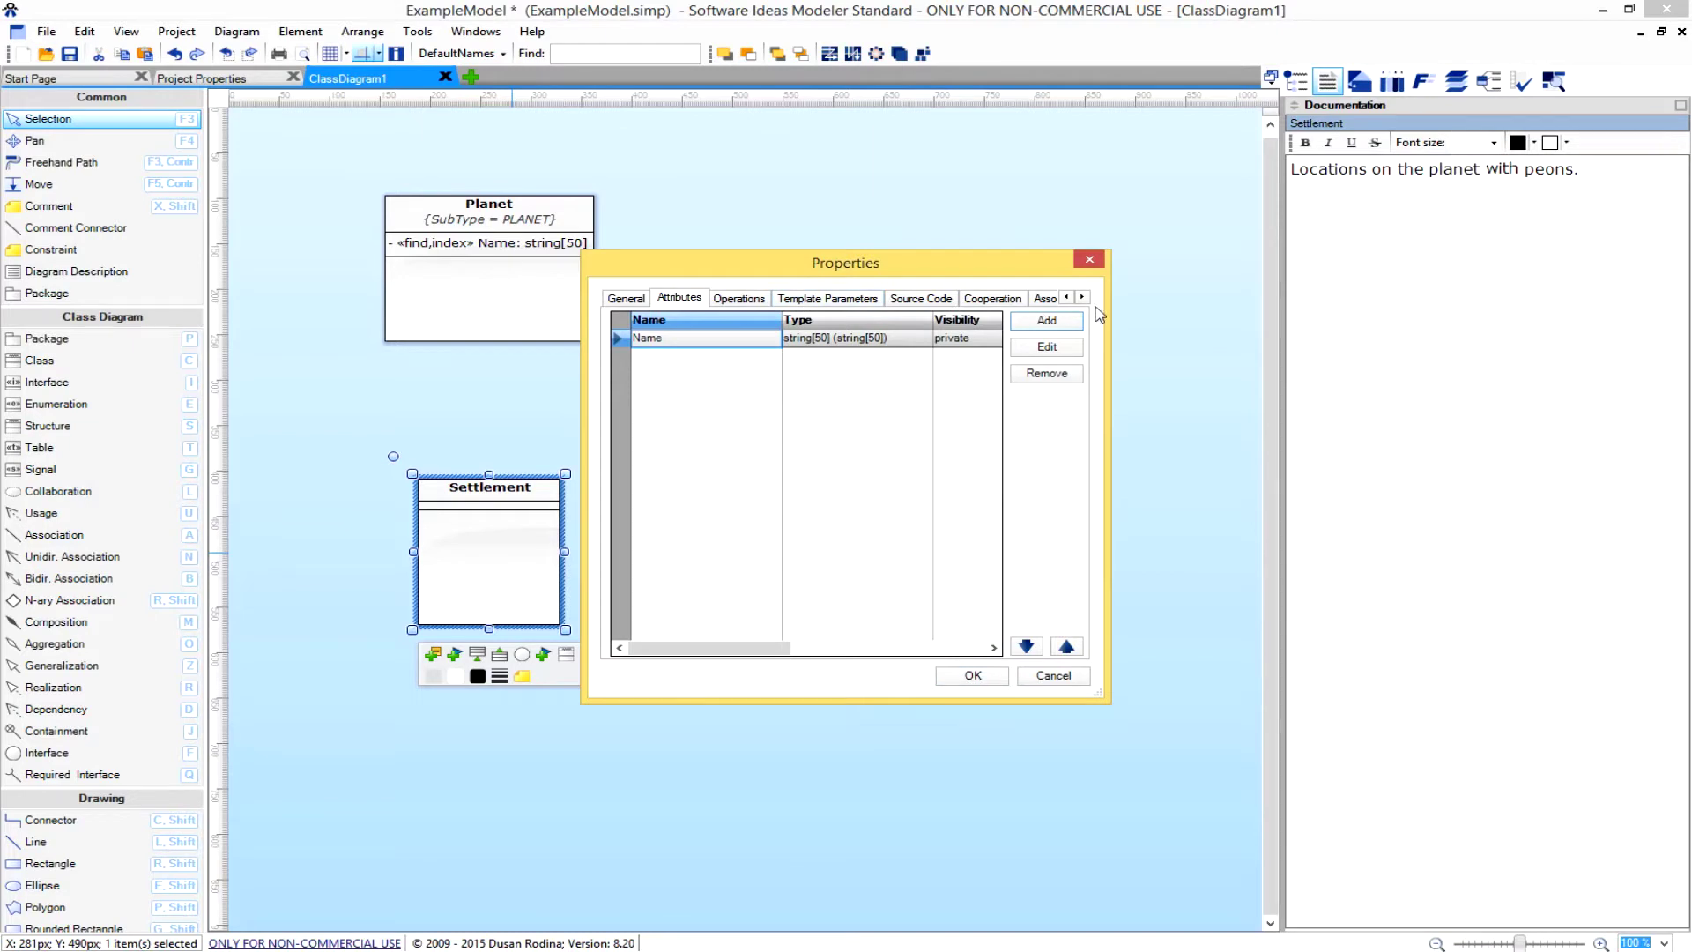
# Apply the find stereotype to Settlement's Name attribute and accept the class properties.
pyautogui.click(1047, 346)
pyautogui.click(702, 291)
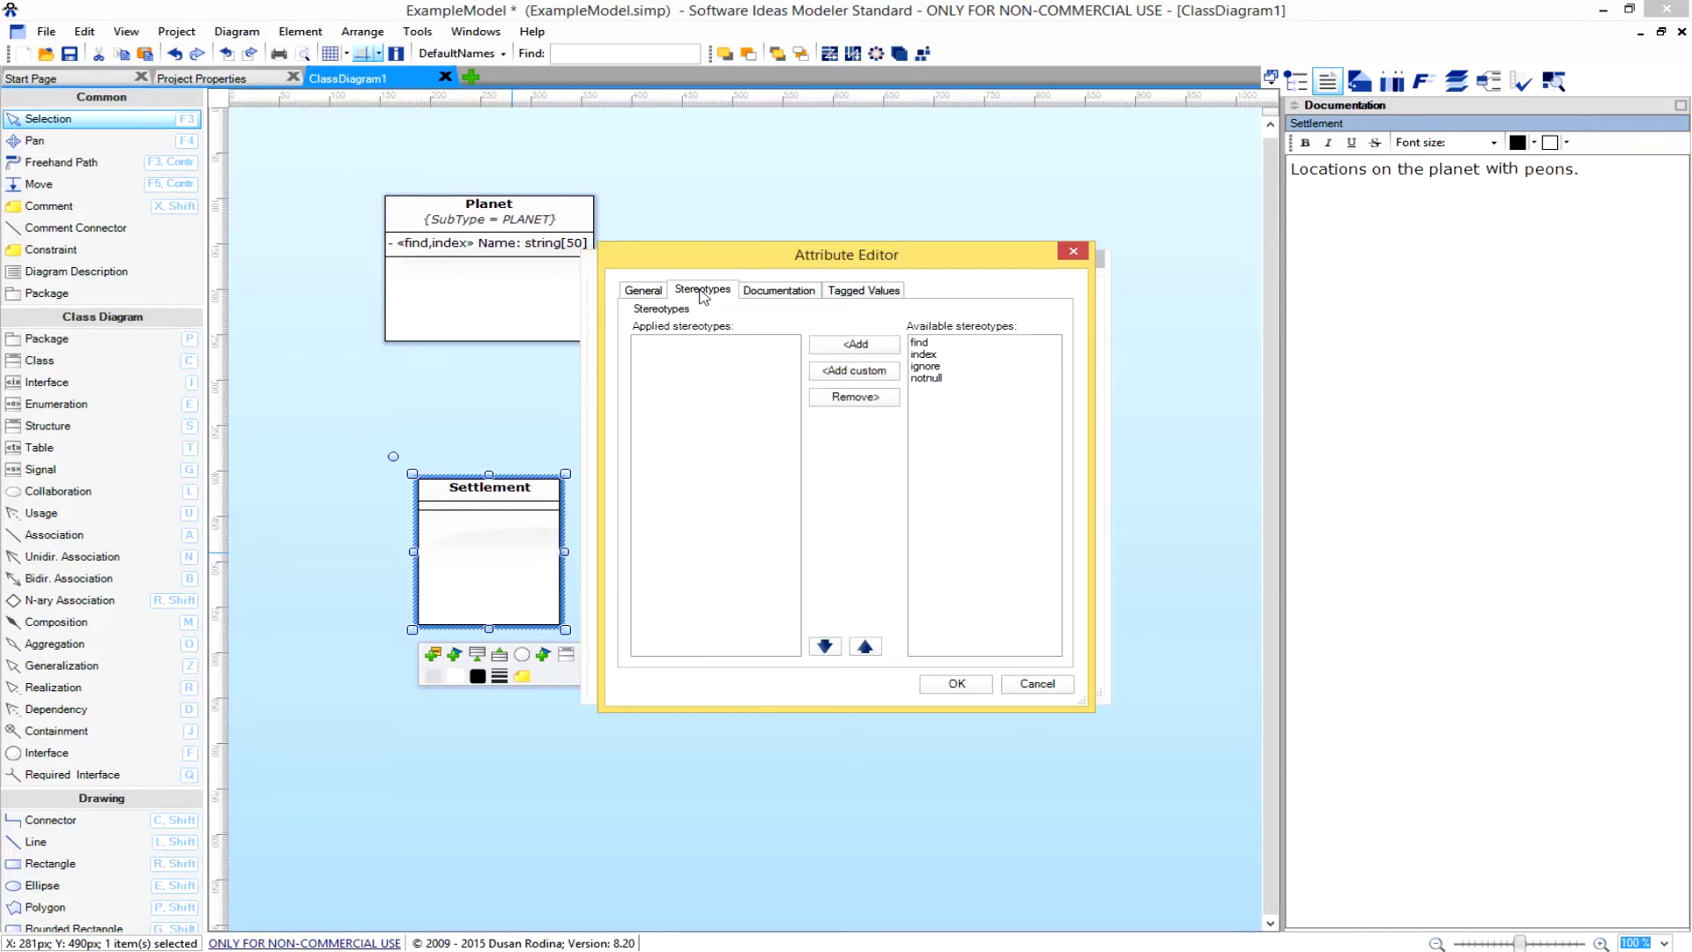
pyautogui.click(917, 342)
pyautogui.click(874, 347)
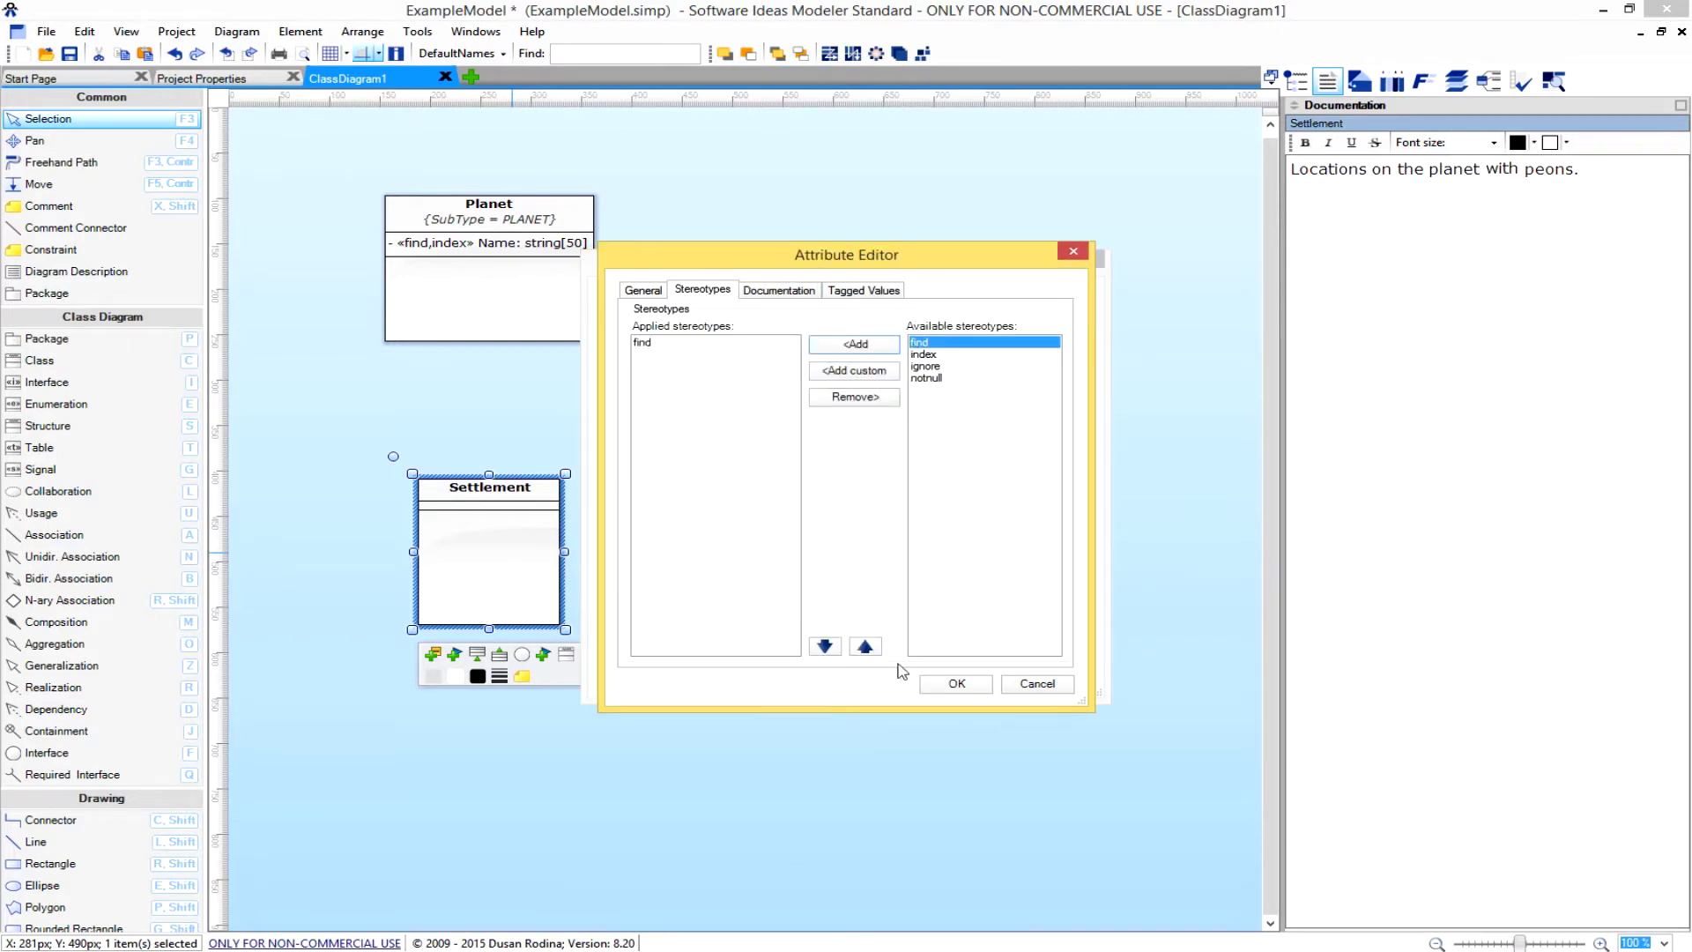
pyautogui.click(957, 684)
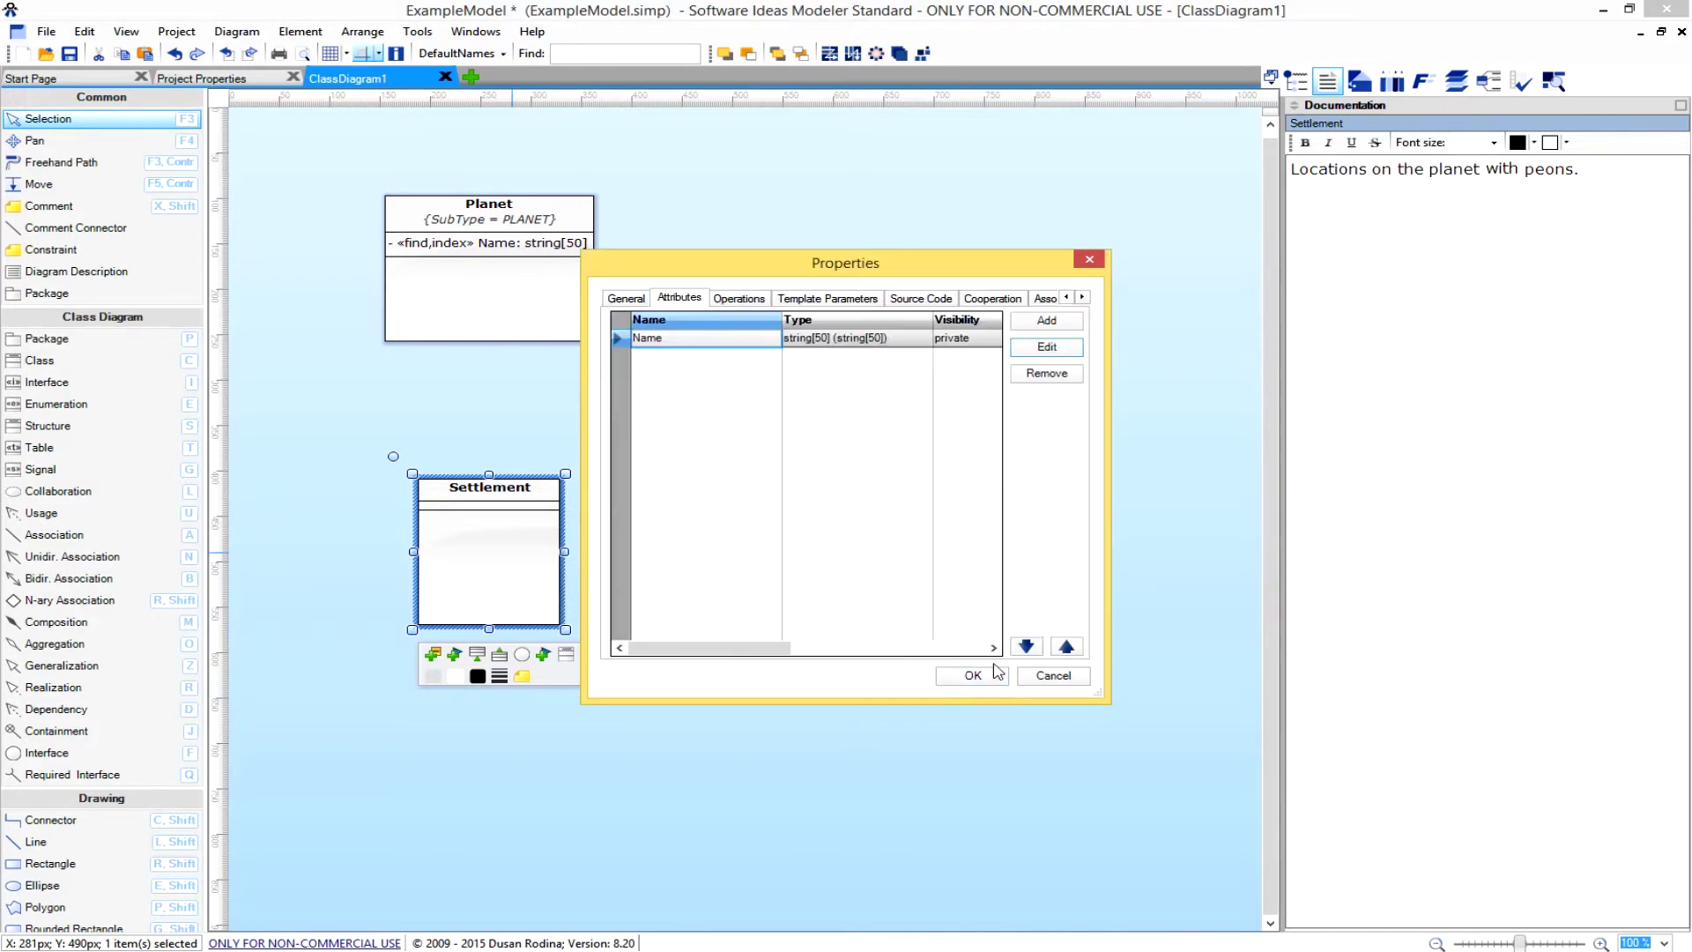
pyautogui.click(976, 676)
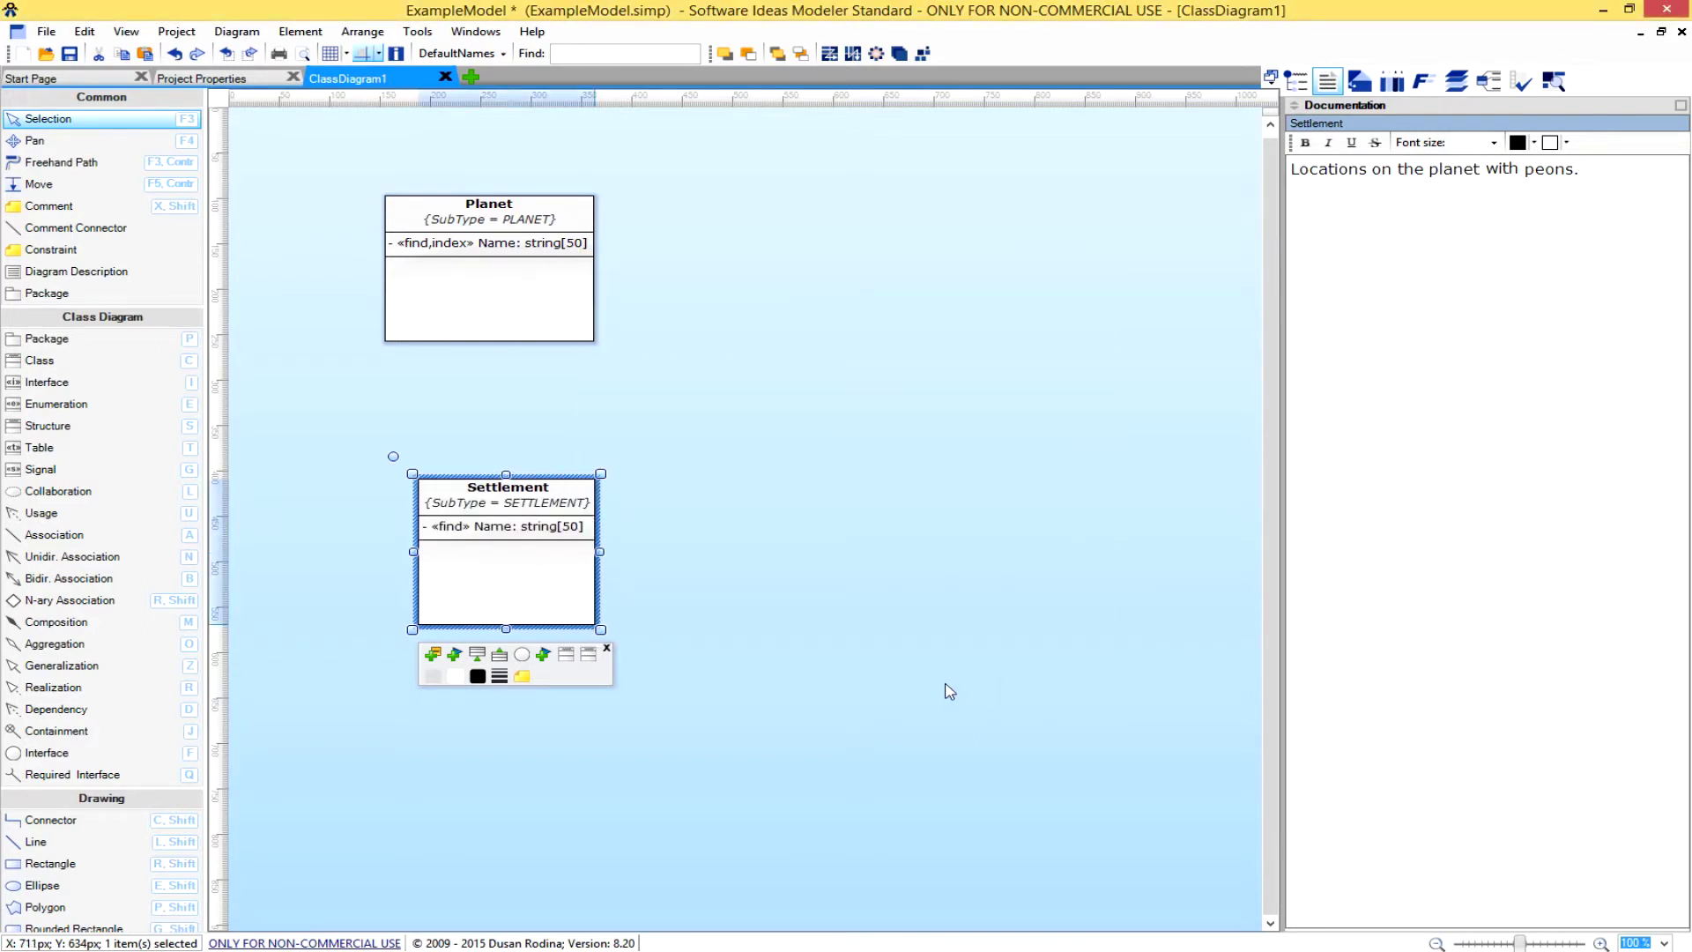
# Shift the Settlement class slightly left so it is centred under Planet, and save the project.
pyautogui.click(523, 531)
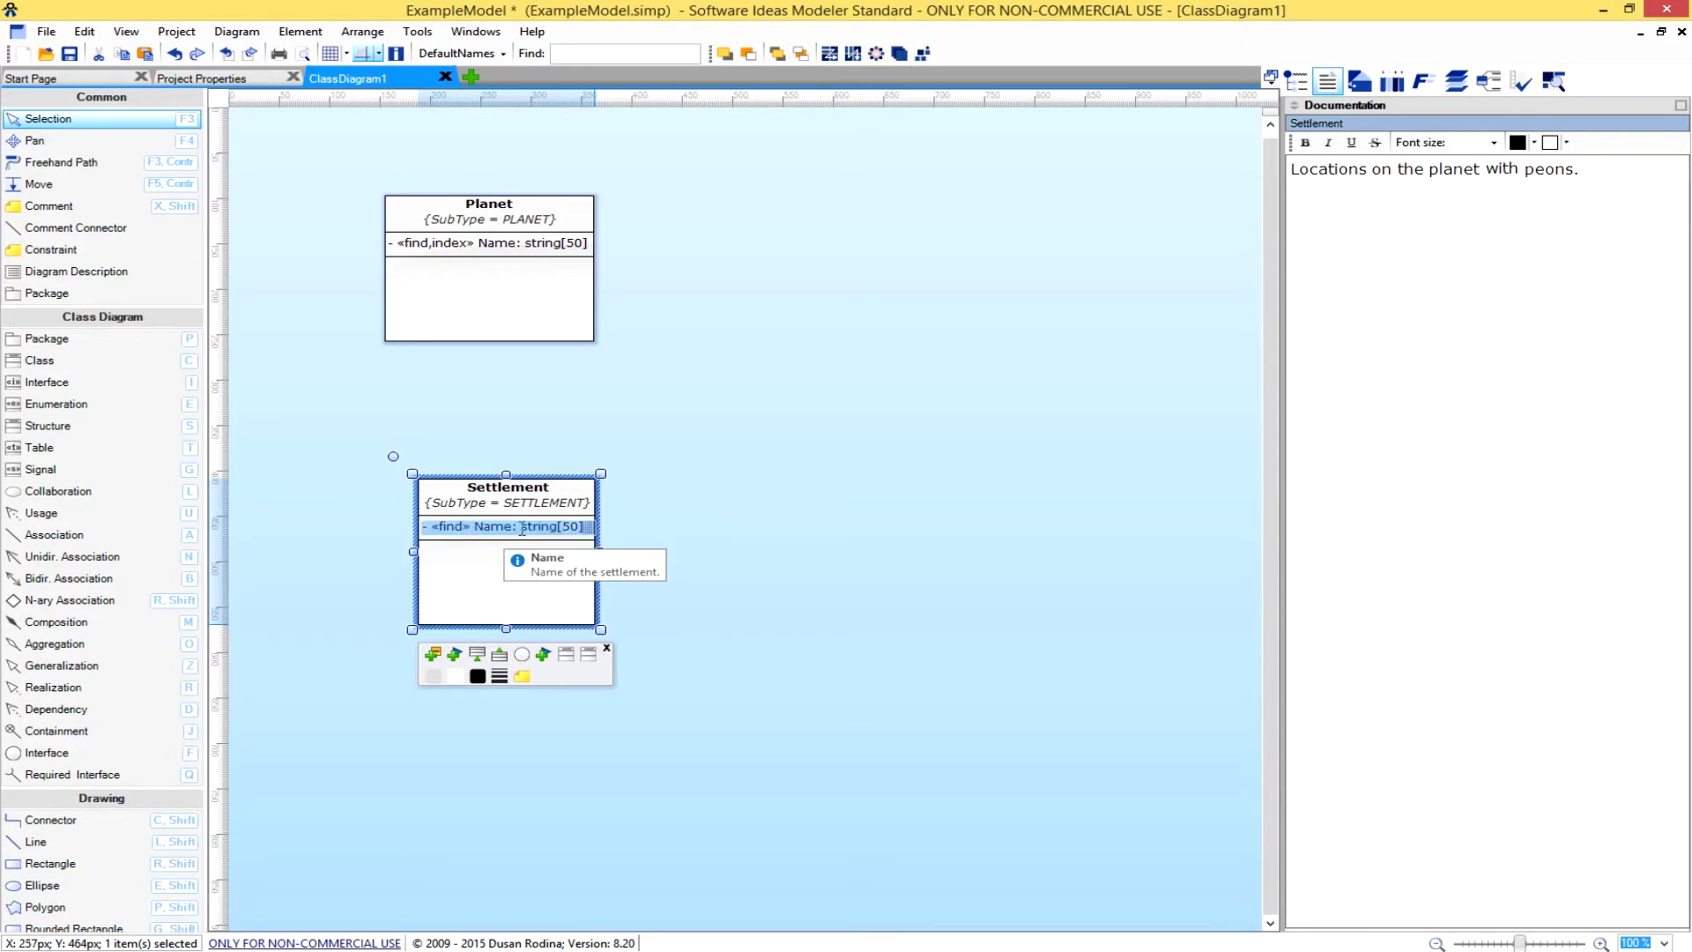
pyautogui.moveTo(533, 567); pyautogui.dragTo(521, 568)
pyautogui.click(69, 54)
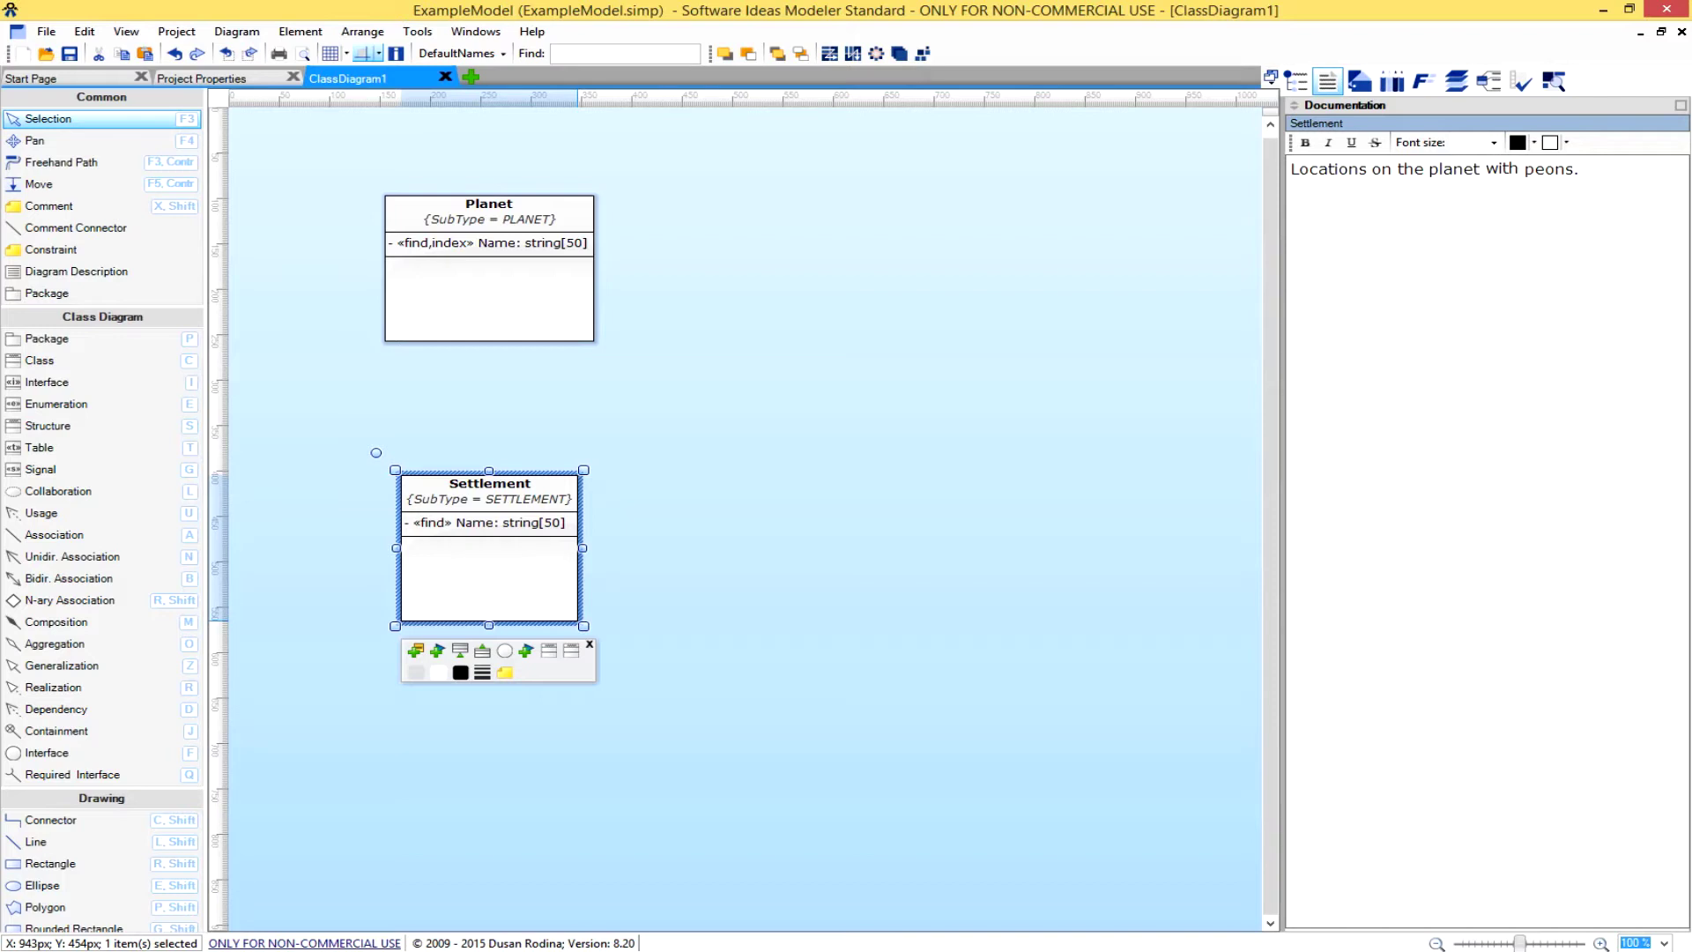
# Switch to Unity, regenerate the Example Model code from a cleared console, and check the generation log's details before clearing it.
pyautogui.hotkey('alt', 'Tab')
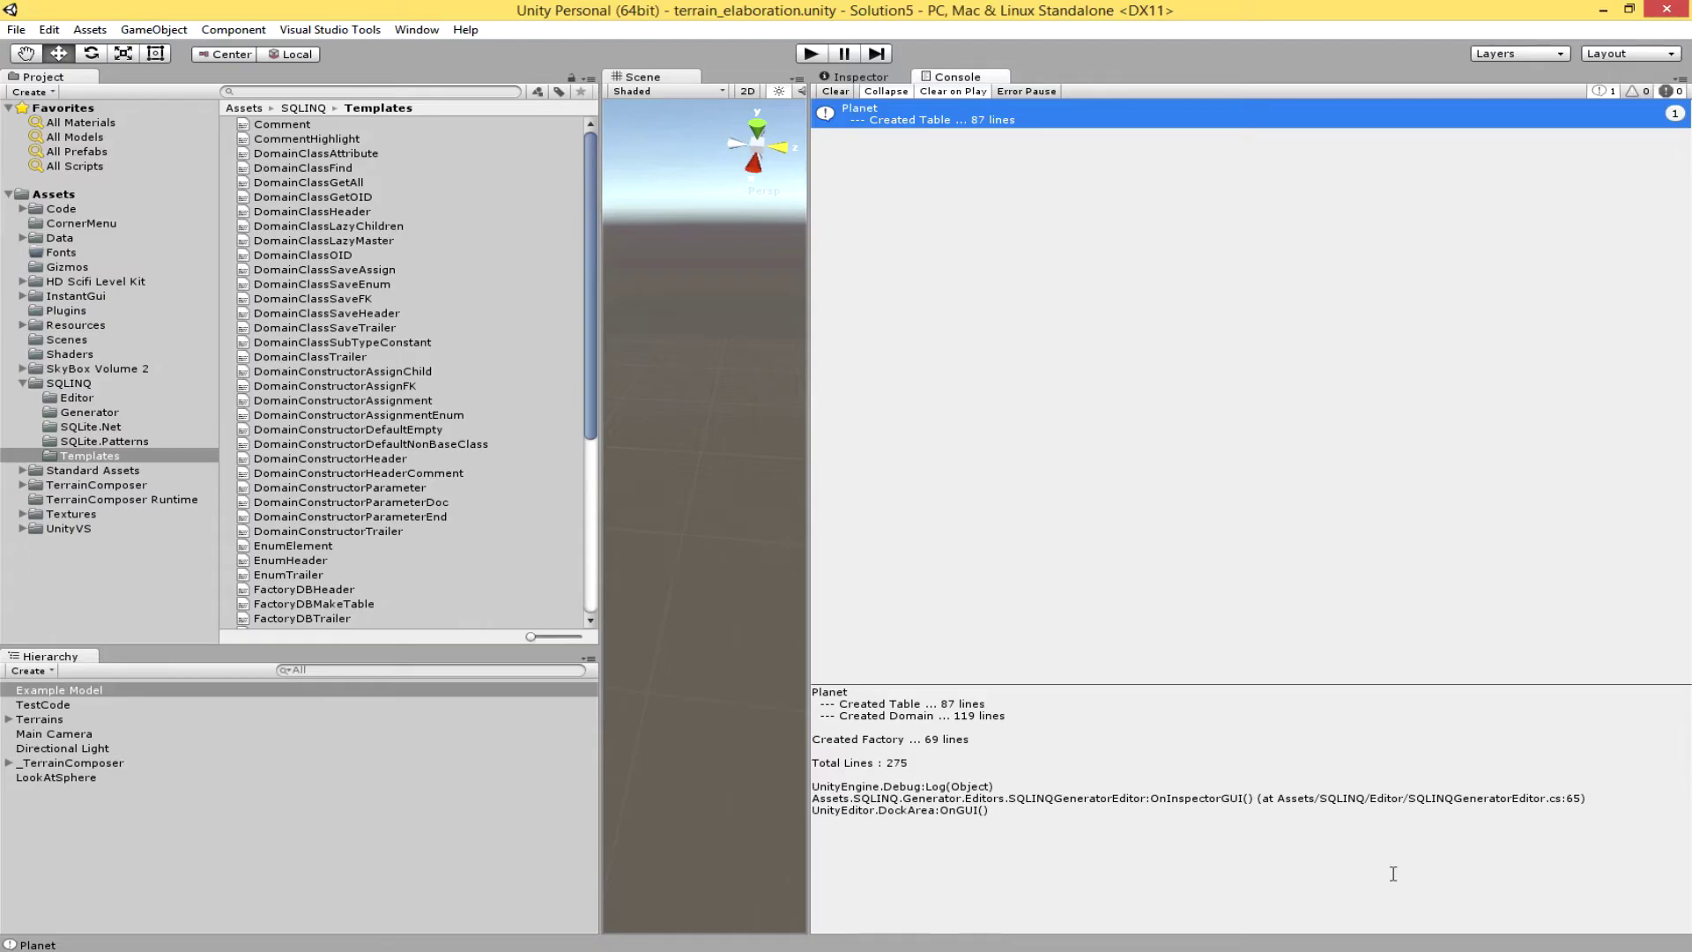
pyautogui.click(835, 91)
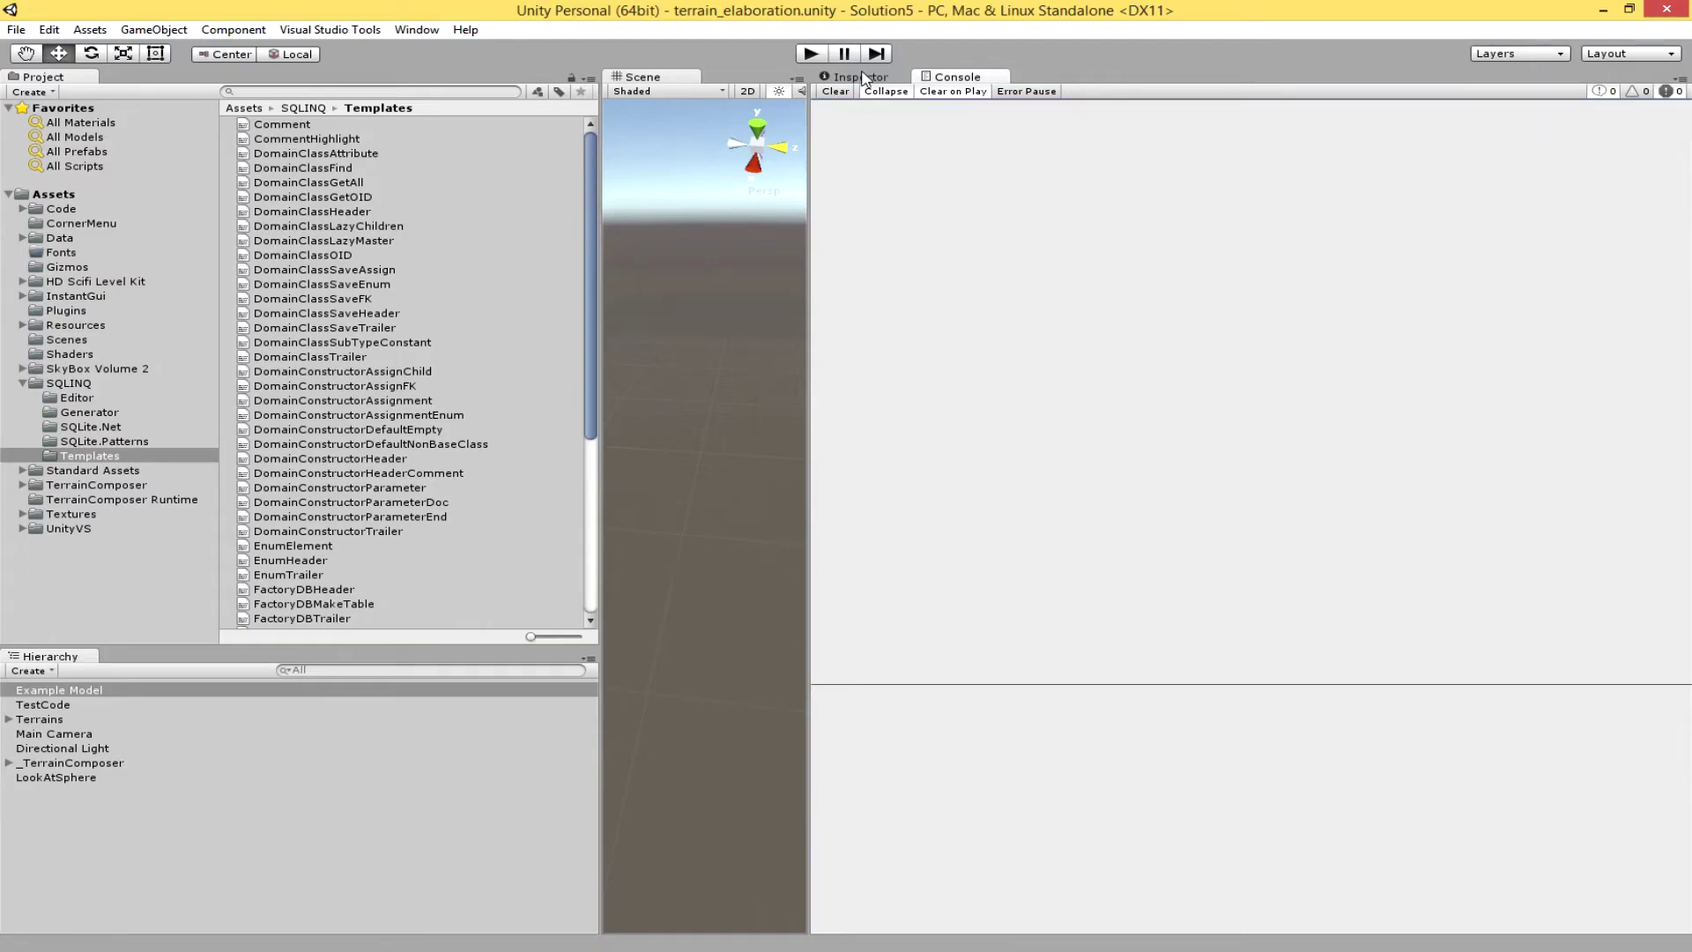
pyautogui.click(847, 77)
pyautogui.click(1245, 842)
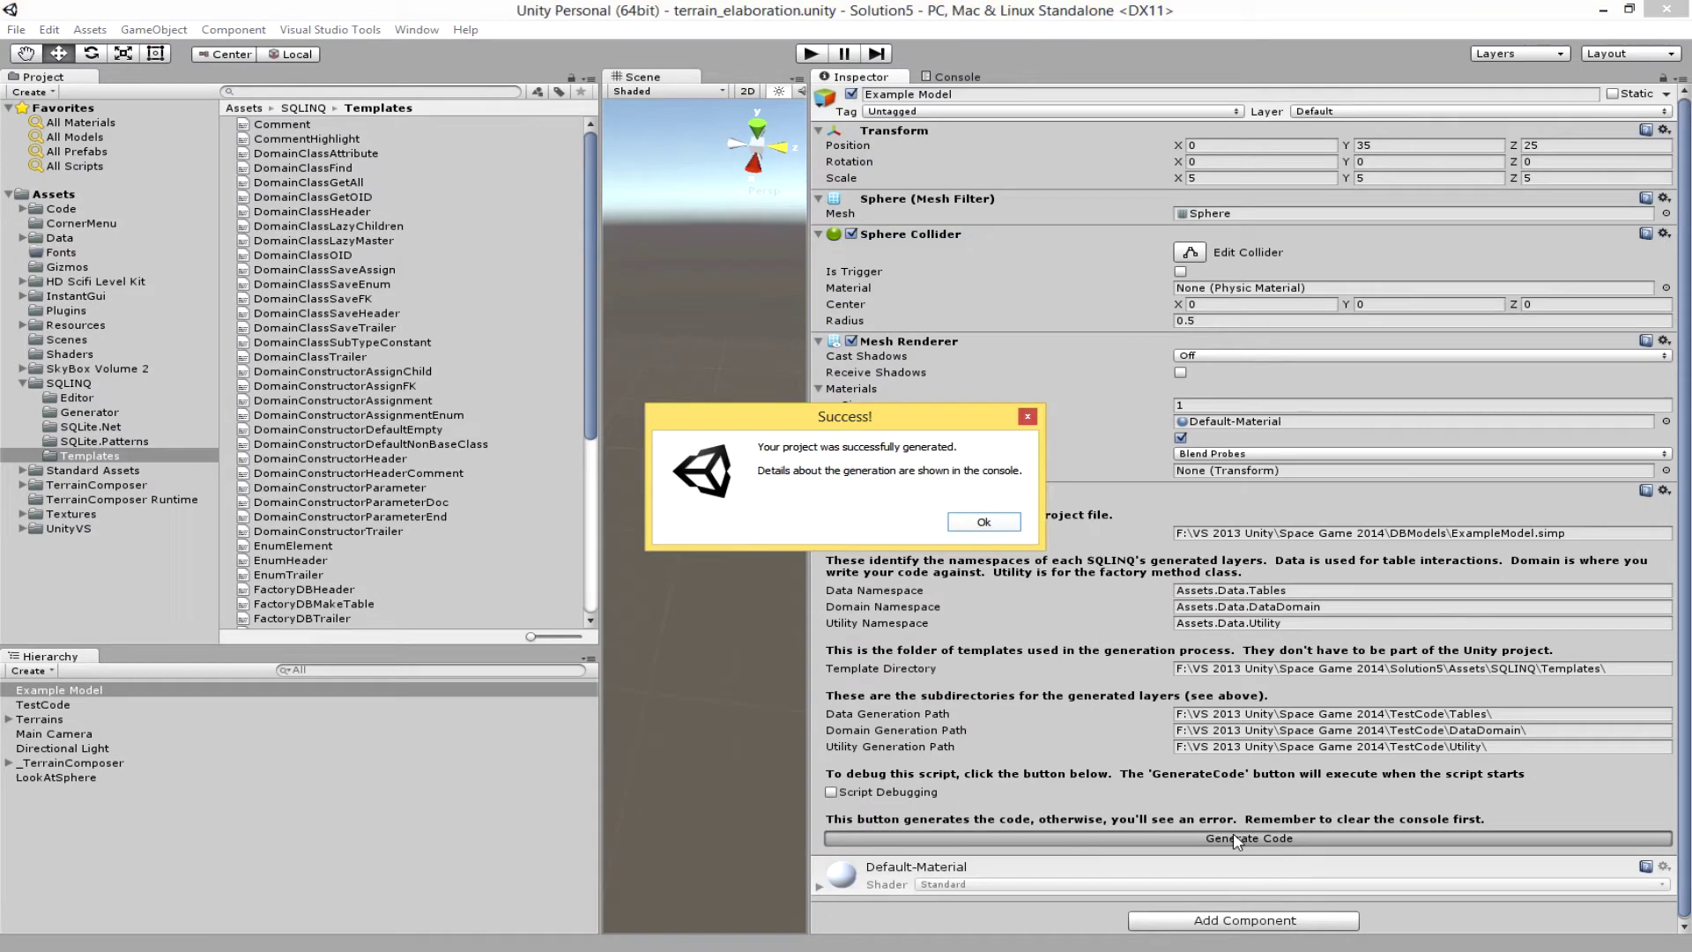
pyautogui.click(978, 527)
pyautogui.click(959, 79)
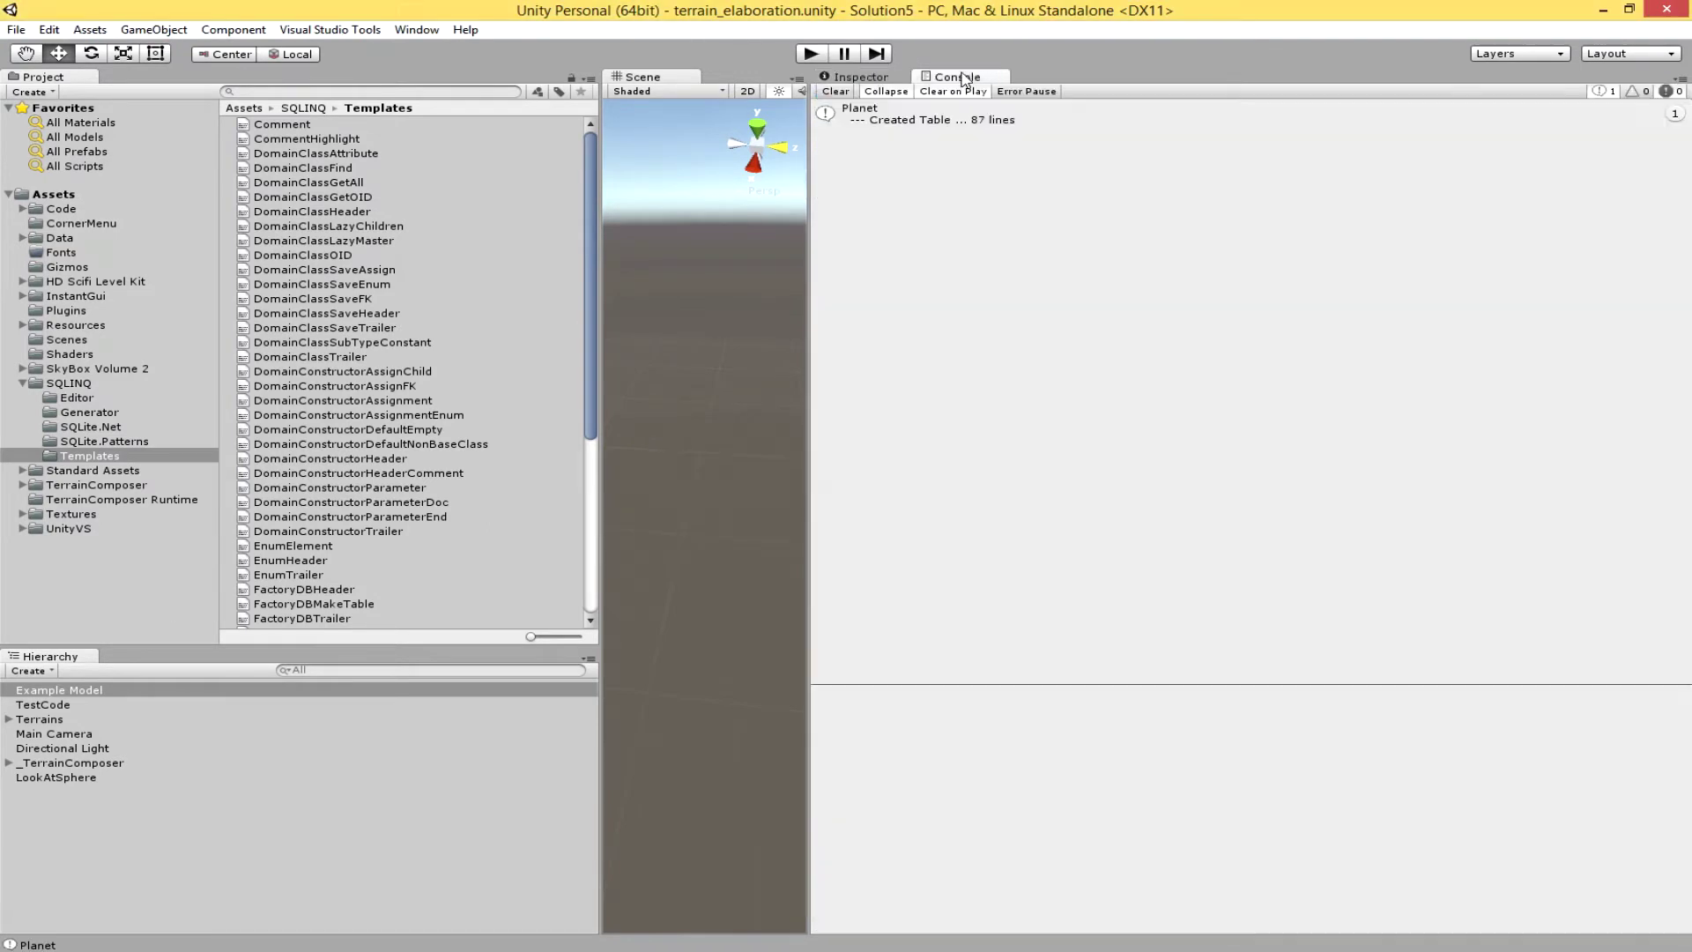
pyautogui.click(921, 119)
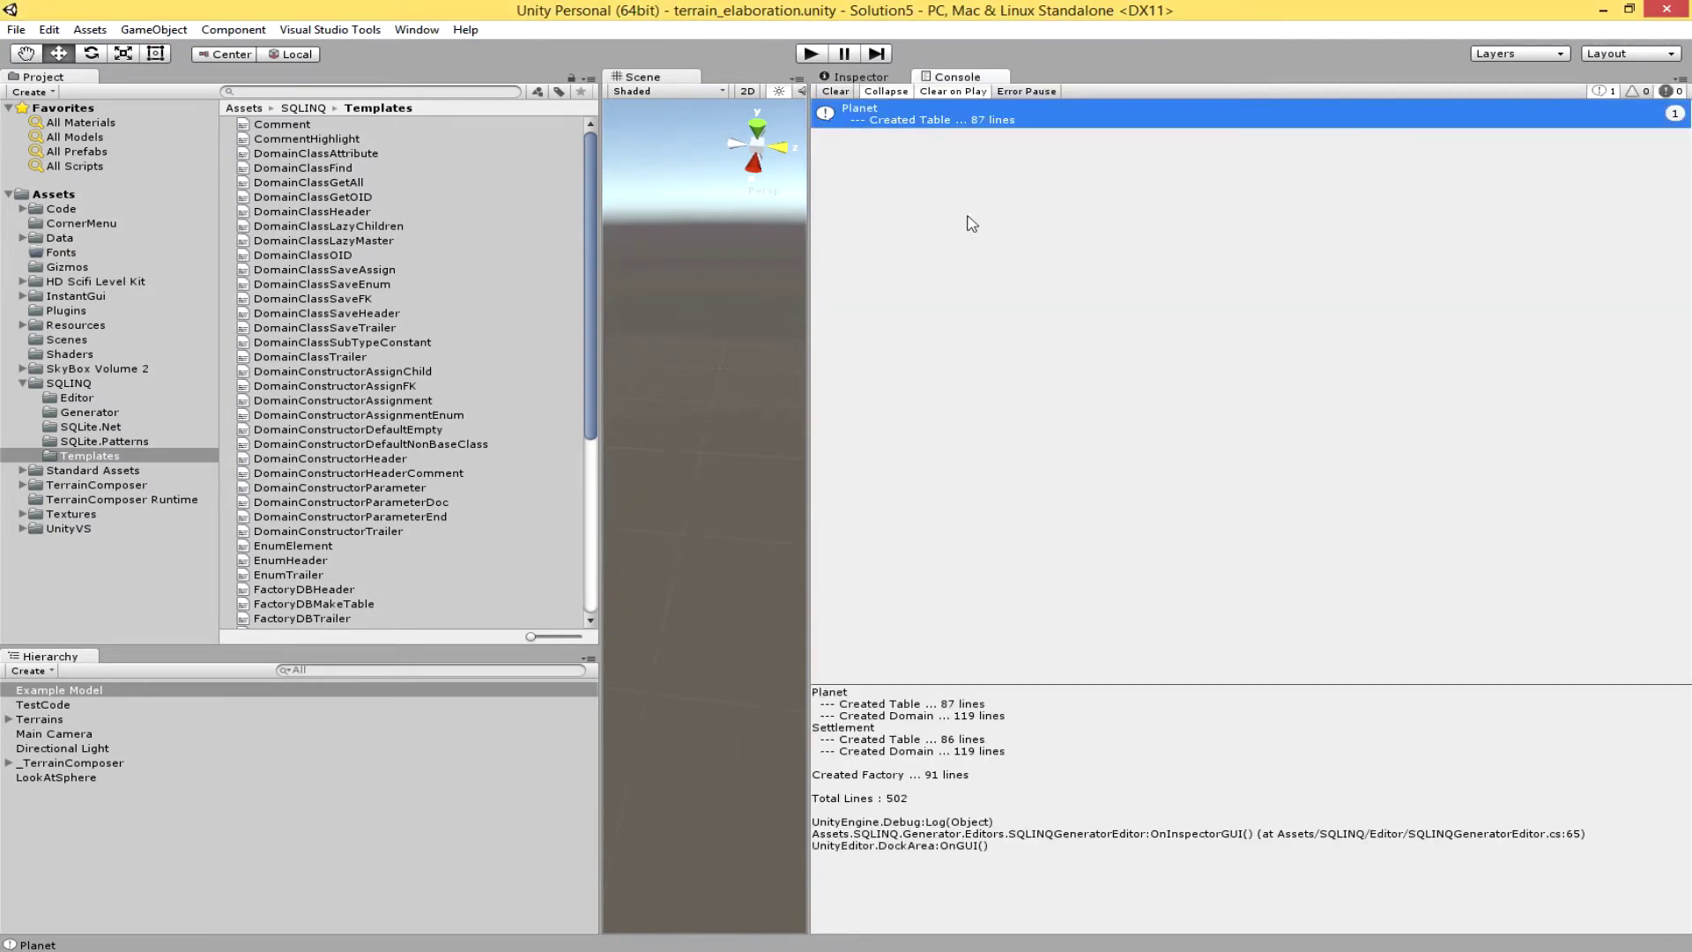
pyautogui.click(835, 92)
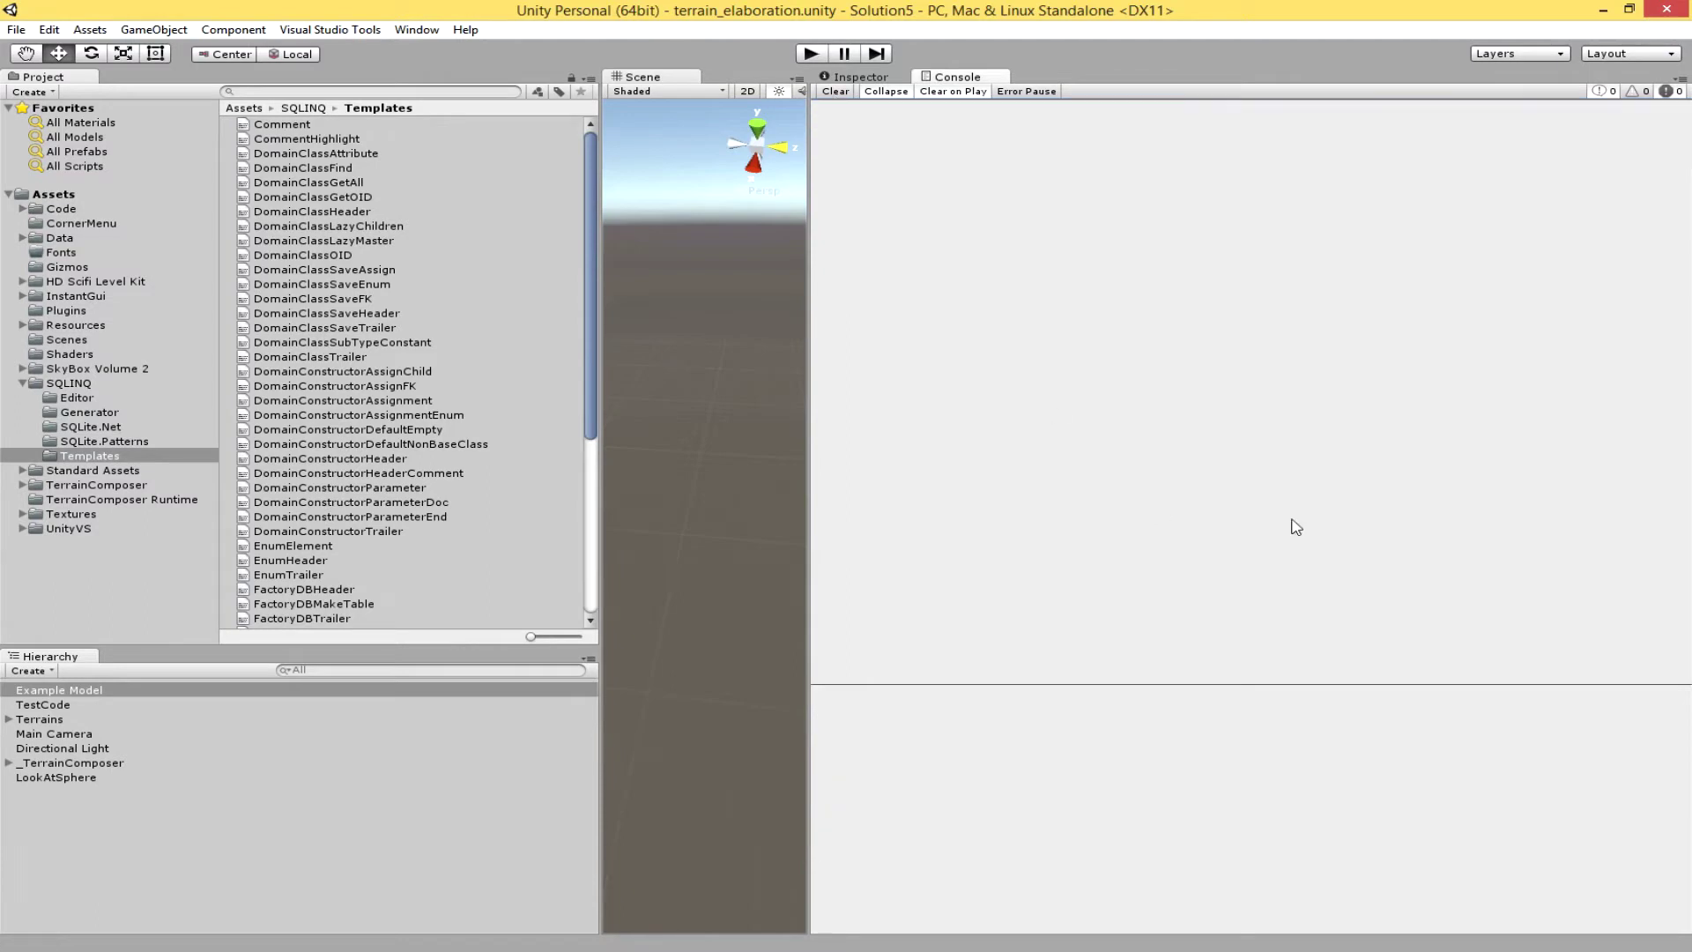
# Switch to Notepad++ and open the generated SettlementTable.cs file for review.
pyautogui.click(1602, 11)
pyautogui.click(1602, 10)
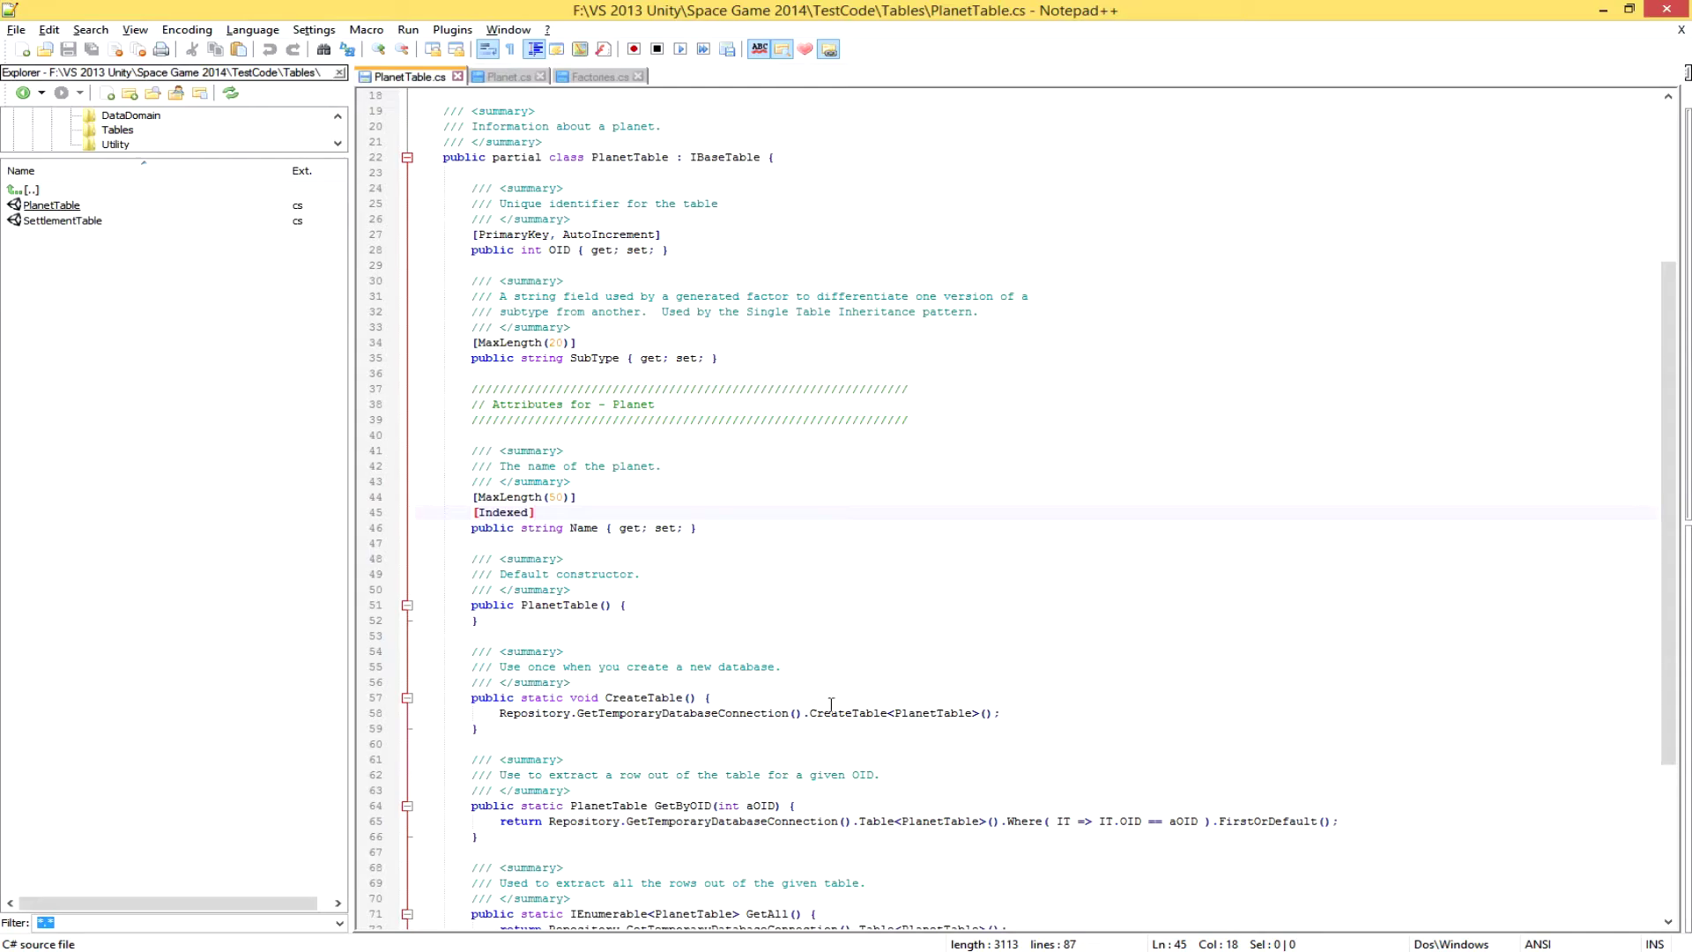
pyautogui.doubleClick(55, 222)
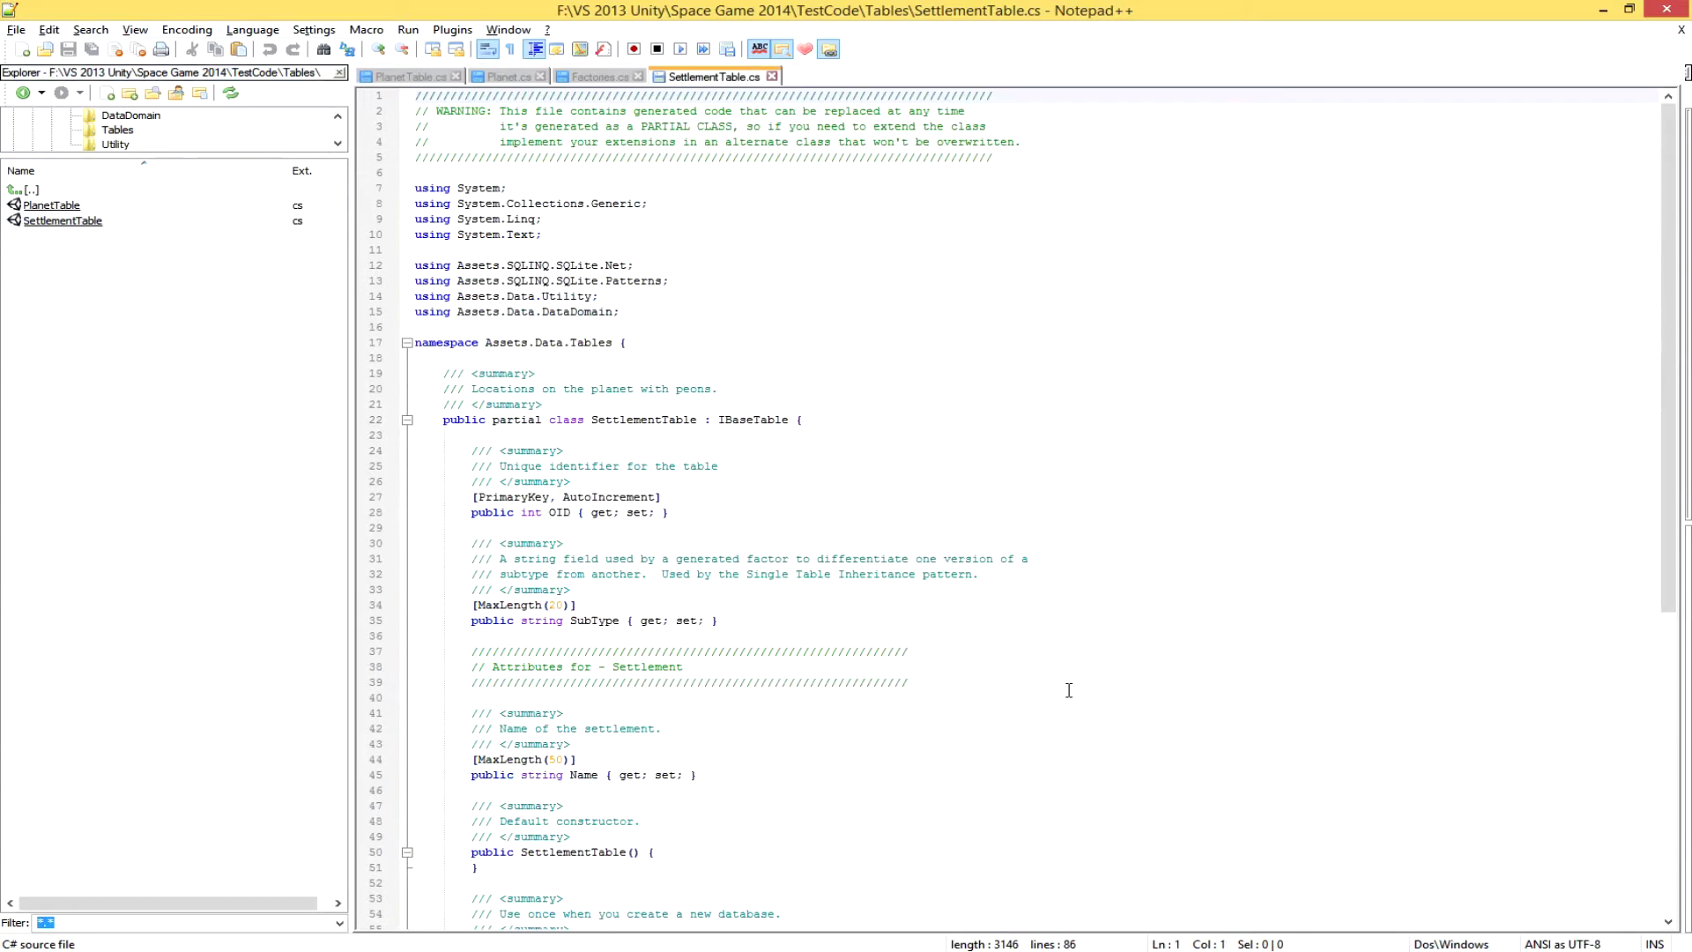
# Read through the generated SettlementTable.cs, then open Settlement.cs from the DataDomain folder and examine its properties, constructors, Save and find methods.
pyautogui.scroll(-10, 1070, 690)
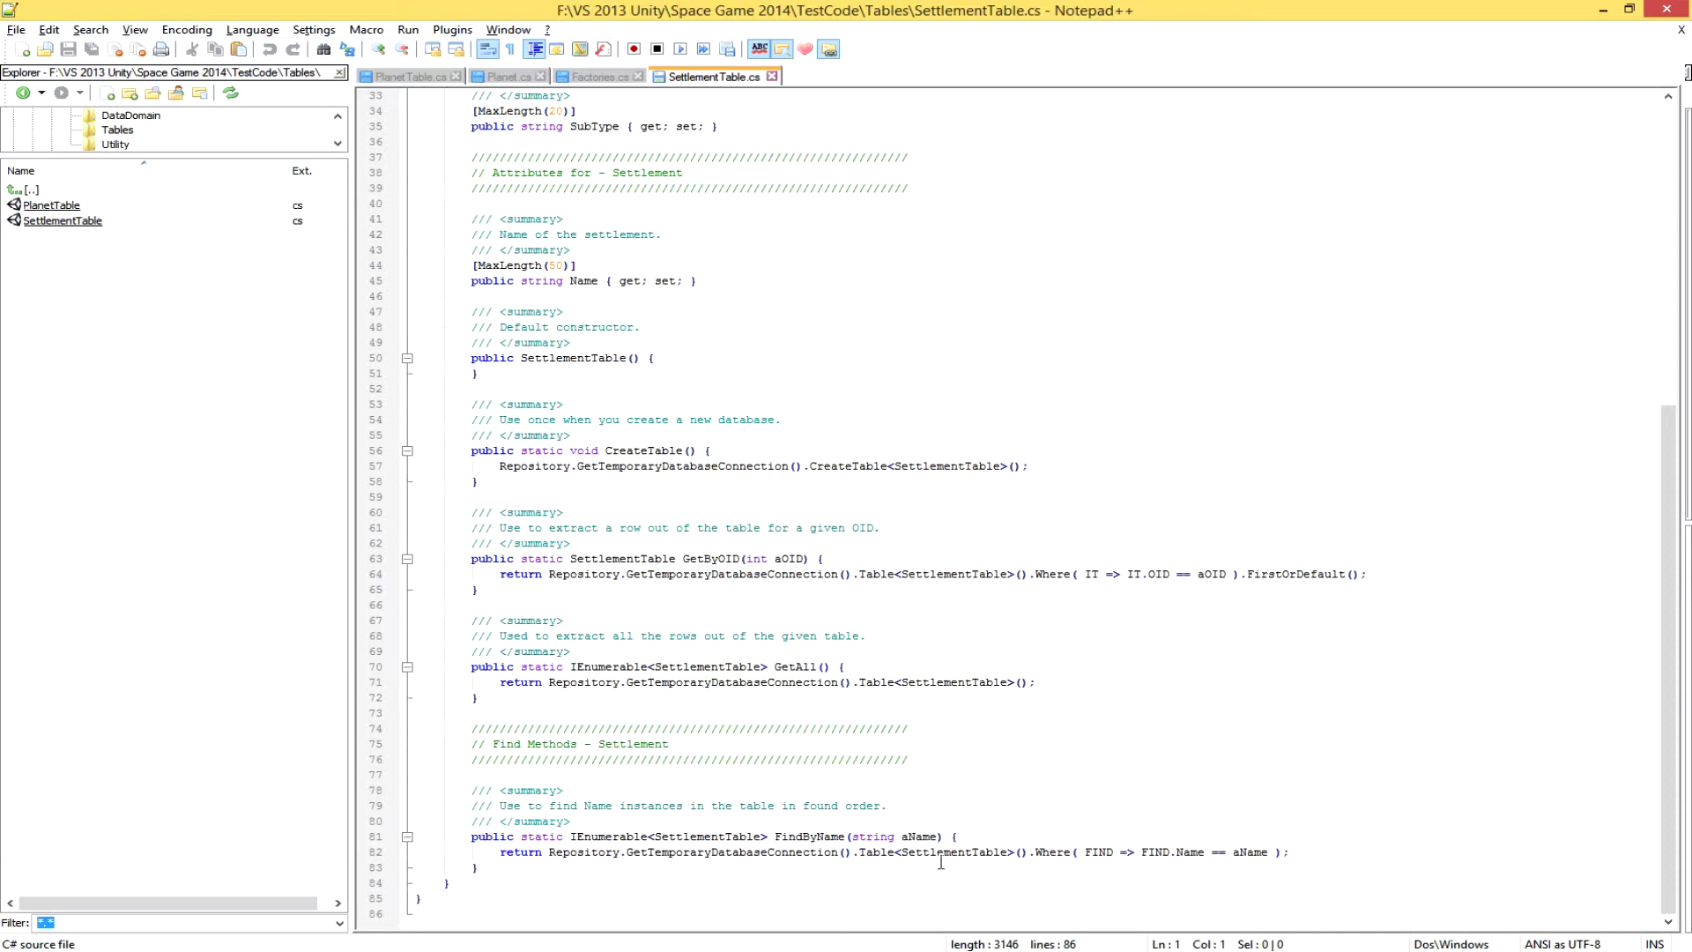
pyautogui.click(152, 117)
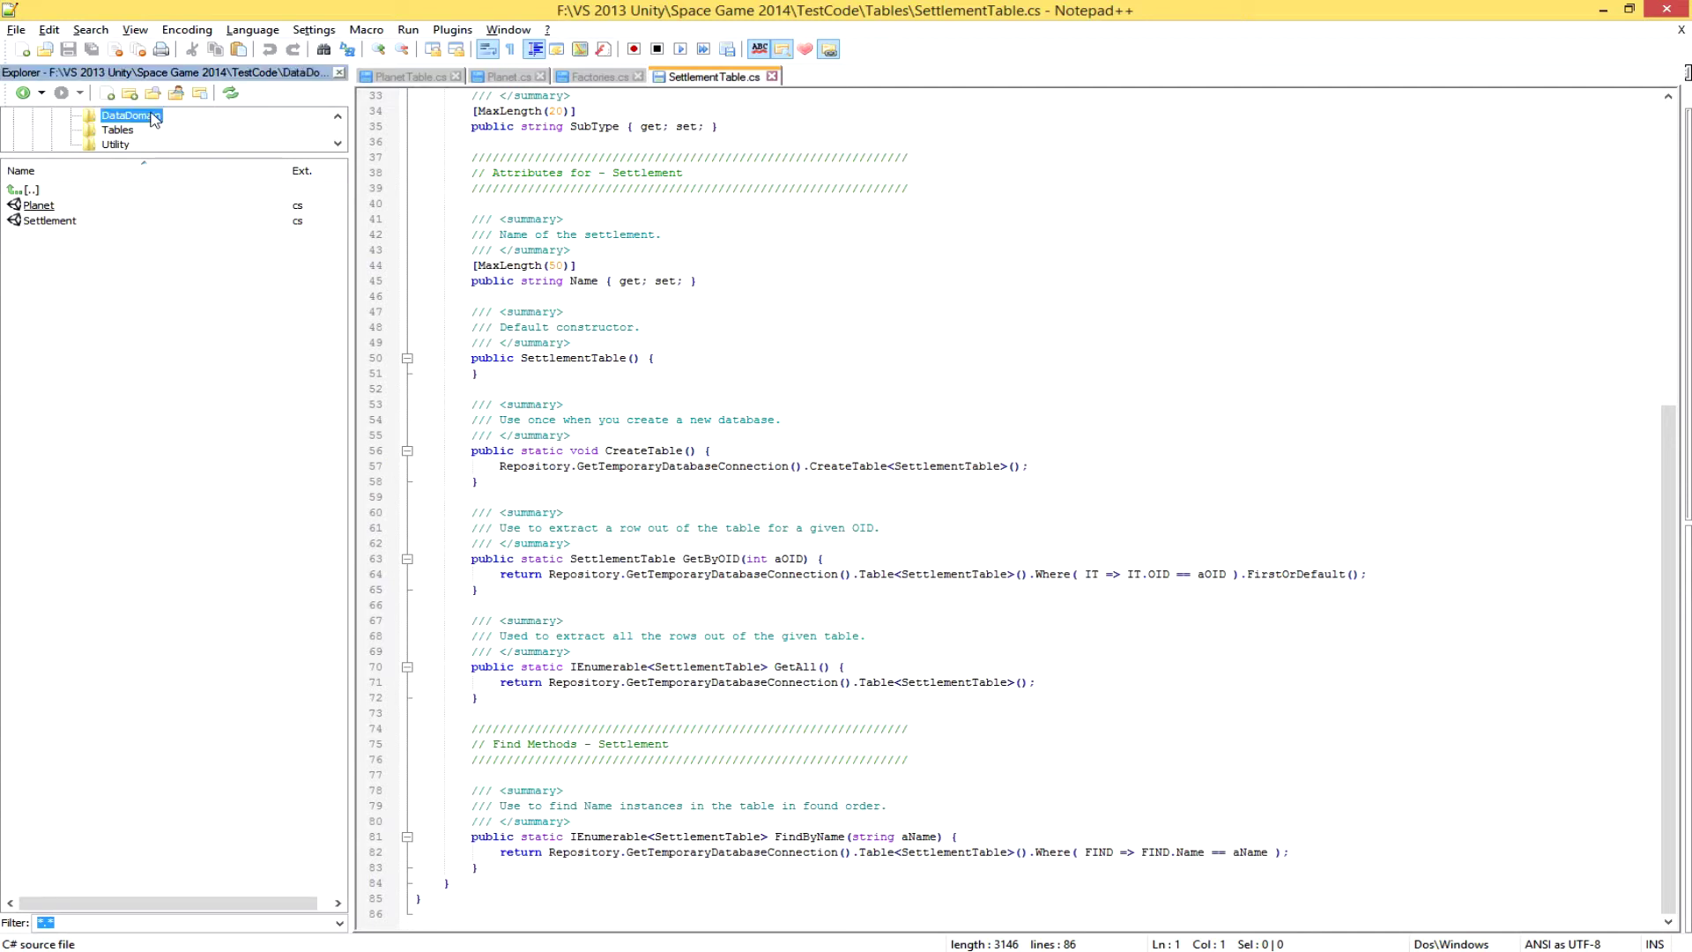
pyautogui.doubleClick(60, 222)
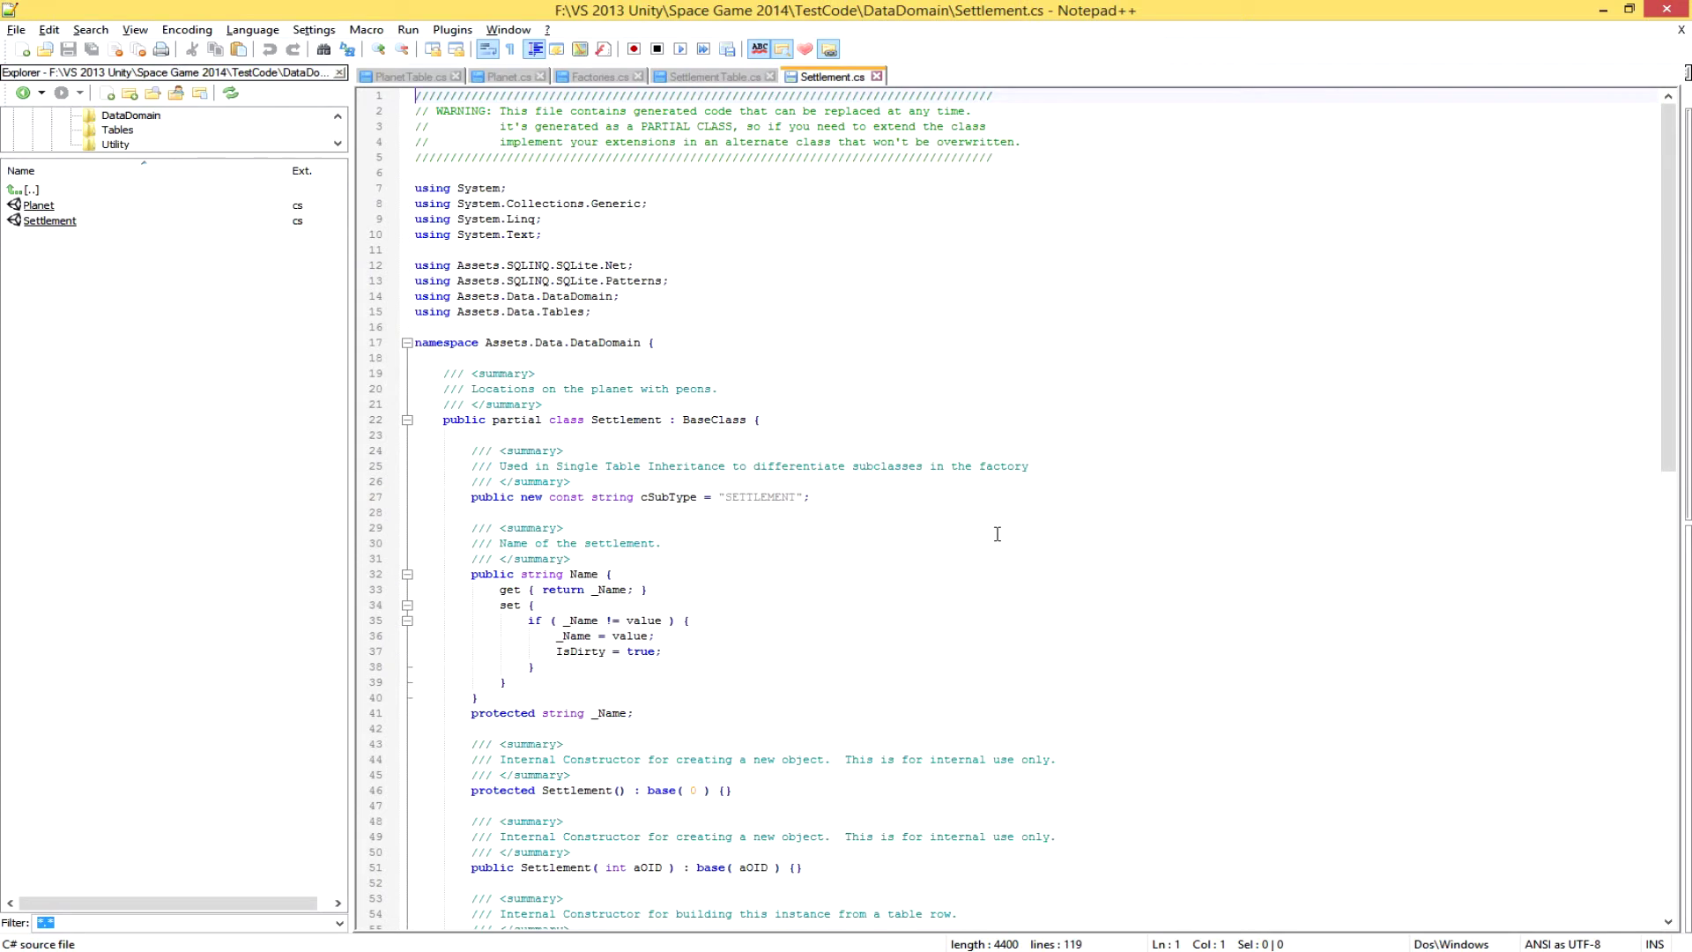
pyautogui.scroll(-17, 904, 705)
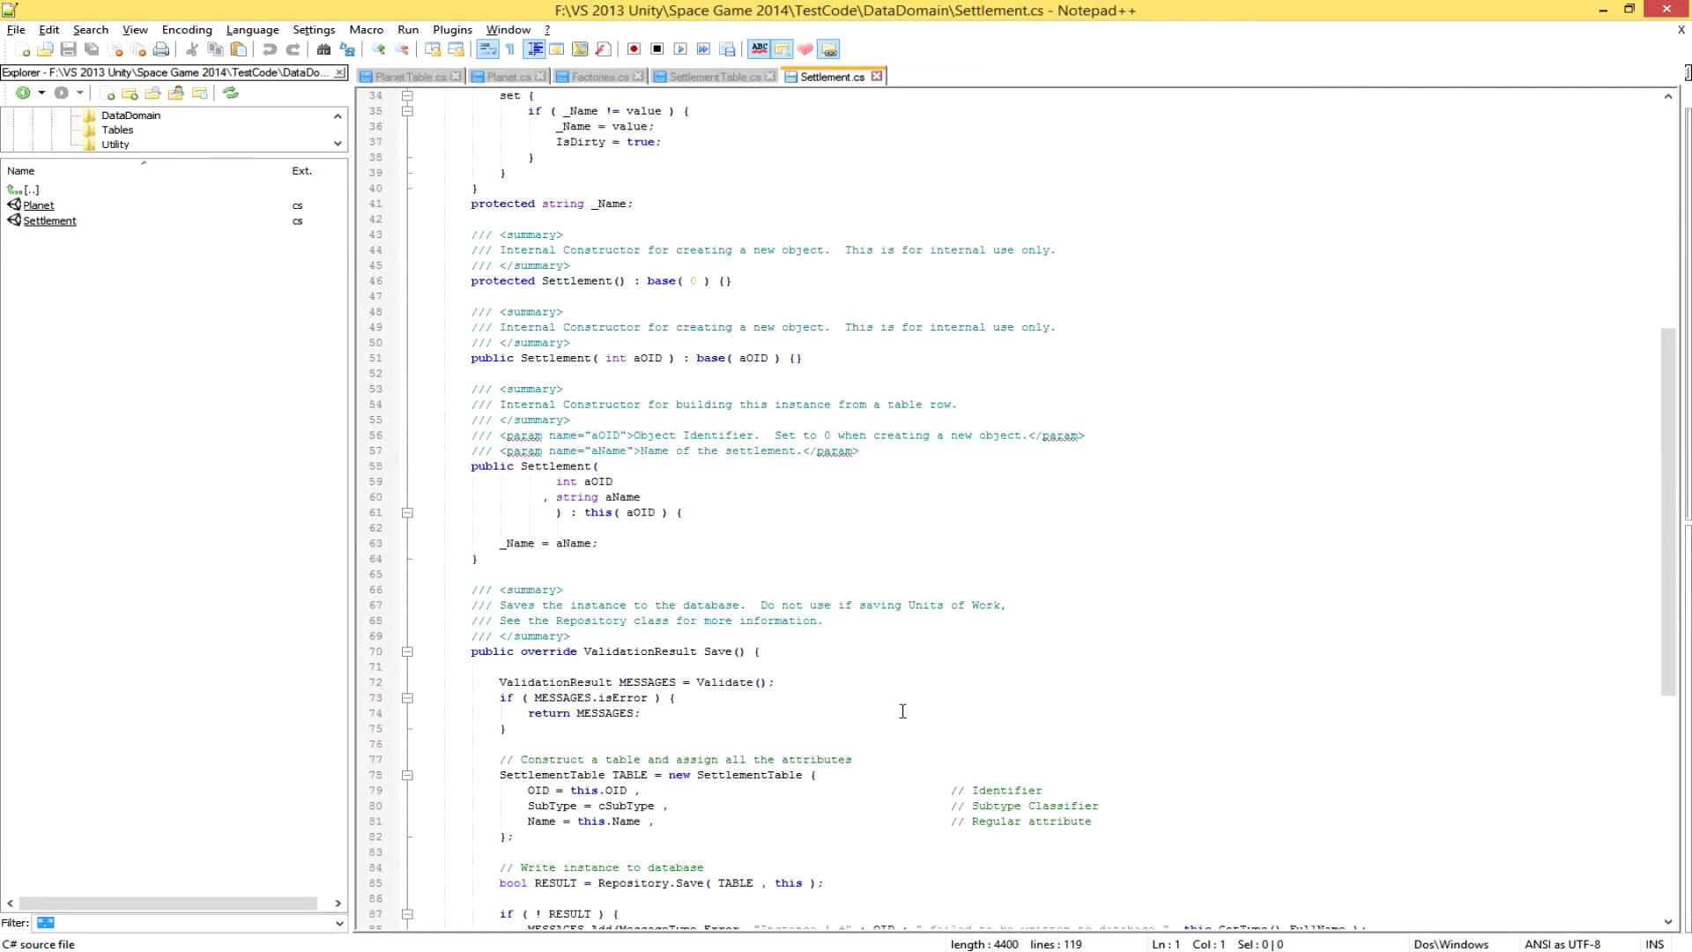
pyautogui.scroll(-5, 902, 711)
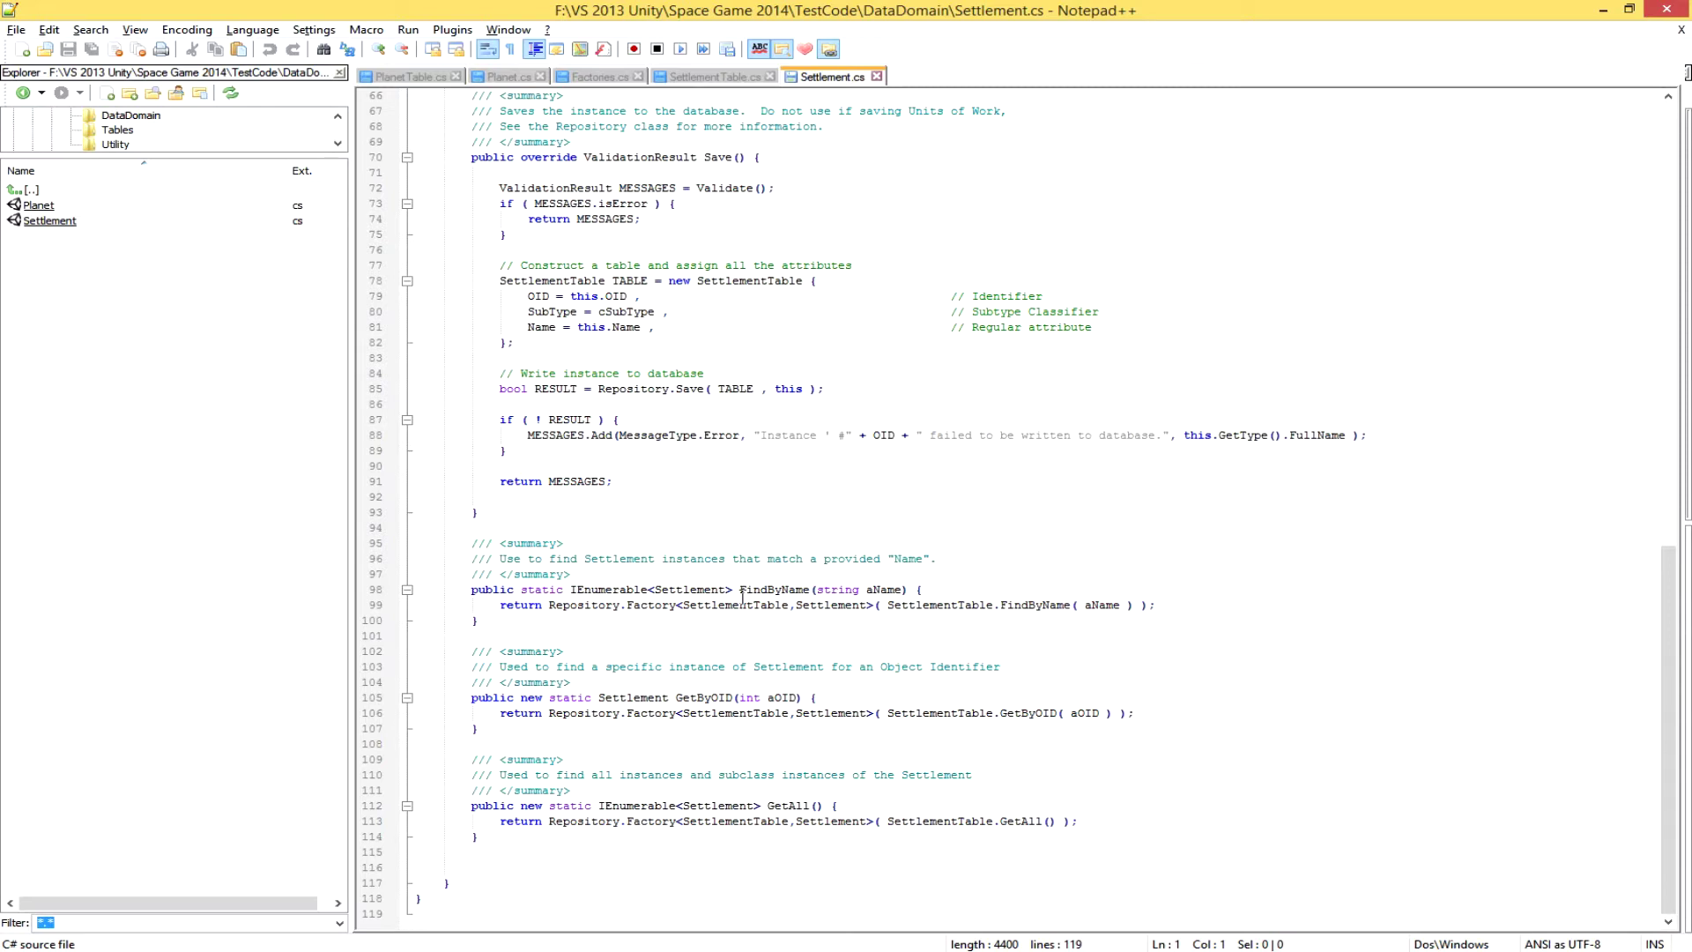
pyautogui.scroll(12, 750, 569)
# Open Factories.cs from the Utility folder, examine its read factories, and highlight the two CreateTable calls in MakeDatabase.
pyautogui.click(117, 145)
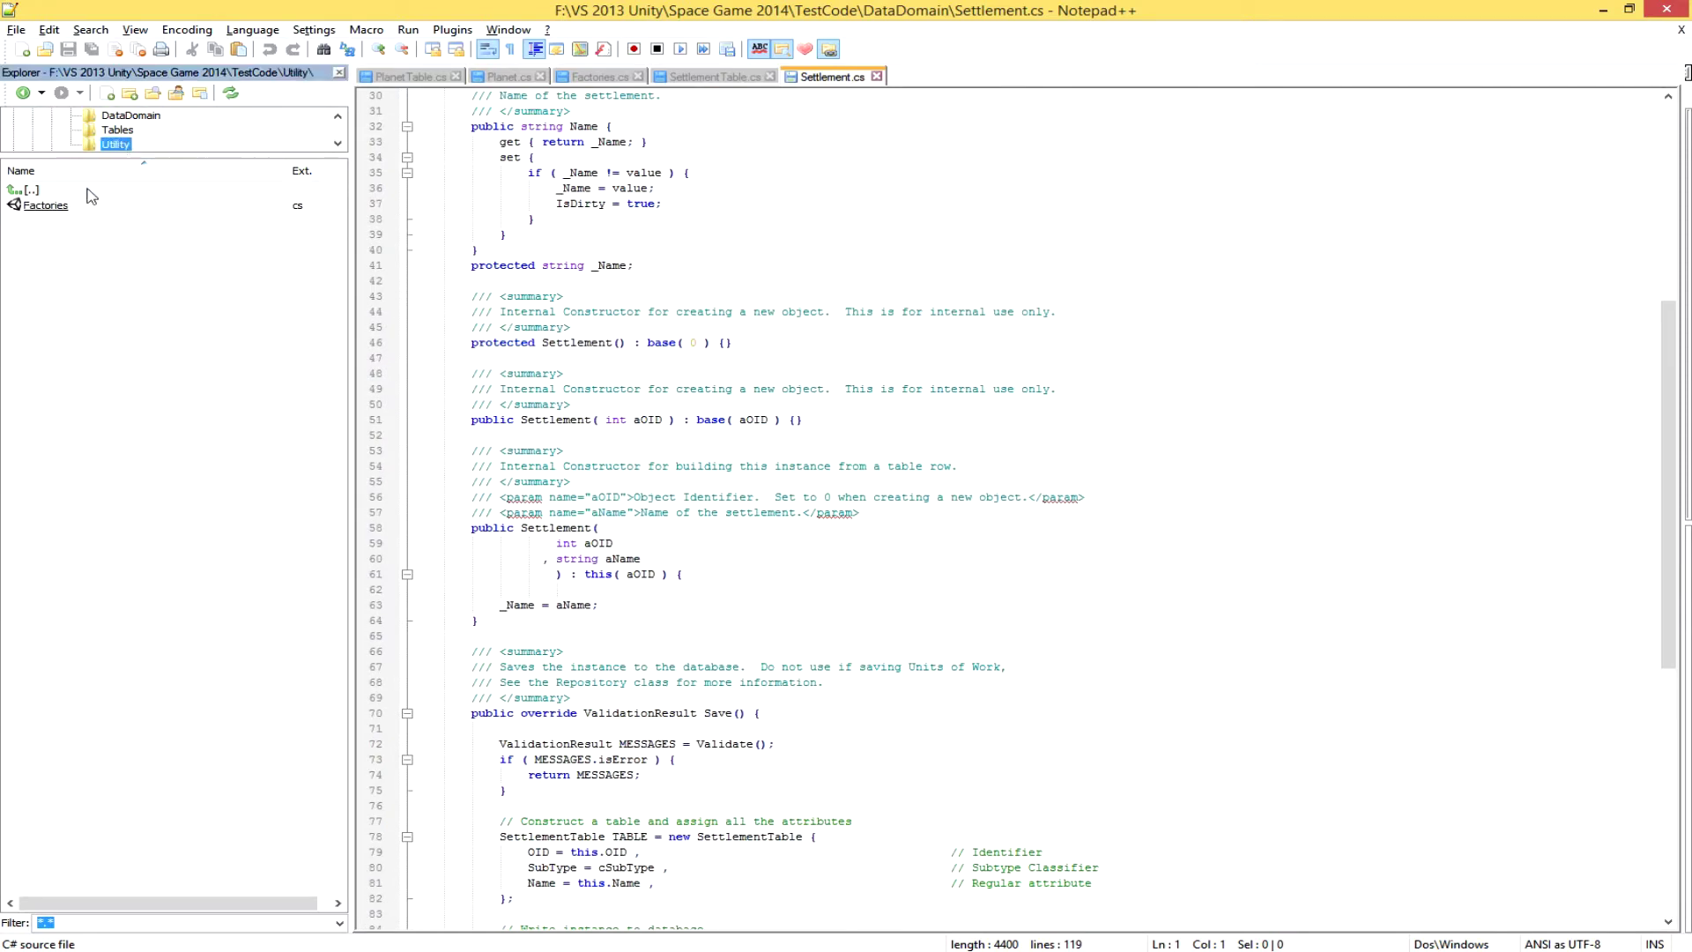
pyautogui.doubleClick(43, 208)
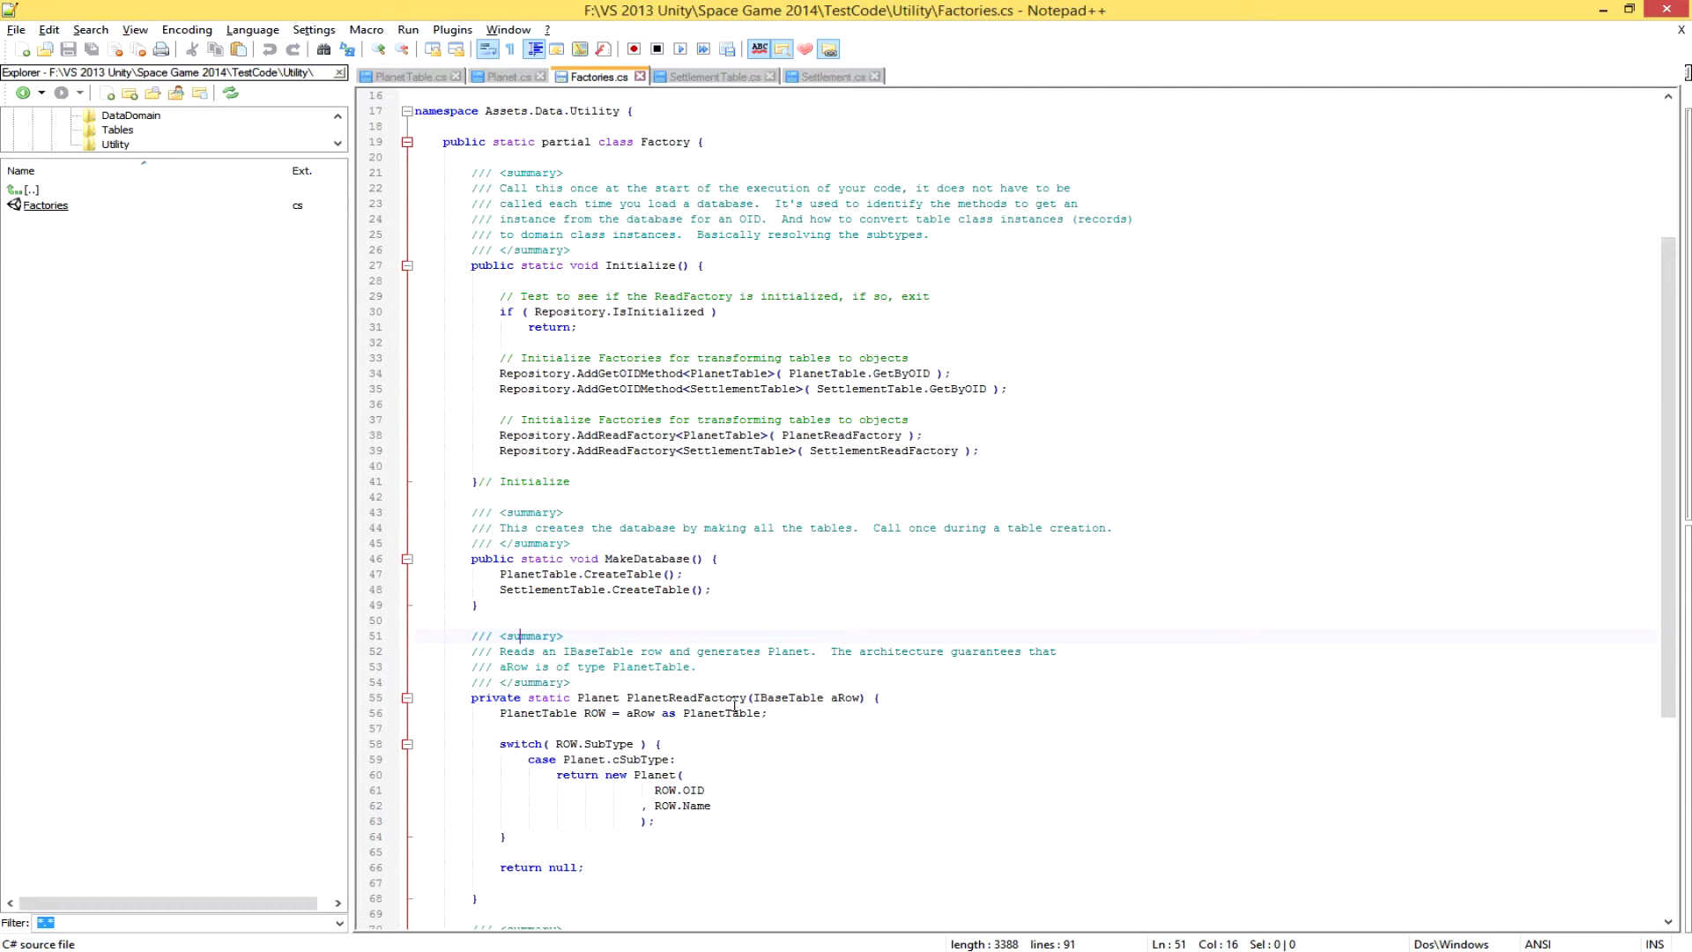
pyautogui.scroll(-7, 733, 710)
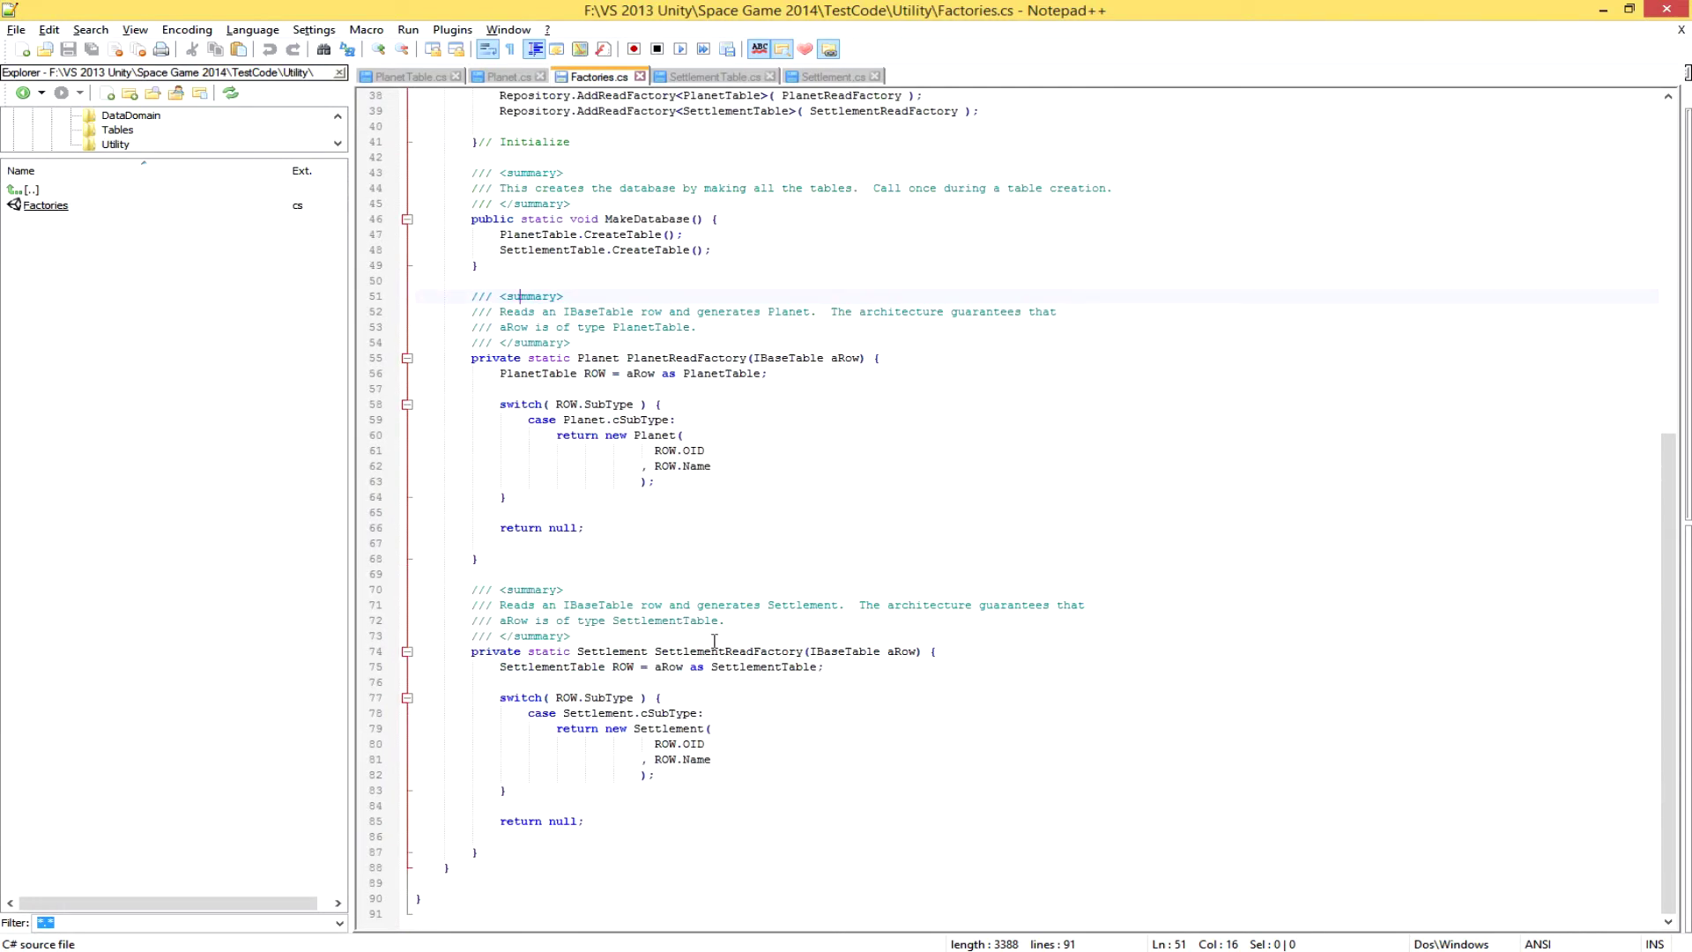
pyautogui.scroll(6, 714, 641)
pyautogui.moveTo(713, 528); pyautogui.dragTo(404, 513)
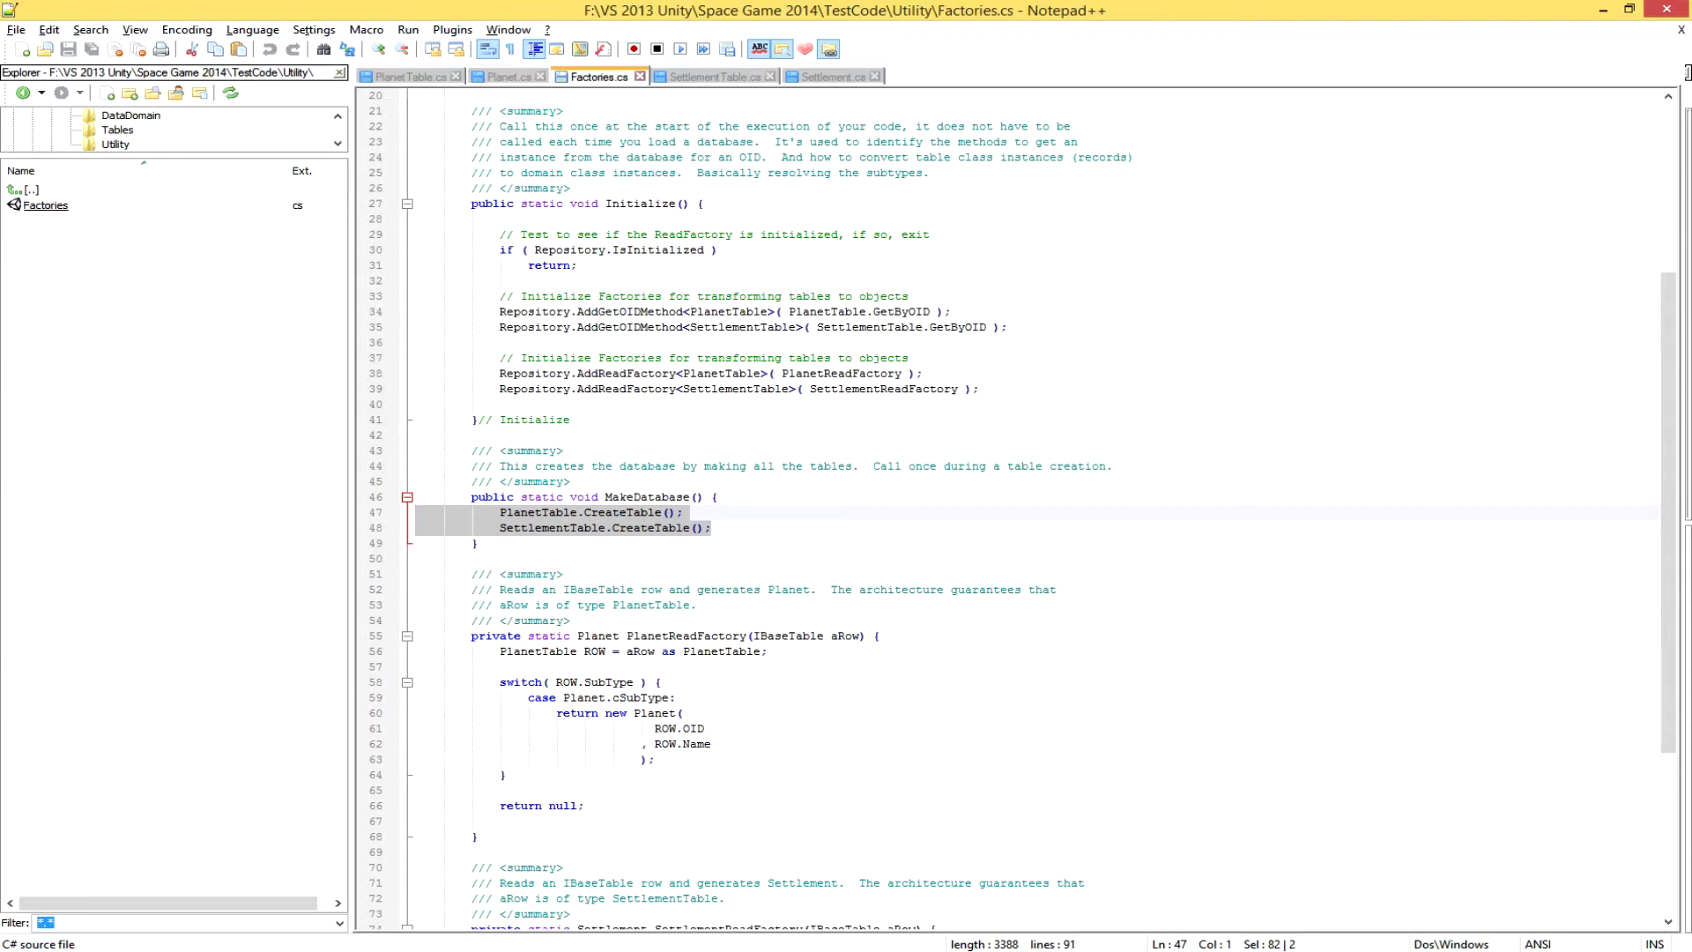
# Switch to Software Ideas Modeler and draw an association from the Planet class down to the Settlement class.
pyautogui.hotkey('alt', 'Tab')
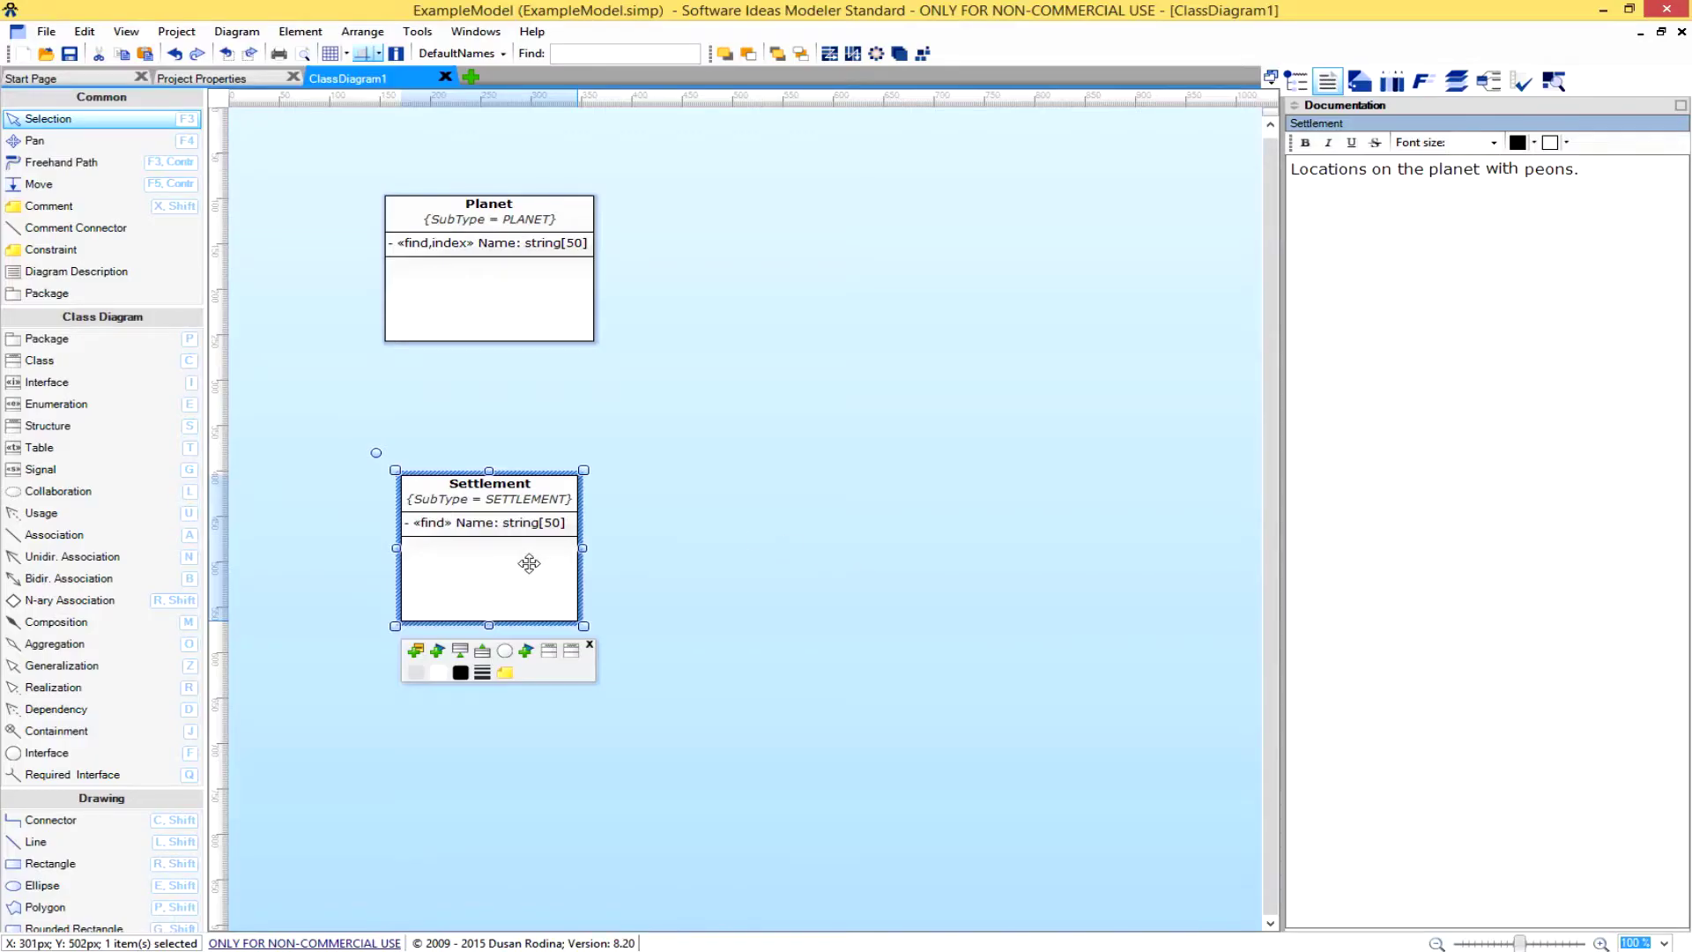
pyautogui.click(346, 554)
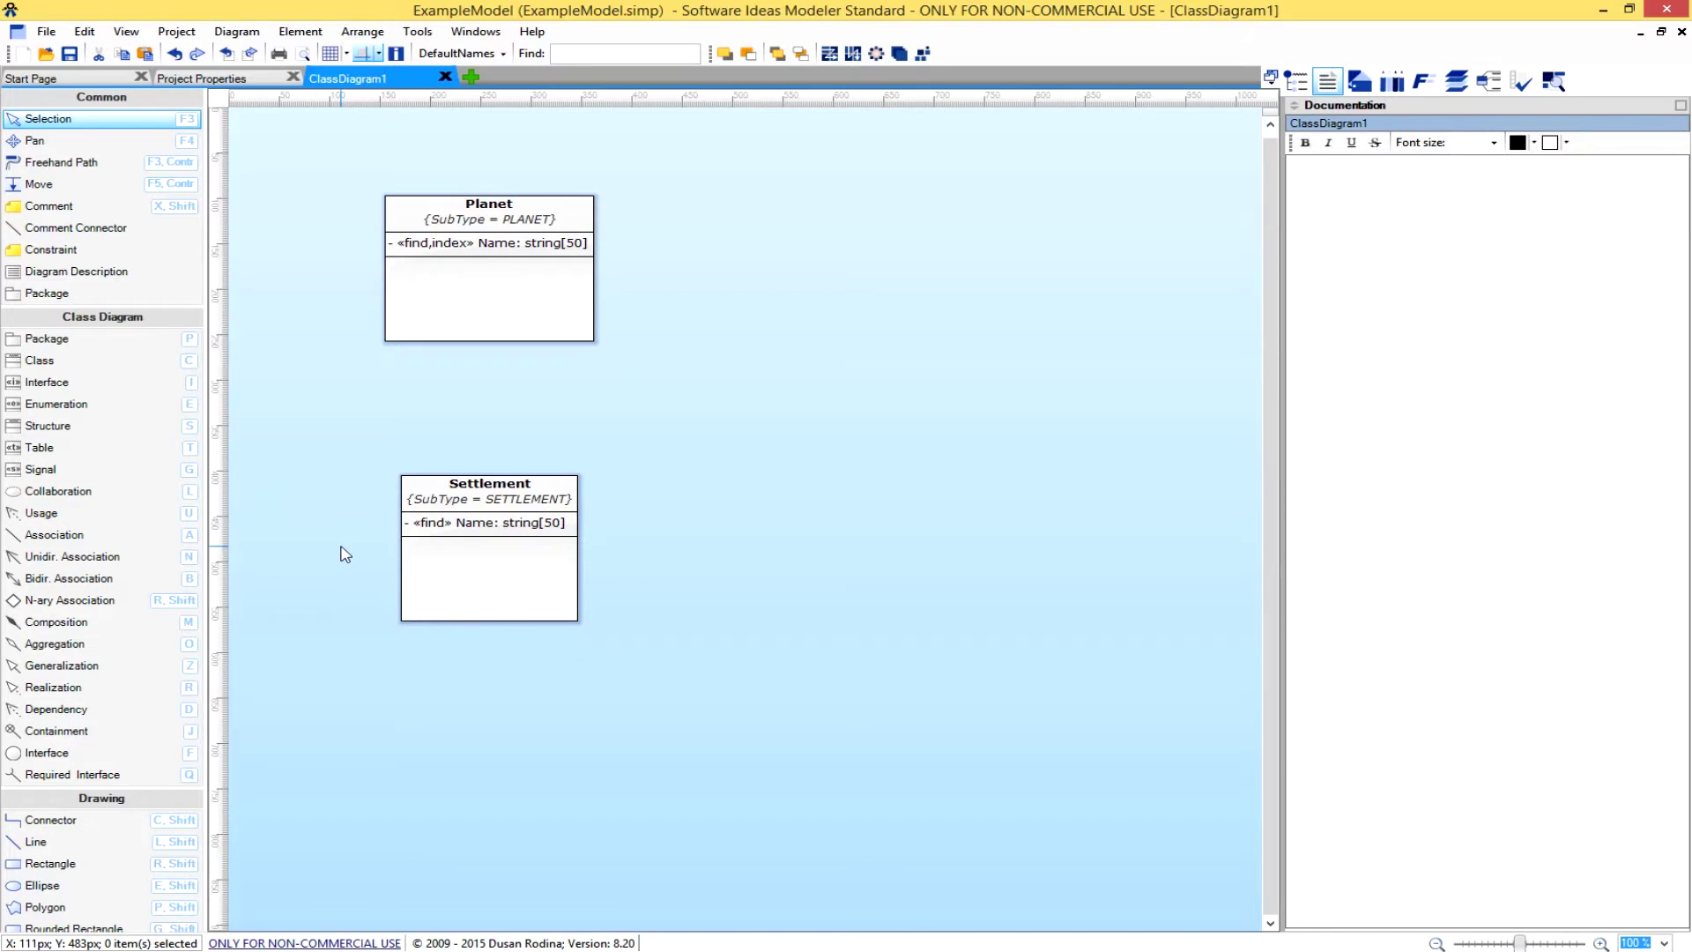
pyautogui.click(33, 539)
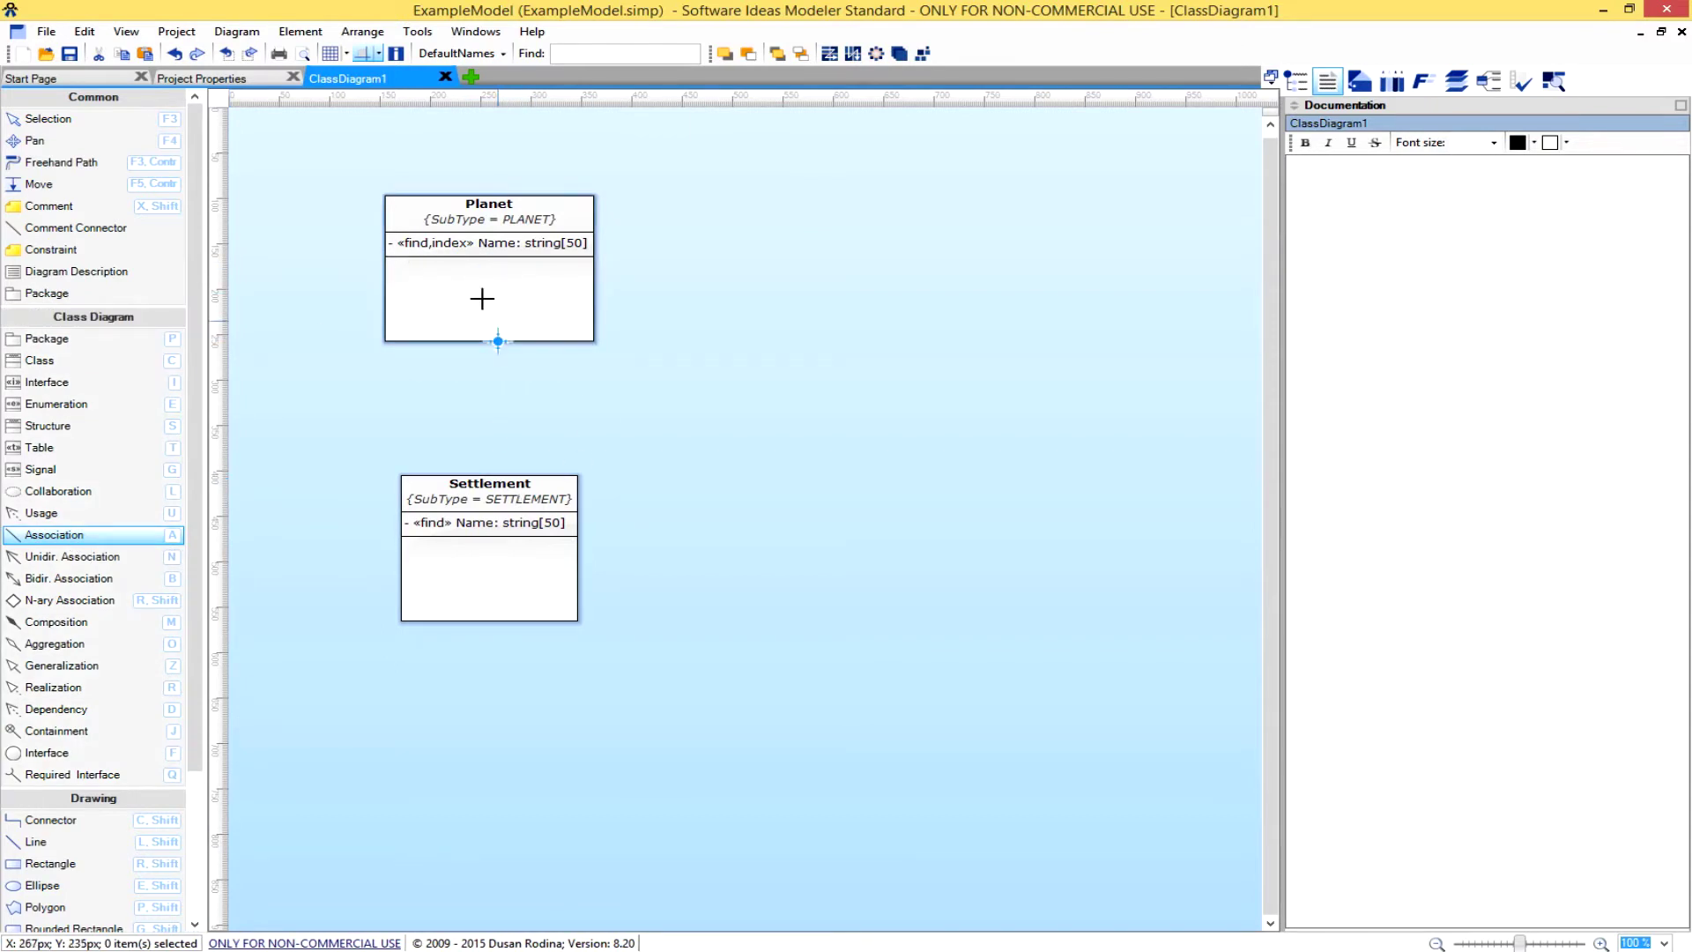
pyautogui.click(59, 362)
pyautogui.click(88, 541)
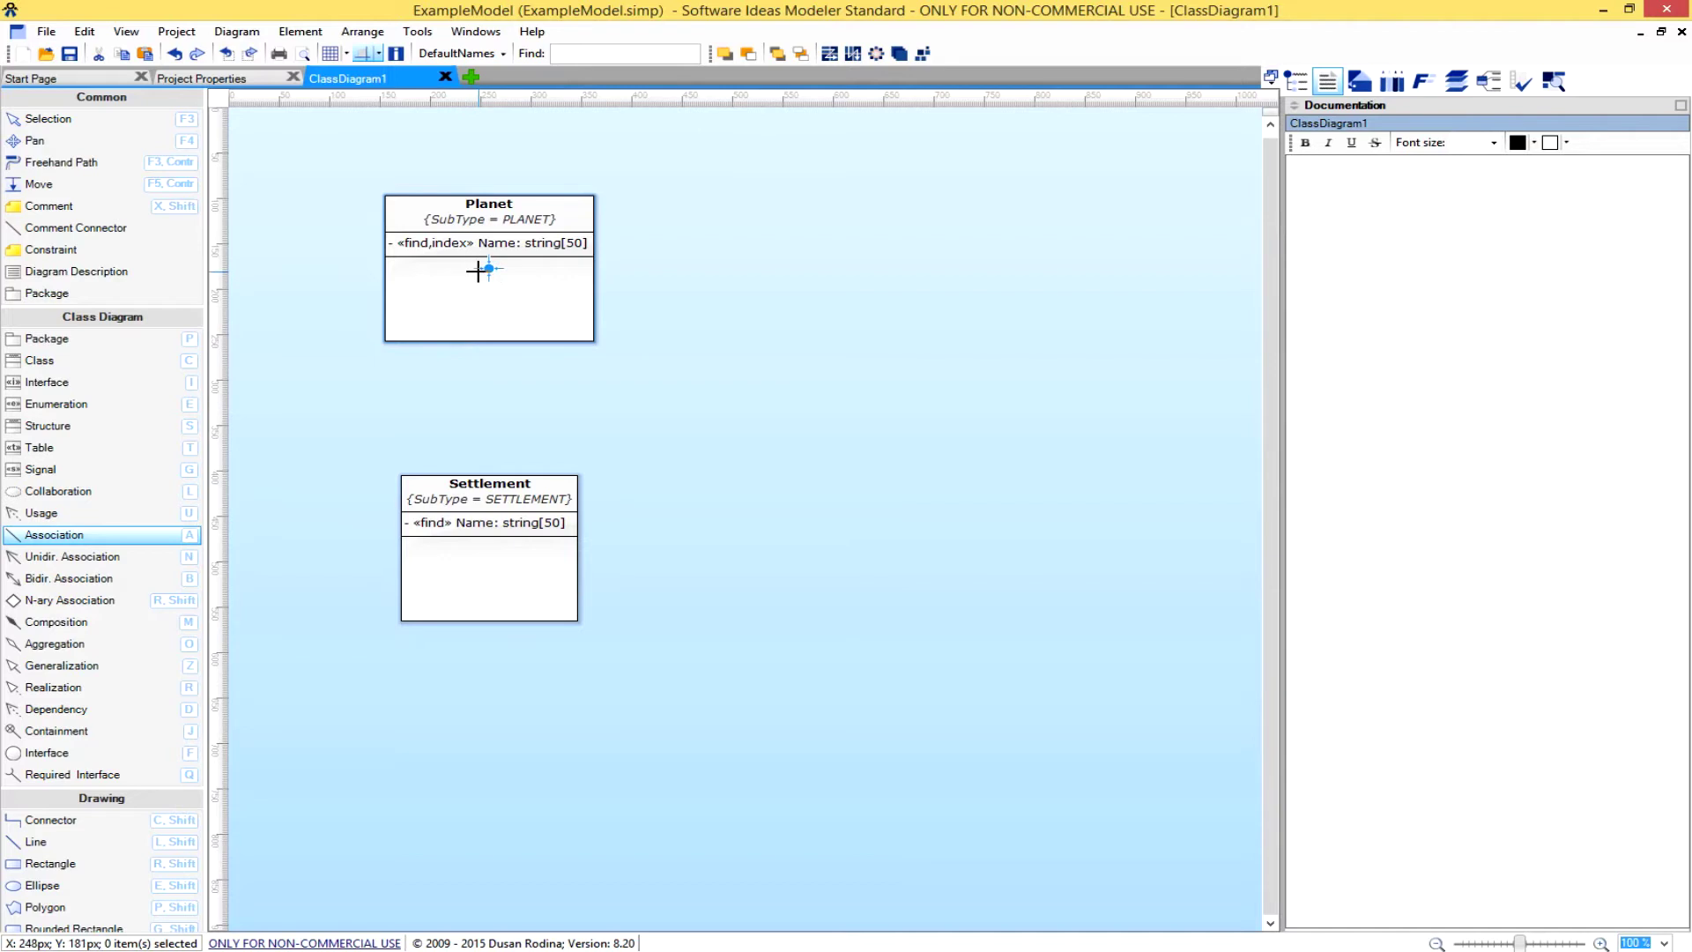
pyautogui.moveTo(469, 272)
pyautogui.mouseDown()
pyautogui.moveTo(457, 367)
pyautogui.moveTo(397, 429)
pyautogui.moveTo(446, 374)
pyautogui.moveTo(335, 451)
pyautogui.moveTo(431, 484)
pyautogui.moveTo(530, 489)
pyautogui.moveTo(489, 490)
pyautogui.moveTo(486, 547)
pyautogui.mouseUp()
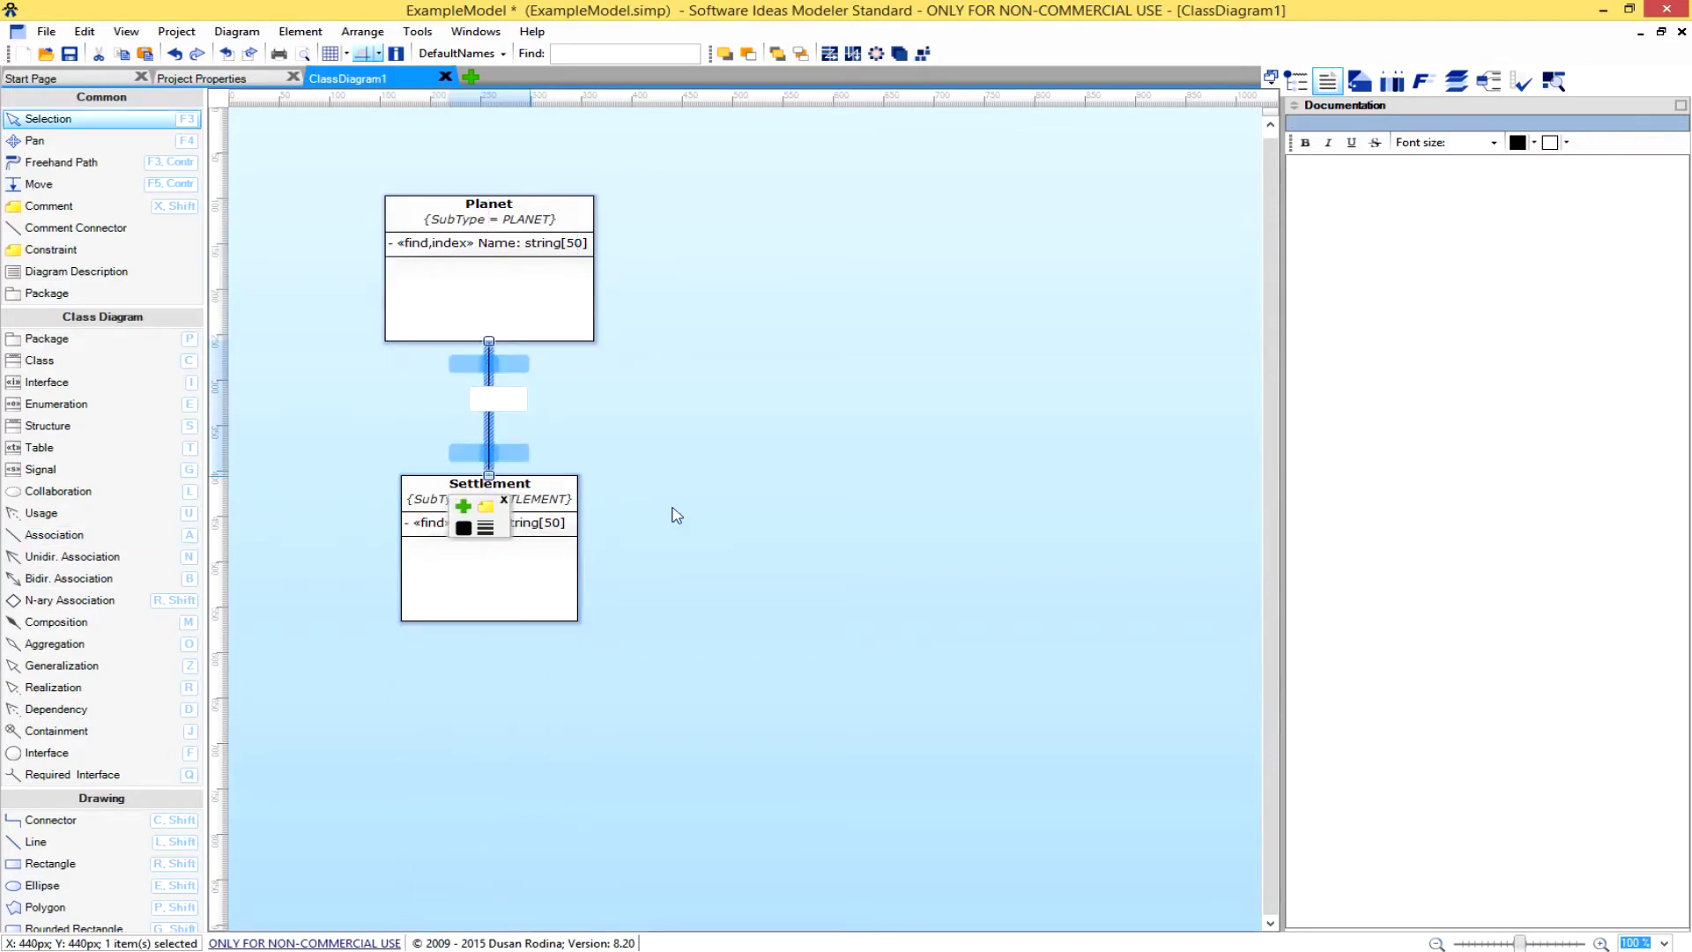
pyautogui.click(695, 475)
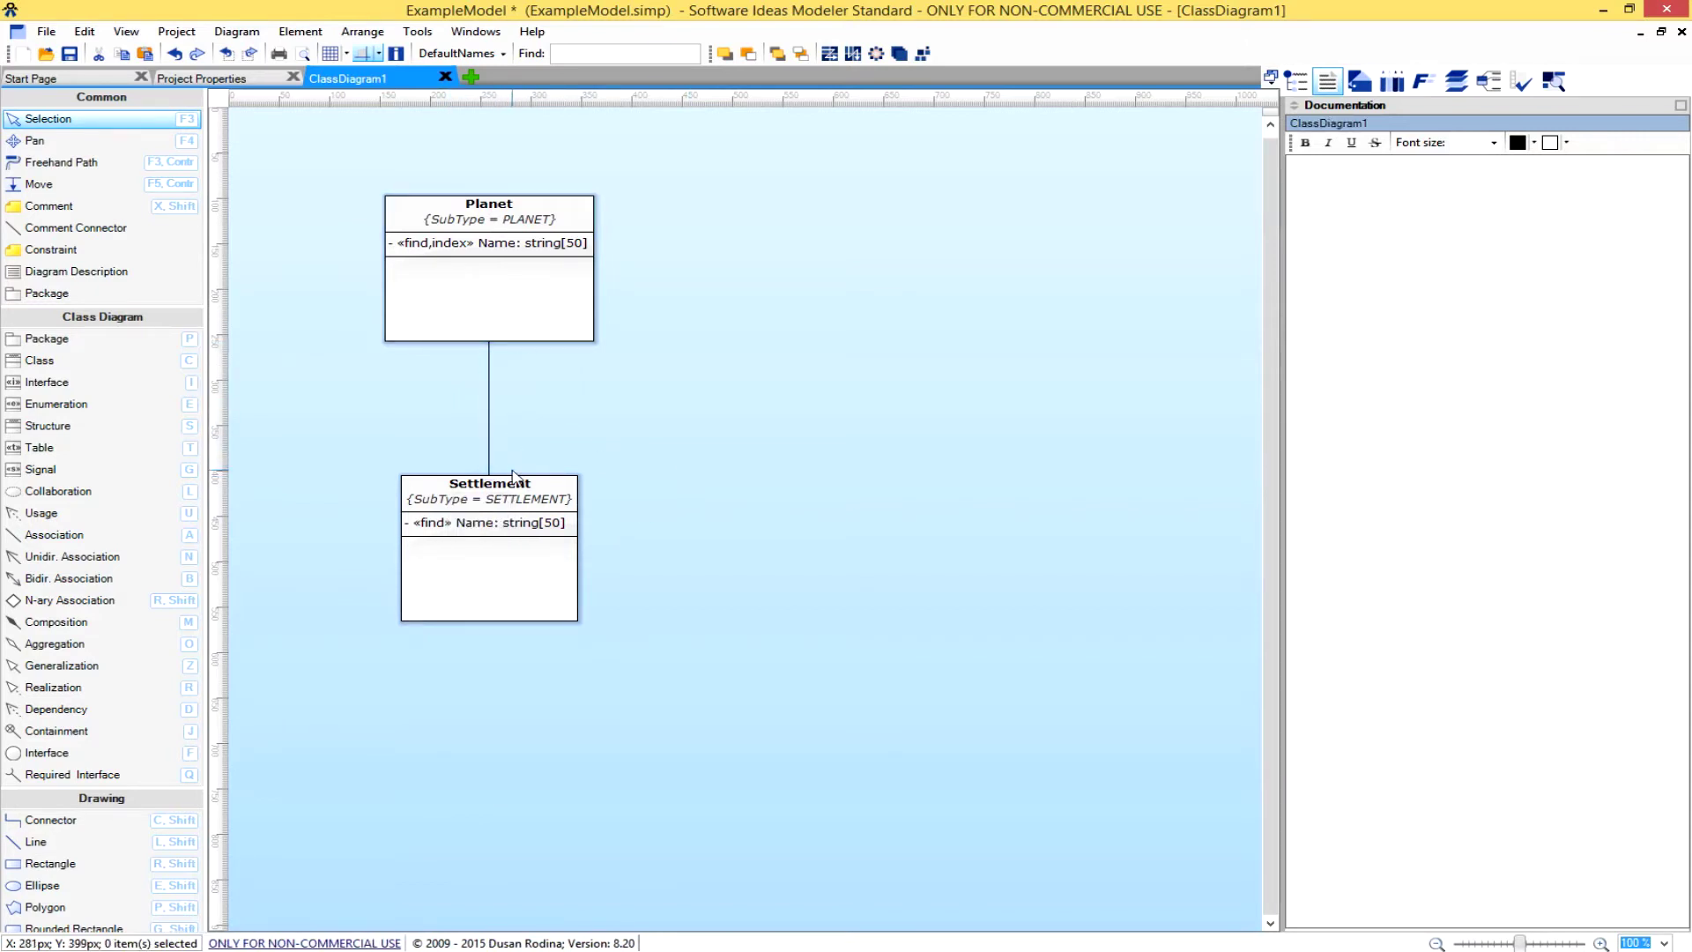
# Open the association's properties and document it as "Identifies the settlements on a planet.".
pyautogui.rightClick(490, 412)
pyautogui.click(553, 421)
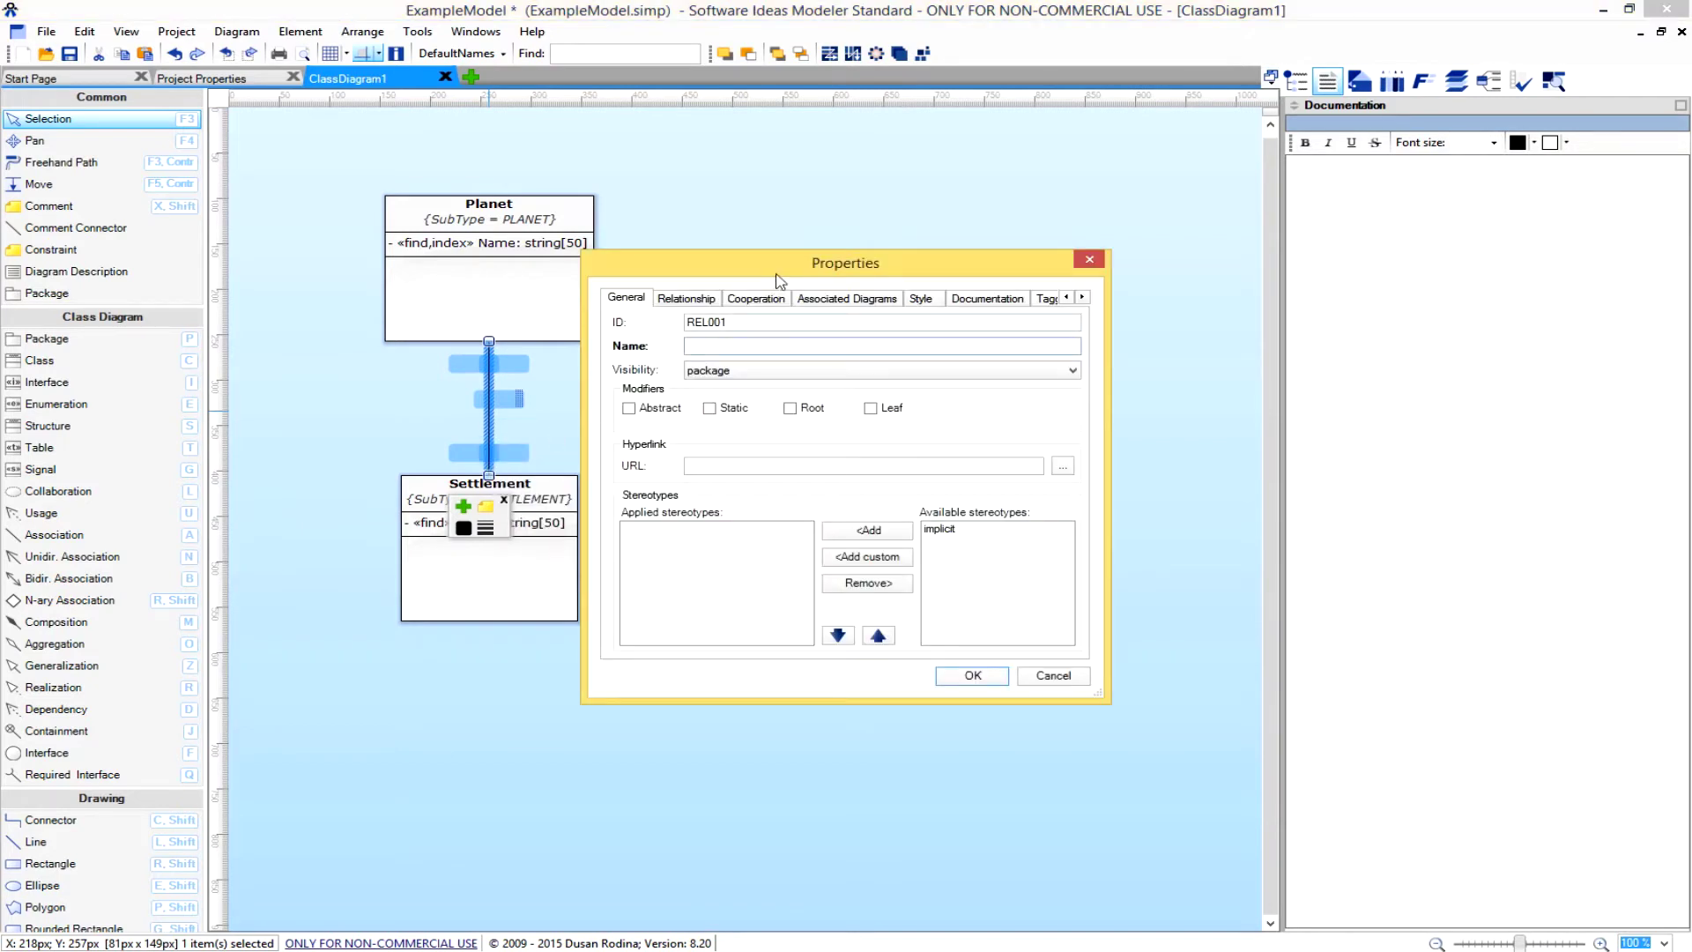
pyautogui.click(684, 300)
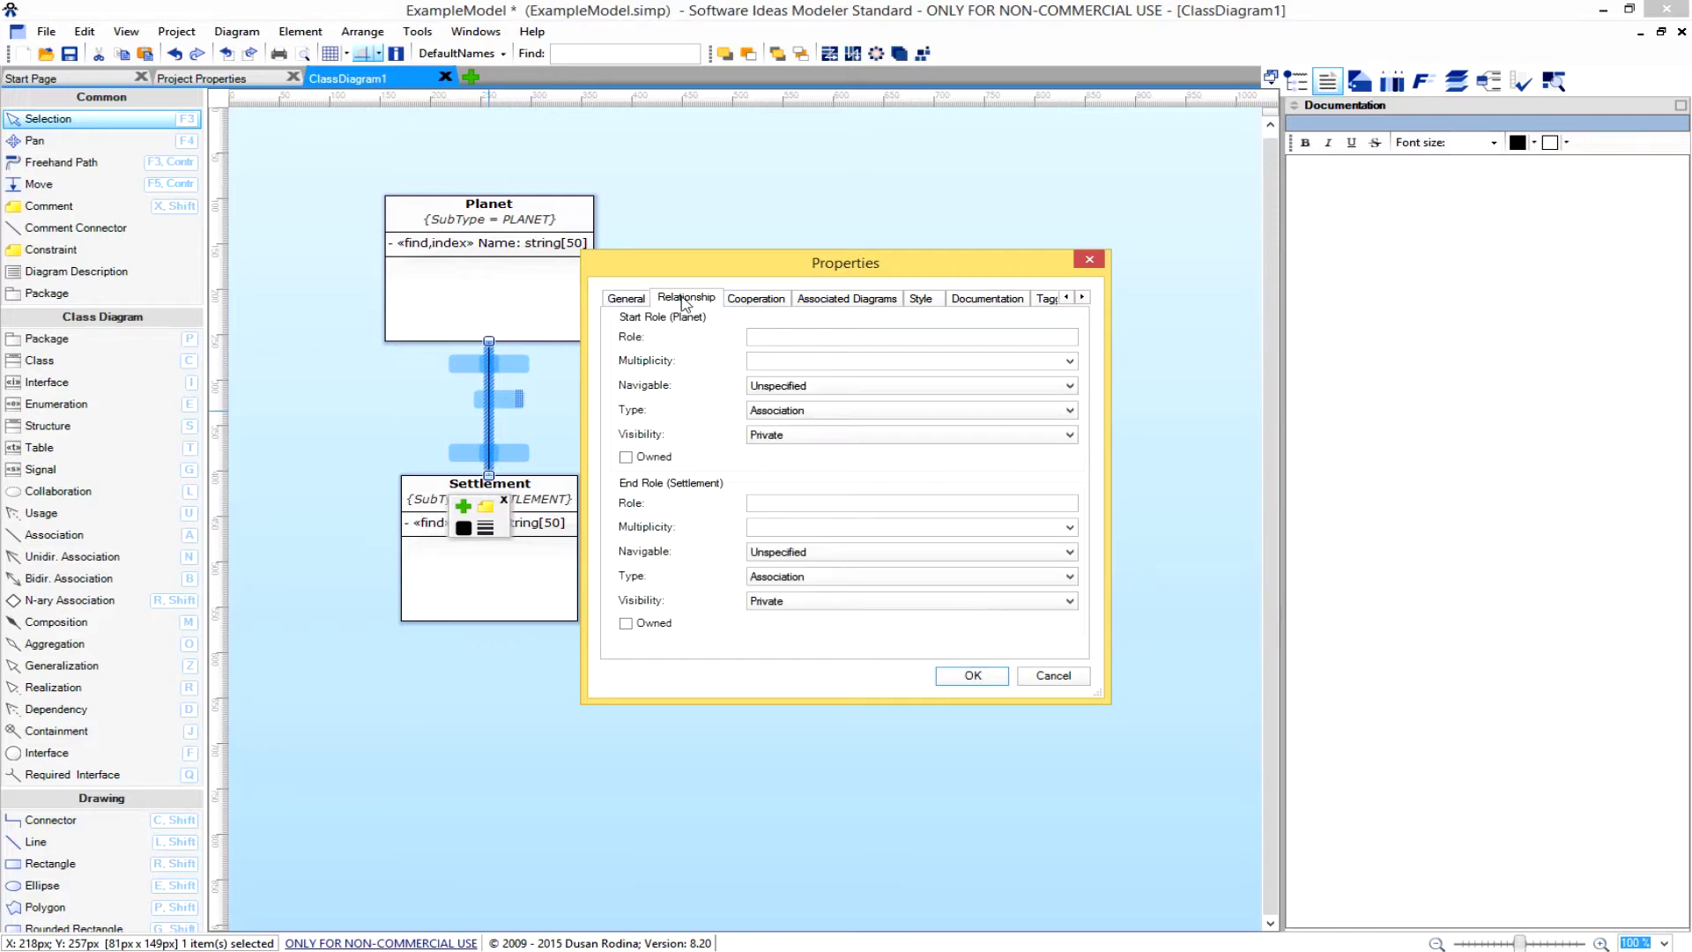
pyautogui.click(1000, 303)
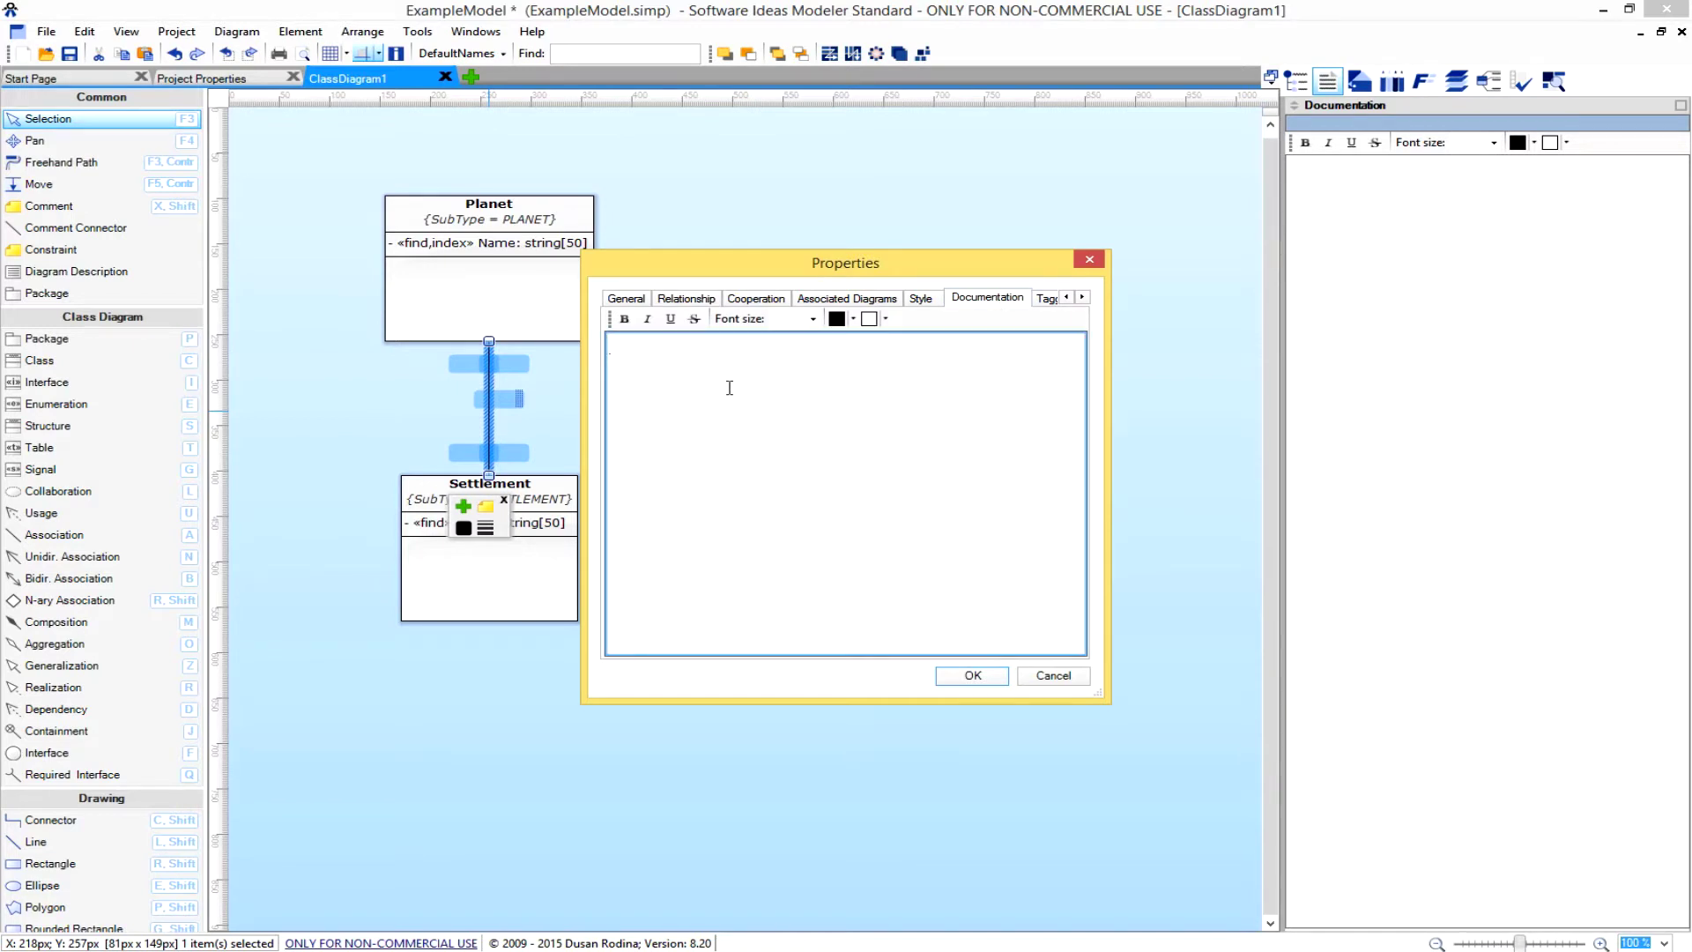
pyautogui.write('Identifies the settlements on a planet.')
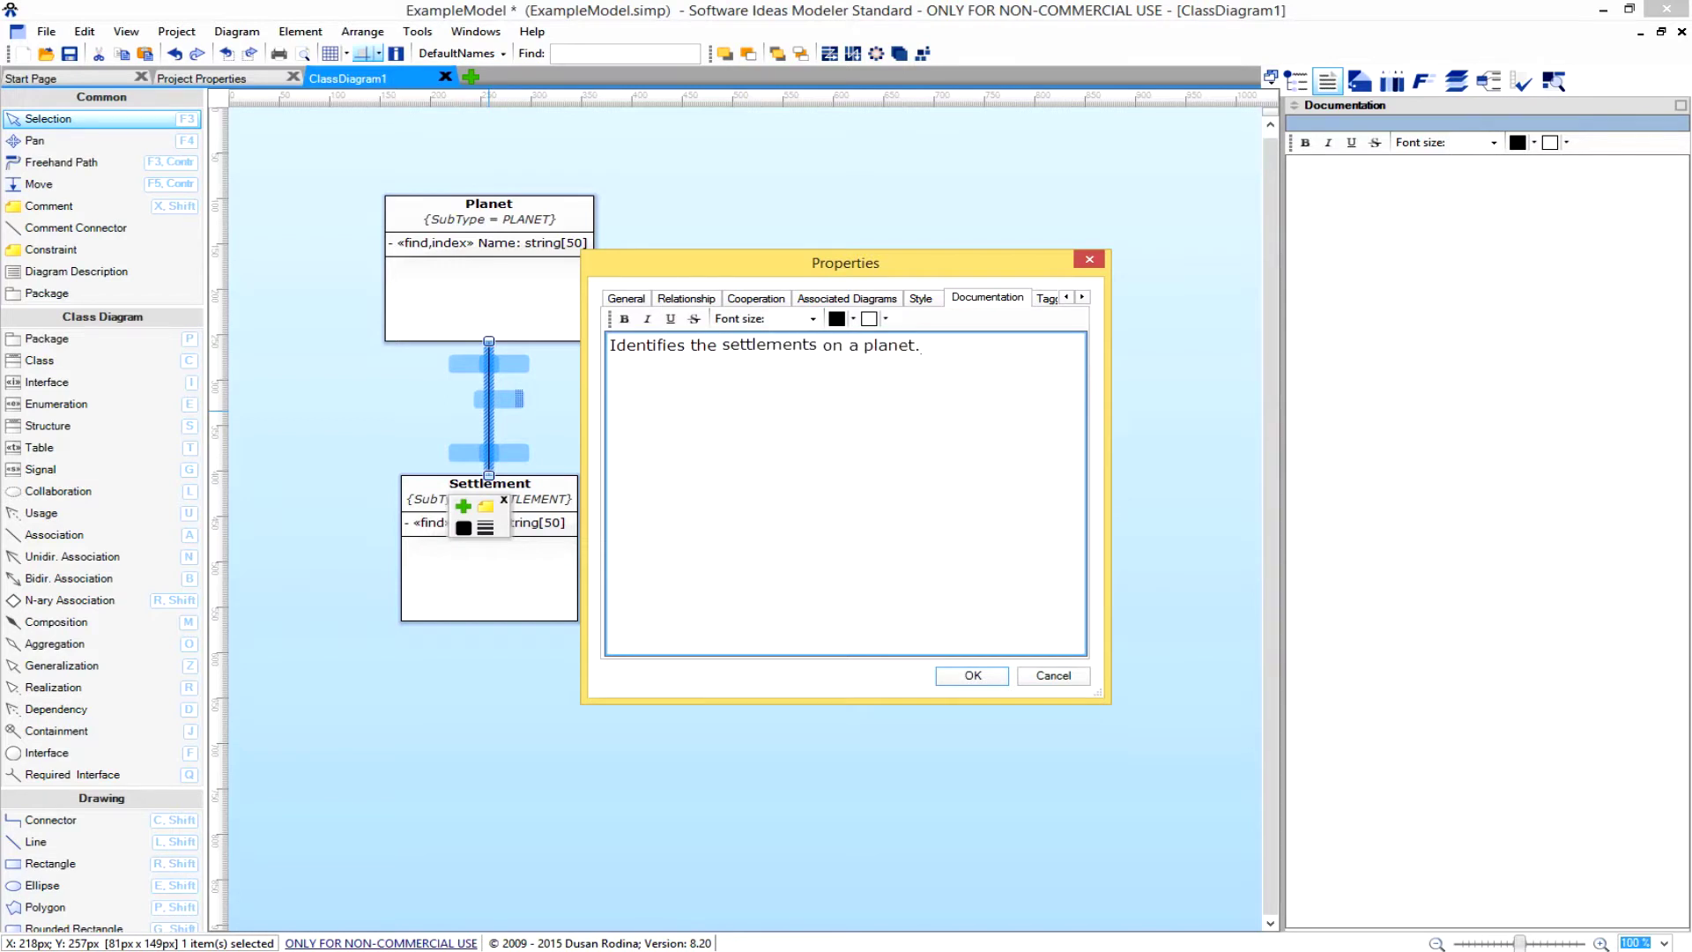
# Set the association's start role to ThePlanet and its end role to Settlements with multiplicity 0..*, and accept the properties.
pyautogui.click(627, 299)
pyautogui.click(684, 300)
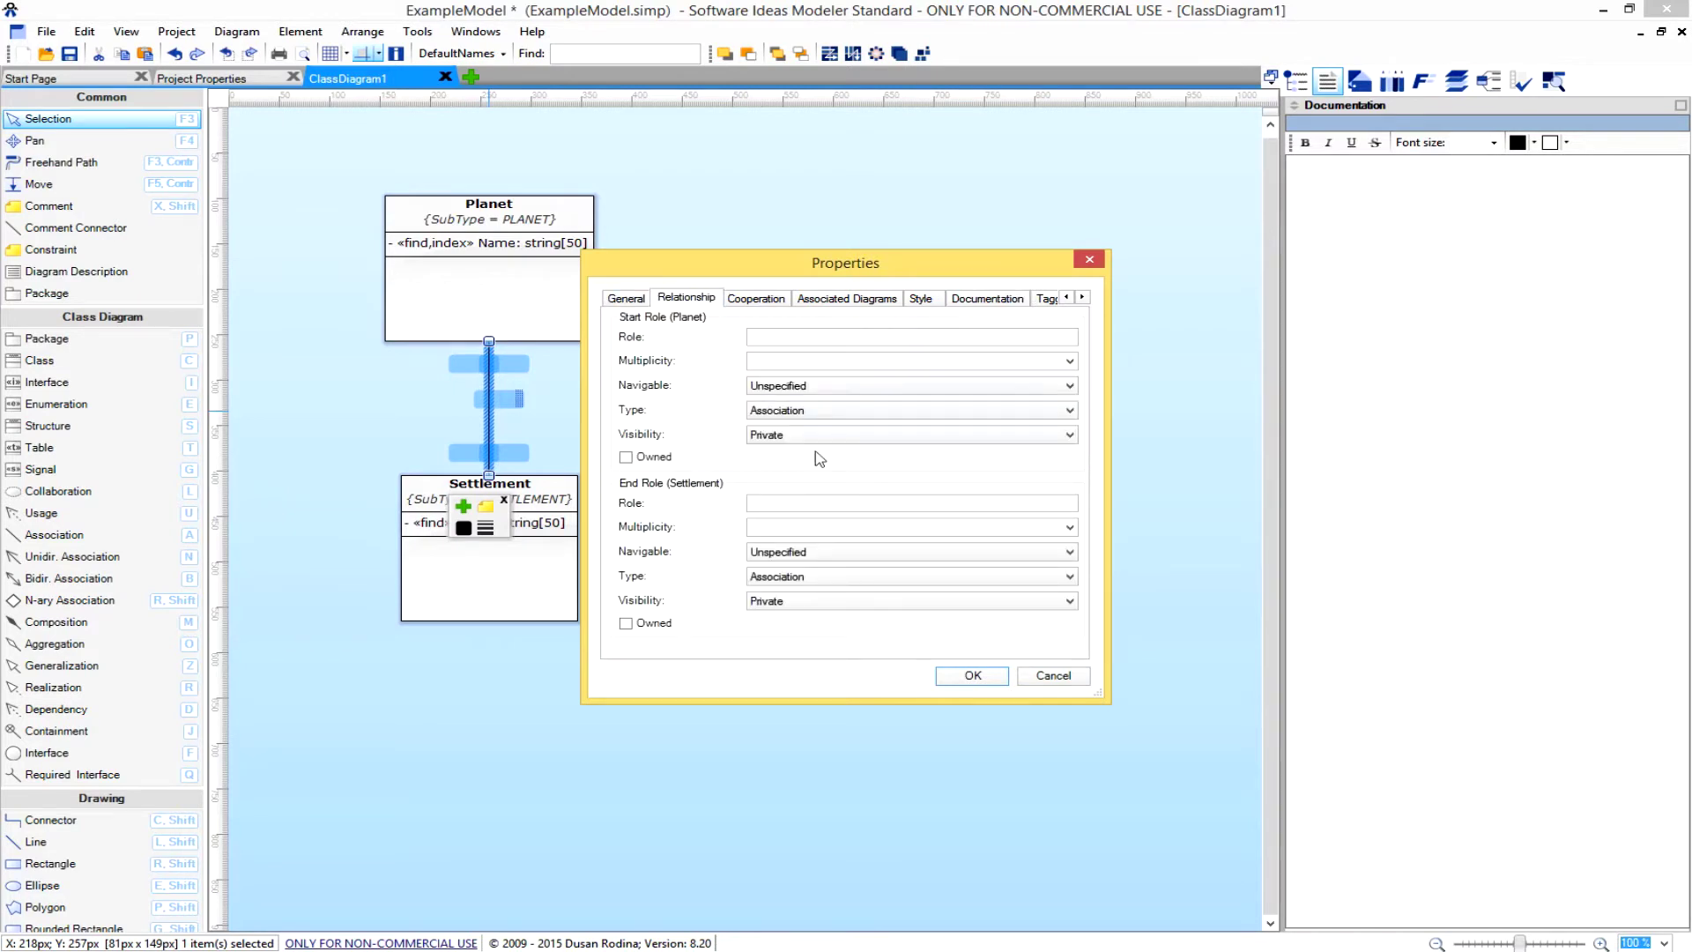
pyautogui.moveTo(815, 270); pyautogui.dragTo(931, 230)
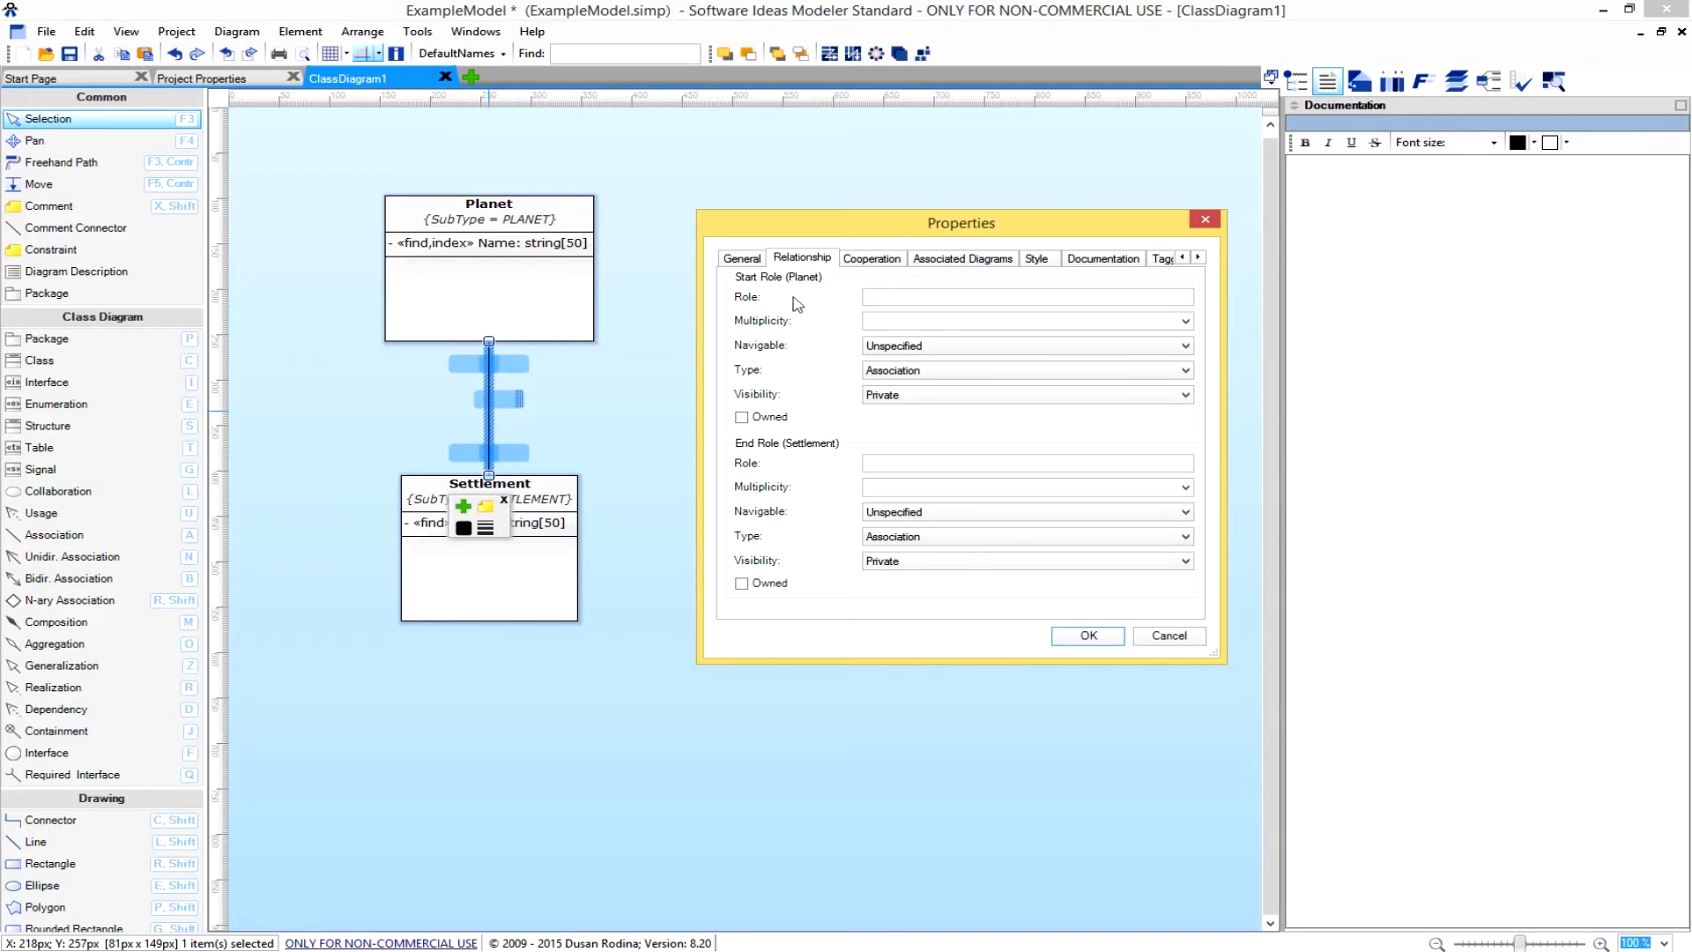
pyautogui.click(932, 296)
pyautogui.write('ThePlanet')
pyautogui.click(933, 467)
pyautogui.write('Settlements')
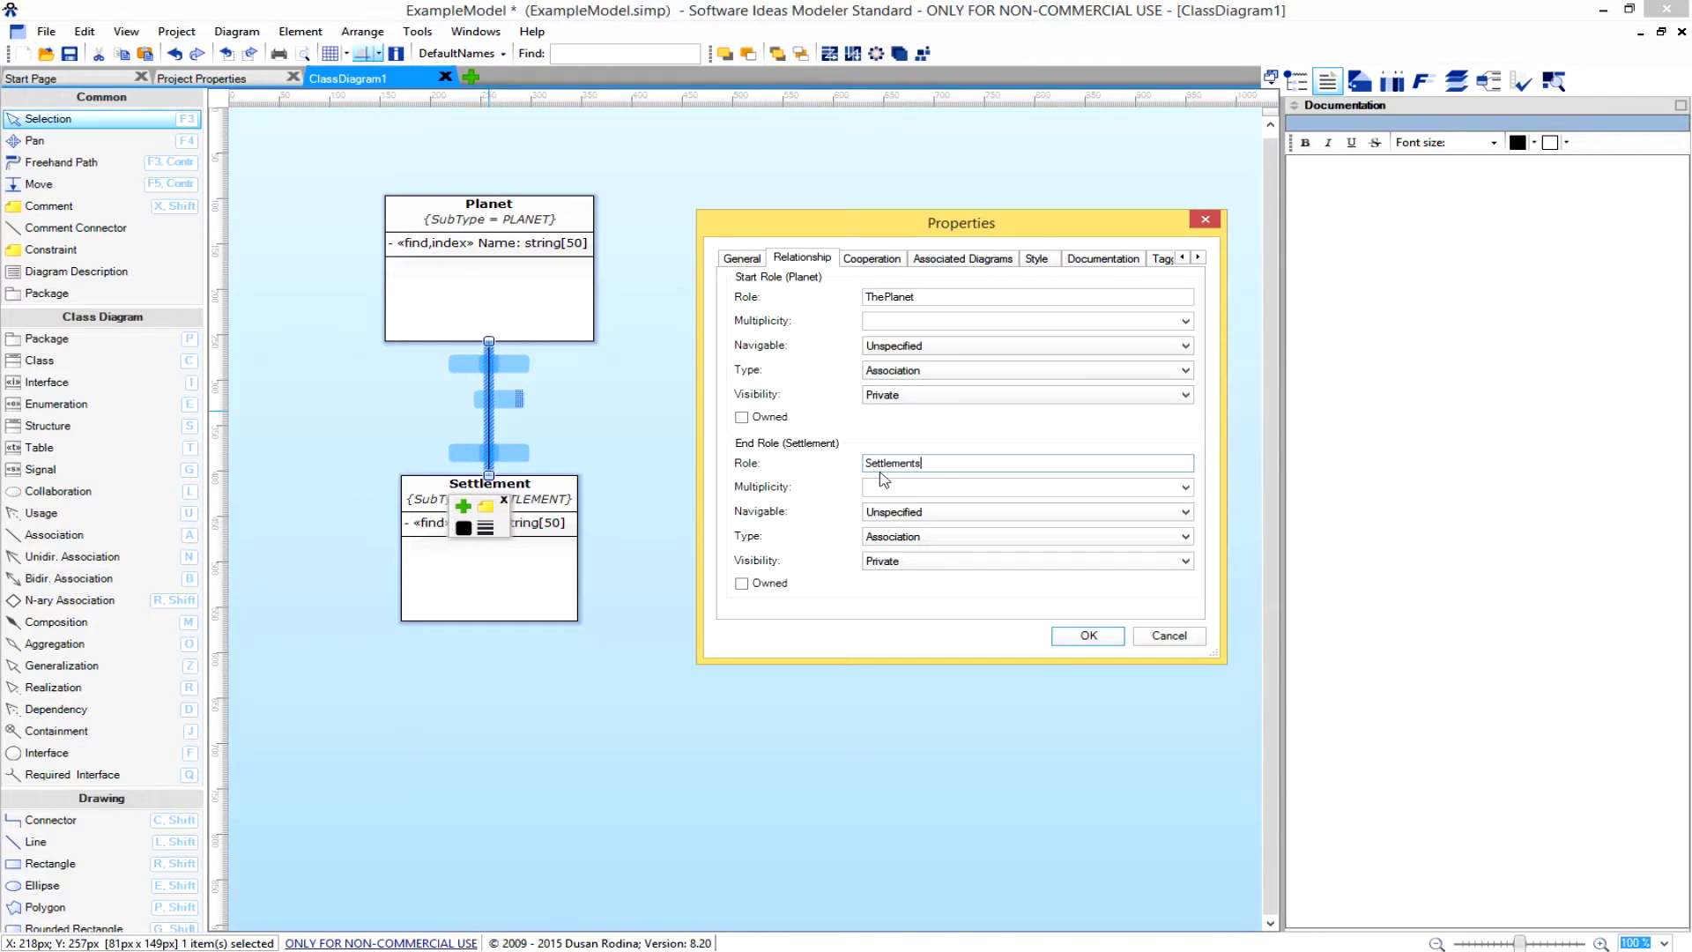
pyautogui.click(1186, 487)
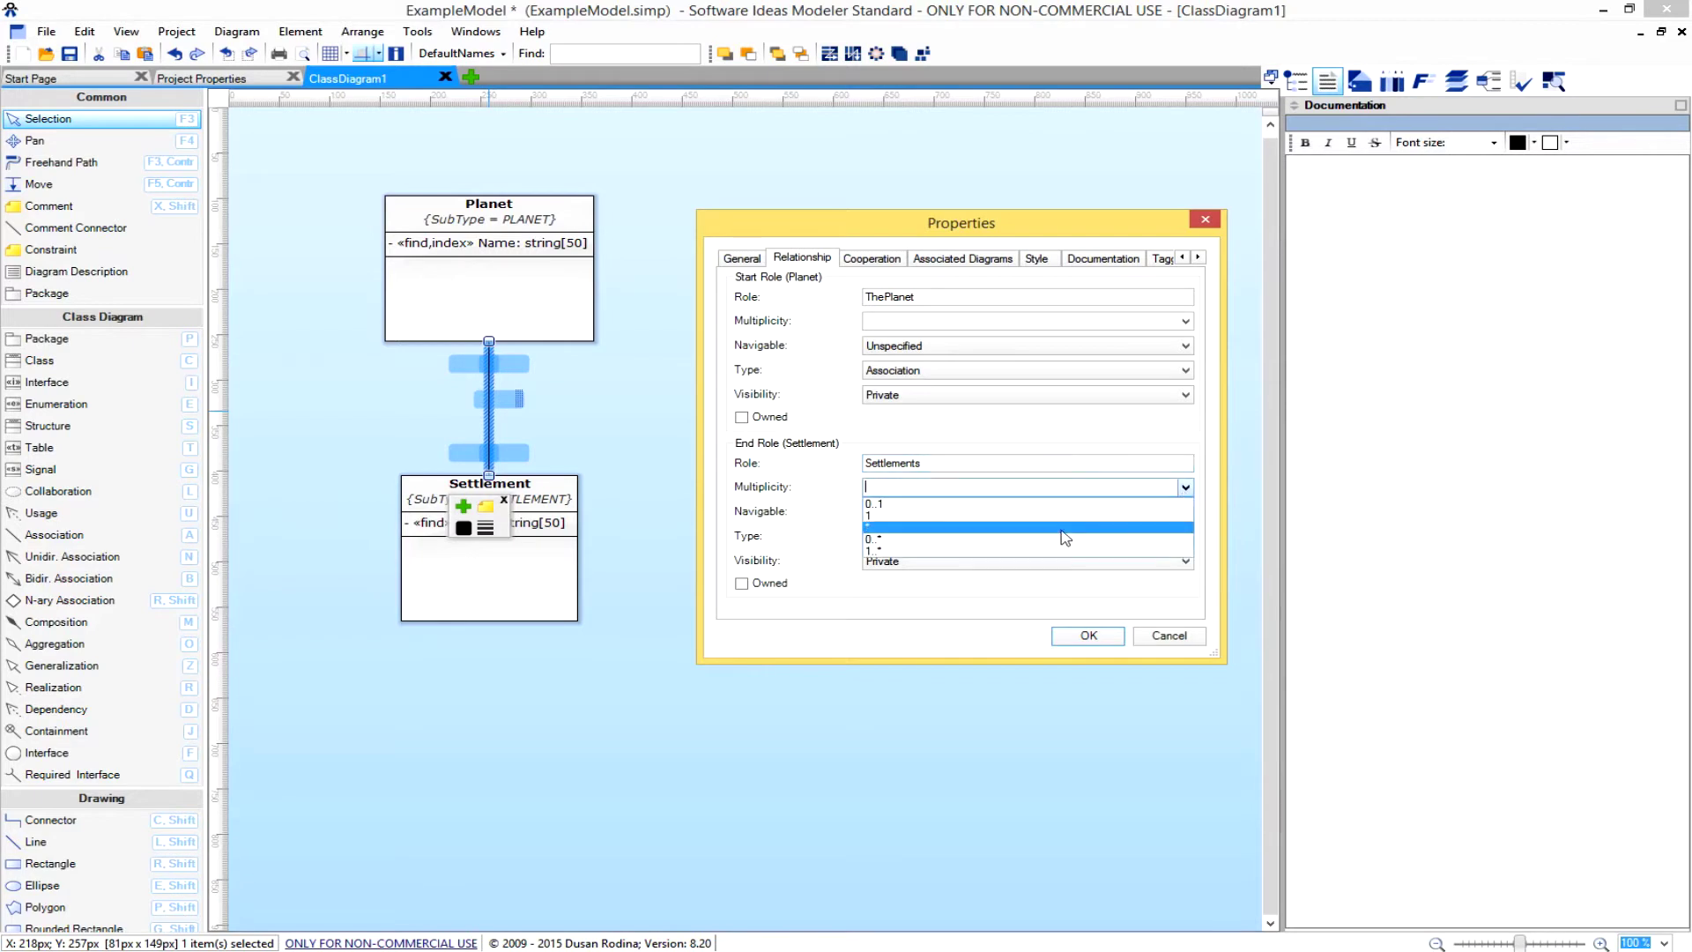
pyautogui.click(999, 539)
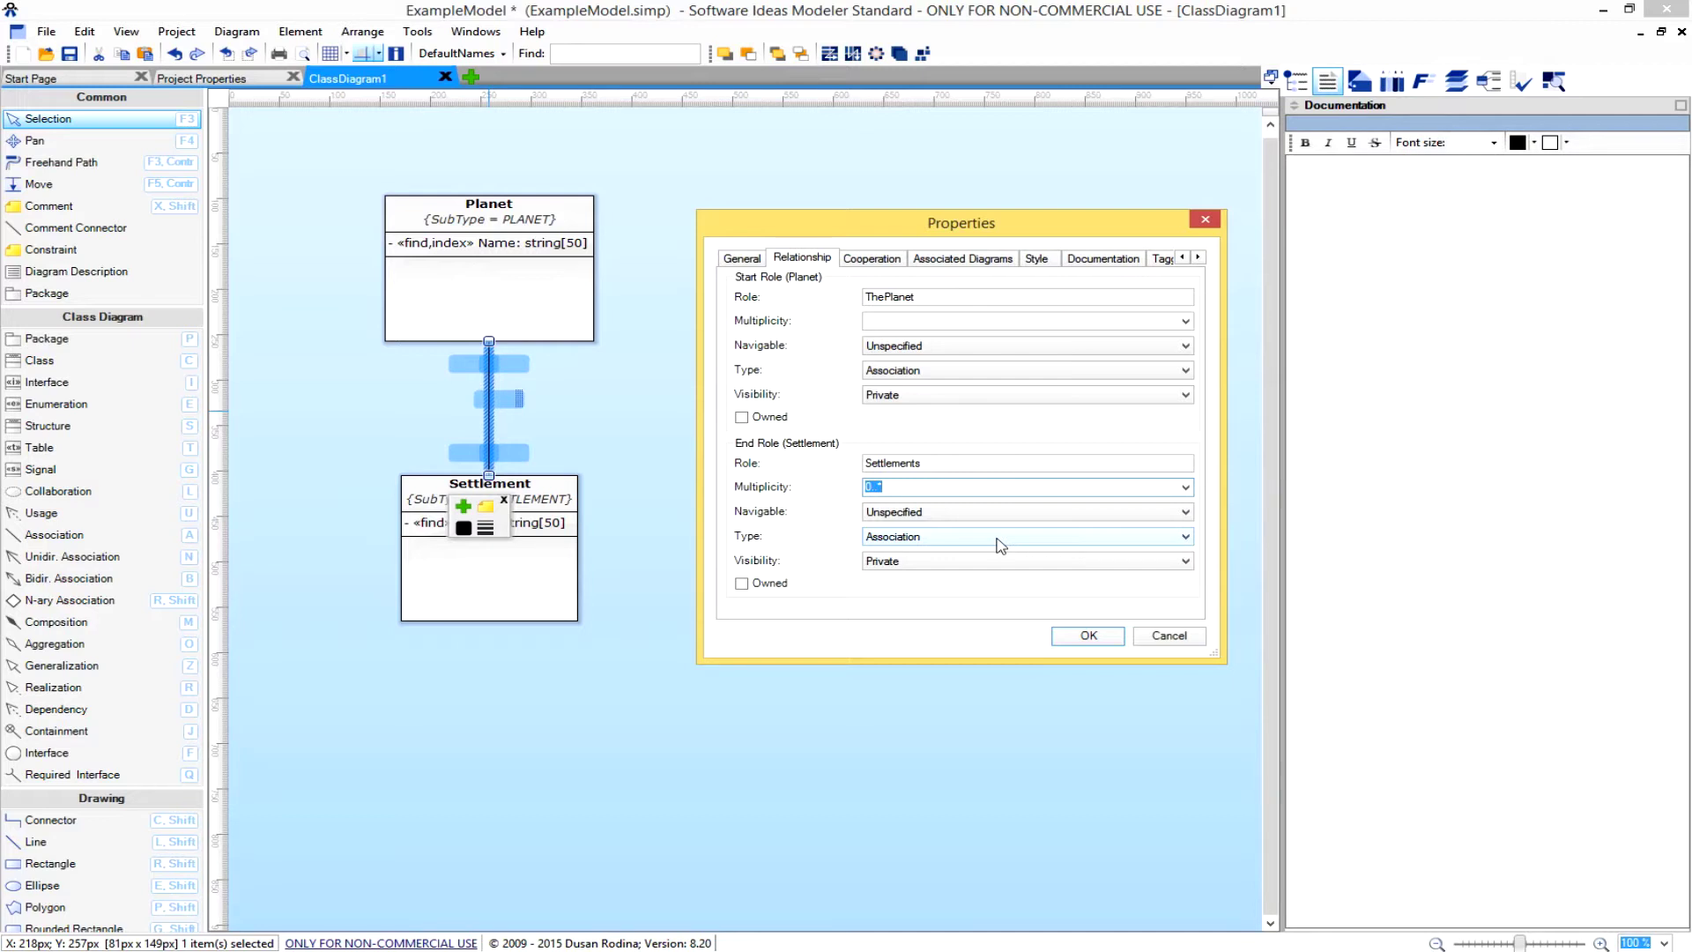
pyautogui.click(1106, 636)
# Separate the association's labels, with Settlements left of the line and 0..* and ThePlanet right of it, and save the project.
pyautogui.click(533, 453)
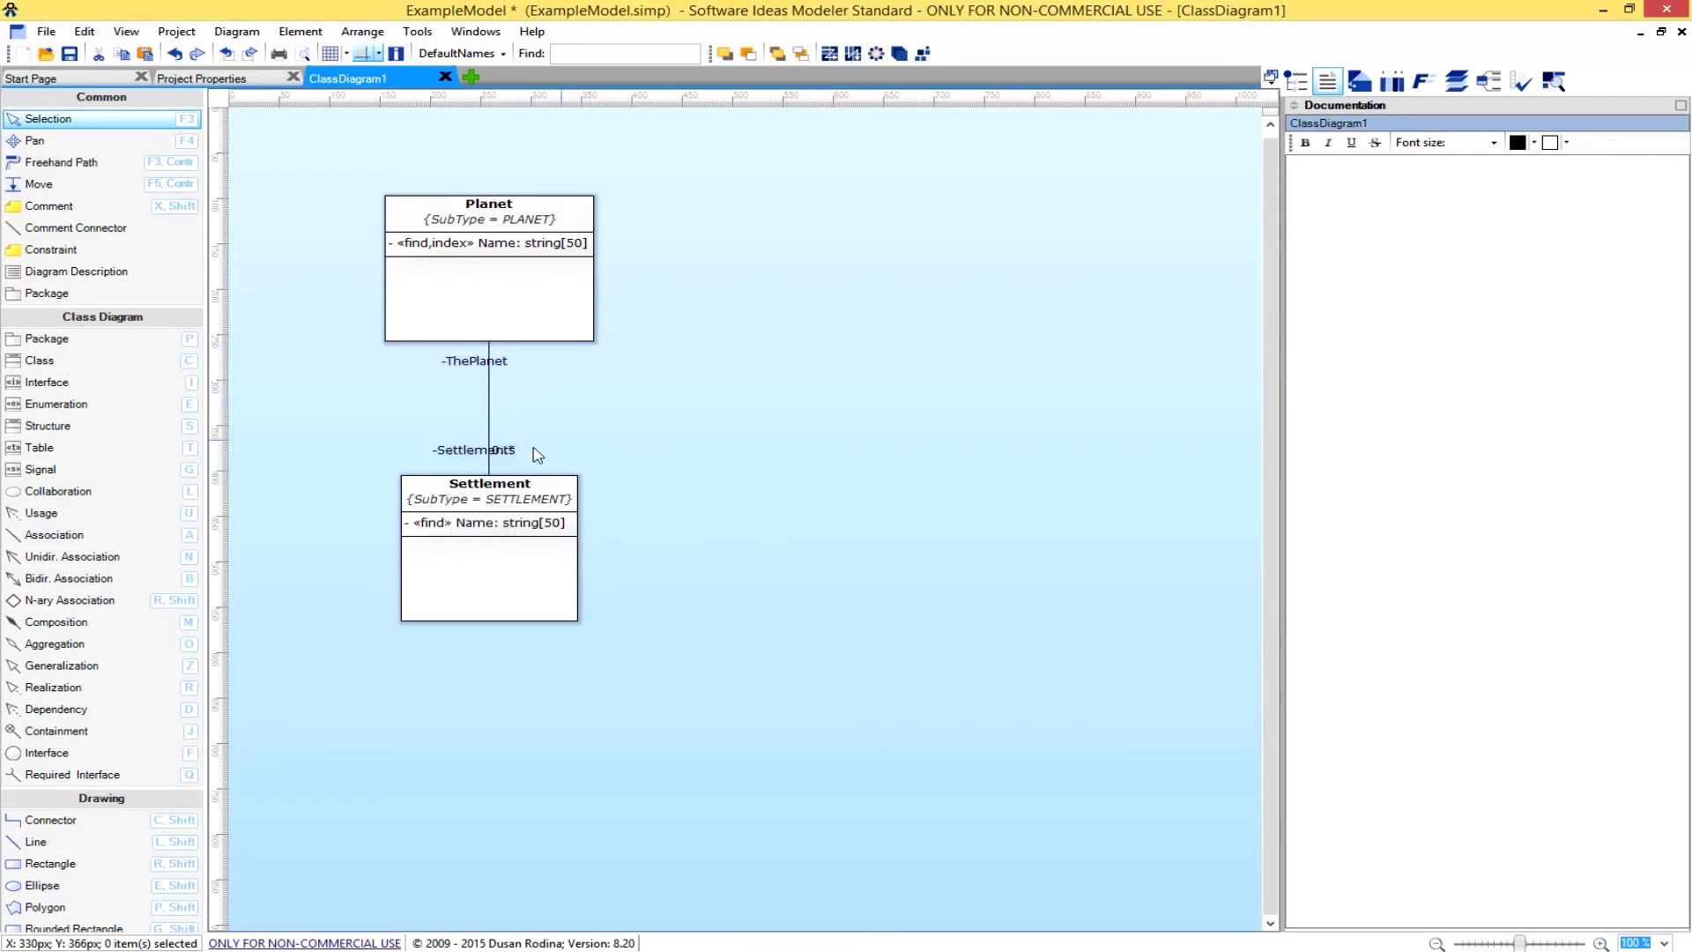
pyautogui.moveTo(453, 456); pyautogui.dragTo(522, 458)
pyautogui.moveTo(482, 373); pyautogui.dragTo(542, 363)
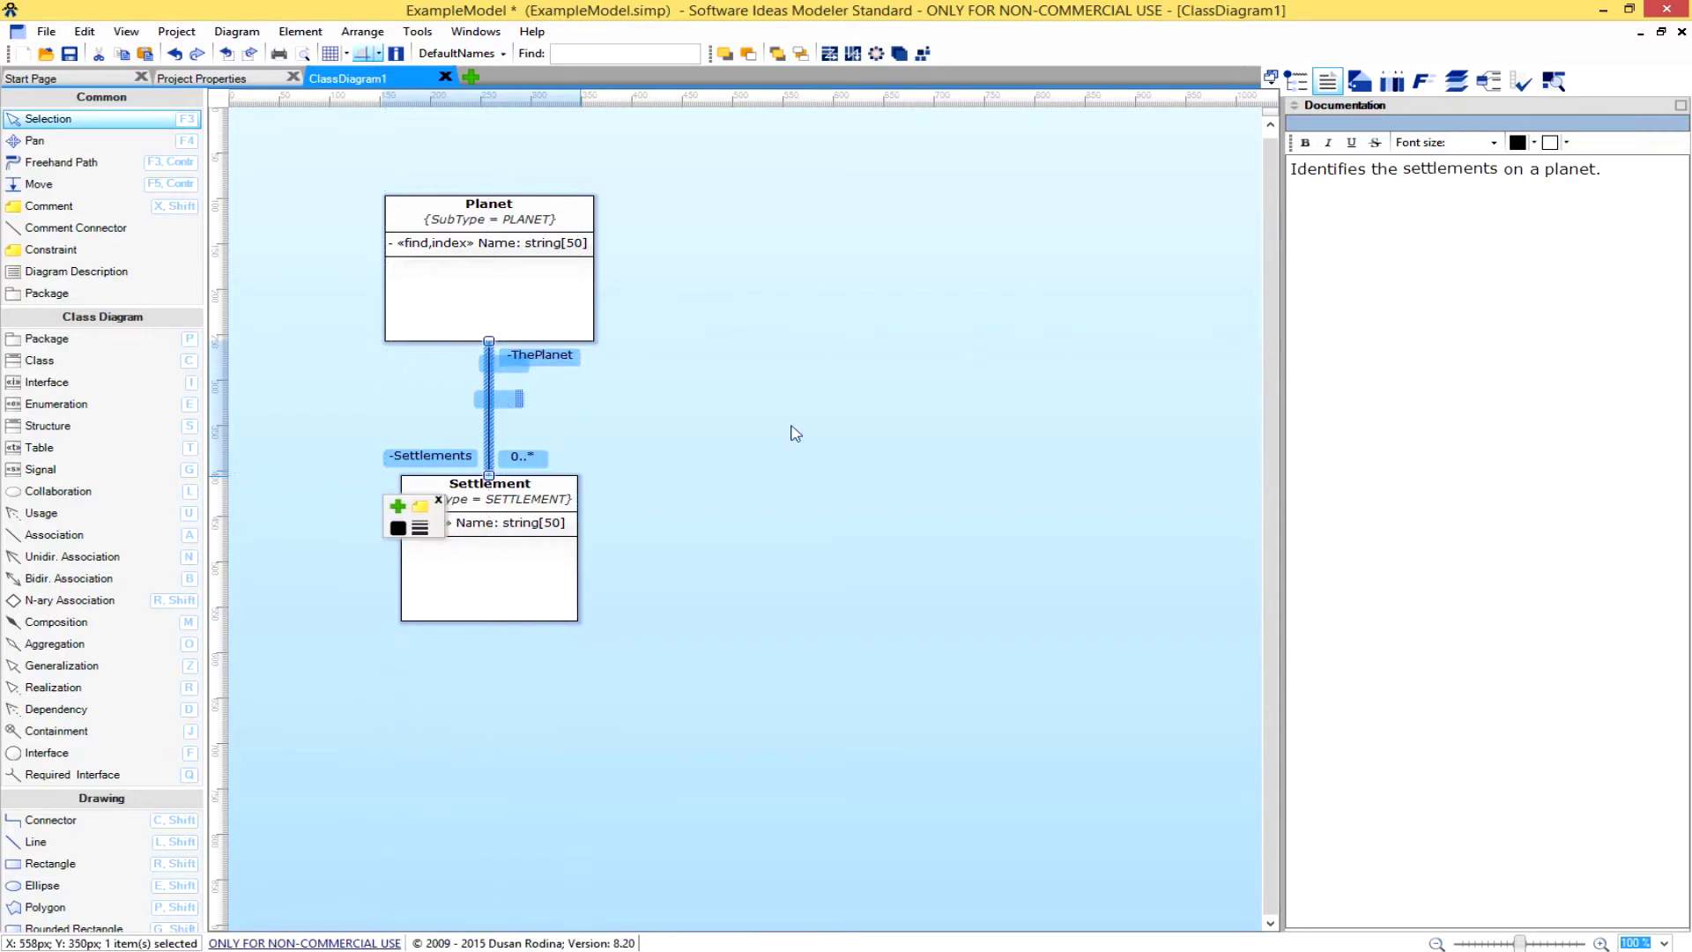
pyautogui.click(793, 431)
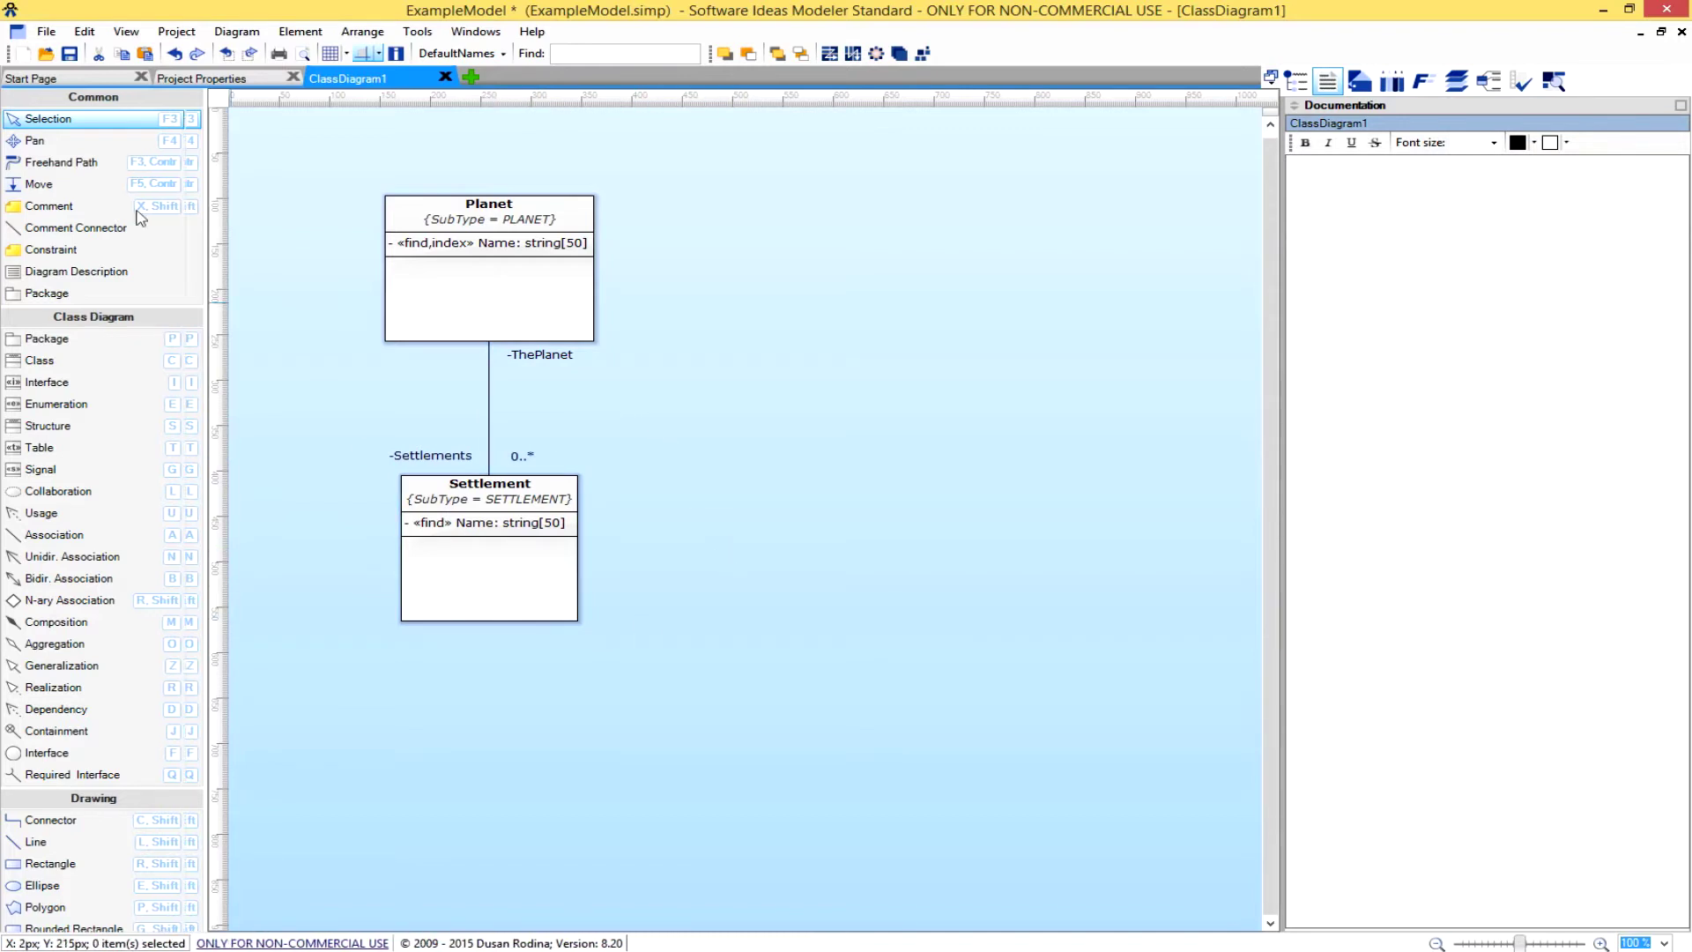
pyautogui.hotkey('ctrl', 's')
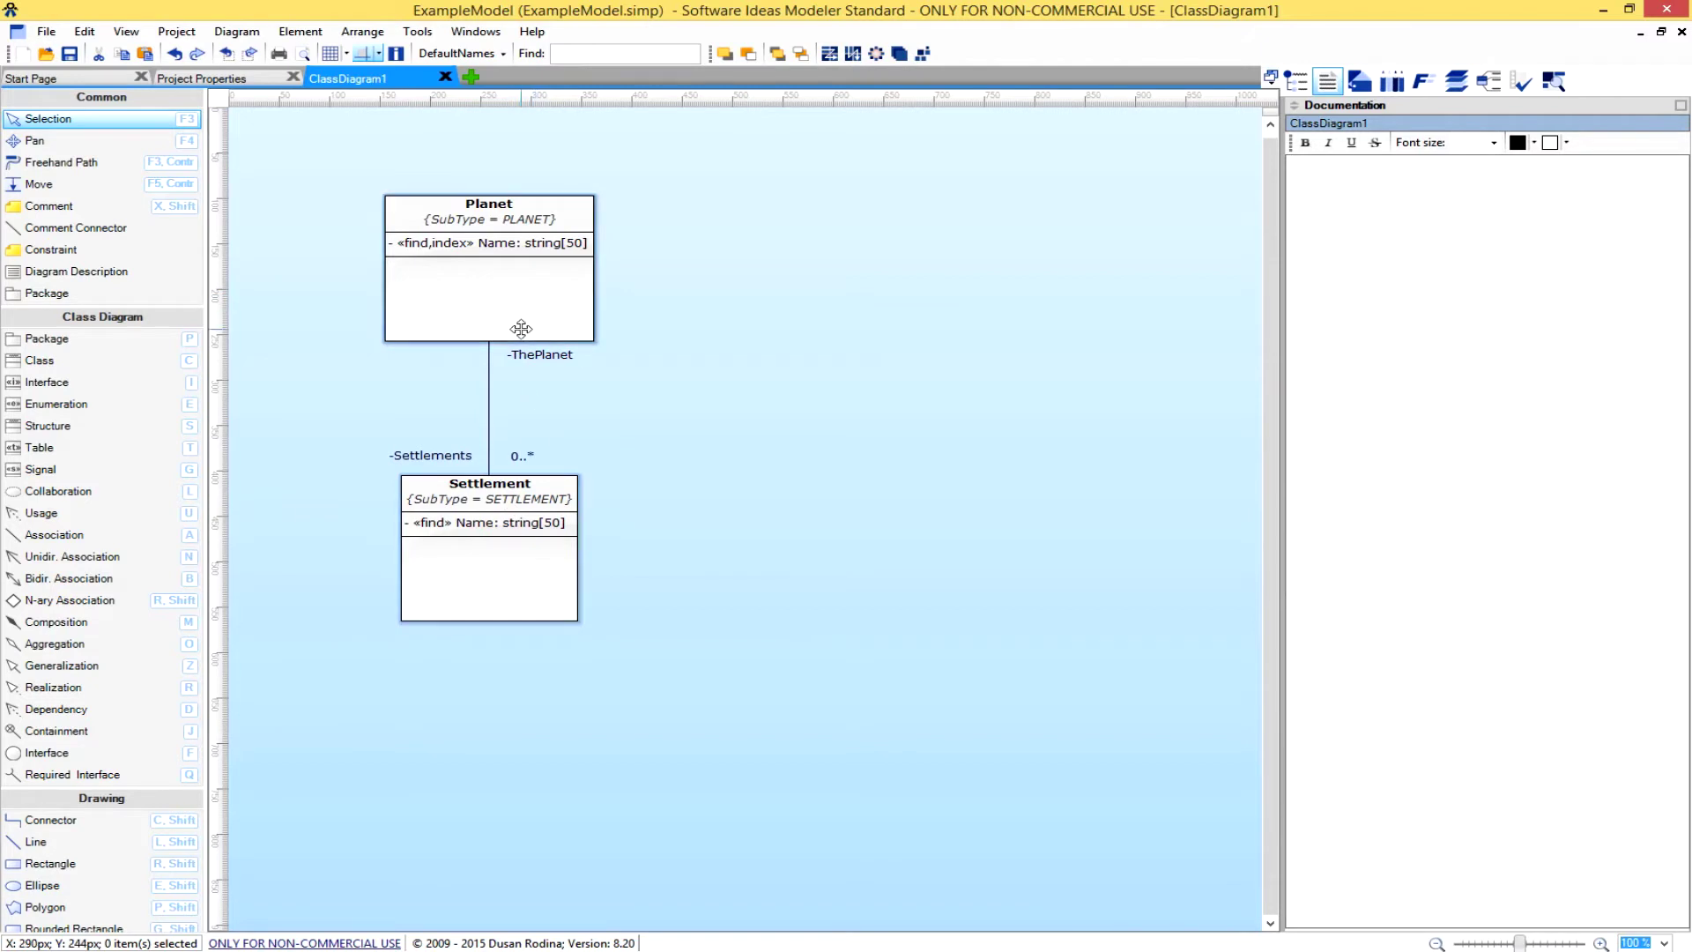
pyautogui.click(520, 302)
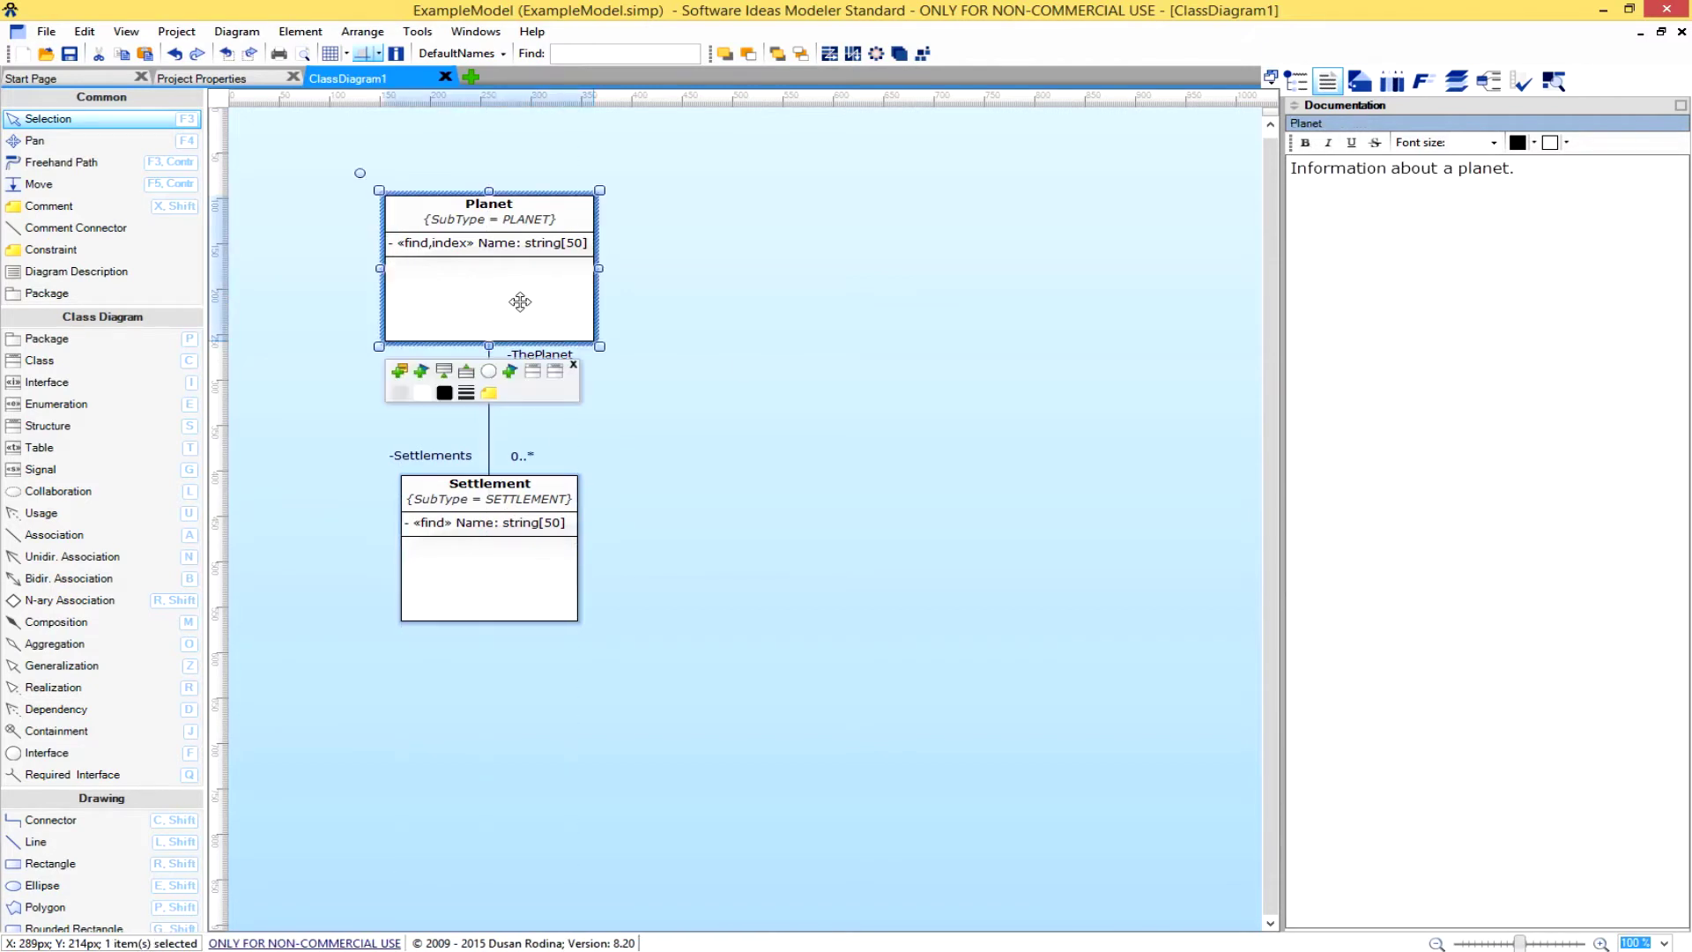
pyautogui.click(740, 367)
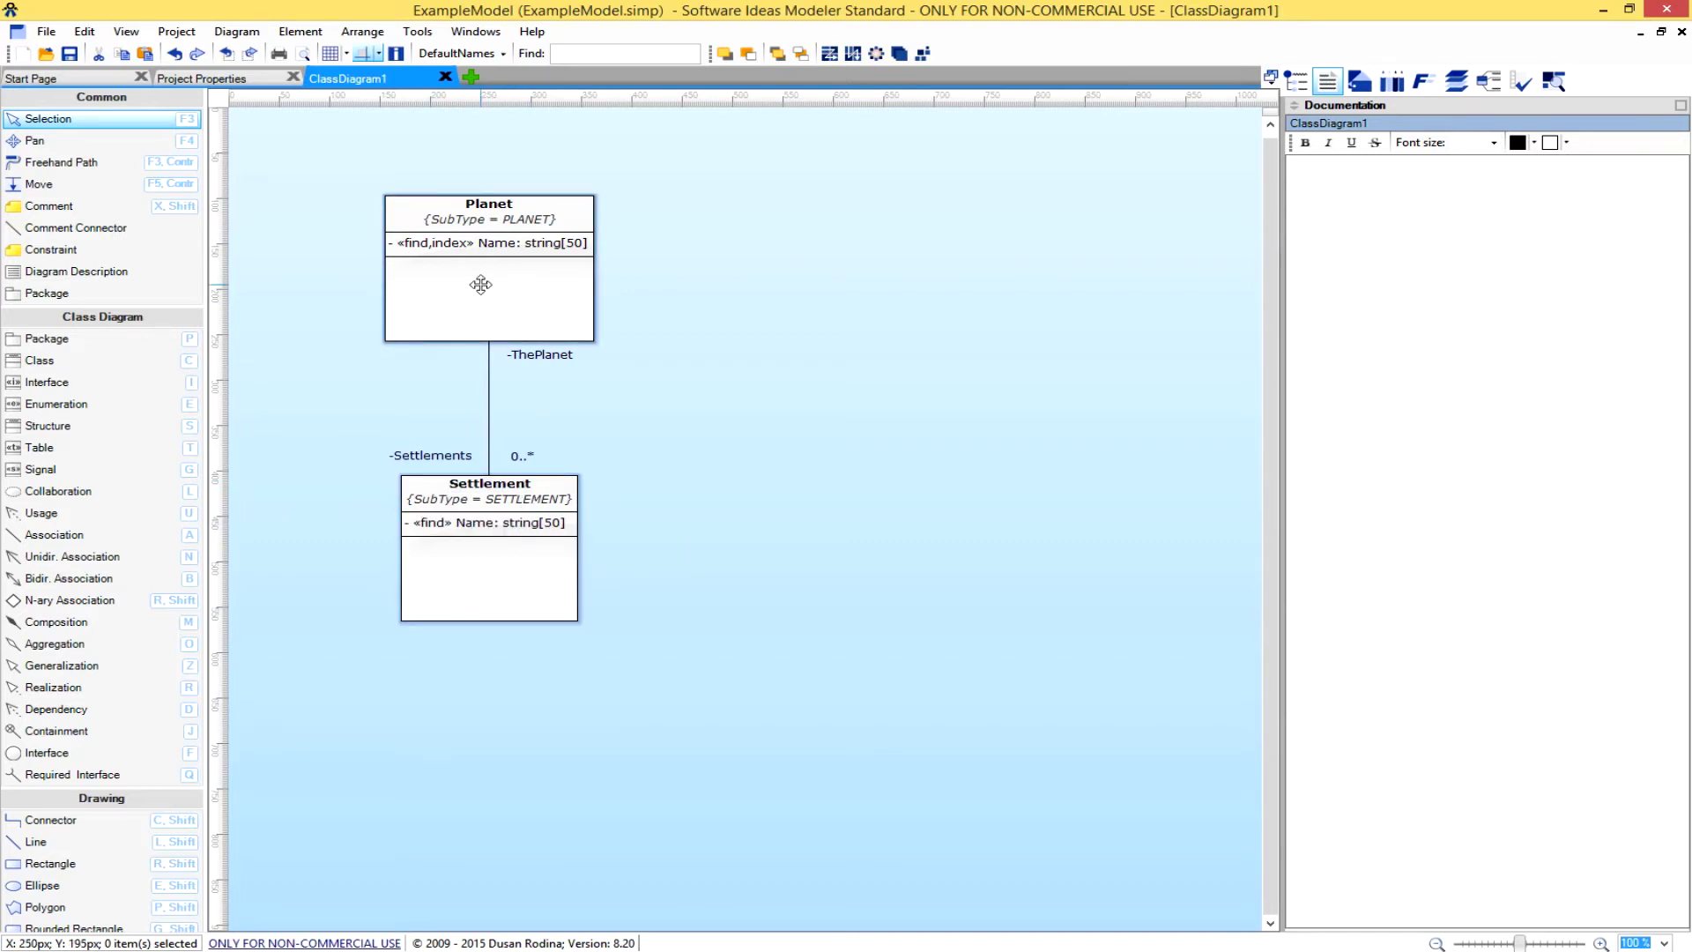
pyautogui.click(499, 573)
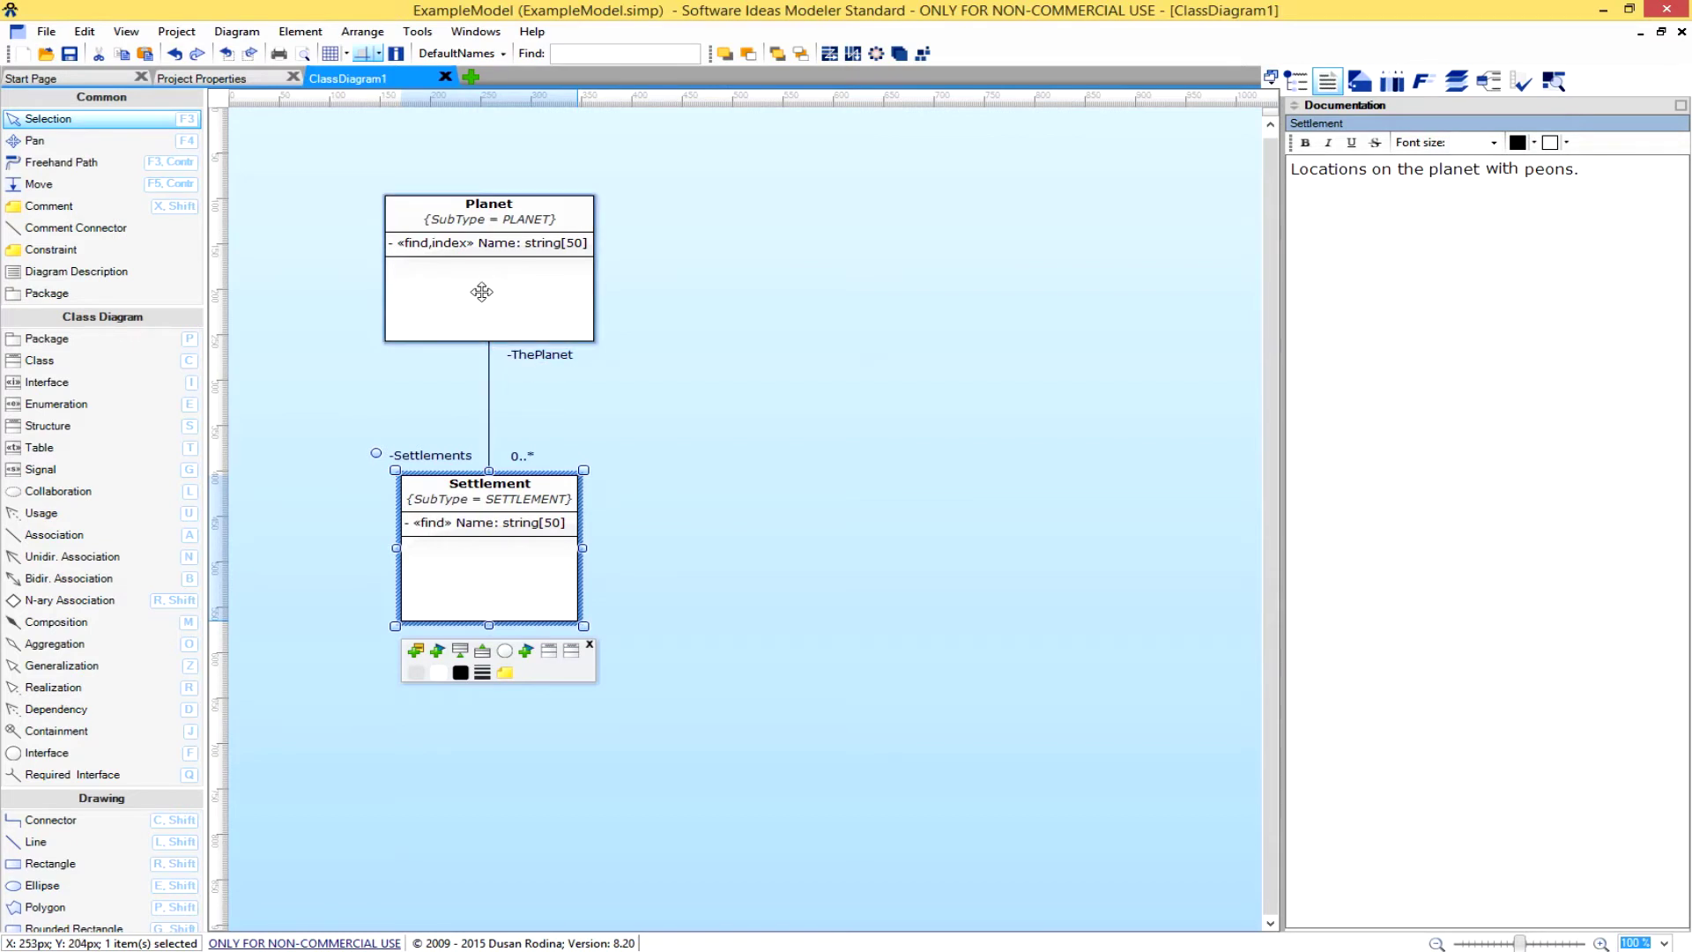
pyautogui.click(679, 343)
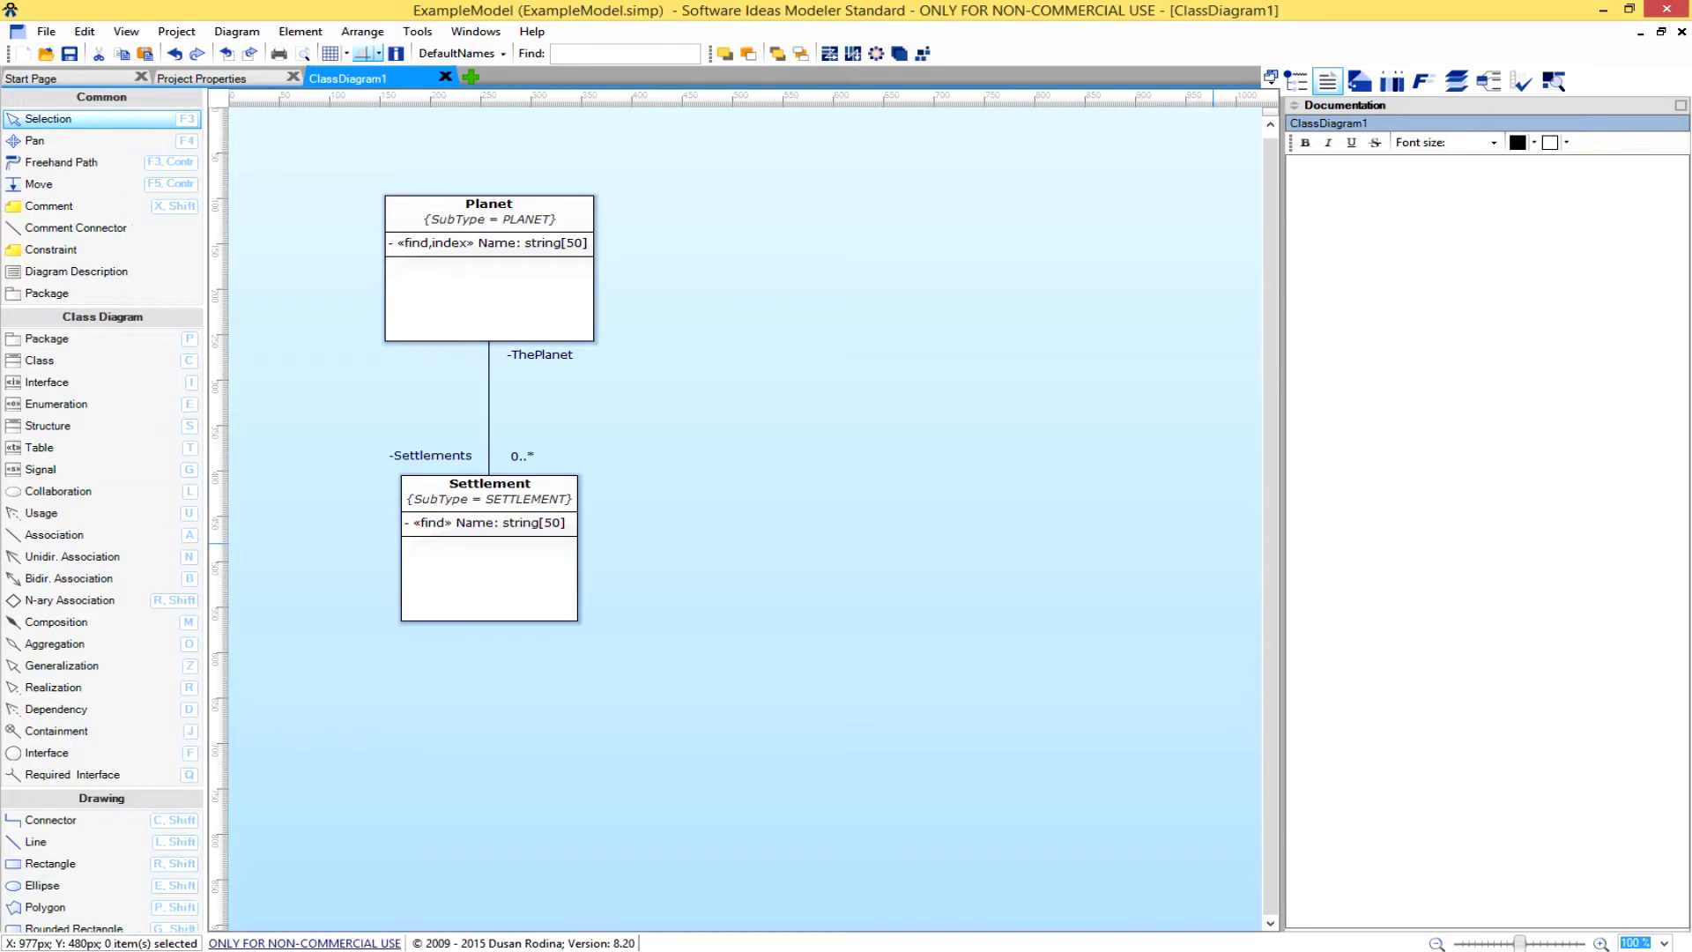
# Switch to Unity, regenerate the Example Model code, and dismiss the completion message.
pyautogui.hotkey('alt', 'Tab')
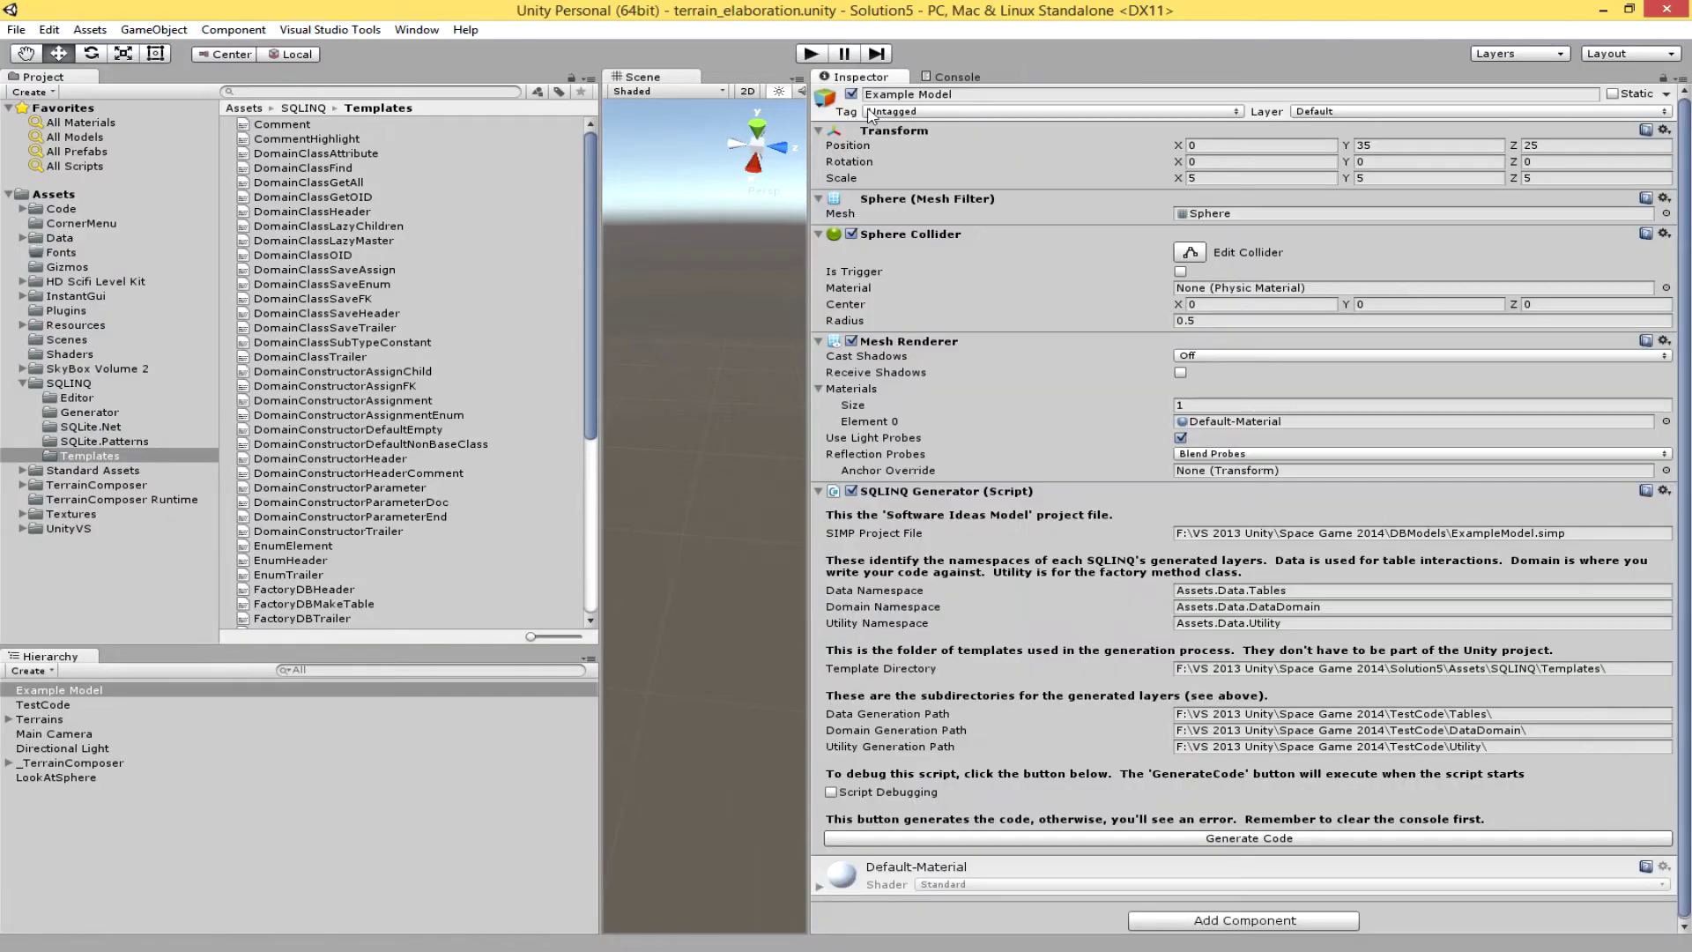
pyautogui.click(1284, 840)
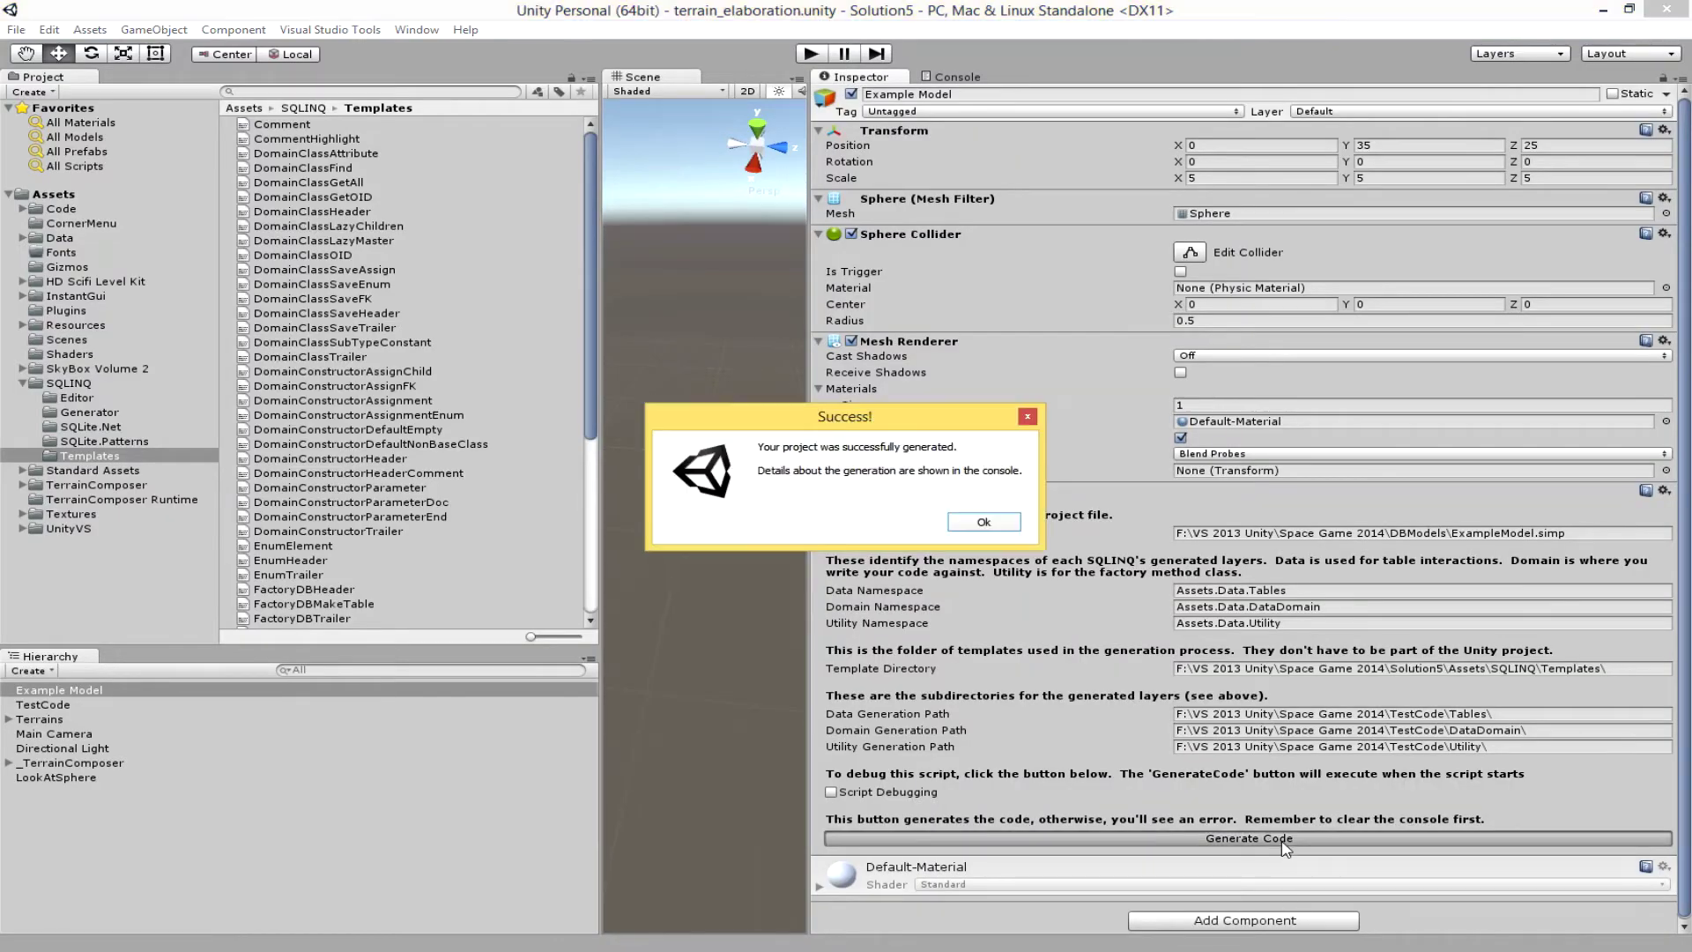
pyautogui.click(974, 526)
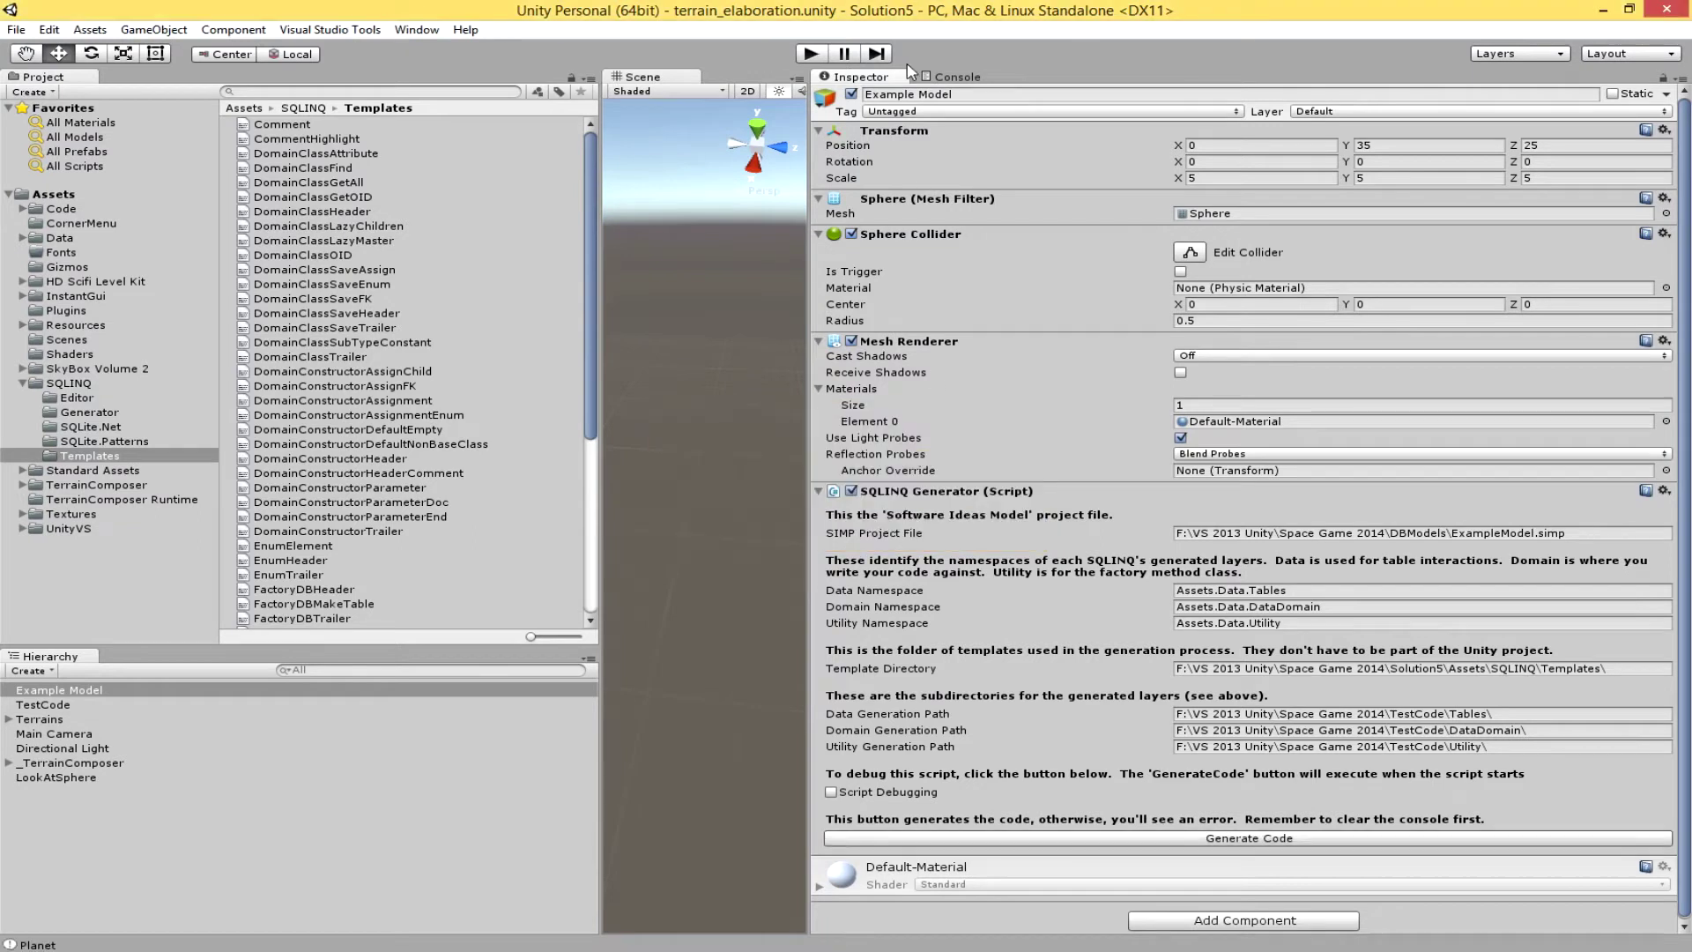
# Check the console for messages from the code generation, and return to the Example Model's Inspector.
pyautogui.click(941, 79)
pyautogui.click(910, 121)
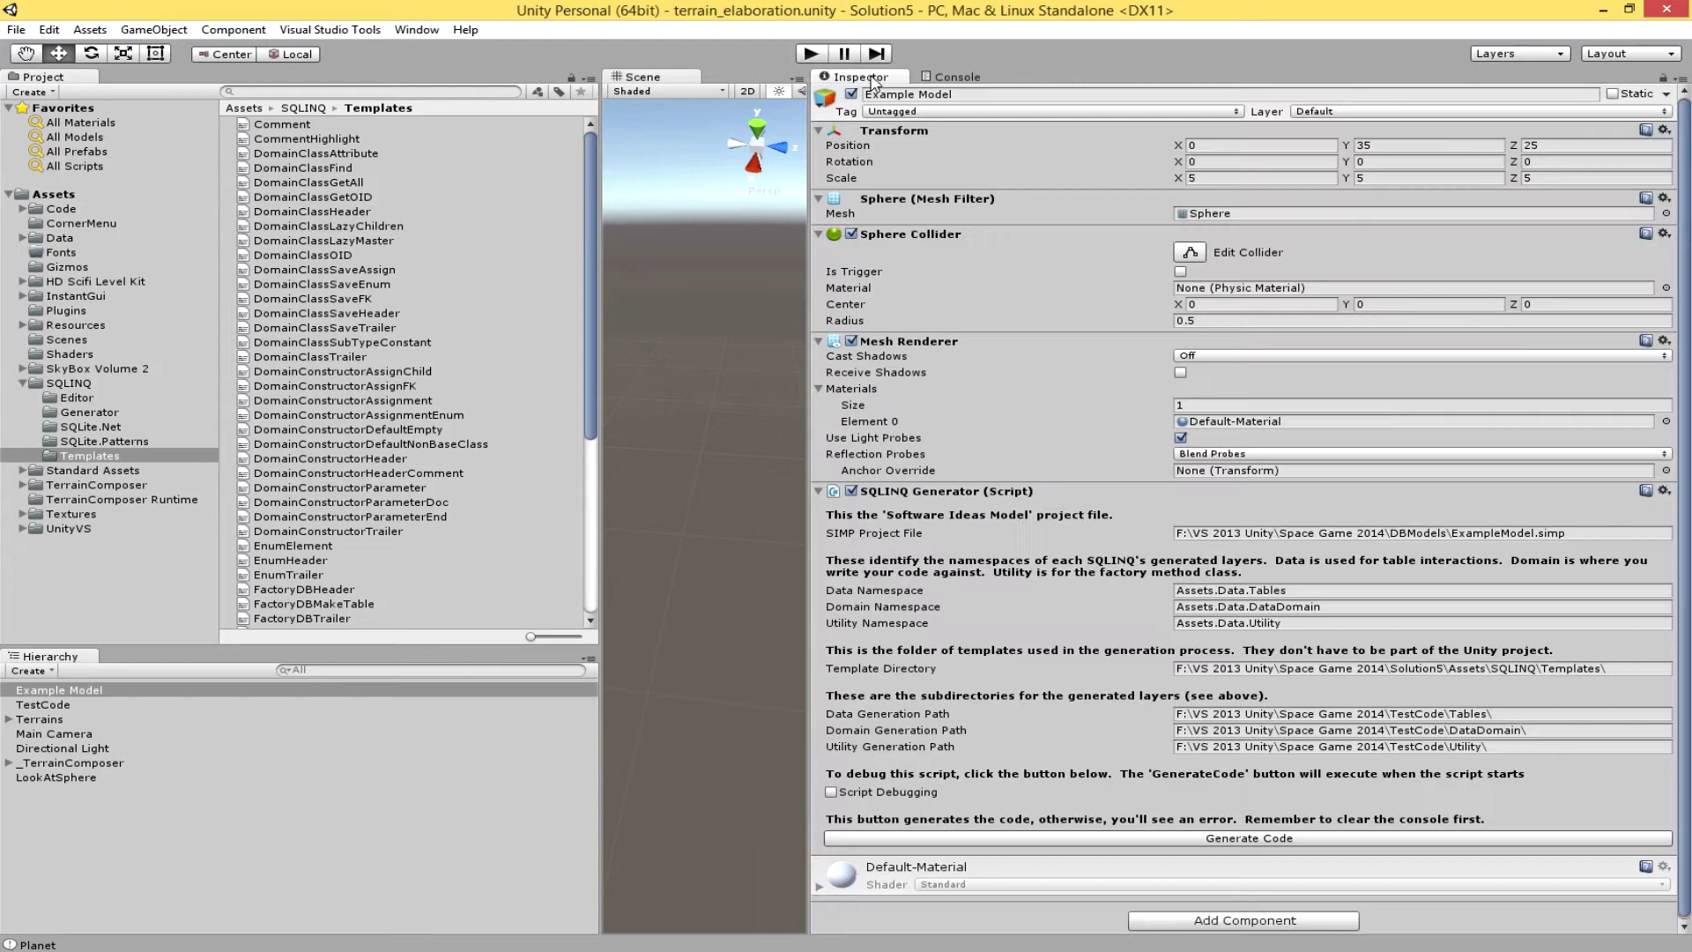
pyautogui.click(875, 81)
# Switch to Notepad++ and examine the LazyLoadChildren type and name of the Settlements property in Planet.cs.
pyautogui.hotkey('alt', 'Tab')
pyautogui.hotkey('alt', 'Tab')
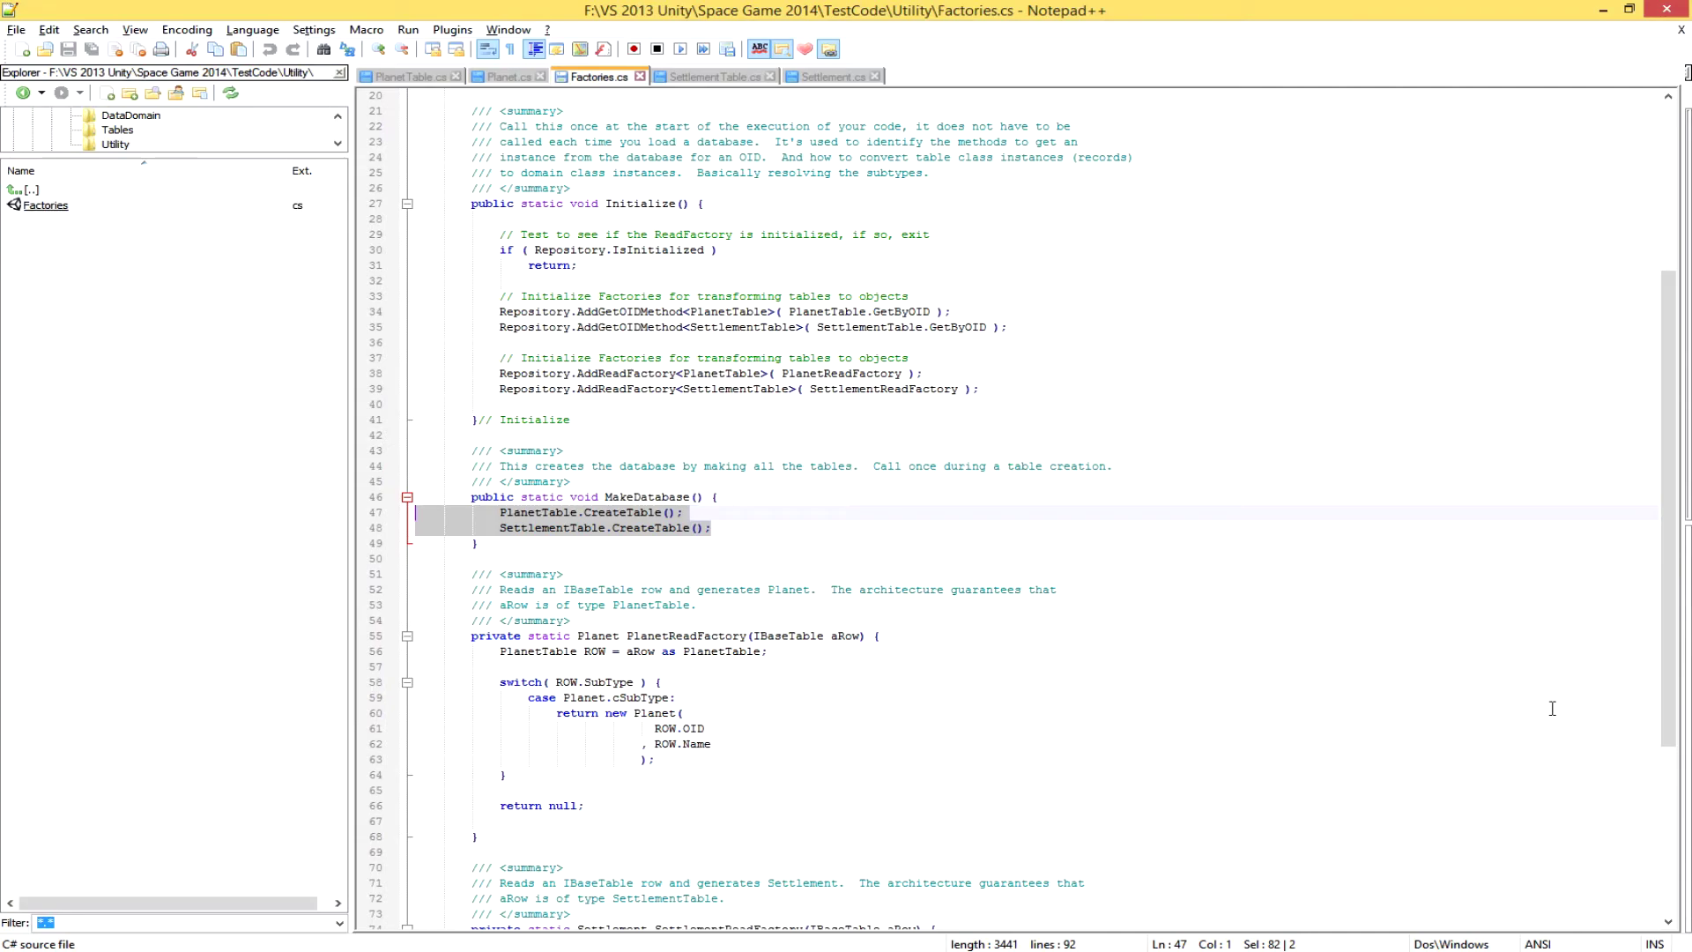
pyautogui.click(934, 550)
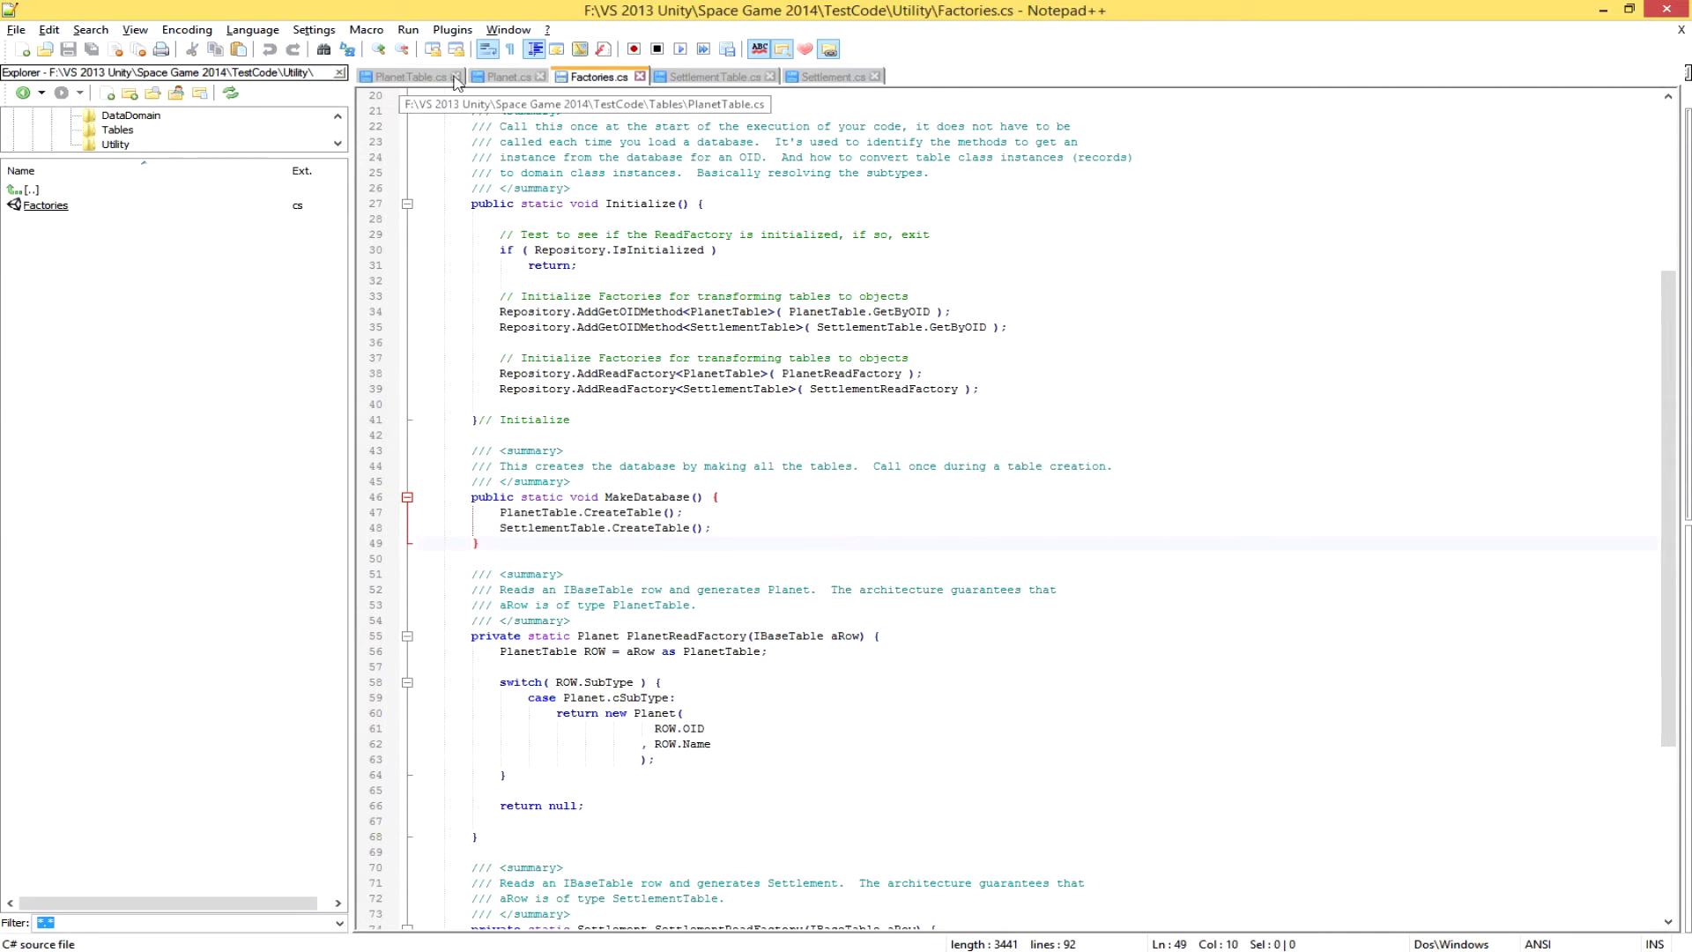
pyautogui.click(507, 76)
pyautogui.scroll(13, 734, 462)
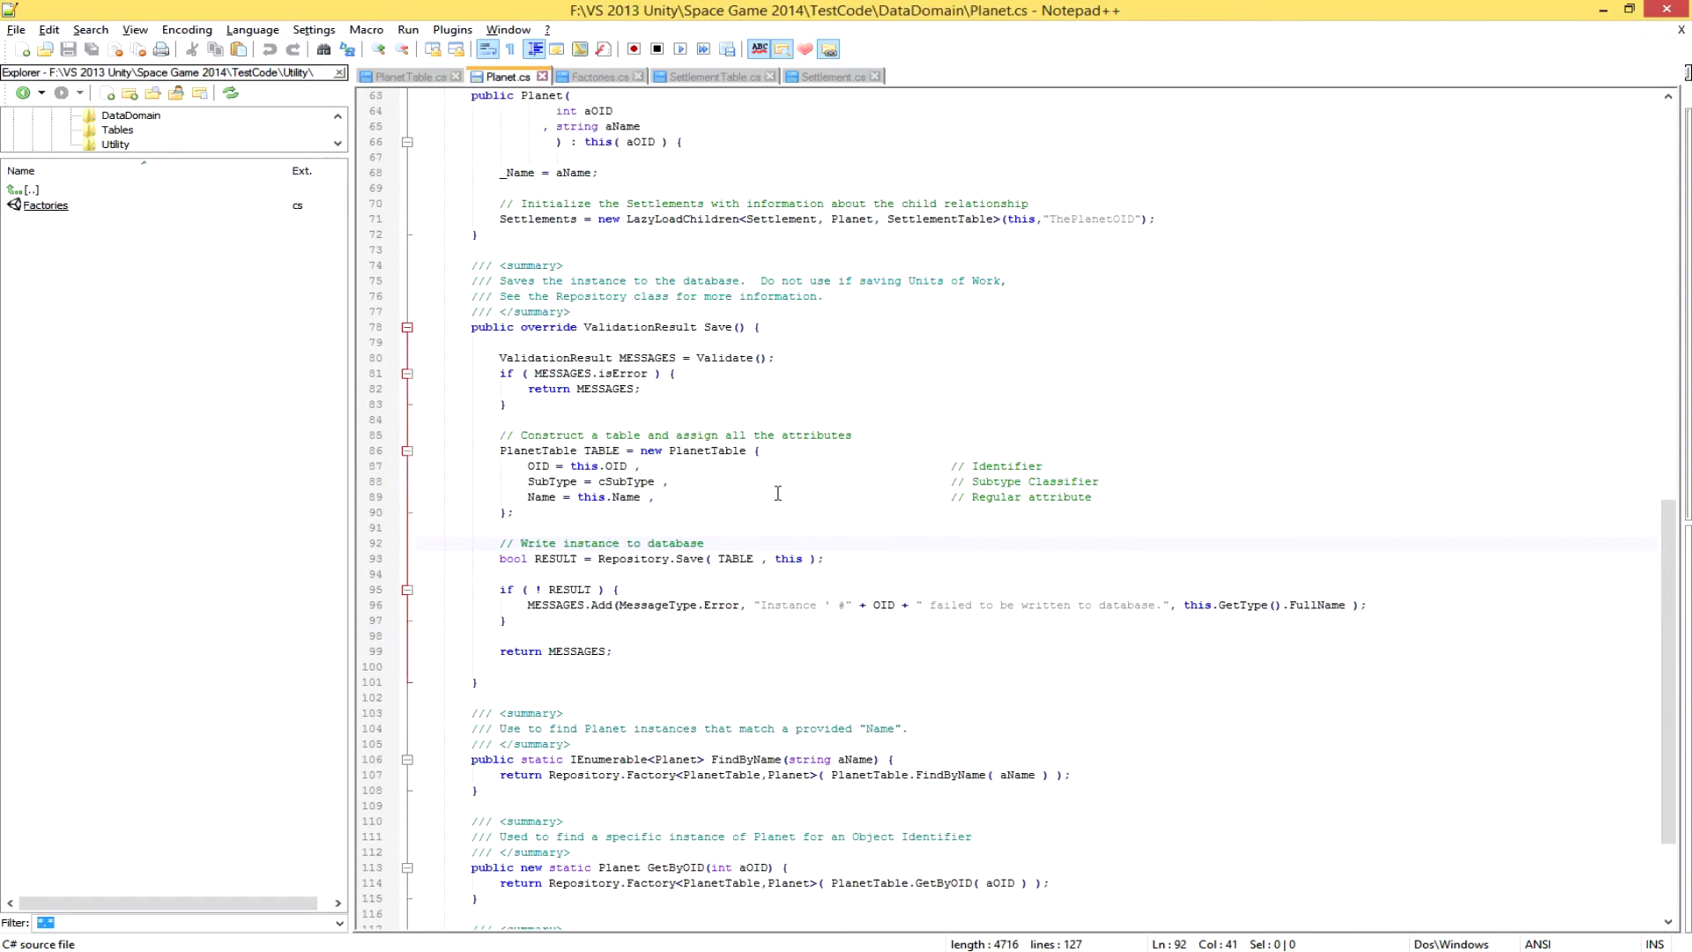
pyautogui.scroll(5, 777, 493)
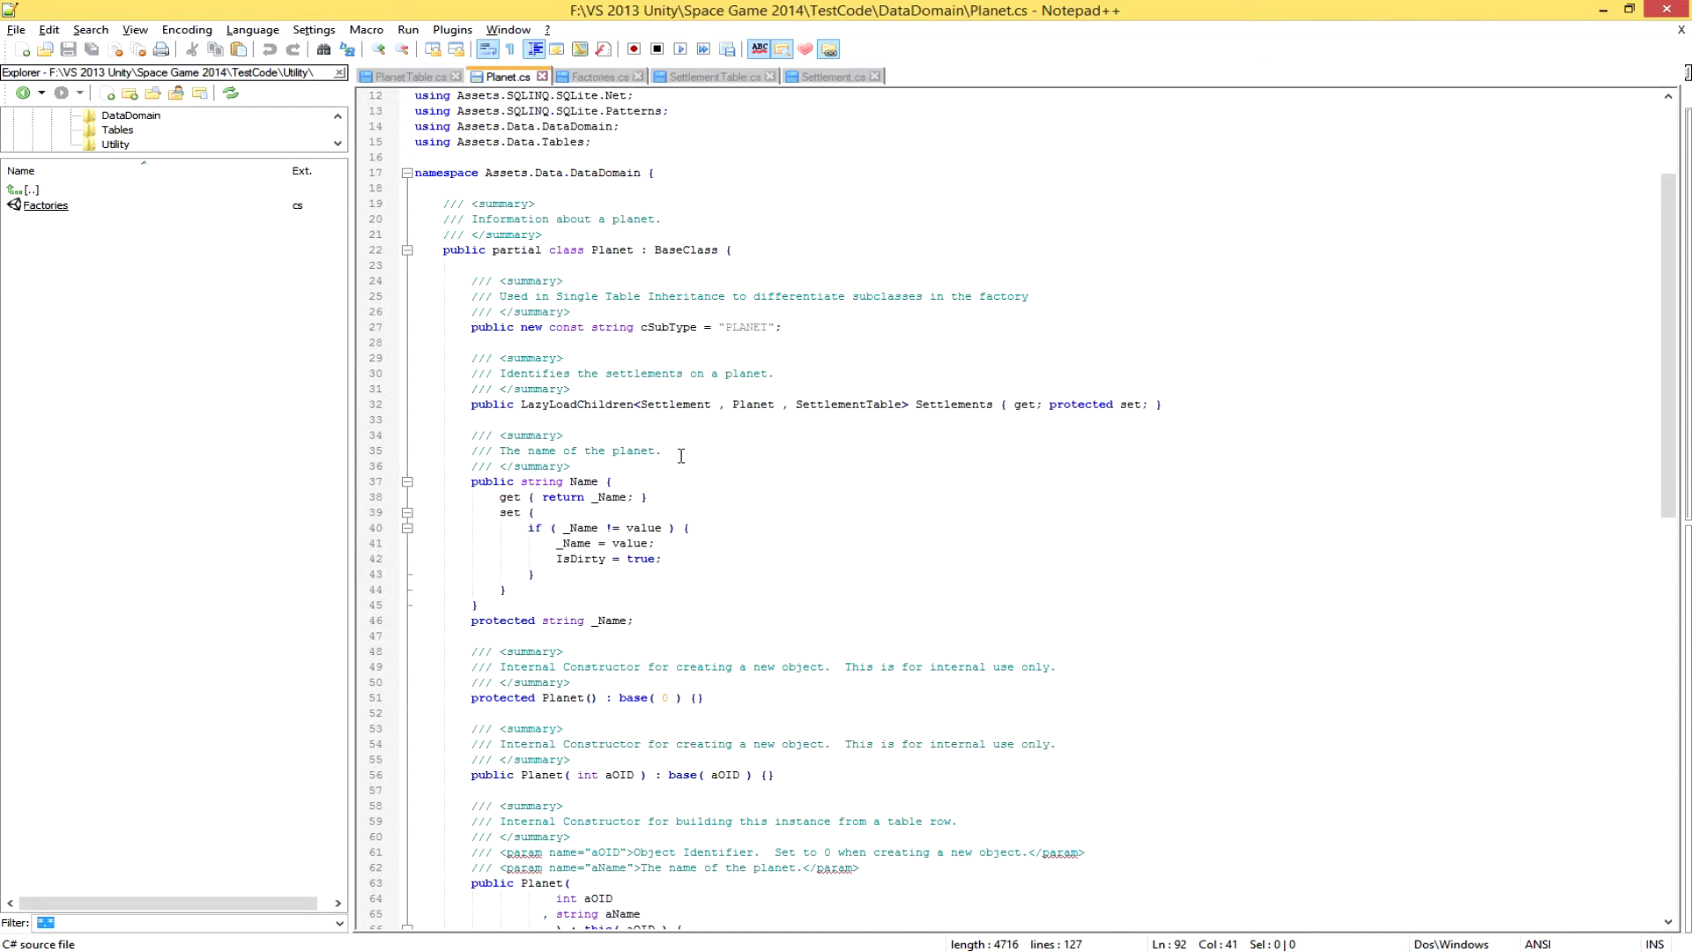
pyautogui.moveTo(521, 407); pyautogui.dragTo(911, 405)
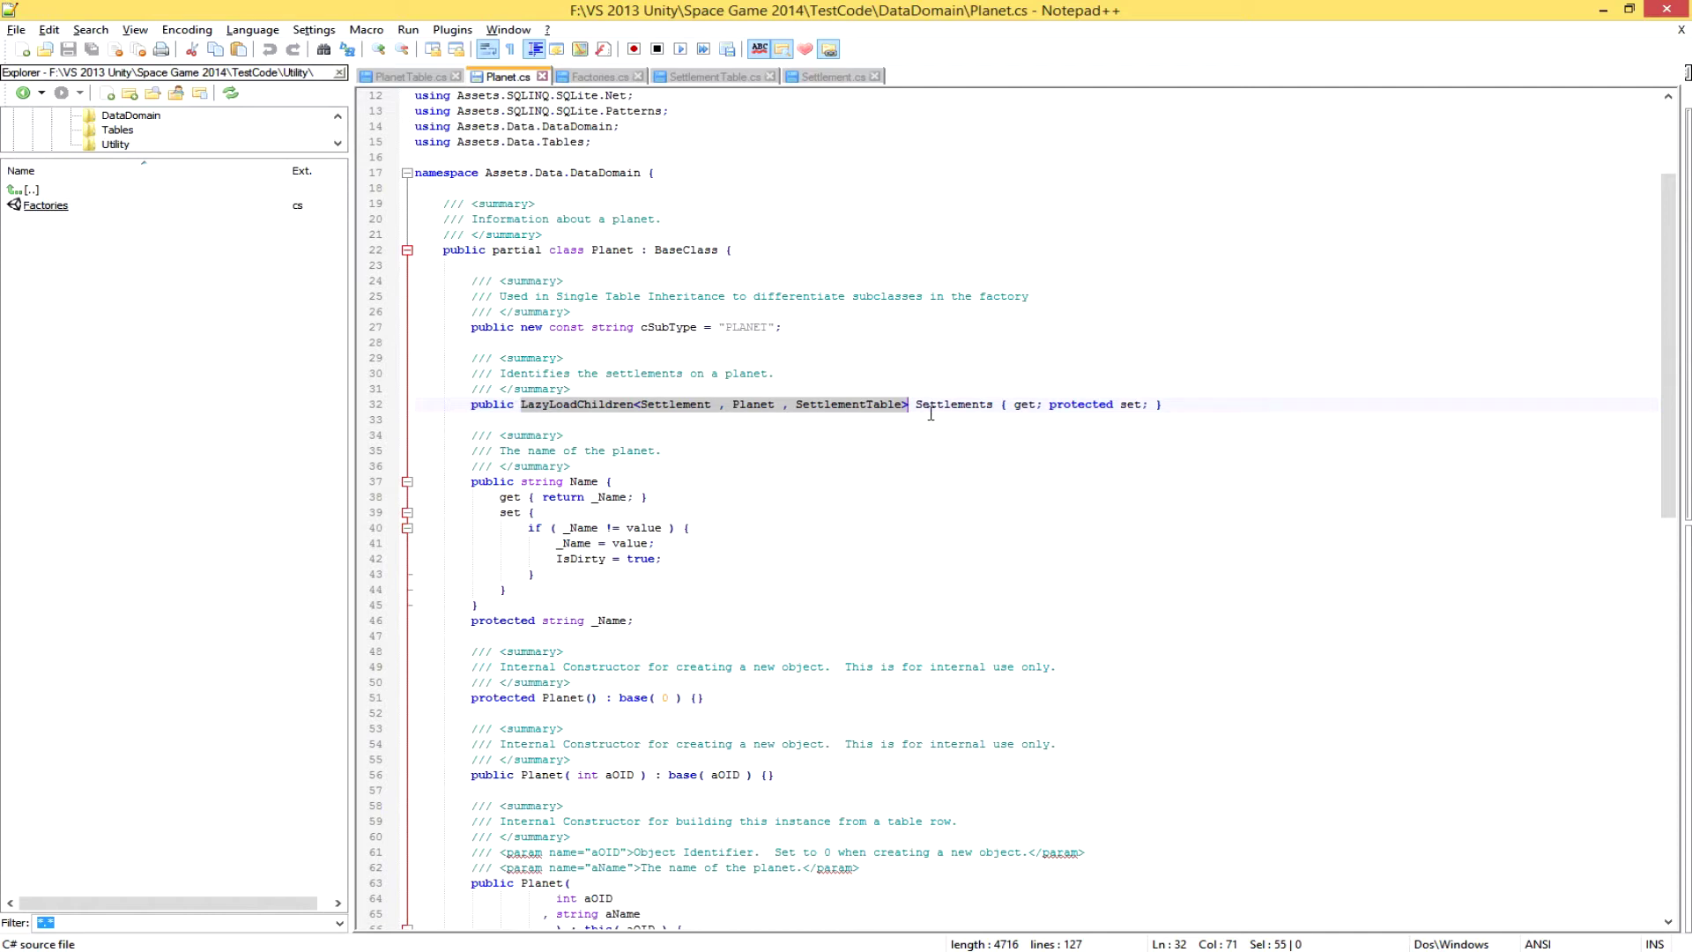
pyautogui.moveTo(915, 406); pyautogui.dragTo(996, 405)
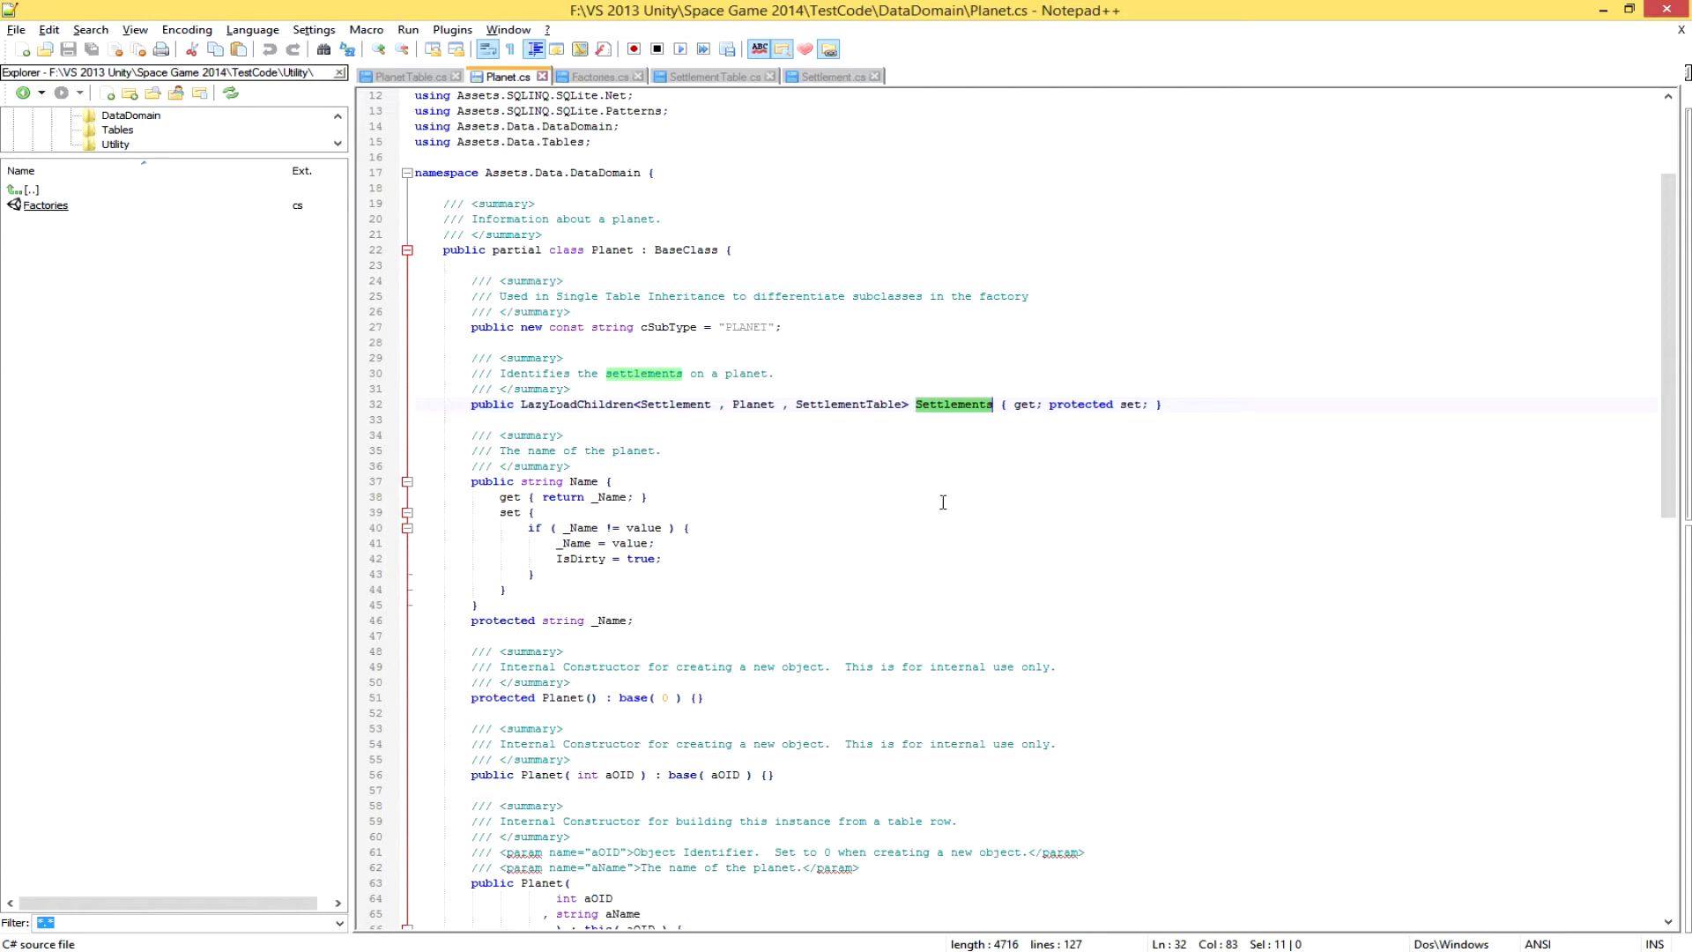
pyautogui.click(952, 404)
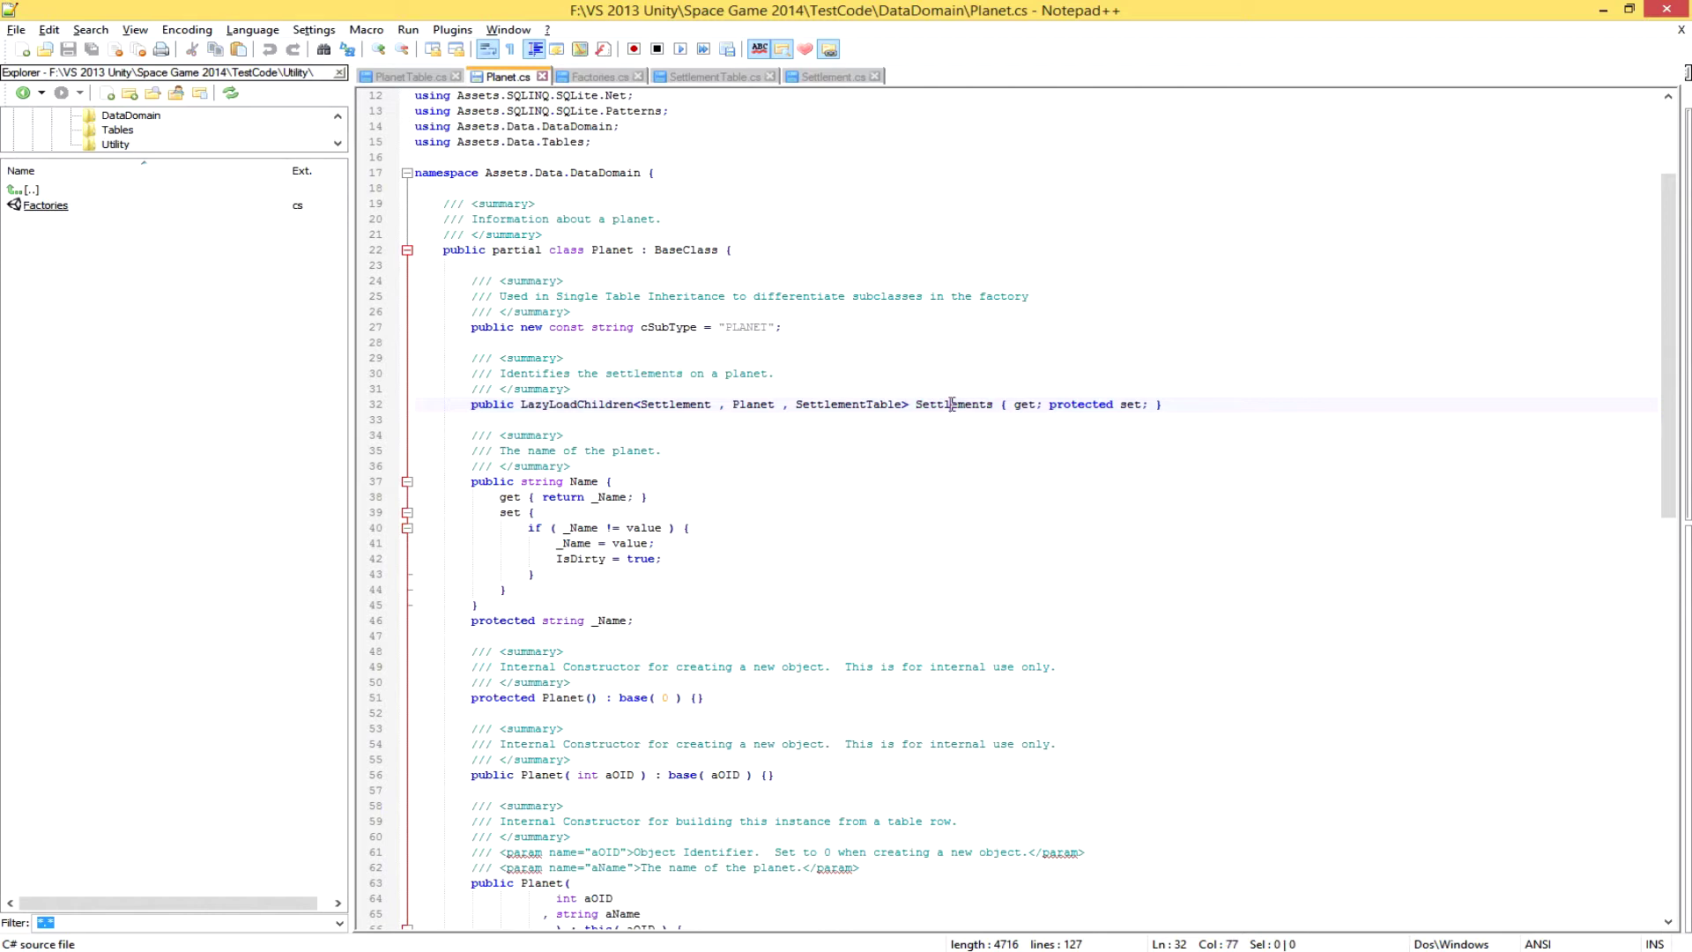
# Switch to Software Ideas Modeler and review the Planet class and its association with Settlement in ClassDiagram1.
pyautogui.hotkey('alt', 'Tab')
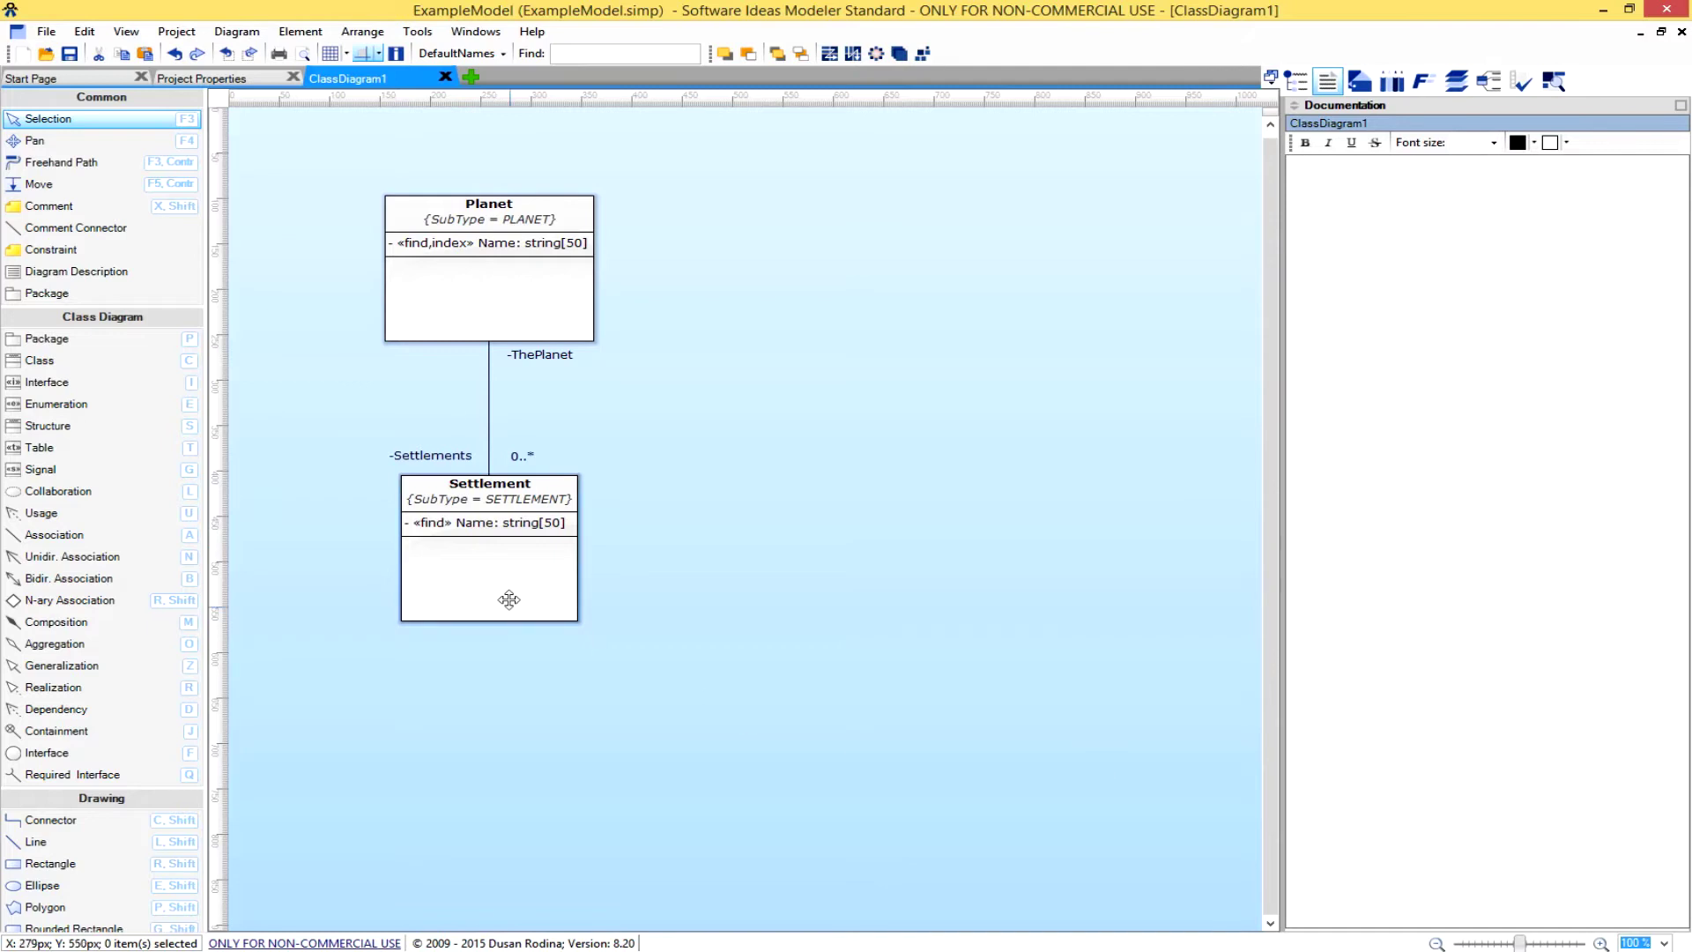
pyautogui.click(542, 292)
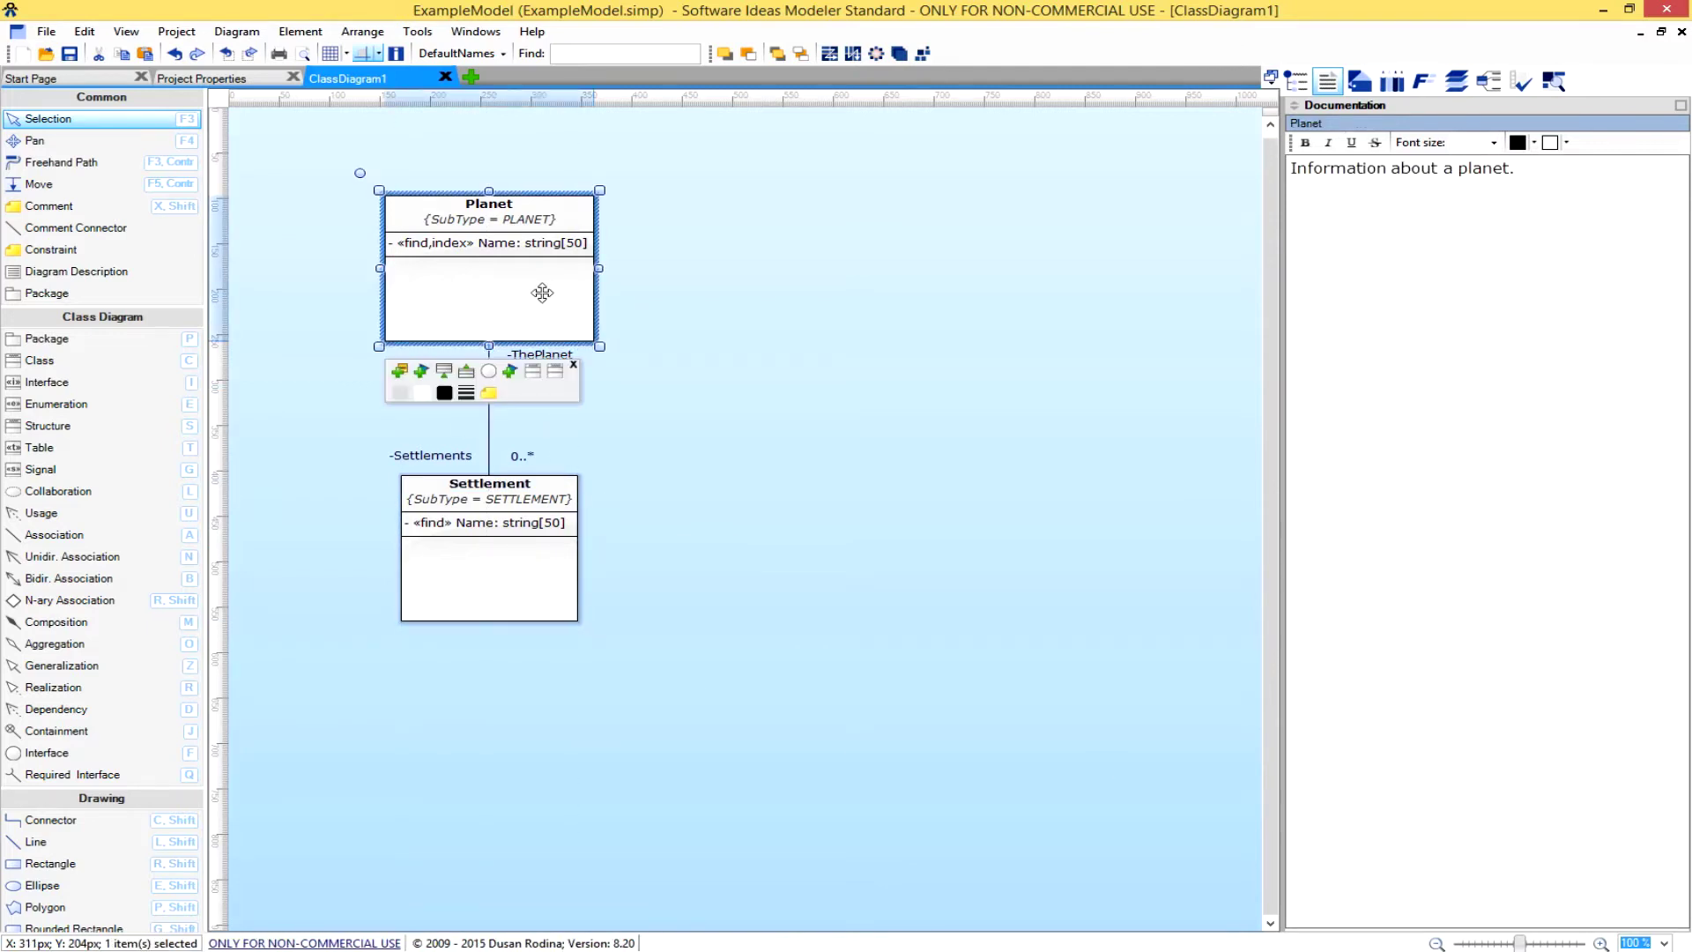
pyautogui.click(657, 414)
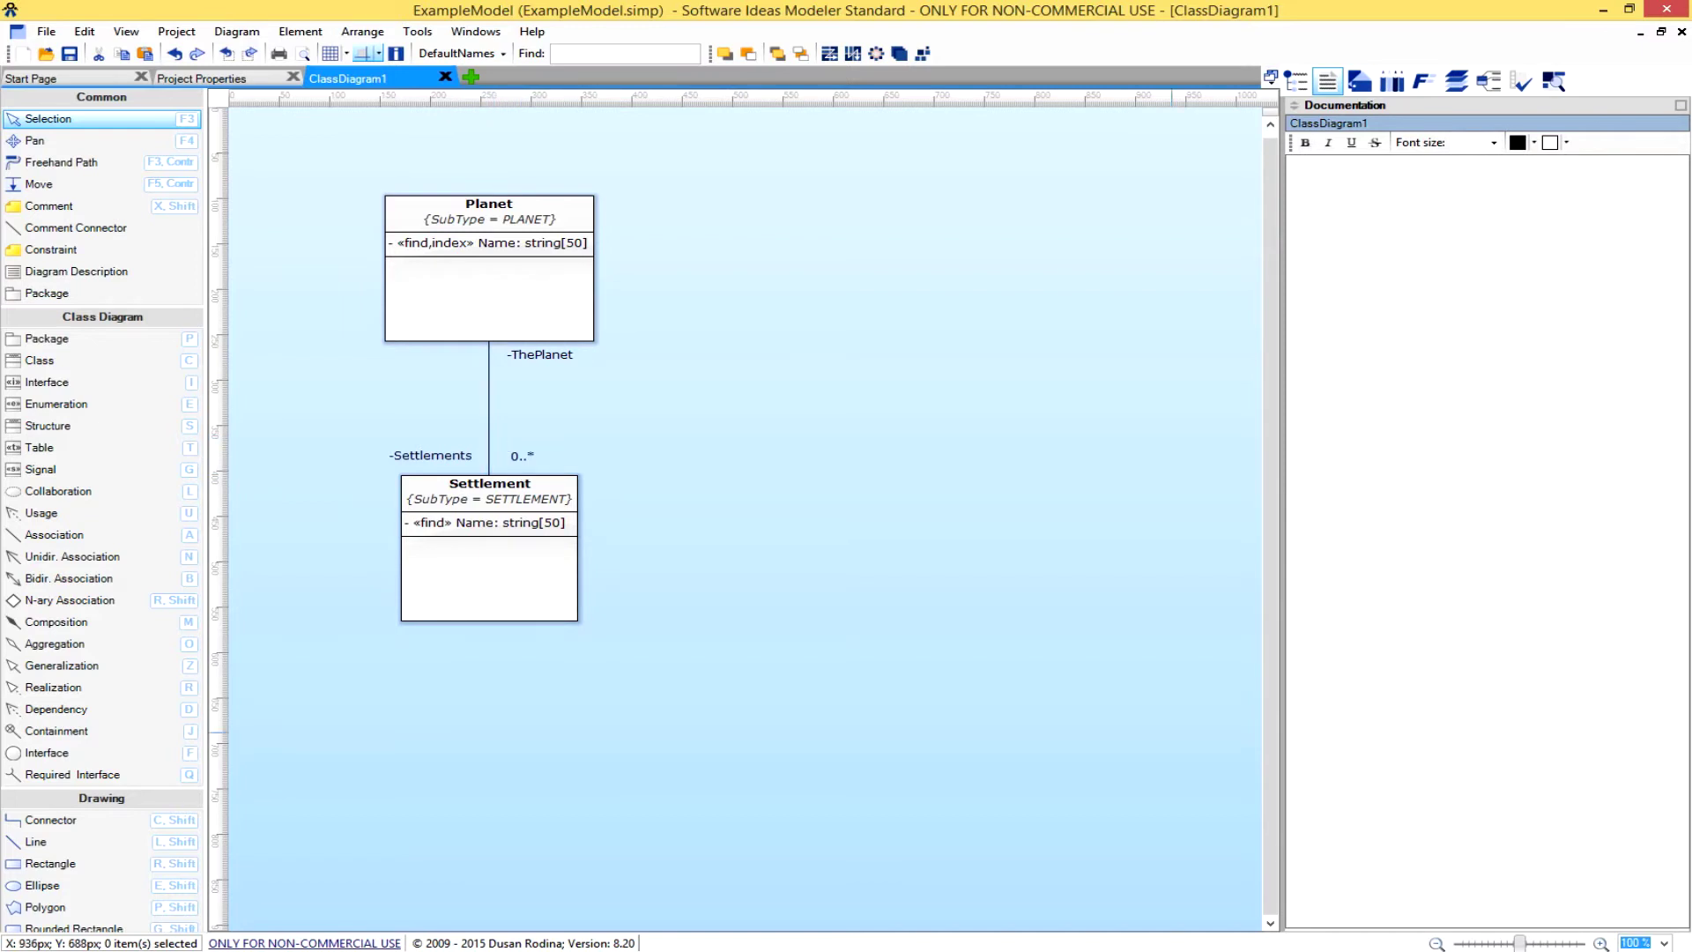
# Switch to Notepad++ and examine the ThePlanet property and the constructor's aThePlanetOID parameter in Settlement.cs.
pyautogui.hotkey('alt', 'Tab')
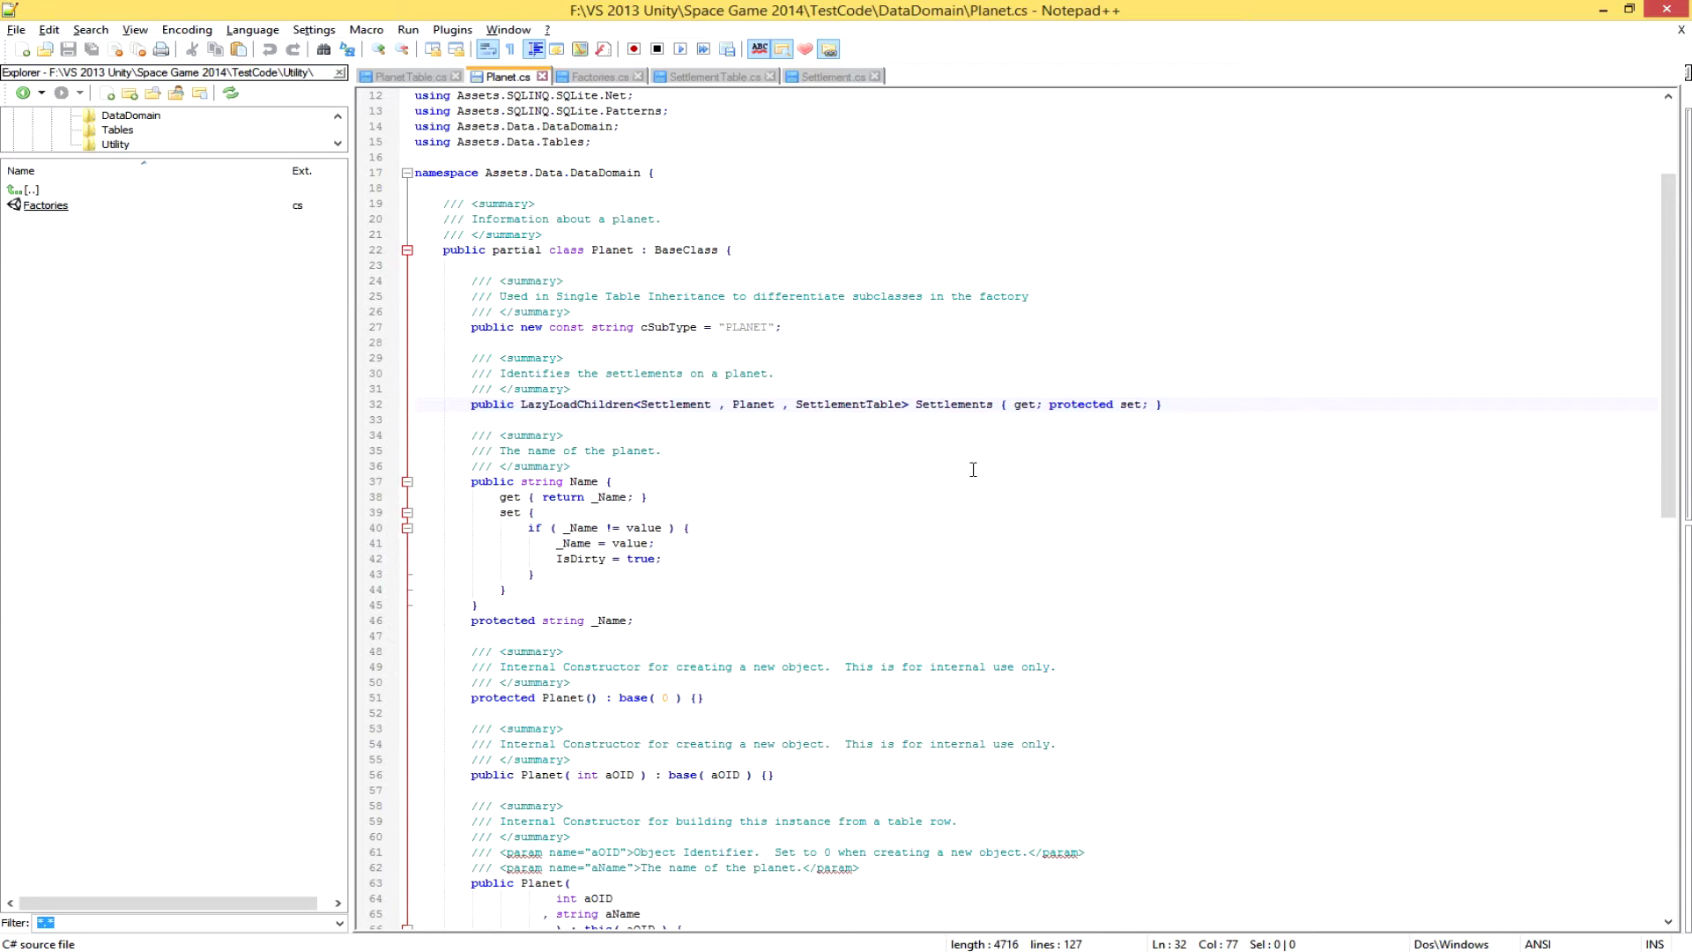
pyautogui.click(829, 77)
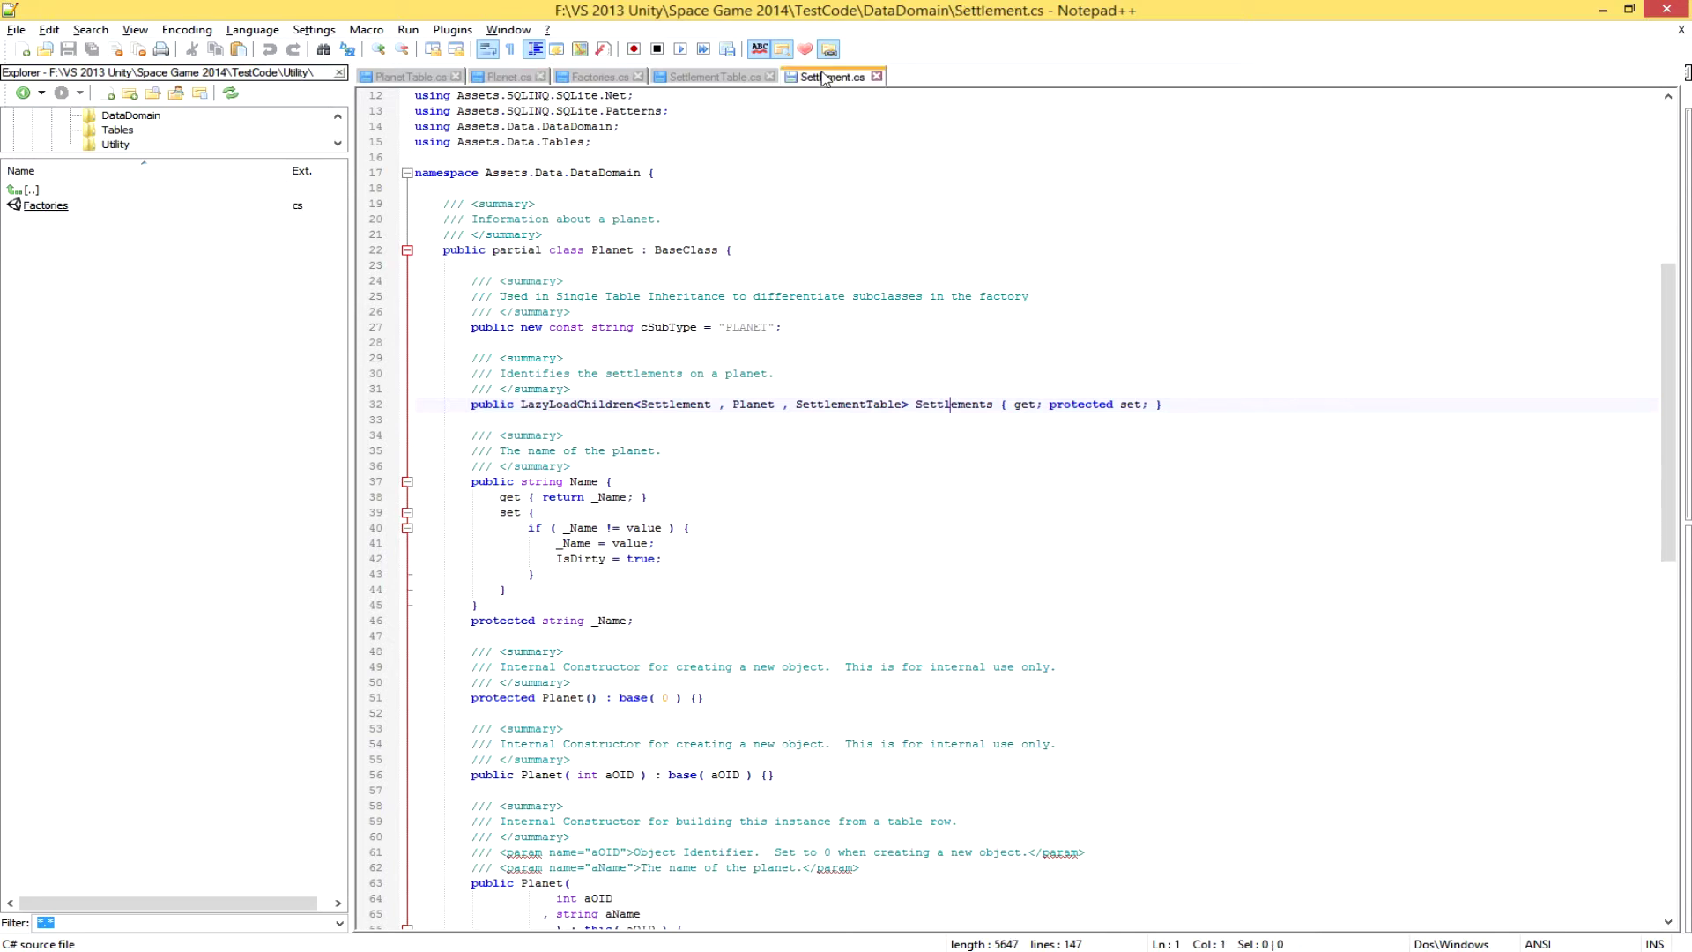
pyautogui.scroll(8, 850, 578)
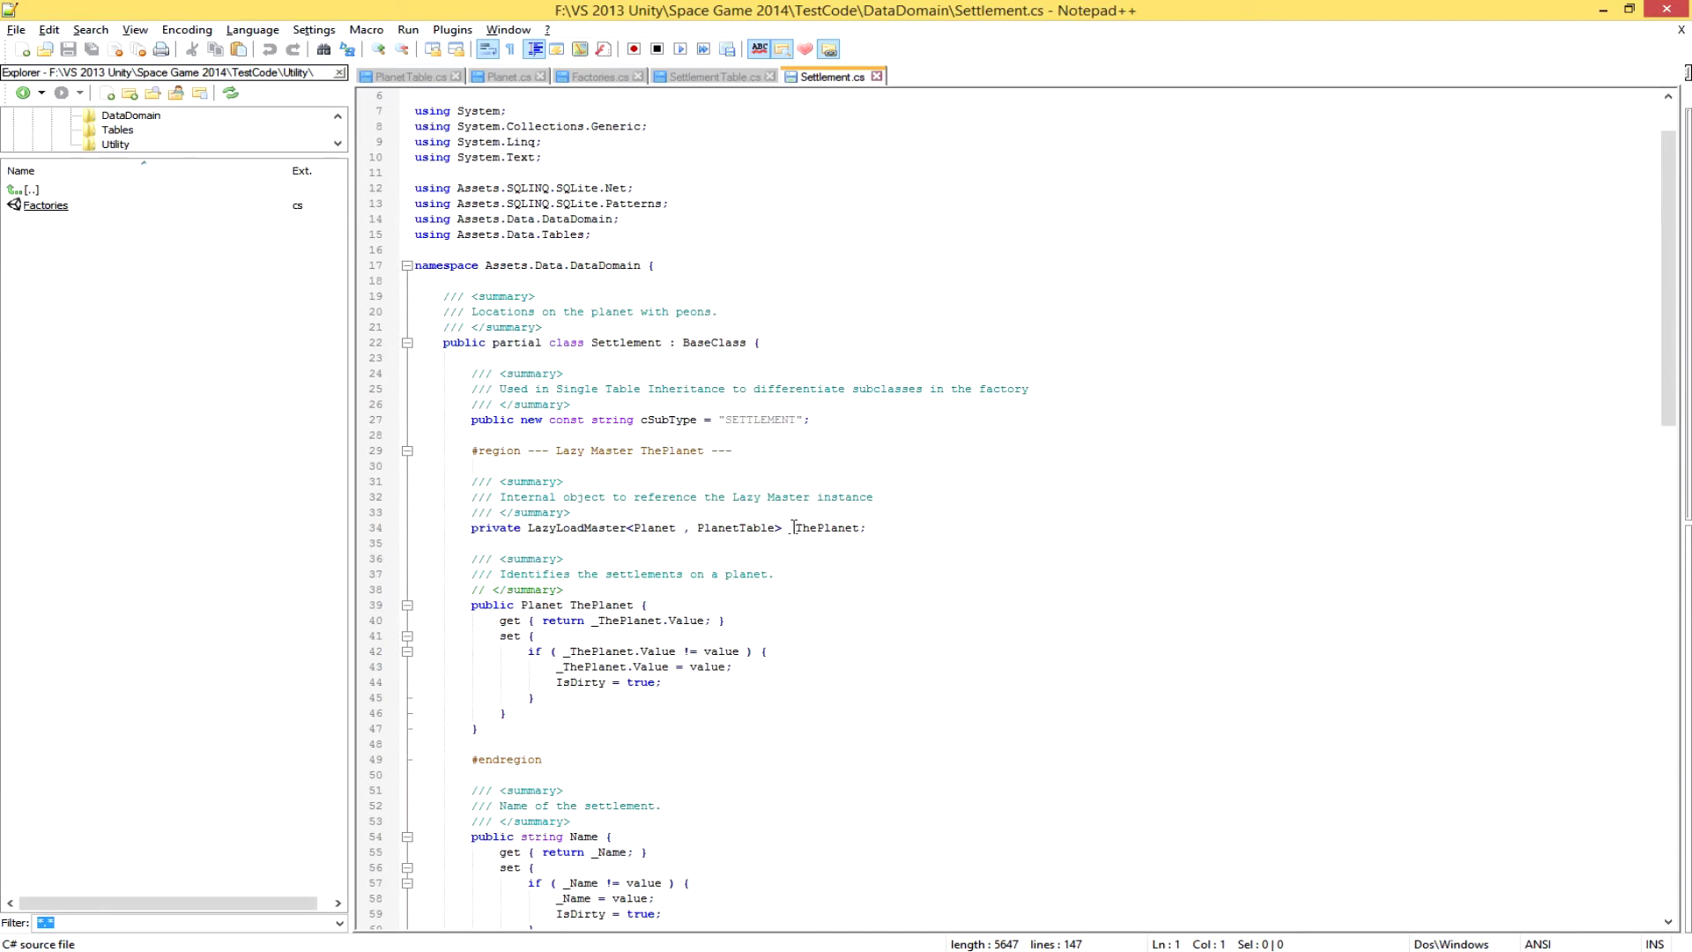
pyautogui.moveTo(570, 606); pyautogui.dragTo(634, 608)
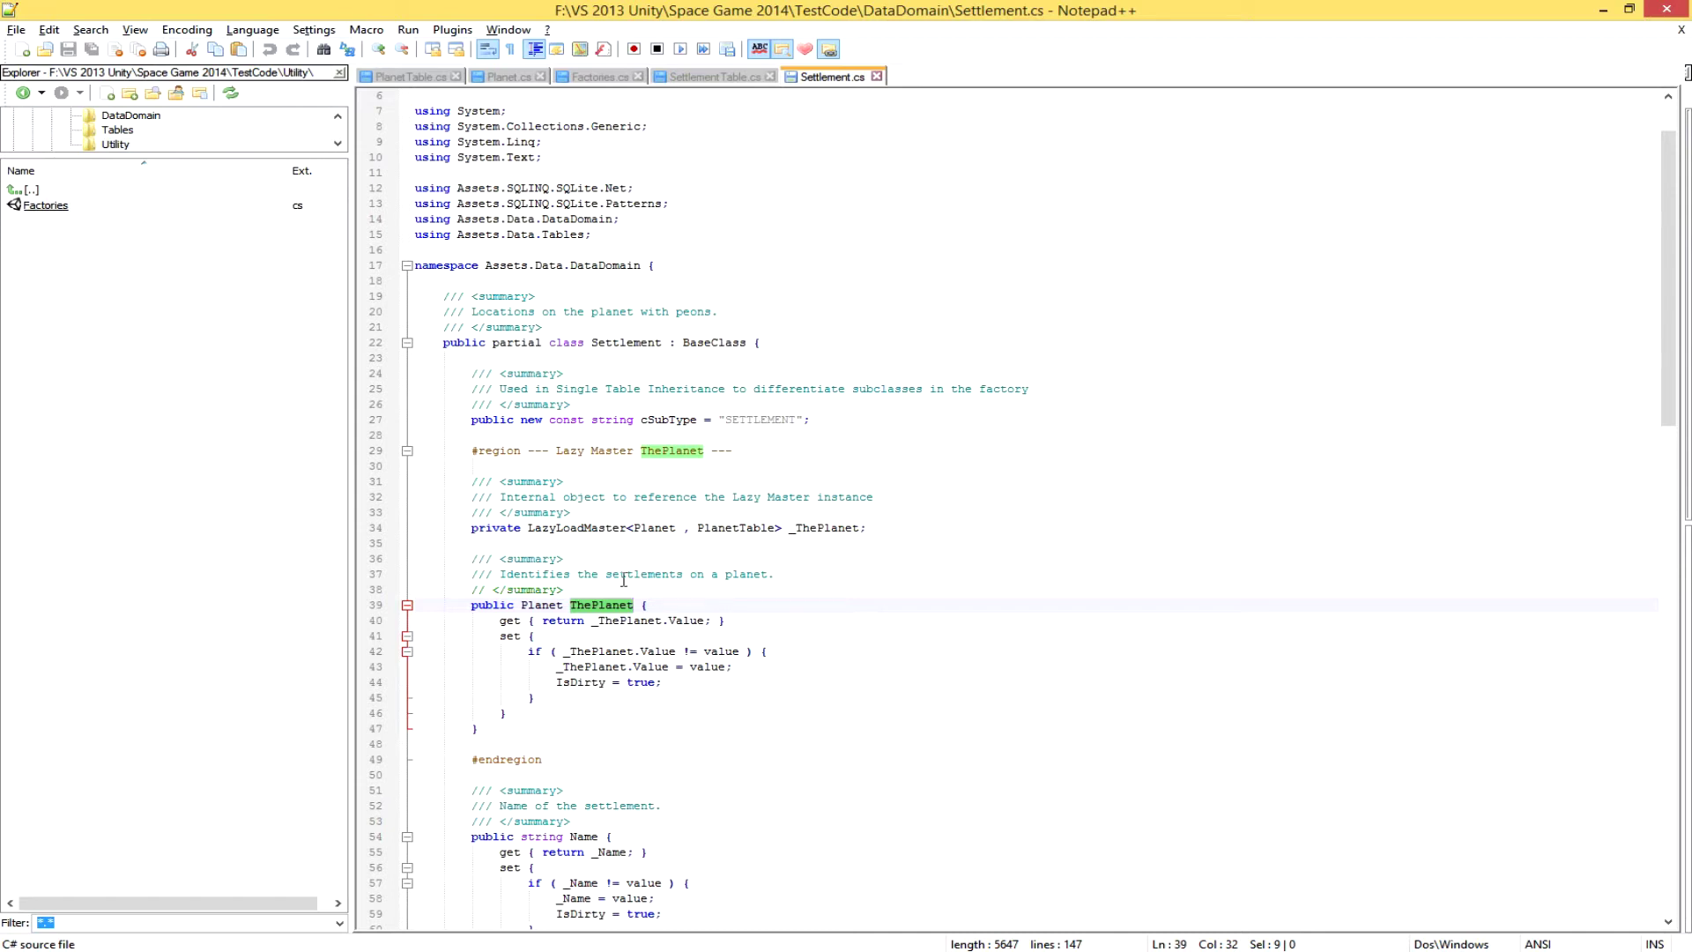
pyautogui.click(676, 555)
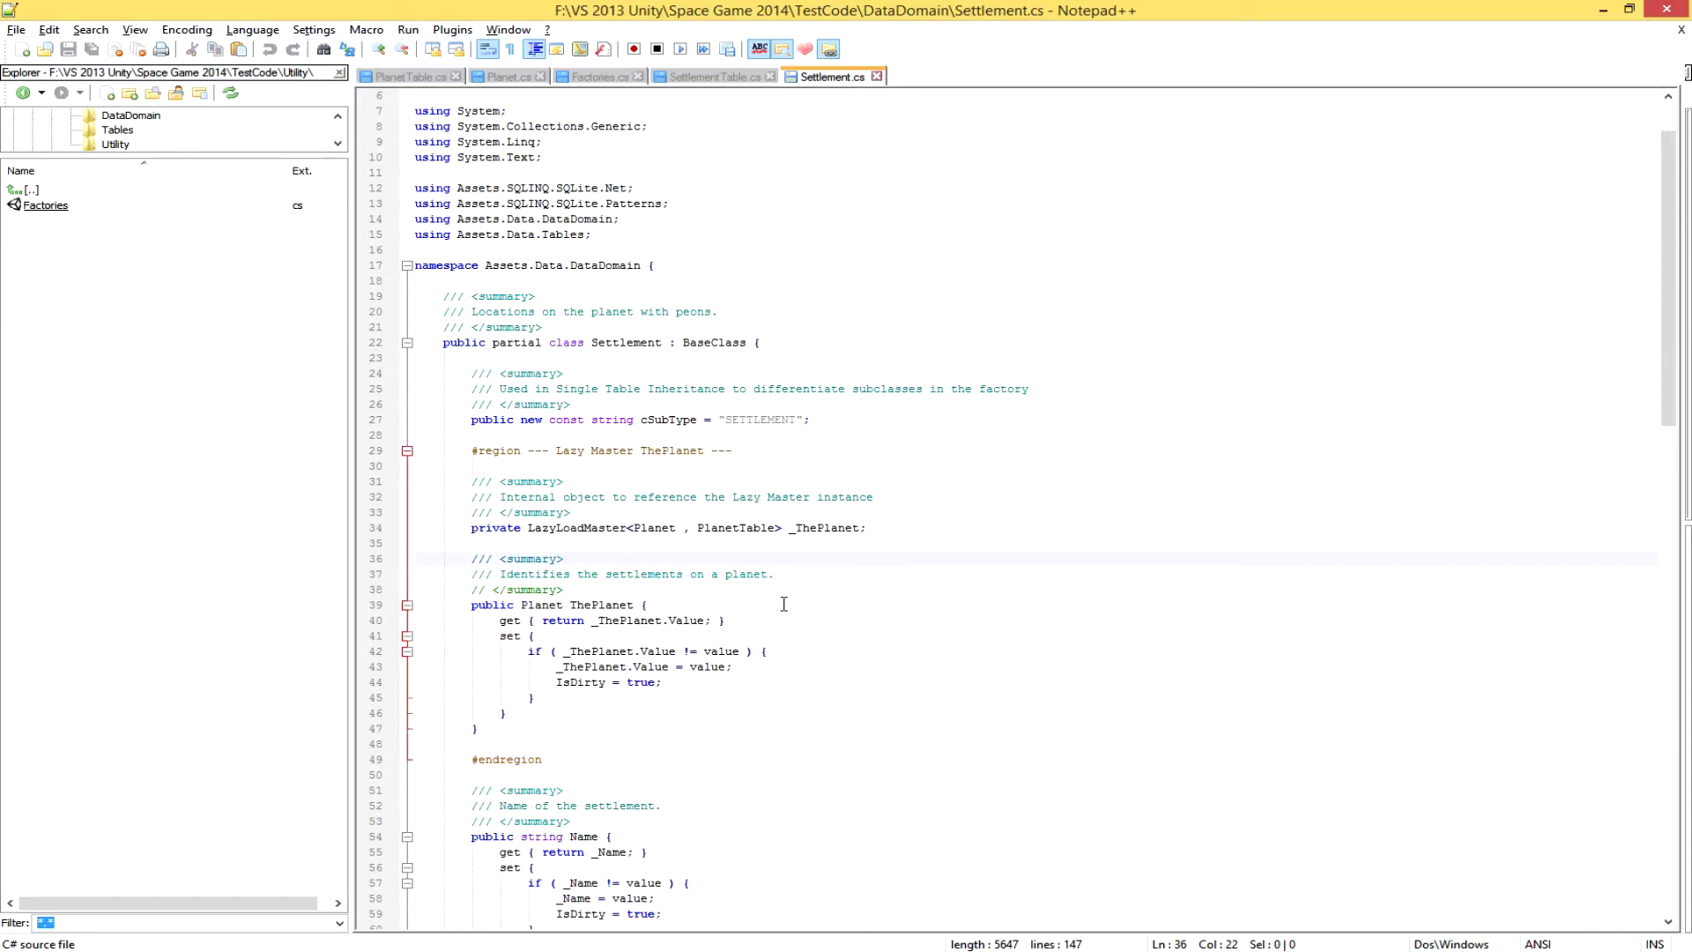
pyautogui.scroll(-15, 783, 604)
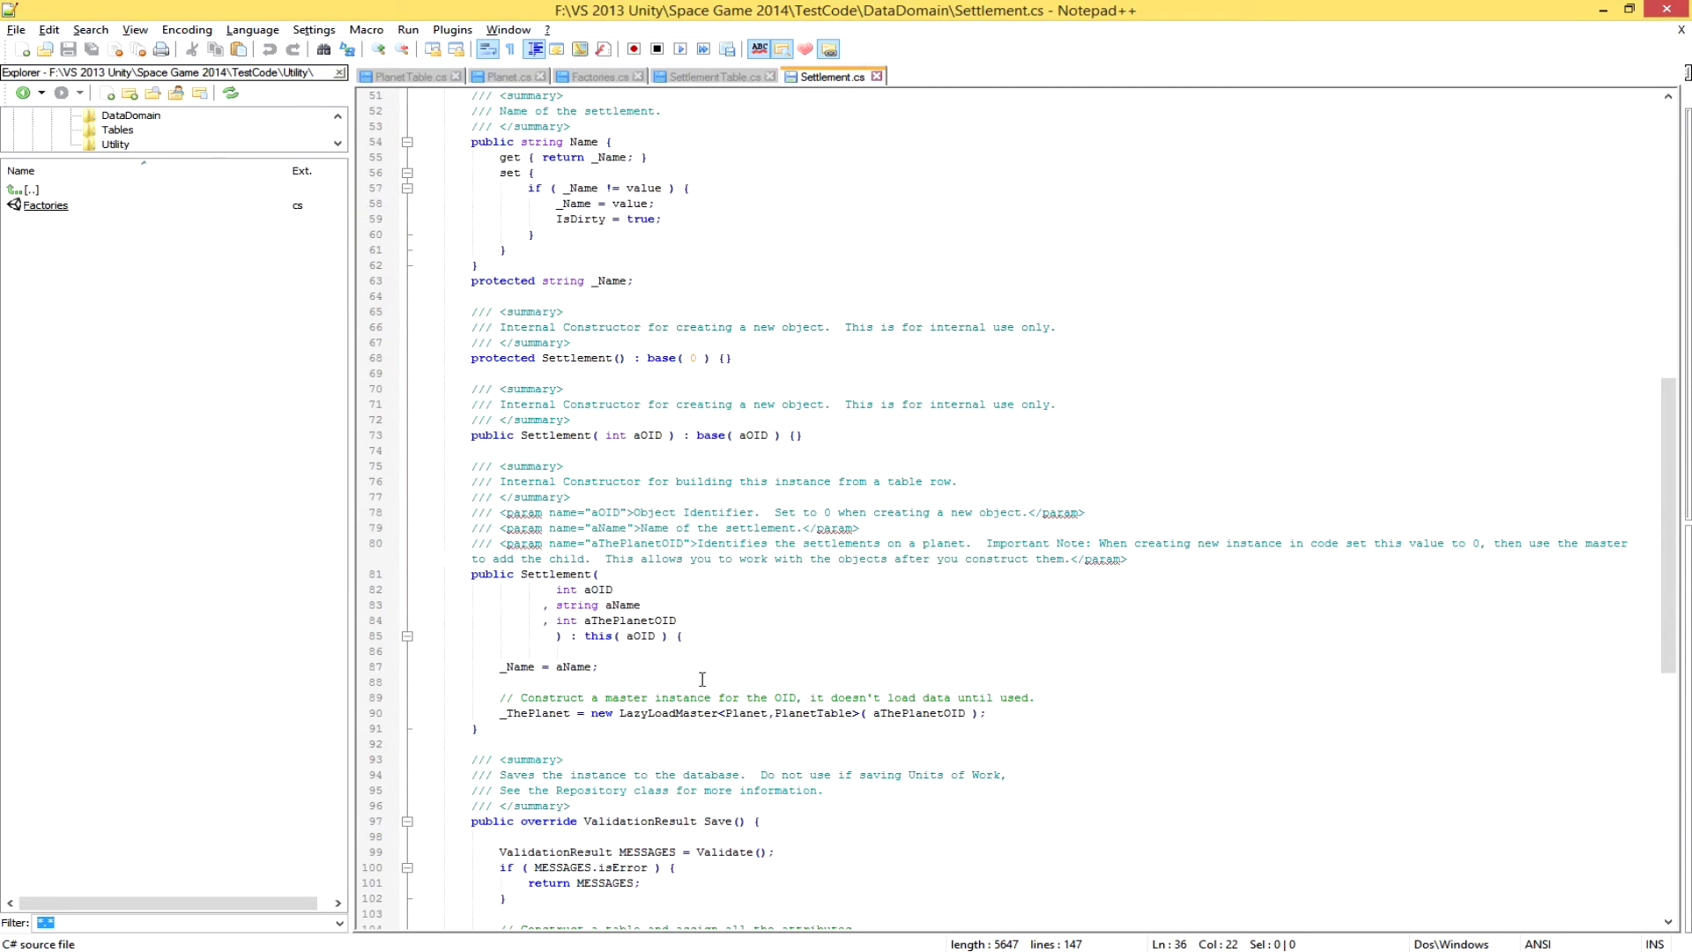
pyautogui.moveTo(586, 621); pyautogui.dragTo(677, 620)
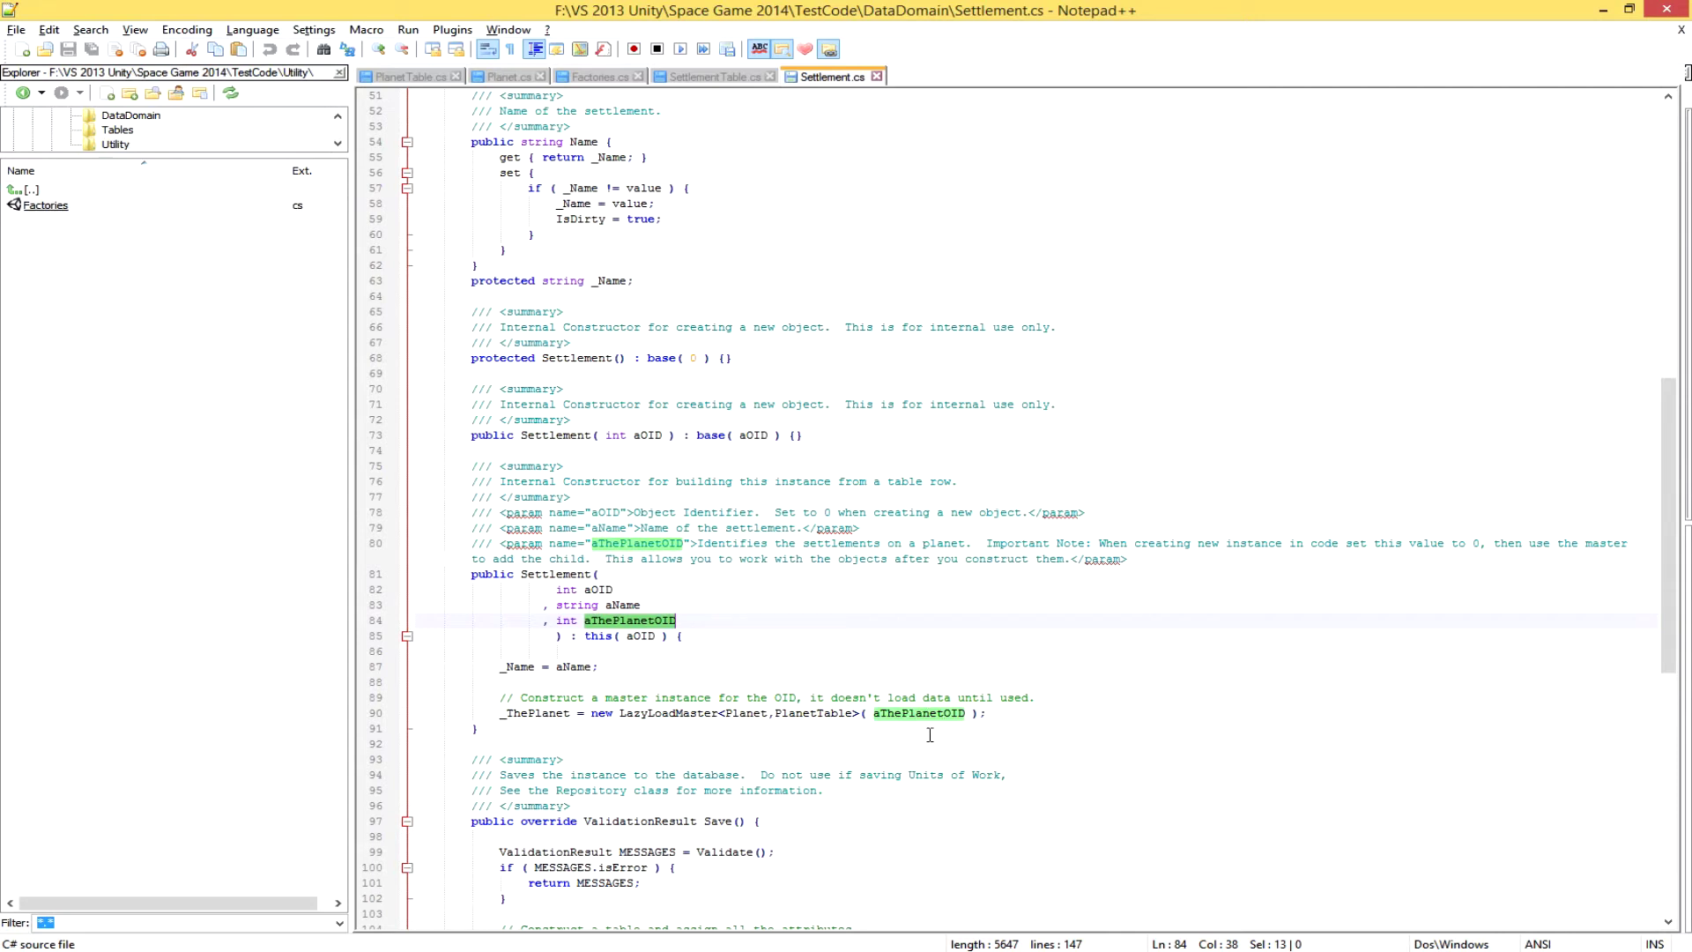
# Review the constructor that initializes Settlements in Planet.cs and the factory methods in Factories.cs.
pyautogui.click(598, 78)
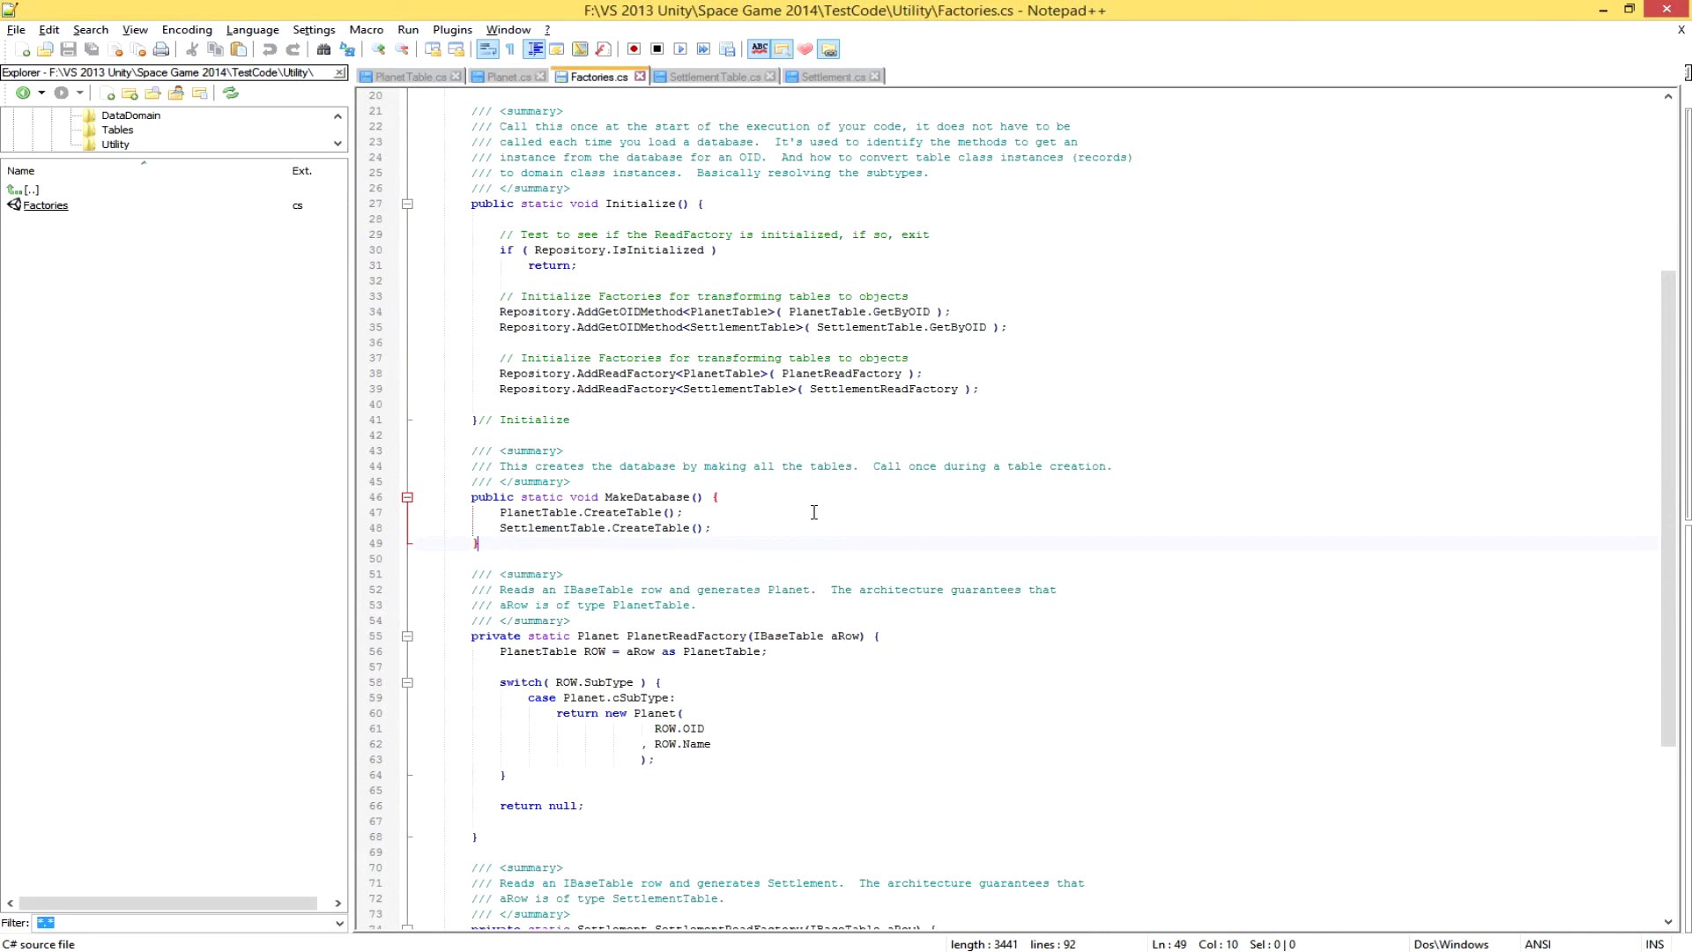
pyautogui.click(508, 77)
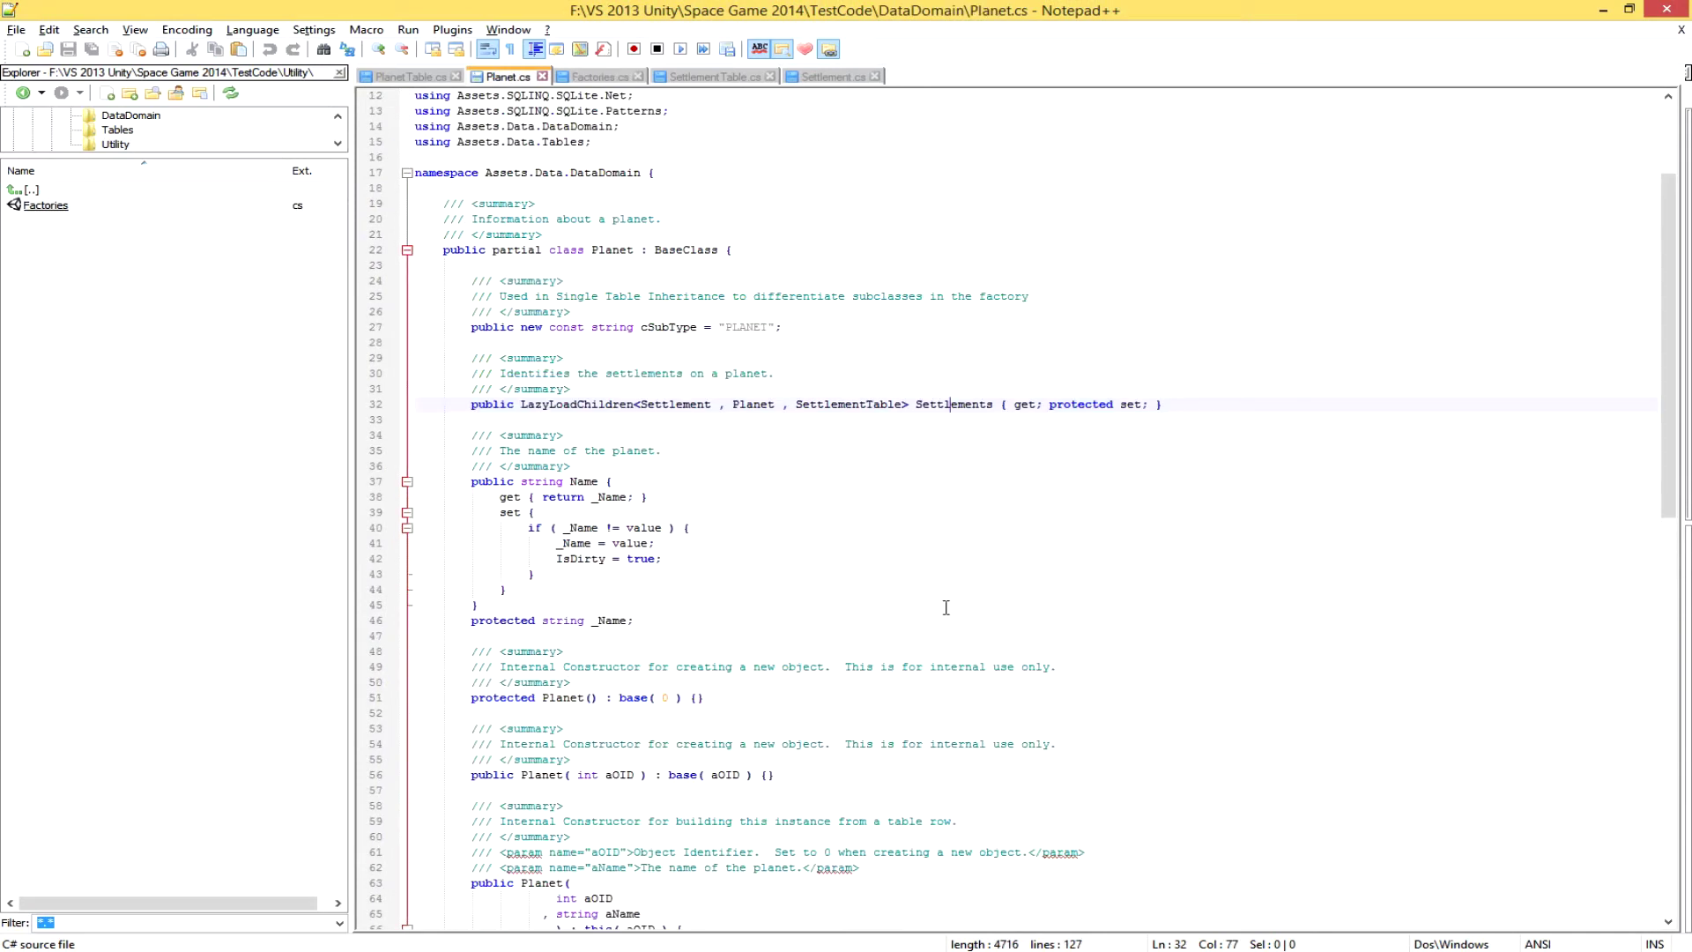
pyautogui.click(936, 820)
pyautogui.scroll(-6, 940, 816)
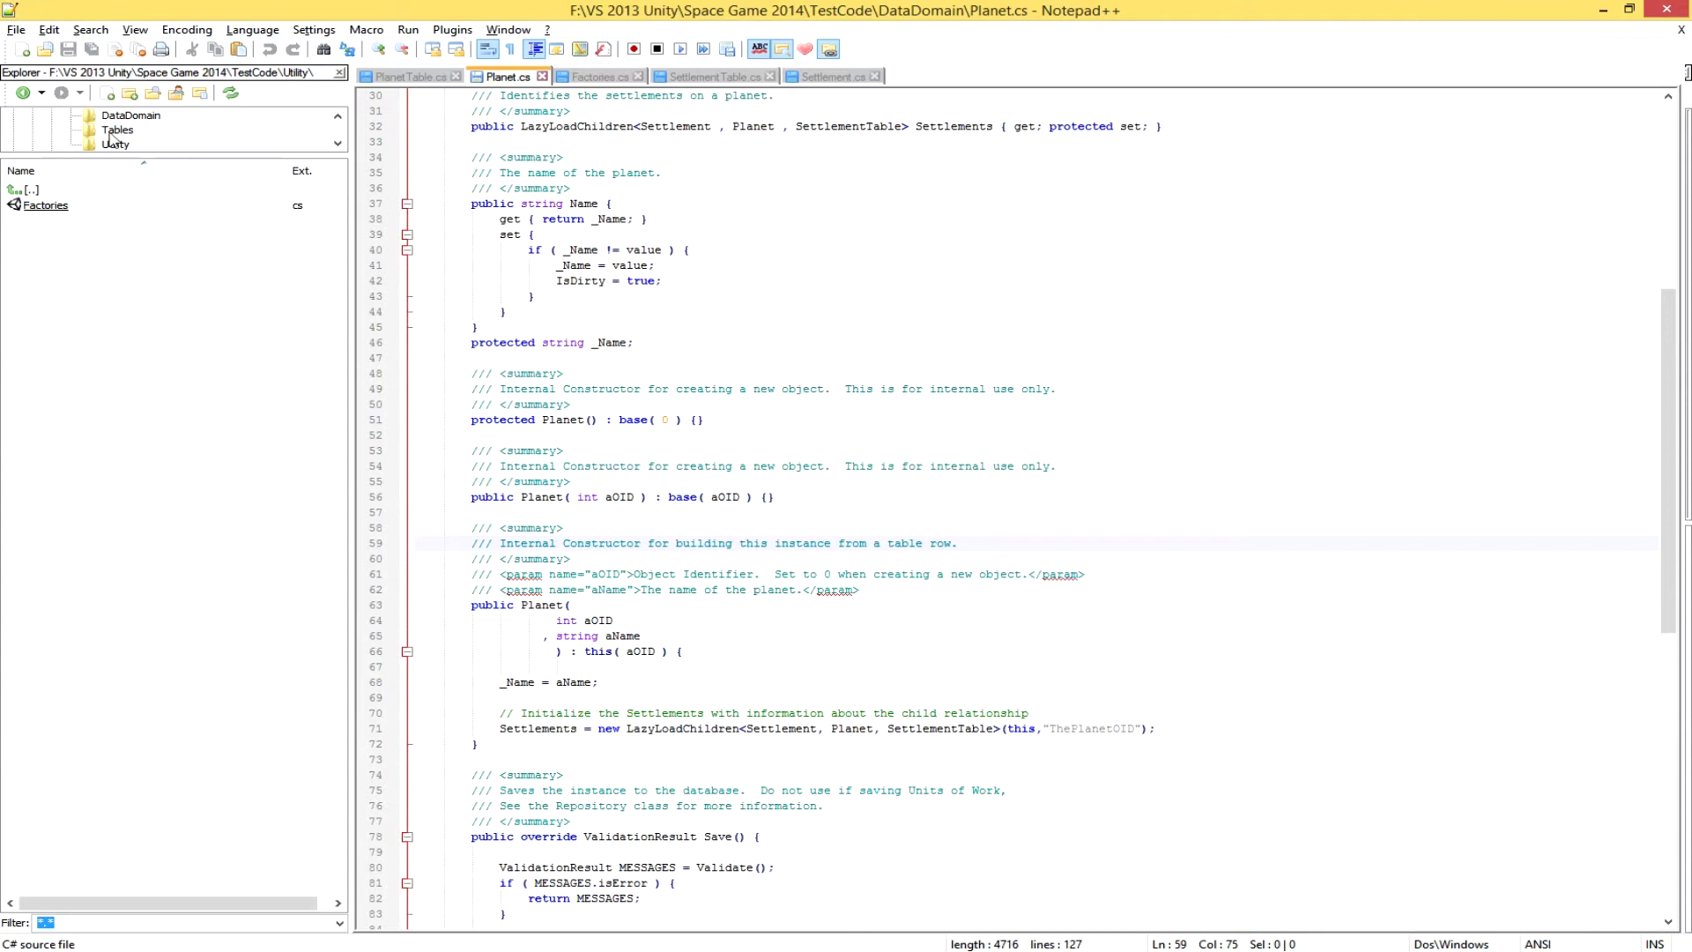
pyautogui.click(584, 77)
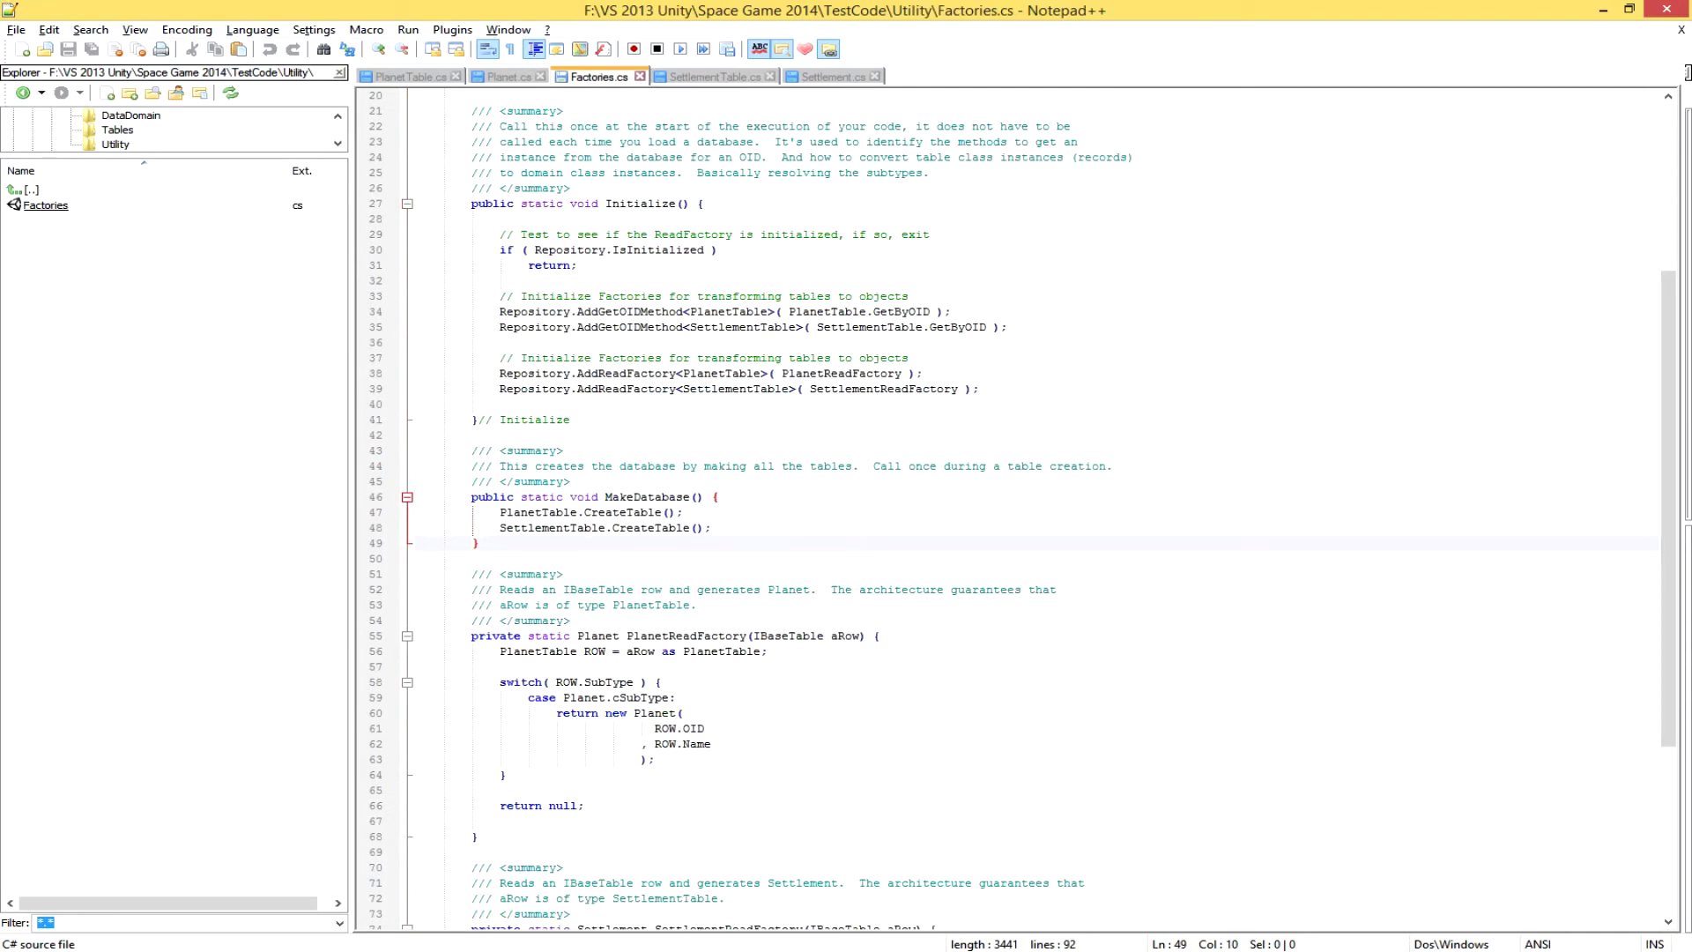
# Switch to Software Ideas Modeler and add a class named Town beside Settlement in the class diagram.
pyautogui.hotkey('alt', 'Tab')
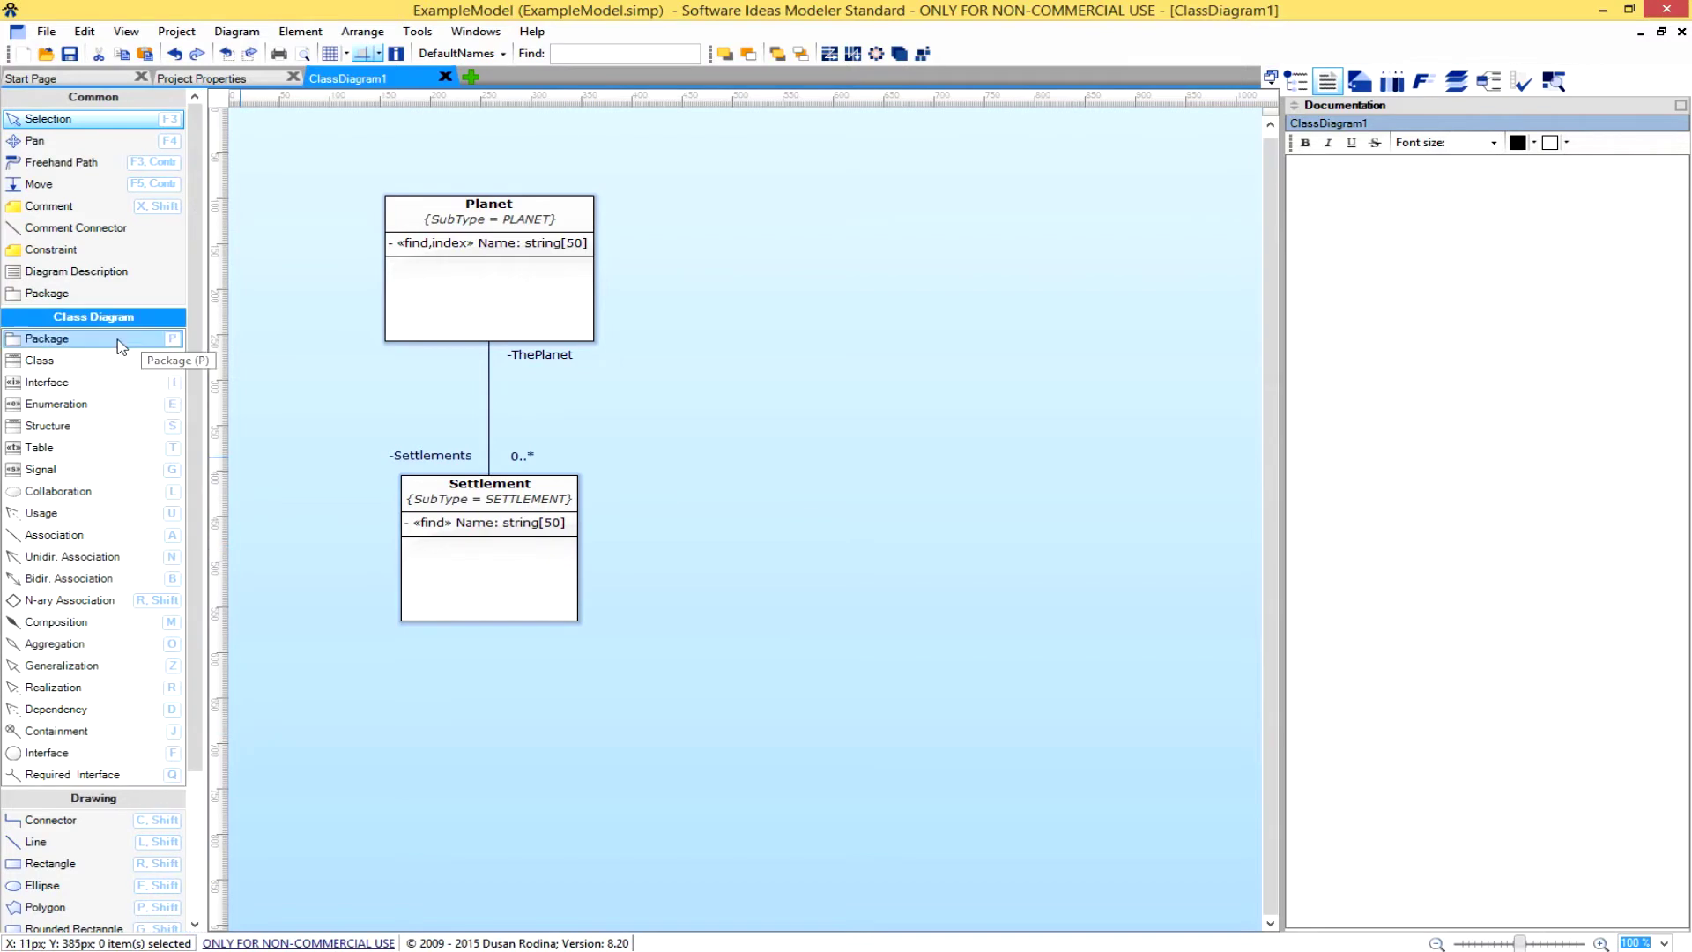
pyautogui.moveTo(60, 362); pyautogui.dragTo(818, 541)
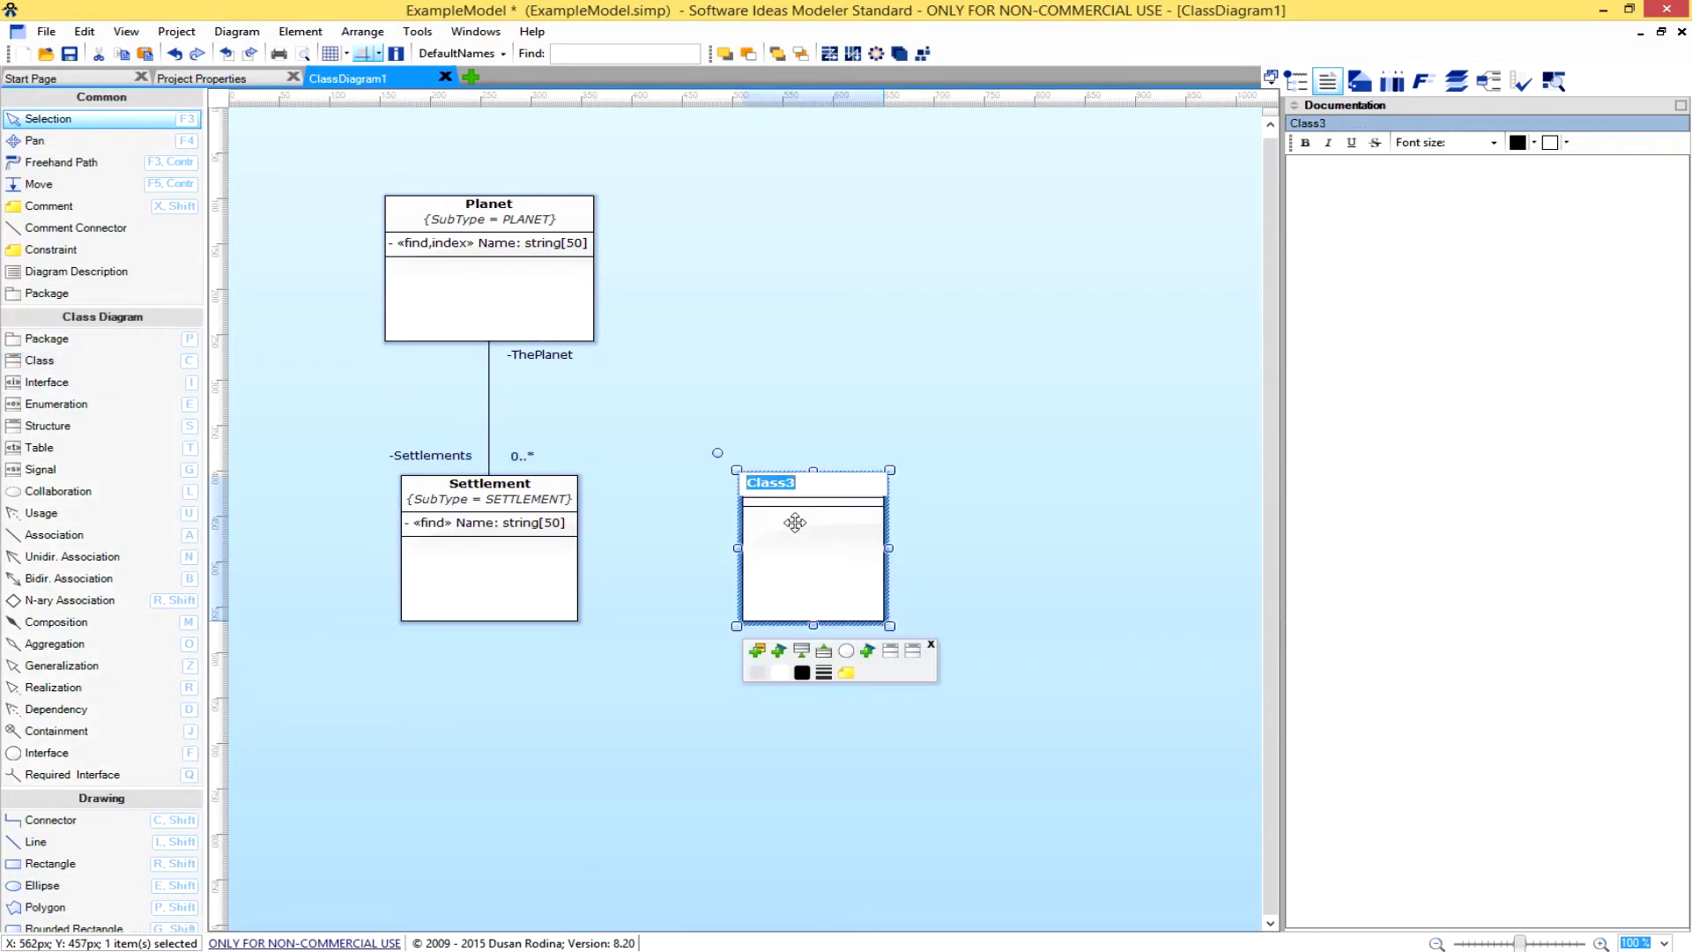
pyautogui.write('Town')
pyautogui.click(829, 542)
# Document the Town class as "More than 250 peons in a settlement.".
pyautogui.rightClick(831, 544)
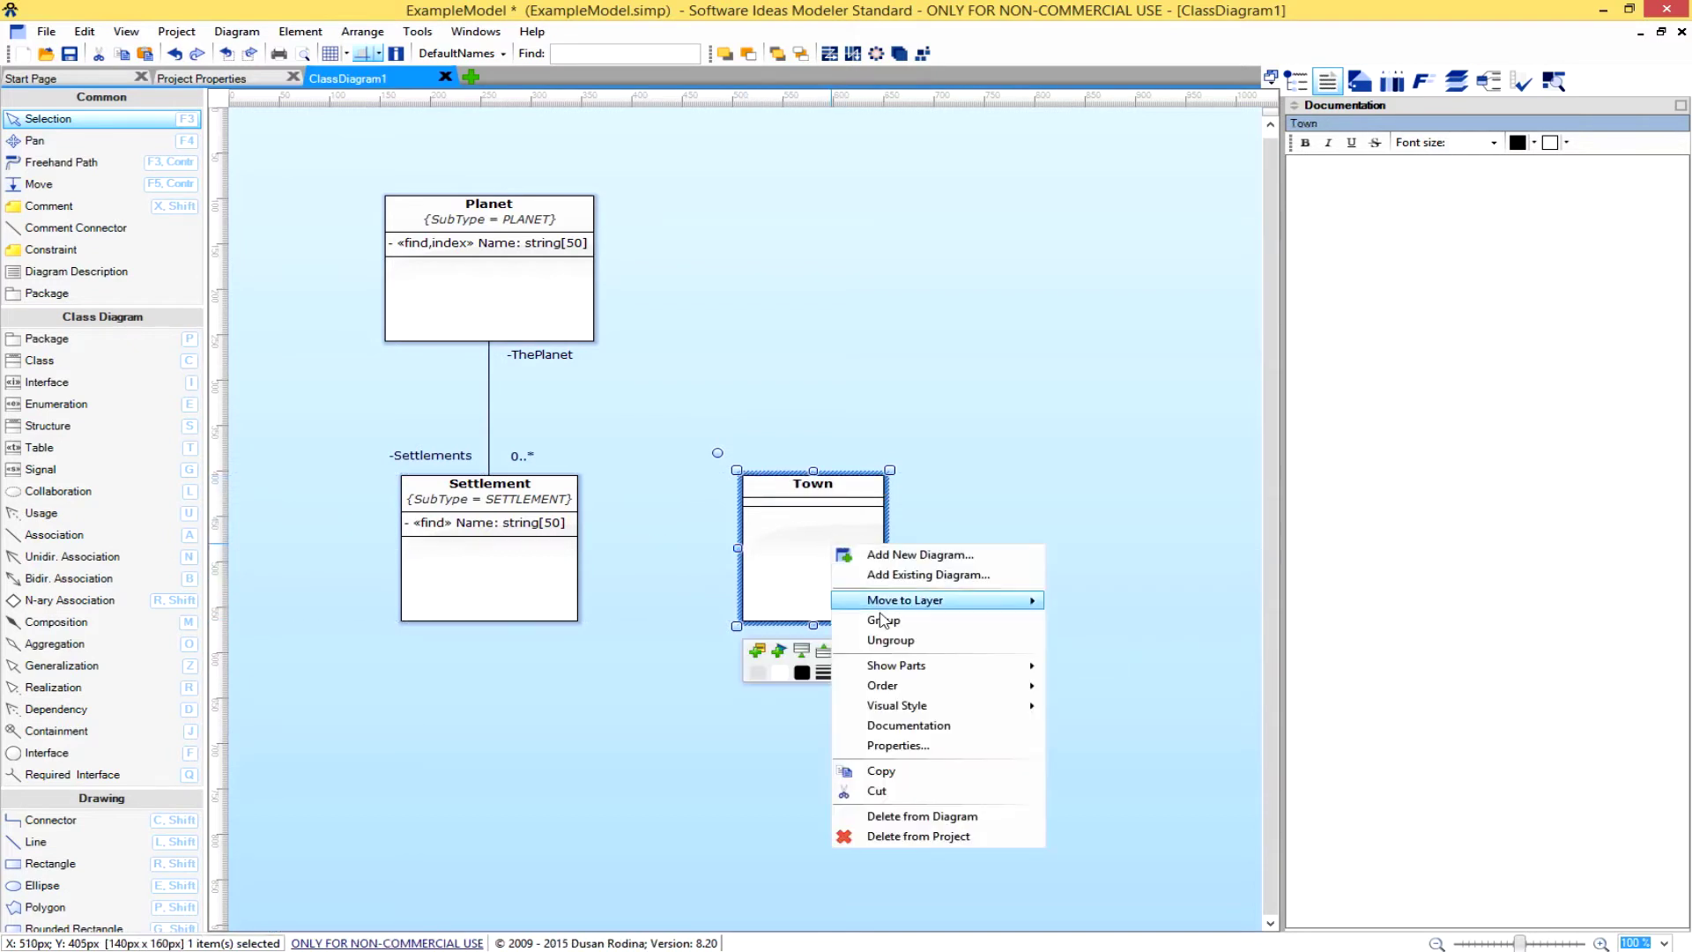
pyautogui.click(909, 727)
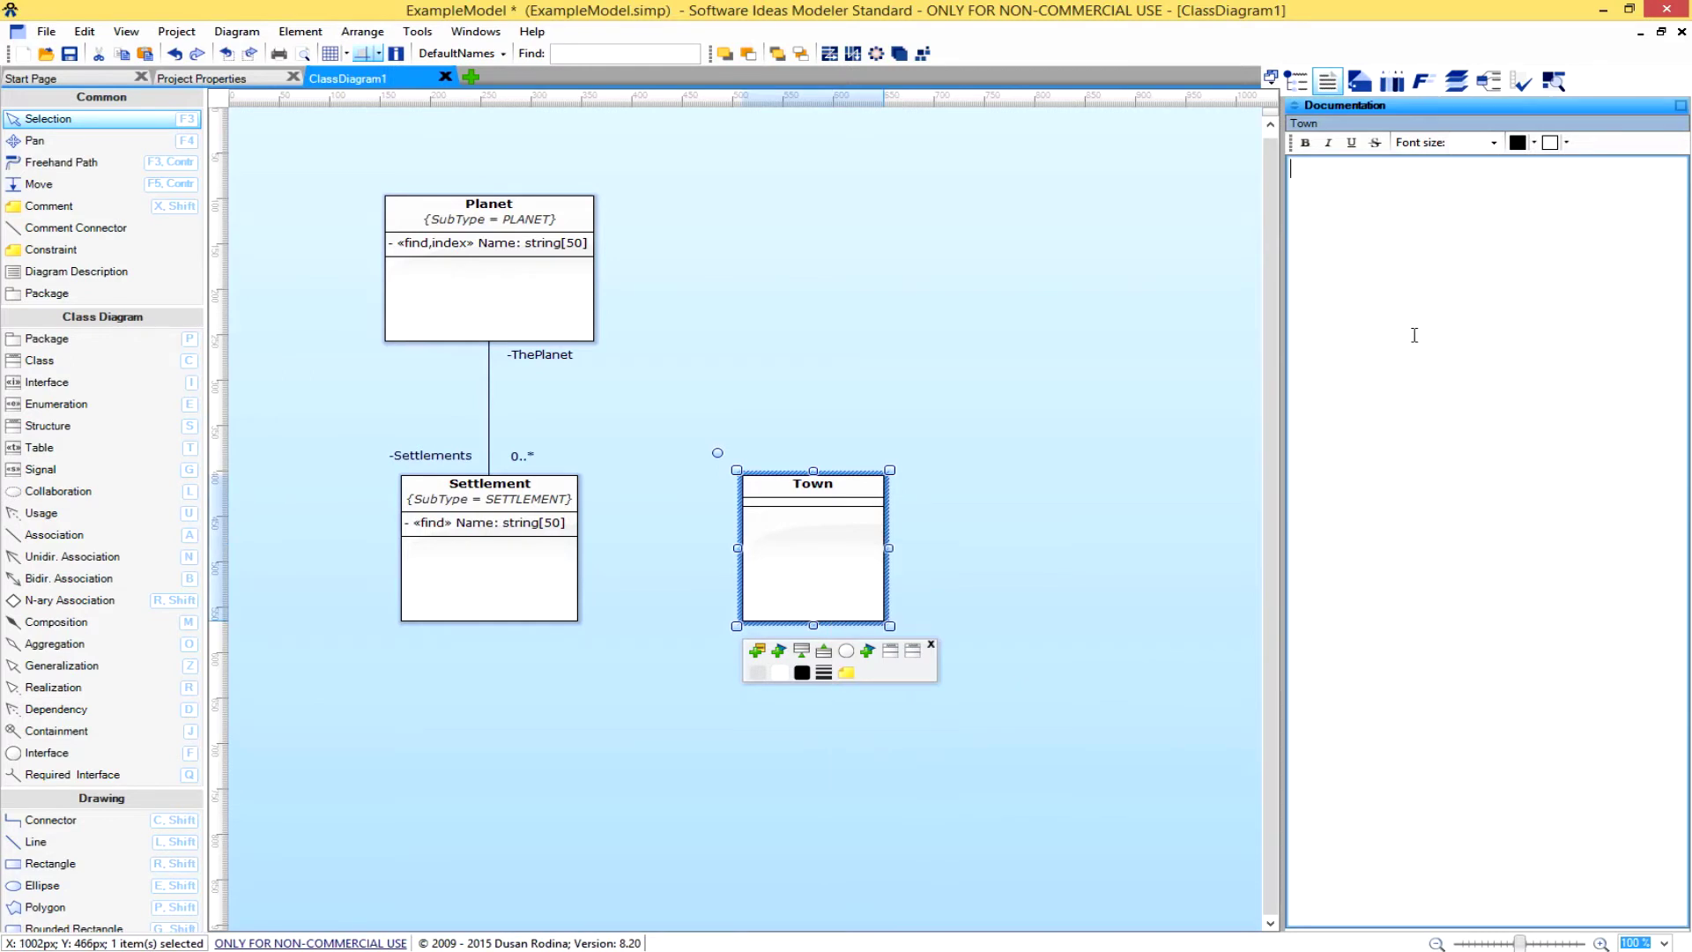
pyautogui.write('More than 250 peons')
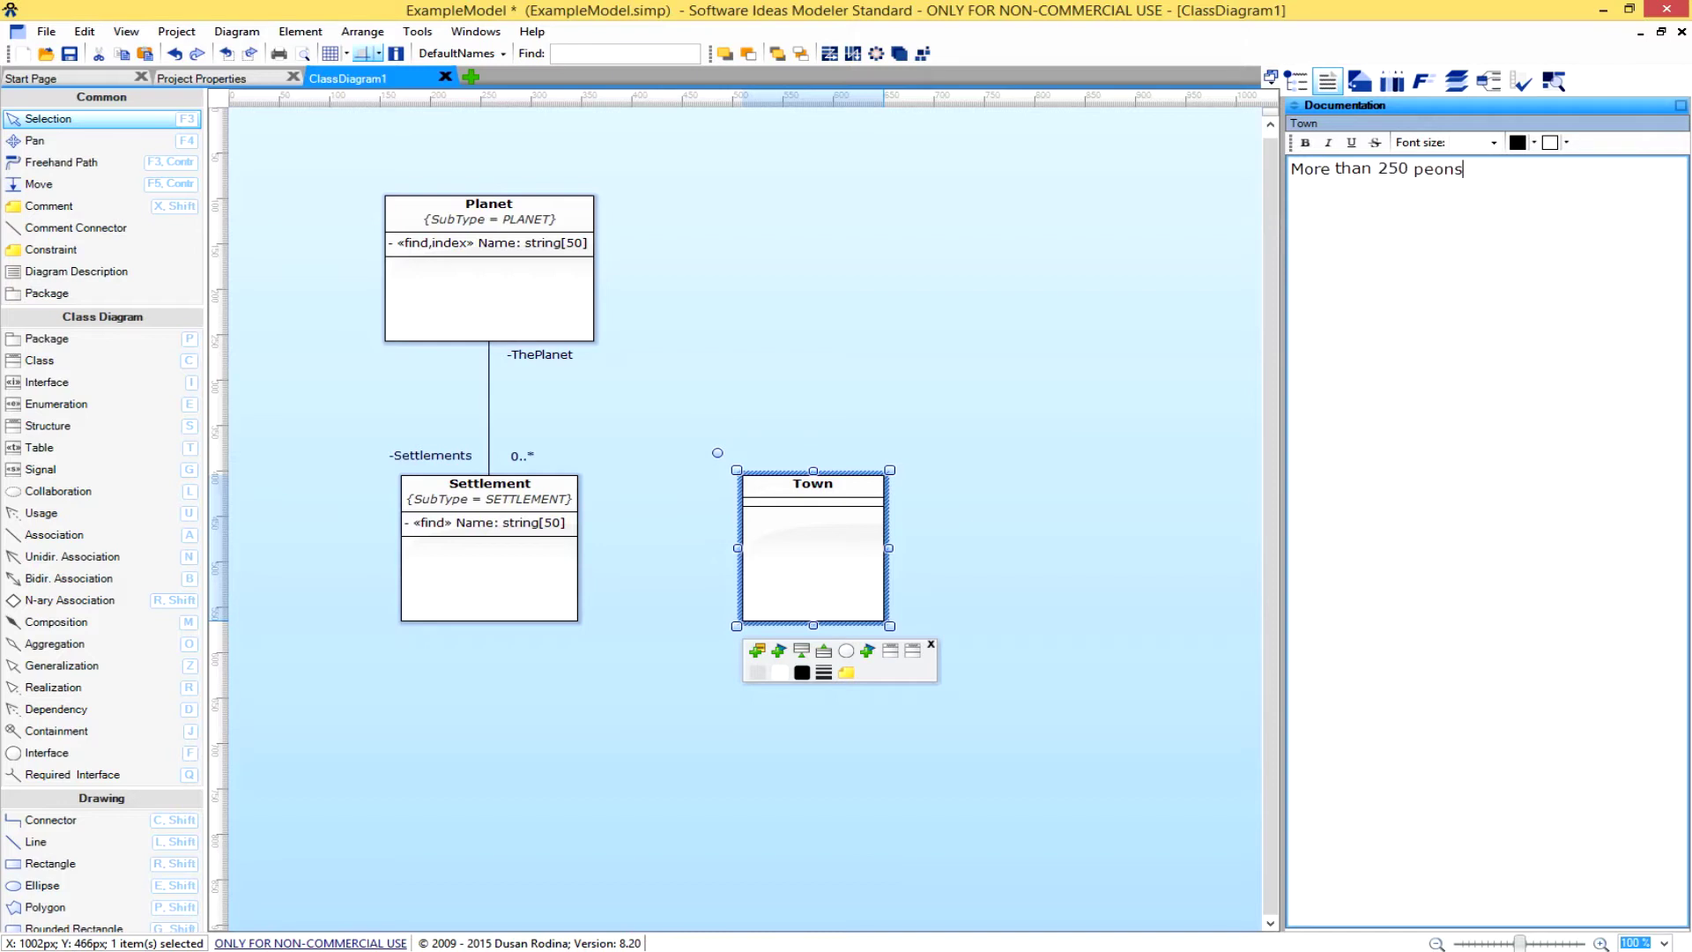
pyautogui.write(' in a settlement.')
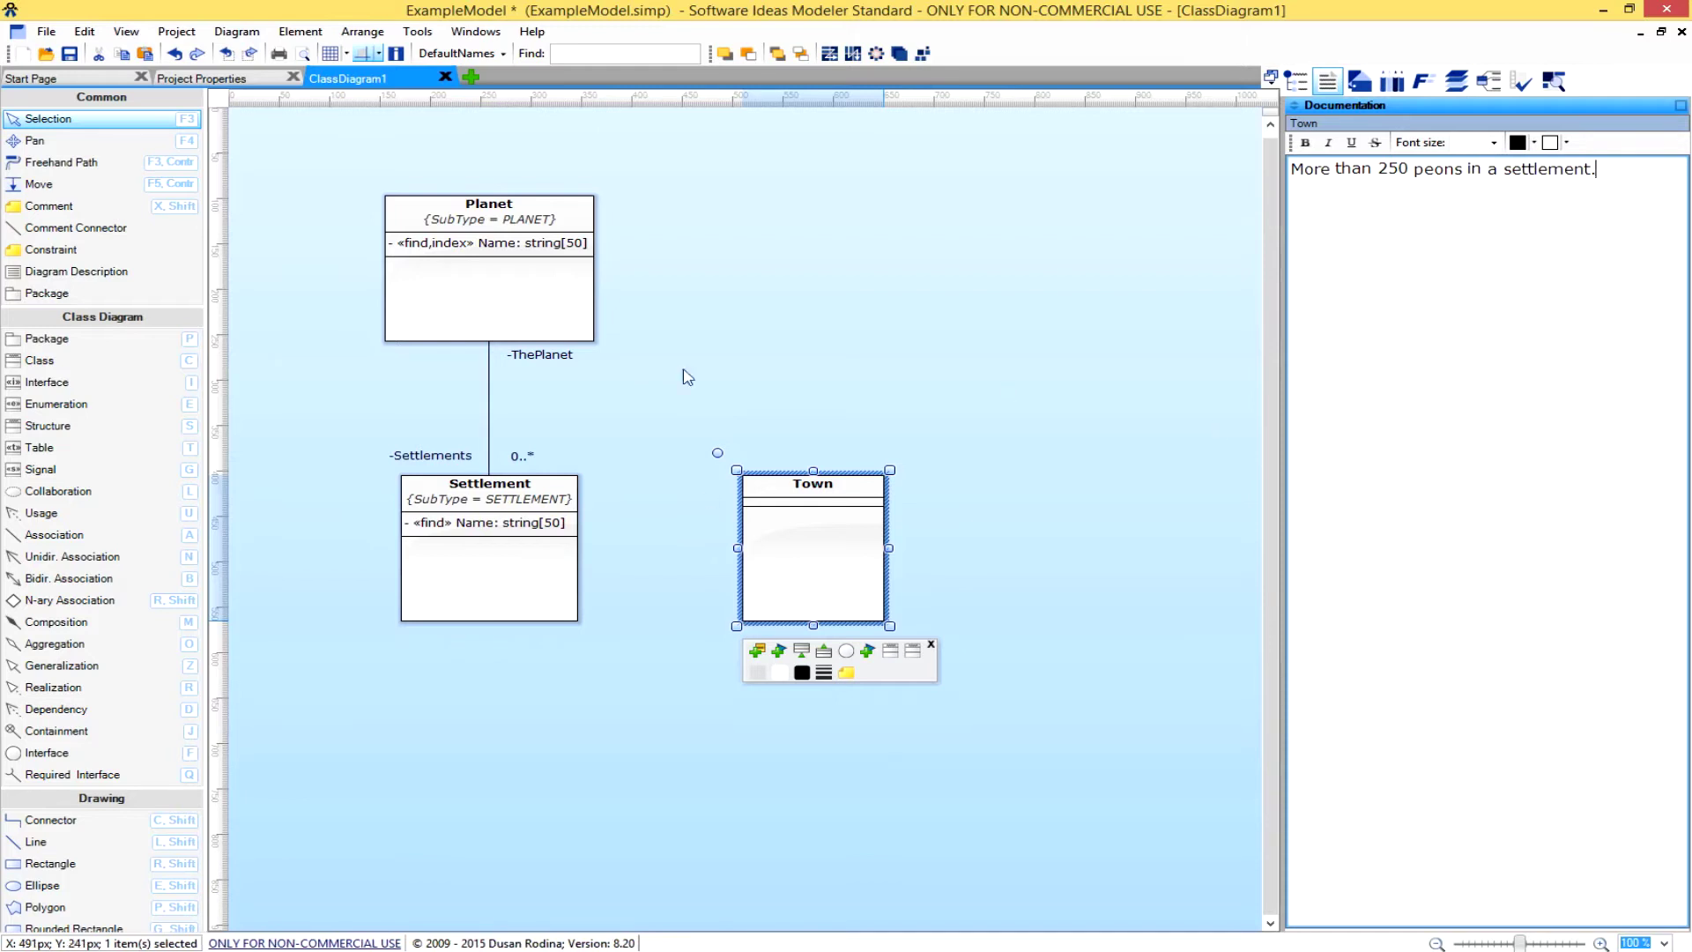
# Open the Town class's properties and start adding a new attribute.
pyautogui.rightClick(792, 548)
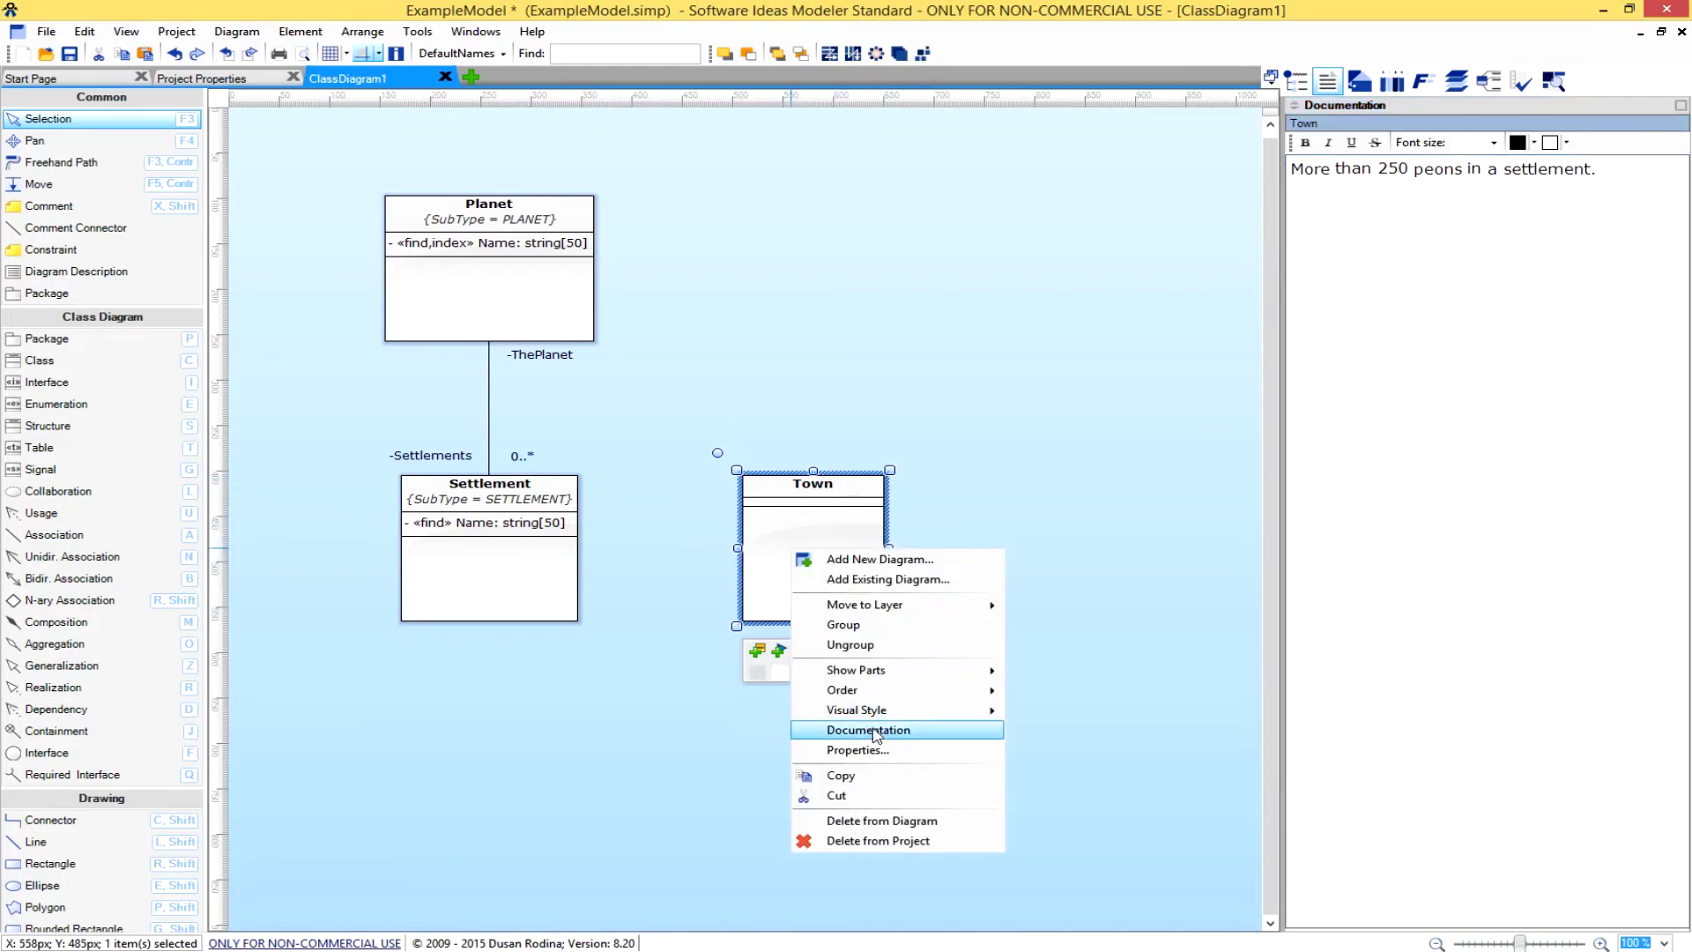
pyautogui.click(868, 730)
pyautogui.rightClick(842, 607)
pyautogui.click(906, 800)
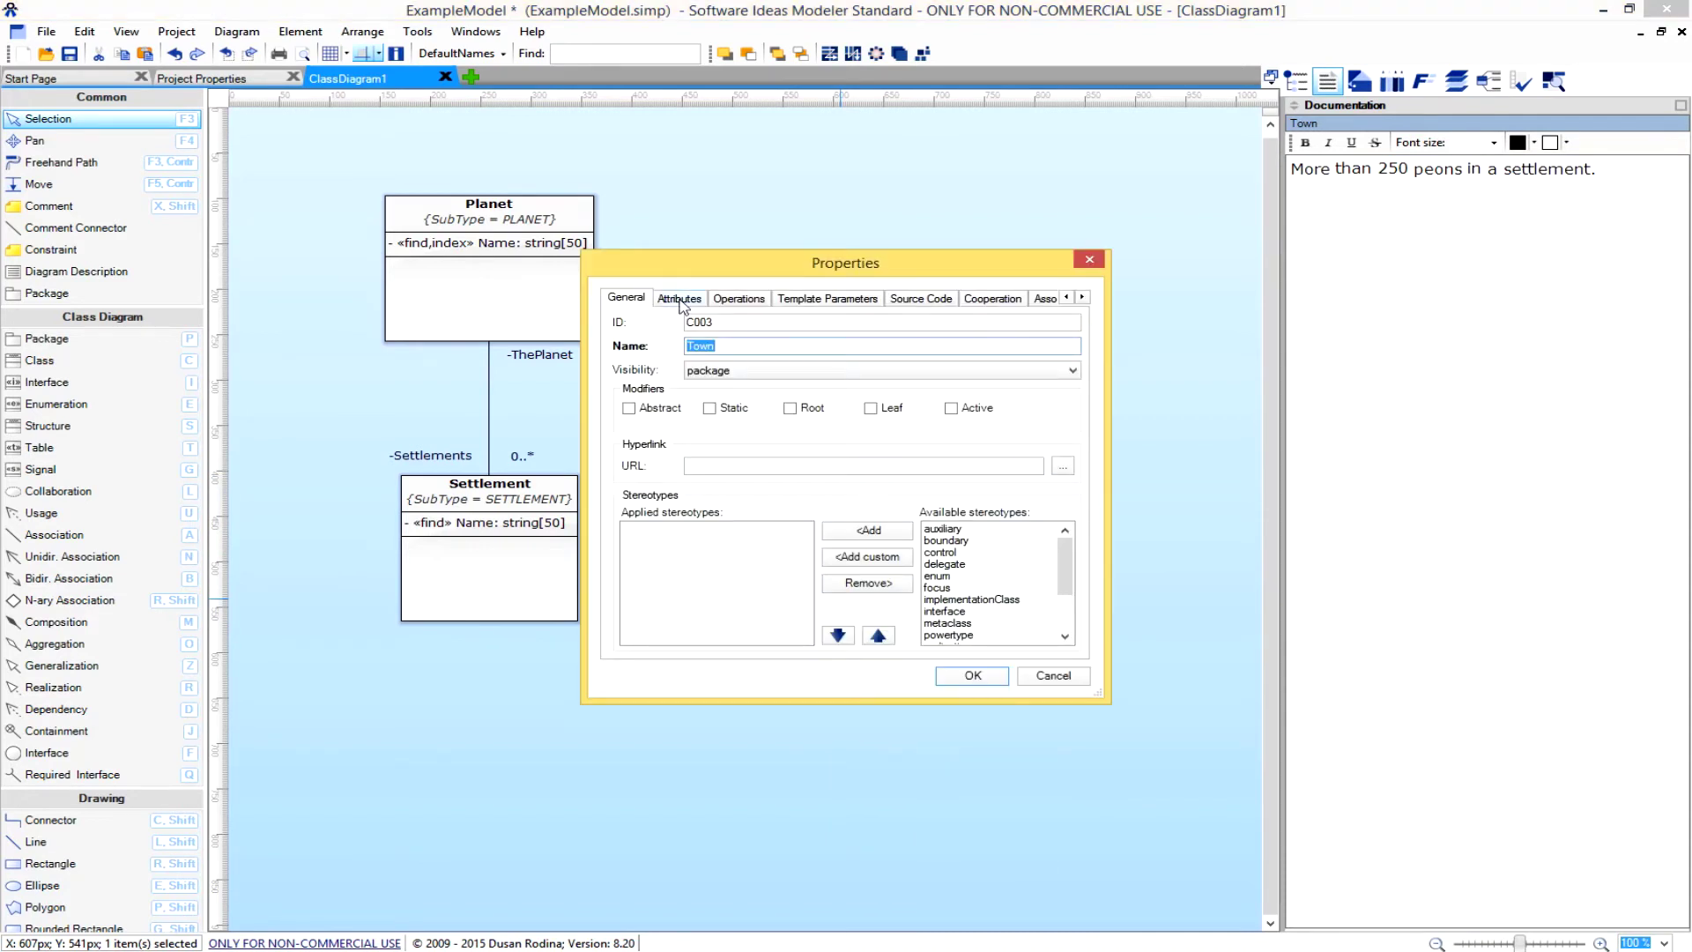
pyautogui.click(679, 299)
pyautogui.click(1033, 322)
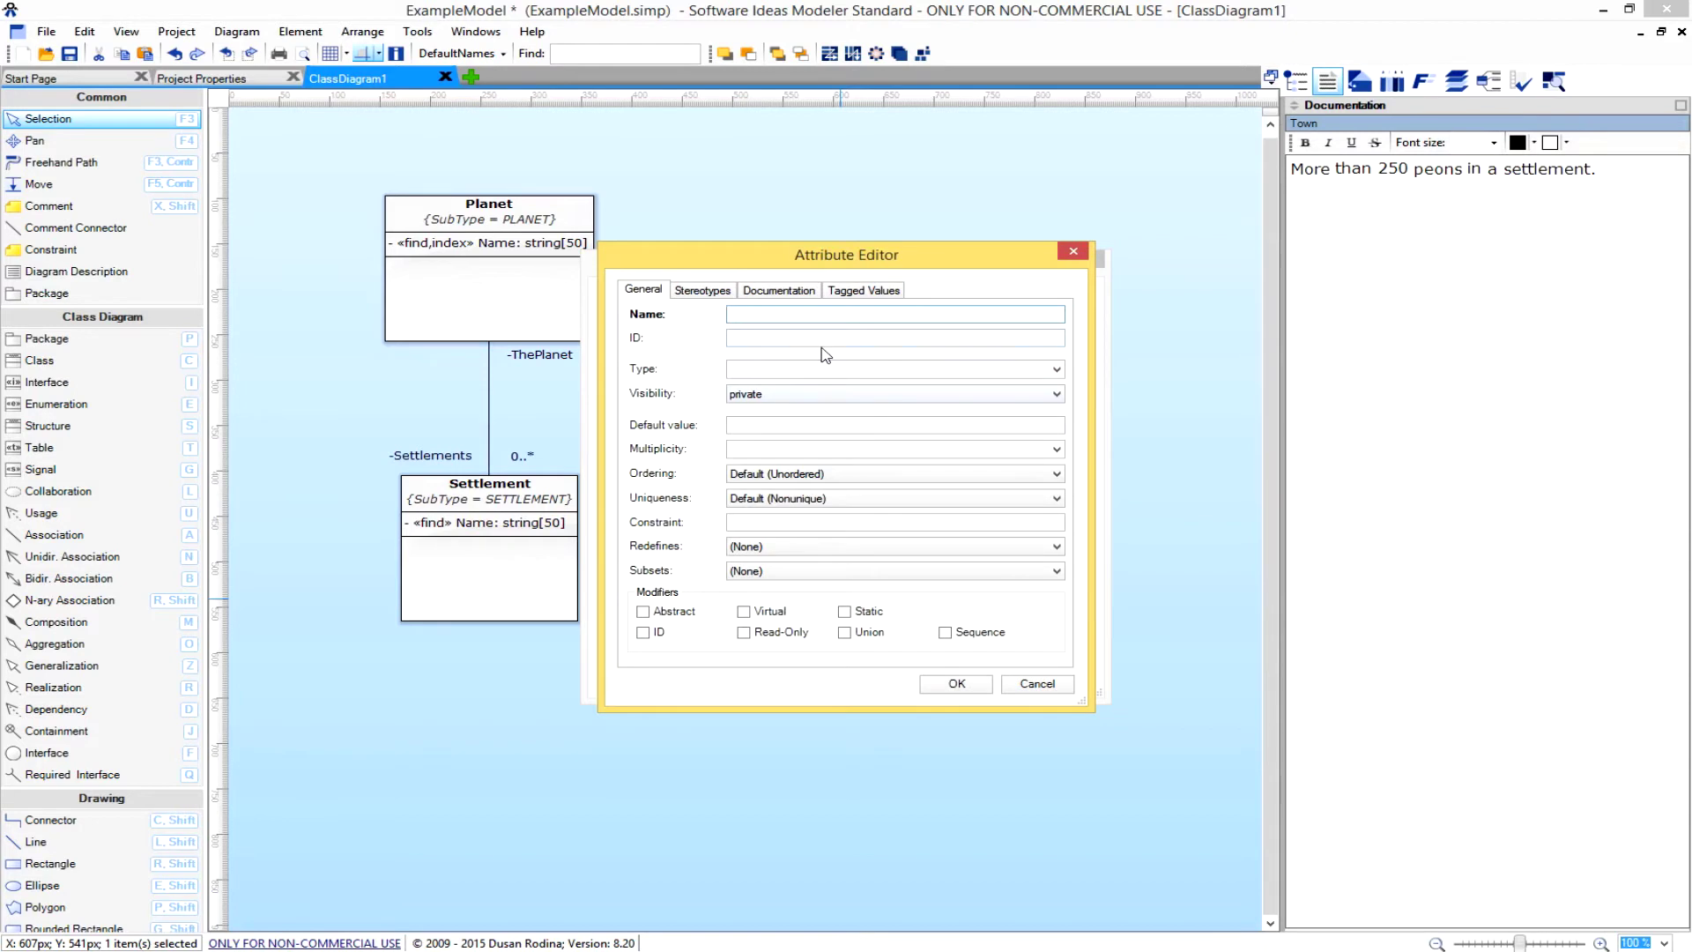
# Add the private attribute MayorName of type string[50] to the Town class.
pyautogui.write('MayorName')
pyautogui.click(808, 373)
pyautogui.write('string[]')
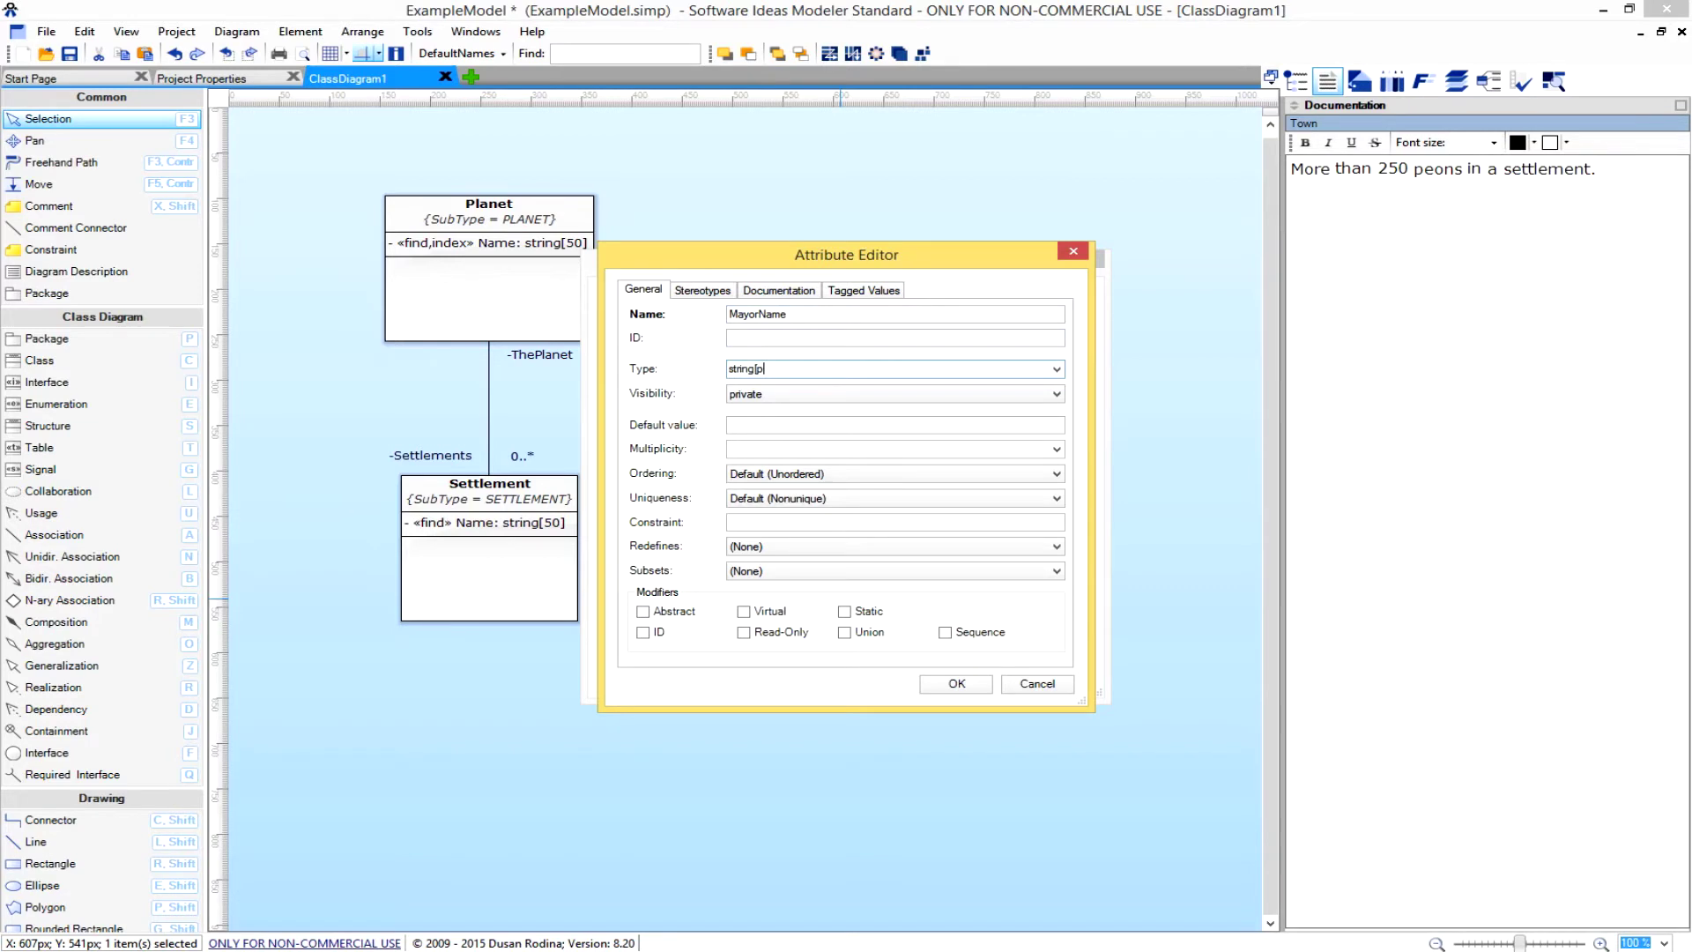
pyautogui.write('50')
pyautogui.click(969, 688)
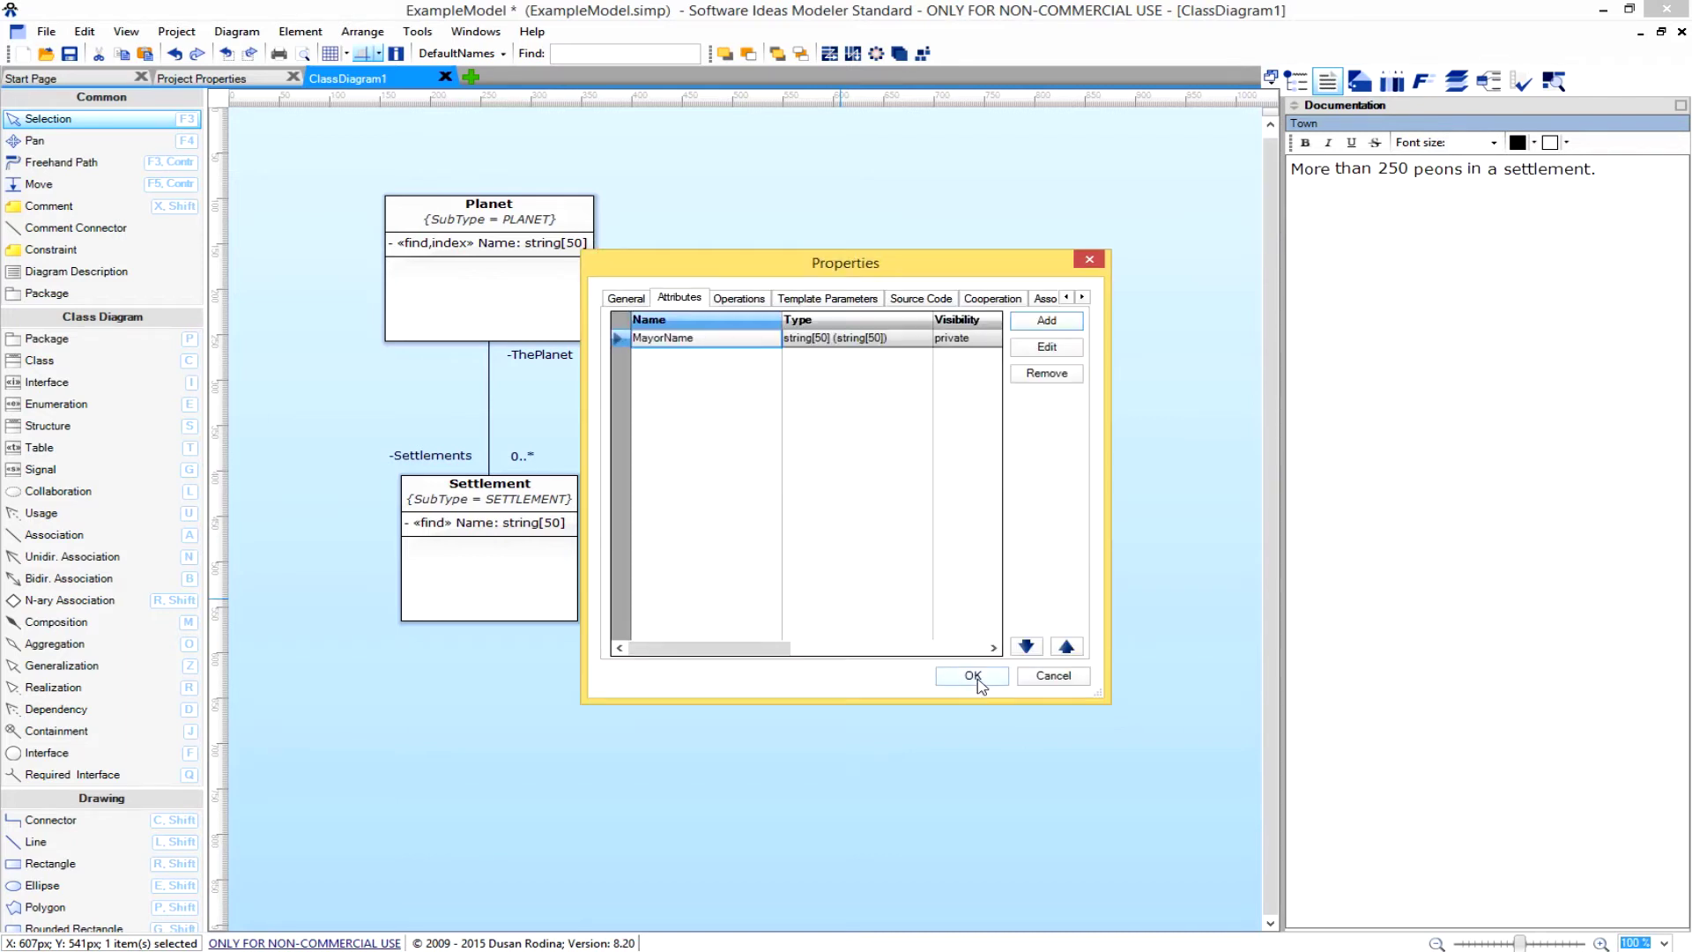
pyautogui.click(973, 676)
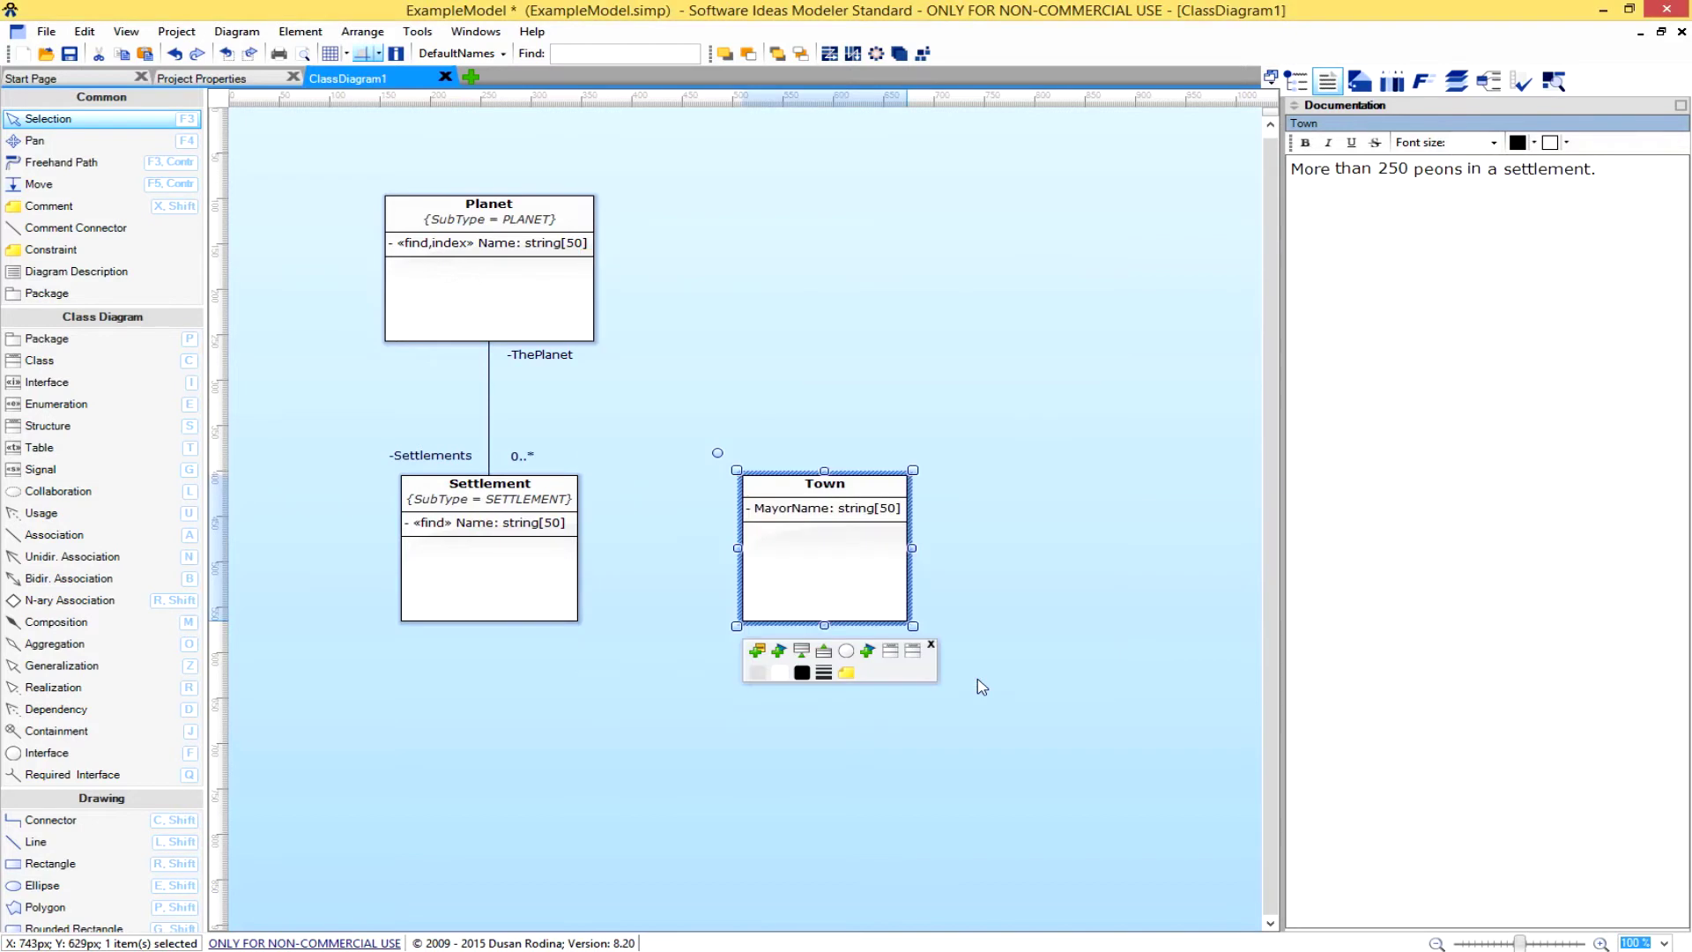
# Draw a generalization from the Town class to the Settlement class.
pyautogui.click(971, 378)
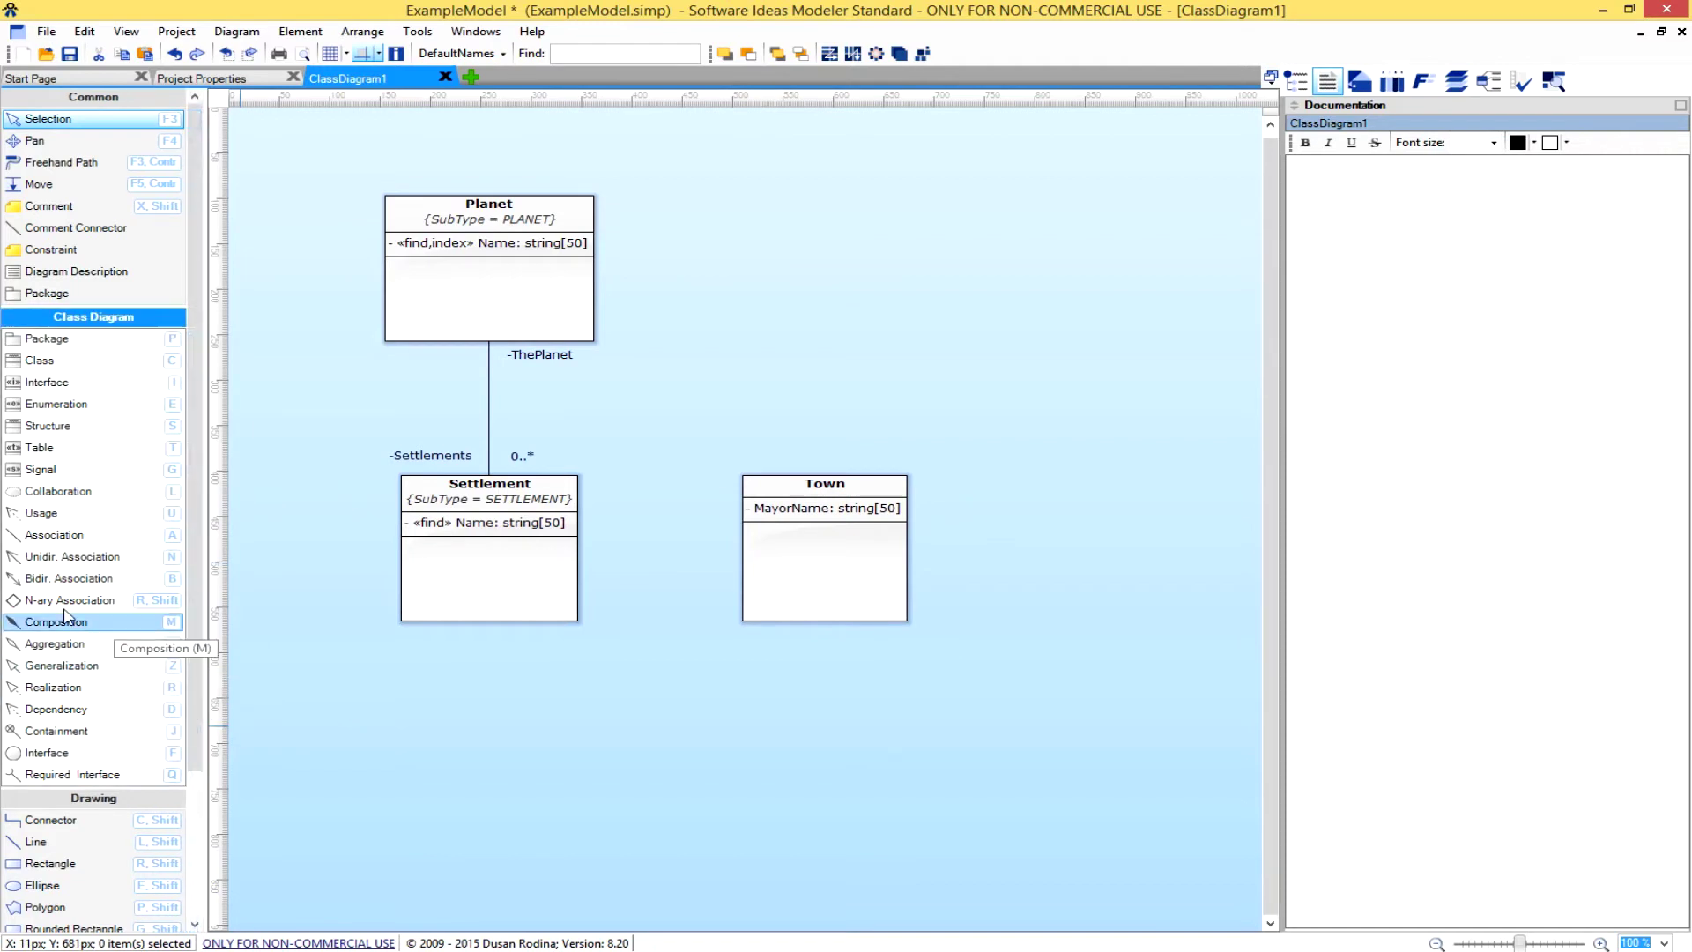
pyautogui.click(71, 668)
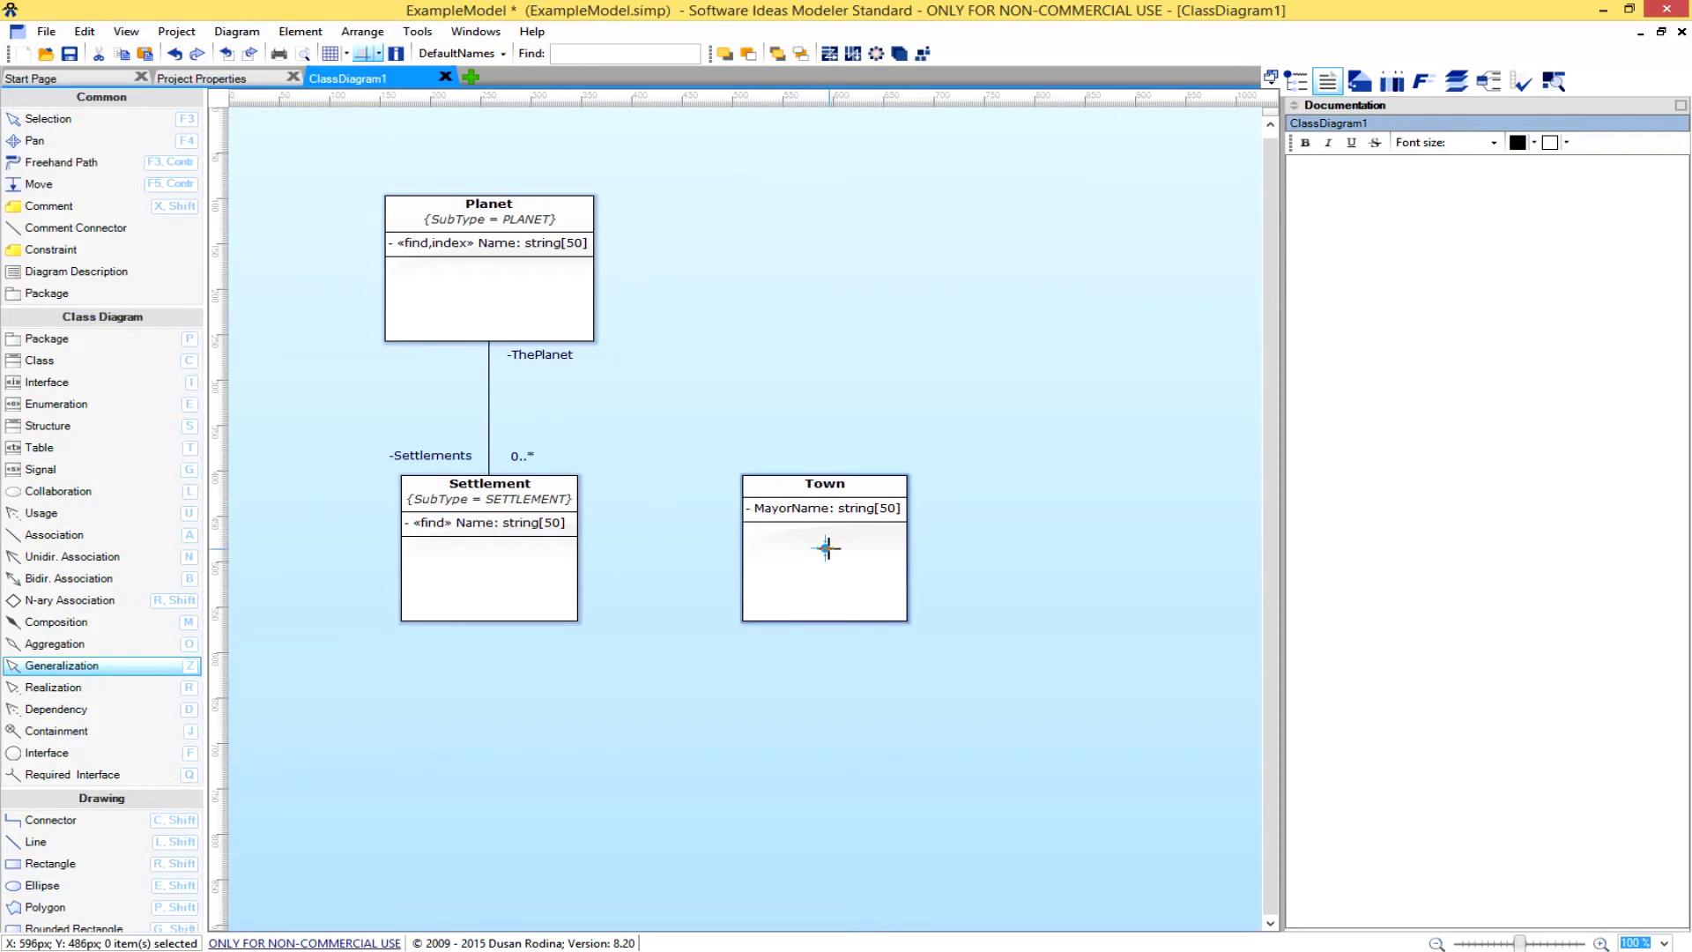
pyautogui.moveTo(827, 548); pyautogui.dragTo(489, 548)
pyautogui.click(708, 666)
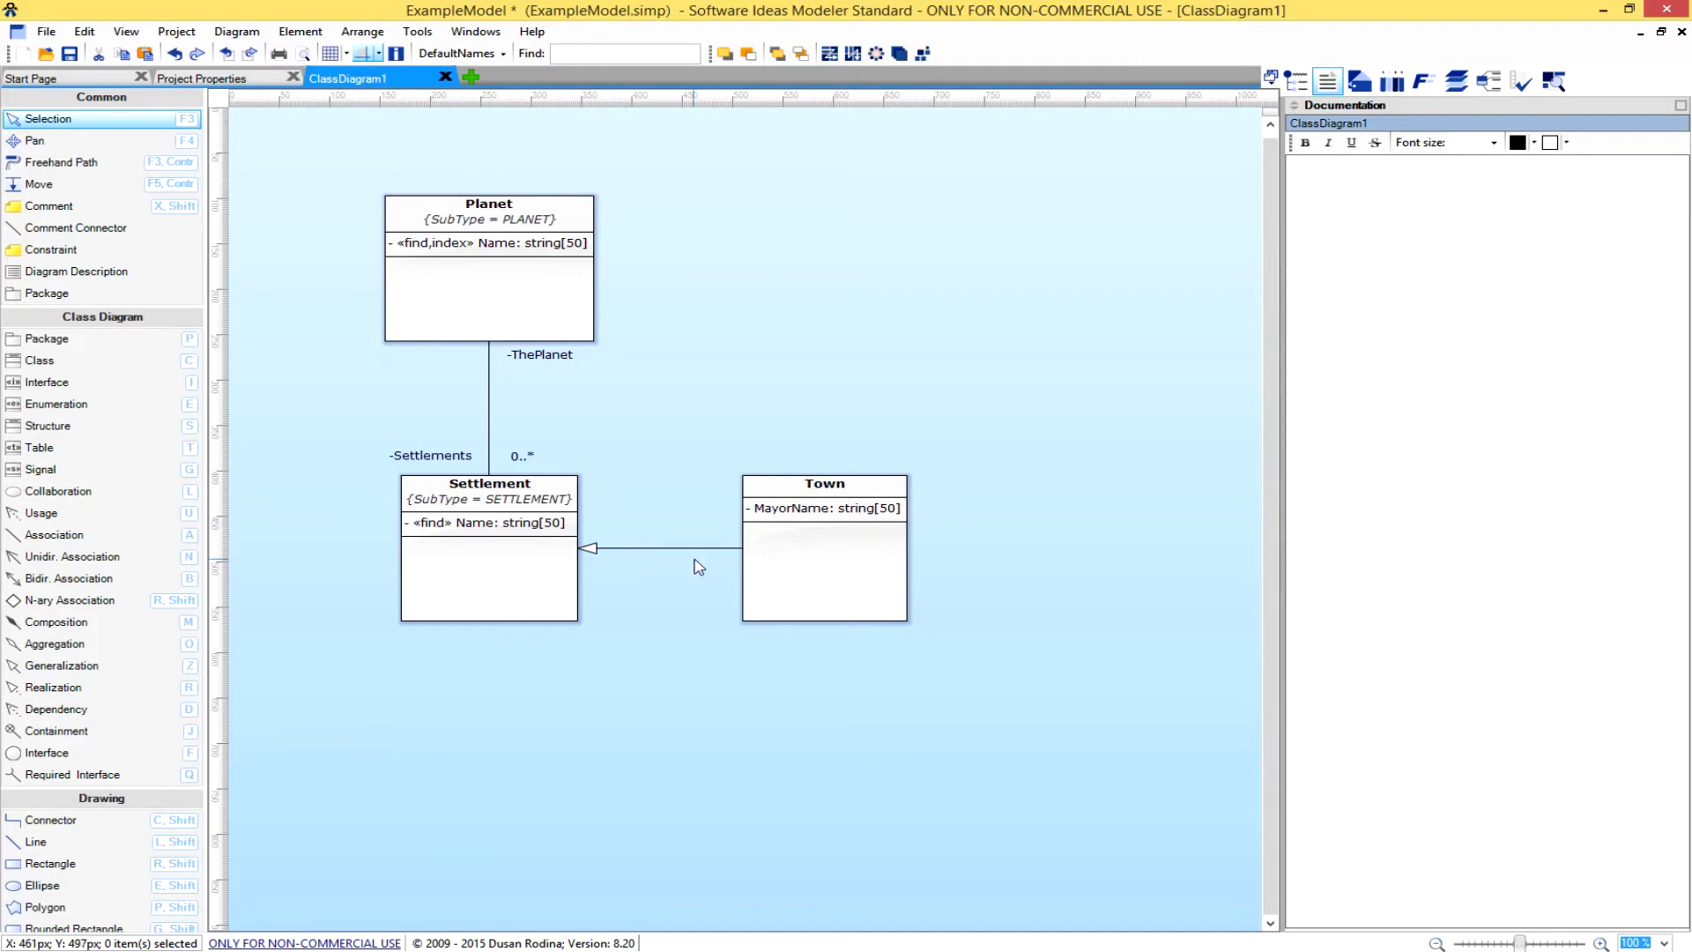
pyautogui.click(797, 550)
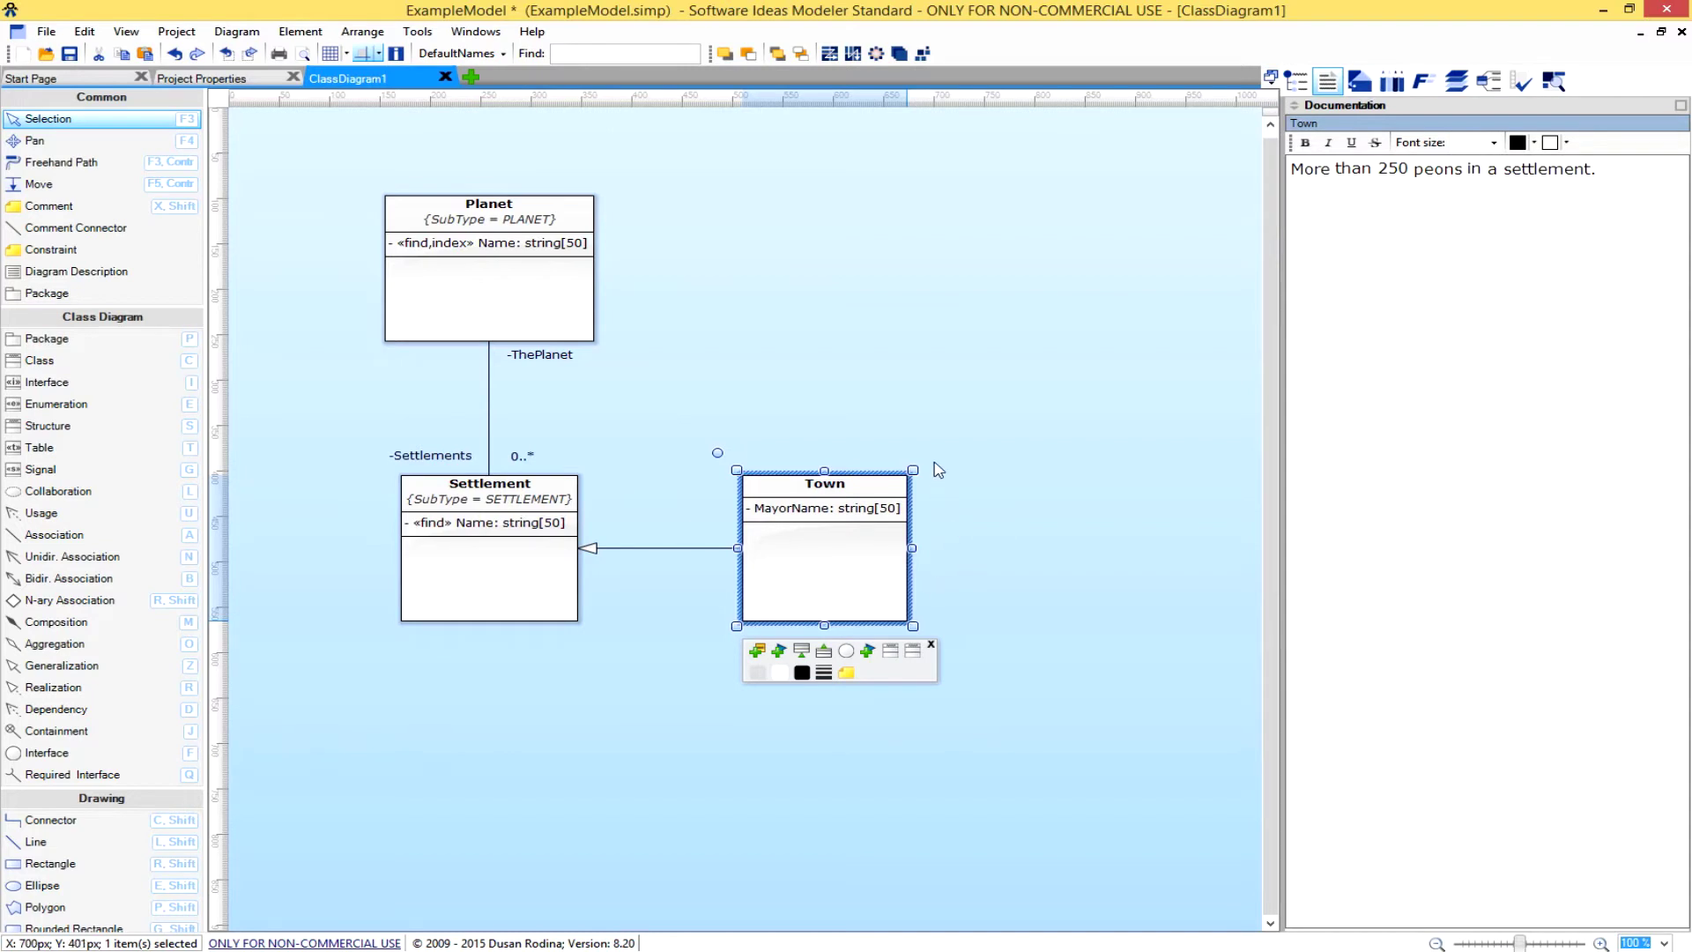
pyautogui.moveTo(952, 443); pyautogui.dragTo(308, 703)
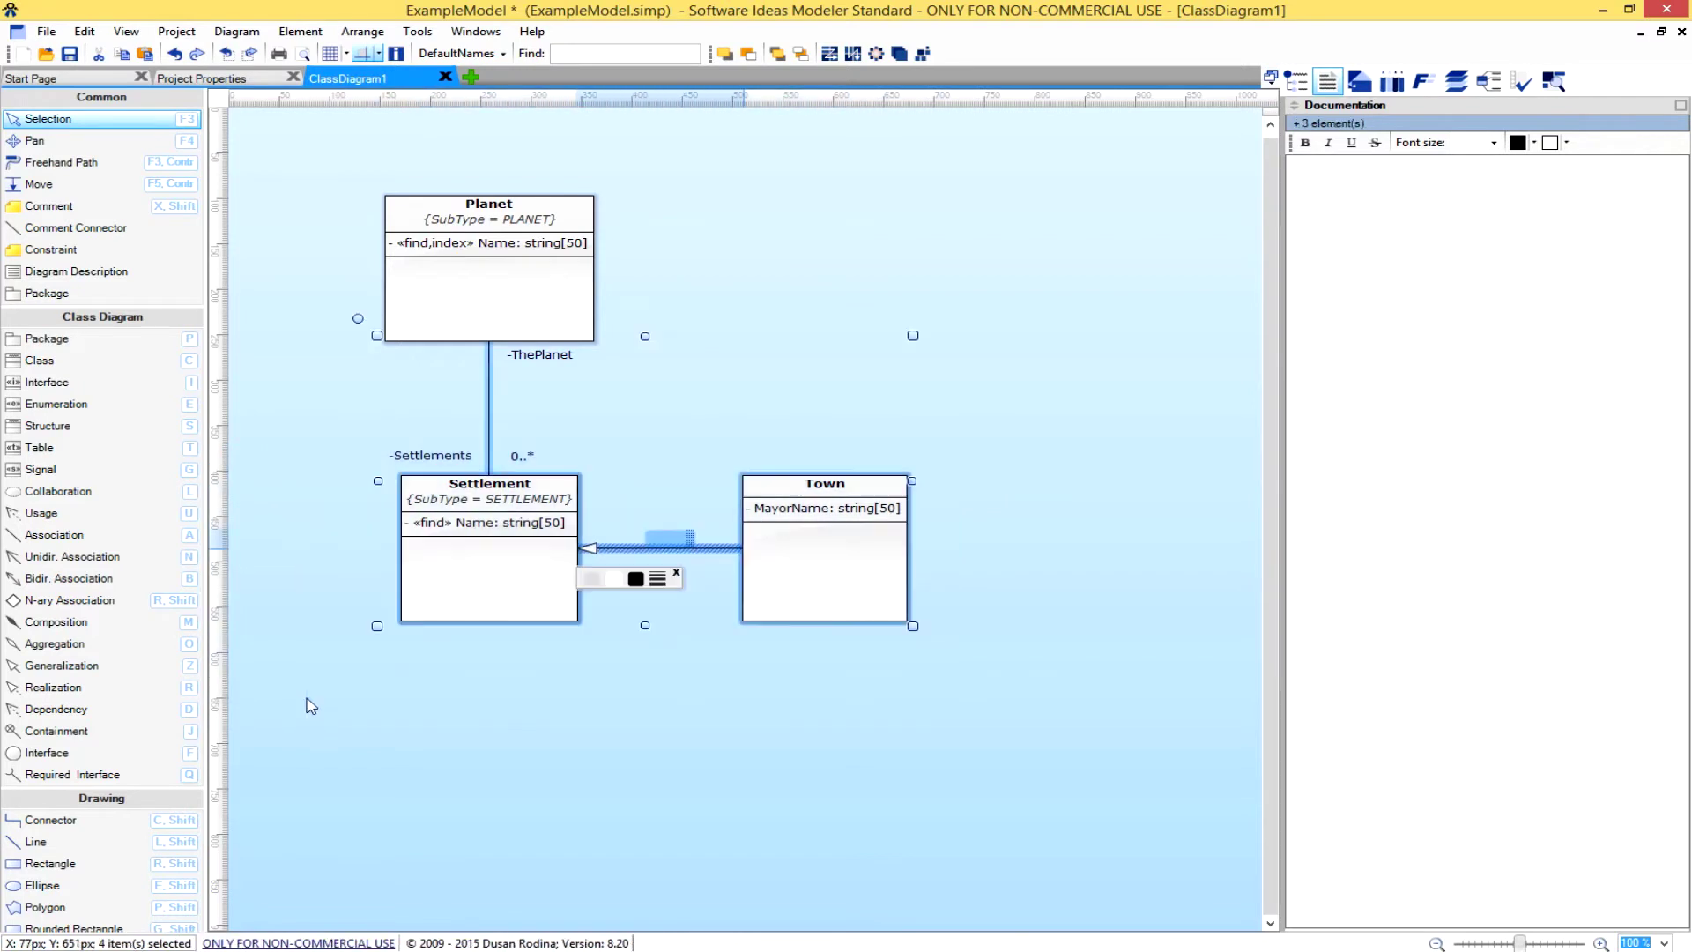
pyautogui.click(475, 709)
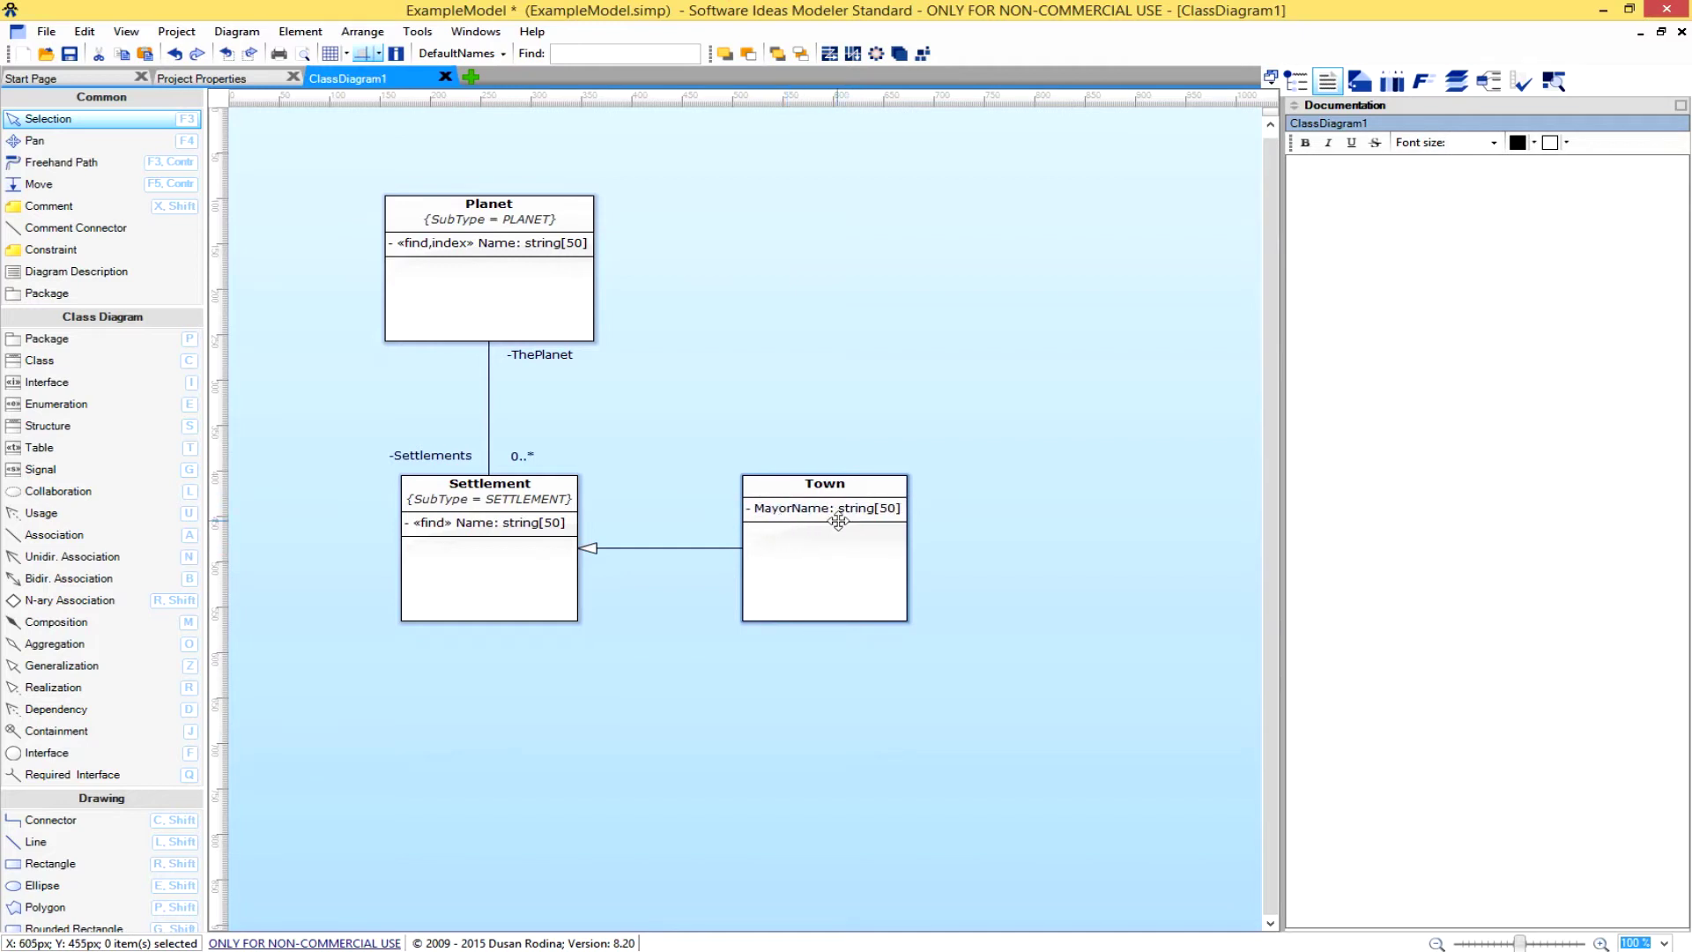
pyautogui.moveTo(497, 515)
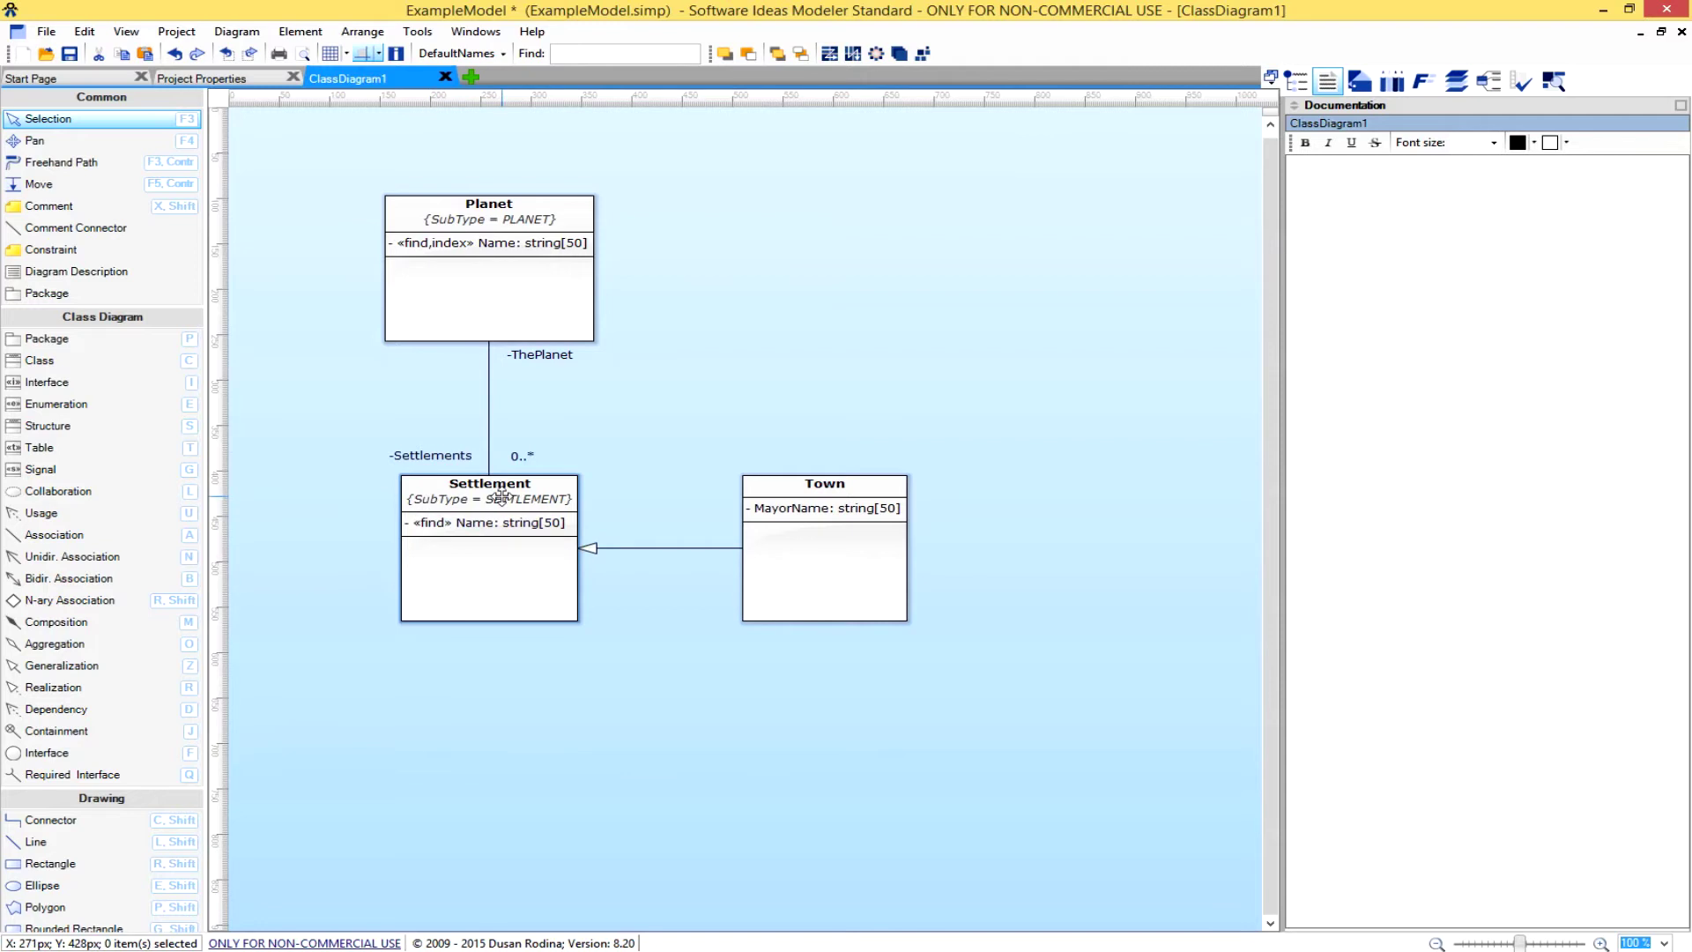
# Add the tagged value SubType with the value TOWN to the Town class and save the model.
pyautogui.rightClick(825, 559)
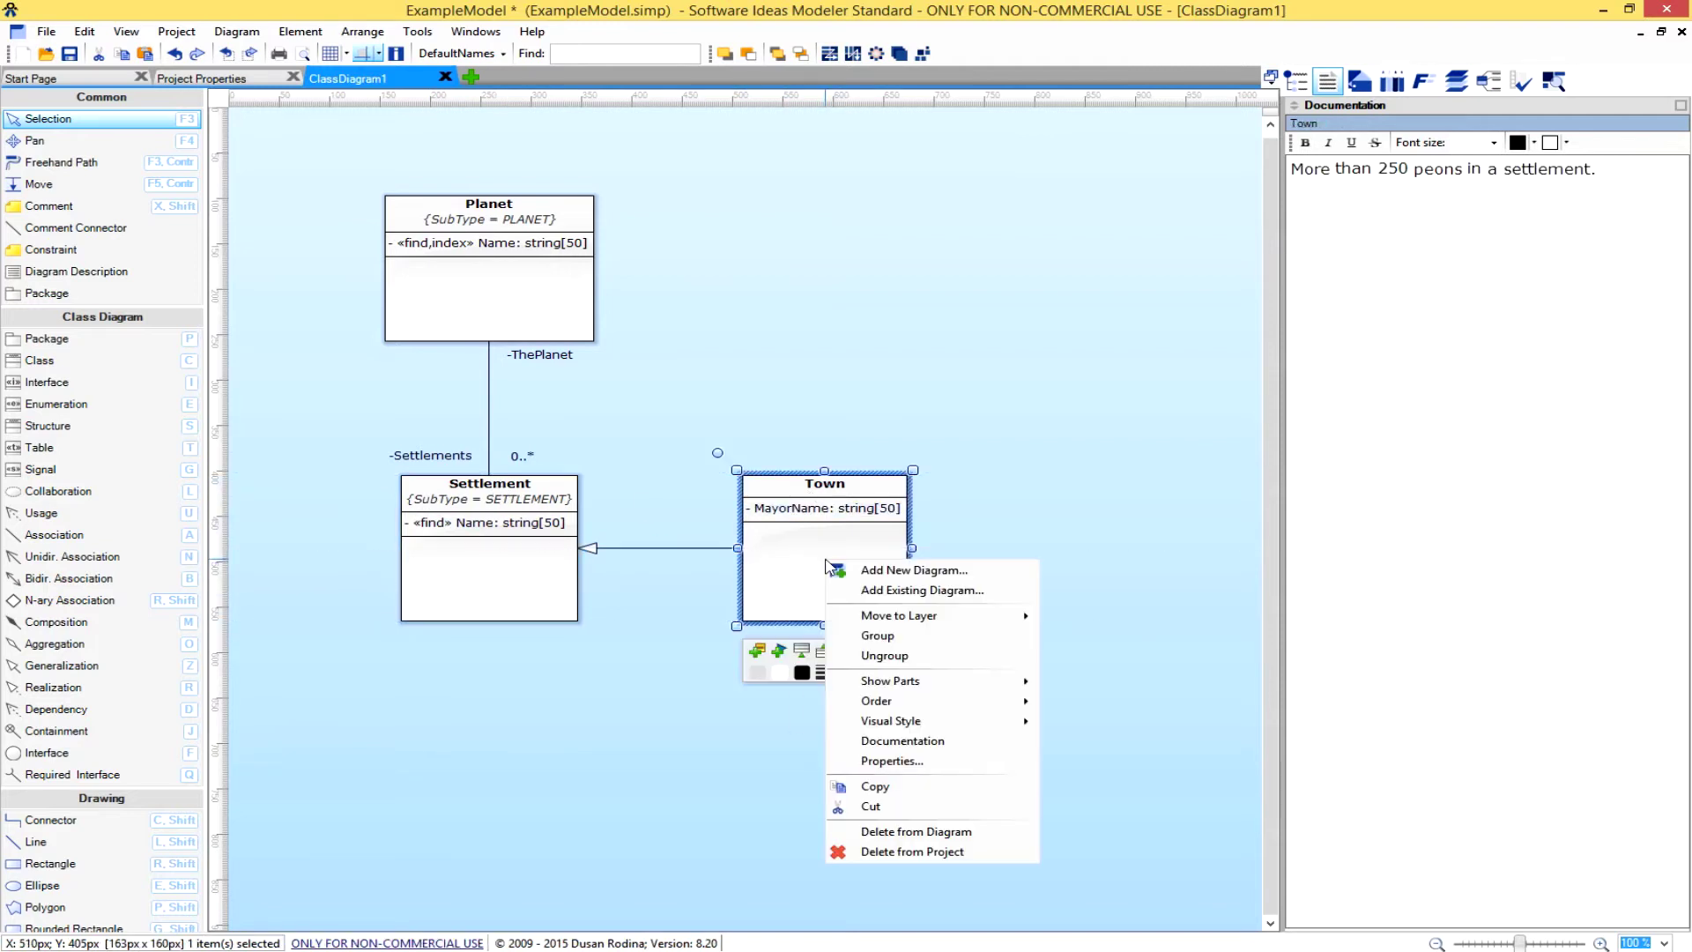
pyautogui.click(892, 761)
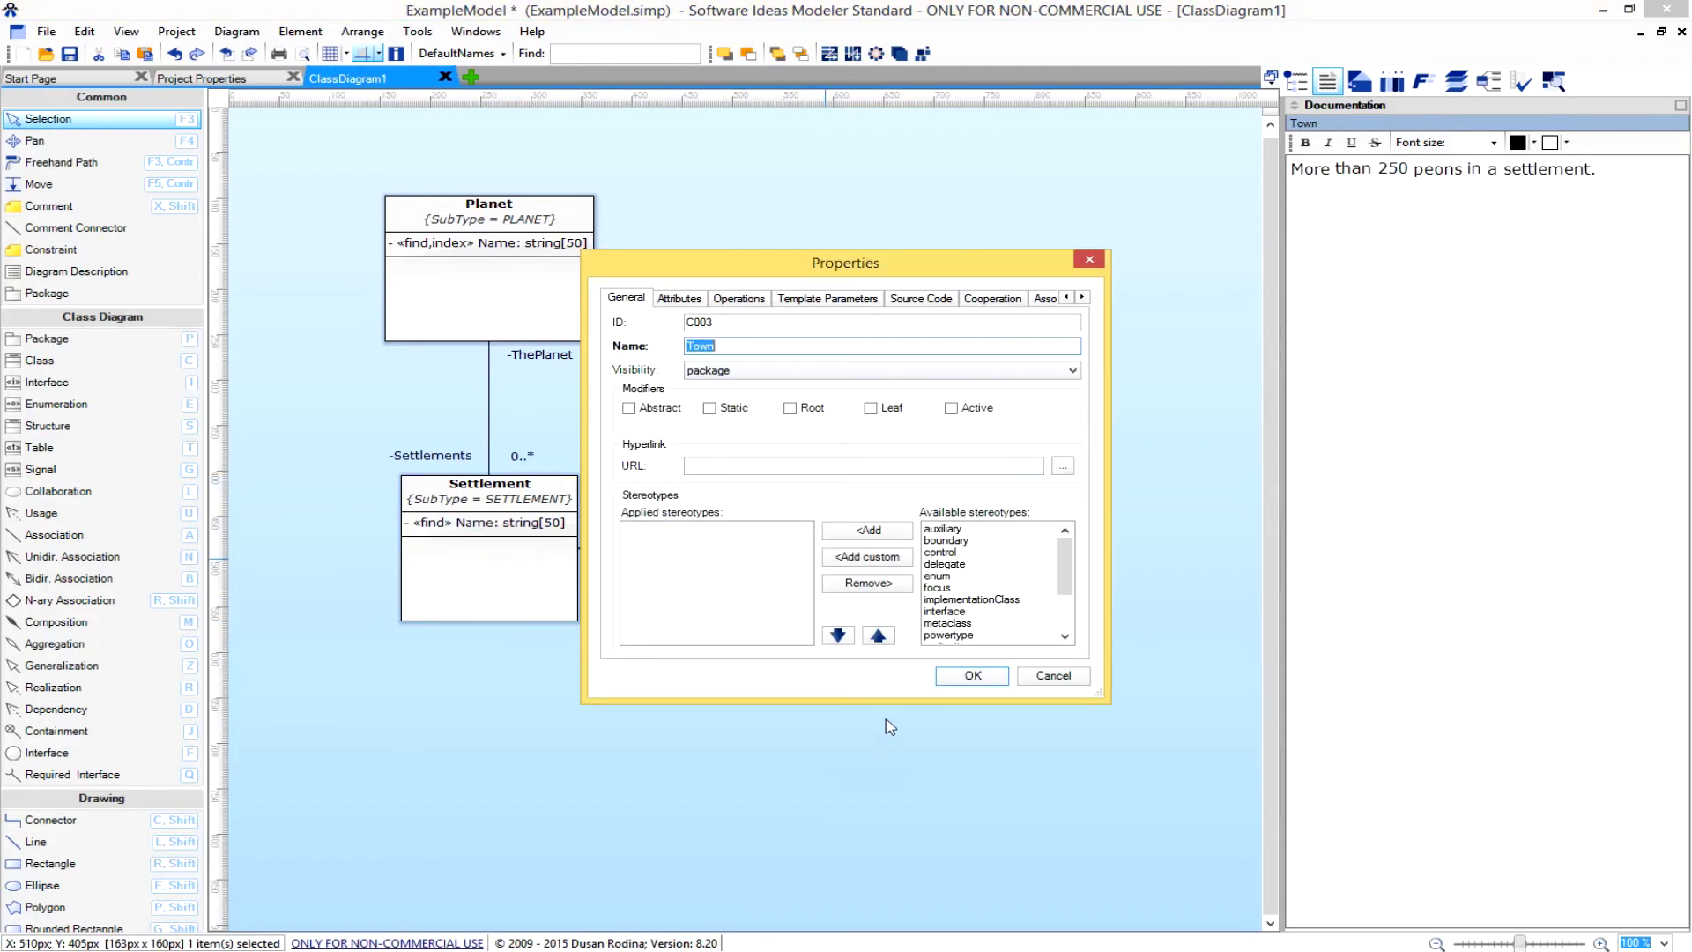
pyautogui.click(1083, 299)
pyautogui.click(1083, 299)
pyautogui.click(1083, 299)
pyautogui.click(1083, 298)
pyautogui.click(978, 298)
pyautogui.click(1044, 321)
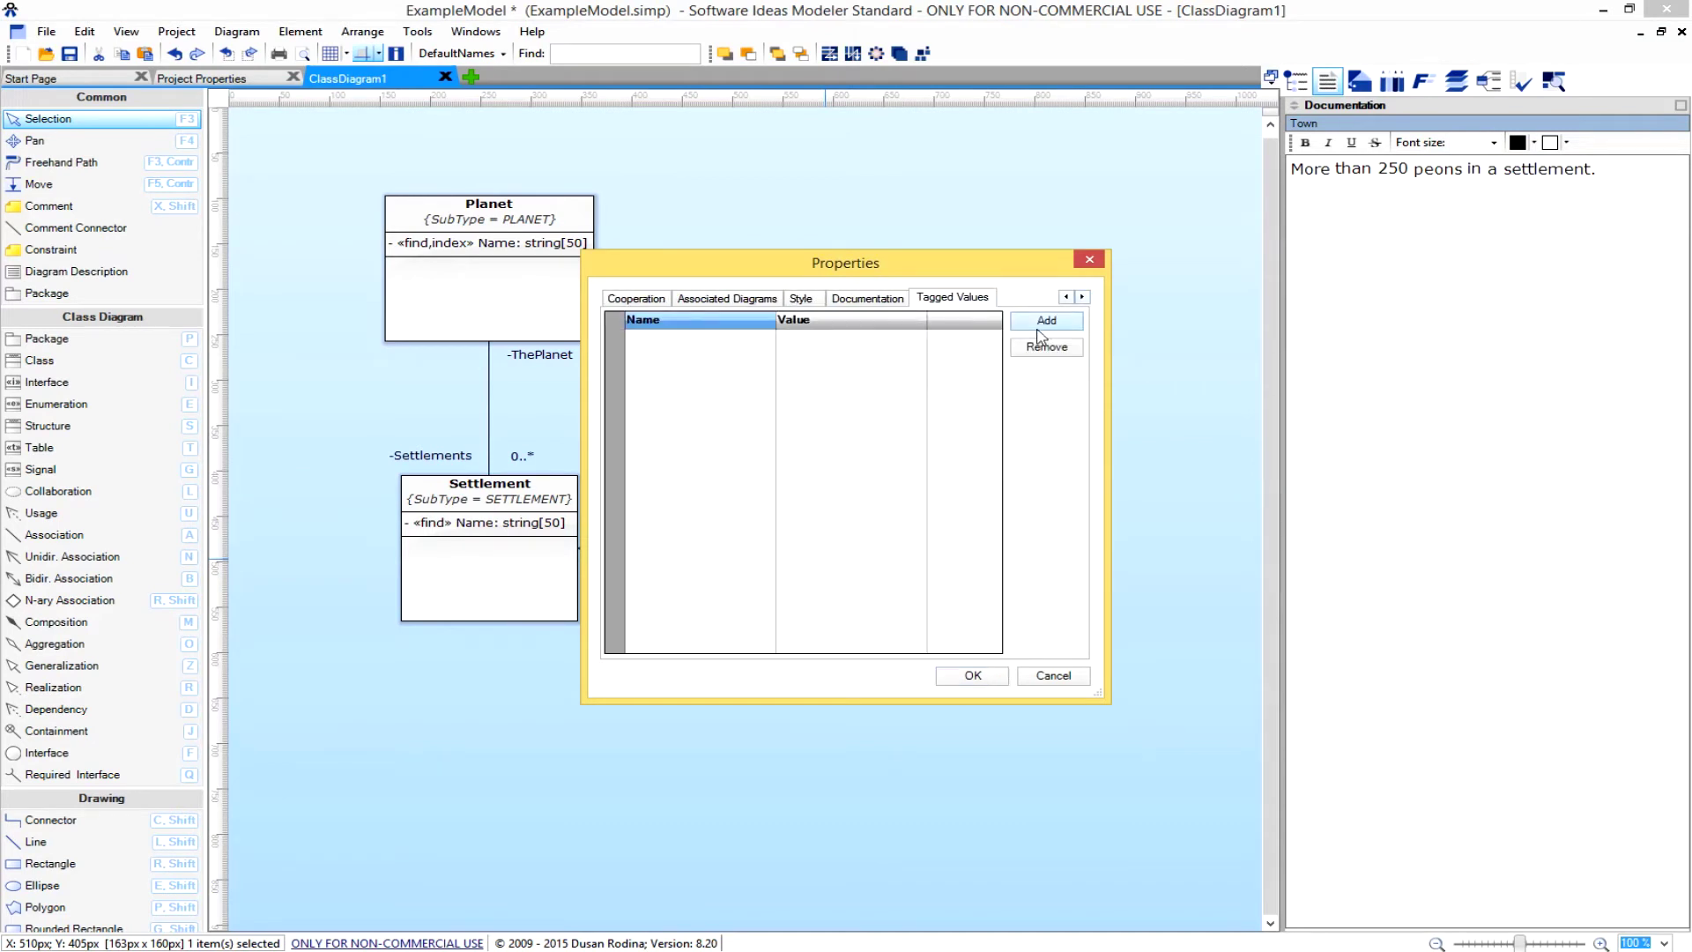
pyautogui.write('subType')
pyautogui.click(795, 476)
pyautogui.click(796, 480)
pyautogui.write('TOWN')
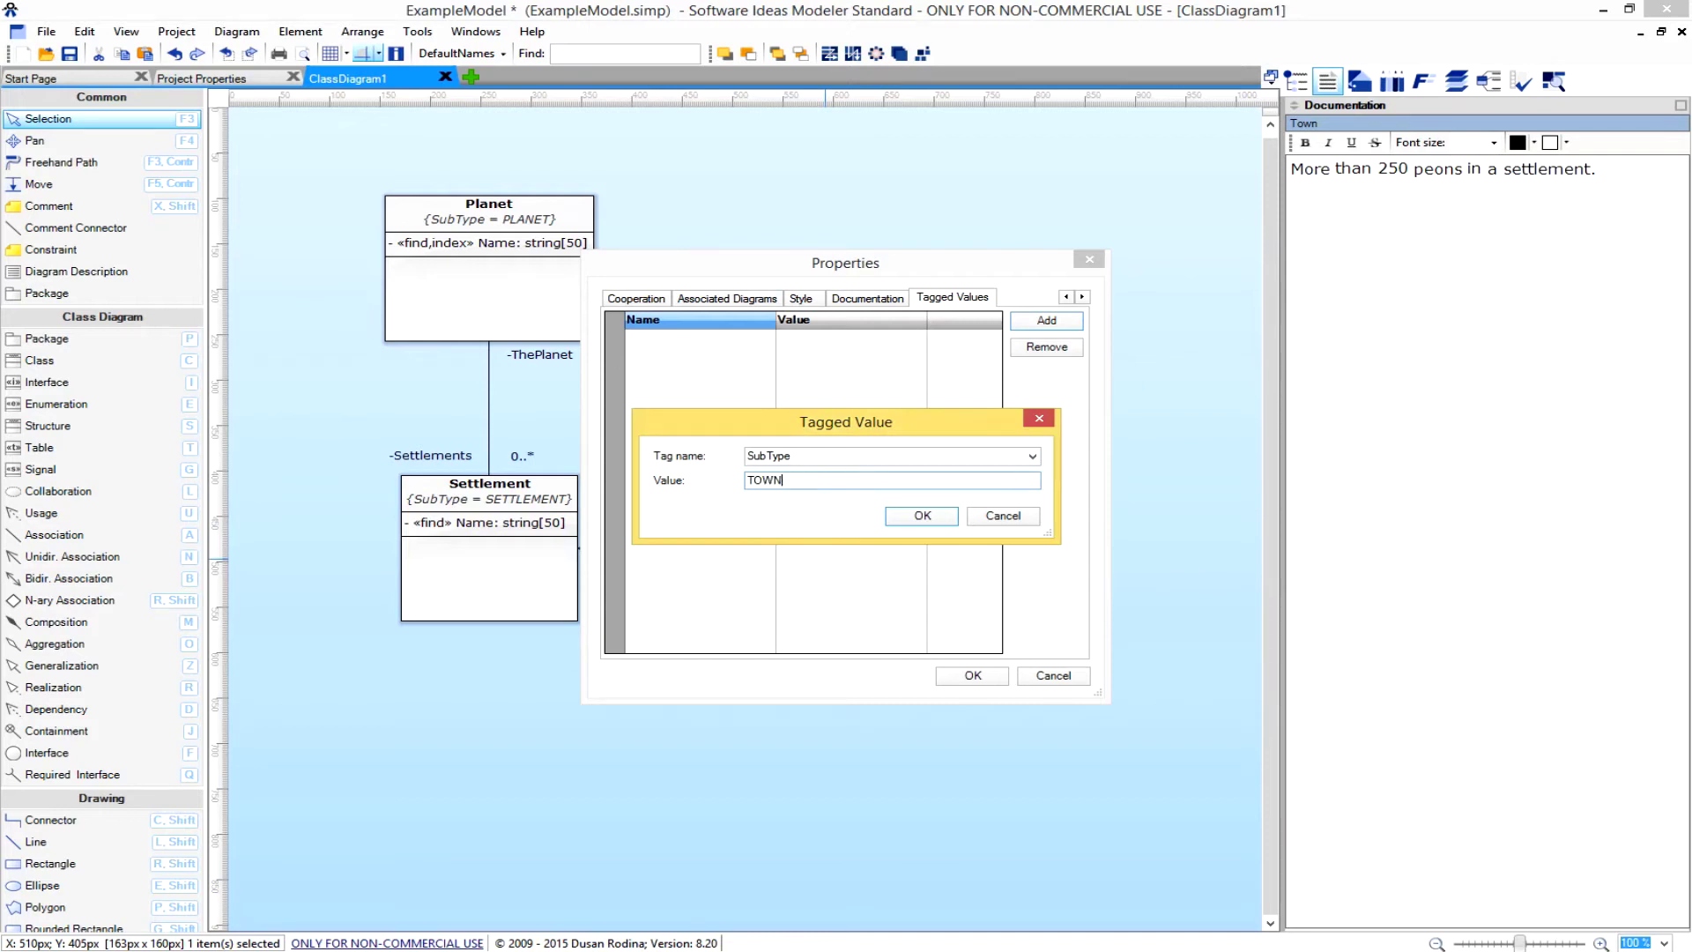
pyautogui.click(921, 516)
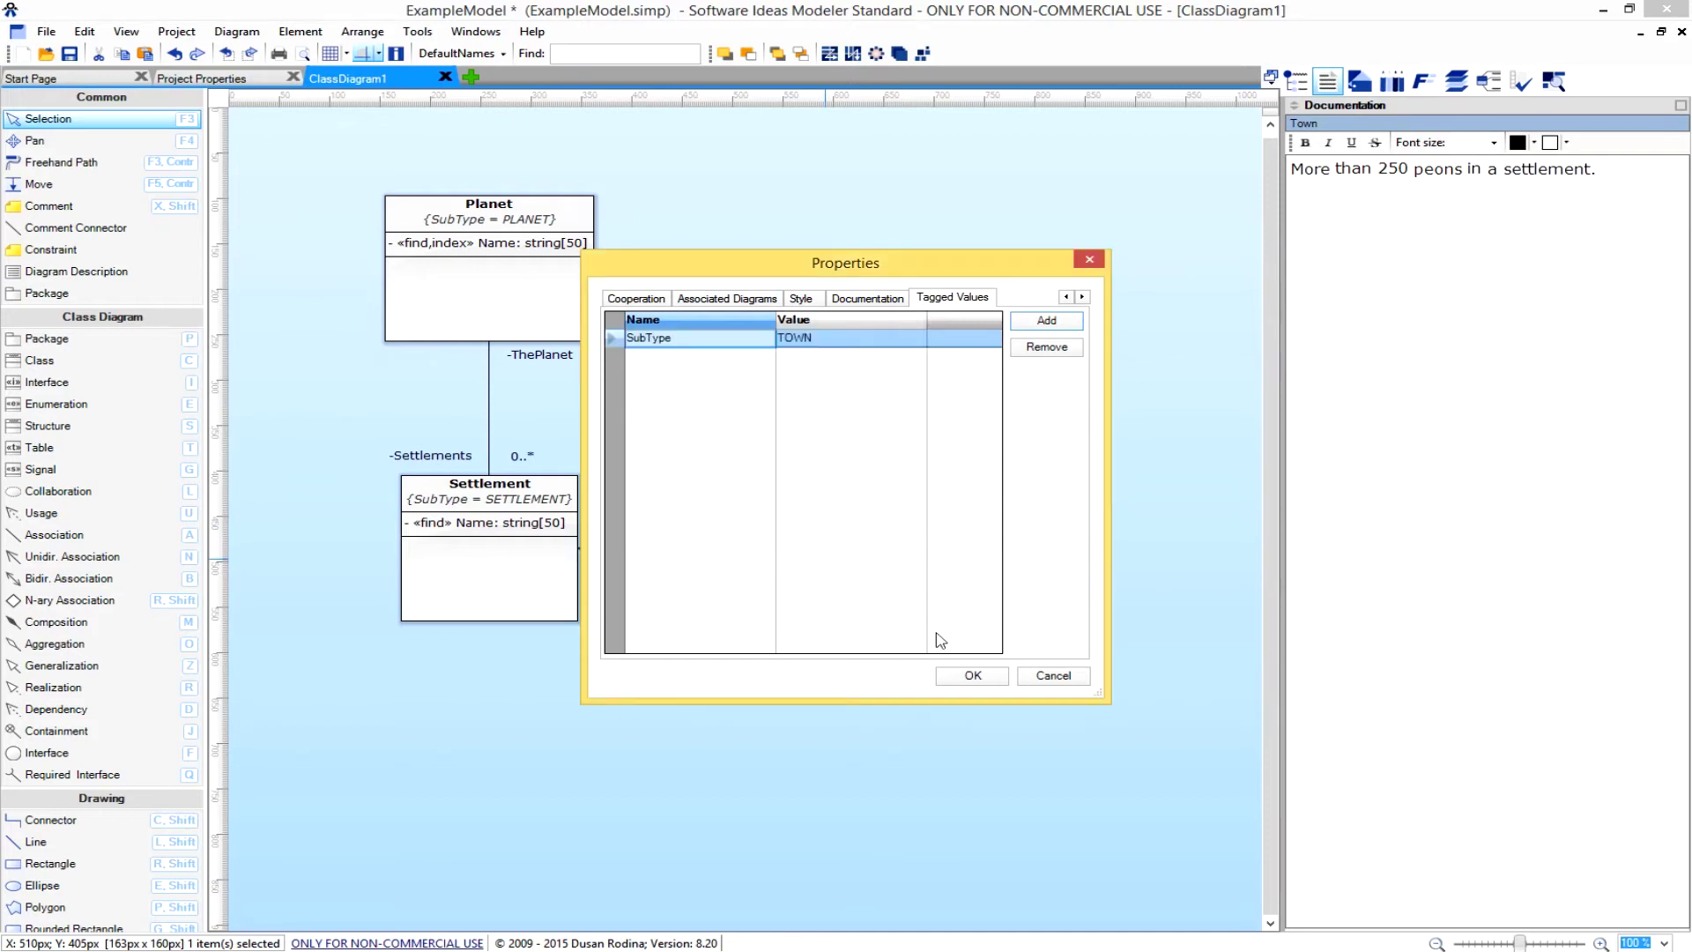
pyautogui.click(972, 675)
pyautogui.click(1030, 610)
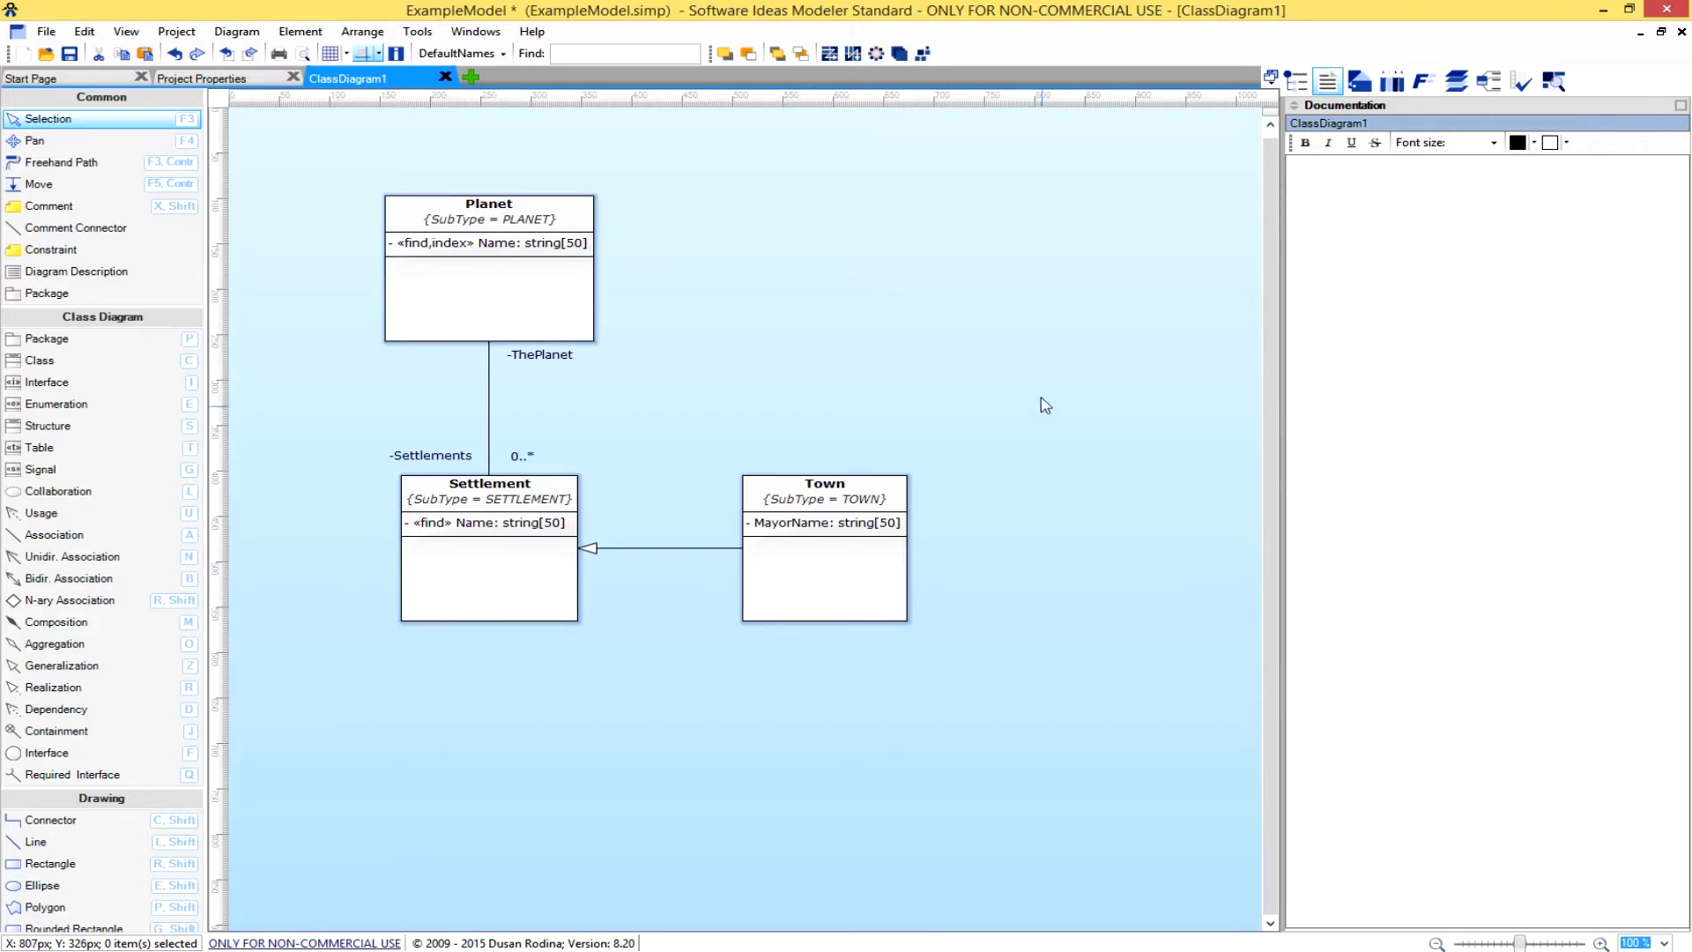
pyautogui.click(69, 54)
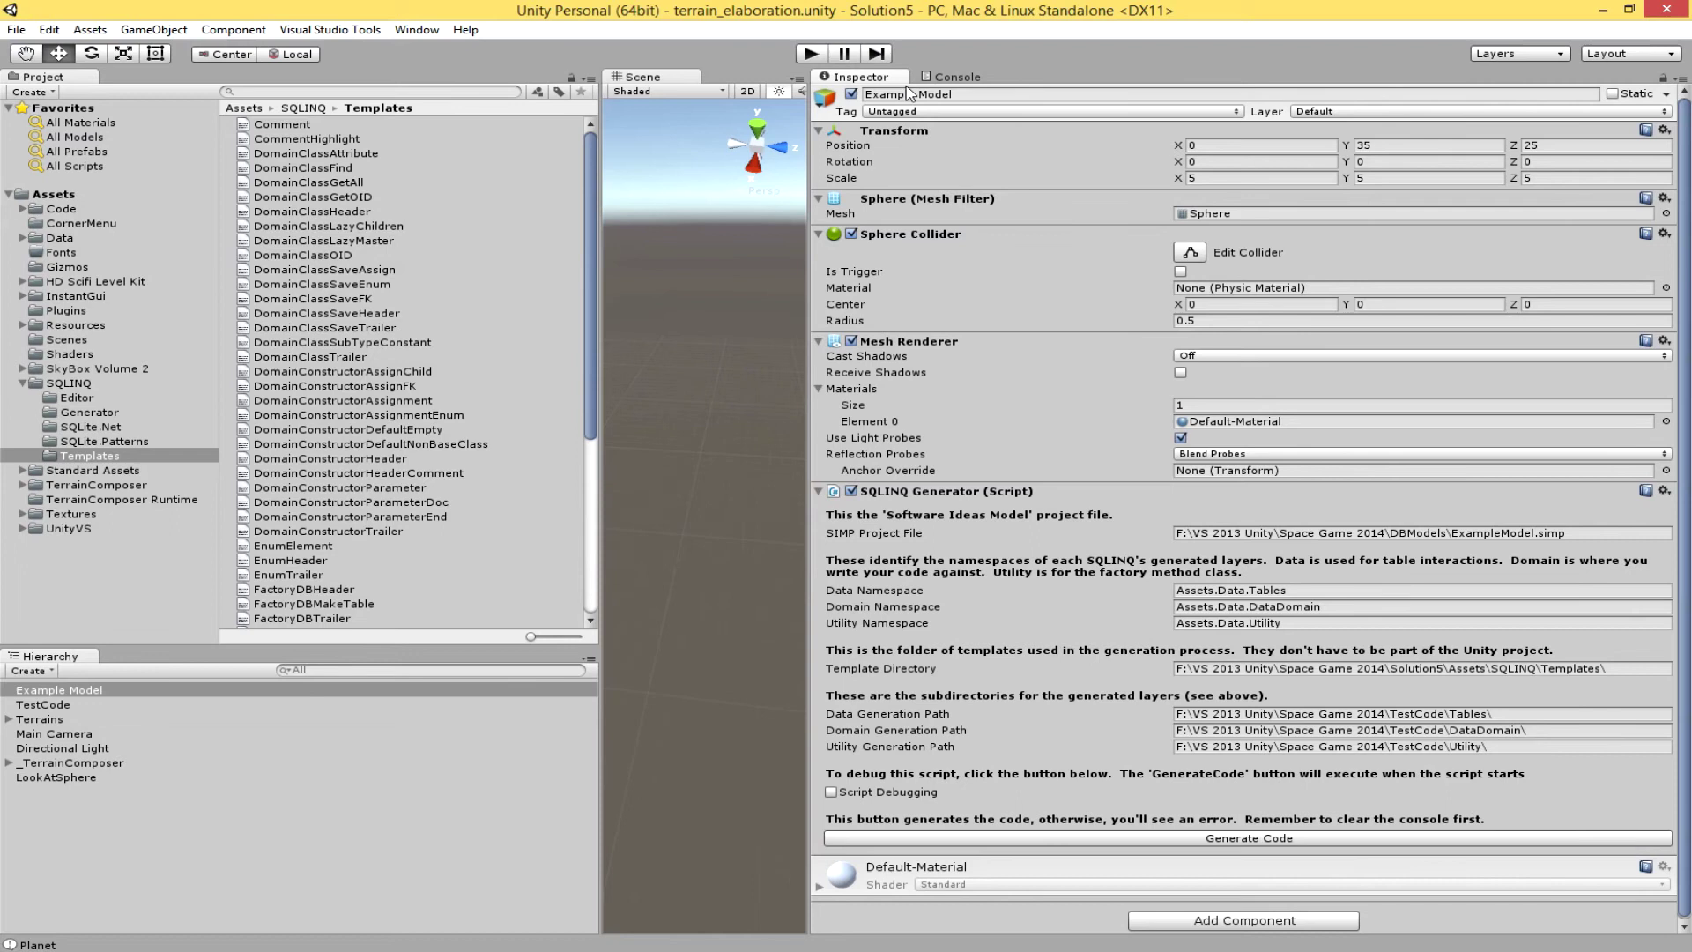
# Switch to Unity, generate the Example Model's code with a cleared console, and view the details of the generation log.
pyautogui.click(966, 77)
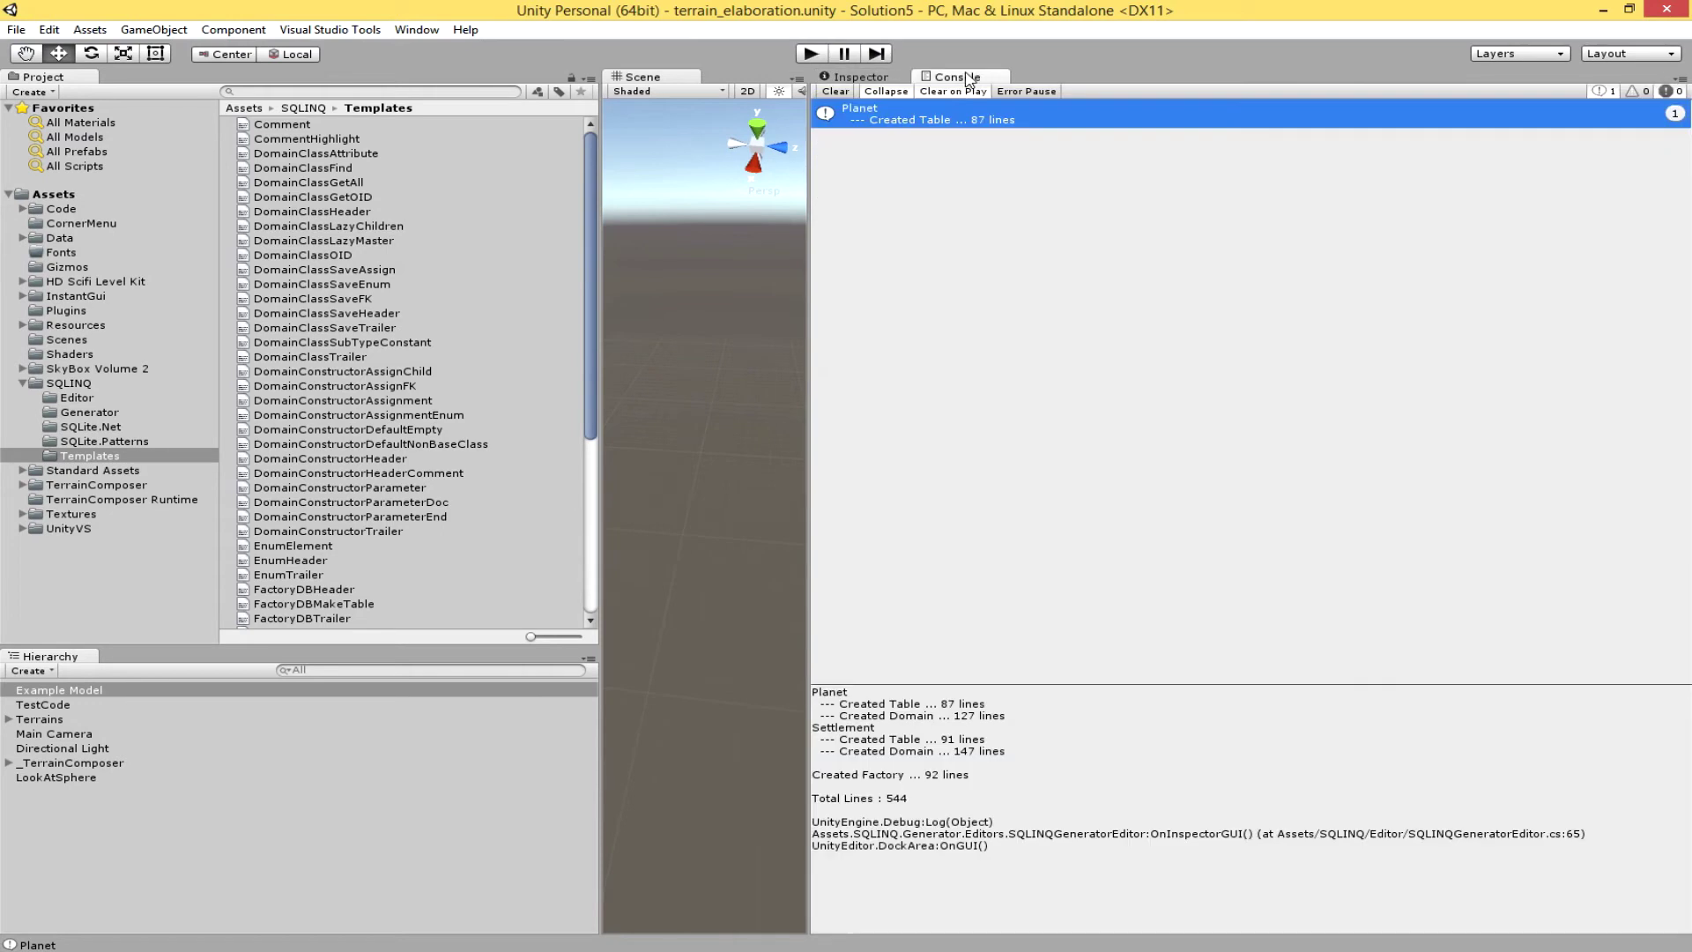
pyautogui.click(835, 92)
pyautogui.click(855, 78)
pyautogui.click(1199, 839)
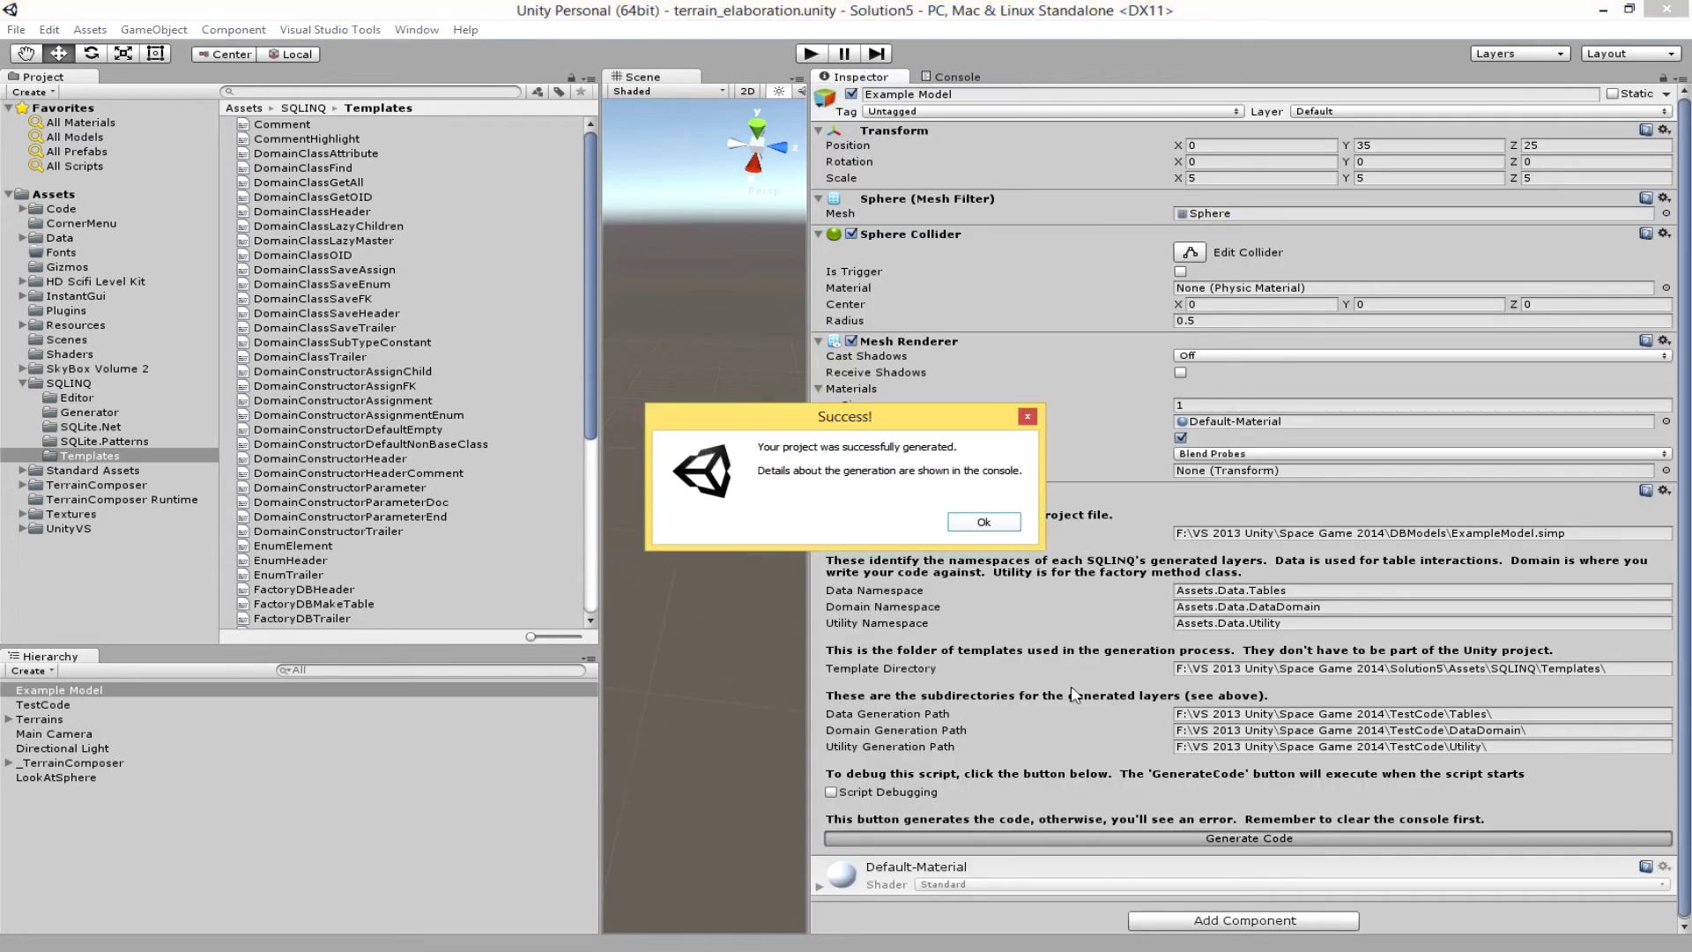
pyautogui.click(980, 523)
pyautogui.click(965, 78)
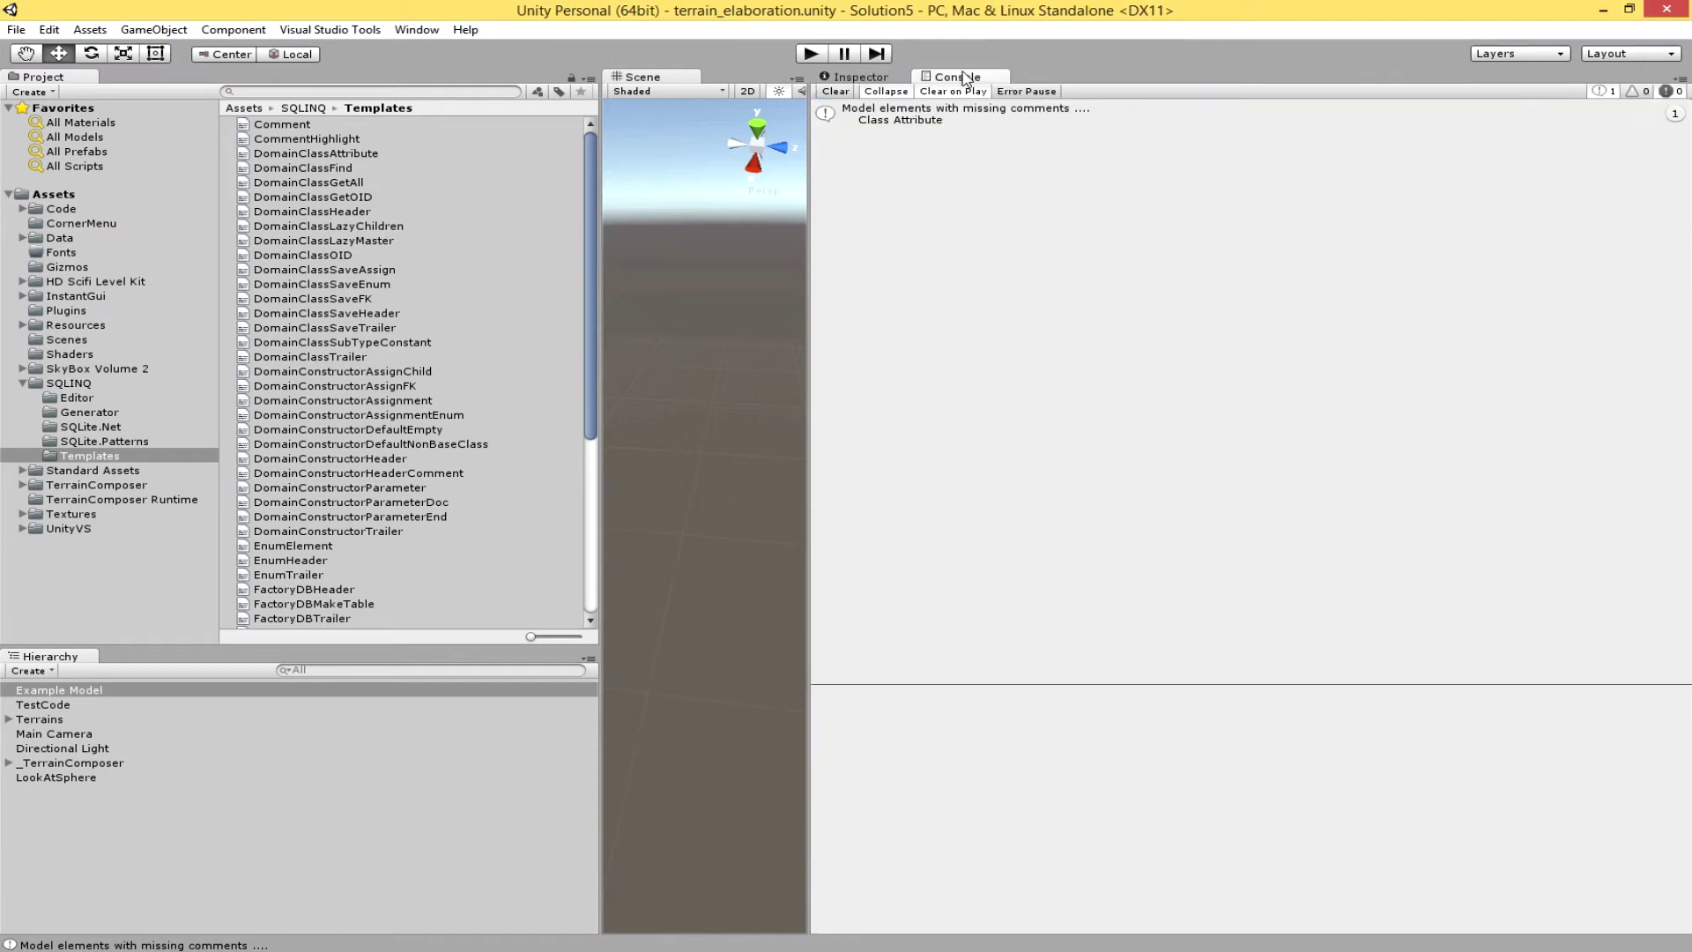
pyautogui.click(933, 113)
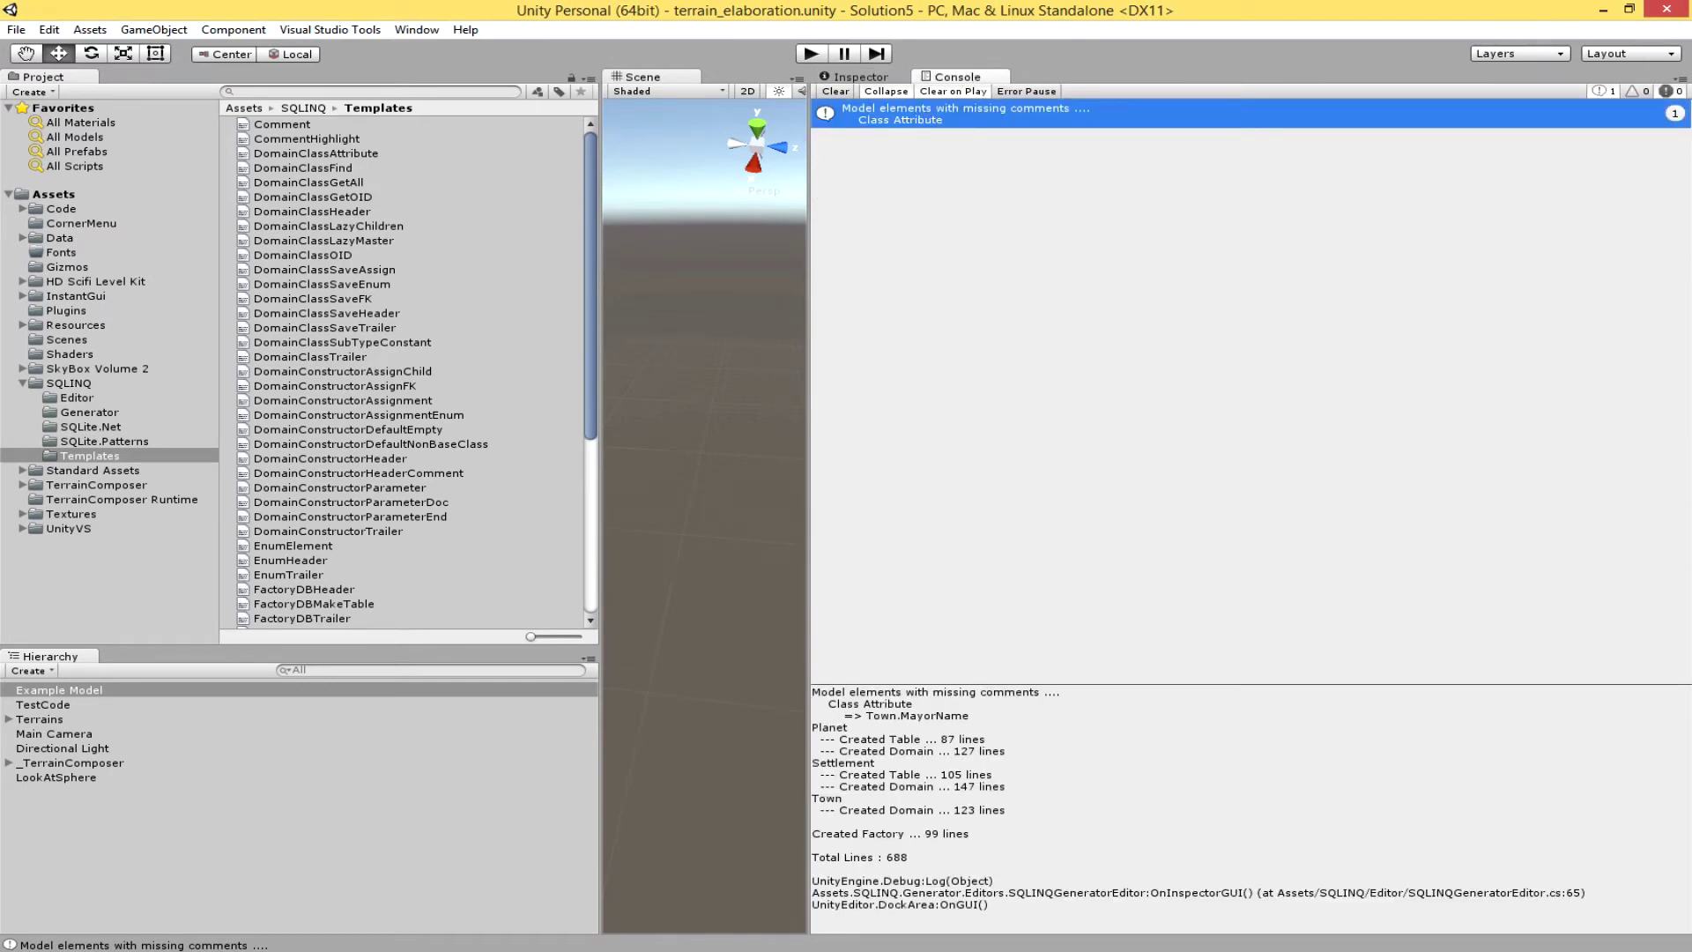
# Switch back to Software Ideas Modeler, document Town's MayorName attribute with "The name of the ruler of the town." and save the model.
pyautogui.hotkey('alt', 'Tab')
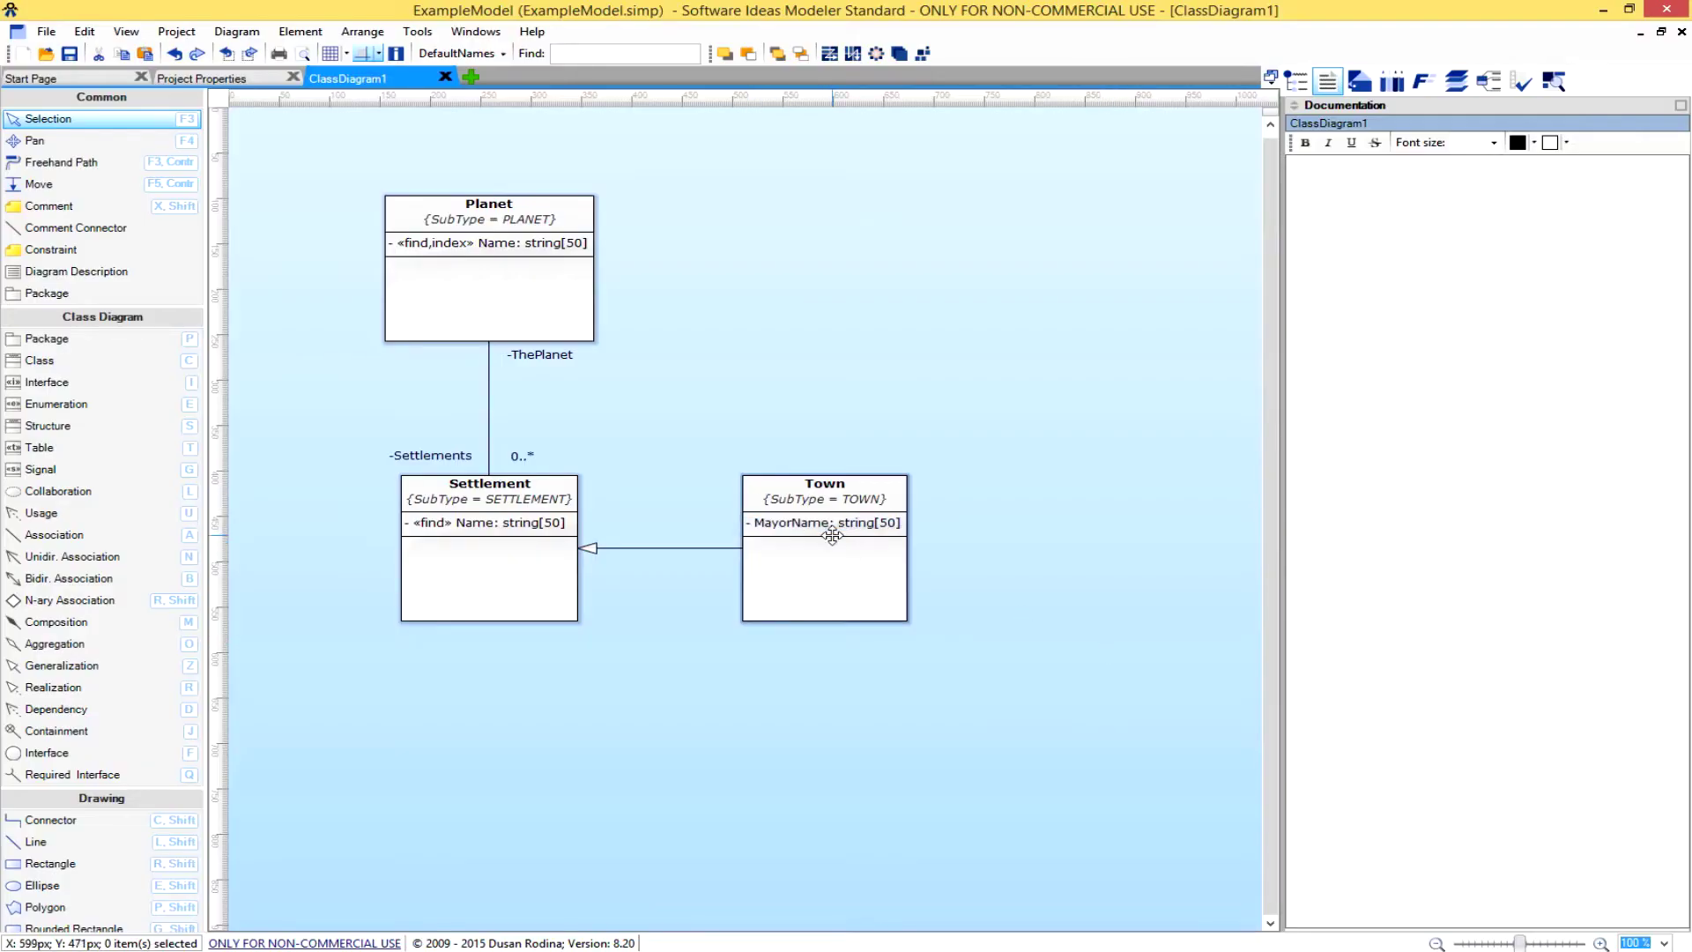
pyautogui.rightClick(819, 571)
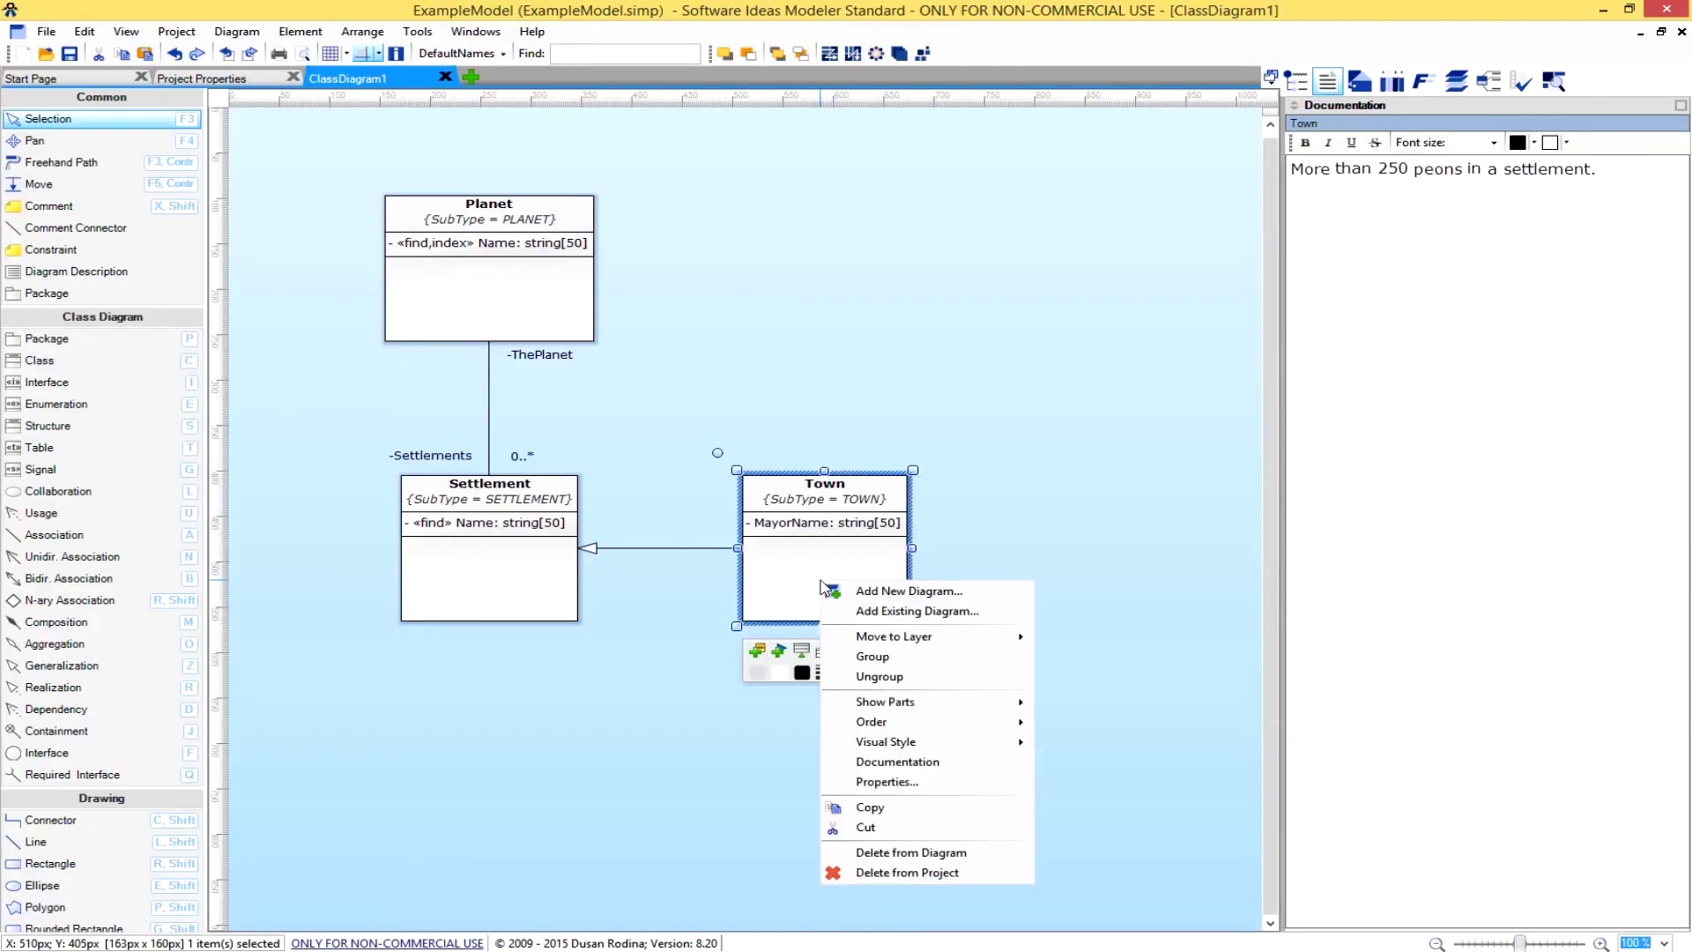
pyautogui.click(895, 782)
pyautogui.click(680, 298)
pyautogui.click(1047, 348)
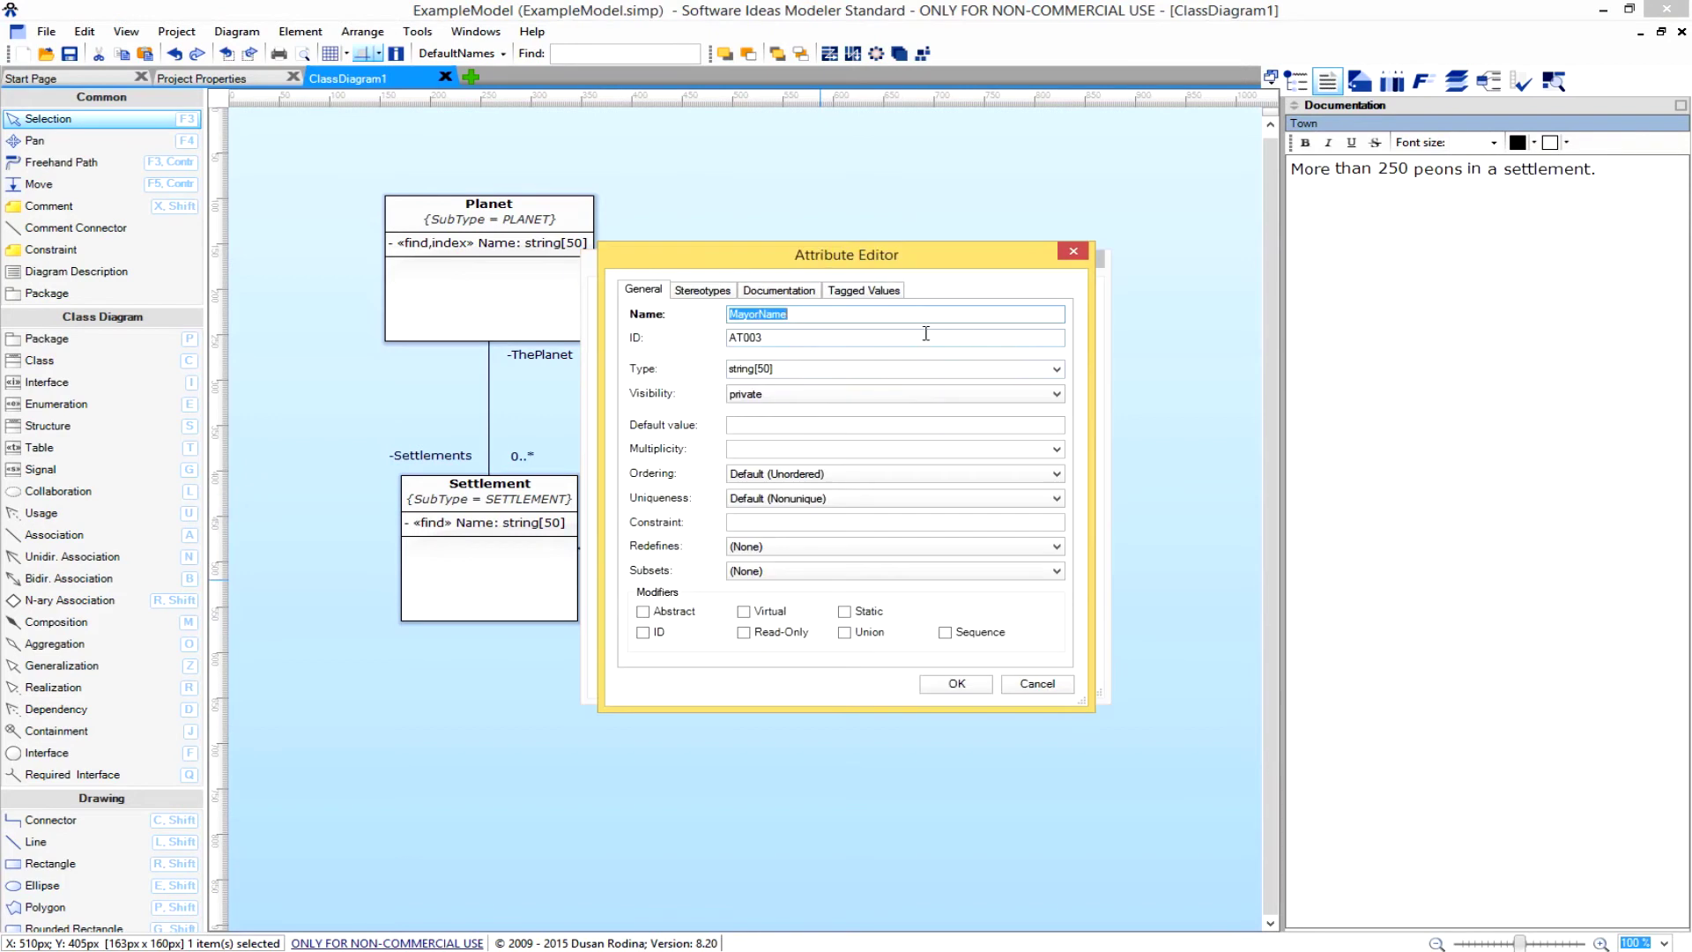
pyautogui.click(795, 291)
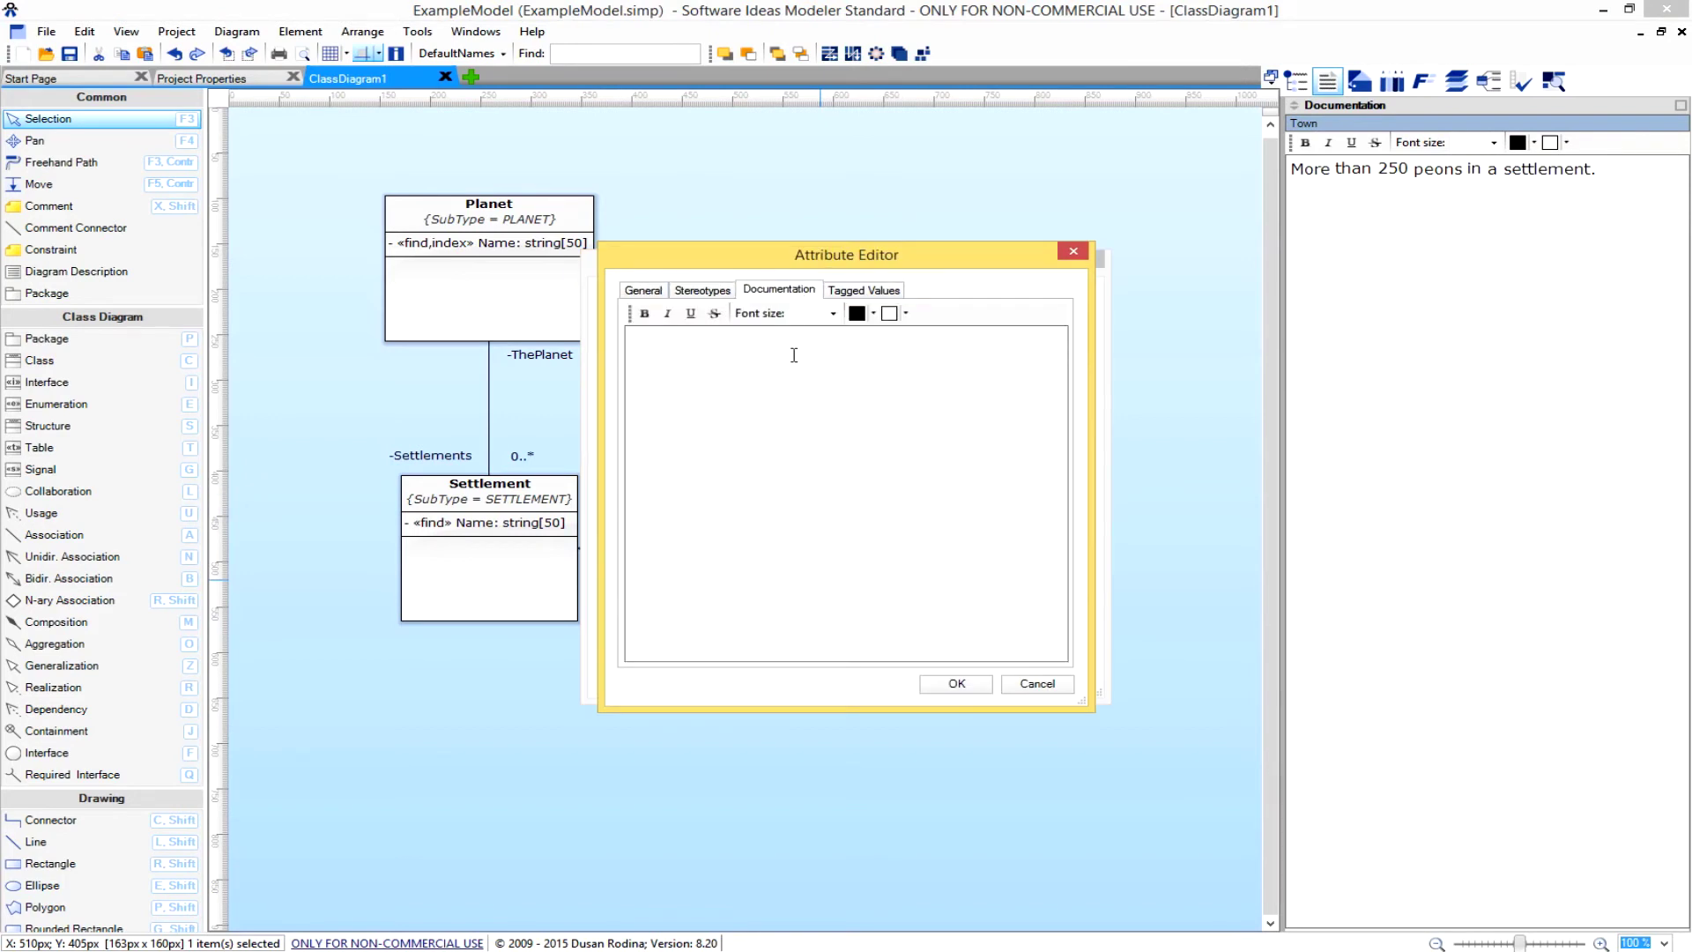
pyautogui.write('The nam')
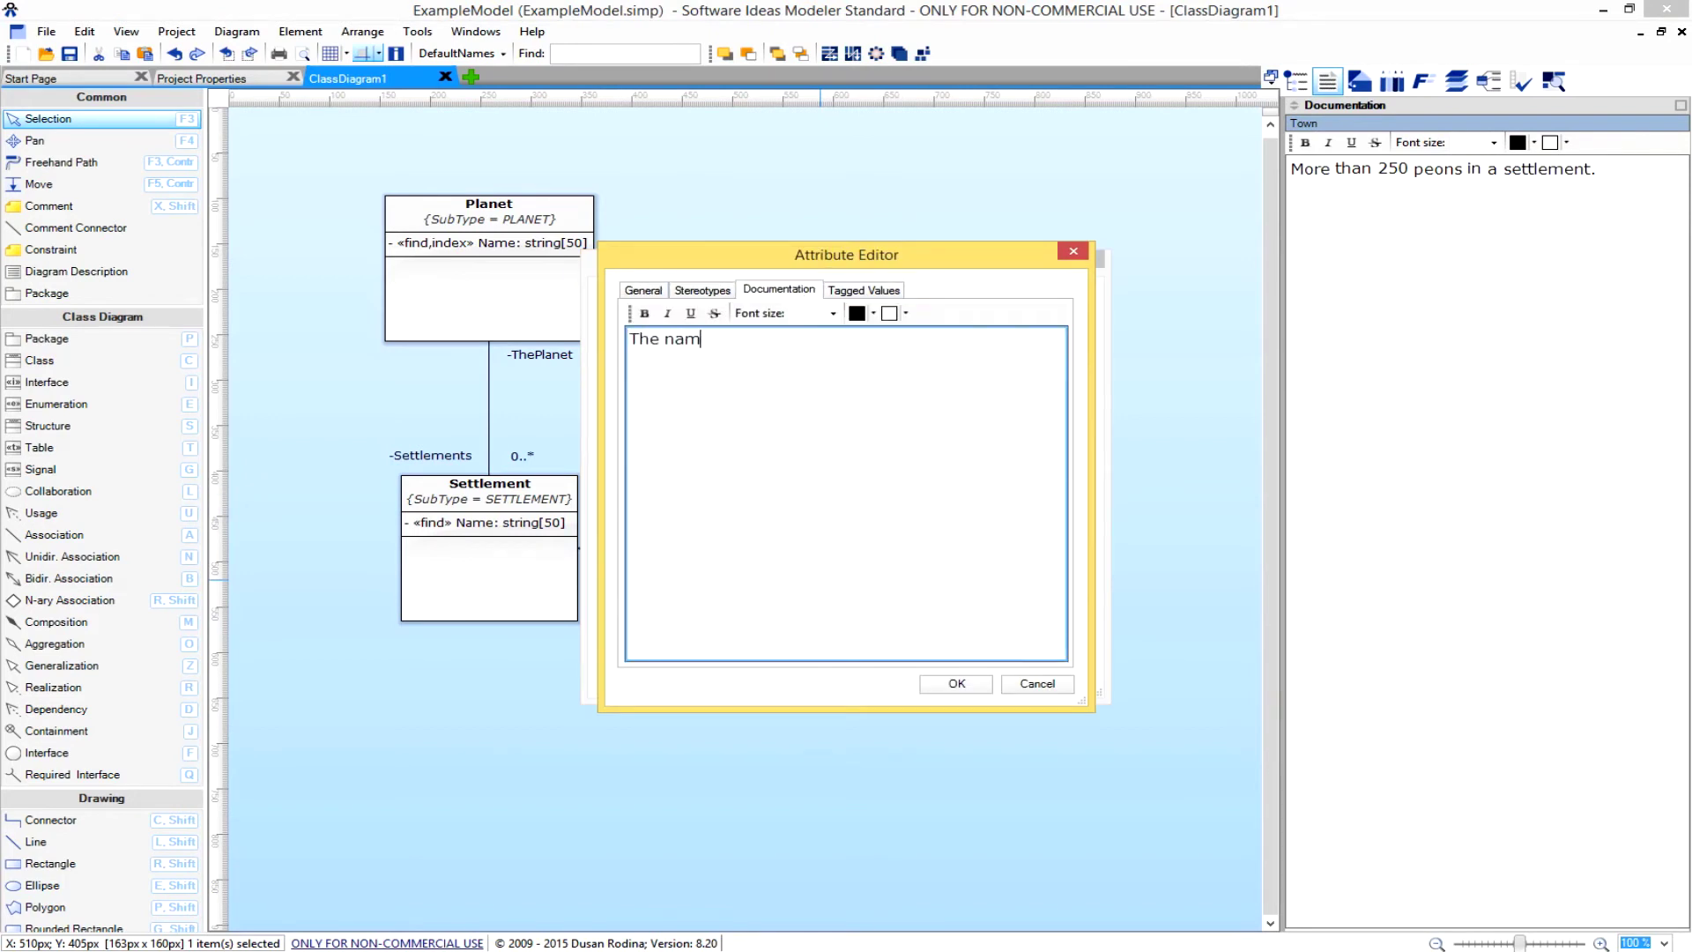
pyautogui.write('e of the ruler of the tow')
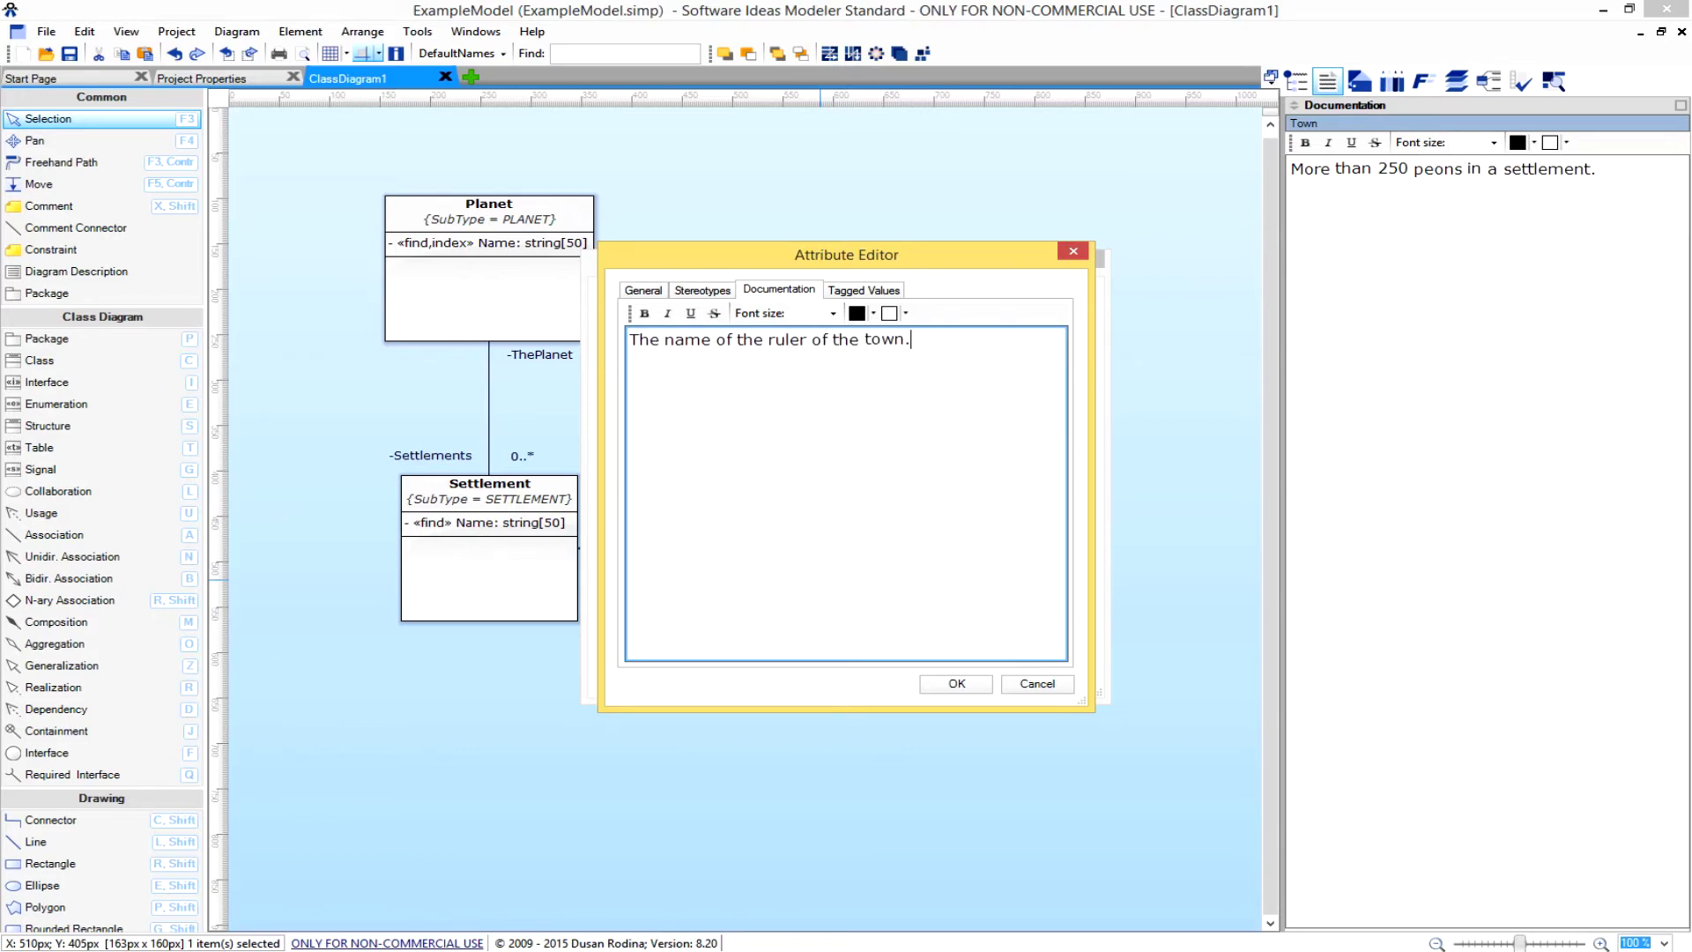
pyautogui.write('n.')
pyautogui.click(956, 683)
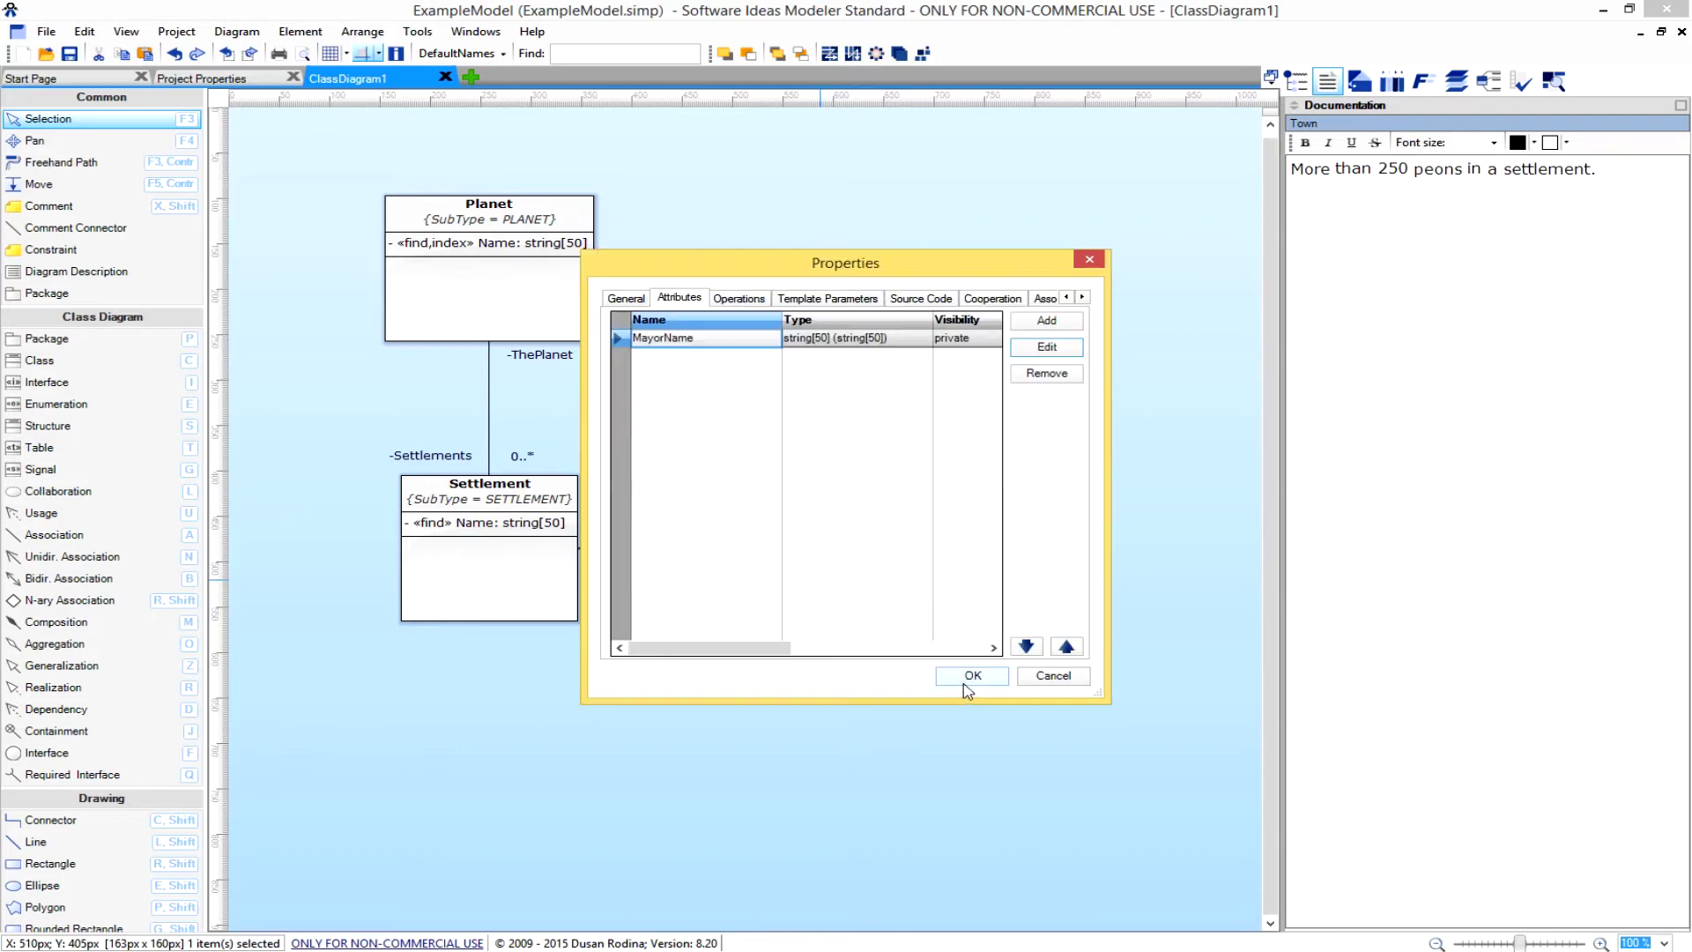
pyautogui.click(968, 680)
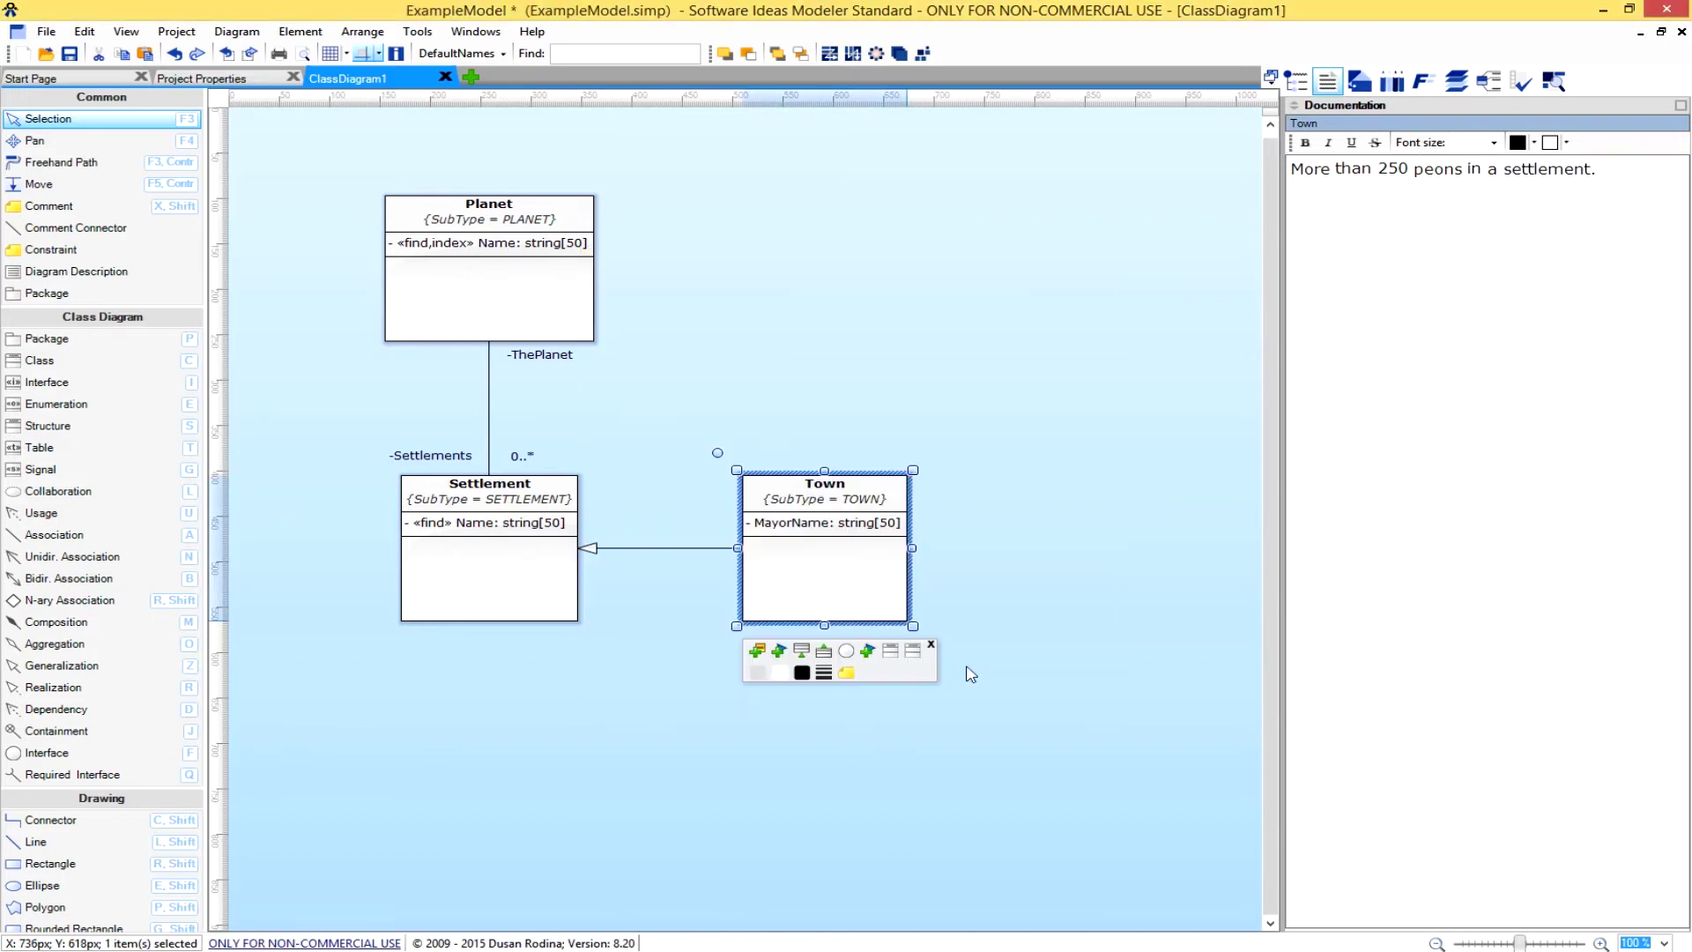
pyautogui.click(69, 54)
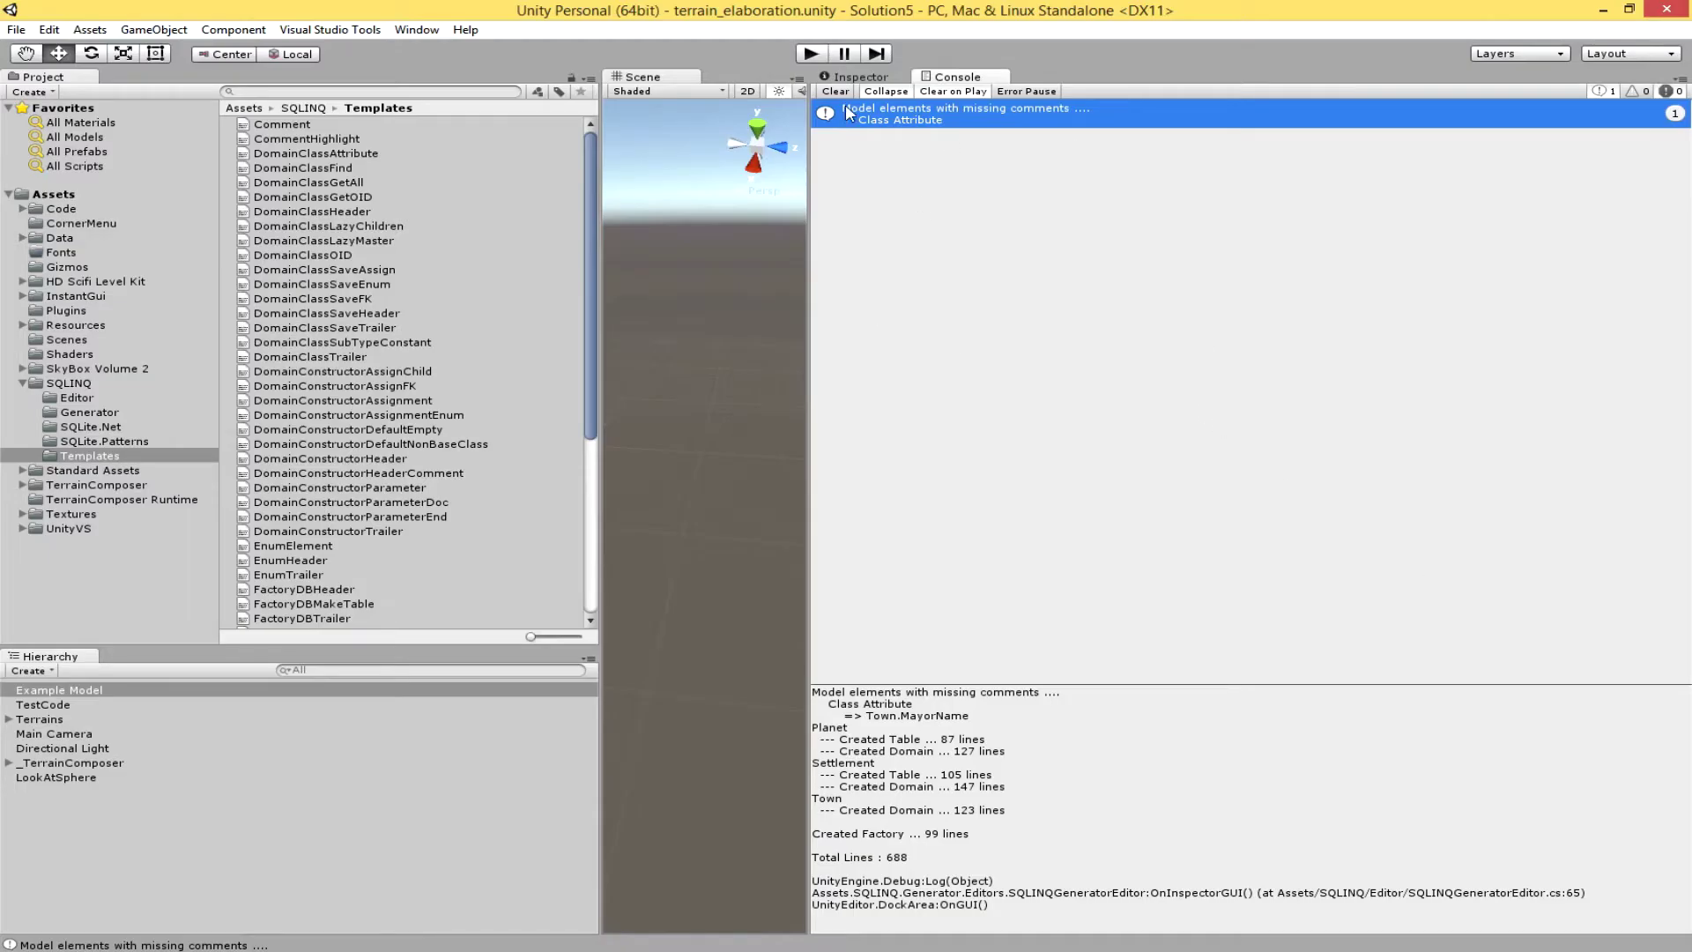
# In Unity, clear the console, regenerate the code from the updated model and view the new log entry's details.
pyautogui.click(836, 91)
pyautogui.click(856, 80)
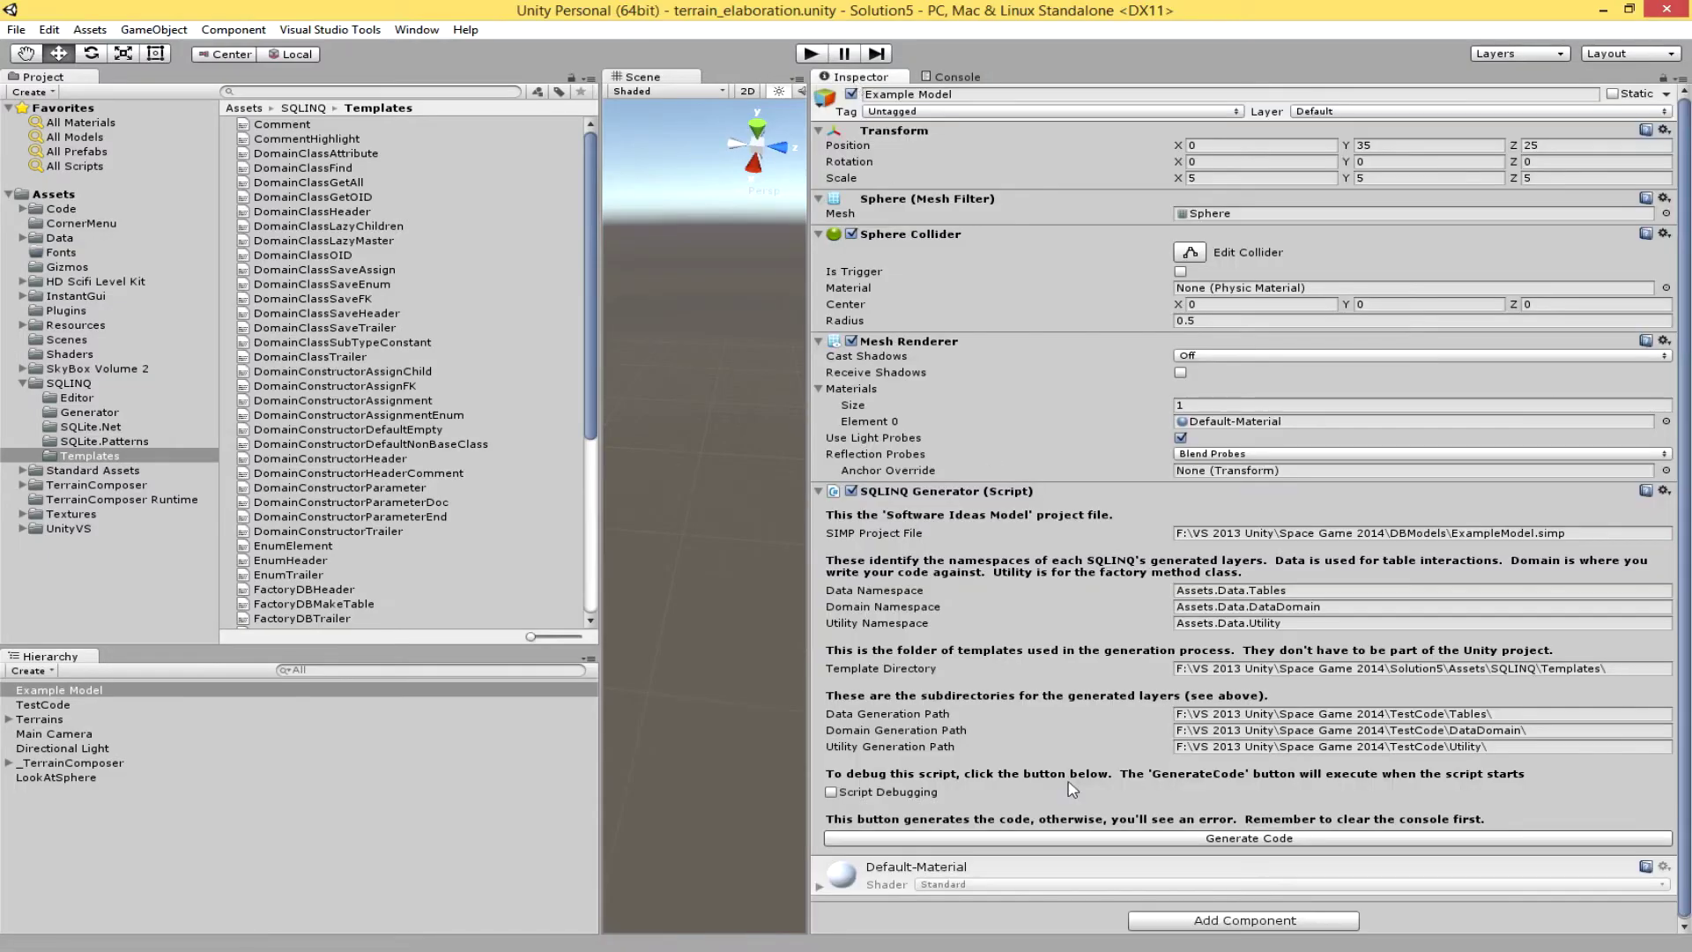
pyautogui.click(1083, 841)
pyautogui.click(998, 528)
pyautogui.click(957, 77)
pyautogui.click(917, 111)
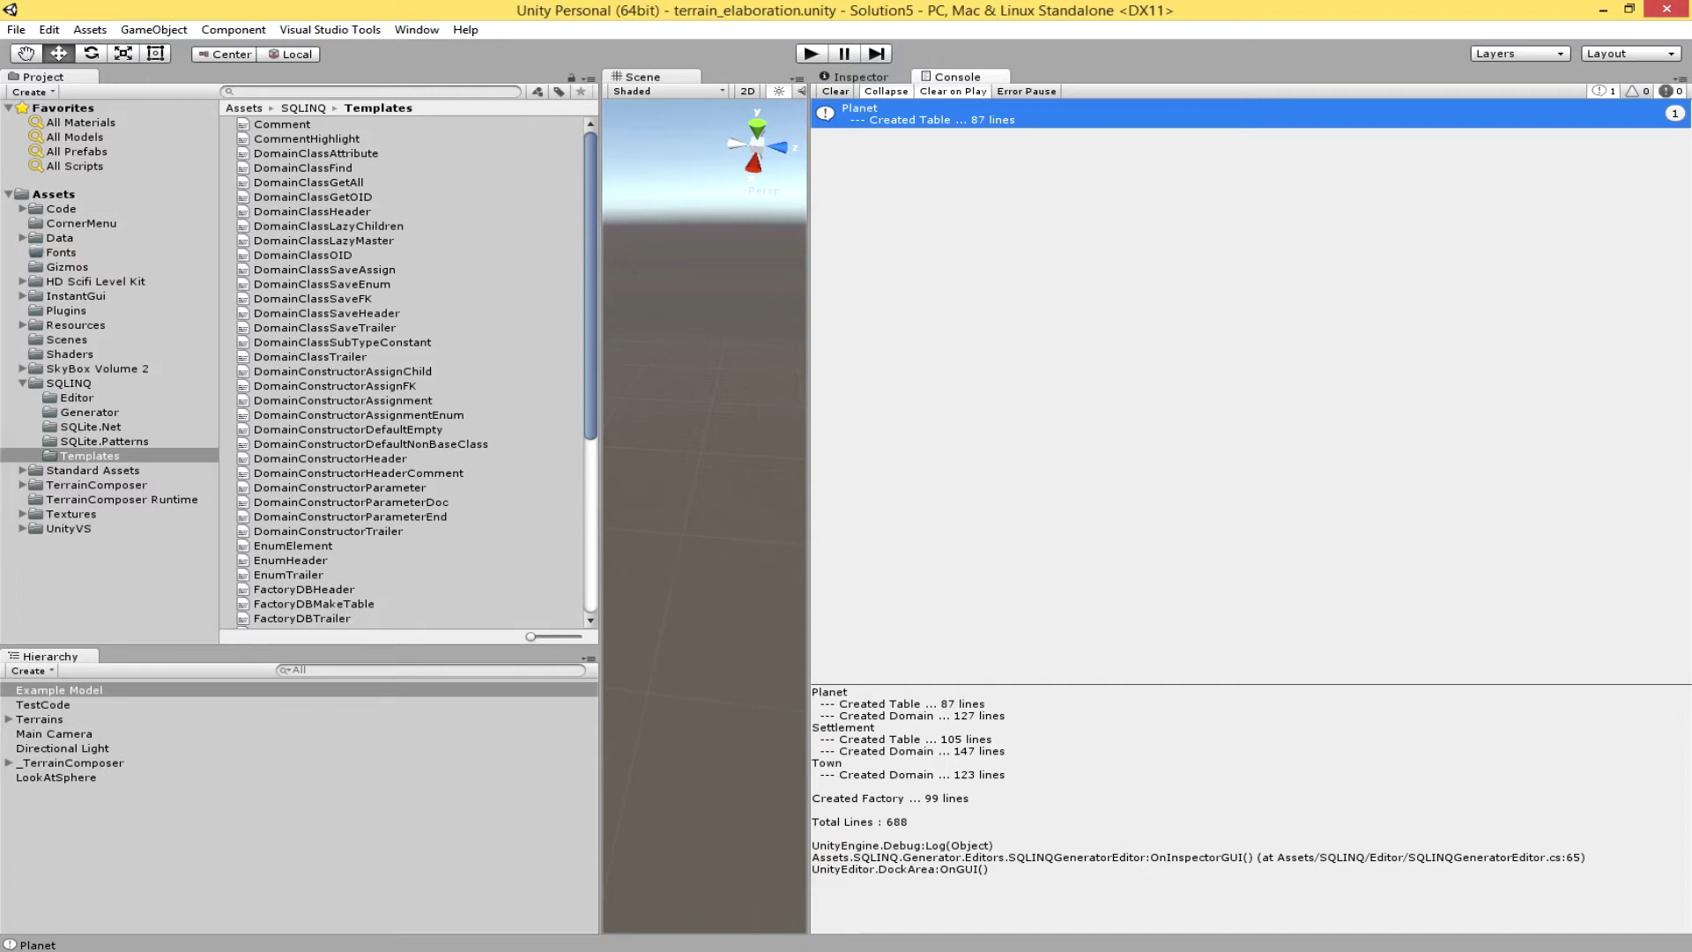
# Switch to Notepad++ and close all the open generated code files, including PlanetTable.cs.
pyautogui.hotkey('alt', 'Tab')
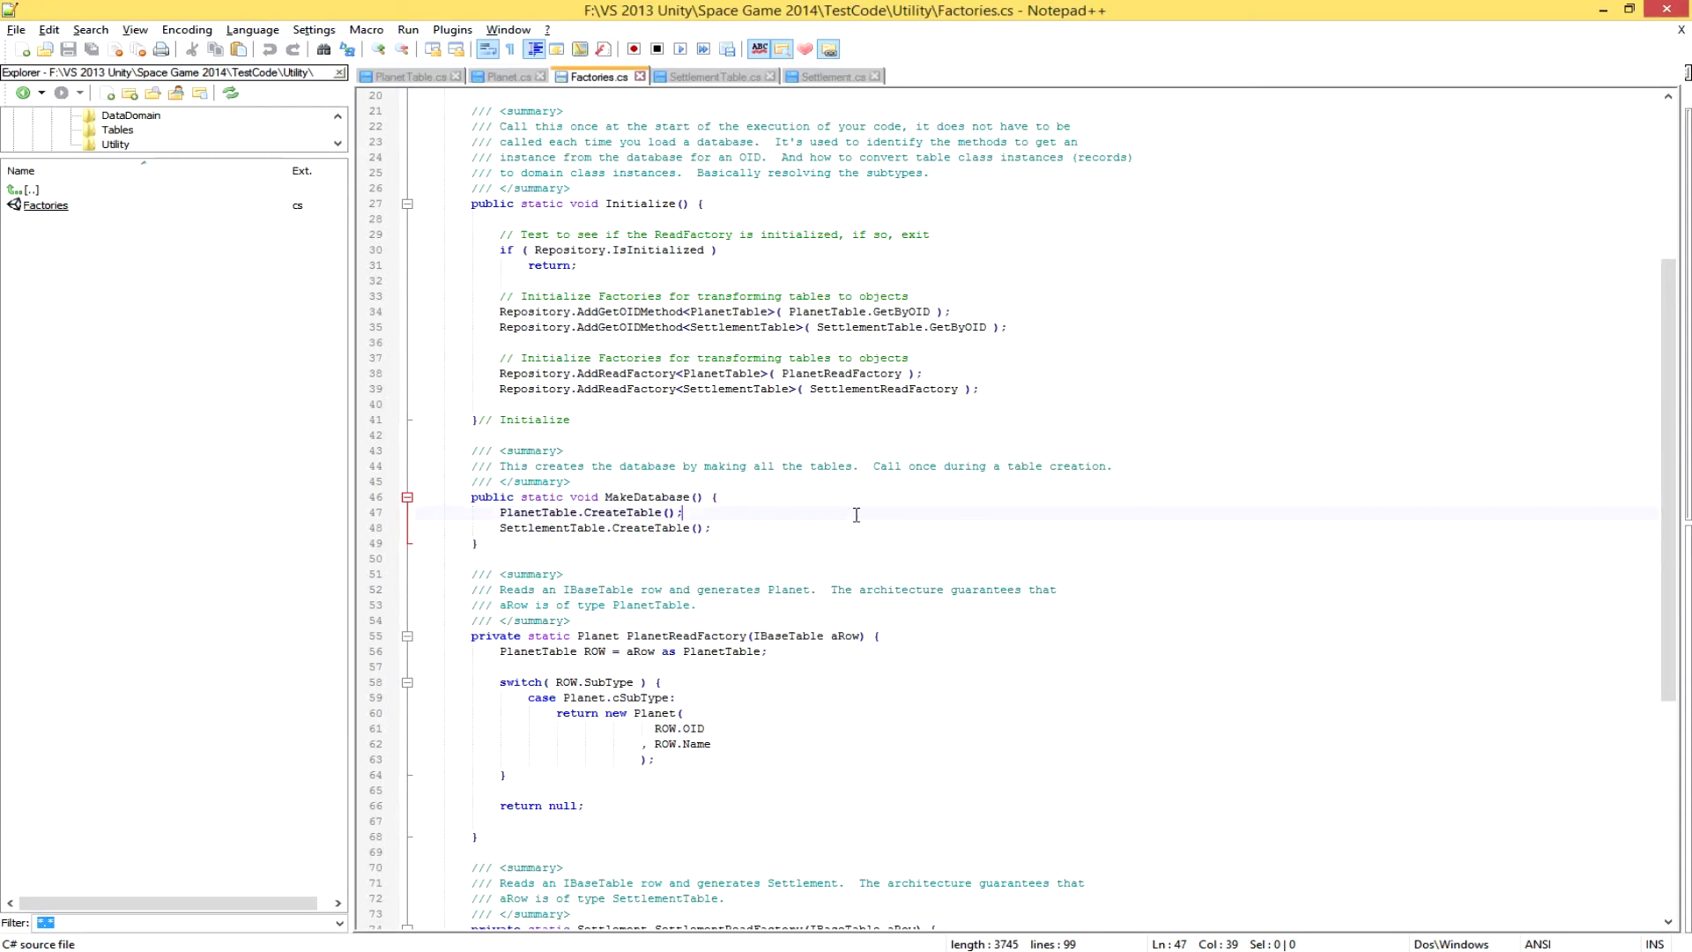
pyautogui.rightClick(430, 78)
pyautogui.click(493, 102)
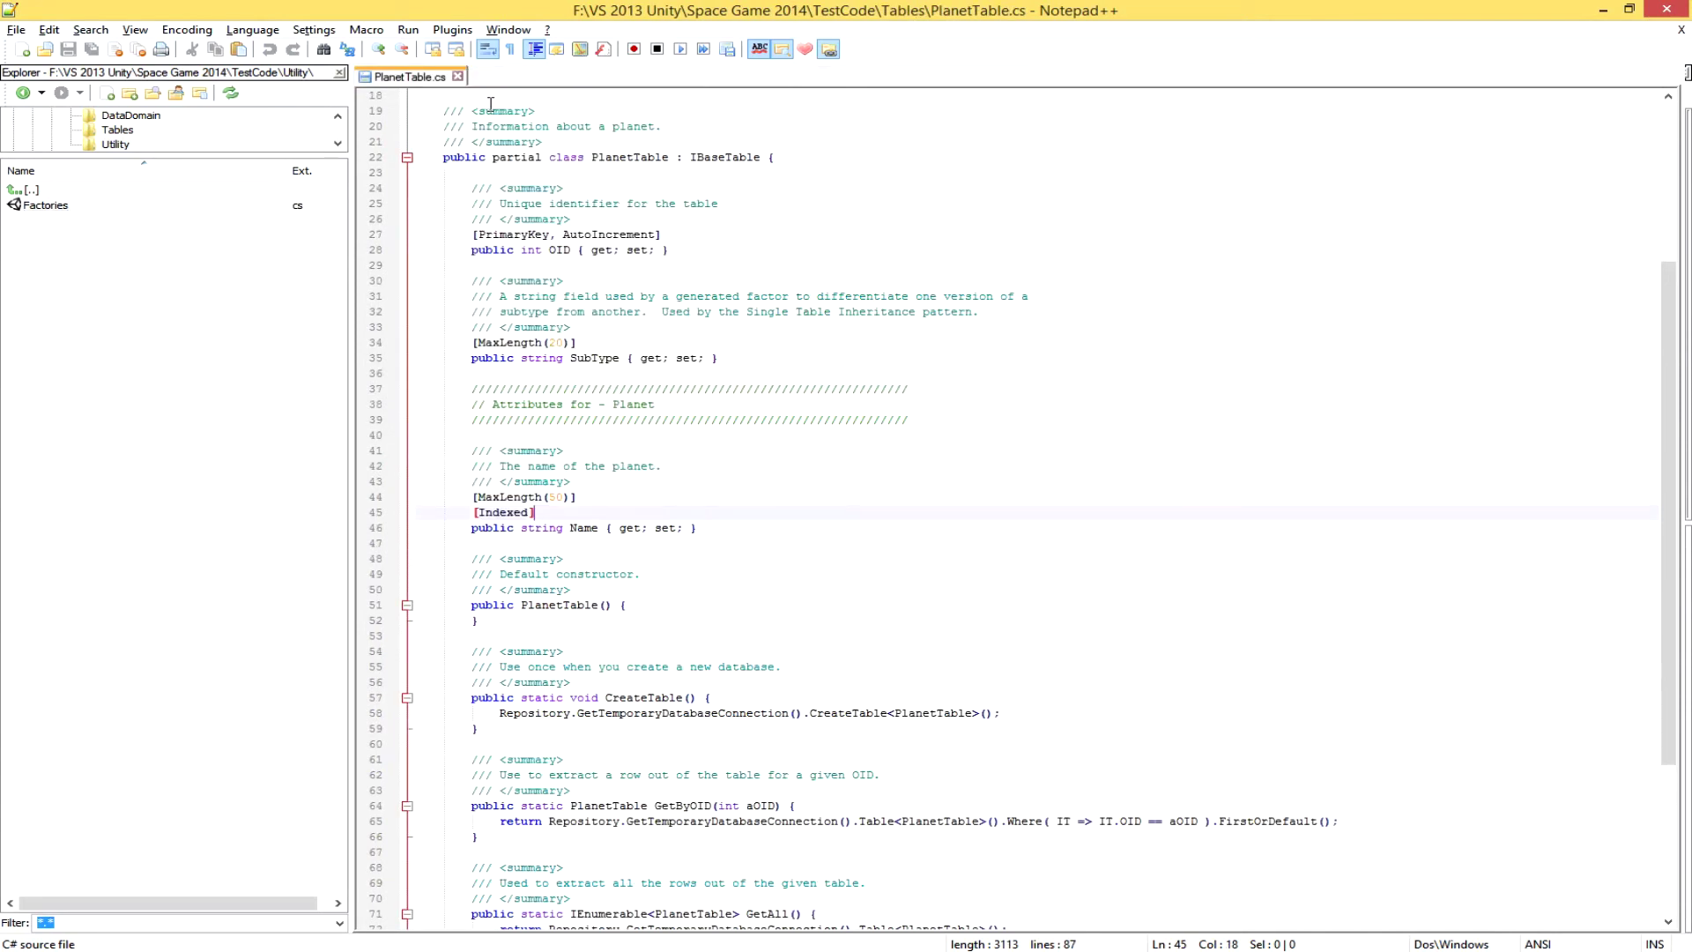
pyautogui.click(458, 77)
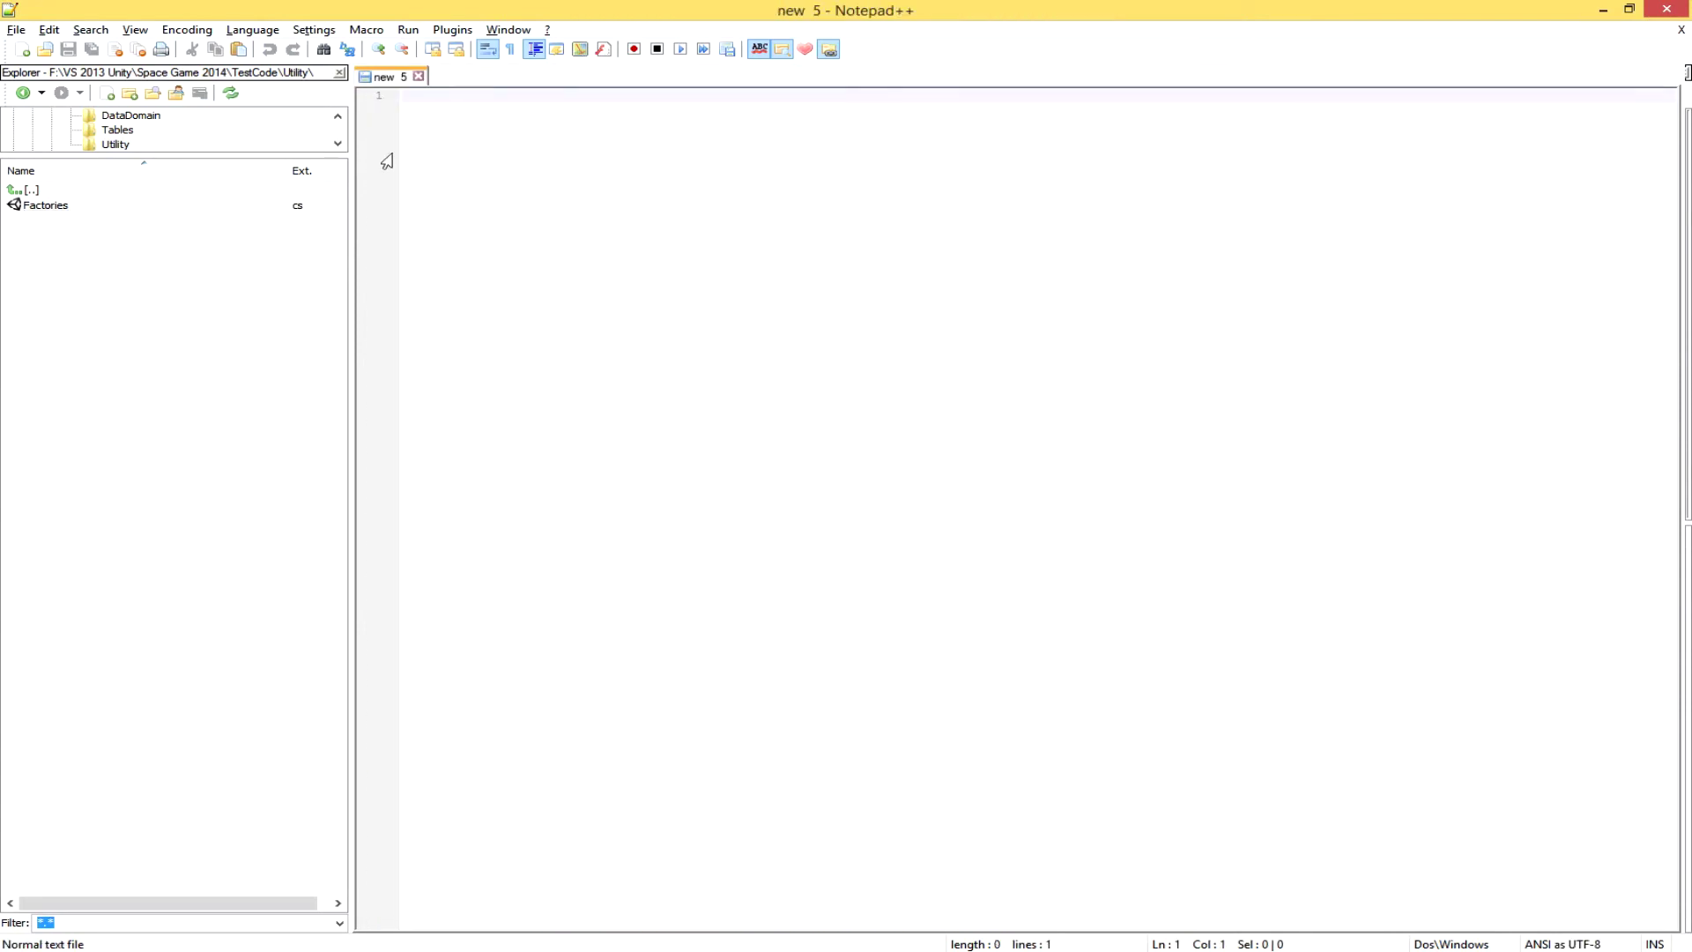
# Open Factories.cs from the Utility folder and review its Initialize, MakeDatabase and read factory methods.
pyautogui.doubleClick(48, 208)
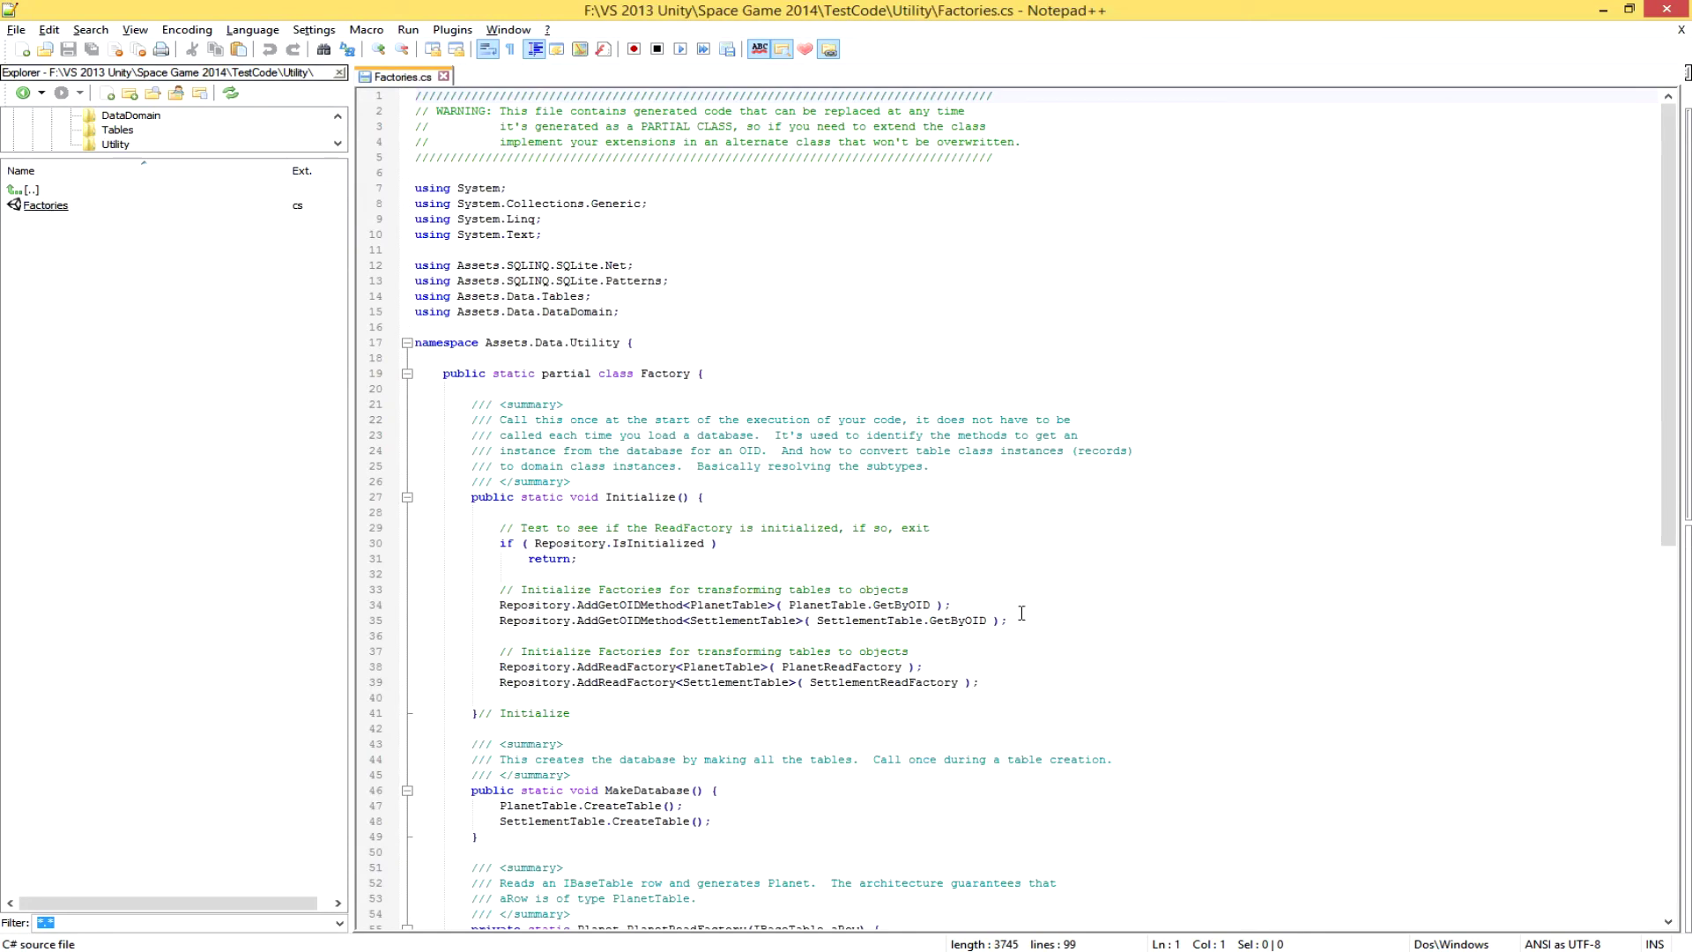
pyautogui.click(987, 684)
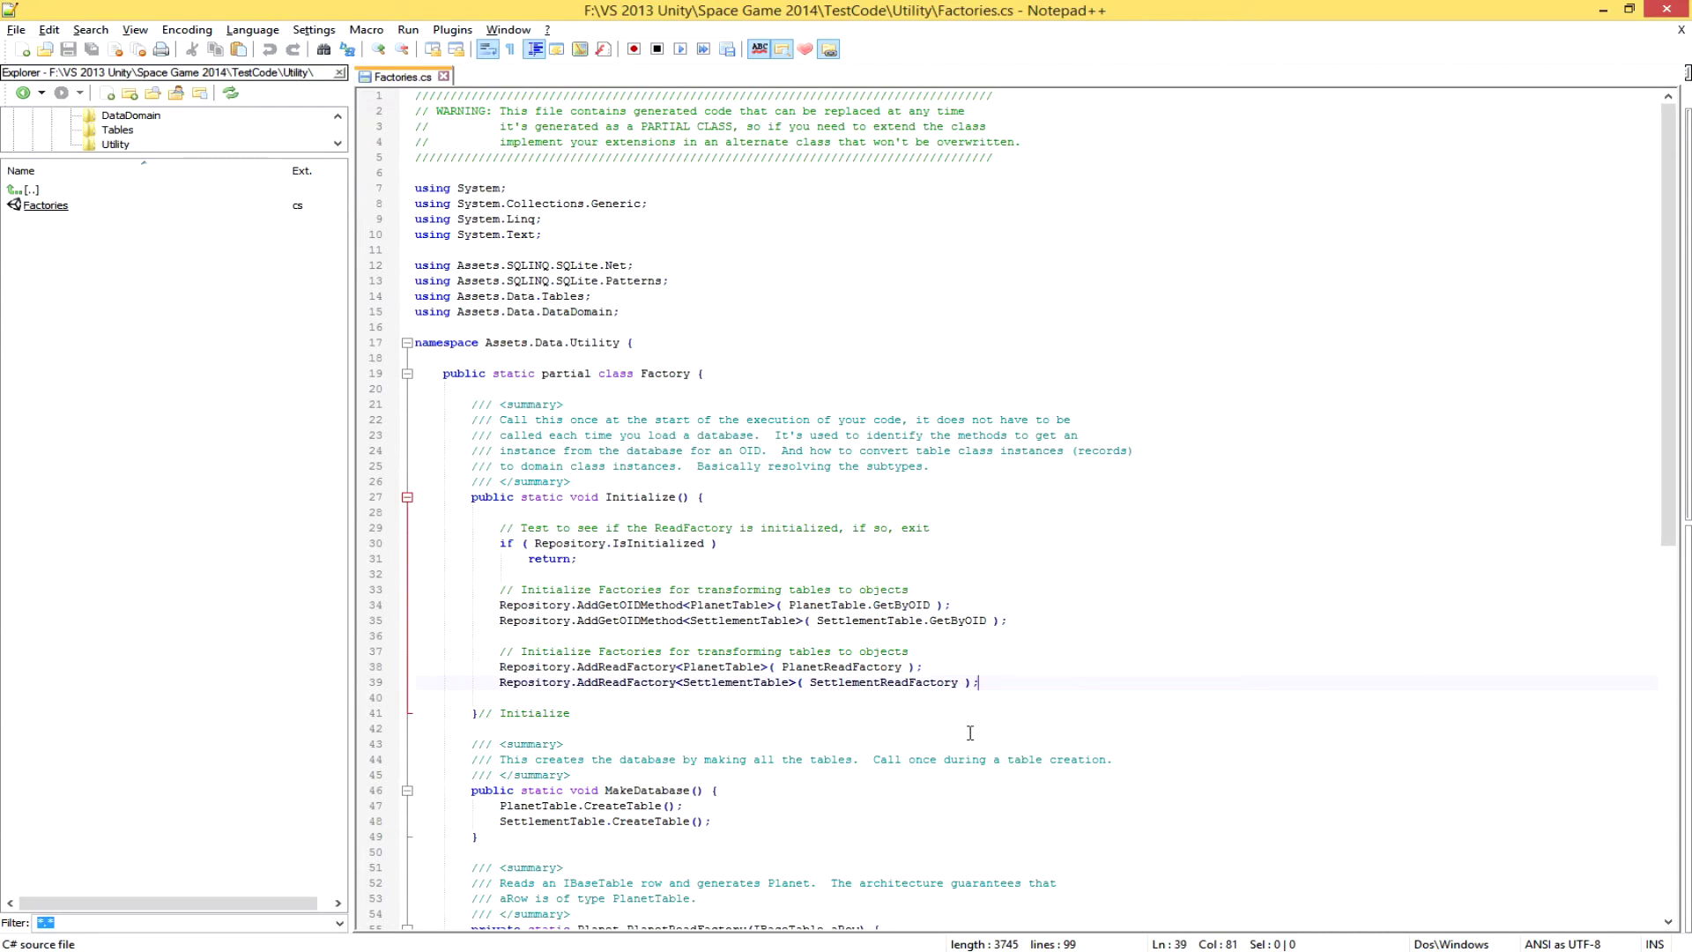
pyautogui.scroll(-4, 749, 805)
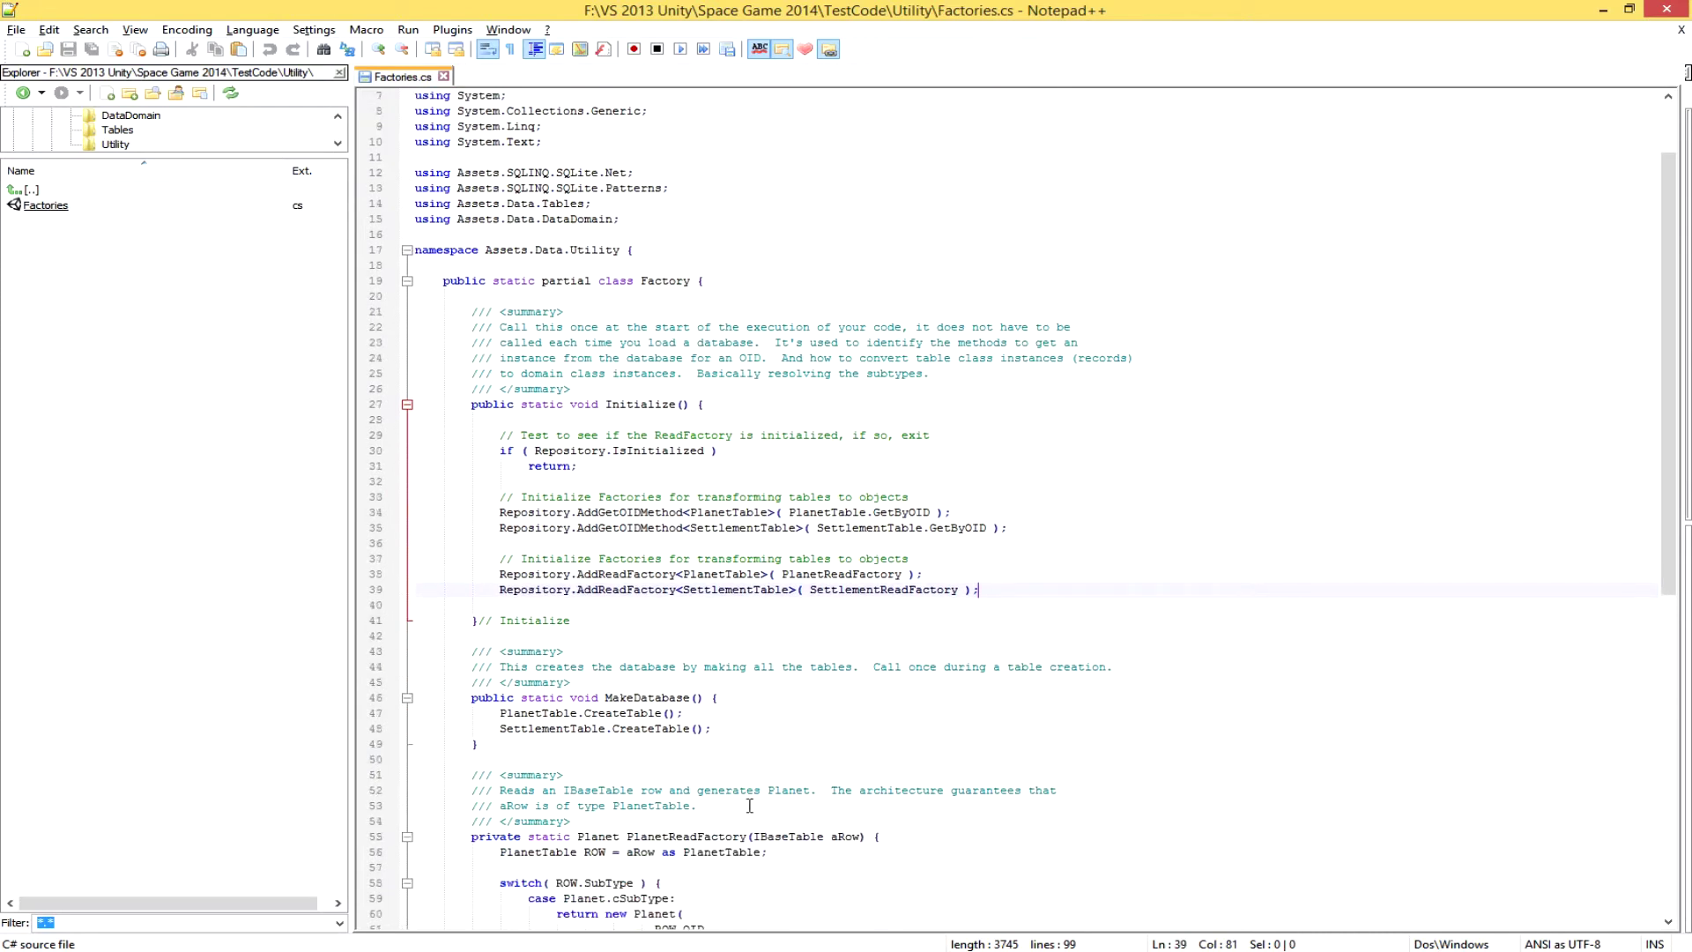
pyautogui.scroll(-8, 749, 806)
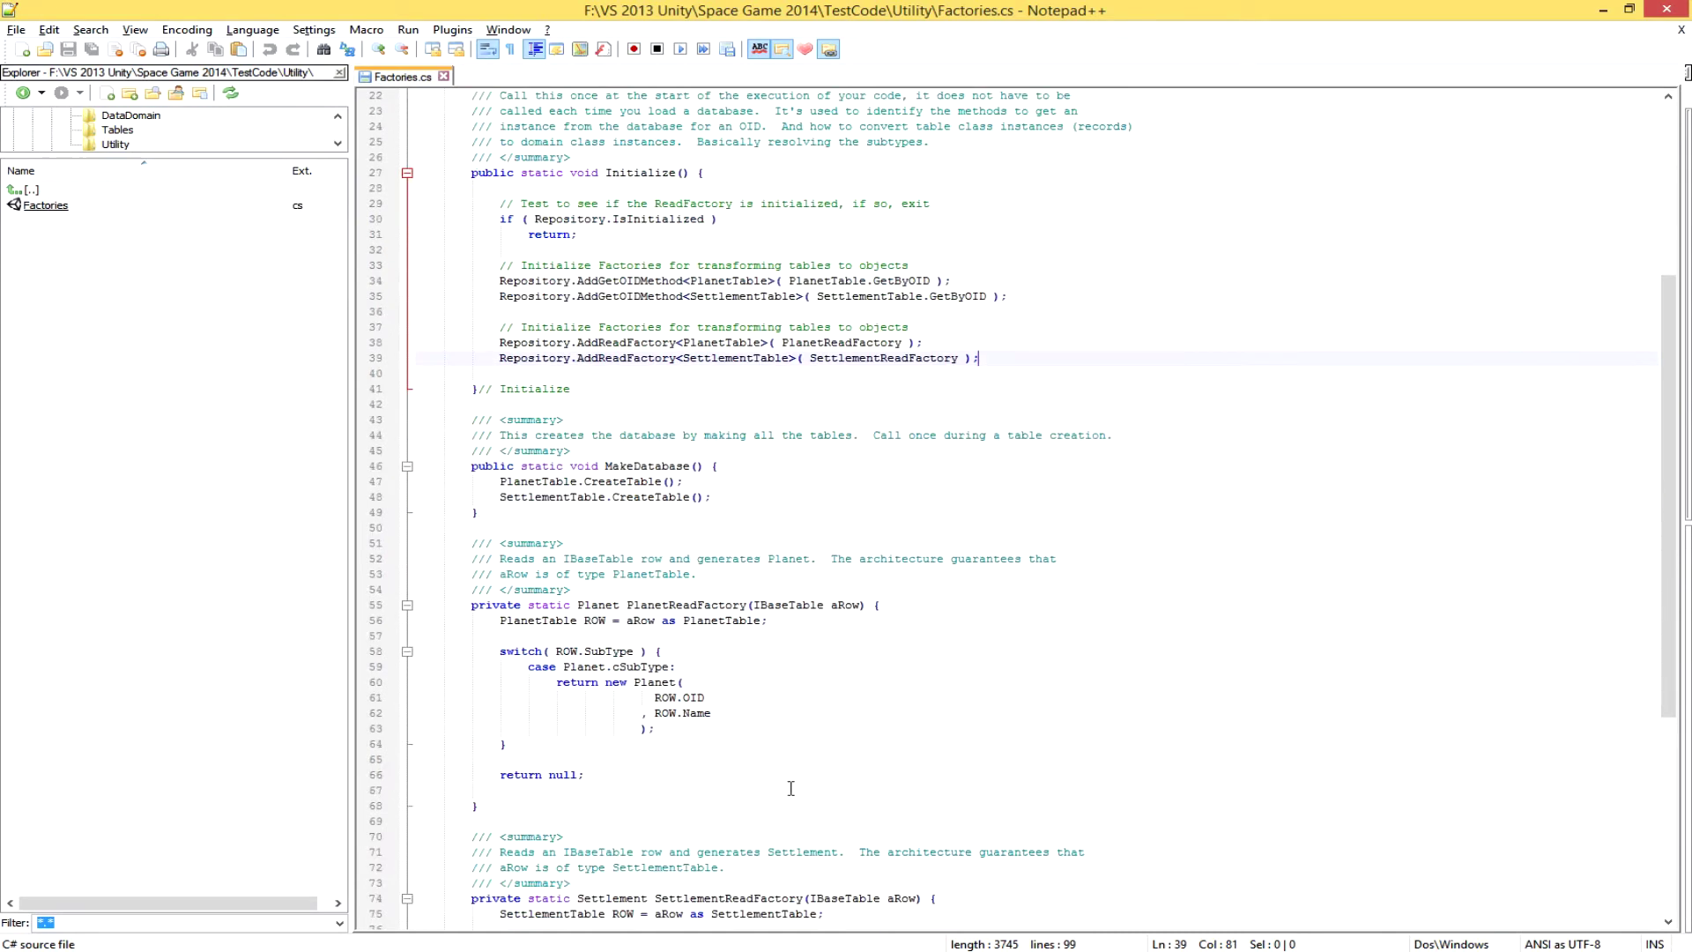
pyautogui.scroll(-3, 791, 788)
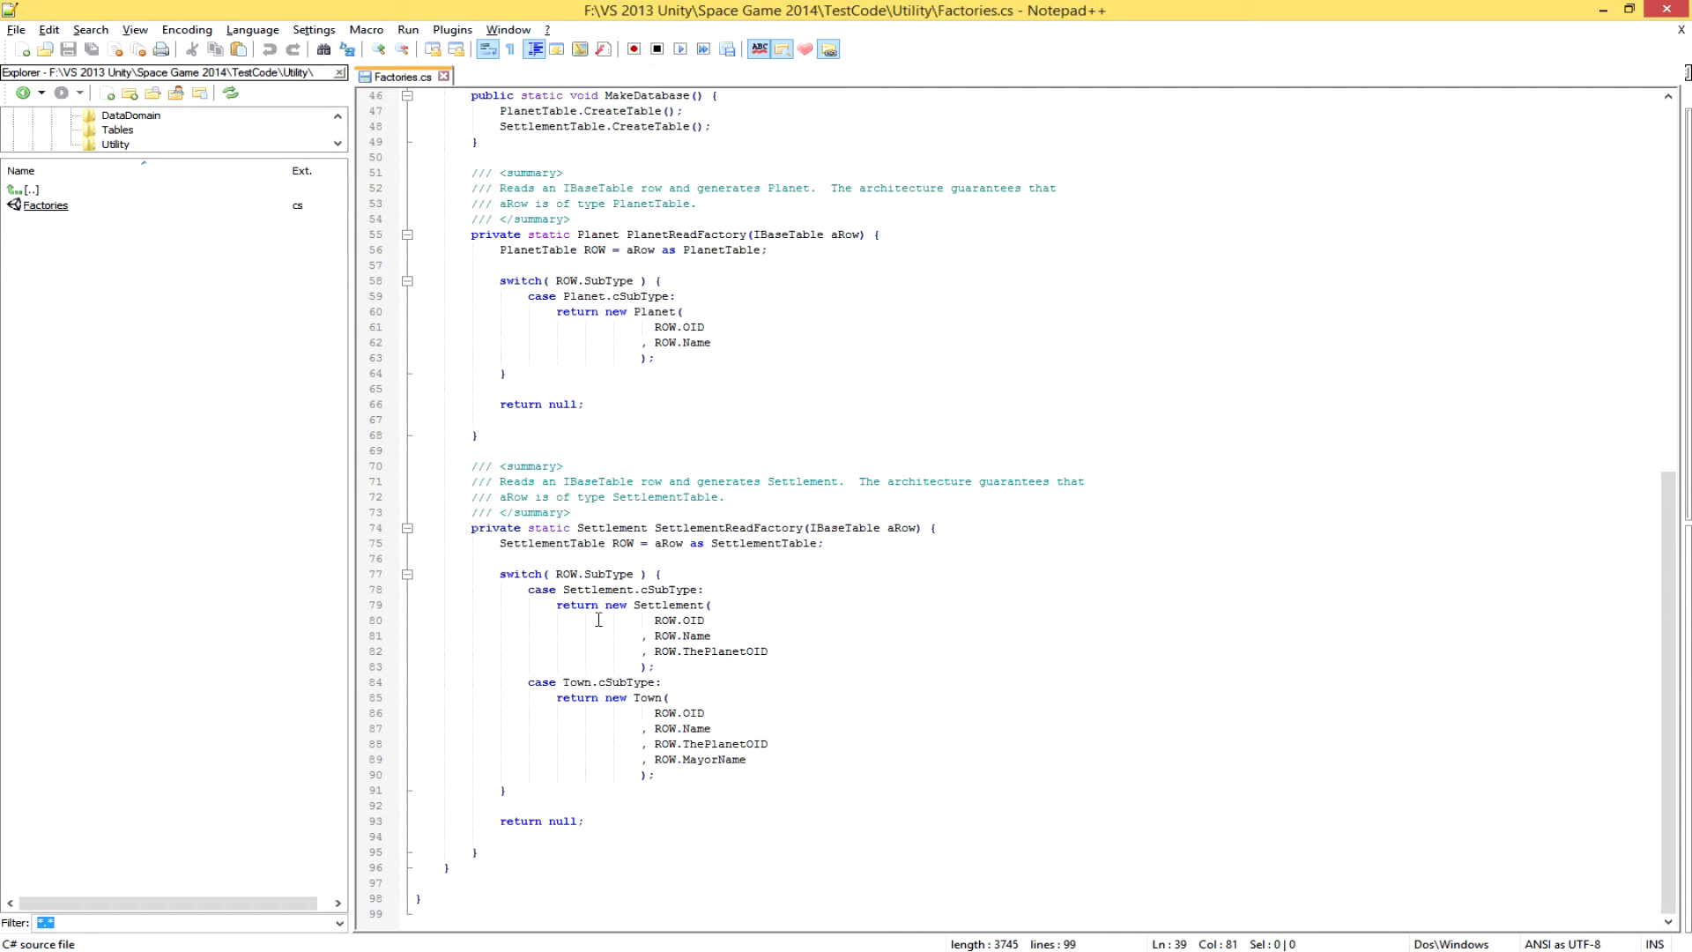
# Examine the Settlement and Town subtype cases in SettlementReadFactory, highlighting the case labels and ROW.MayorName.
pyautogui.moveTo(561, 586); pyautogui.dragTo(705, 588)
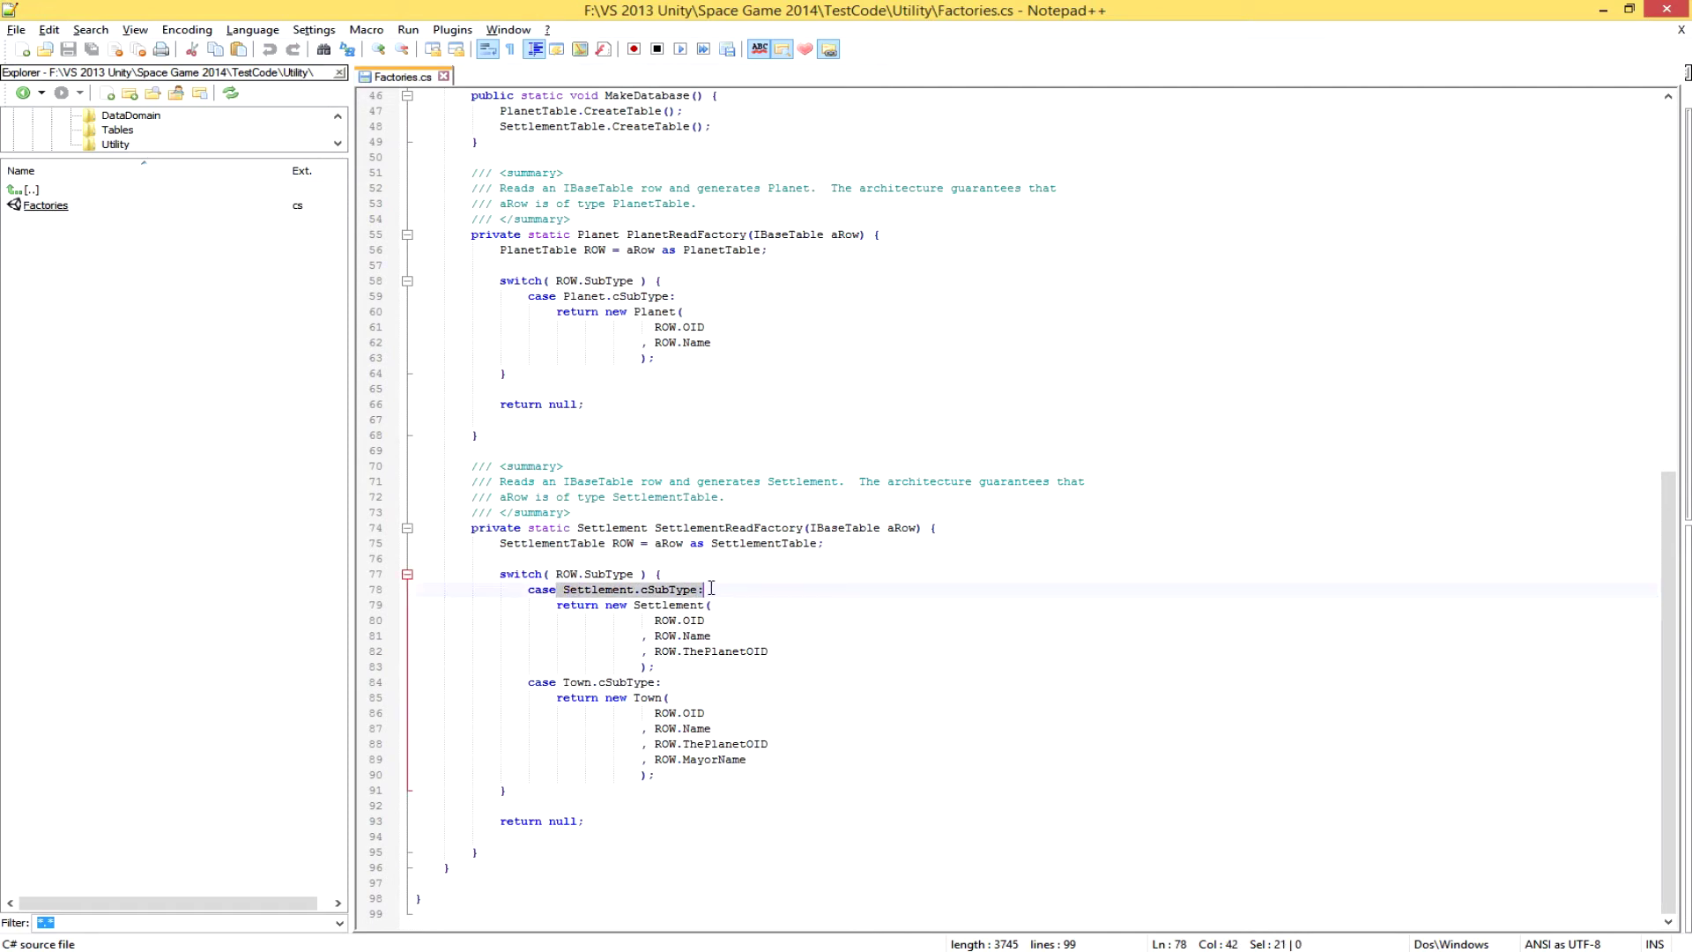
pyautogui.moveTo(676, 687); pyautogui.dragTo(564, 686)
pyautogui.moveTo(564, 590); pyautogui.dragTo(708, 585)
pyautogui.moveTo(754, 760); pyautogui.dragTo(655, 763)
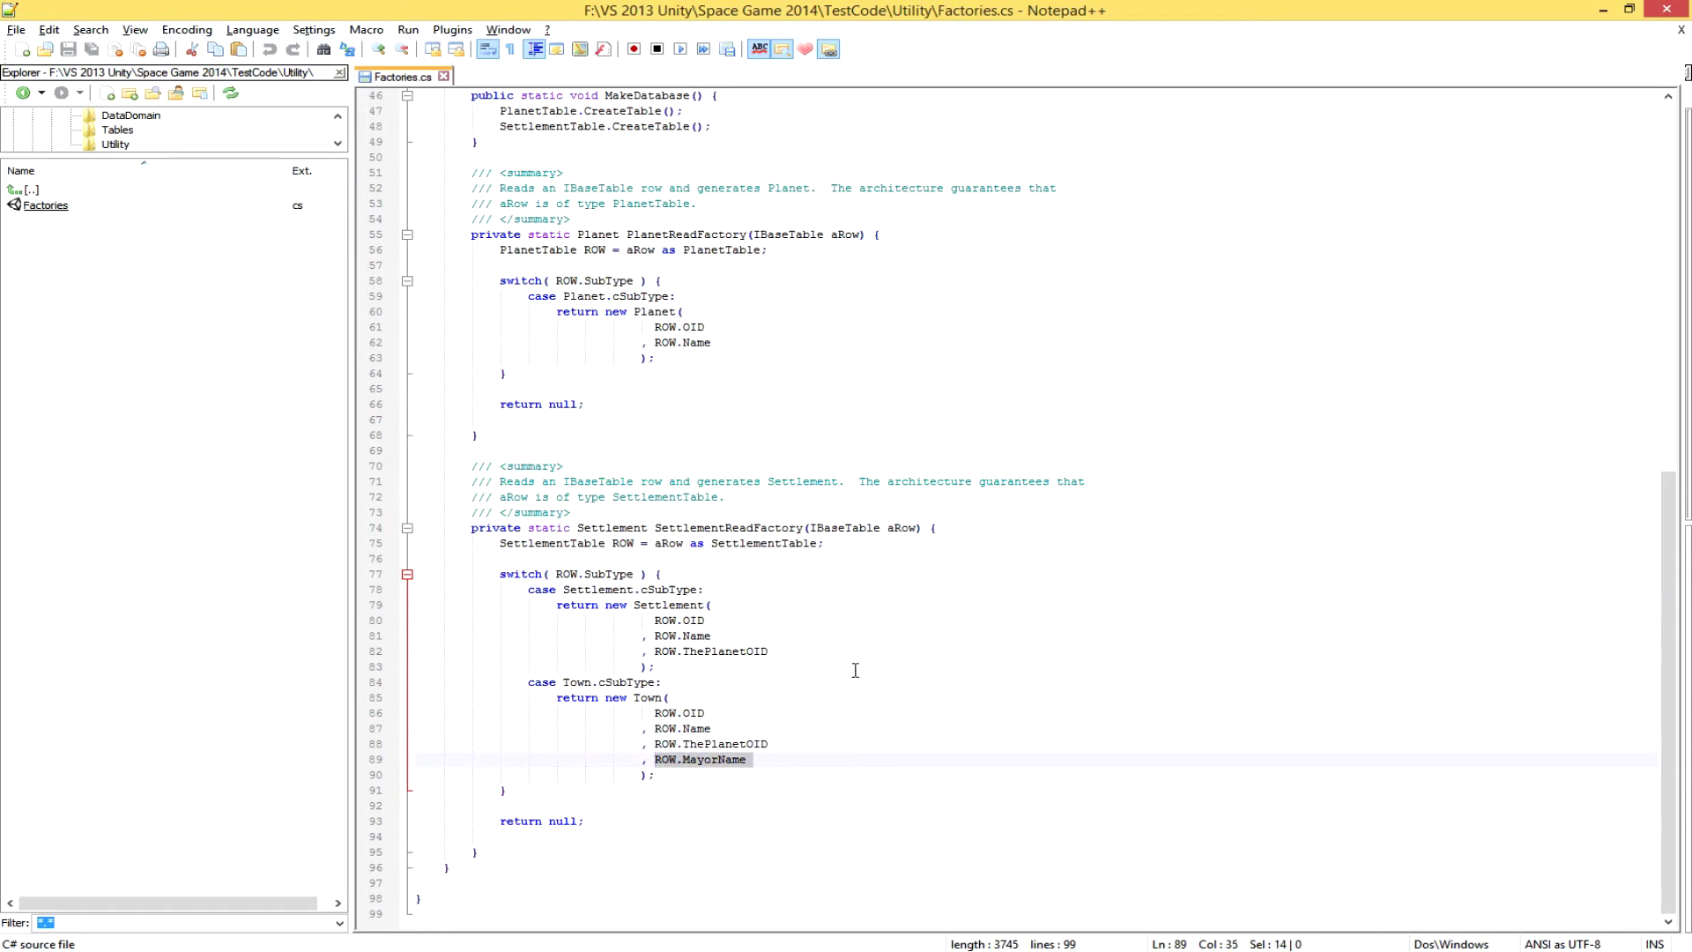
# Open SettlementTable.cs from the Tables folder and highlight the MayorName property among the Town attributes.
pyautogui.click(116, 130)
pyautogui.doubleClick(79, 220)
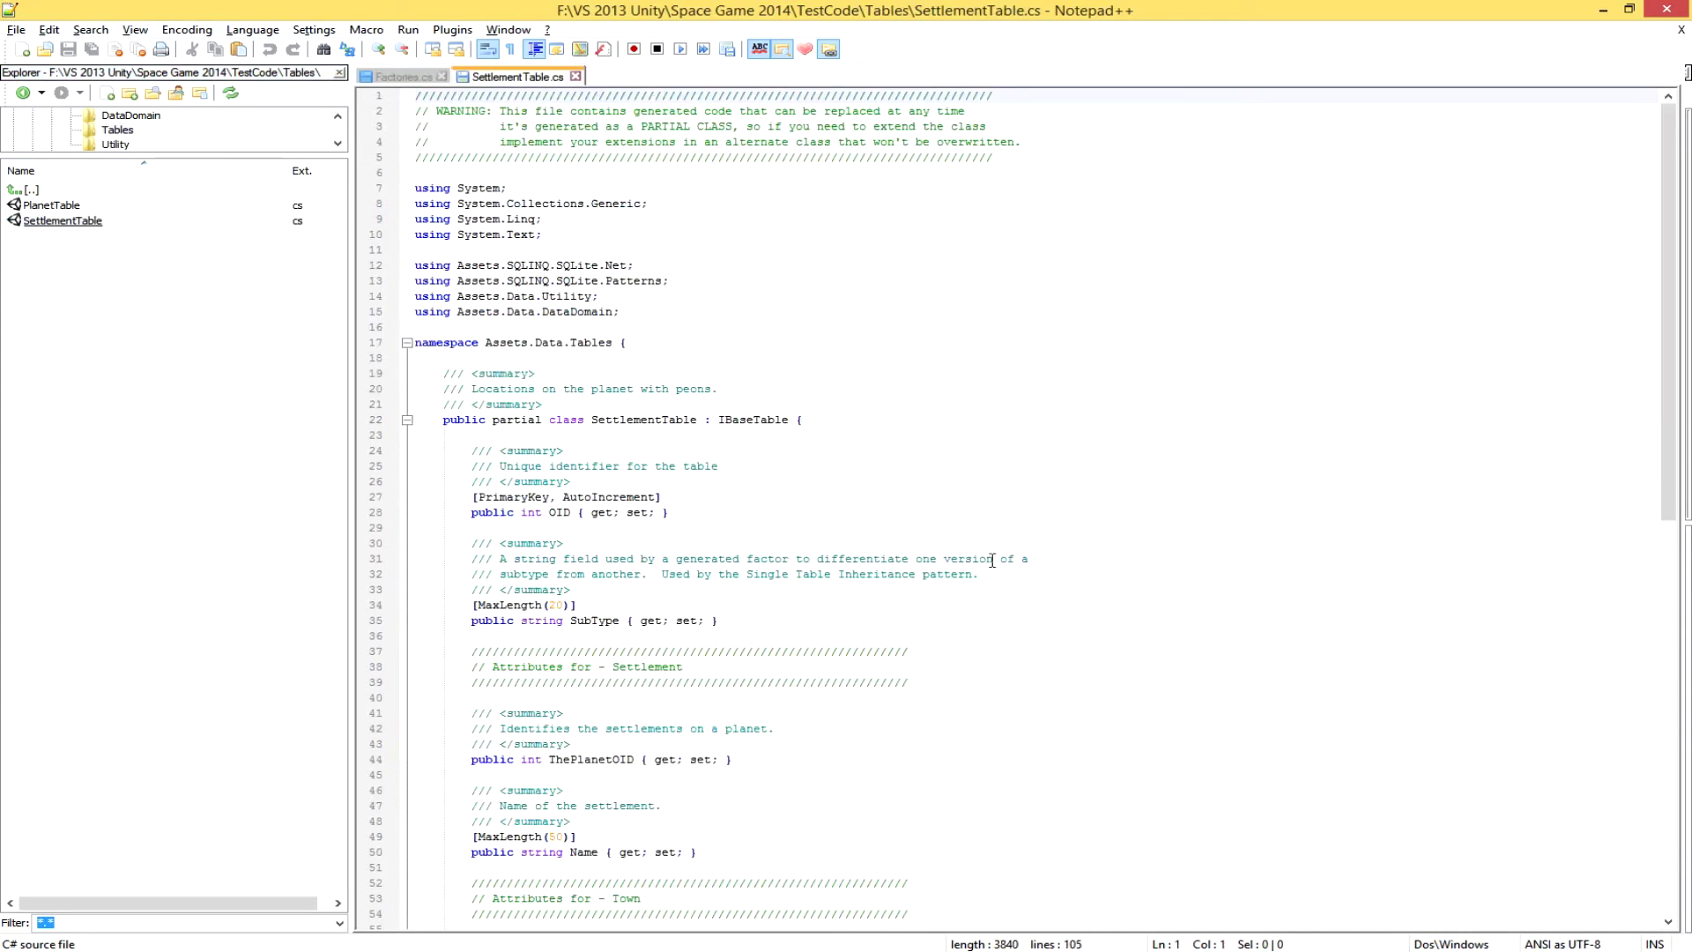
pyautogui.scroll(-5, 938, 672)
pyautogui.moveTo(751, 773); pyautogui.dragTo(416, 760)
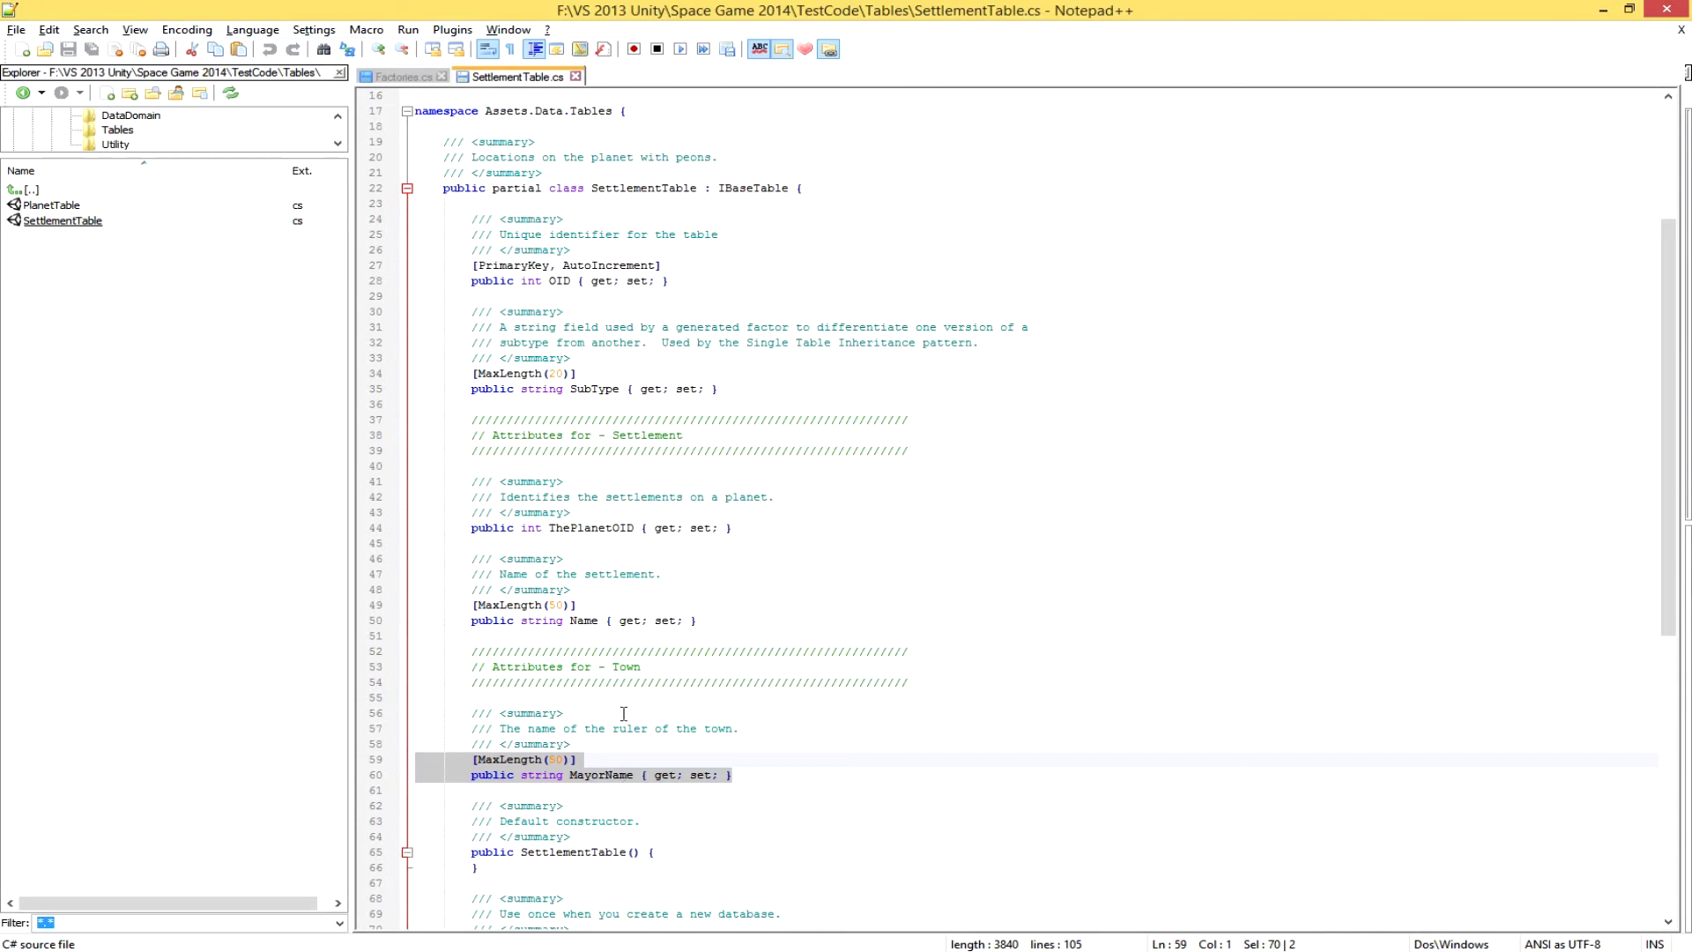
# Open Settlement.cs from the DataDomain folder and highlight the BaseClass inheritance in its class declaration.
pyautogui.click(132, 116)
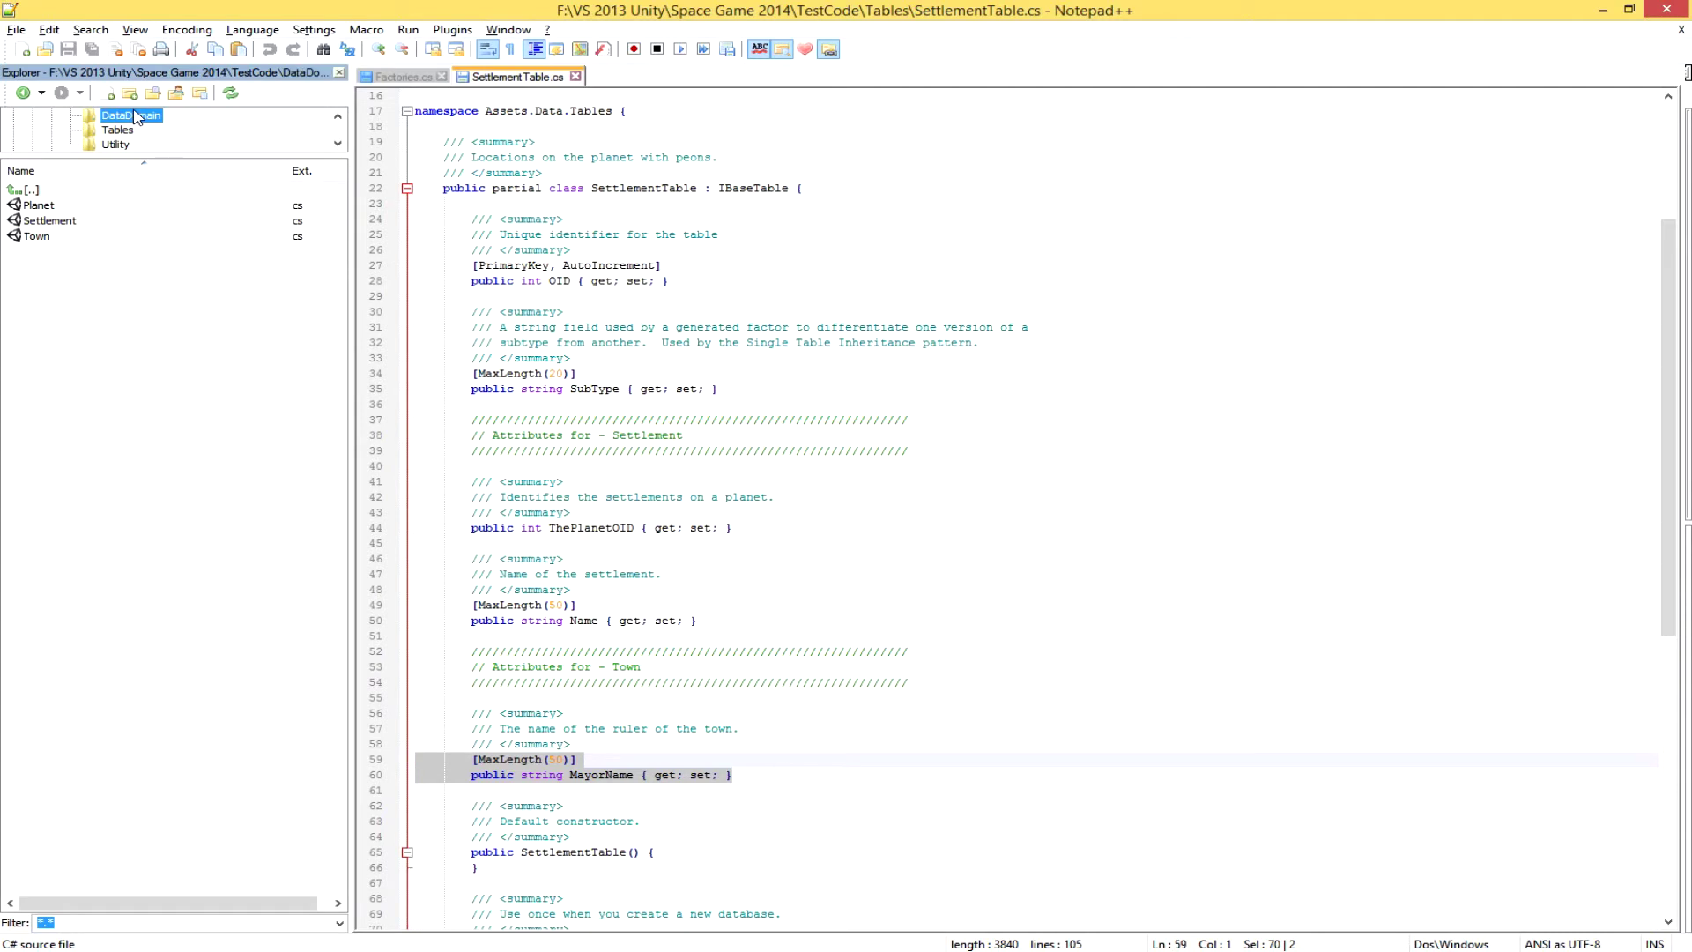
pyautogui.doubleClick(60, 222)
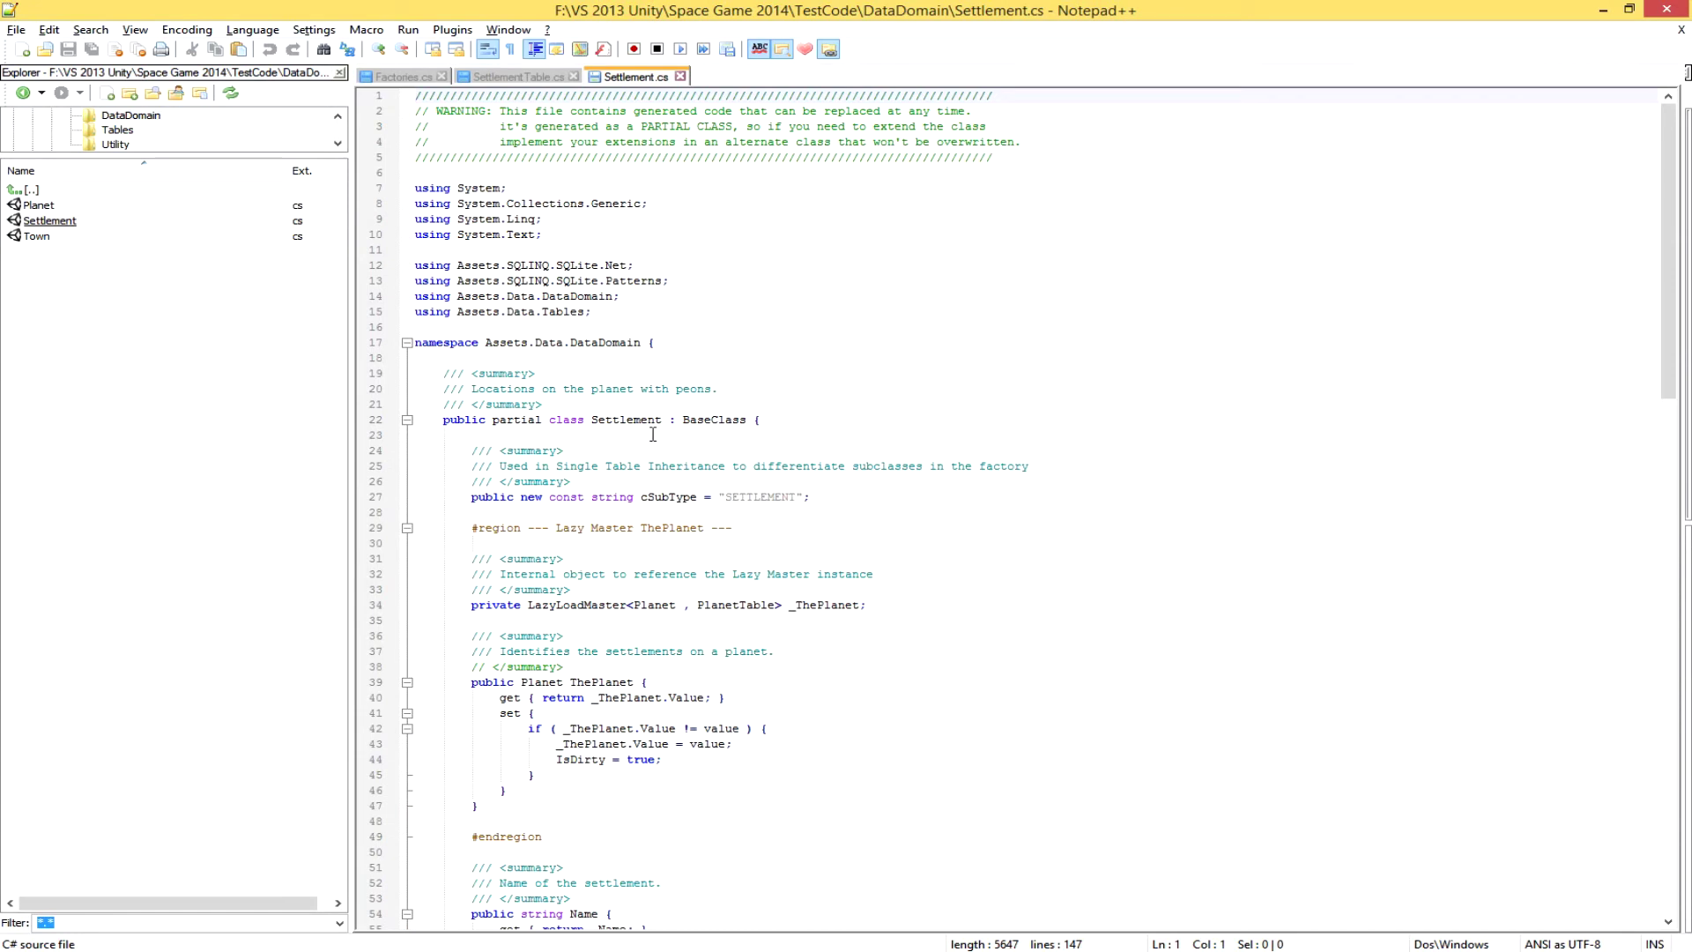
pyautogui.moveTo(669, 422); pyautogui.dragTo(776, 417)
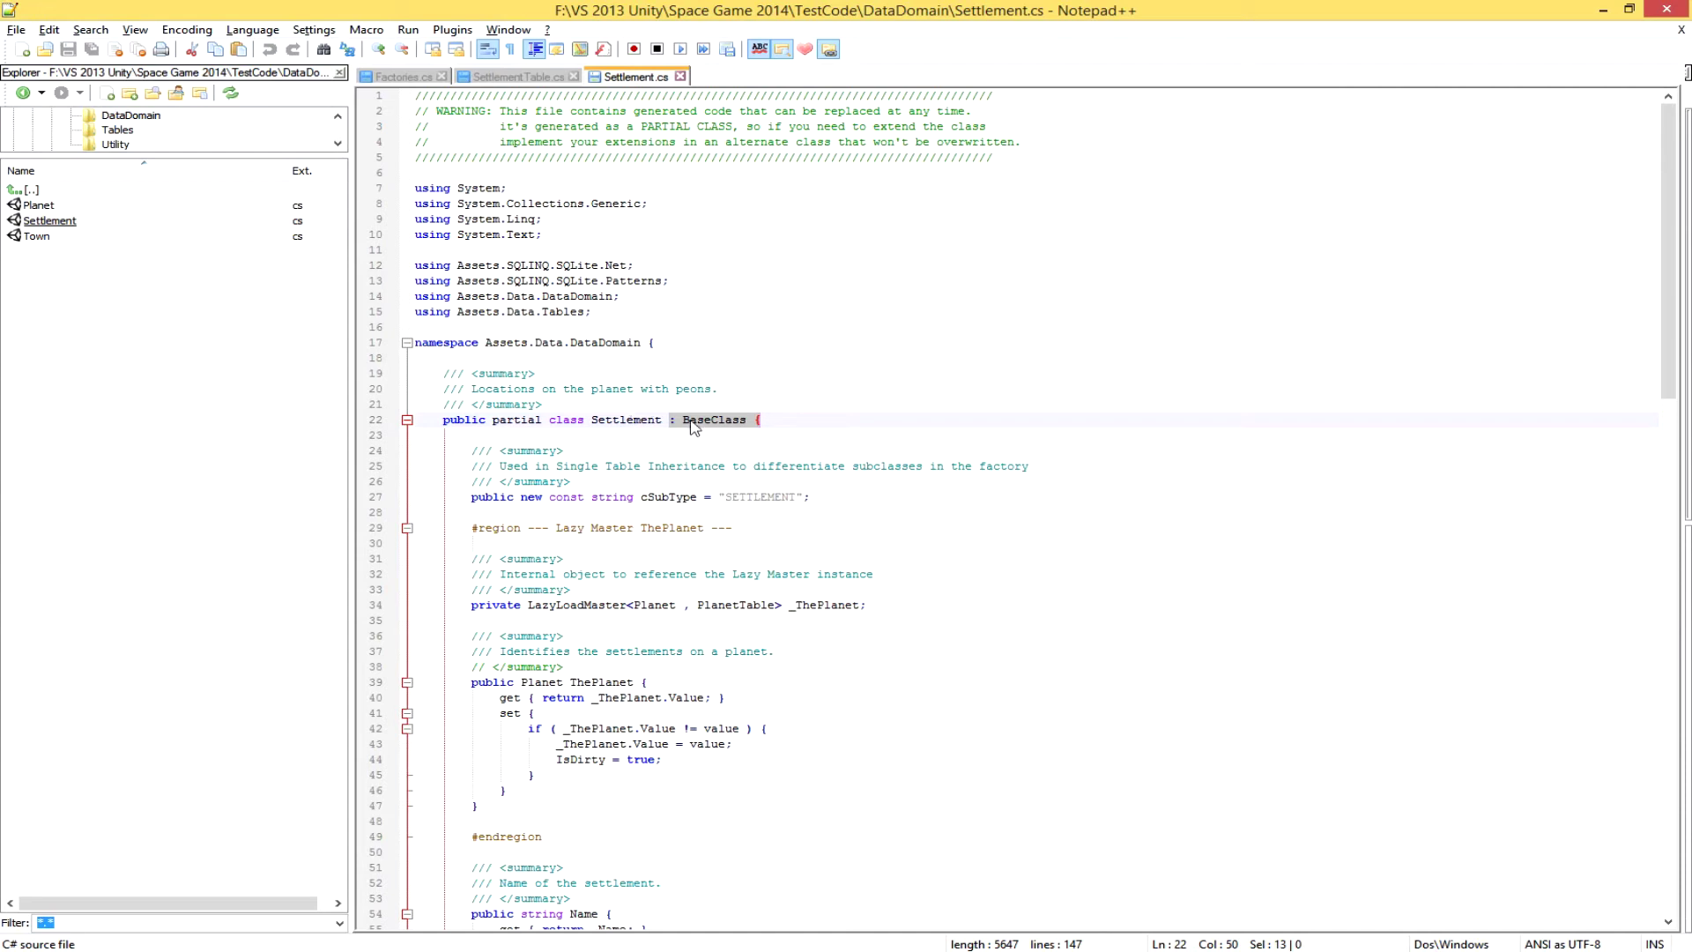
# Open Town.cs and examine its inheritance from Settlement, the MayorName property, the constructors and the Save method.
pyautogui.doubleClick(37, 237)
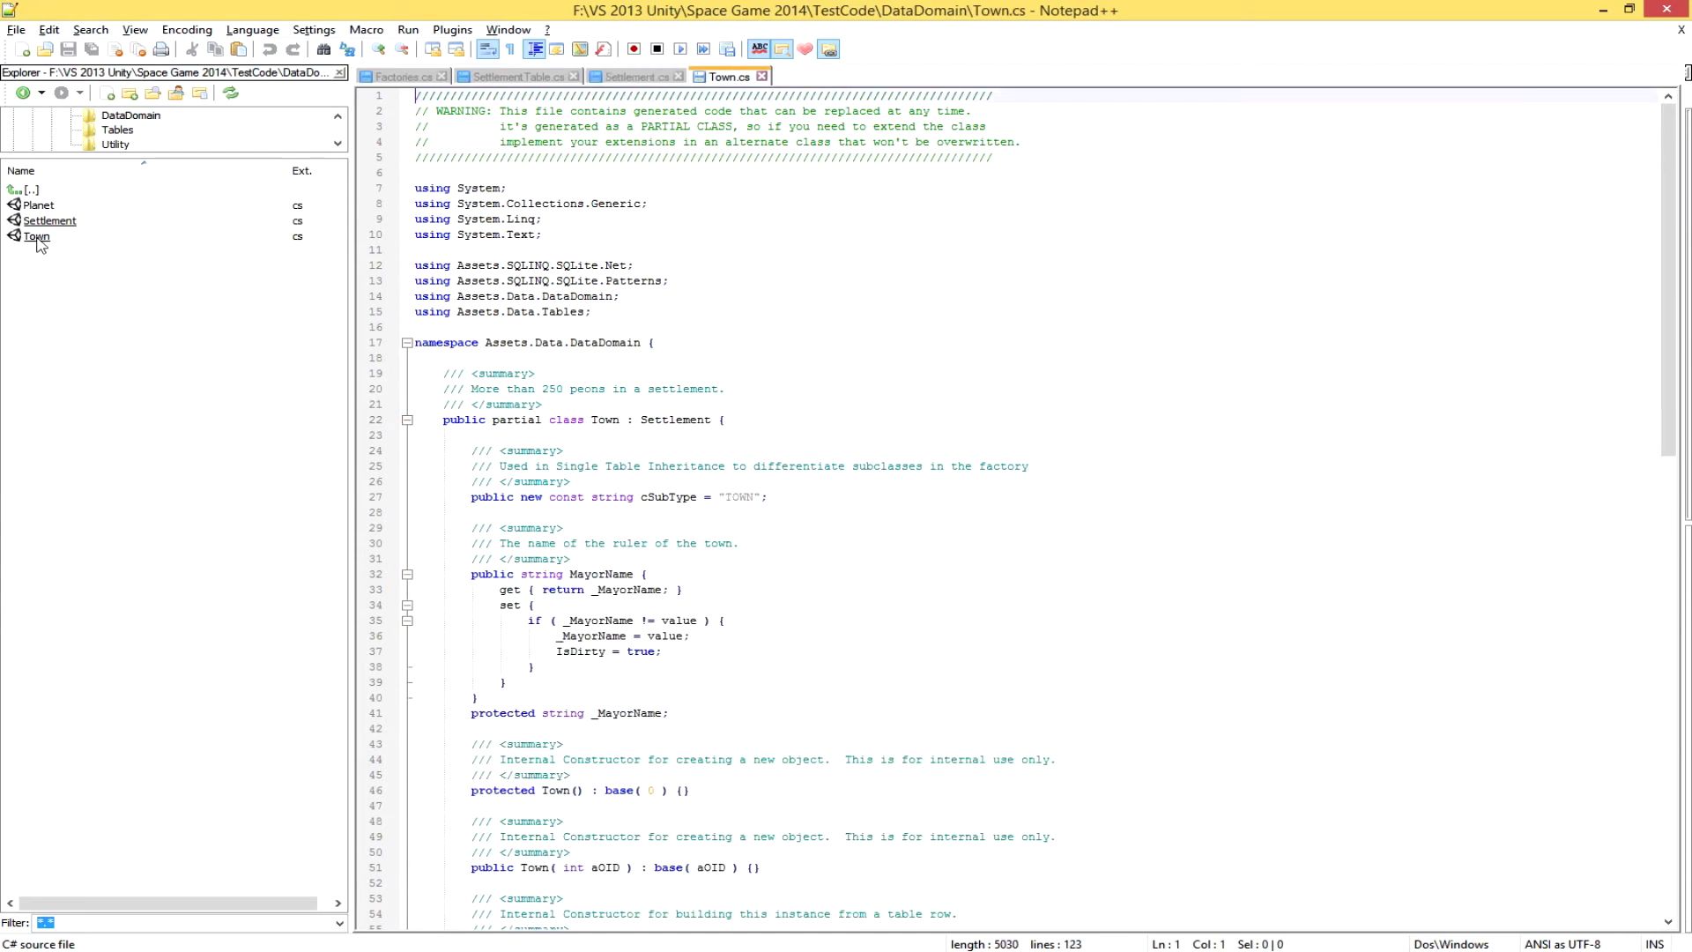
pyautogui.moveTo(628, 421); pyautogui.dragTo(718, 425)
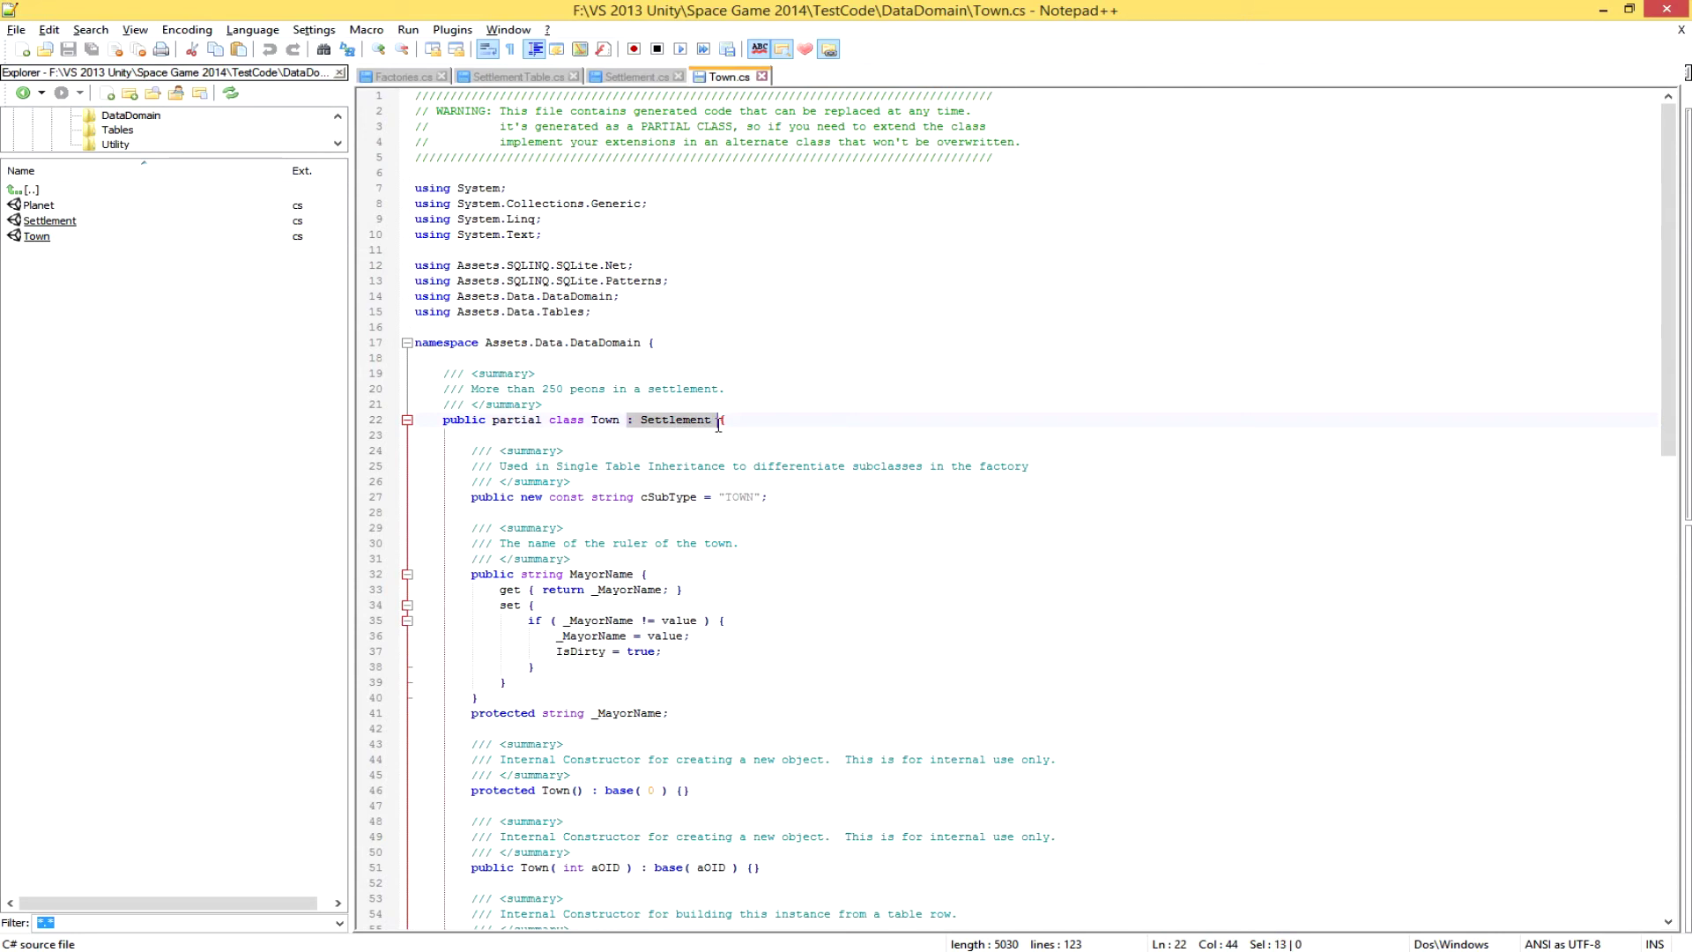
pyautogui.click(743, 590)
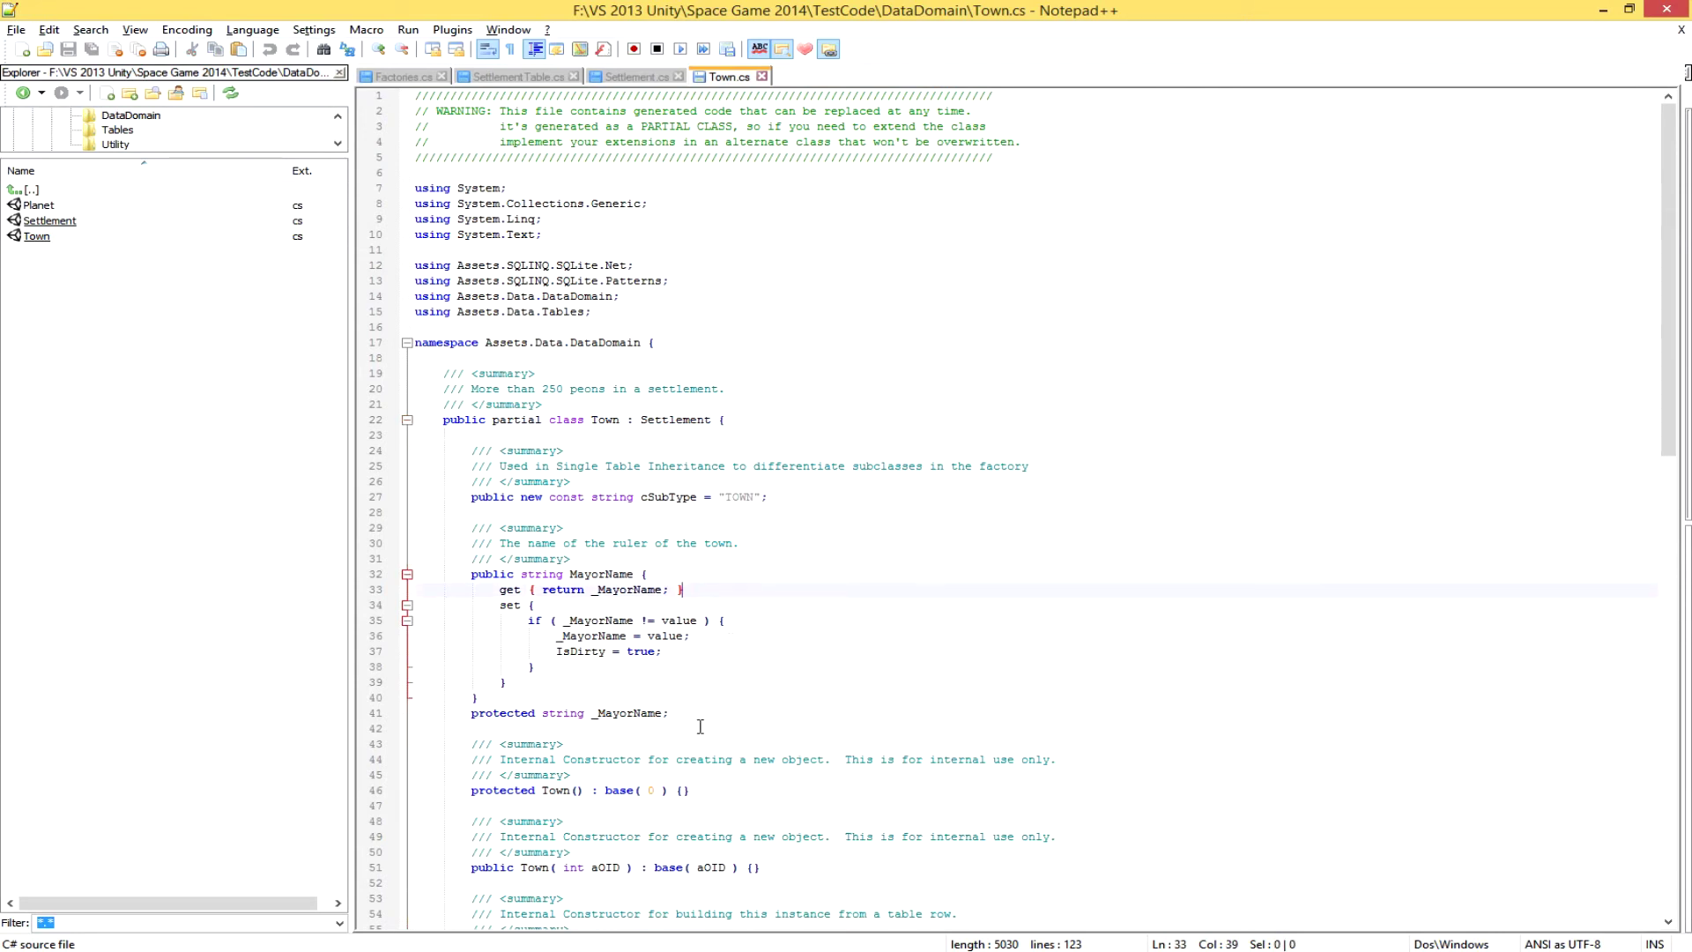
pyautogui.scroll(-9, 802, 661)
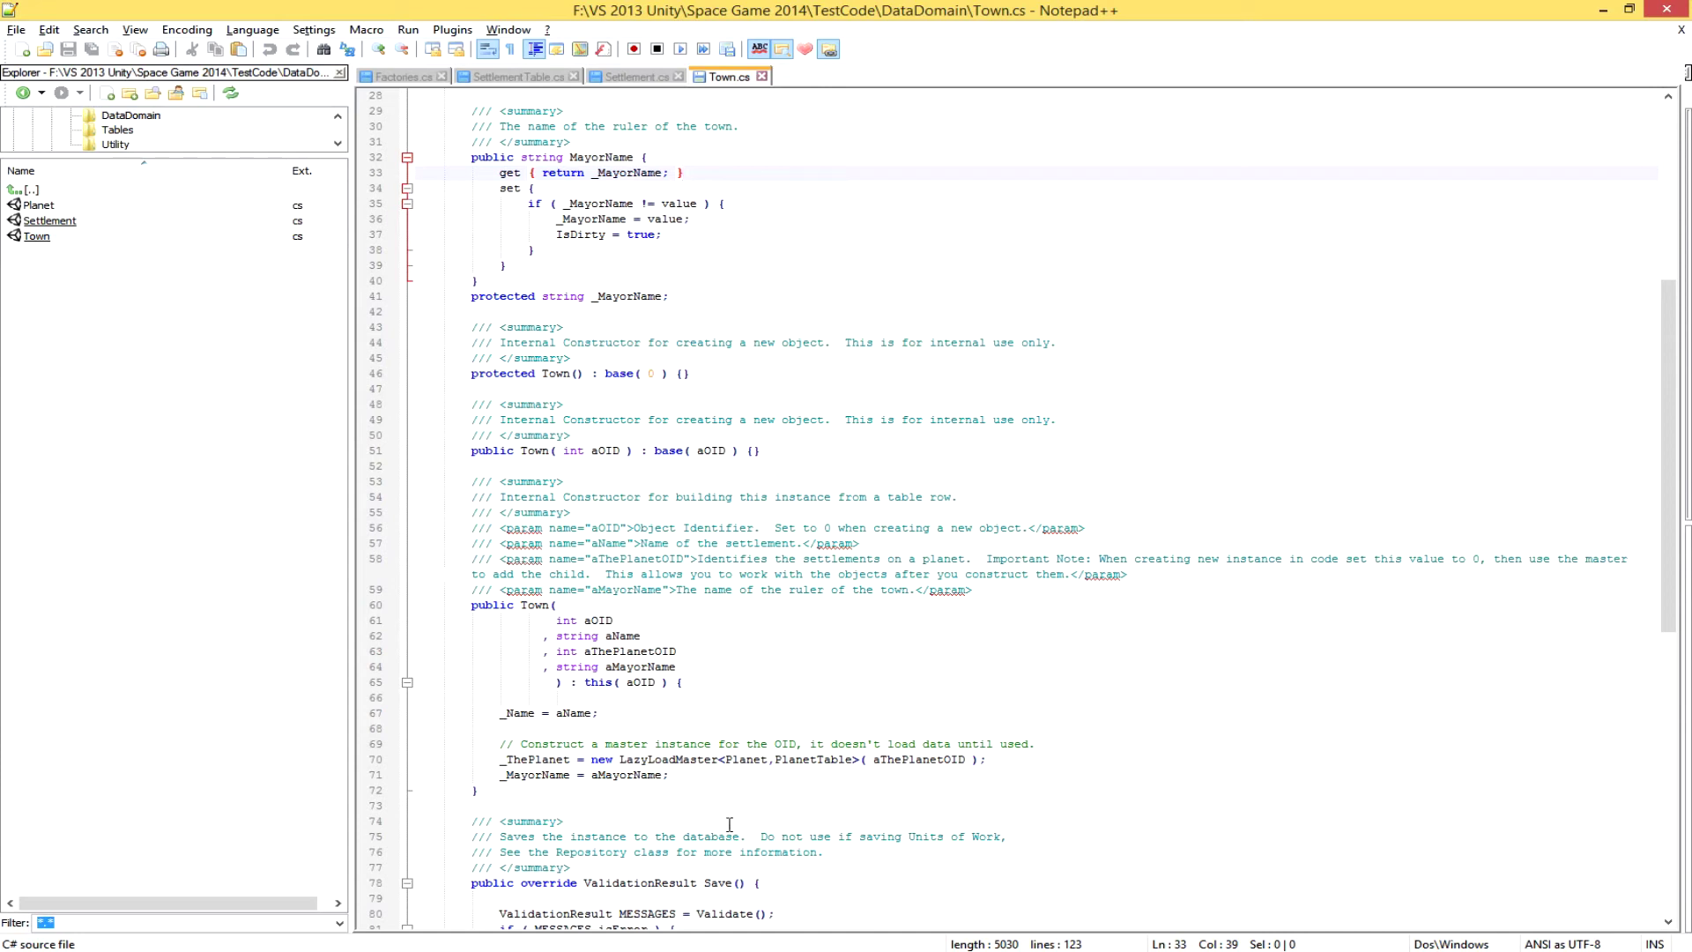
pyautogui.scroll(-5, 823, 675)
pyautogui.scroll(-4, 832, 736)
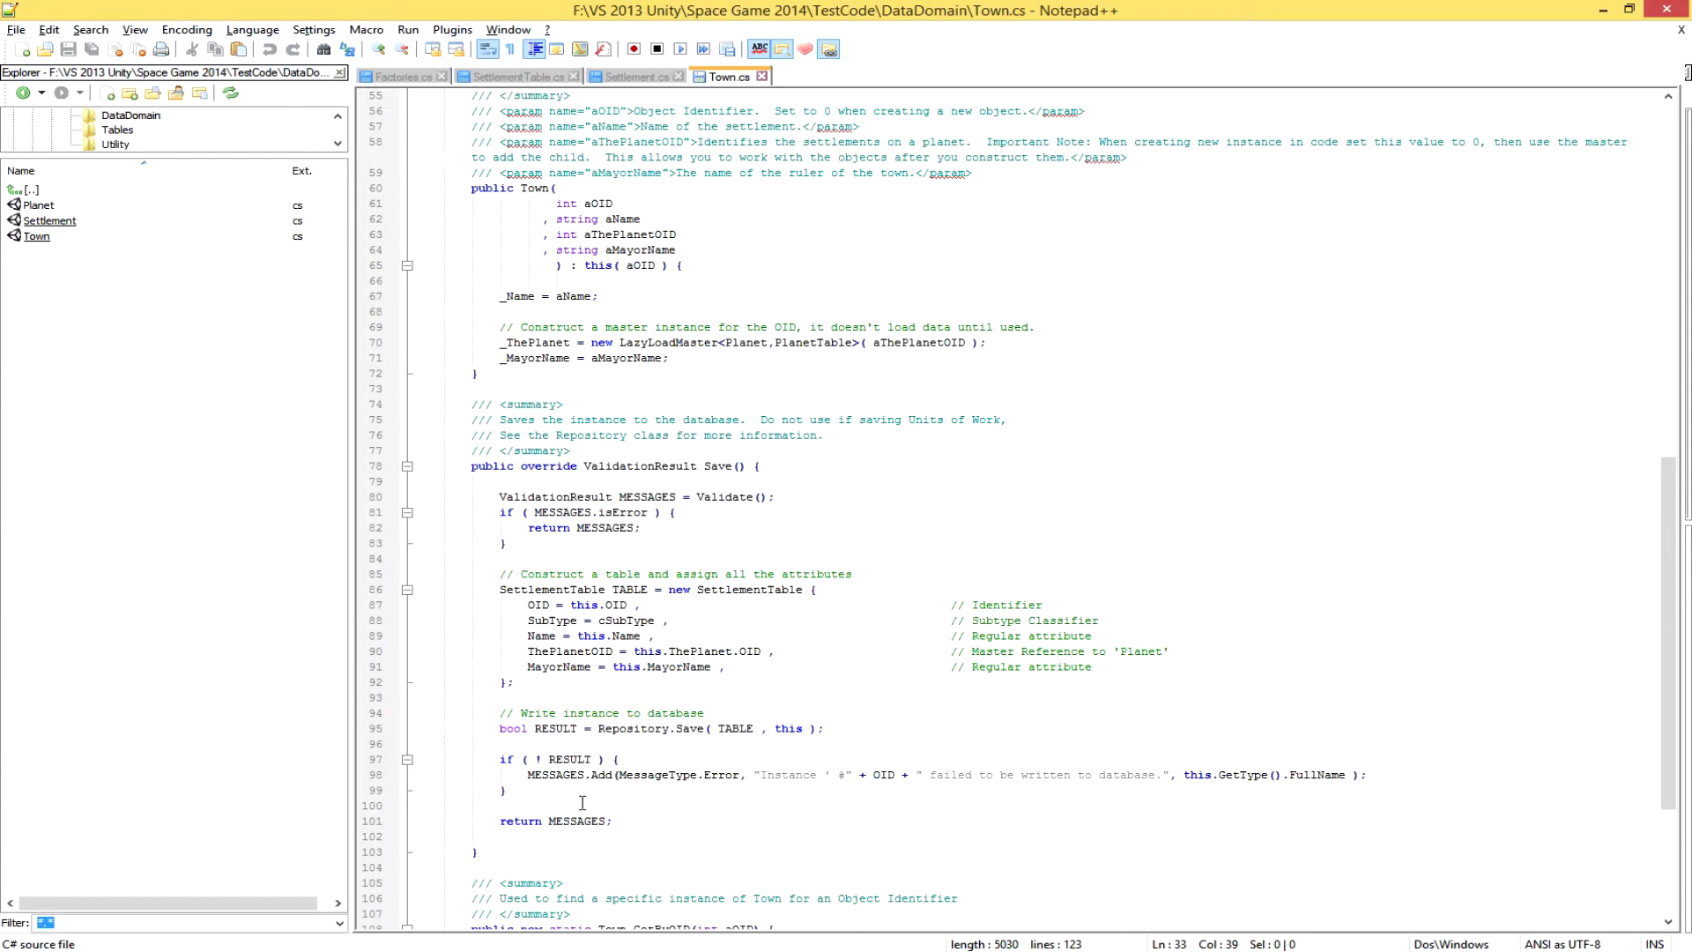
pyautogui.scroll(1, 662, 608)
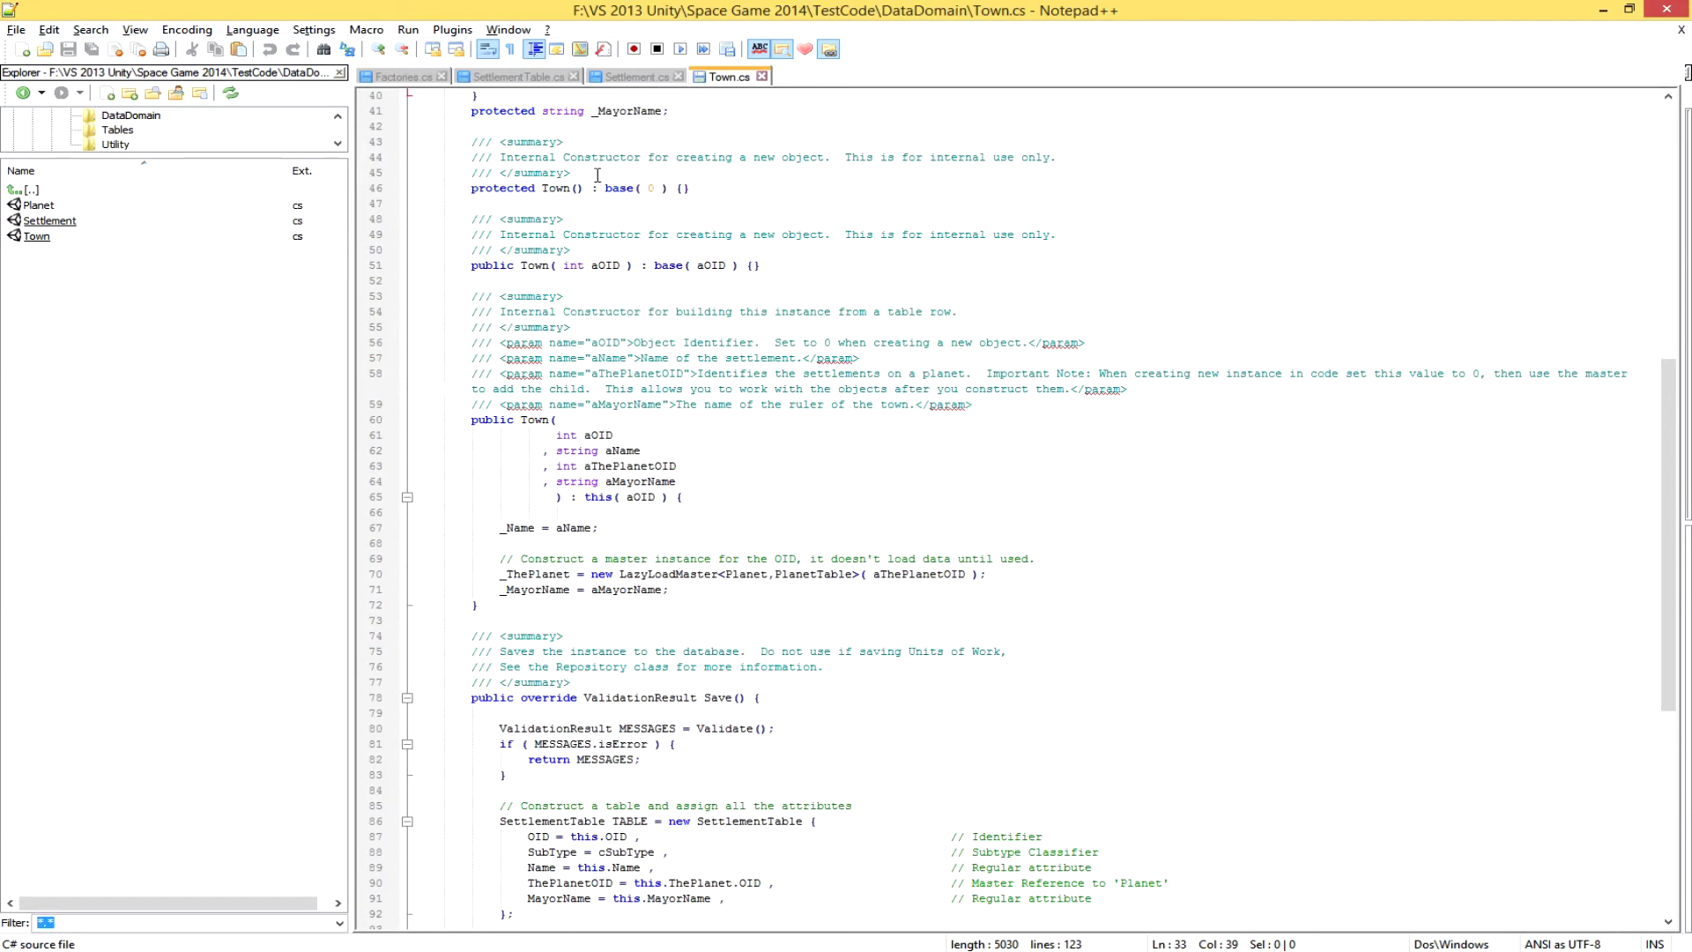
# Go back to Settlement.cs and review its properties, constructors and Save method for comparison with Town.
pyautogui.click(629, 79)
pyautogui.scroll(-18, 754, 589)
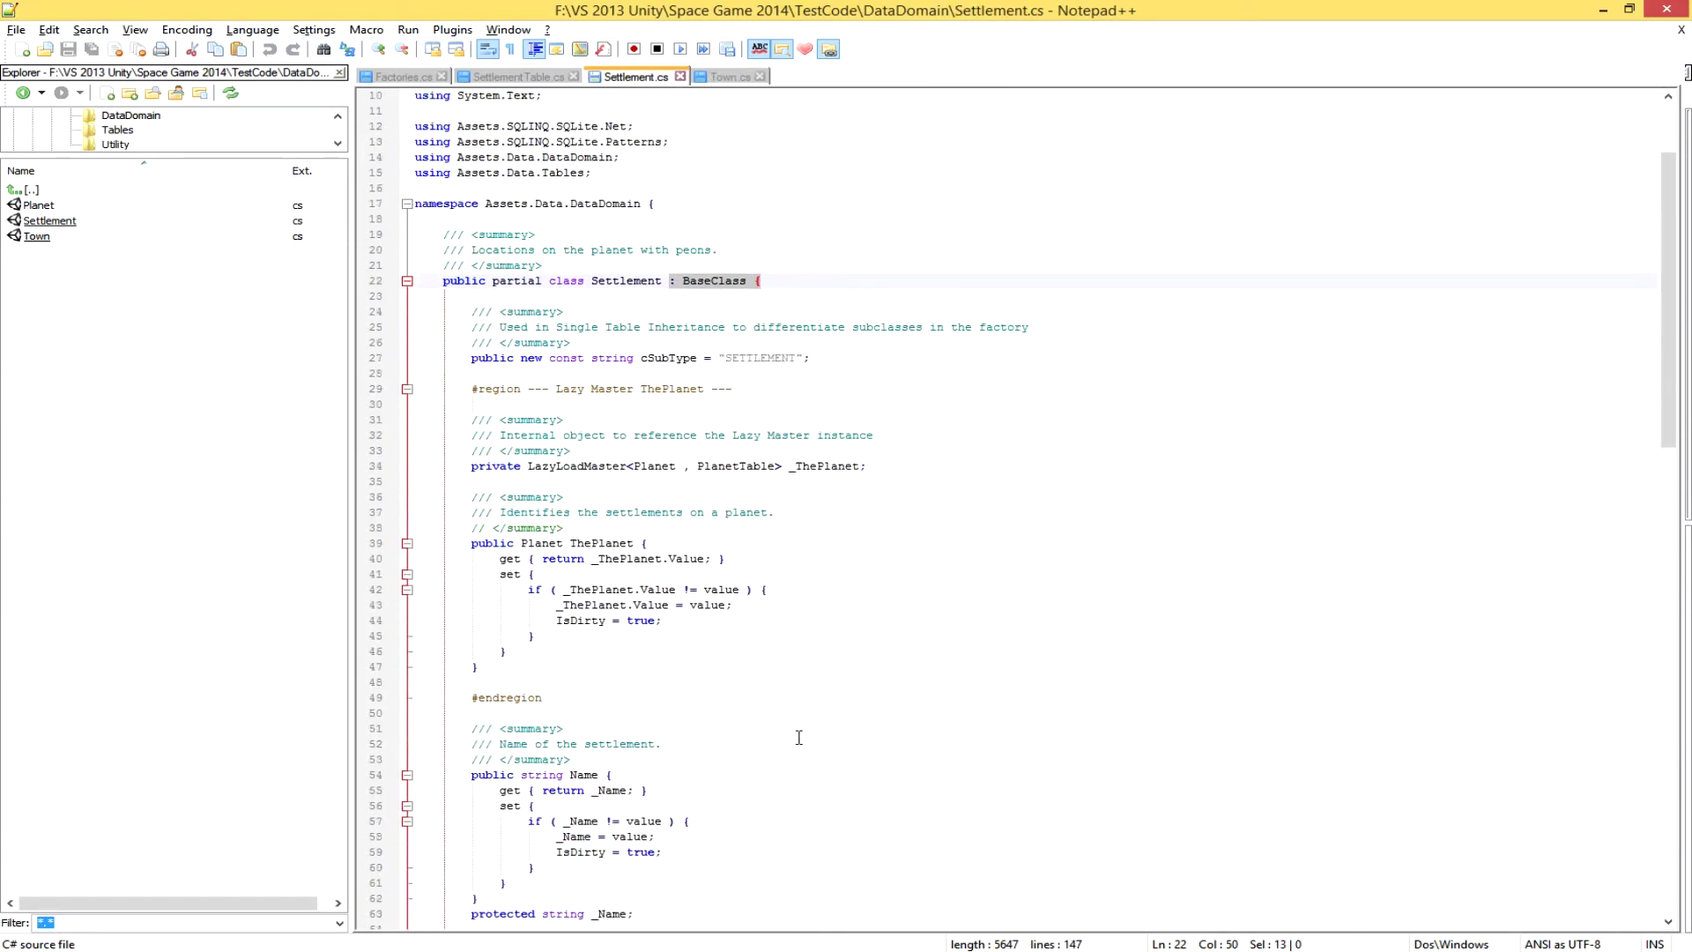
pyautogui.scroll(-7, 780, 728)
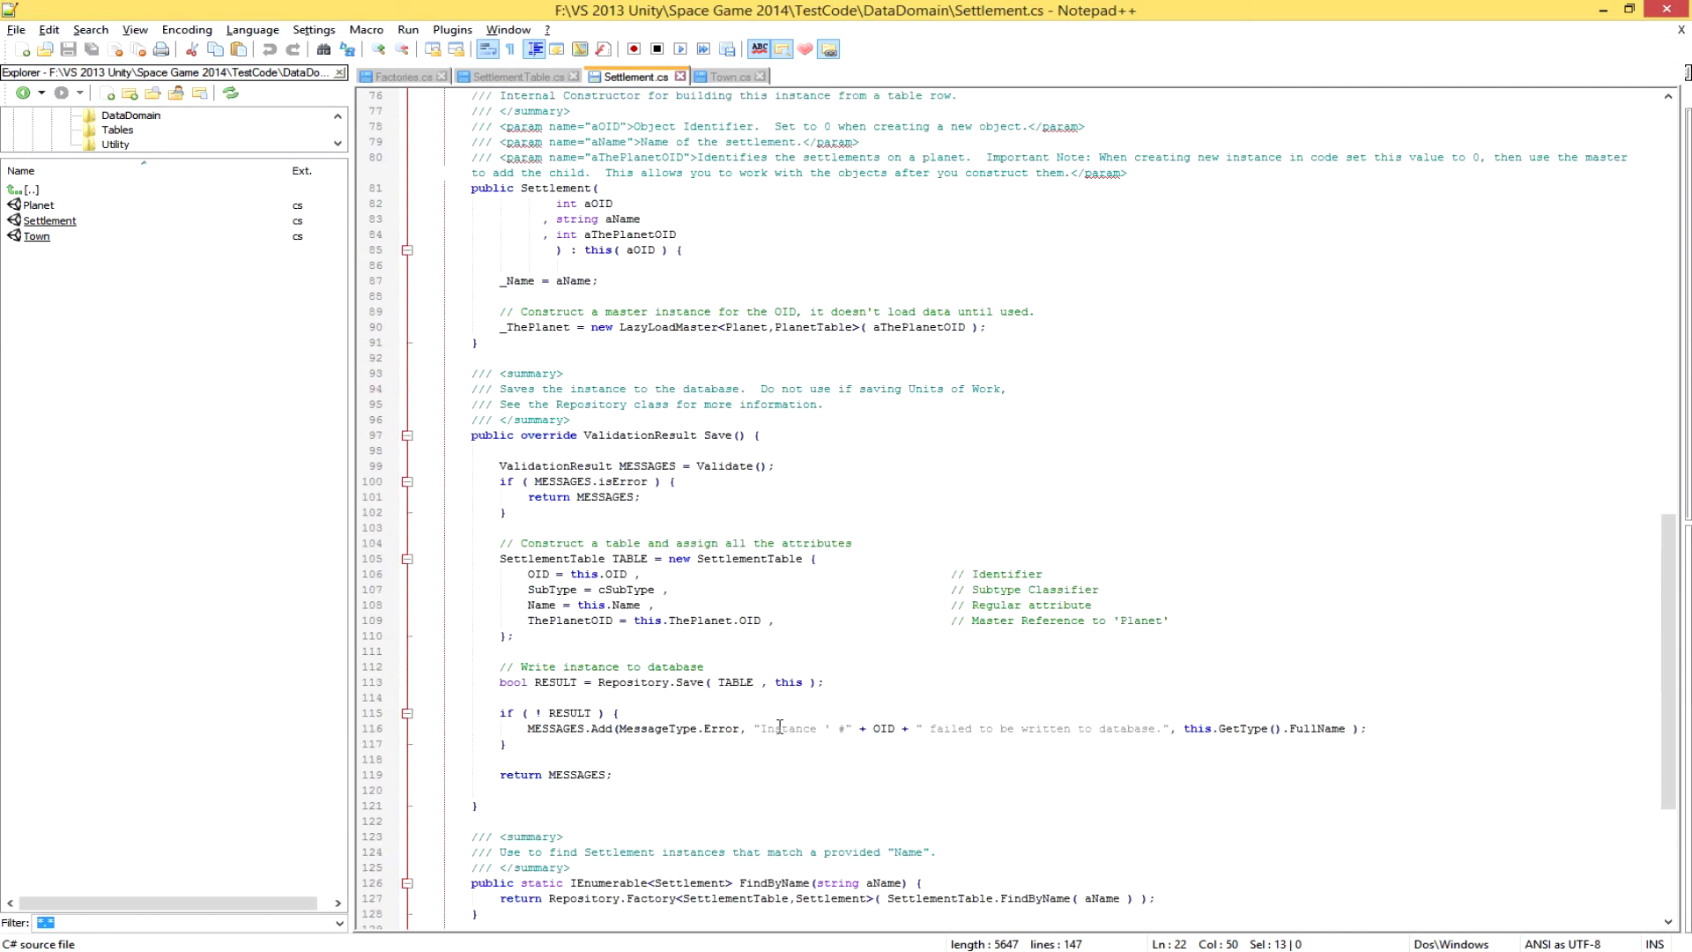
pyautogui.scroll(-5, 774, 728)
pyautogui.scroll(14, 773, 728)
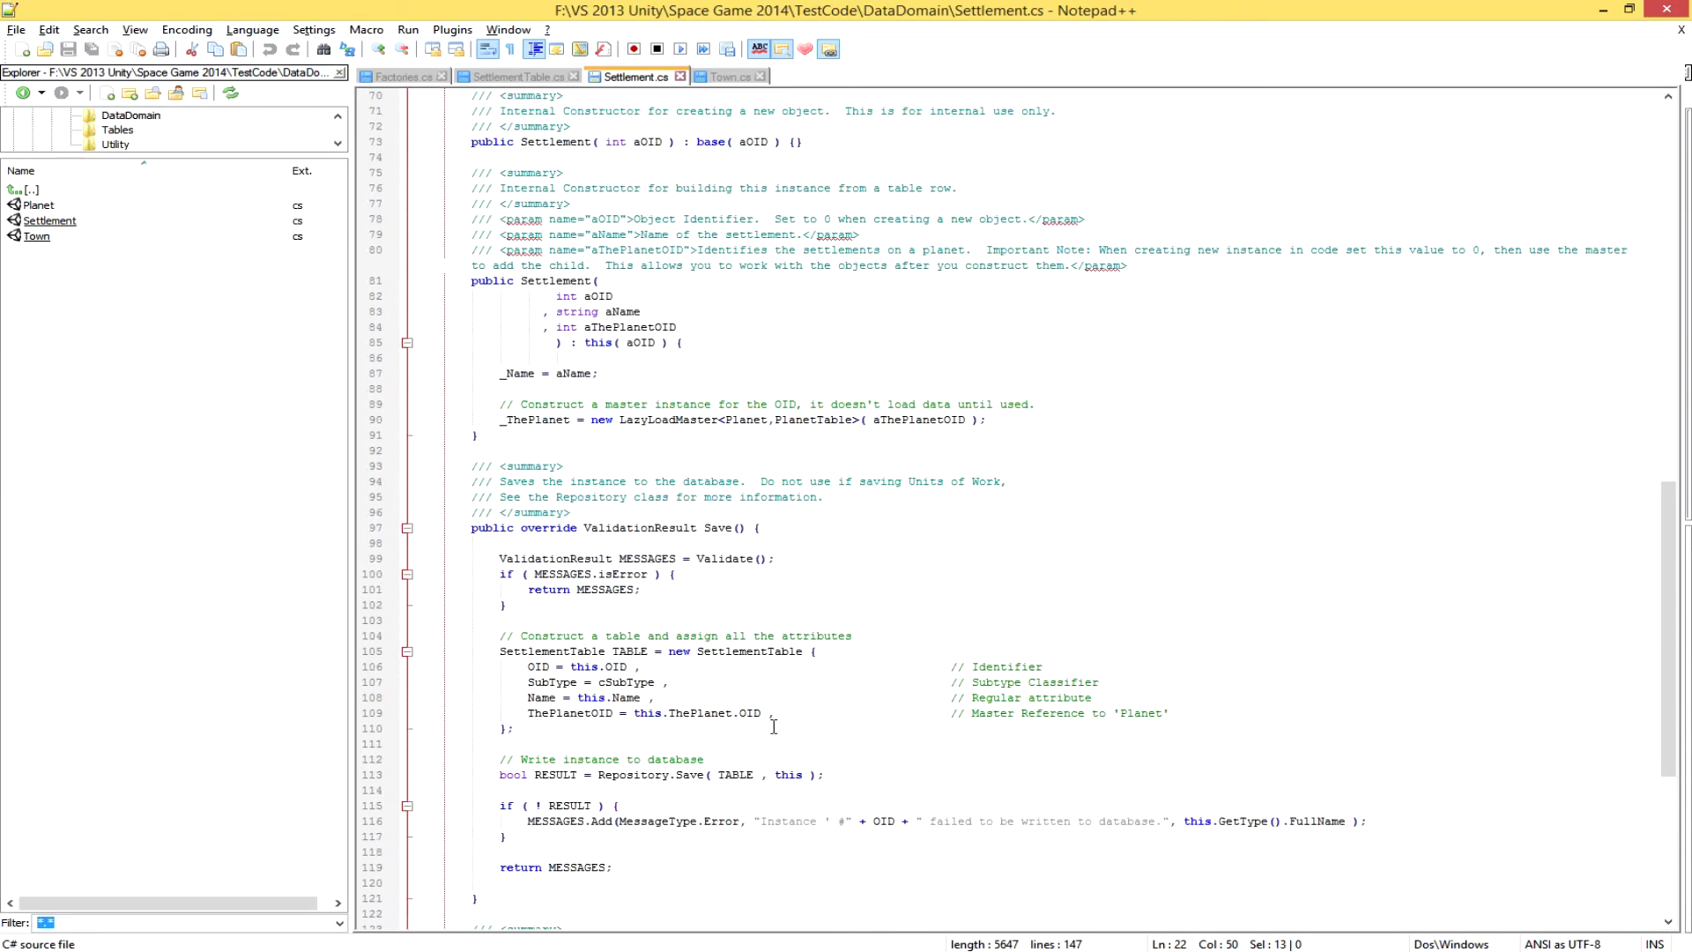
pyautogui.scroll(7, 774, 728)
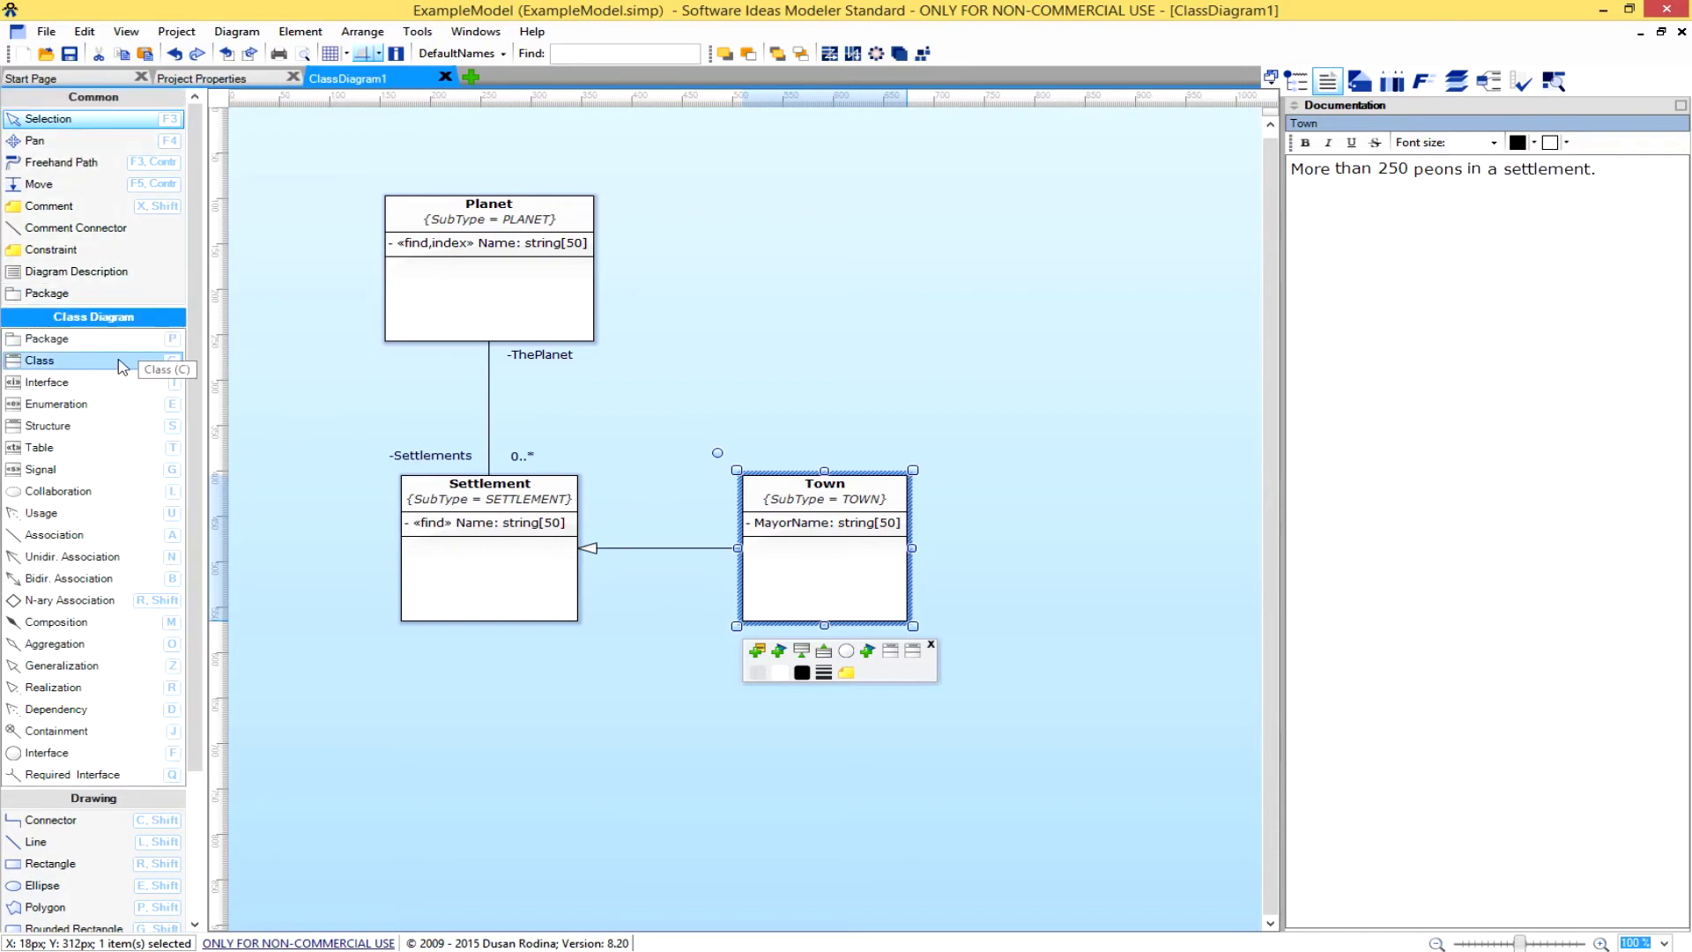
# In Software Ideas Modeler, add a class named City to the class diagram beside Town.
pyautogui.moveTo(83, 365); pyautogui.dragTo(1127, 543)
pyautogui.write('City')
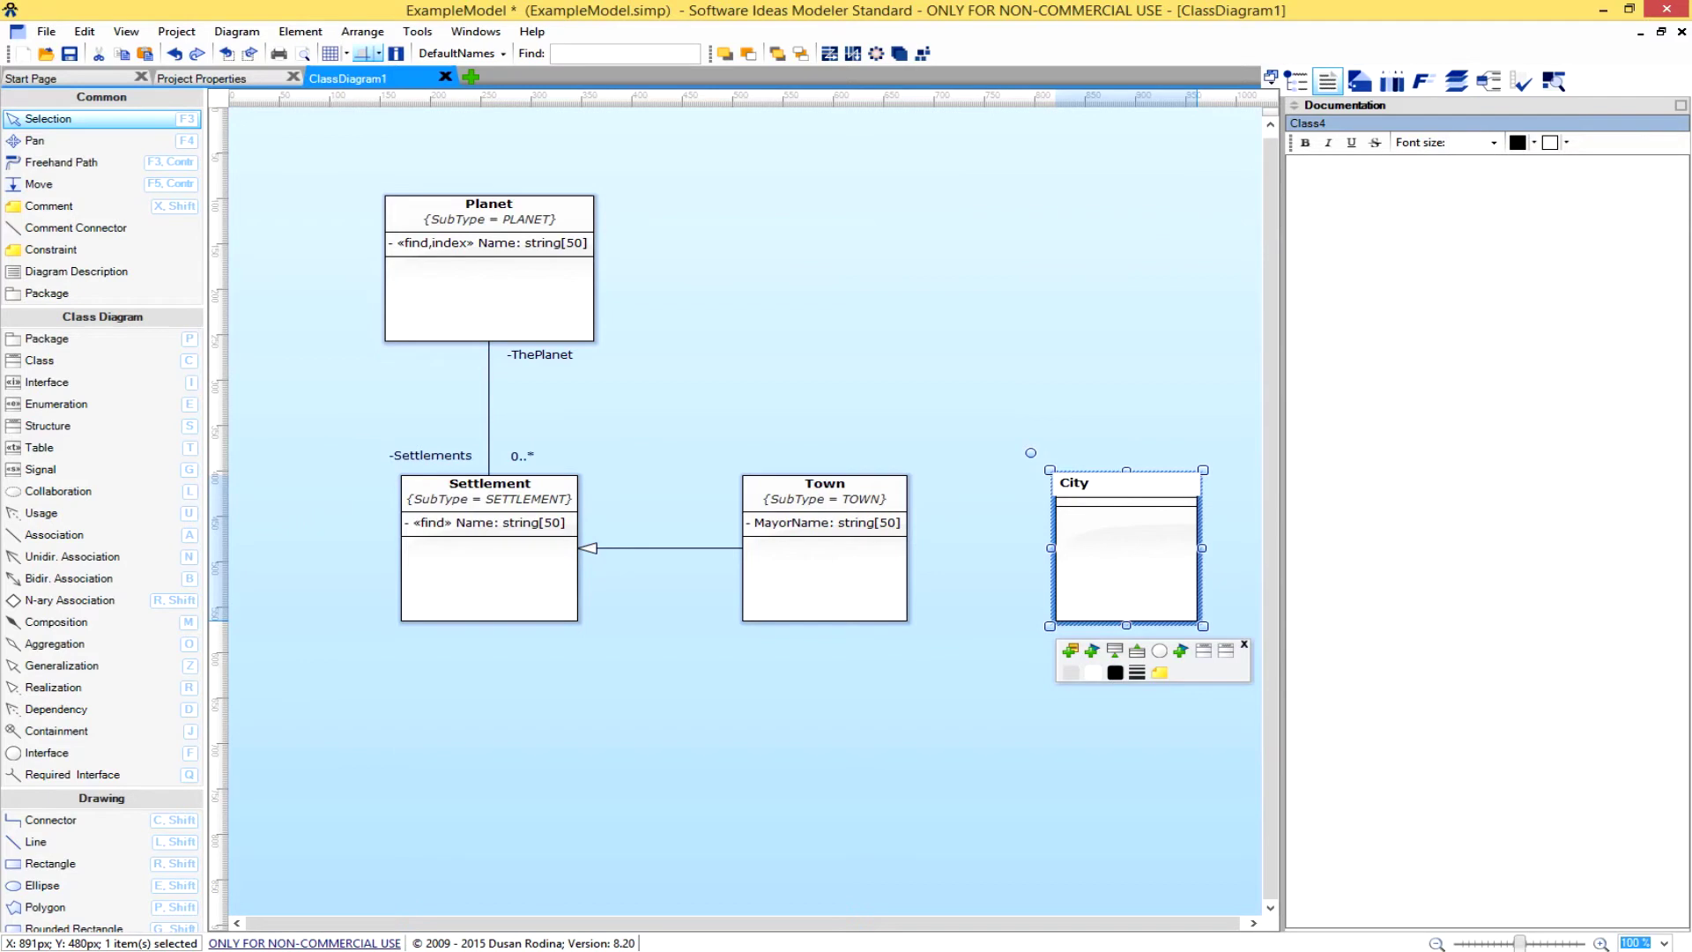
pyautogui.click(1146, 555)
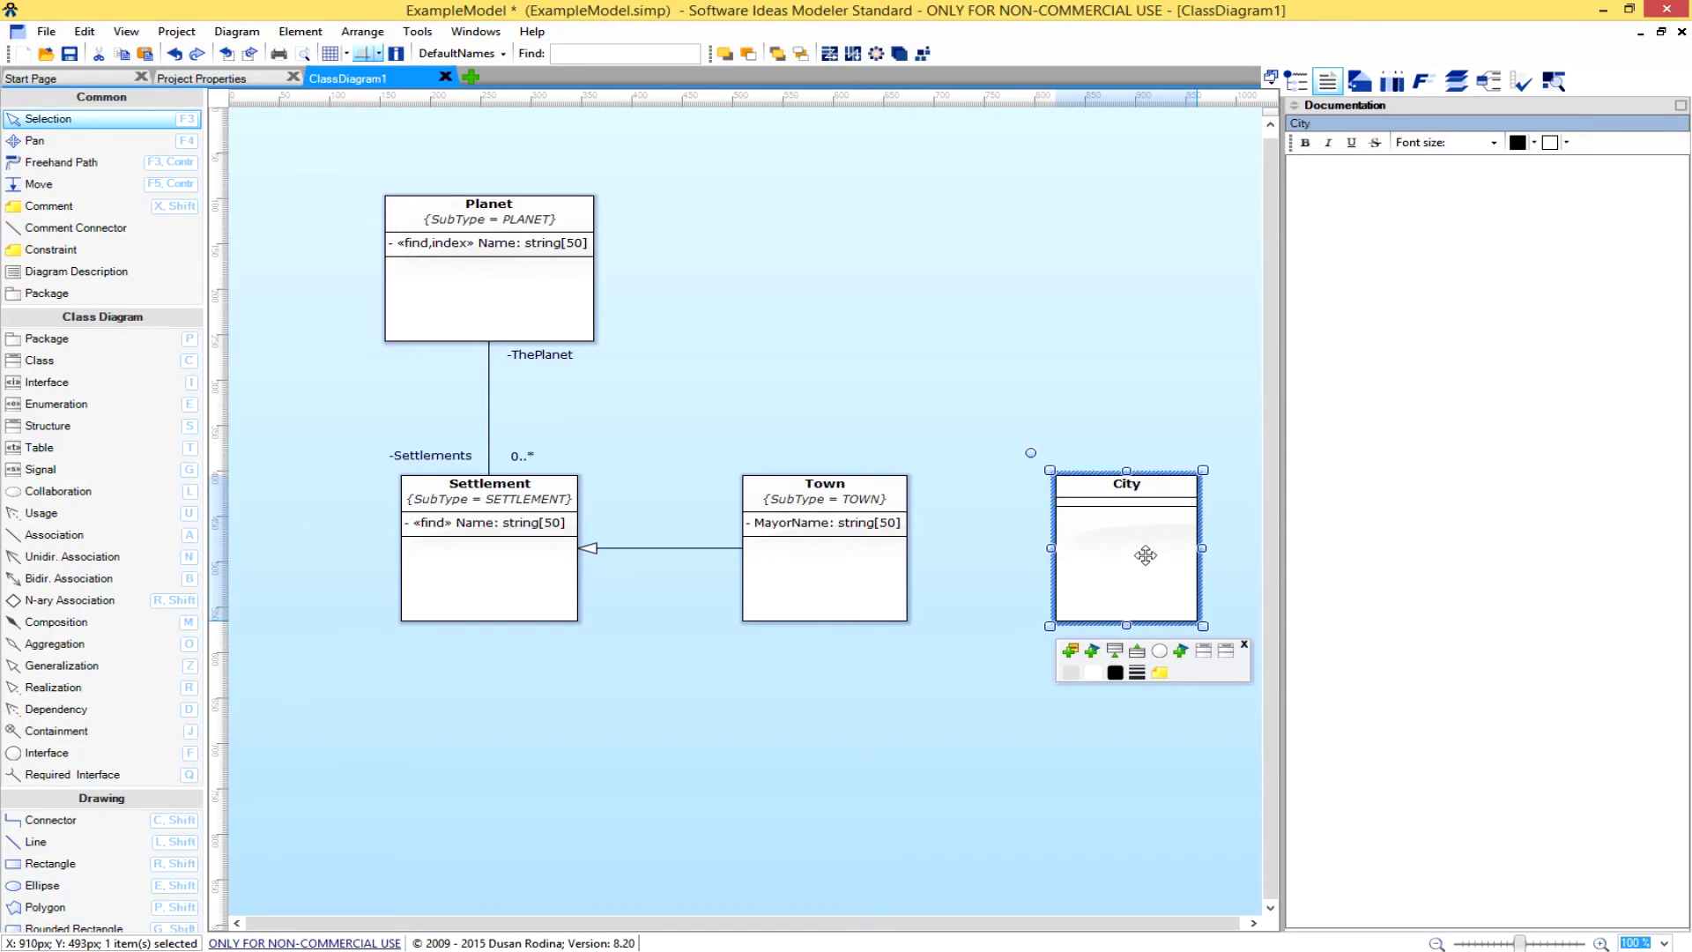
# Add a private attribute Motto of type string[250] to the City class.
pyautogui.rightClick(1144, 554)
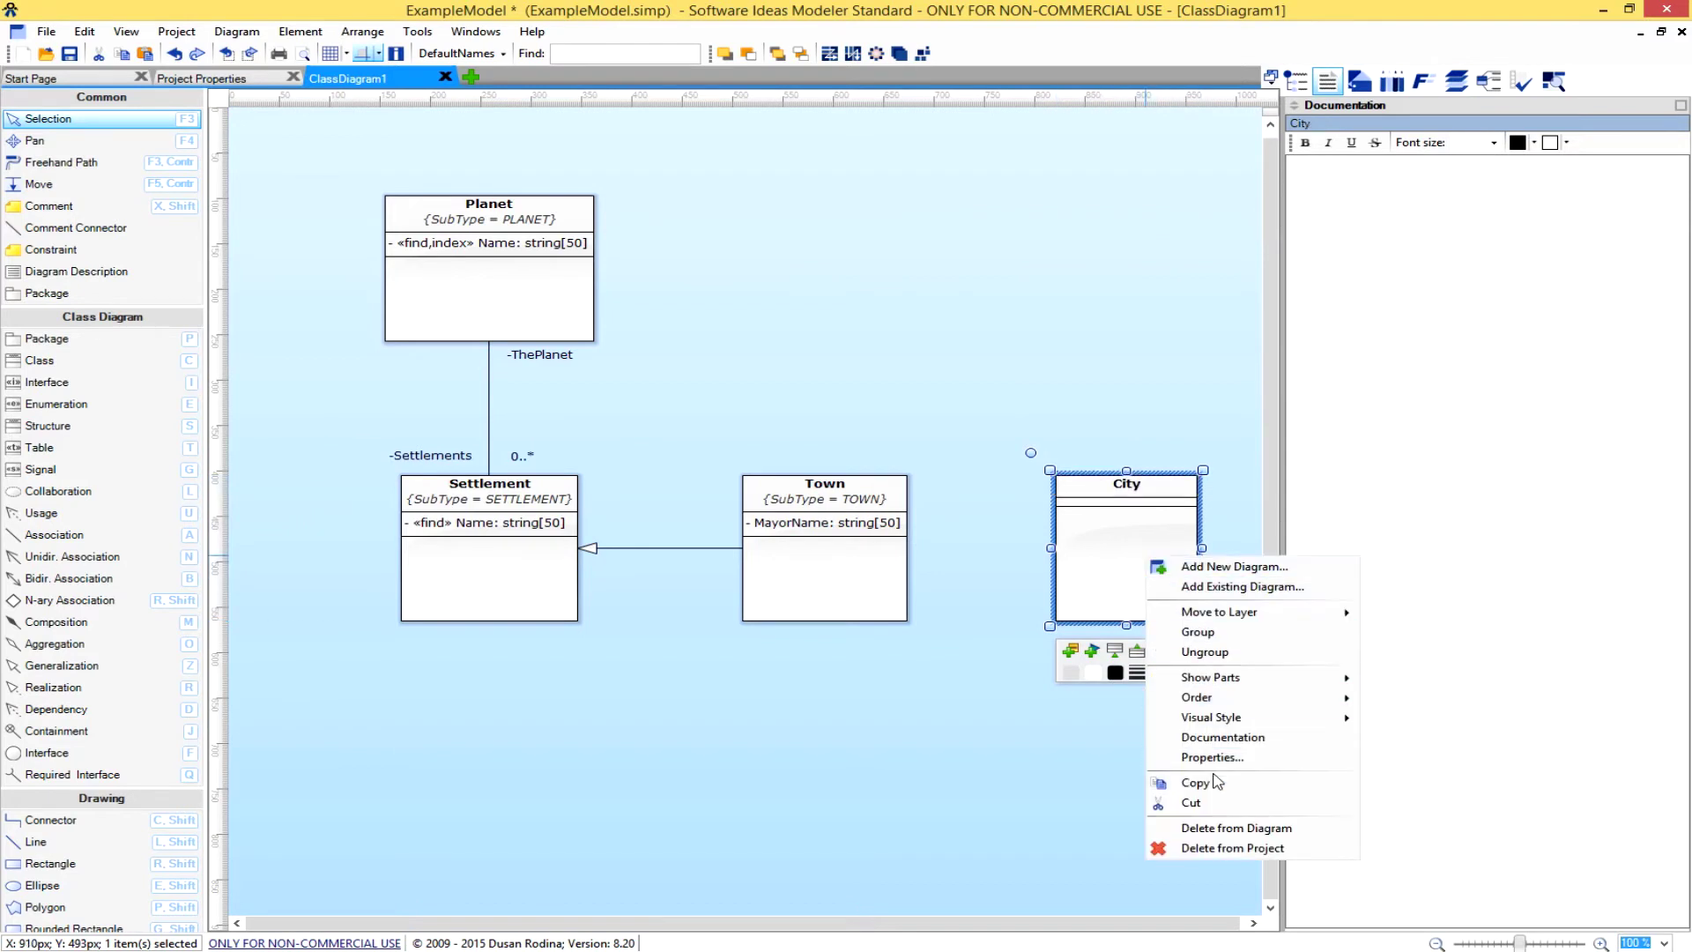
pyautogui.moveTo(1231, 718)
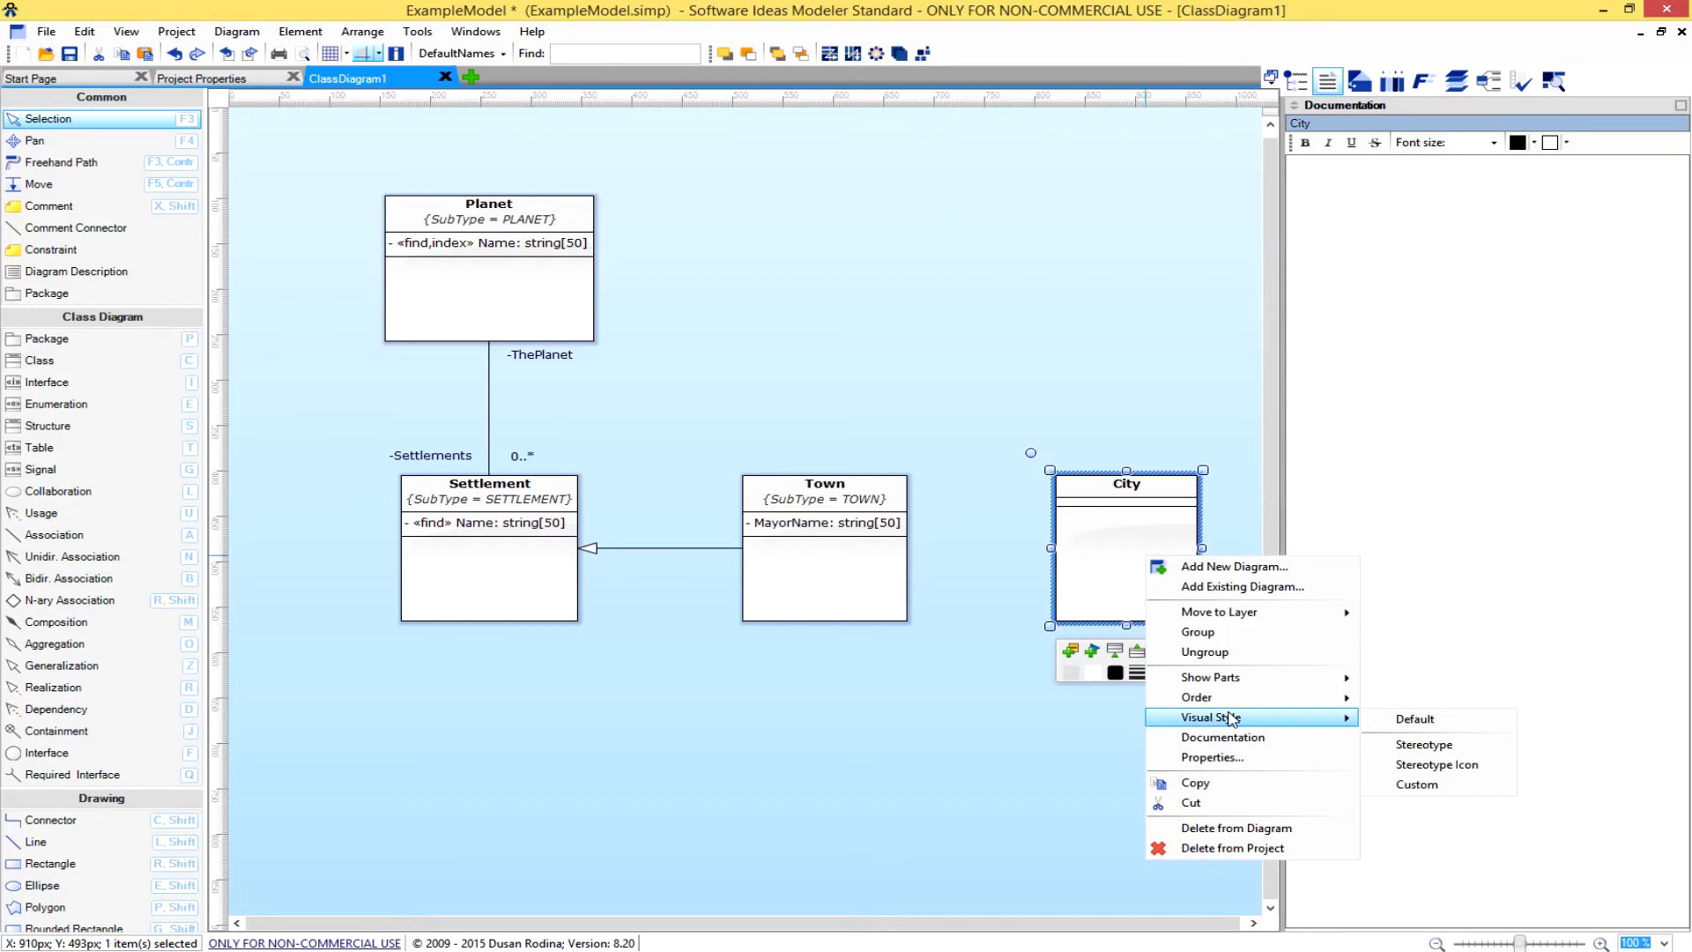
pyautogui.click(1211, 757)
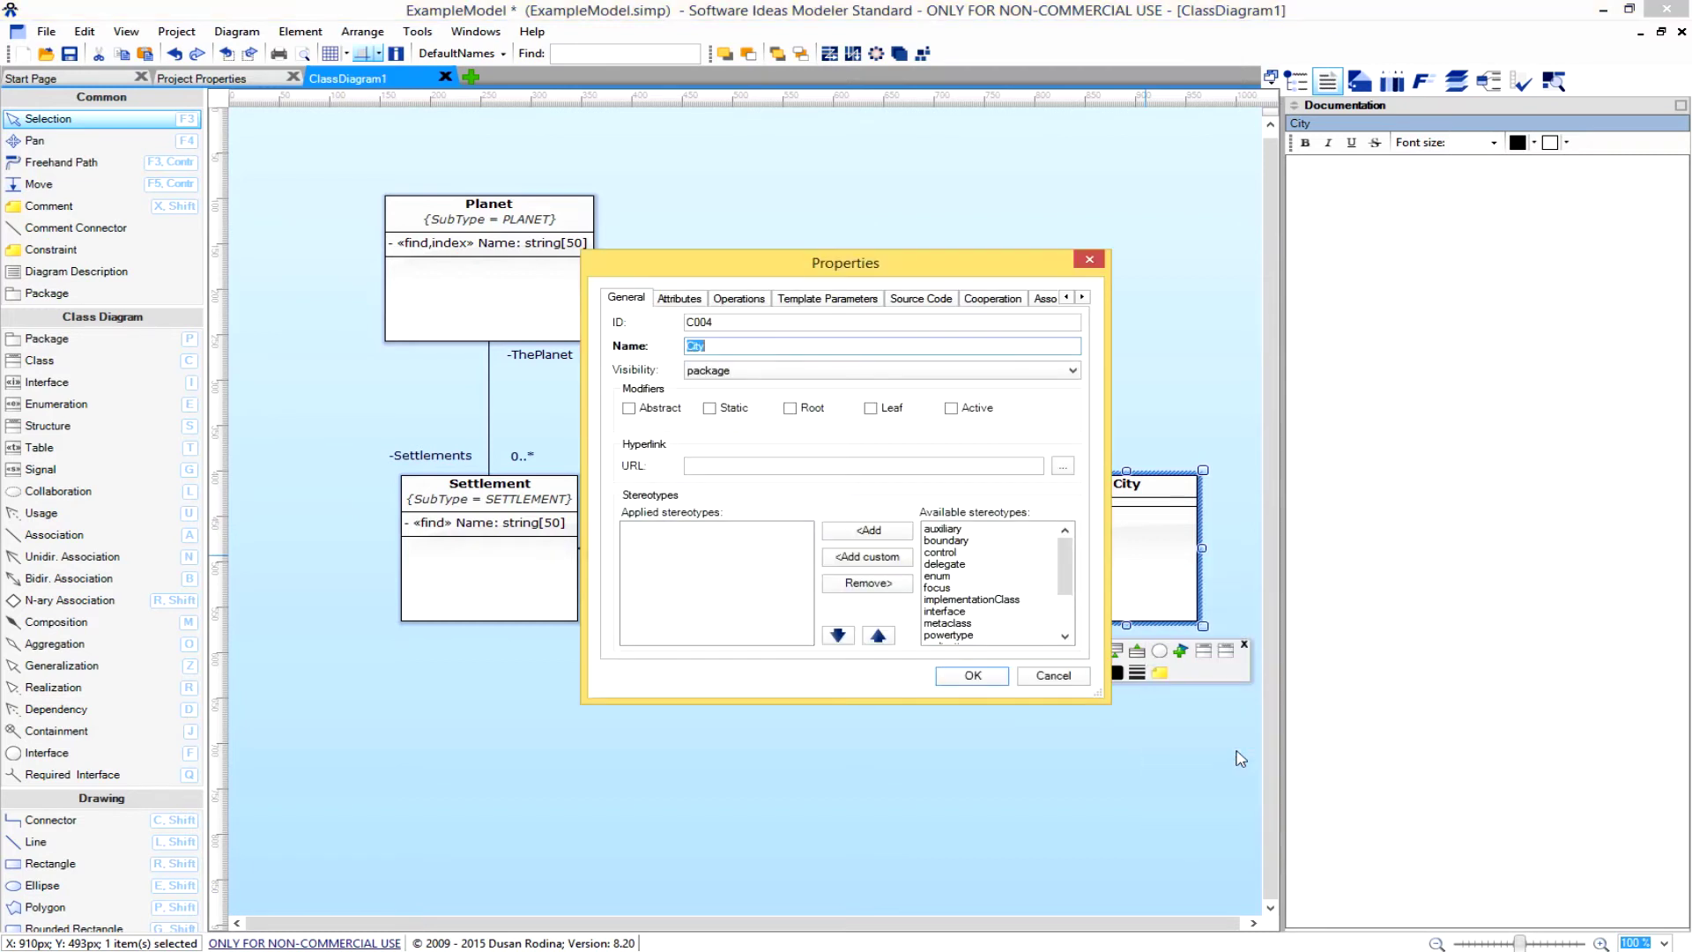
pyautogui.click(679, 300)
pyautogui.click(1052, 332)
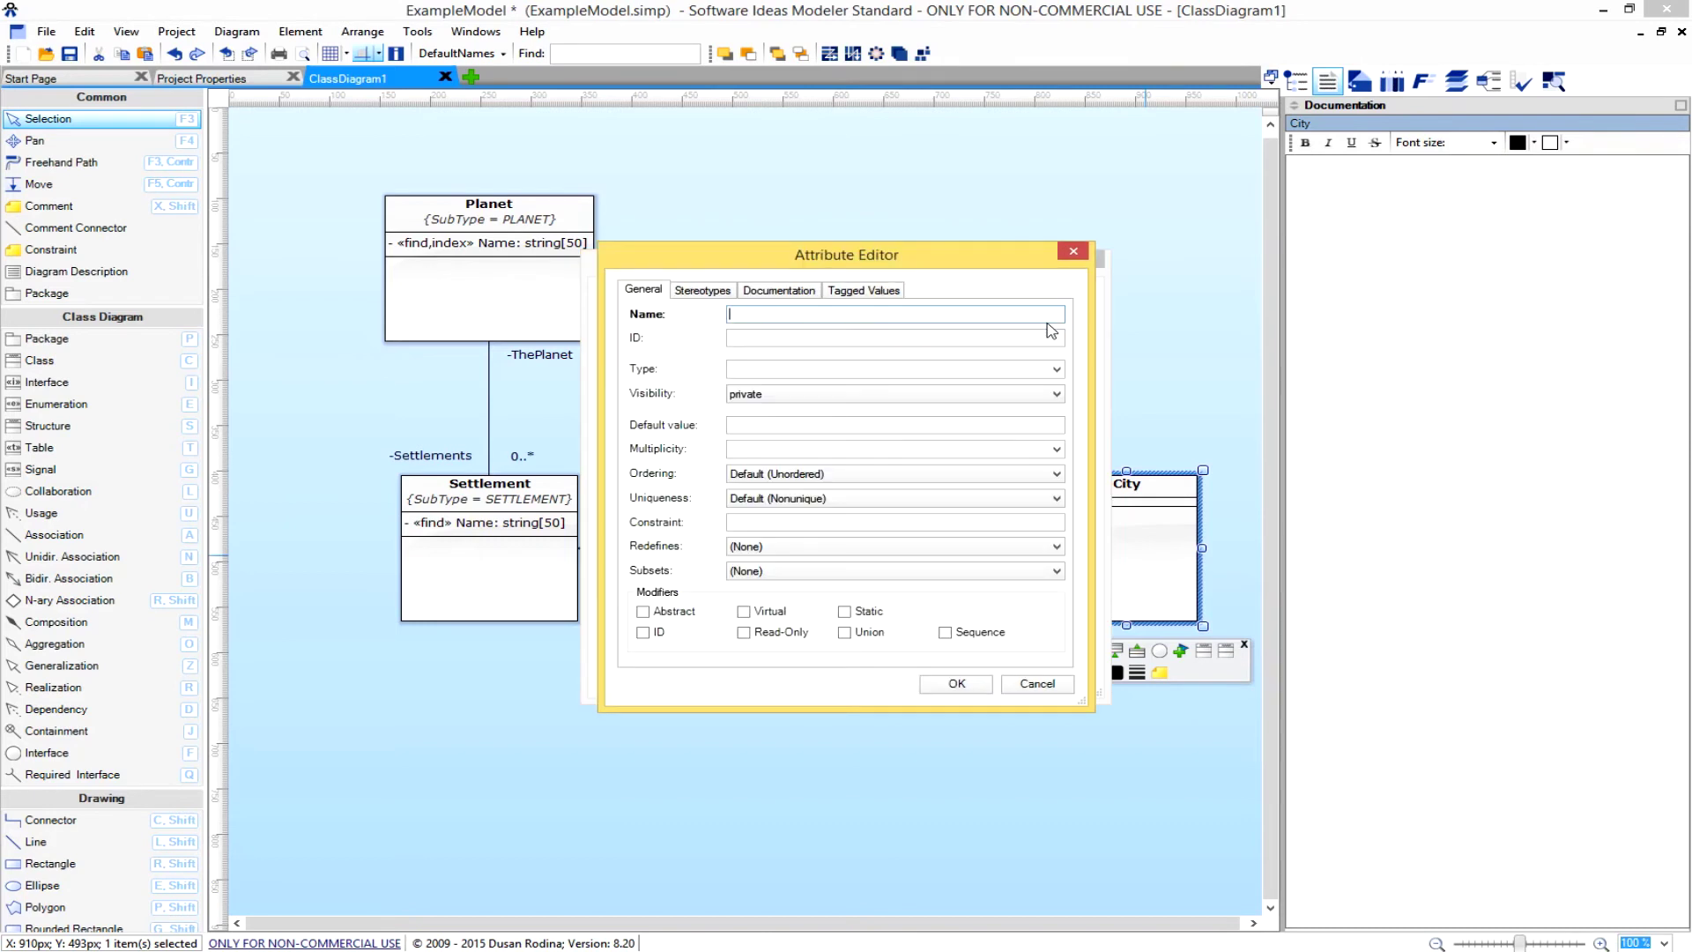
pyautogui.write('Motto')
pyautogui.click(886, 364)
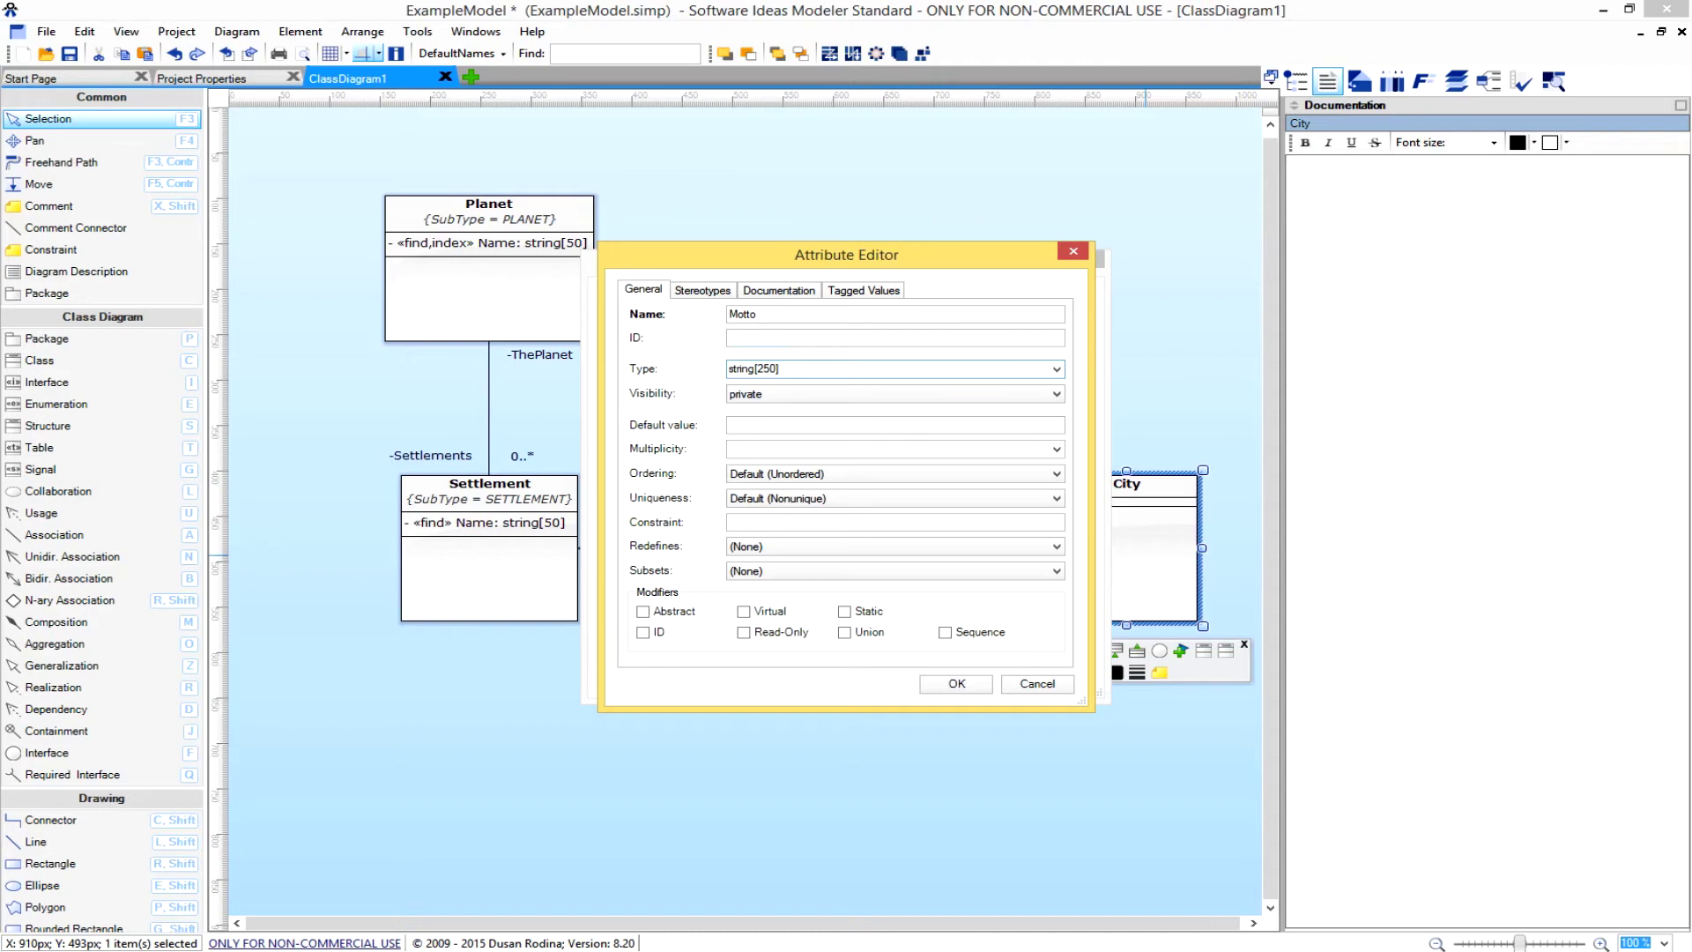
# Document the Motto attribute with "The words to live by in the city" and apply City's new properties.
pyautogui.click(784, 290)
pyautogui.write('The words to live by')
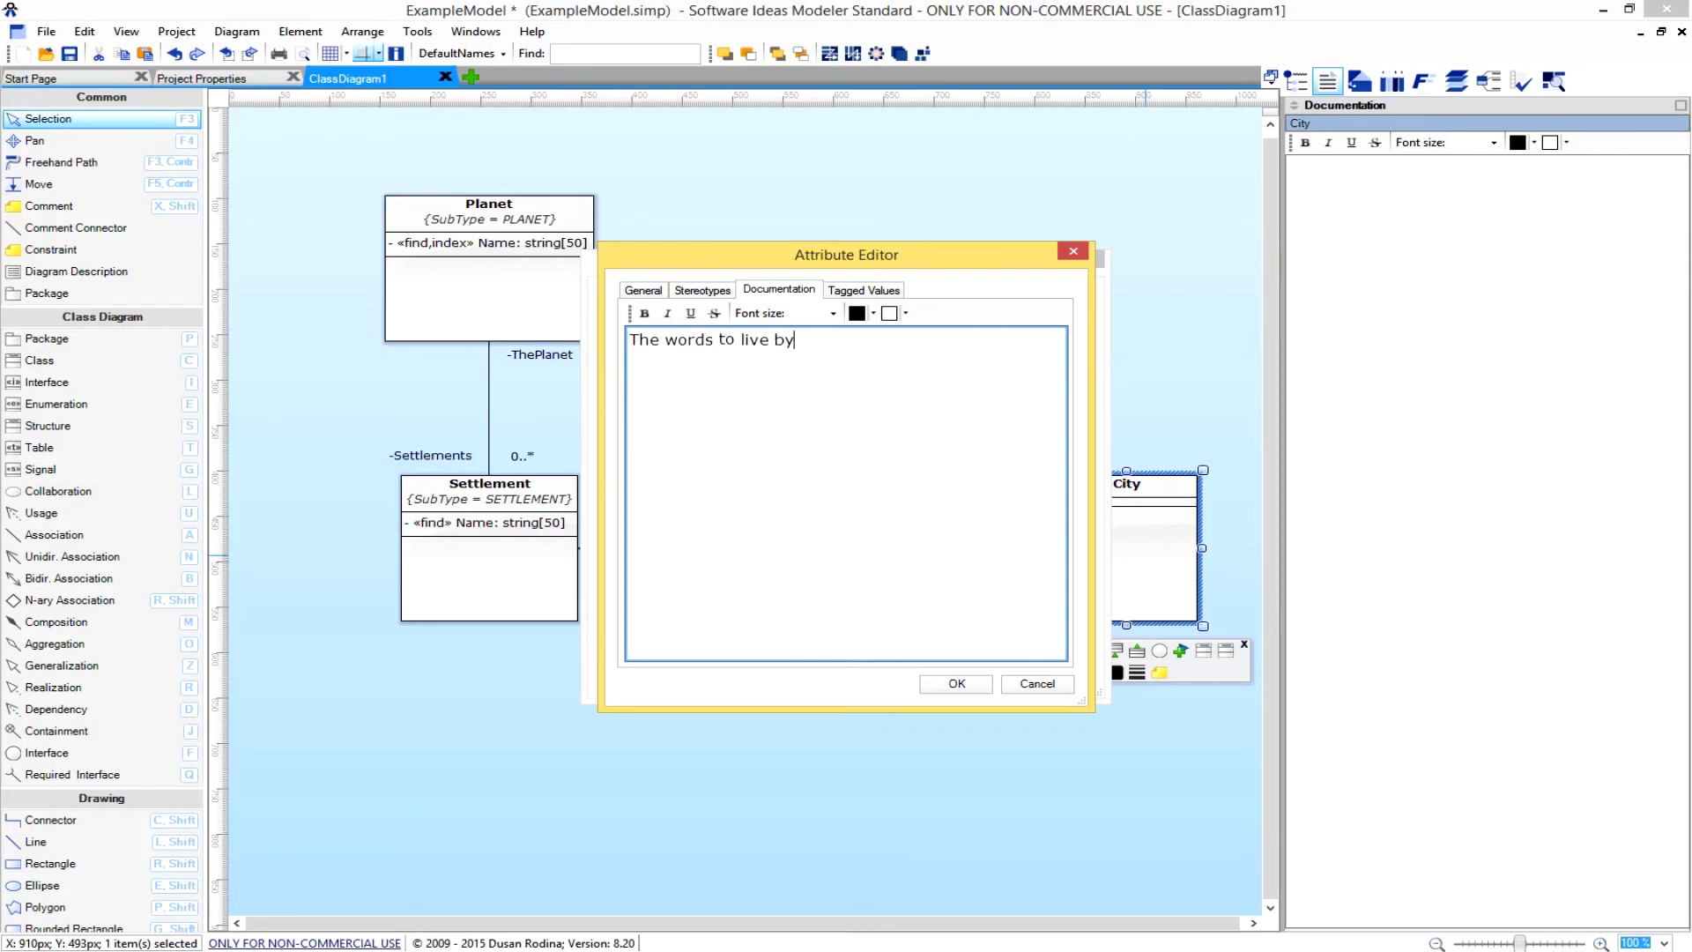
pyautogui.write(' in the ciyt')
pyautogui.press('BackSpace')
pyautogui.write('ty')
pyautogui.click(957, 684)
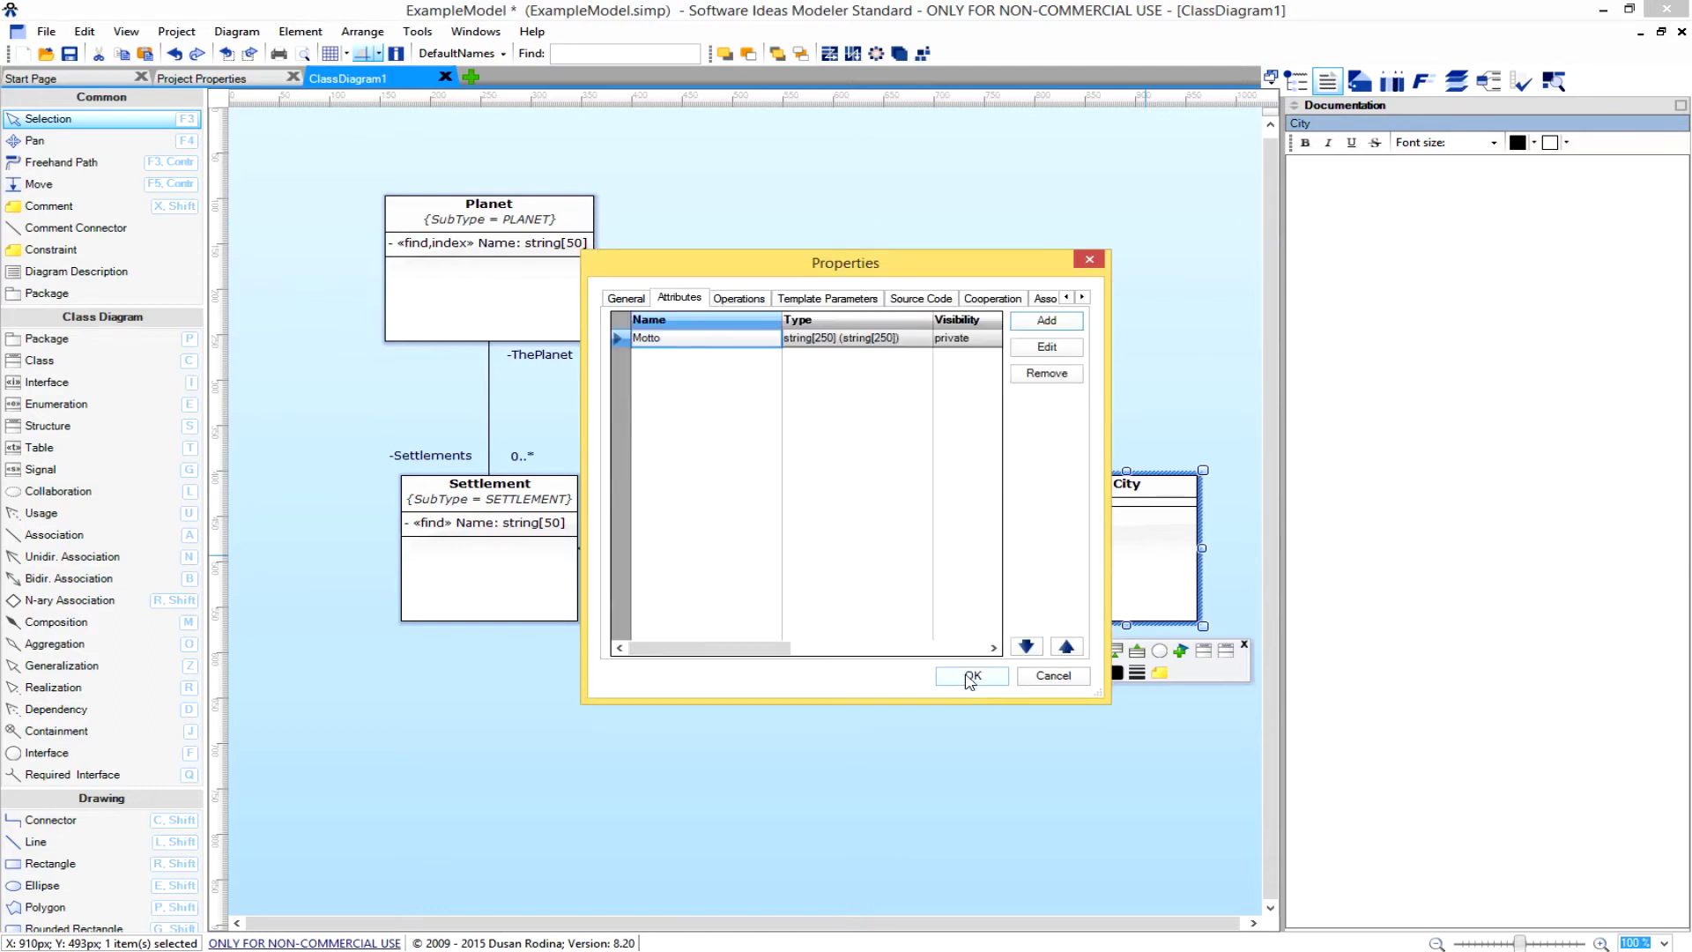
pyautogui.click(973, 678)
# Add a tagged value SubType with the value CITY to the City class.
pyautogui.rightClick(1129, 541)
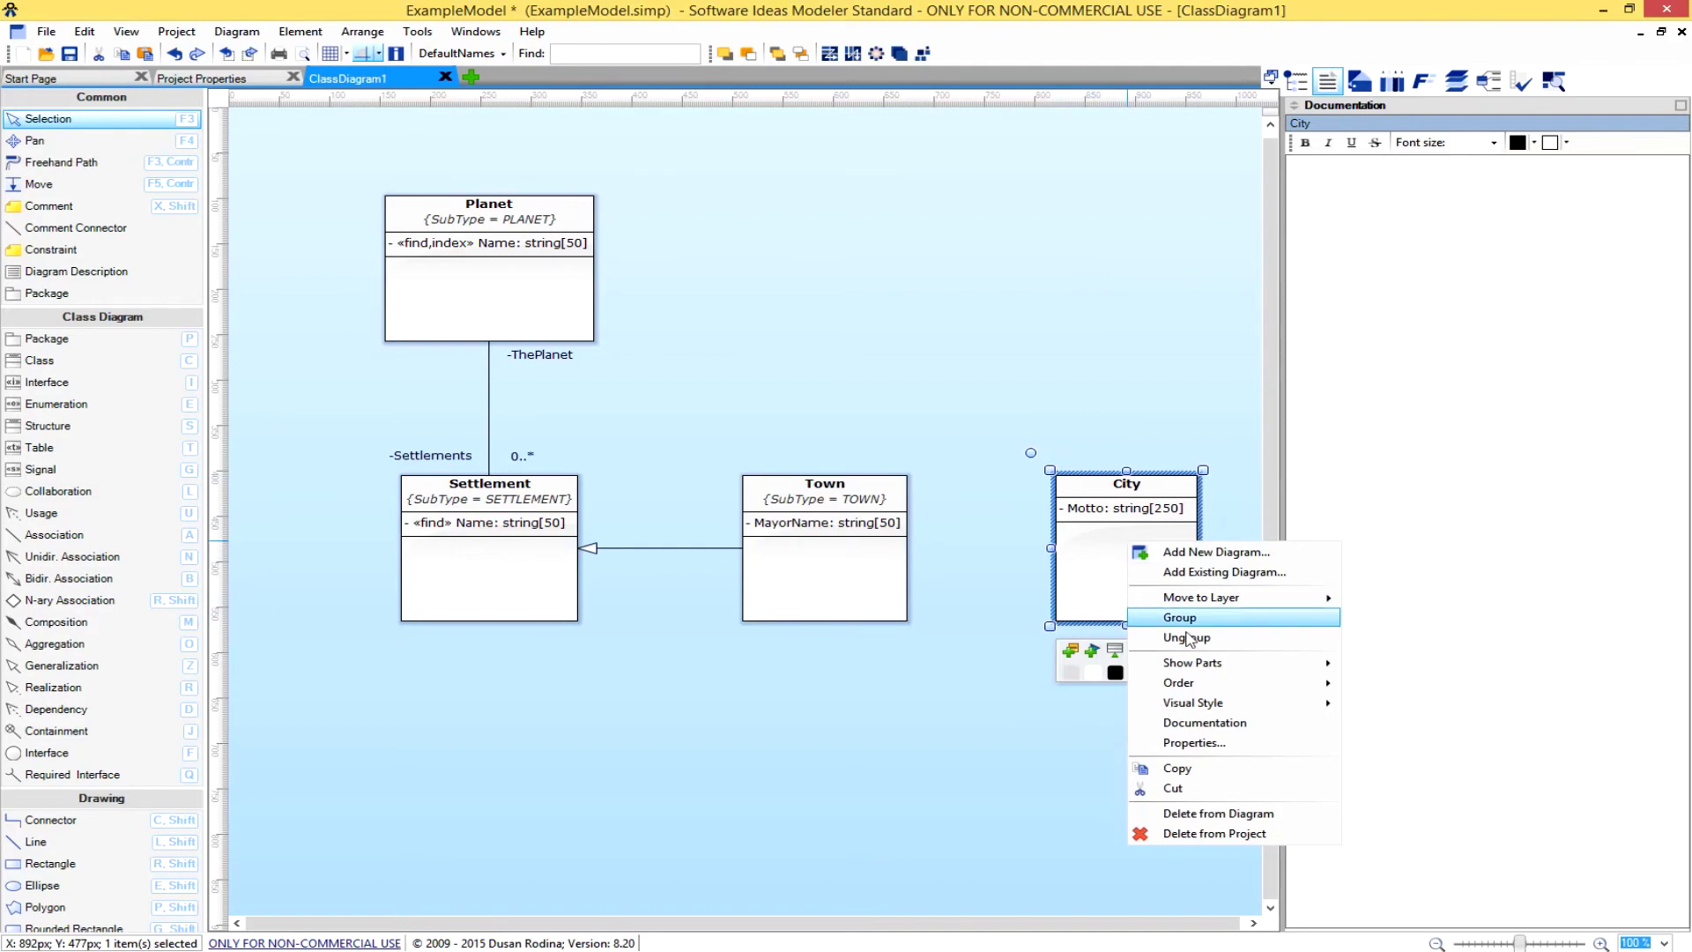
pyautogui.click(1211, 743)
pyautogui.click(1084, 298)
pyautogui.click(1083, 298)
pyautogui.click(1083, 298)
pyautogui.click(1083, 298)
pyautogui.click(1040, 298)
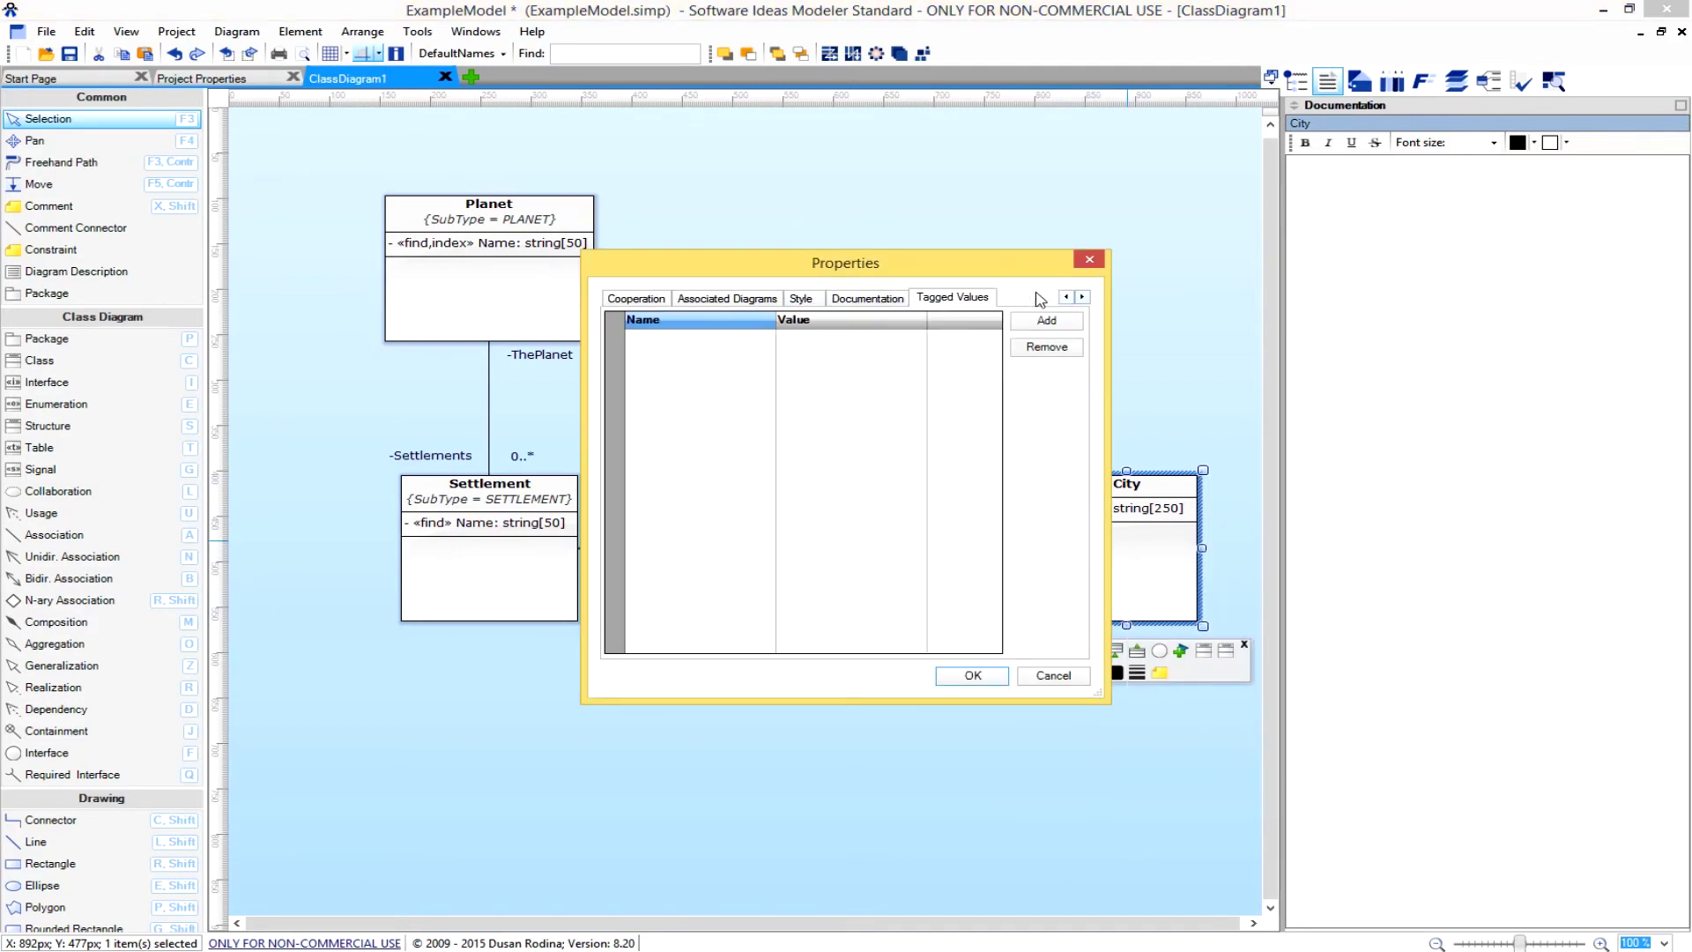
pyautogui.click(1046, 323)
pyautogui.write('subType')
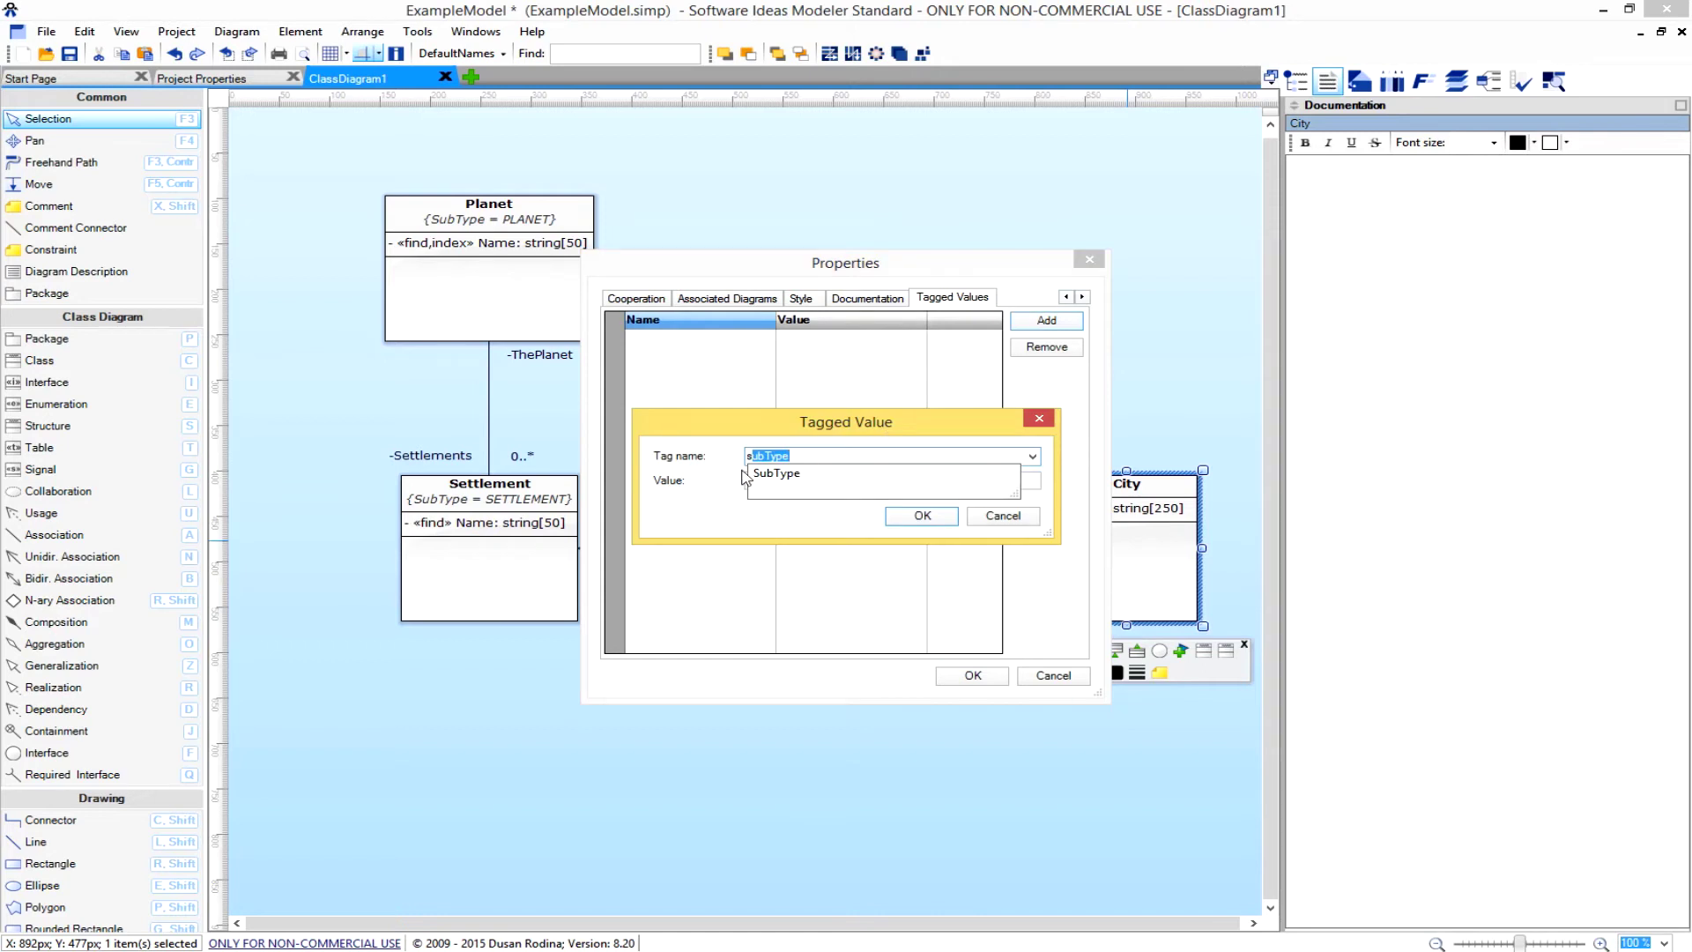
pyautogui.click(763, 479)
pyautogui.click(767, 478)
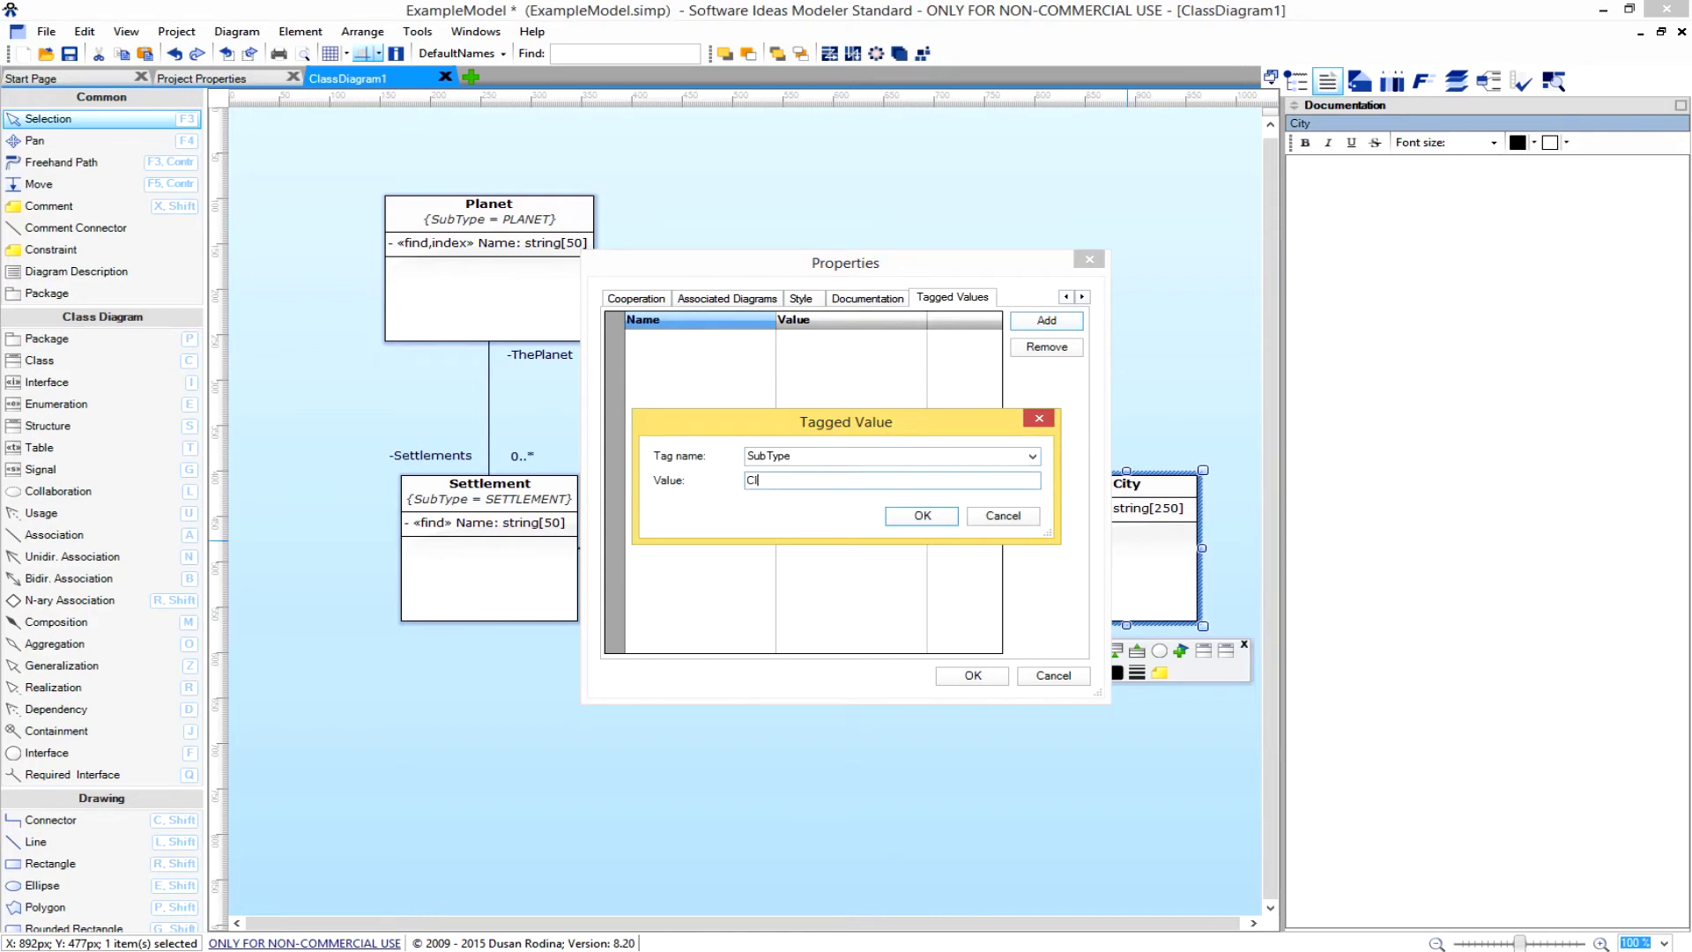
pyautogui.click(922, 516)
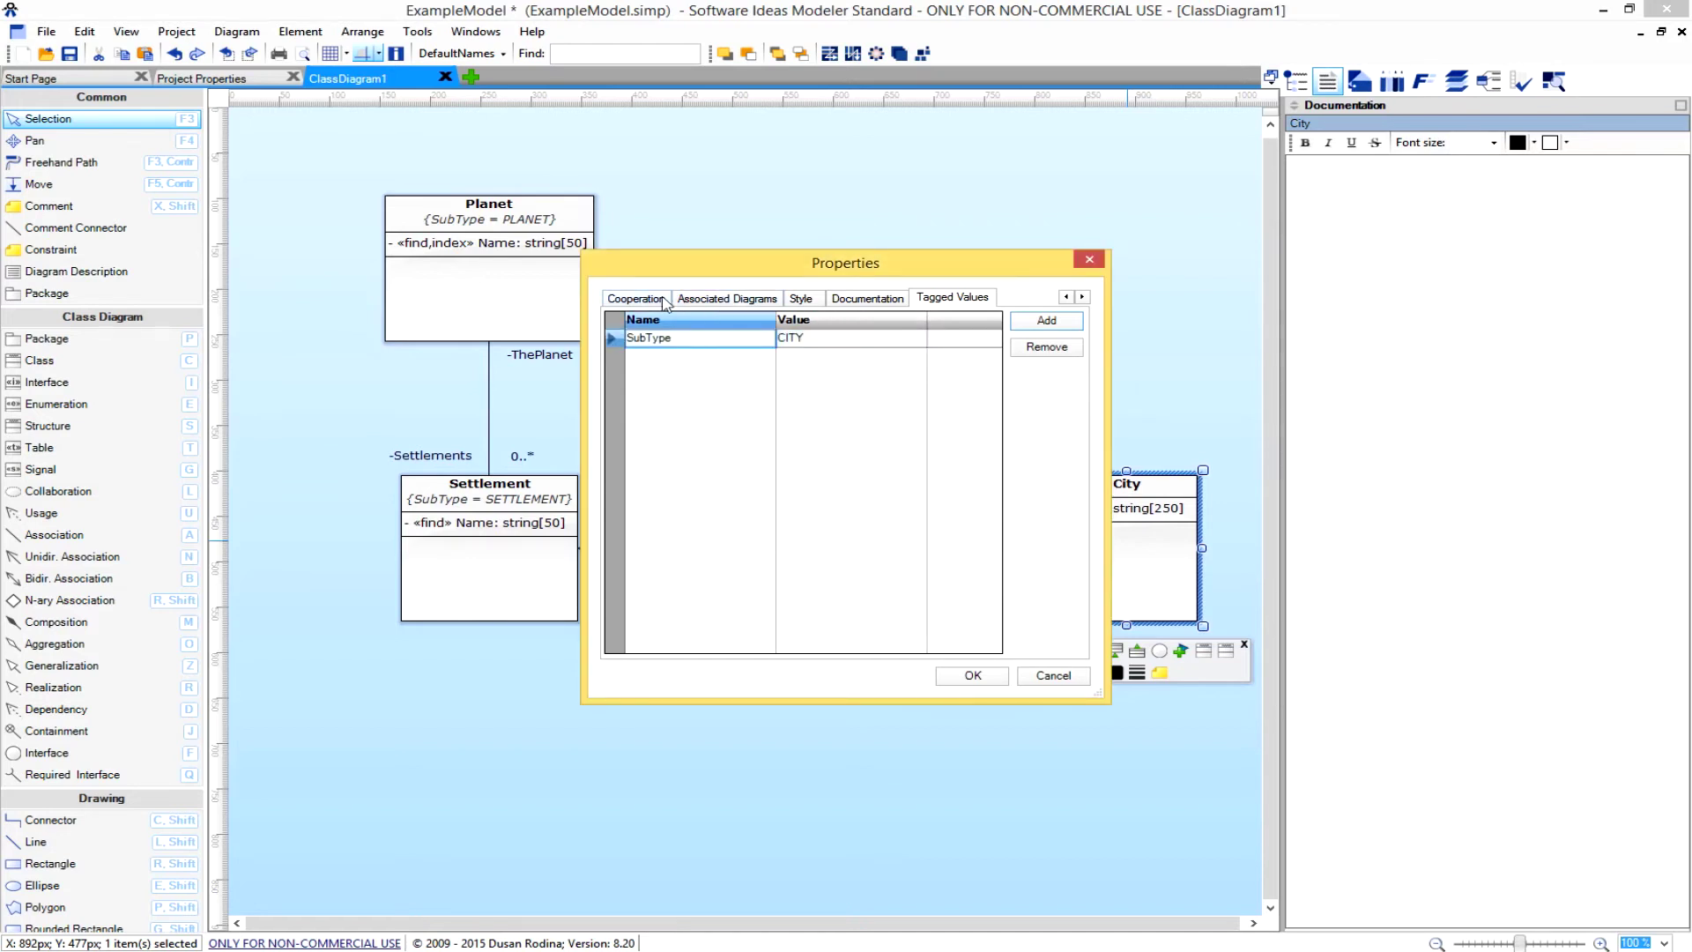
# Document the City class with "A place with at least 1000 peons." and draw a generalization from City to Town.
pyautogui.click(867, 298)
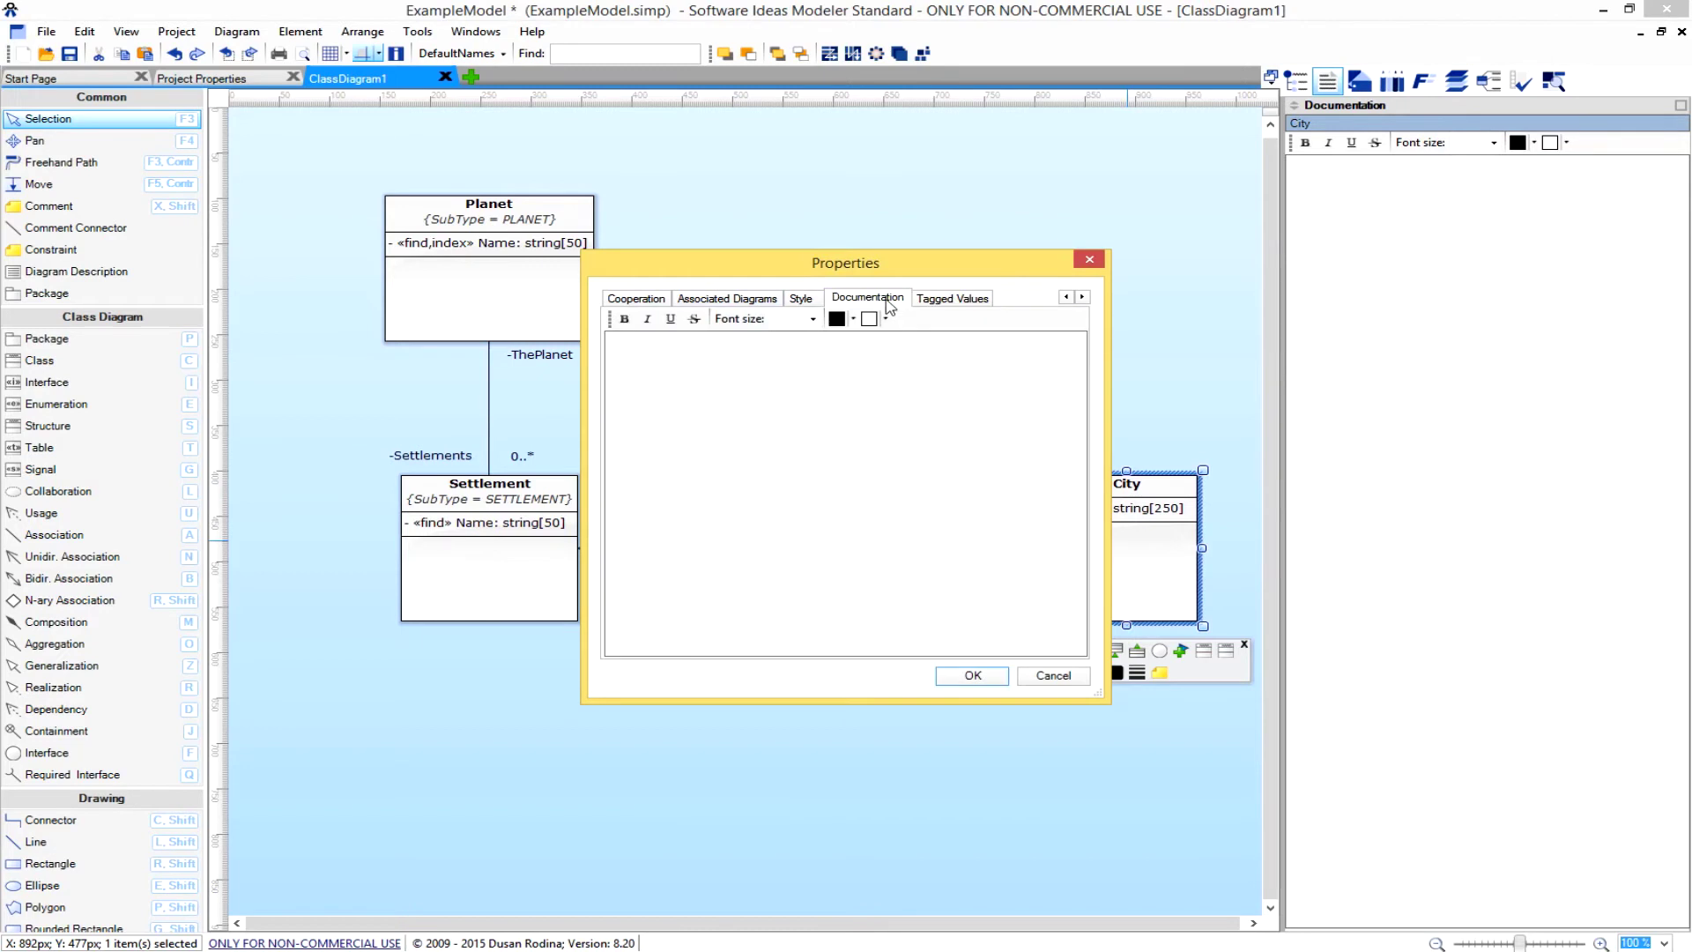
pyautogui.write('A place with at')
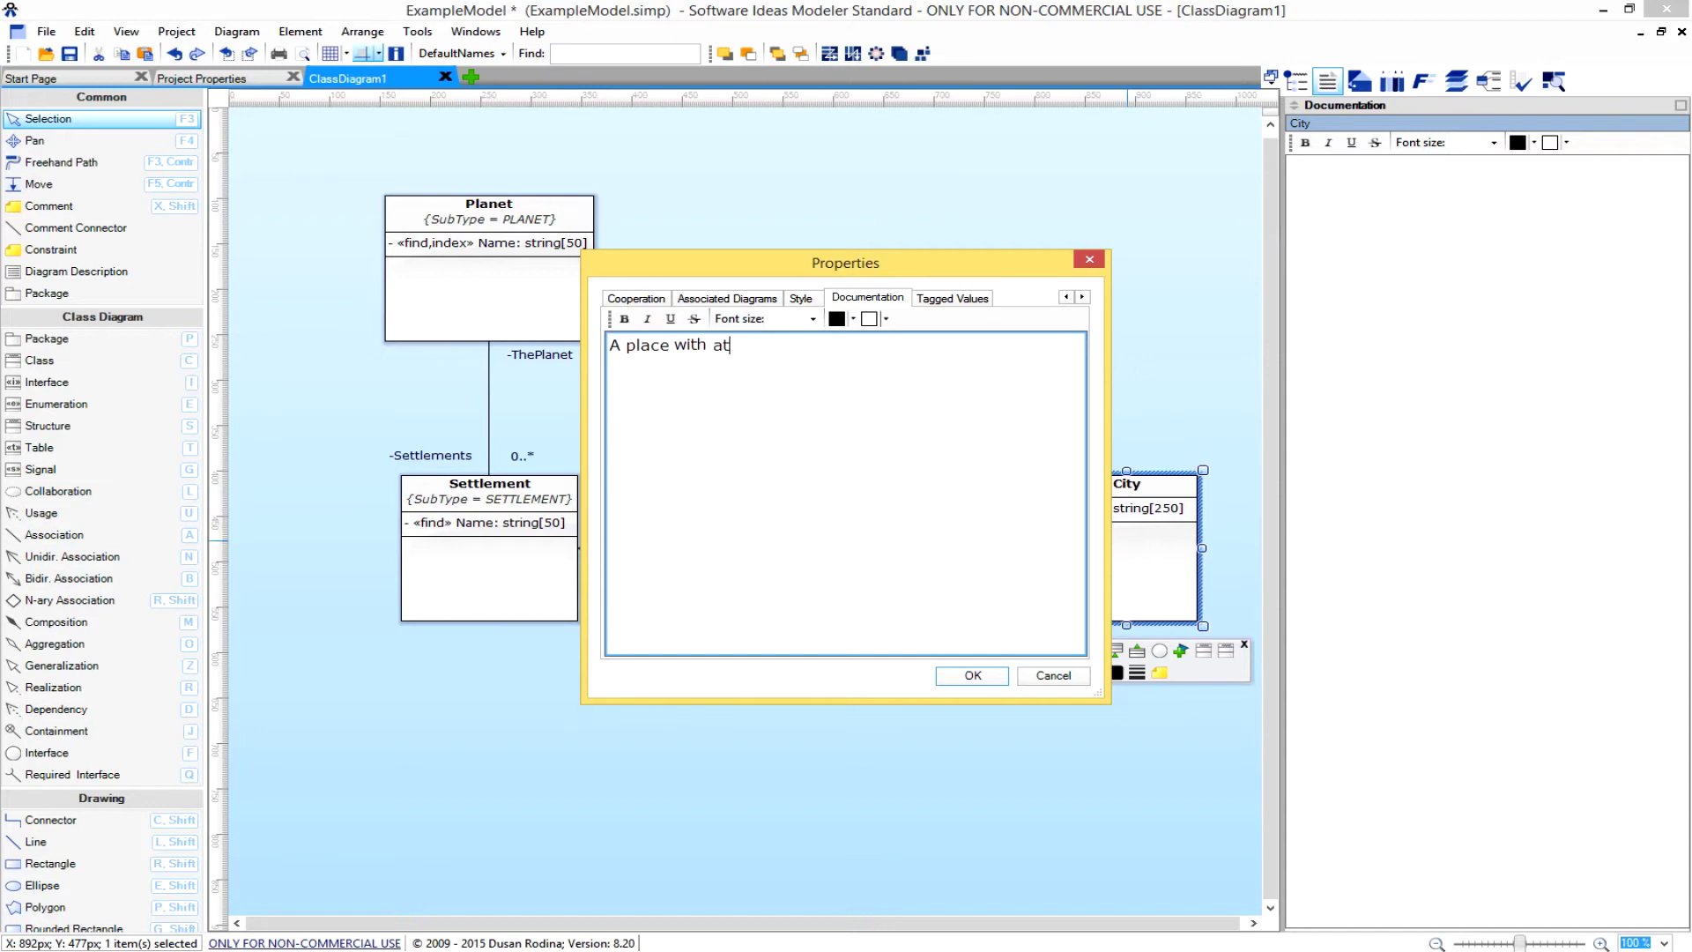
pyautogui.write(' least 1000 peons.')
pyautogui.click(972, 676)
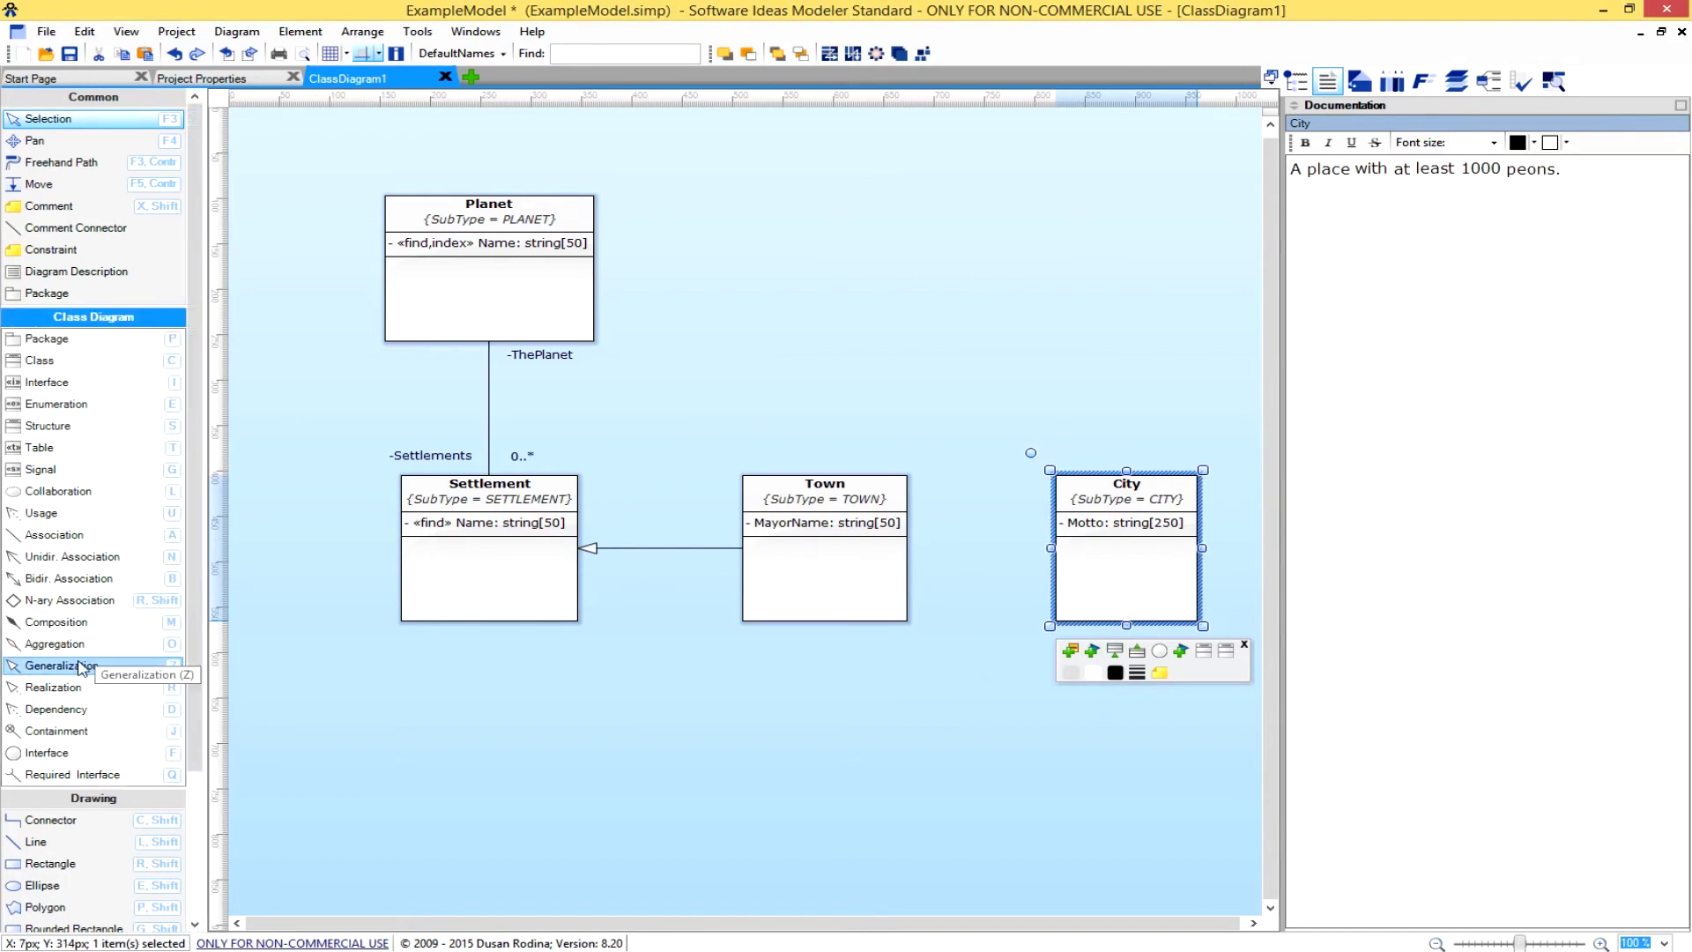
pyautogui.click(82, 667)
pyautogui.moveTo(1129, 550); pyautogui.dragTo(826, 548)
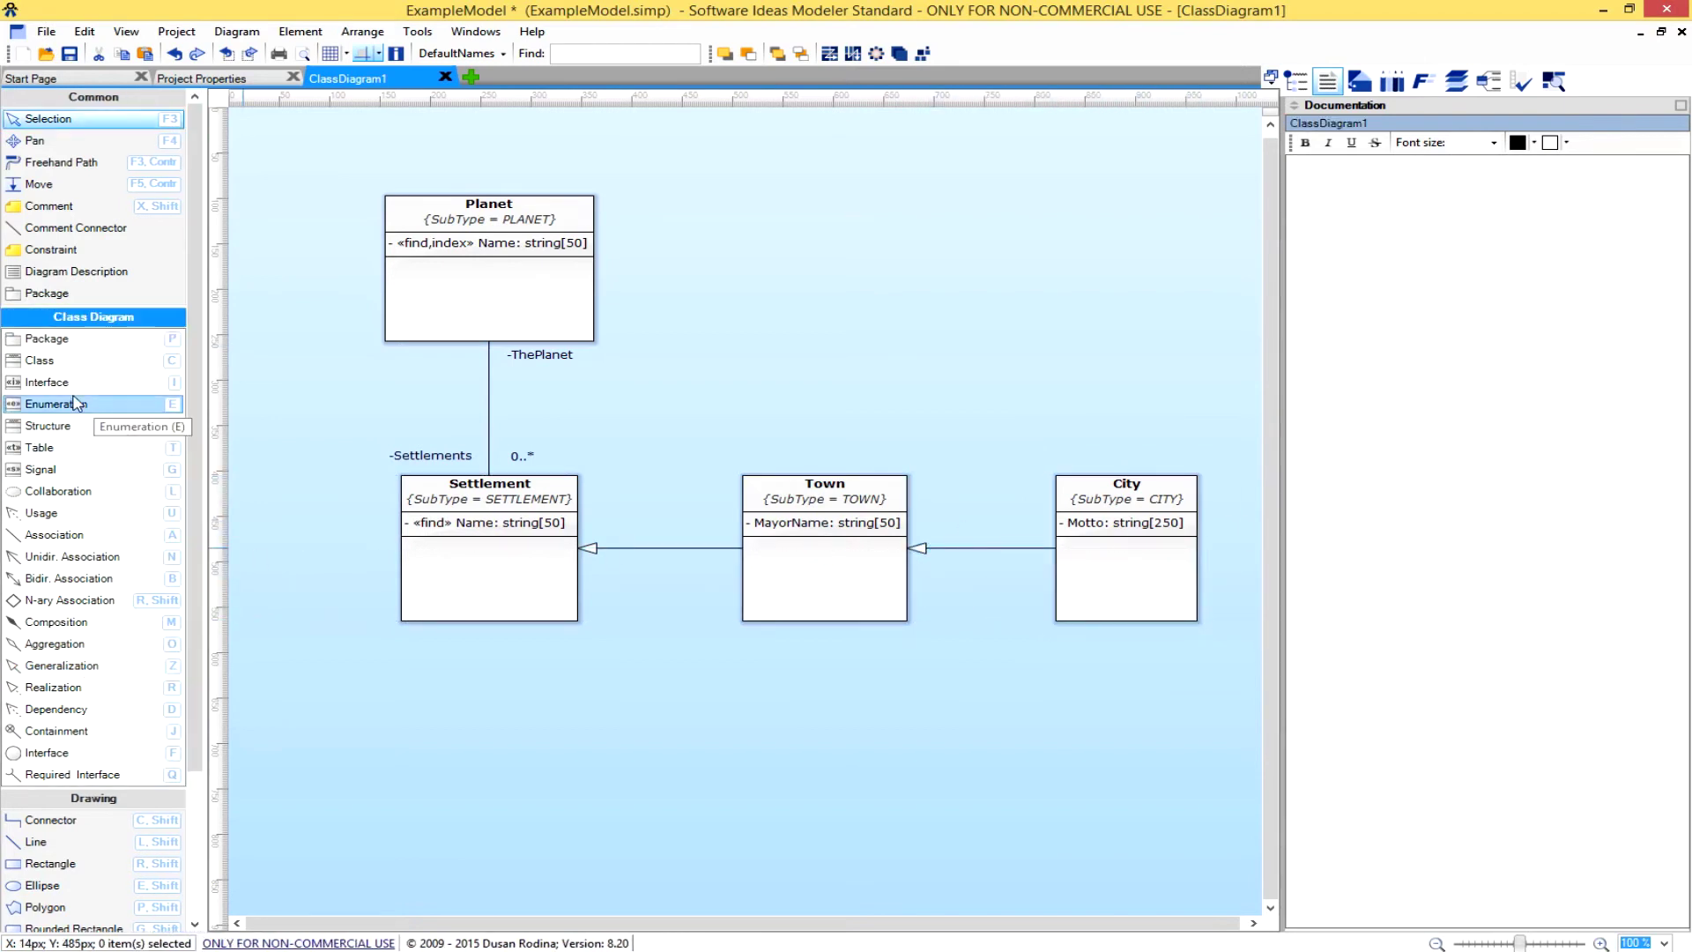
# Add a class named District to the class diagram above City.
pyautogui.moveTo(42, 364); pyautogui.dragTo(1117, 269)
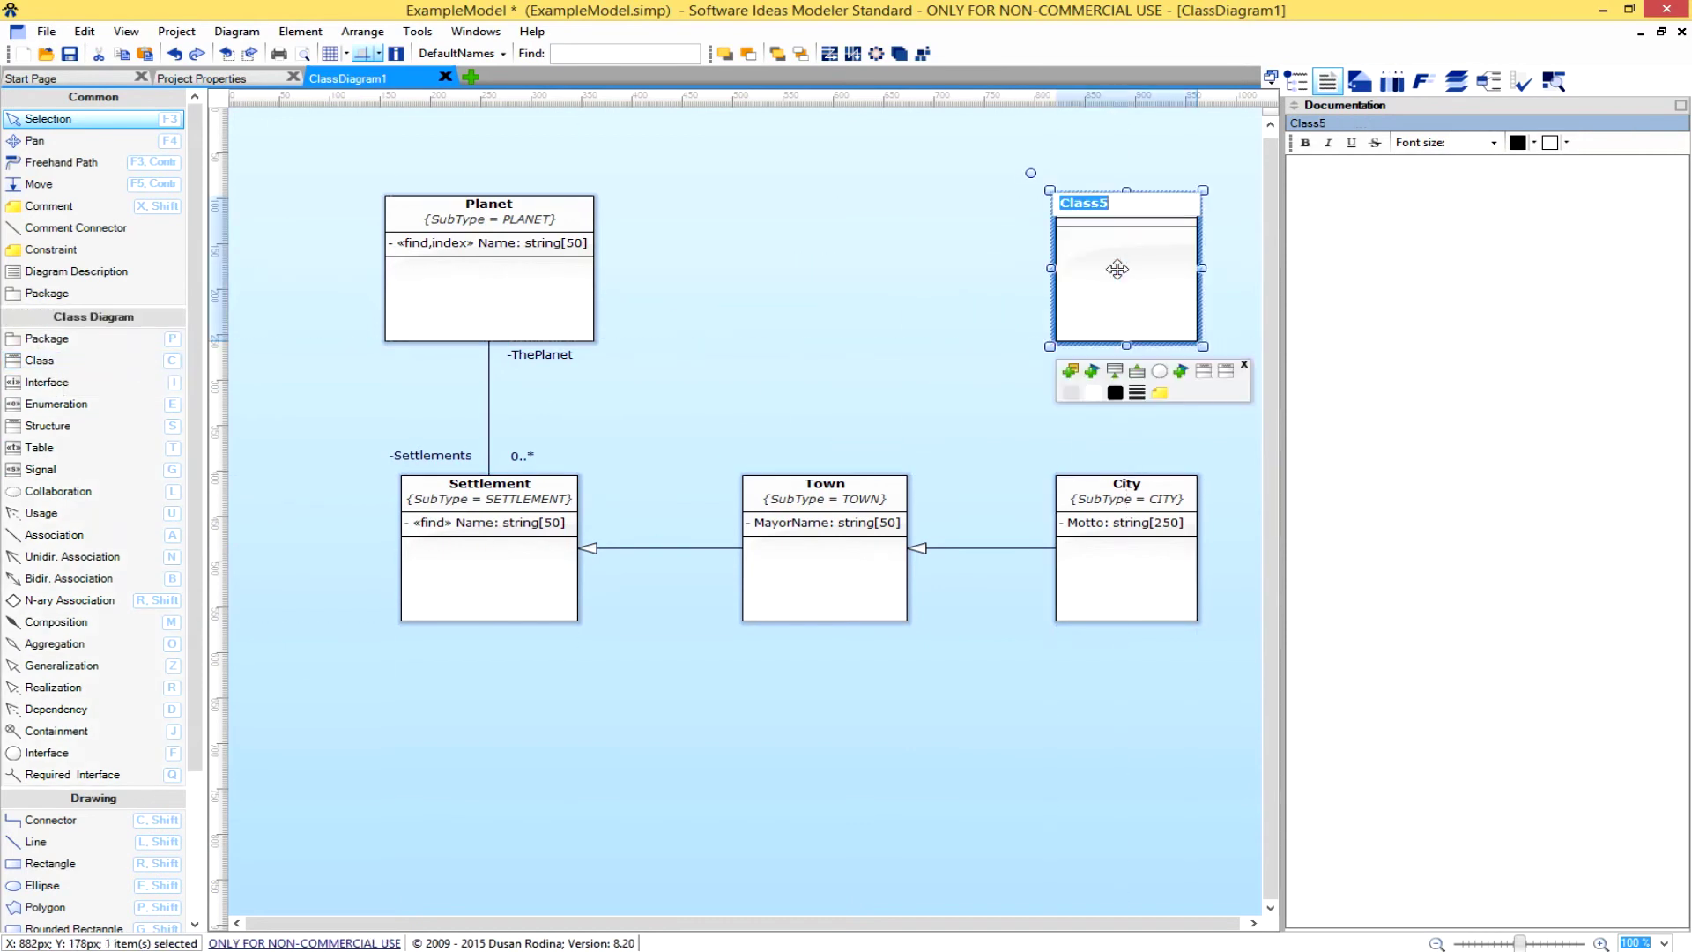
pyautogui.write('Distric')
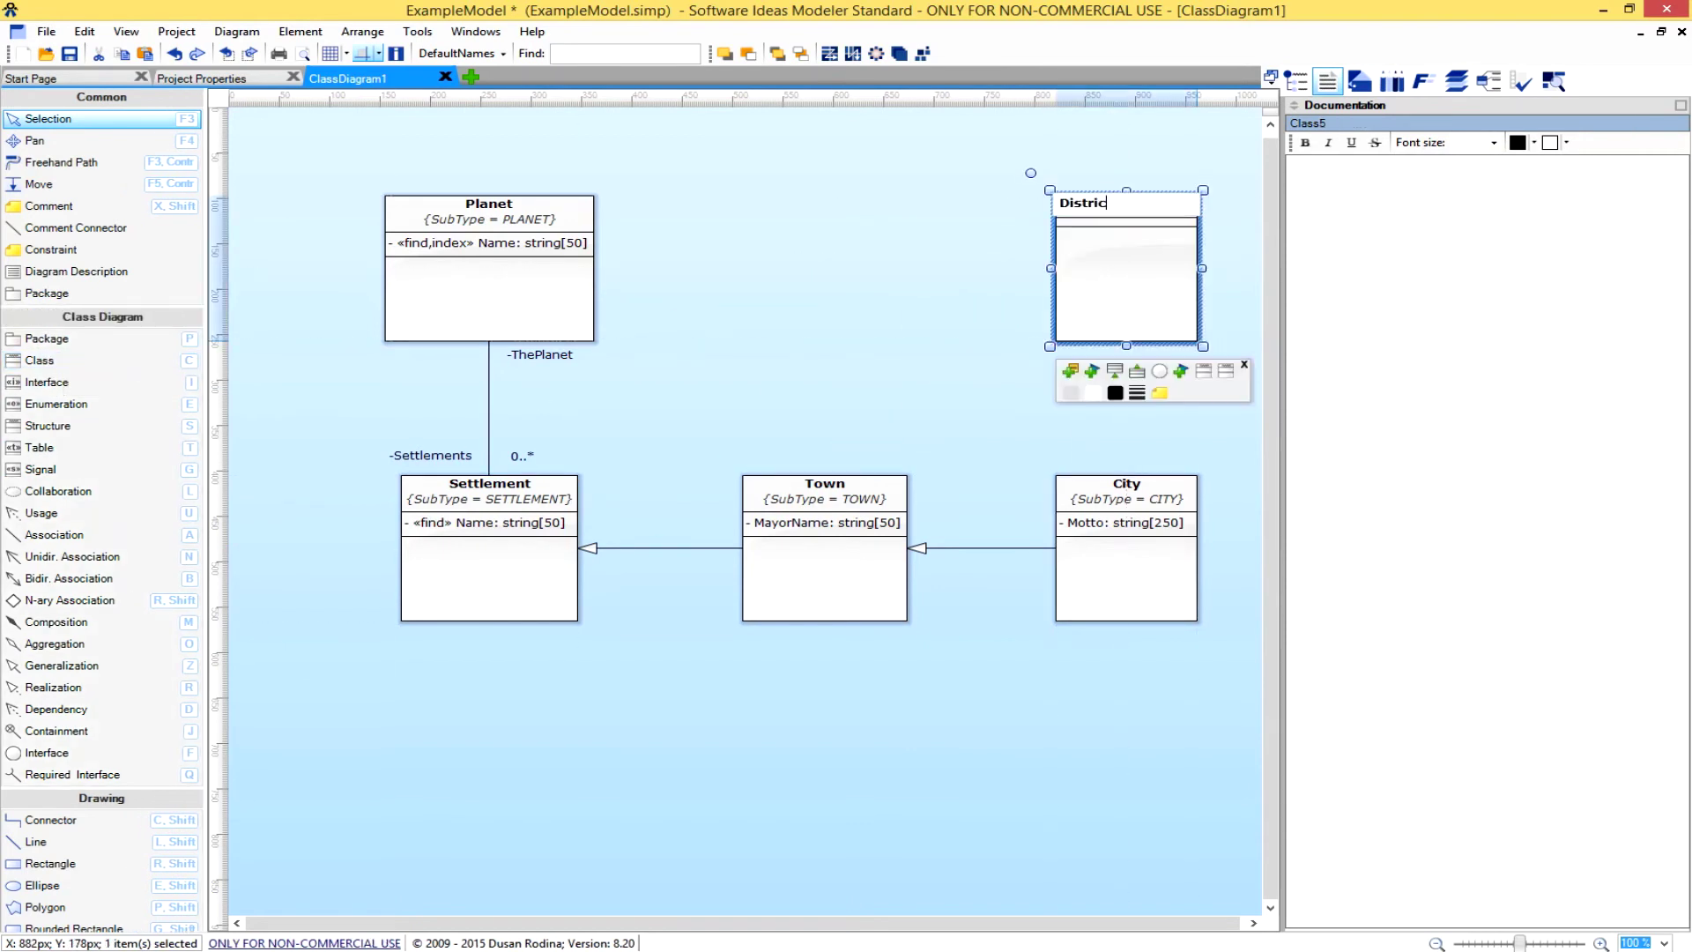
pyautogui.write('t')
pyautogui.press('Return')
# Add a private attribute Name of type string[50] to the District class.
pyautogui.rightClick(1115, 296)
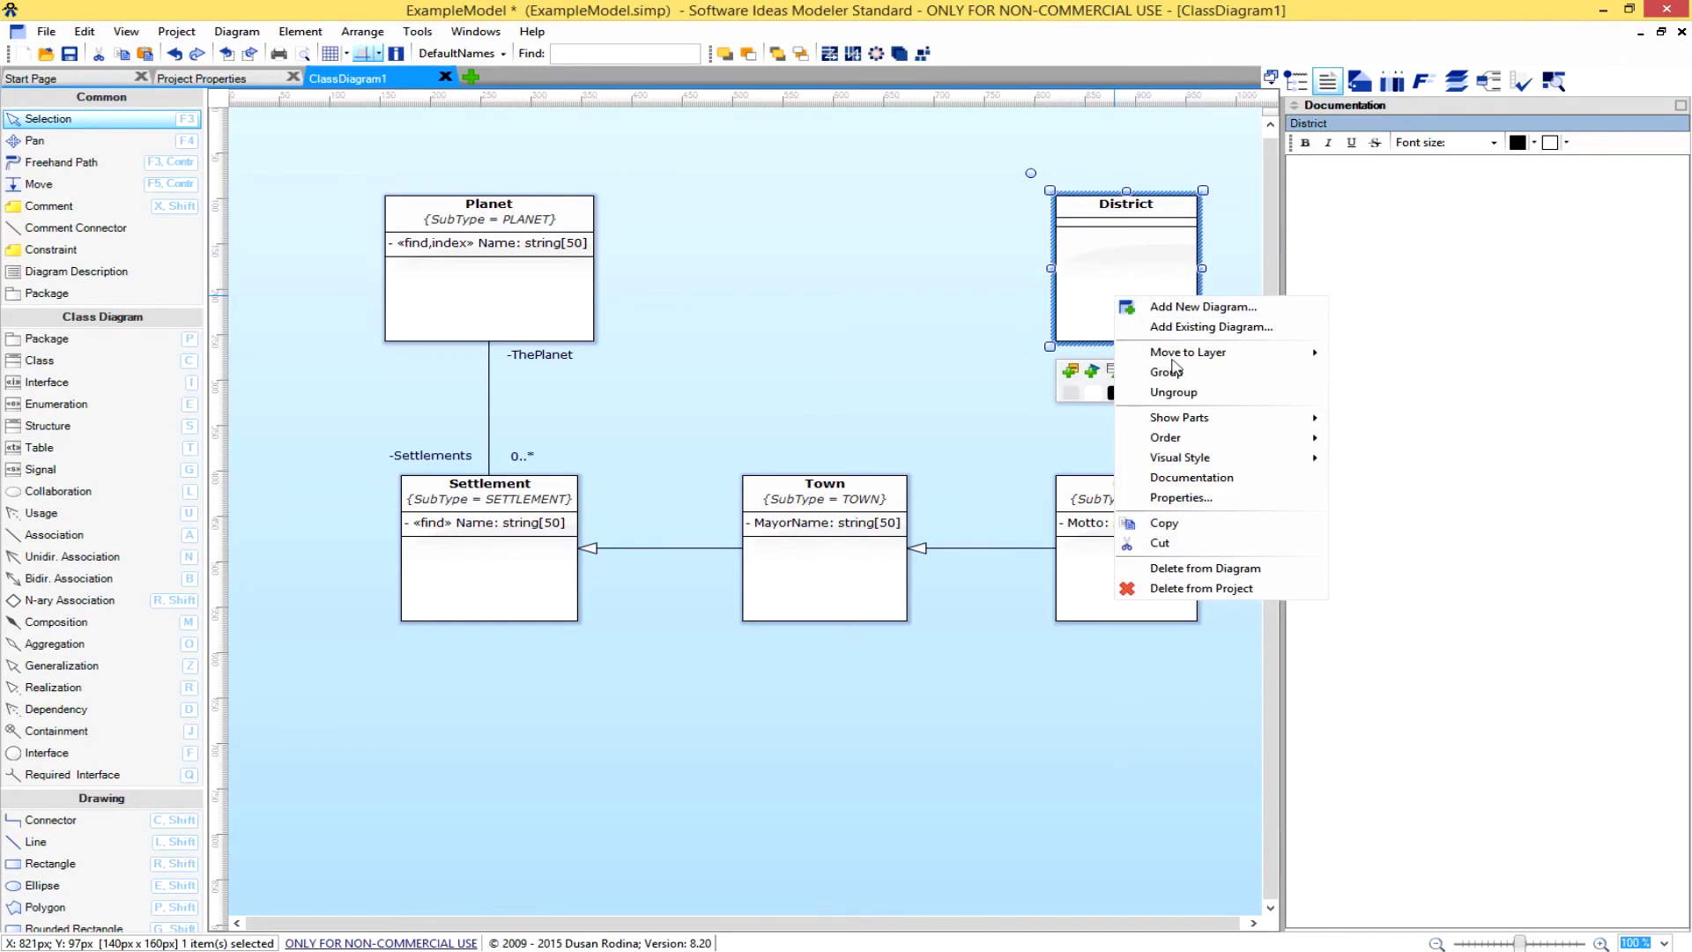
pyautogui.click(1199, 498)
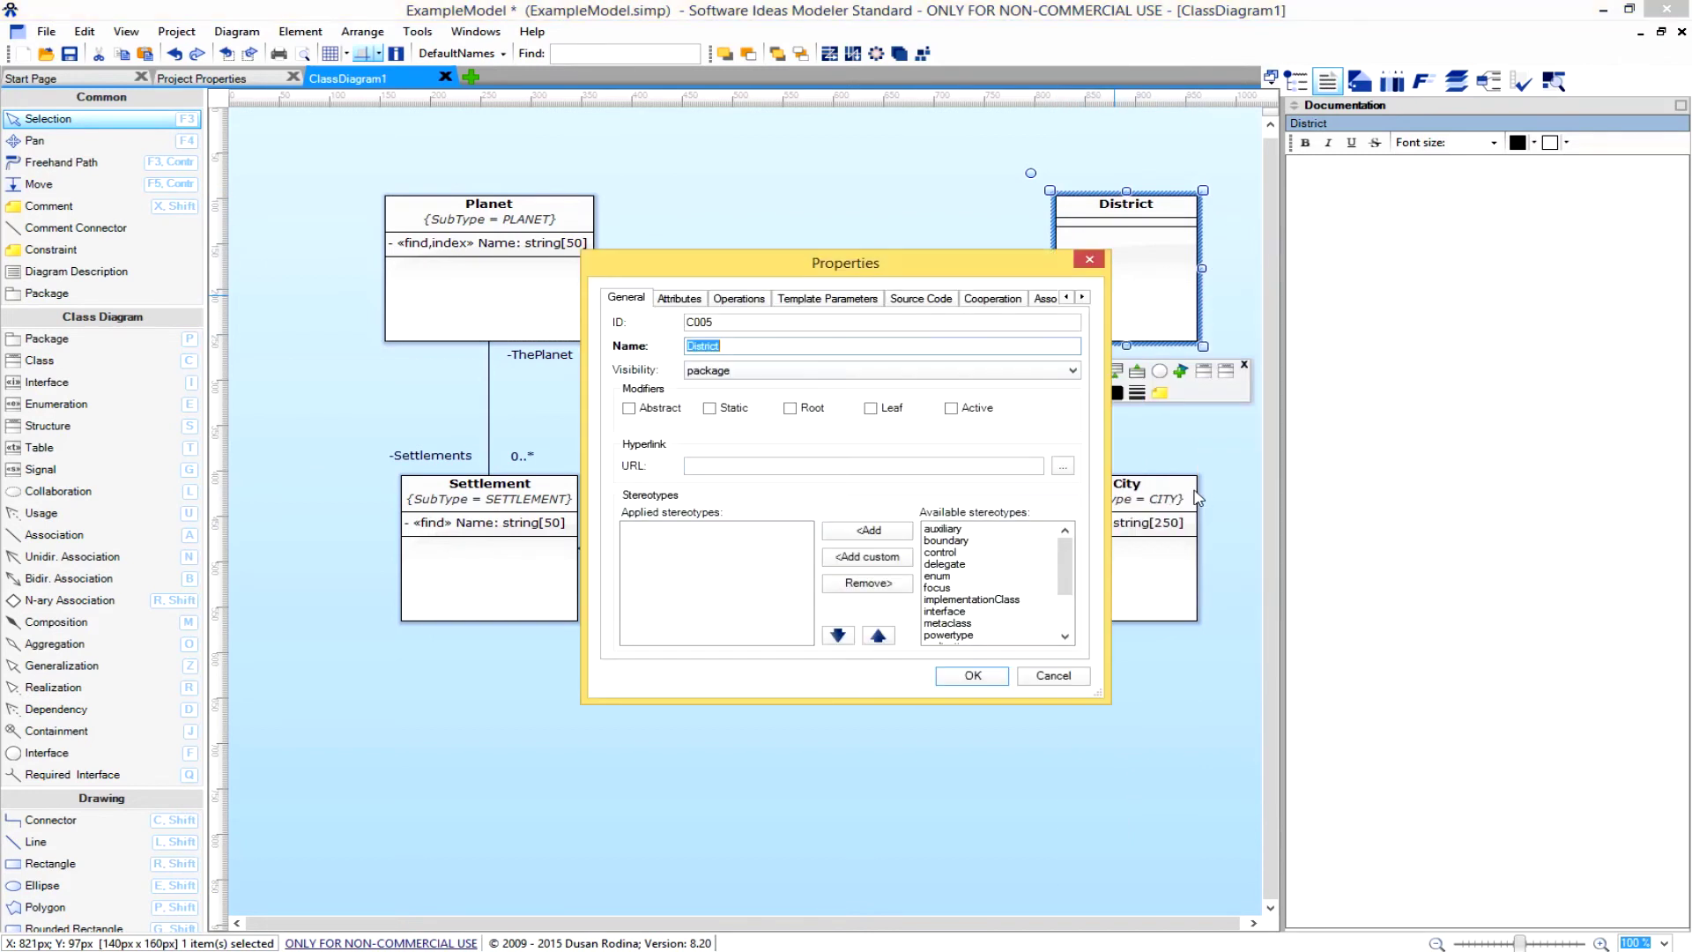
pyautogui.click(683, 299)
pyautogui.click(1032, 320)
pyautogui.write('N')
pyautogui.press('Tab')
pyautogui.press('Tab')
pyautogui.write('s')
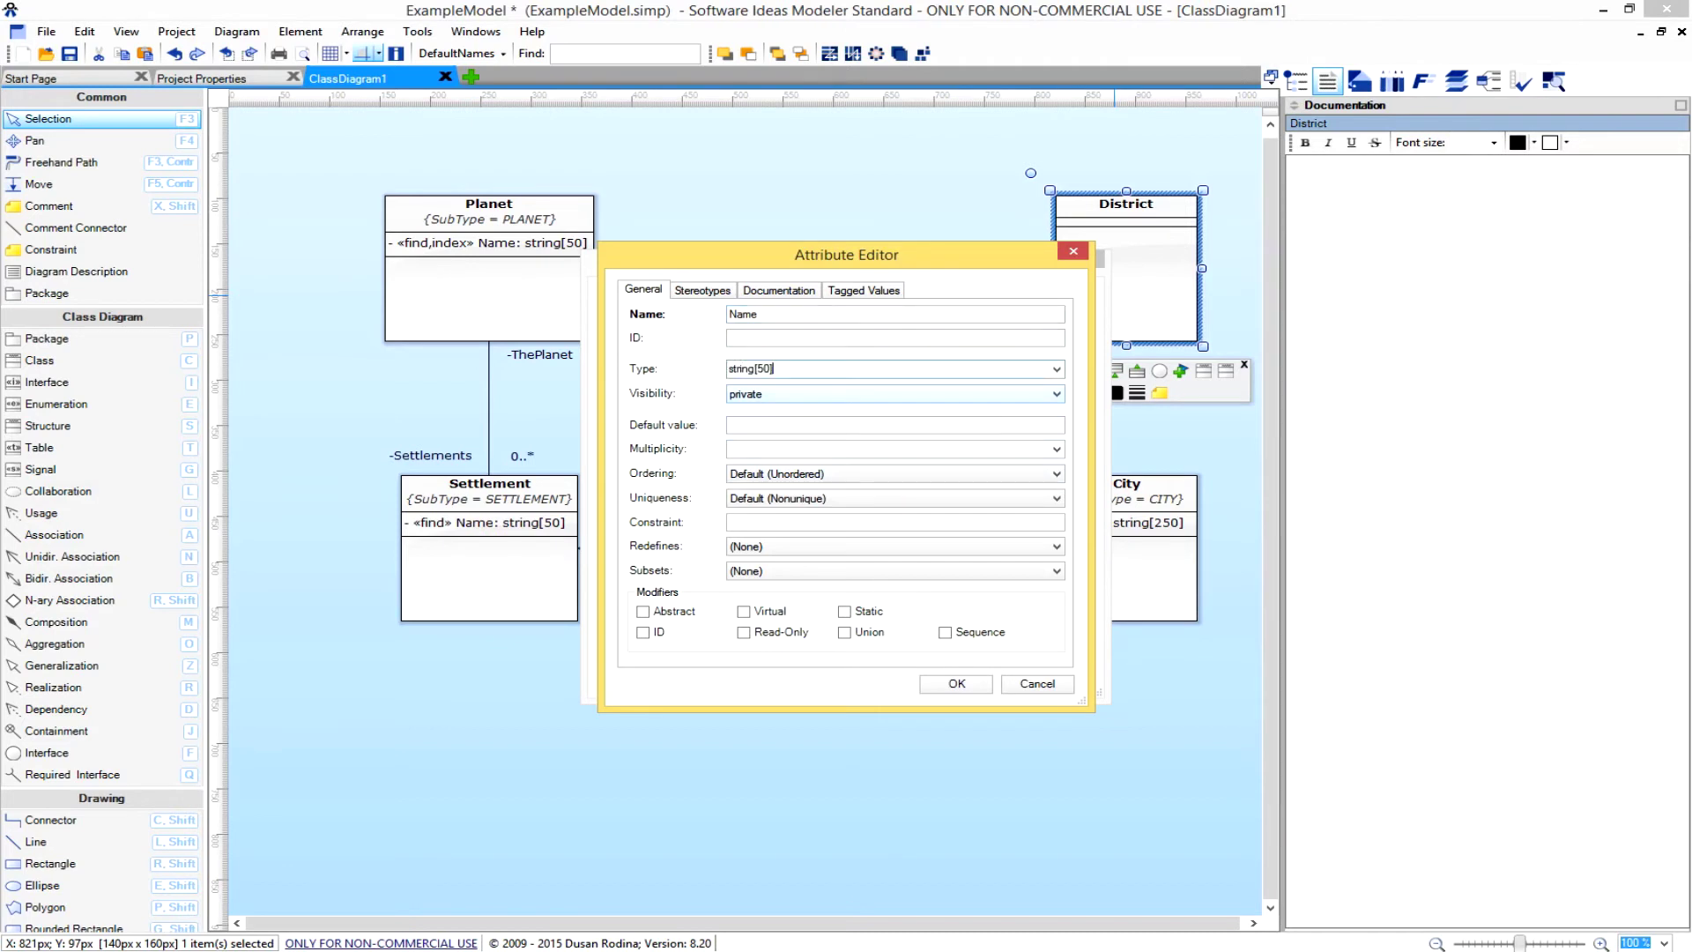
# Apply the find and index stereotypes to District's Name attribute.
pyautogui.click(721, 291)
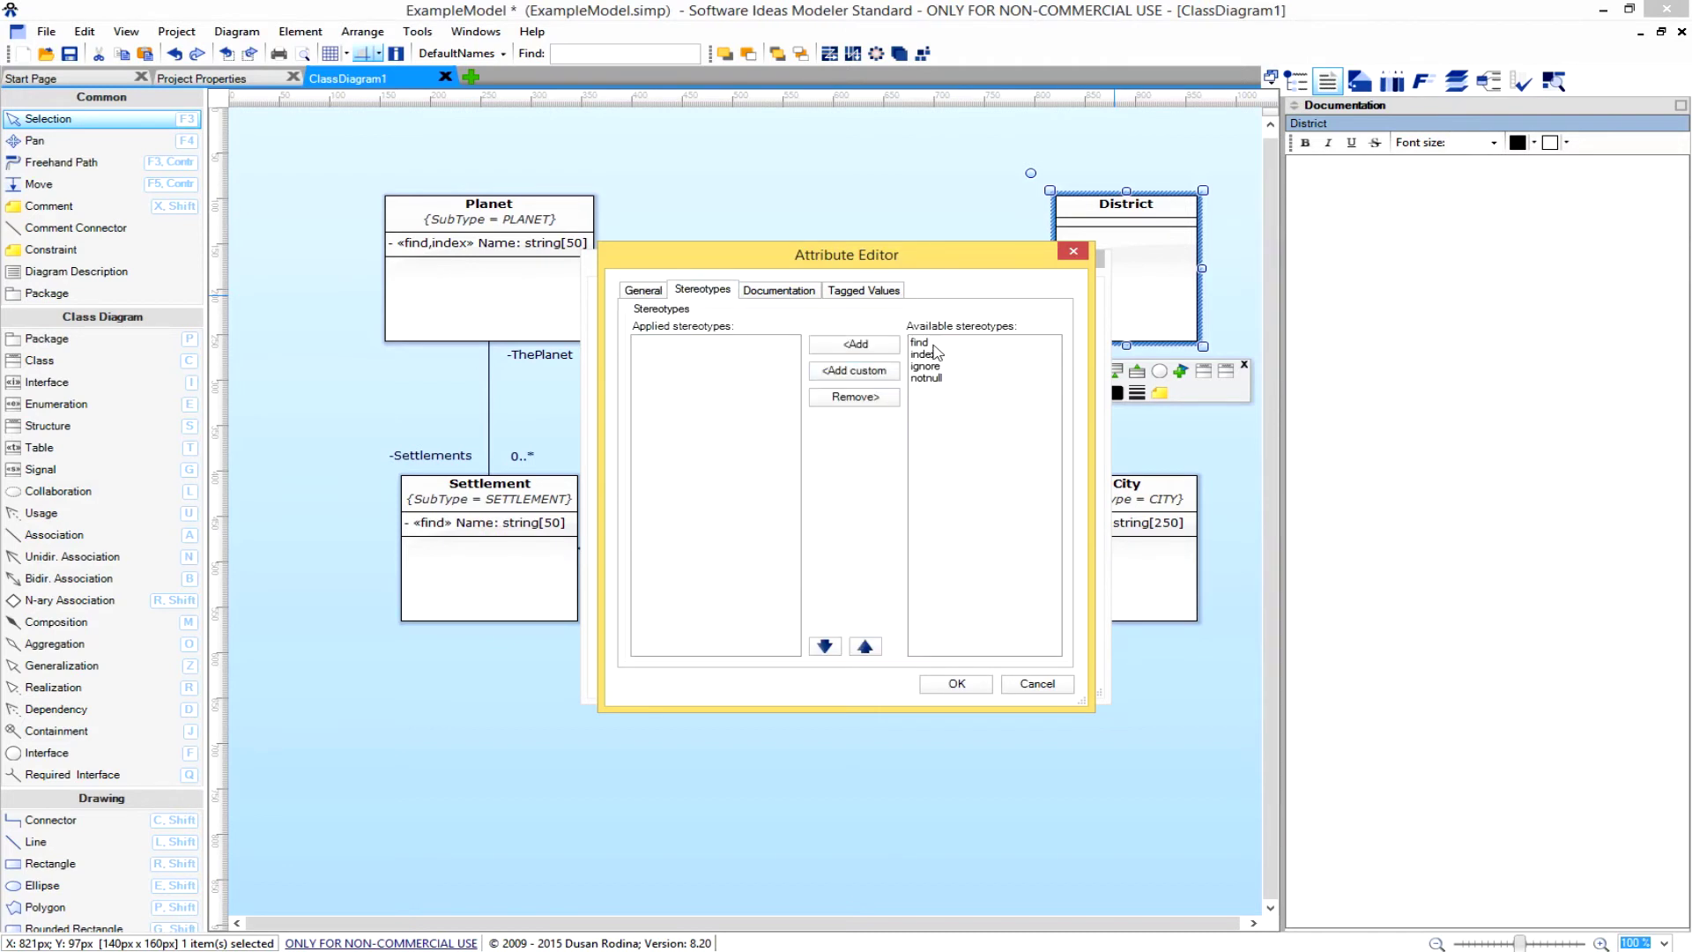
pyautogui.moveTo(934, 342); pyautogui.dragTo(937, 358)
pyautogui.click(860, 345)
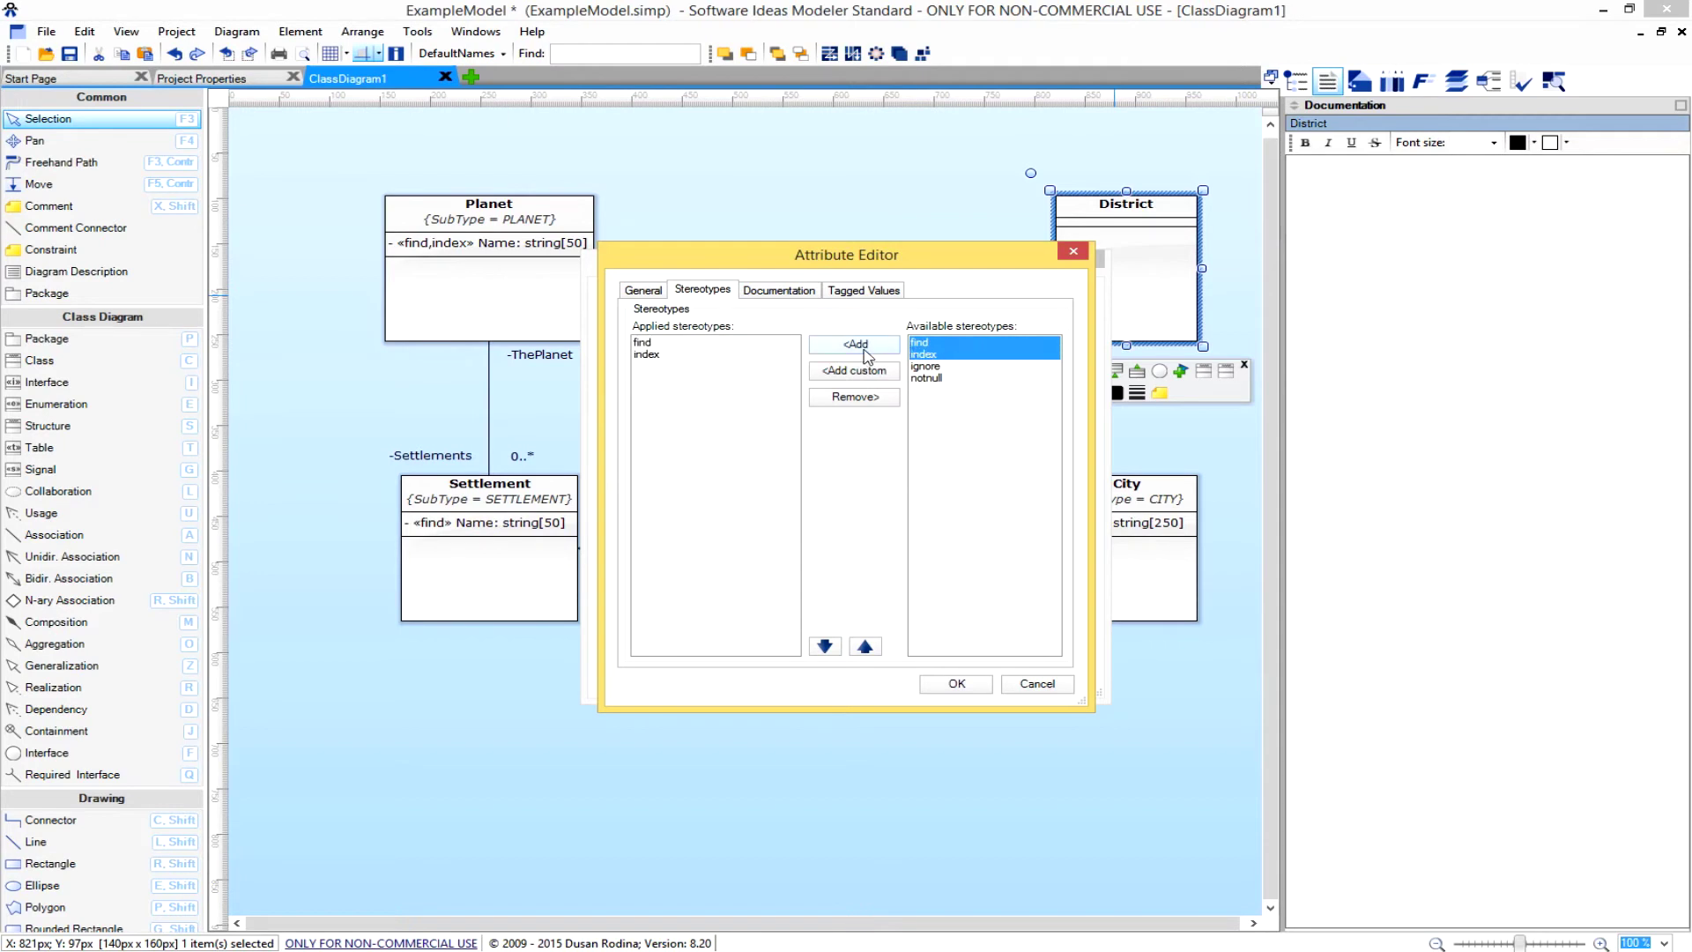
# Document District's Name attribute with "State or province on the planet." and apply the class properties.
pyautogui.click(794, 291)
pyautogui.click(682, 365)
pyautogui.write('State or pro')
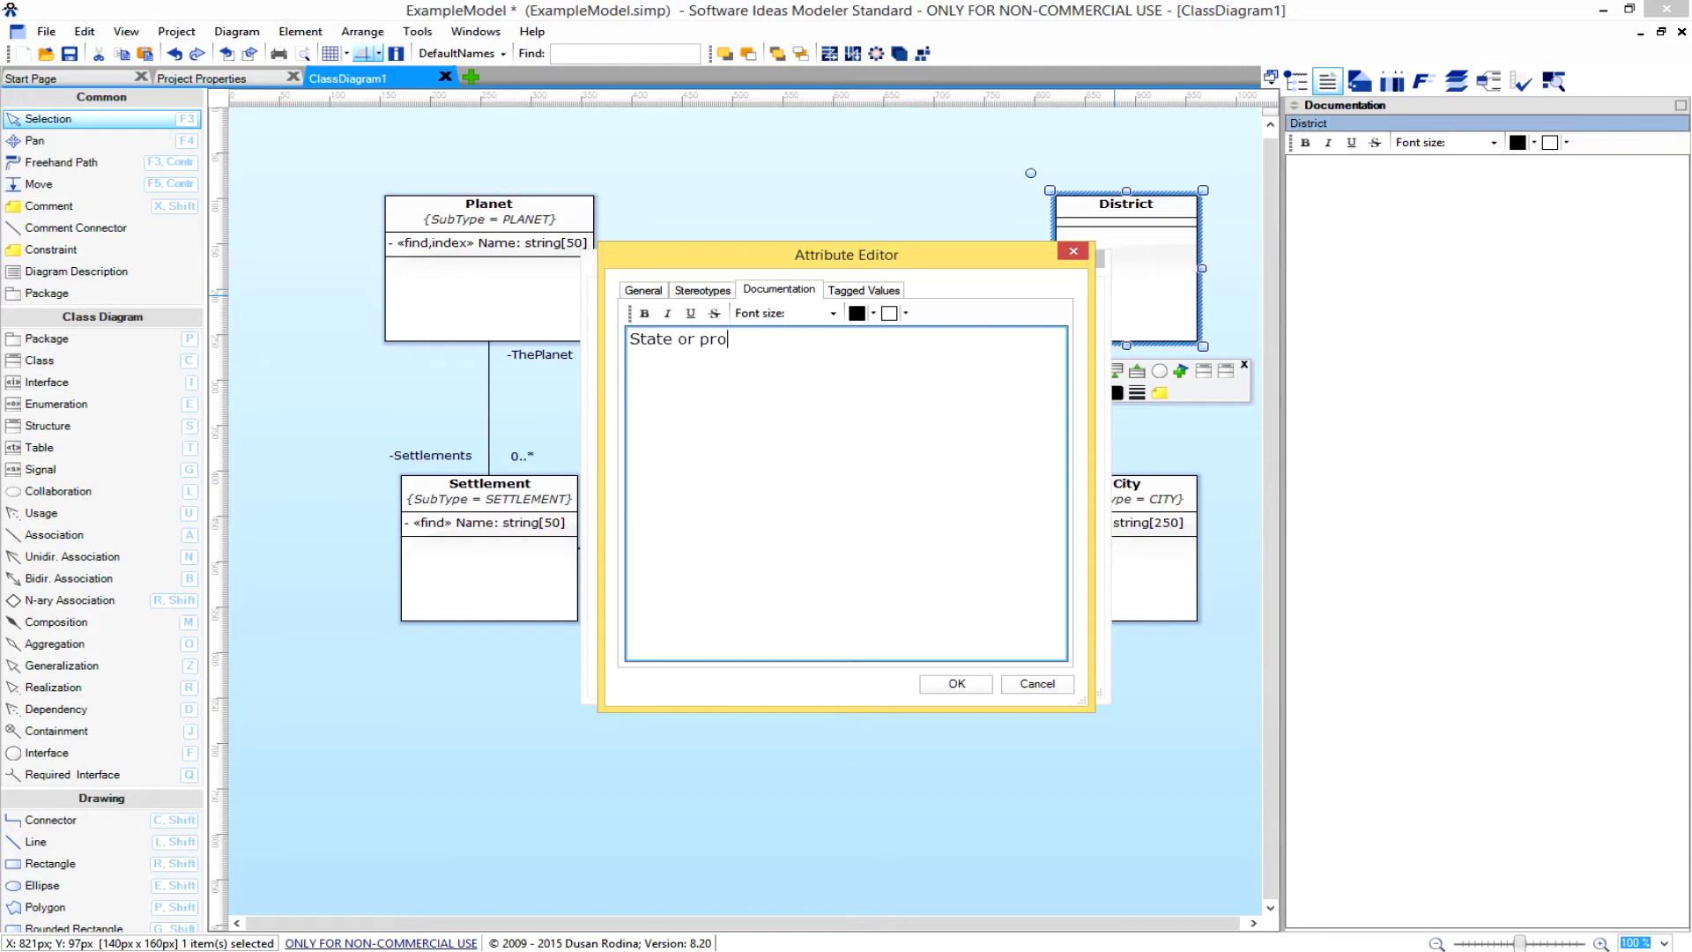
pyautogui.write('vicce on the planet.')
pyautogui.click(954, 683)
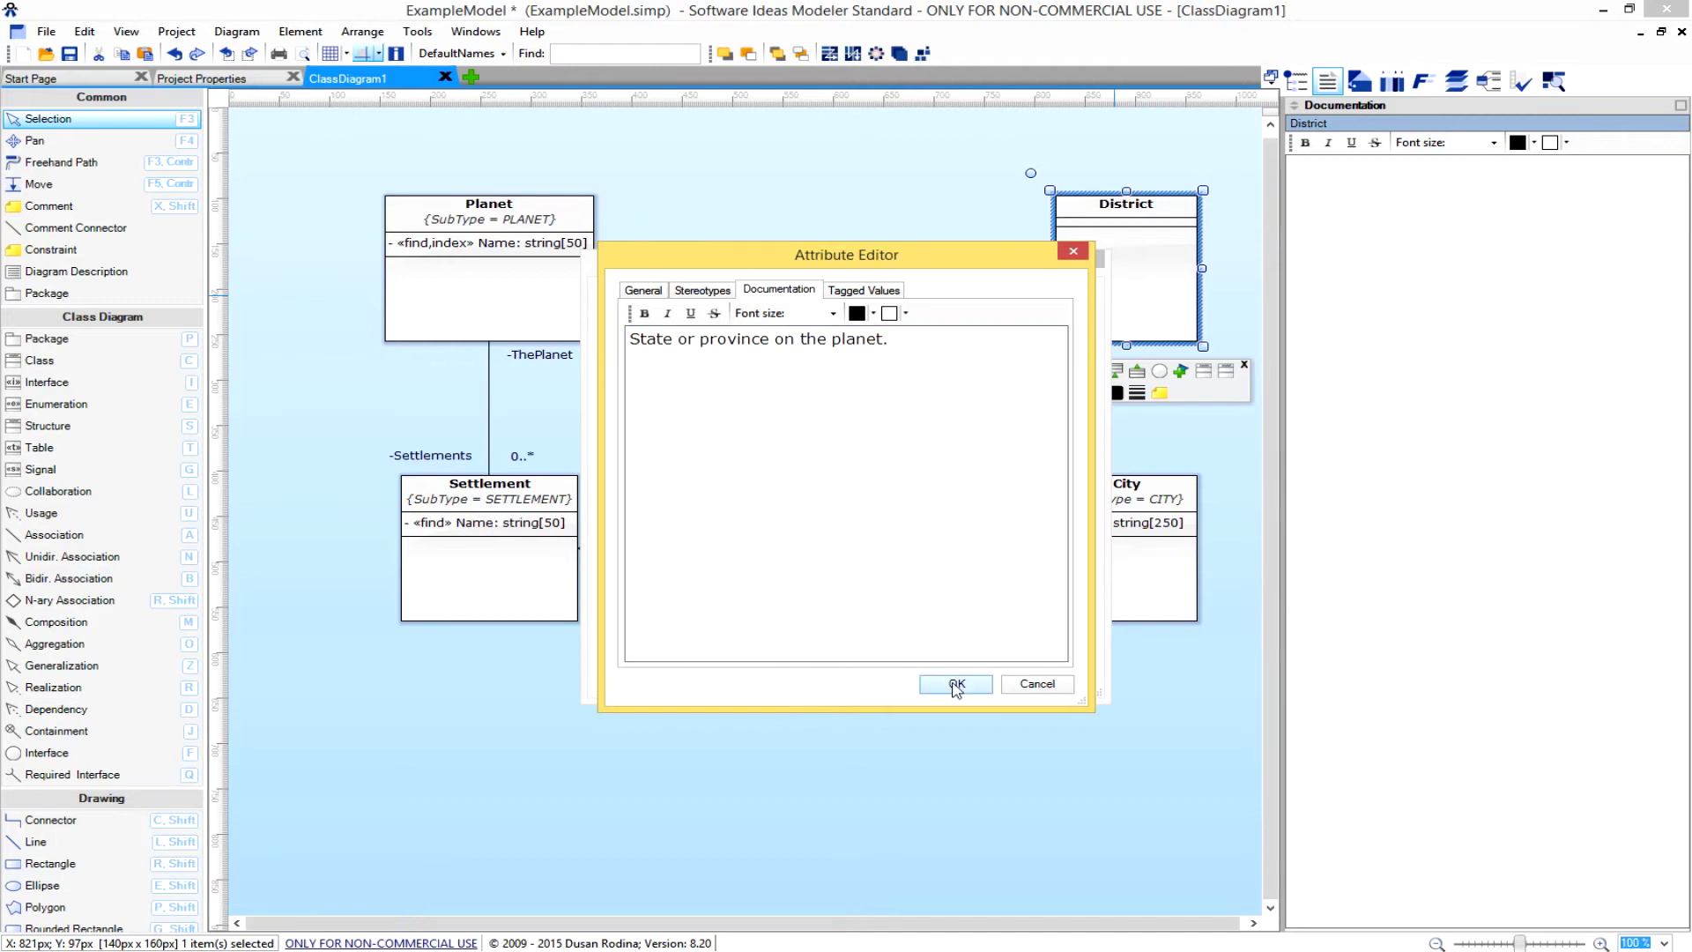
pyautogui.click(973, 675)
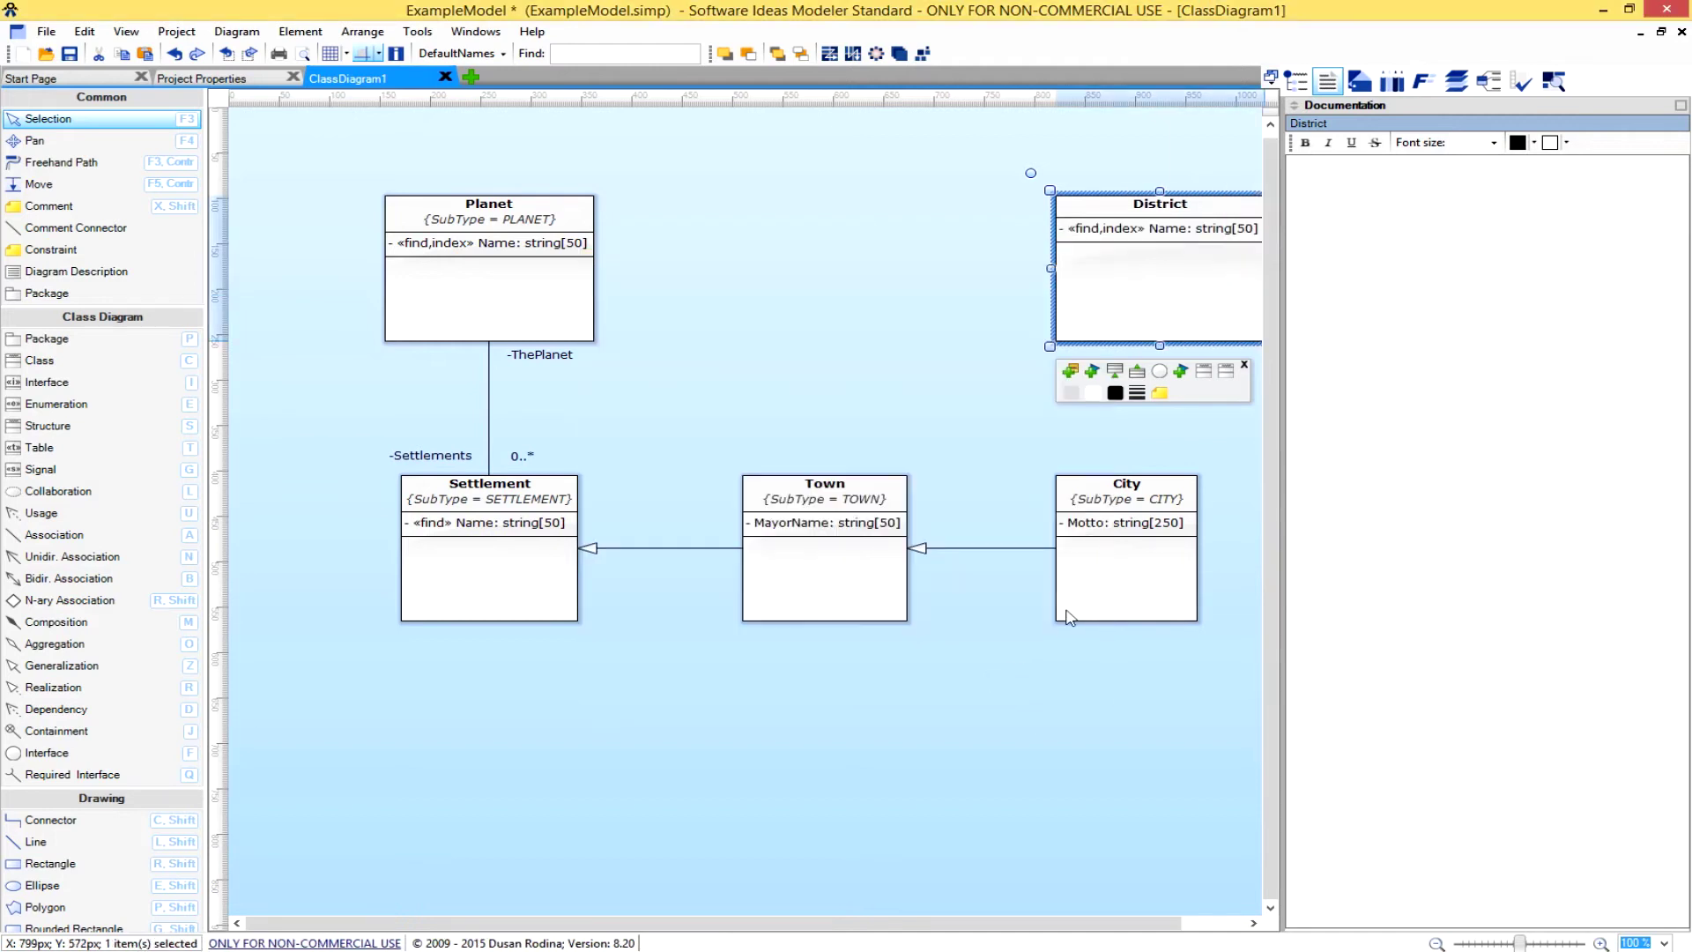
# Move the District class so that it is centred directly above City and level with Planet.
pyautogui.click(1103, 594)
pyautogui.click(1145, 293)
pyautogui.moveTo(1145, 294); pyautogui.dragTo(1108, 280)
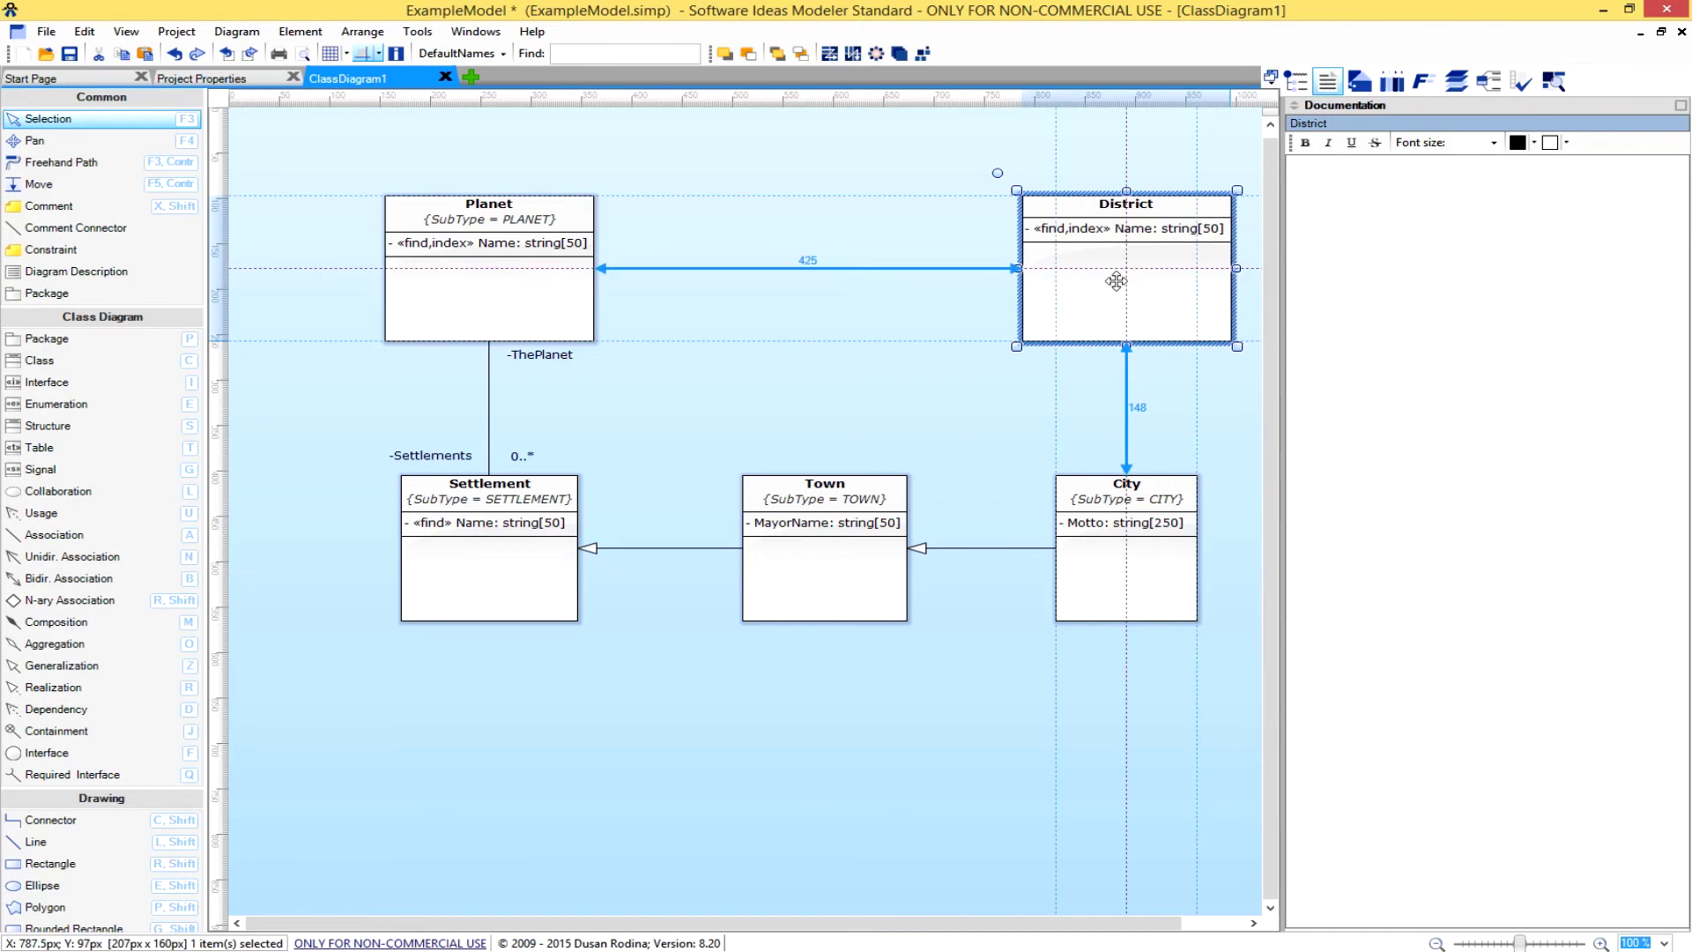
# Copy the Name attribute's documentation text into the documentation of the District class.
pyautogui.click(1424, 226)
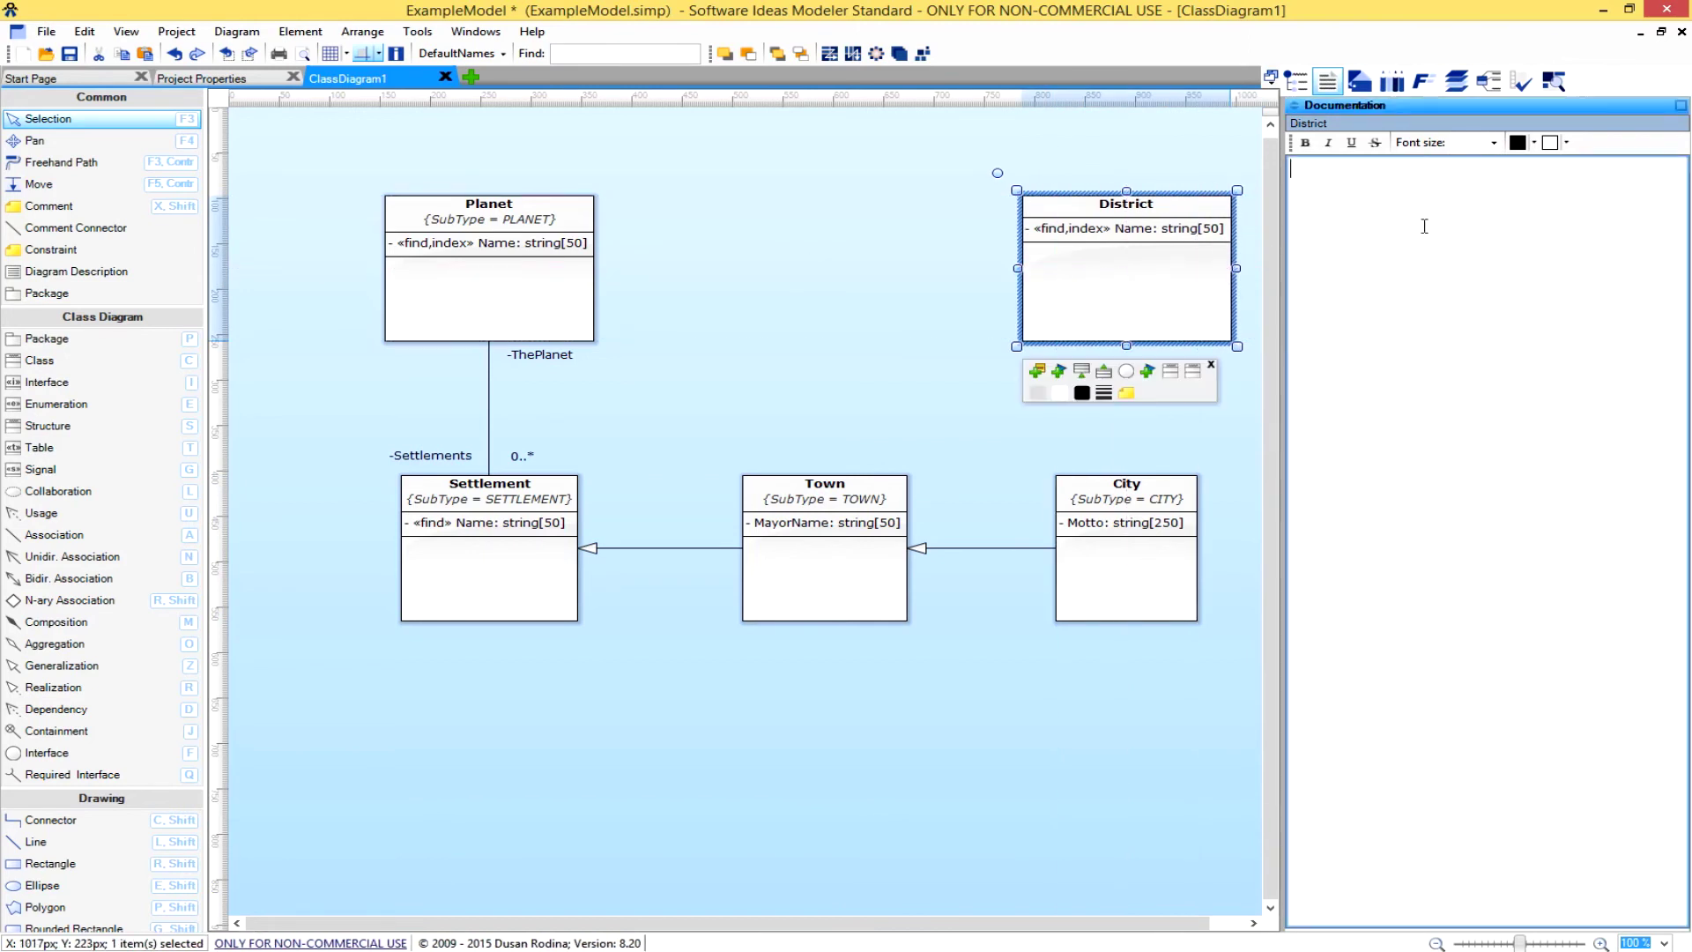
pyautogui.click(1188, 232)
pyautogui.moveTo(1568, 173); pyautogui.dragTo(1288, 169)
pyautogui.click(1106, 302)
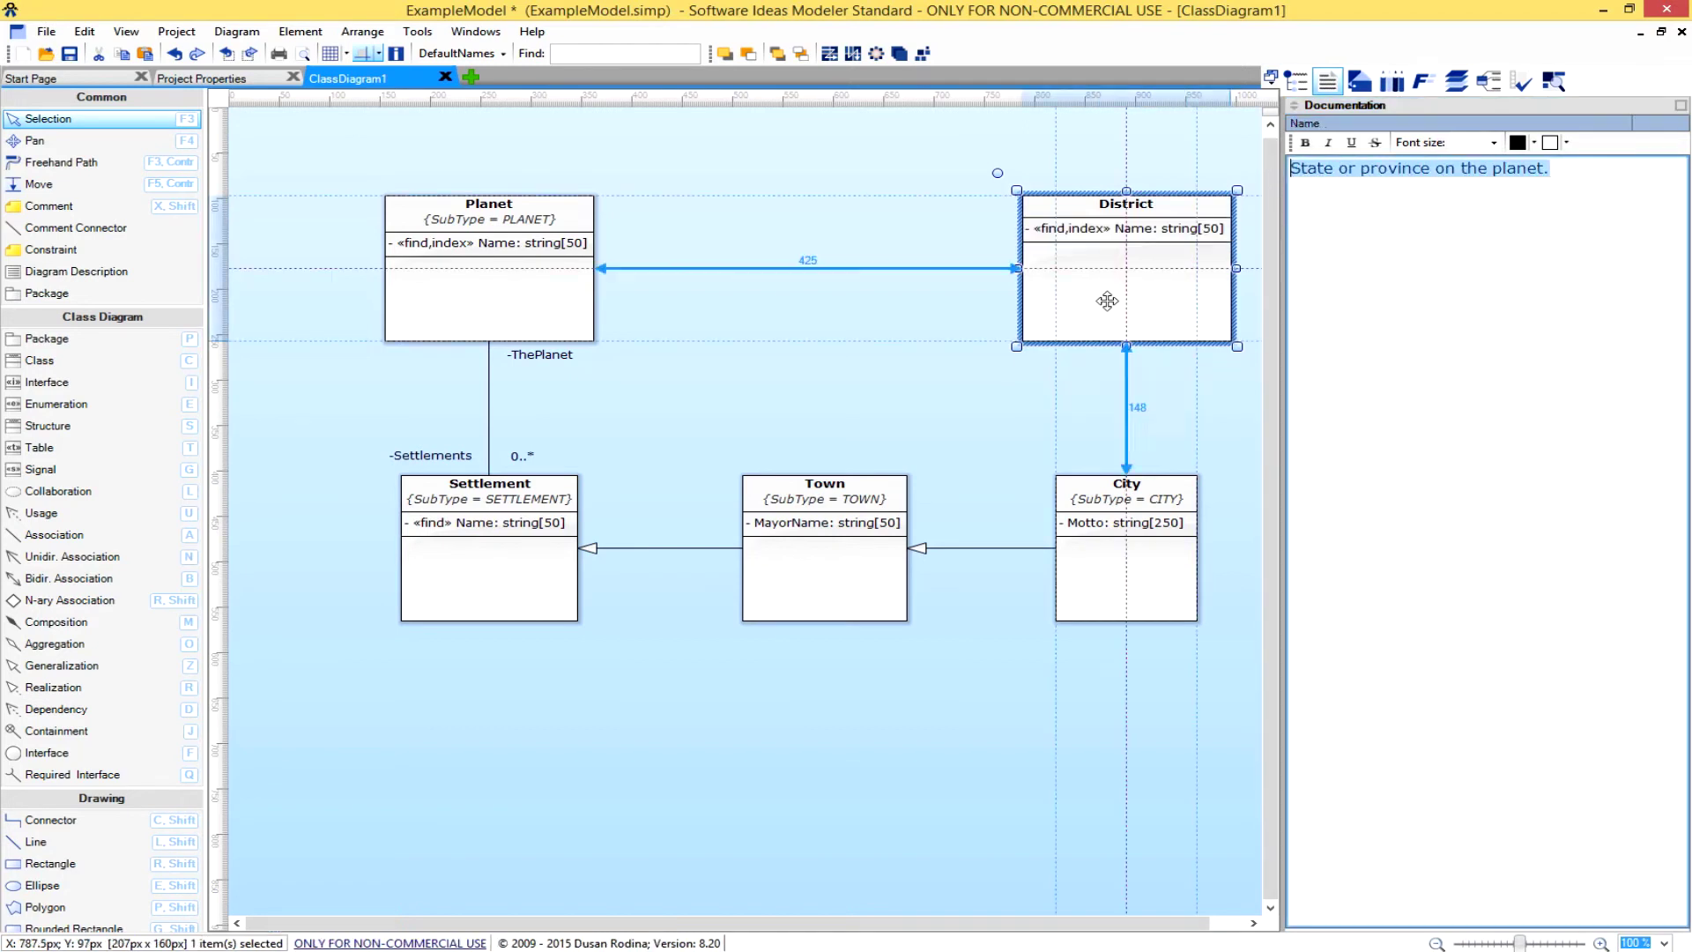
# Replace the documentation of District's Name attribute with "Name of the district." and apply the class properties.
pyautogui.rightClick(1143, 255)
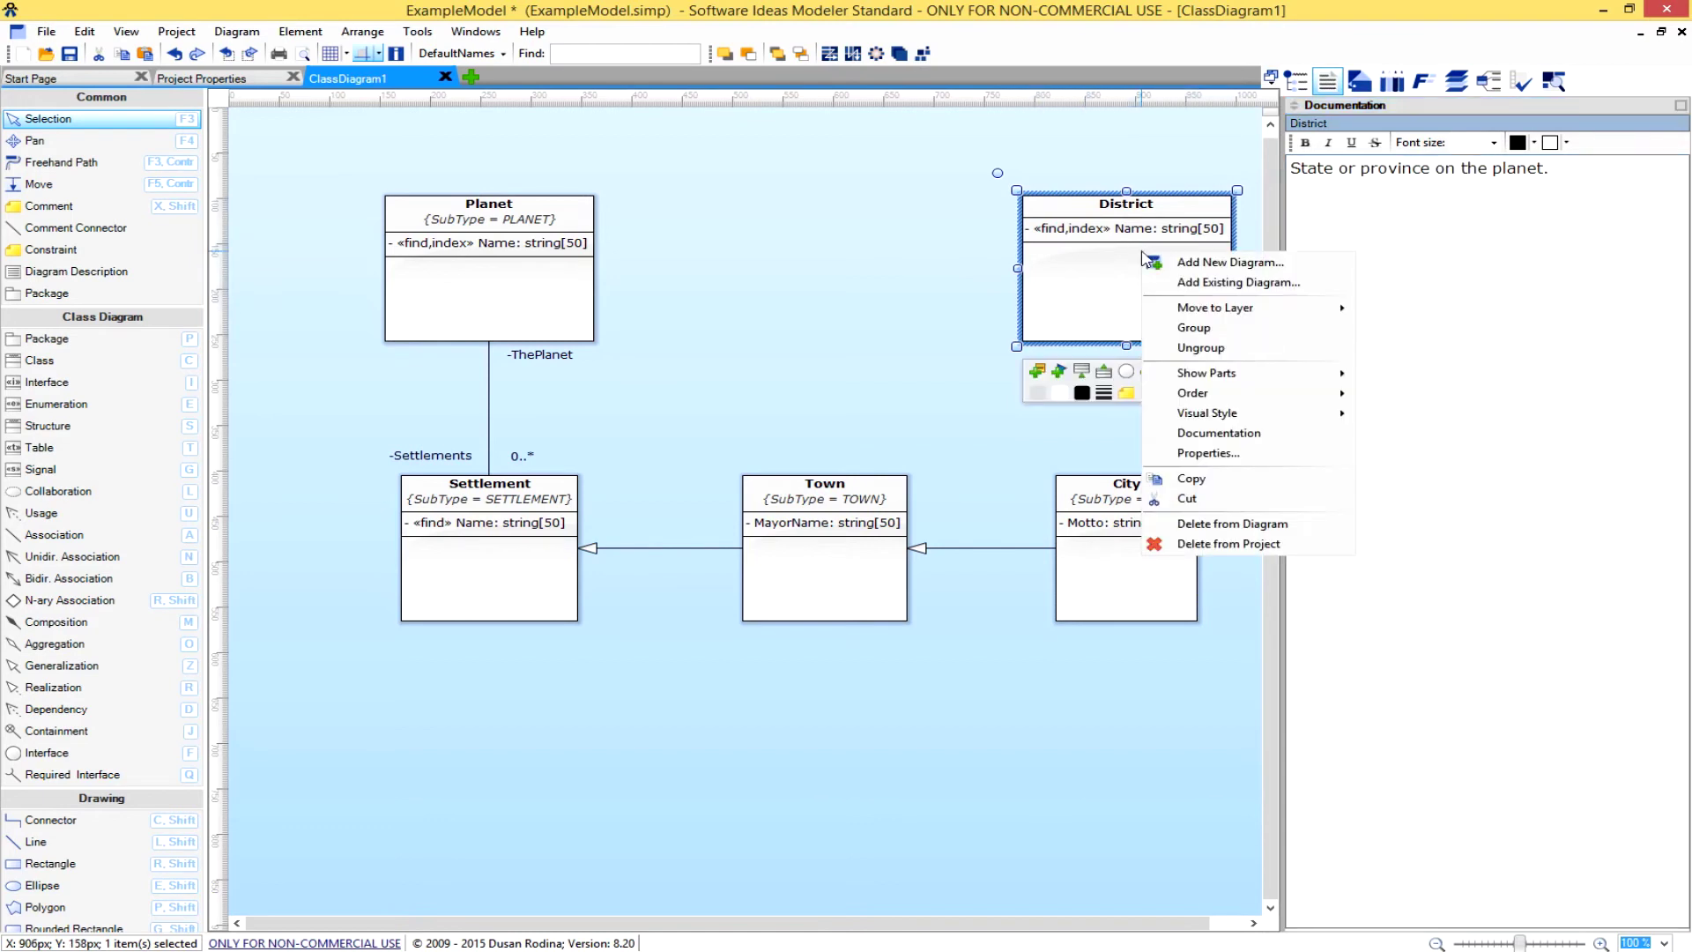
pyautogui.click(1208, 452)
pyautogui.click(689, 297)
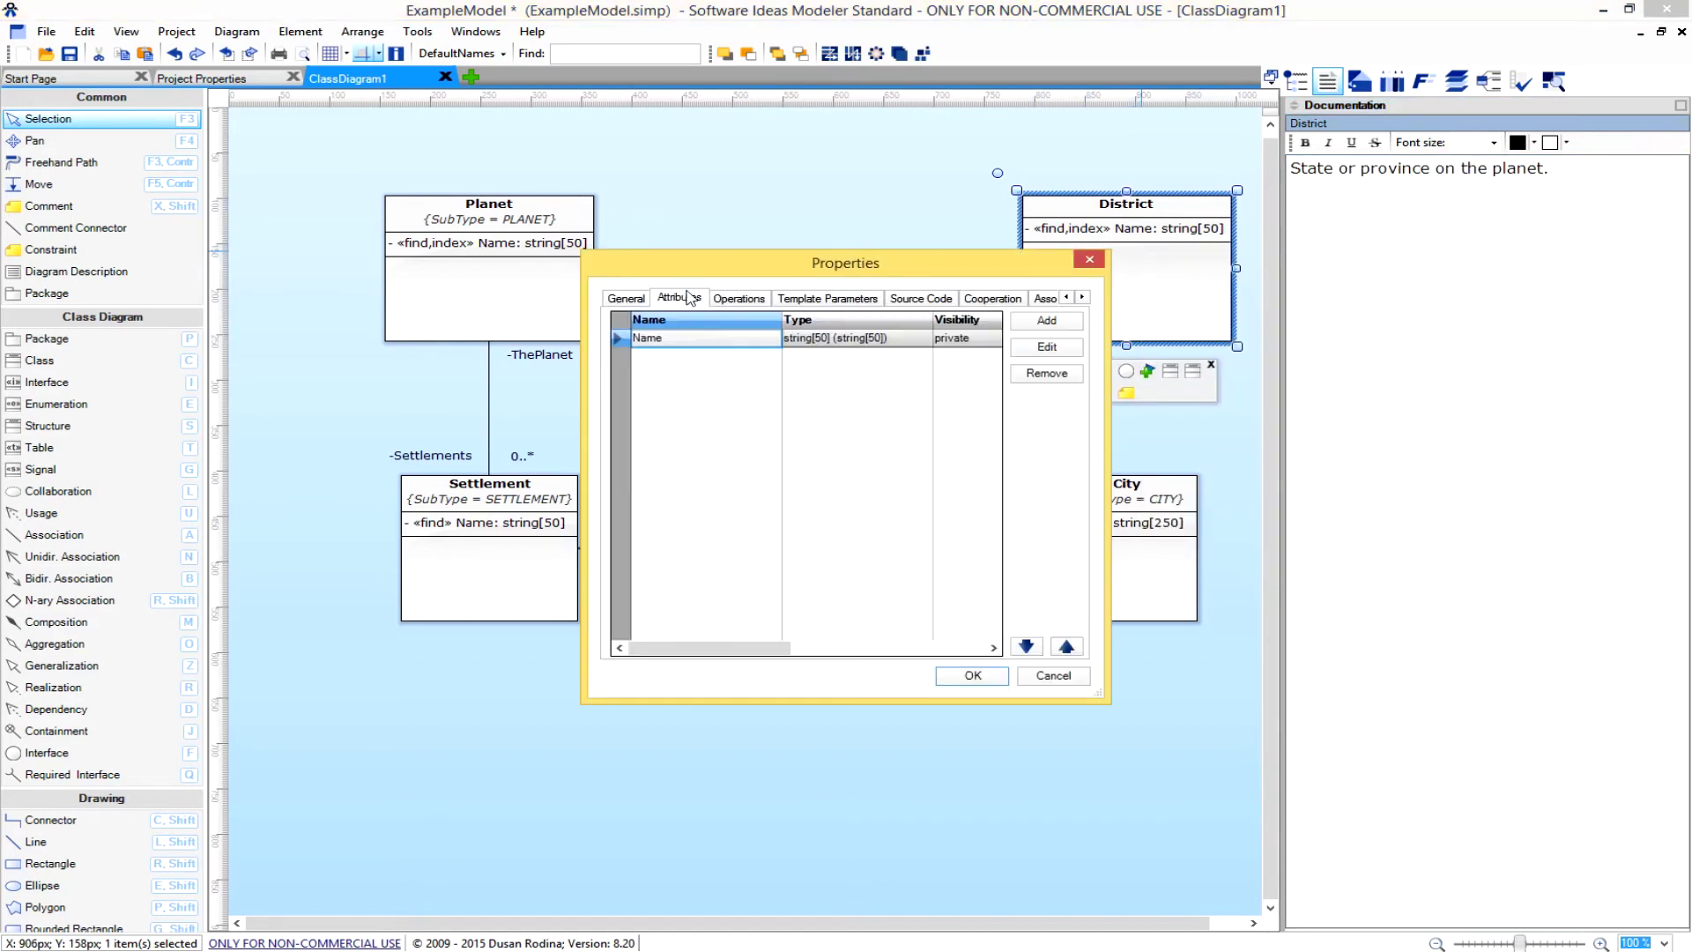
pyautogui.click(710, 338)
pyautogui.click(1047, 348)
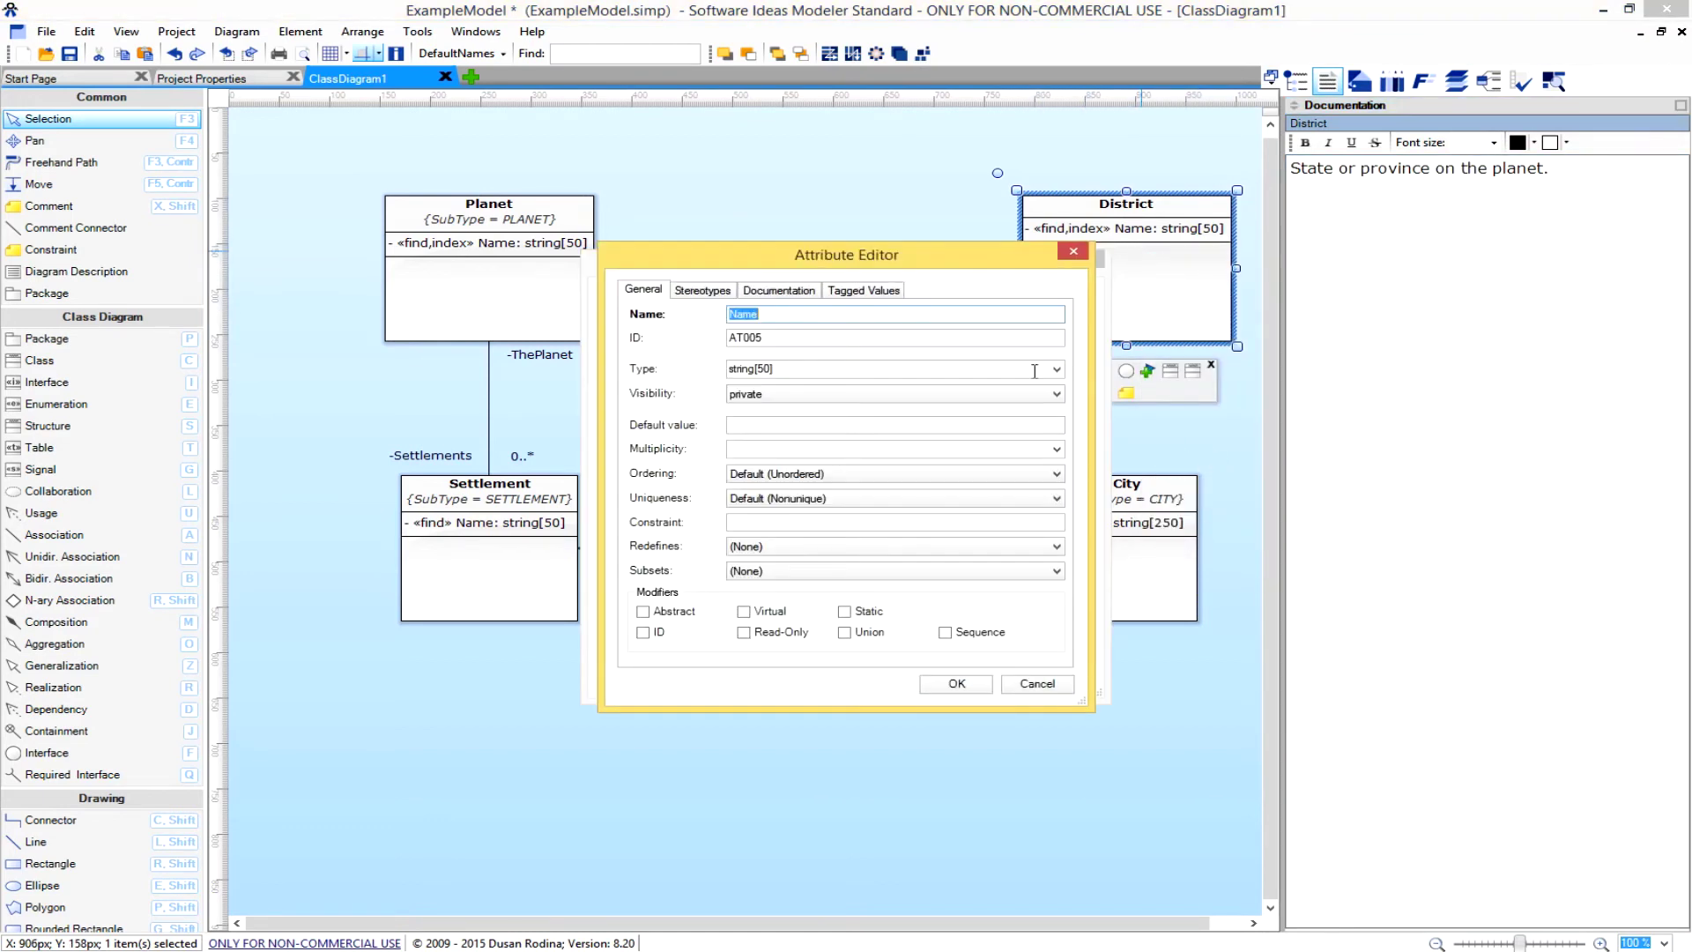
pyautogui.click(779, 291)
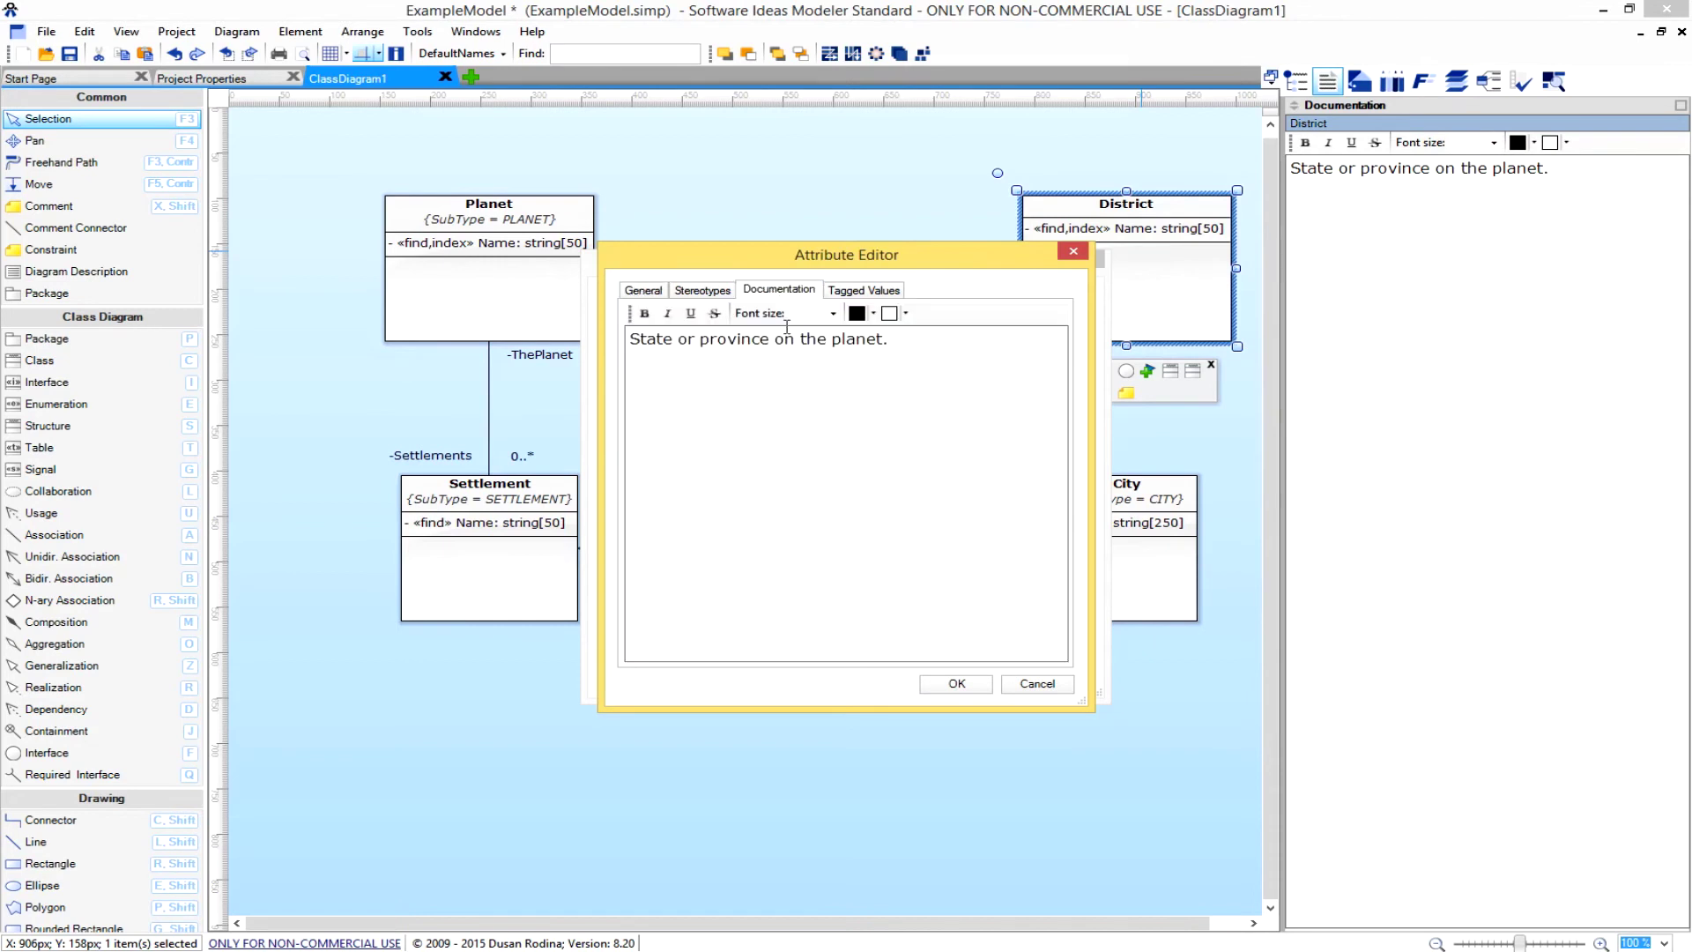
pyautogui.moveTo(897, 346); pyautogui.dragTo(525, 333)
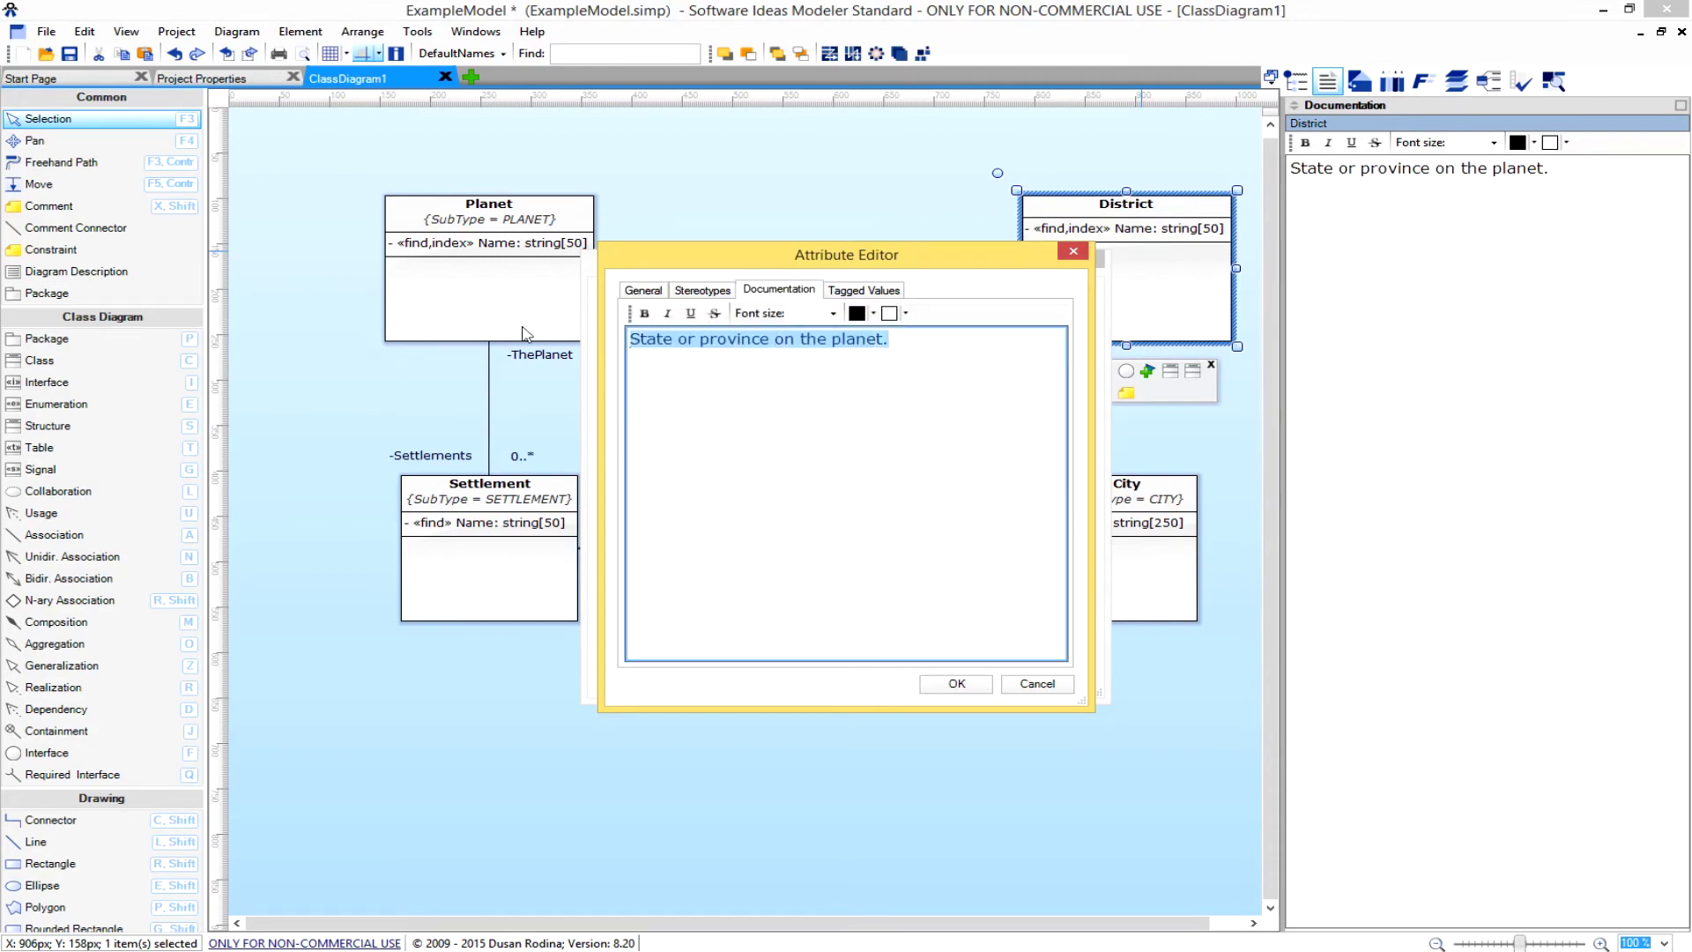
pyautogui.write('Name of the D')
pyautogui.press('BackSpace')
pyautogui.write('district.')
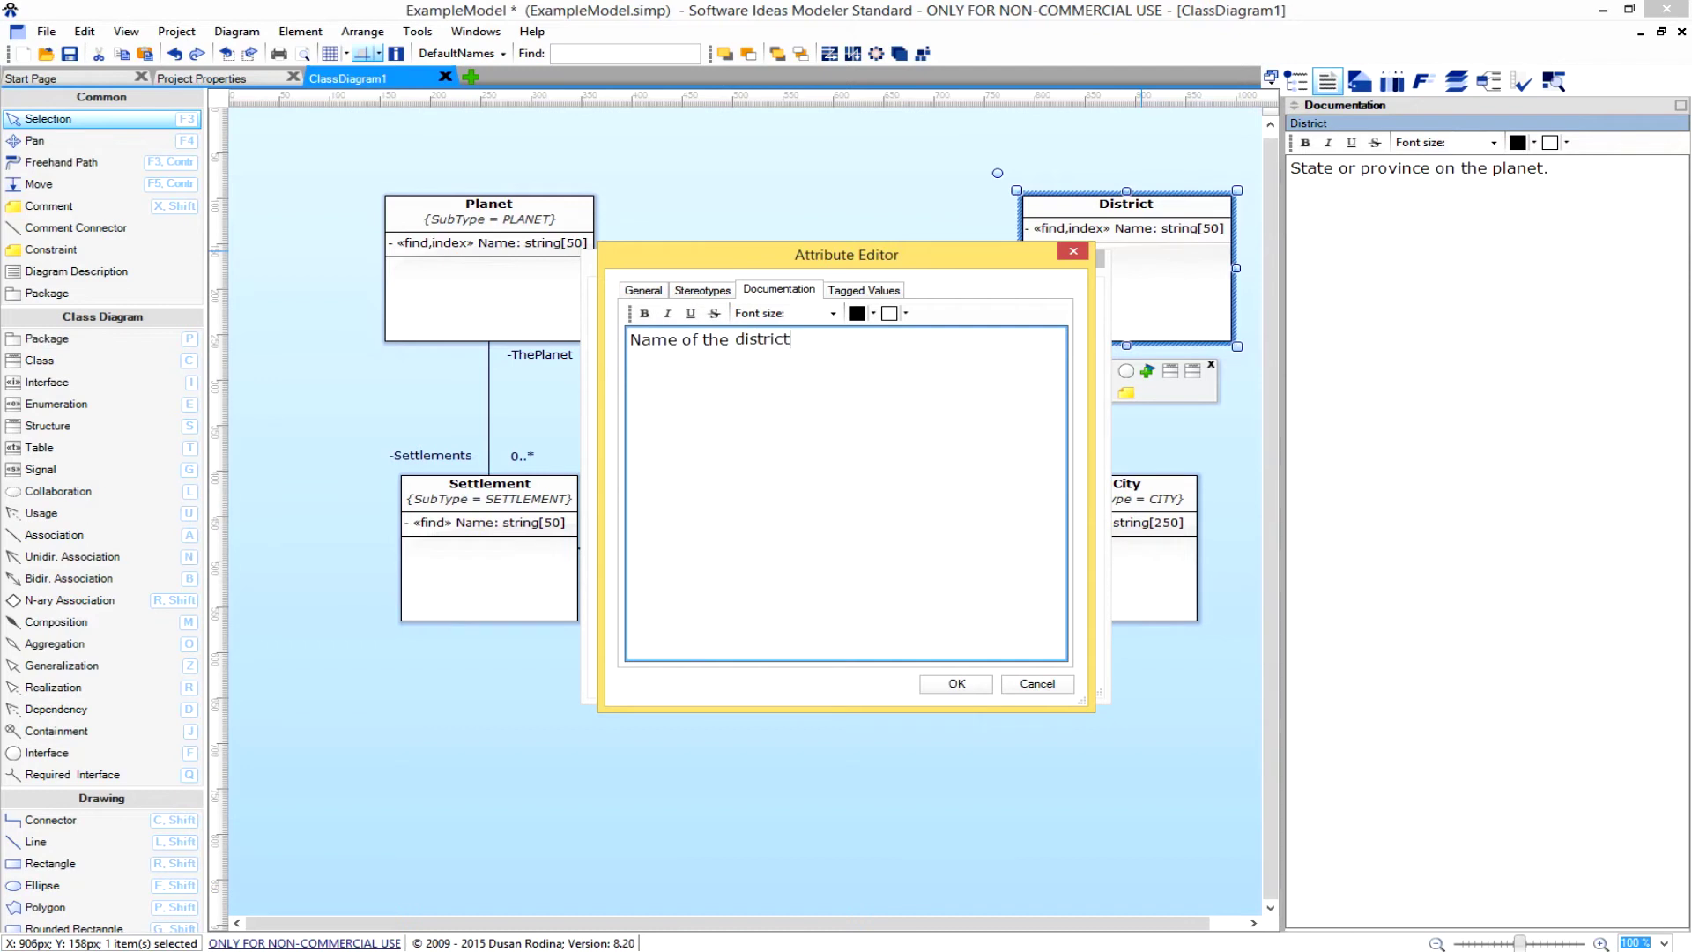
pyautogui.click(957, 684)
pyautogui.click(960, 679)
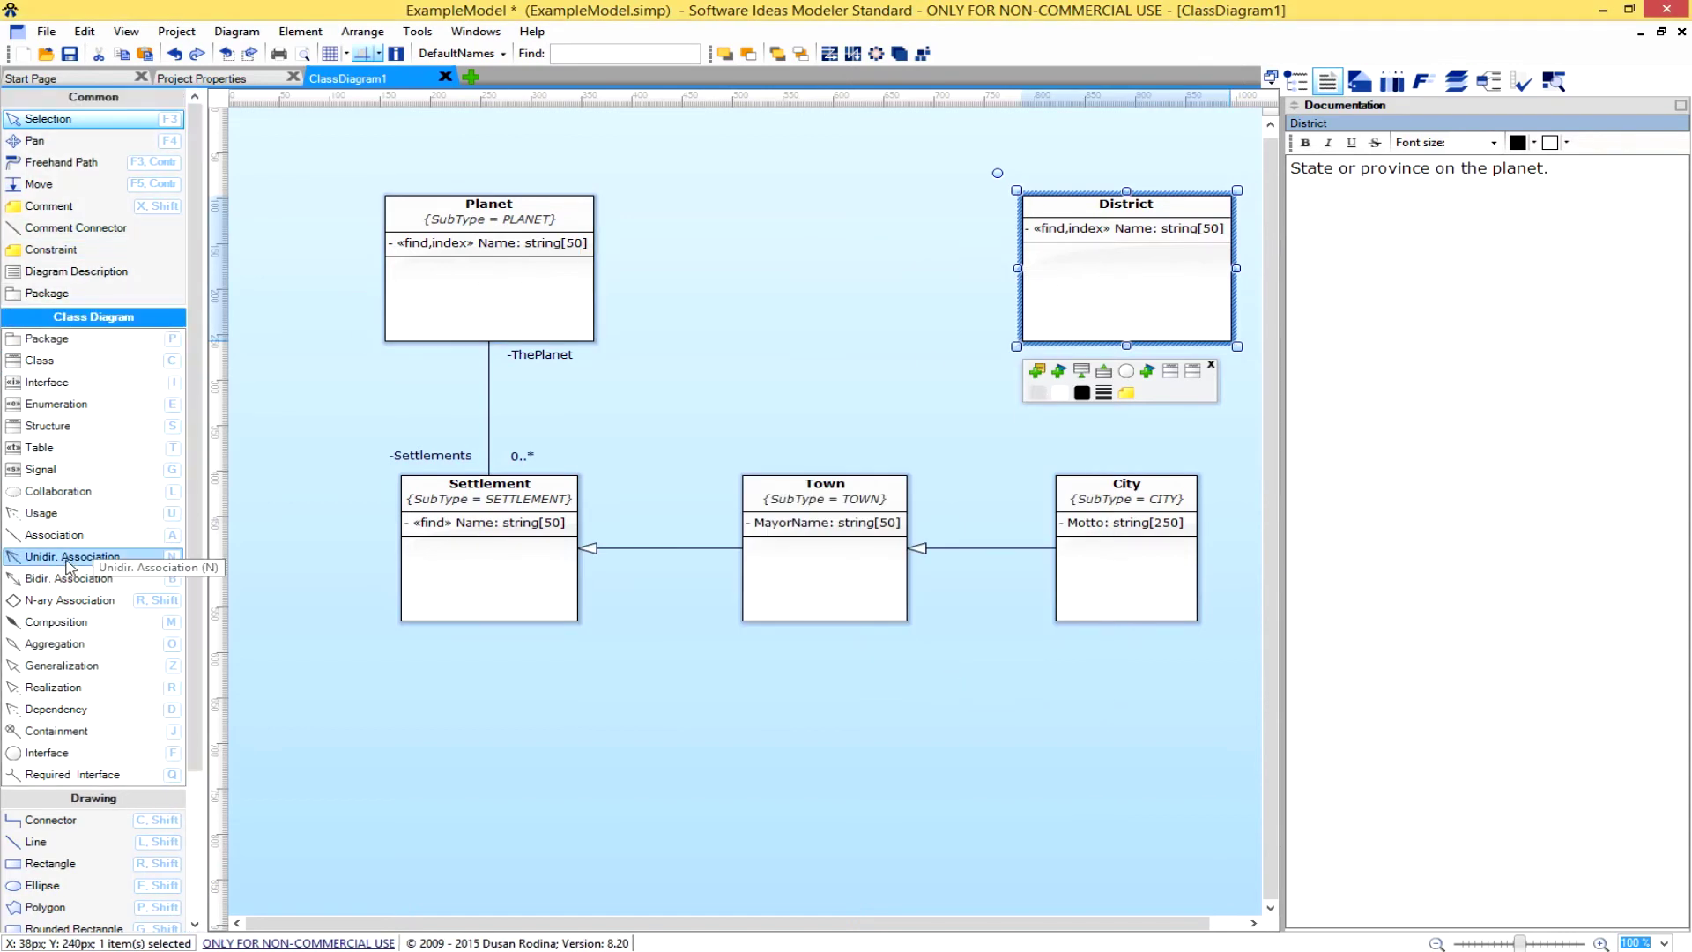
# Draw an association from the District class to the City class.
pyautogui.click(64, 535)
pyautogui.moveTo(1125, 273); pyautogui.dragTo(1105, 489)
pyautogui.click(1172, 541)
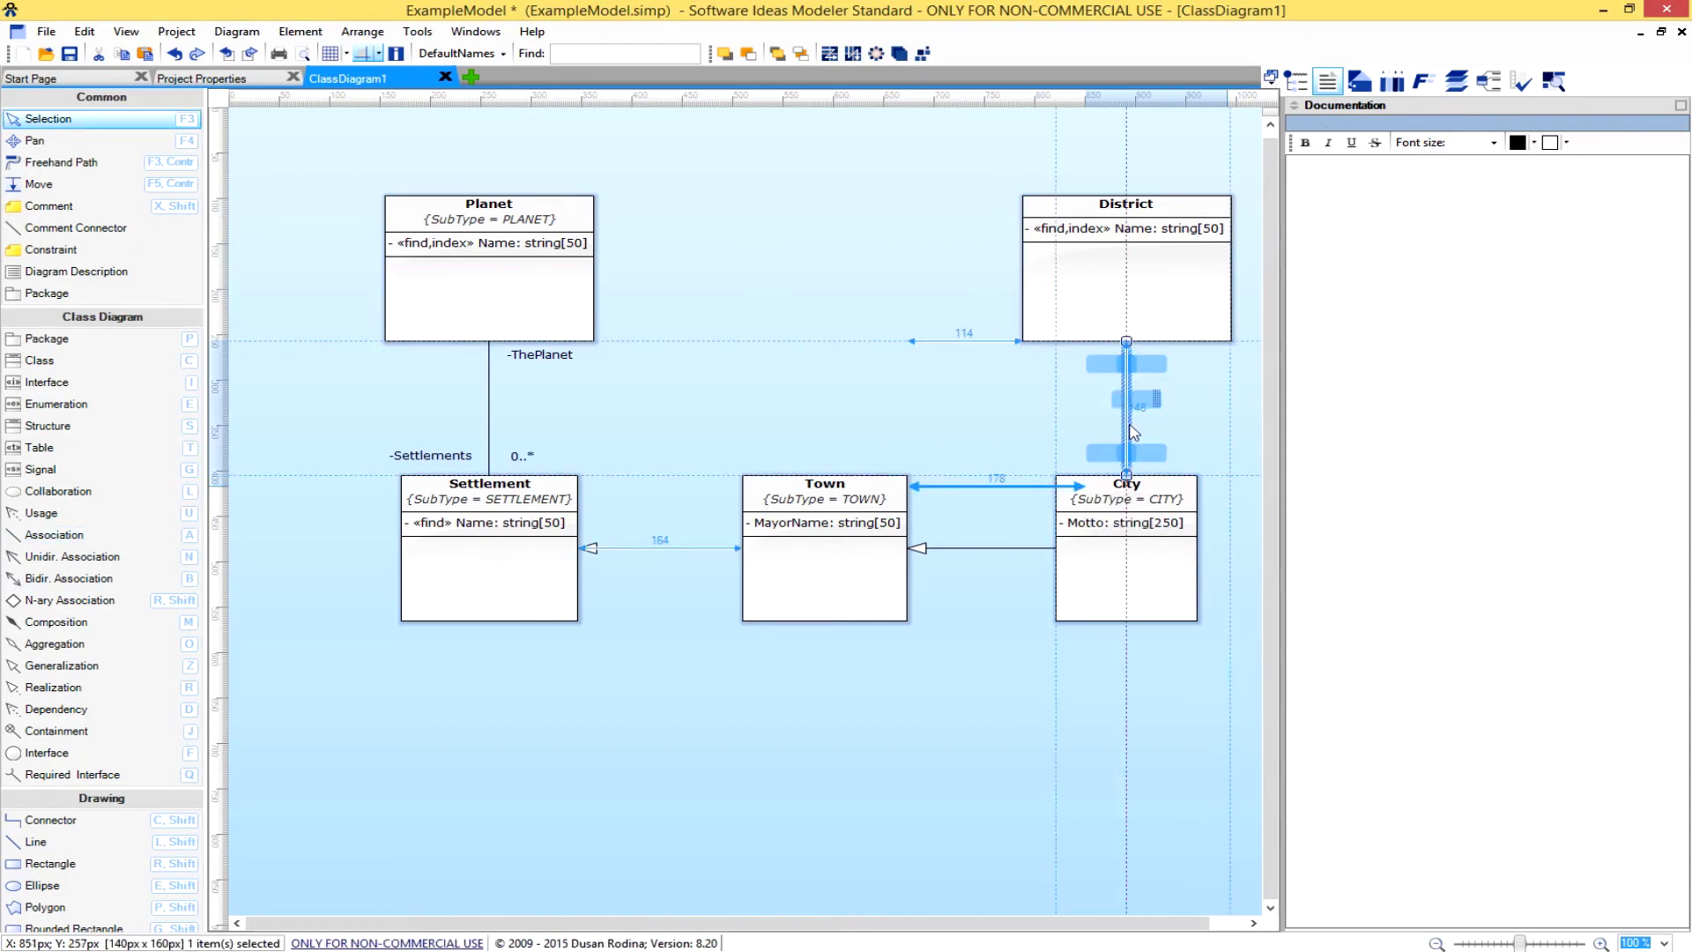
# Document the District–City association with "Settlements in the district.".
pyautogui.doubleClick(1134, 433)
pyautogui.click(1005, 298)
pyautogui.click(838, 402)
pyautogui.write('S')
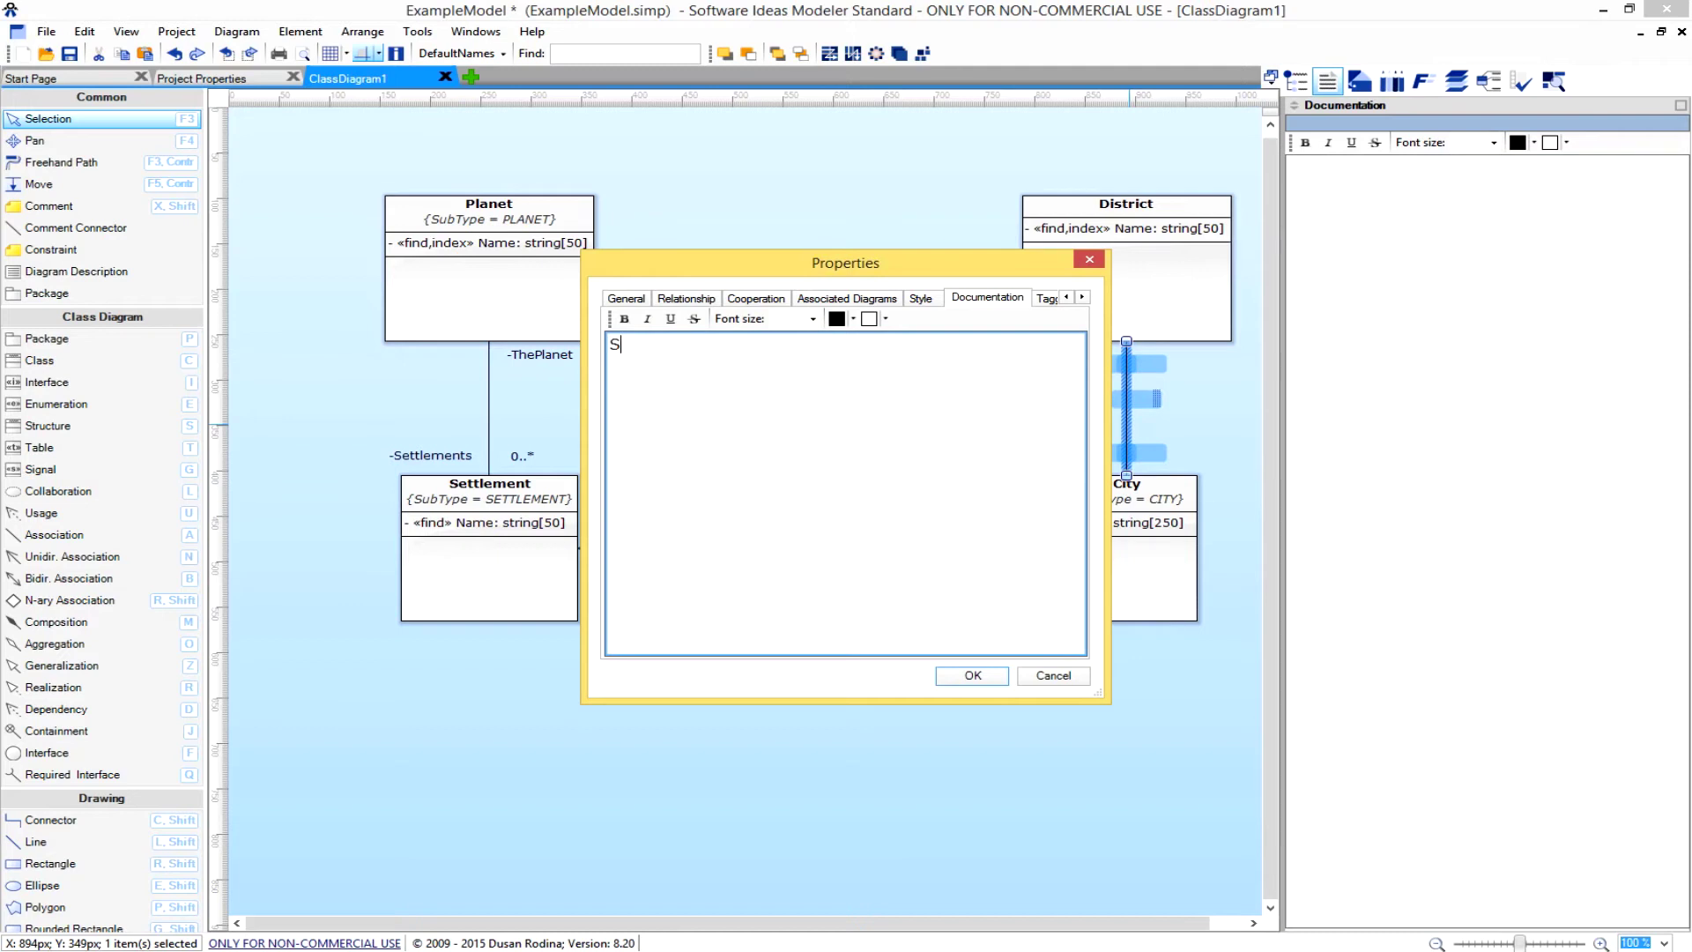
pyautogui.write('ettlements in the district.')
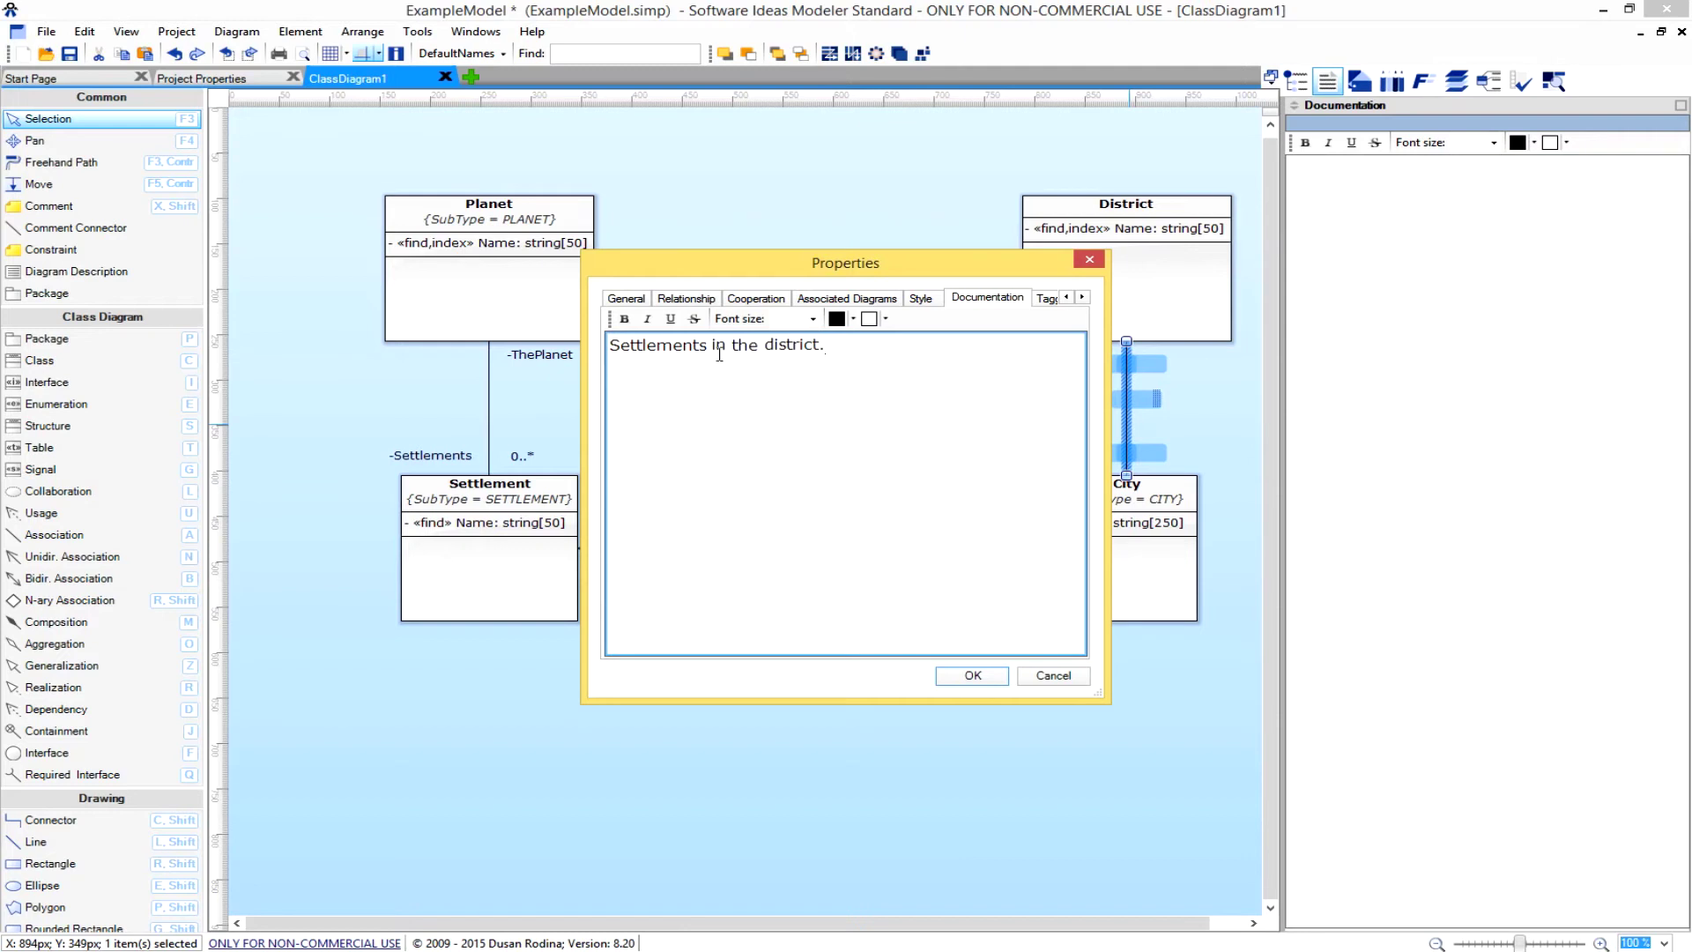
# Set the District–City association's roles to TheDistrict at the District end and Cities with multiplicity 0..* at the City end.
pyautogui.moveTo(946, 269); pyautogui.dragTo(873, 577)
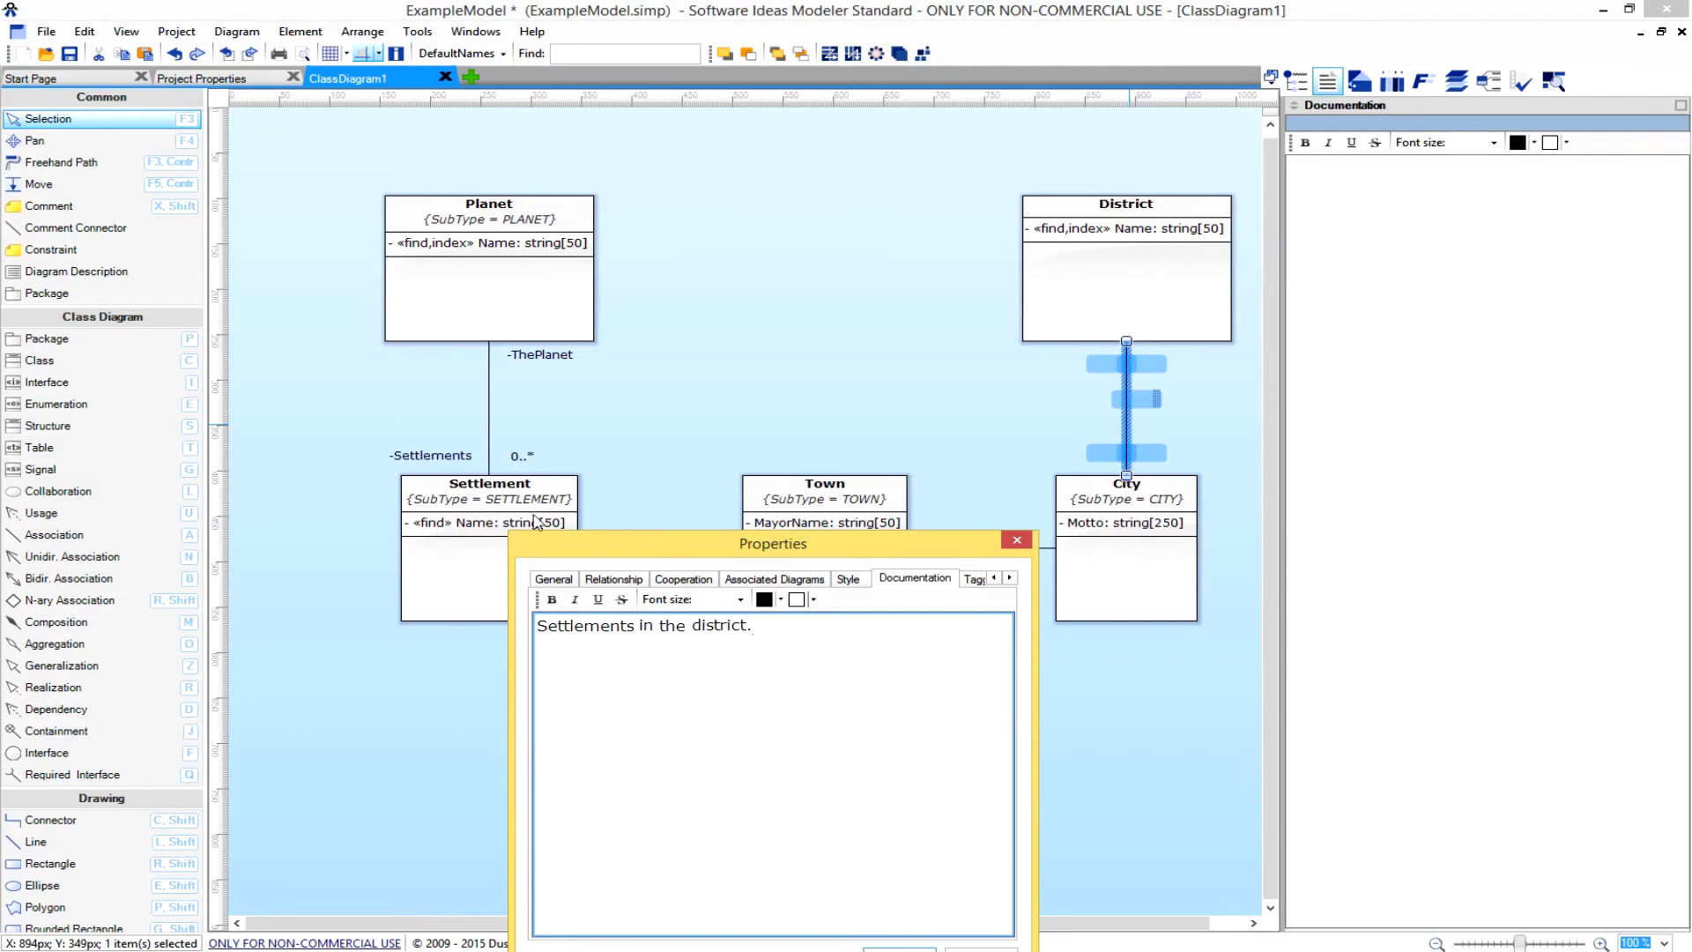
pyautogui.moveTo(652, 544); pyautogui.dragTo(716, 167)
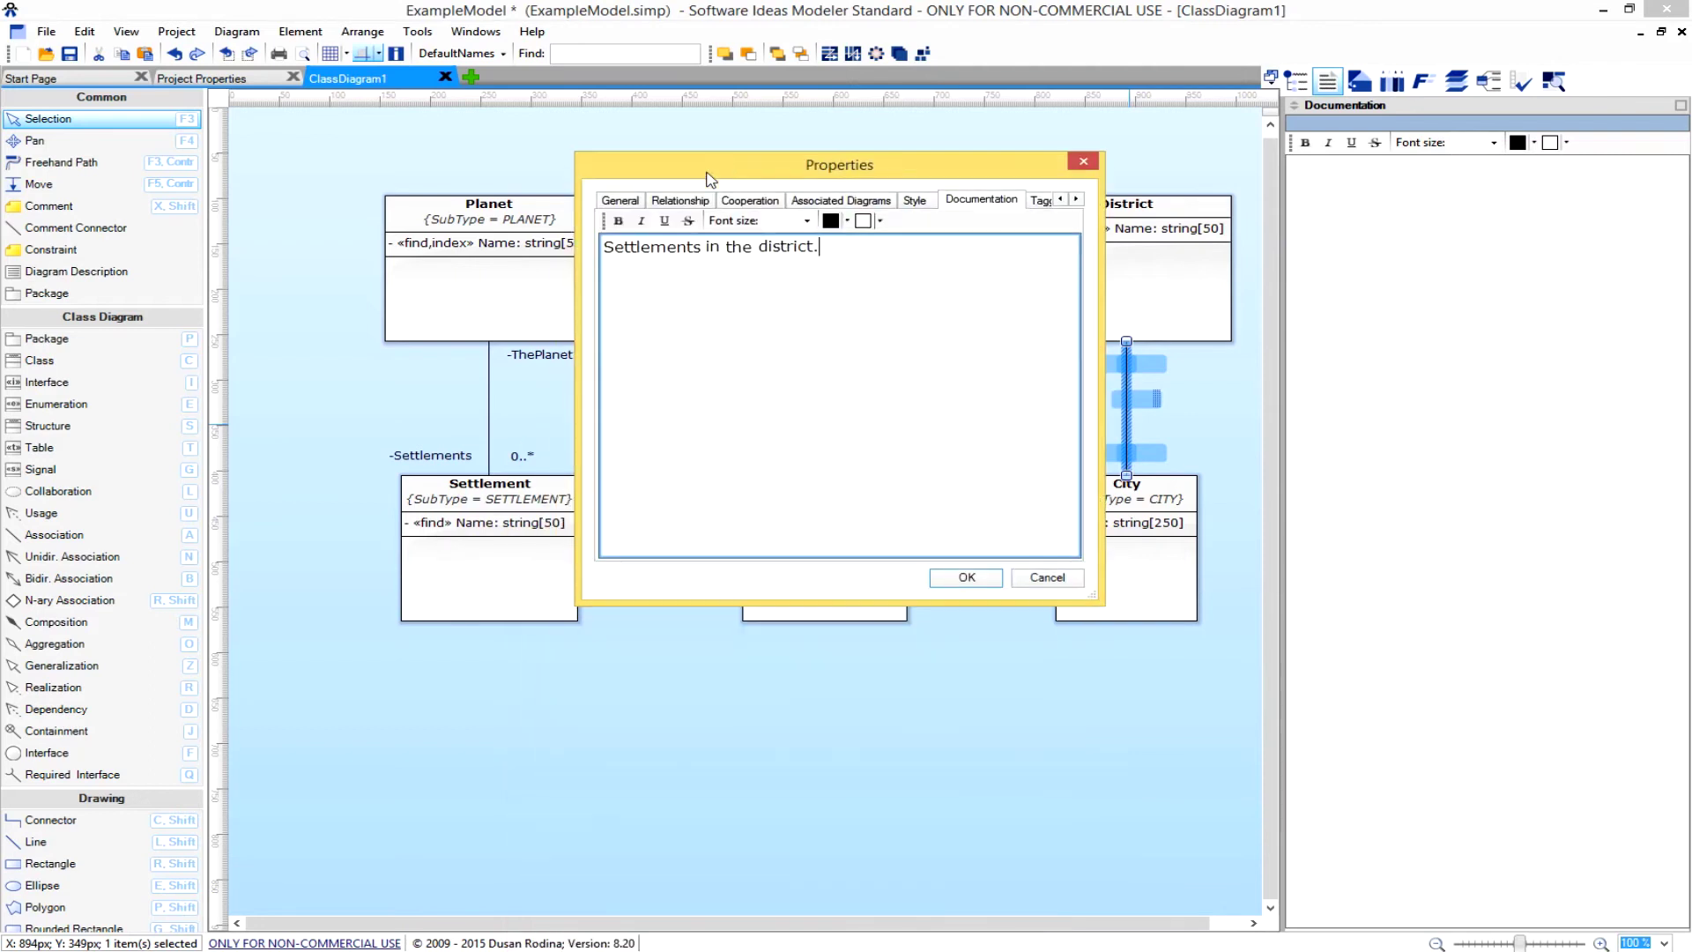
pyautogui.click(661, 203)
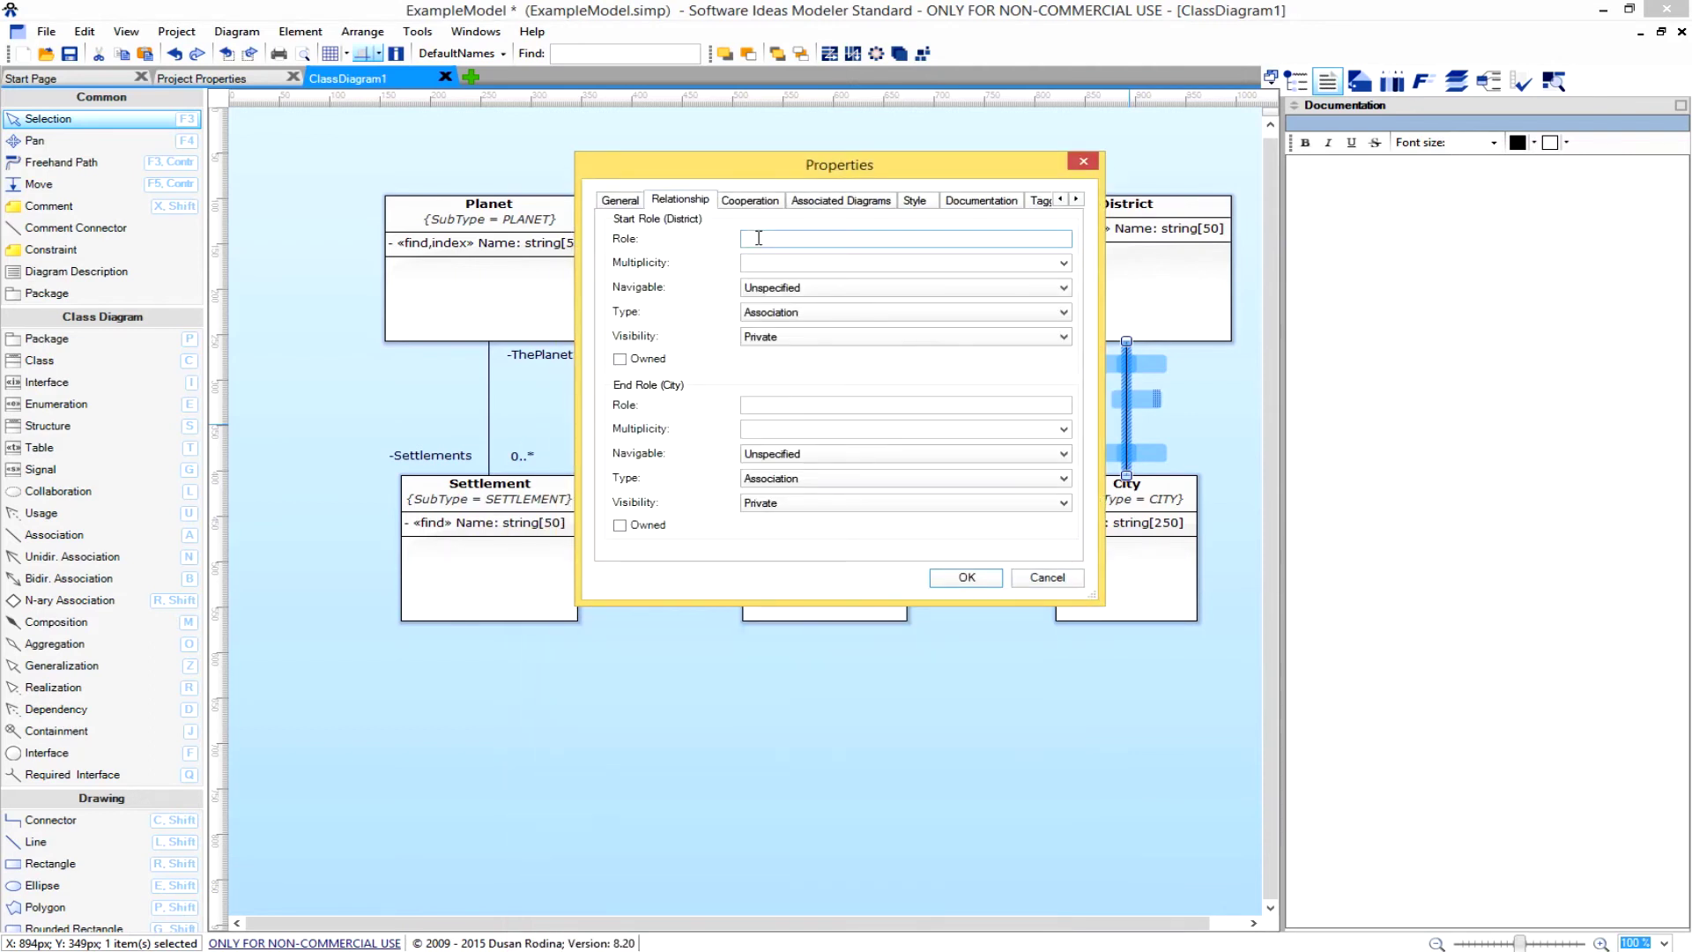
pyautogui.write('TheDistrict')
pyautogui.click(814, 405)
pyautogui.write('Cities')
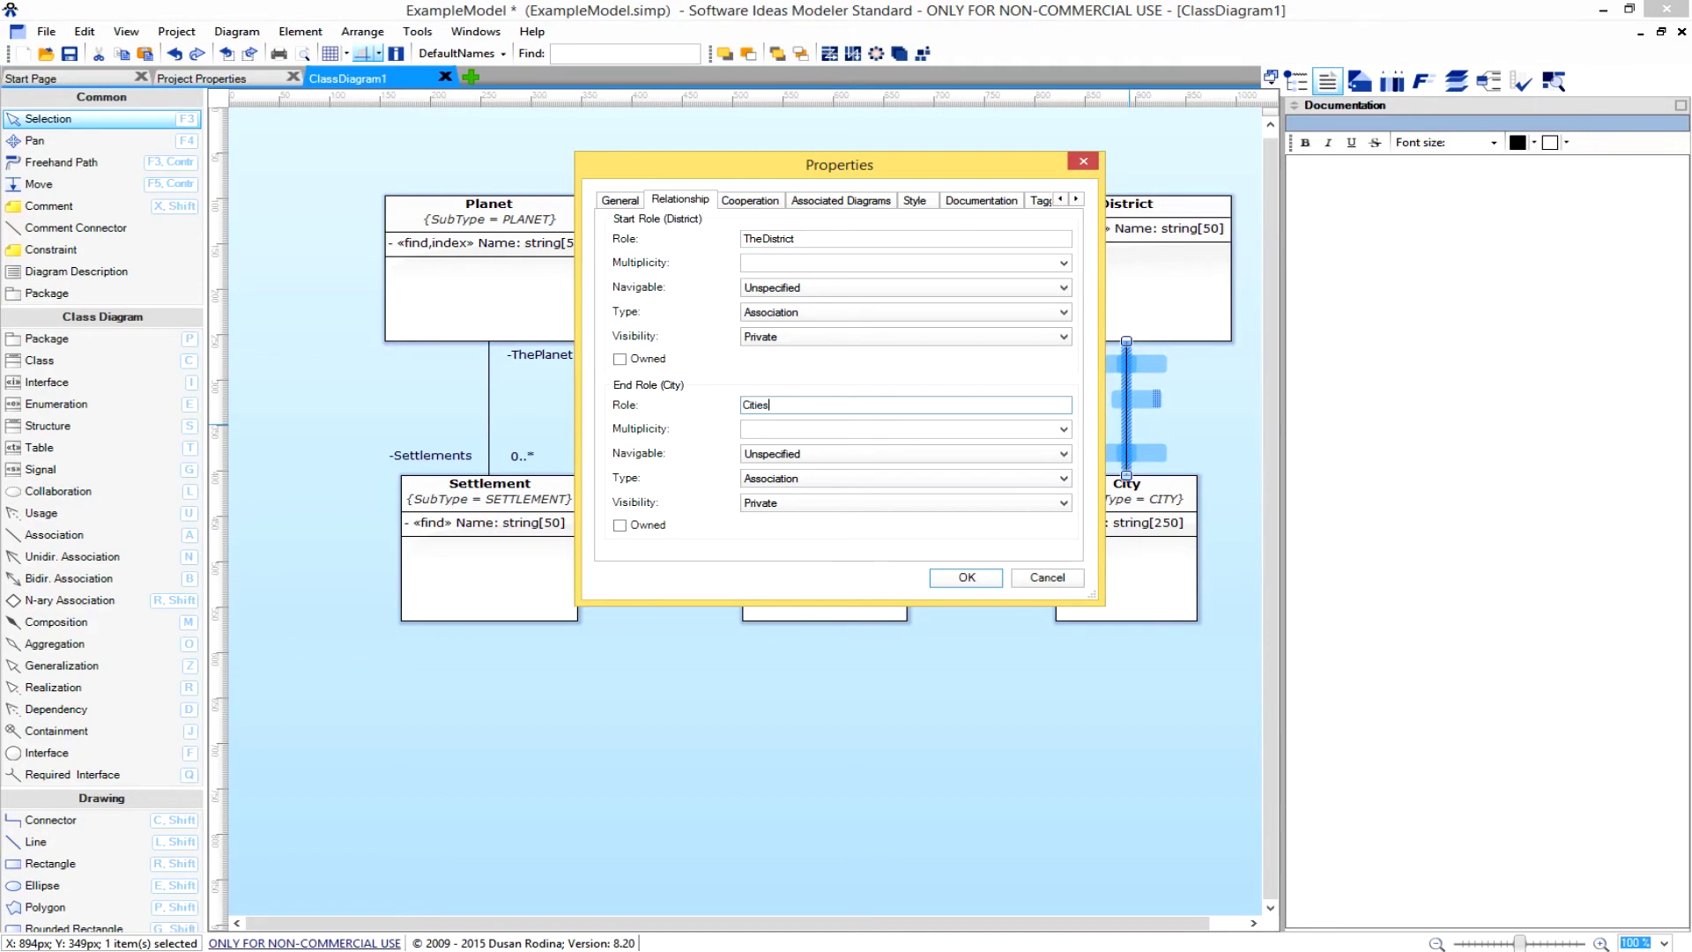
pyautogui.click(1063, 429)
pyautogui.click(931, 482)
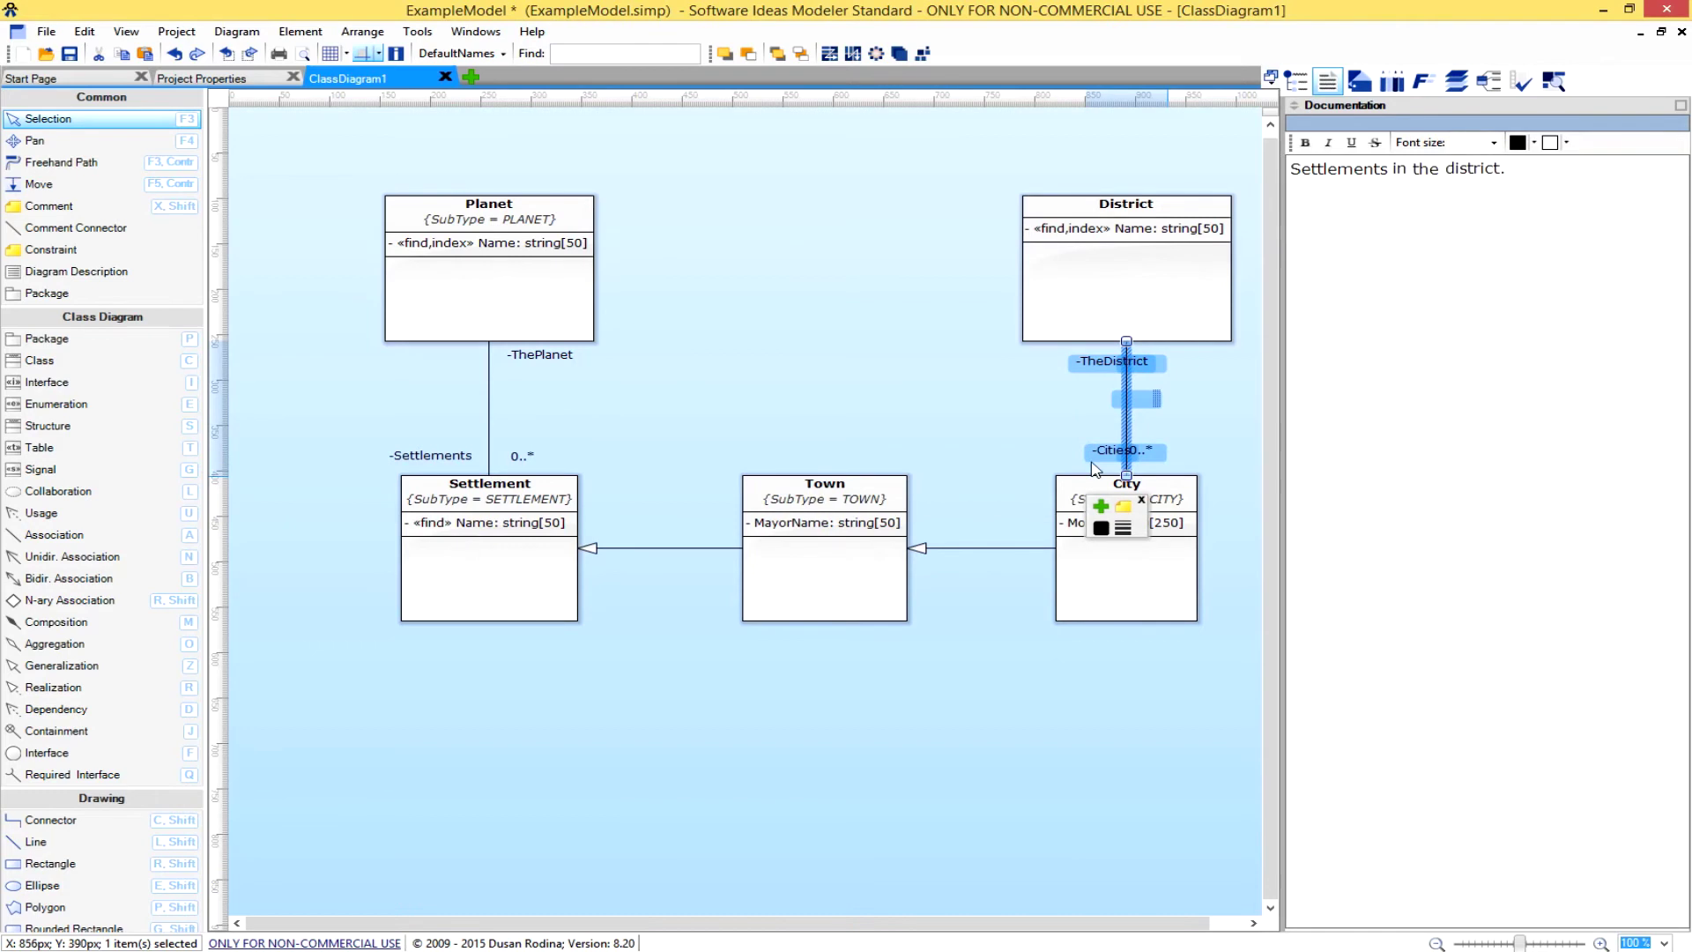
# Spread the TheDistrict, Cities and 0..* labels apart beside the District–City association line so they no longer overlap it.
pyautogui.moveTo(1102, 465); pyautogui.dragTo(1071, 474)
pyautogui.moveTo(1118, 369); pyautogui.dragTo(1185, 370)
pyautogui.moveTo(1141, 457); pyautogui.dragTo(1161, 459)
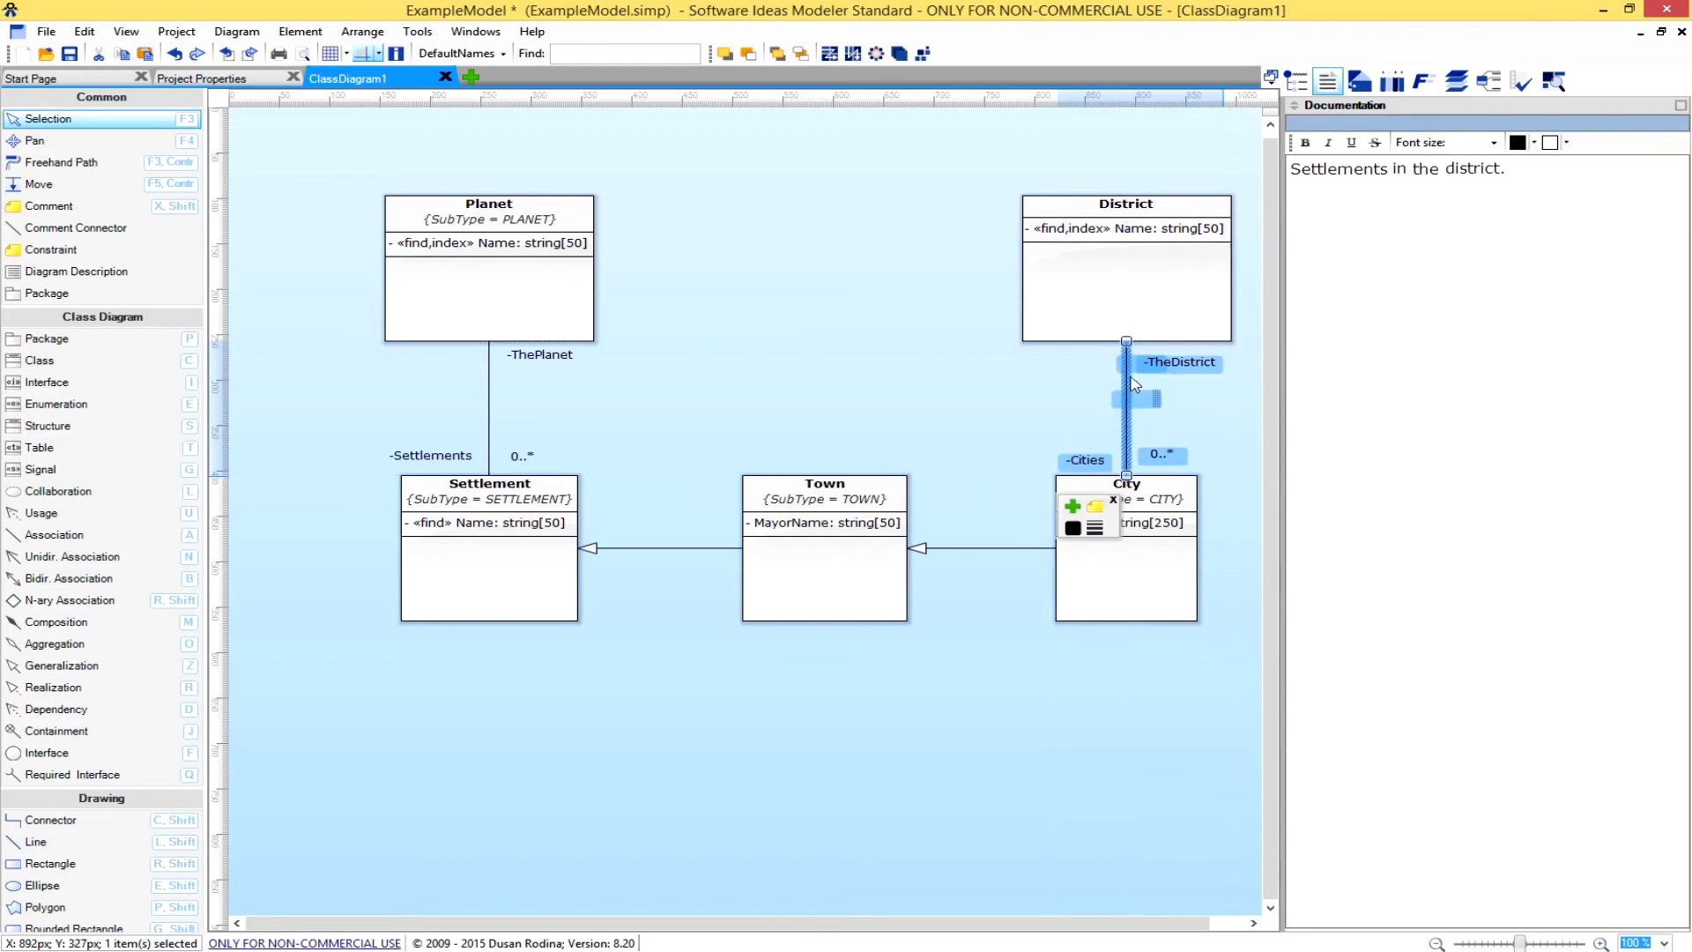
# Add a SubType tagged value of DISTRICT to the District class and apply its properties.
pyautogui.click(1118, 315)
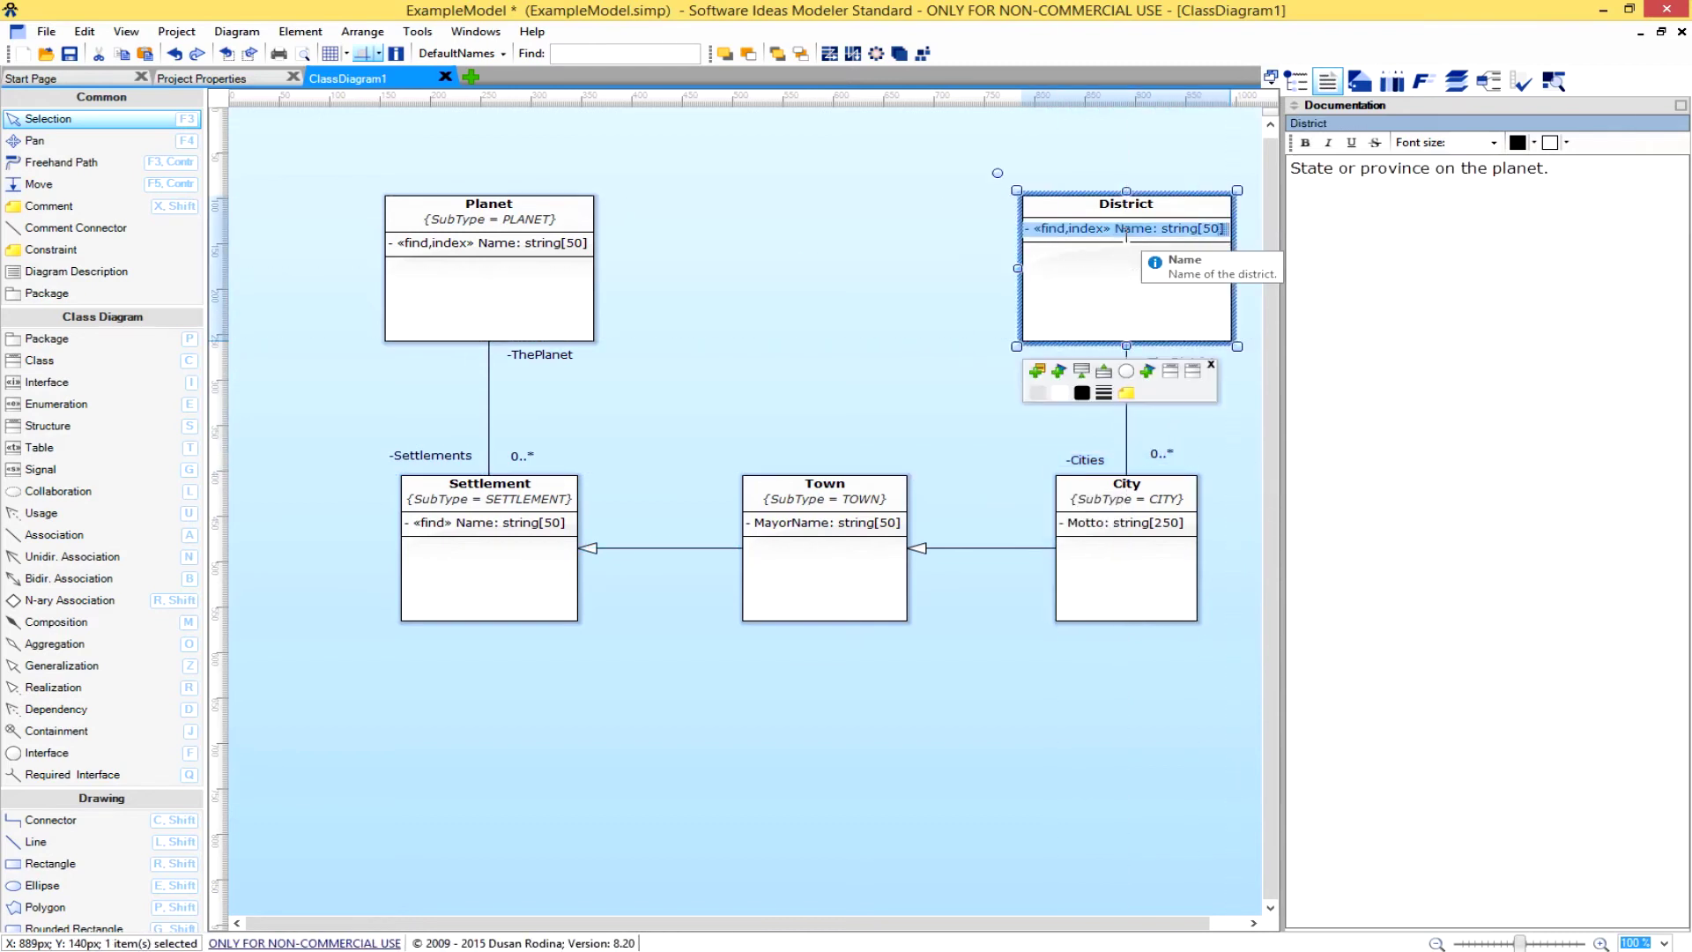
pyautogui.rightClick(1119, 314)
pyautogui.click(1185, 517)
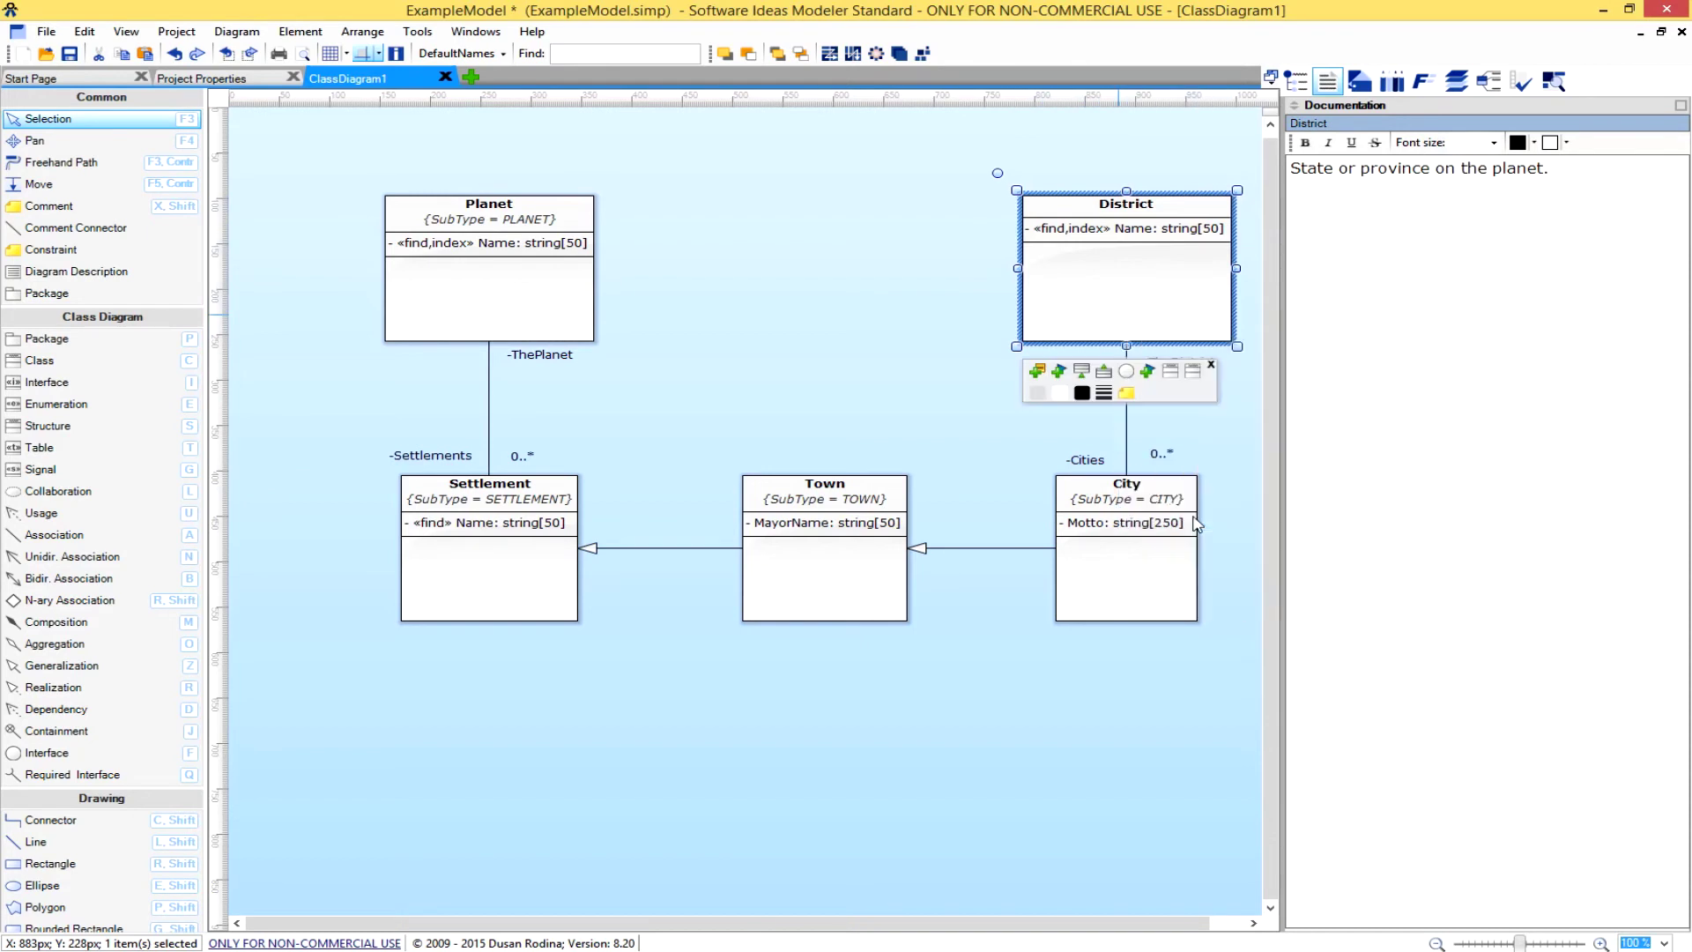
pyautogui.click(1083, 298)
pyautogui.click(1083, 298)
pyautogui.click(1084, 297)
pyautogui.click(1084, 297)
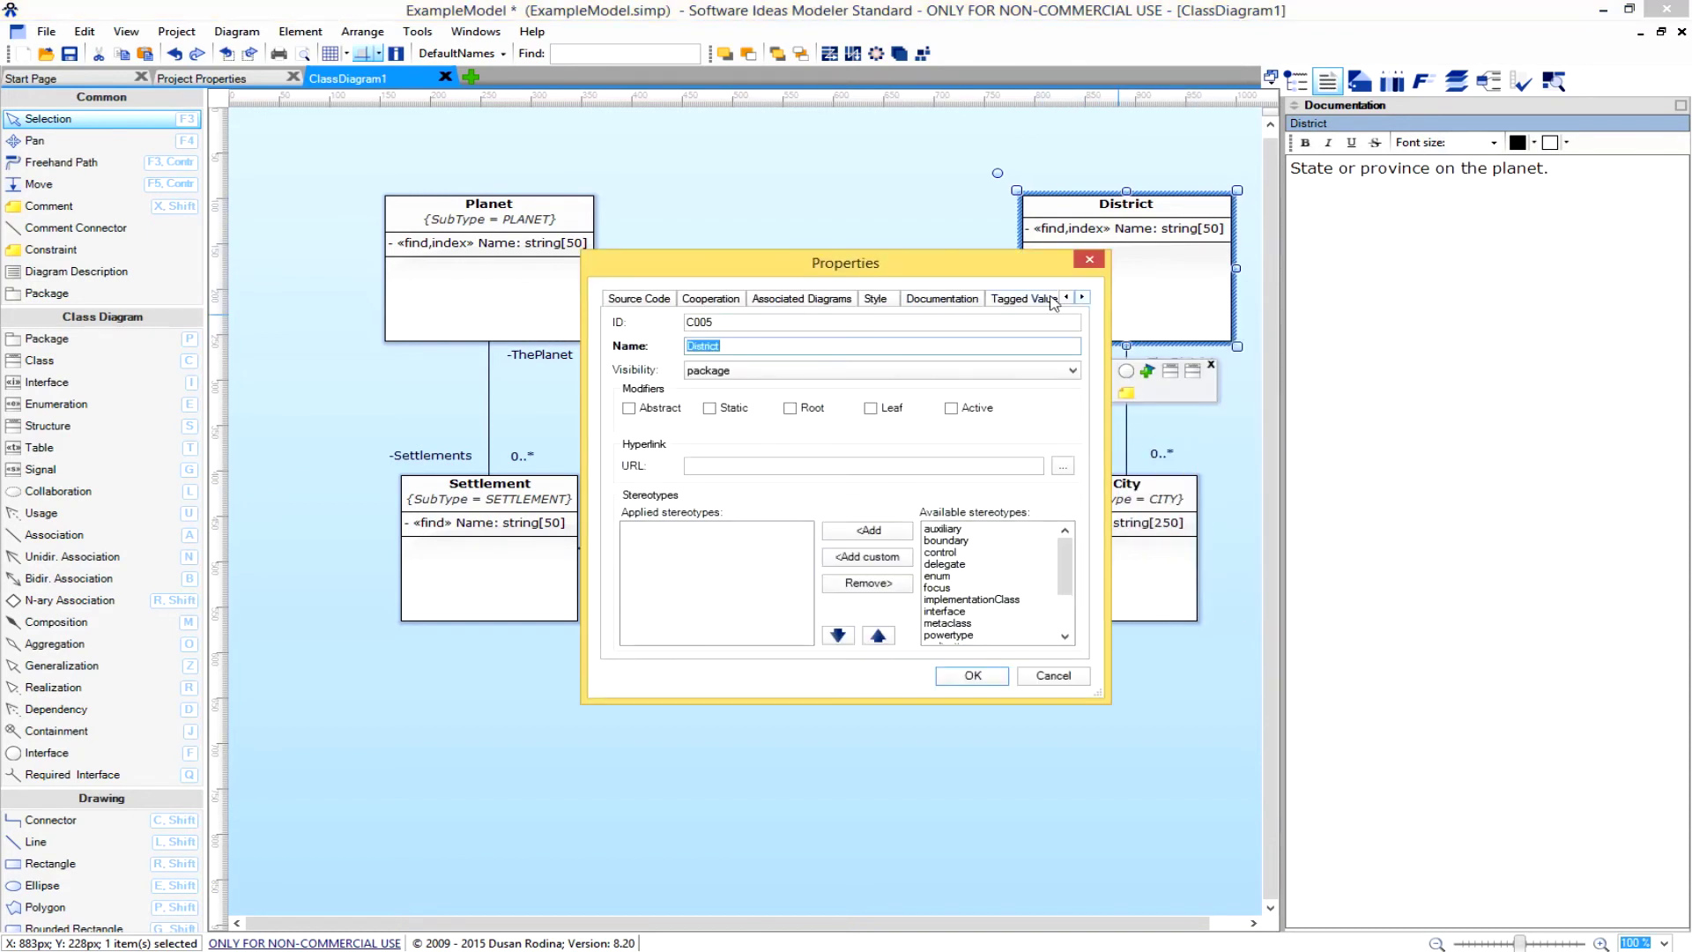
pyautogui.click(1054, 299)
pyautogui.click(1027, 326)
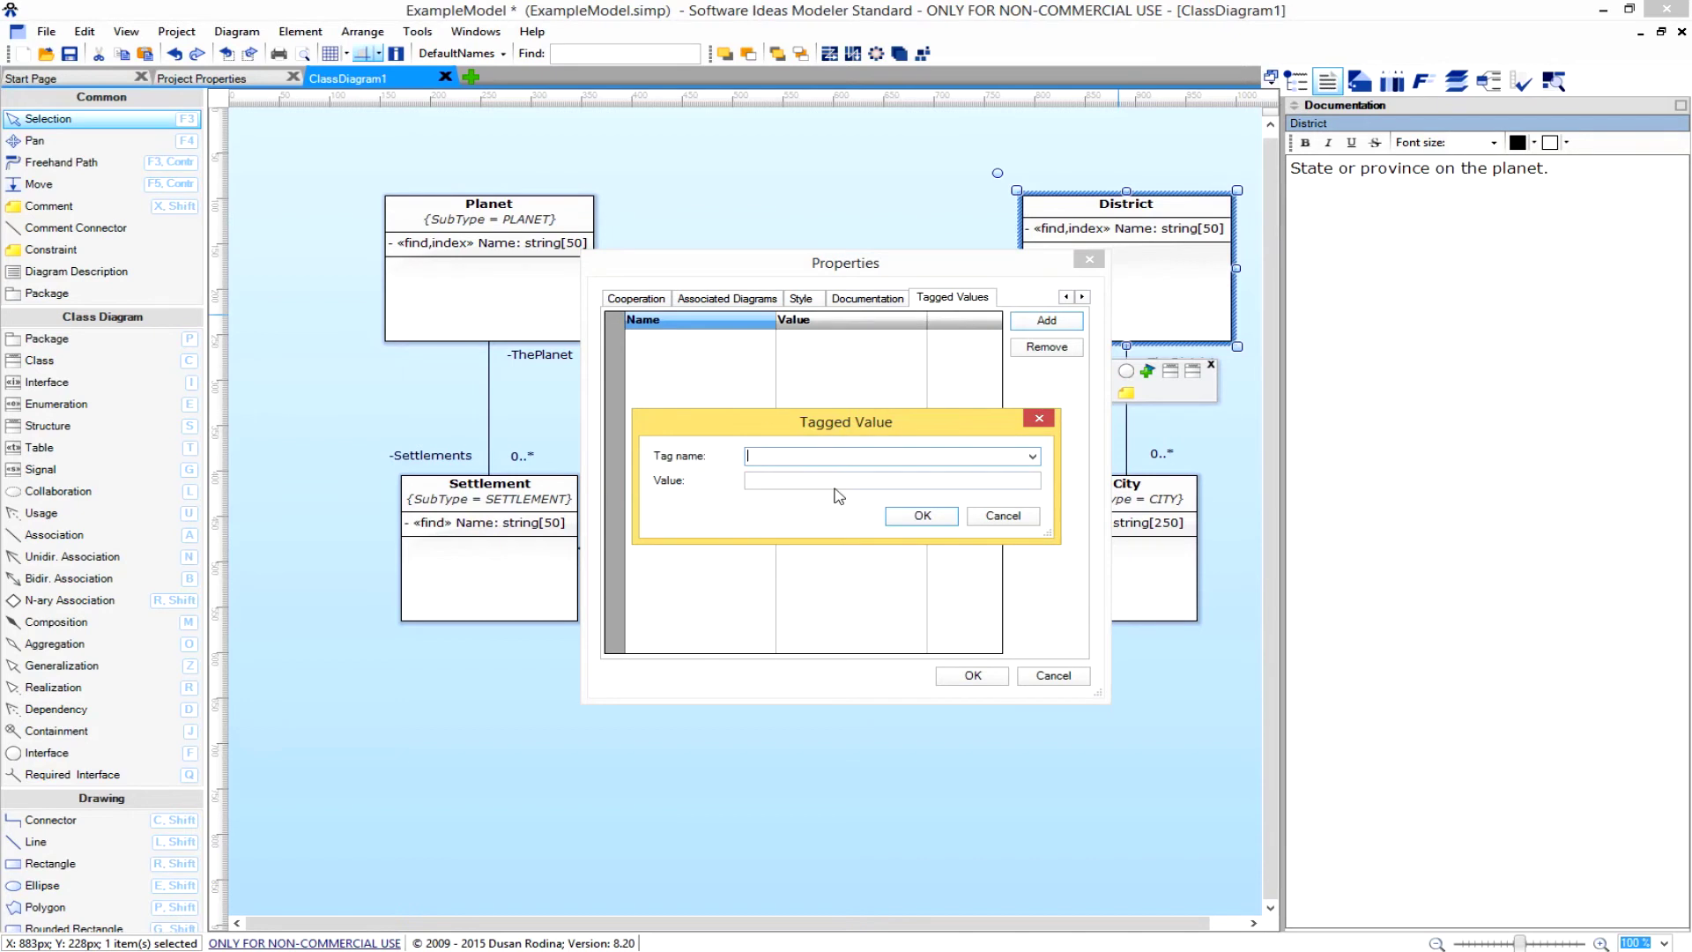
pyautogui.write('subType')
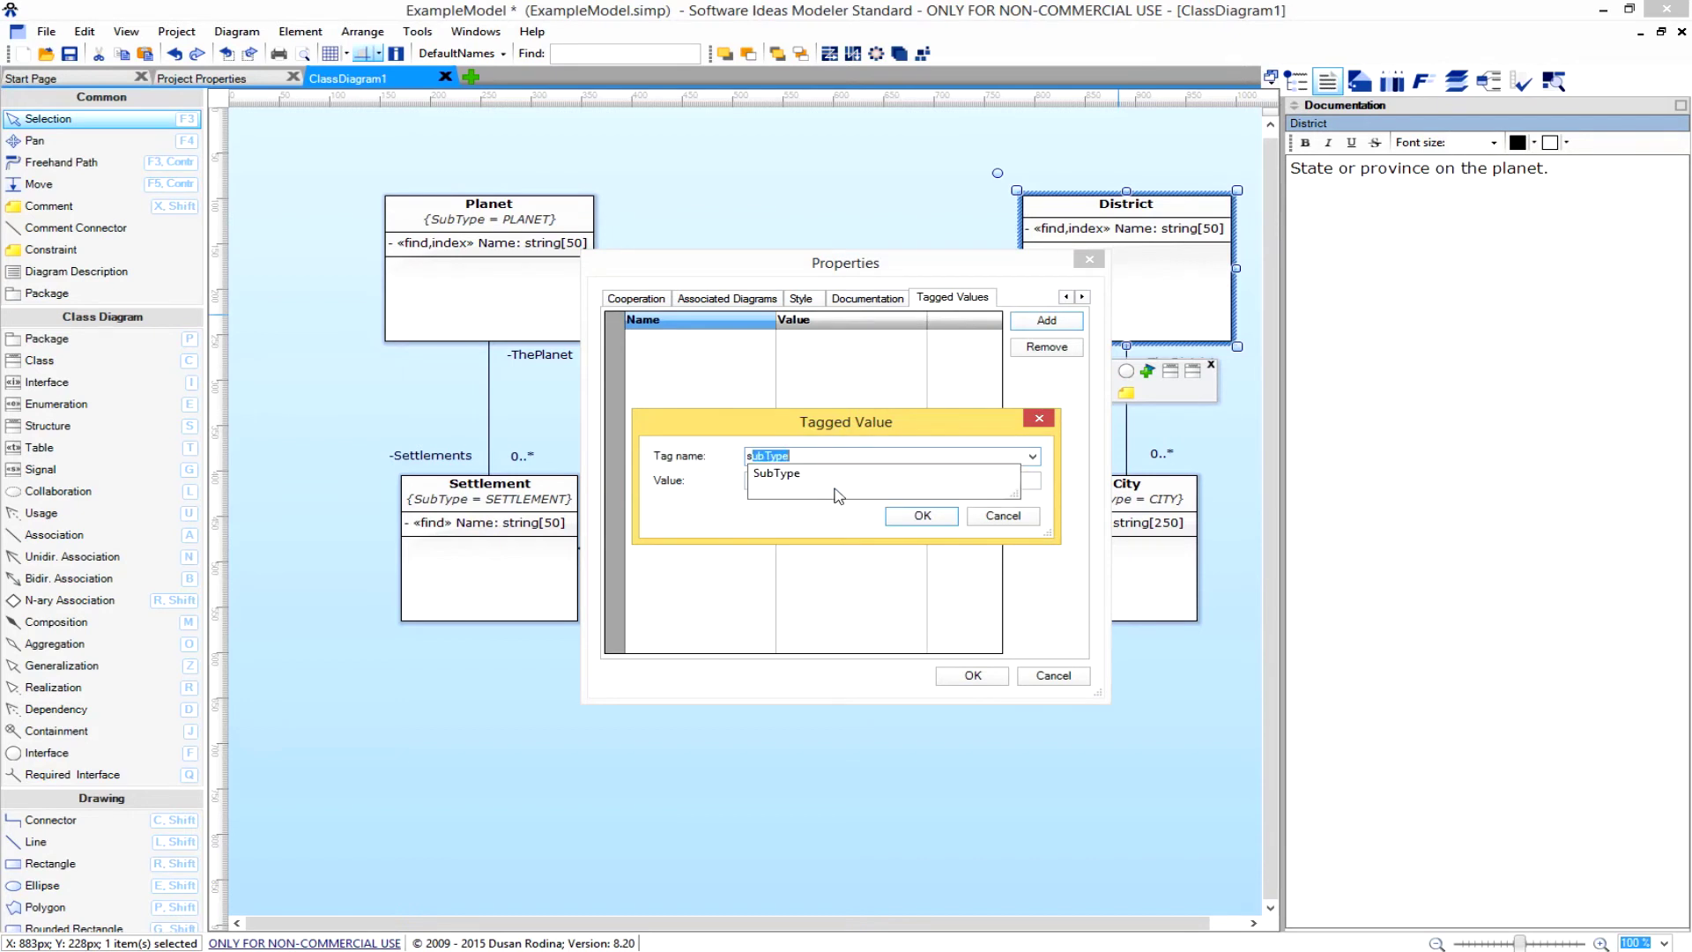
pyautogui.click(795, 476)
pyautogui.click(795, 478)
pyautogui.write('DISTRICT')
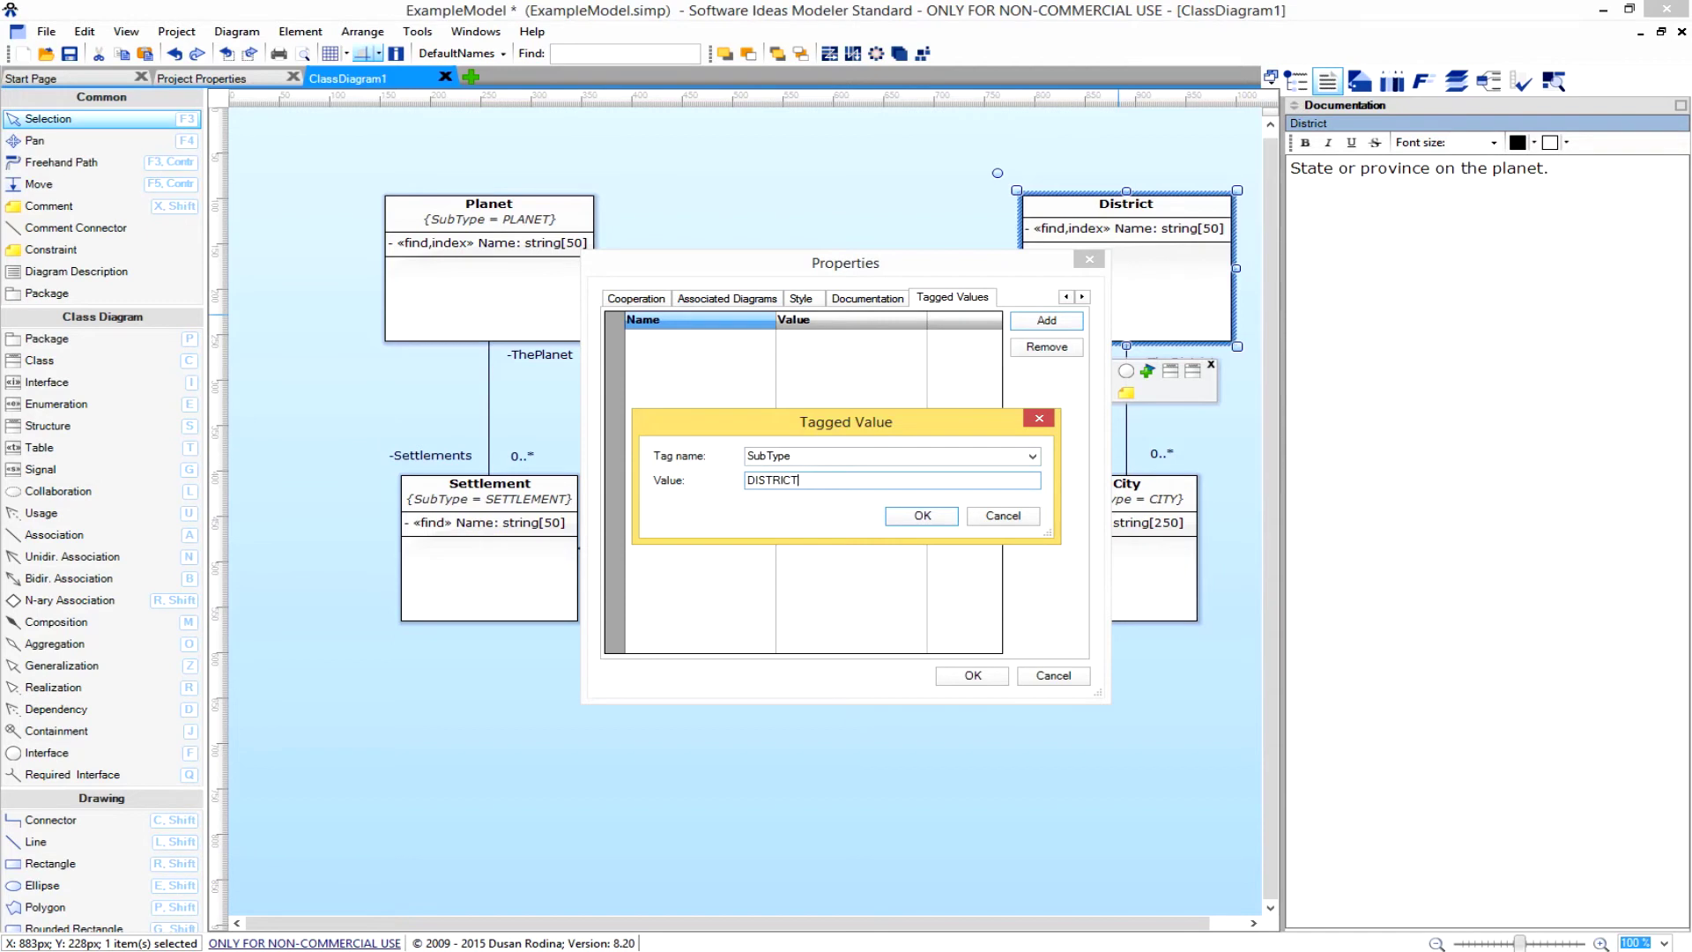
pyautogui.click(921, 516)
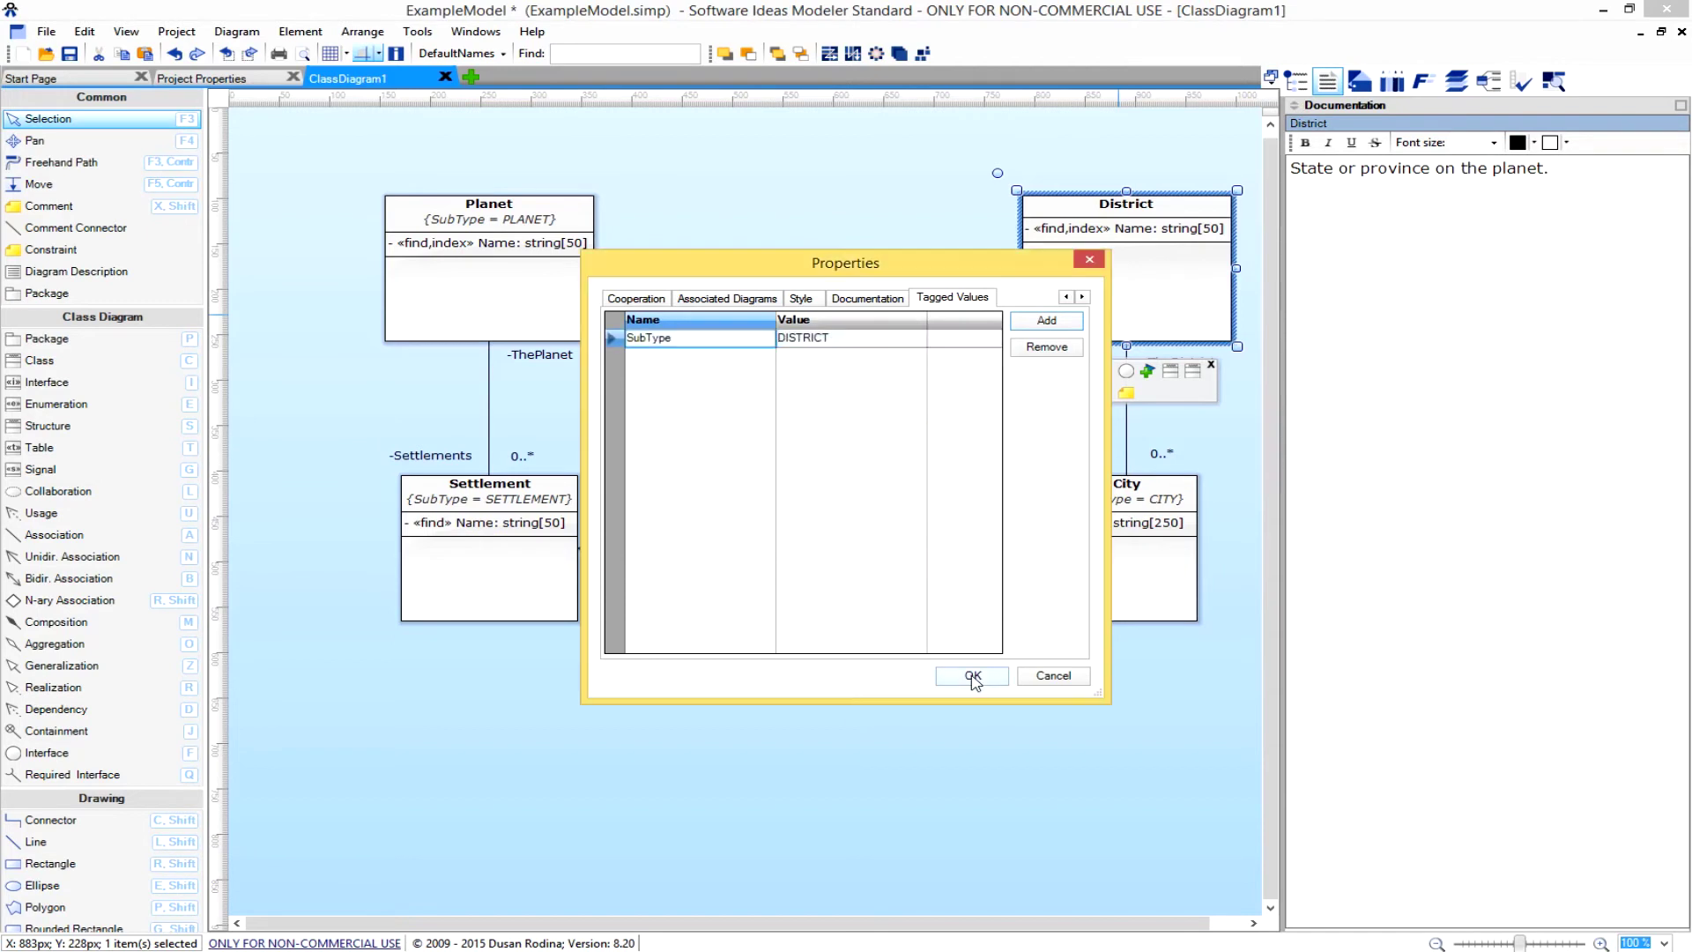
pyautogui.click(973, 676)
pyautogui.click(968, 673)
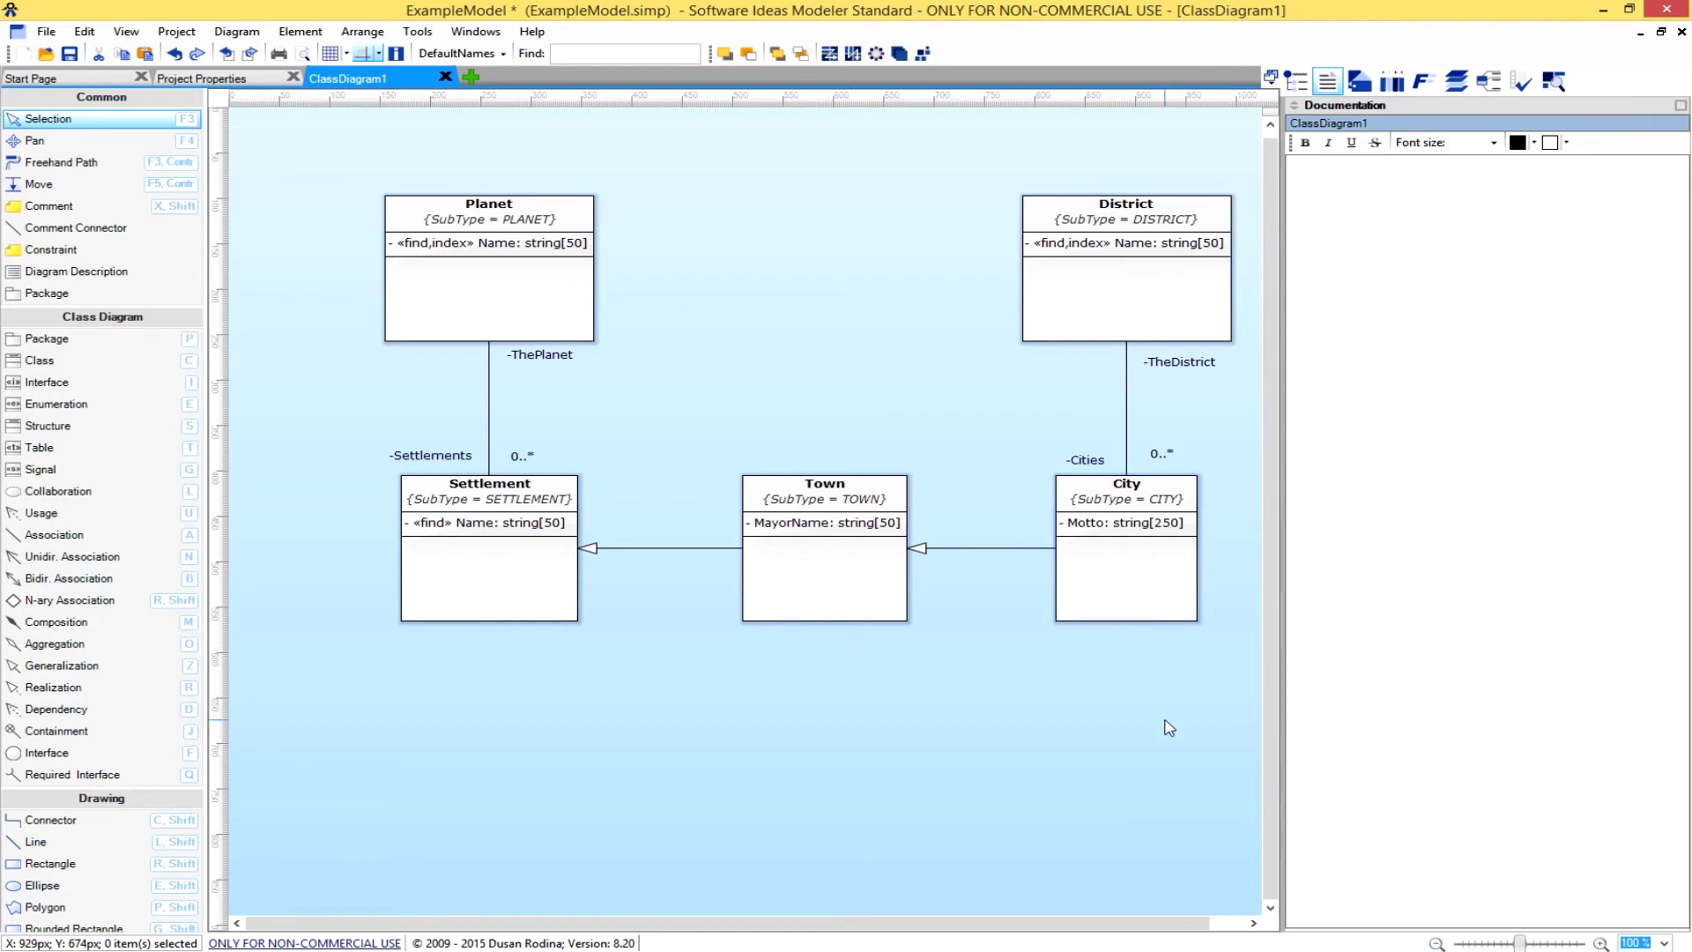
# Save the ExampleModel project and generate its code with the SQLINQ Generator on the Example Model object in Unity.
pyautogui.click(69, 54)
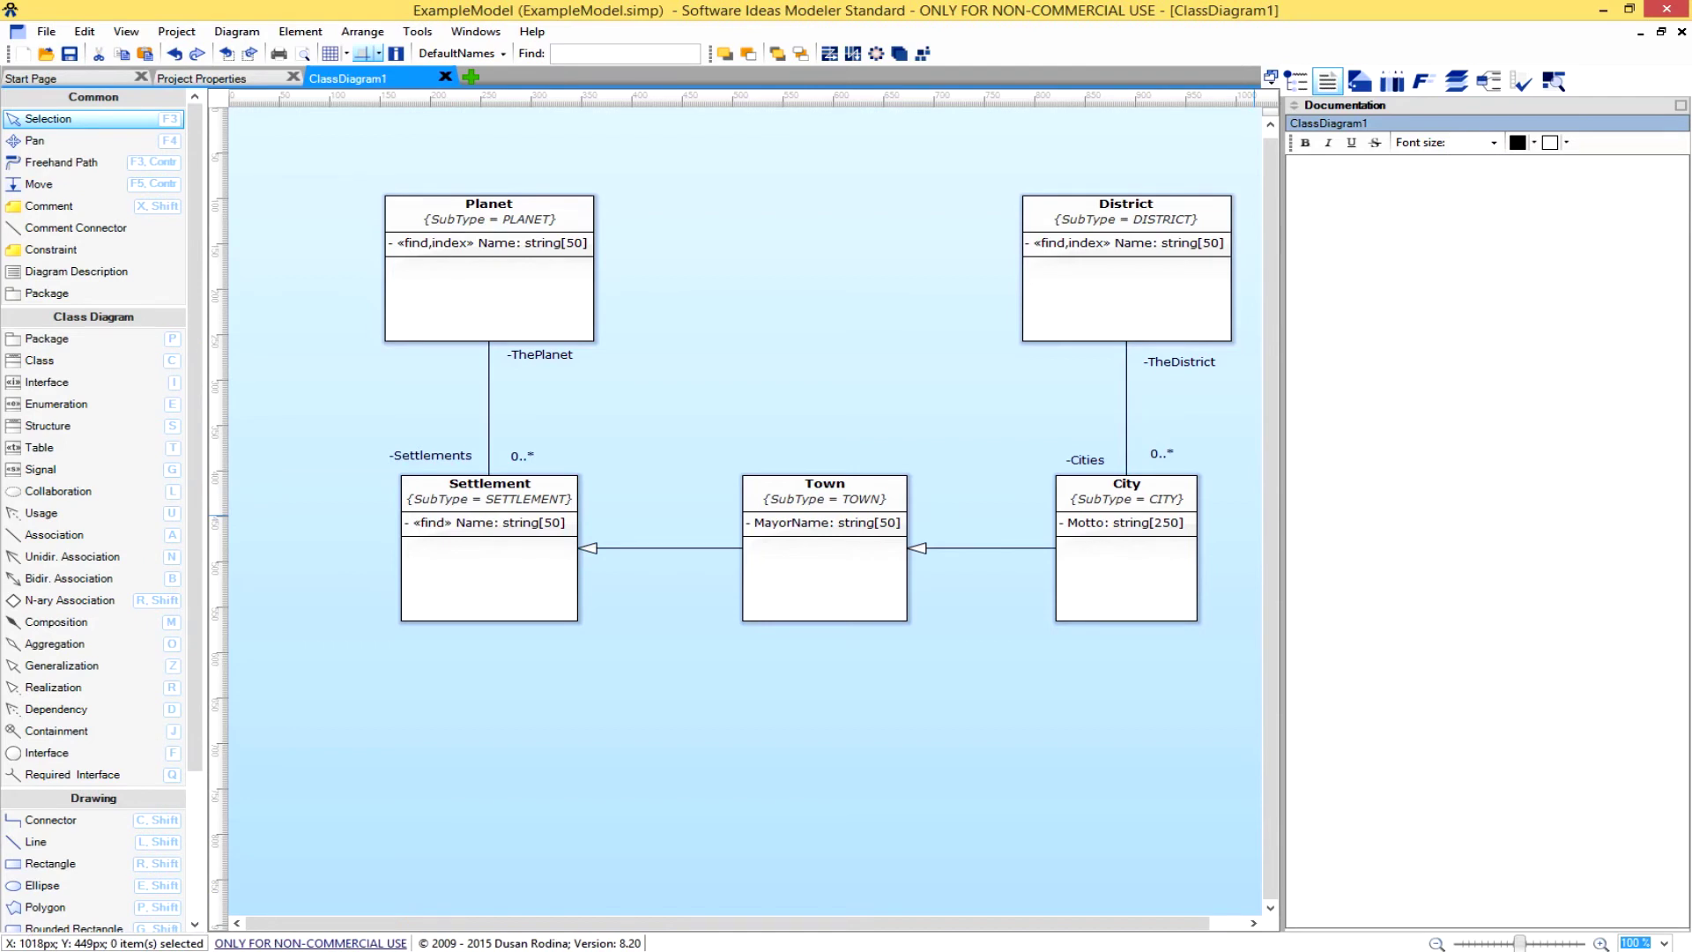
pyautogui.hotkey('alt', 'Tab')
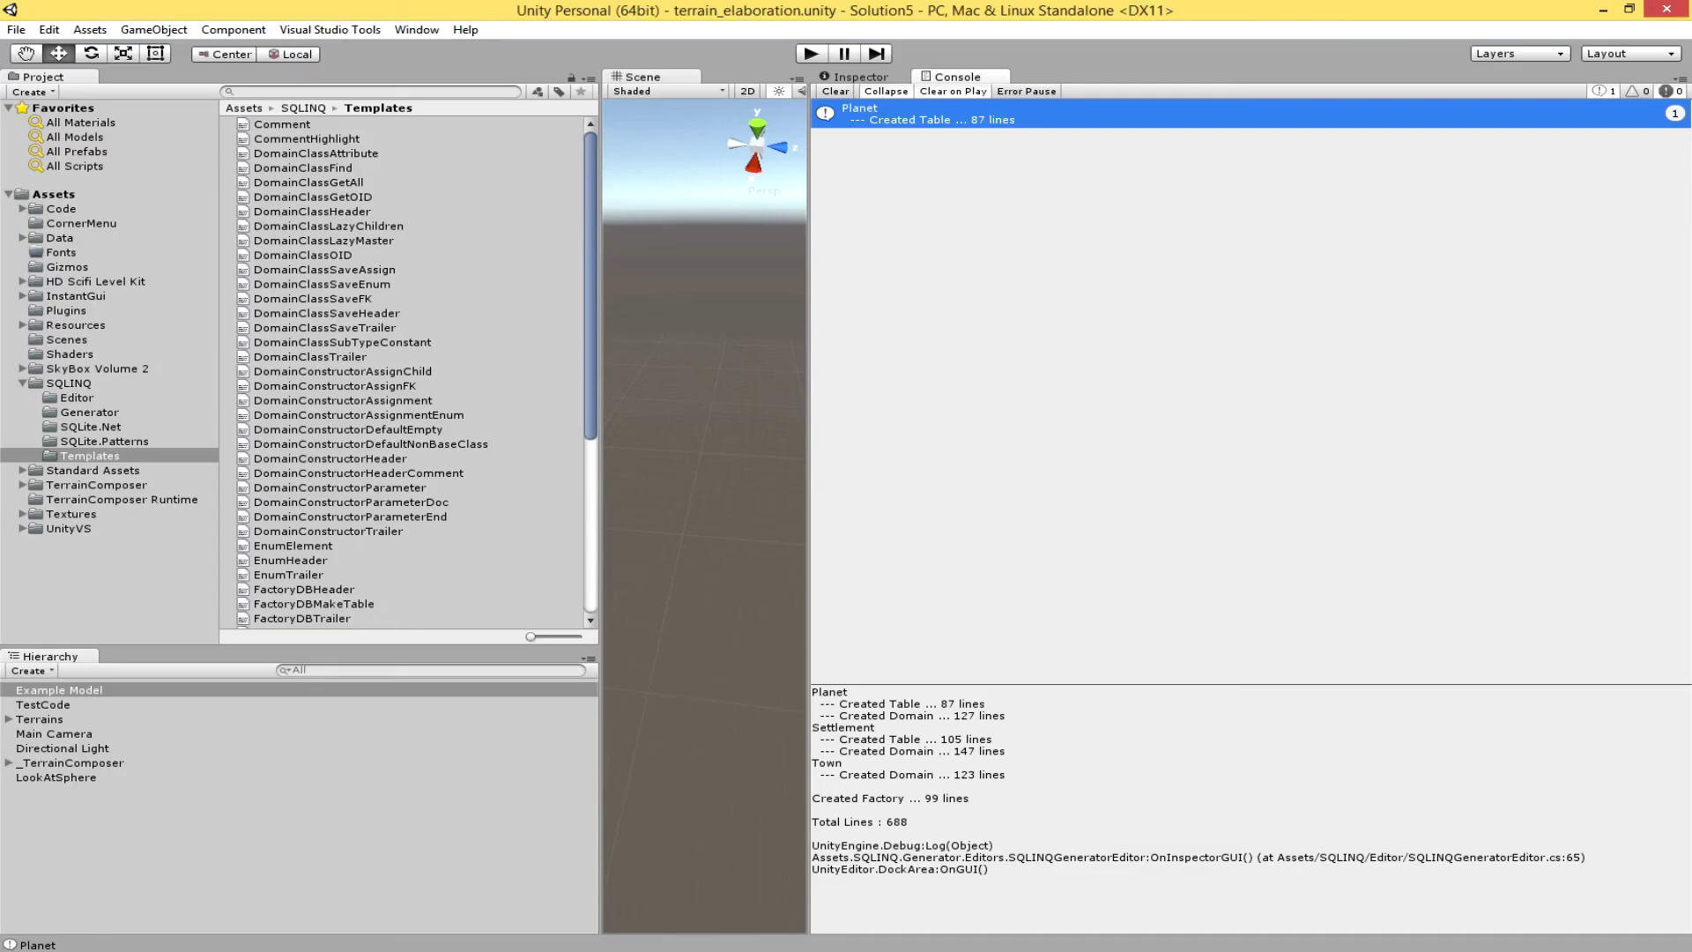
pyautogui.click(851, 87)
pyautogui.click(853, 79)
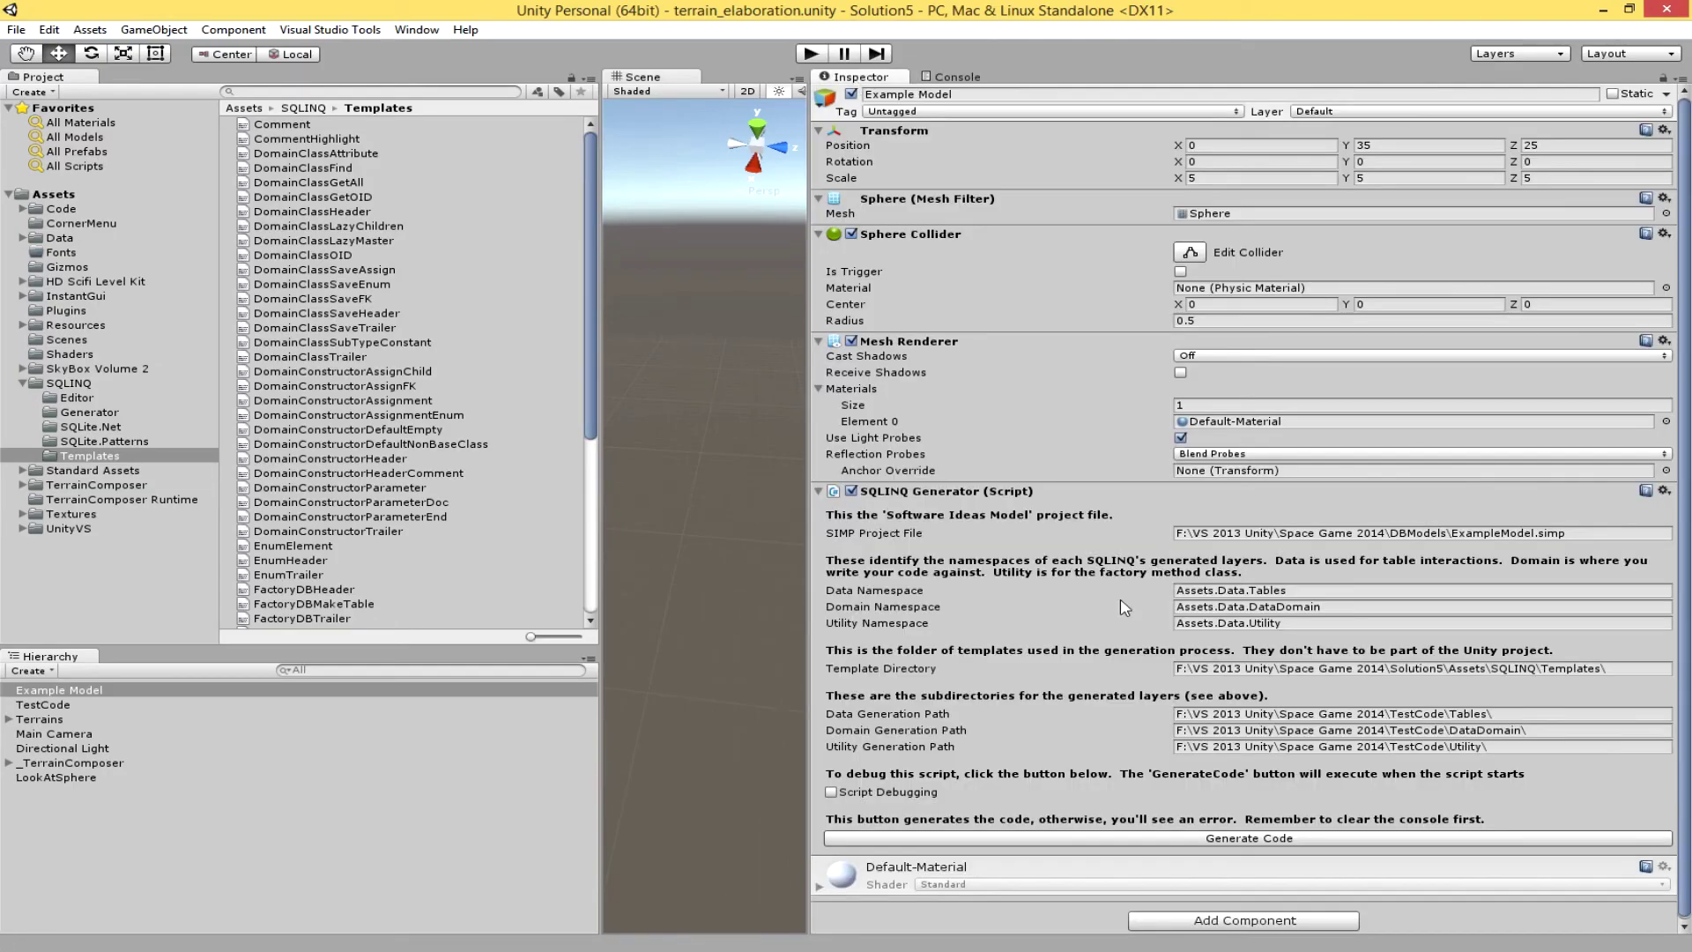
pyautogui.click(1377, 839)
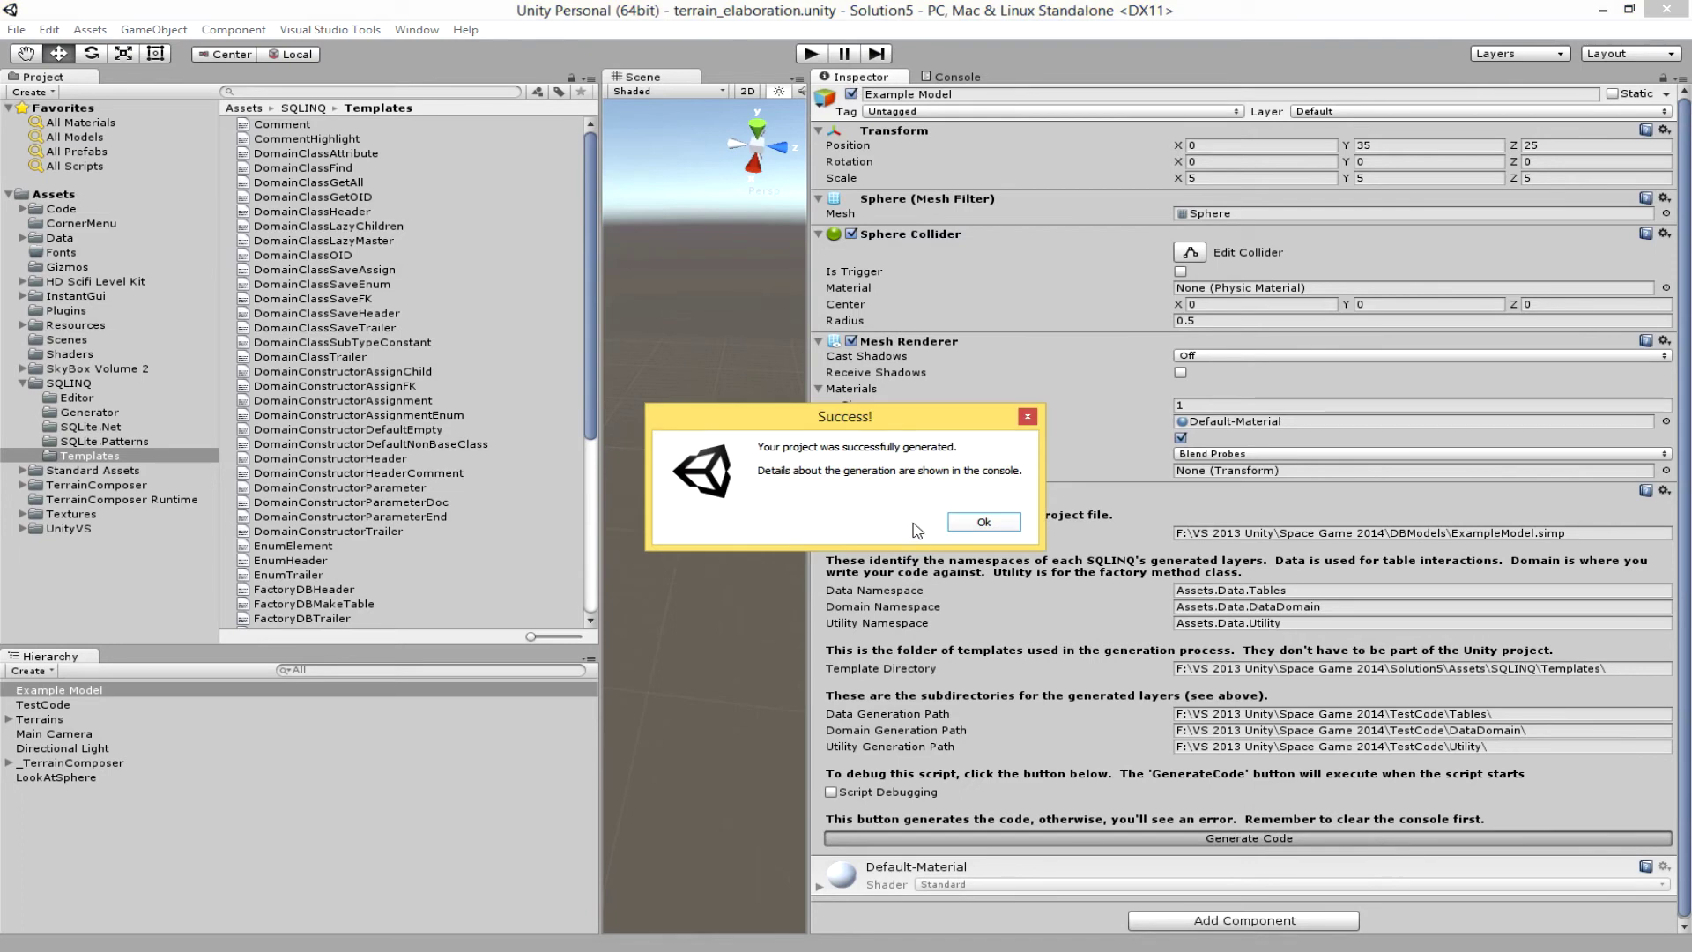
pyautogui.click(957, 523)
# Review the code generation report in the Unity console, and return to the Example Model object's settings.
pyautogui.click(940, 84)
pyautogui.click(905, 124)
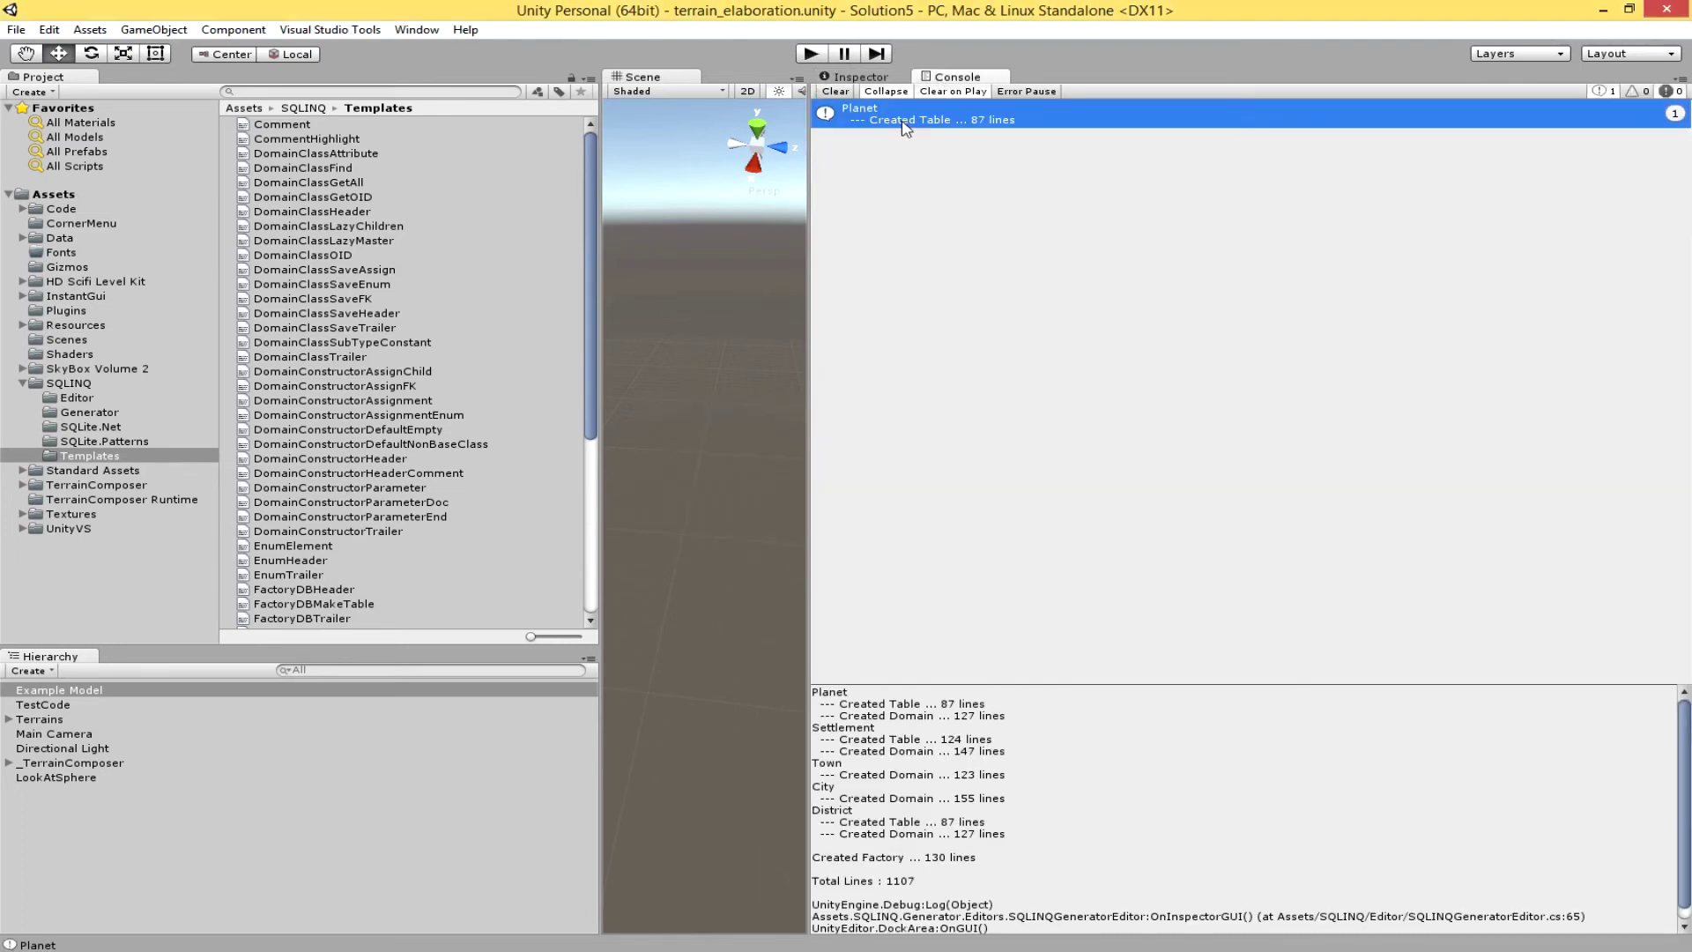
pyautogui.click(877, 79)
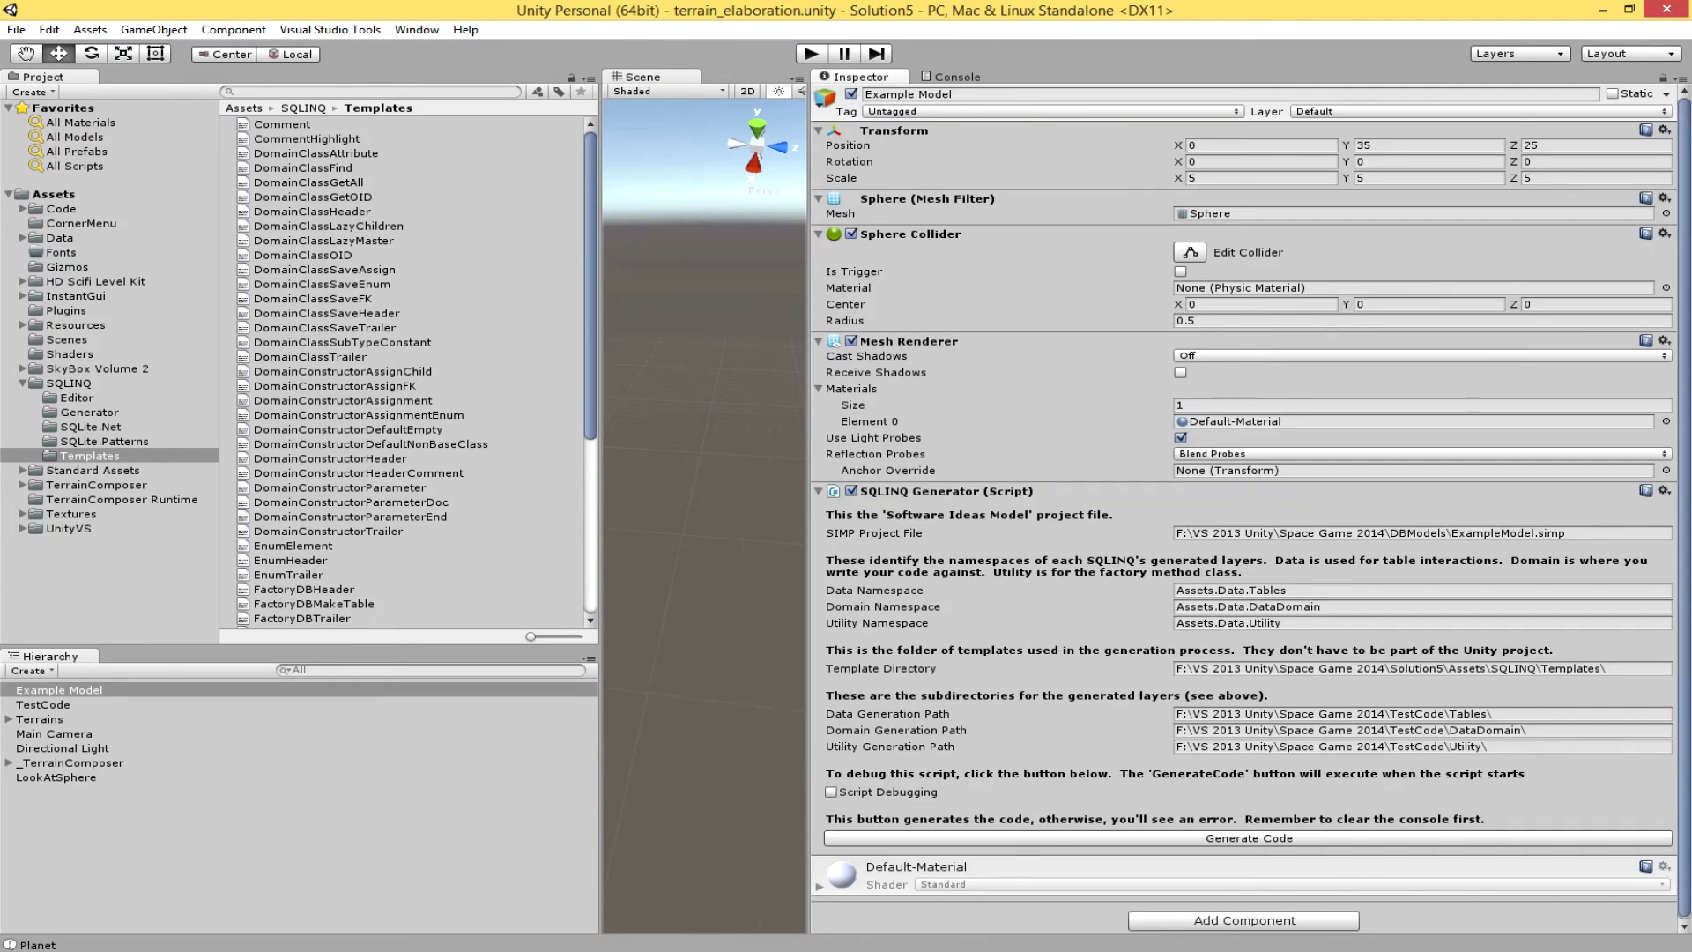
# Switch to Notepad++ and close the open Factories.cs, SettlementTable.cs, Settlement.cs and Town.cs files.
pyautogui.hotkey('alt', 'Tab')
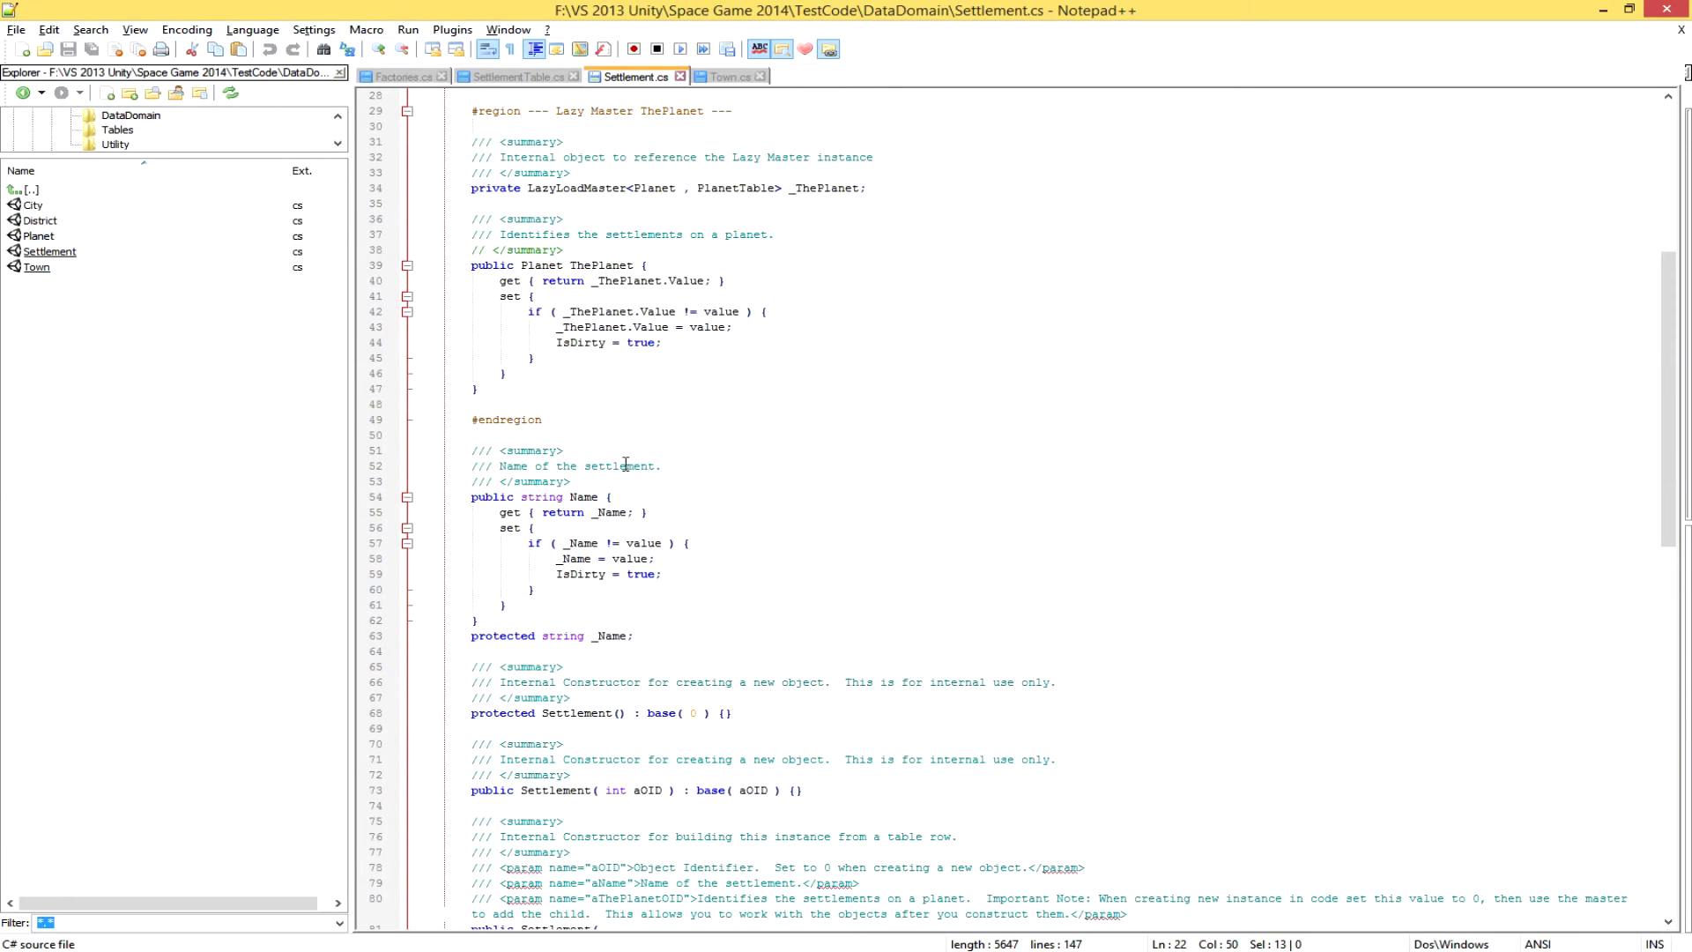
pyautogui.click(442, 76)
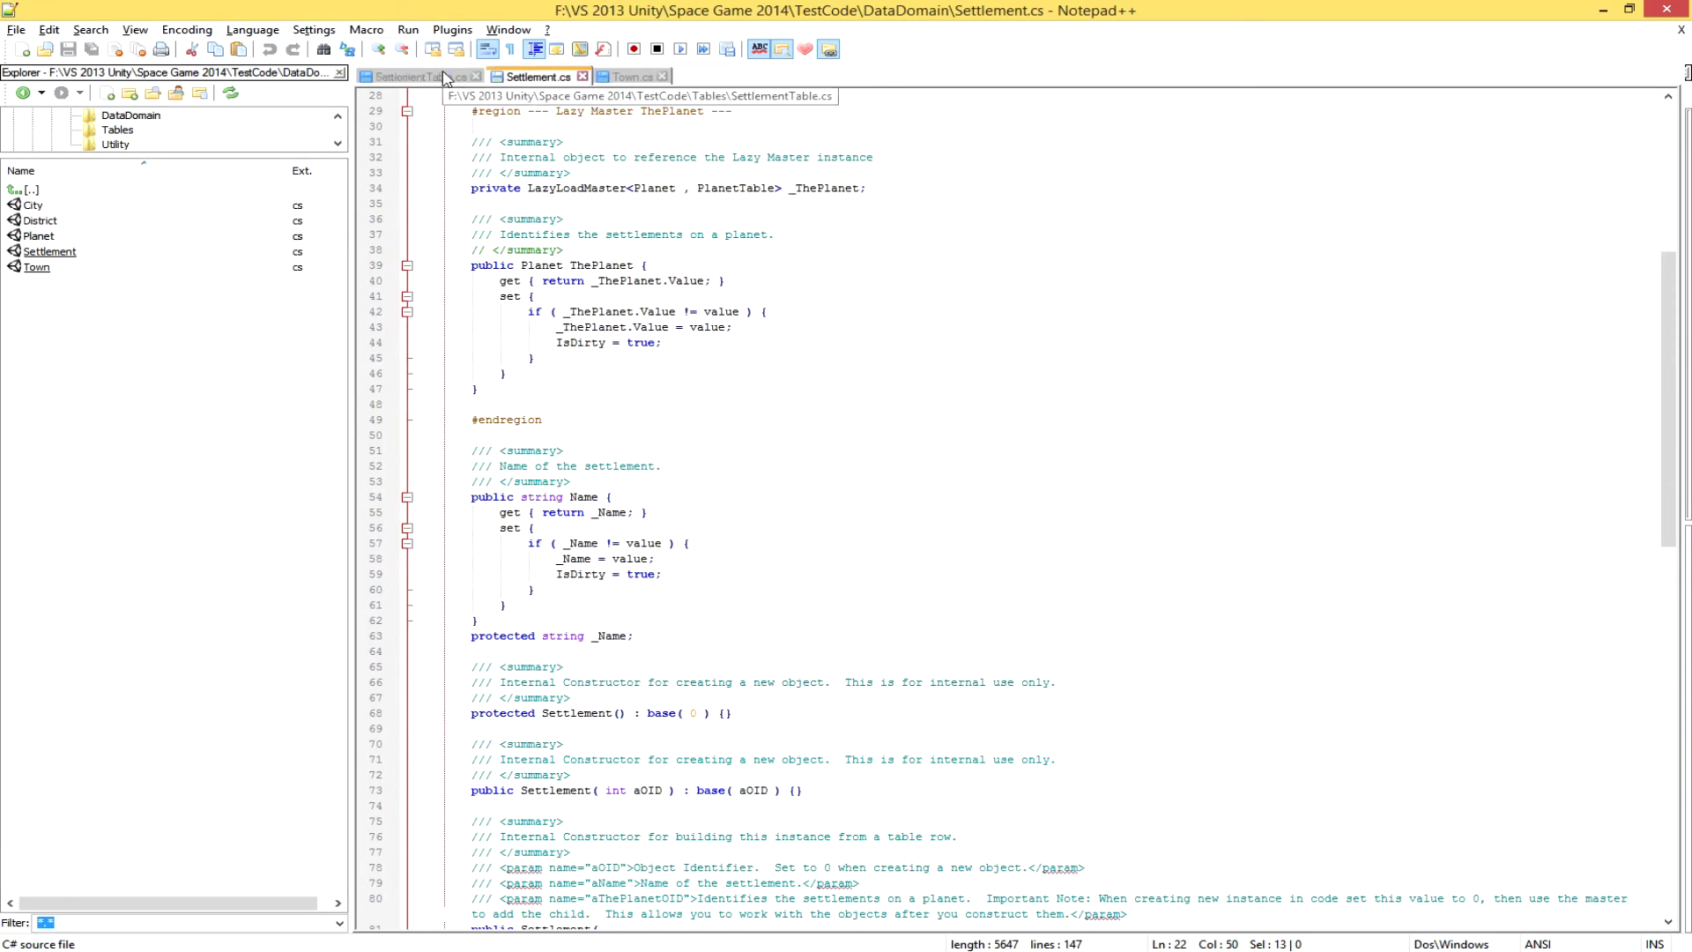
pyautogui.click(478, 77)
pyautogui.click(450, 76)
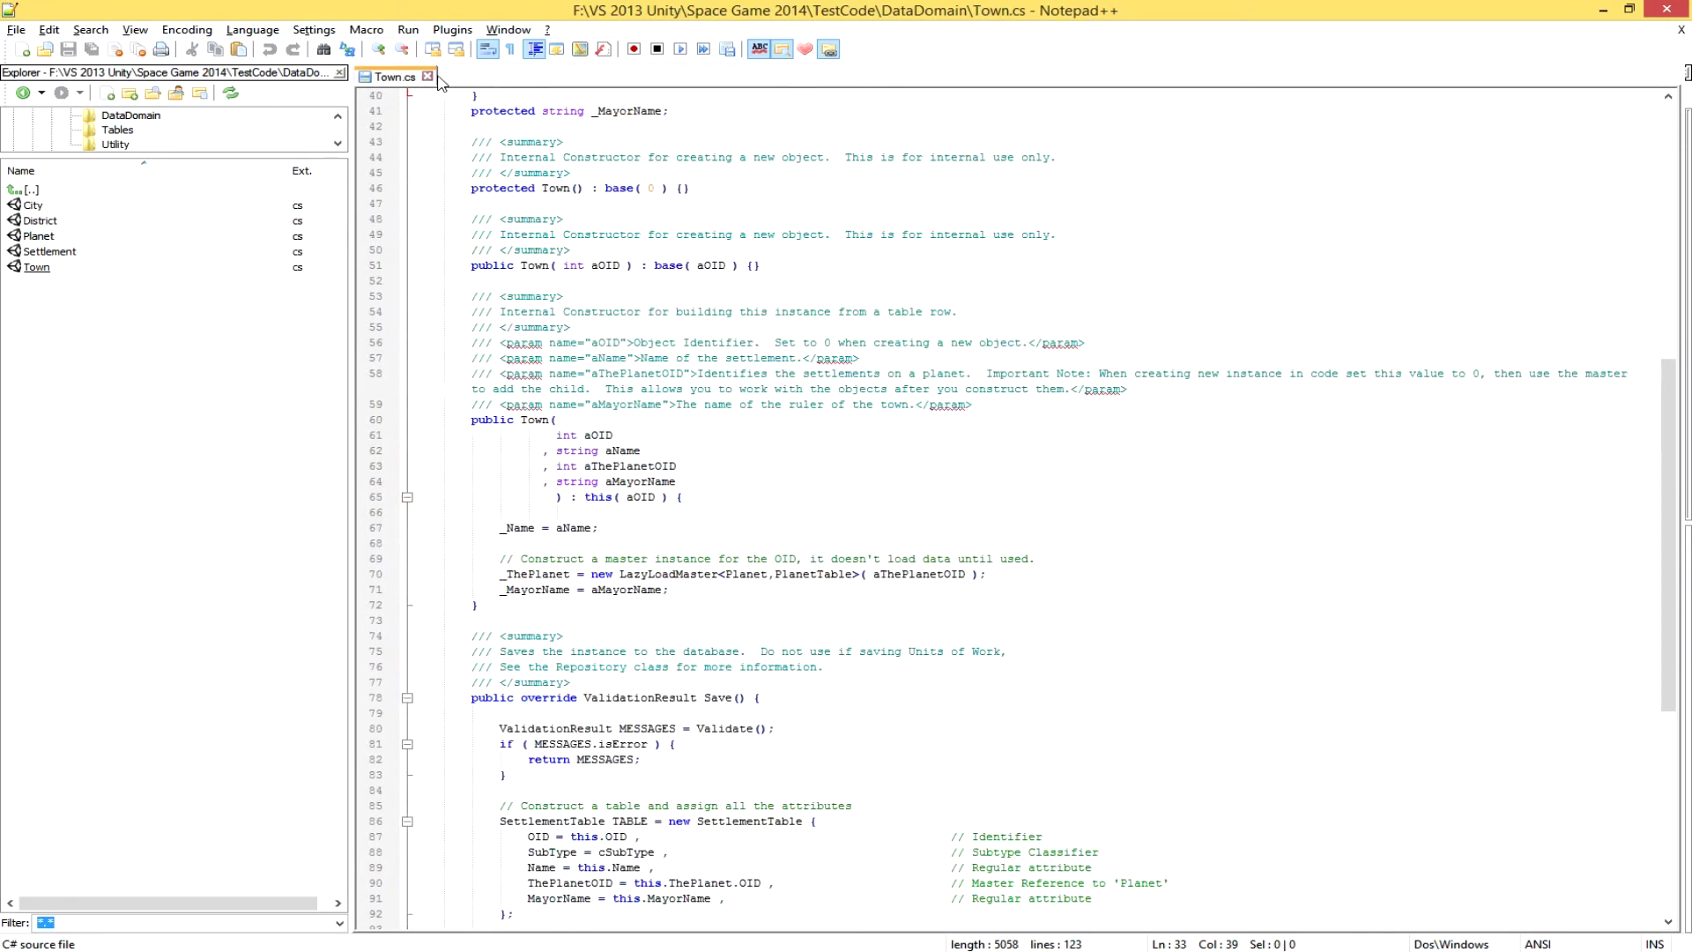
pyautogui.click(423, 77)
# Open the regenerated Factories.cs from the Utility folder and examine the DistrictTable registrations and the table creation calls in MakeDatabase.
pyautogui.click(106, 145)
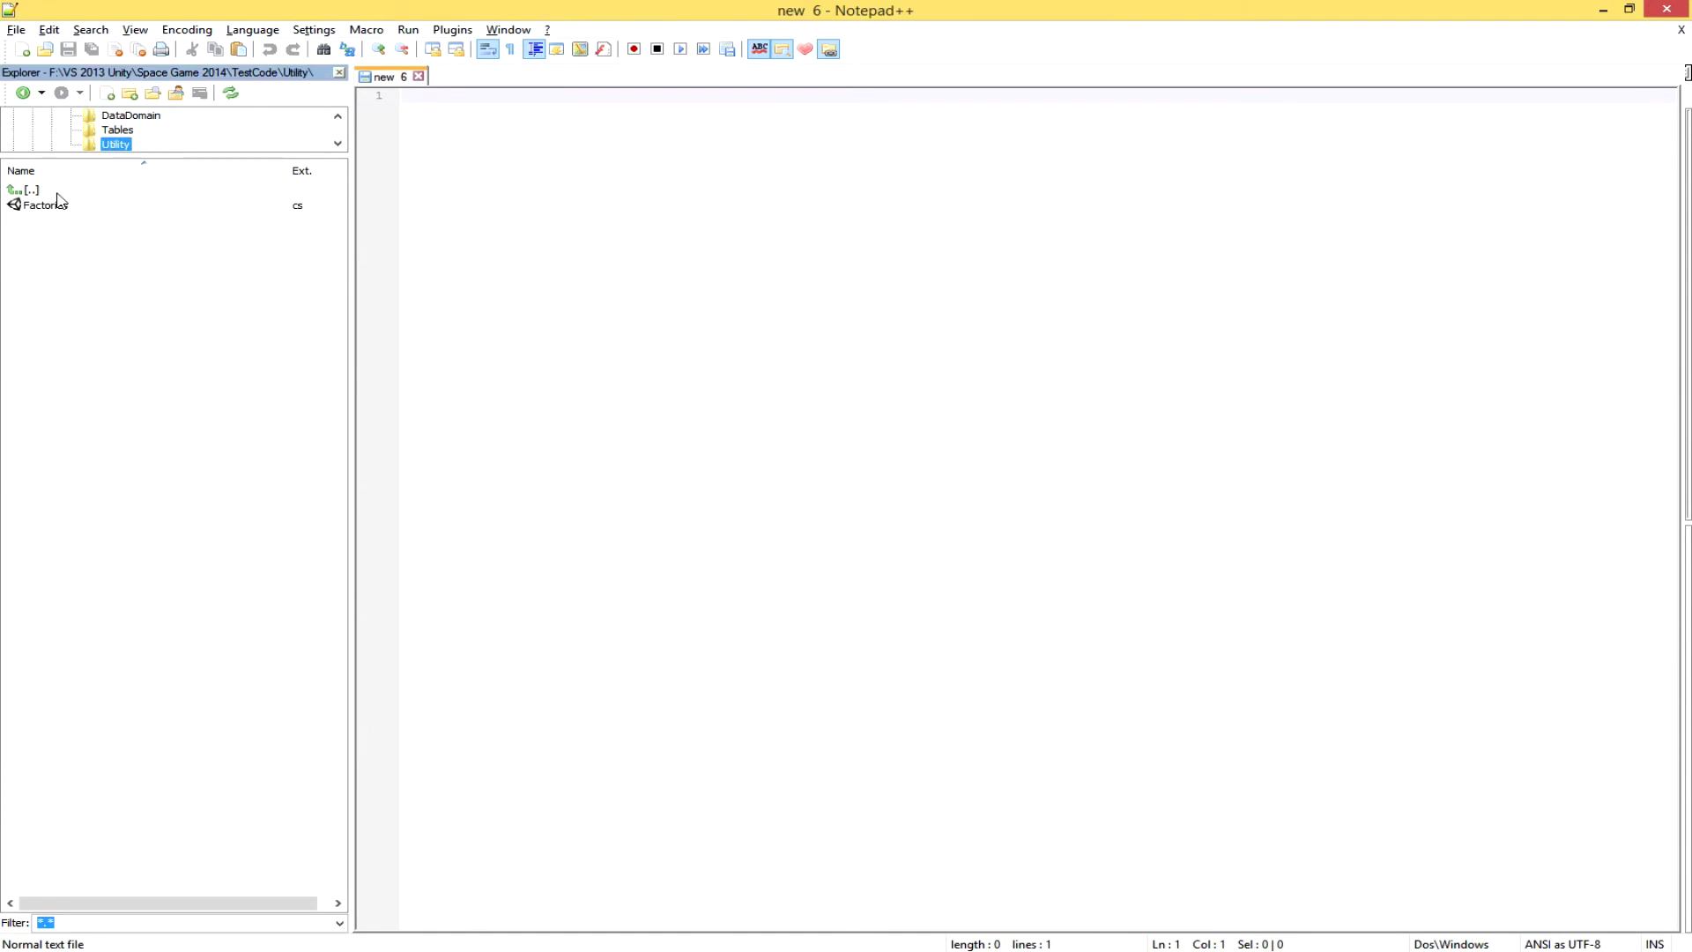
pyautogui.doubleClick(60, 205)
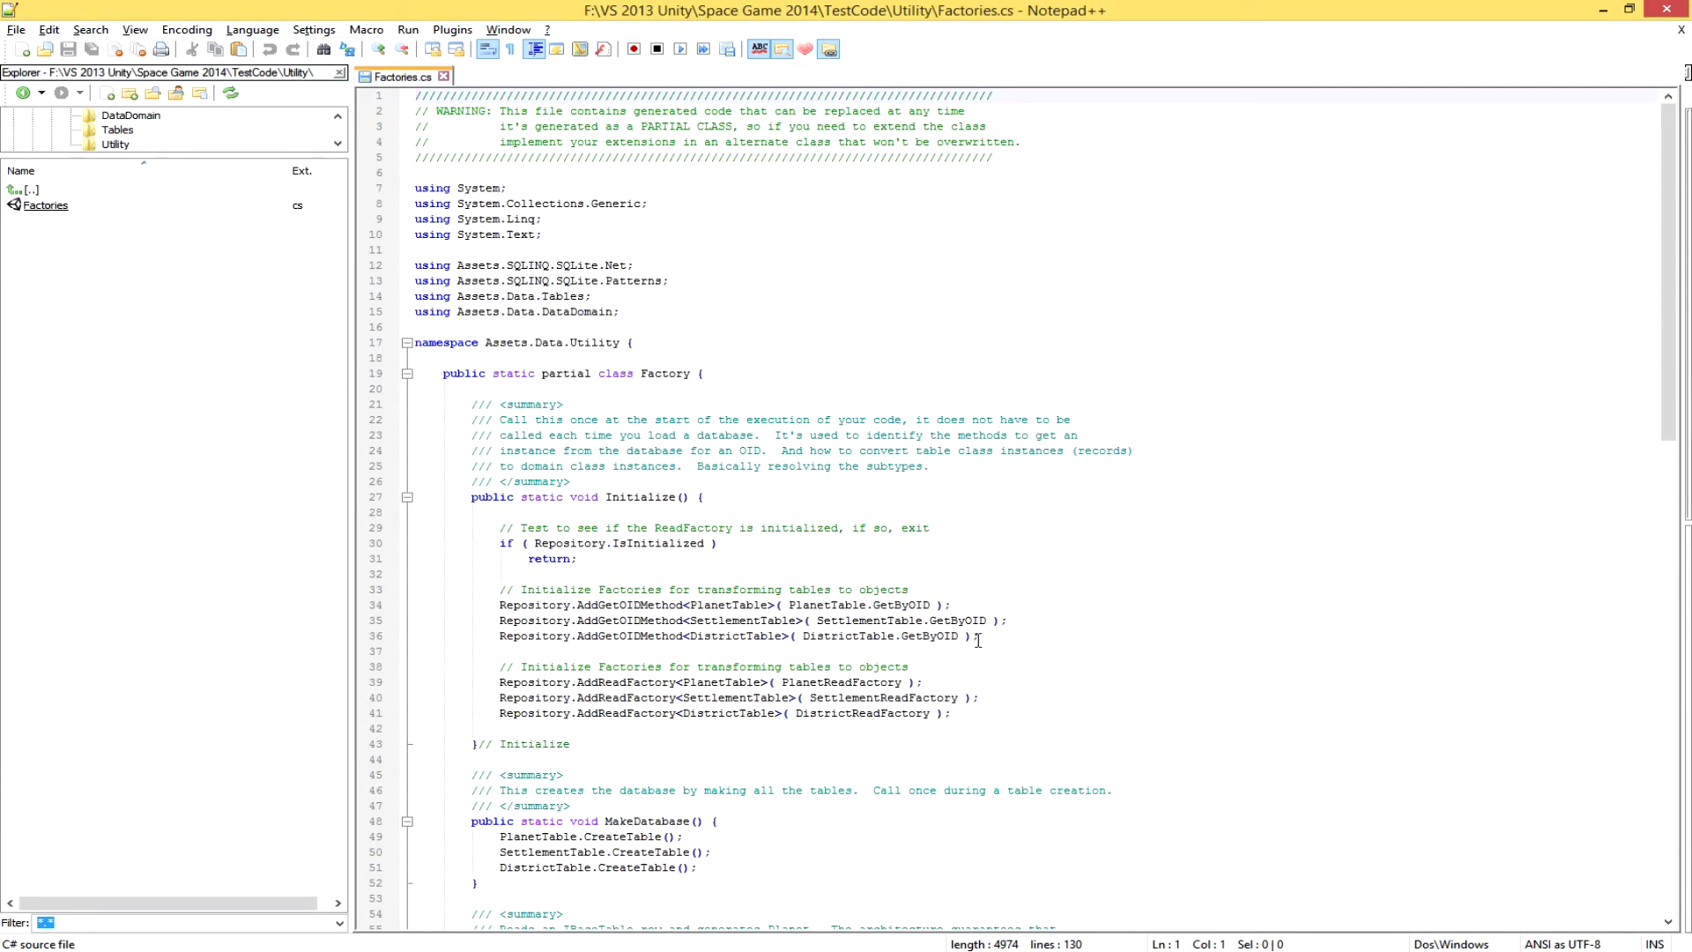
pyautogui.moveTo(980, 635); pyautogui.dragTo(410, 641)
pyautogui.moveTo(963, 716); pyautogui.dragTo(340, 709)
pyautogui.moveTo(727, 870); pyautogui.dragTo(370, 837)
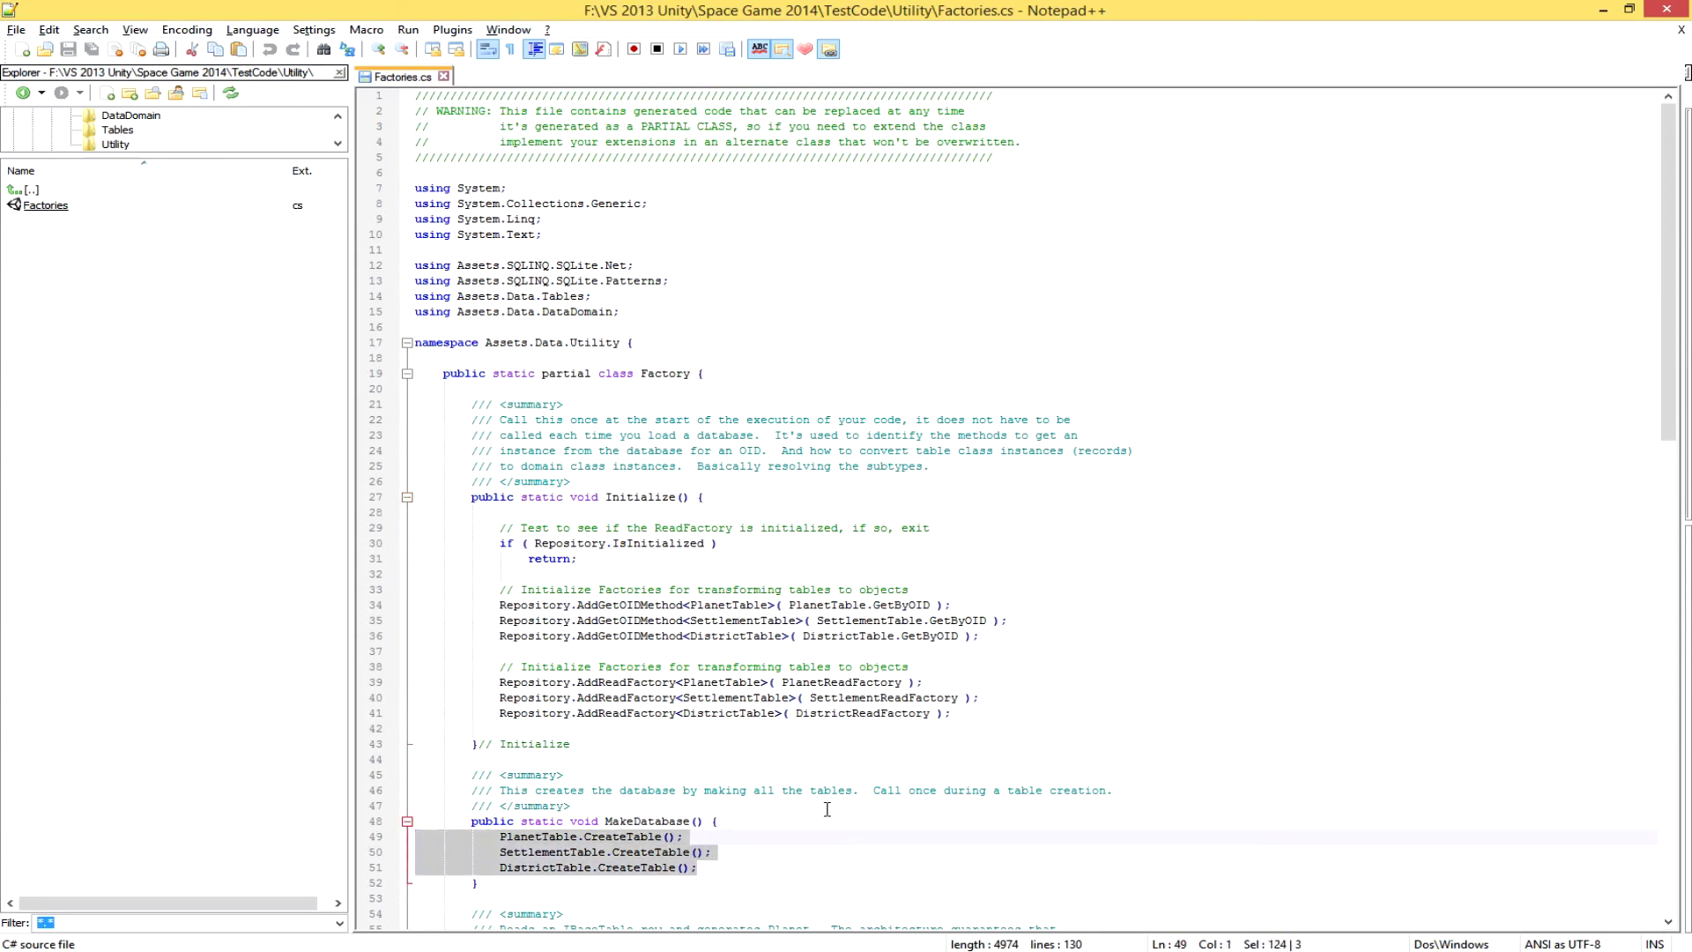
# Examine the City case in SettlementReadFactory and the DistrictReadFactory method in Factories.cs.
pyautogui.scroll(-13, 827, 809)
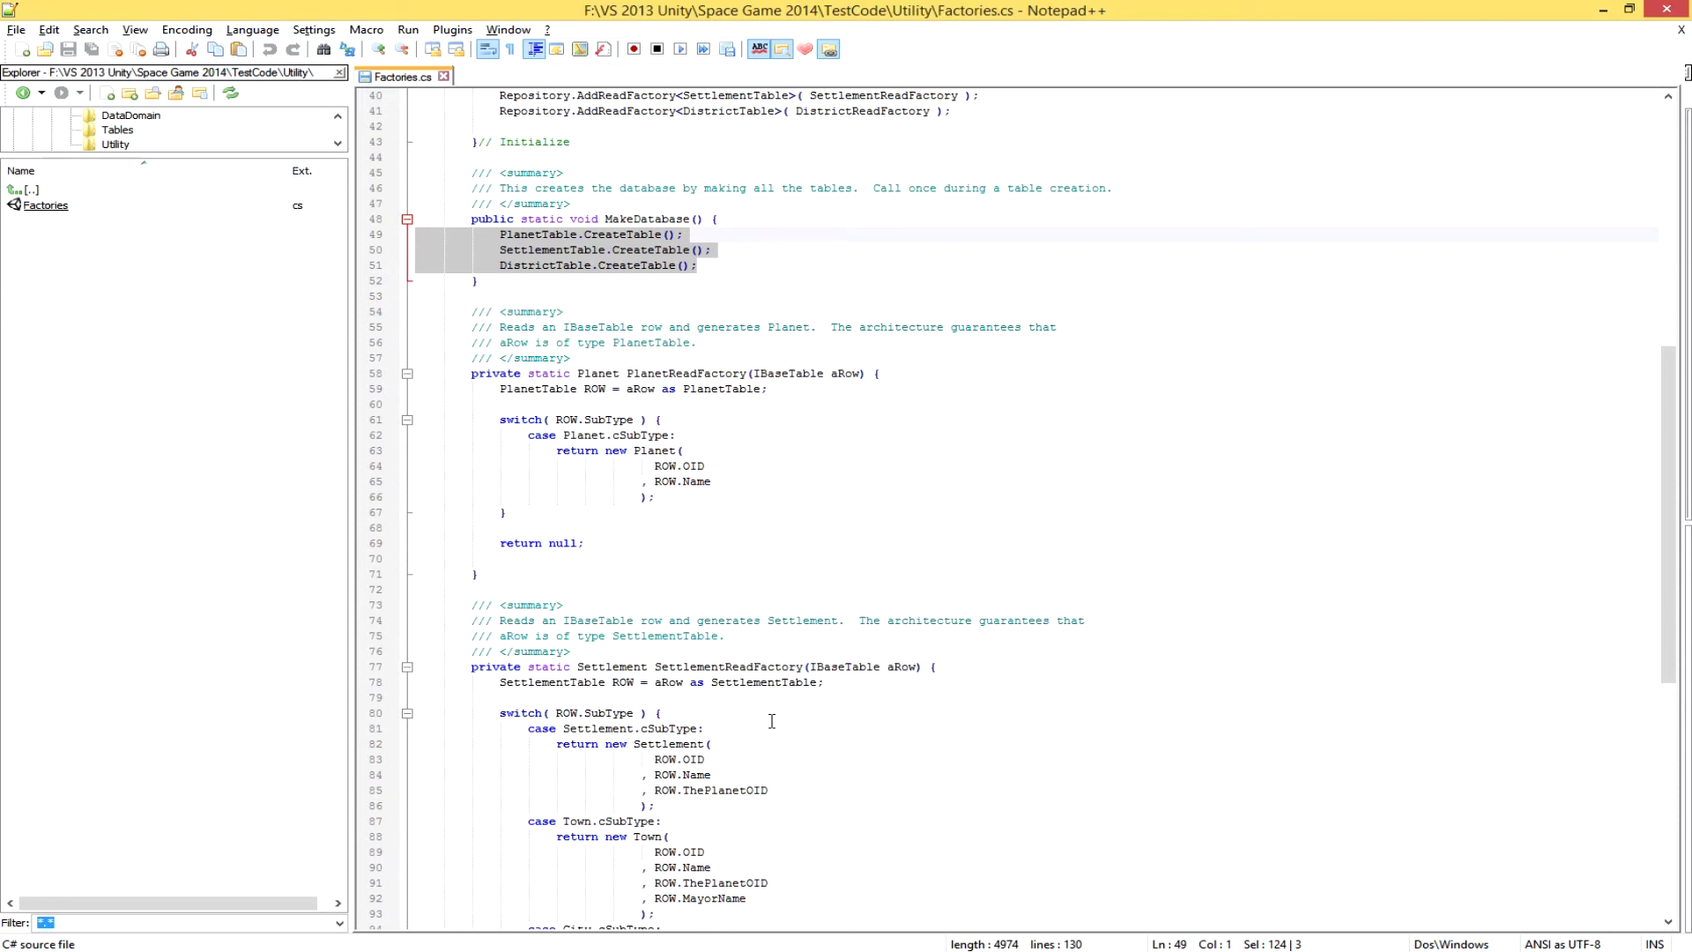
pyautogui.scroll(-4, 772, 720)
pyautogui.moveTo(672, 865); pyautogui.dragTo(342, 756)
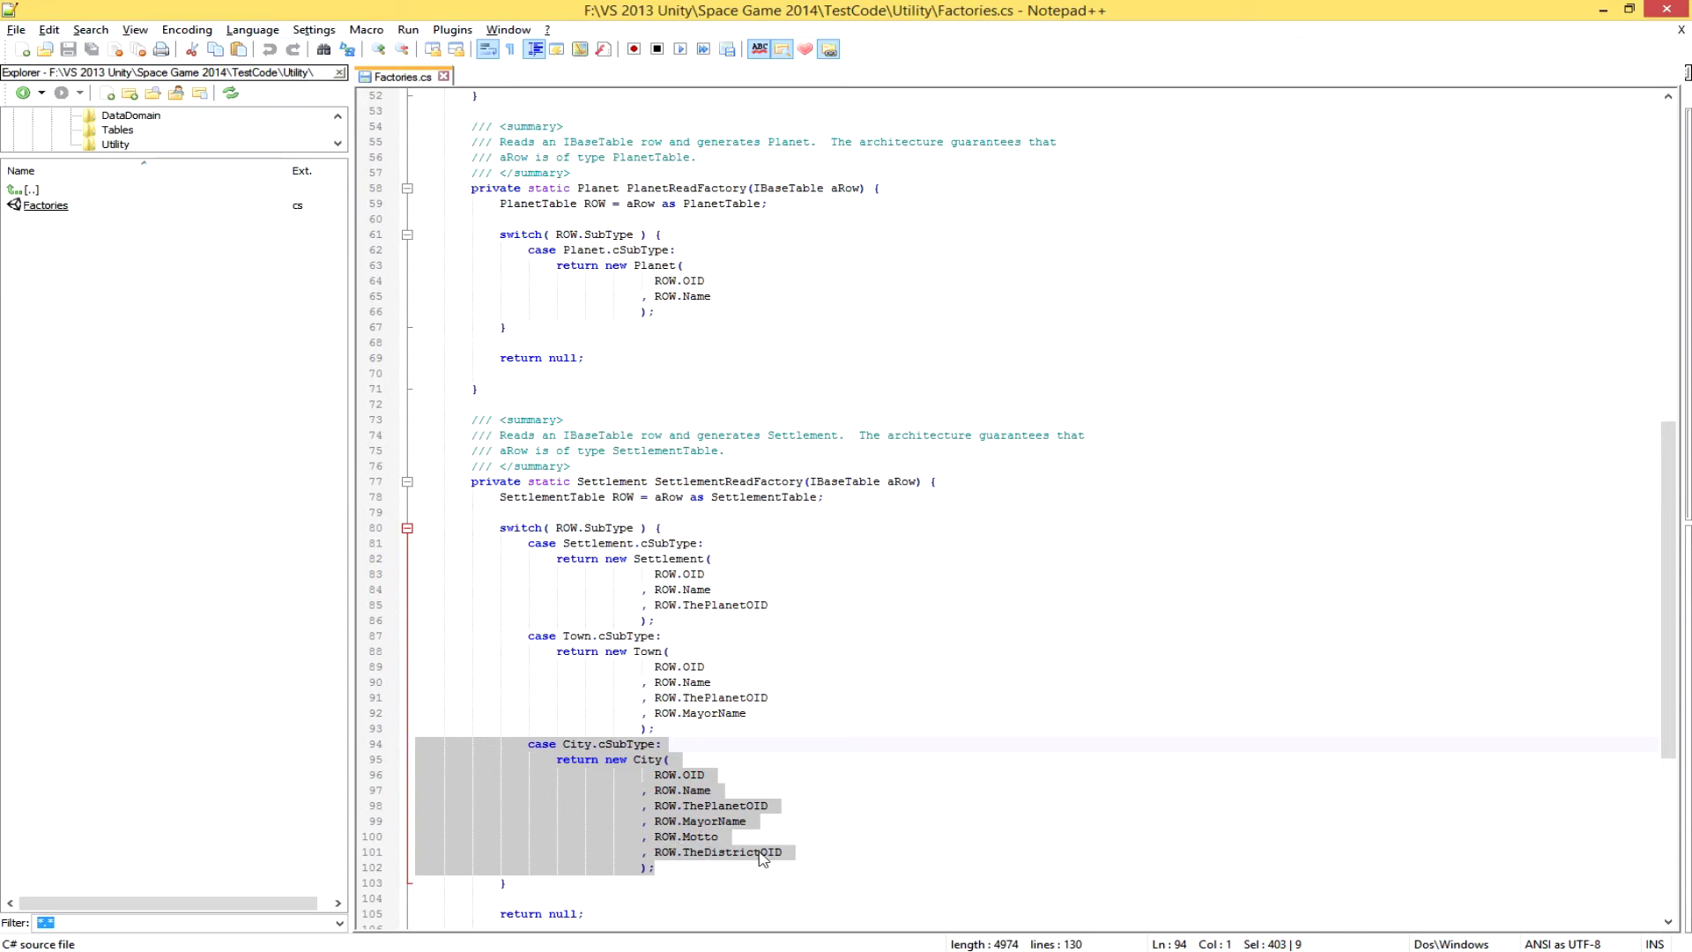
pyautogui.click(808, 792)
pyautogui.scroll(-8, 963, 859)
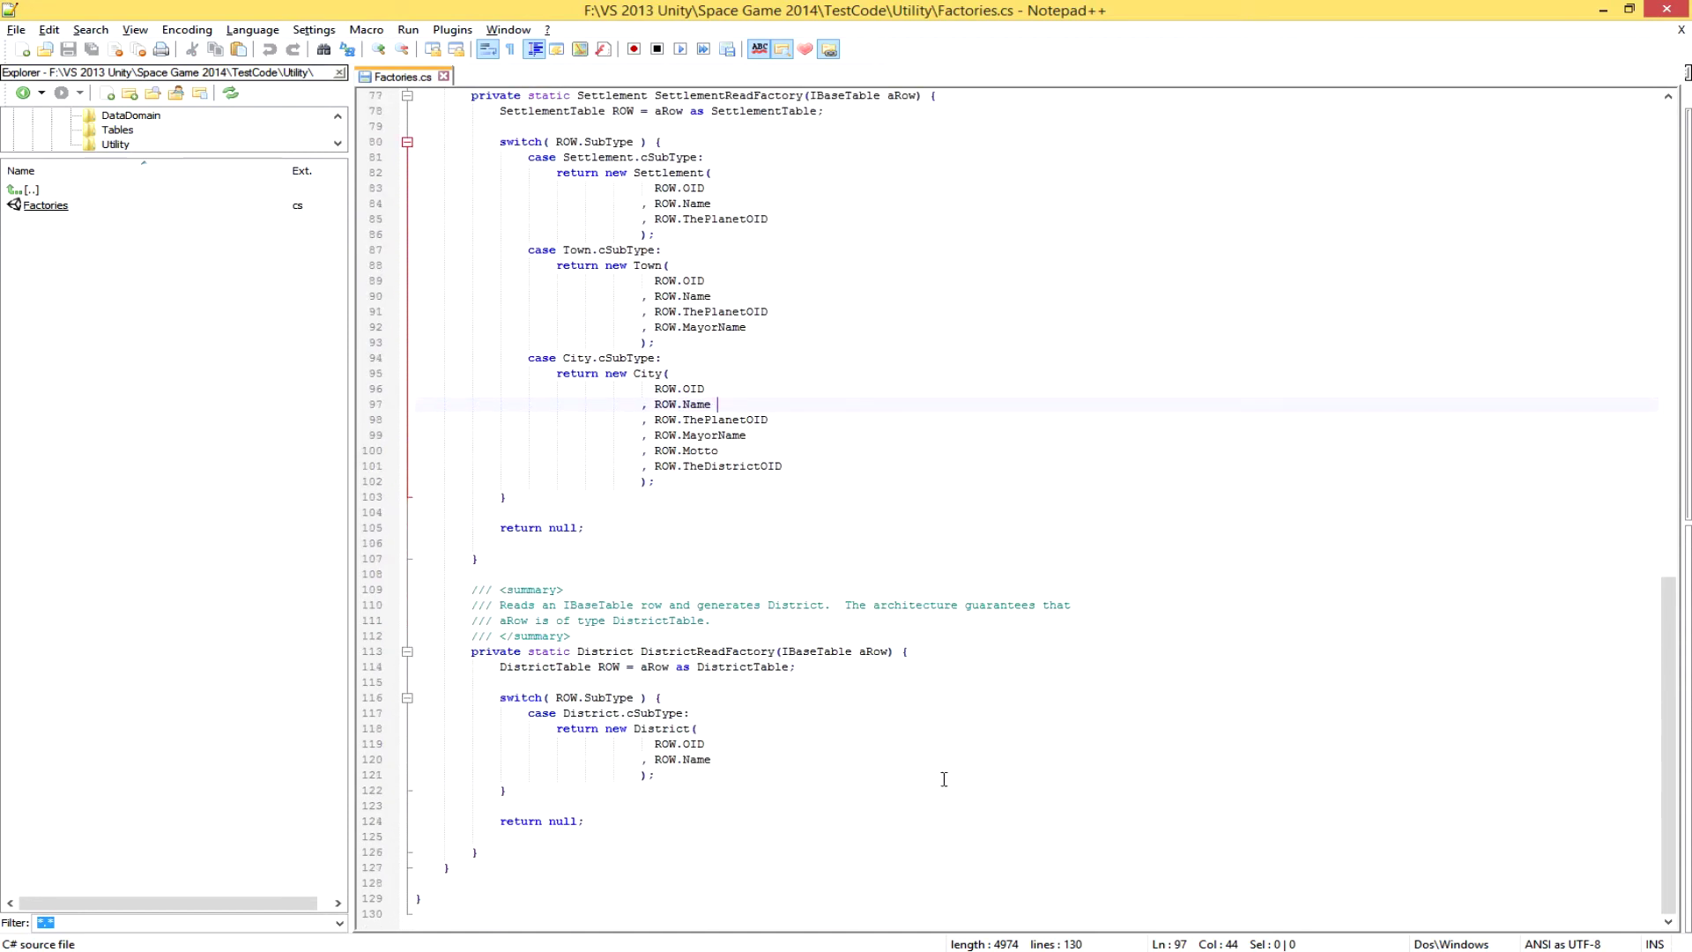
pyautogui.scroll(8, 944, 779)
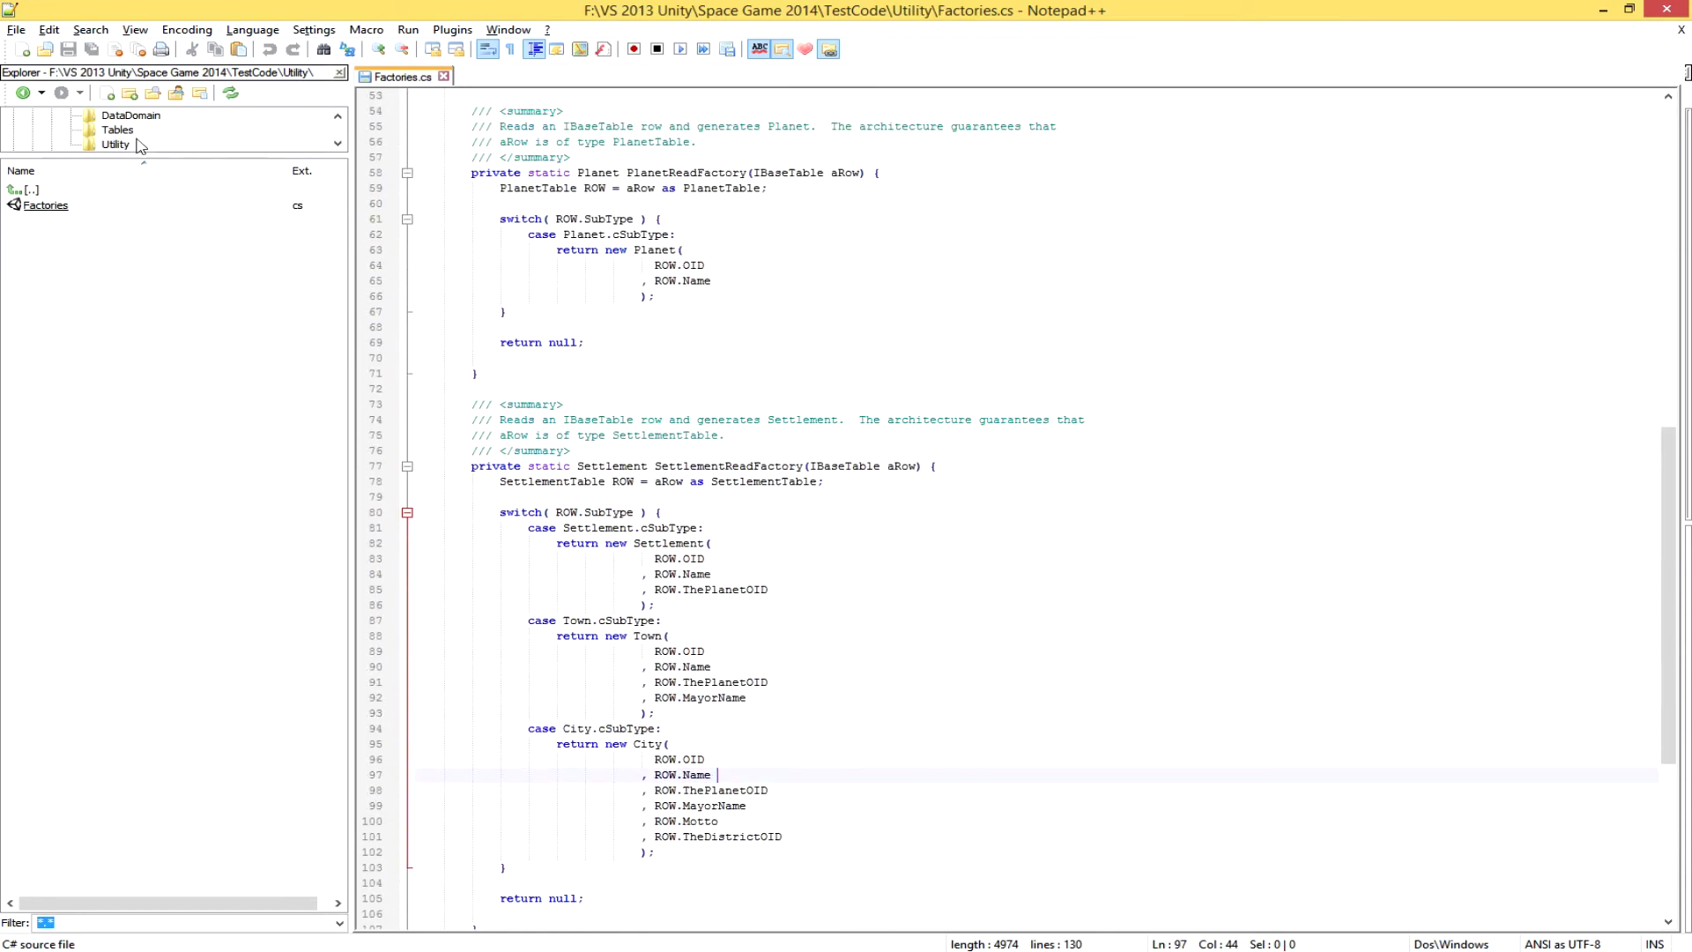
# Open SettlementTable.cs from the Tables folder and examine the attributes generated for Settlement, Town and City.
pyautogui.click(121, 130)
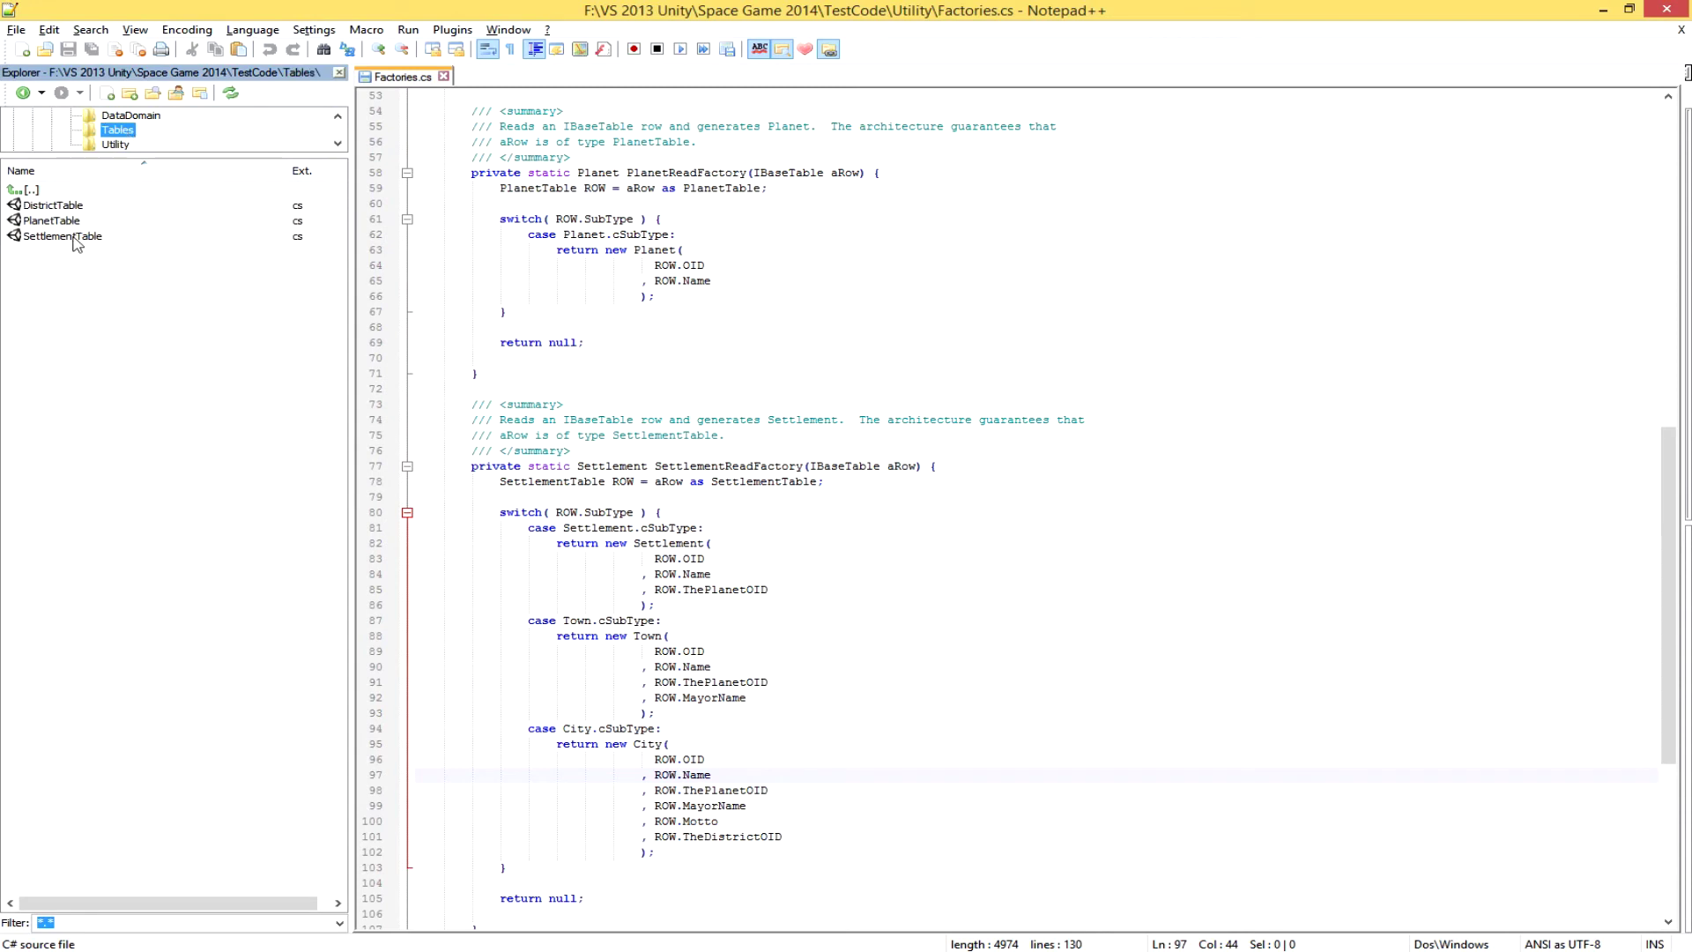
pyautogui.doubleClick(74, 236)
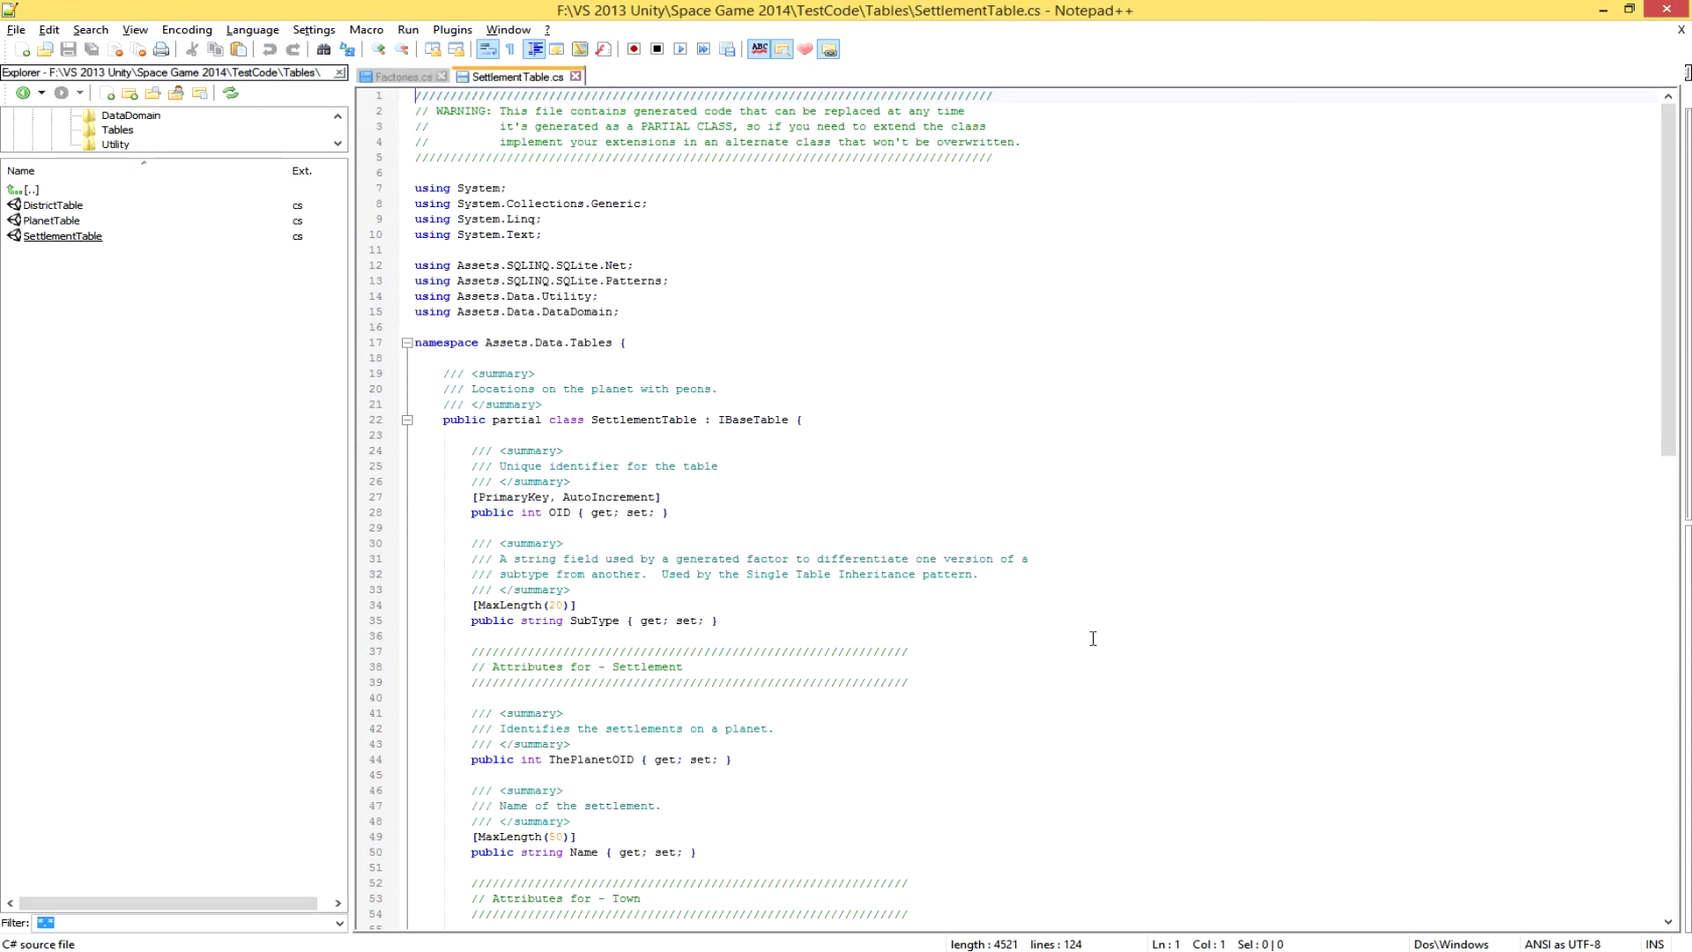
pyautogui.scroll(-1, 926, 779)
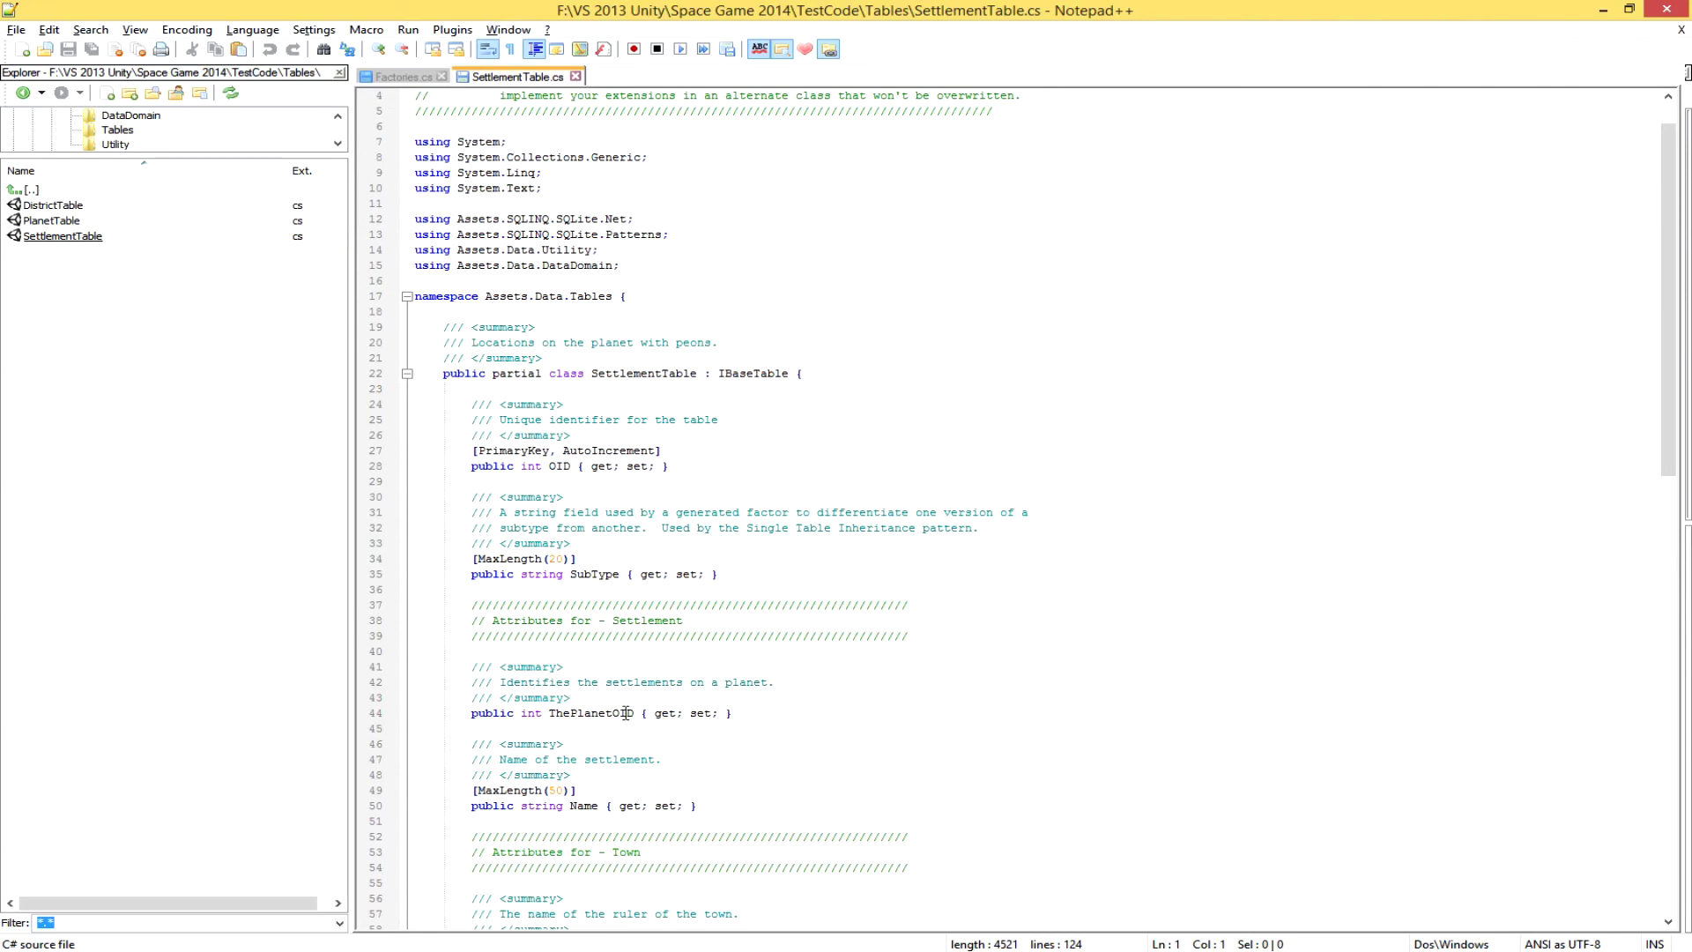
pyautogui.scroll(-6, 767, 784)
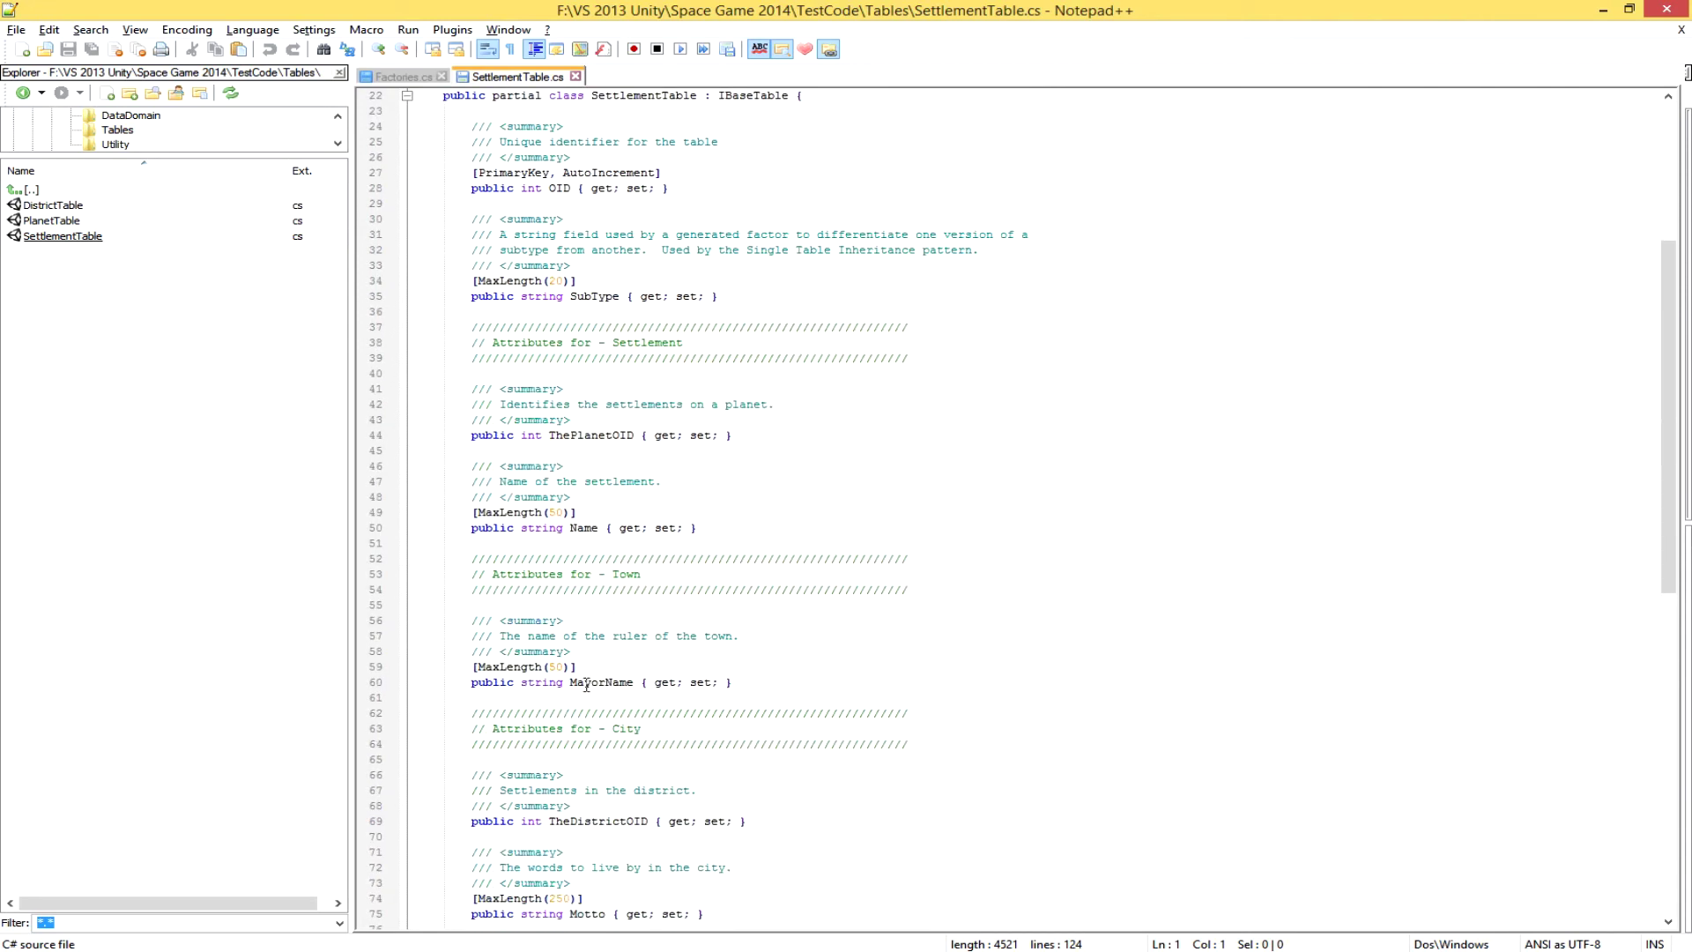
pyautogui.scroll(-4, 809, 807)
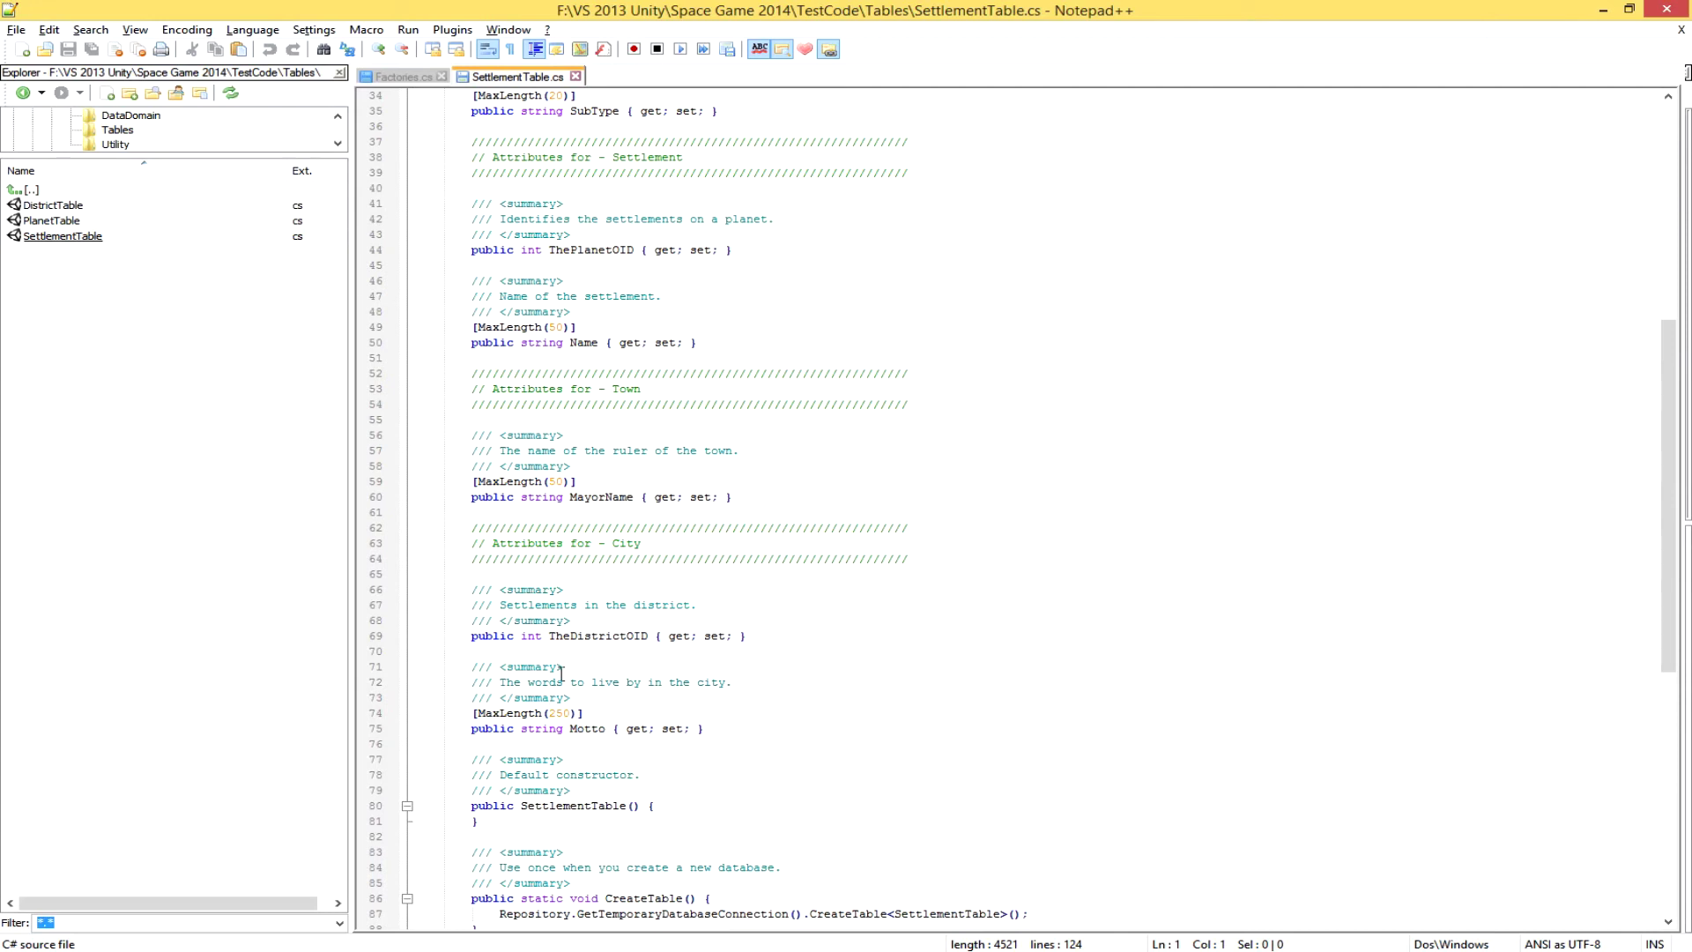
# Compare the City case in Factories.cs with the attributes in SettlementTable.cs, and highlight the ROW.TheDistrictOID argument.
pyautogui.click(402, 76)
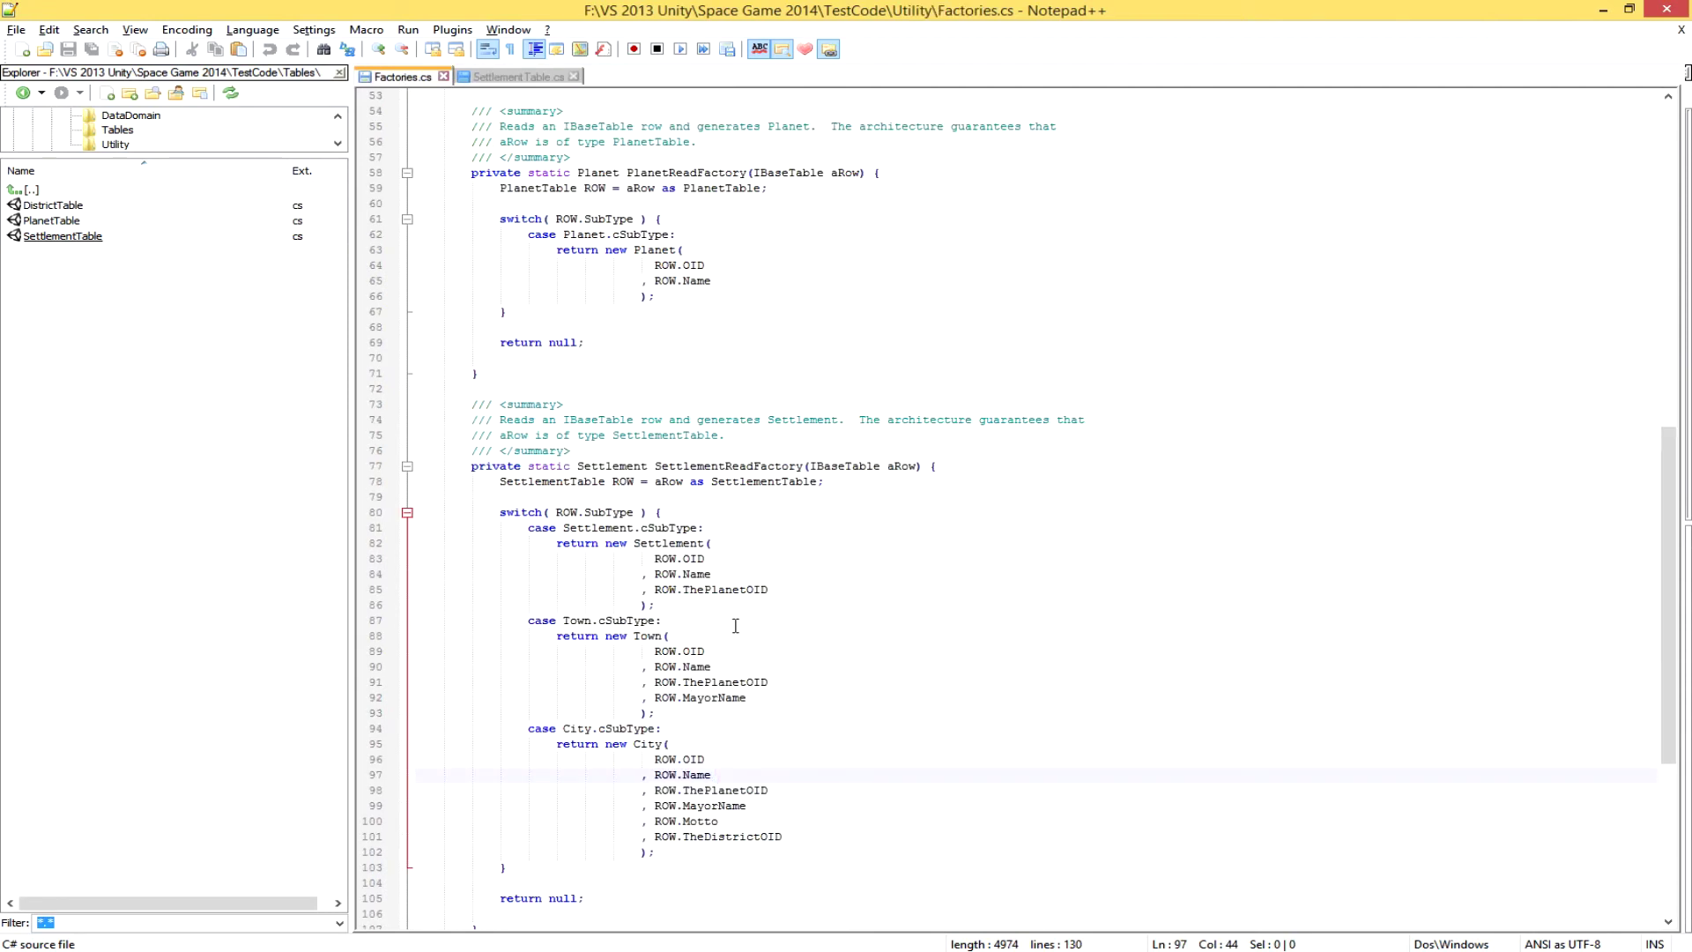
pyautogui.click(514, 81)
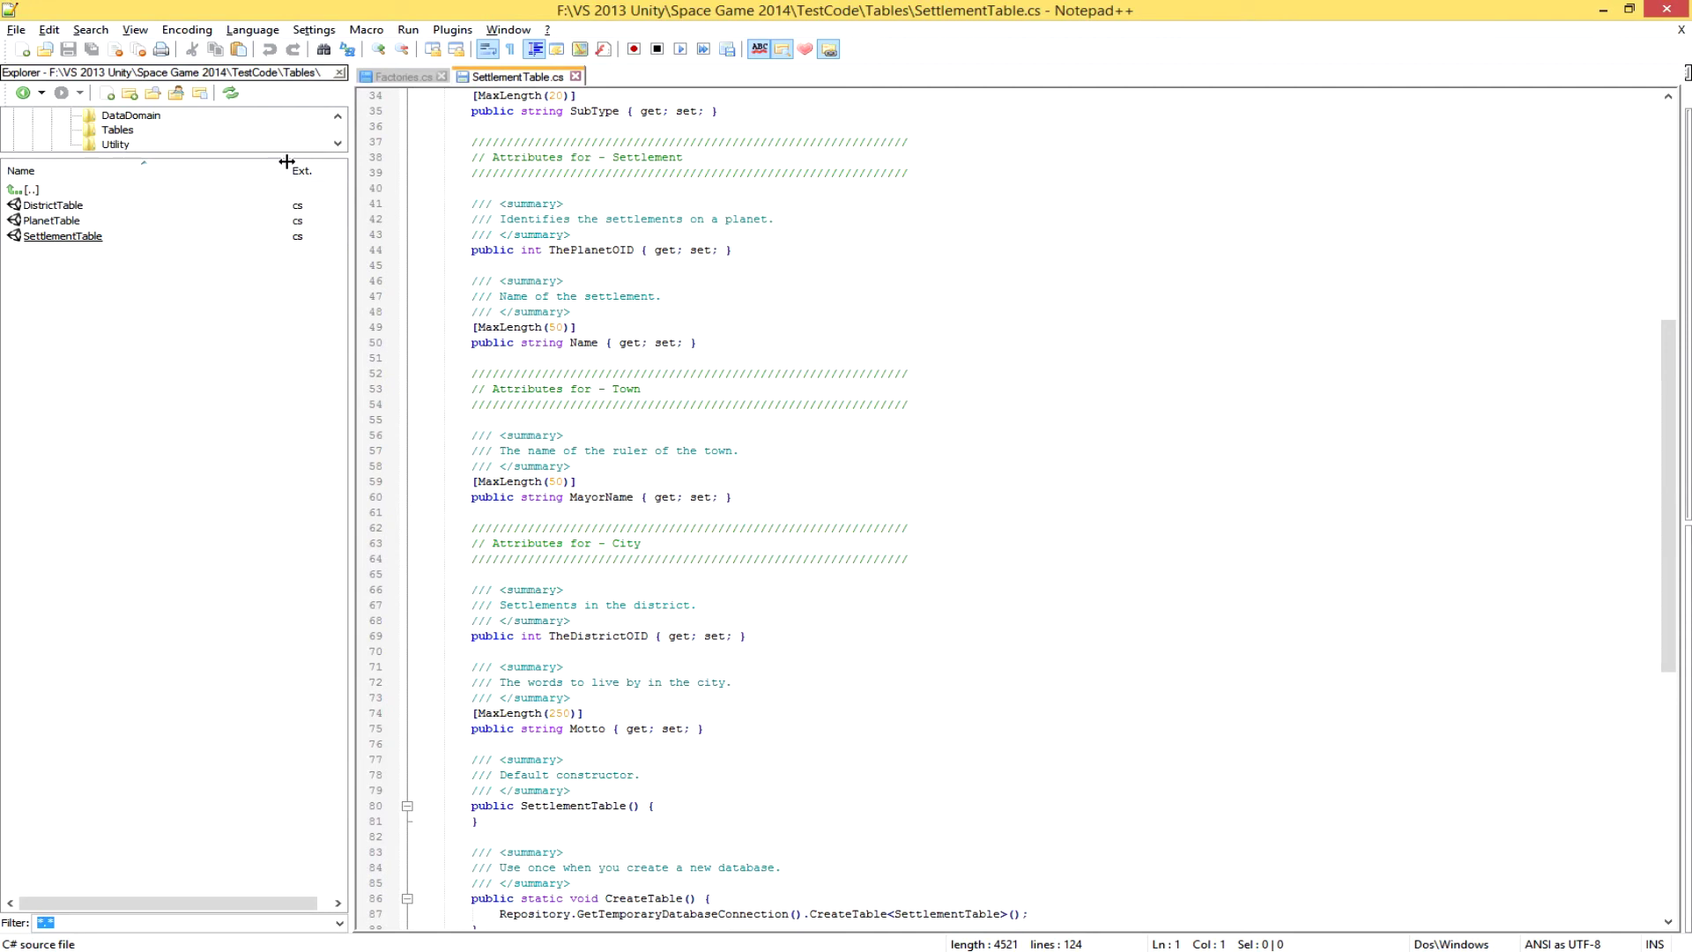
pyautogui.click(394, 78)
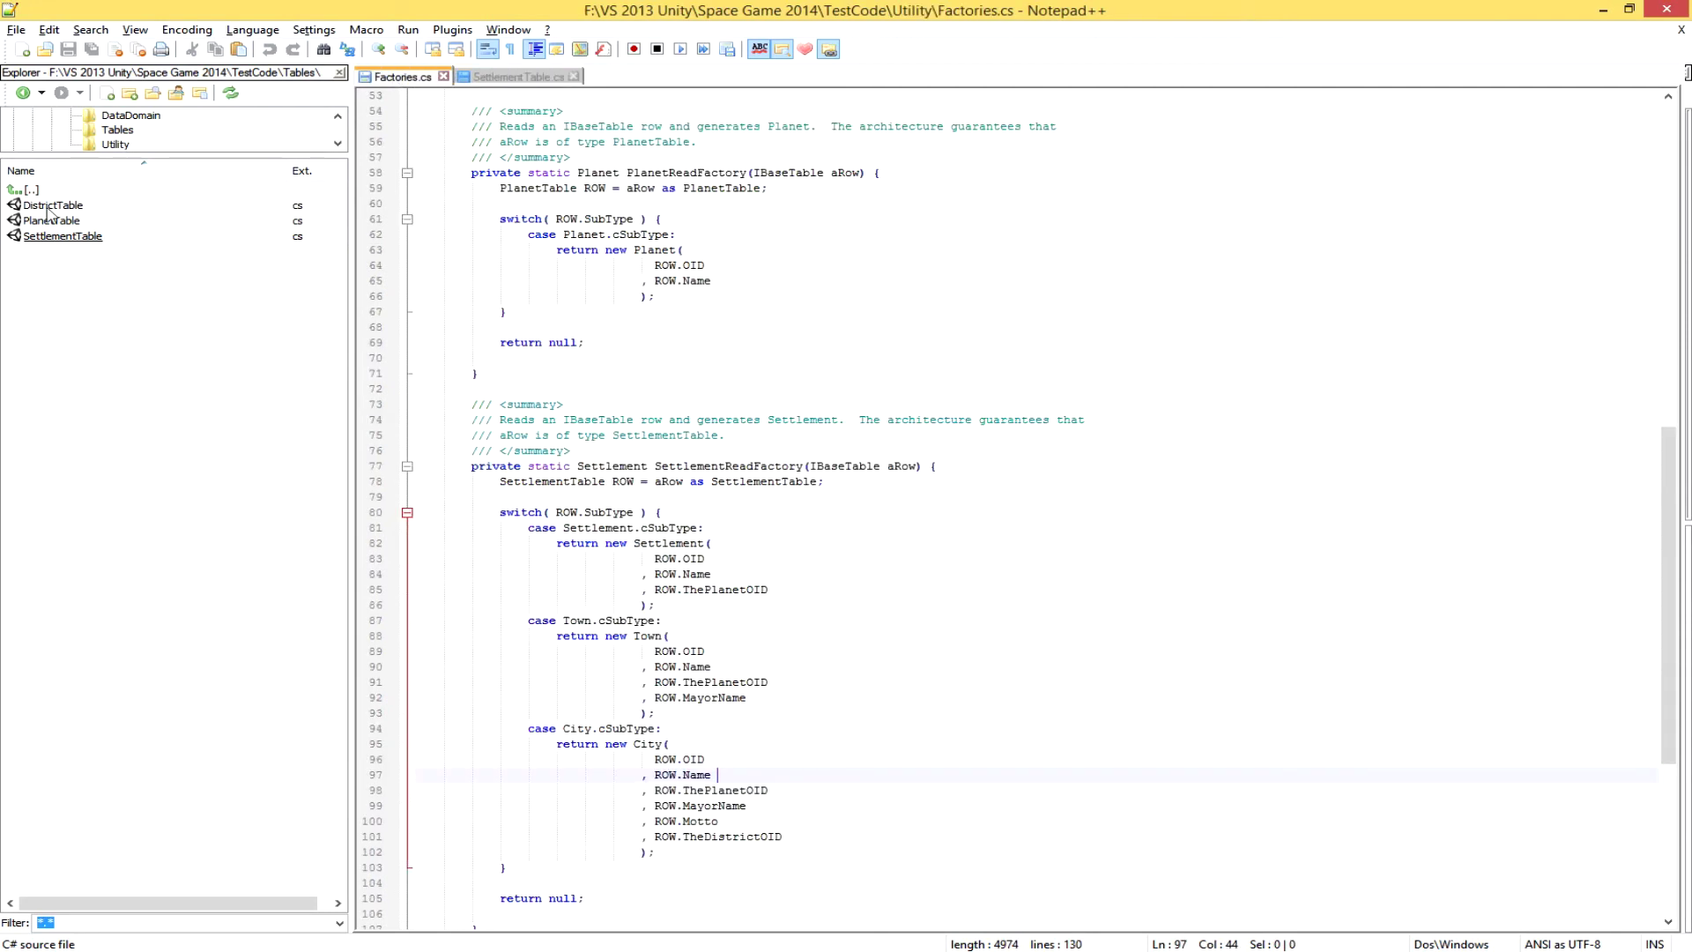
pyautogui.moveTo(789, 836); pyautogui.dragTo(650, 839)
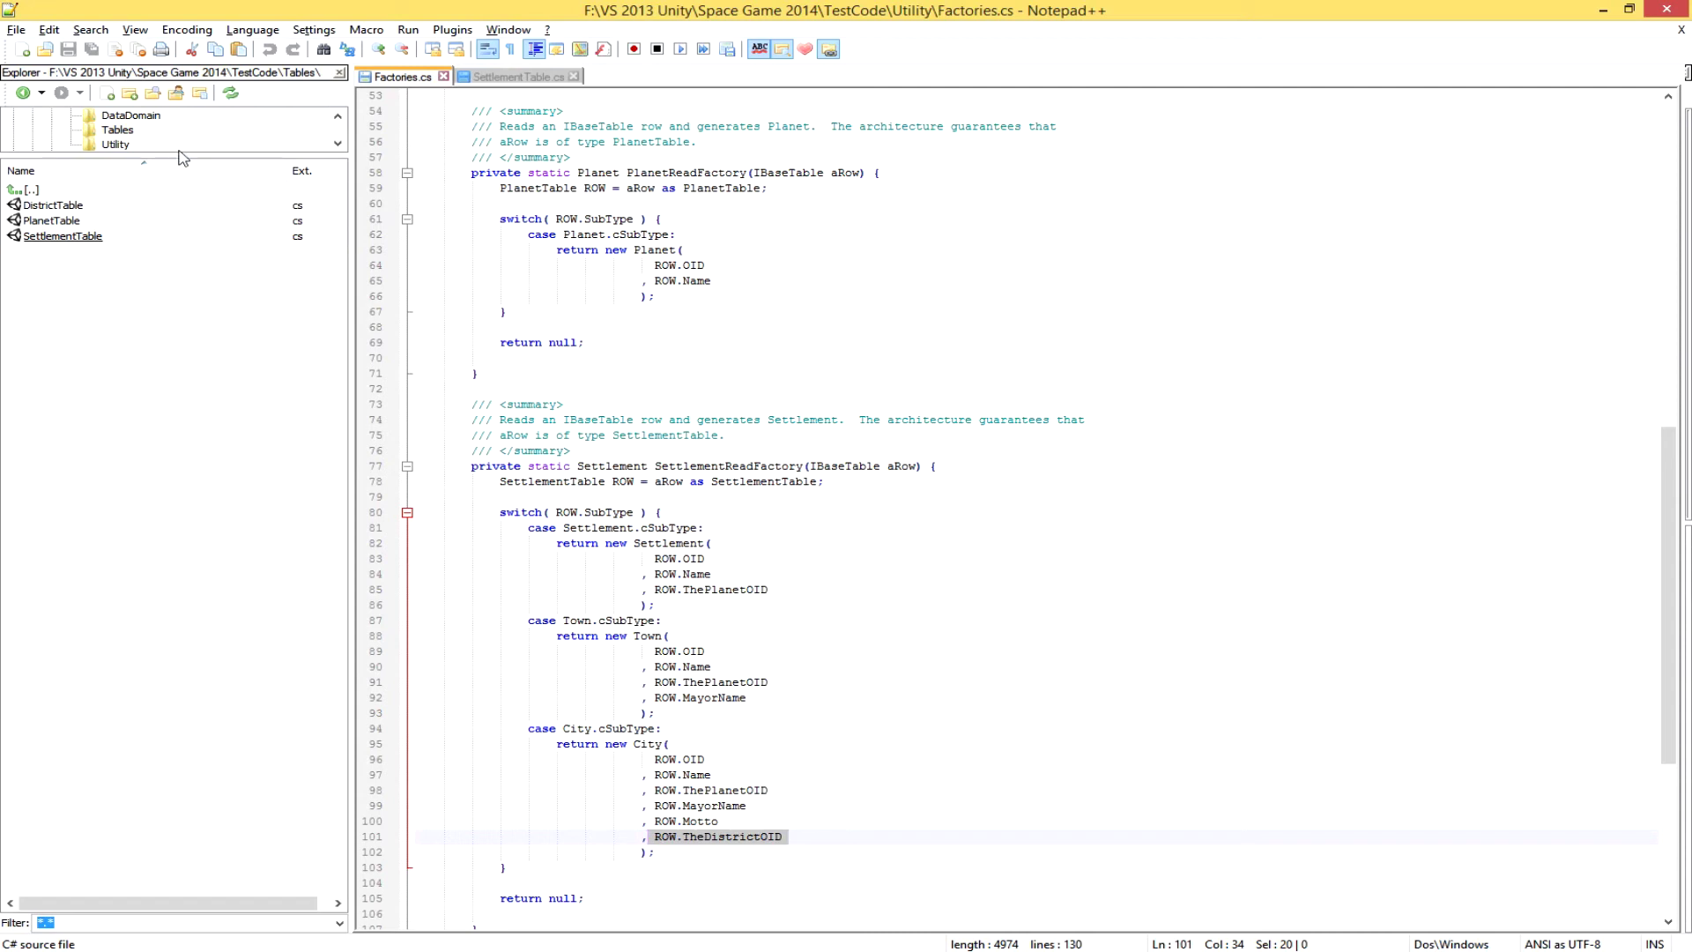
# Open City.cs from the DataDomain folder and examine the TheDistrict lazy master region and the Motto property.
pyautogui.click(139, 118)
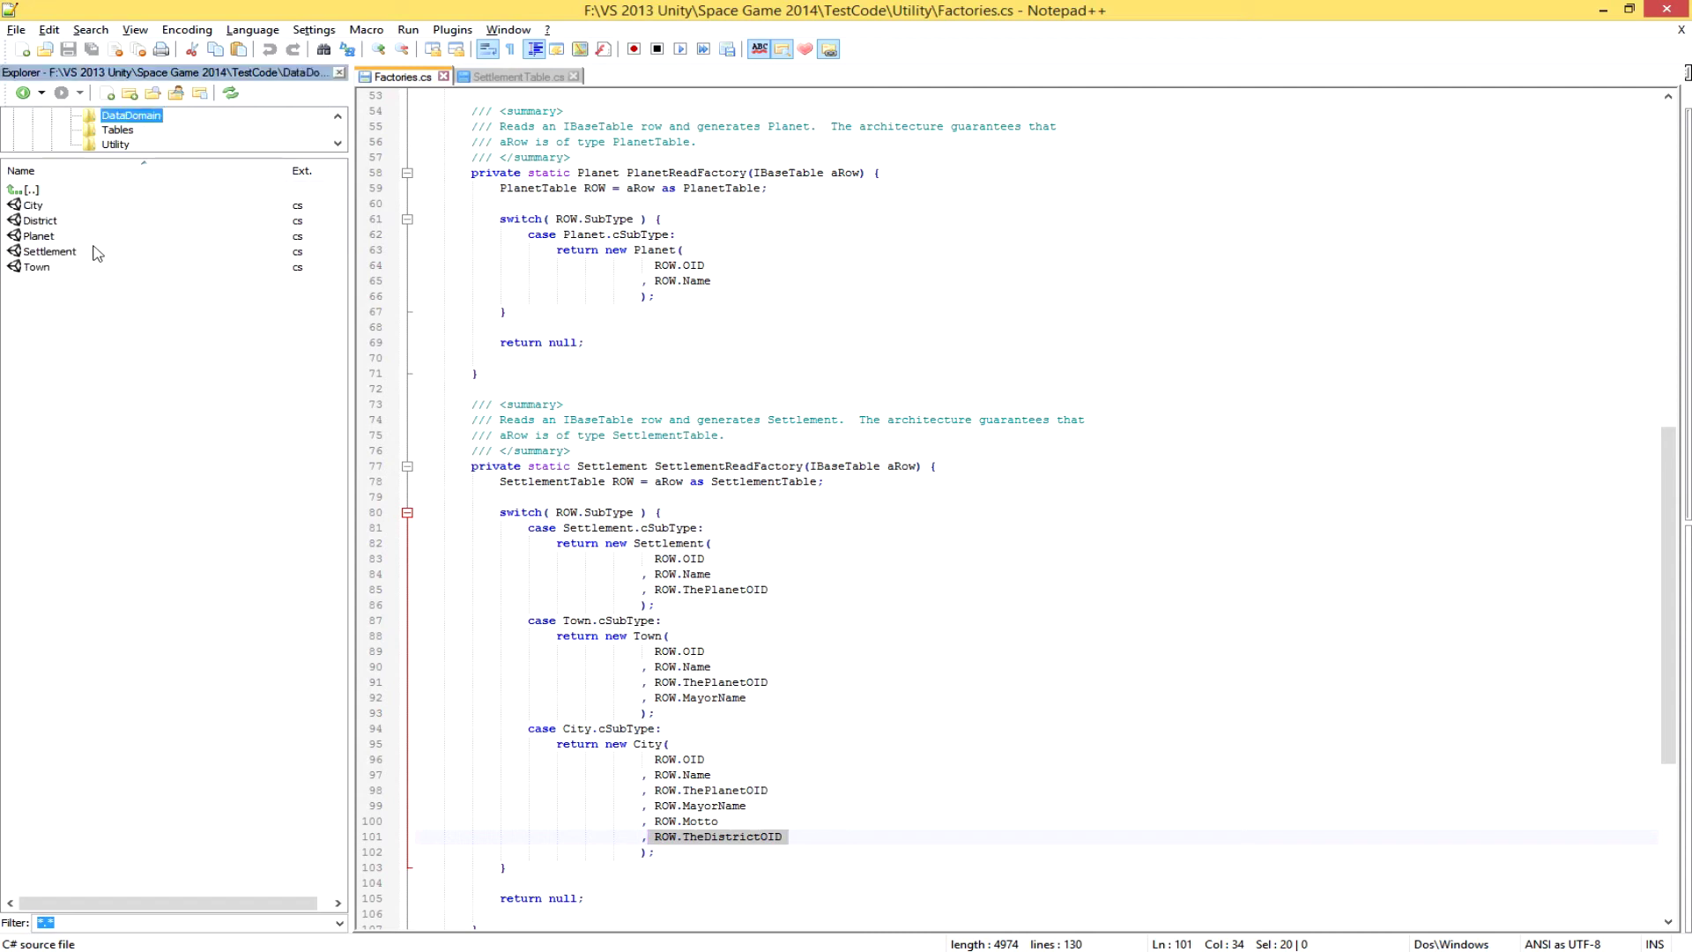
pyautogui.doubleClick(36, 205)
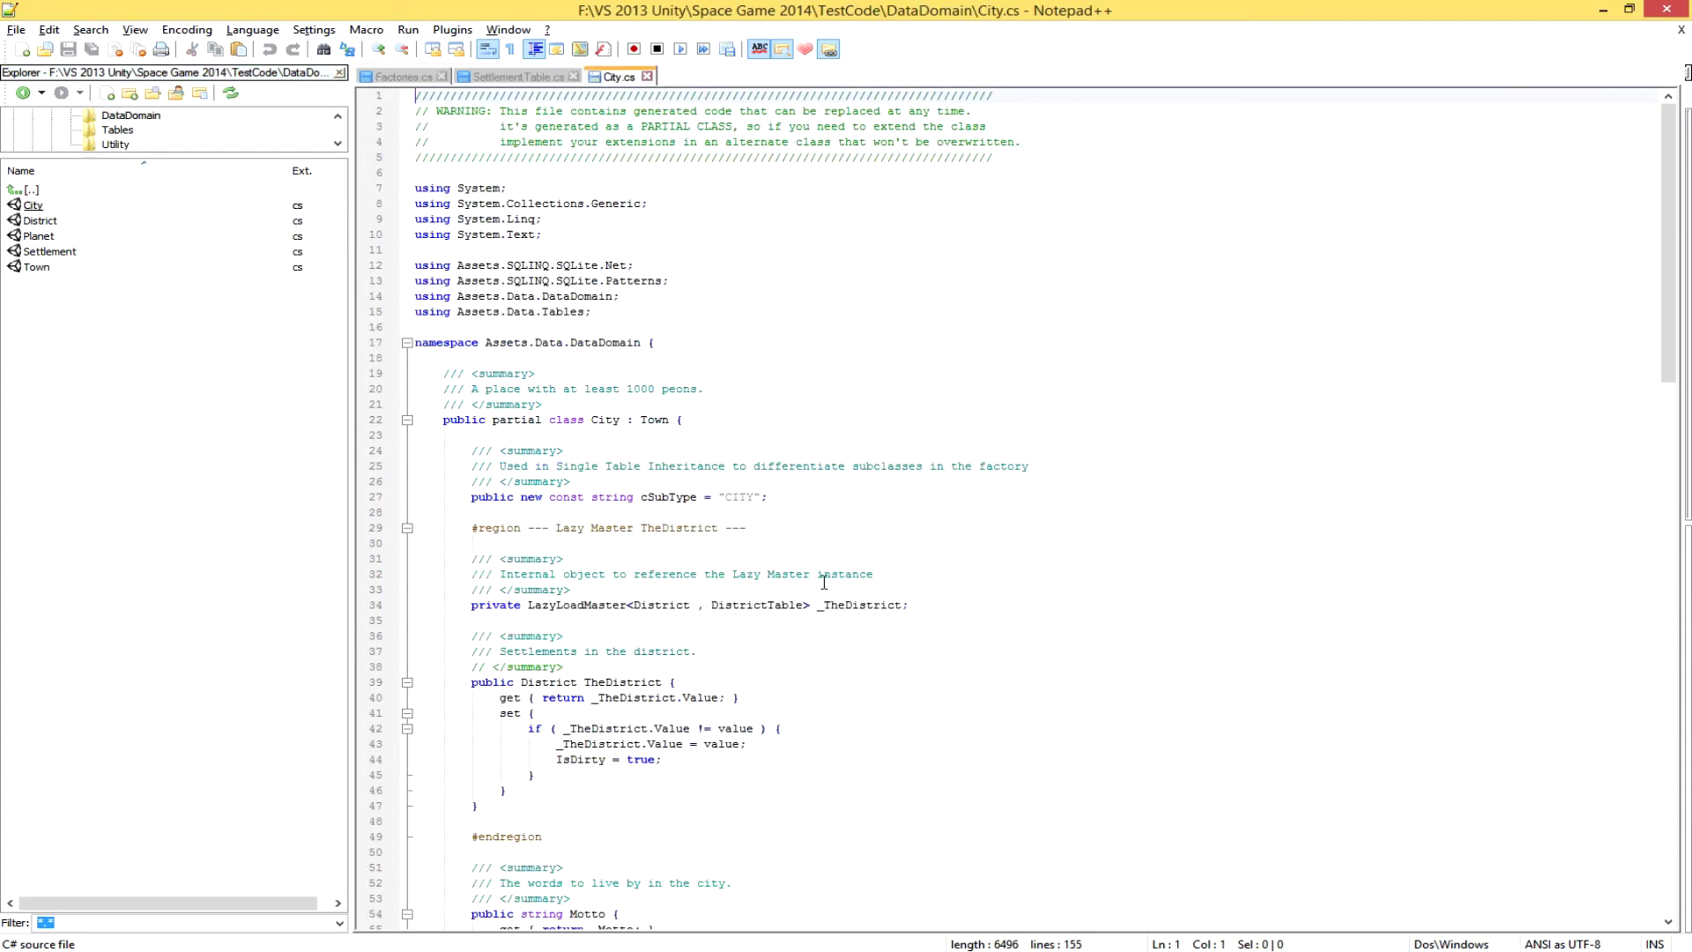
pyautogui.scroll(-7, 824, 582)
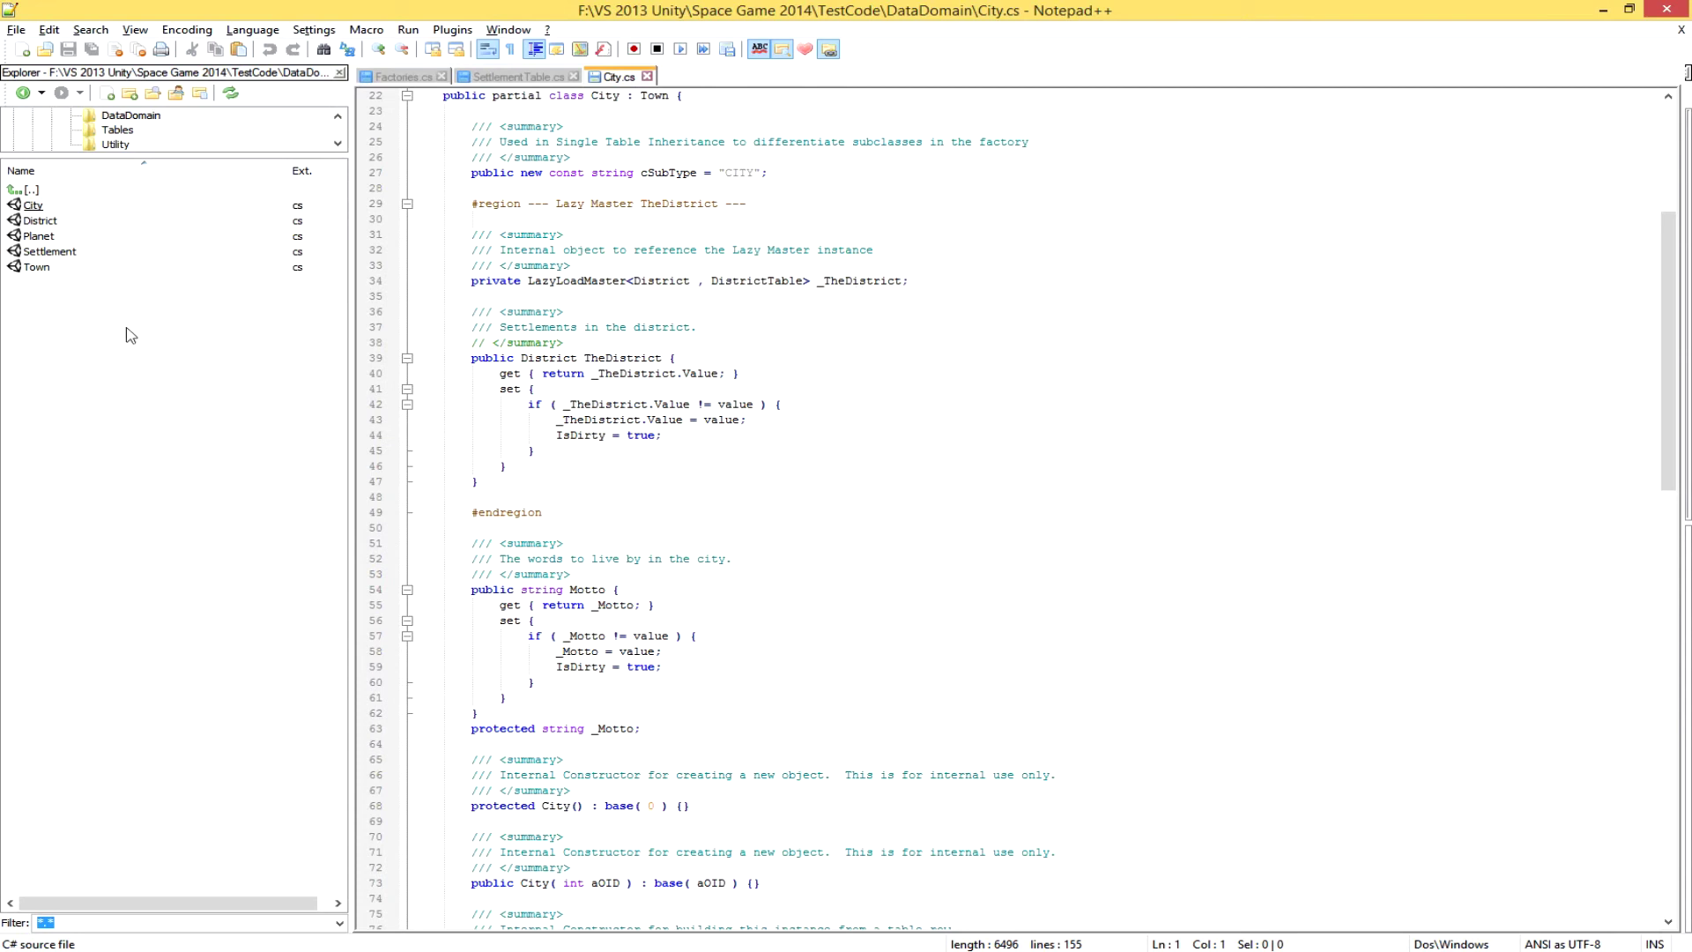
# Open District.cs and examine the Cities lazy-load children, the constructors, and the Save and find methods.
pyautogui.doubleClick(35, 221)
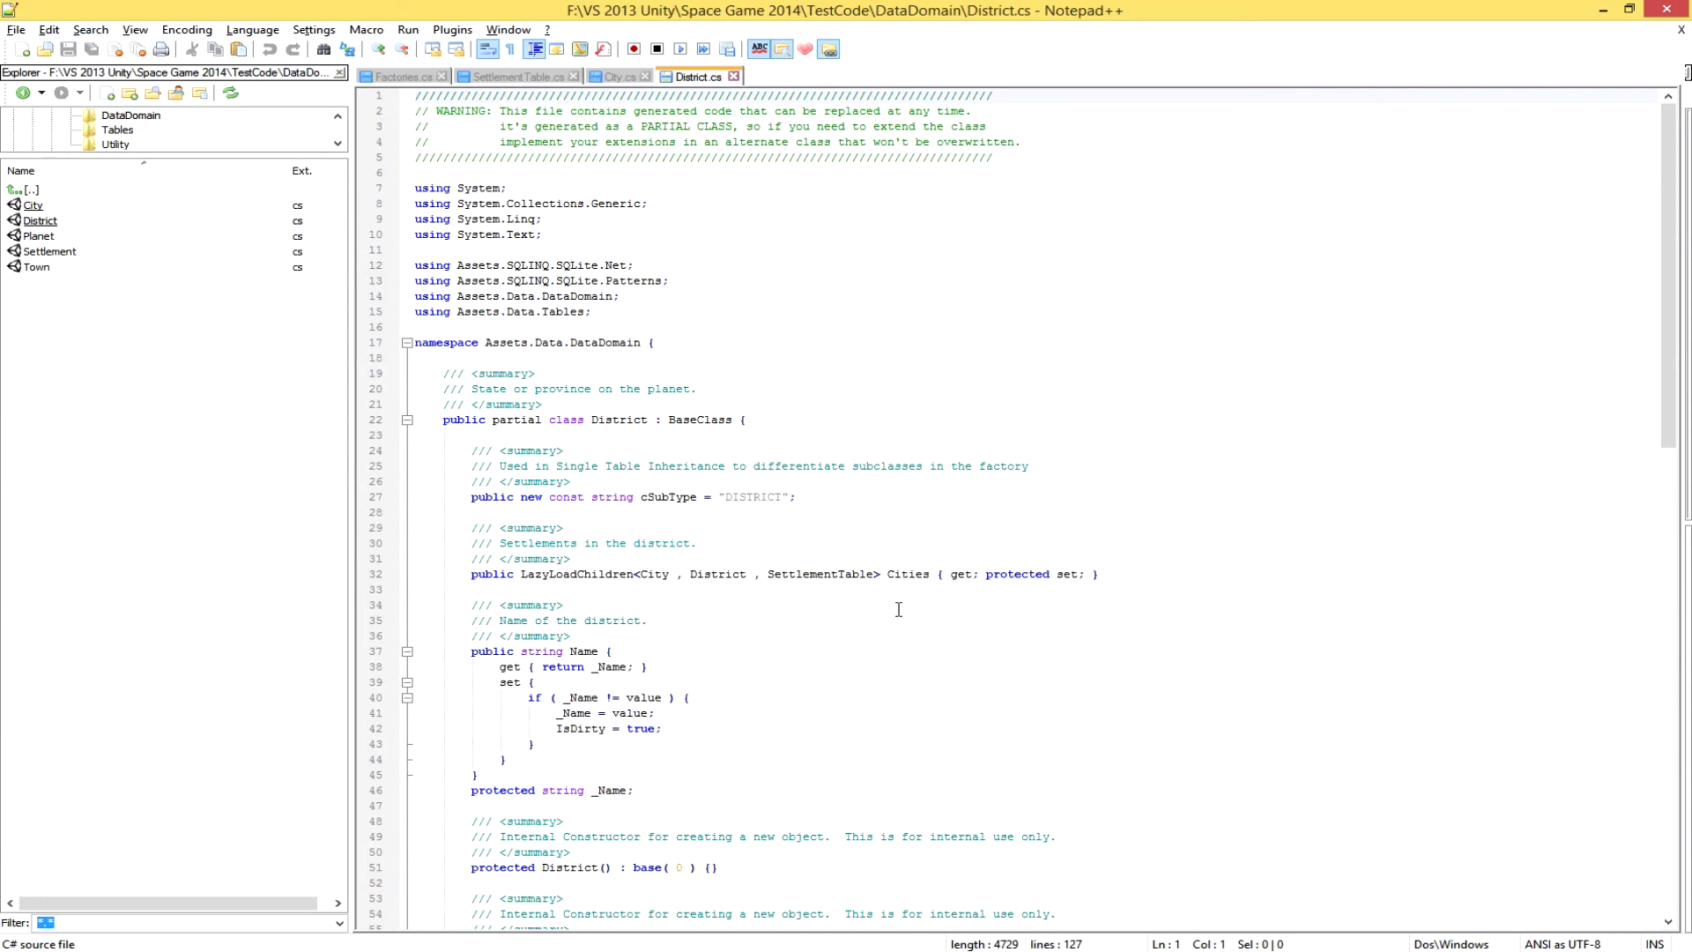
pyautogui.scroll(-11, 898, 609)
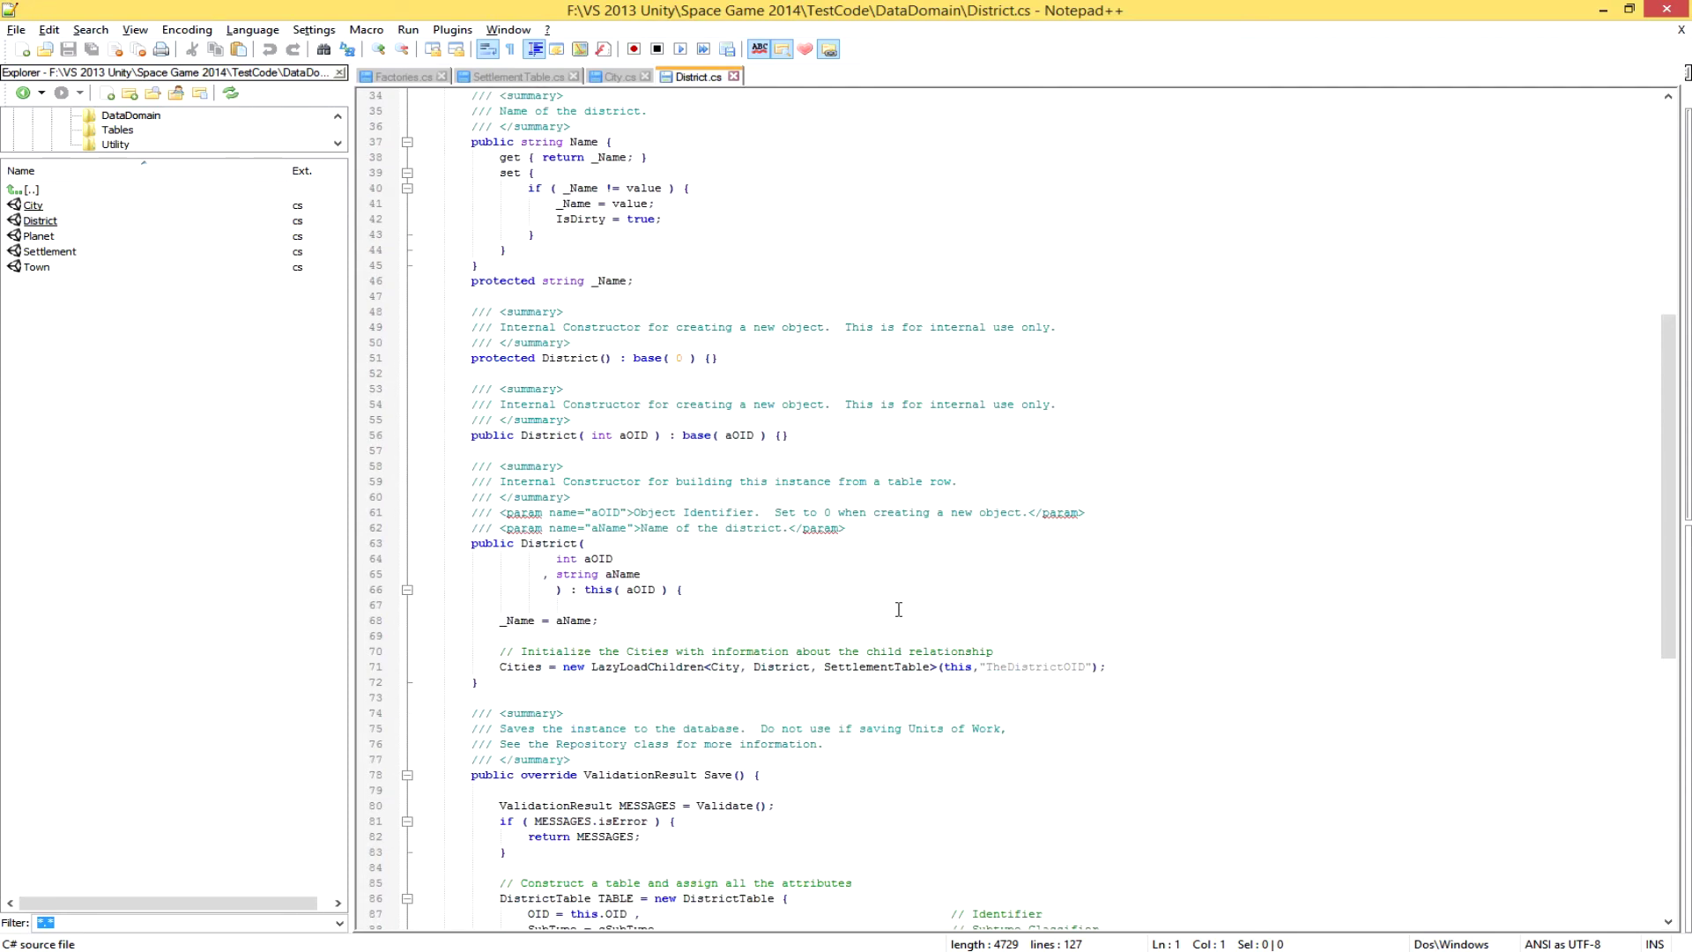
pyautogui.scroll(-5, 898, 609)
pyautogui.scroll(-8, 898, 609)
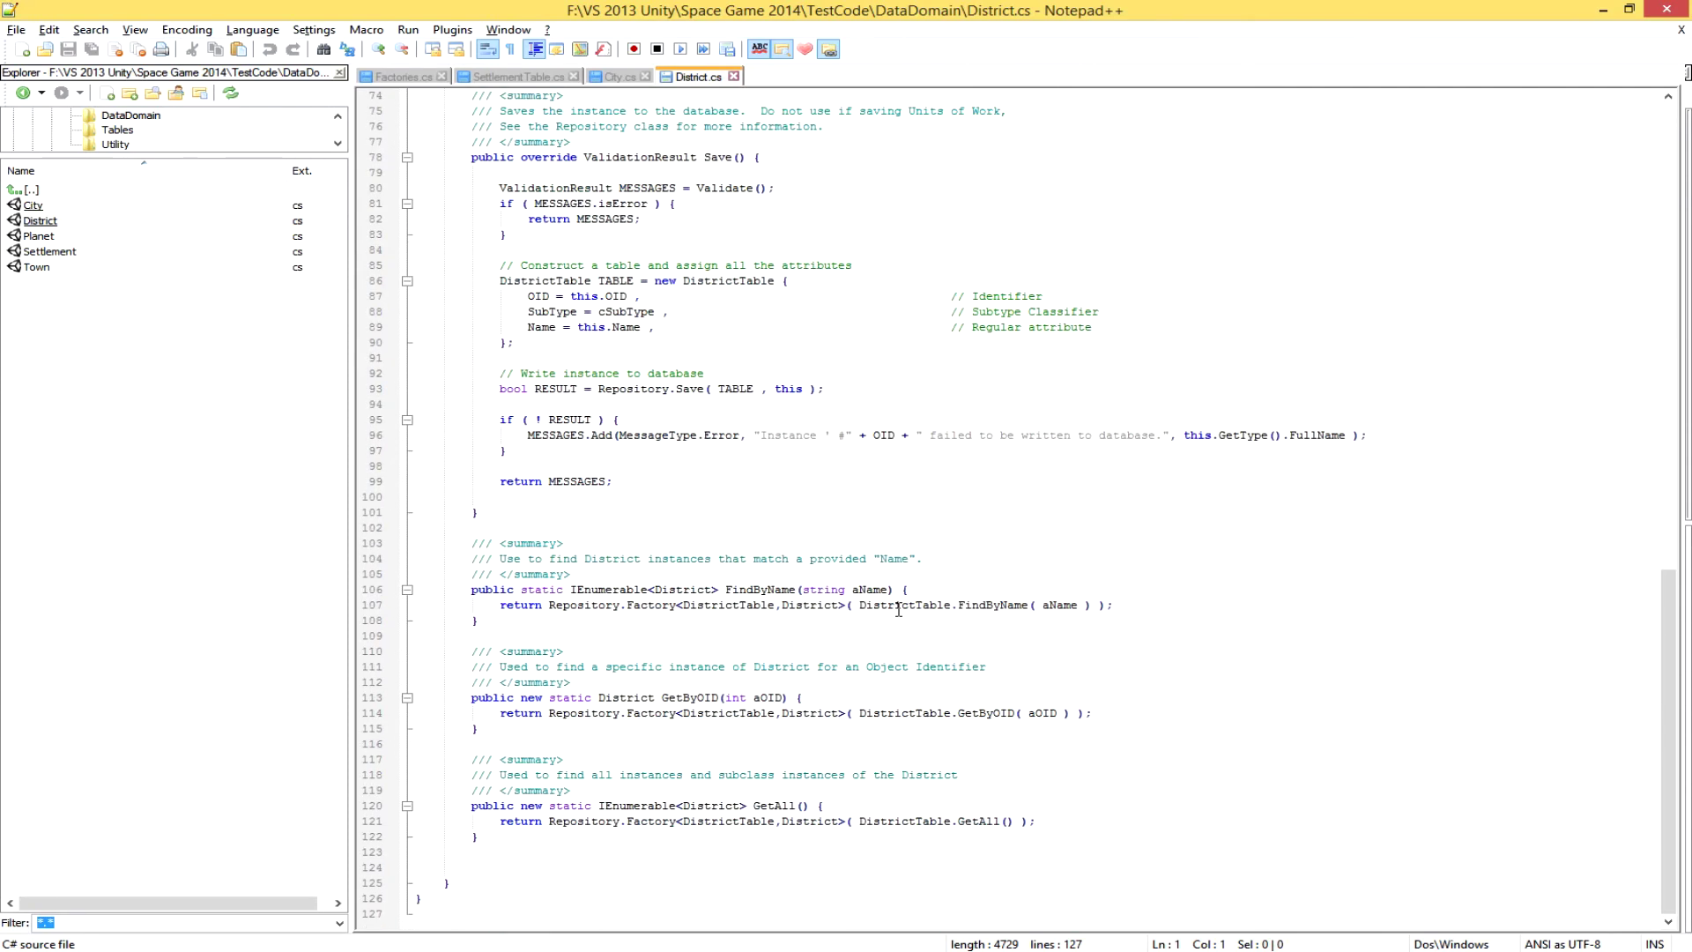
pyautogui.scroll(14, 898, 609)
pyautogui.scroll(10, 898, 609)
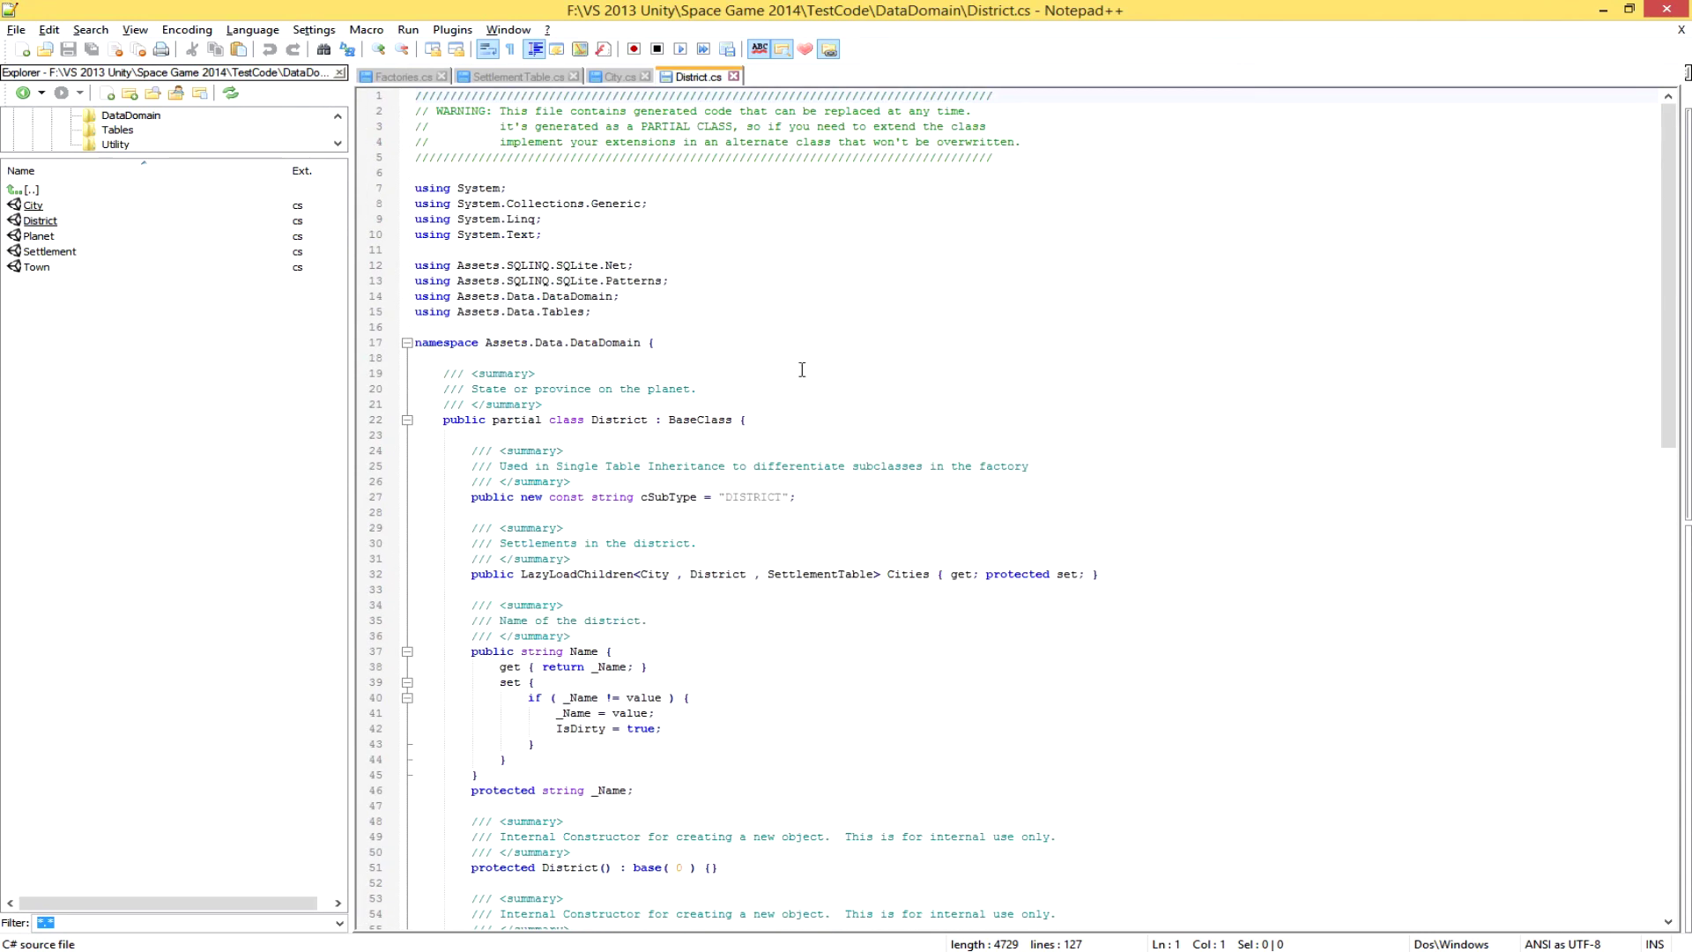
# Close the open Factories.cs, SettlementTable.cs, City.cs and District.cs files.
pyautogui.click(442, 78)
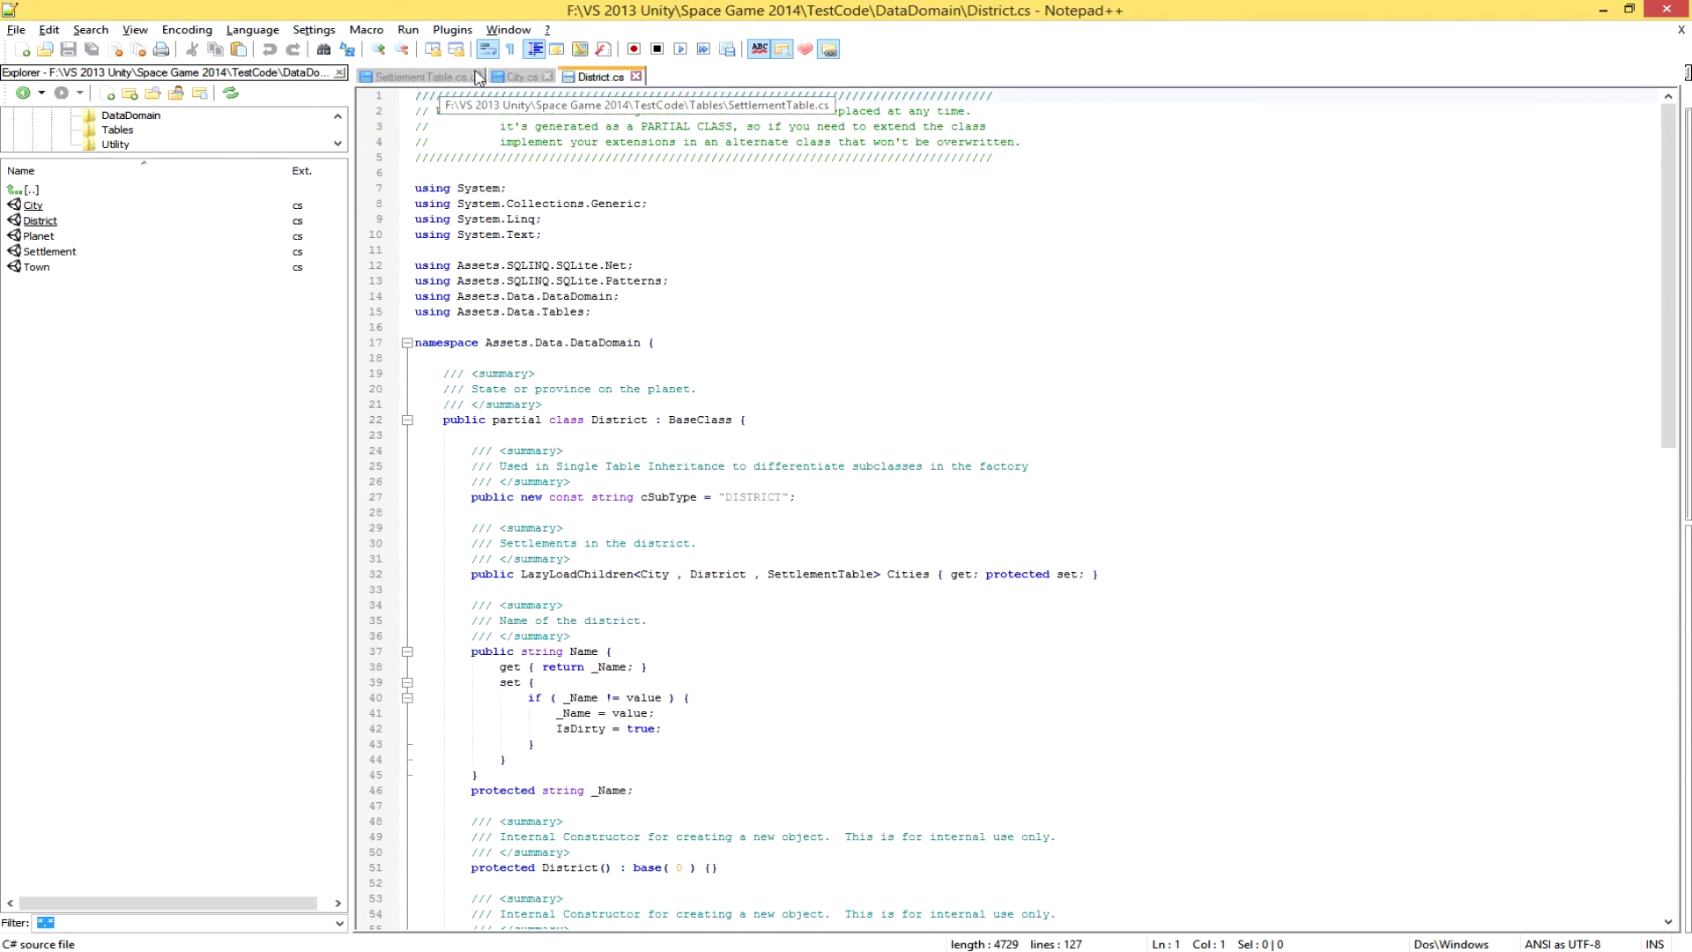
pyautogui.click(479, 78)
pyautogui.click(416, 77)
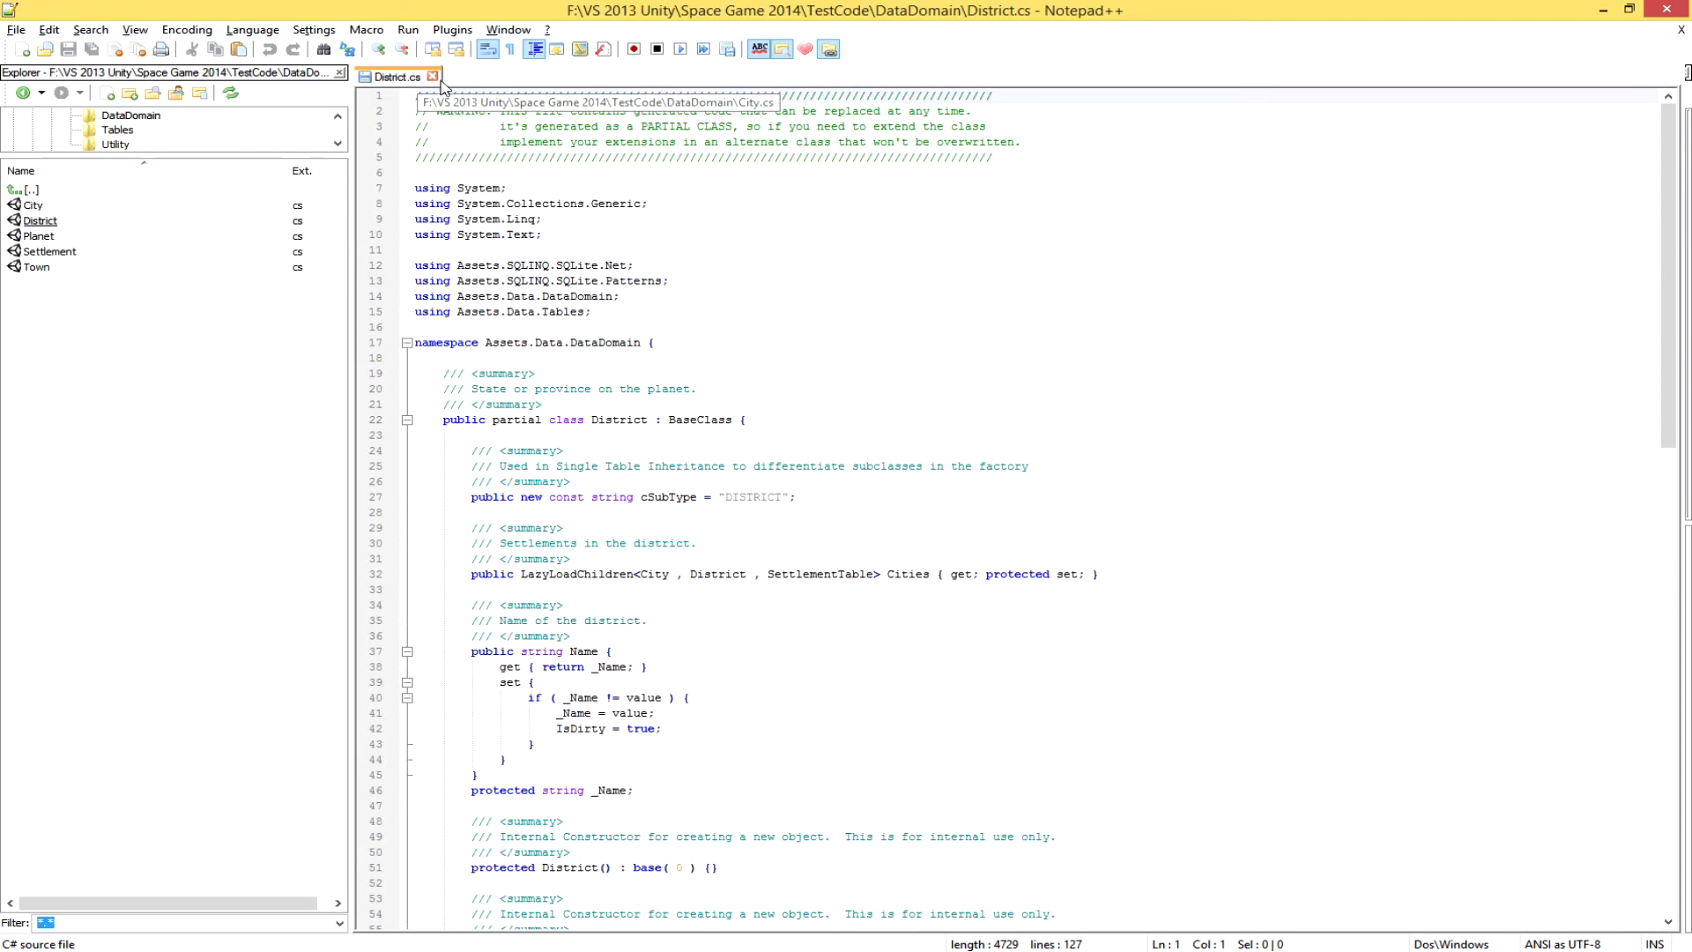
pyautogui.click(432, 77)
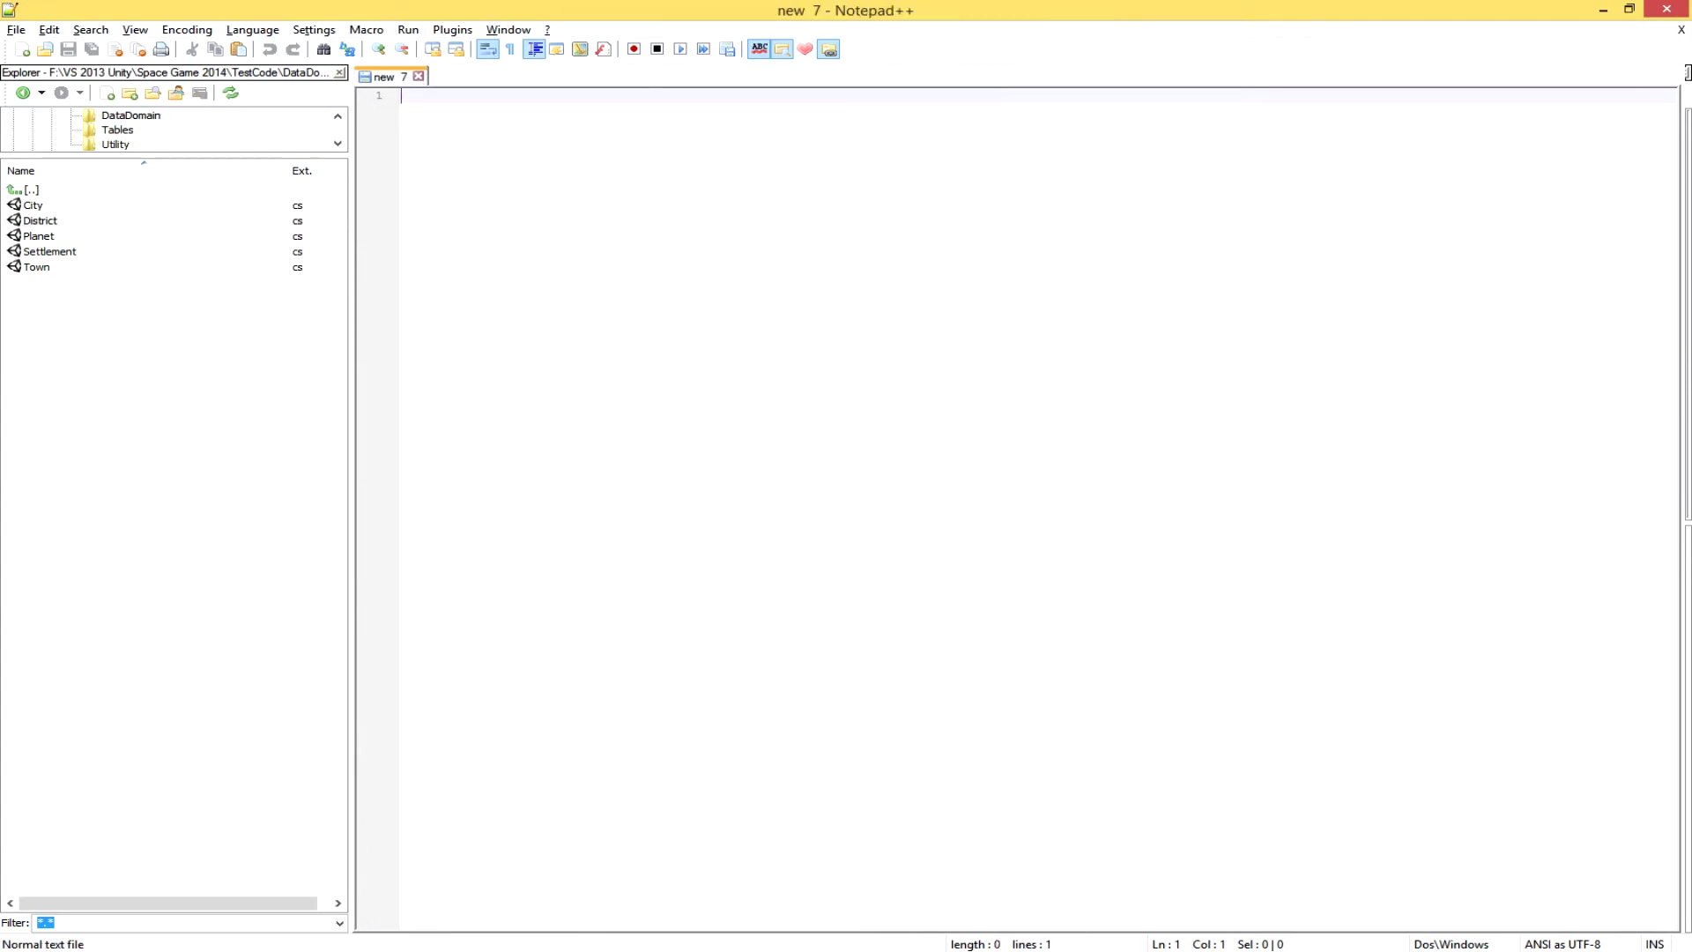
# Switch to Software Ideas Modeler, reattach the District association from City to Settlement, and move the District class beside Planet.
pyautogui.hotkey('alt', 'Tab')
pyautogui.click(1127, 423)
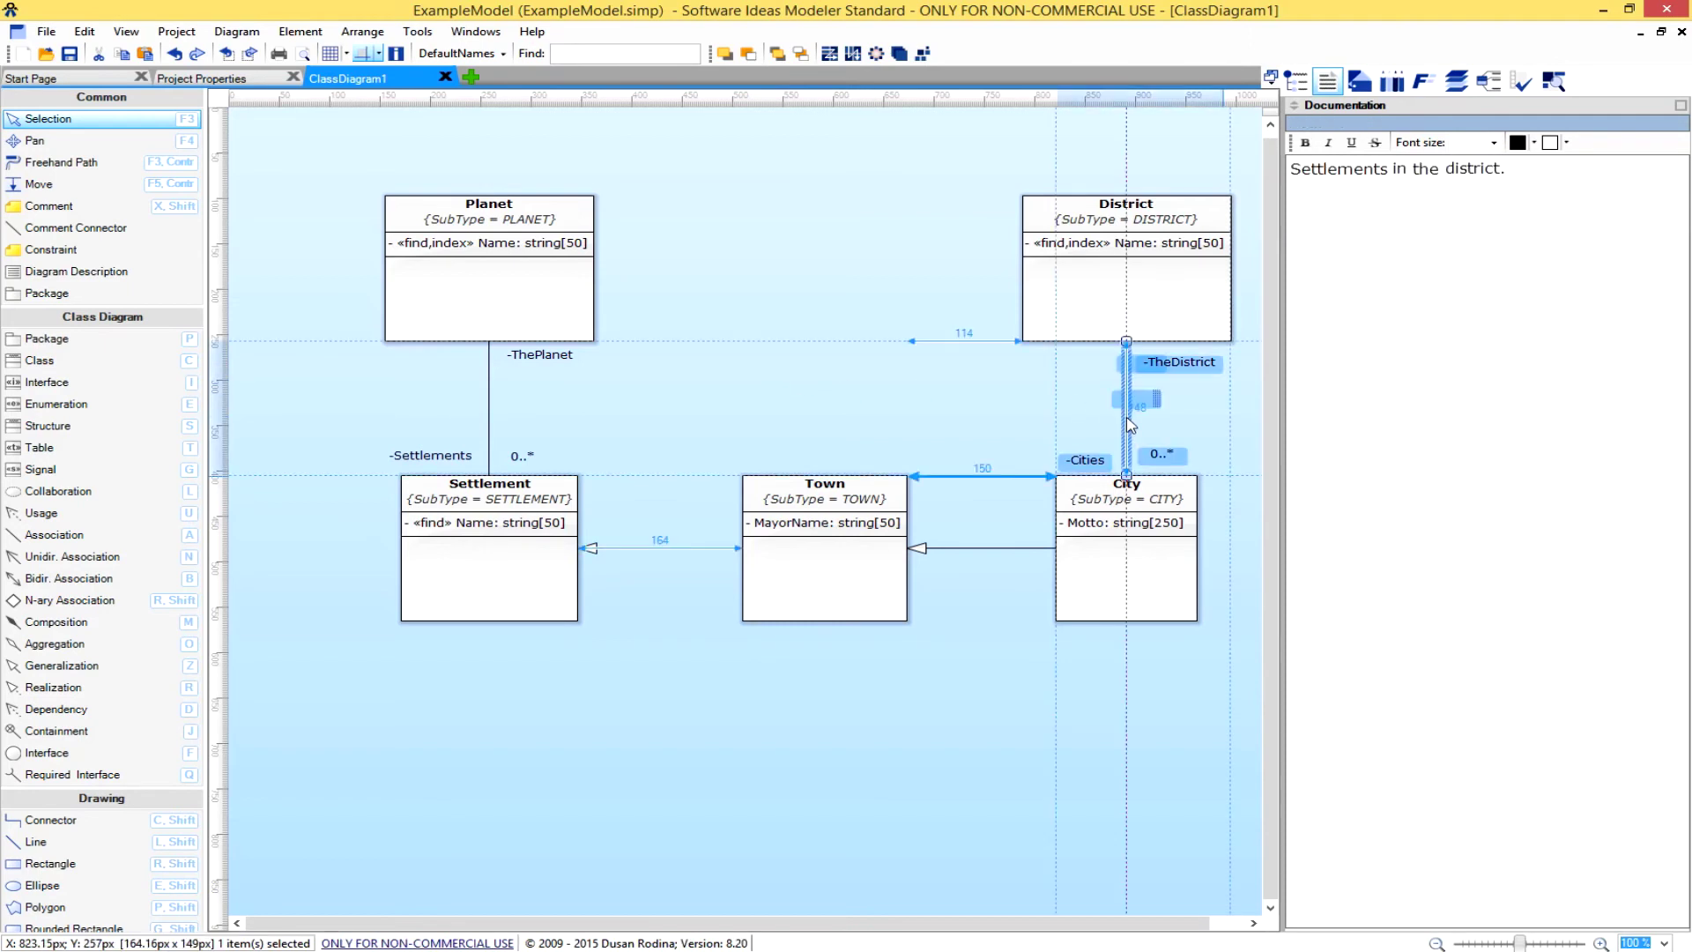
pyautogui.moveTo(750, 462); pyautogui.dragTo(529, 537)
pyautogui.moveTo(1163, 270); pyautogui.dragTo(838, 270)
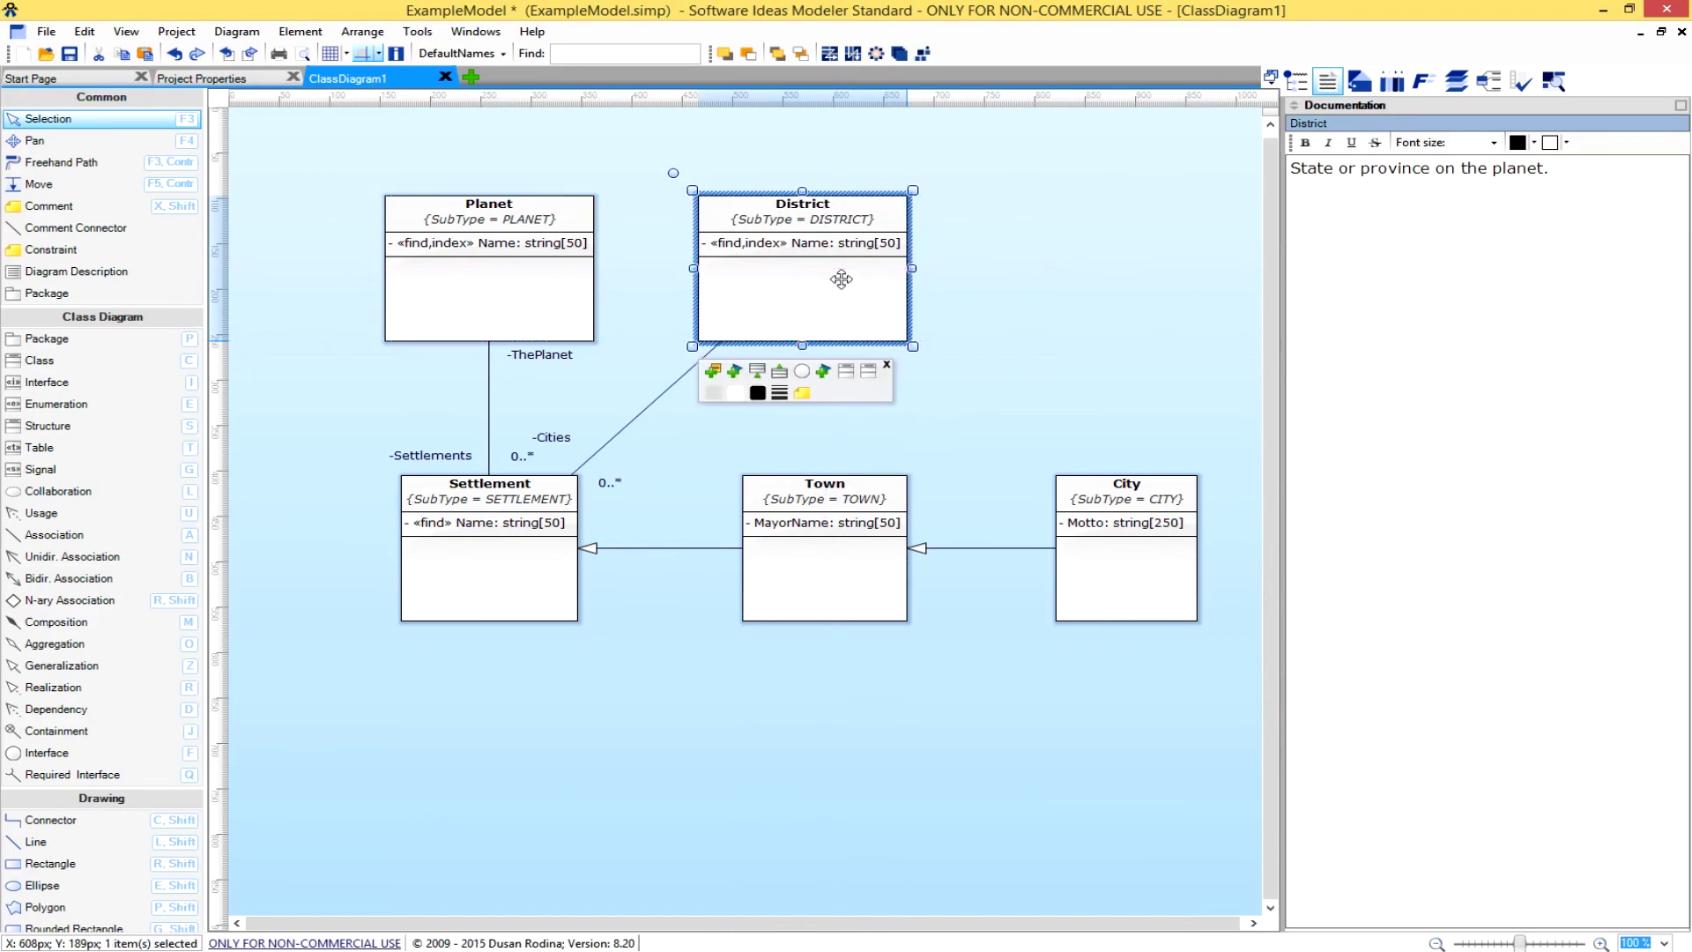
# Rename the end role of the association between District and Settlement to Settlements.
pyautogui.click(564, 440)
pyautogui.click(564, 438)
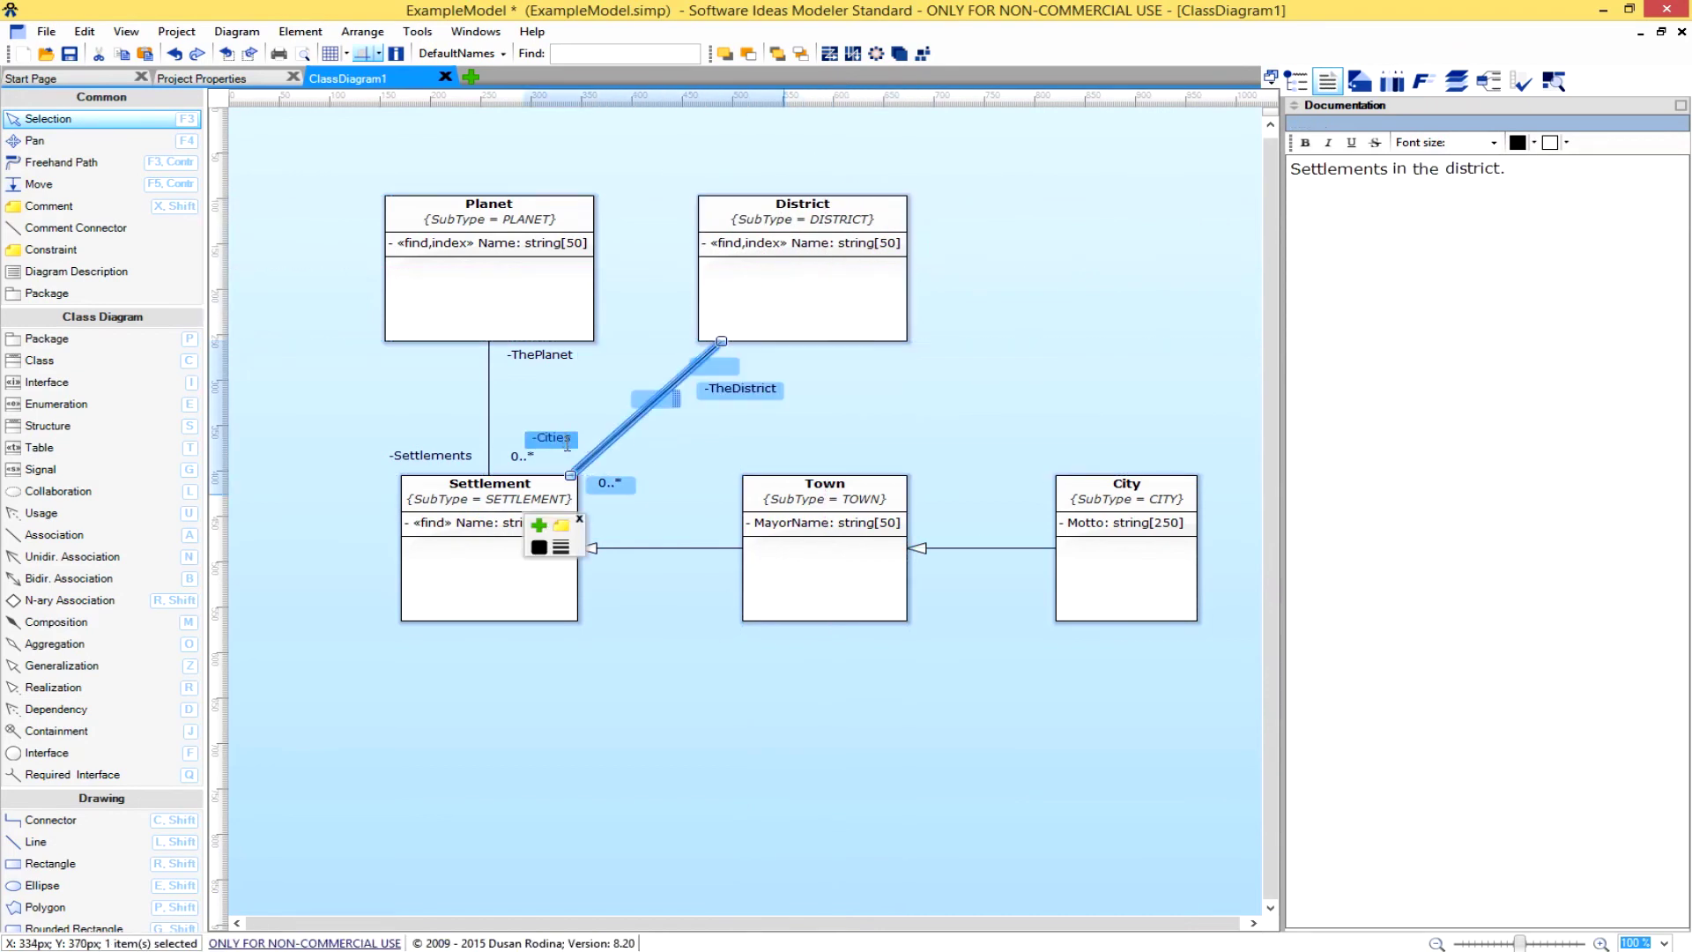
pyautogui.click(693, 488)
pyautogui.doubleClick(624, 430)
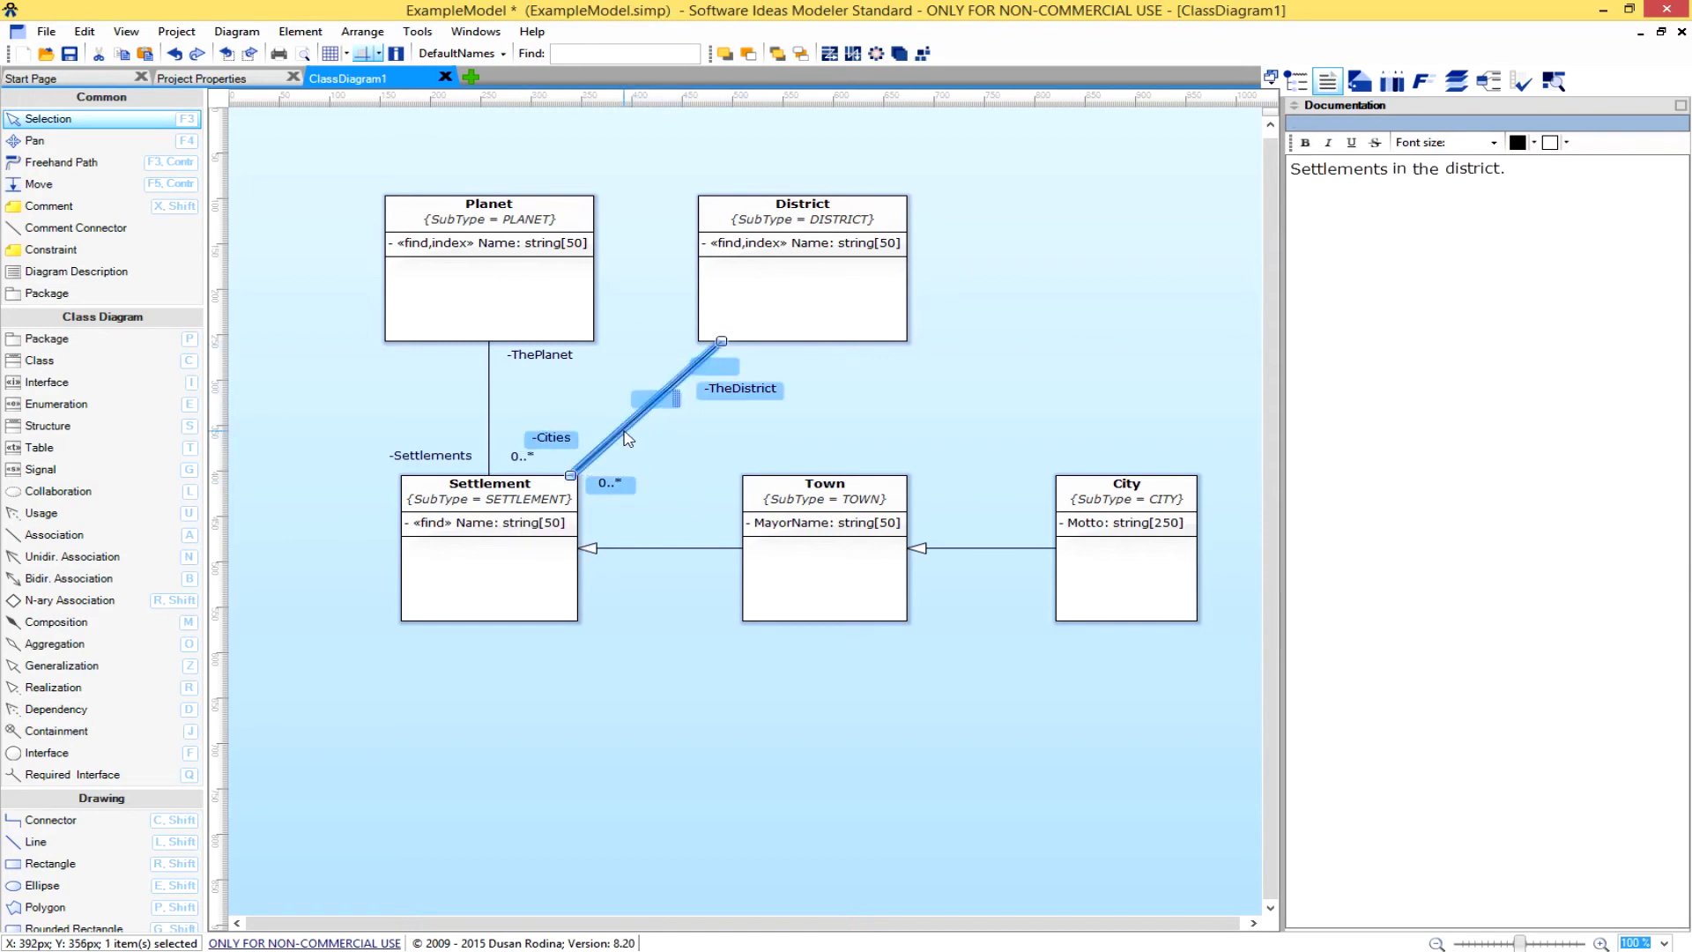
pyautogui.click(686, 298)
pyautogui.moveTo(815, 502); pyautogui.dragTo(630, 500)
pyautogui.write('Settlements')
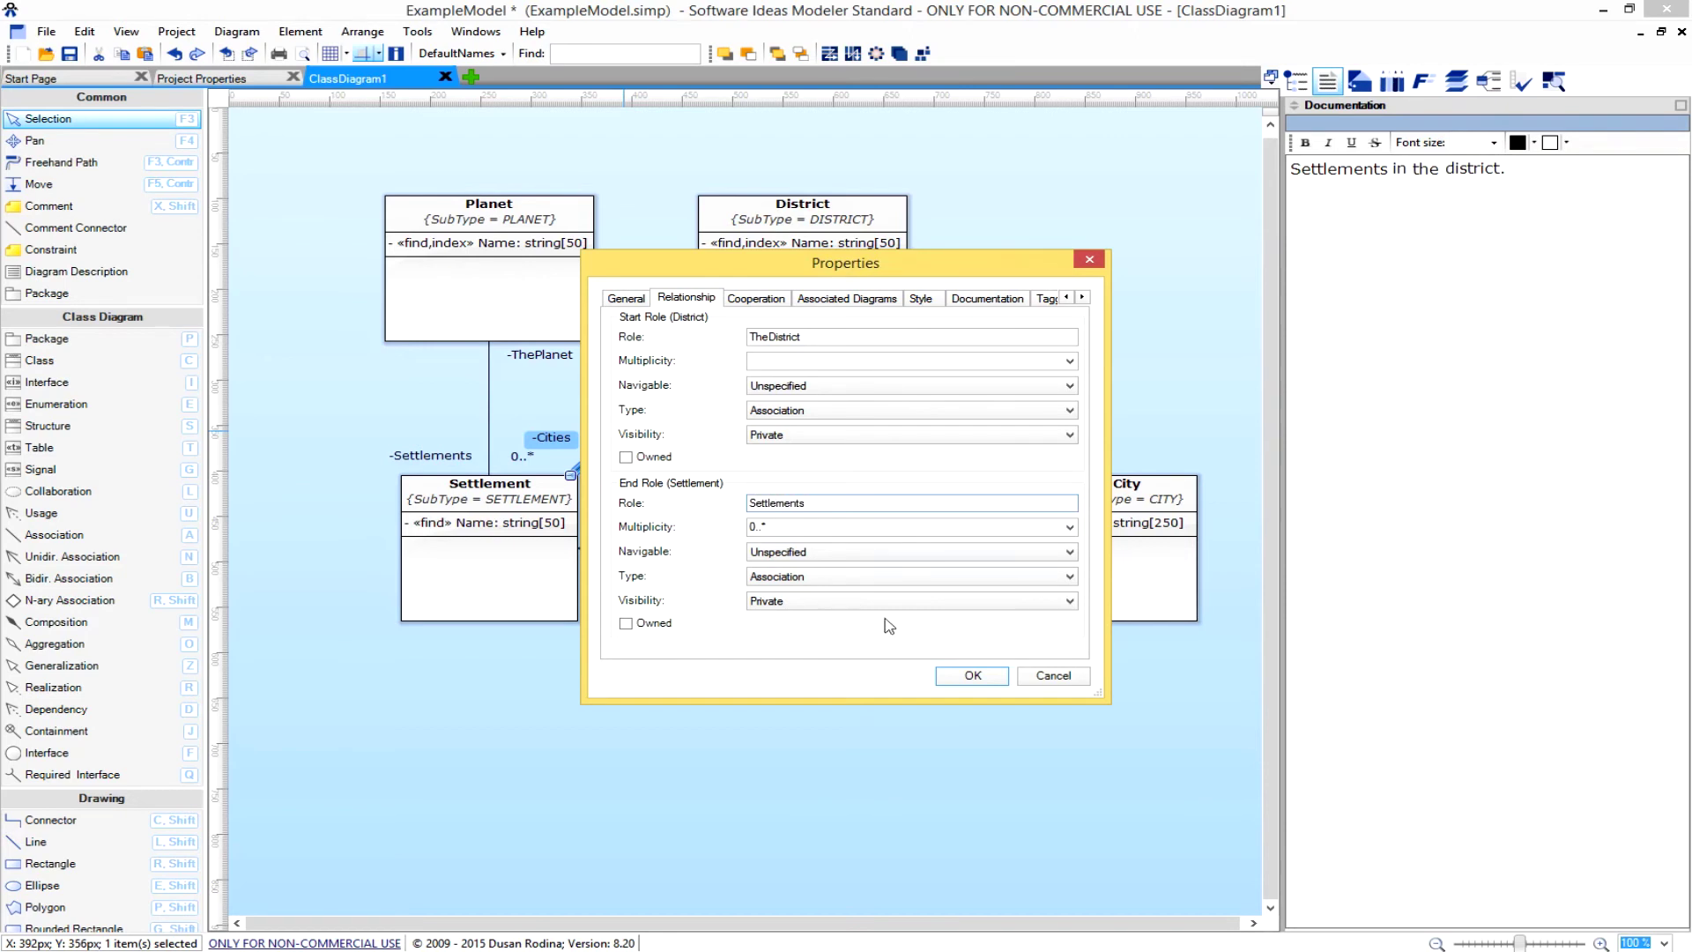
pyautogui.click(973, 675)
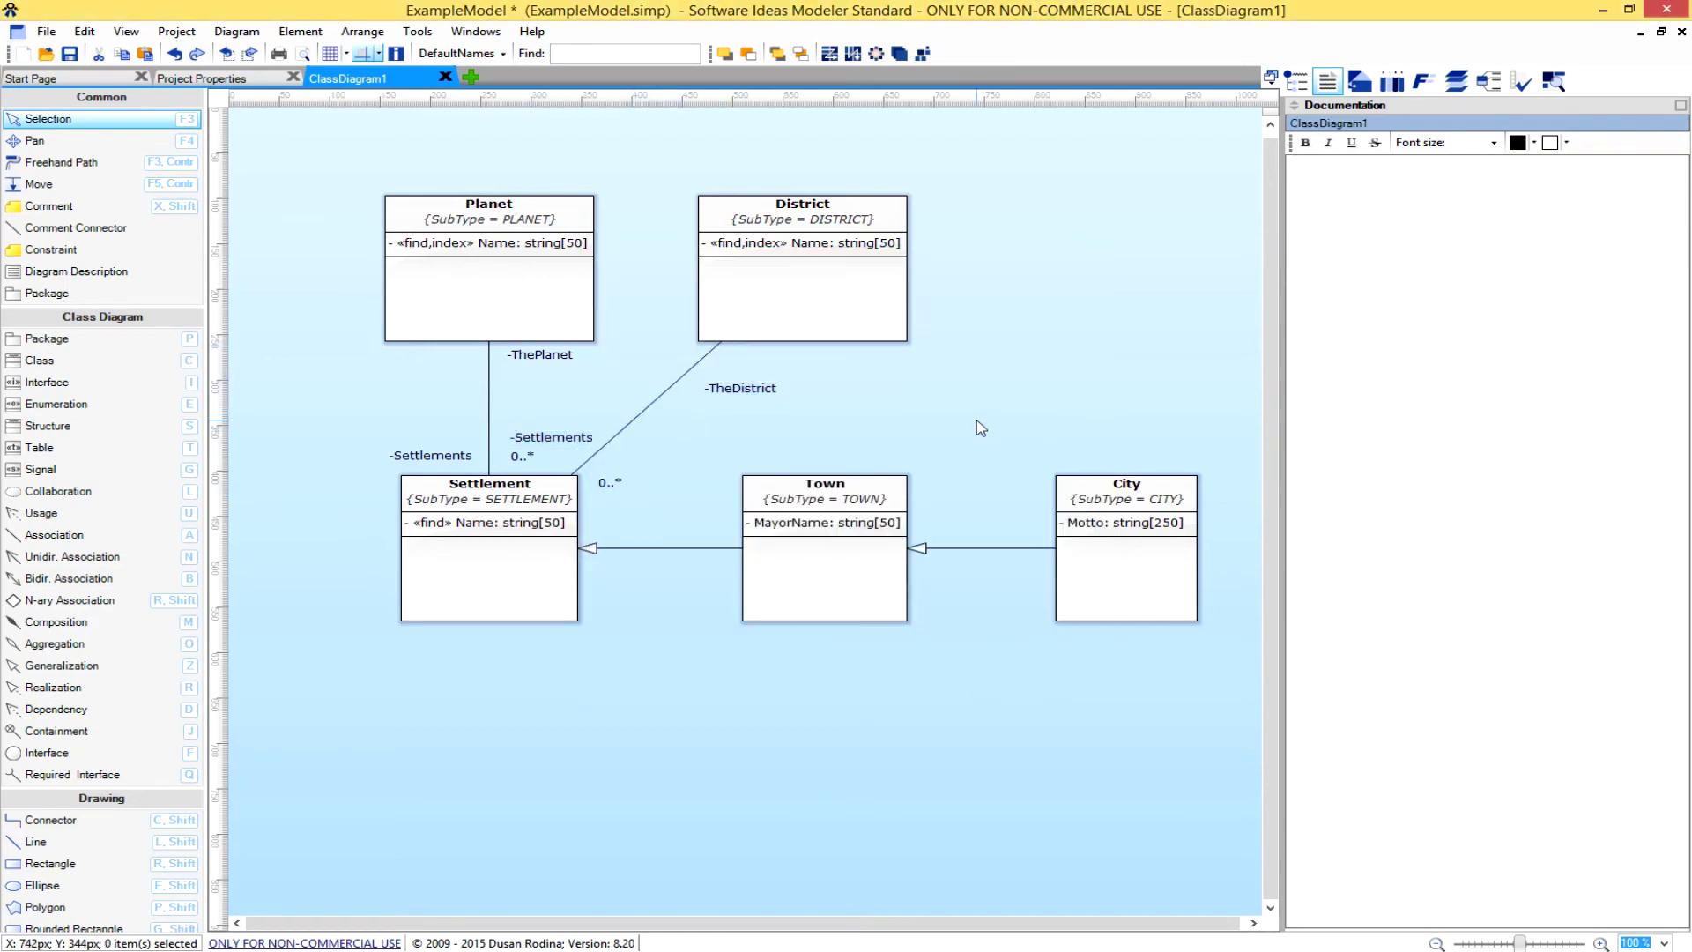
# Move the TheDistrict role label closer to the District class and save the model.
pyautogui.moveTo(748, 395); pyautogui.dragTo(762, 361)
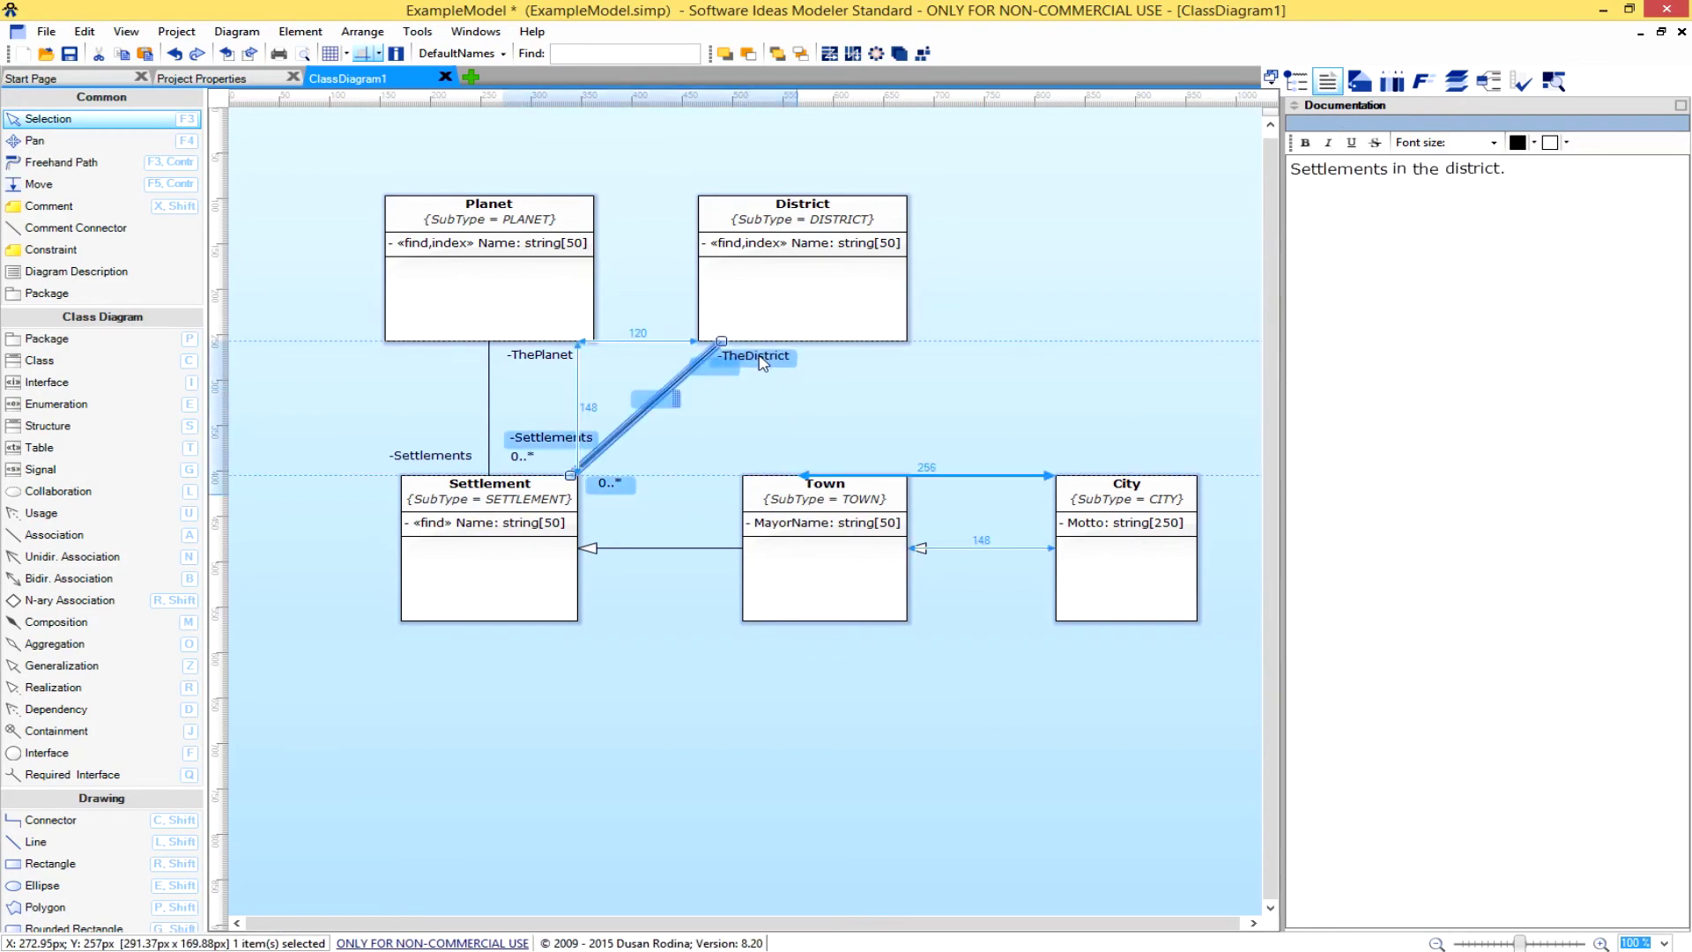
pyautogui.press('Escape')
pyautogui.click(68, 53)
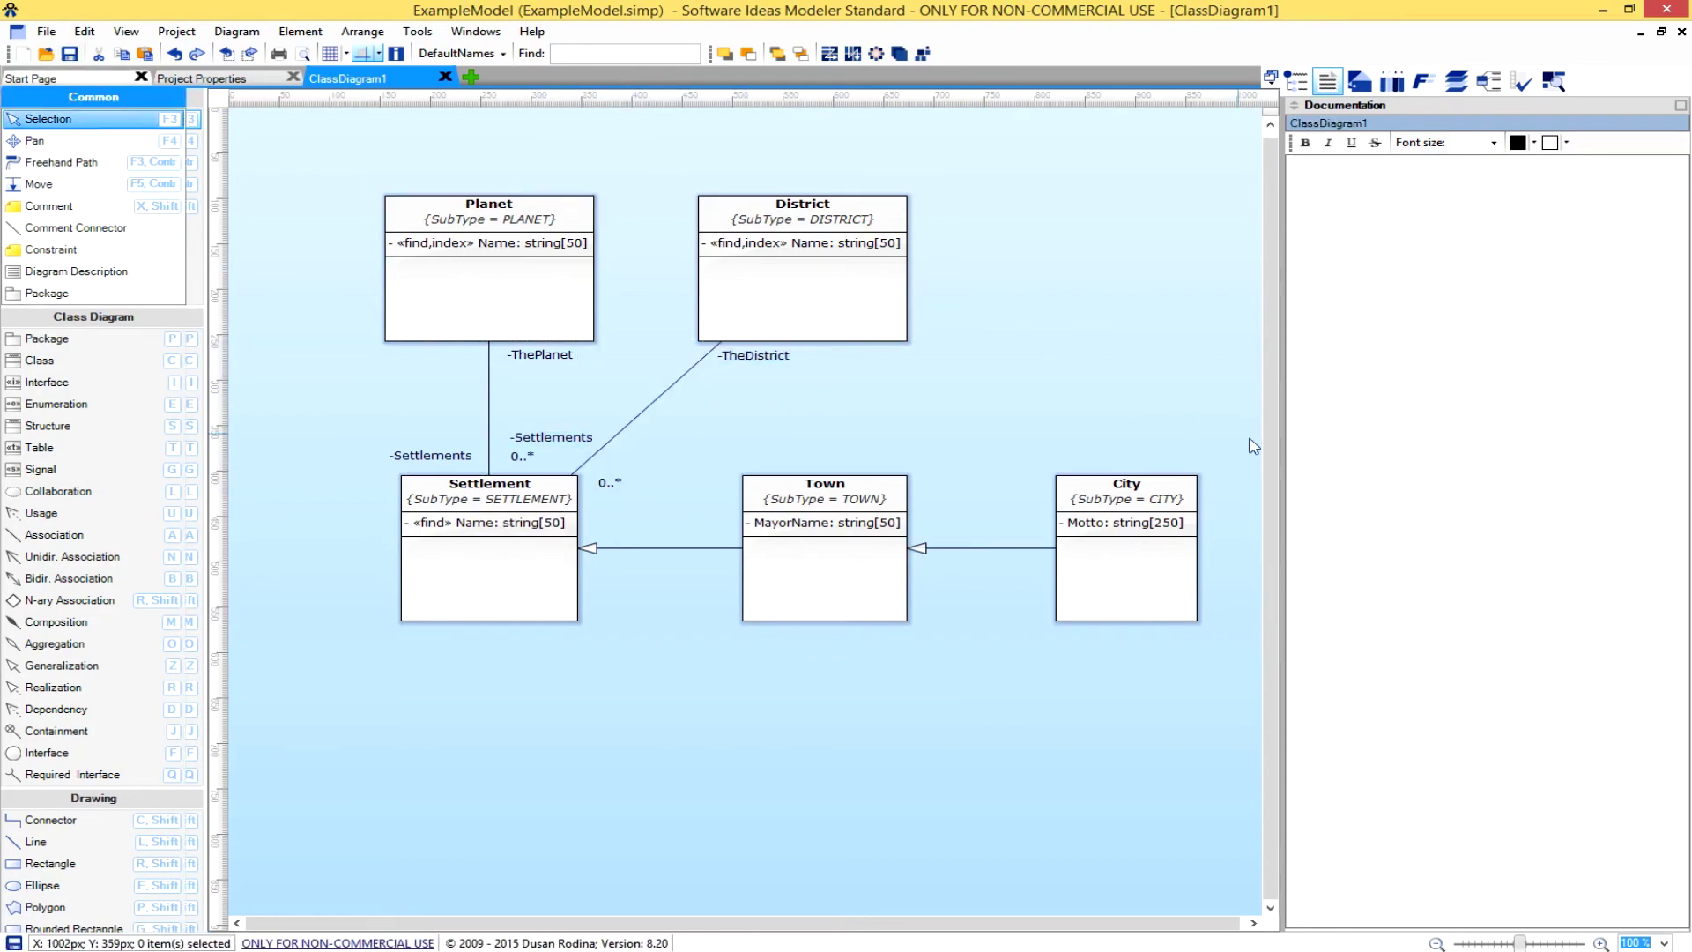
# Switch to Unity and clear the previous code generation log from the console.
pyautogui.hotkey('alt', 'Tab')
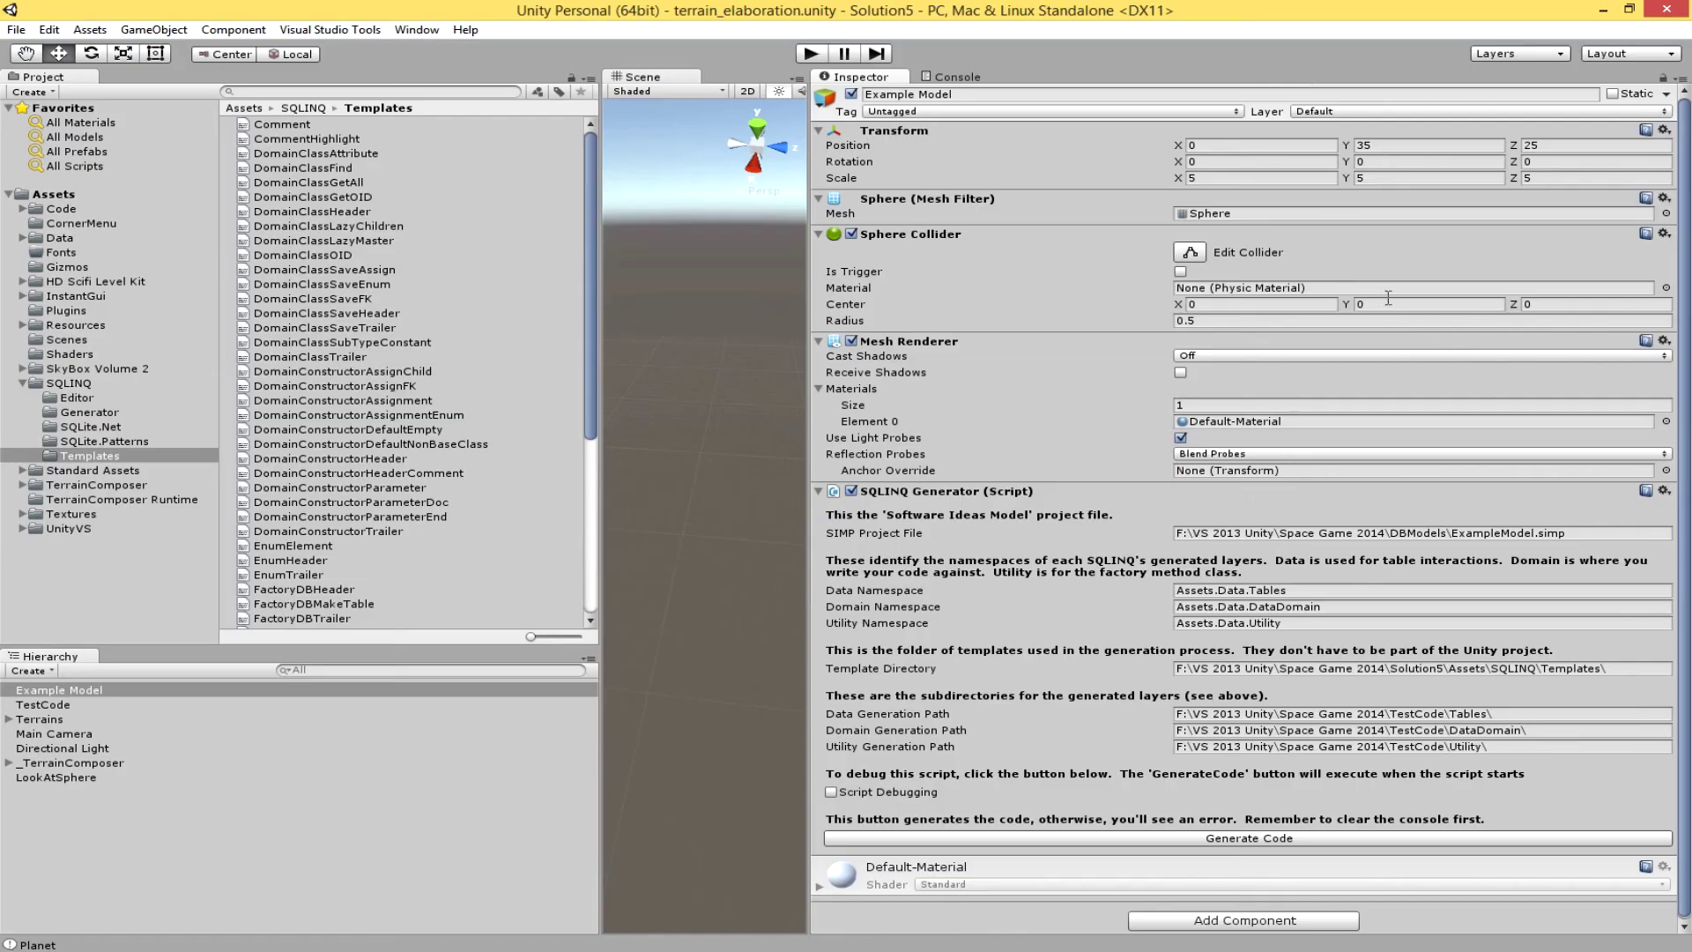
pyautogui.click(953, 78)
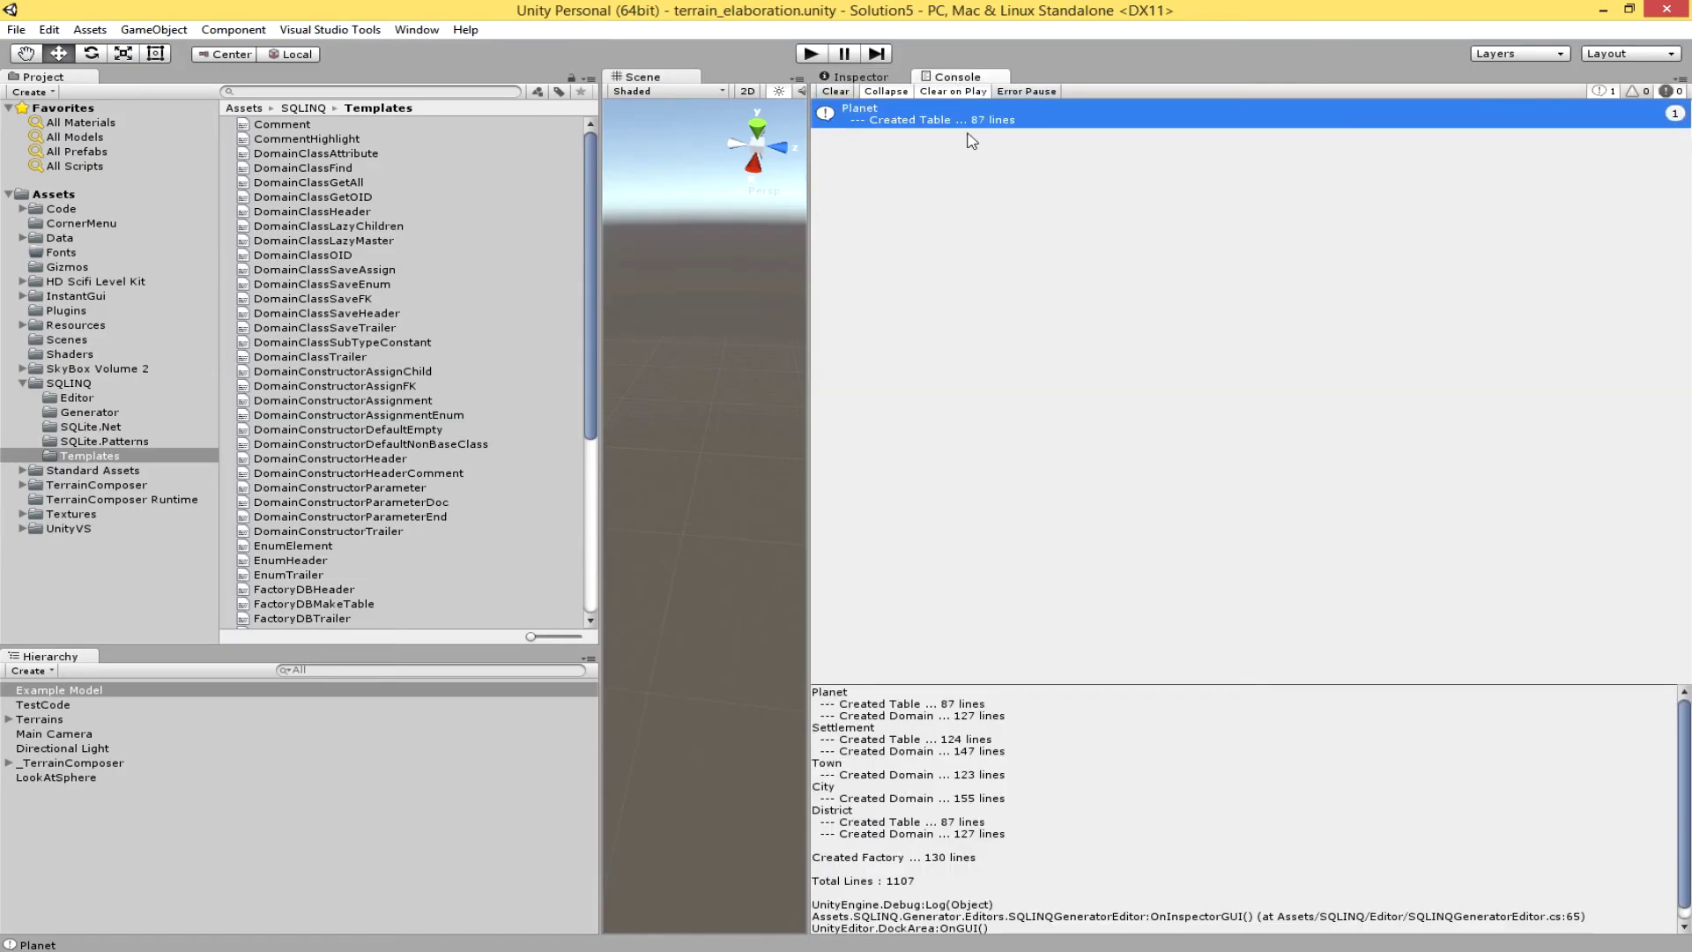
pyautogui.click(836, 92)
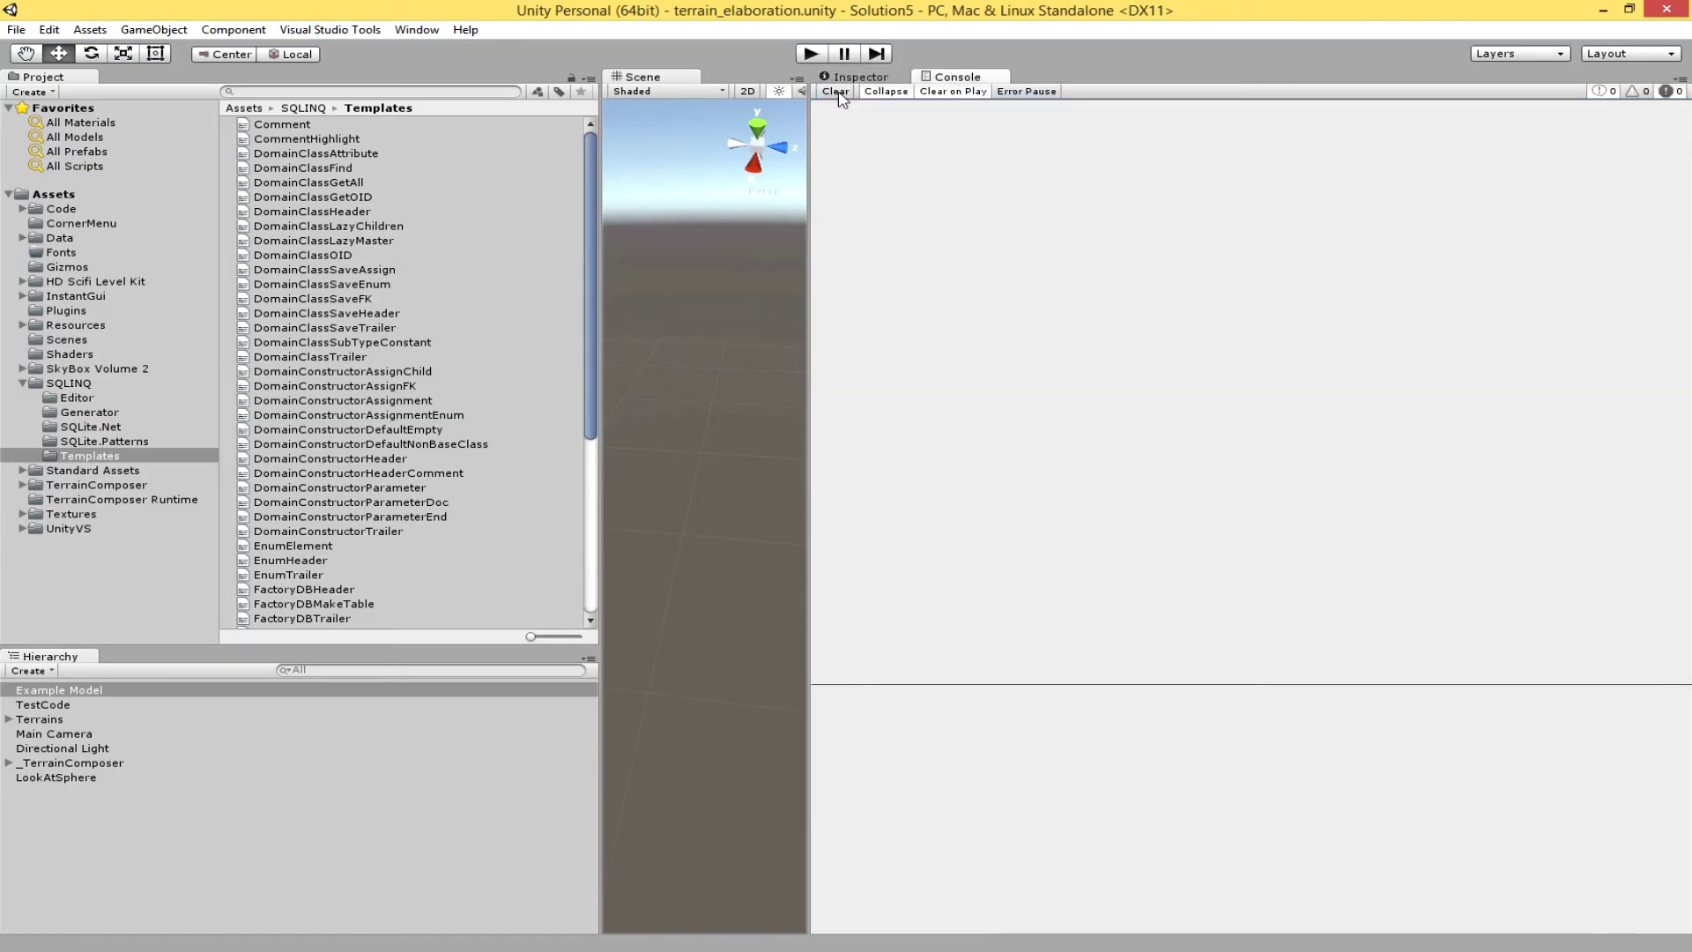
# Generate the SQLINQ code again from the Example Model object and view its log entry in the console.
pyautogui.click(851, 78)
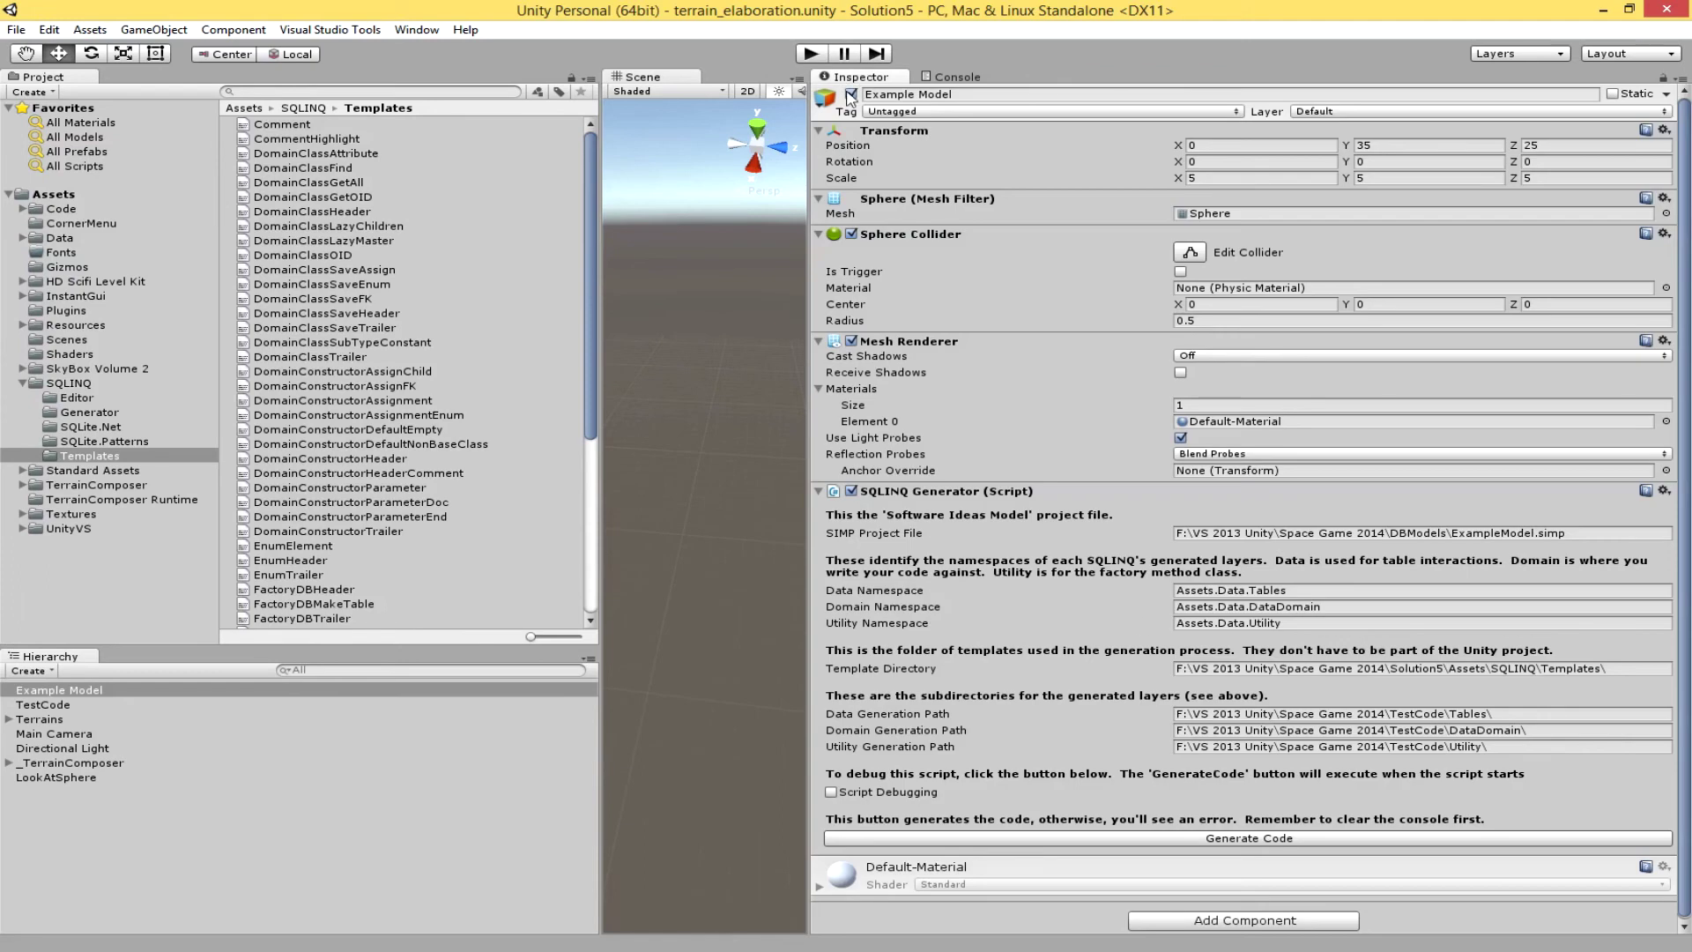
pyautogui.click(1188, 839)
pyautogui.click(969, 530)
pyautogui.click(932, 79)
pyautogui.click(920, 121)
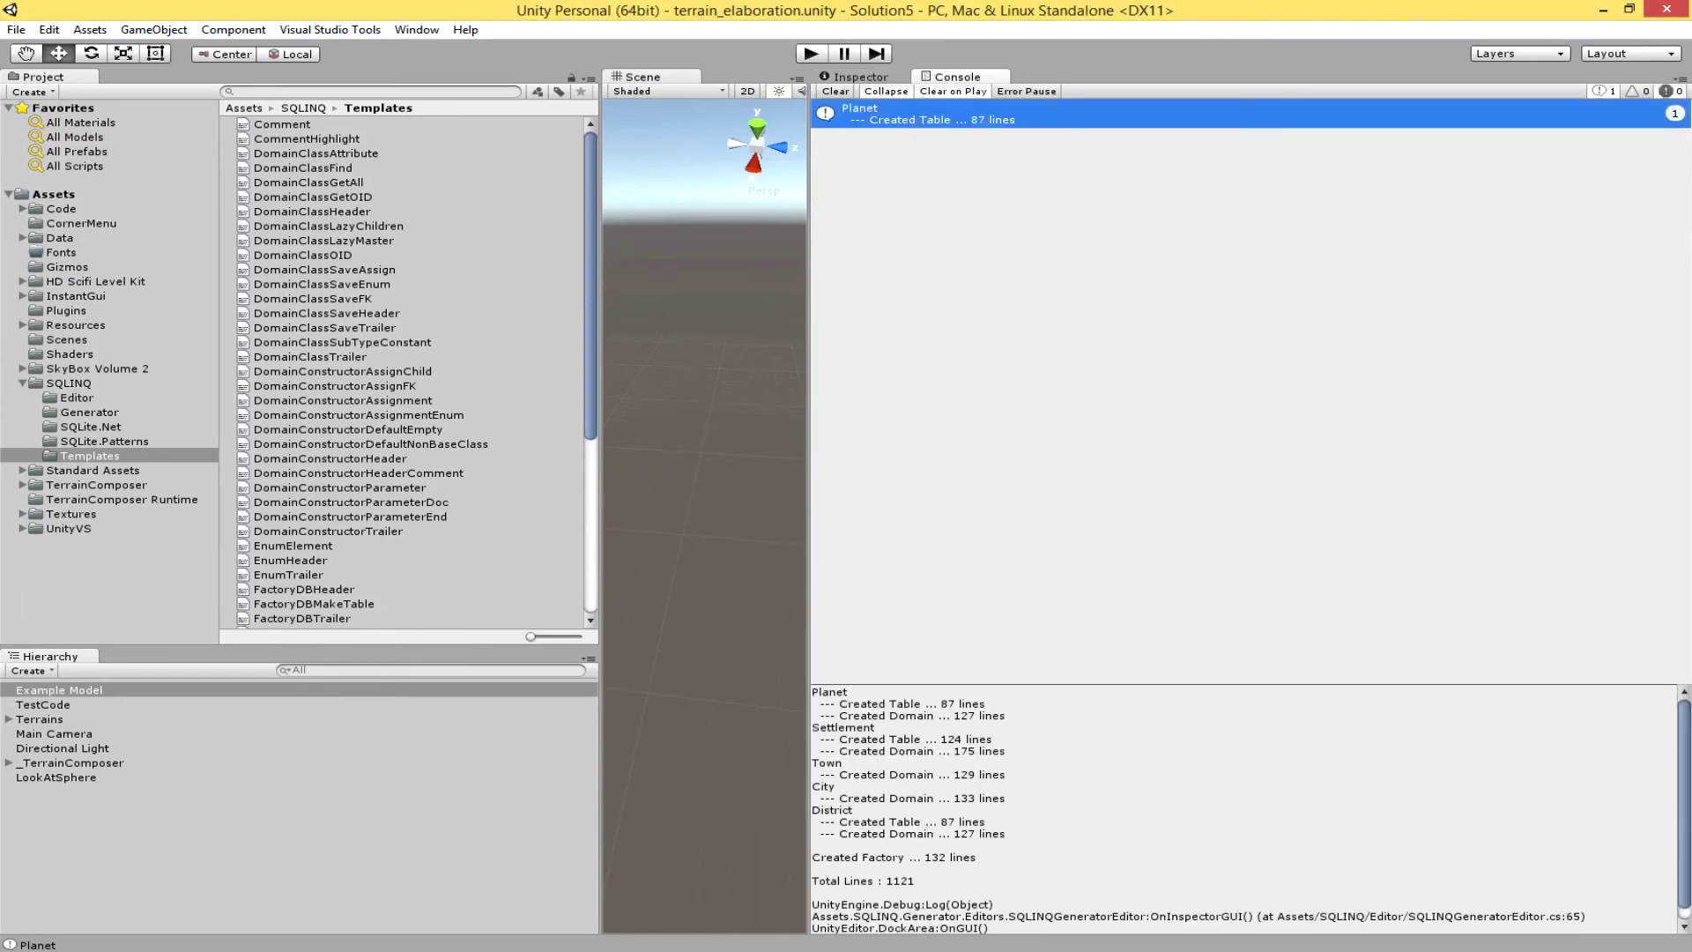
# Switch to Notepad++, open SettlementTable.cs from the Tables folder and examine TheDistrictOID among the Settlement attributes.
pyautogui.hotkey('alt', 'Tab')
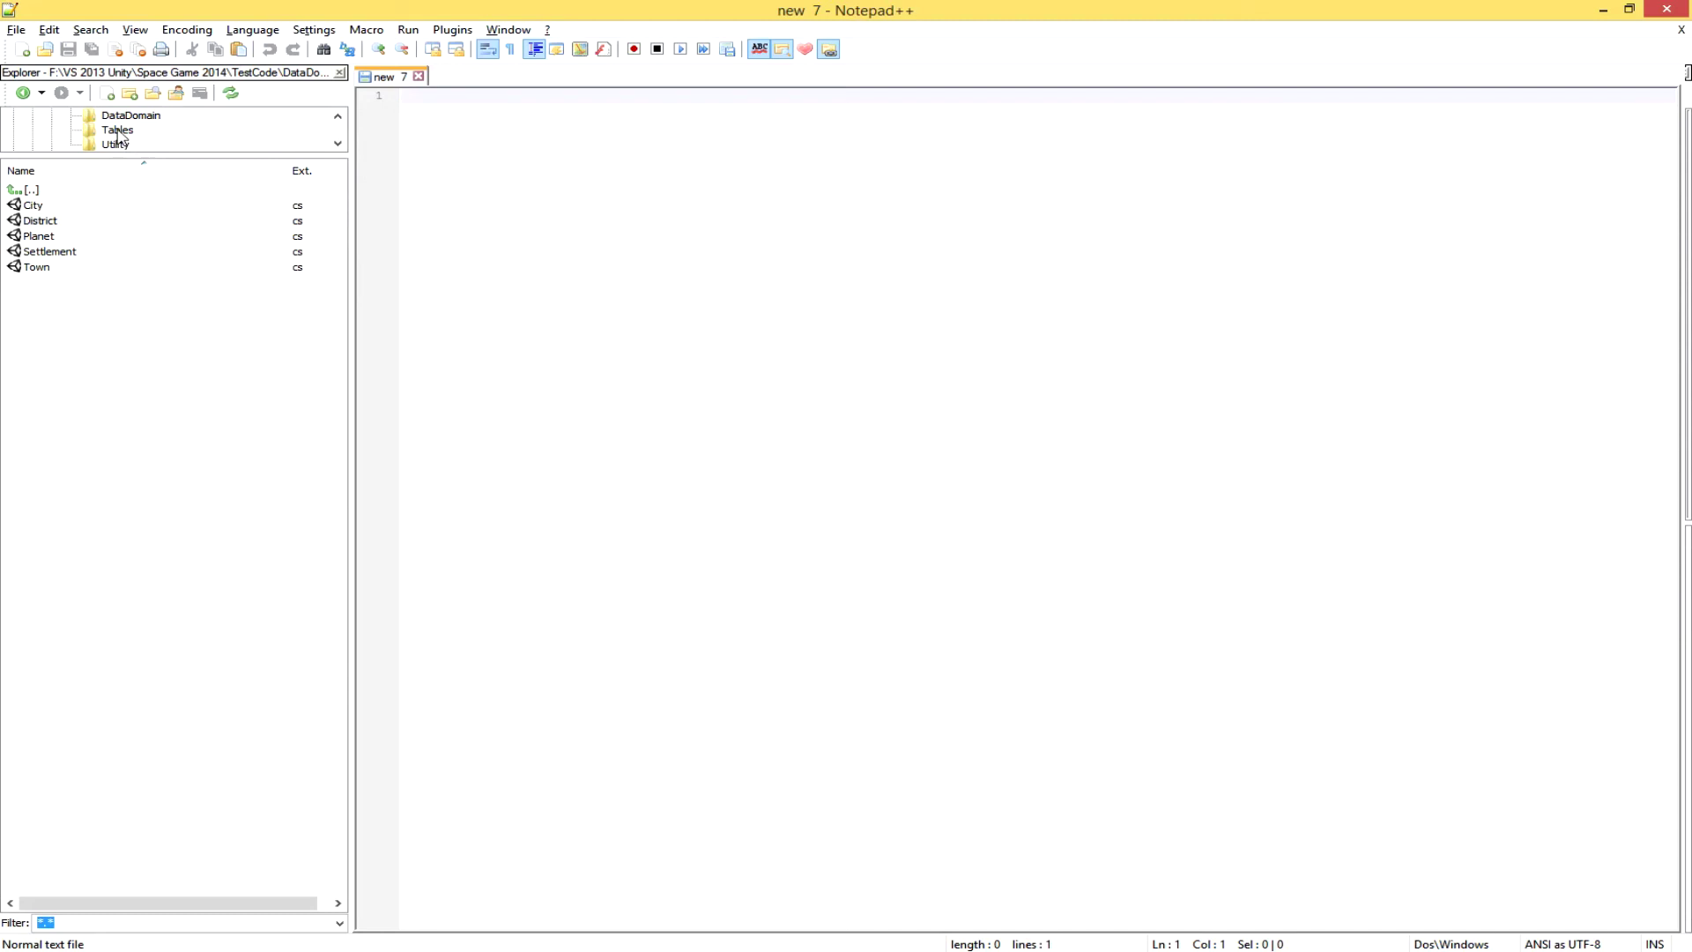
pyautogui.click(118, 130)
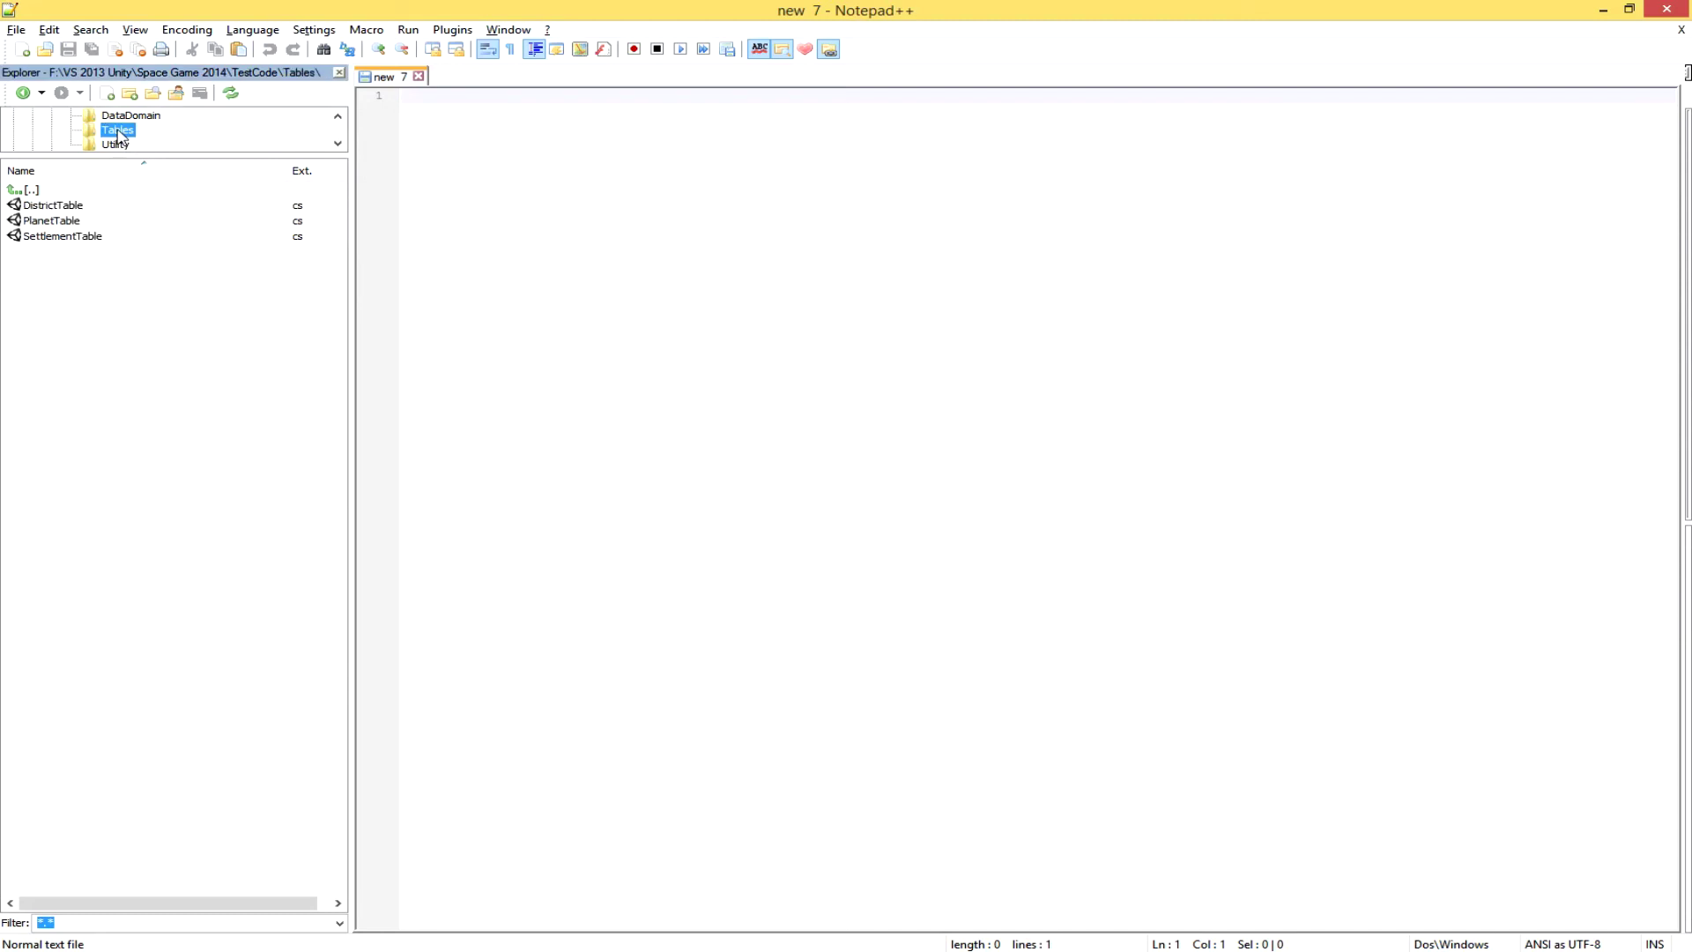
pyautogui.doubleClick(75, 238)
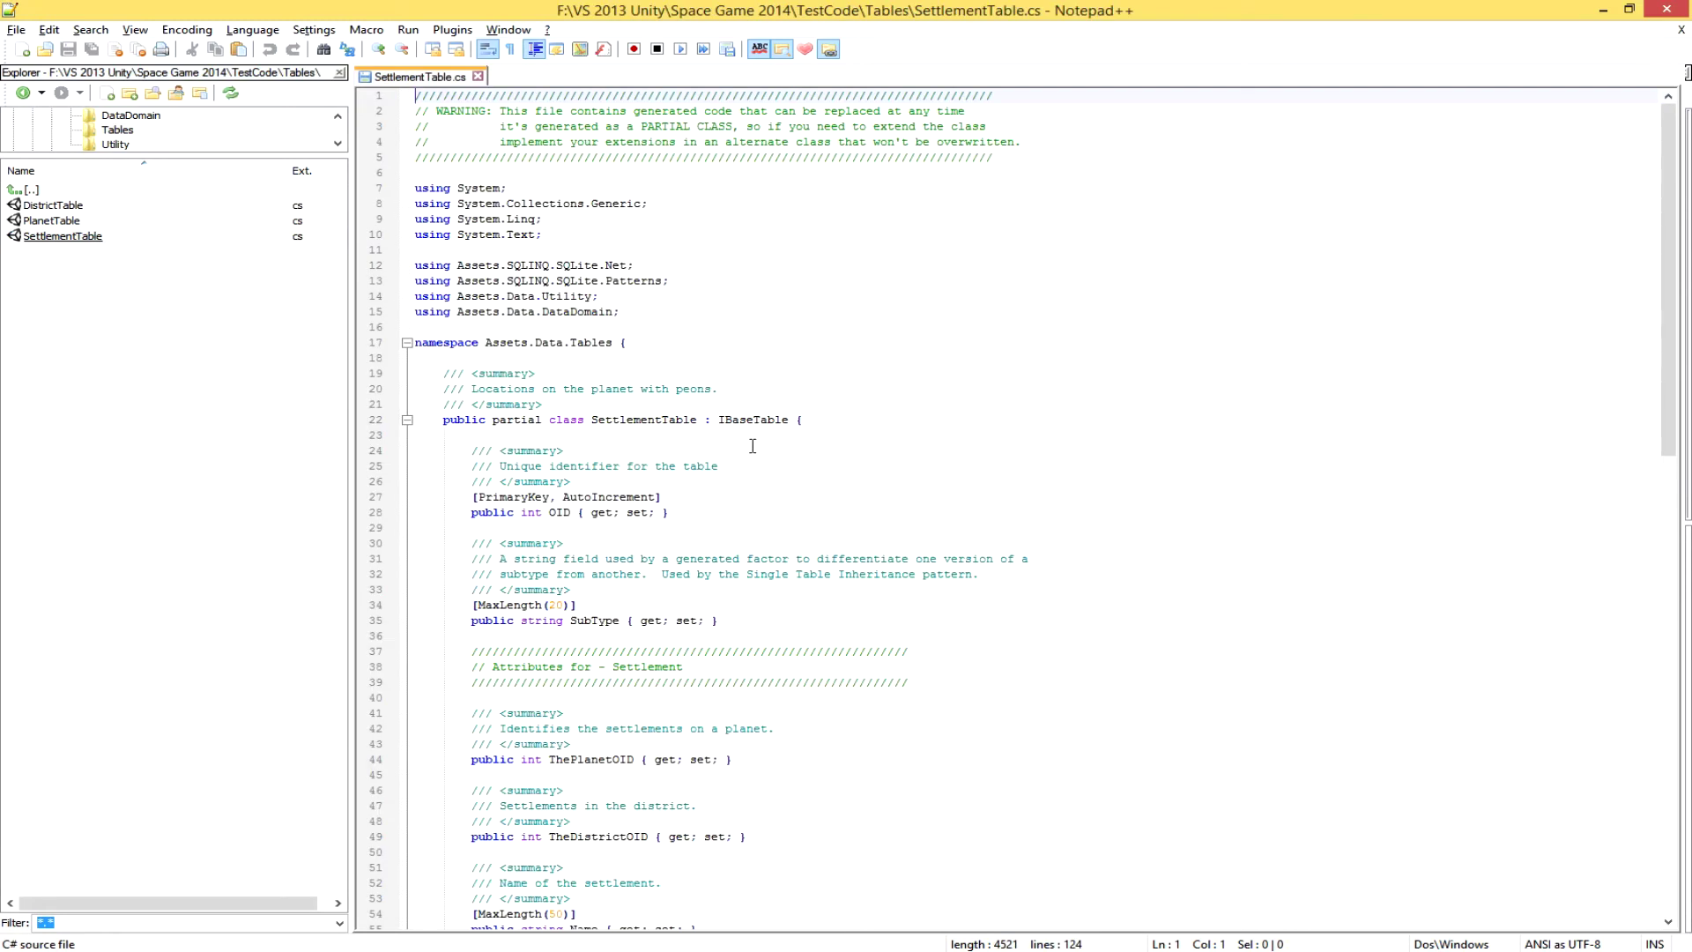
pyautogui.scroll(-5, 852, 662)
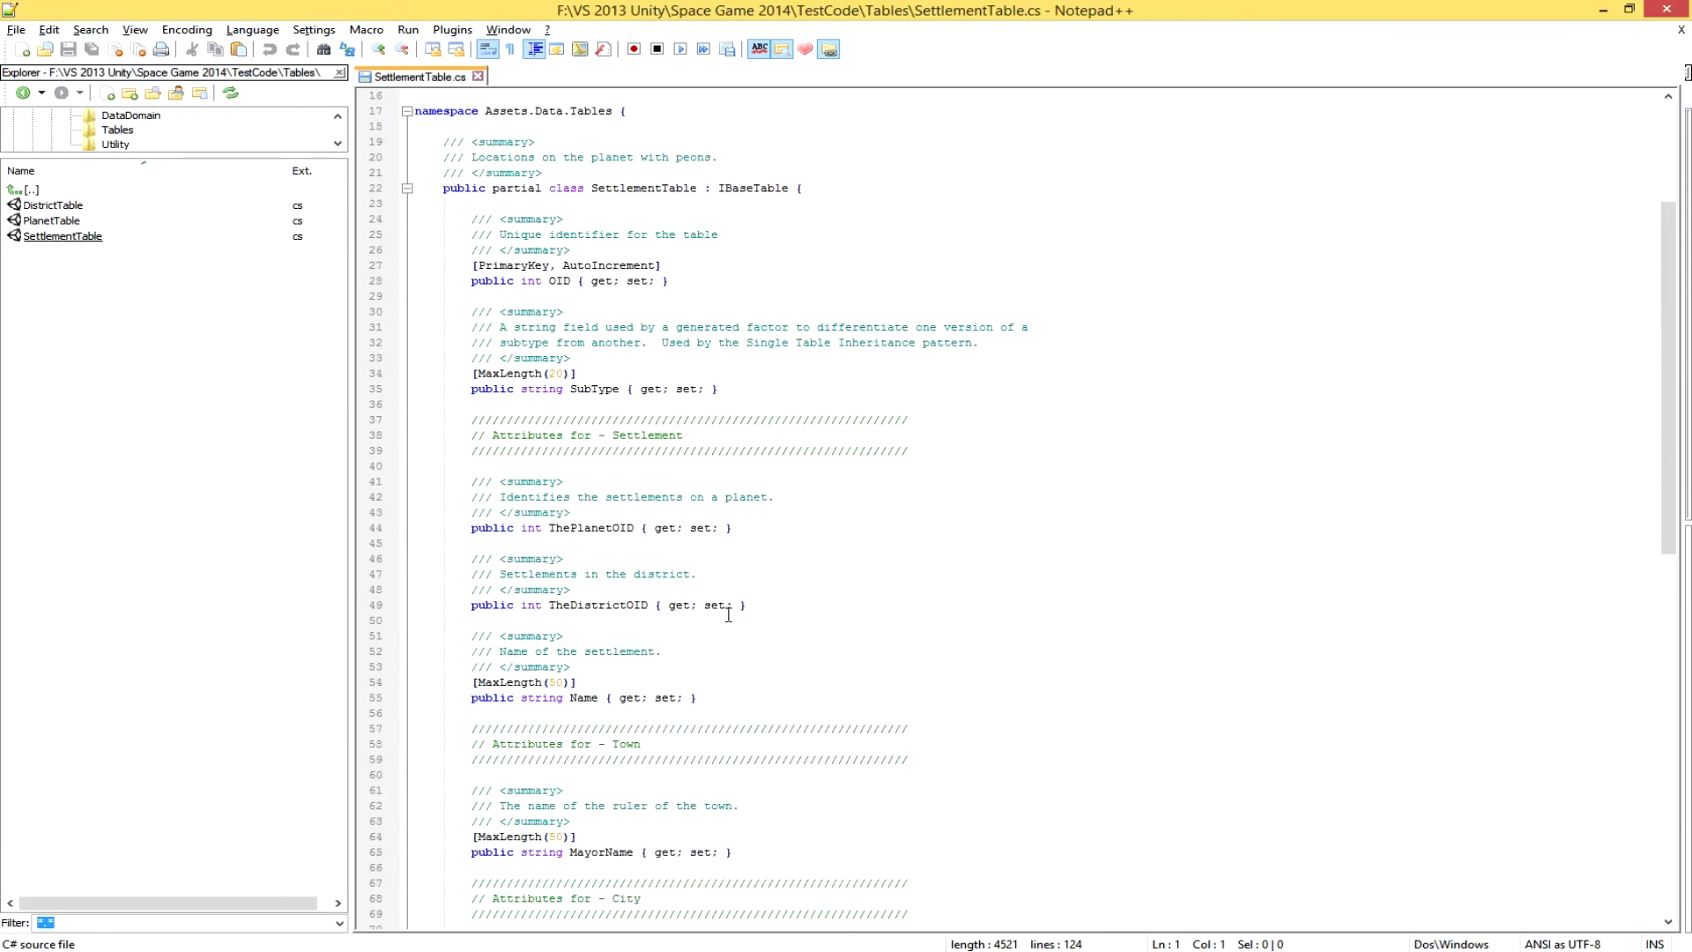
pyautogui.moveTo(763, 606); pyautogui.dragTo(378, 559)
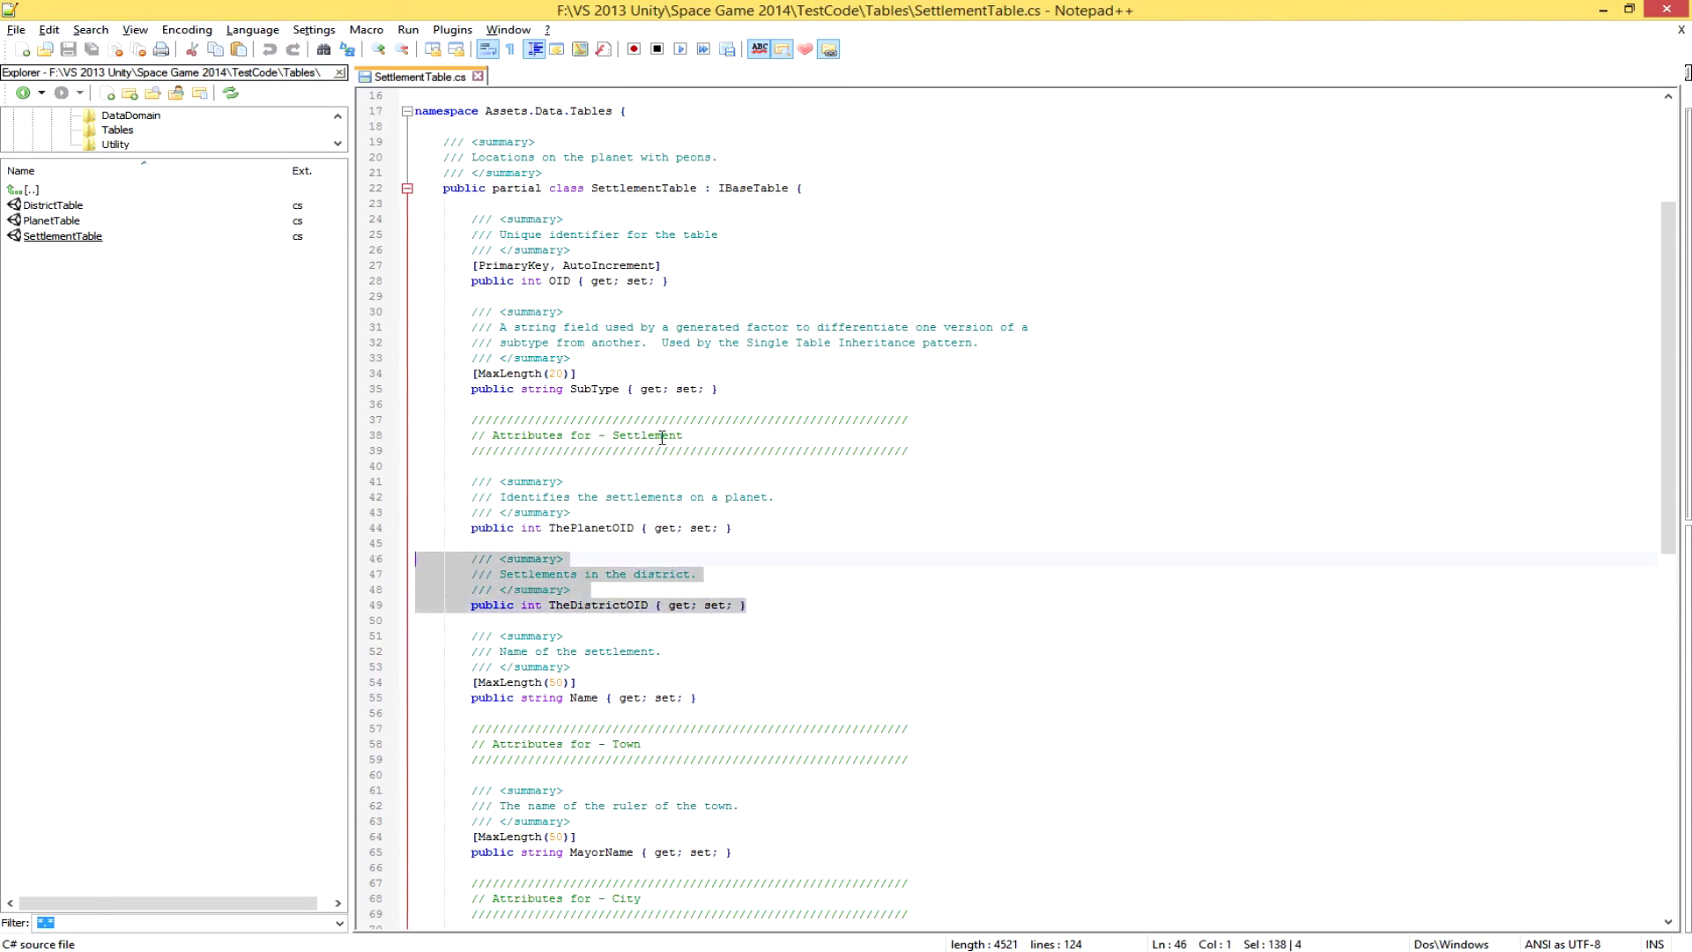
pyautogui.scroll(-4, 663, 442)
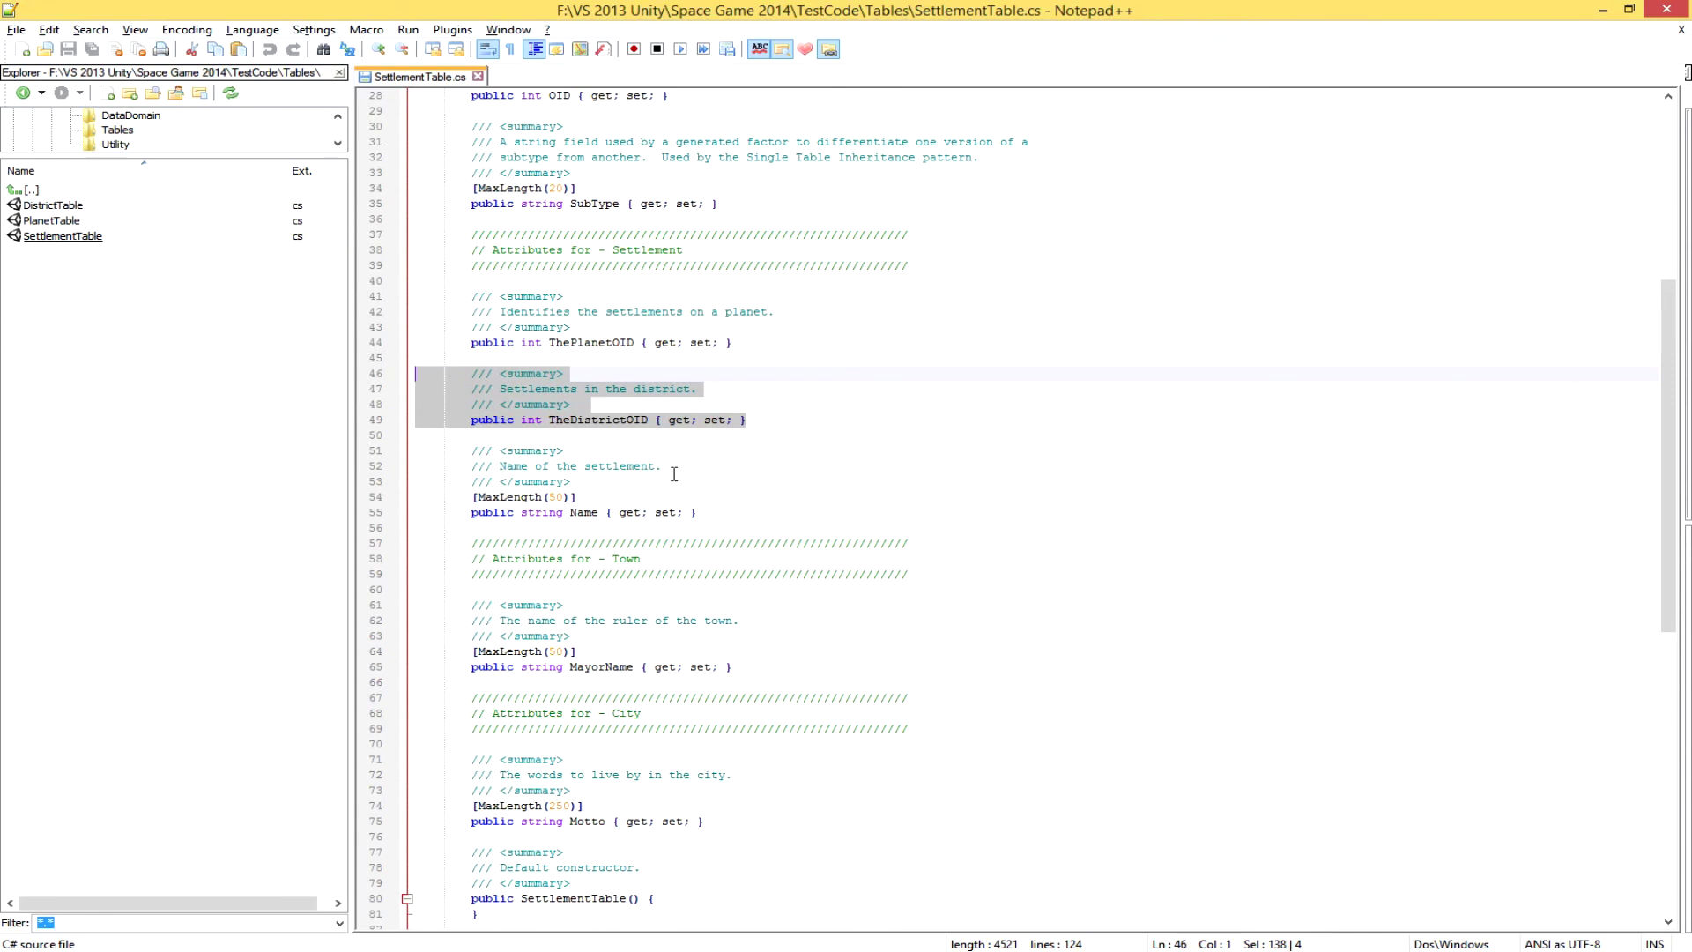
pyautogui.scroll(3, 698, 579)
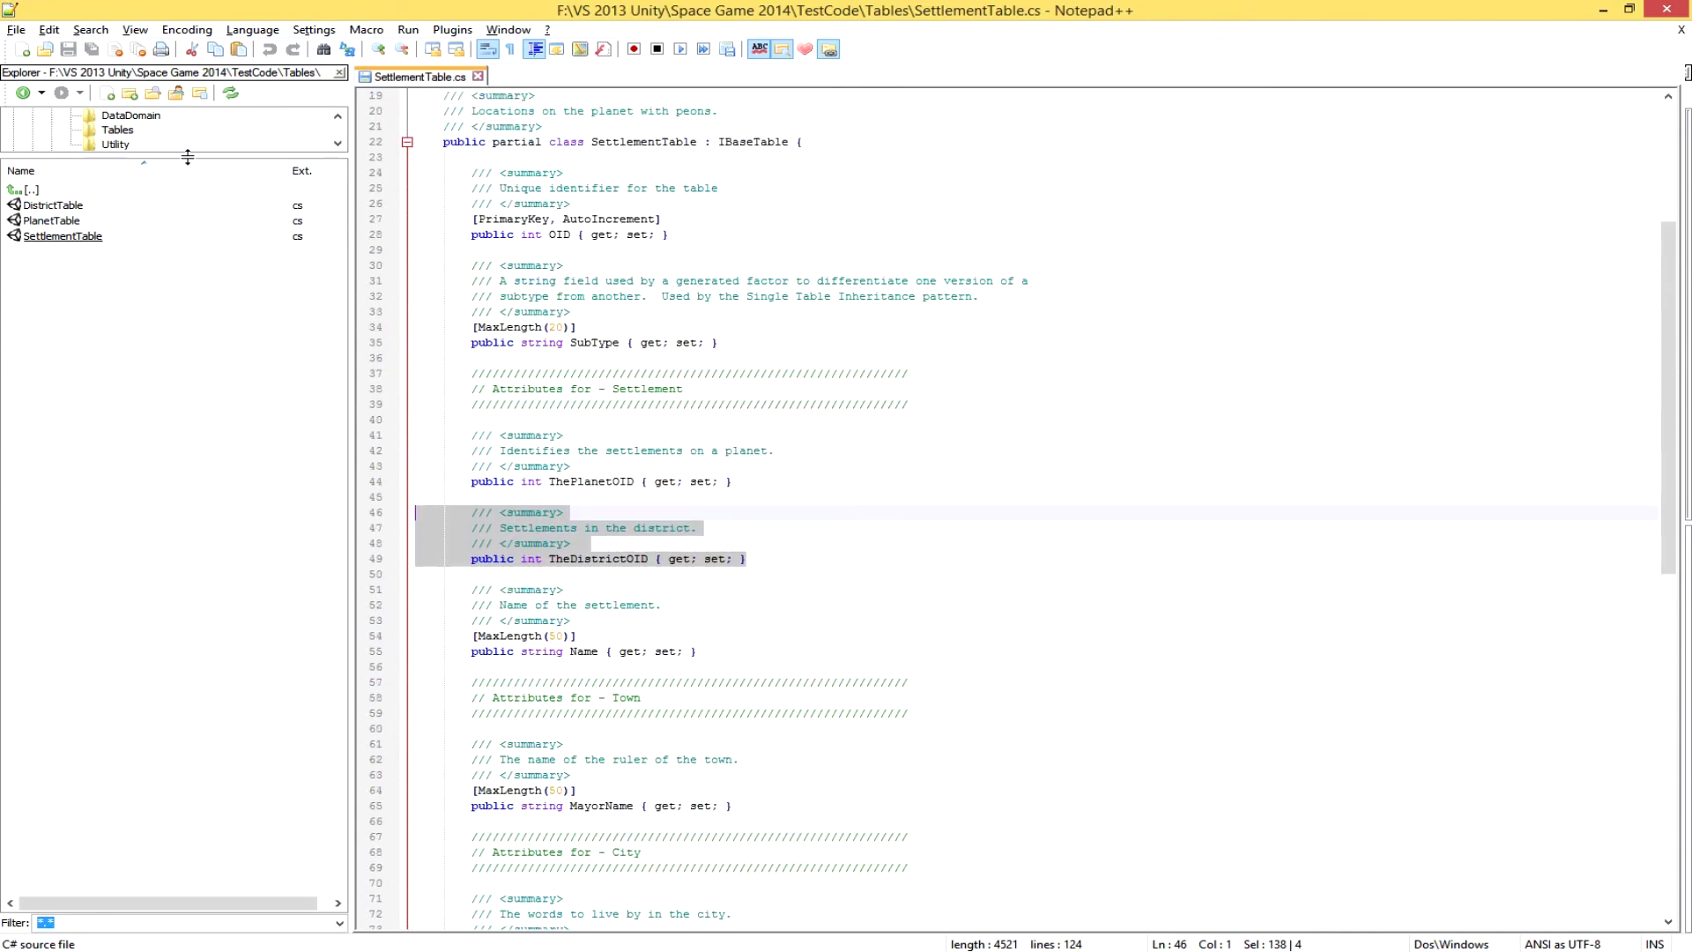
# Enlarge the folder tree area above the file list in the Explorer.
pyautogui.moveTo(186, 157); pyautogui.dragTo(179, 318)
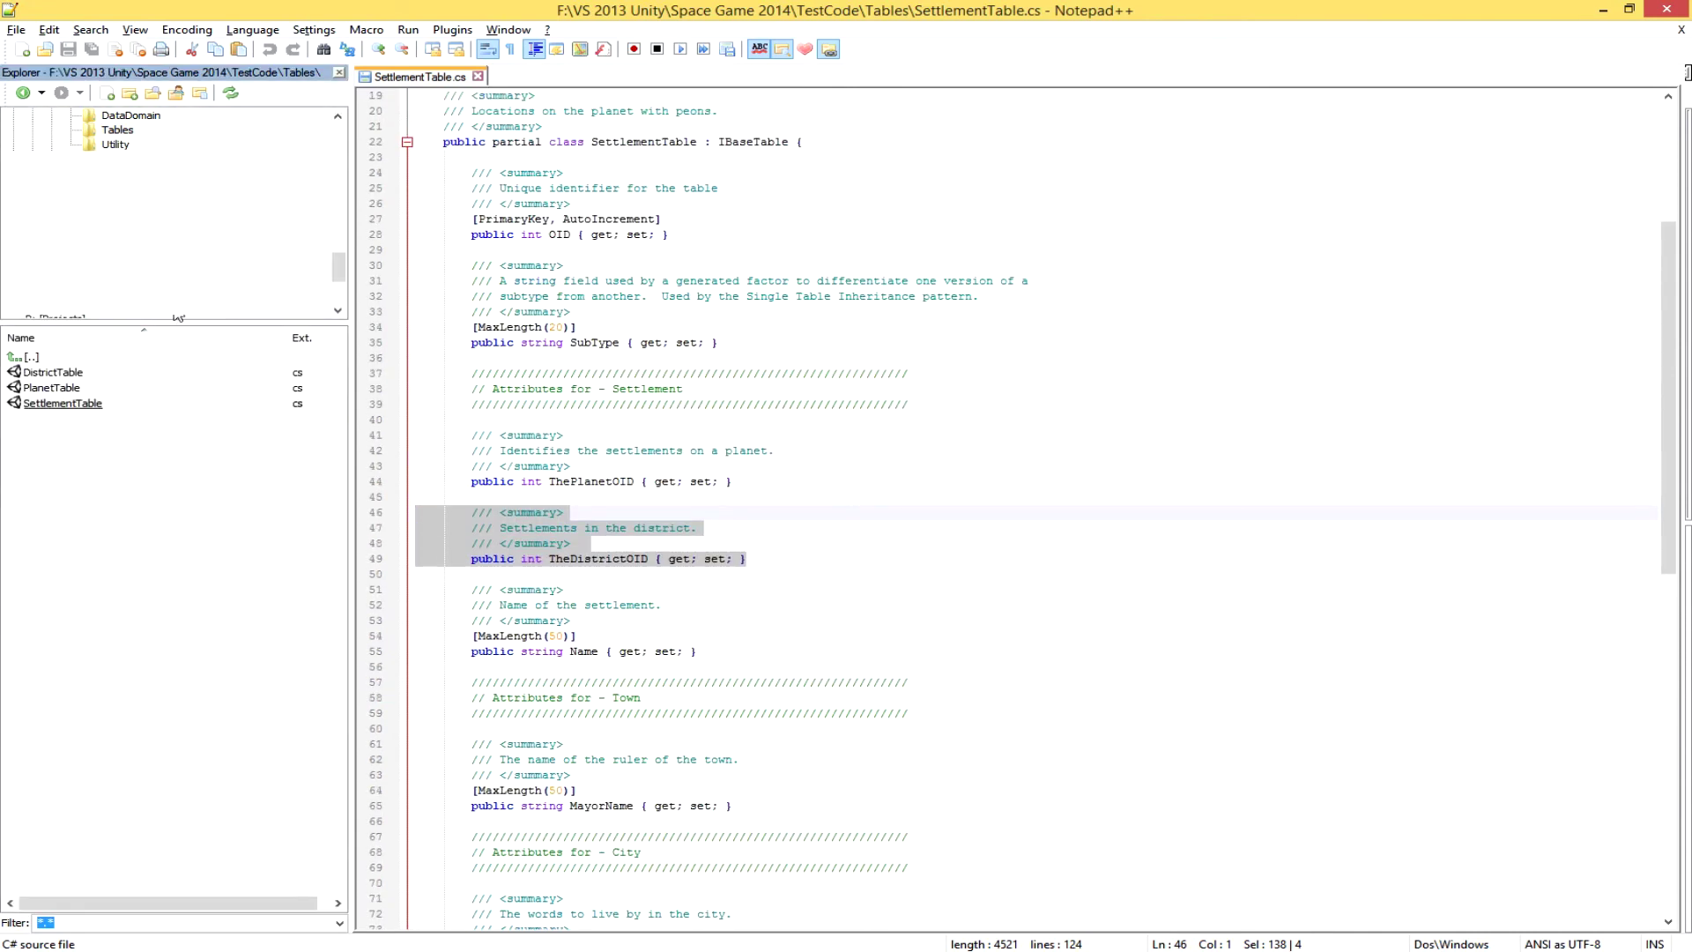
# Open City.cs from the DataDomain folder and examine its Motto property and constructor parameters.
pyautogui.click(125, 117)
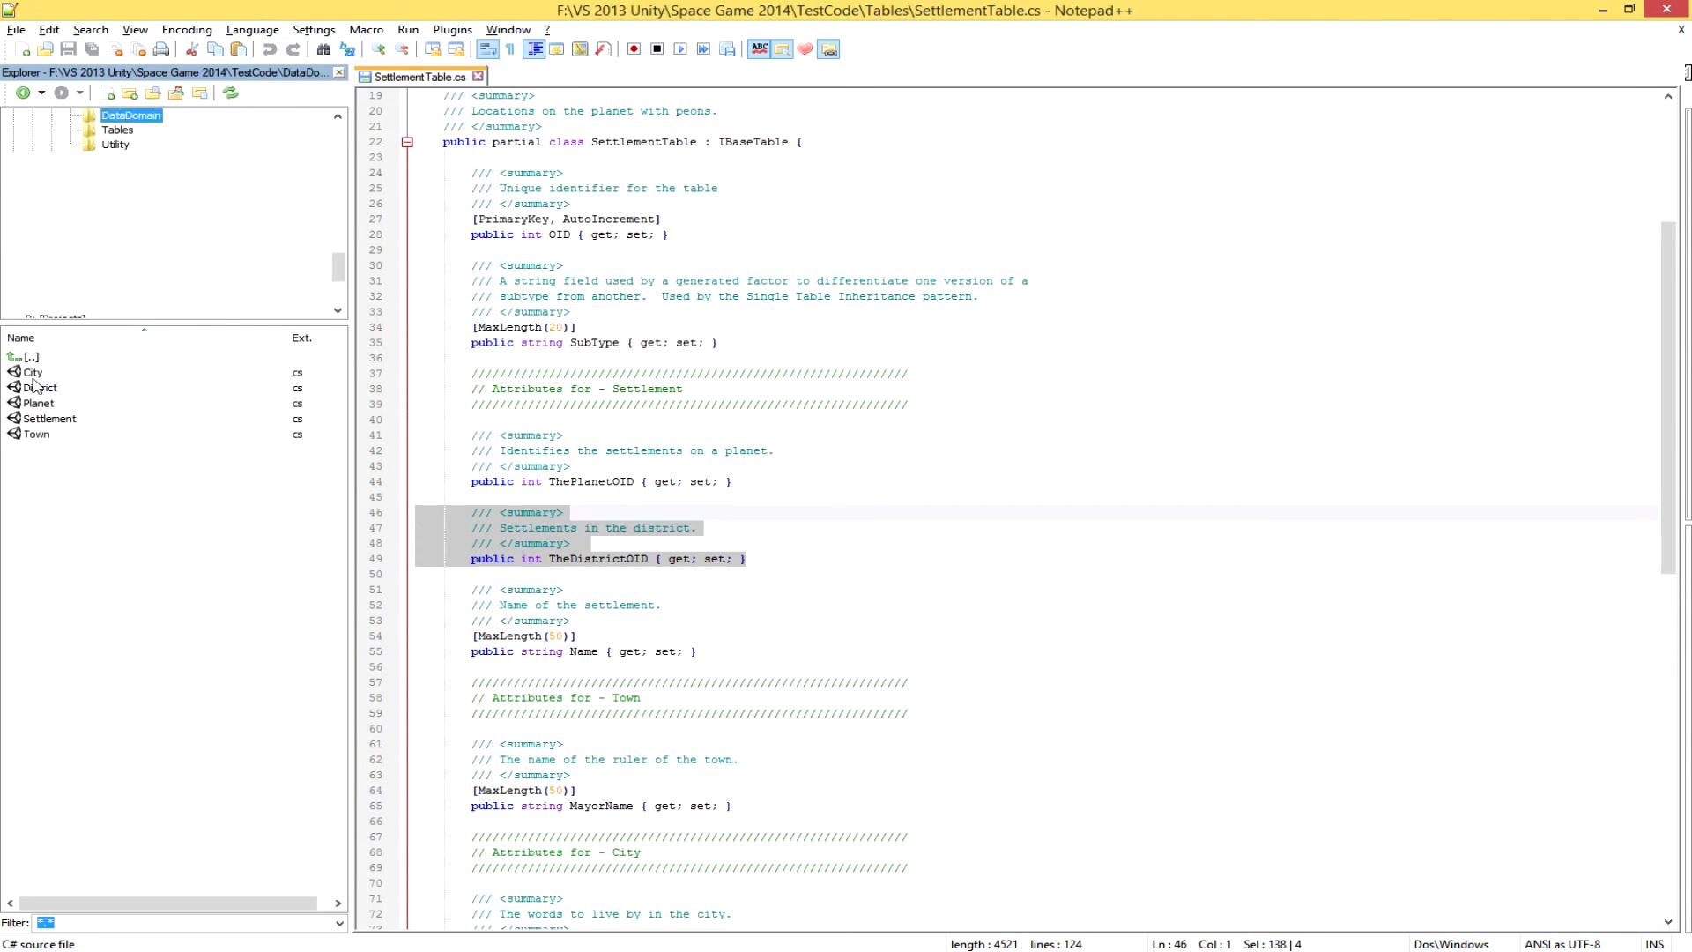
pyautogui.doubleClick(32, 372)
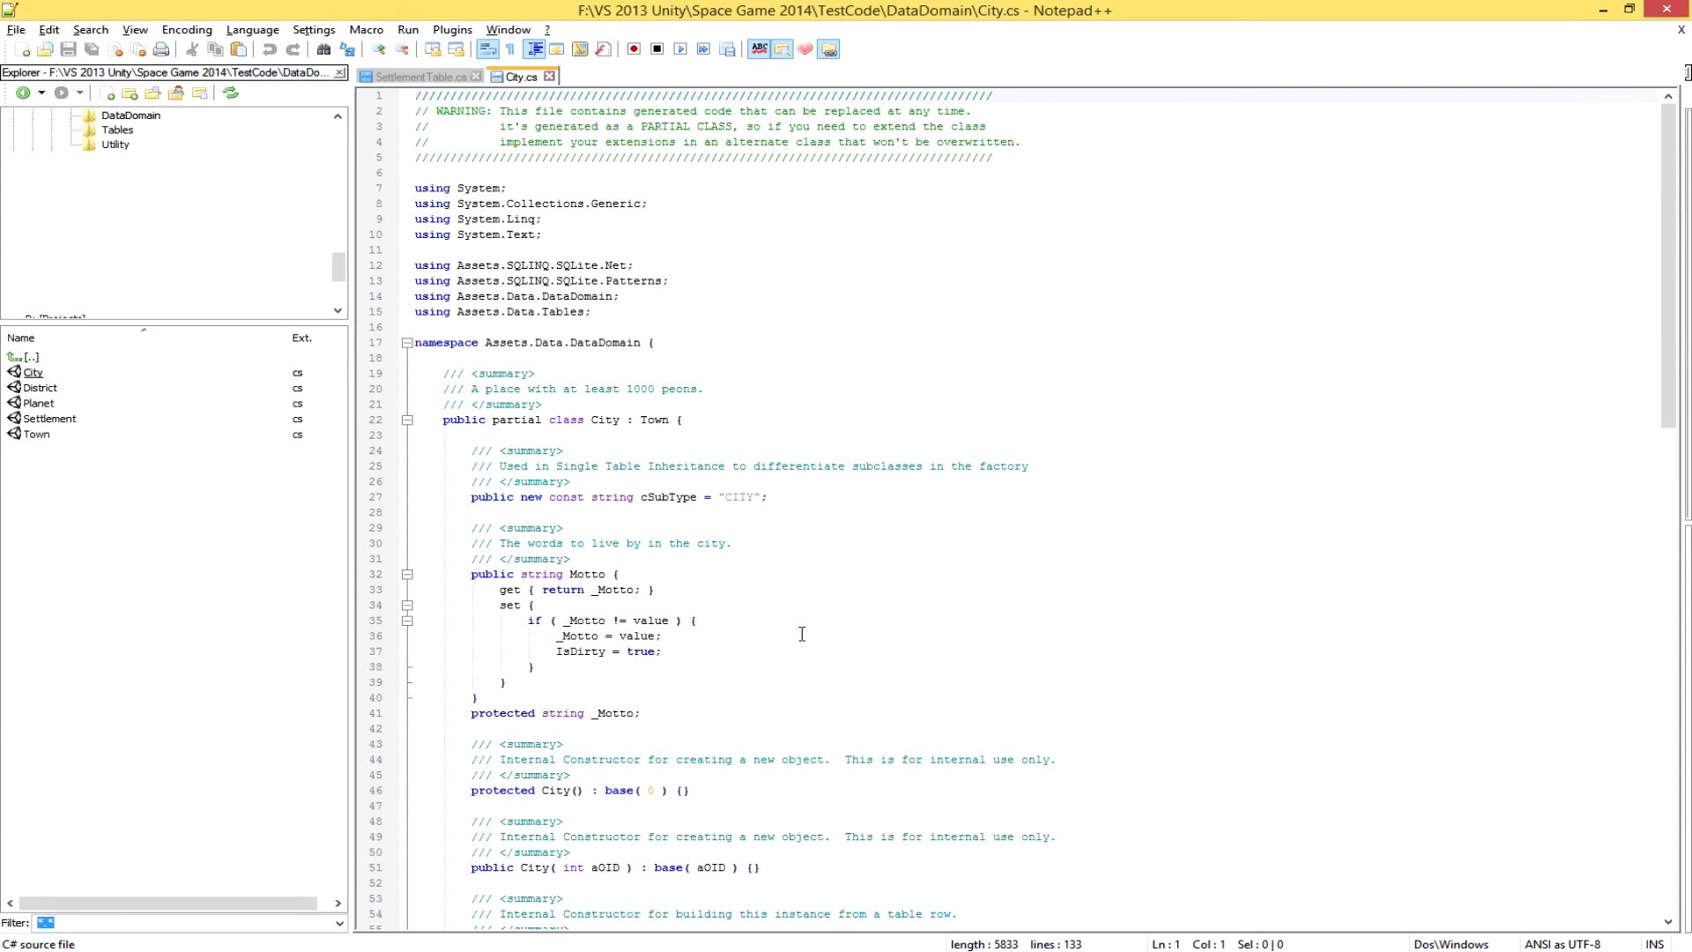
pyautogui.scroll(-6, 816, 599)
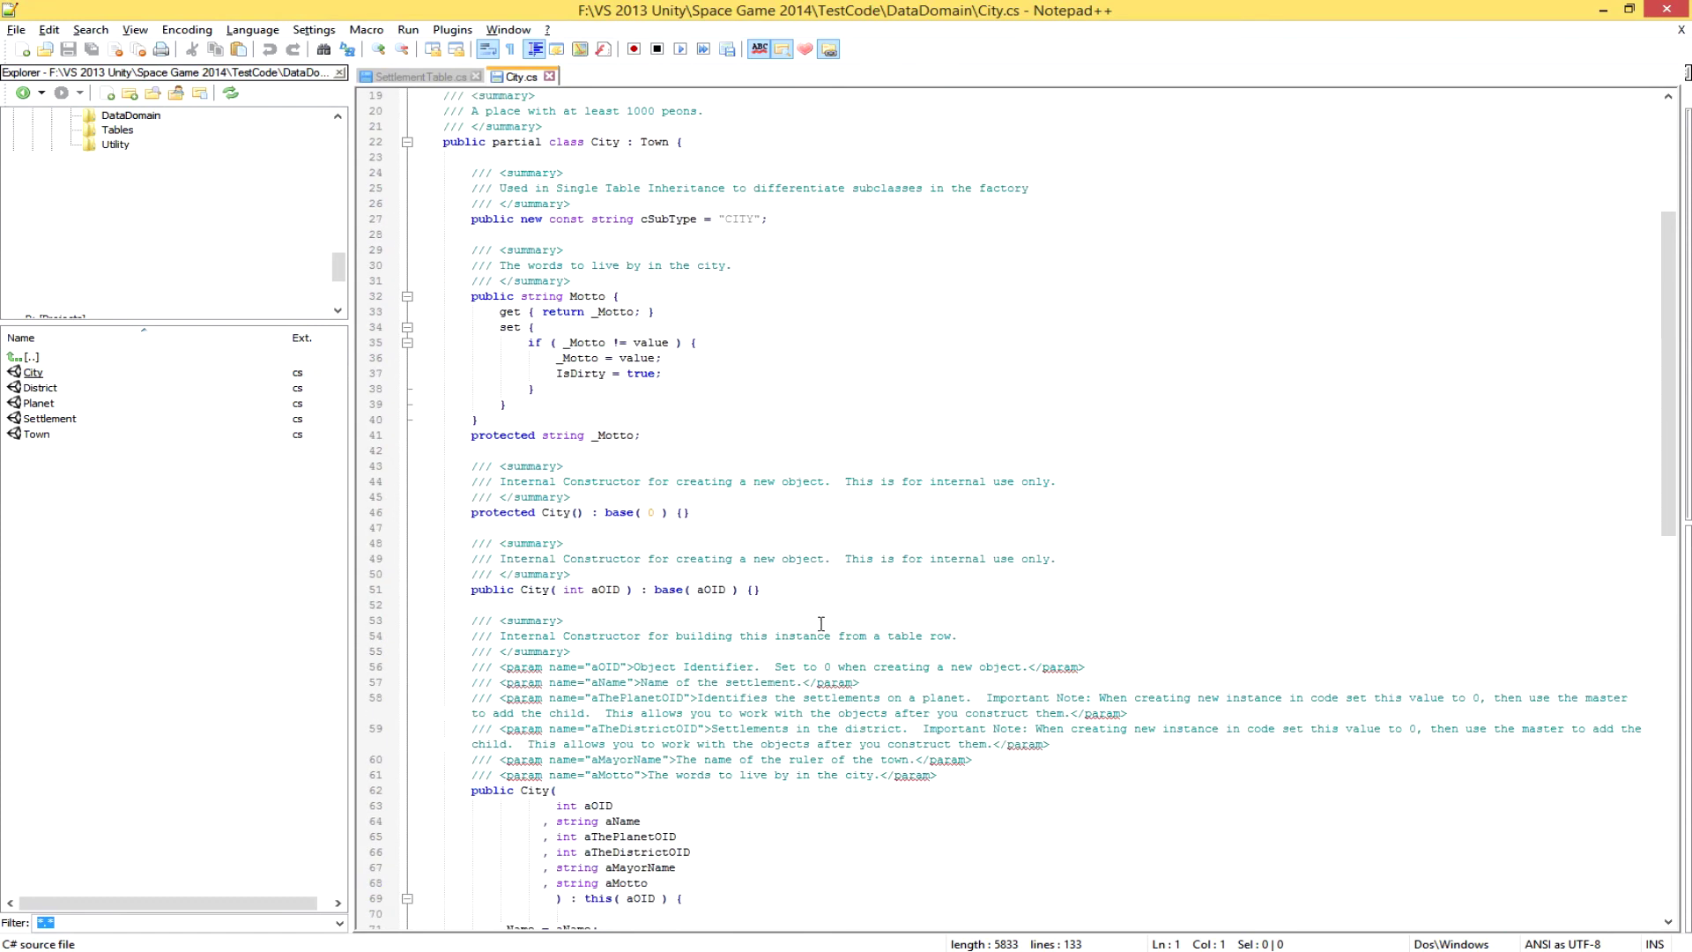
pyautogui.scroll(-7, 820, 623)
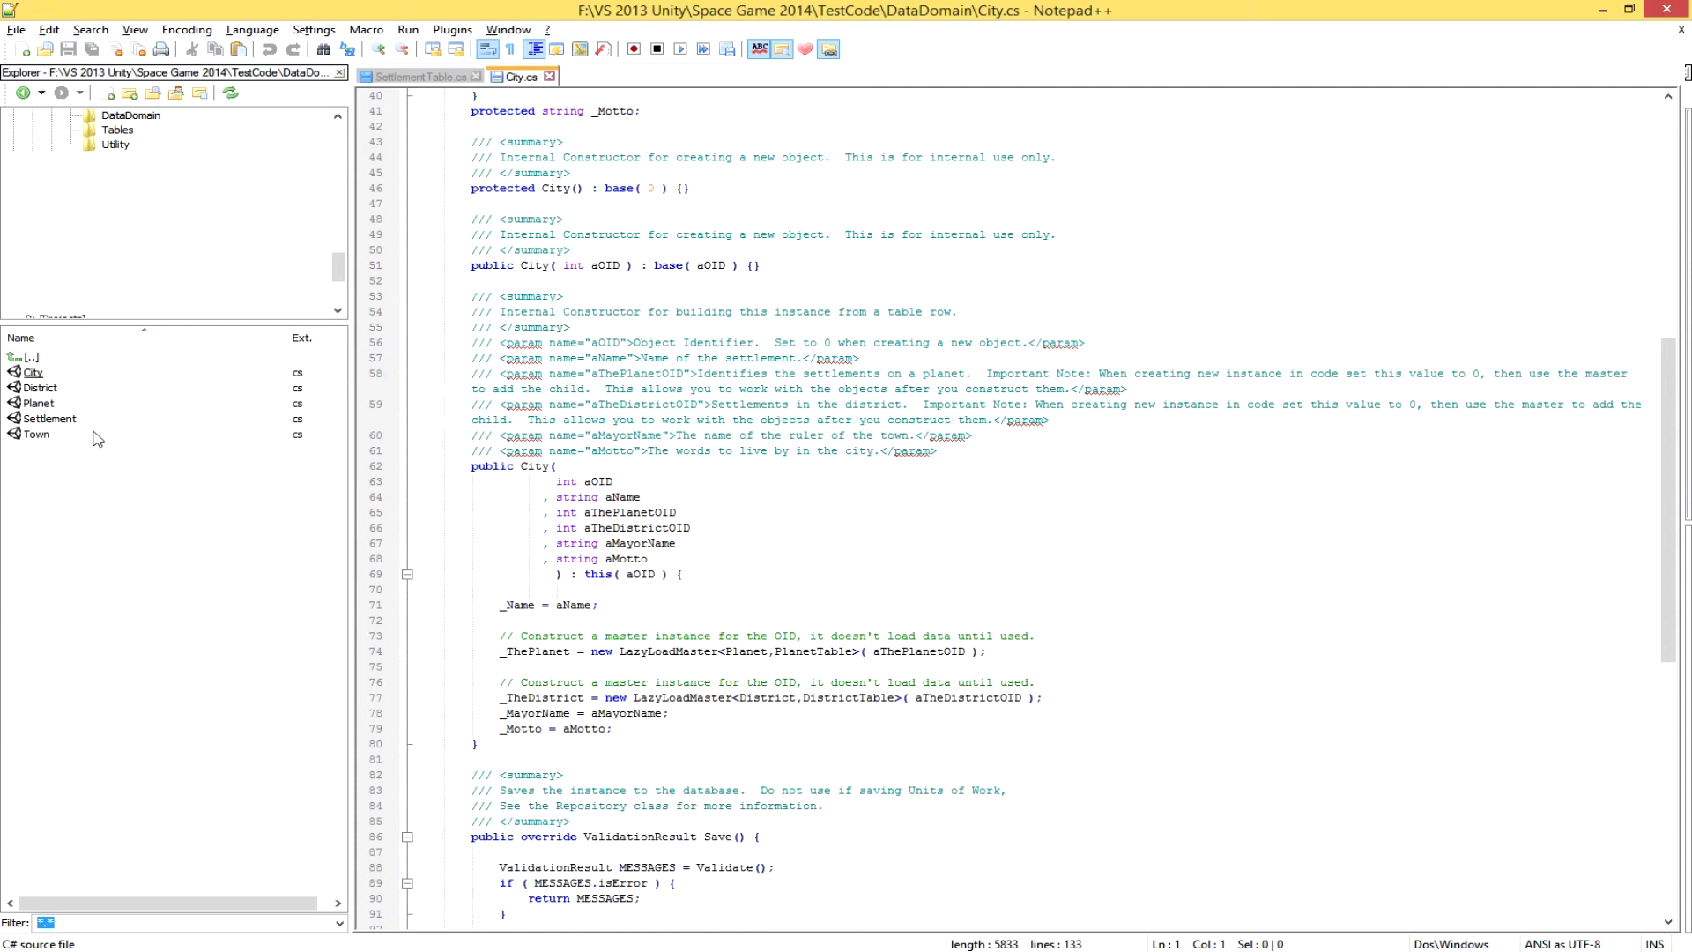
# Open Settlement.cs from the DataDomain folder and examine the Lazy Master TheDistrict region and the rest of the class.
pyautogui.doubleClick(67, 422)
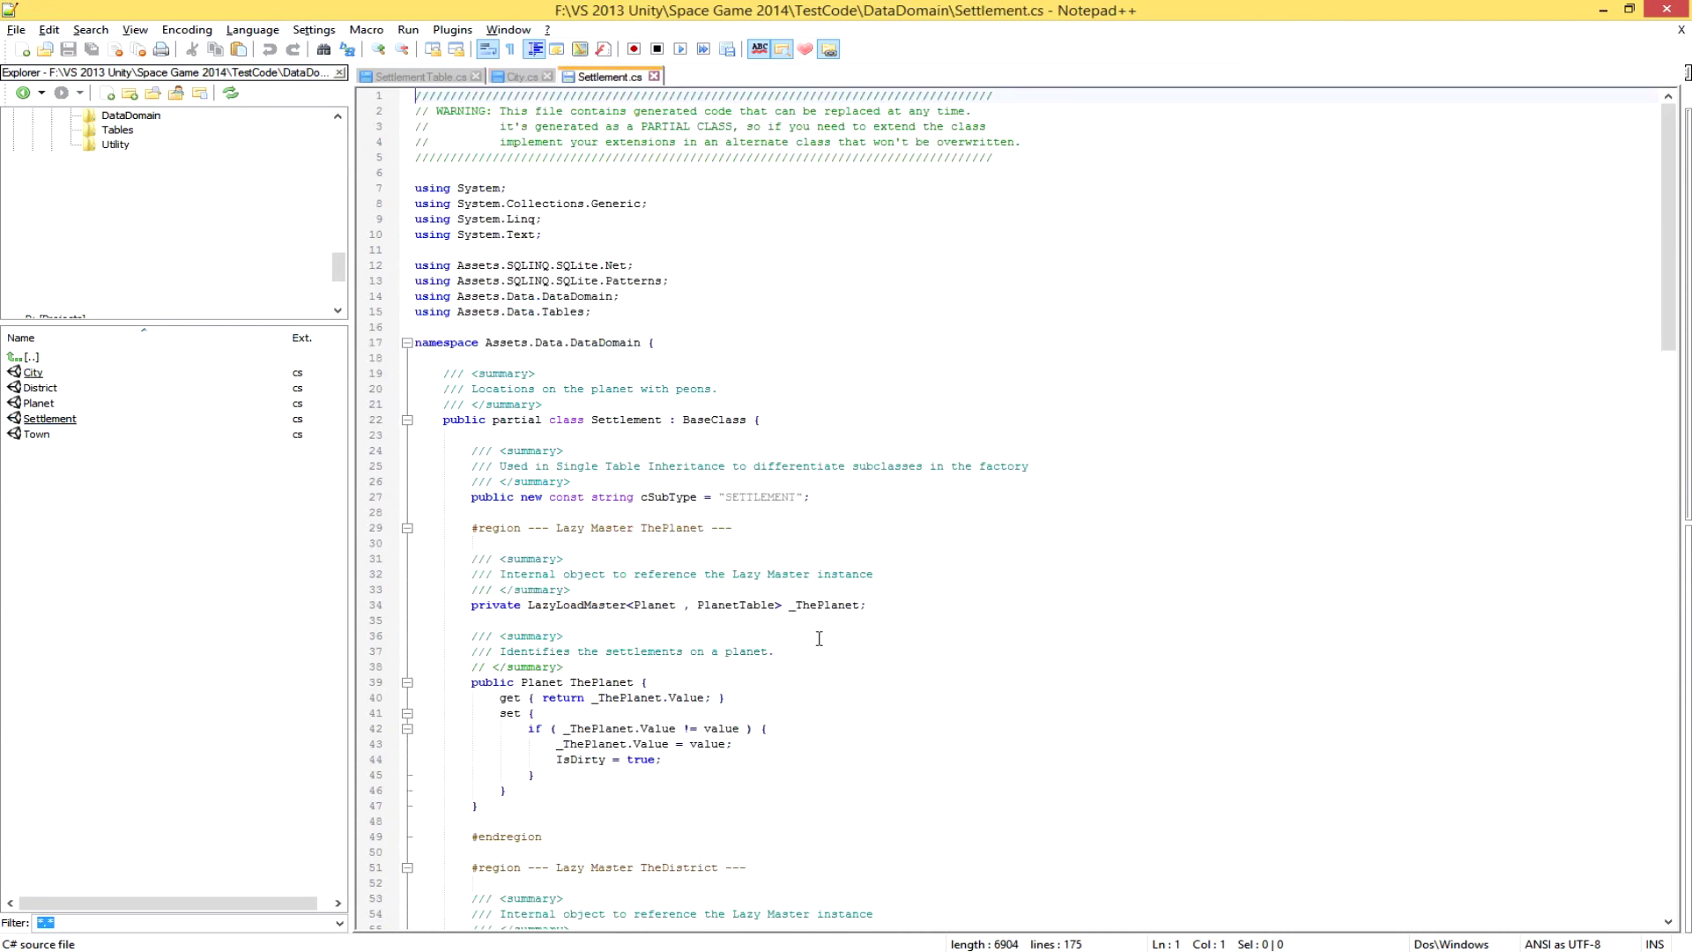
pyautogui.scroll(-1, 931, 761)
pyautogui.scroll(-5, 931, 762)
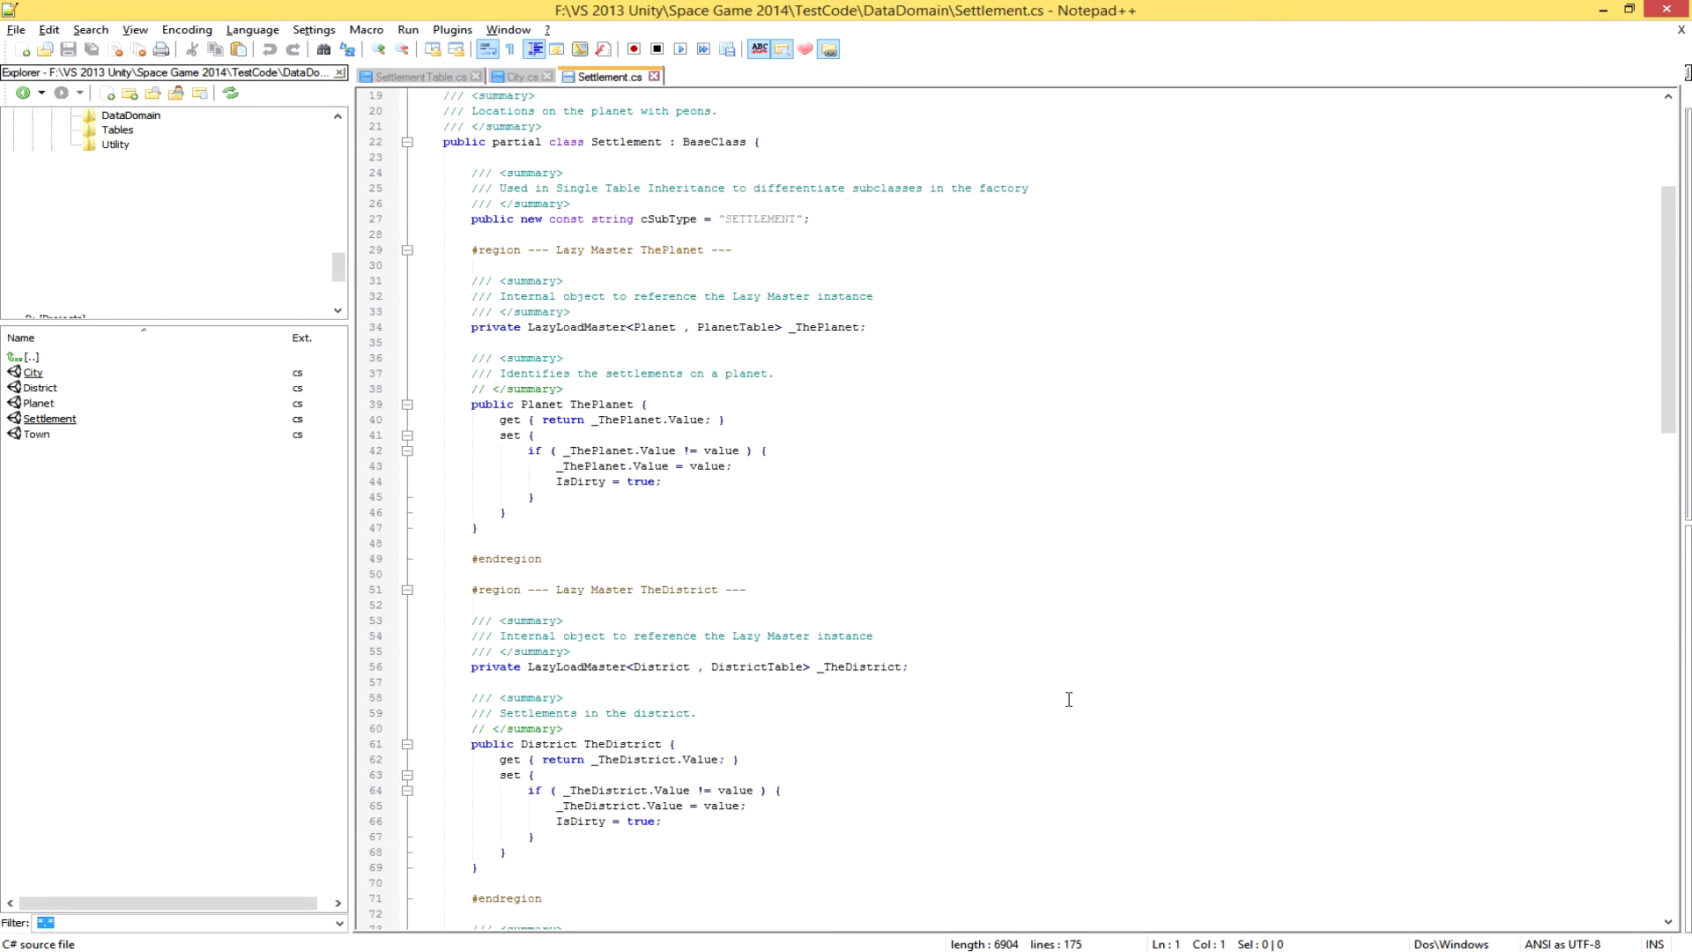
pyautogui.moveTo(929, 667); pyautogui.dragTo(401, 622)
pyautogui.scroll(-19, 1005, 691)
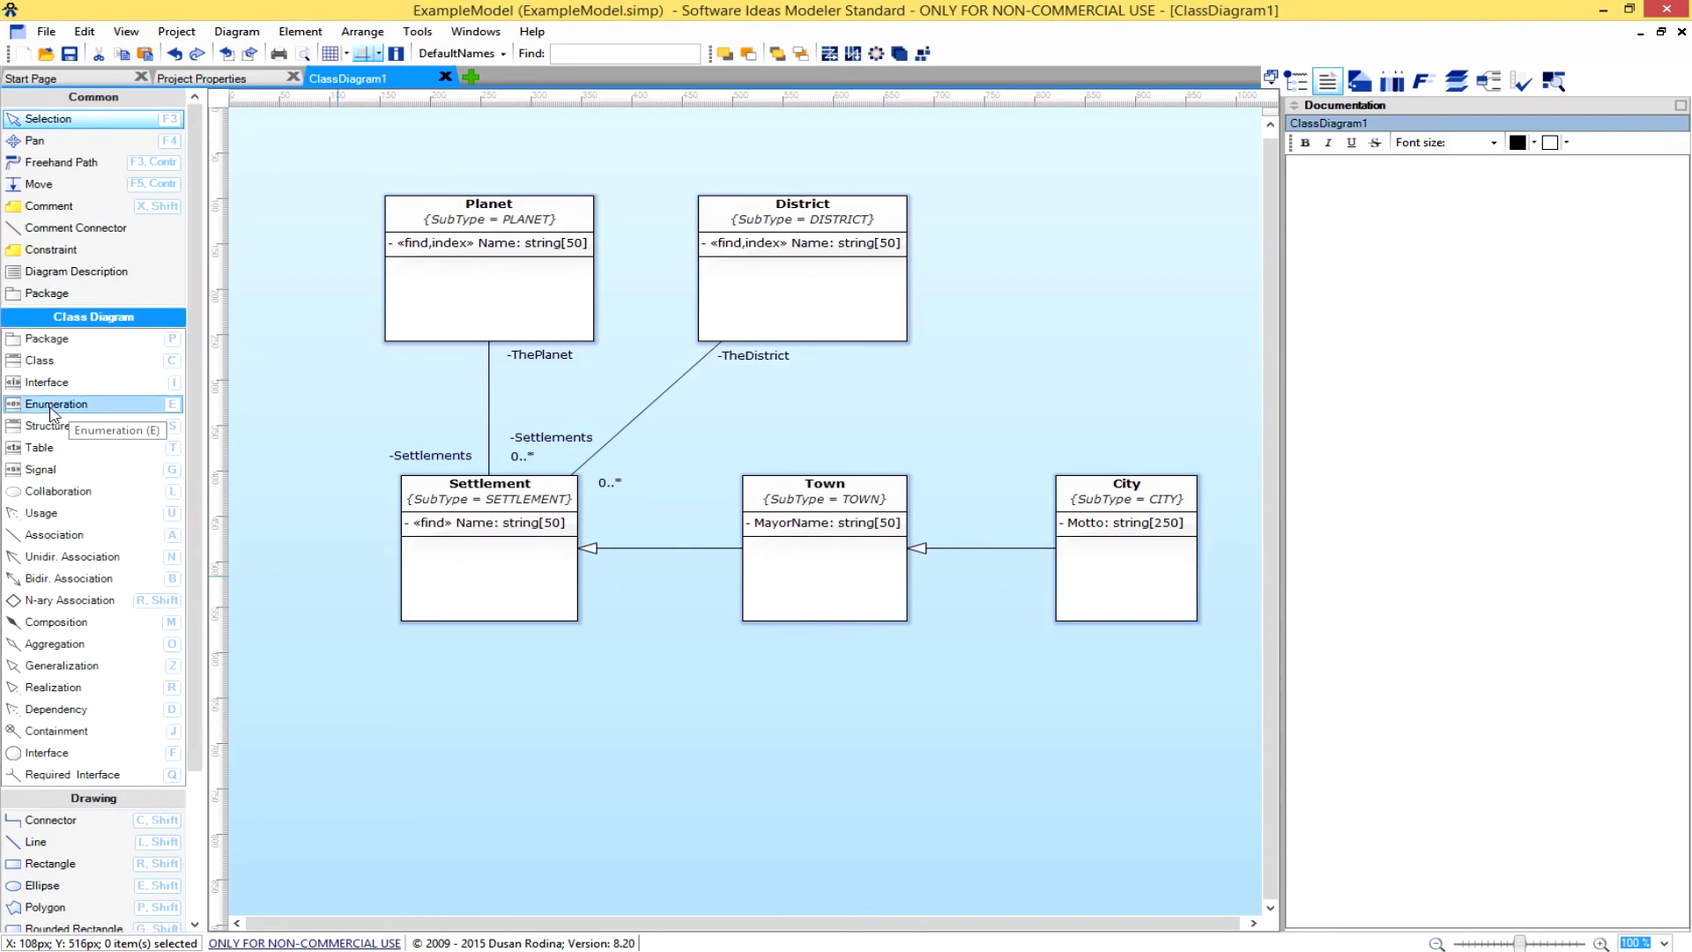
# Switch to Software Ideas Modeler and add an enumeration named TownTypes to the class diagram, placed below the Town class.
pyautogui.moveTo(48, 407); pyautogui.dragTo(1122, 783)
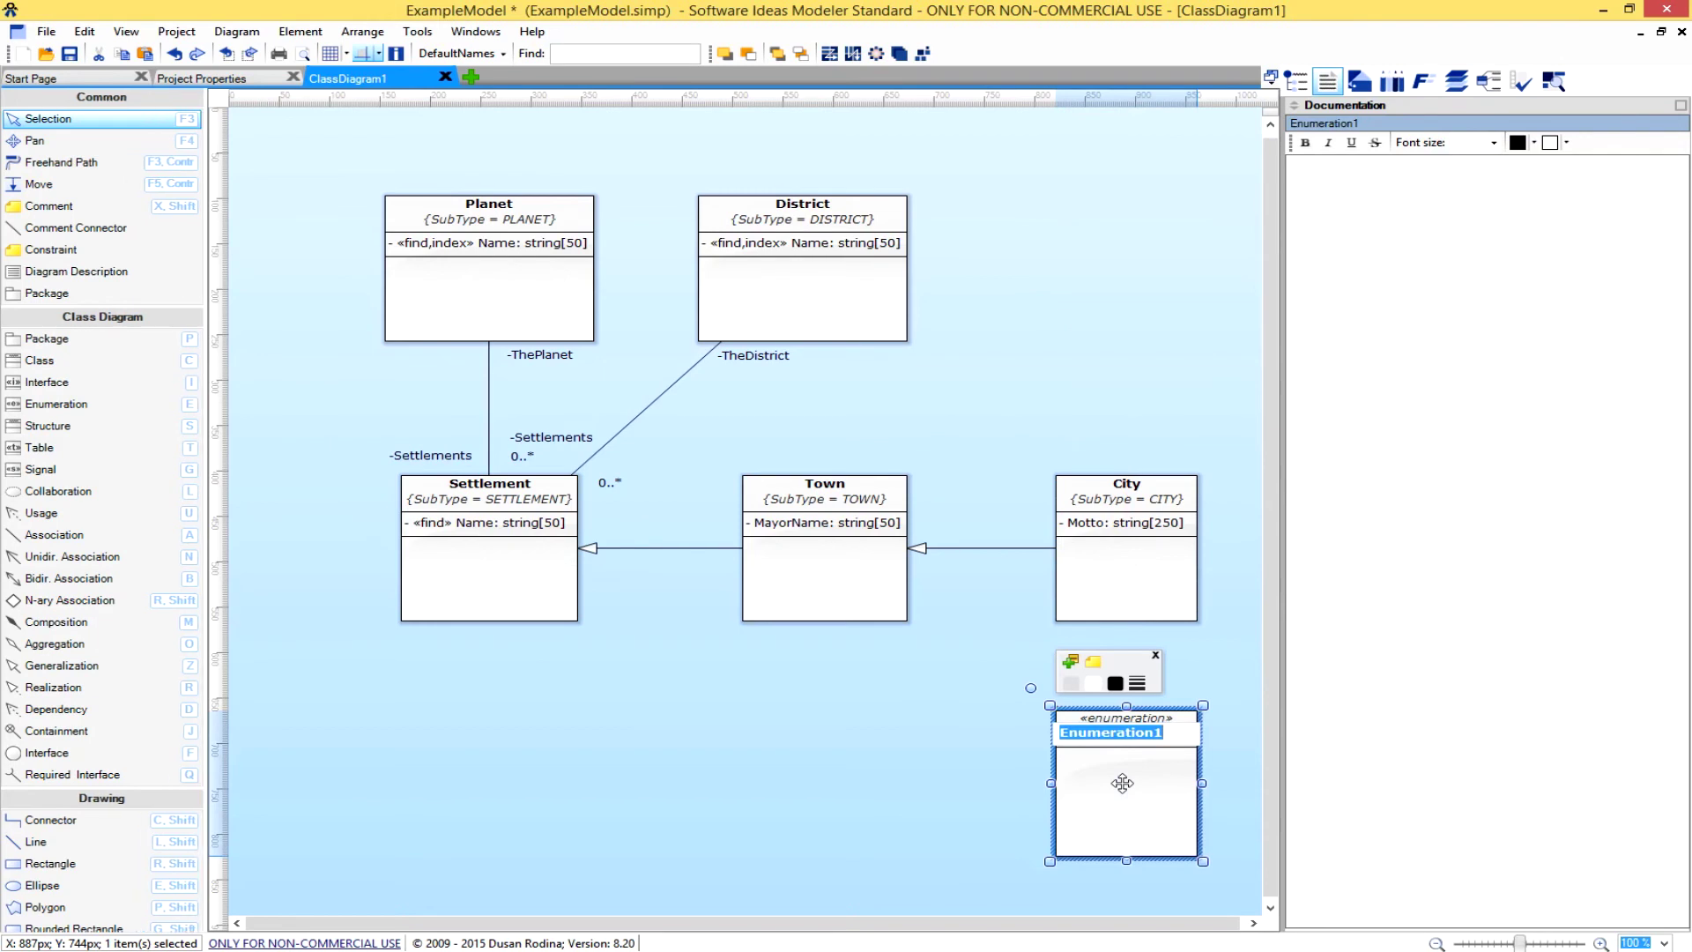
pyautogui.write('C')
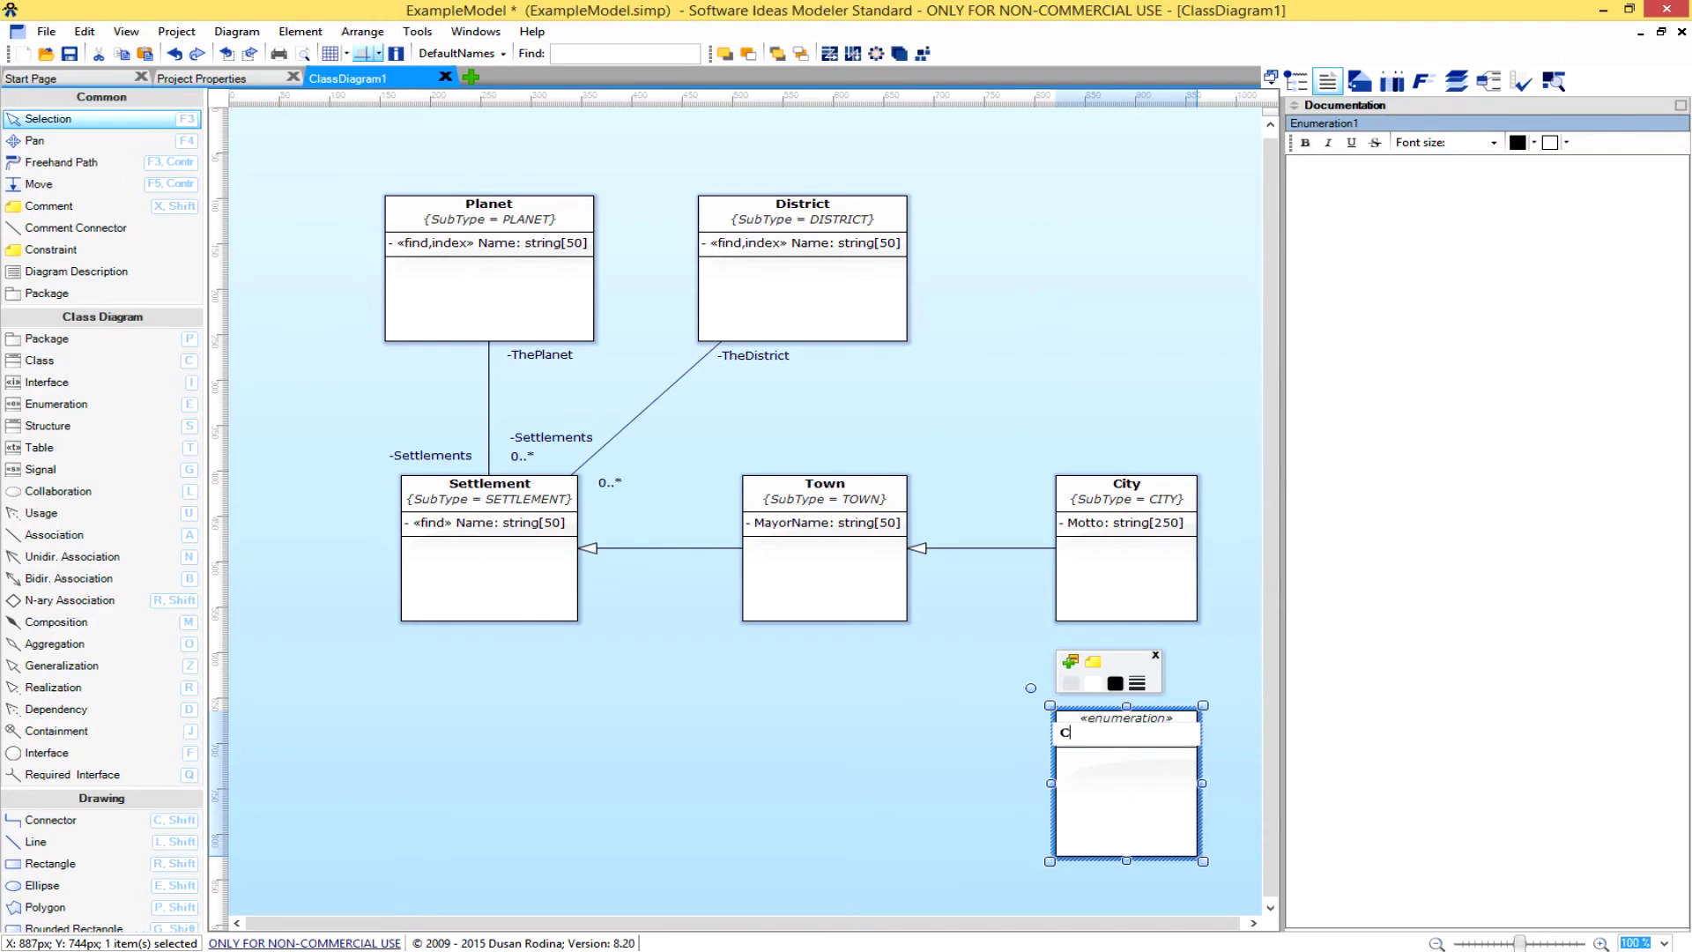
pyautogui.press('BackSpace')
pyautogui.write('TownTypes')
pyautogui.click(1121, 782)
pyautogui.moveTo(1121, 783); pyautogui.dragTo(825, 789)
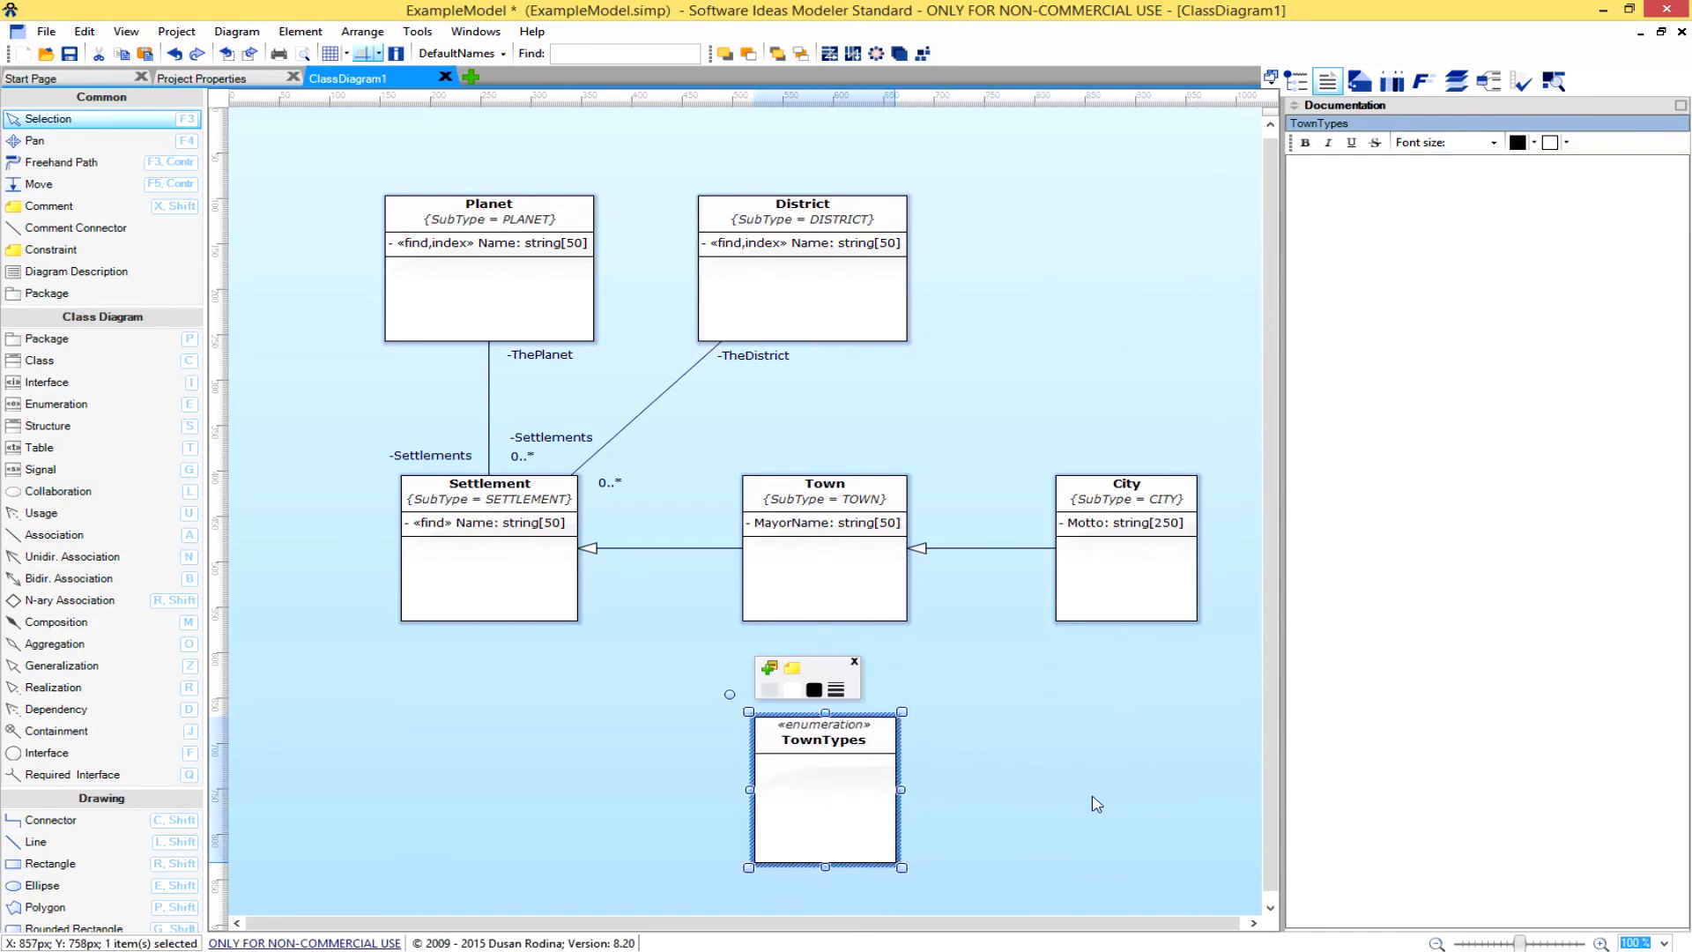
pyautogui.click(1093, 802)
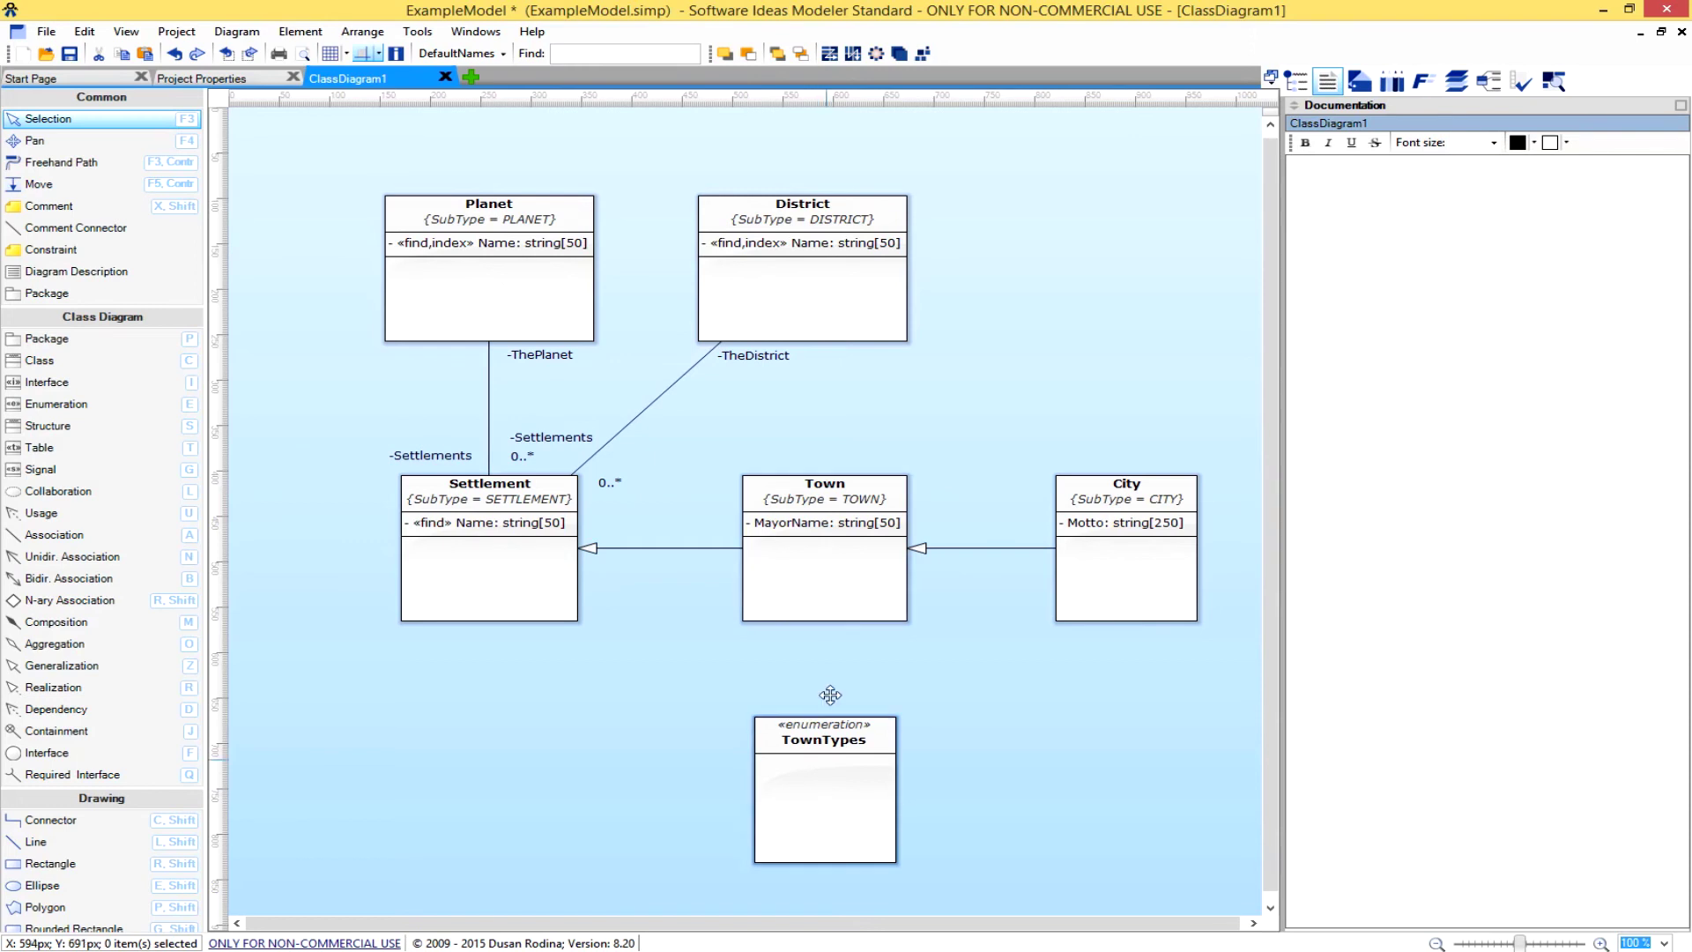
# Add an attribute named TheTypeOfTown of type int to the Town class.
pyautogui.rightClick(828, 589)
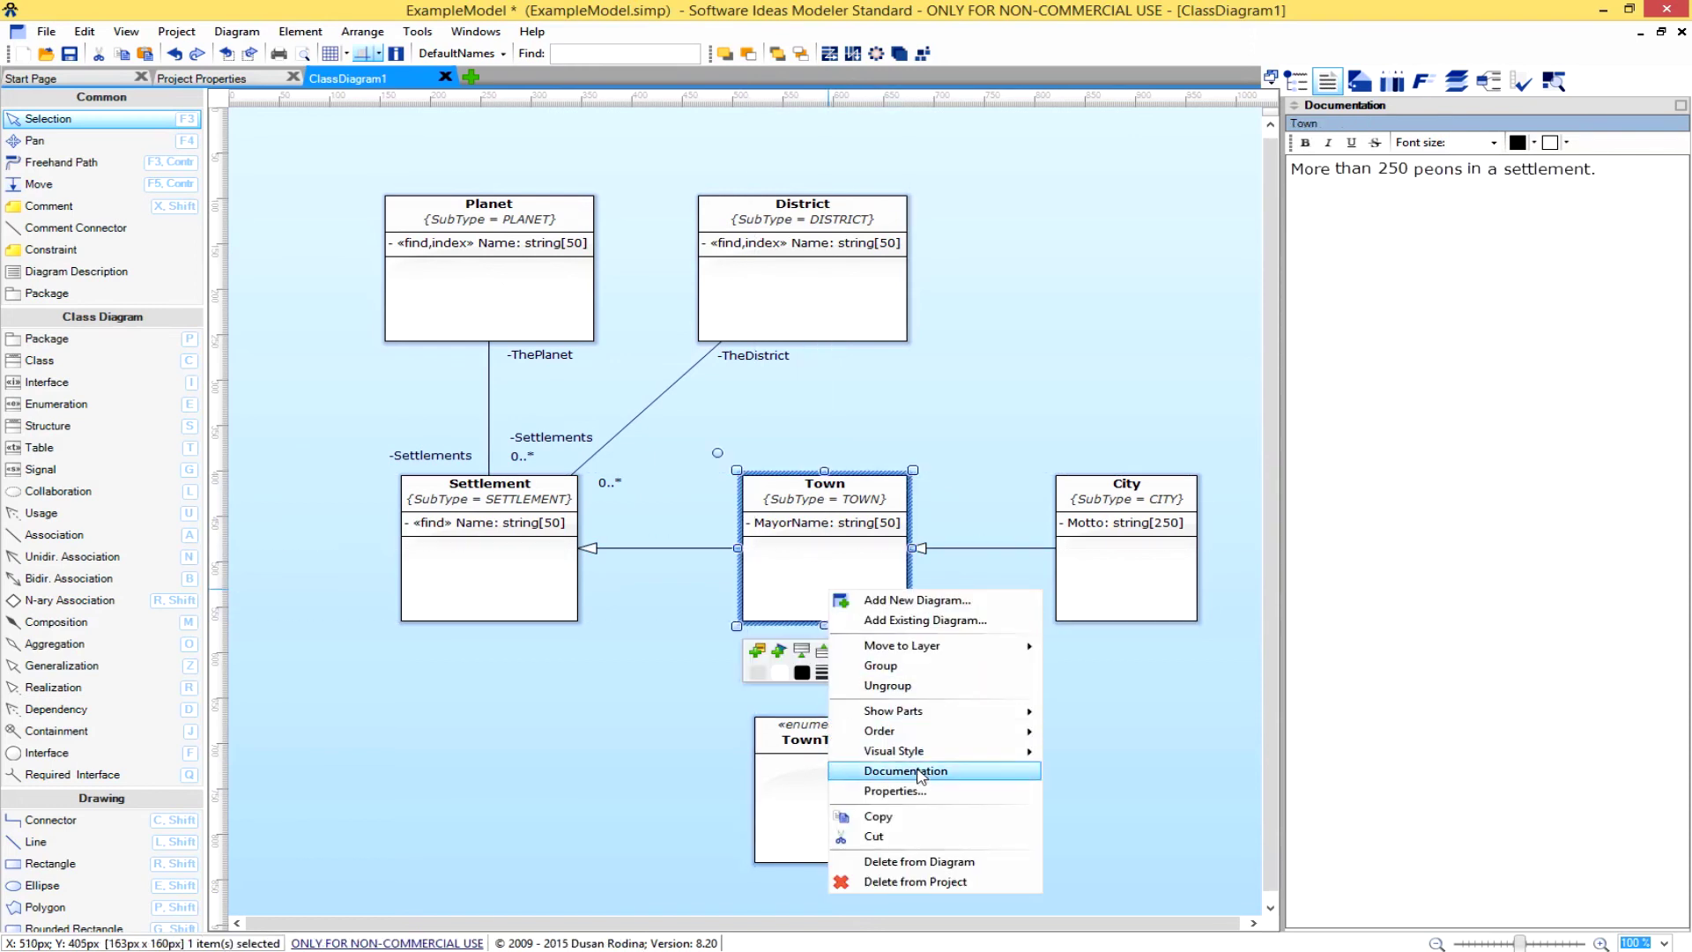
pyautogui.click(920, 791)
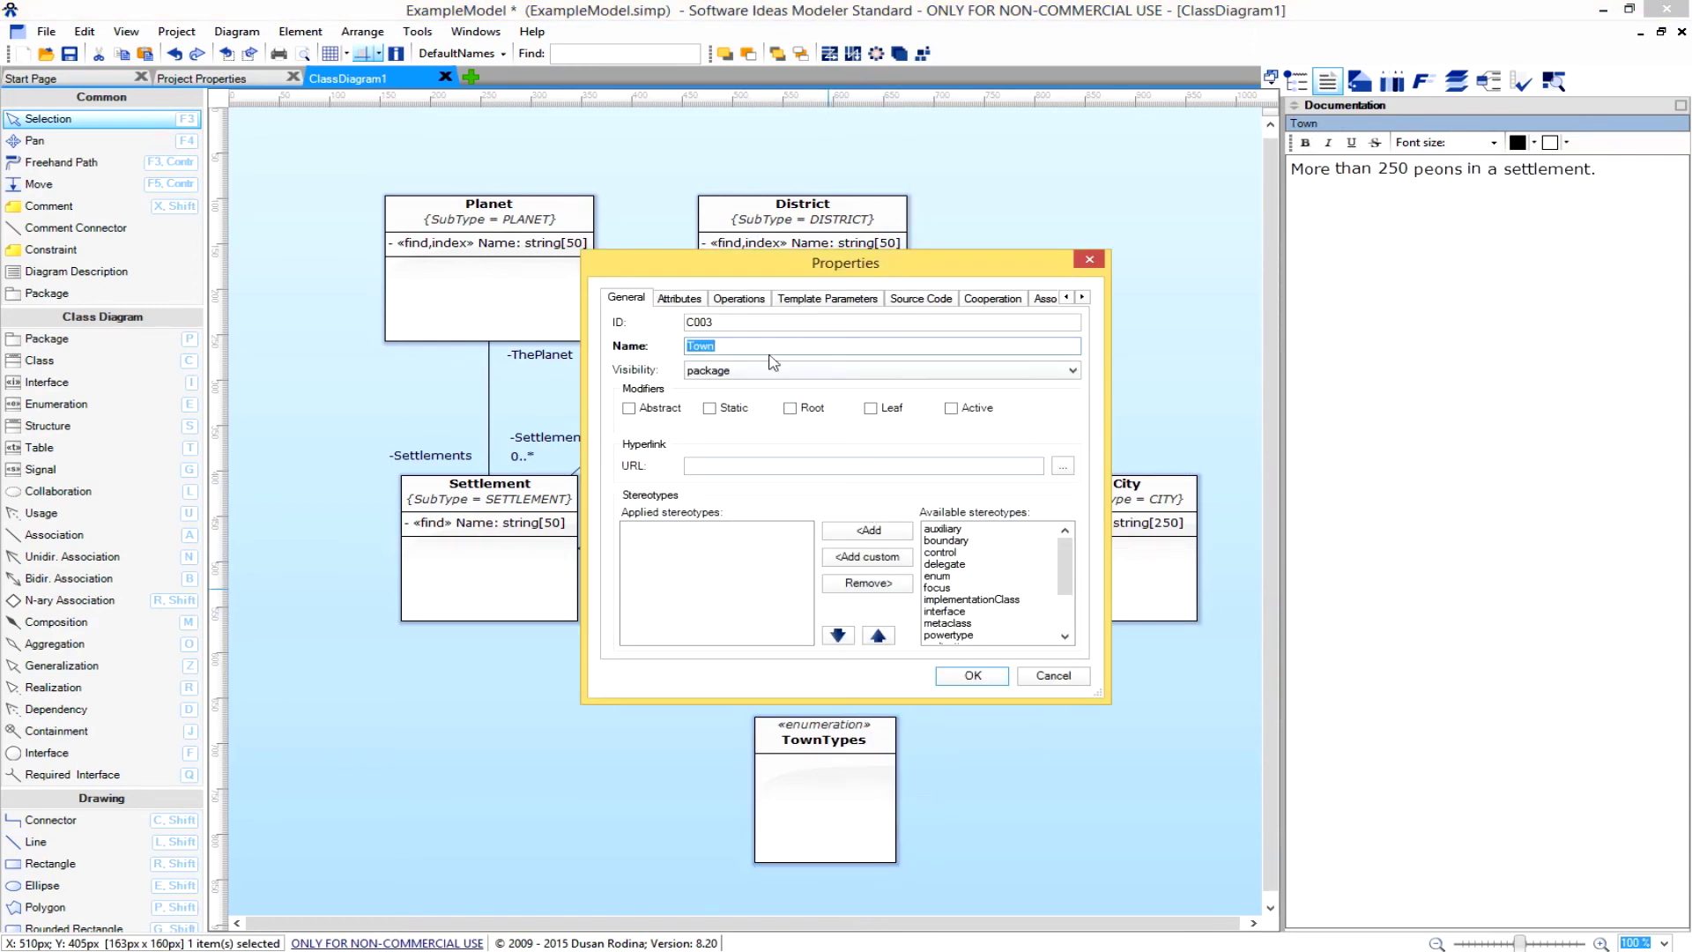
pyautogui.click(679, 299)
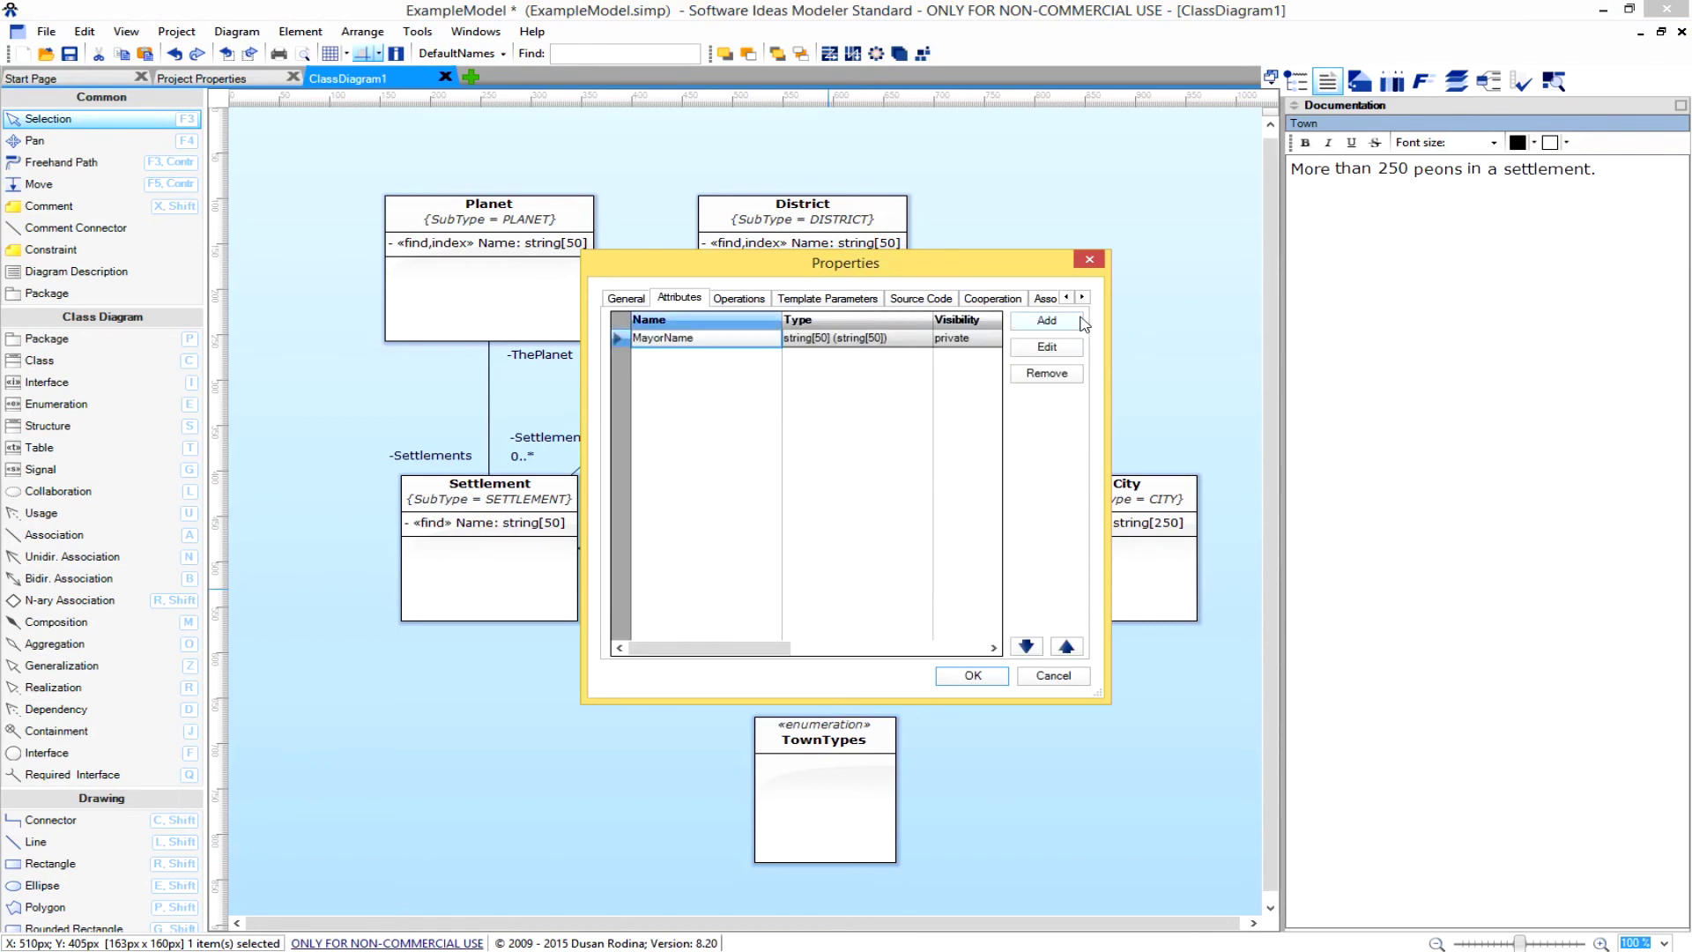
pyautogui.click(1046, 321)
pyautogui.write('TheTy')
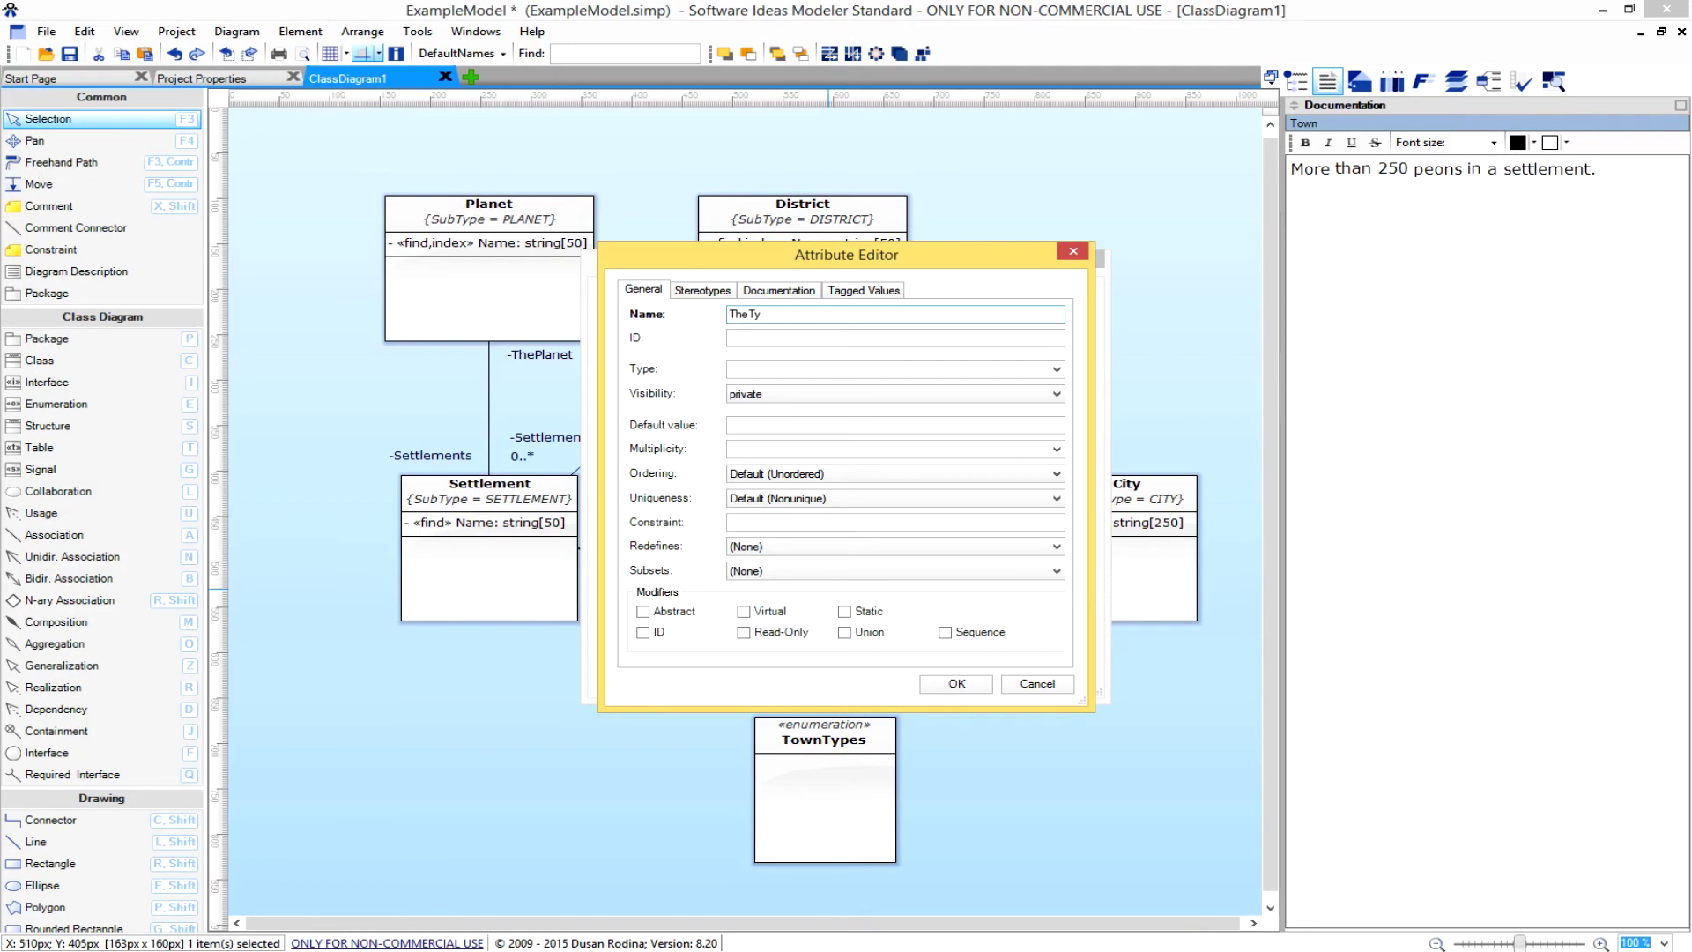
pyautogui.write('peOfTown')
pyautogui.hotkey('ctrl', 'a')
pyautogui.click(849, 370)
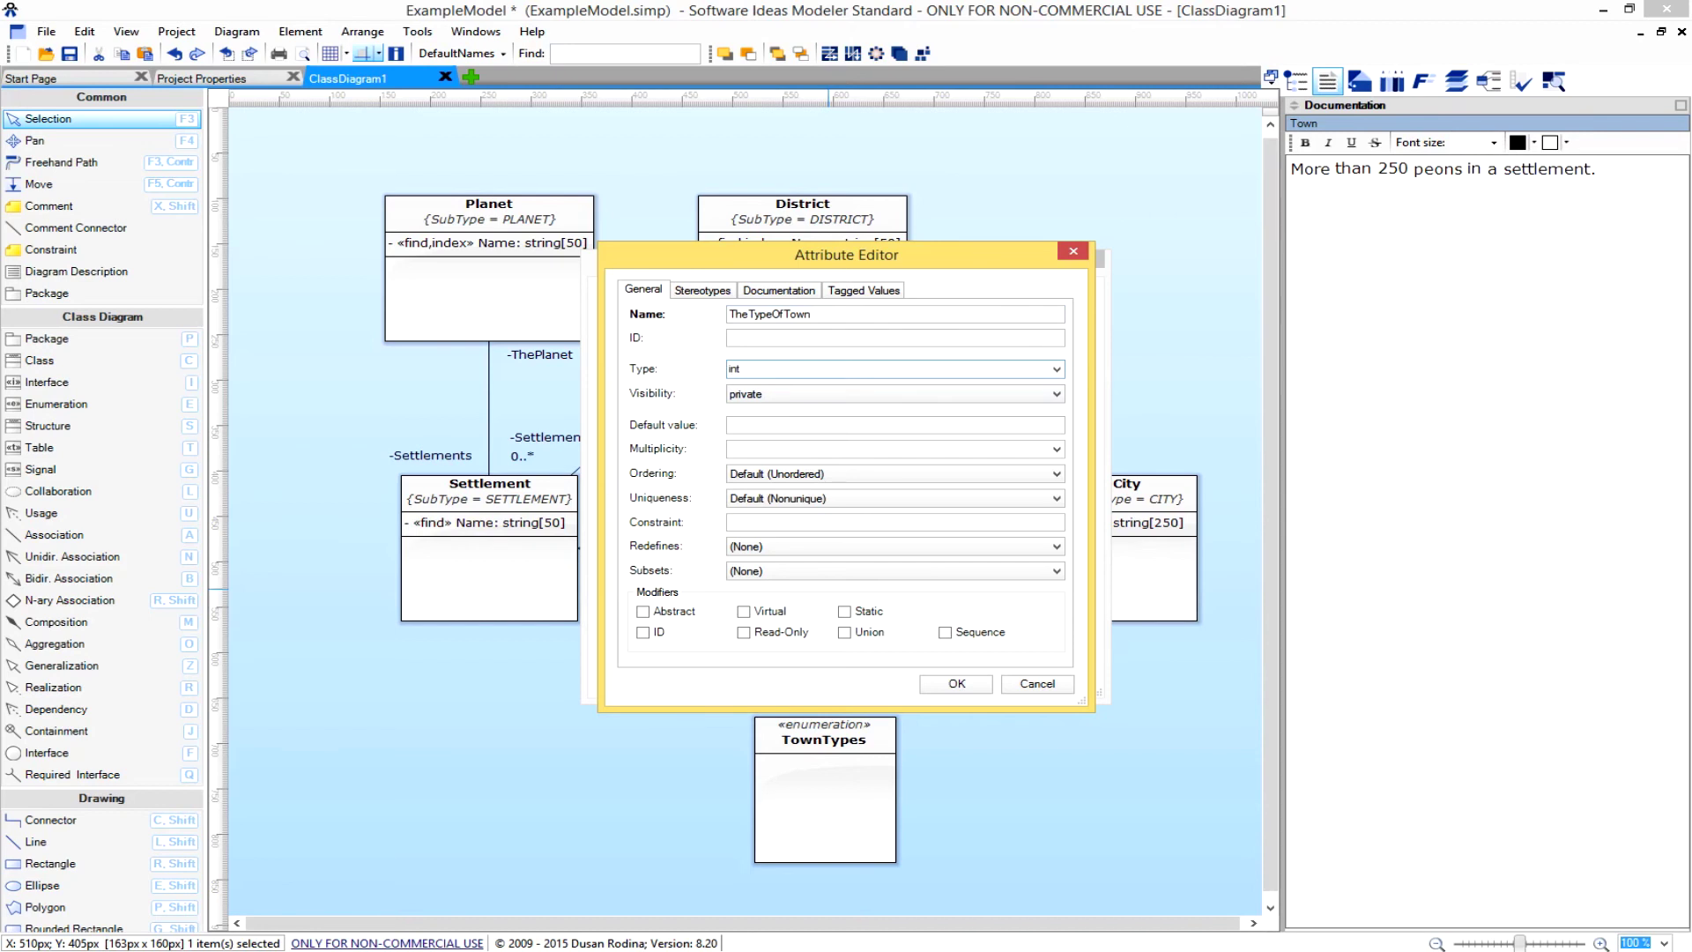
# Document the TheTypeOfTown attribute as "Historical or current state of town." and save the Town class properties.
pyautogui.click(779, 290)
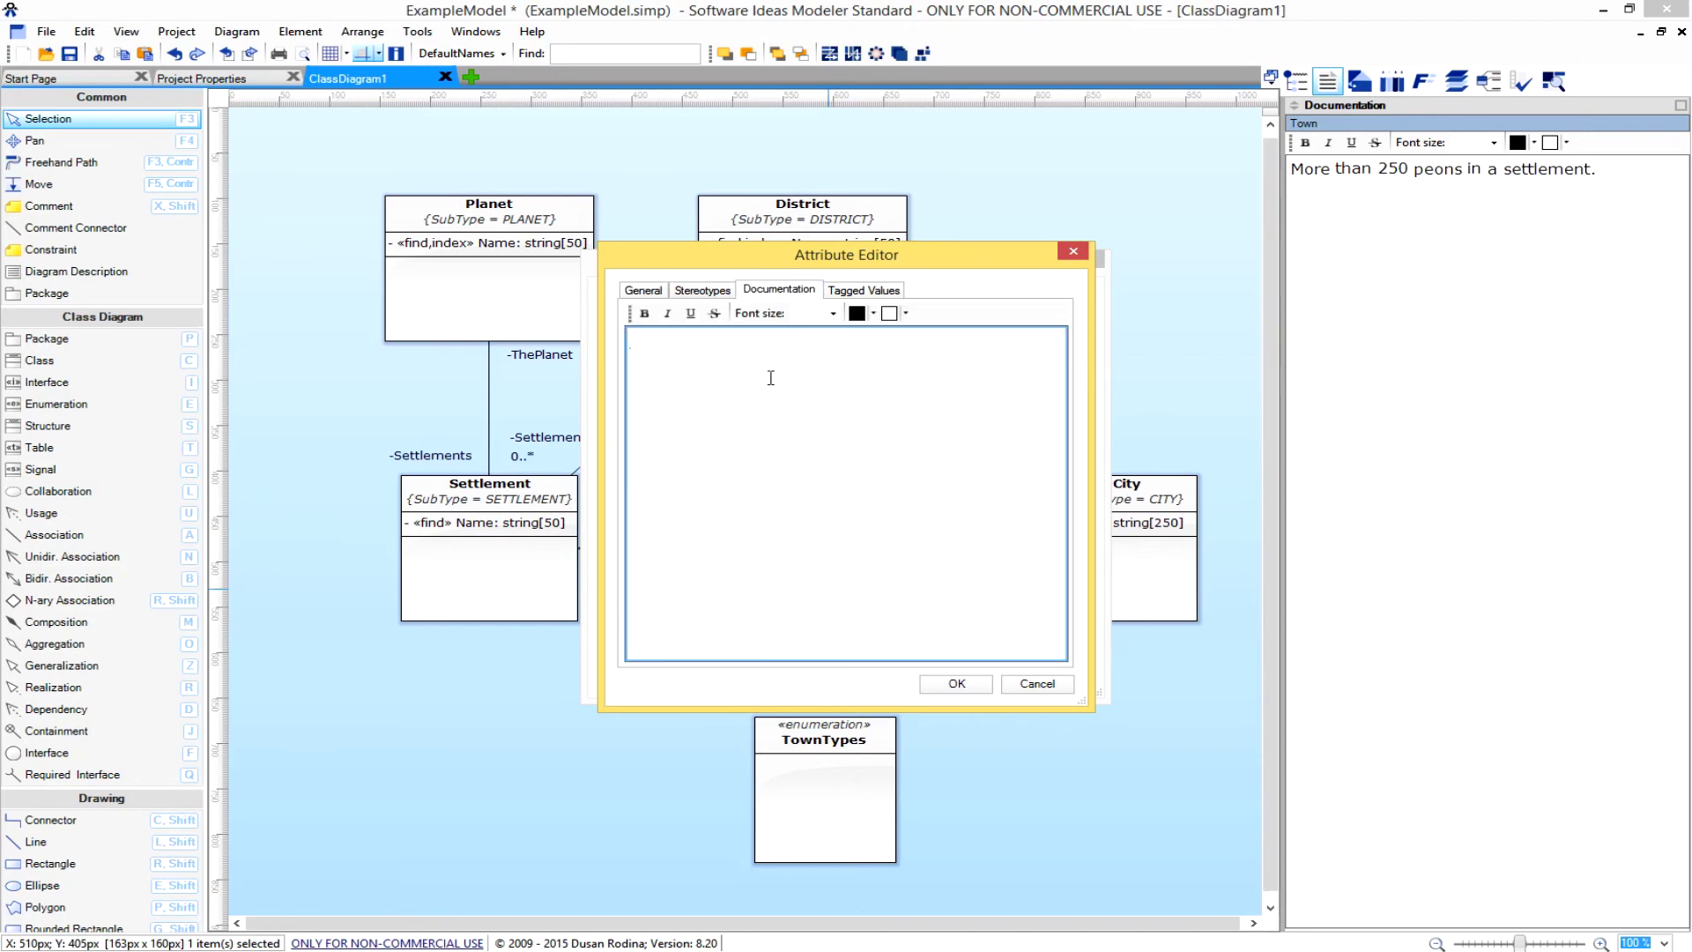
pyautogui.write('Historical or current state of town.')
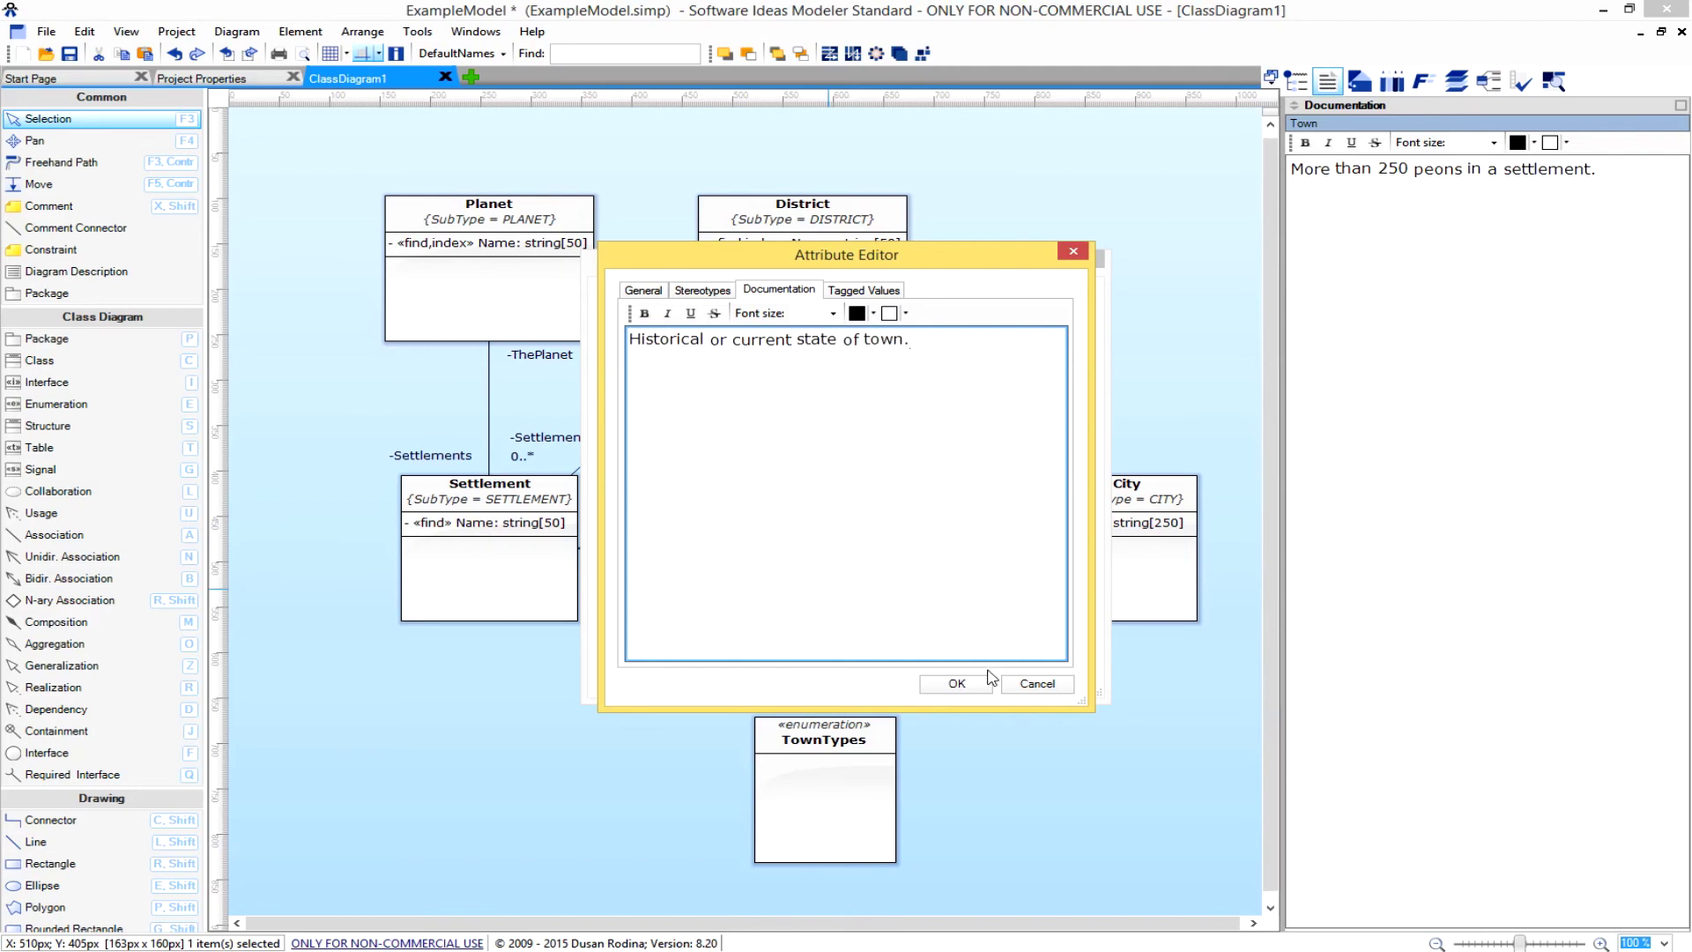
pyautogui.click(961, 684)
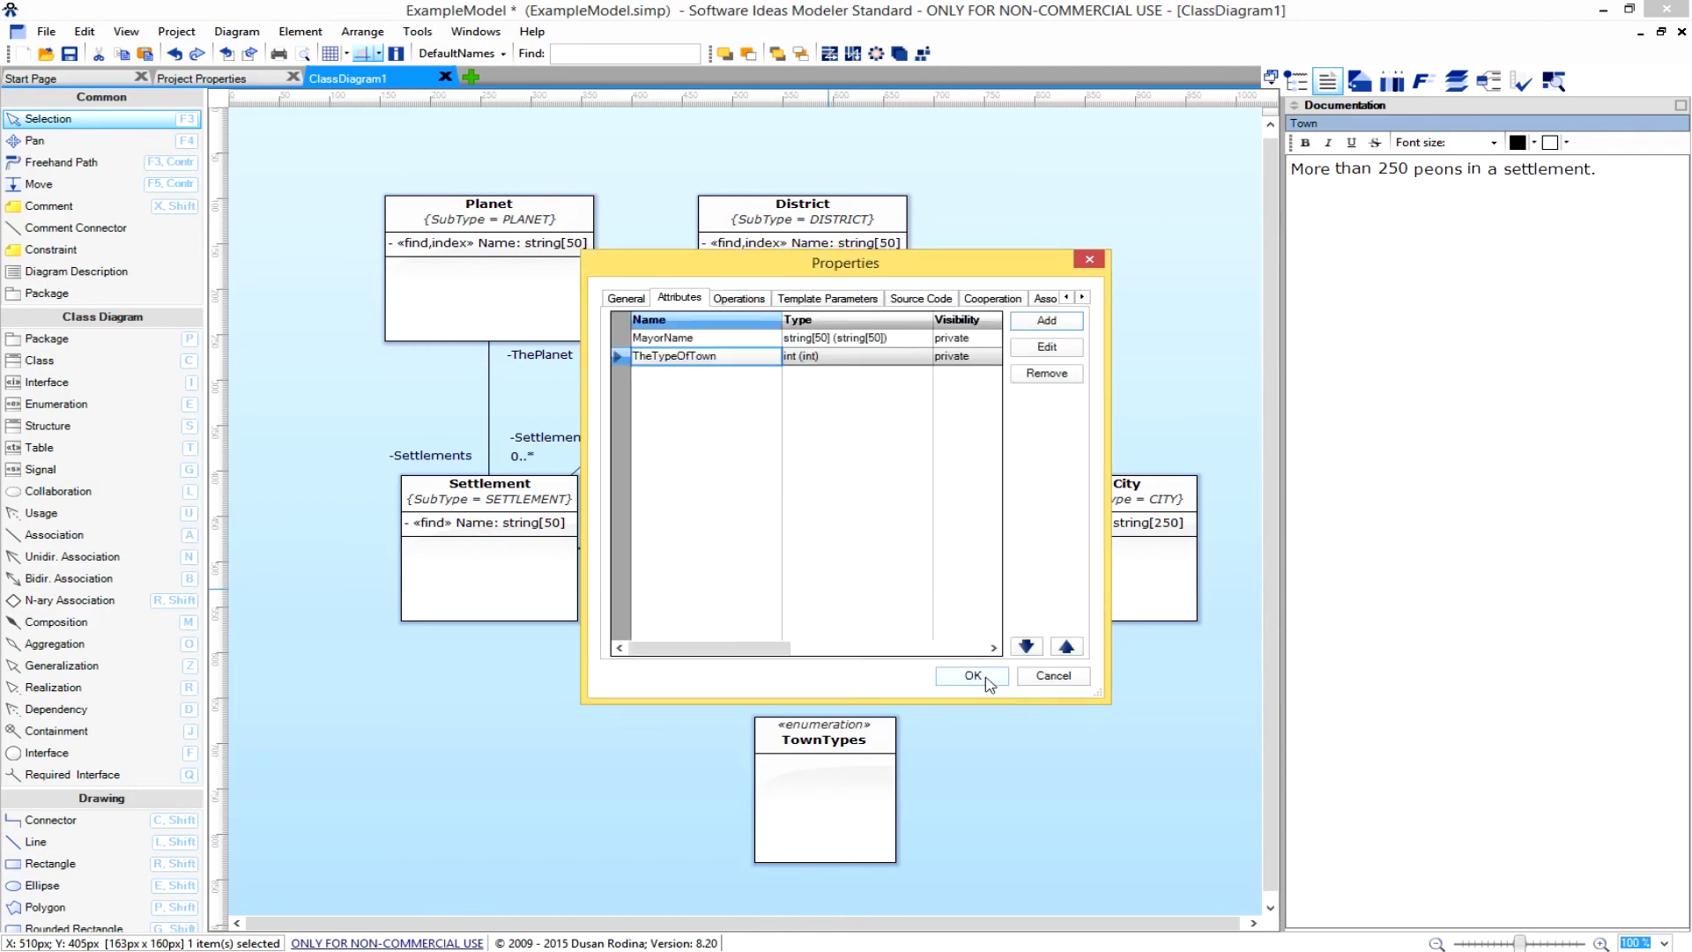
pyautogui.click(987, 678)
# Add an item named Populated with value 11 to the TownTypes enumeration.
pyautogui.click(851, 782)
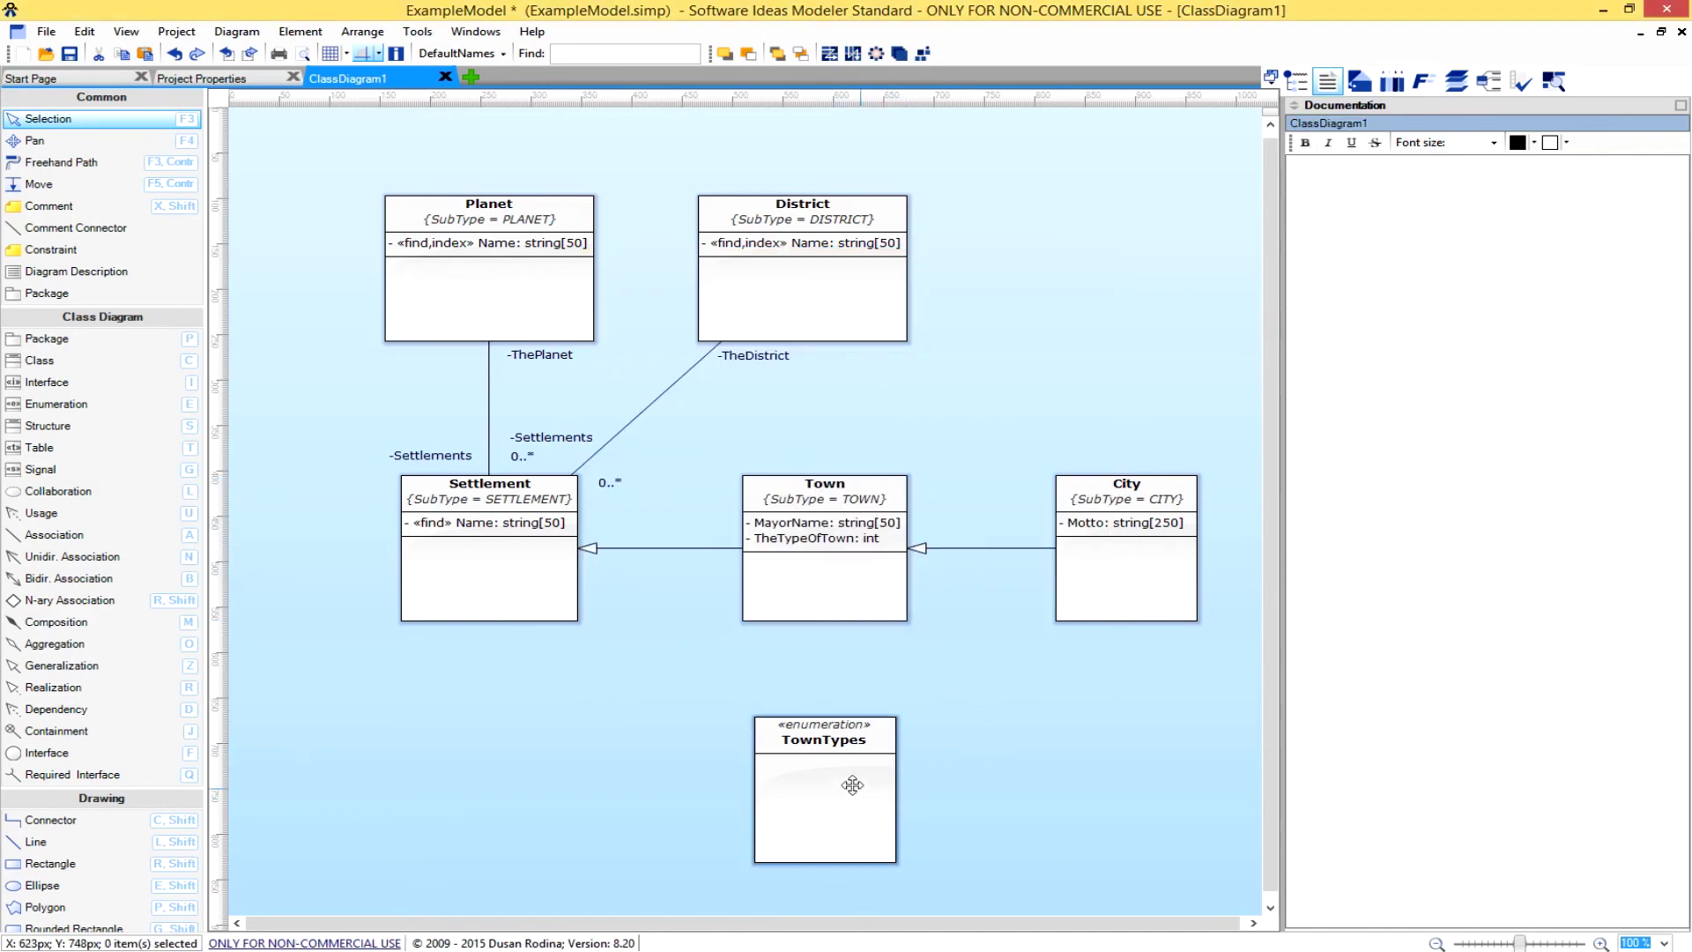
pyautogui.rightClick(843, 780)
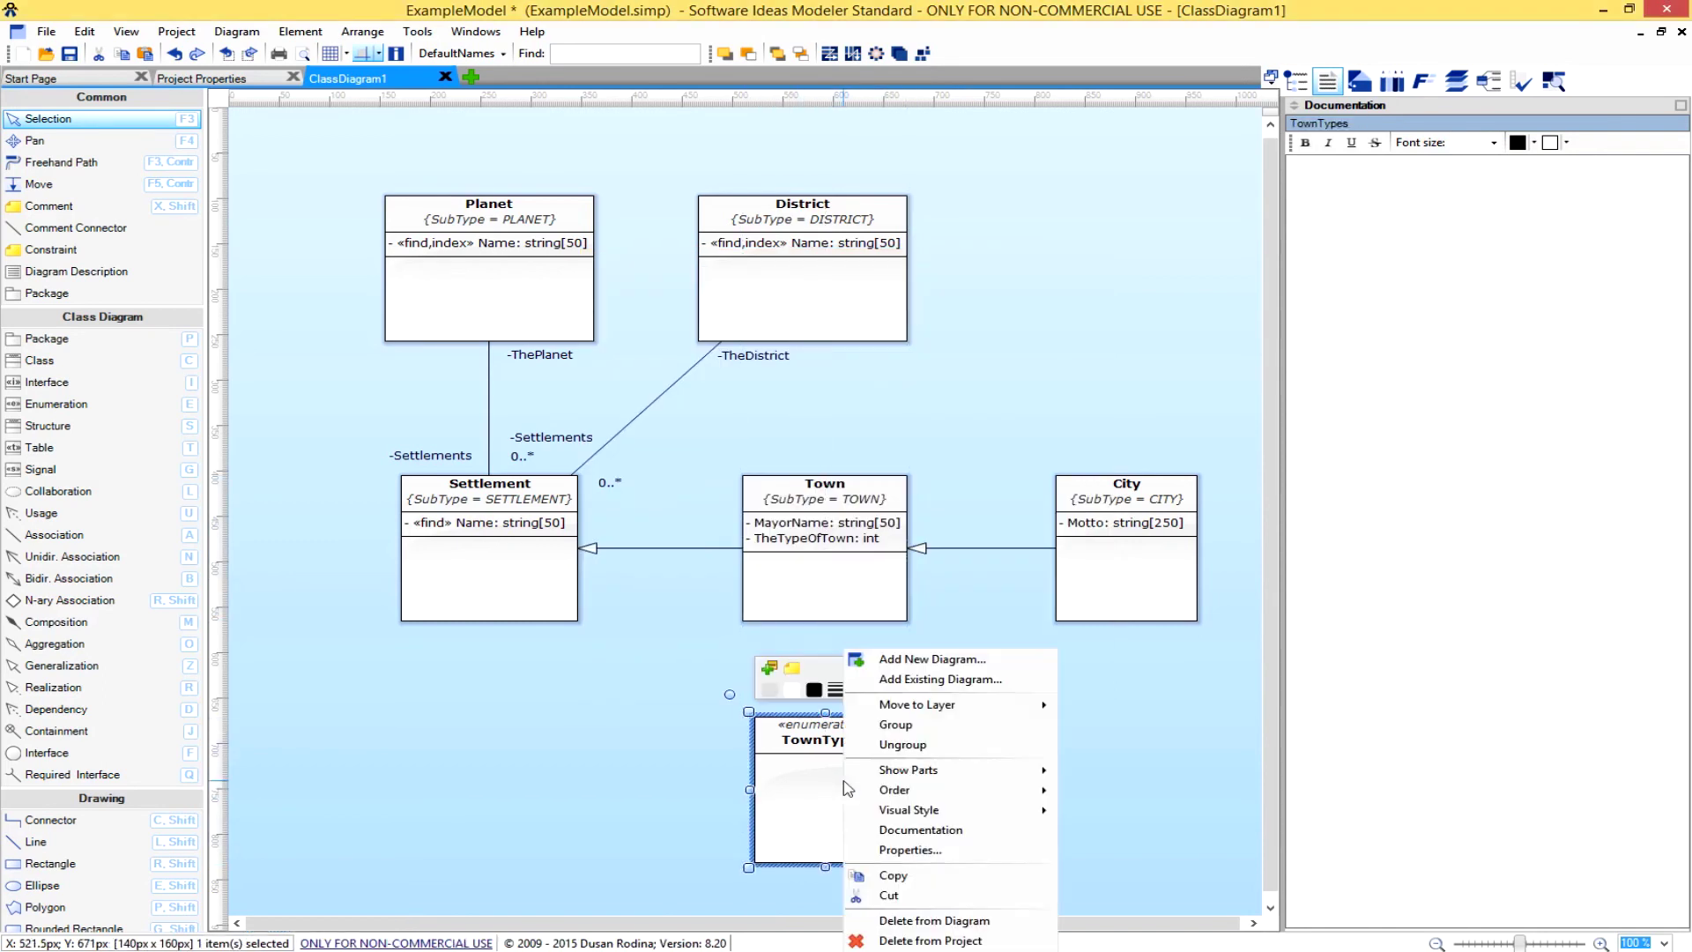
pyautogui.click(915, 854)
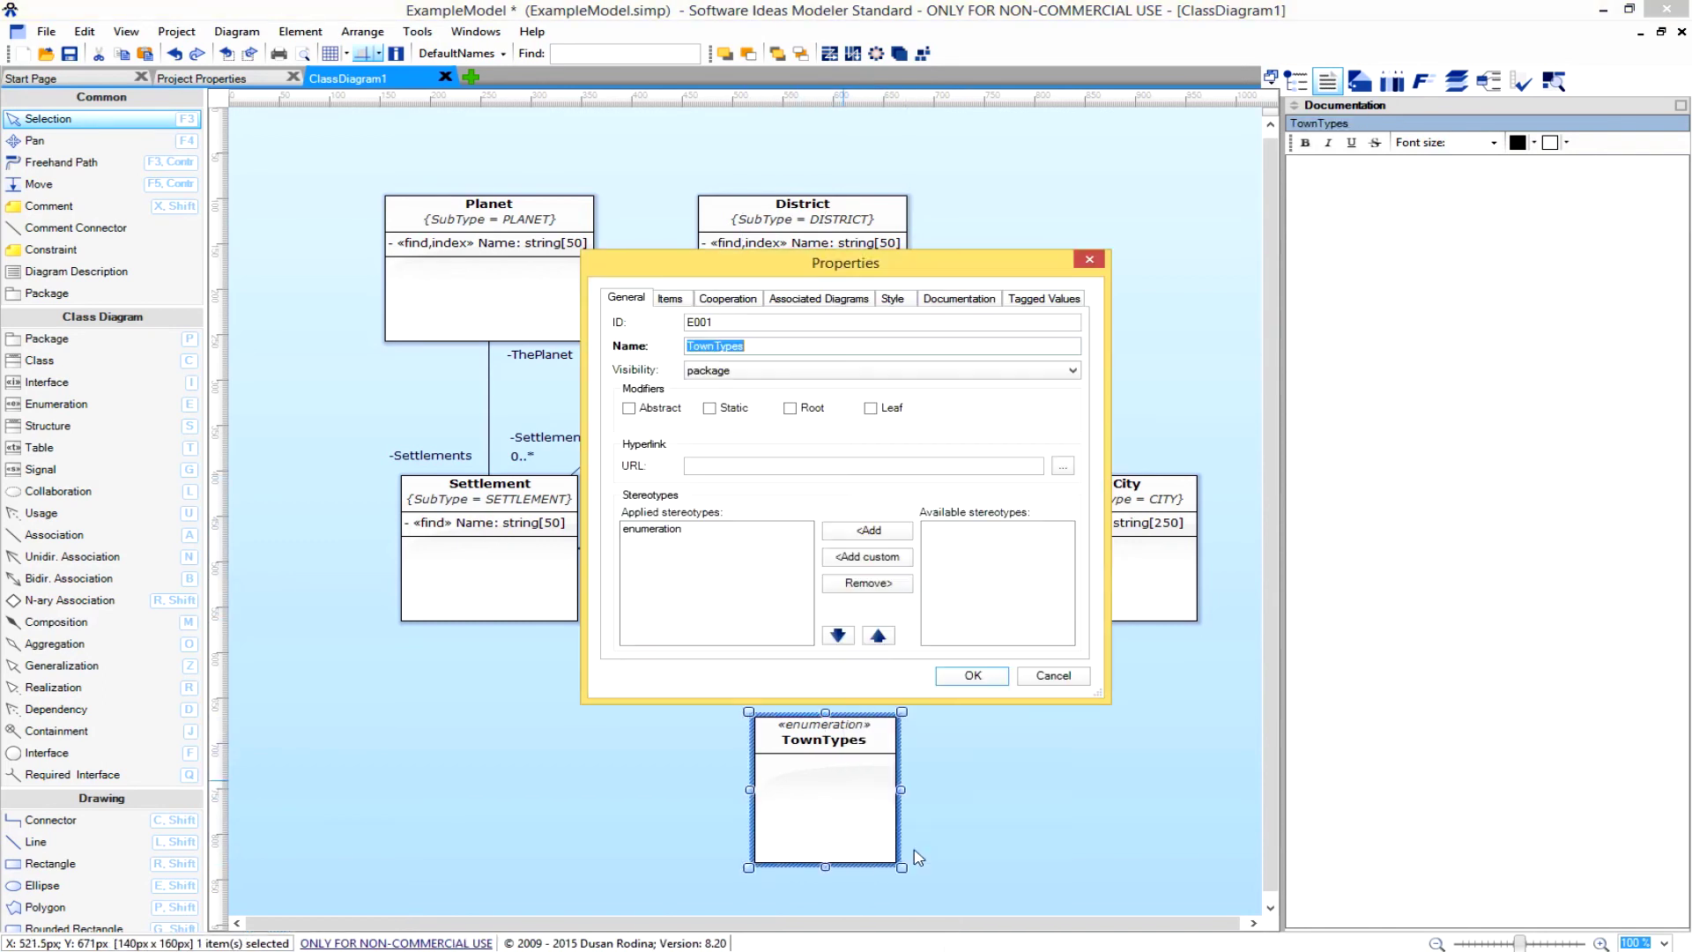
pyautogui.click(673, 300)
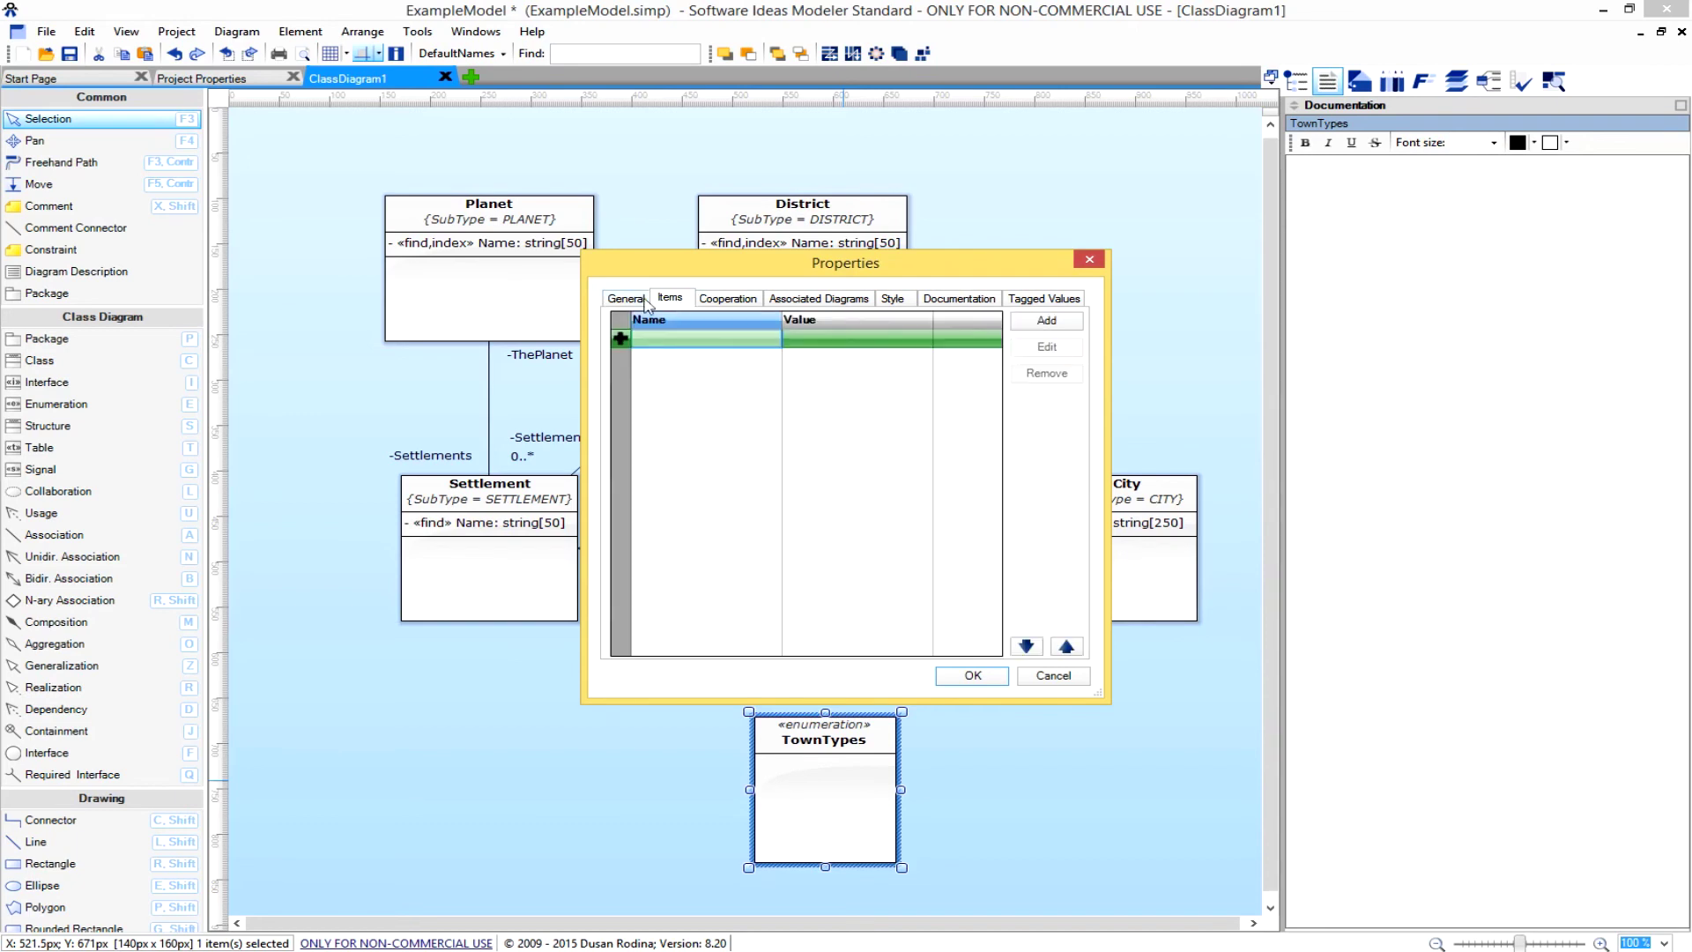
pyautogui.click(1047, 321)
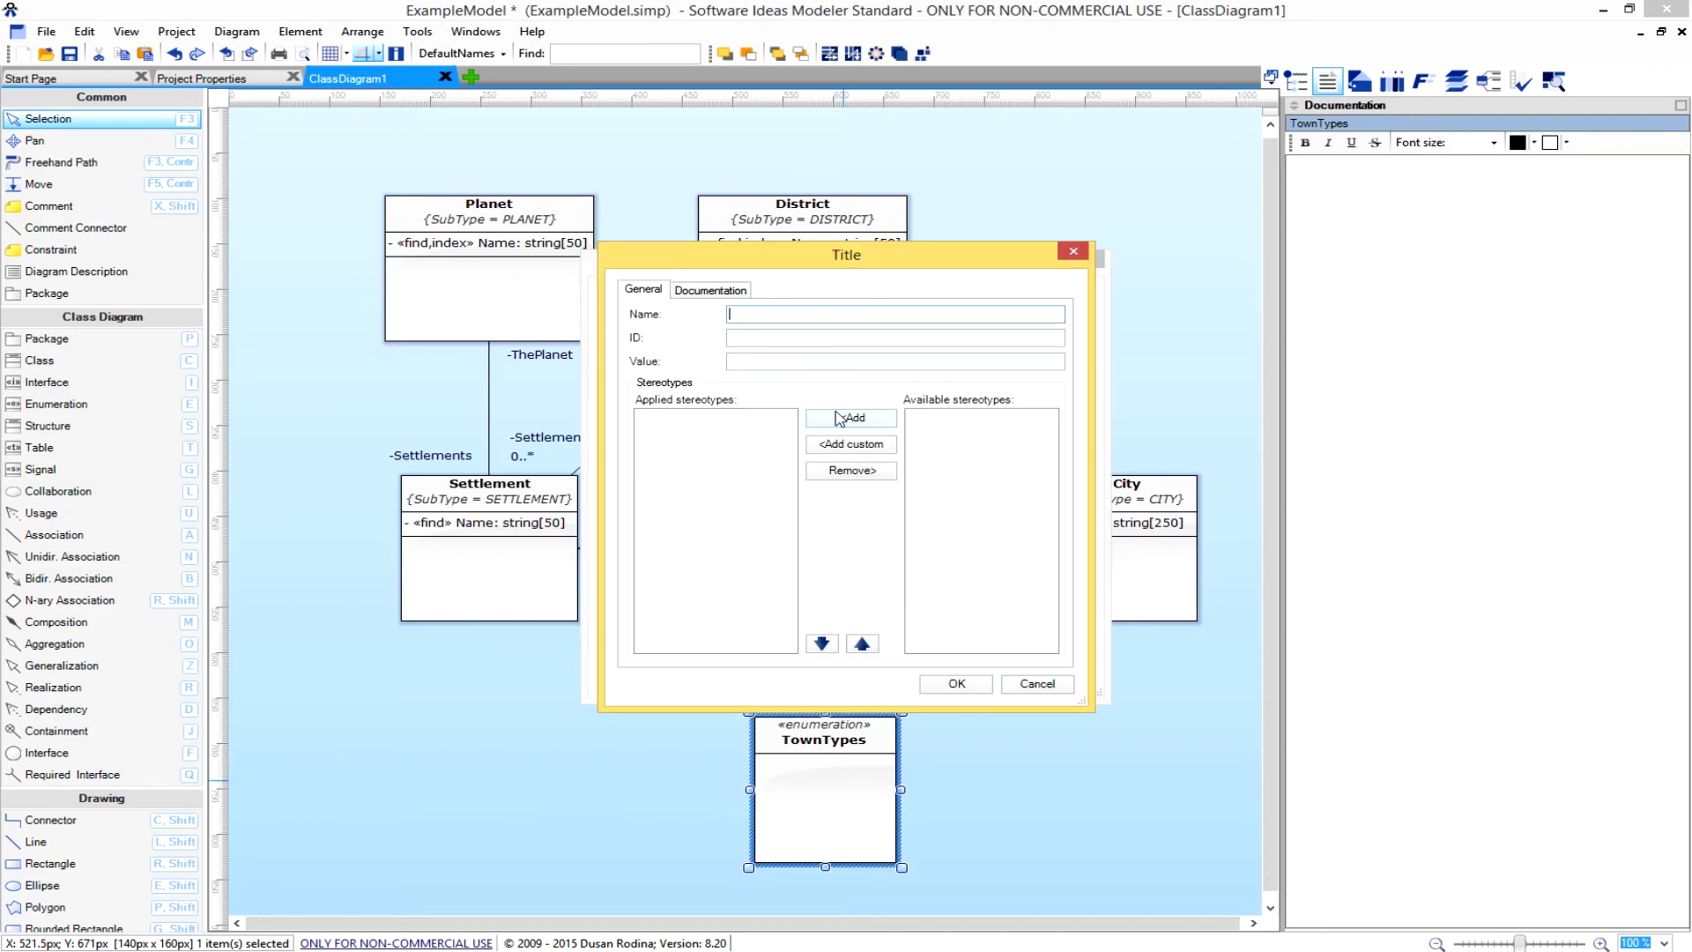
pyautogui.click(1036, 686)
pyautogui.click(674, 339)
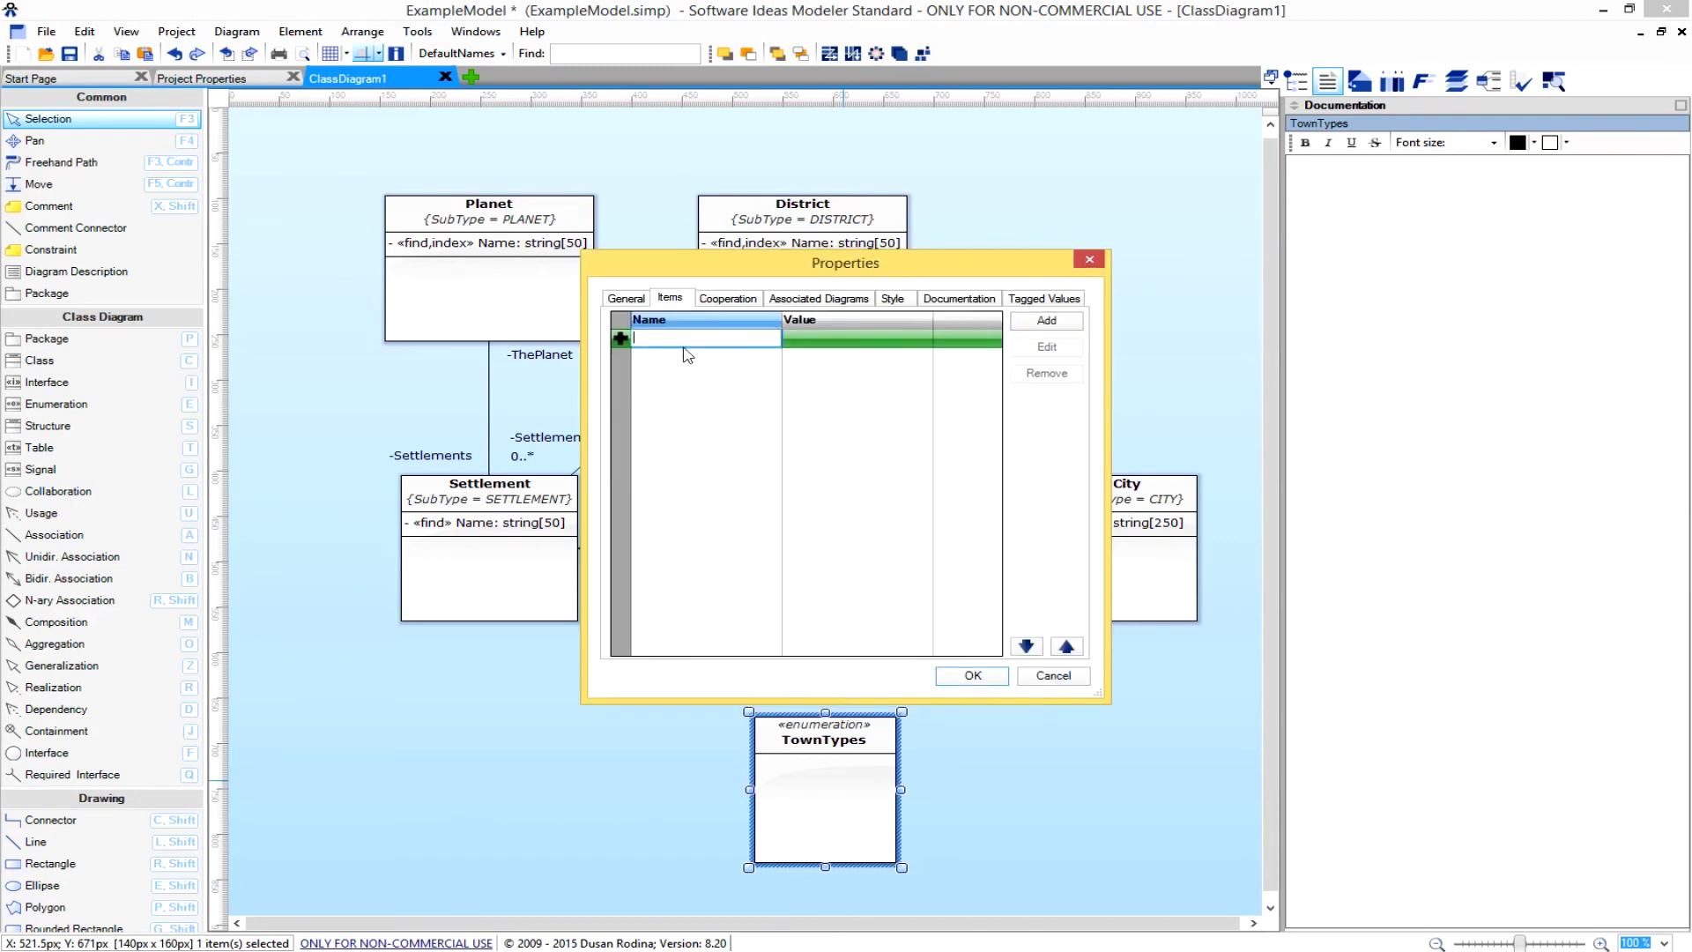
pyautogui.write('Curre')
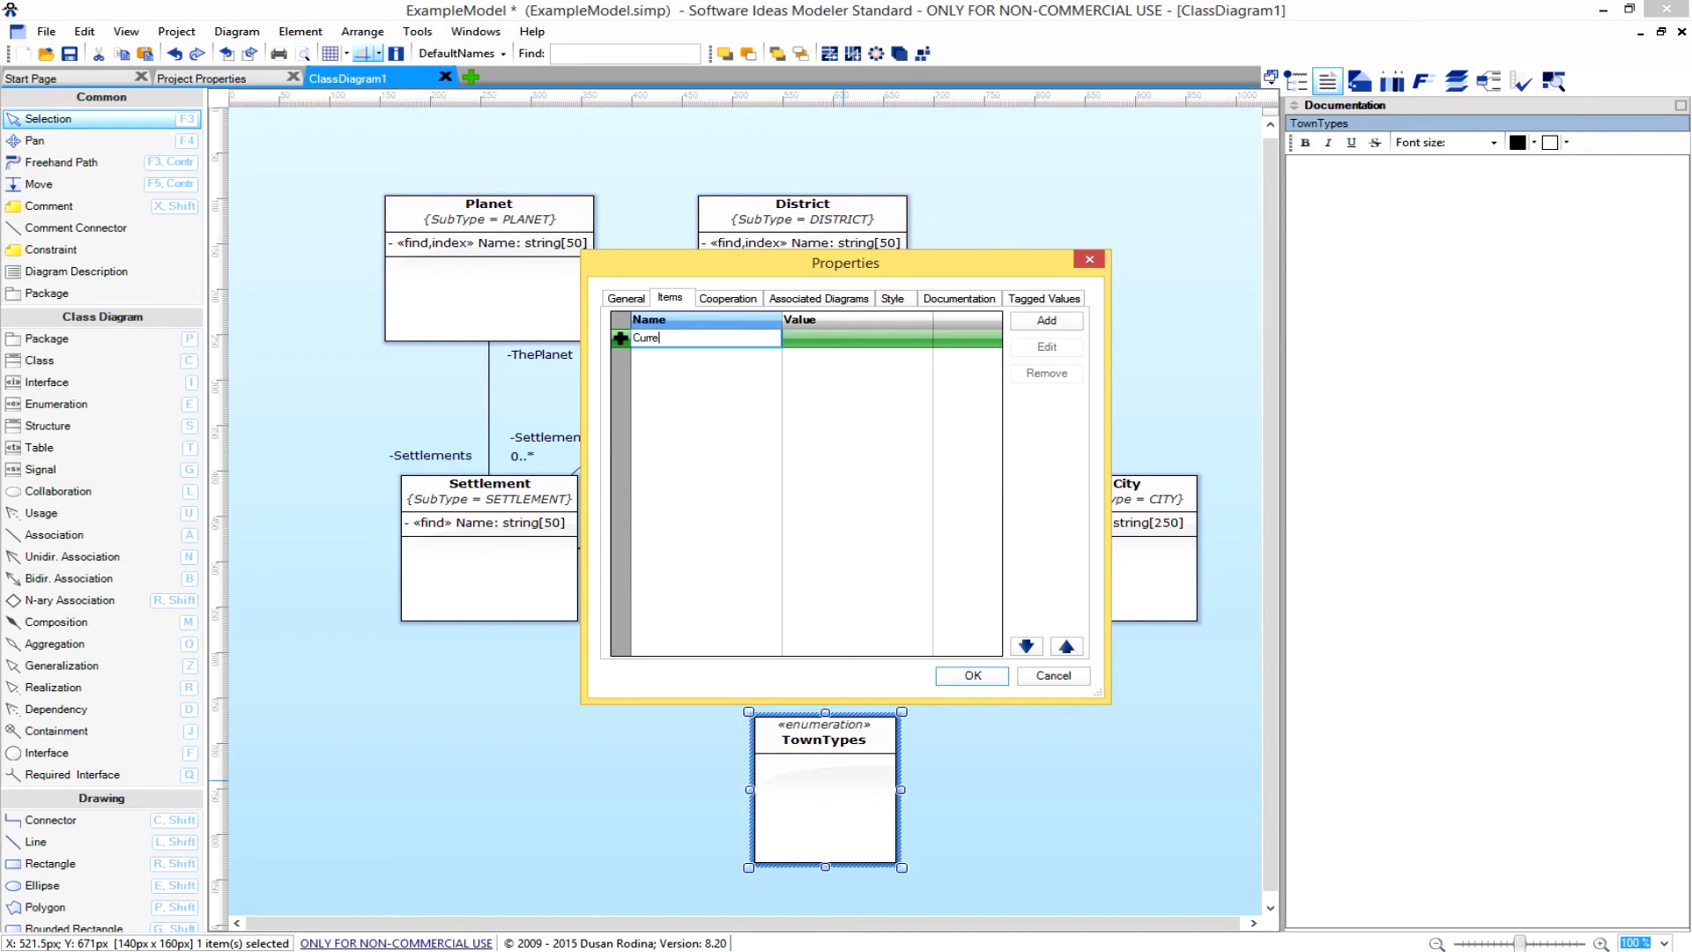
pyautogui.hotkey('ctrl', 'a')
pyautogui.write('Po')
pyautogui.press('Tab')
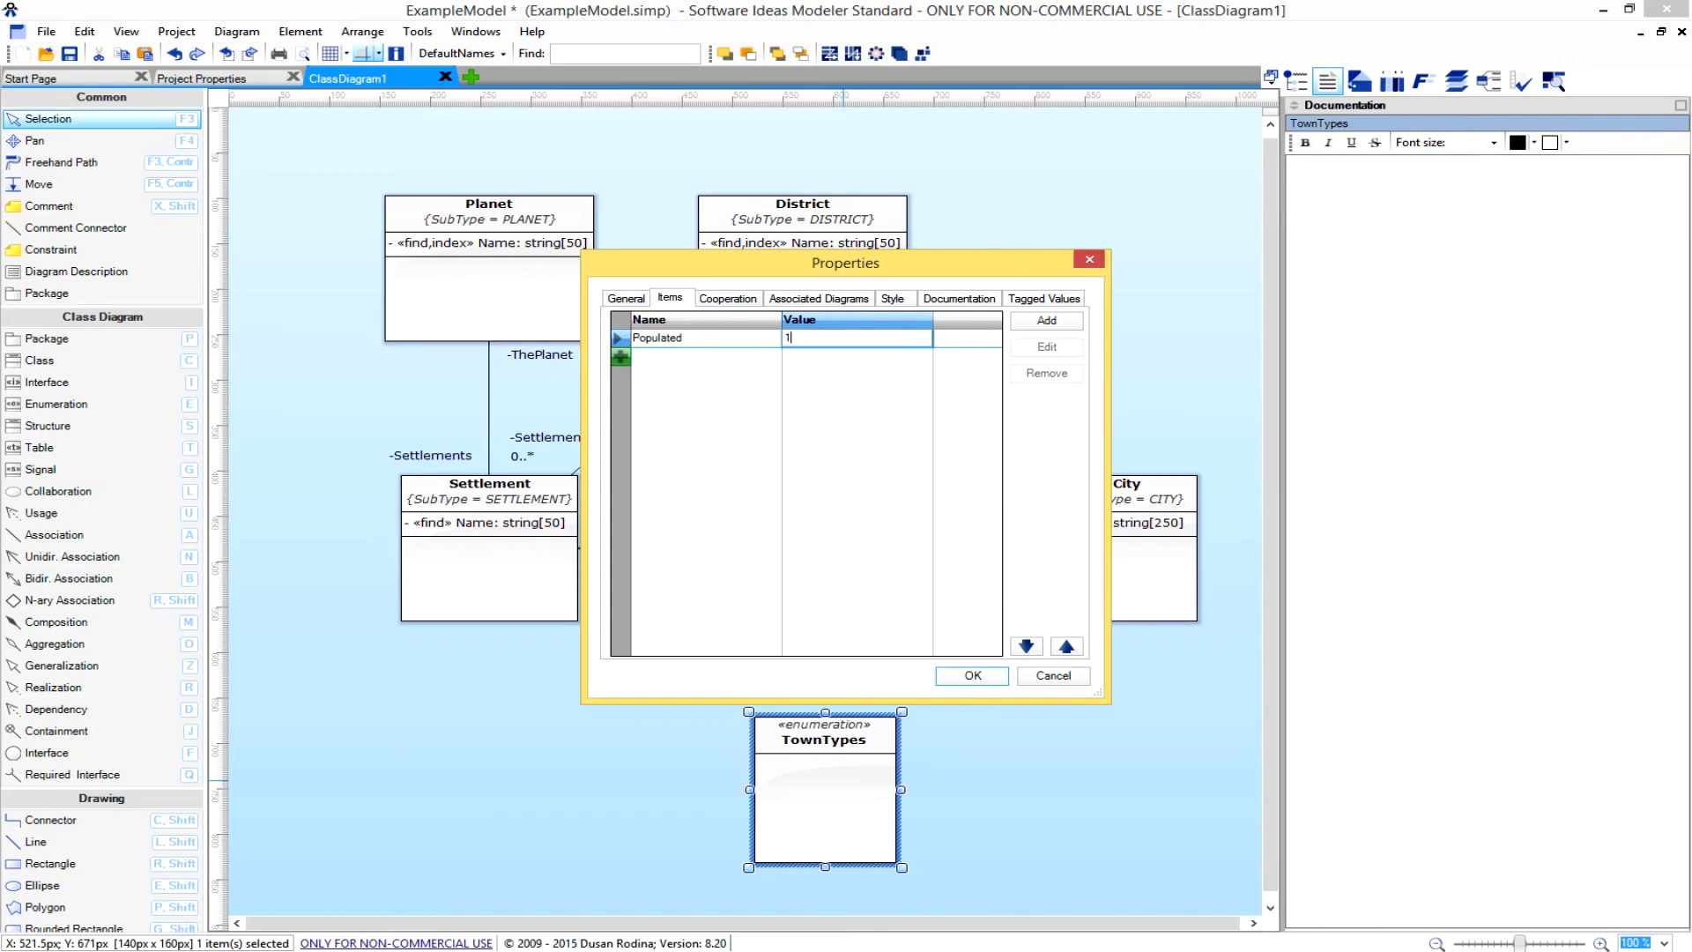
pyautogui.click(1047, 320)
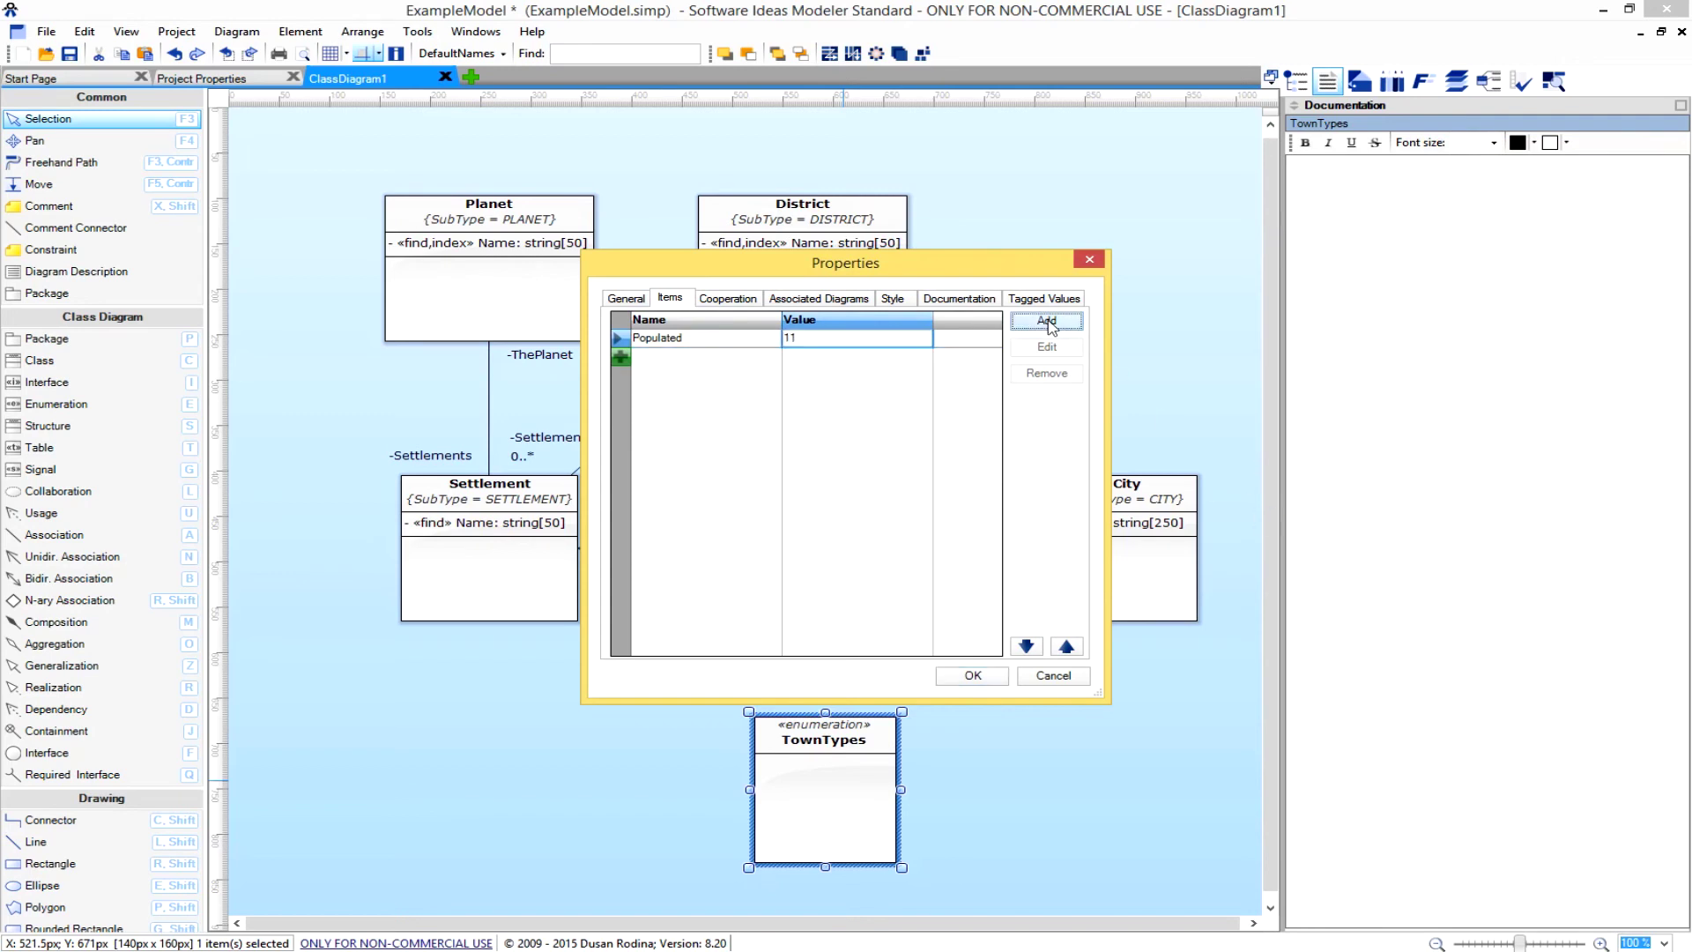
pyautogui.click(1037, 684)
# Add an item named Historical with value 21 to the TownTypes enumeration.
pyautogui.click(682, 357)
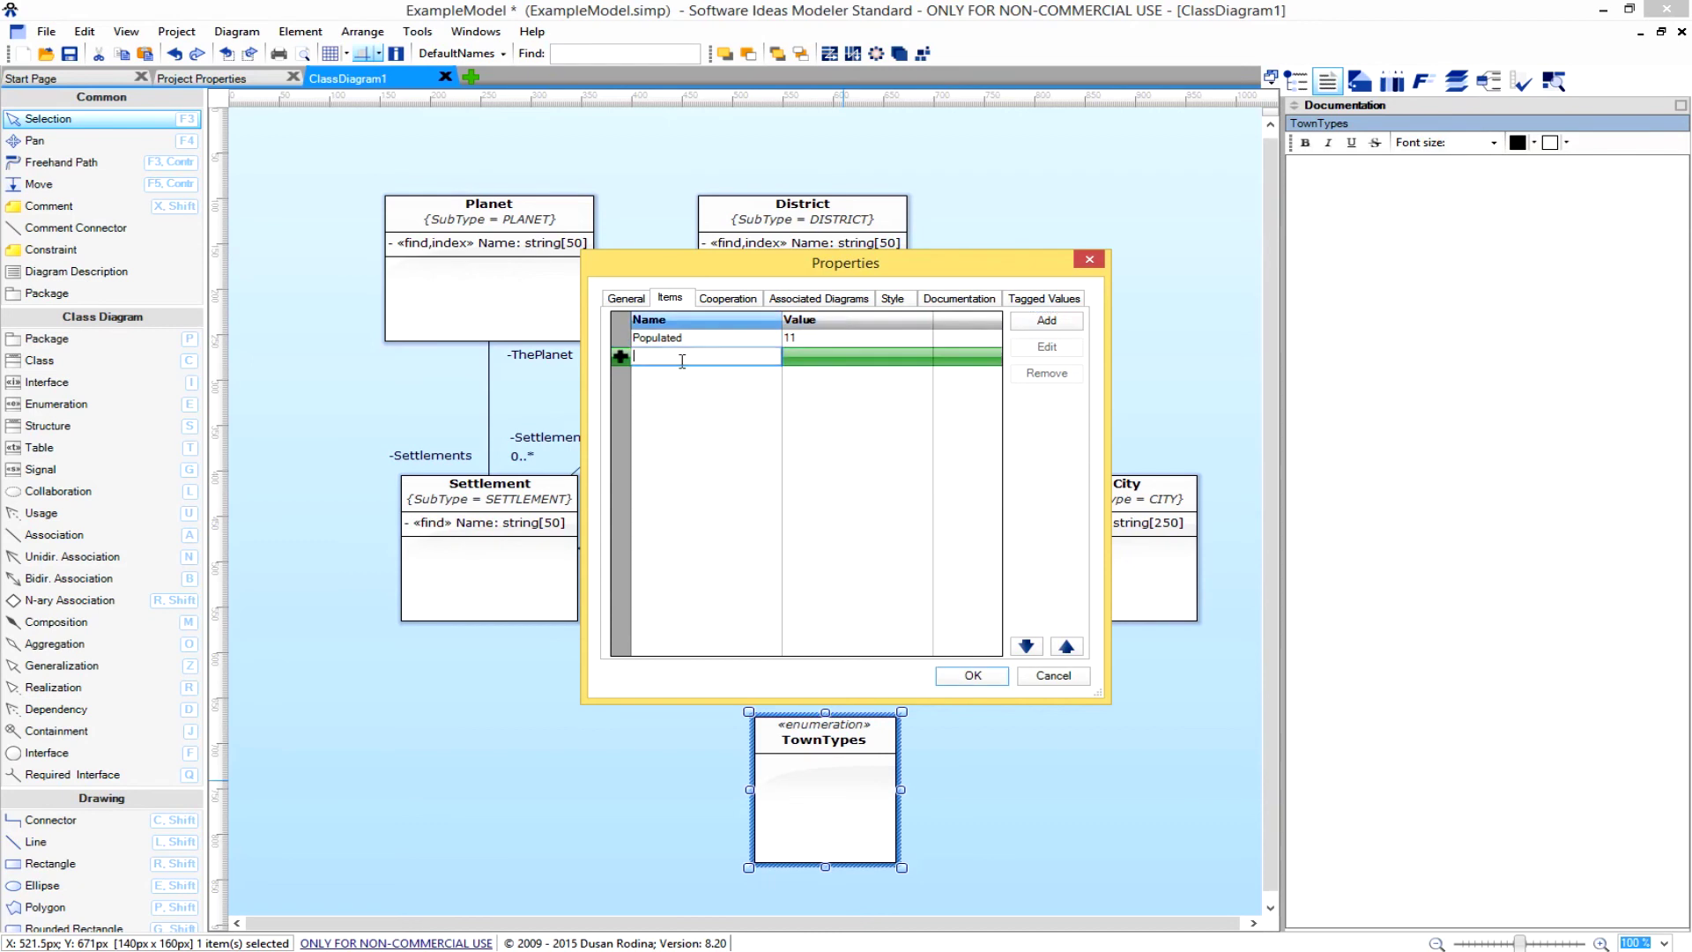
pyautogui.write('Historical')
pyautogui.press('Tab')
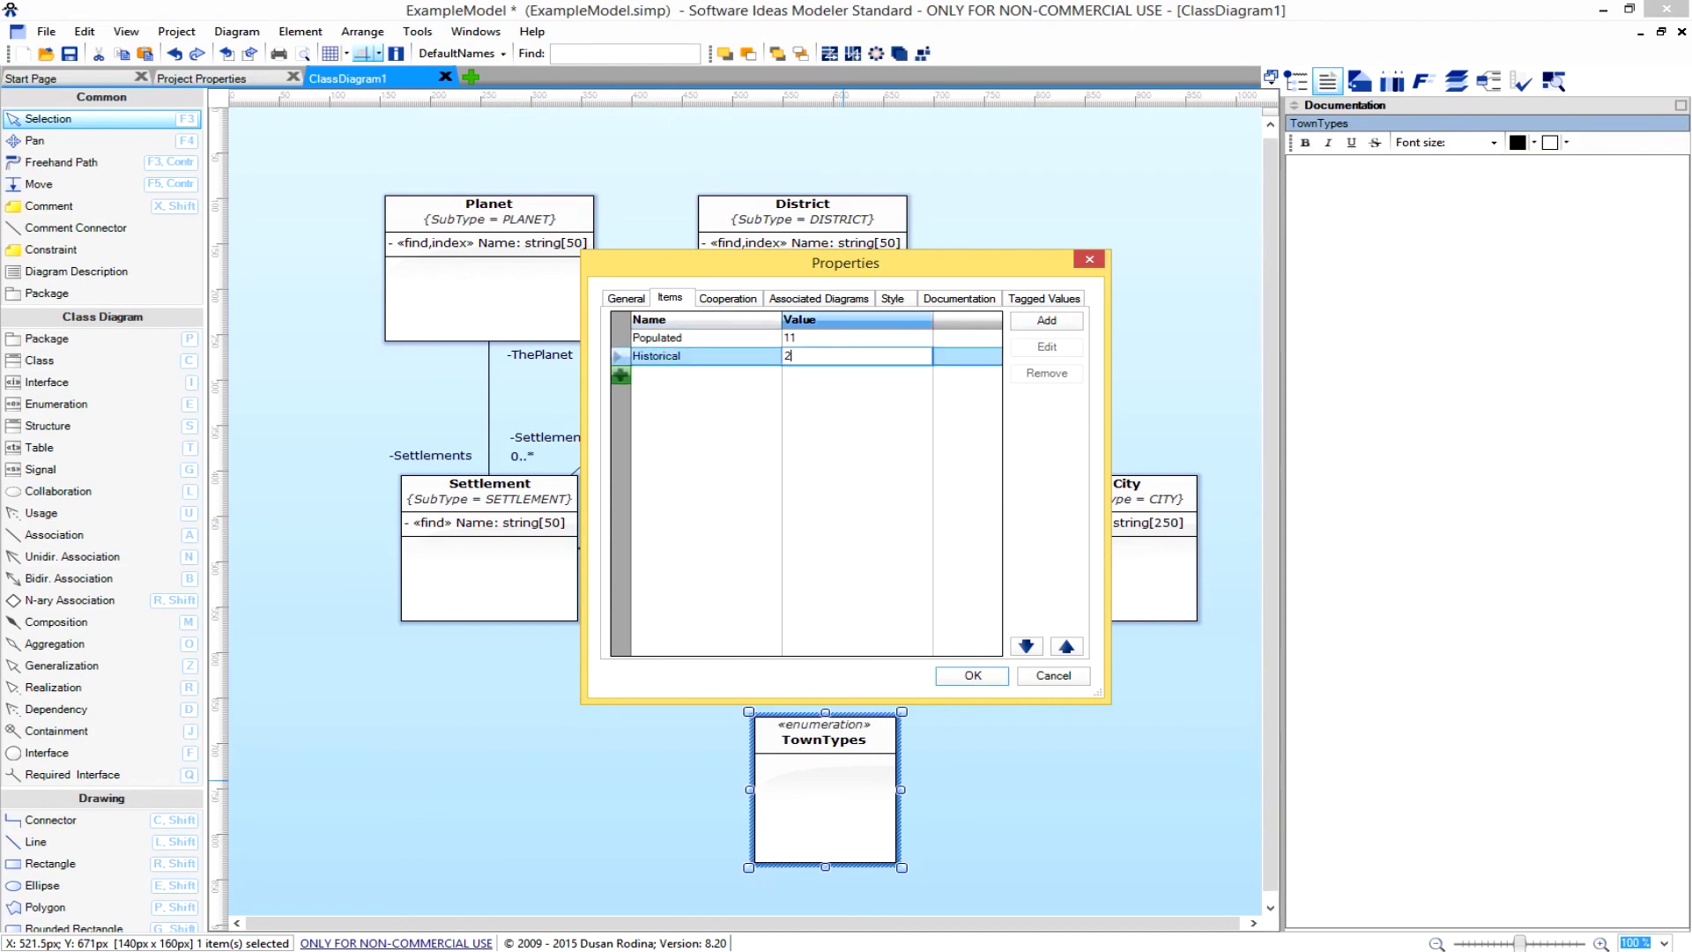
pyautogui.press('Tab')
# Add an item named Abandoned with value 25 to the TownTypes enumeration.
pyautogui.write('A')
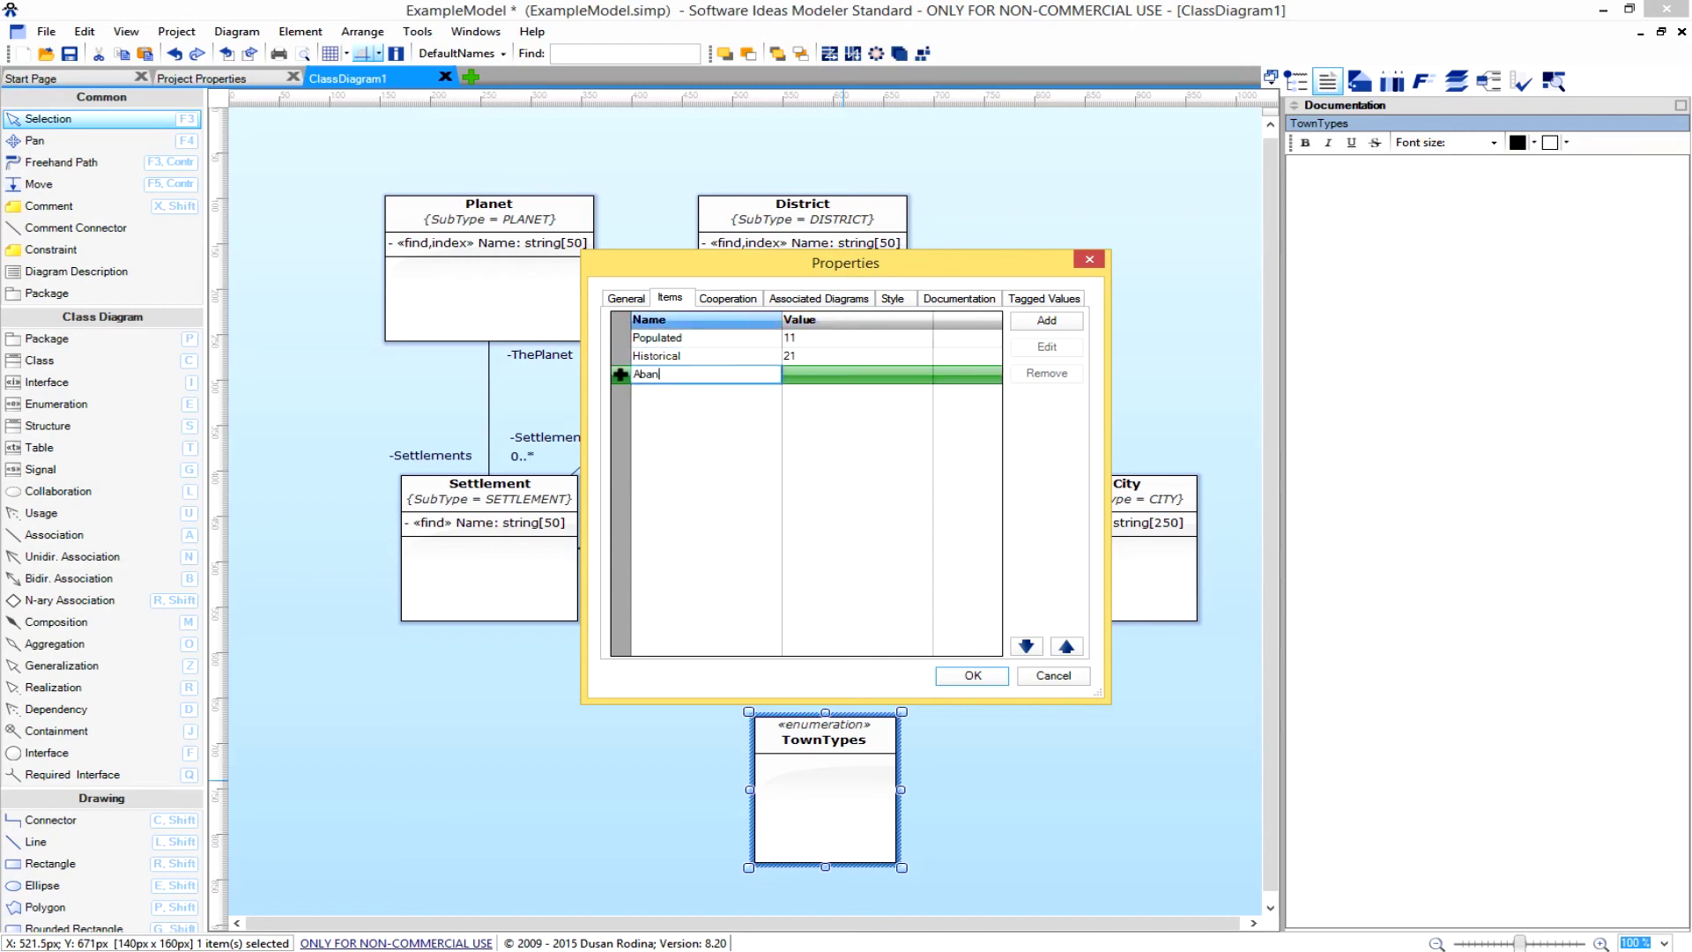
pyautogui.press('Tab')
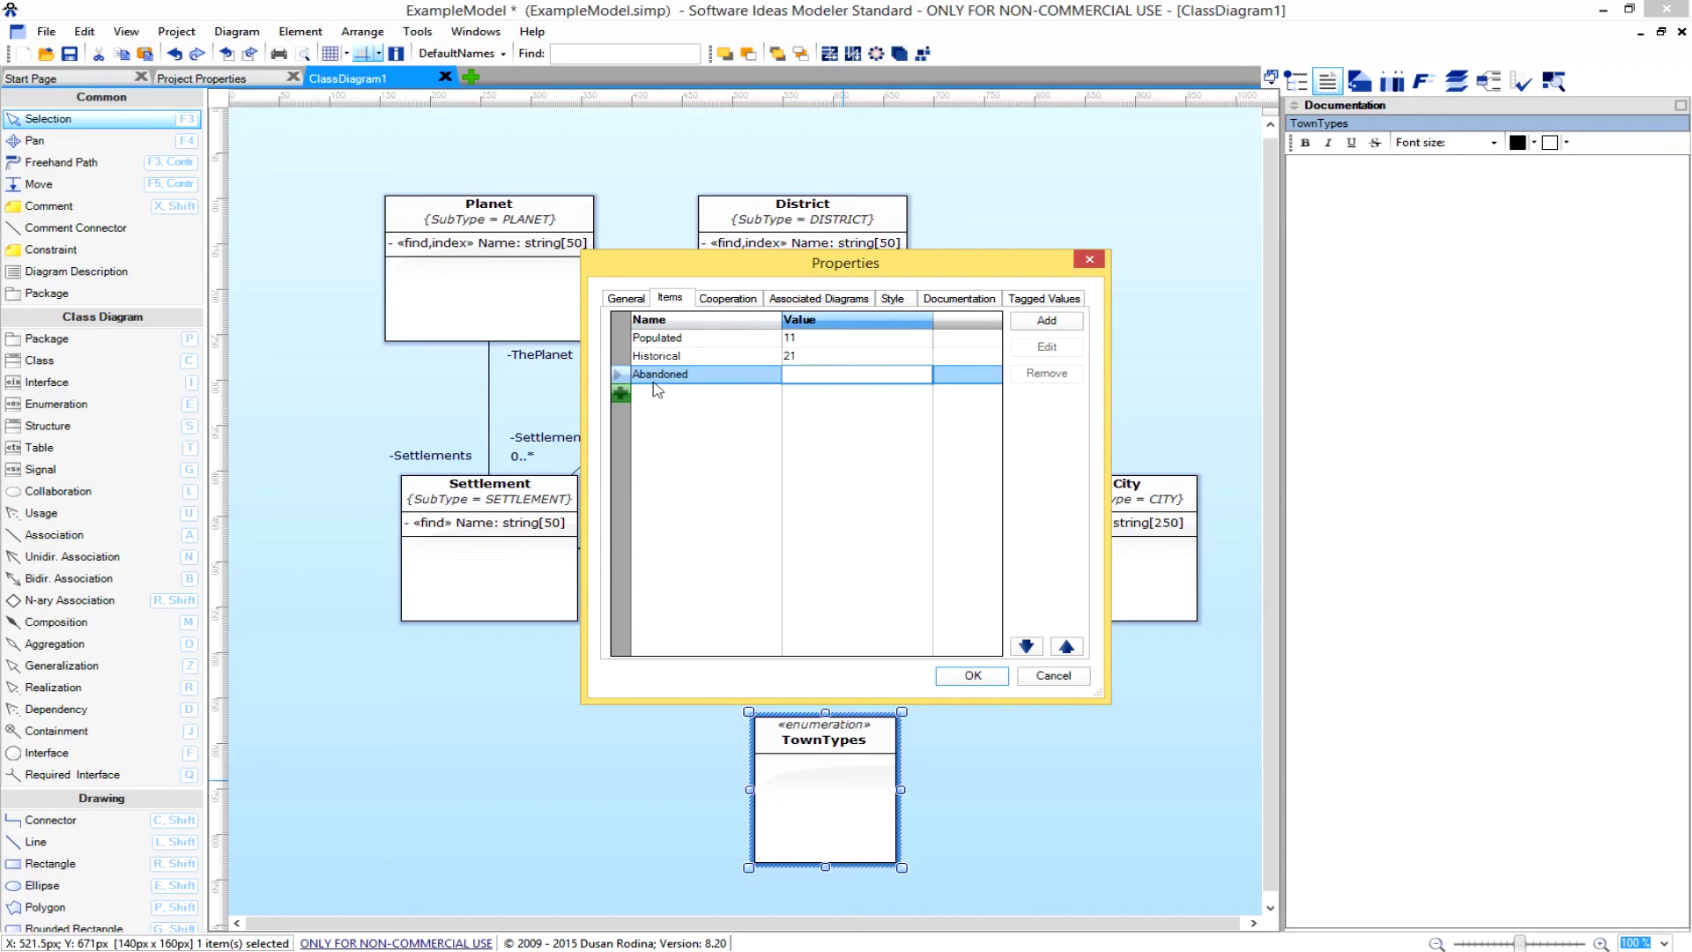
pyautogui.write('25')
pyautogui.press('Tab')
# Add an item named Destroyed with value 31 to the TownTypes enumeration.
pyautogui.click(668, 391)
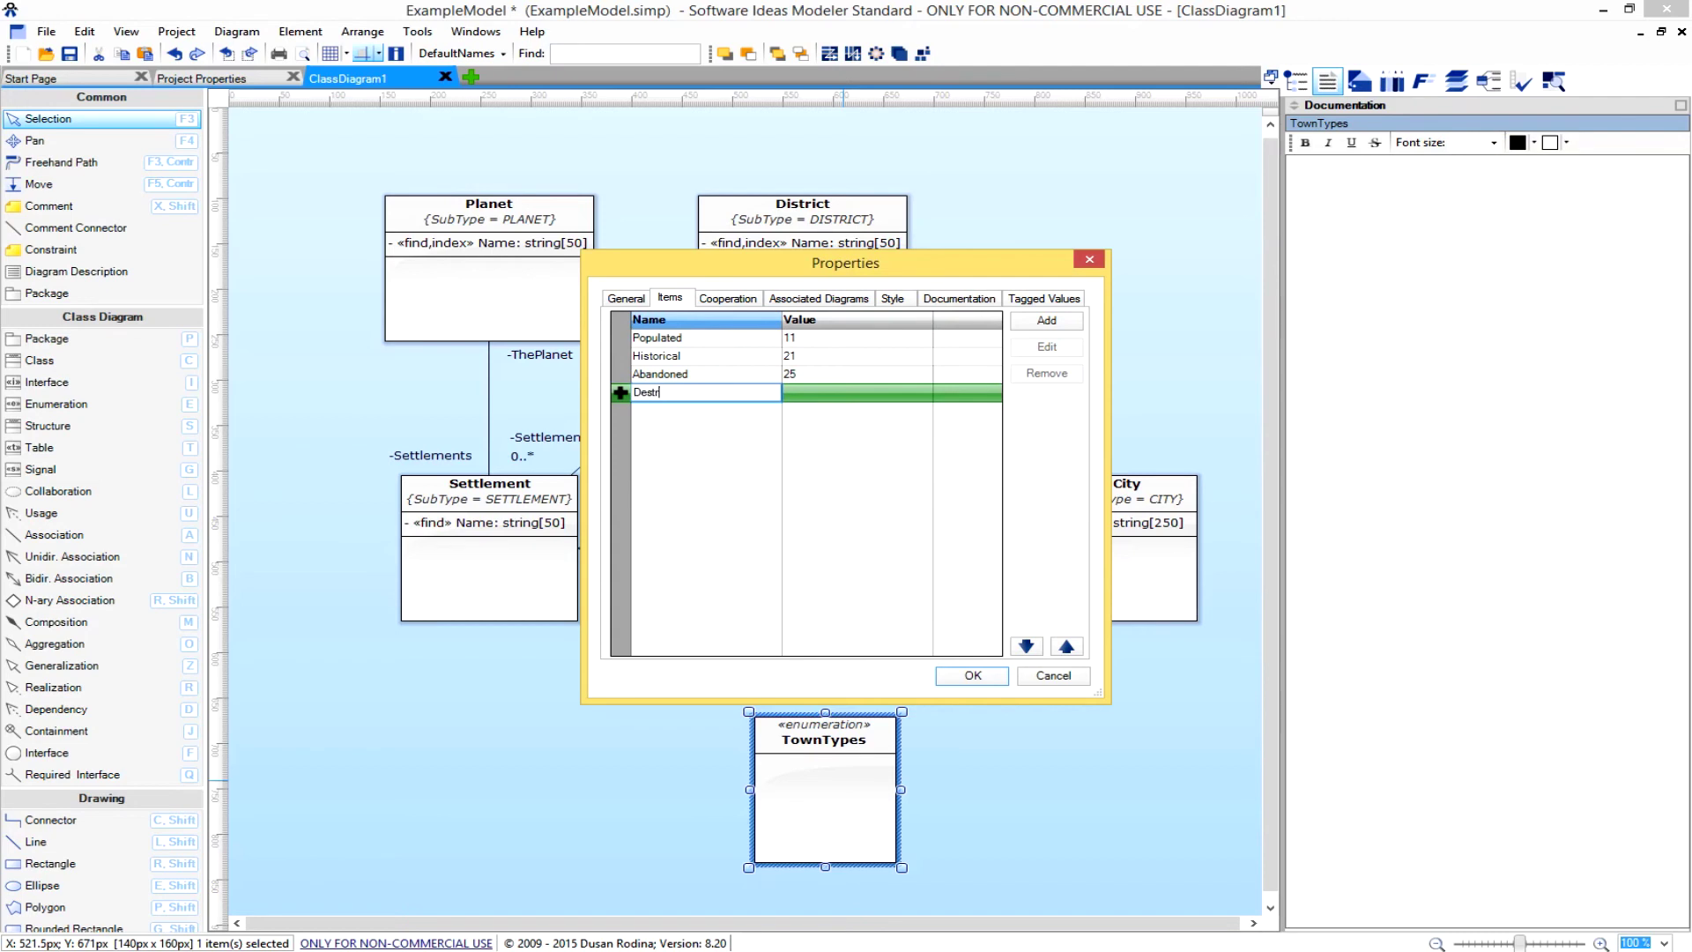
pyautogui.write('Destroyed')
pyautogui.press('Tab')
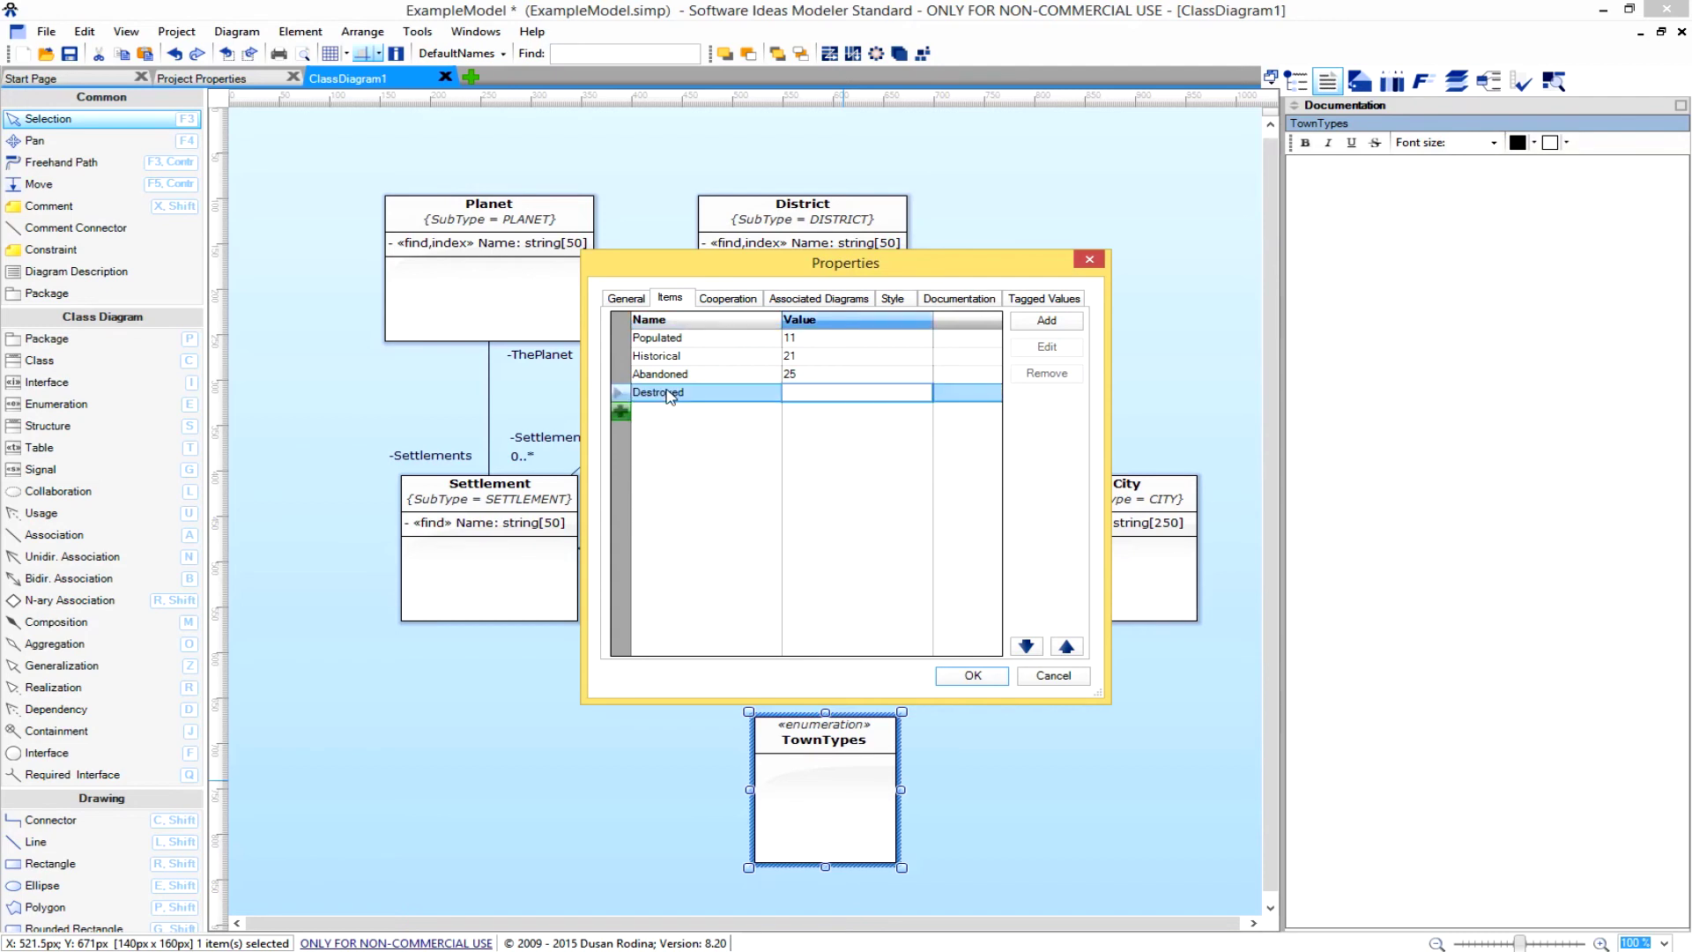
pyautogui.write('31')
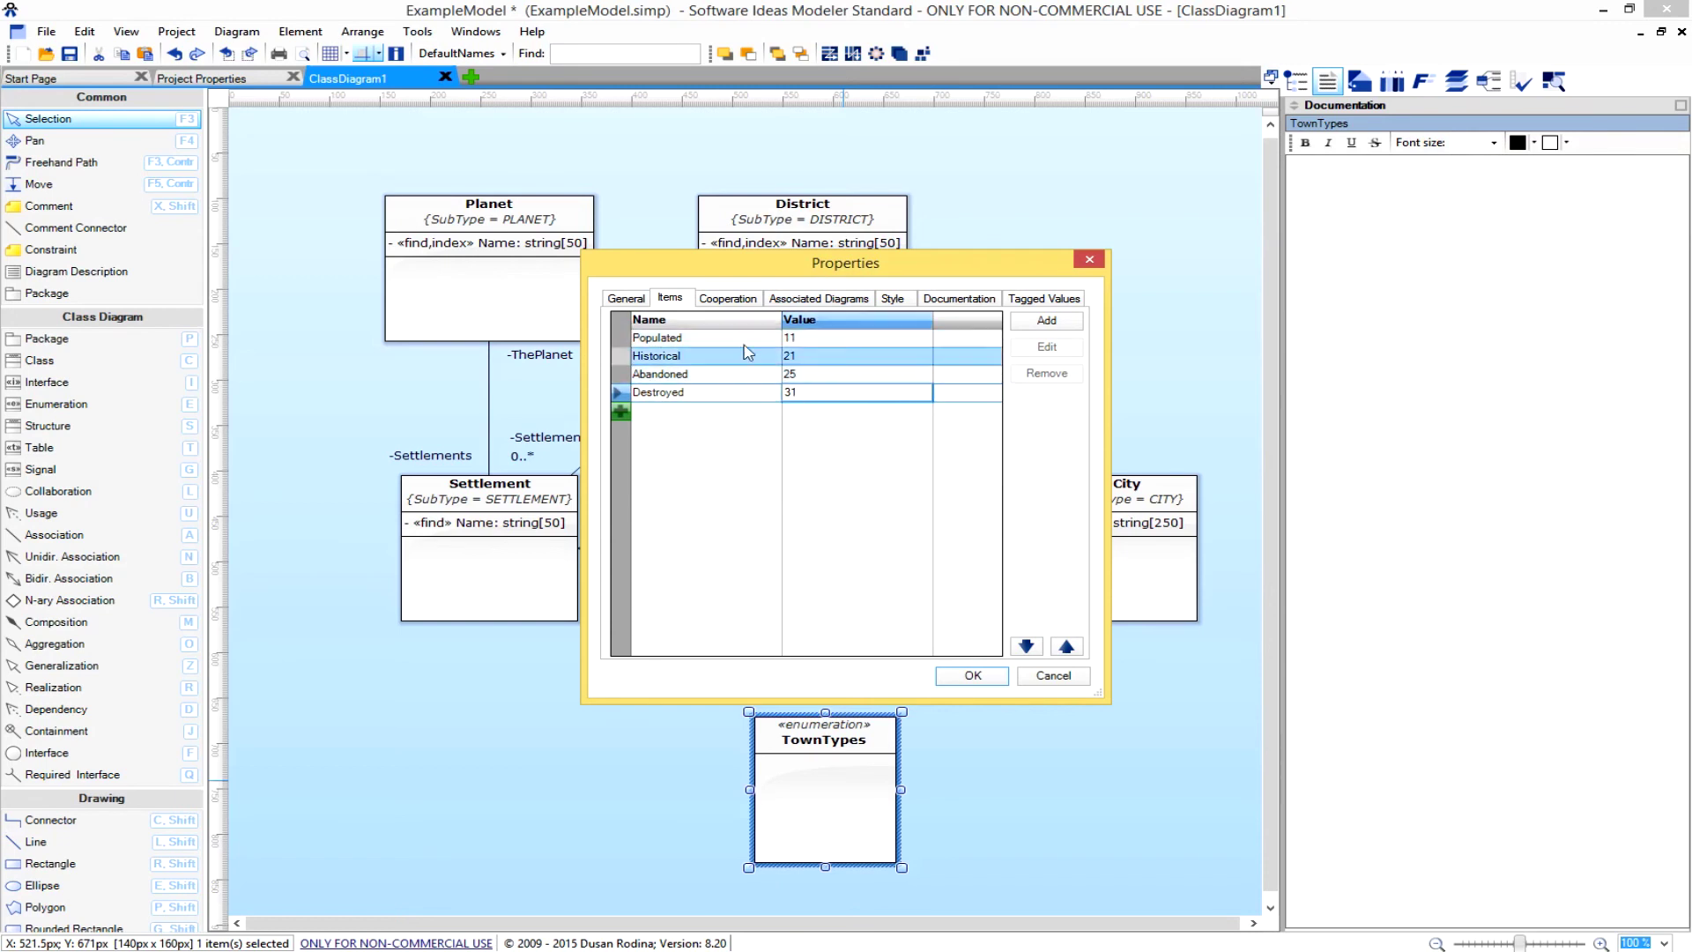
# Apply the entered item list to the TownTypes enumeration.
pyautogui.click(977, 676)
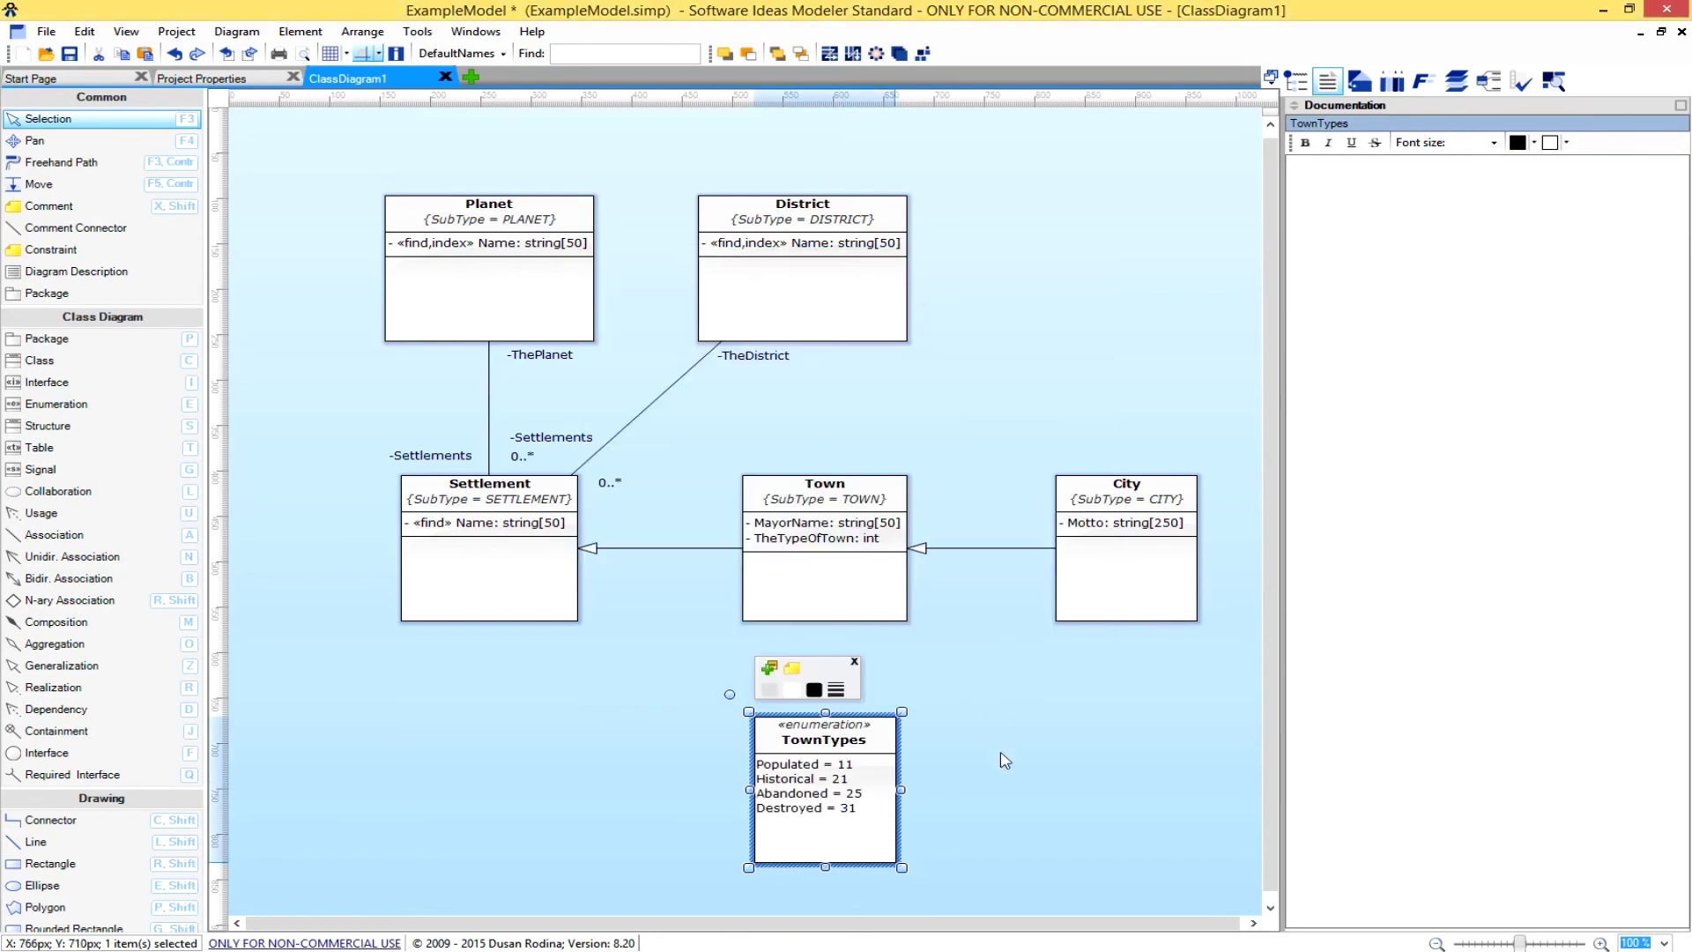
pyautogui.doubleClick(821, 763)
pyautogui.click(967, 786)
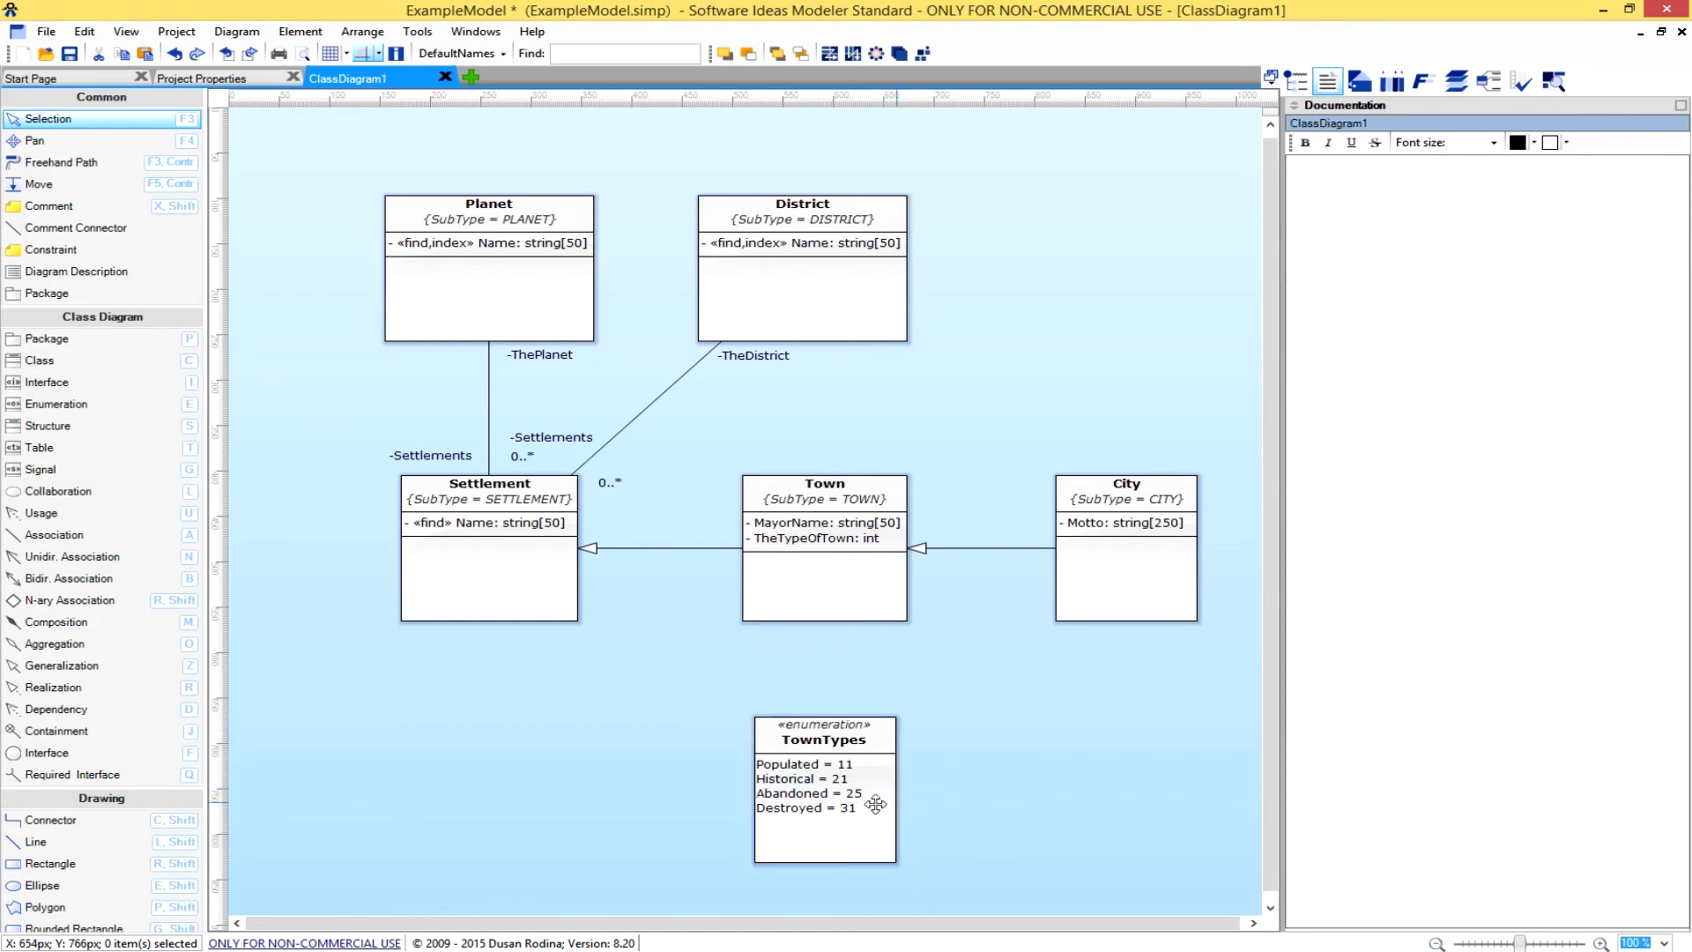
# Document the Populated item of the TownTypes enumeration with the text "Currently populated with peons.".
pyautogui.doubleClick(846, 833)
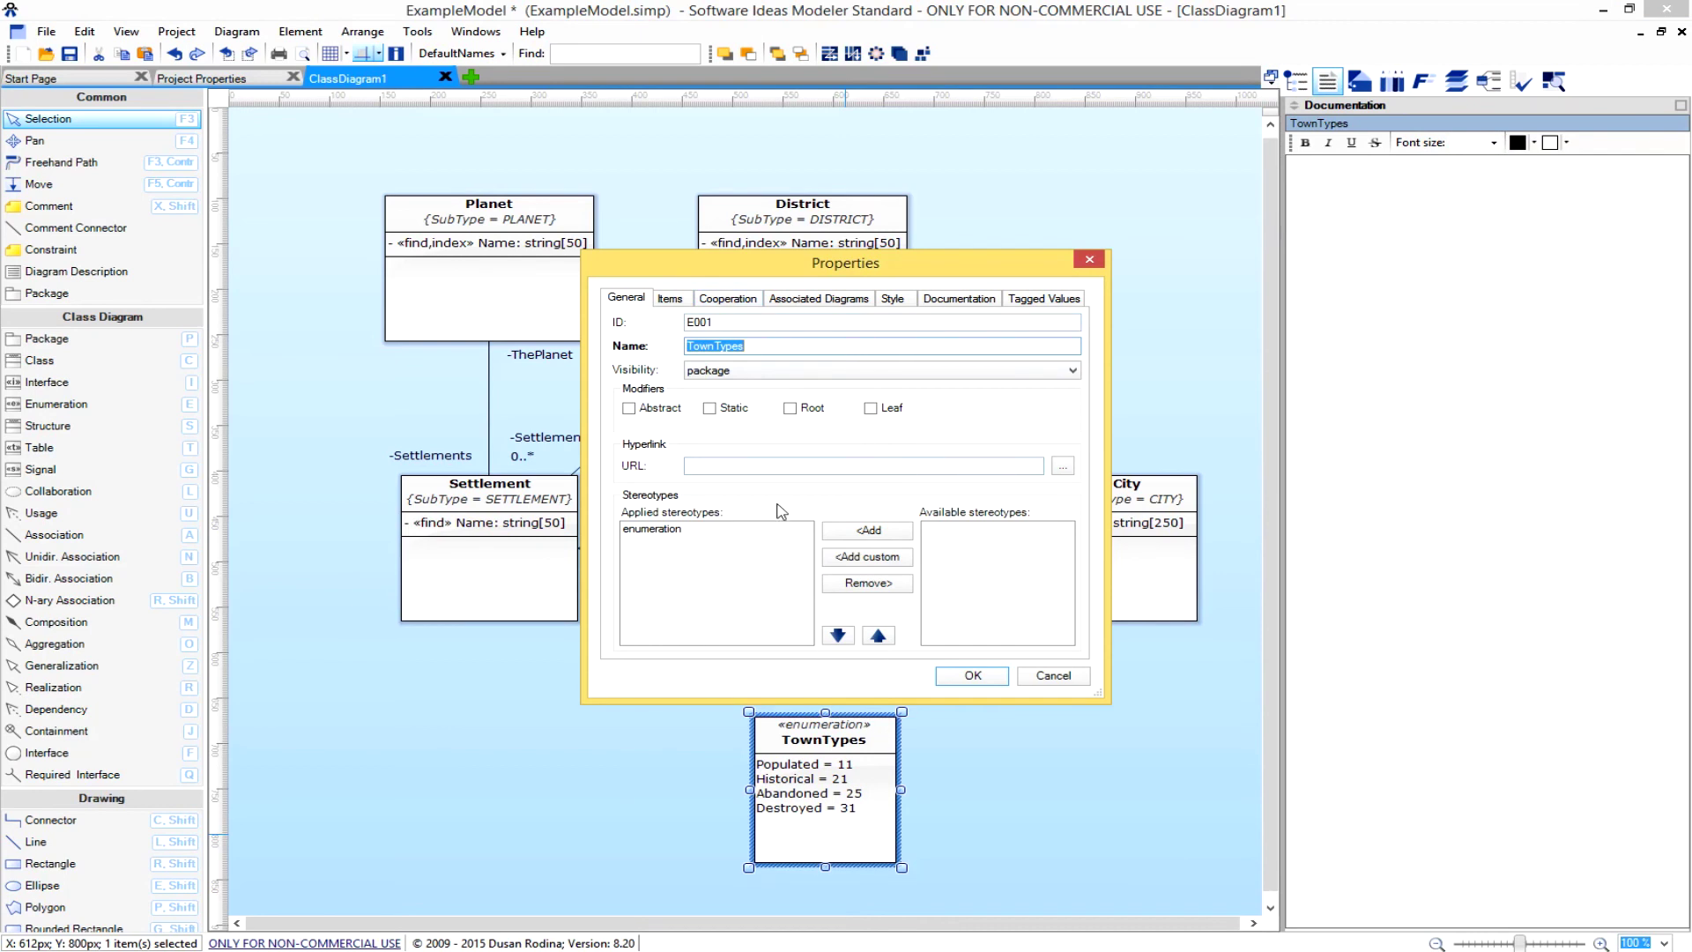
pyautogui.click(670, 299)
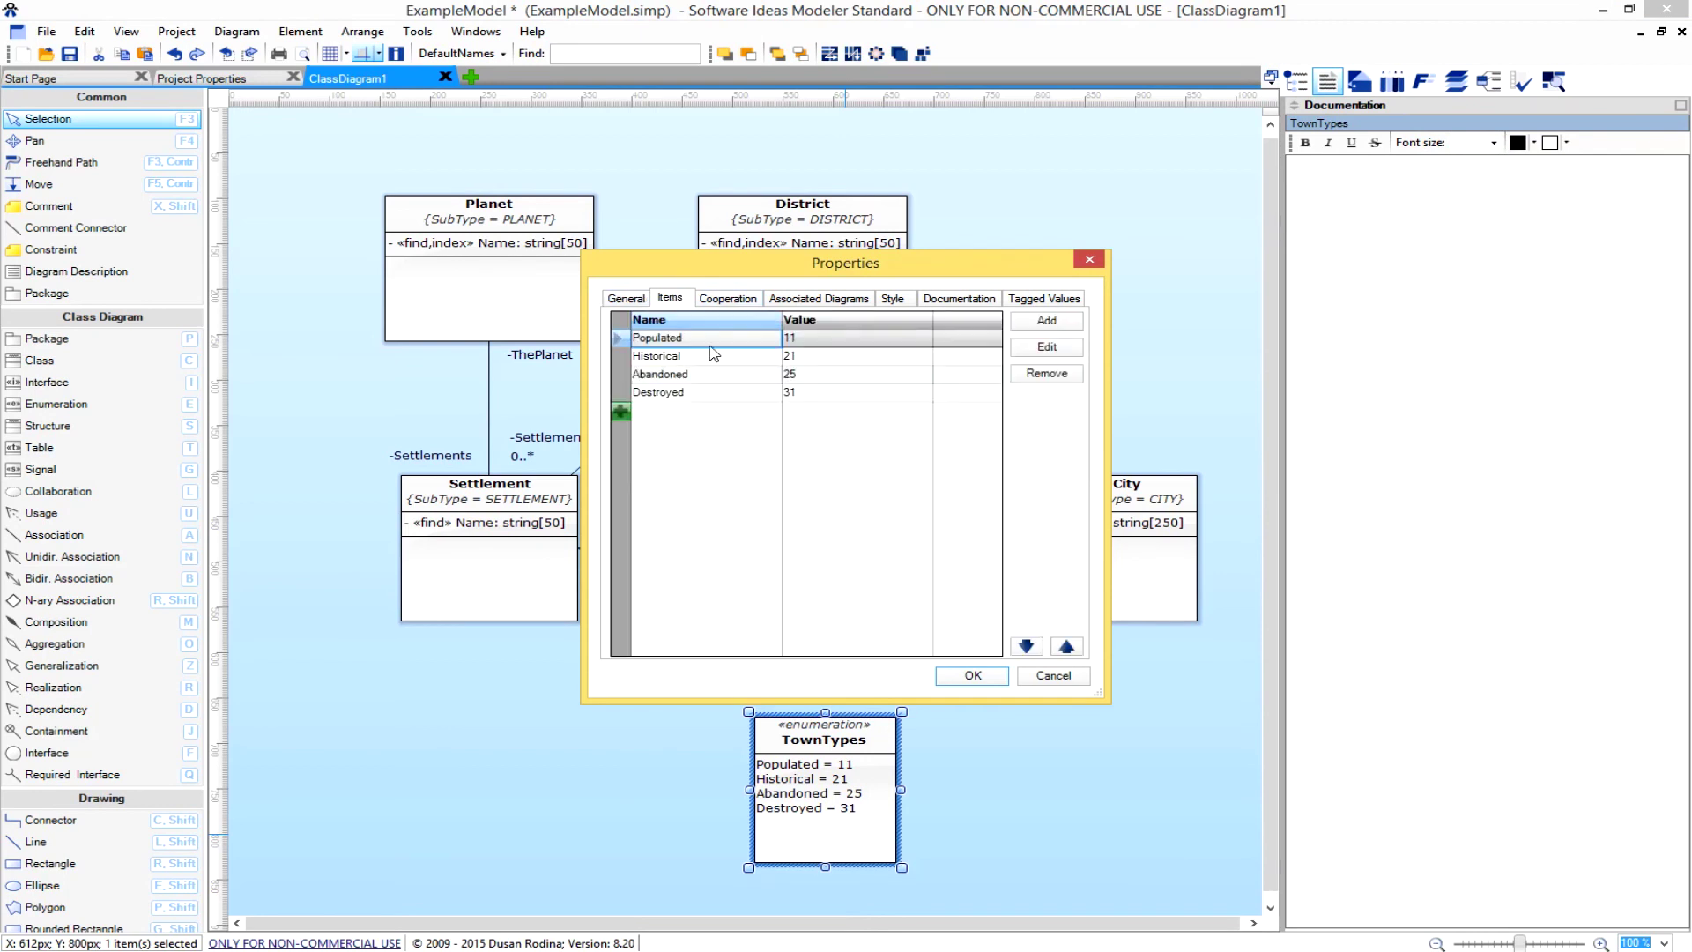
pyautogui.click(1070, 352)
pyautogui.click(733, 291)
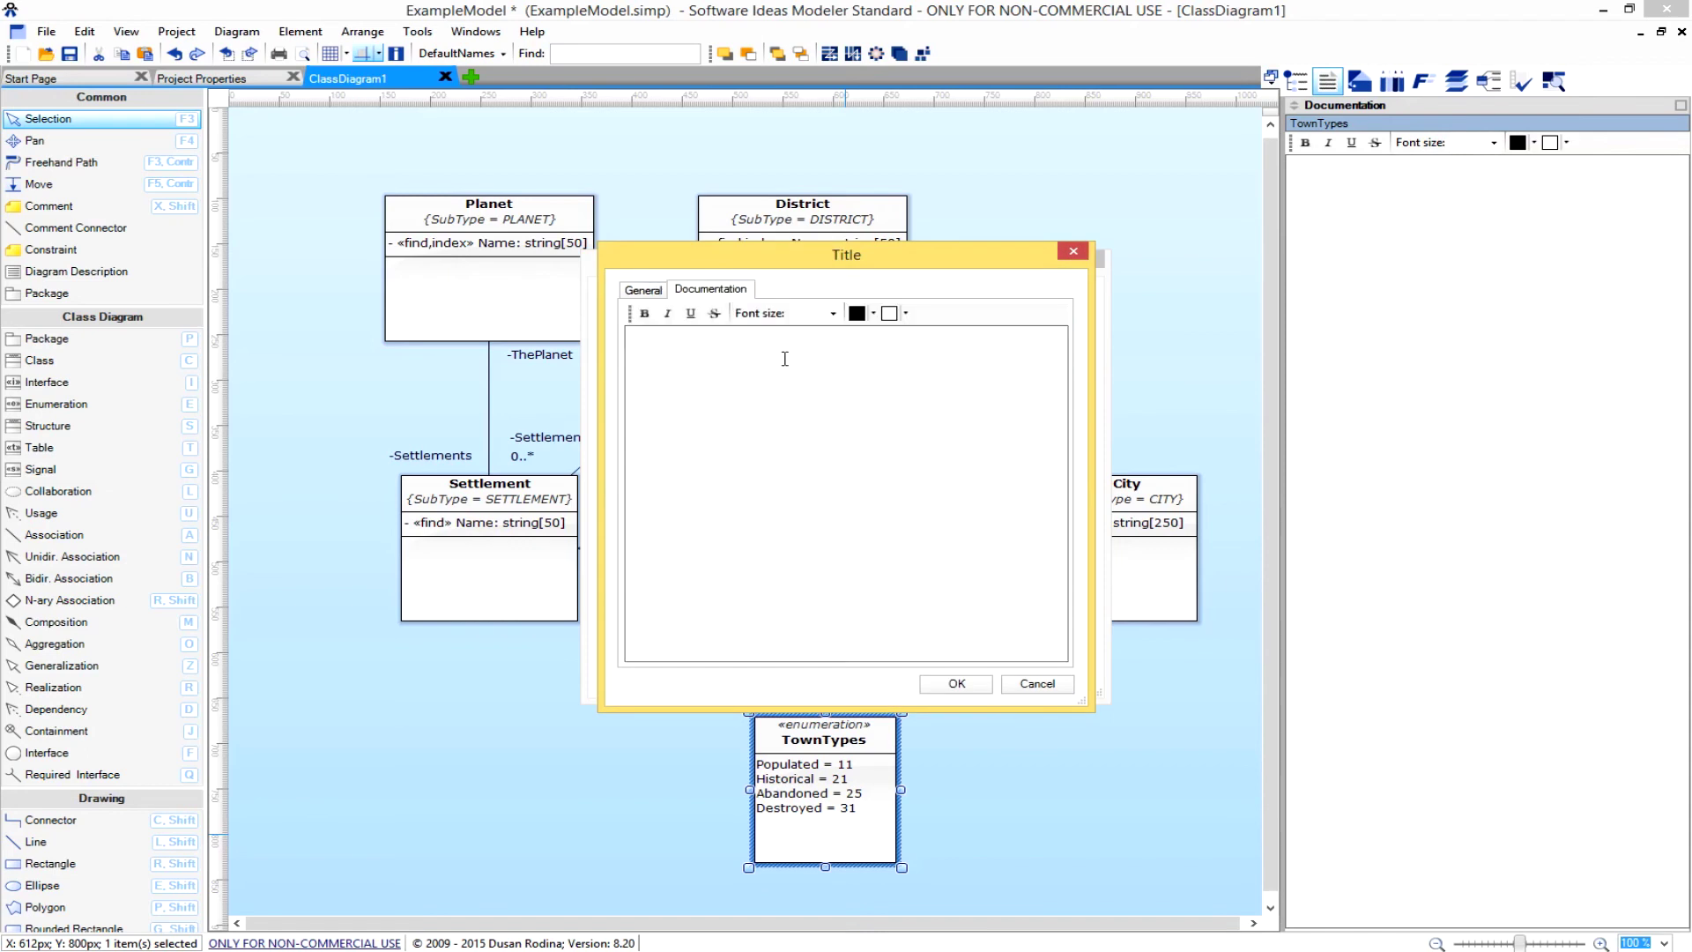
pyautogui.write('Cu')
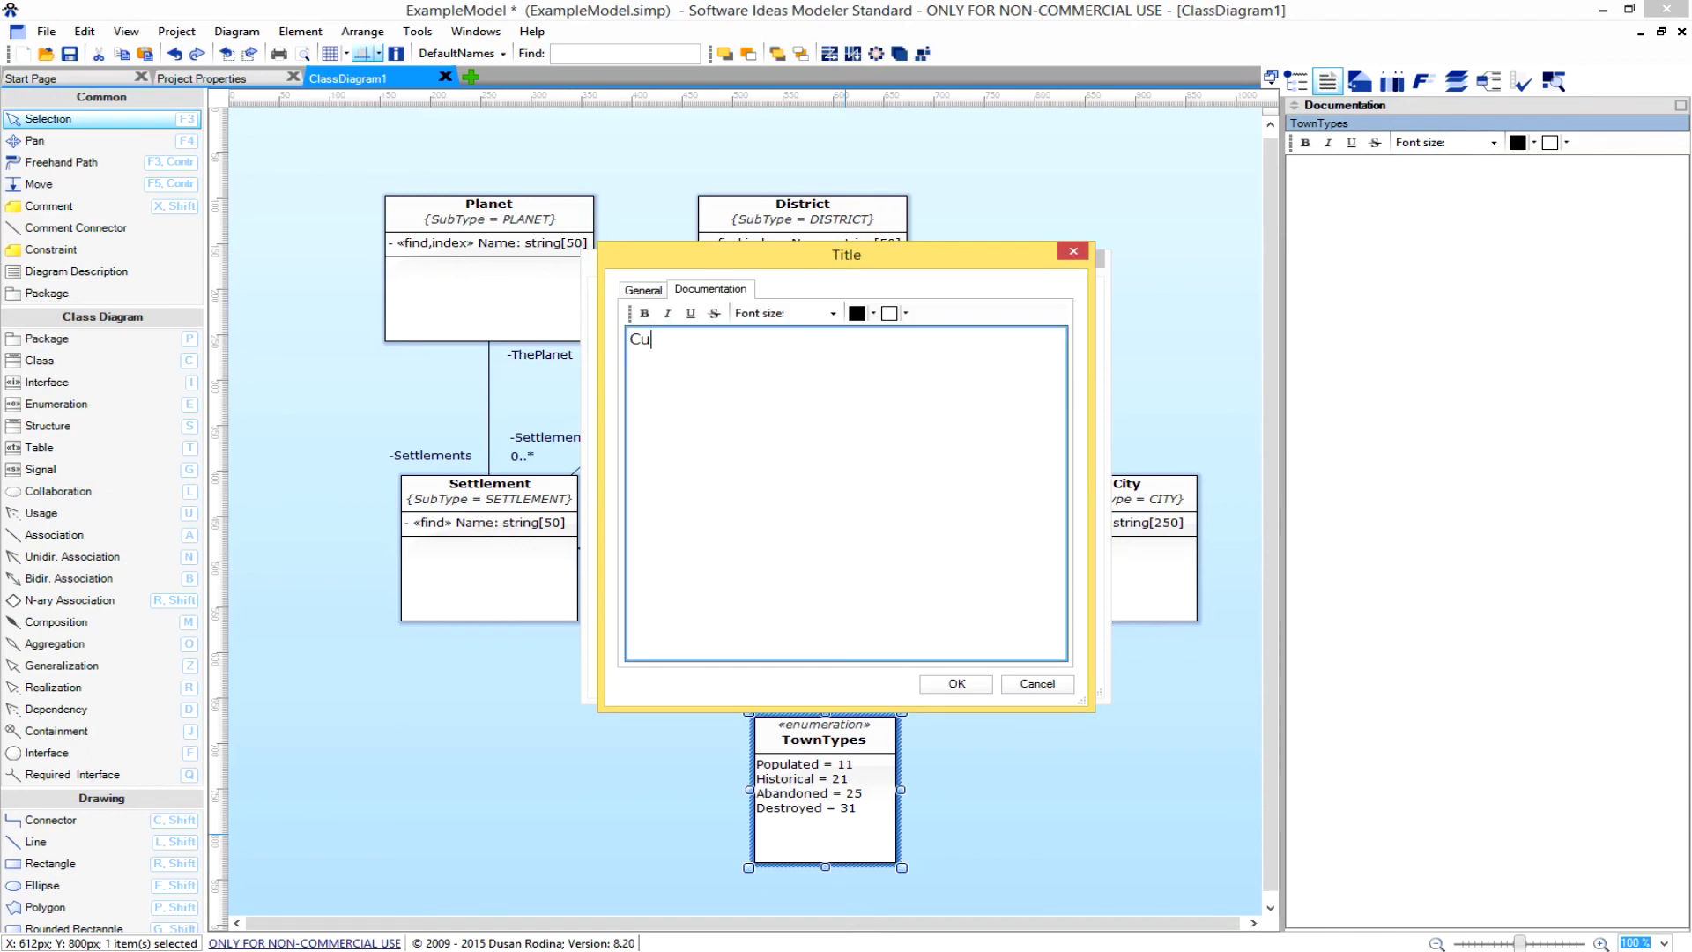
pyautogui.write('rrently populated with peons.')
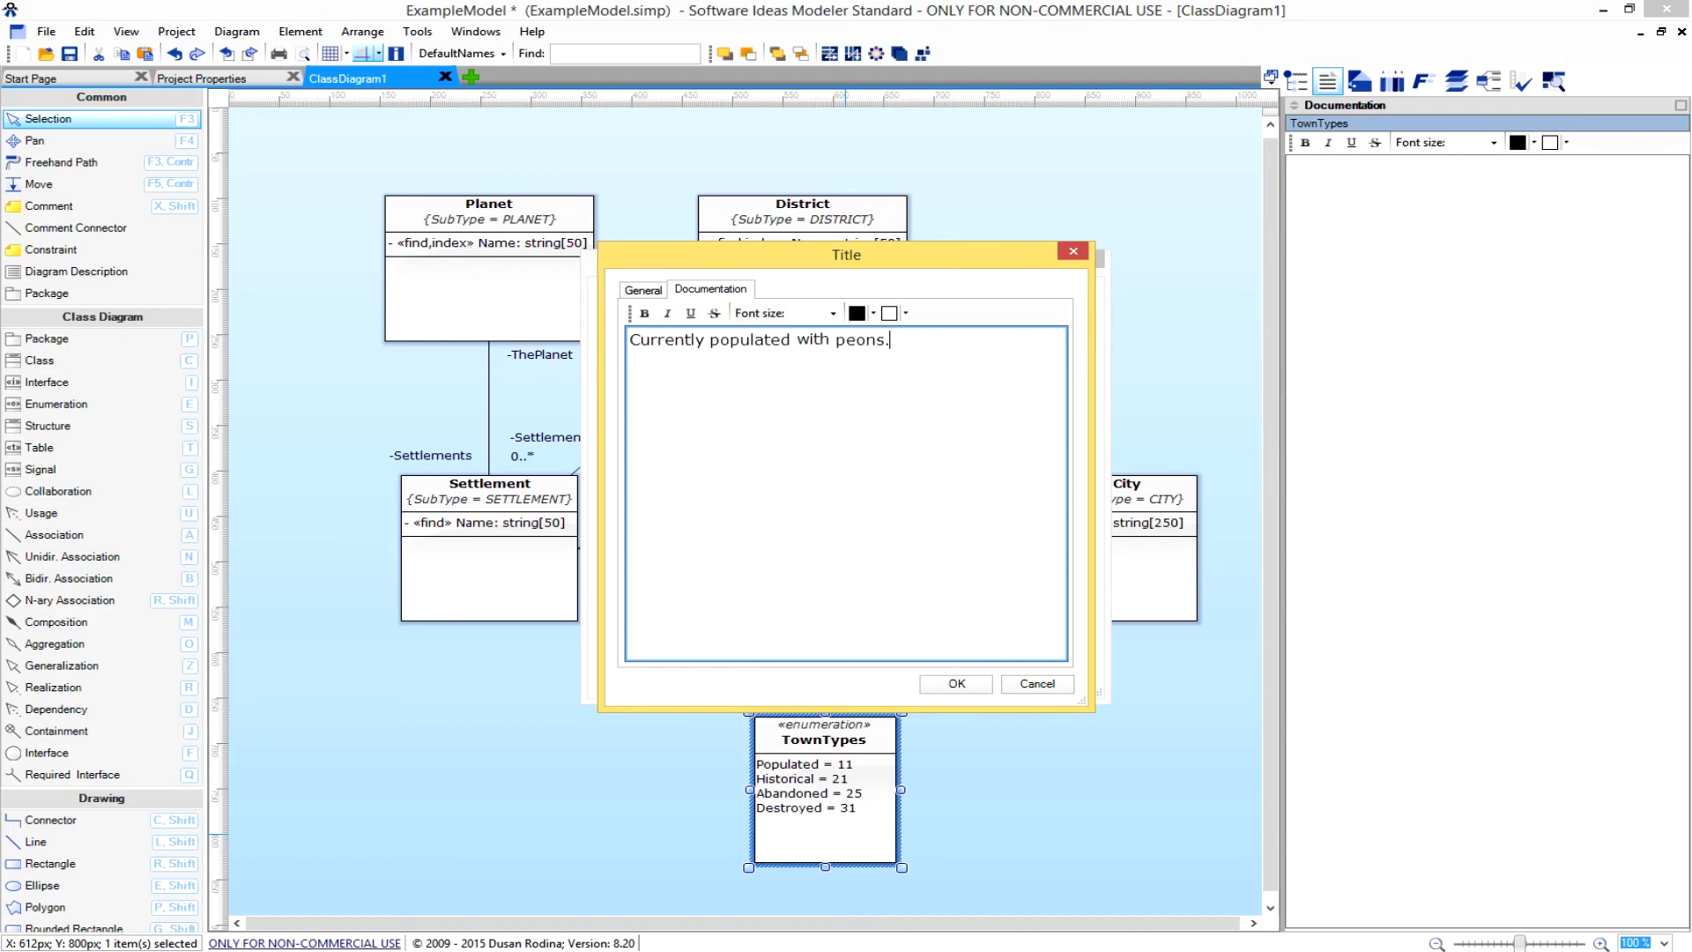
pyautogui.click(956, 684)
# Document the Historical item with the text "A town that is currently protected in the district, nobody lives there.".
pyautogui.click(1047, 353)
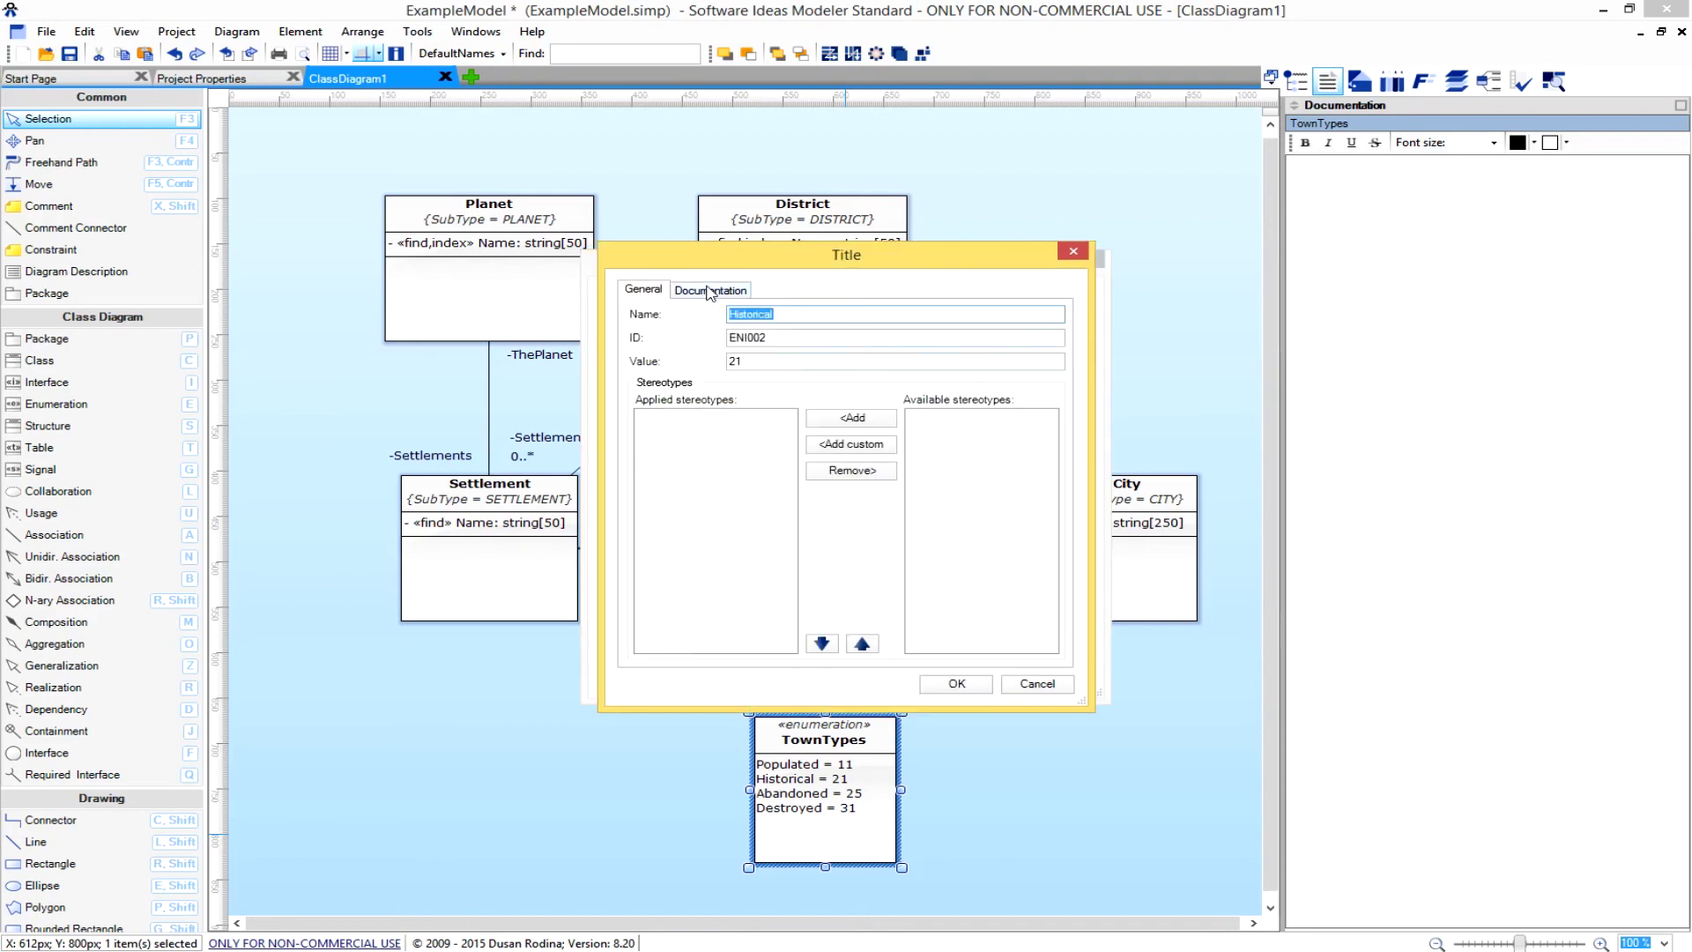
pyautogui.click(714, 290)
pyautogui.click(743, 376)
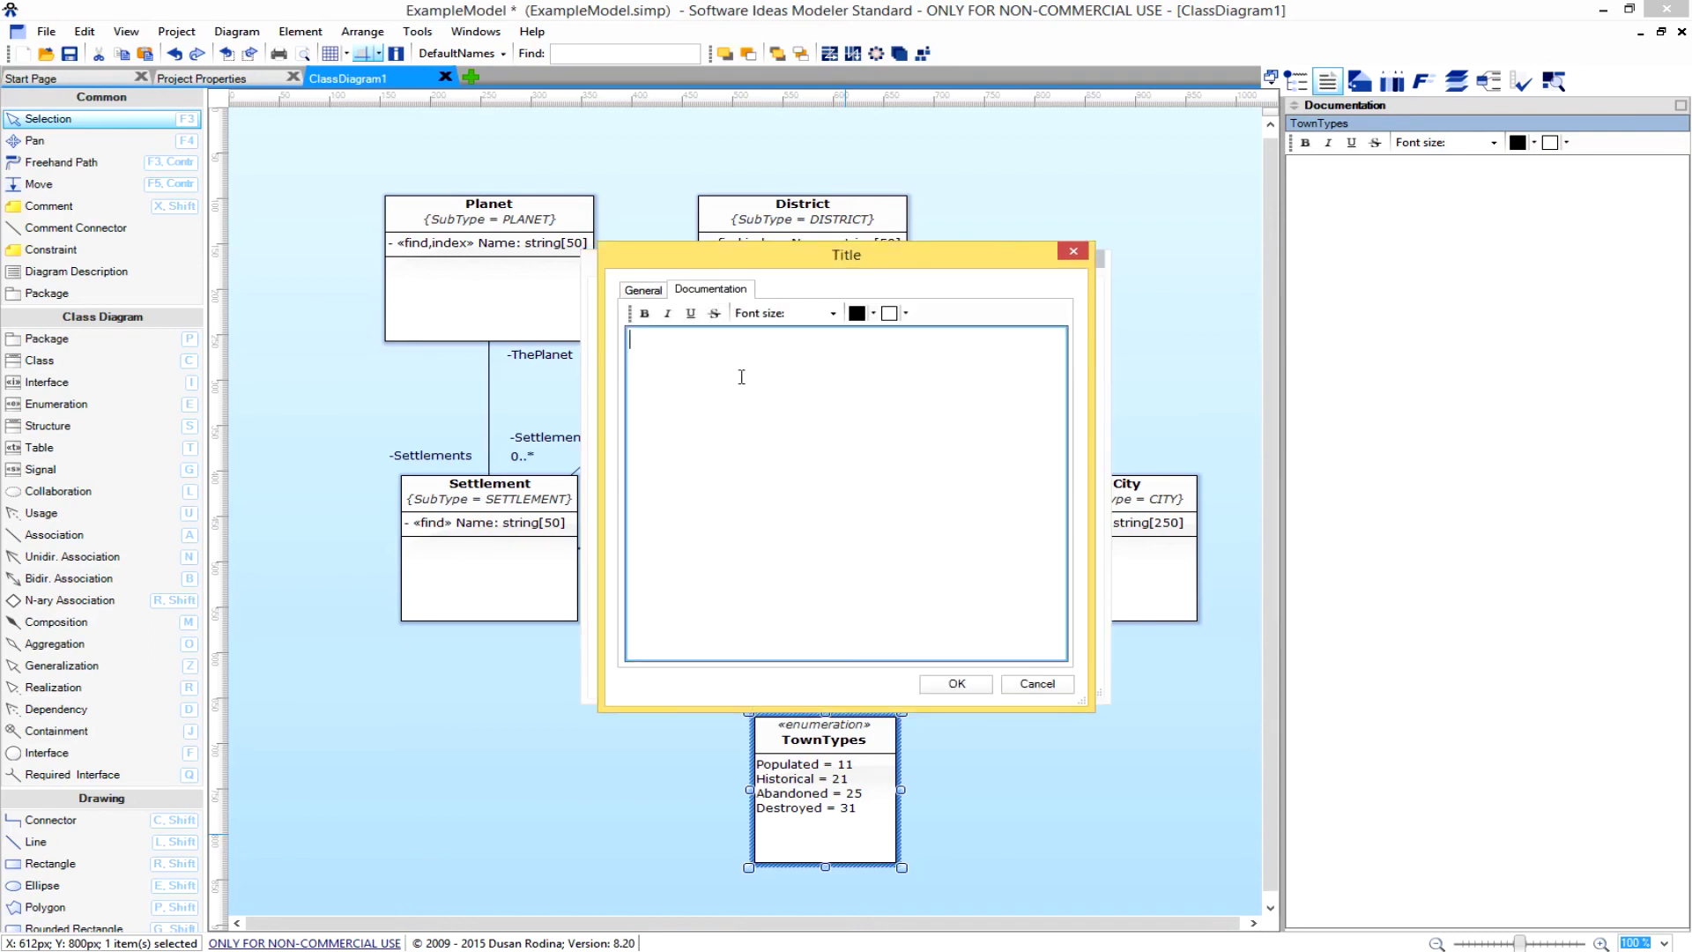
pyautogui.write('A town that is currently r')
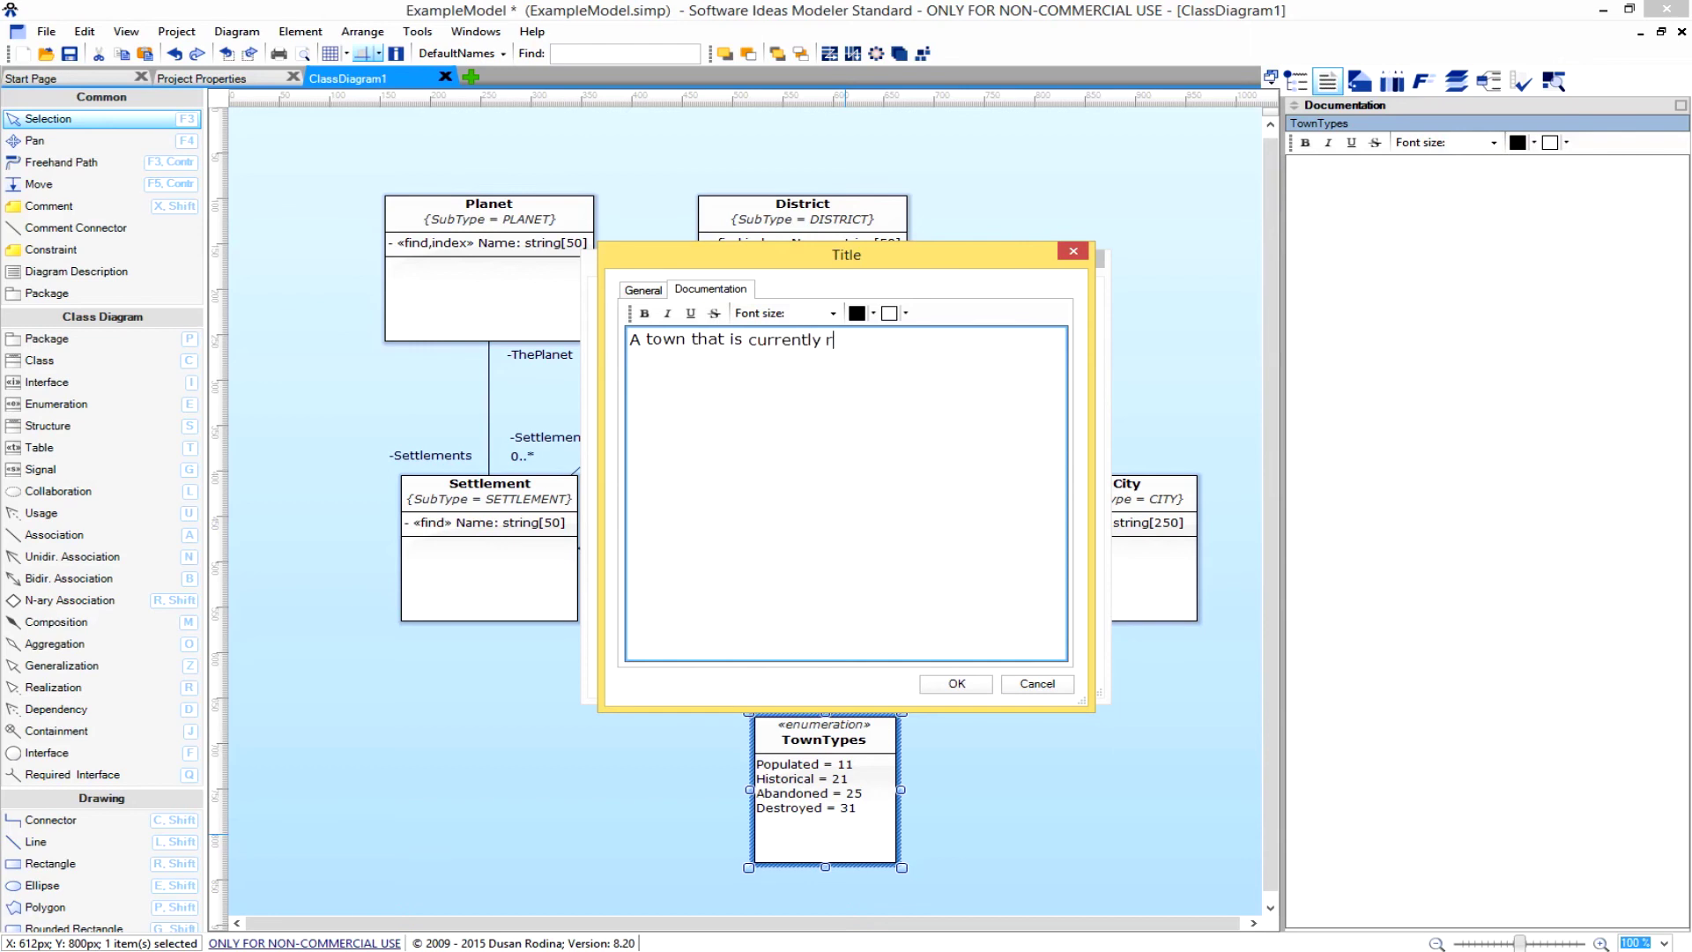
pyautogui.write('ly ori')
pyautogui.press('BackSpace')
pyautogui.press('BackSpace')
pyautogui.press('BackSpace')
pyautogui.write('protected in the district,')
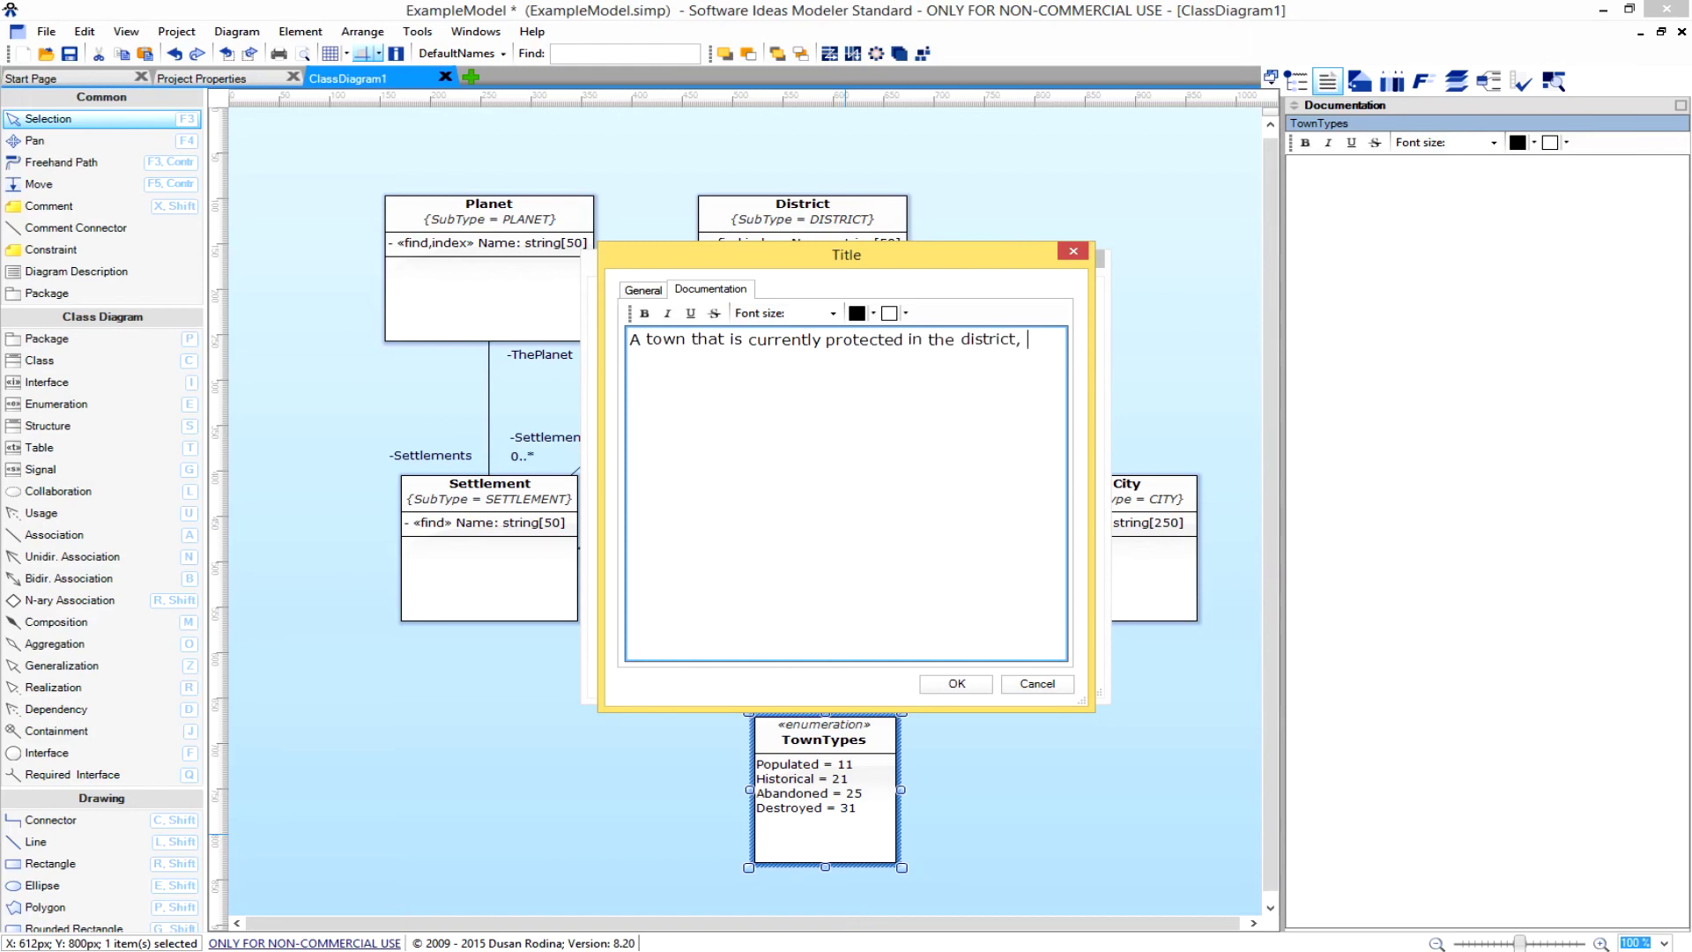
pyautogui.write(' nobody lives there.')
pyautogui.click(954, 687)
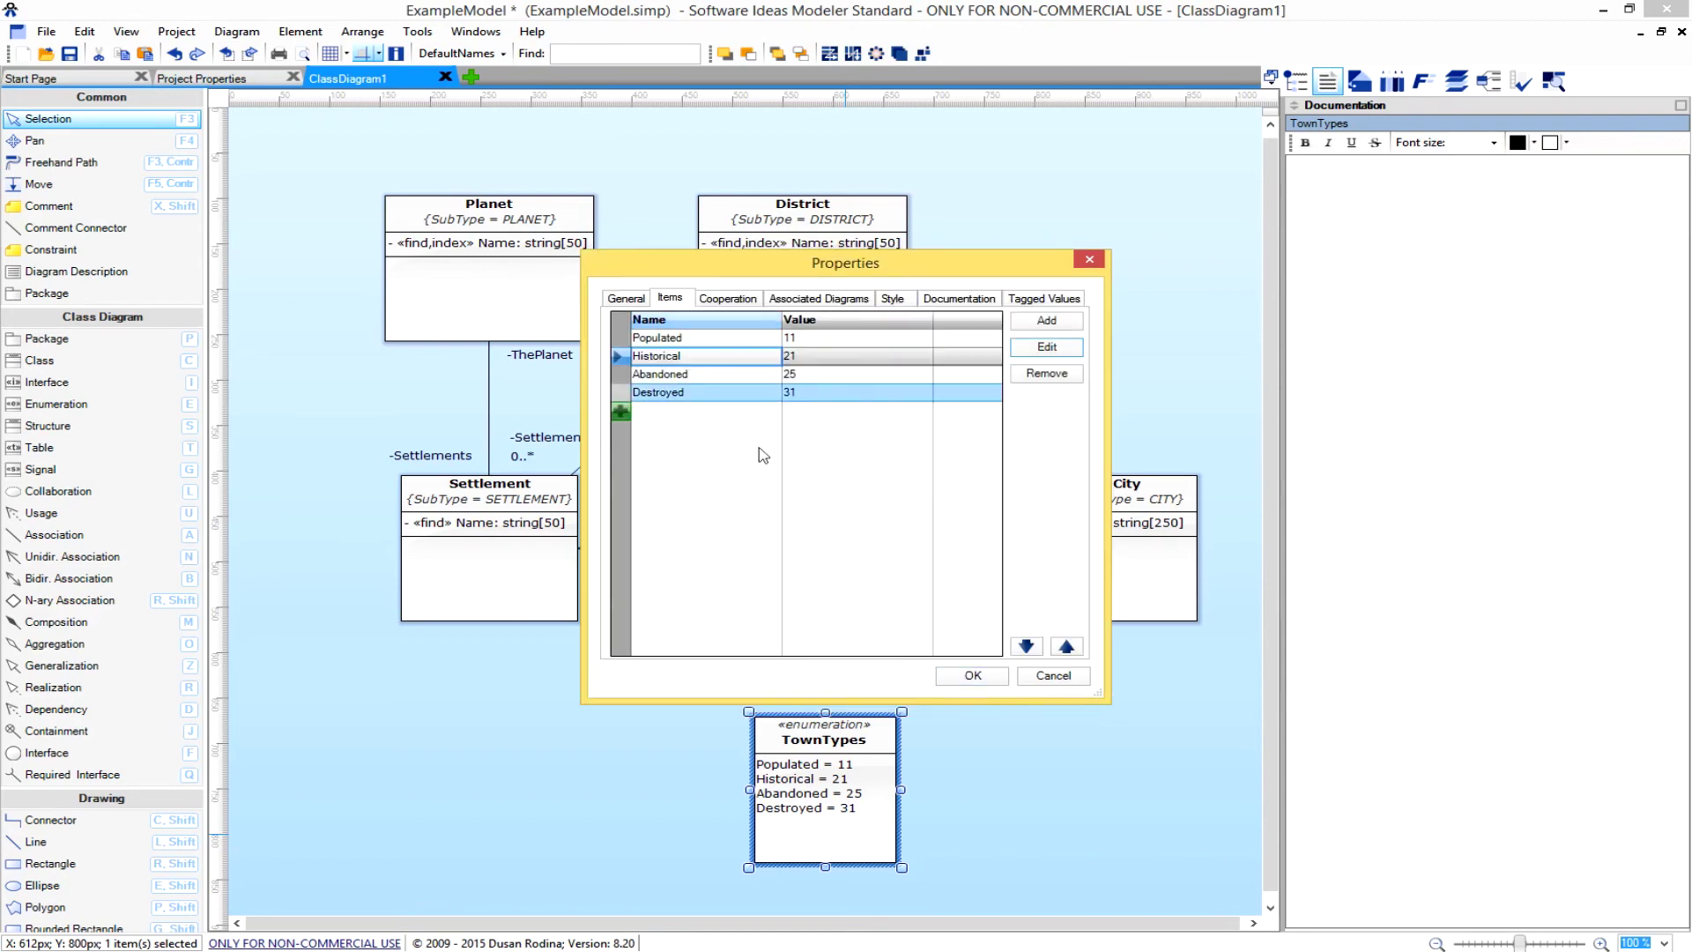
# Document the Abandoned item with the text "Was a town, but they ran away.".
pyautogui.doubleClick(696, 375)
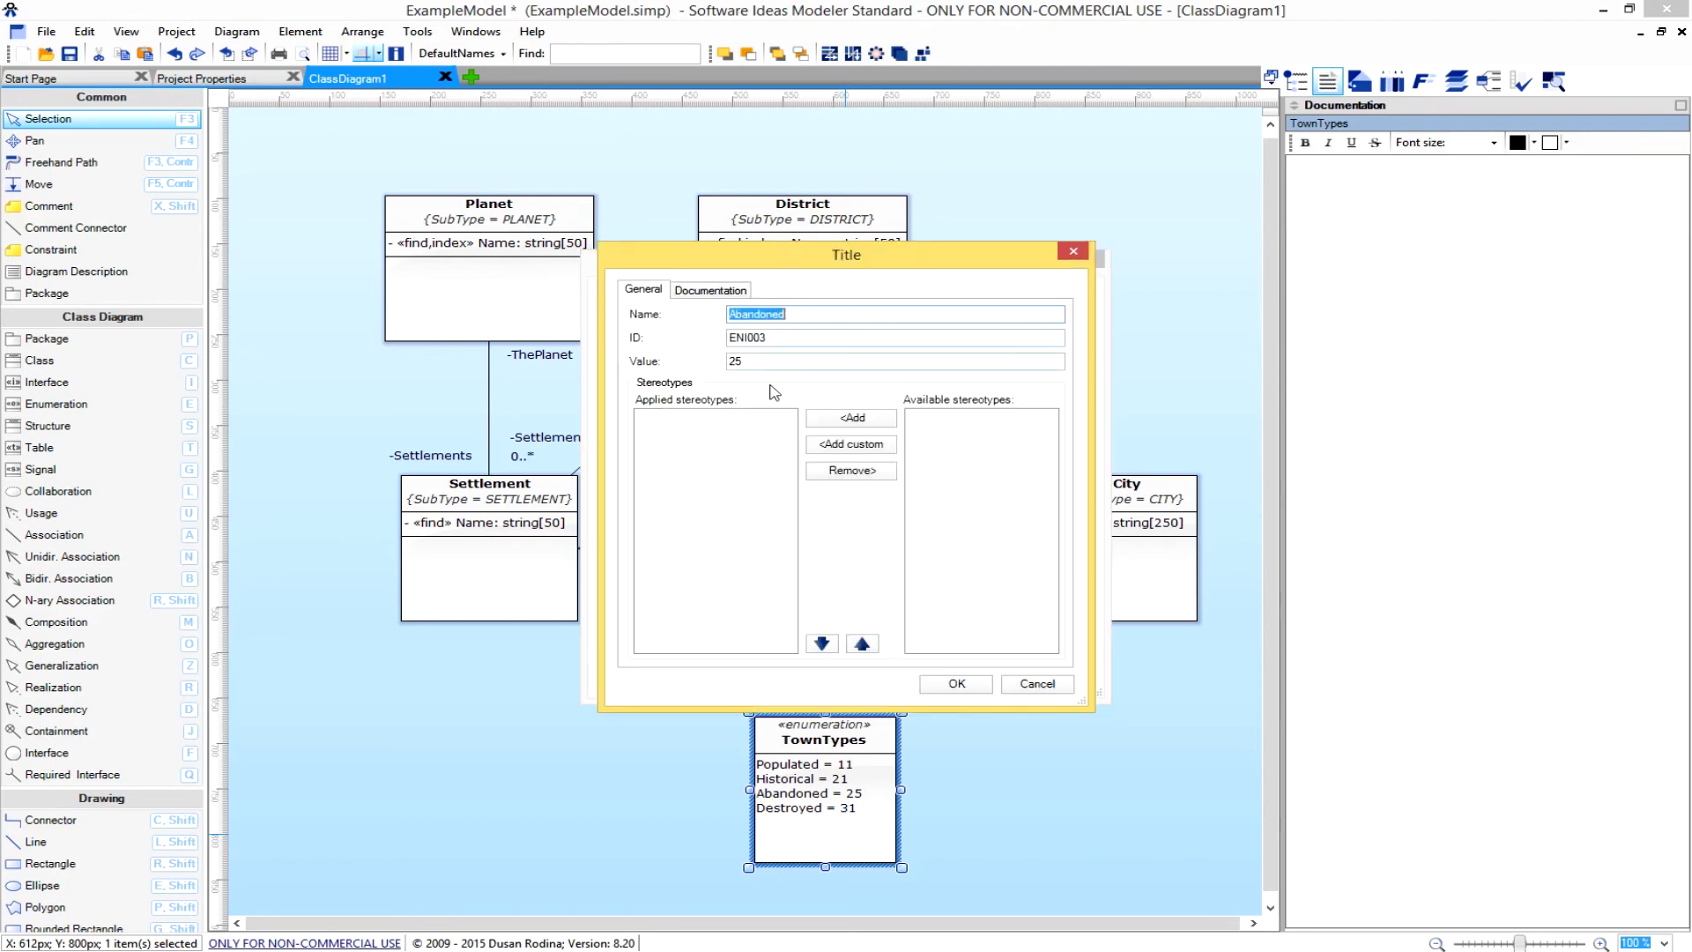
pyautogui.click(716, 291)
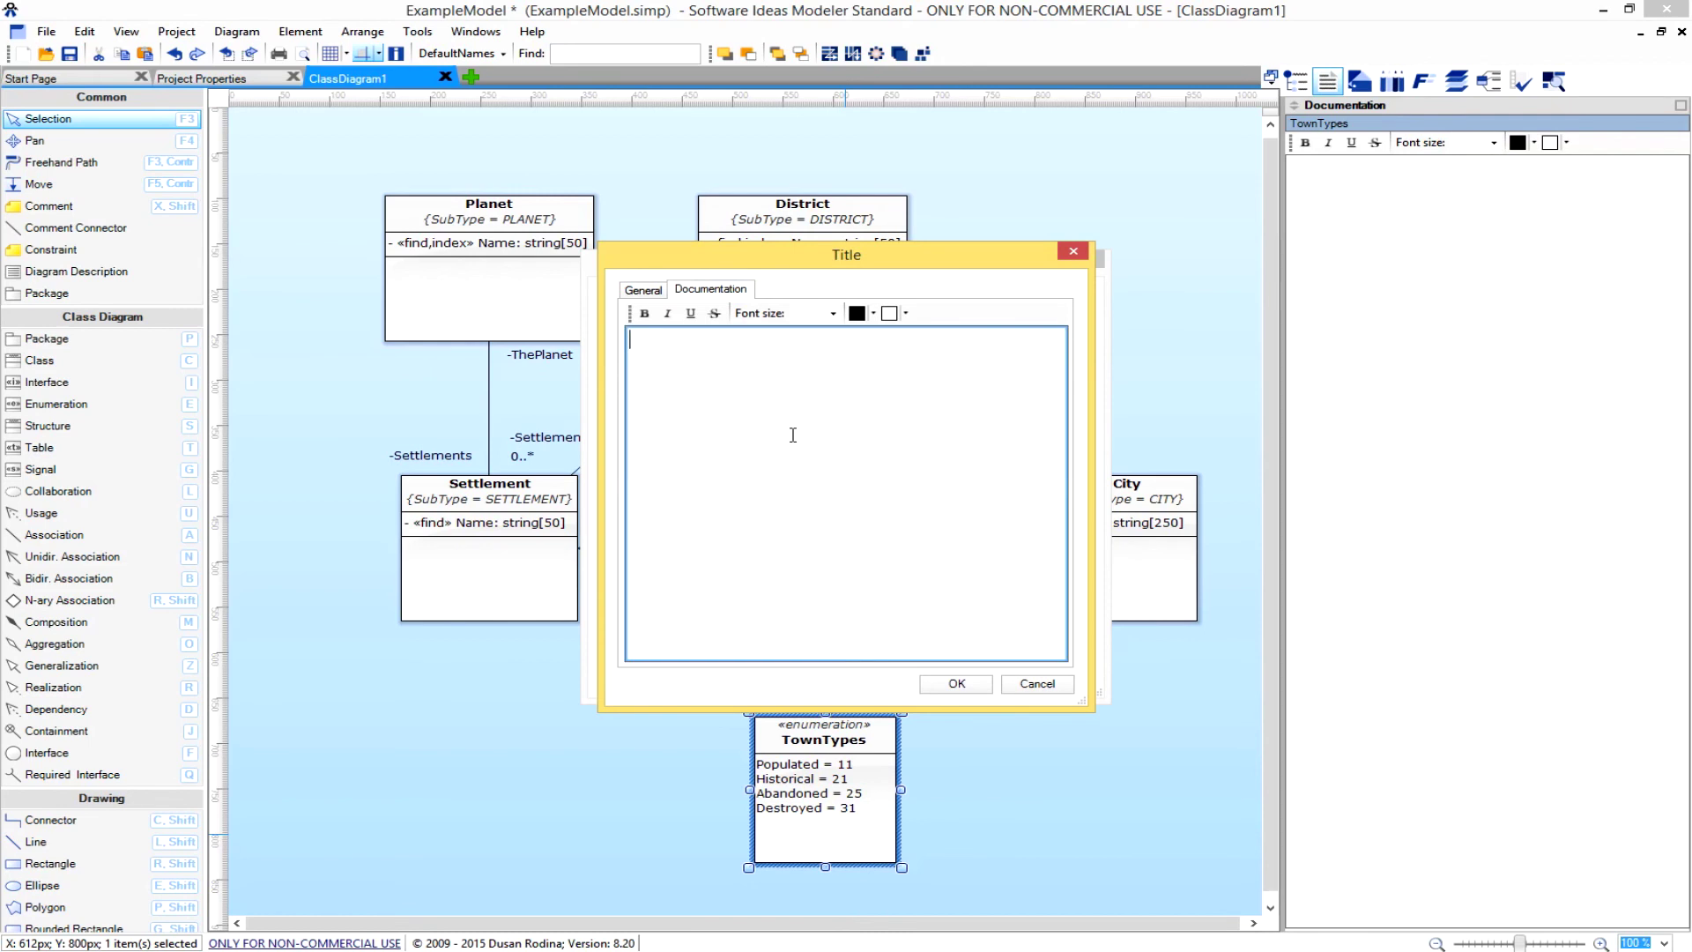
pyautogui.write('Was a town, but they ran away')
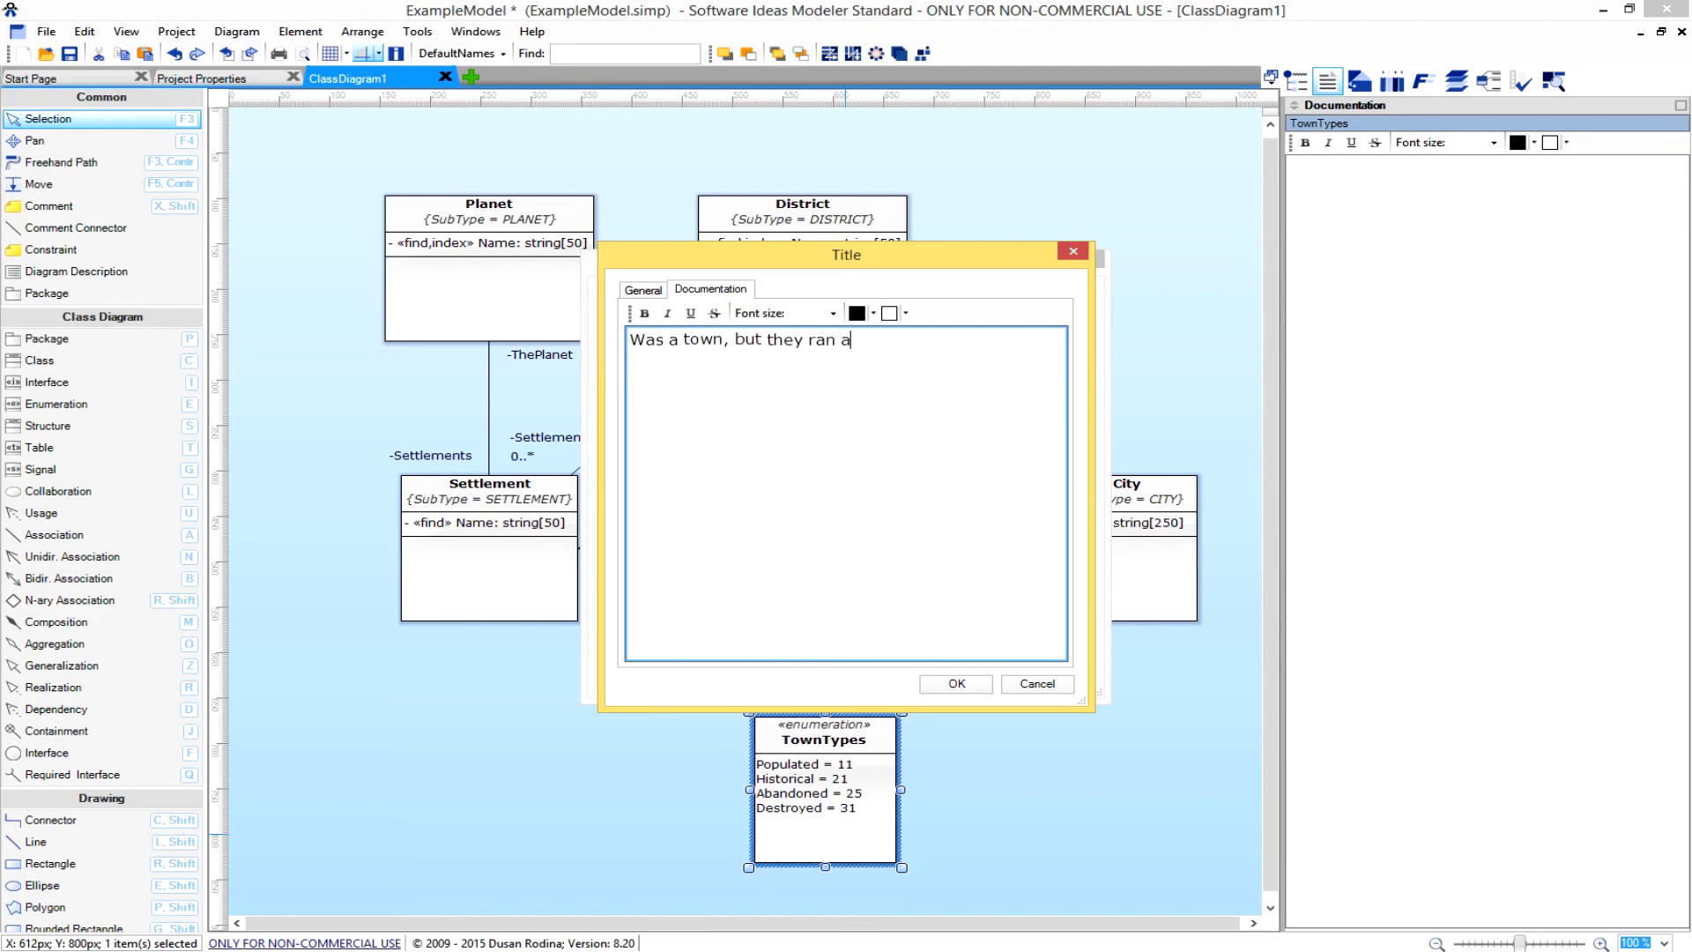
pyautogui.click(956, 684)
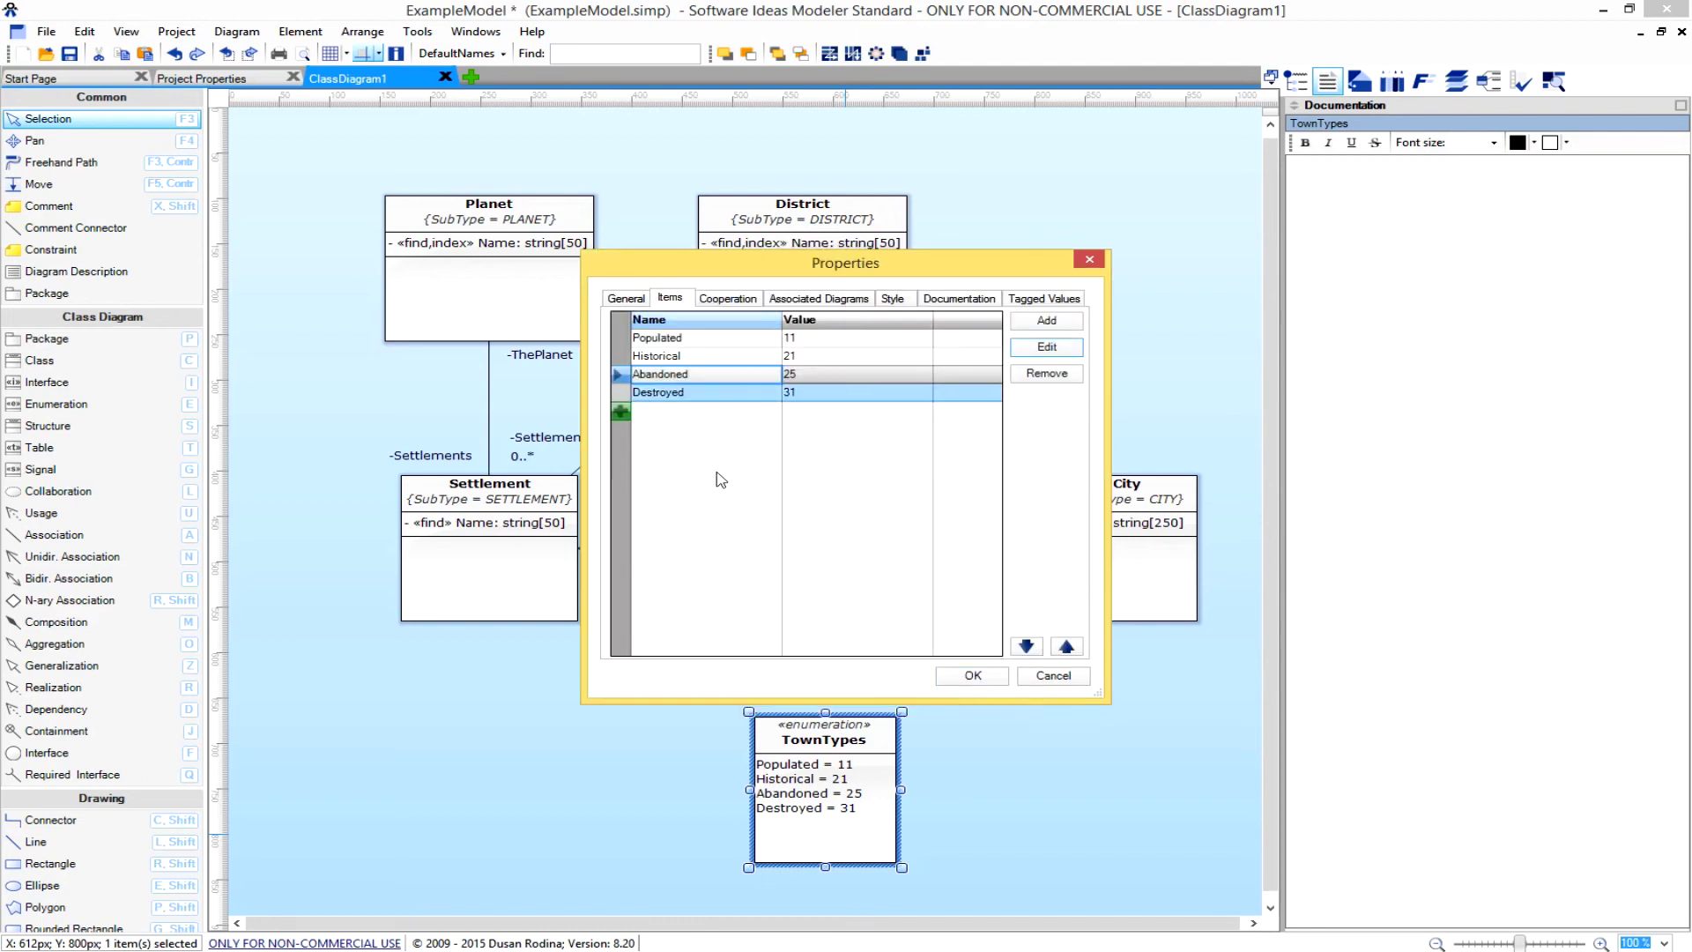
# Document the Destroyed item with the text "Location of a town destroyed by a natural disaster" and apply the enumeration's properties.
pyautogui.click(1047, 346)
pyautogui.click(705, 289)
pyautogui.click(688, 390)
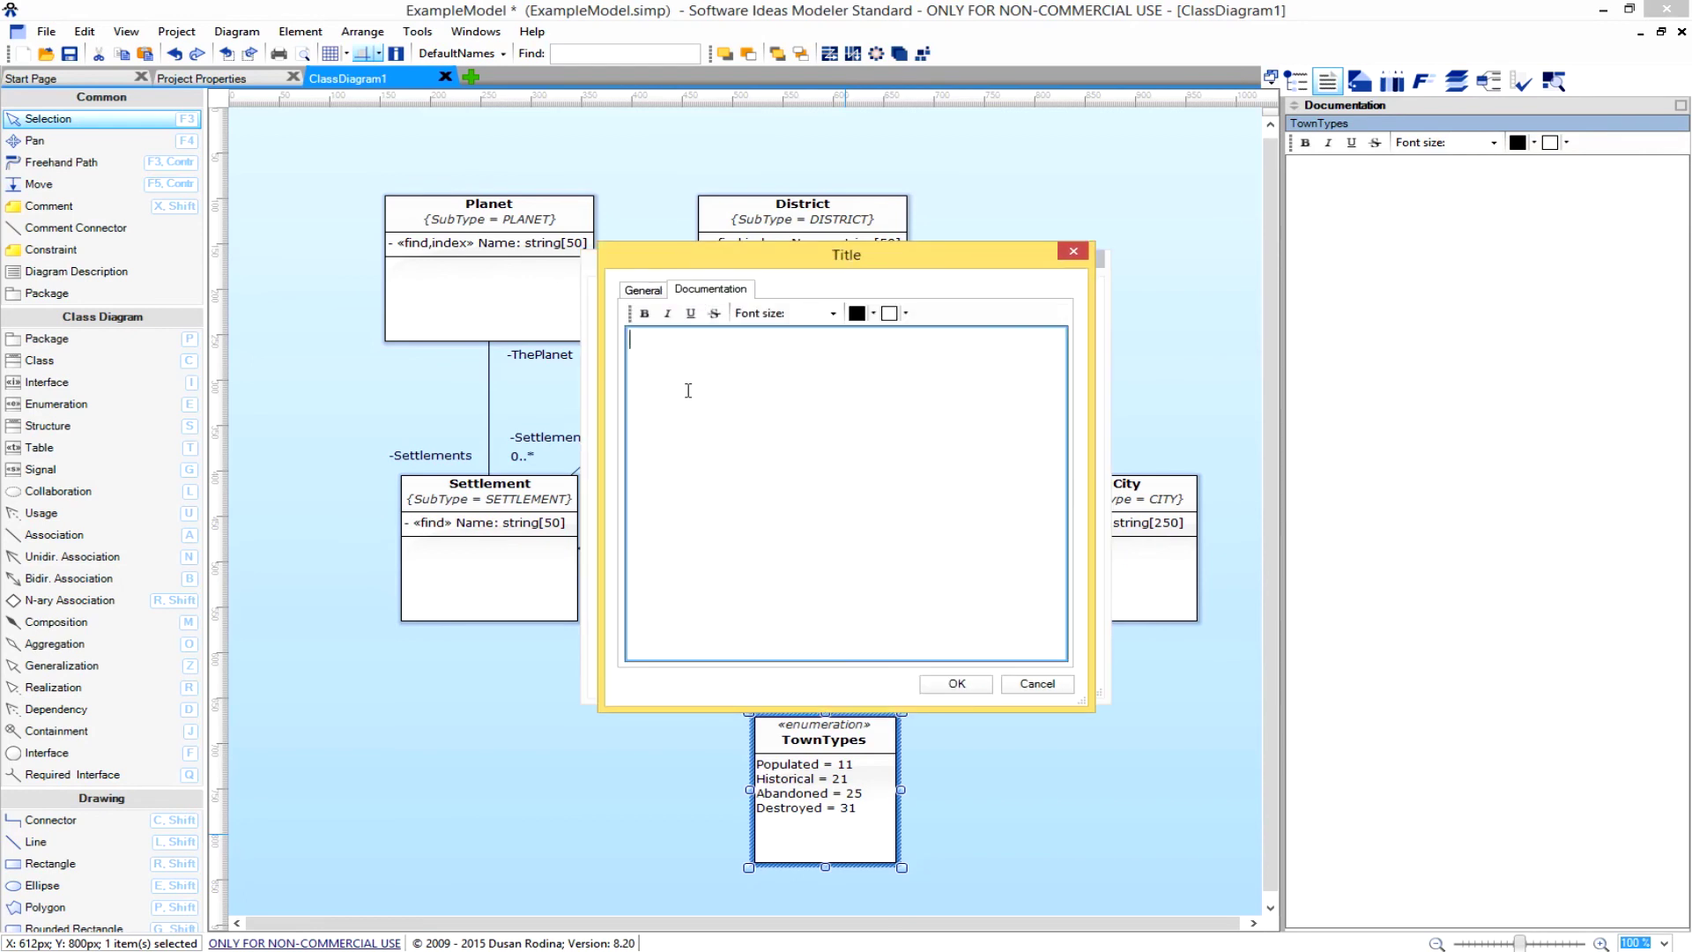
pyautogui.write('Location of a town destroyed by a natiural disaster')
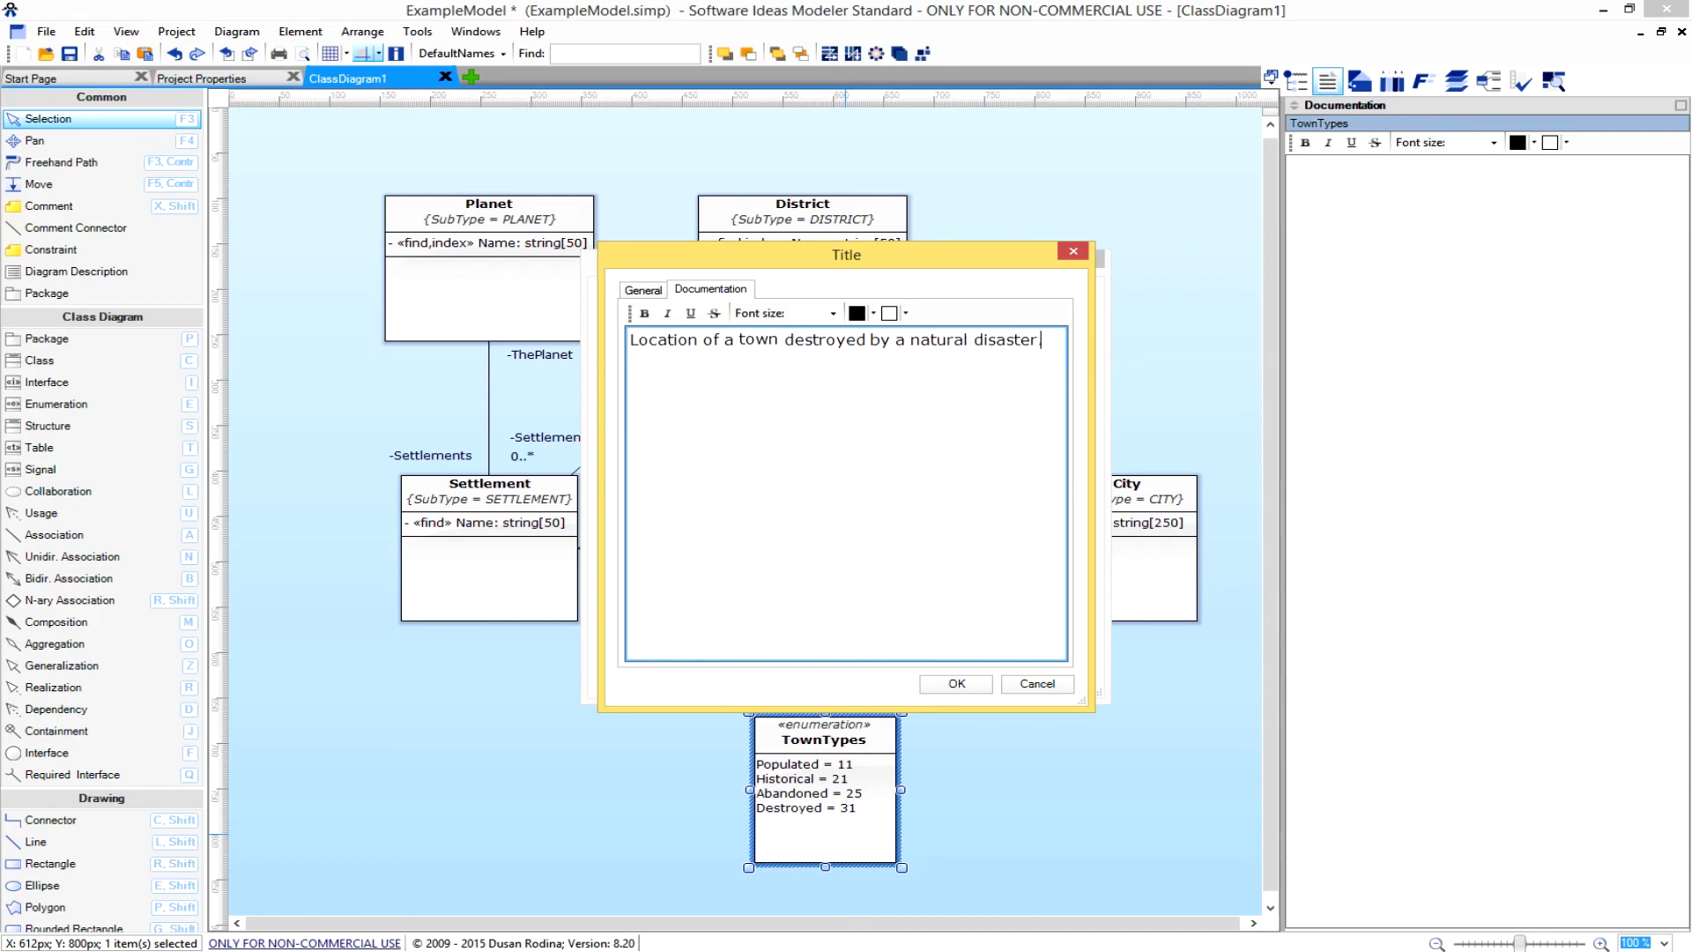
pyautogui.click(956, 684)
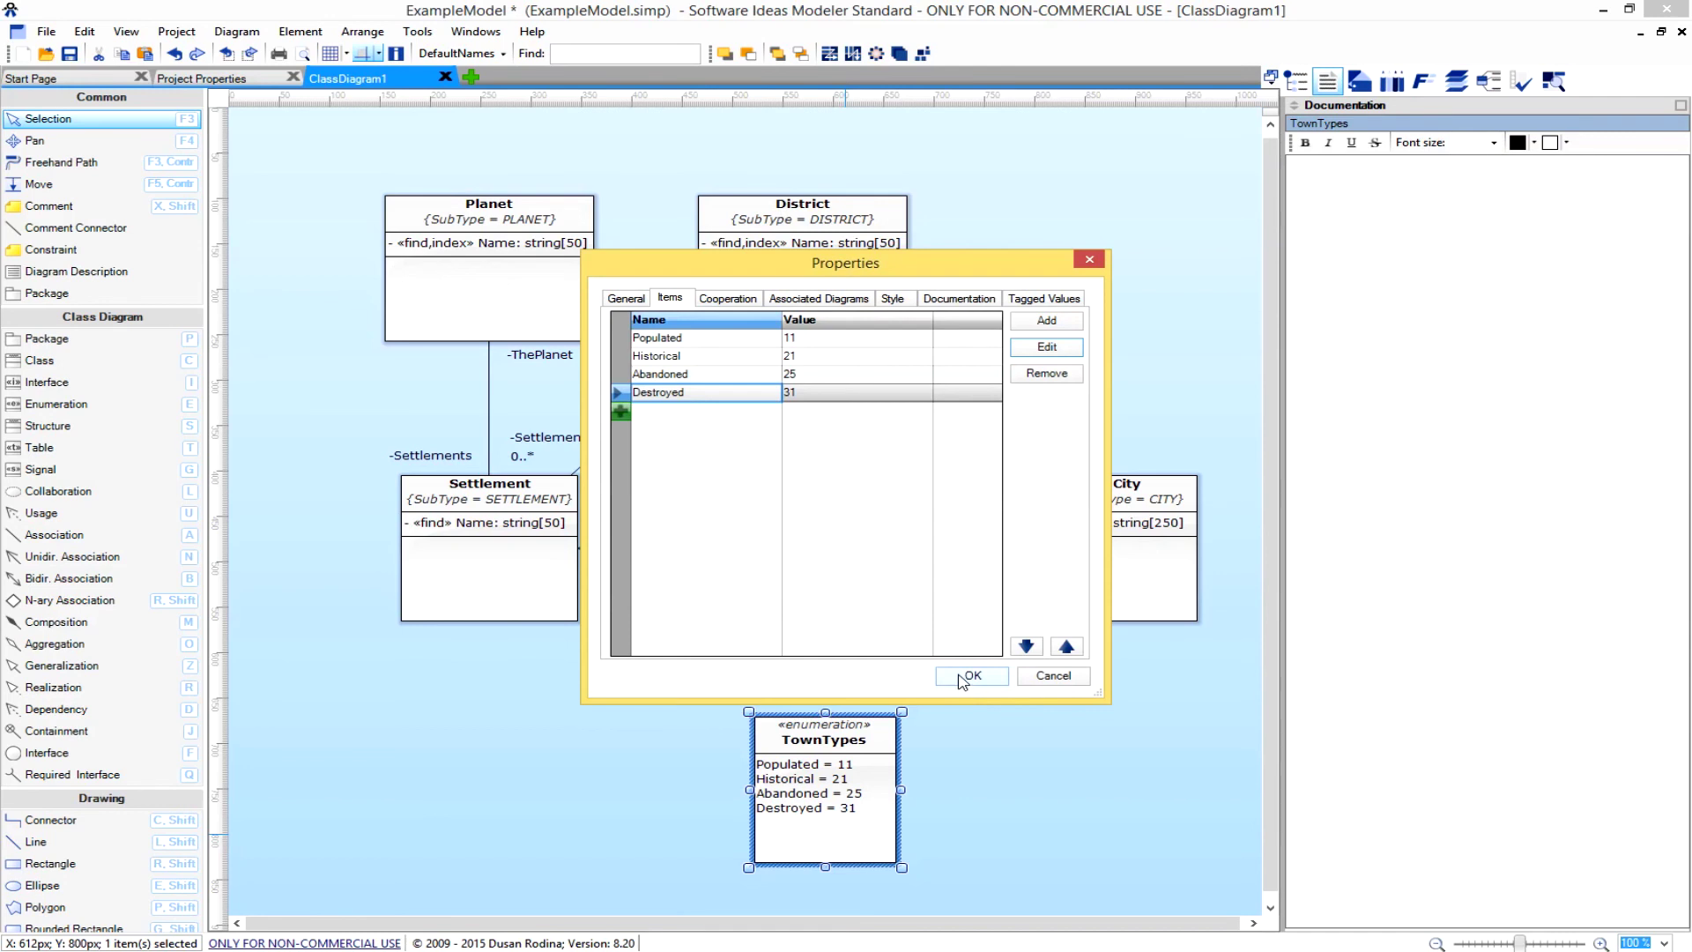
pyautogui.click(963, 680)
pyautogui.click(980, 712)
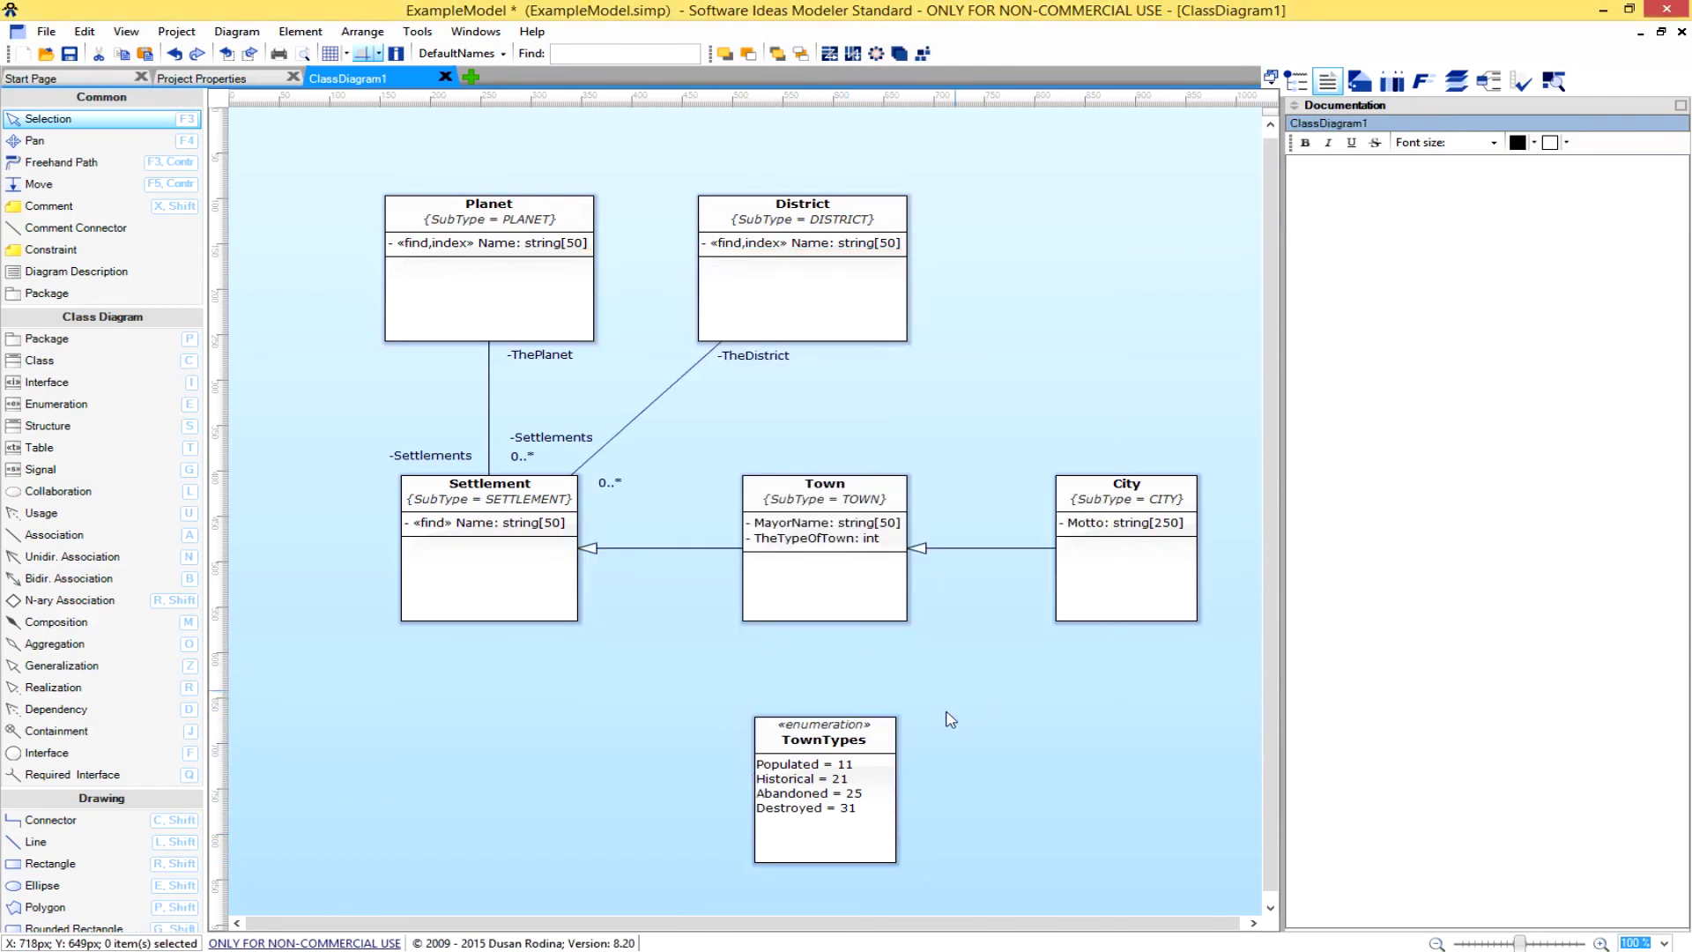
# Draw an association from the TownTypes enumeration to the Town class.
pyautogui.click(50, 535)
pyautogui.moveTo(825, 791); pyautogui.dragTo(824, 548)
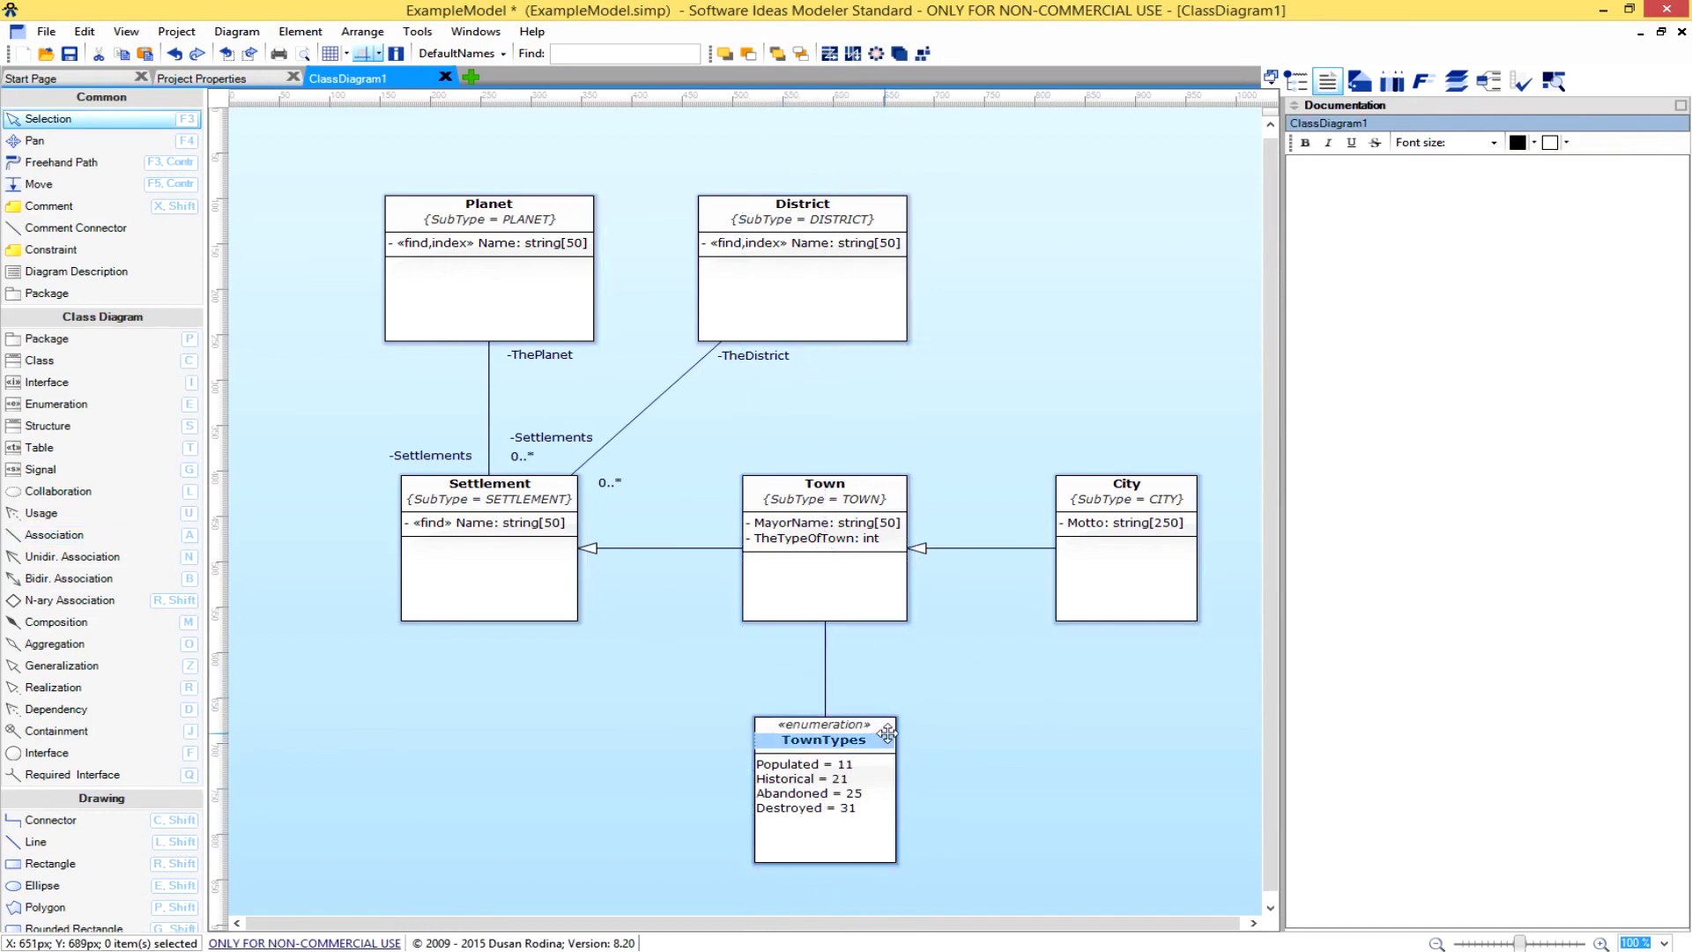
pyautogui.click(825, 539)
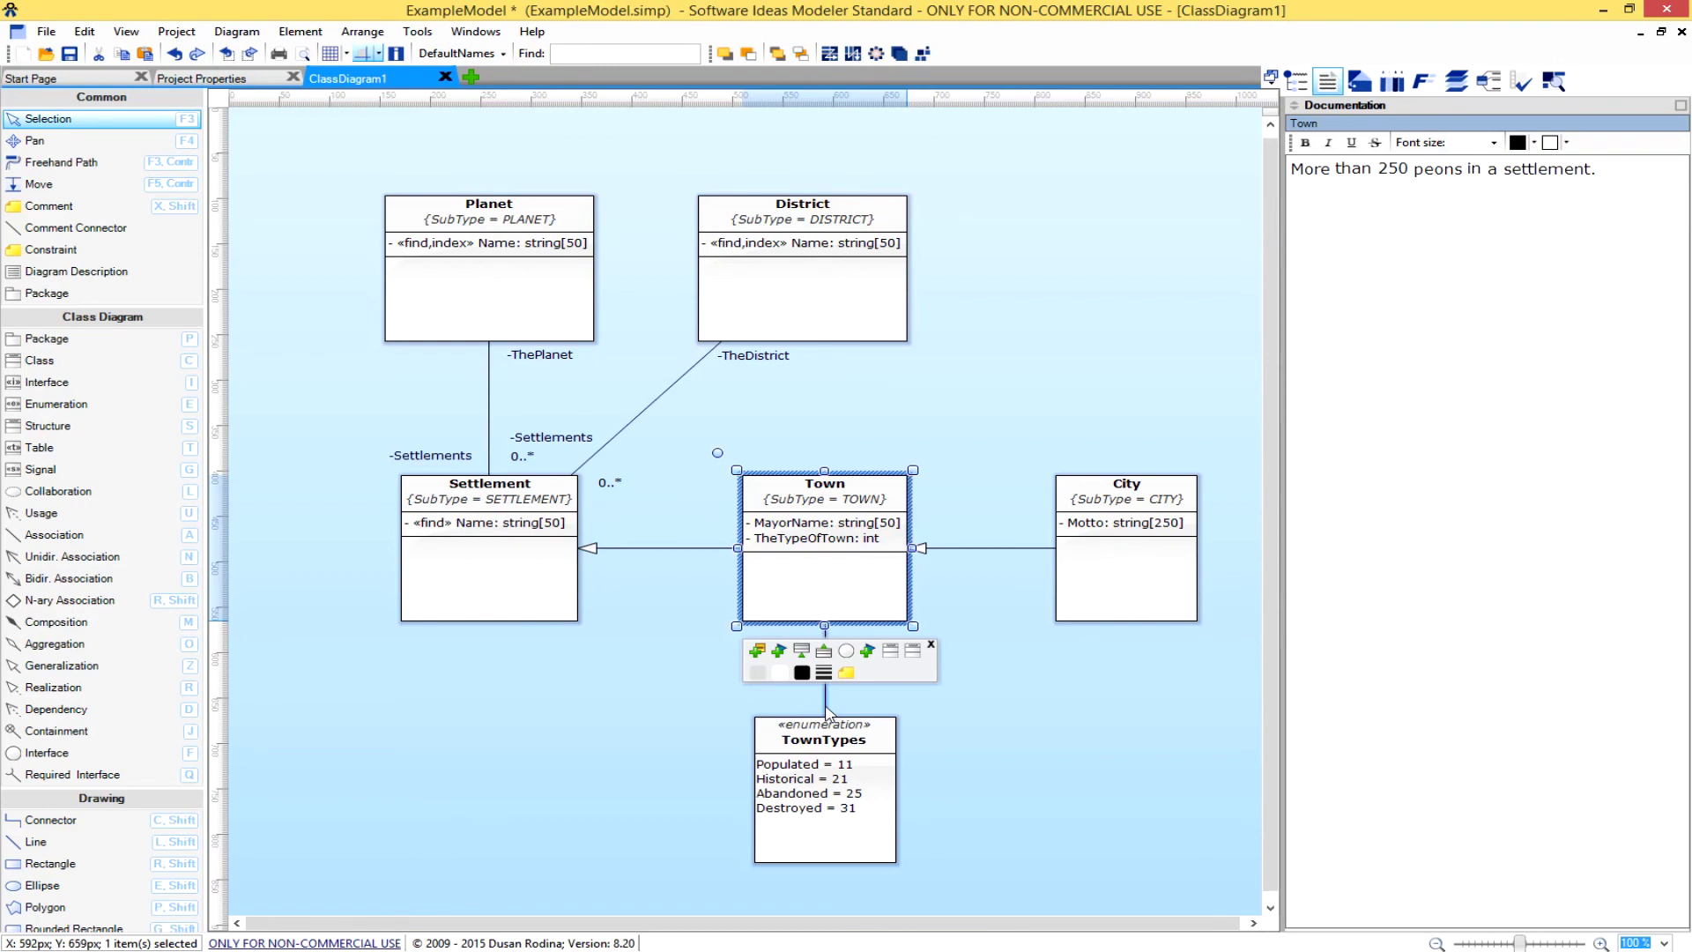
pyautogui.click(976, 697)
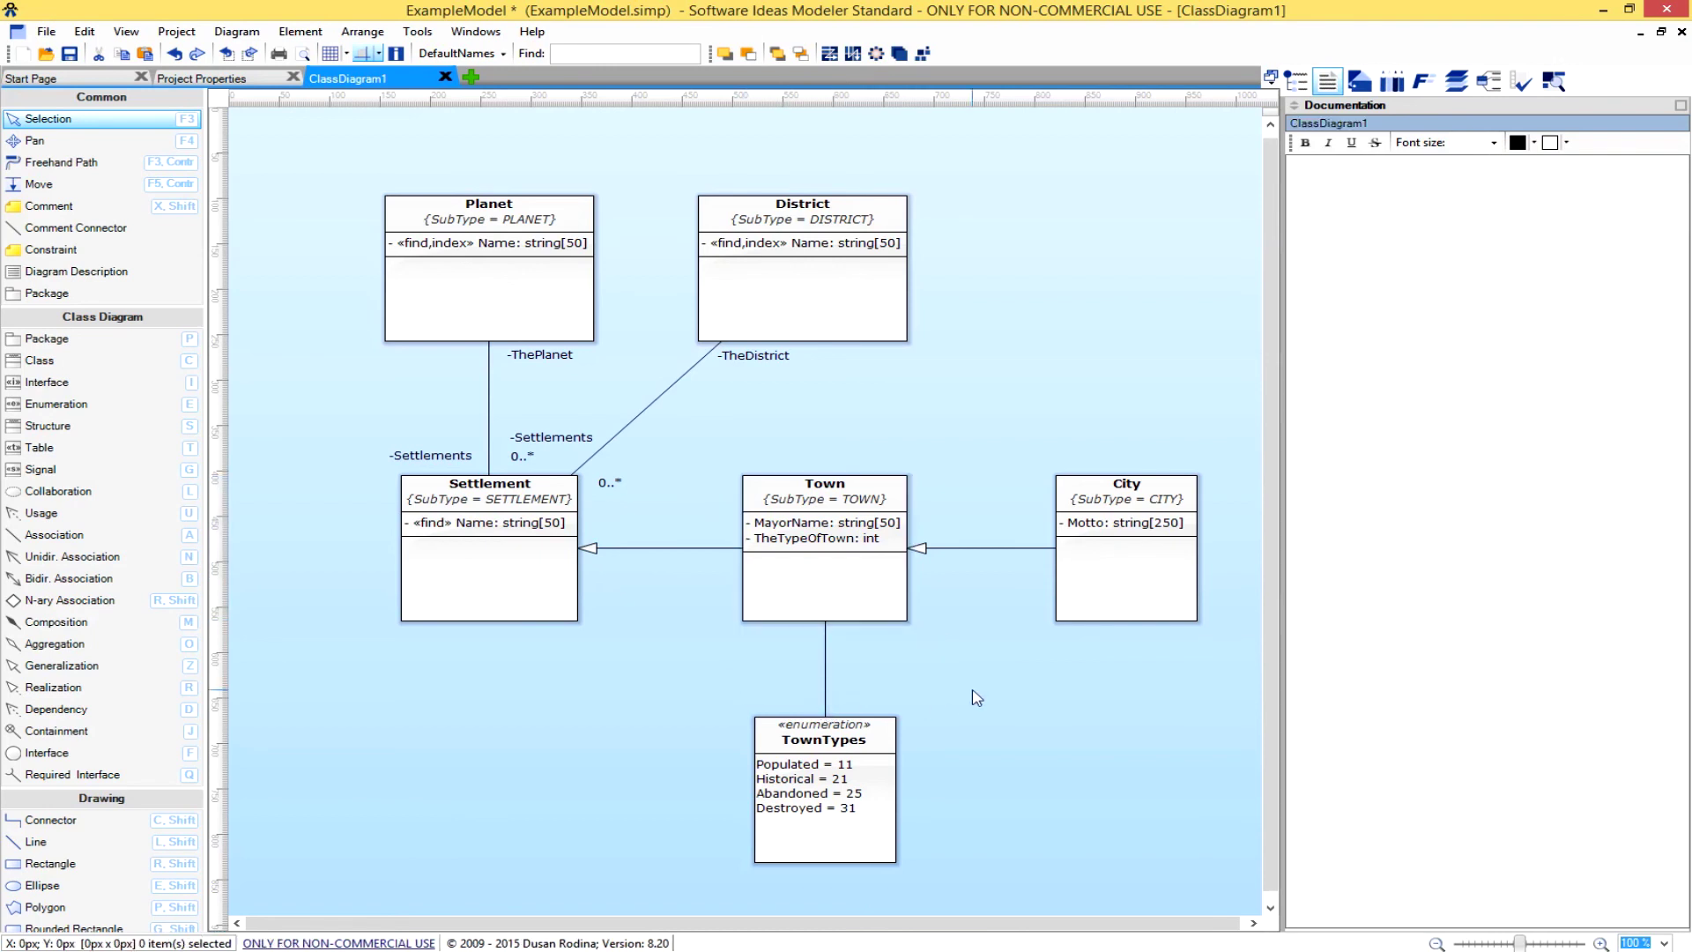
# Copy the Town attribute name TheTypeOfTown and set it as the association's role at the TownTypes end.
pyautogui.doubleClick(839, 543)
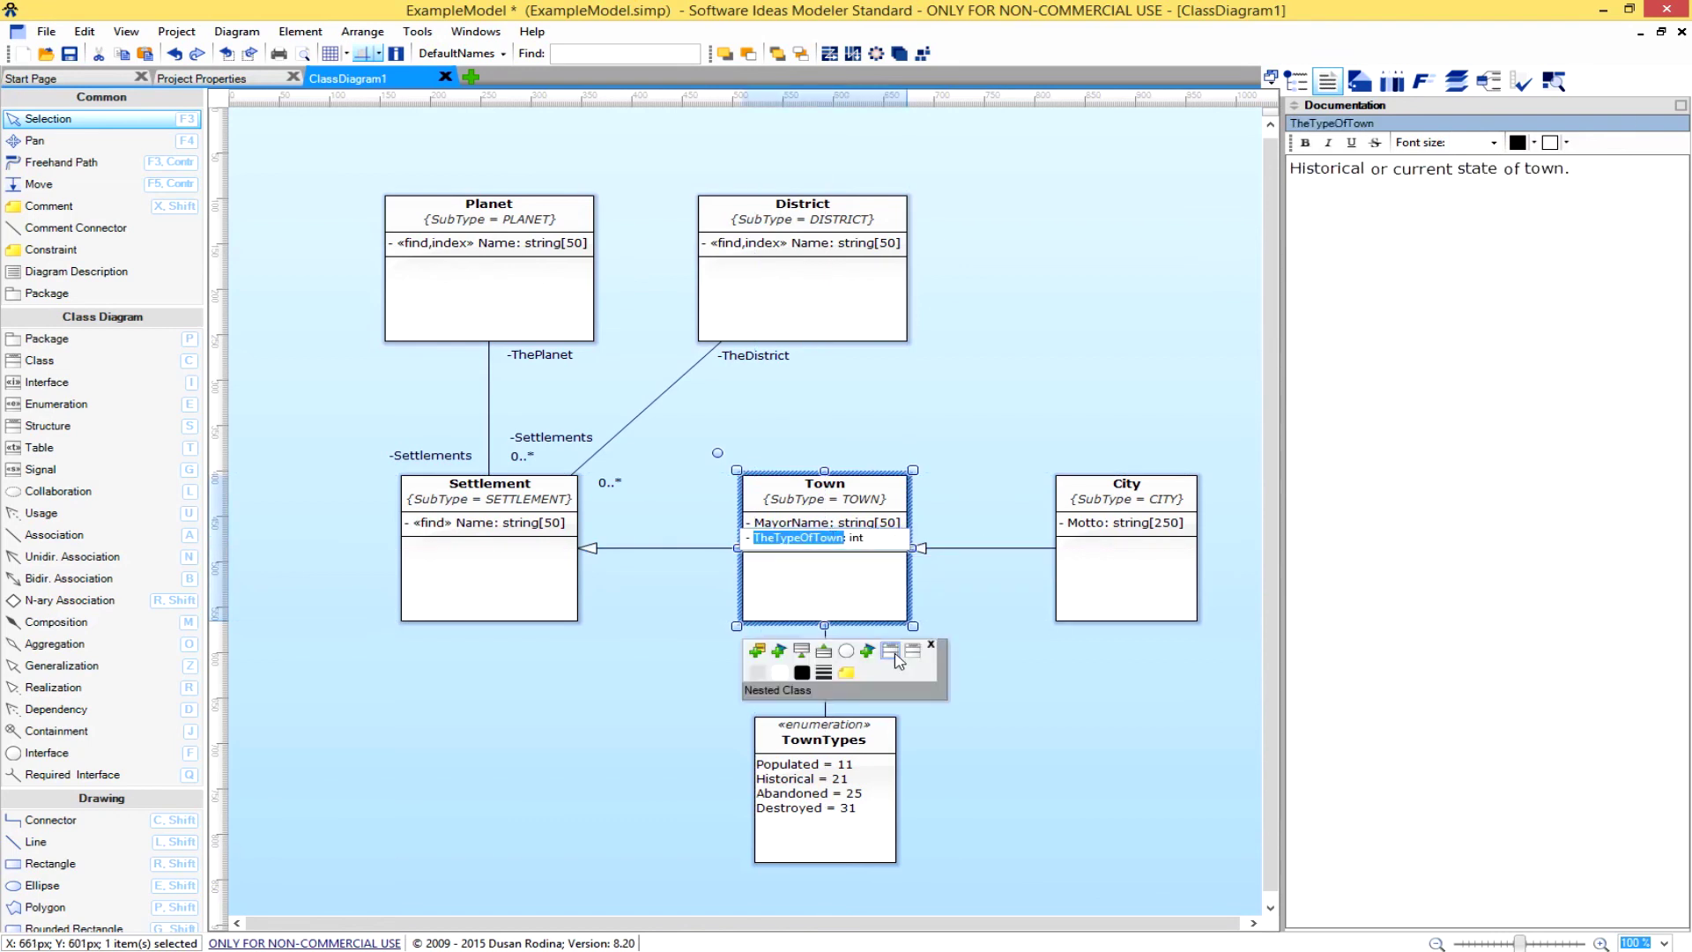
pyautogui.rightClick(784, 535)
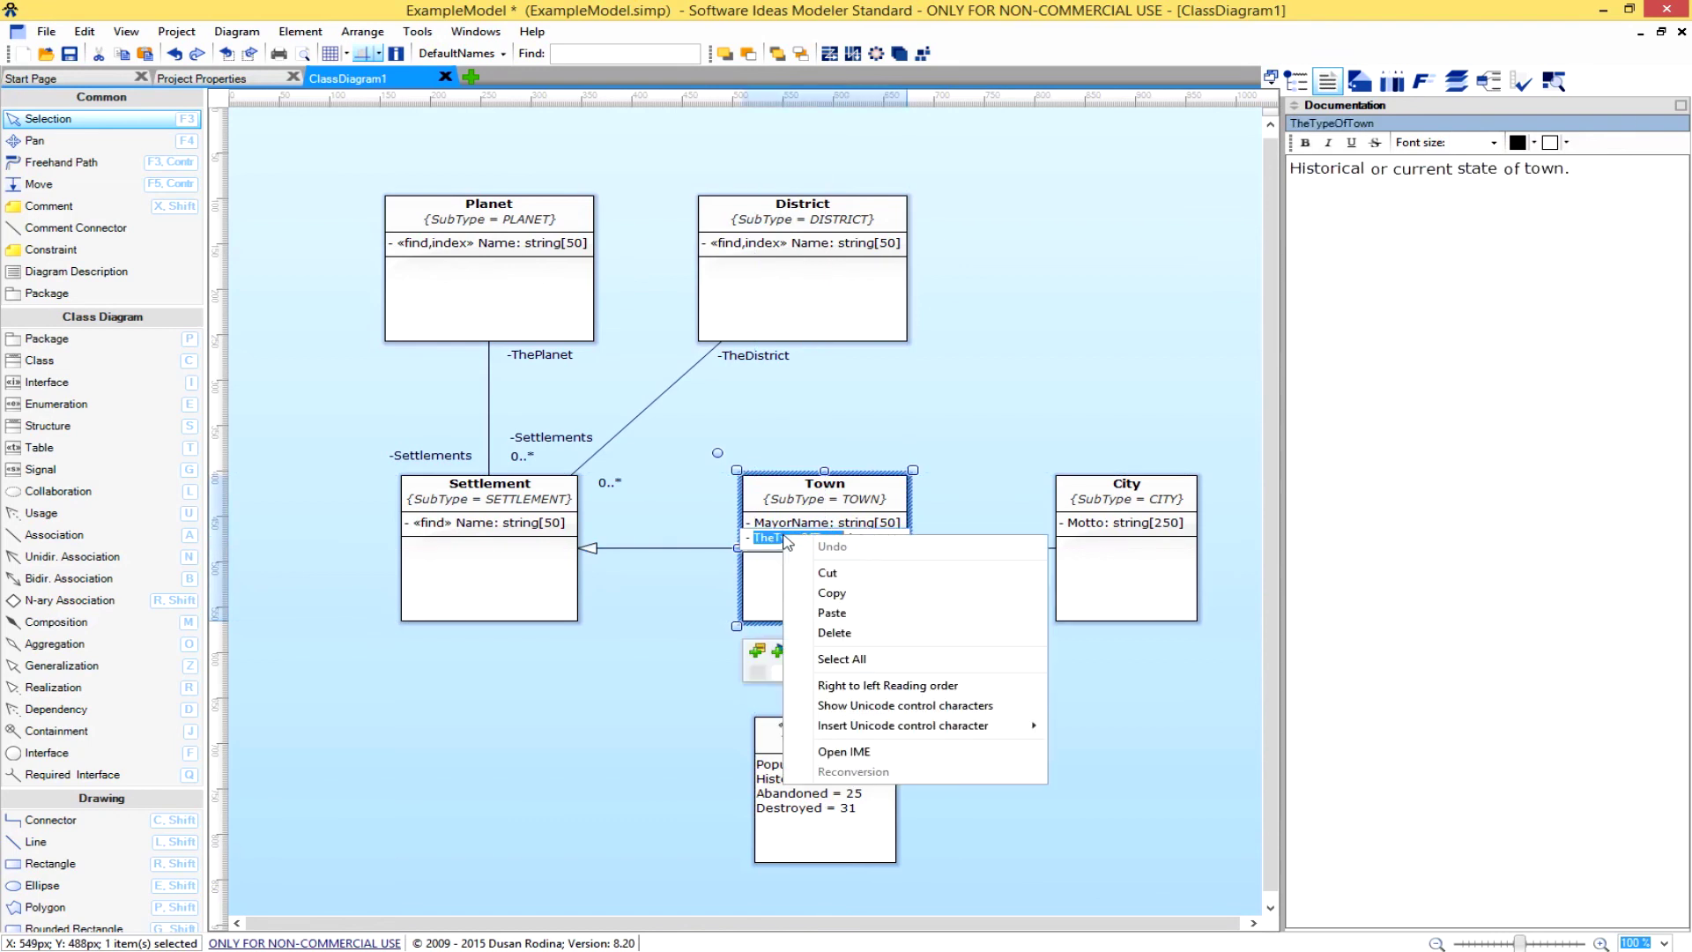
pyautogui.click(846, 592)
pyautogui.click(837, 675)
pyautogui.click(827, 675)
pyautogui.click(831, 684)
pyautogui.doubleClick(826, 678)
pyautogui.click(686, 300)
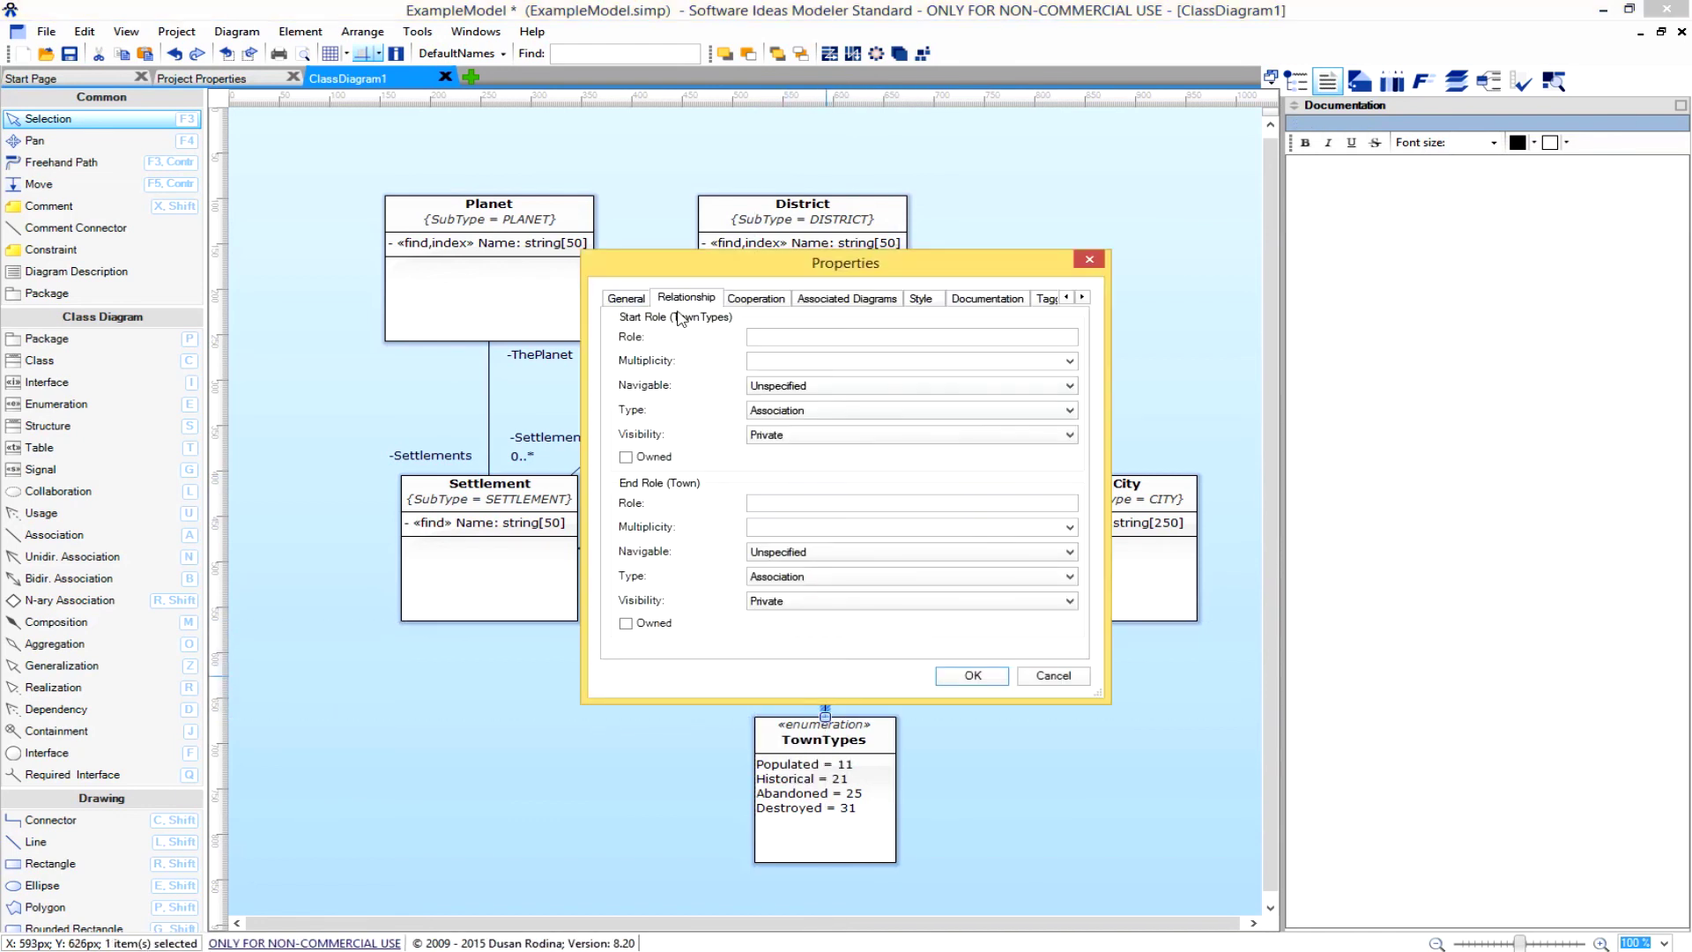
pyautogui.hotkey('ctrl', 'v')
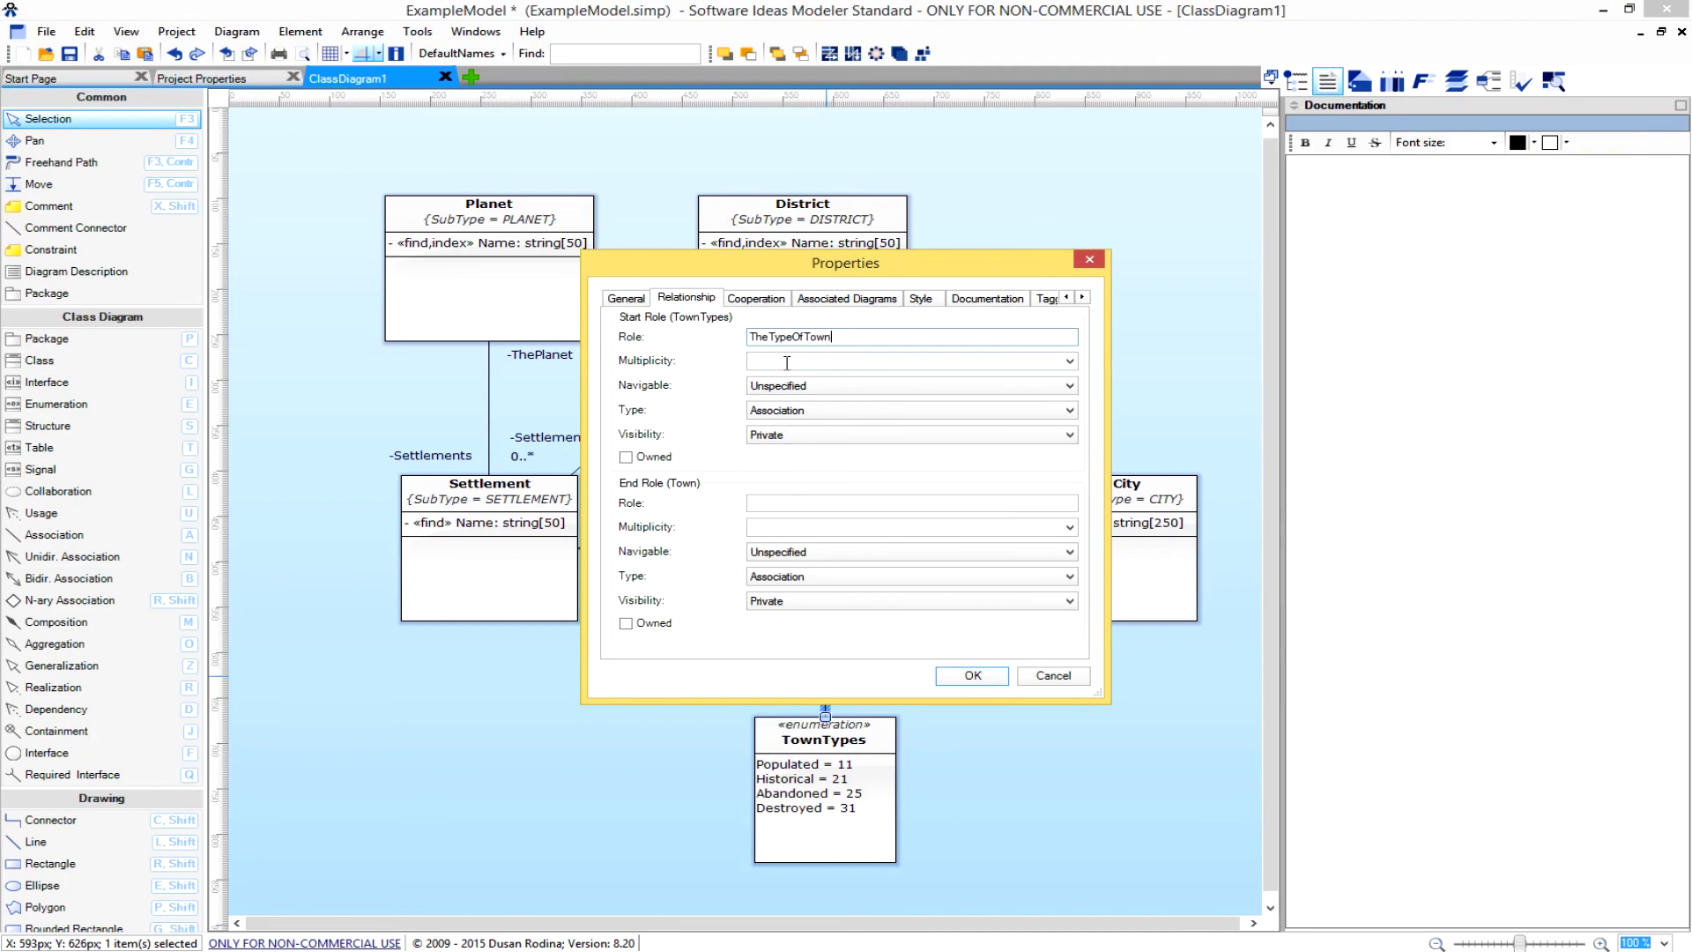
pyautogui.click(969, 676)
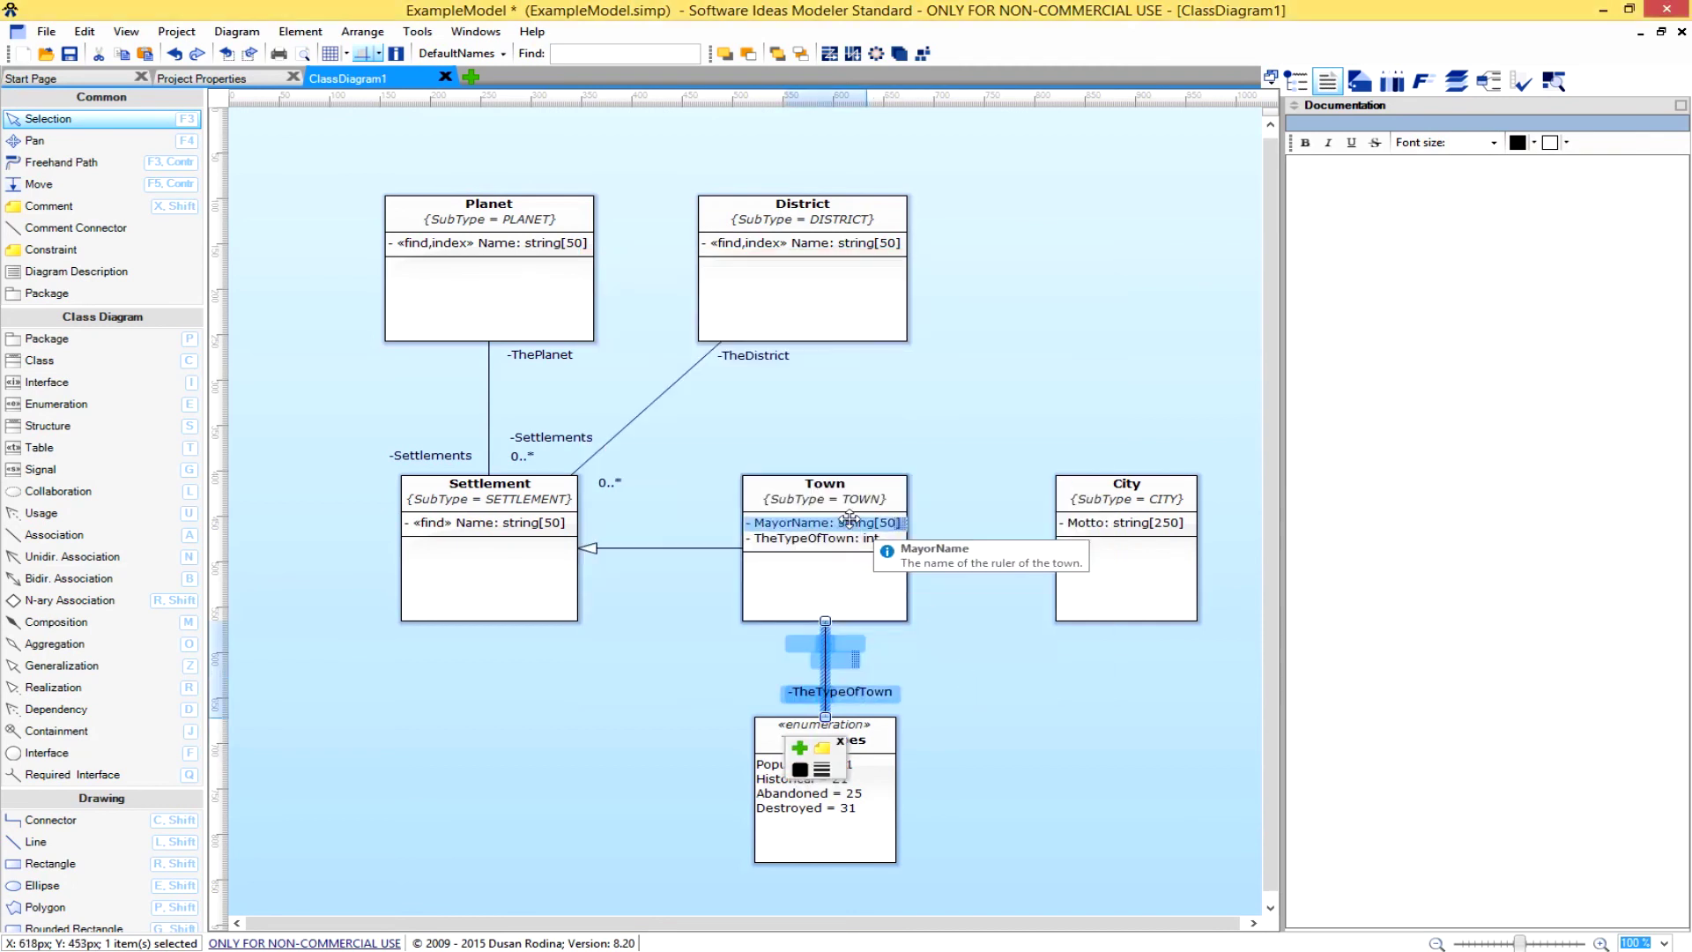
# Move the TheTypeOfTown role label beside the association line, just above the TownTypes enumeration.
pyautogui.click(943, 582)
pyautogui.moveTo(868, 694); pyautogui.dragTo(917, 703)
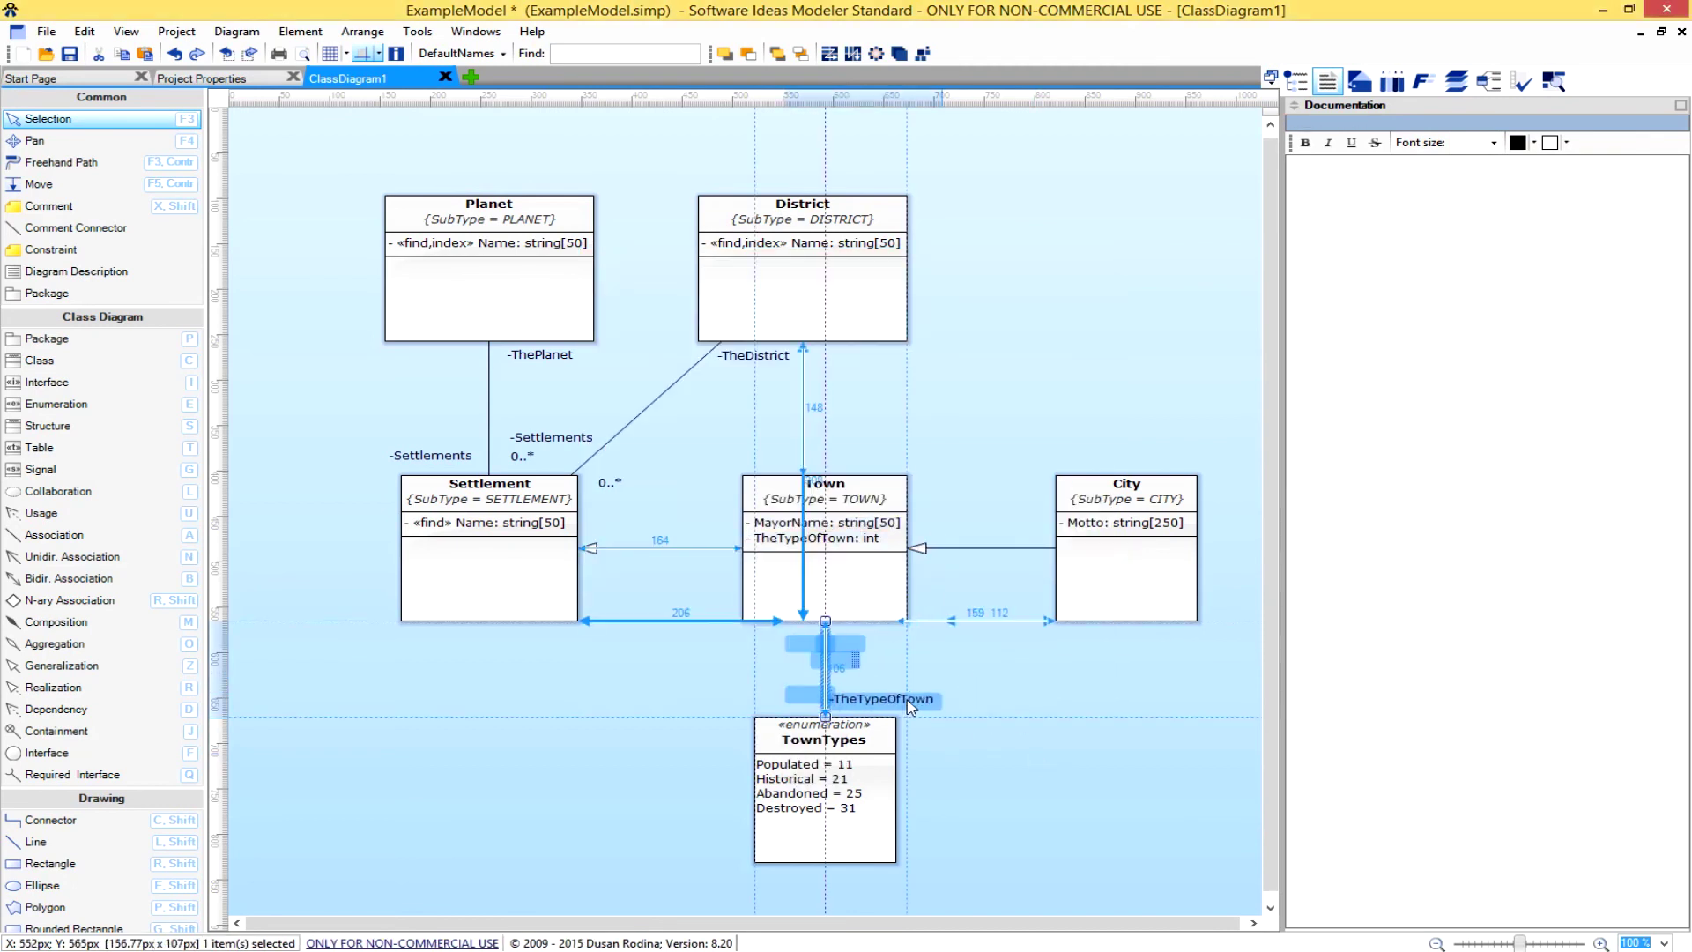
pyautogui.click(1004, 755)
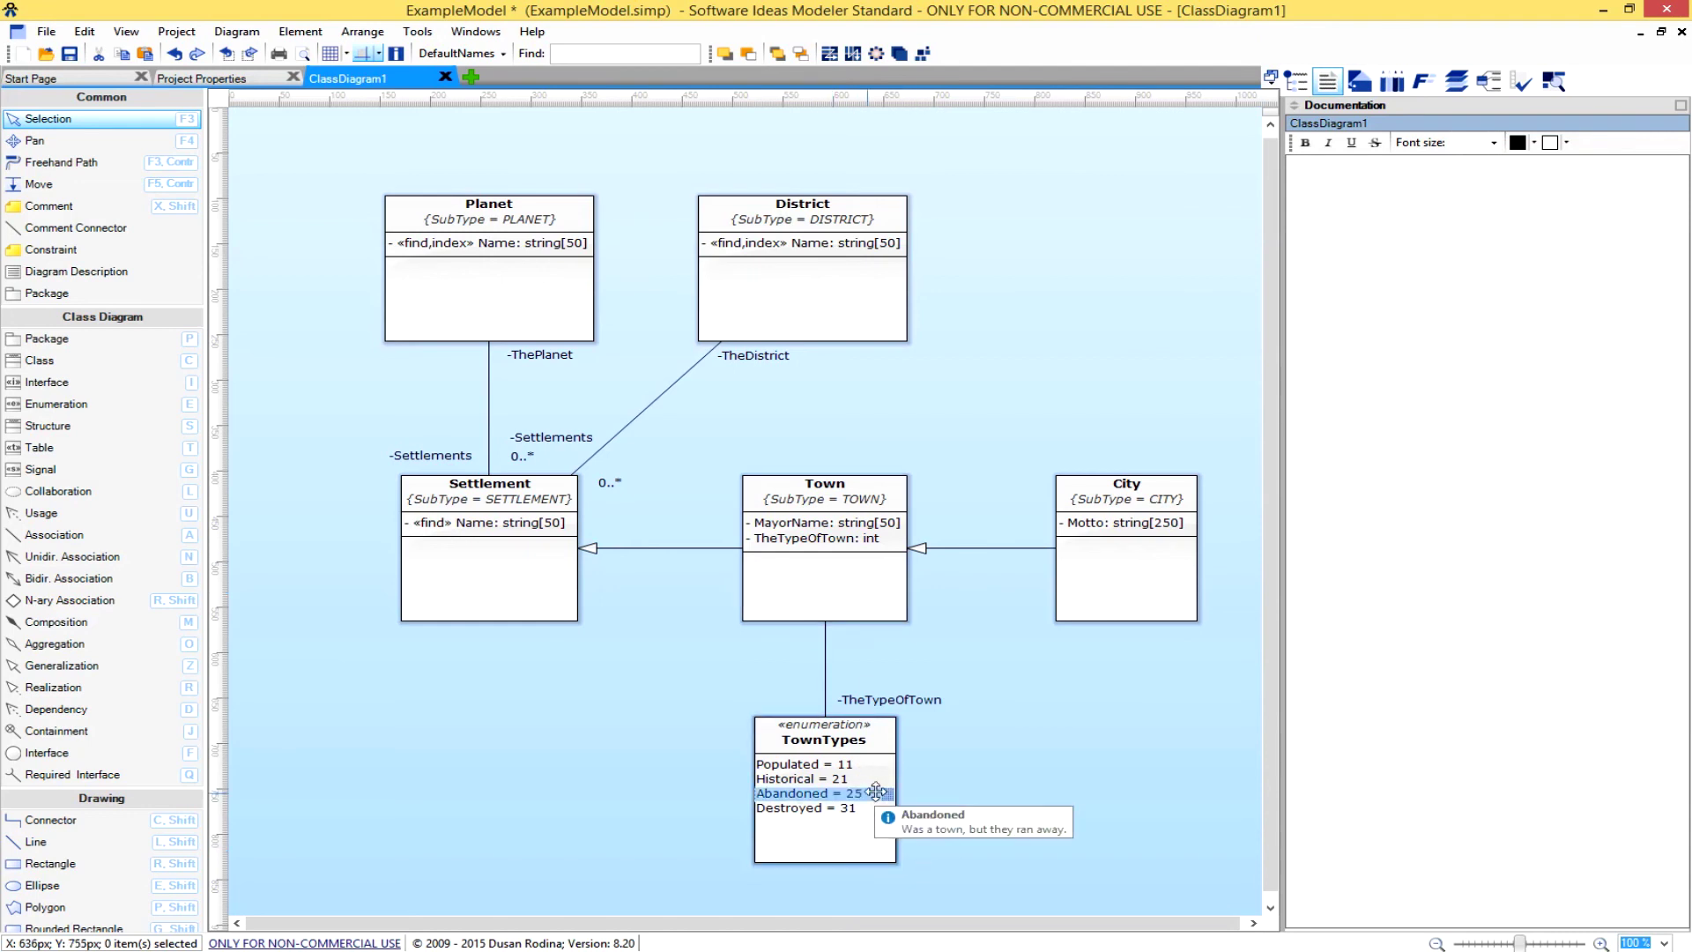
# Document the TownTypes enumeration with the text "Different types of towns." and check its item descriptions in the diagram.
pyautogui.click(871, 833)
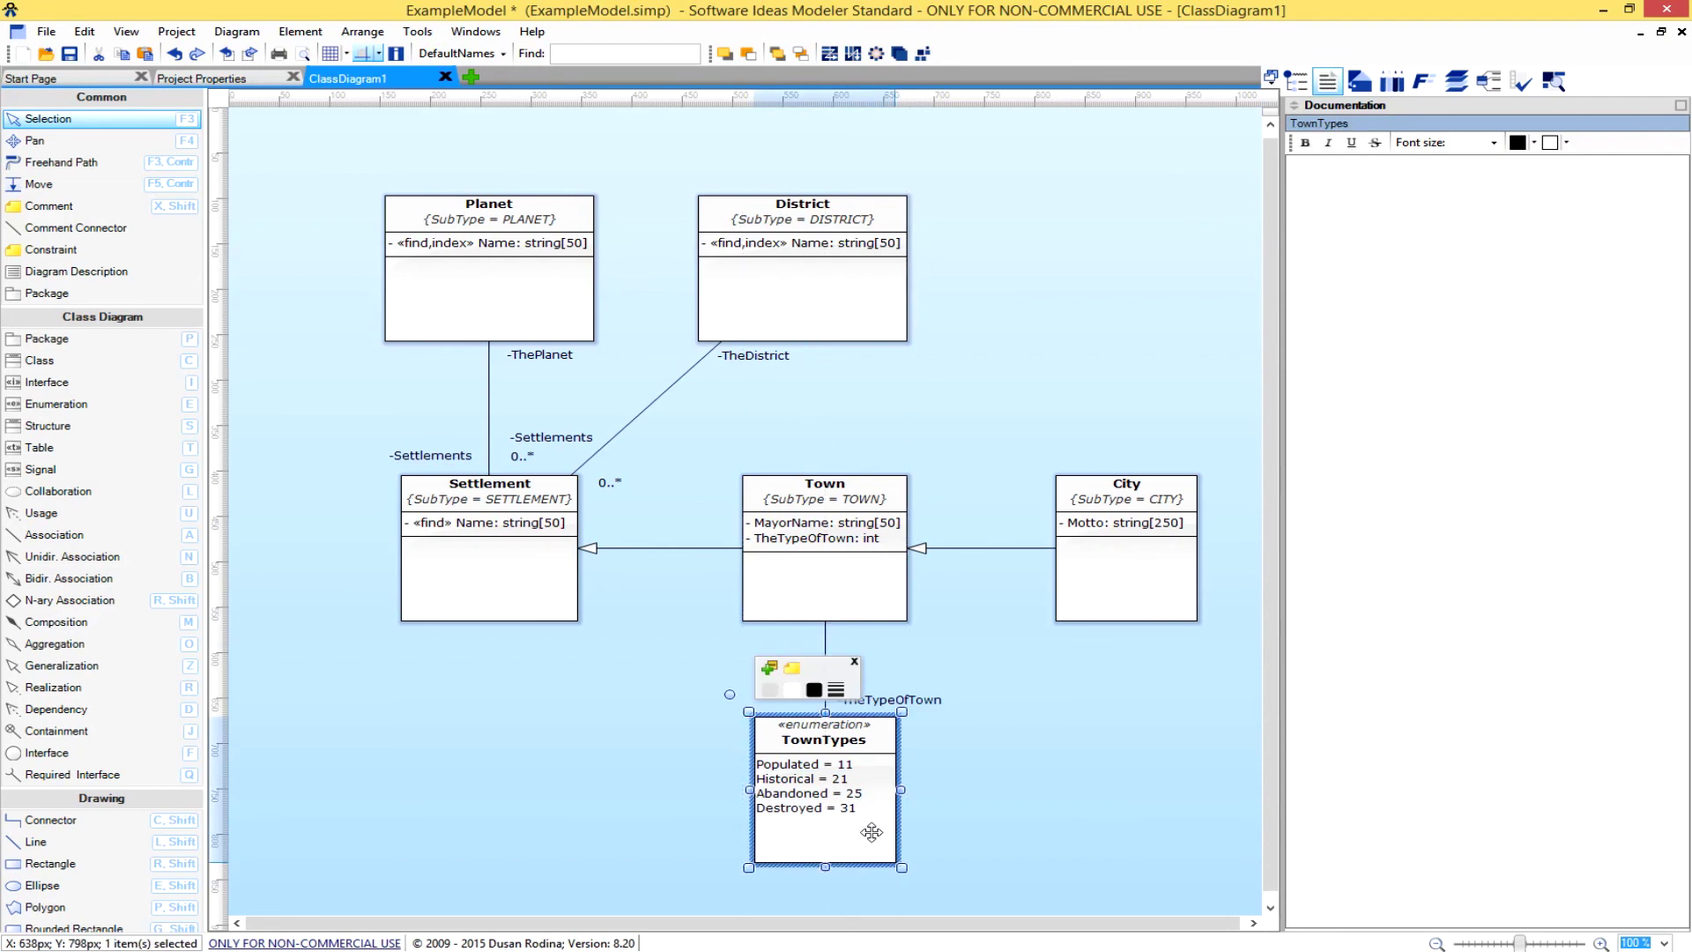
pyautogui.click(1406, 276)
pyautogui.write('Different ')
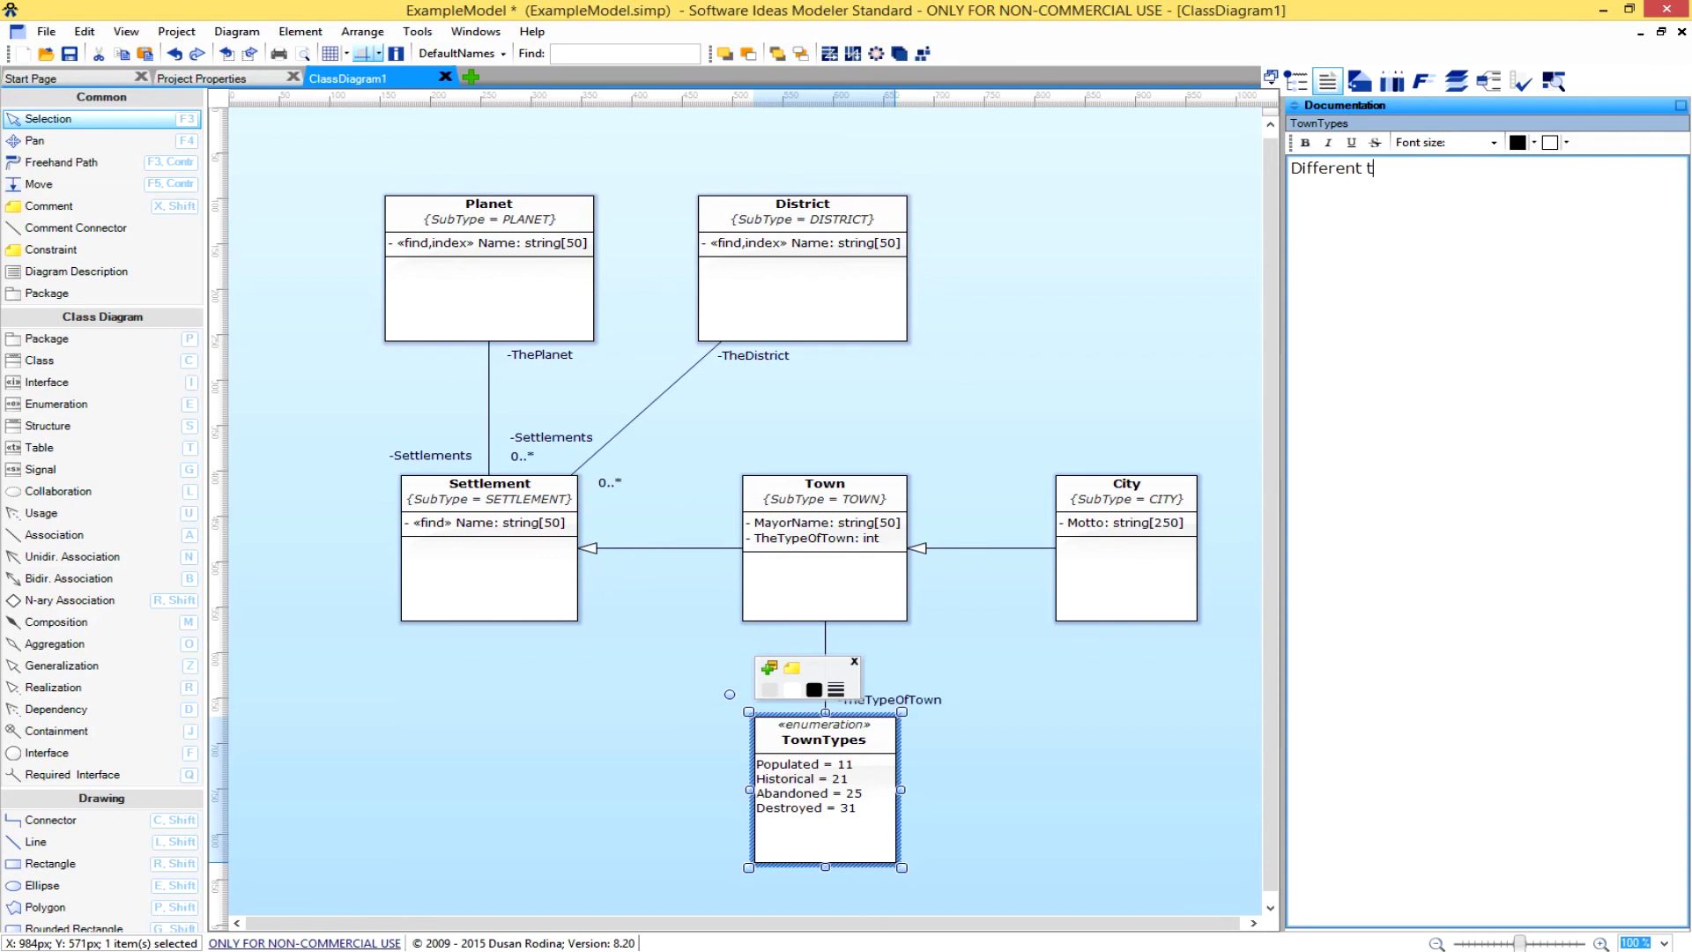
pyautogui.write('types of tow')
pyautogui.click(1049, 740)
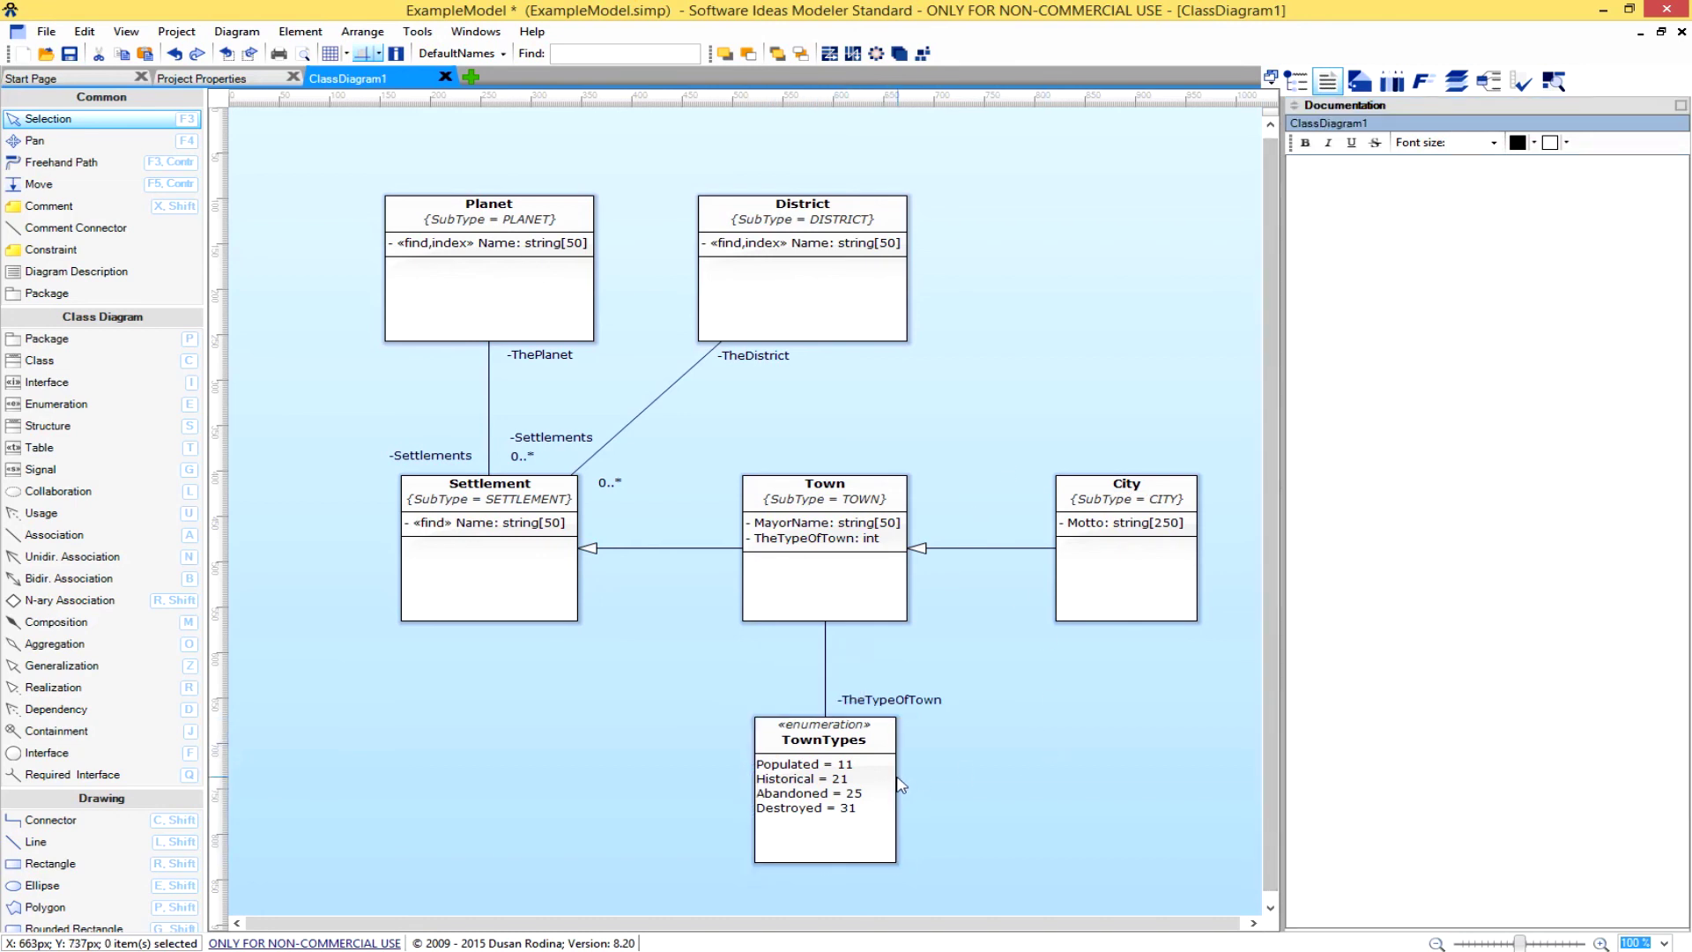
pyautogui.moveTo(885, 800)
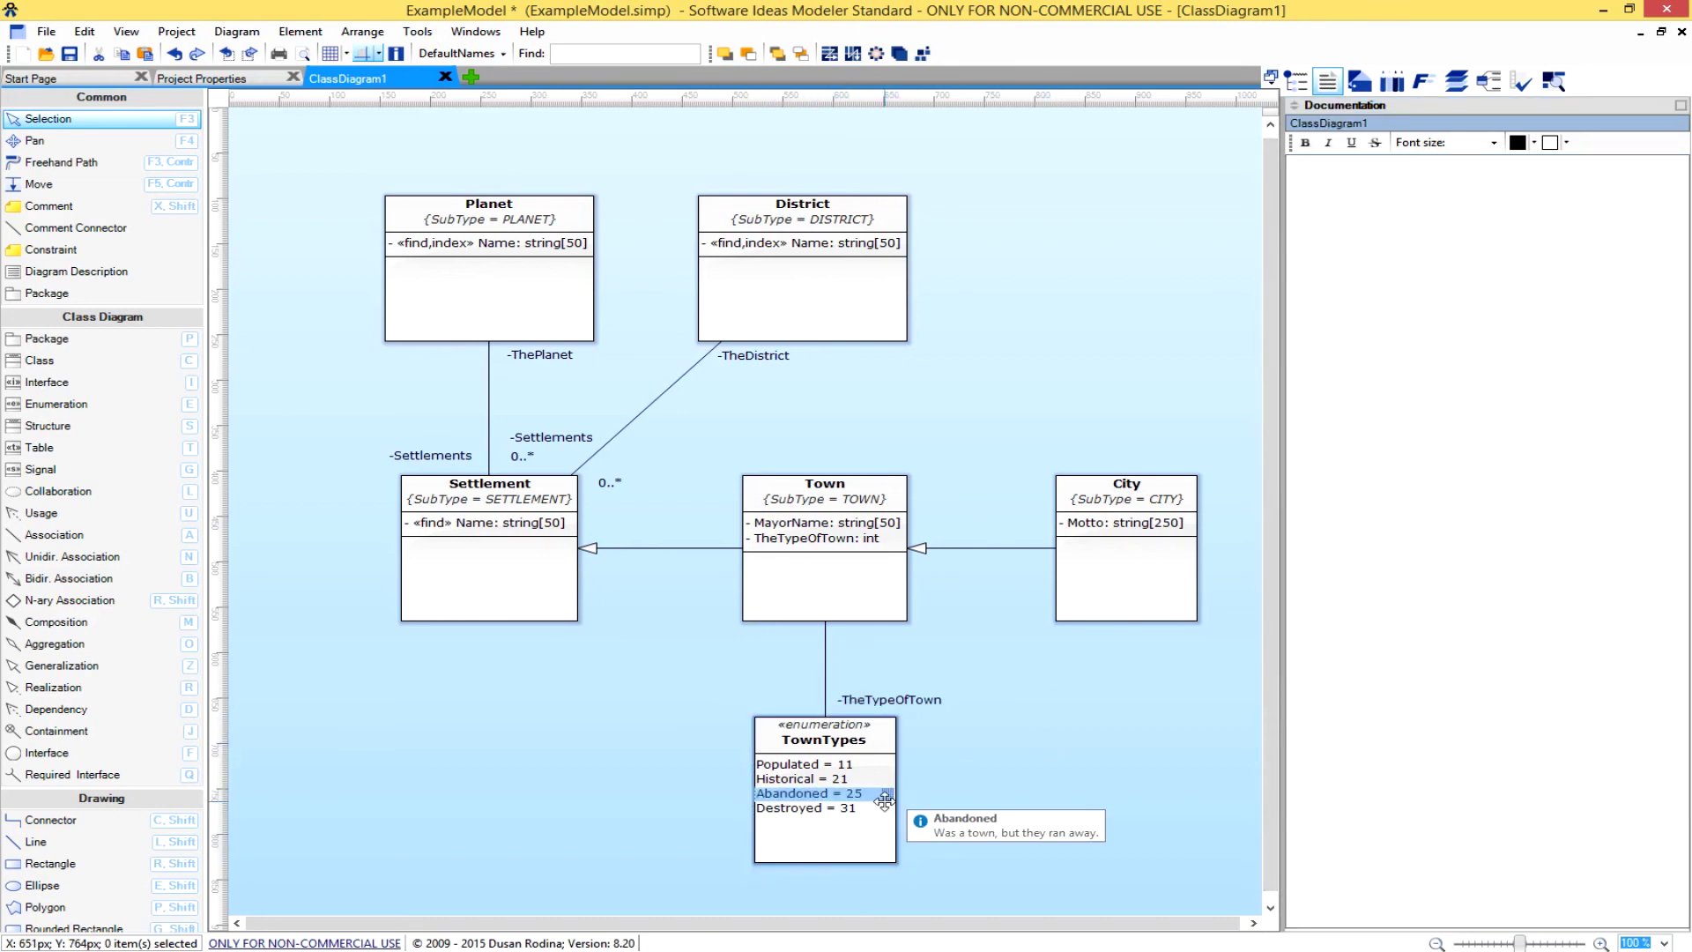
pyautogui.click(892, 750)
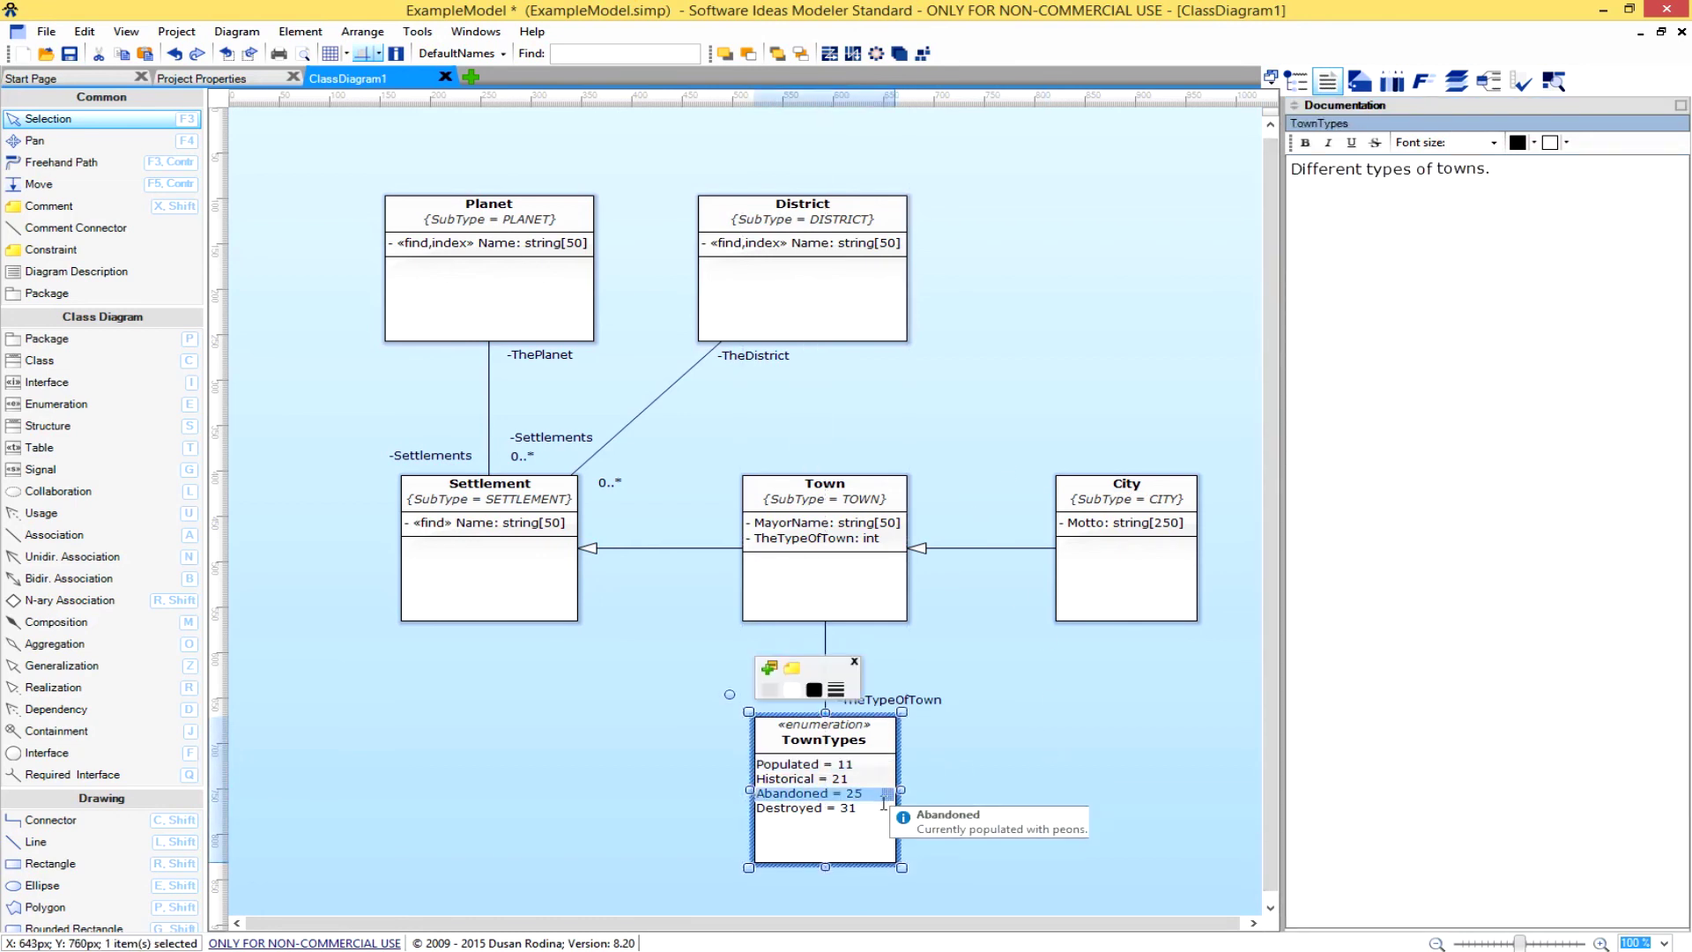
# Check the documentation of the Populated item and the TownTypes–Town association, and save the ExampleModel project.
pyautogui.click(831, 764)
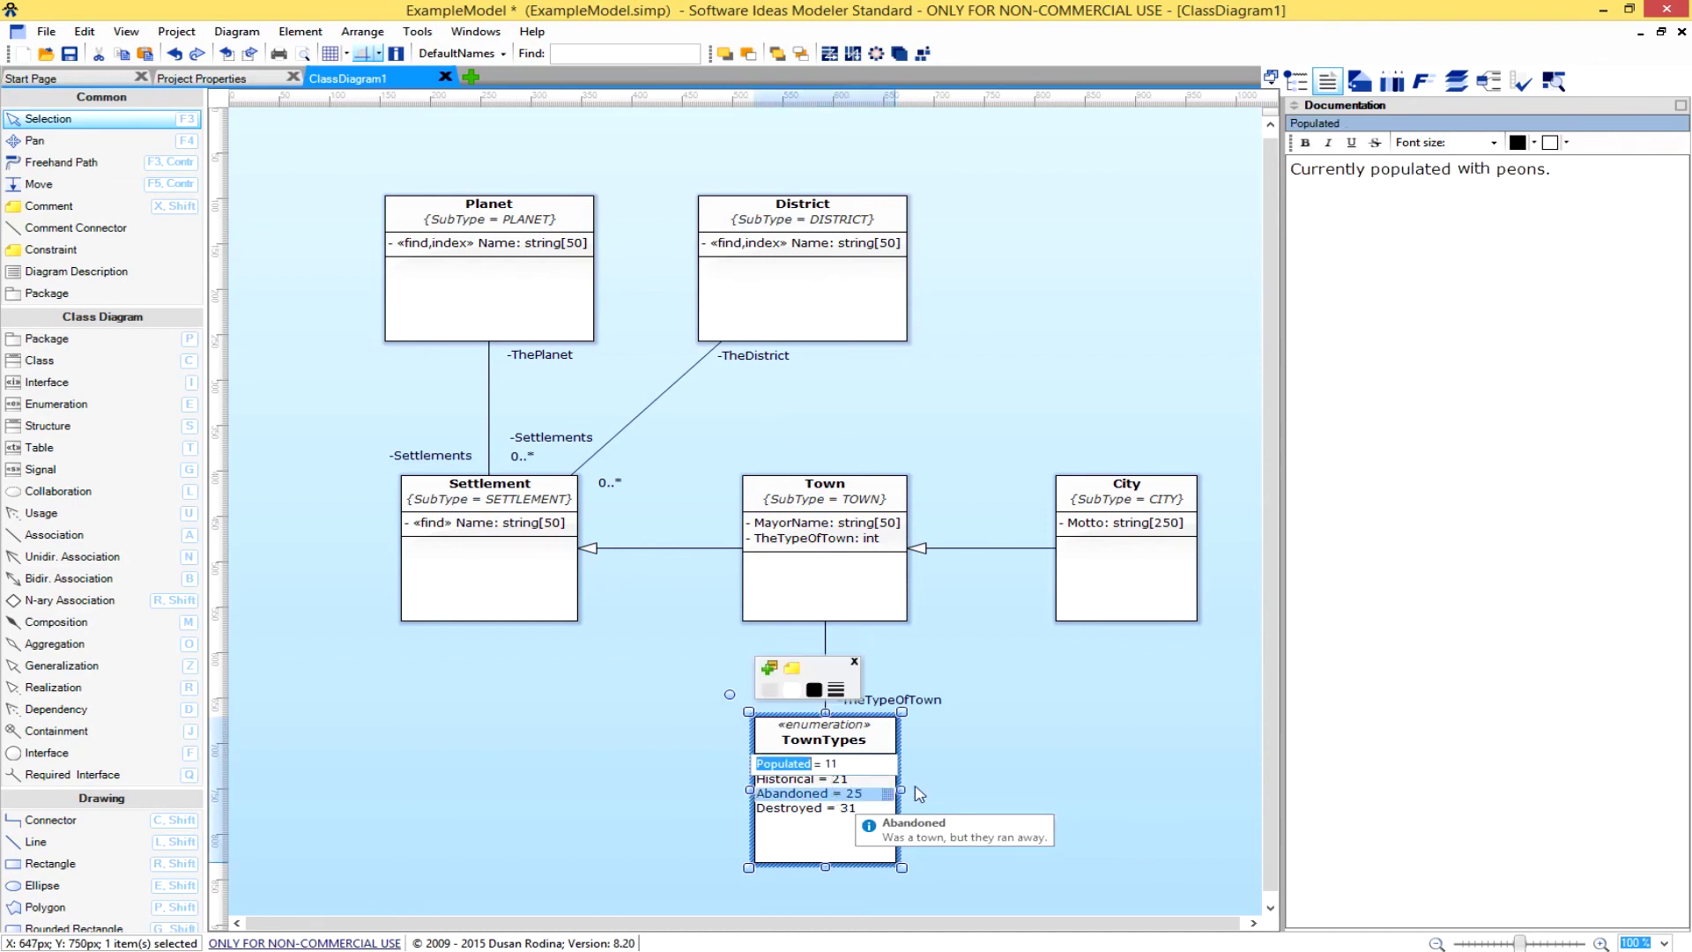
pyautogui.click(943, 787)
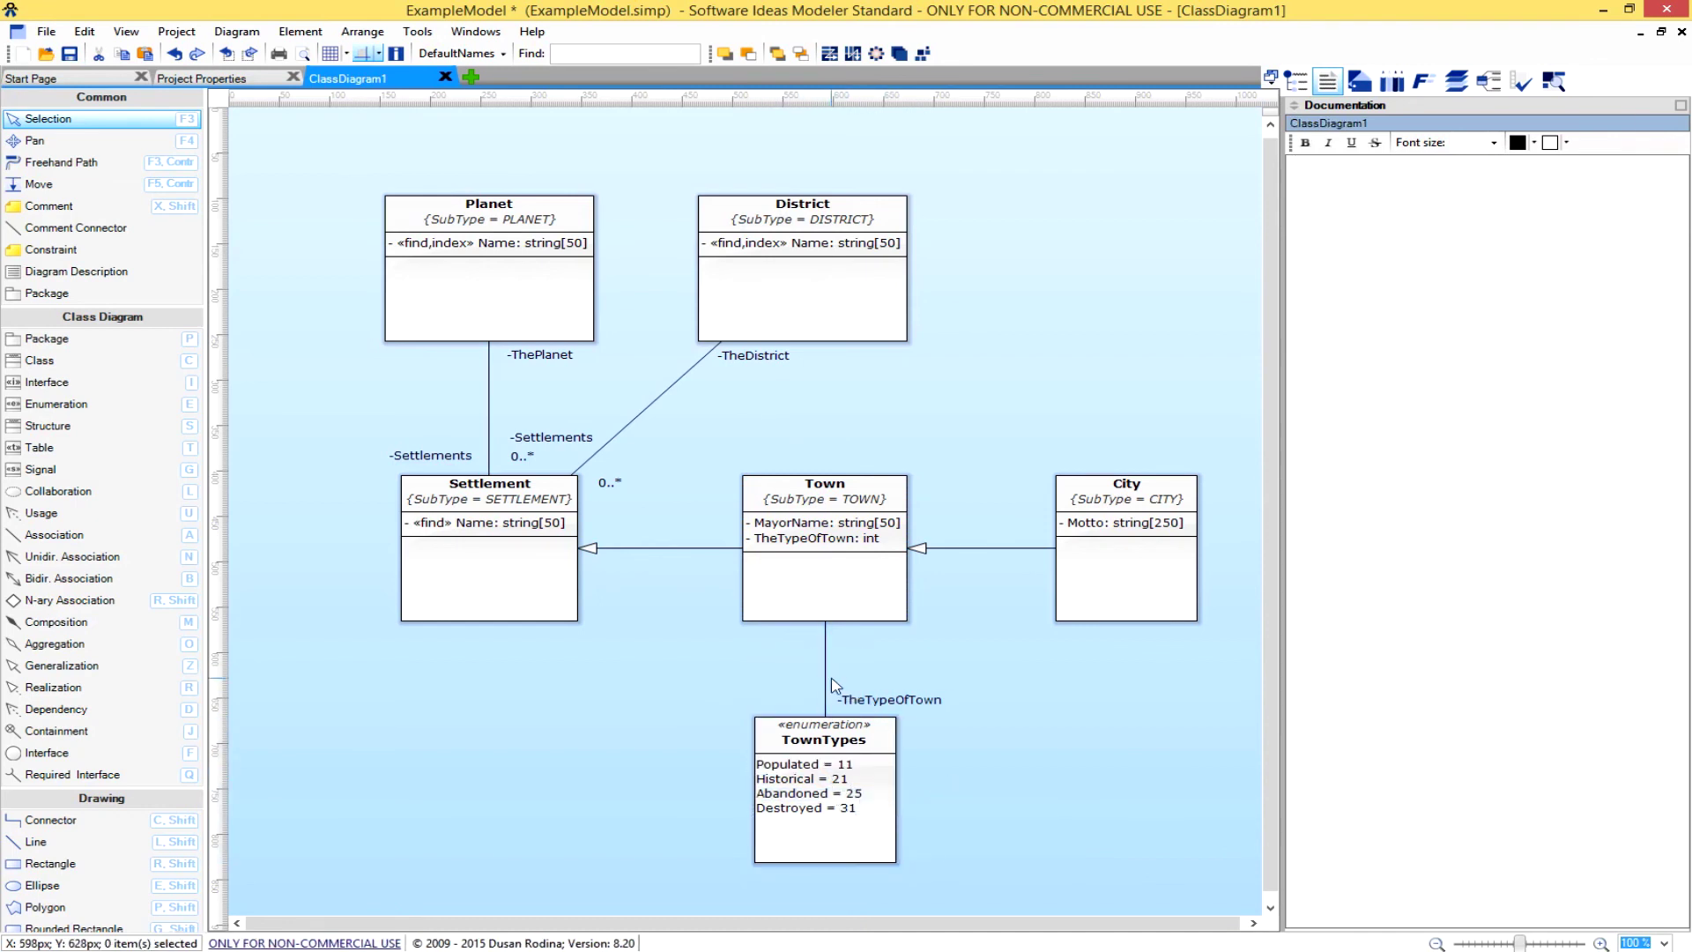
pyautogui.moveTo(828, 680); pyautogui.dragTo(828, 683)
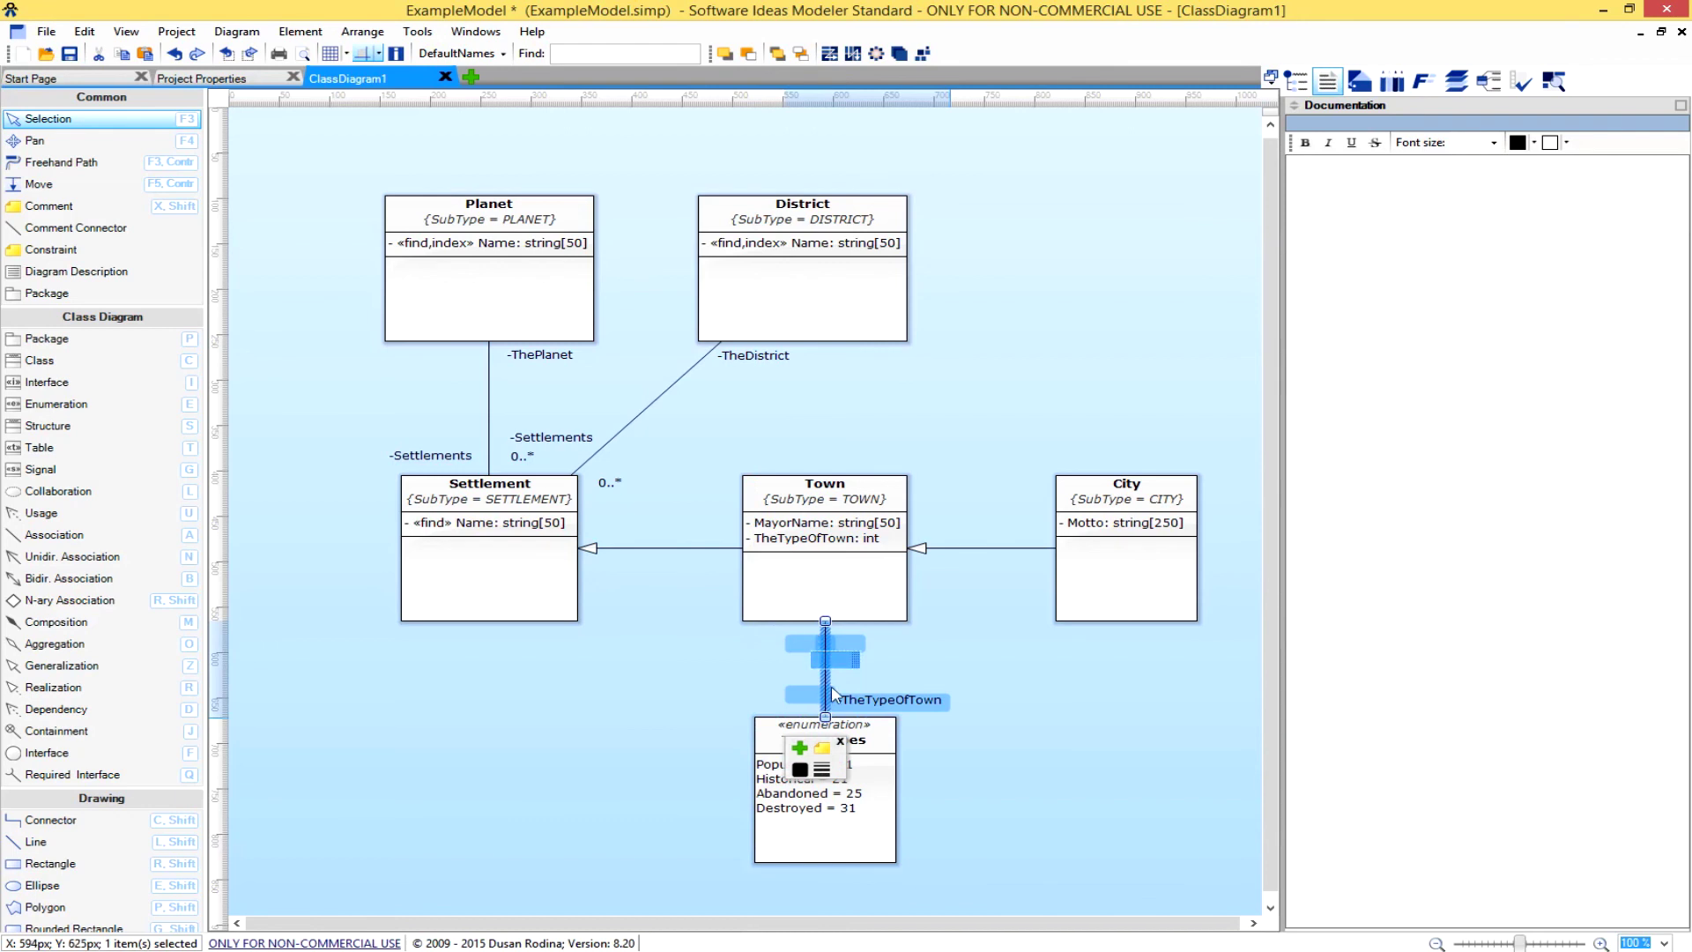
pyautogui.click(927, 667)
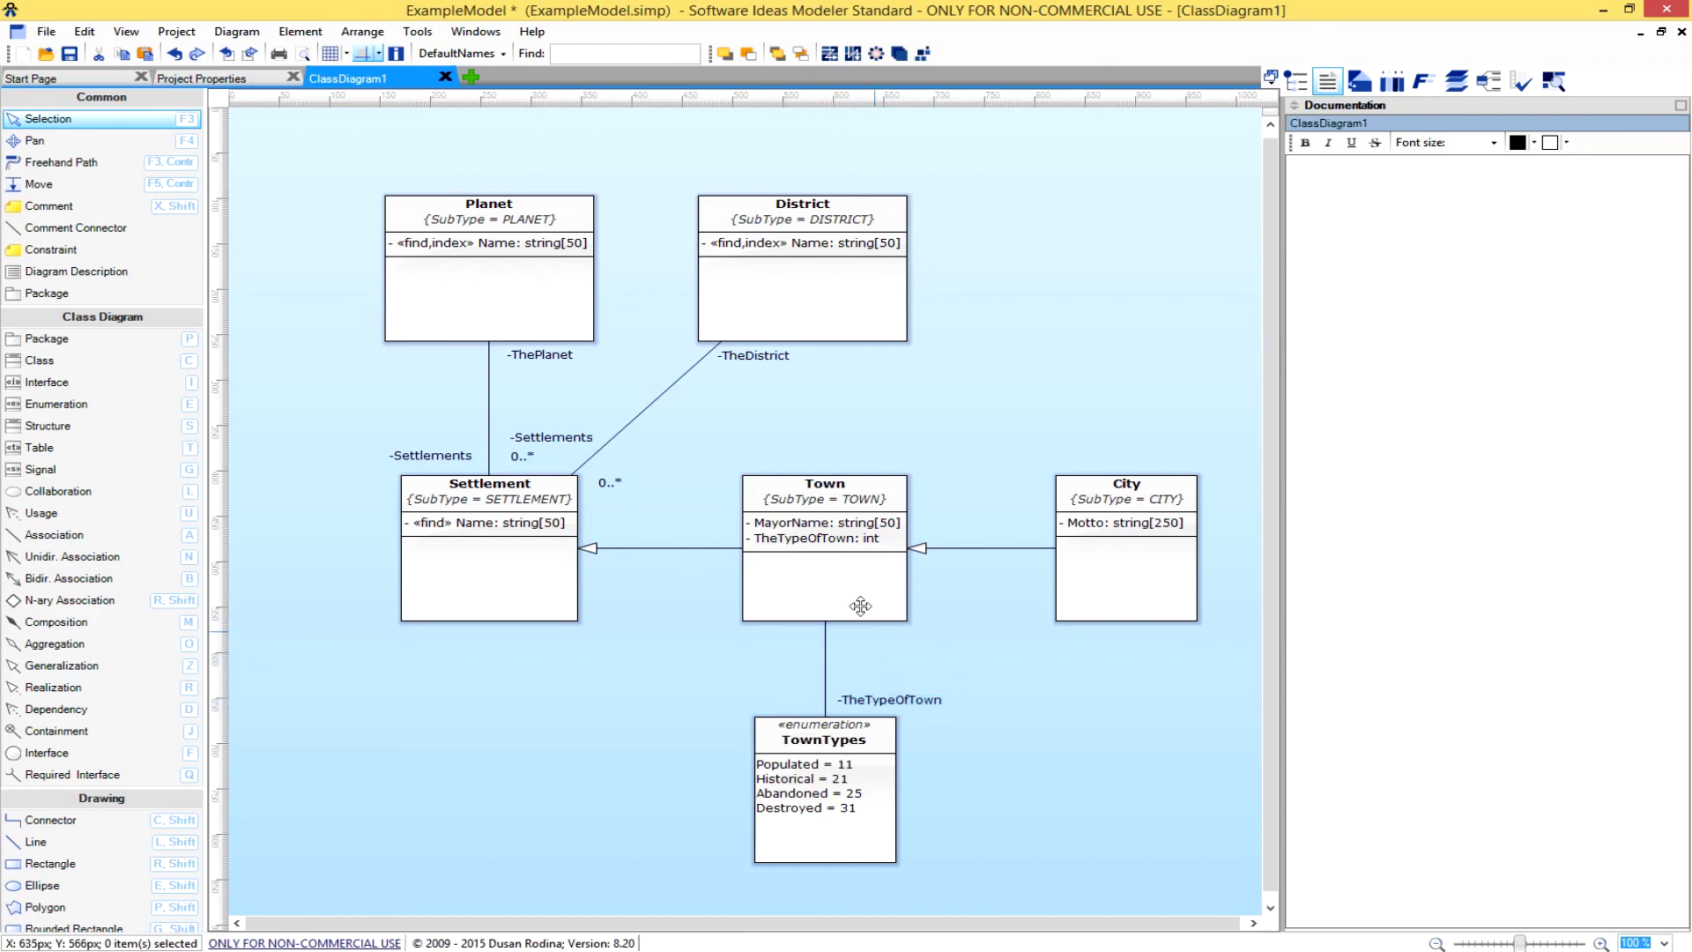
pyautogui.moveTo(767, 542)
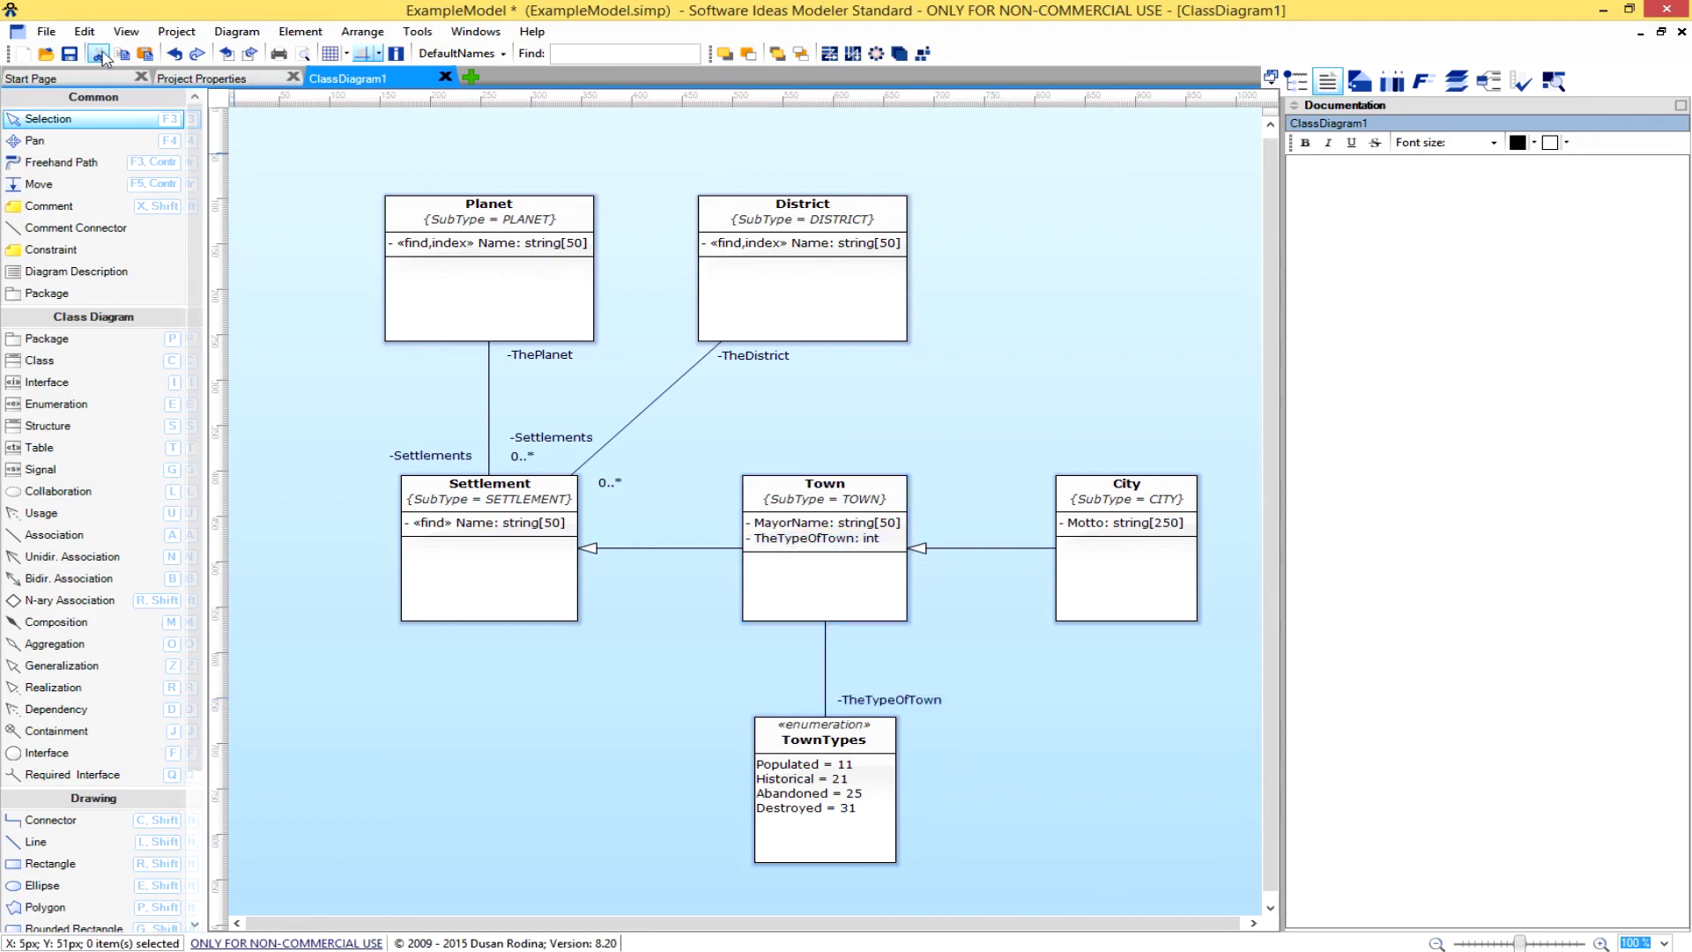
pyautogui.click(69, 53)
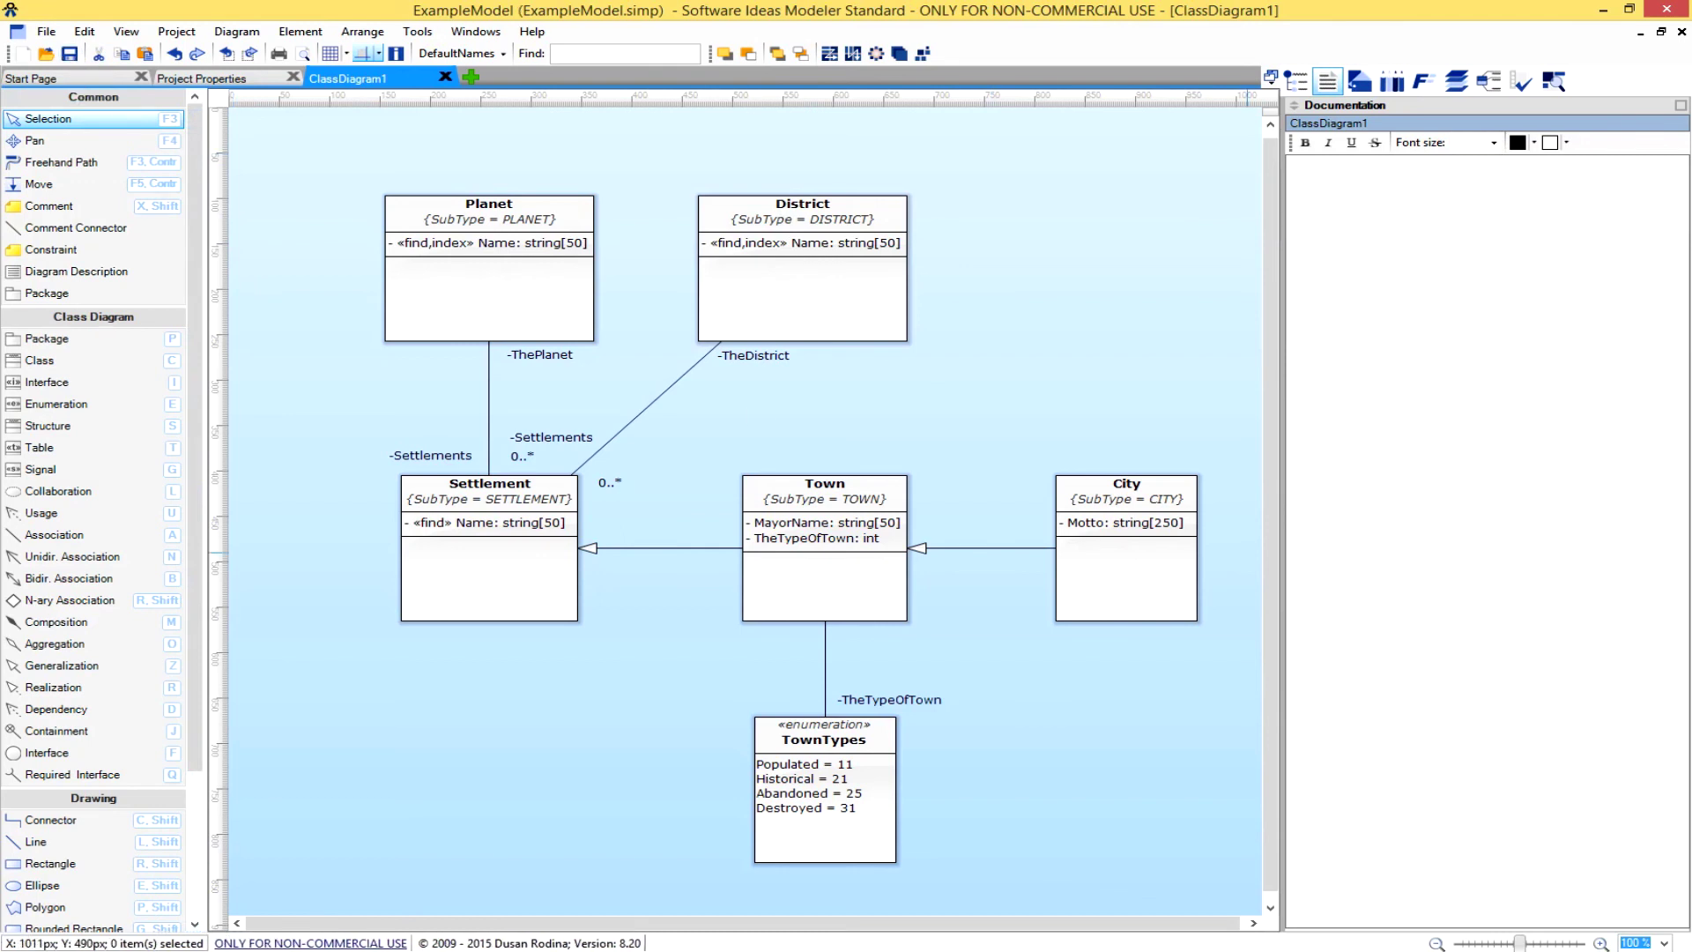
# Switch to Unity, clear the console, and generate the SQLINQ code for the Example Model object.
pyautogui.hotkey('alt', 'Tab')
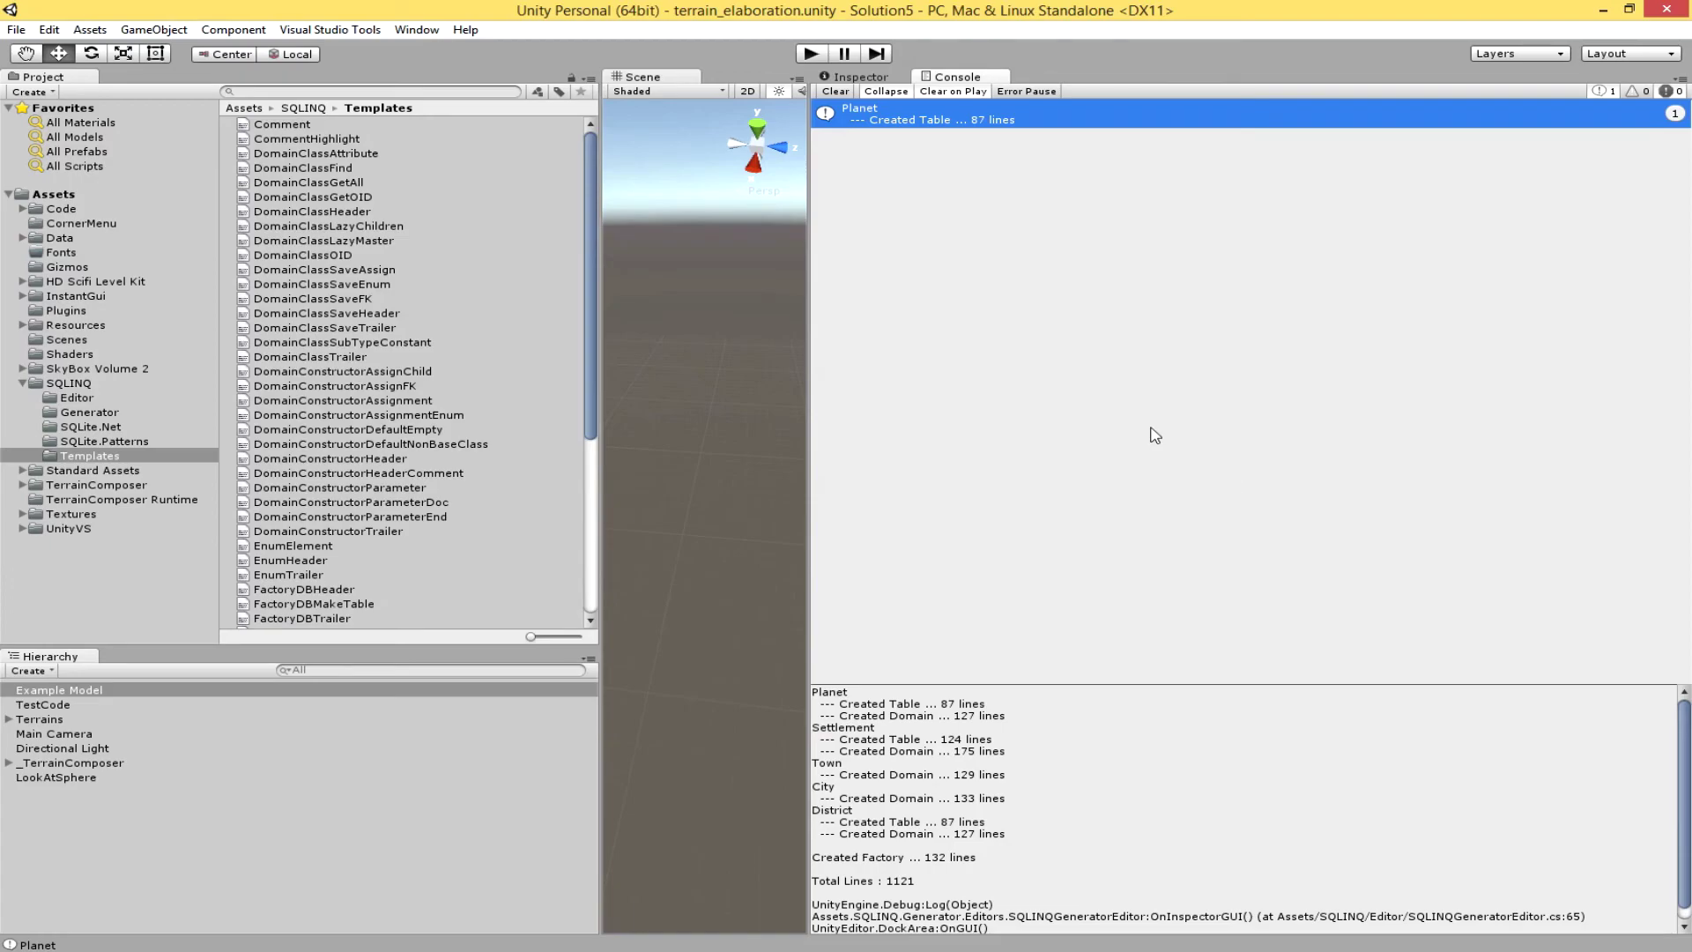
pyautogui.click(835, 90)
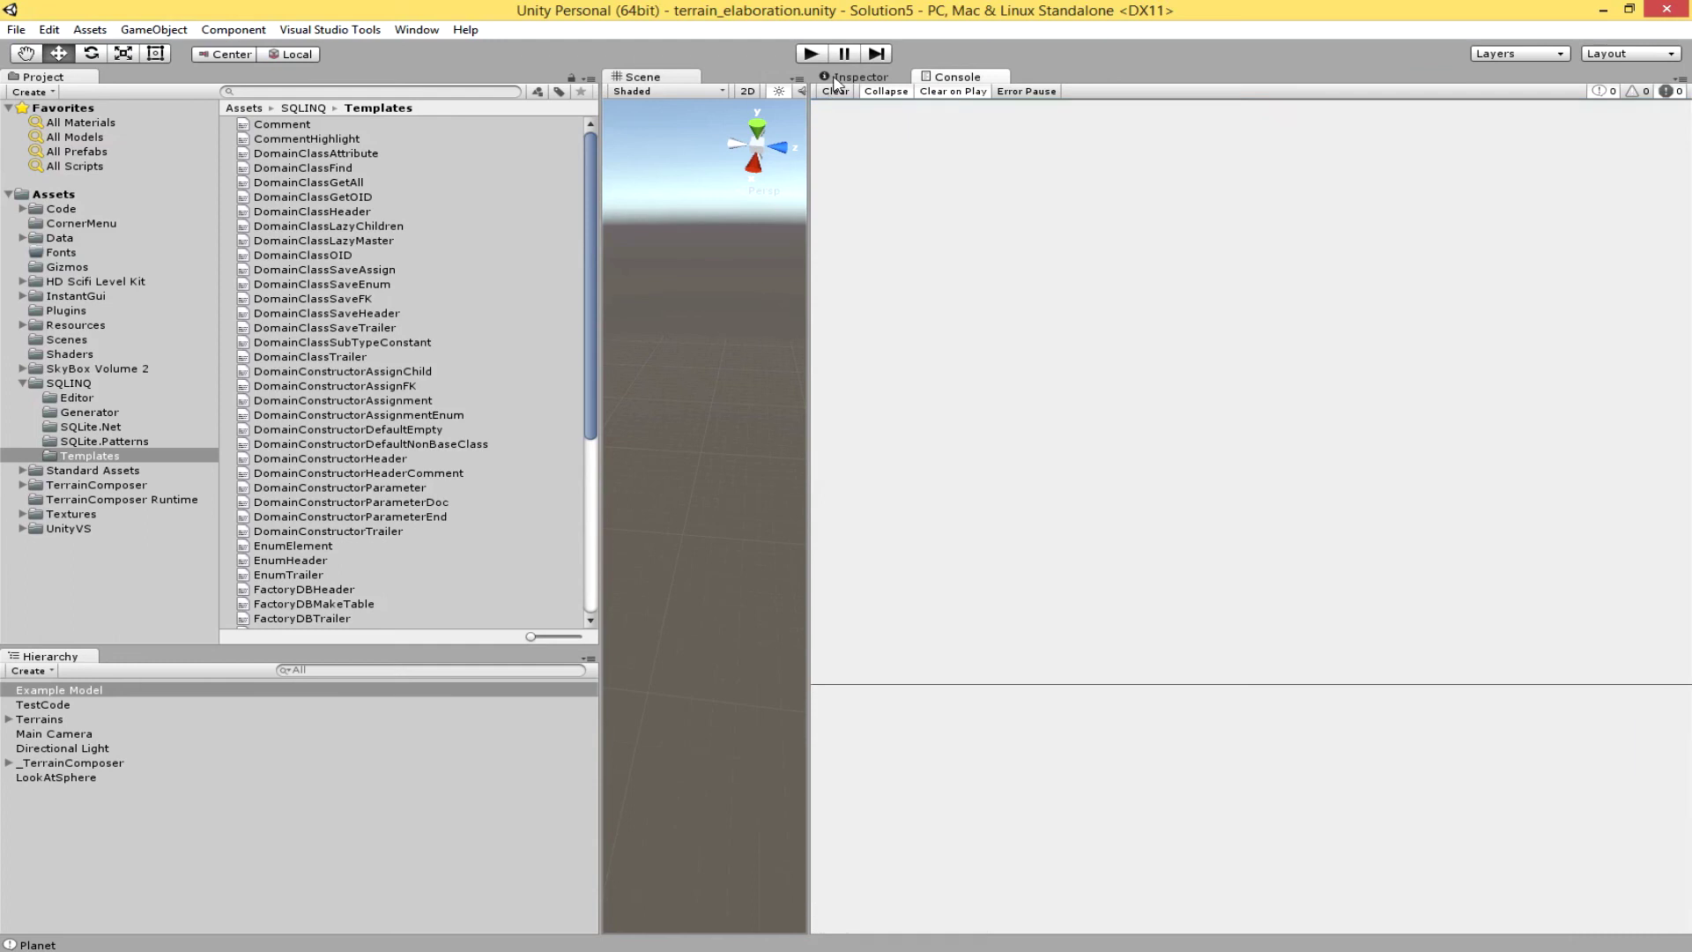
pyautogui.click(837, 78)
pyautogui.click(1249, 838)
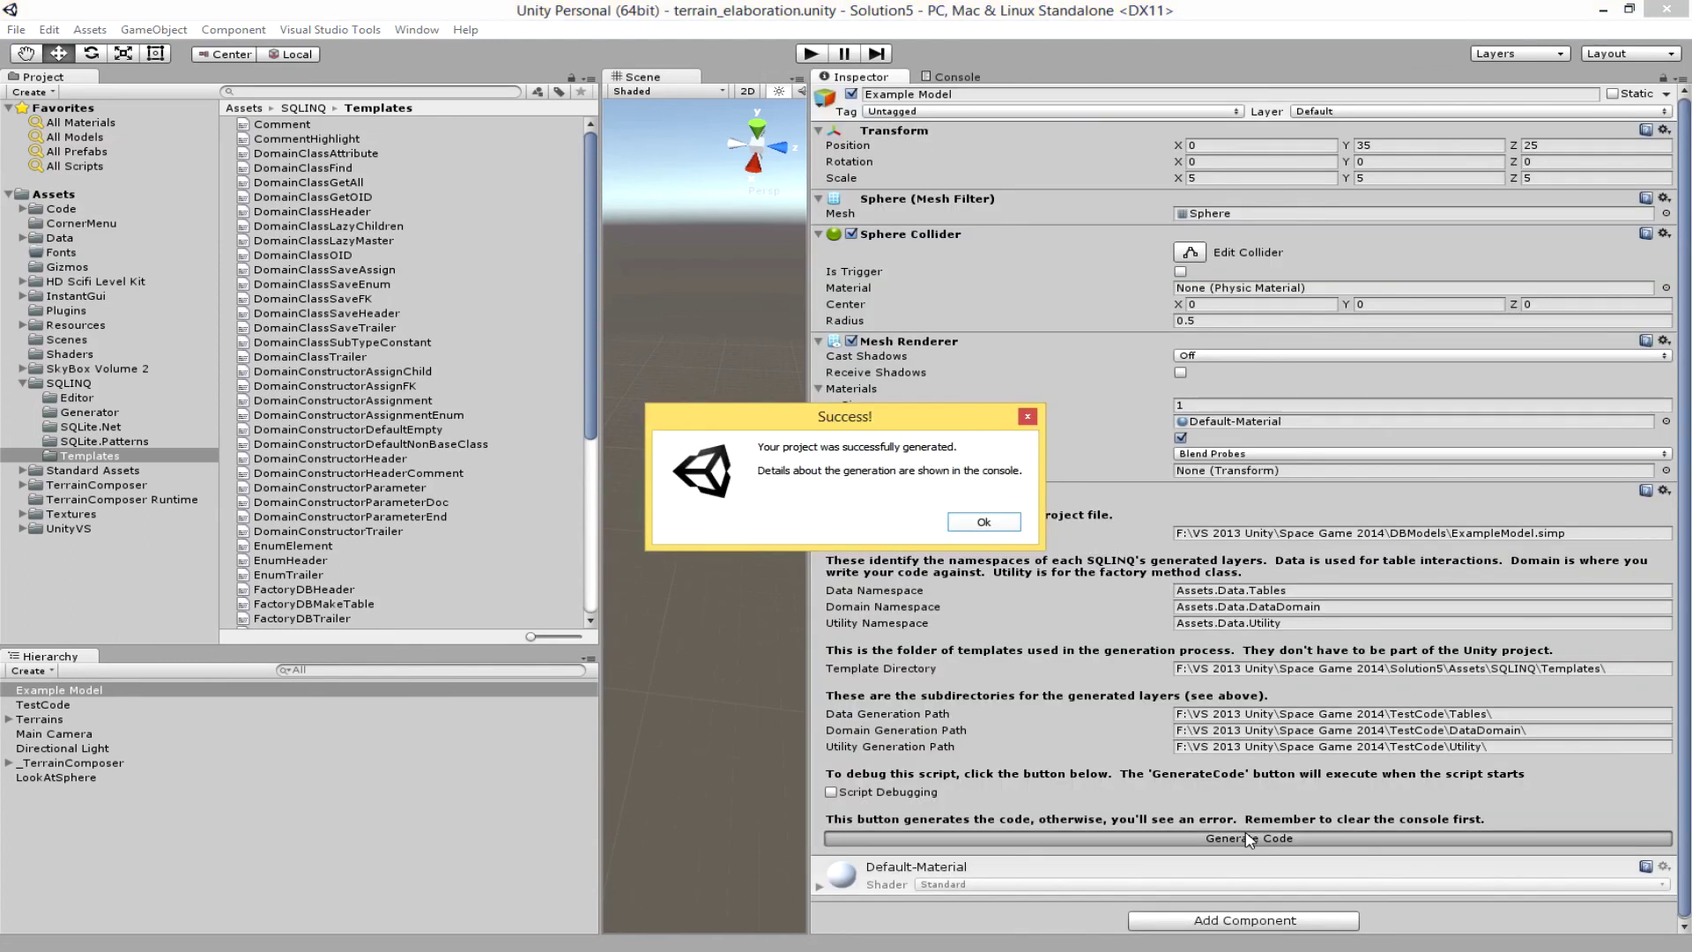
pyautogui.click(985, 524)
# Read the details of the code generation log entry in the console, and return to the Example Model's properties.
pyautogui.click(955, 79)
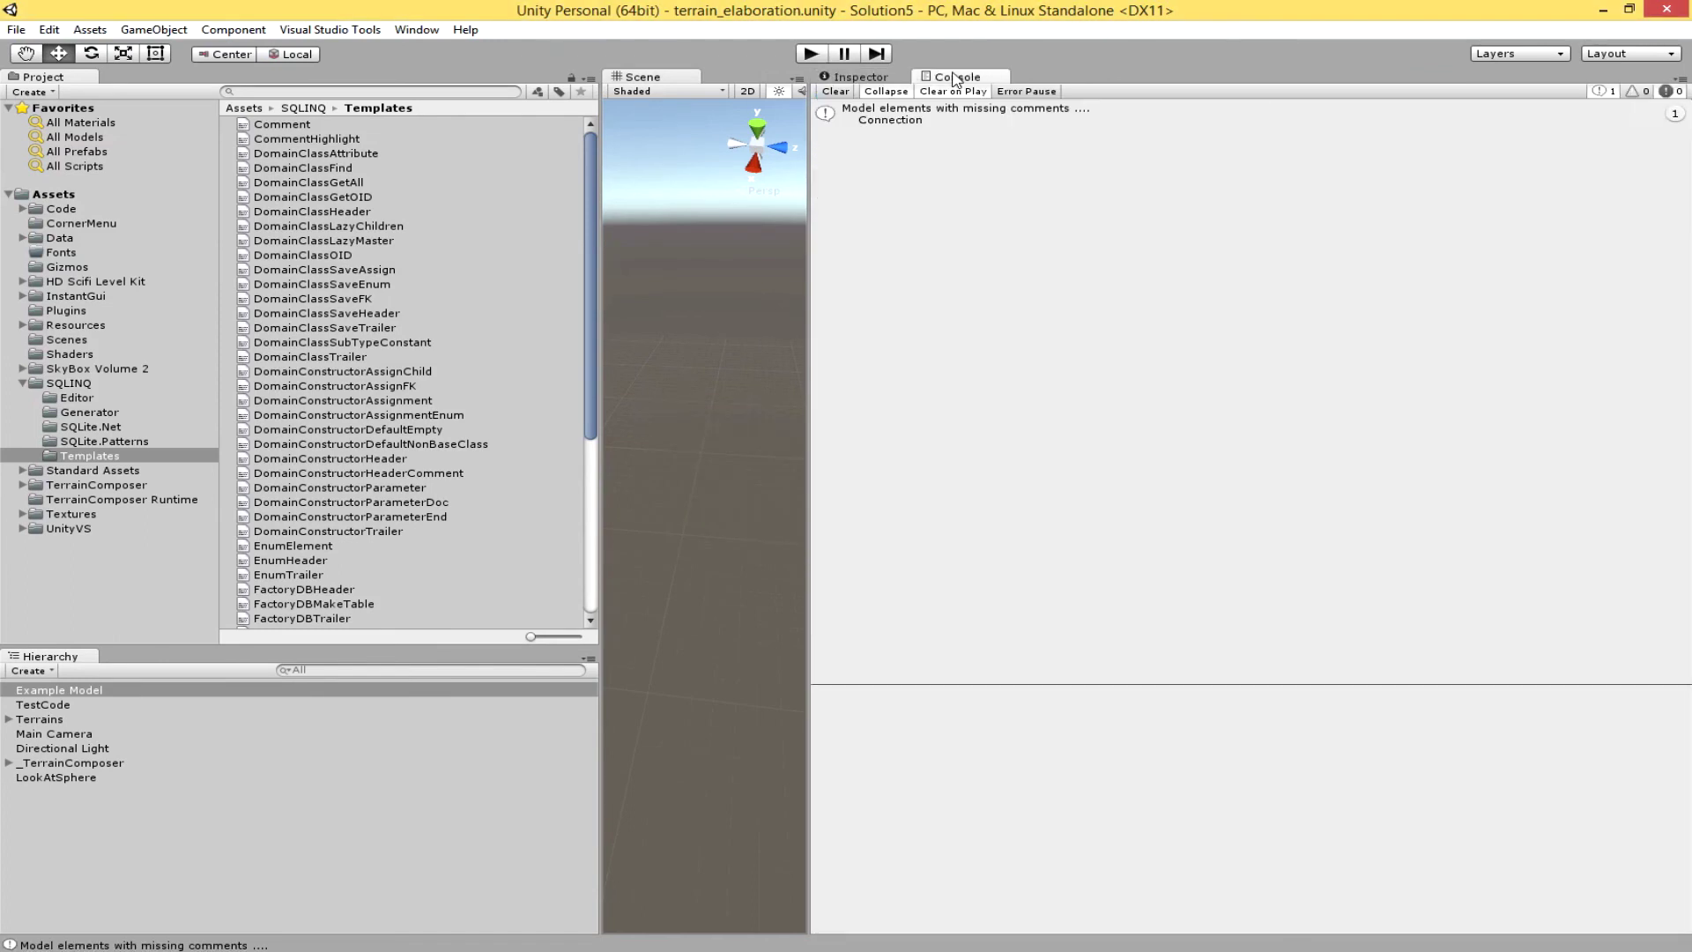
pyautogui.click(918, 118)
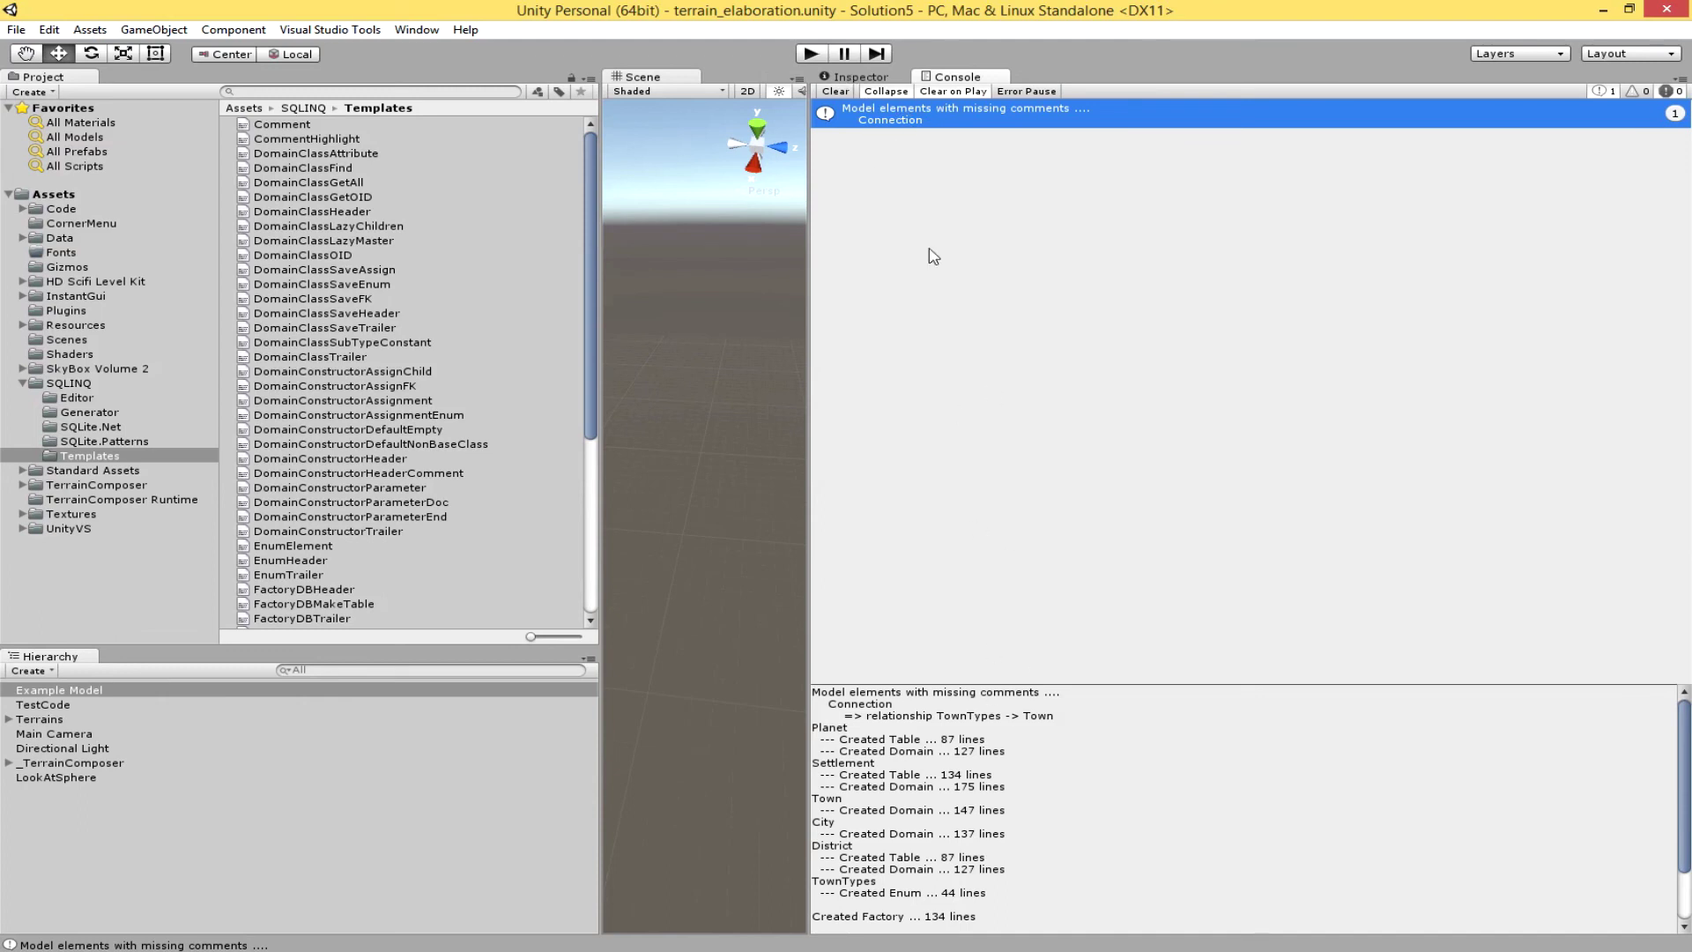
pyautogui.click(865, 82)
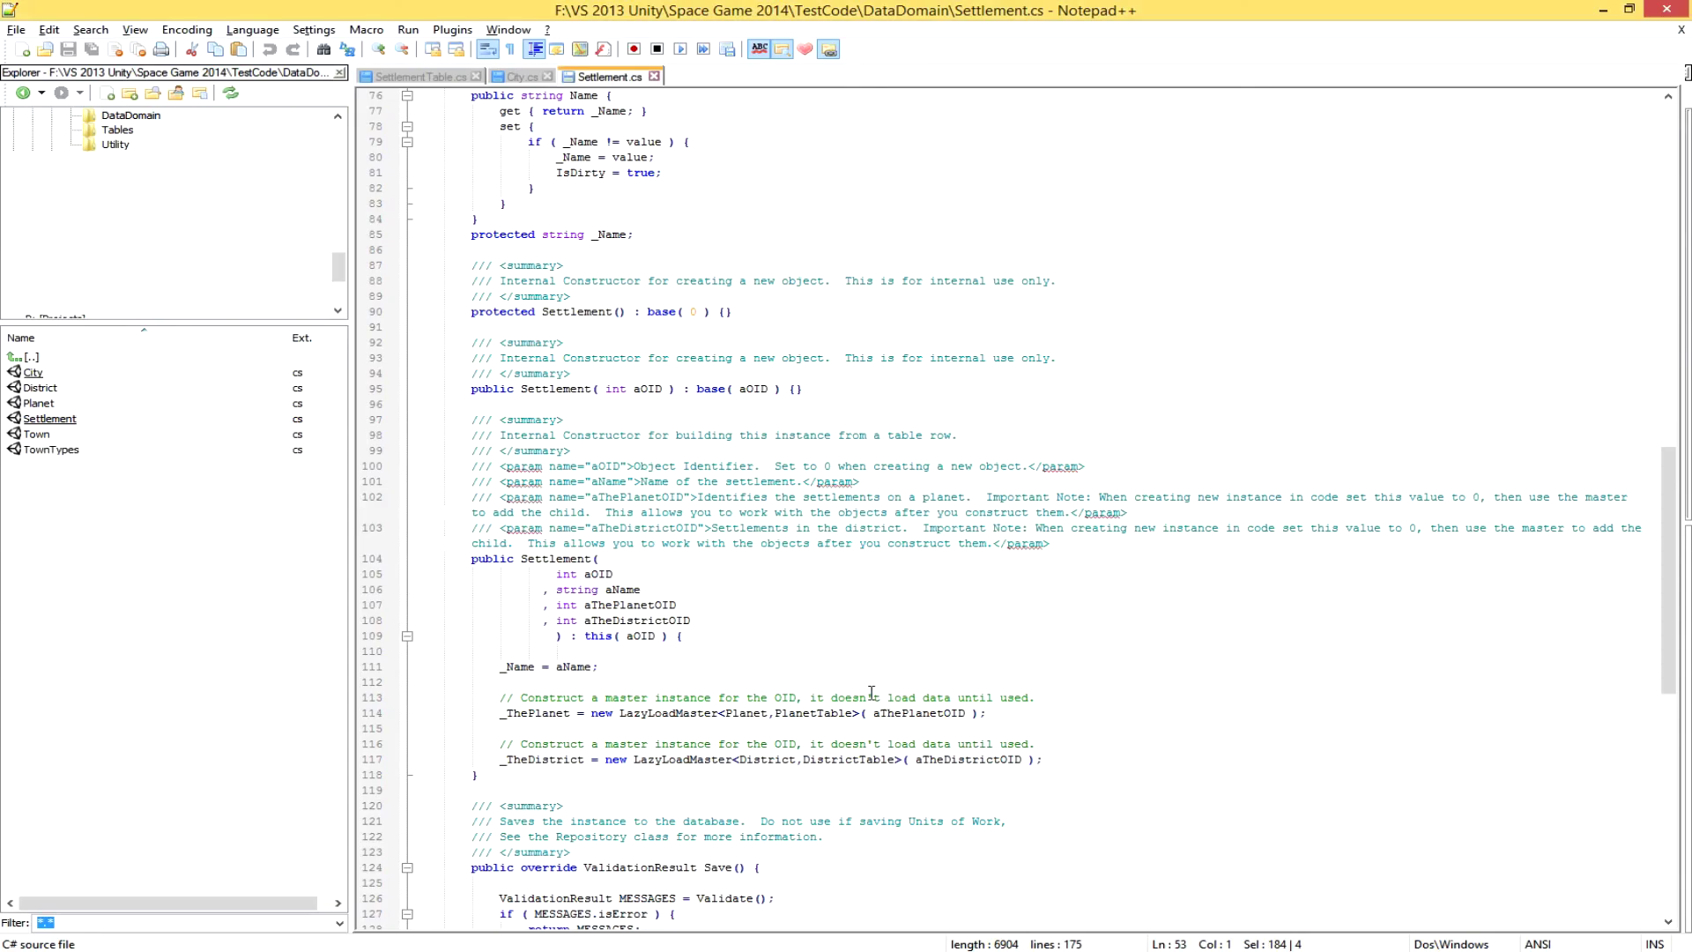
# In Notepad++, examine the TheTypeOfTown property in the generated Town.cs and the enumeration in TownTypes.cs.
pyautogui.doubleClick(35, 435)
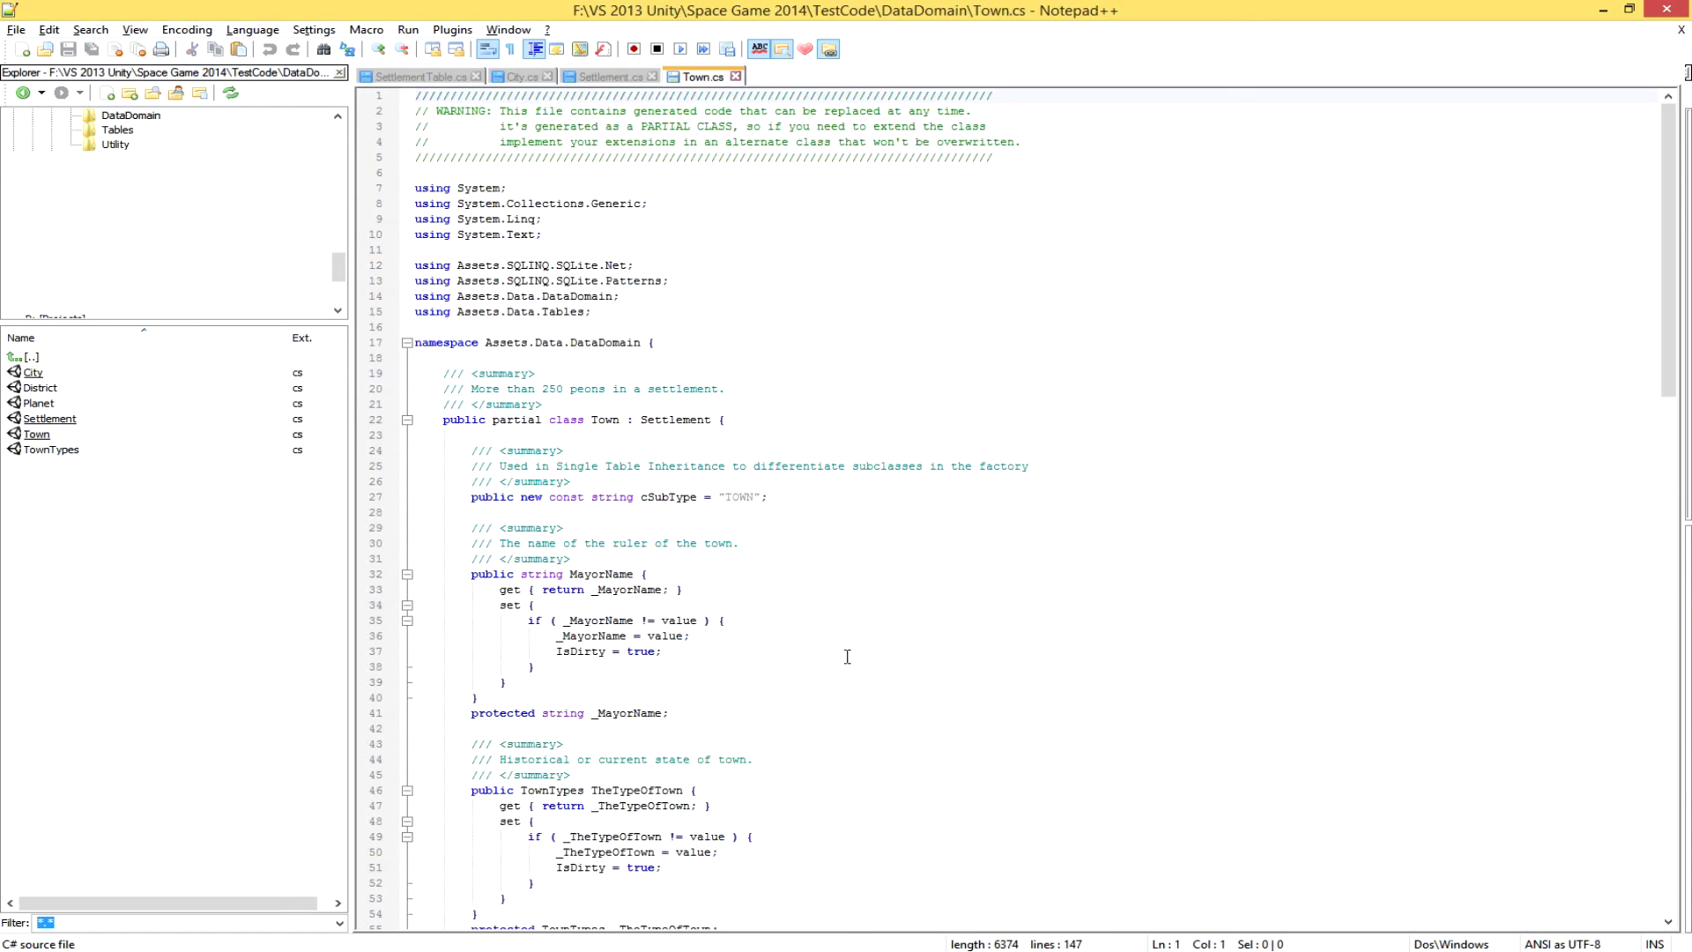
pyautogui.scroll(-1, 812, 690)
pyautogui.scroll(-3, 812, 690)
pyautogui.moveTo(592, 607); pyautogui.dragTo(687, 608)
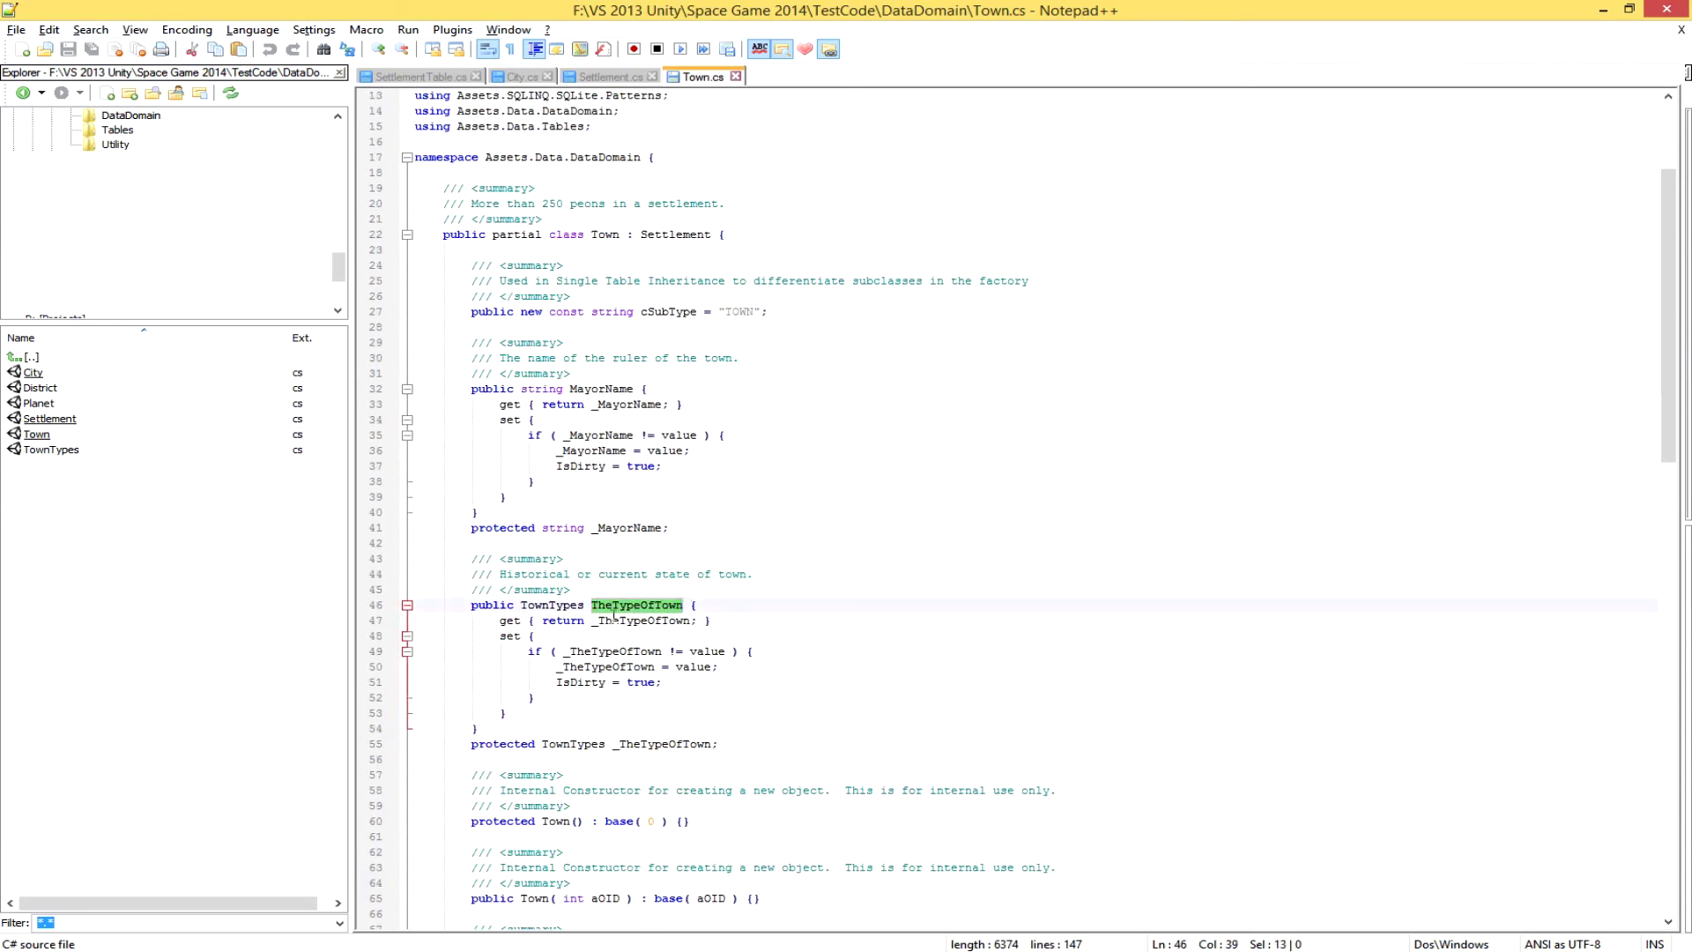
pyautogui.moveTo(584, 606); pyautogui.dragTo(519, 605)
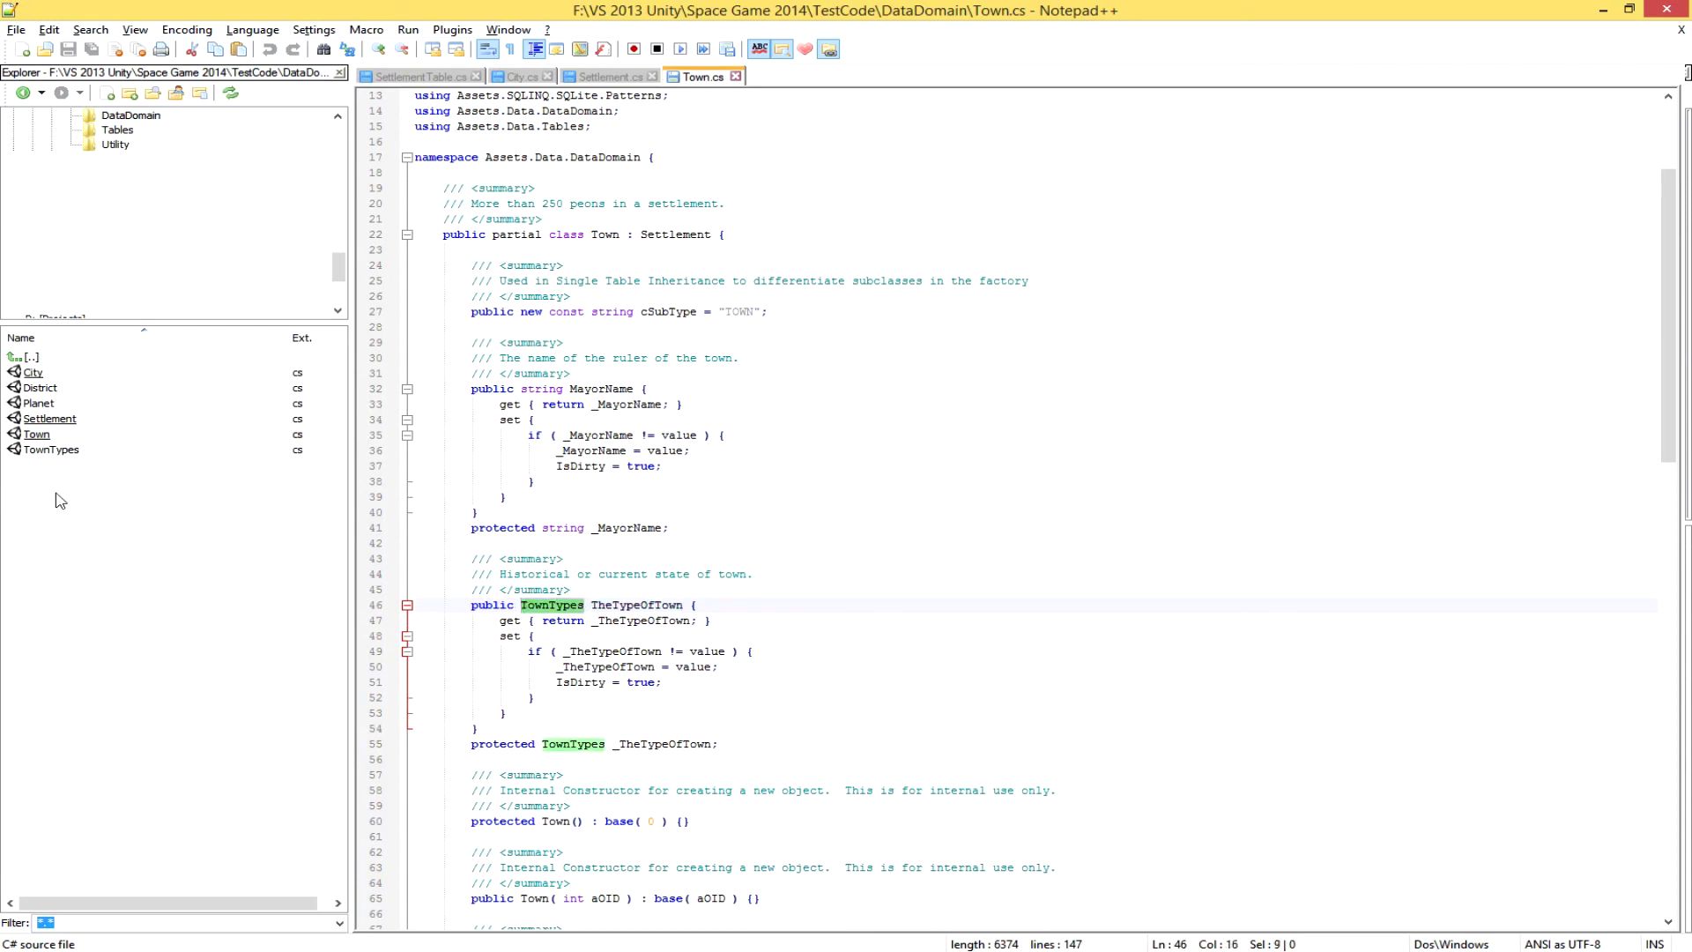
pyautogui.doubleClick(55, 451)
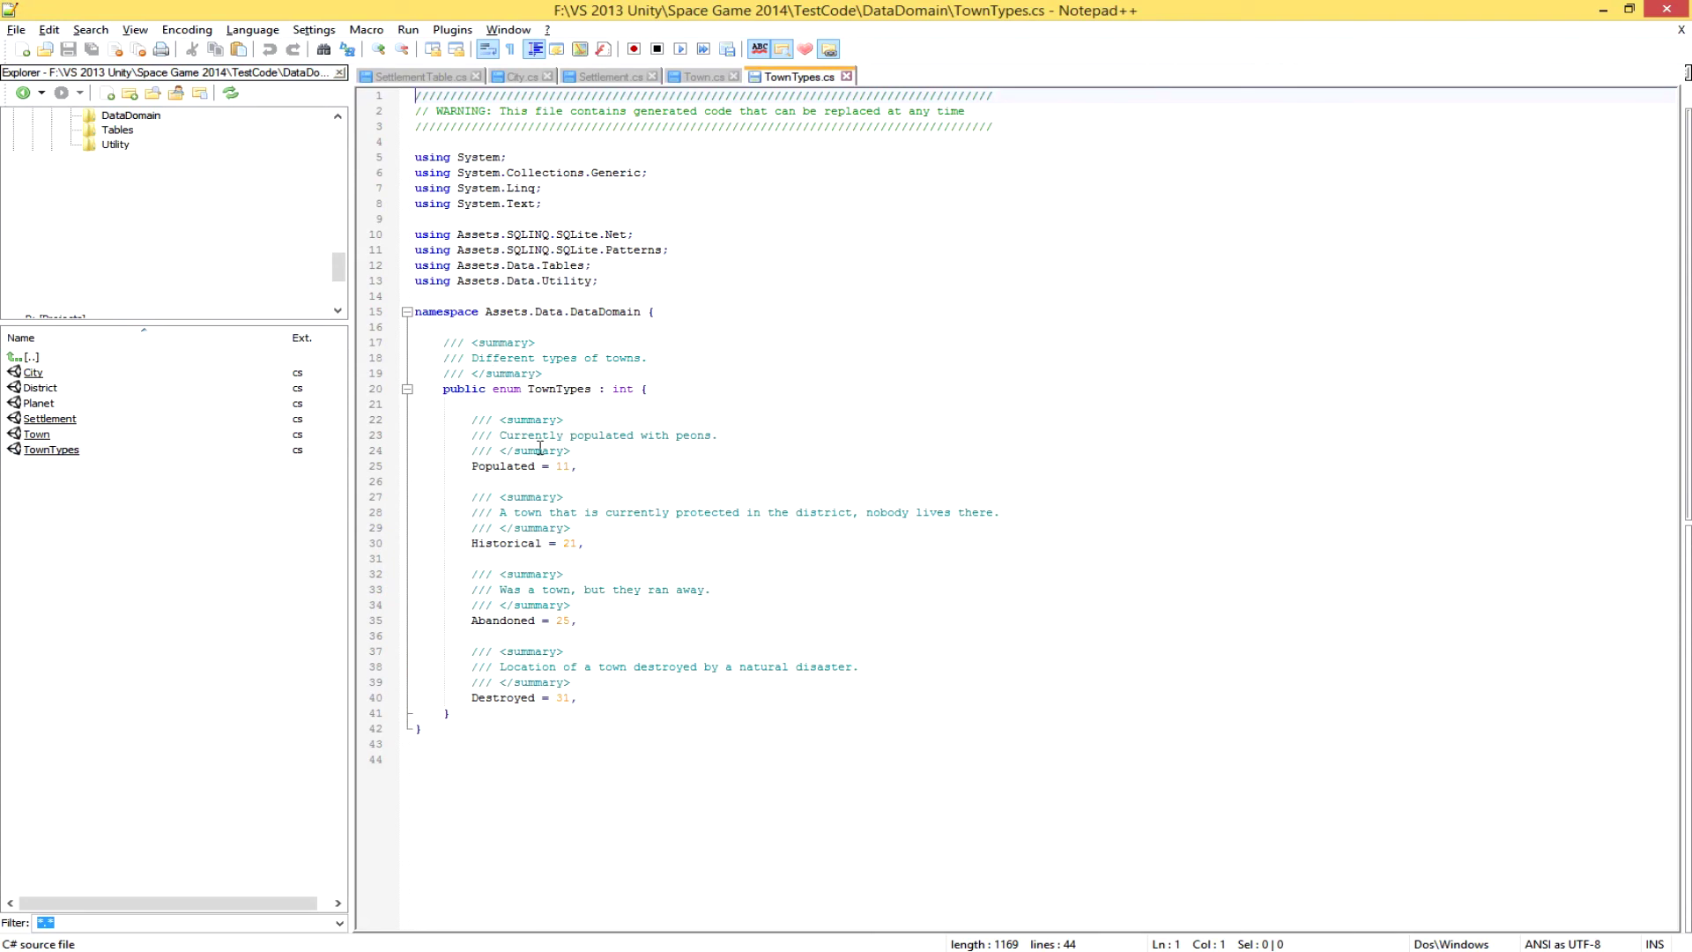
# Return to Town.cs and examine how the constructor and the Save method convert TheTypeOfTown between TownTypes and int.
pyautogui.doubleClick(37, 434)
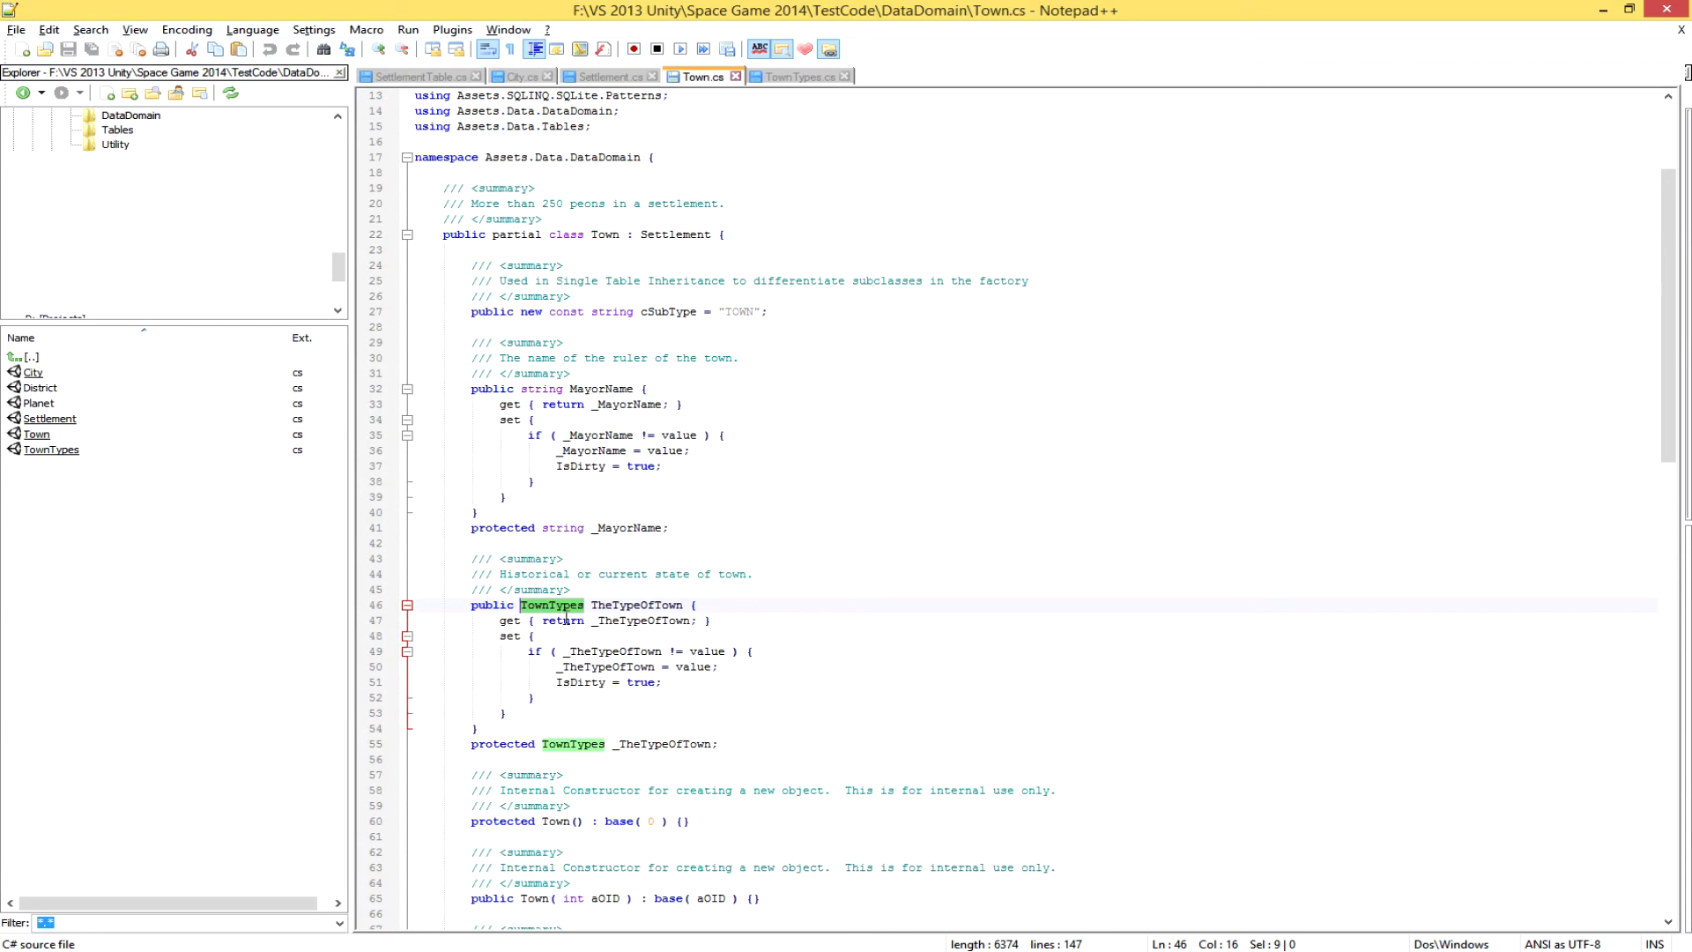
pyautogui.scroll(-11, 1198, 728)
pyautogui.scroll(-4, 1197, 728)
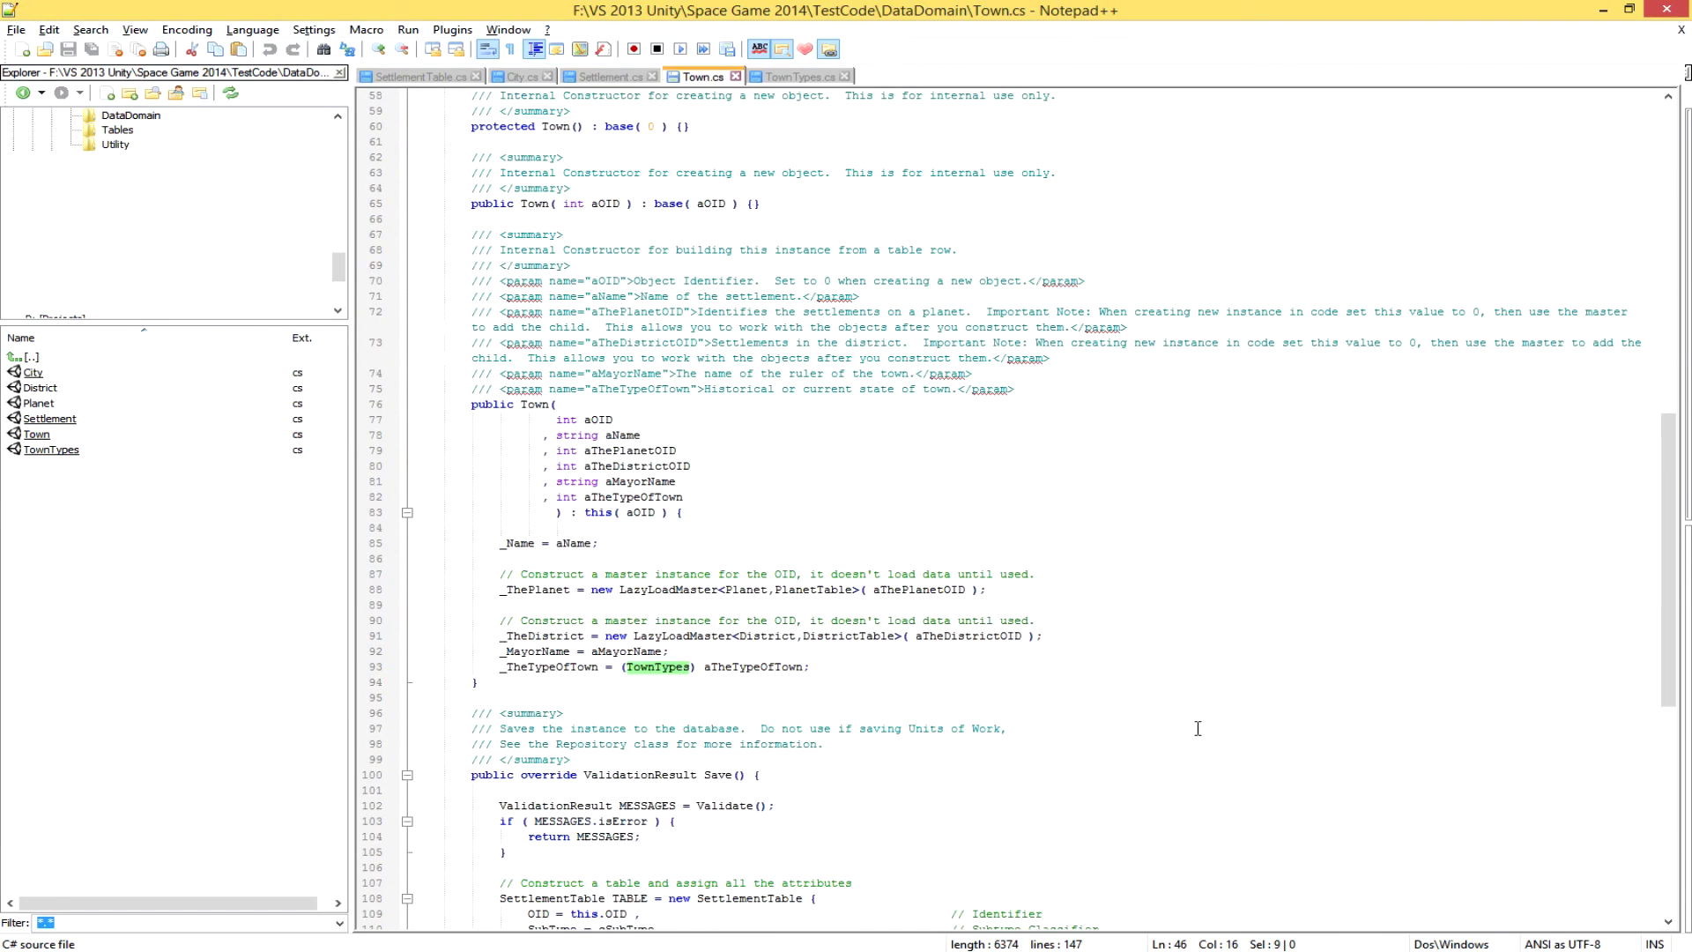
pyautogui.moveTo(816, 671); pyautogui.dragTo(502, 667)
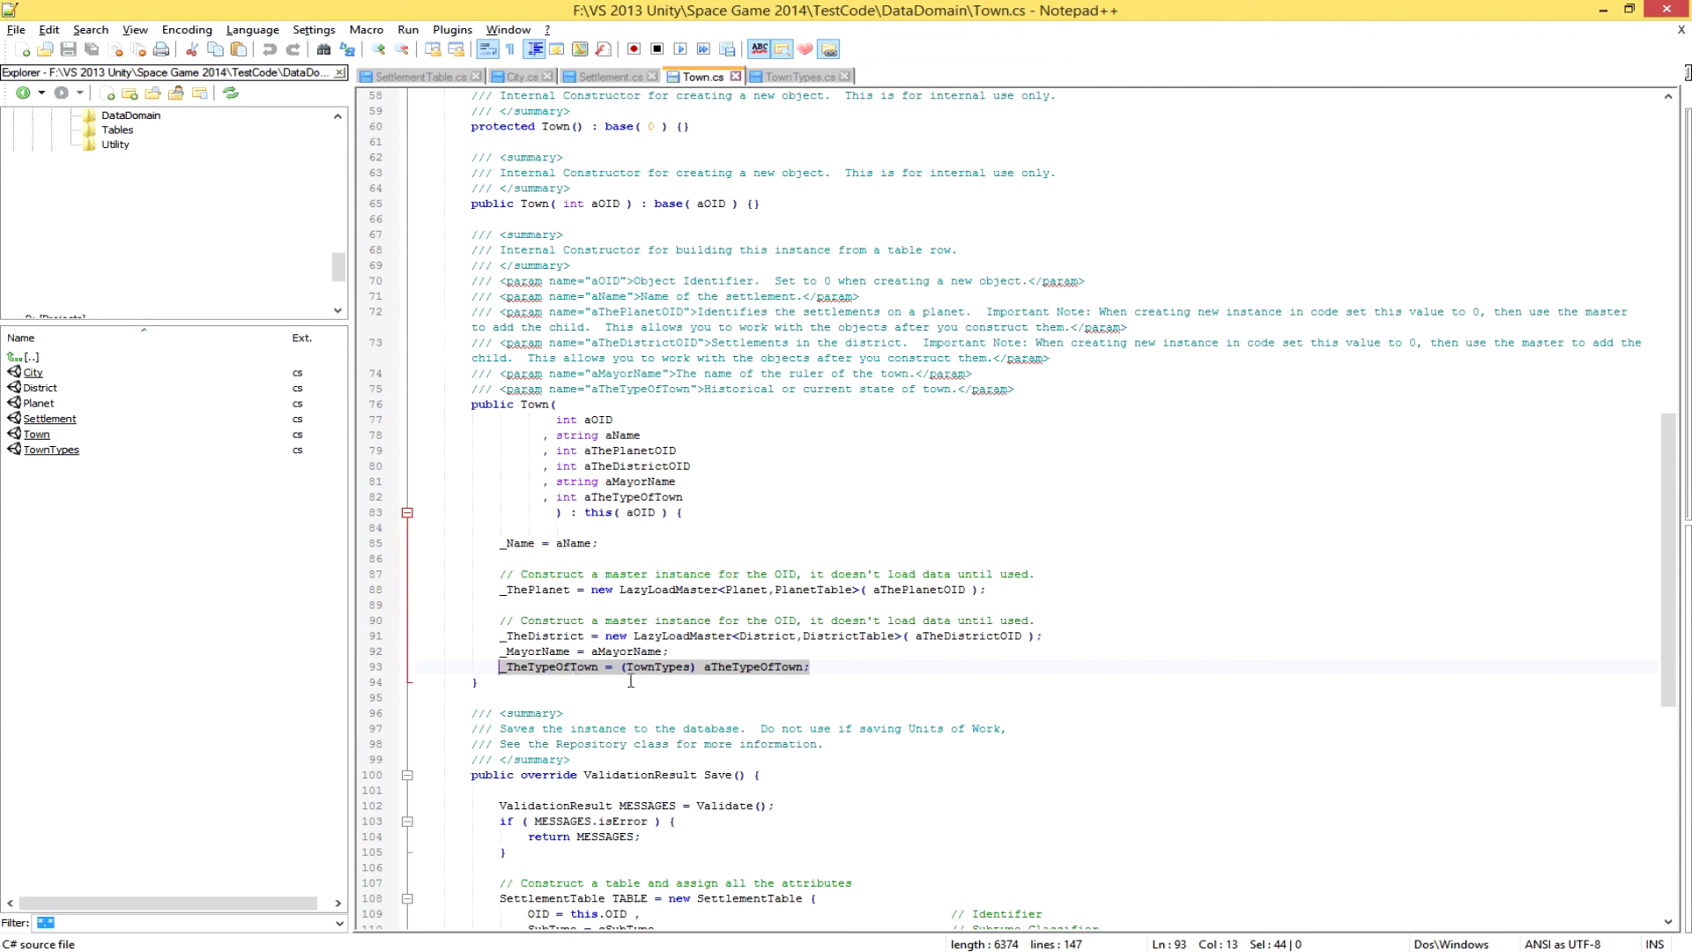
pyautogui.scroll(-6, 1037, 762)
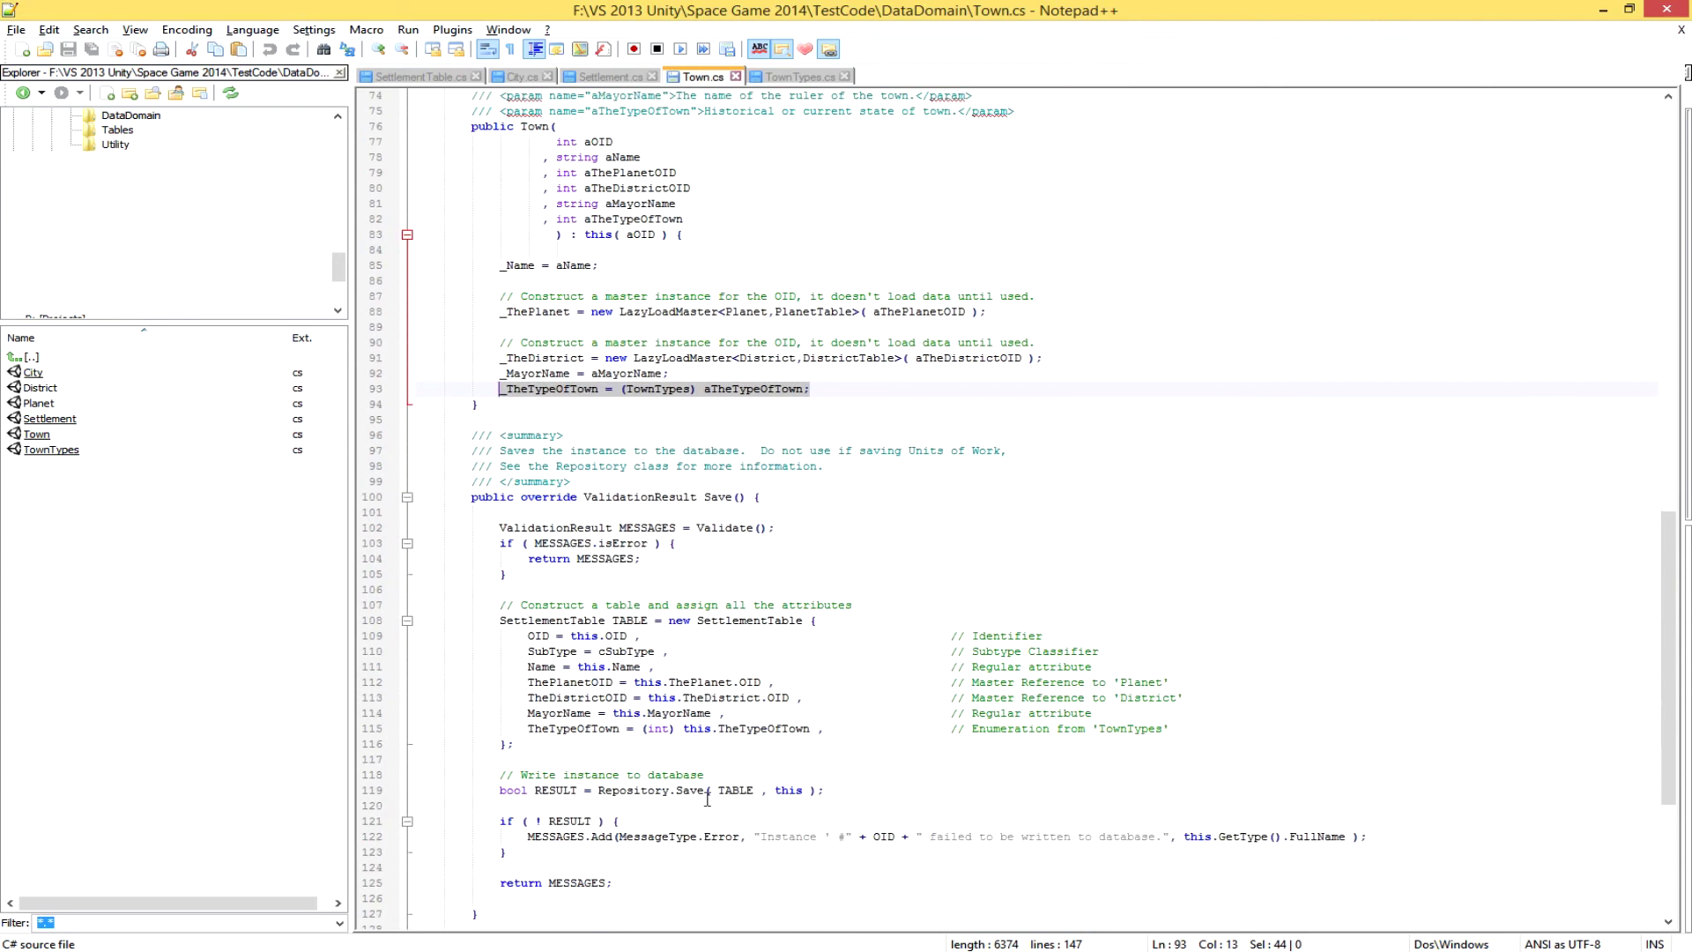
pyautogui.moveTo(528, 728); pyautogui.dragTo(825, 736)
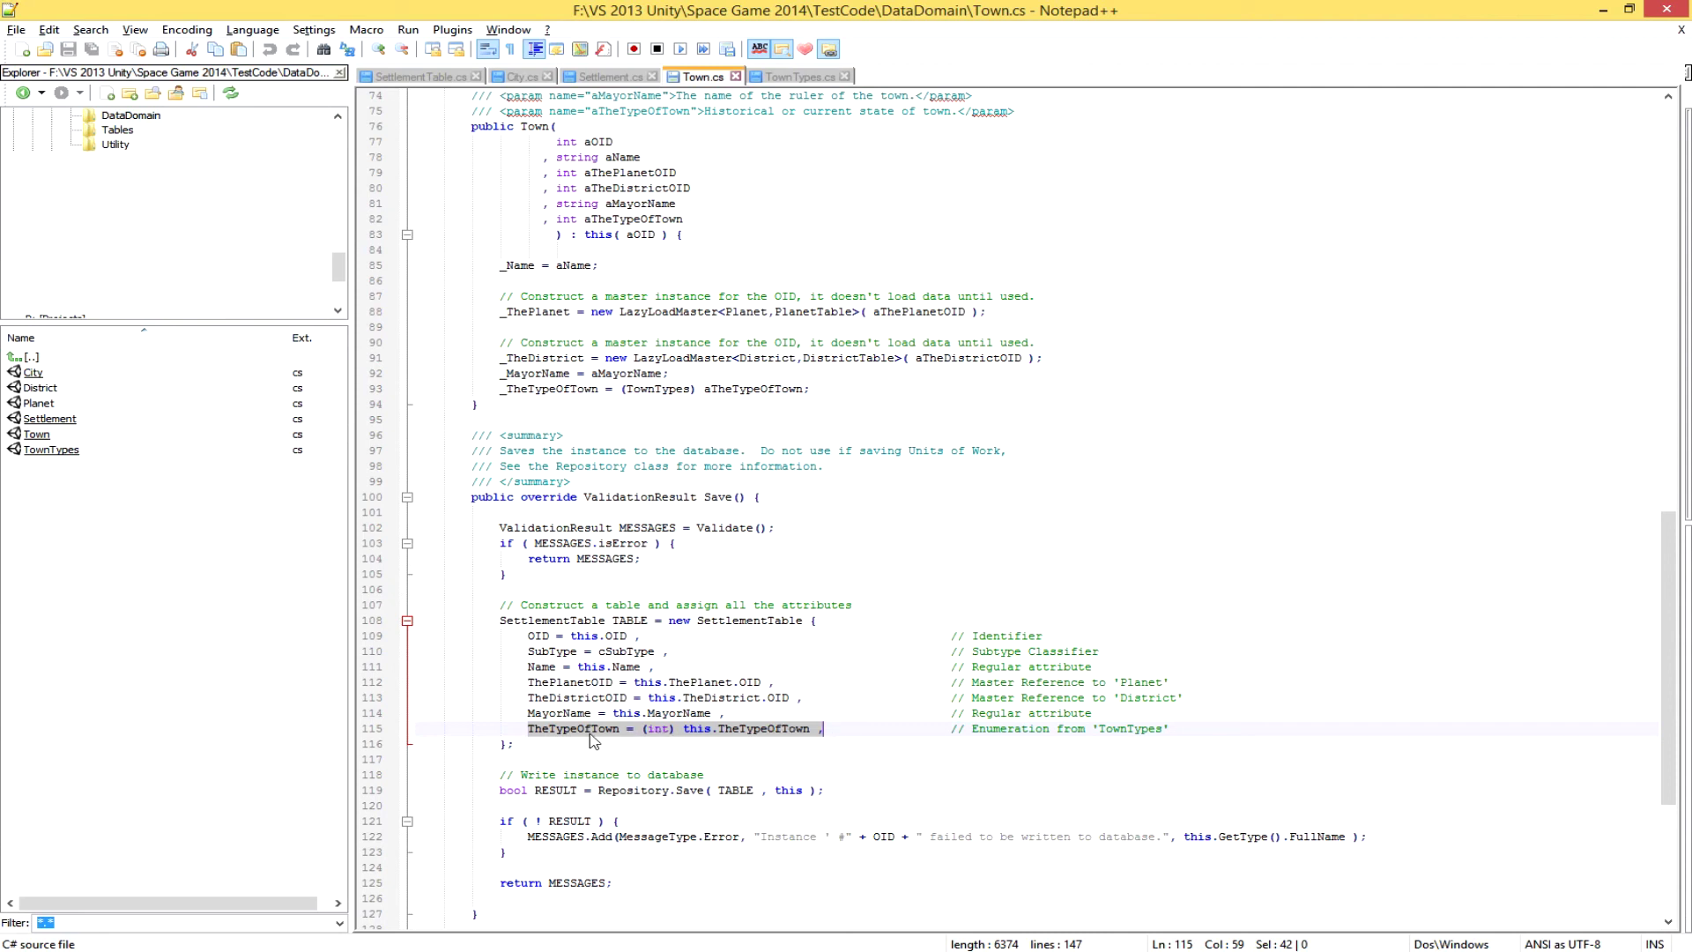
pyautogui.click(795, 728)
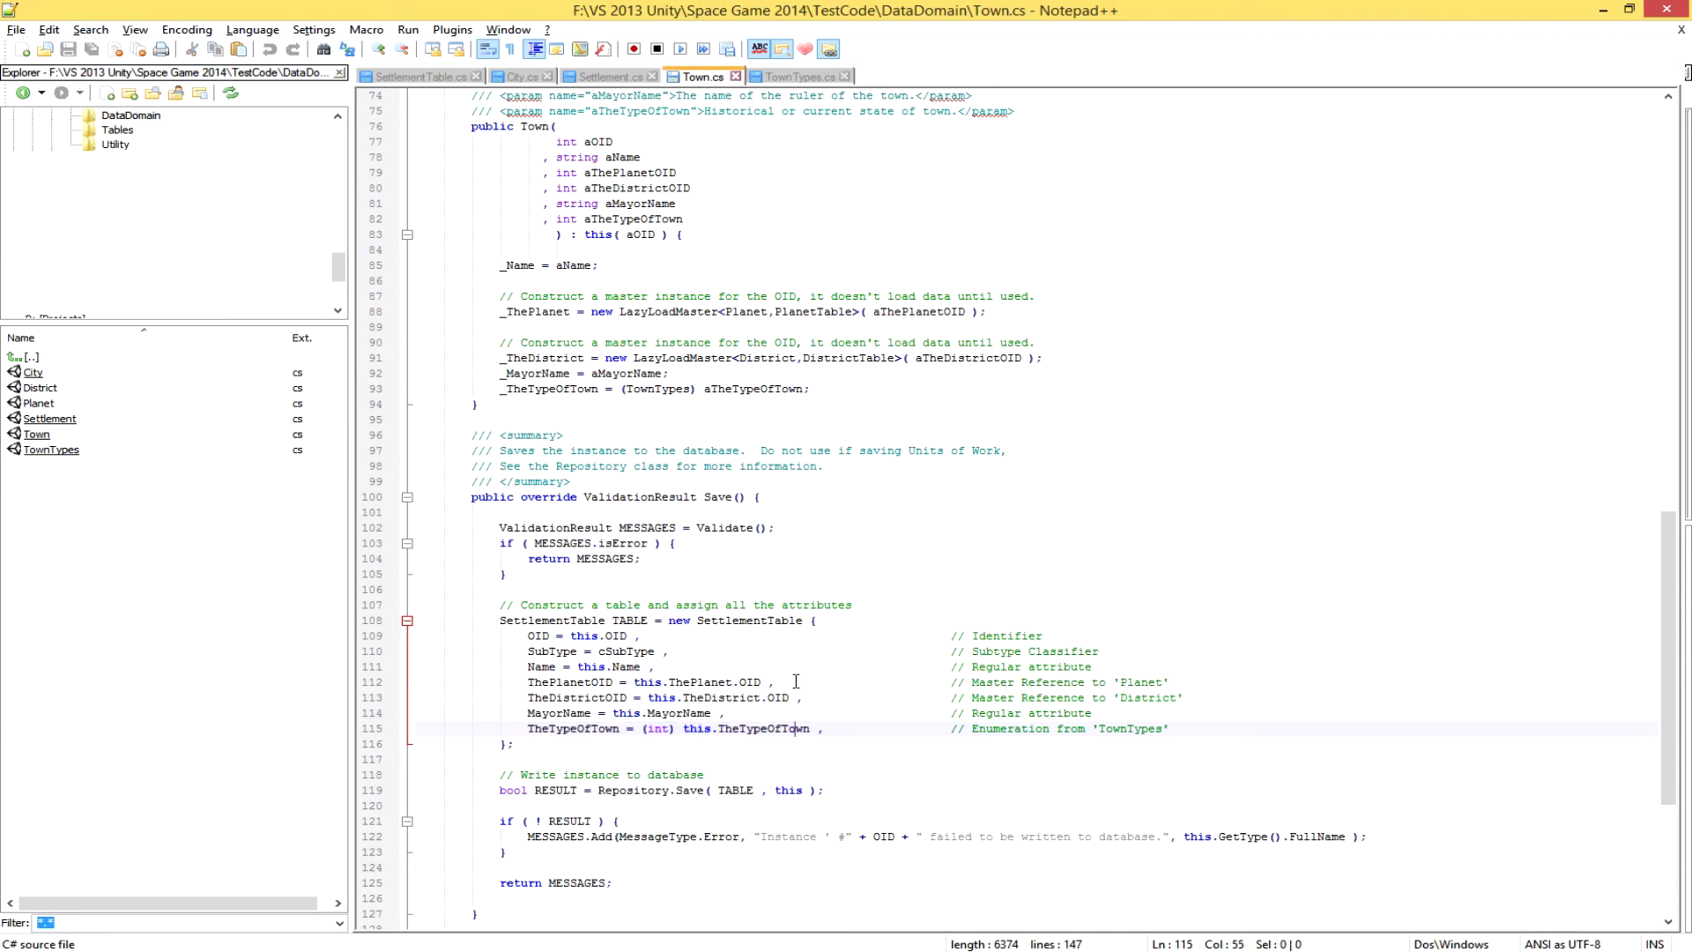
# Enlarge the file list, open SettlementTable.cs from the Tables folder, and examine its int TheTypeOfTown property.
pyautogui.click(40, 435)
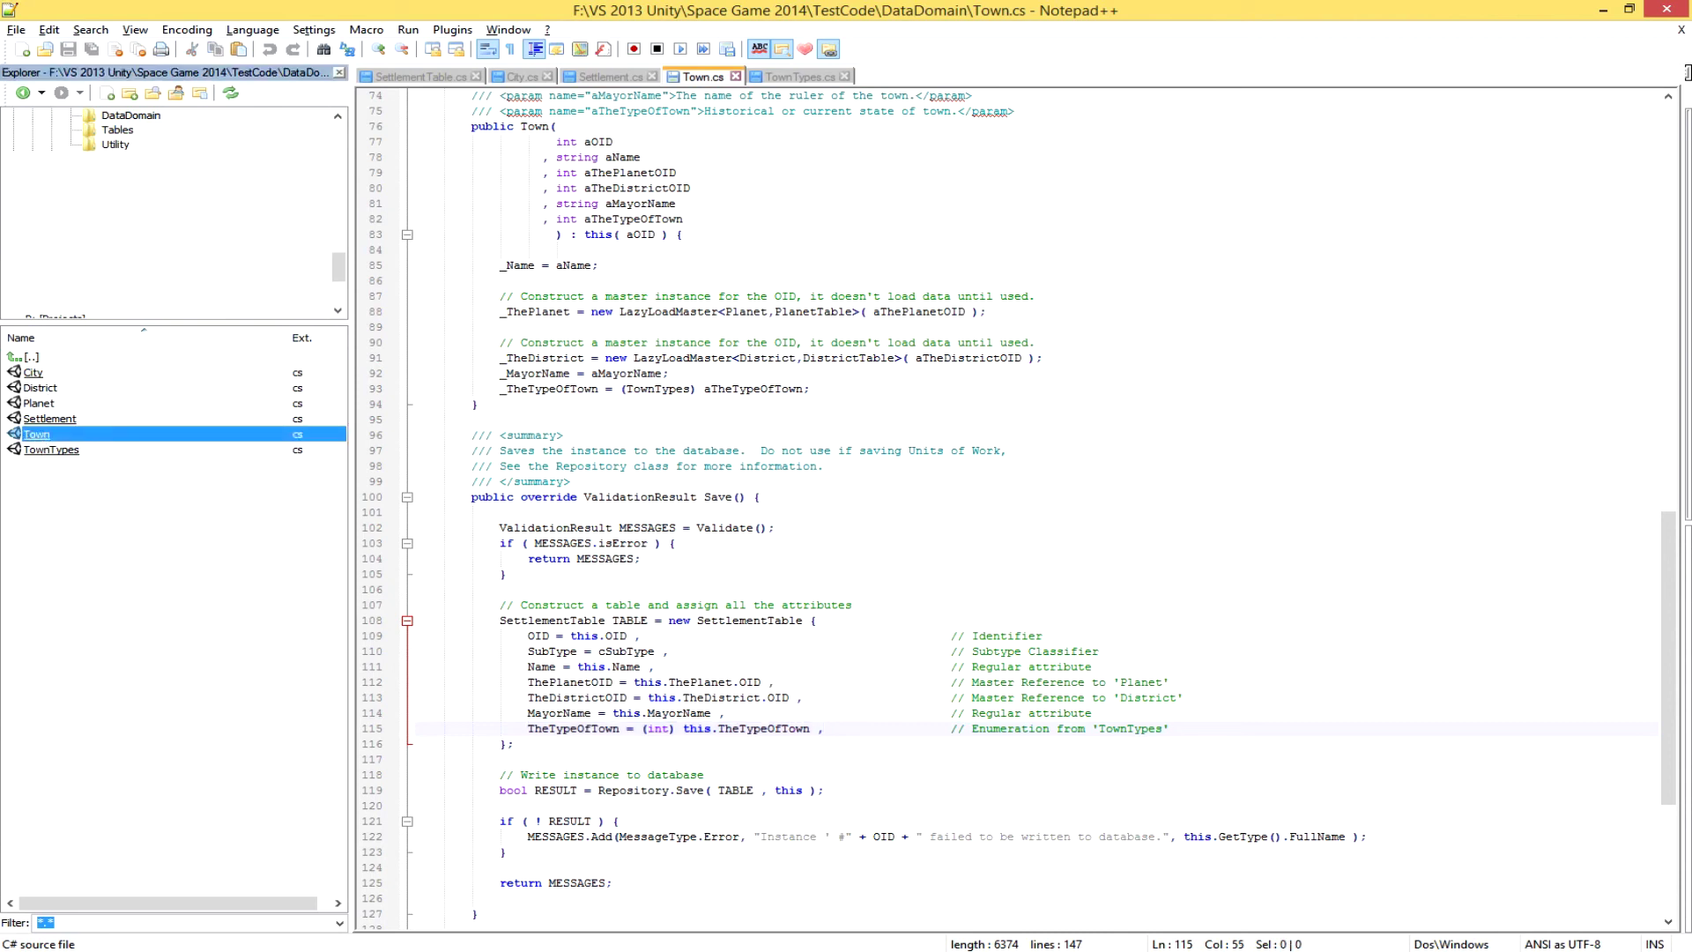
pyautogui.moveTo(203, 323); pyautogui.dragTo(158, 152)
pyautogui.click(118, 131)
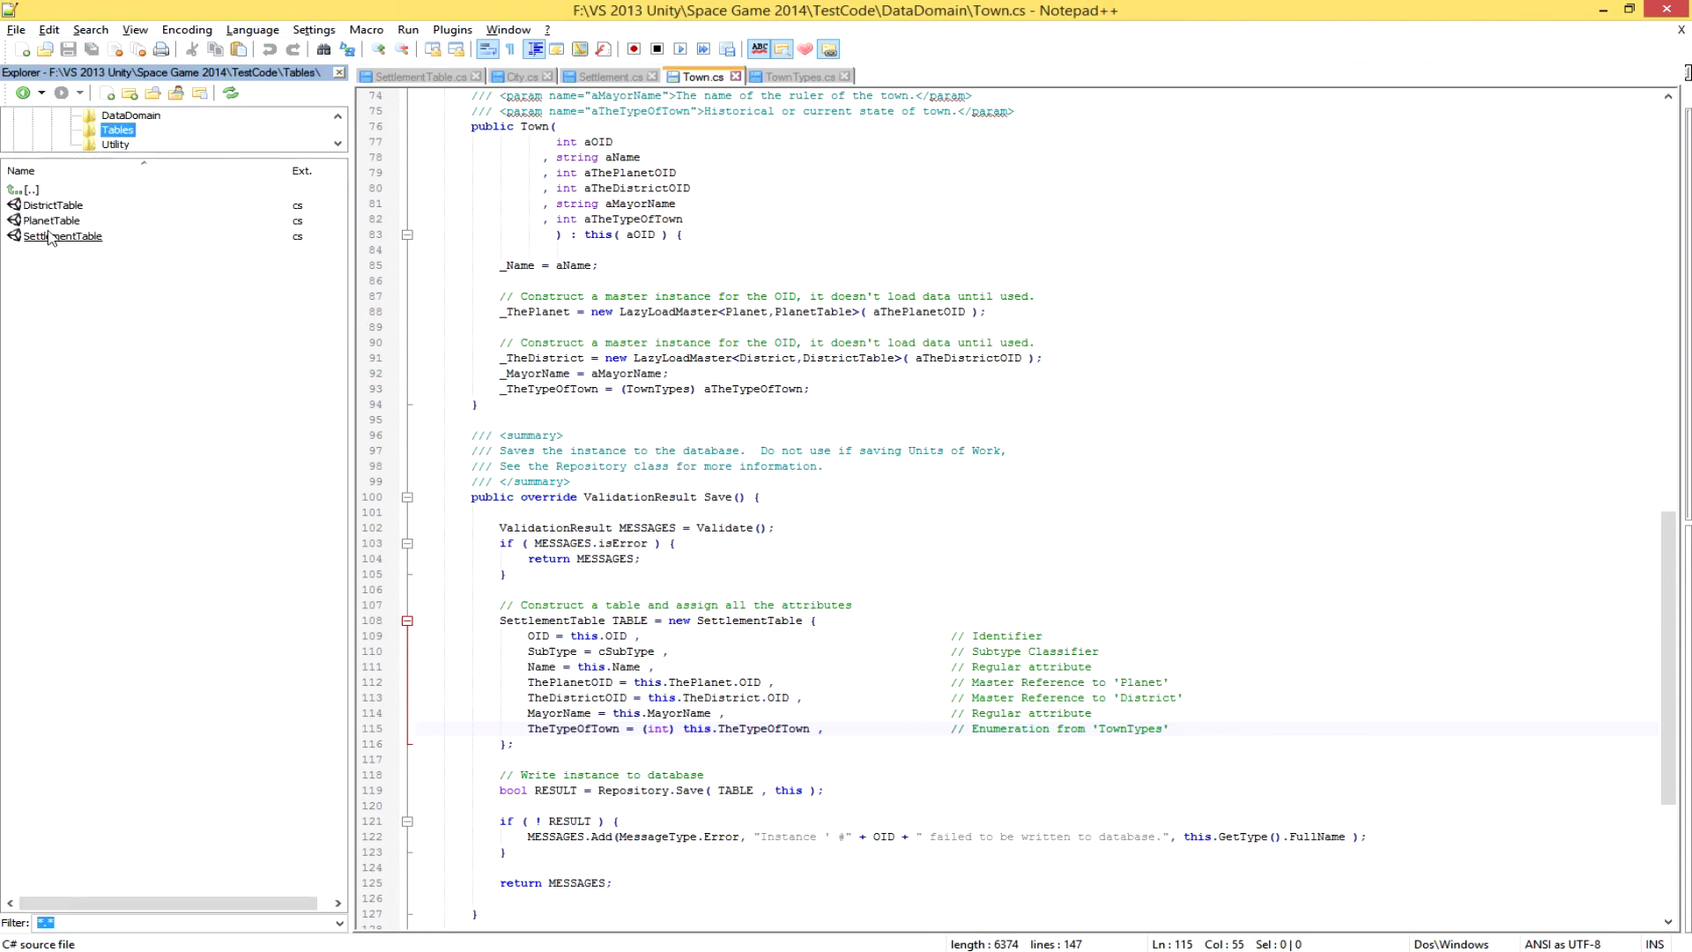
pyautogui.doubleClick(55, 237)
pyautogui.click(811, 579)
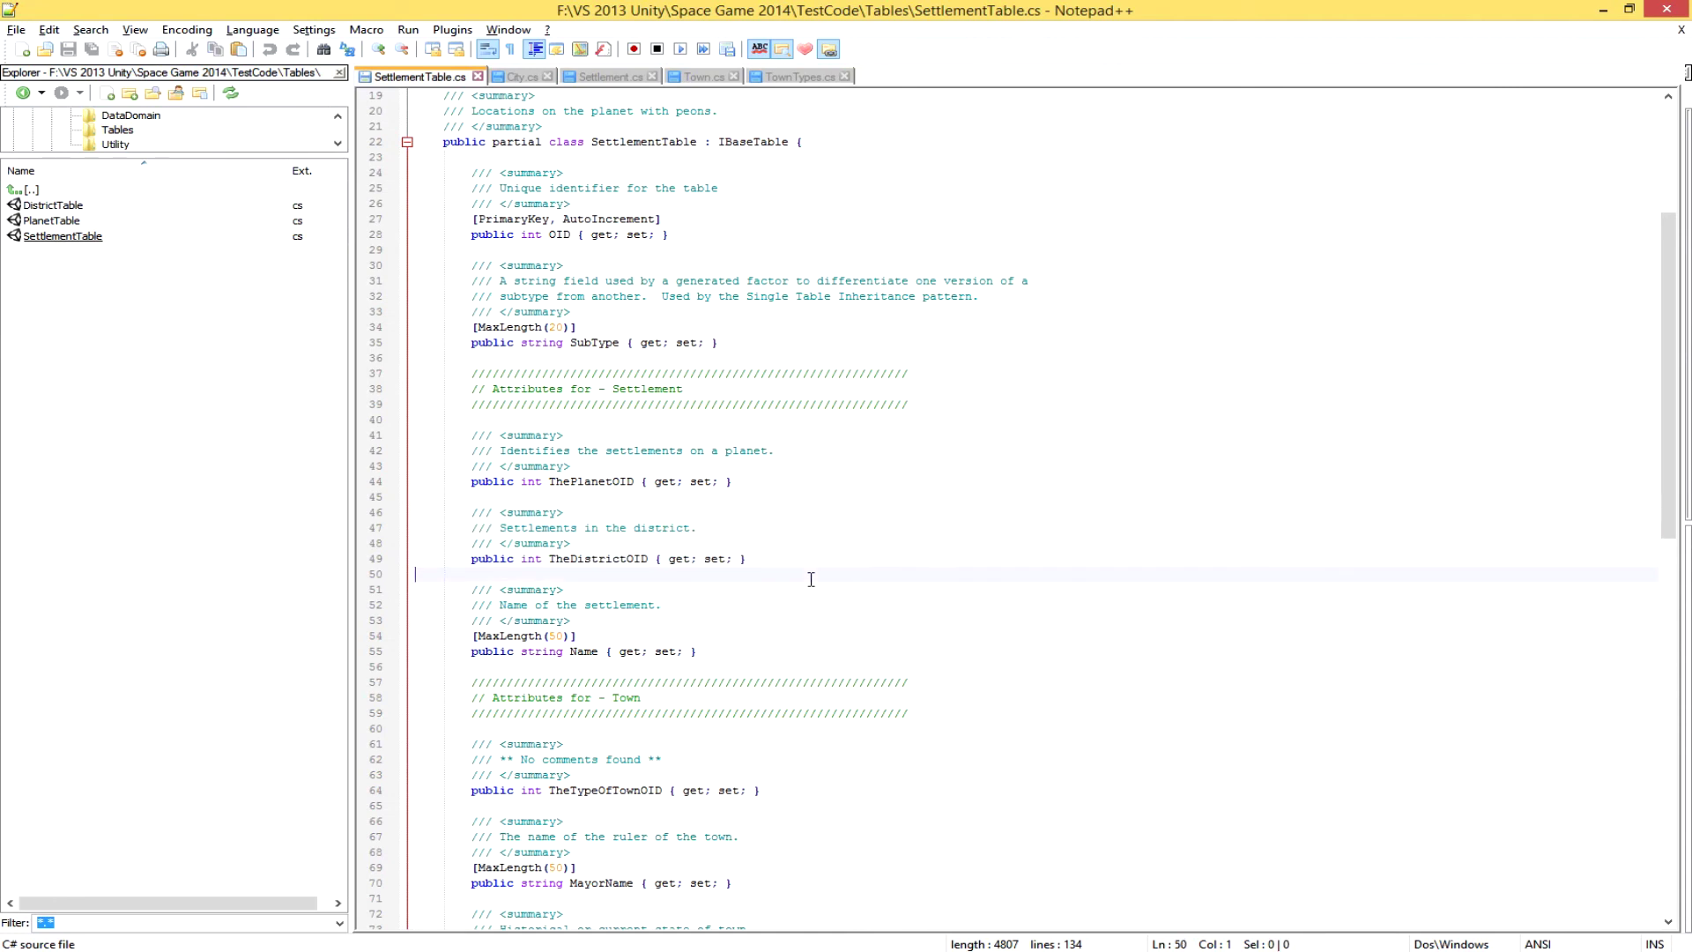
pyautogui.scroll(-6, 811, 579)
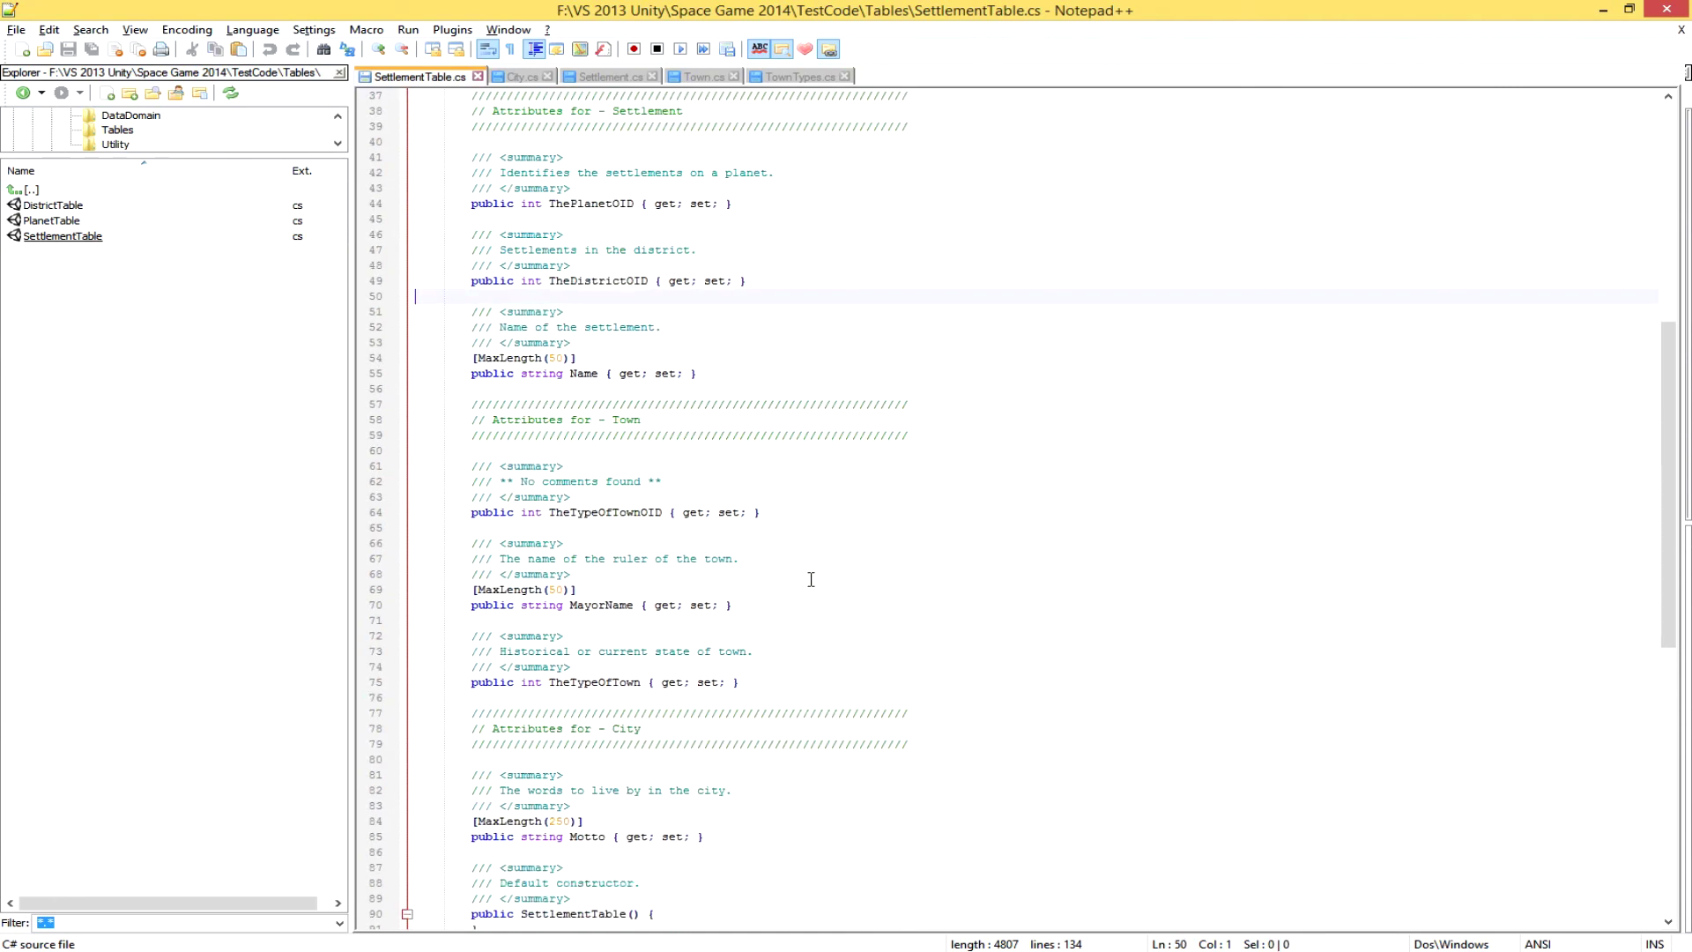
pyautogui.moveTo(519, 682); pyautogui.dragTo(747, 692)
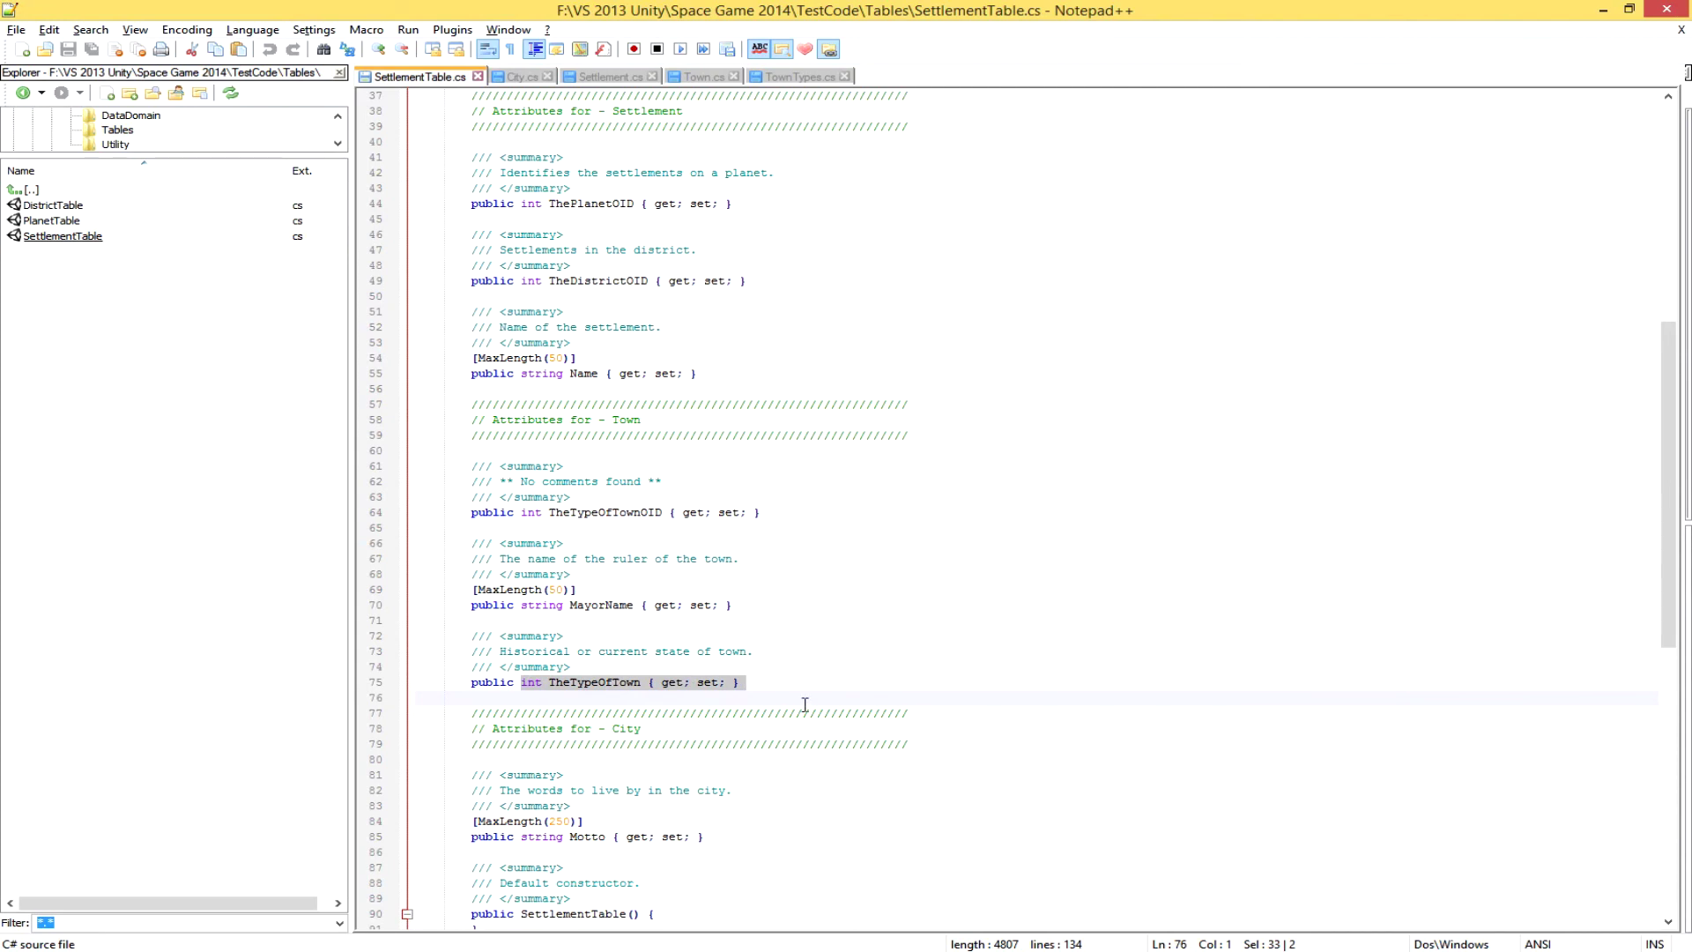
pyautogui.click(839, 670)
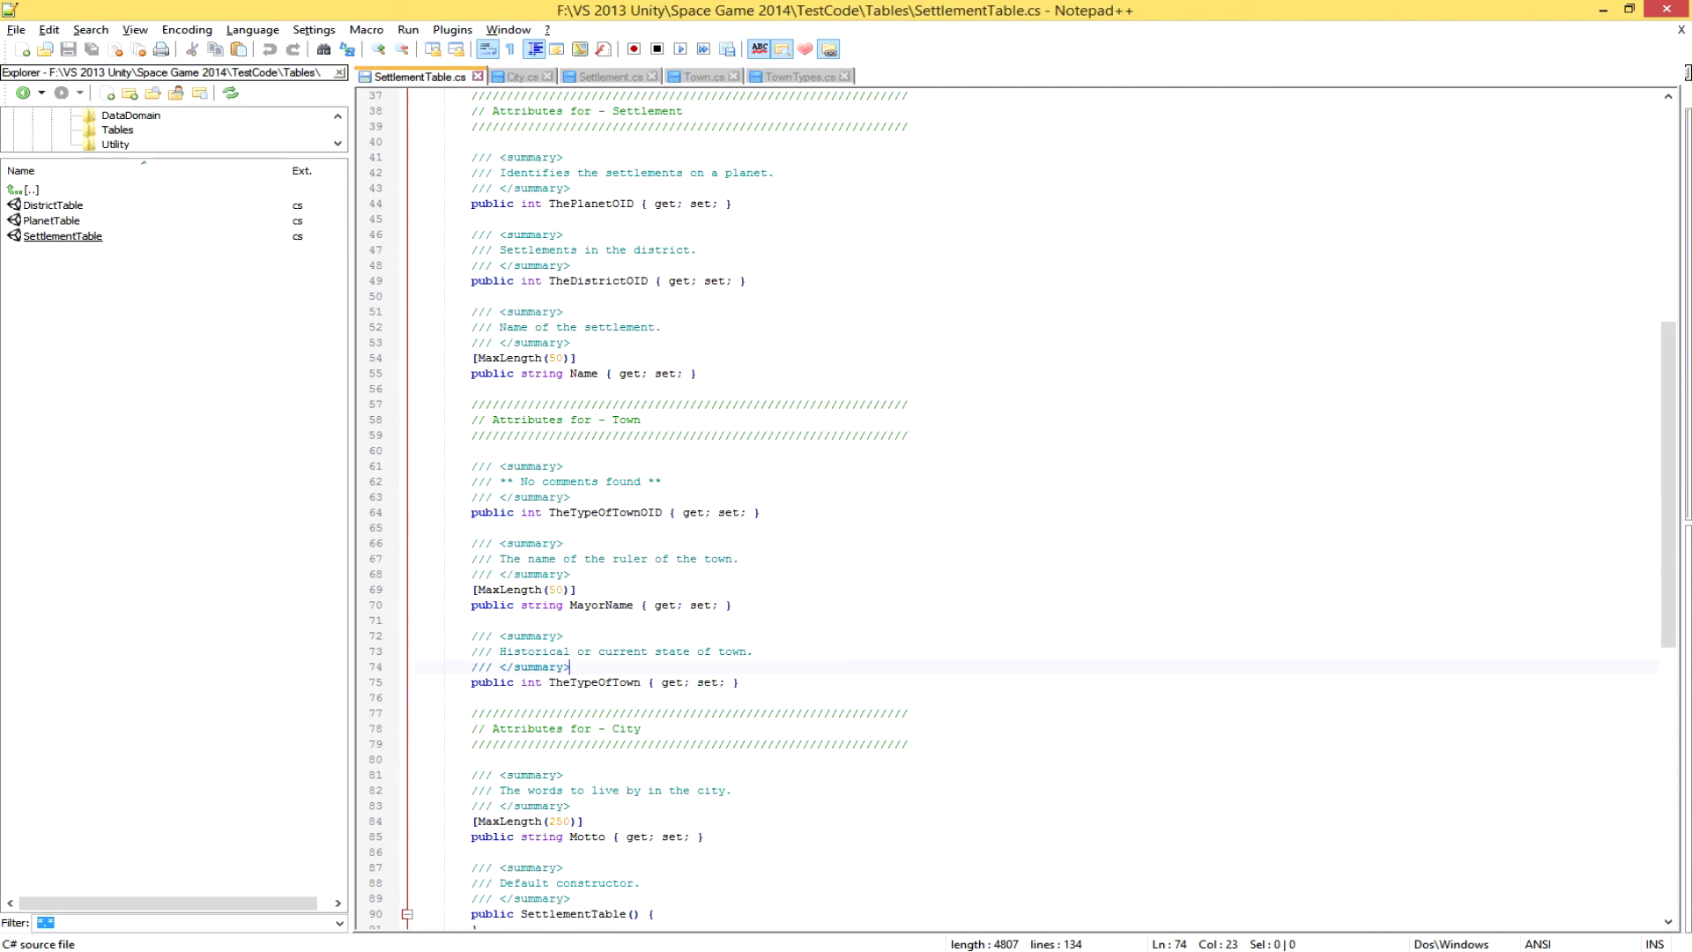
# Switch to Software Ideas Modeler and move the District association's Settlements role label to just above its 0..* multiplicity.
pyautogui.hotkey('alt', 'Tab')
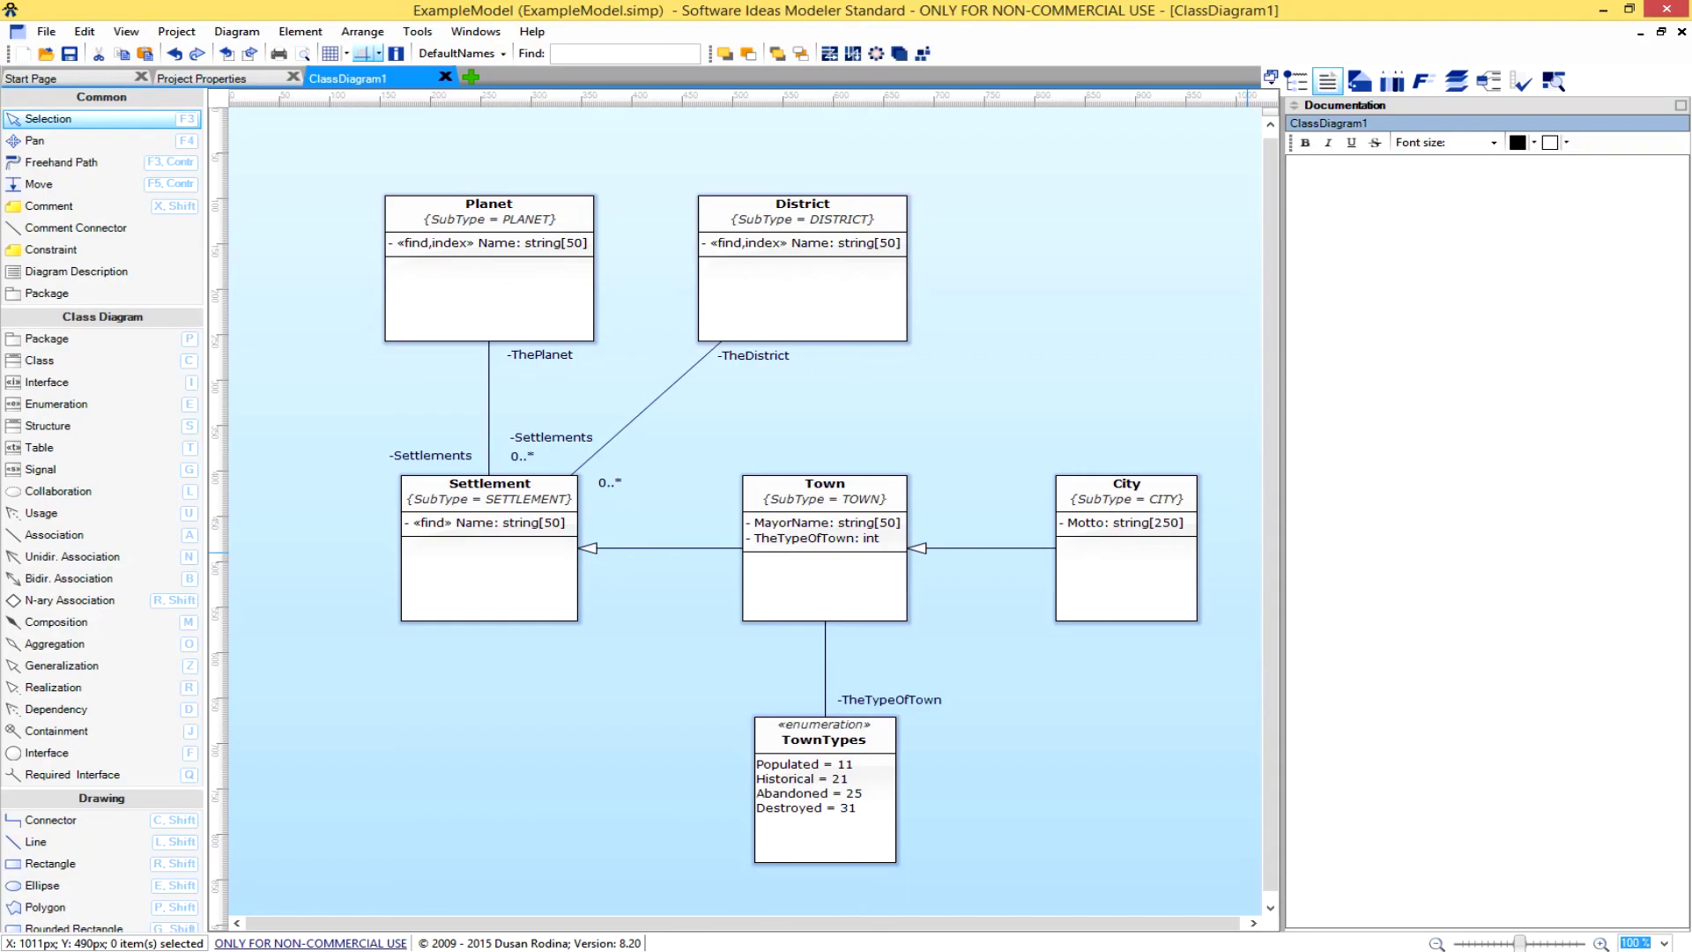
pyautogui.moveTo(401, 247)
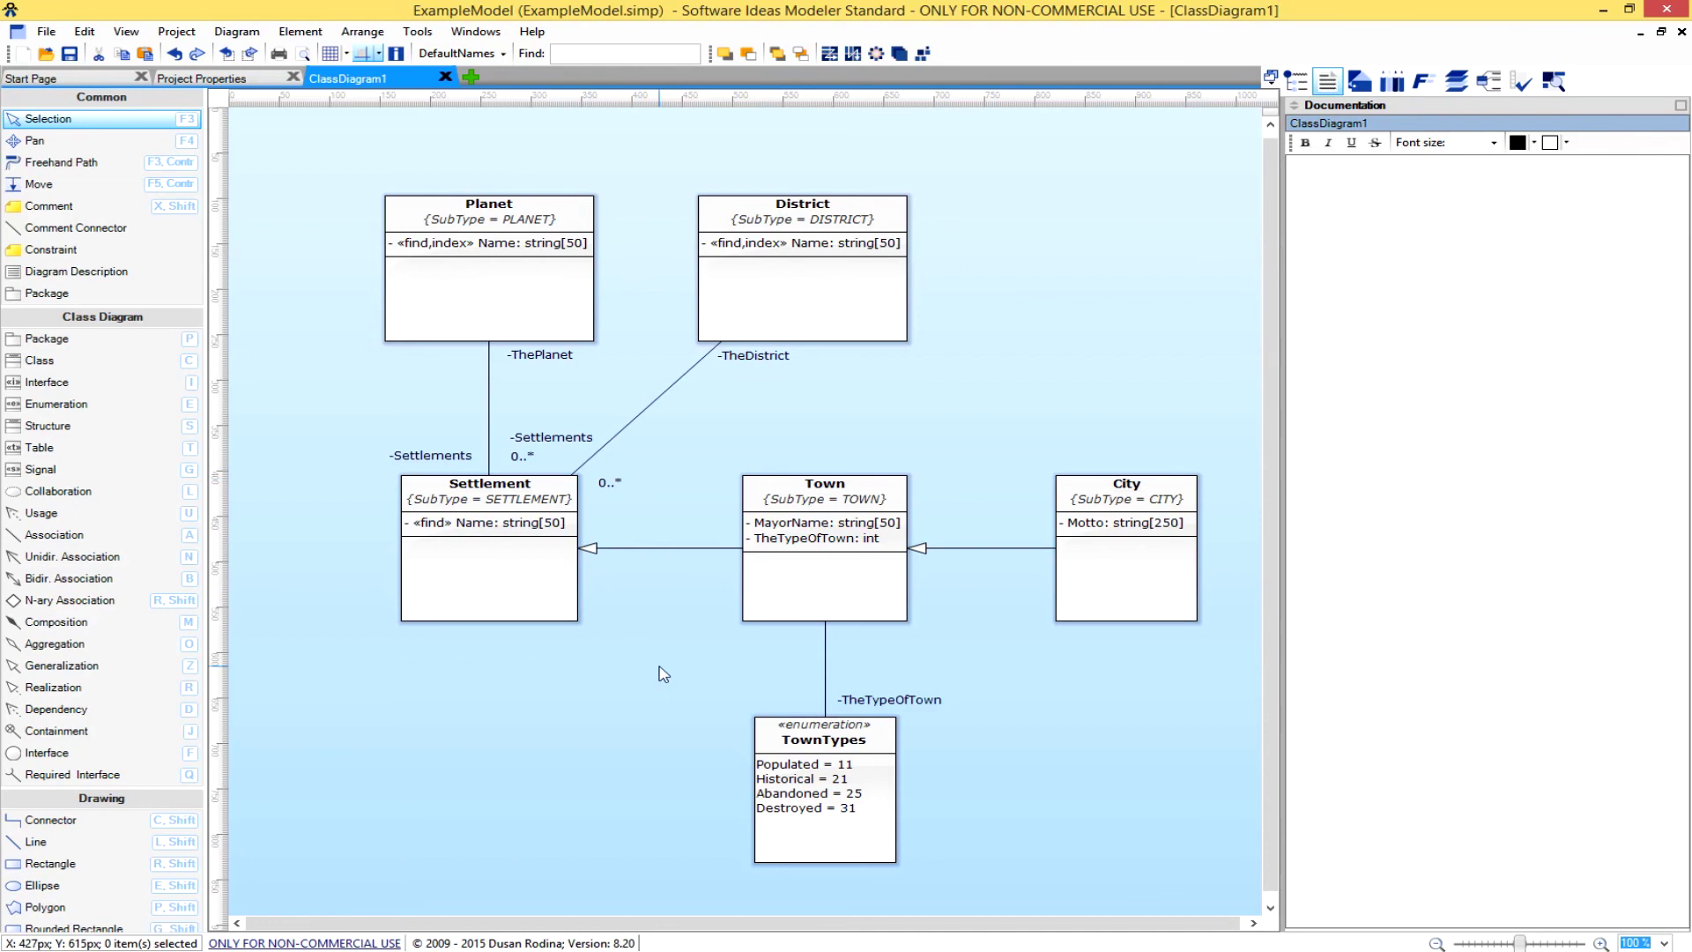
pyautogui.moveTo(565, 443); pyautogui.dragTo(662, 465)
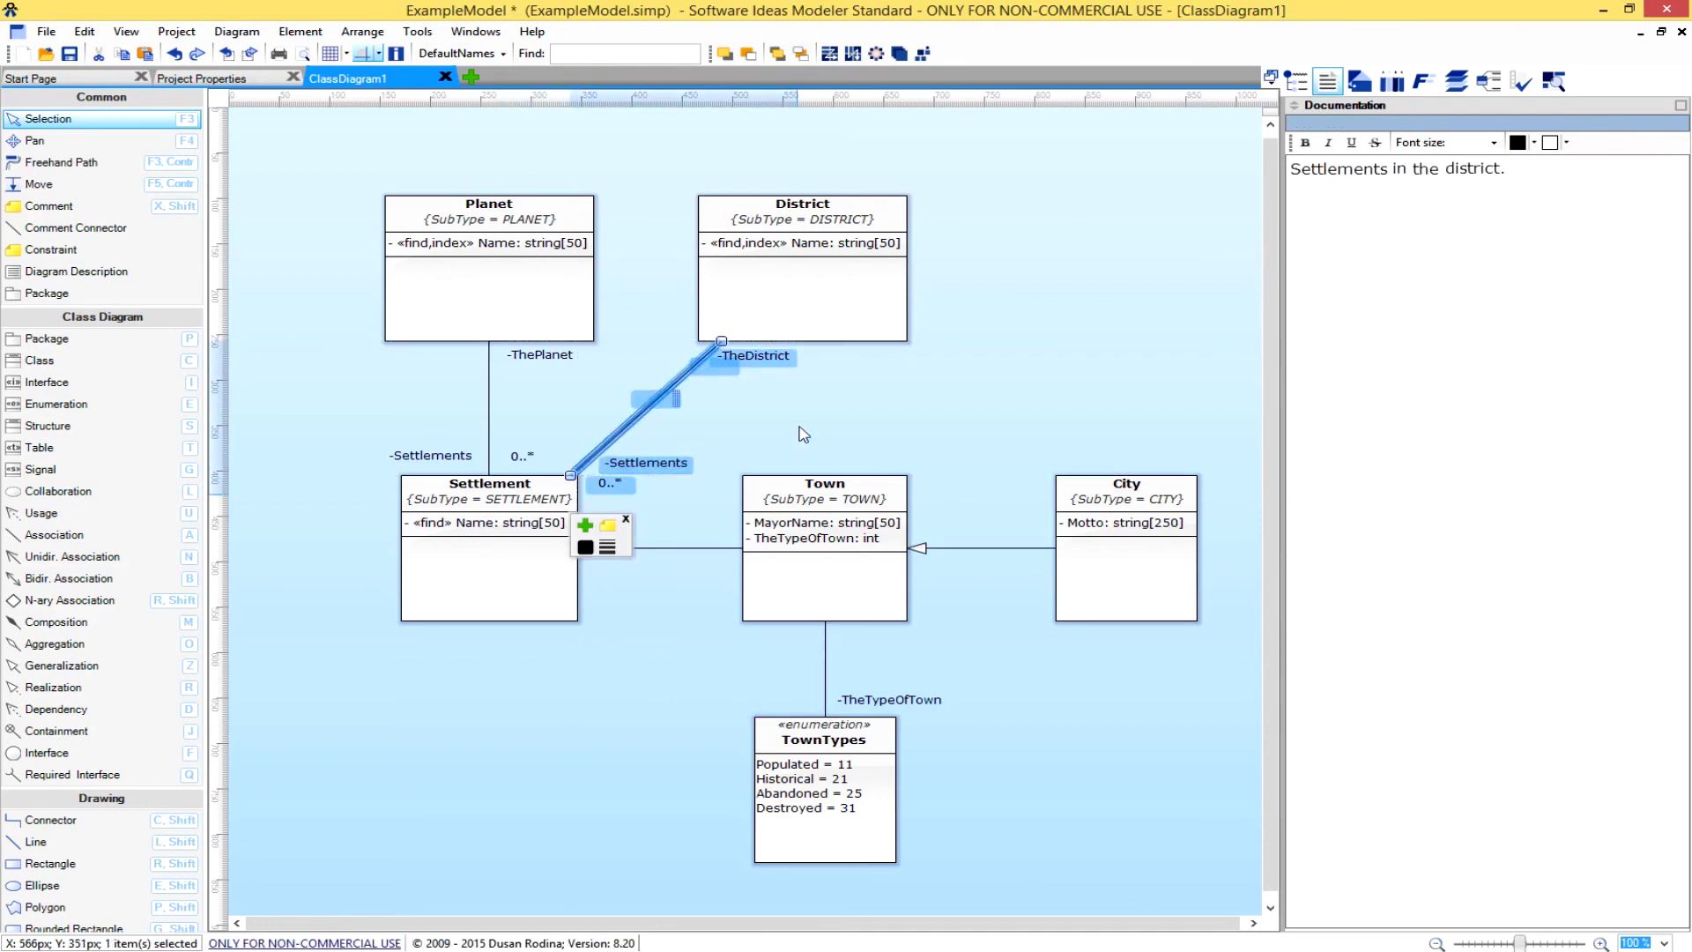
pyautogui.click(804, 434)
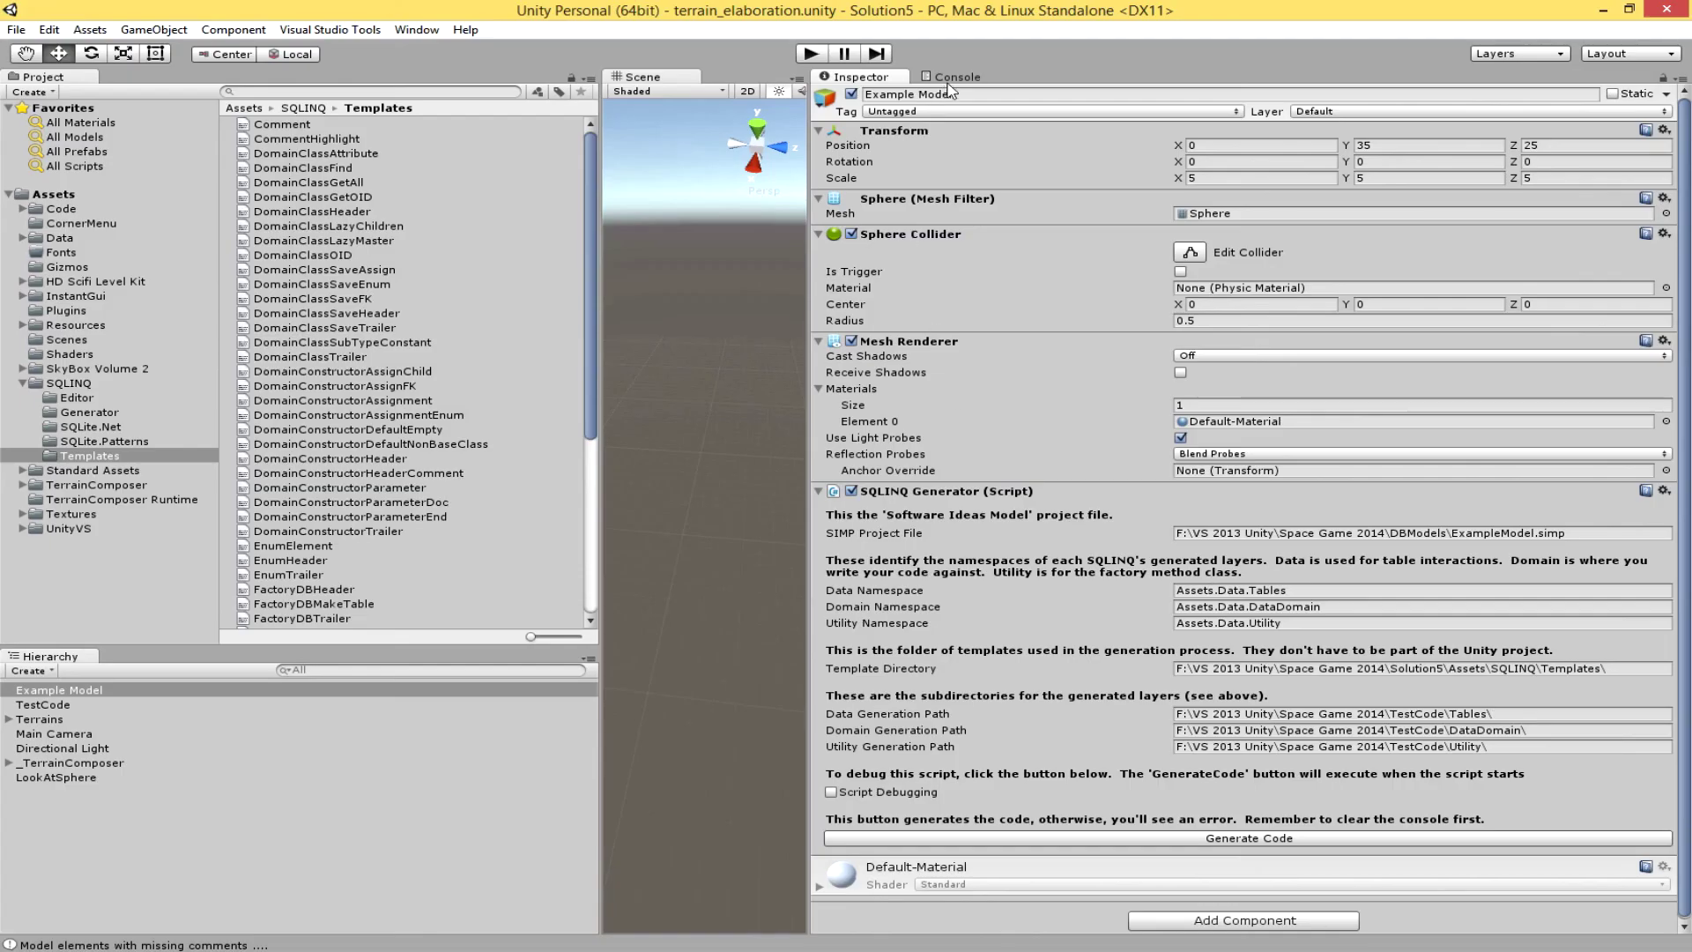
# In Unity, enlarge the console's detail area and highlight the total number of generated lines in the log.
pyautogui.click(950, 81)
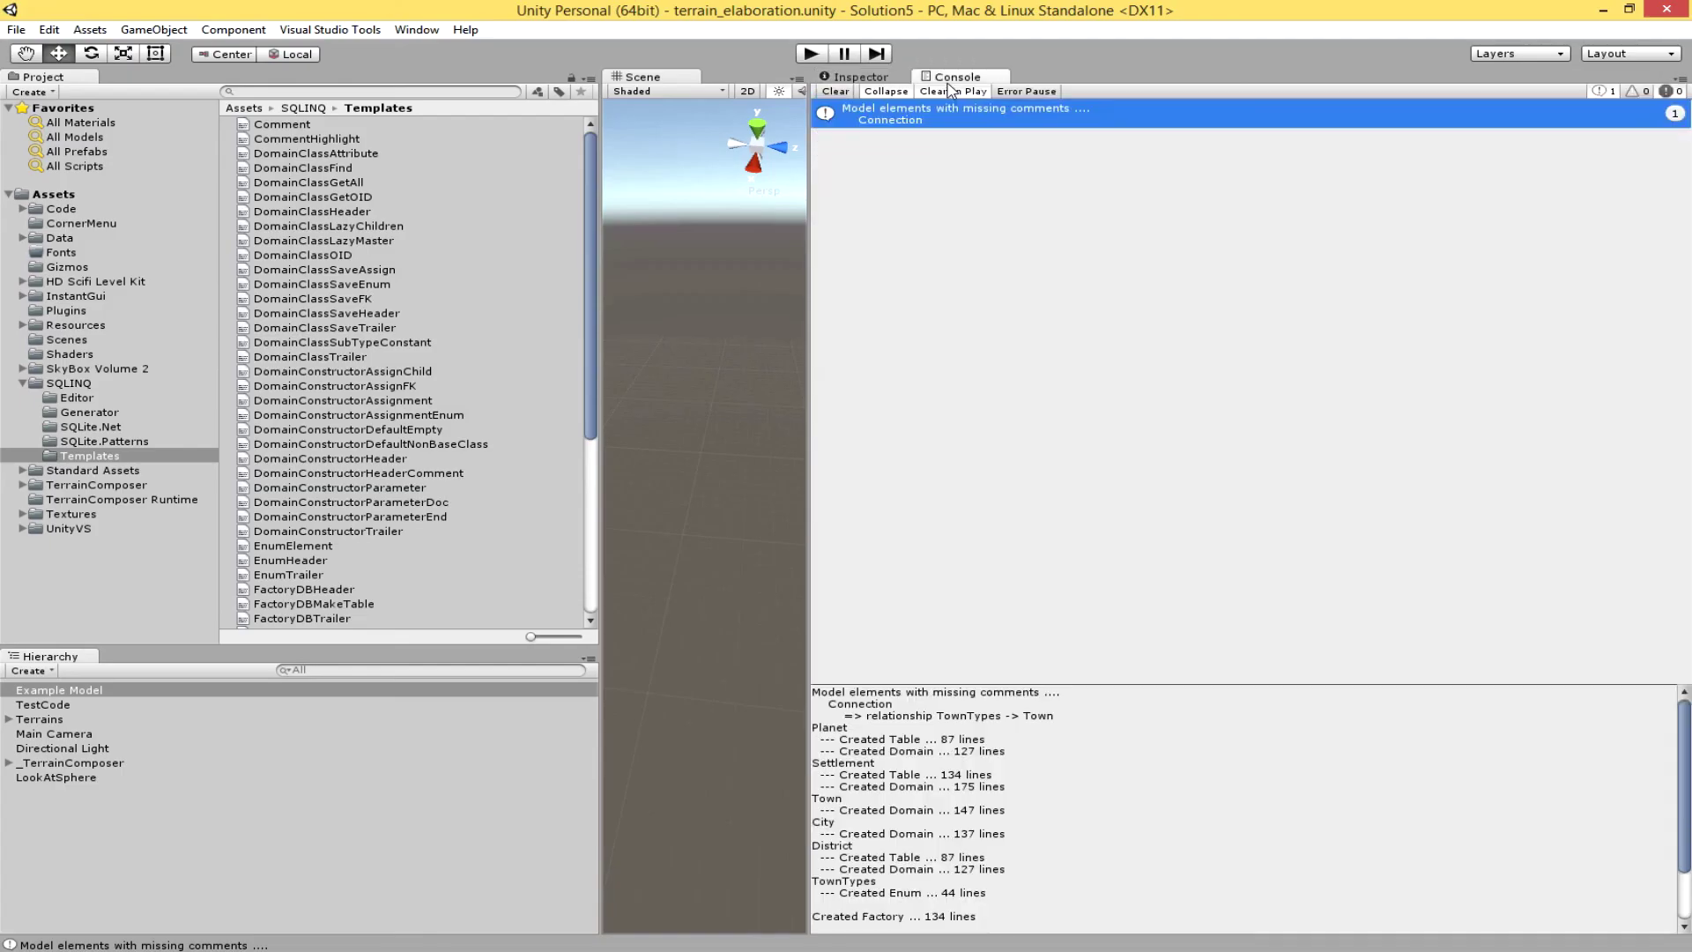
pyautogui.moveTo(1098, 685); pyautogui.dragTo(1050, 414)
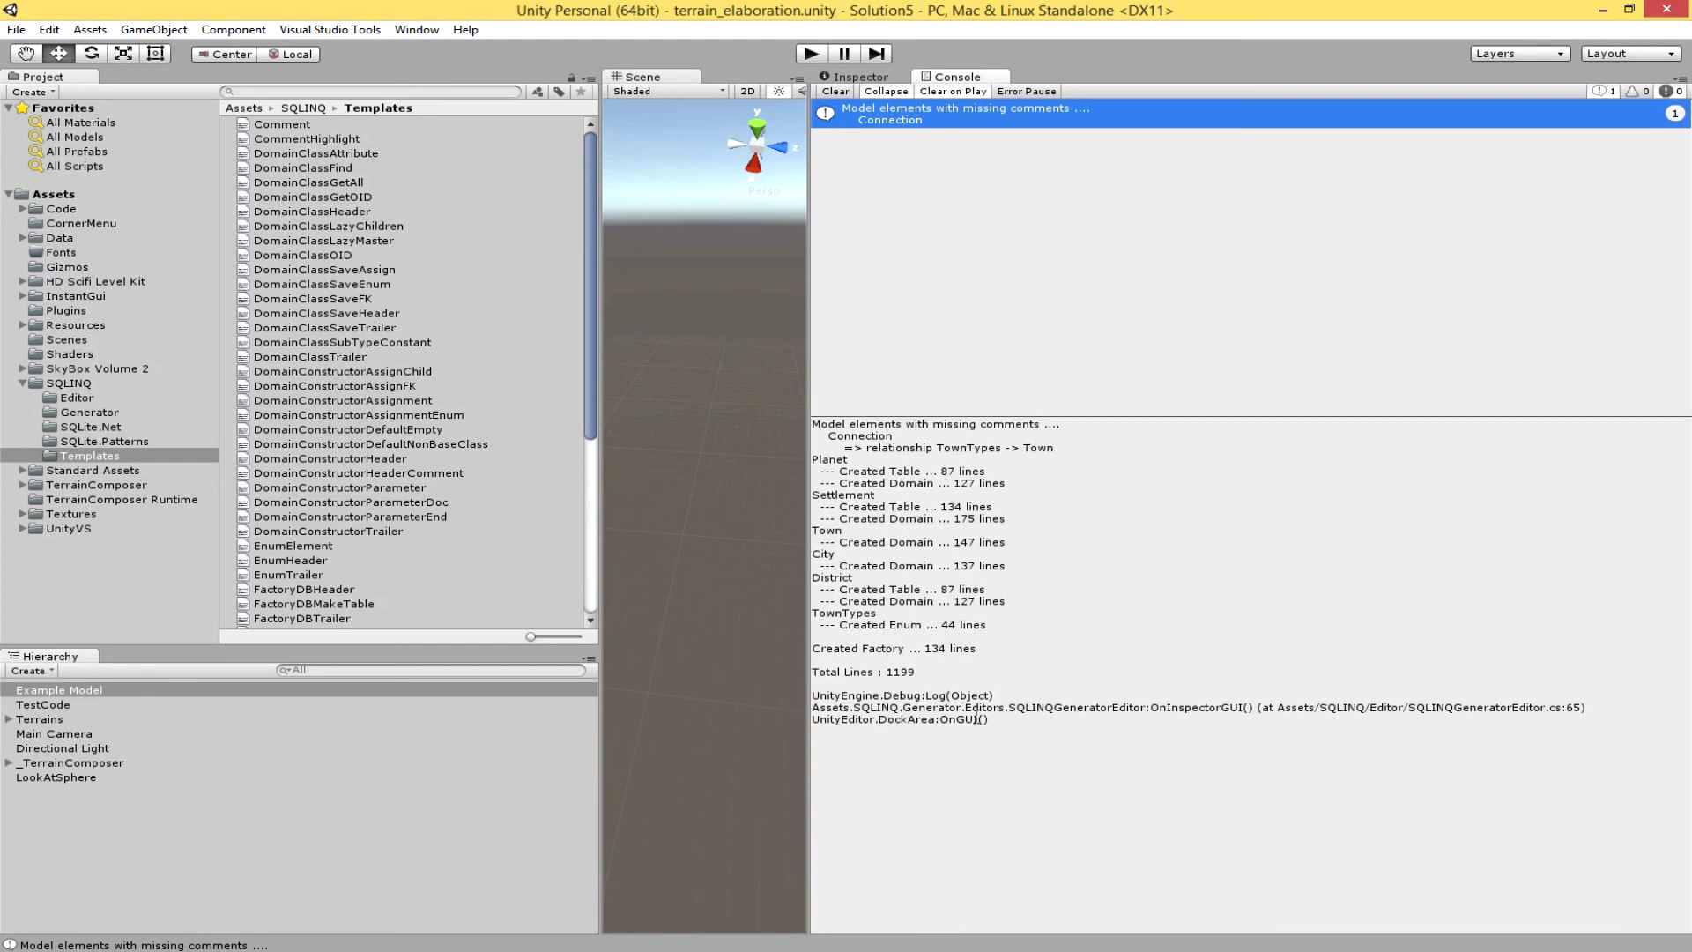
pyautogui.doubleClick(899, 674)
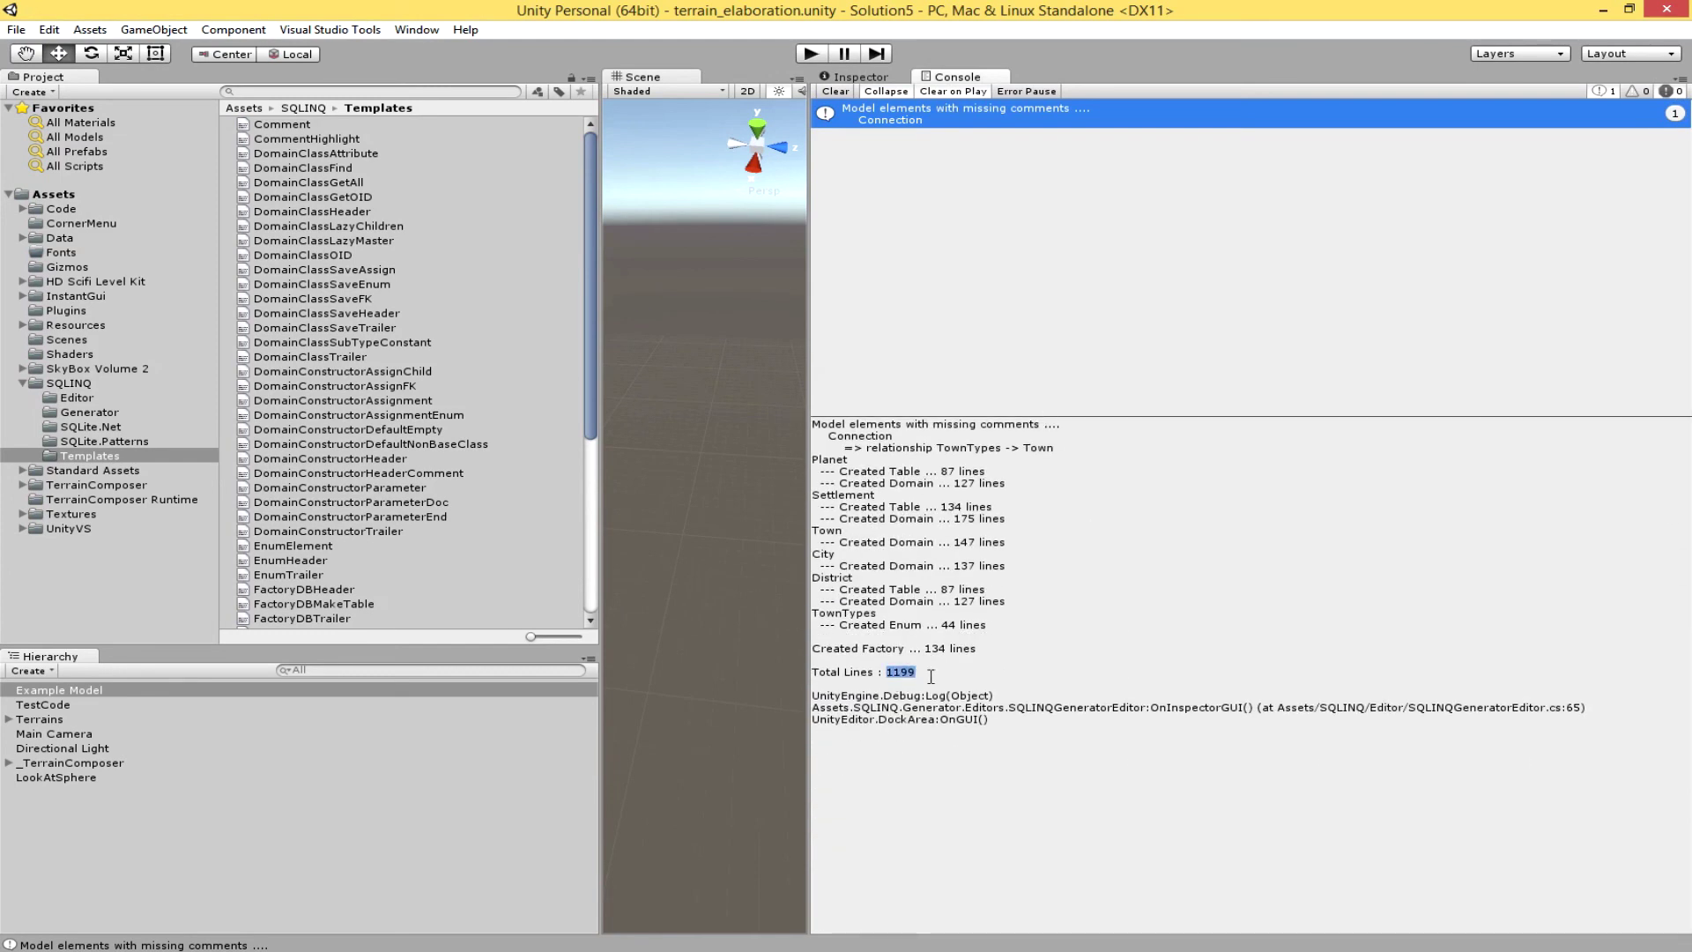